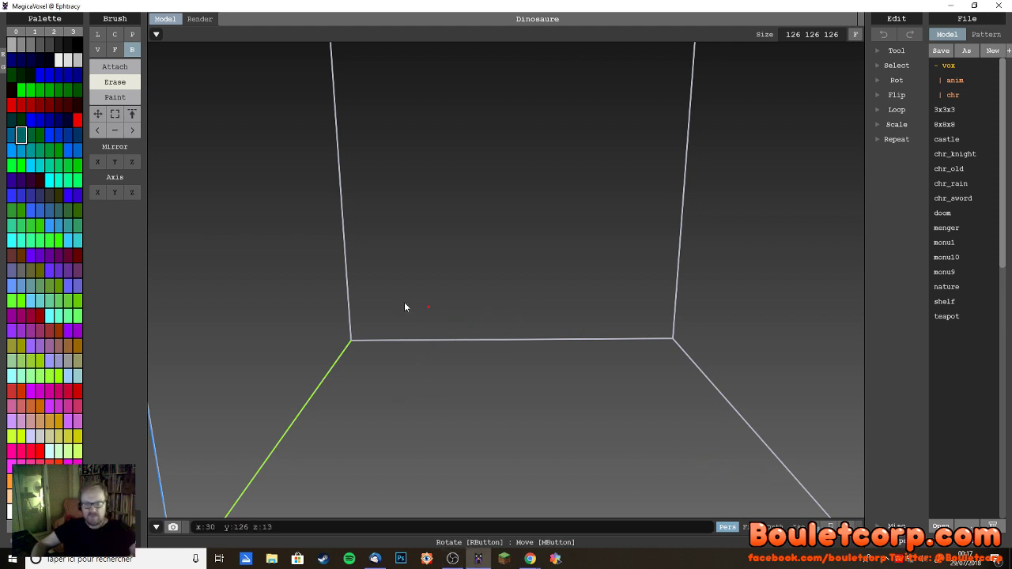
# - Examine the empty 126 × 126 × 126 model volume from different sides and heights
pyautogui.moveTo(557, 307); pyautogui.dragTo(437, 382, button='right')
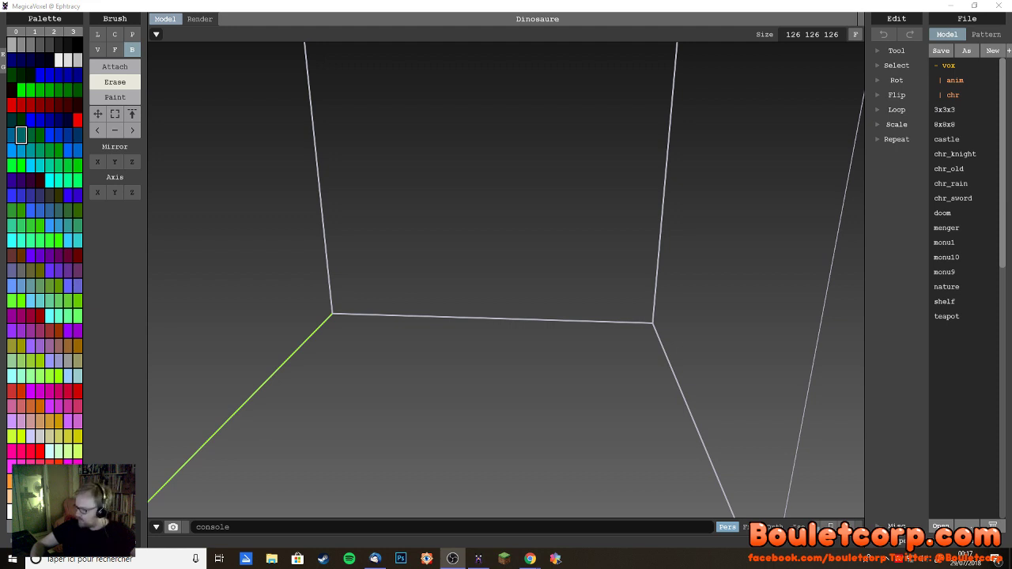
pyautogui.click(499, 357)
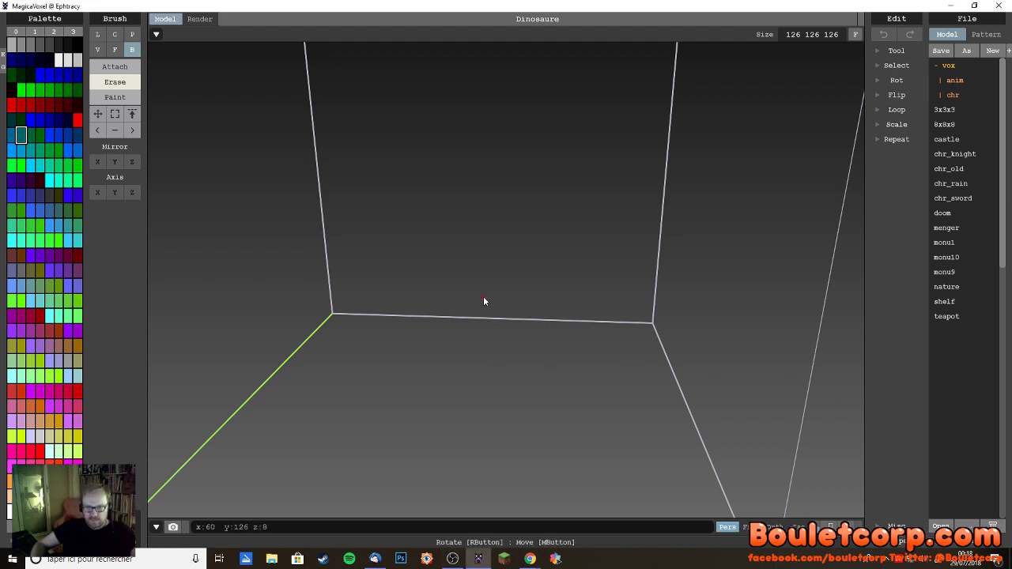
pyautogui.moveTo(484, 300); pyautogui.dragTo(592, 301, button='right')
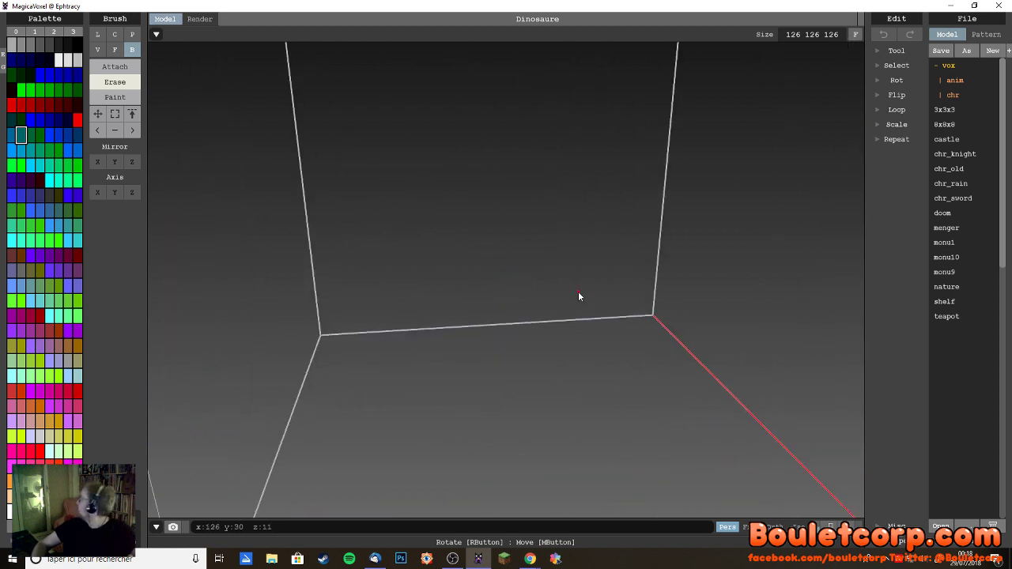
pyautogui.moveTo(604, 337); pyautogui.dragTo(464, 341, button='right')
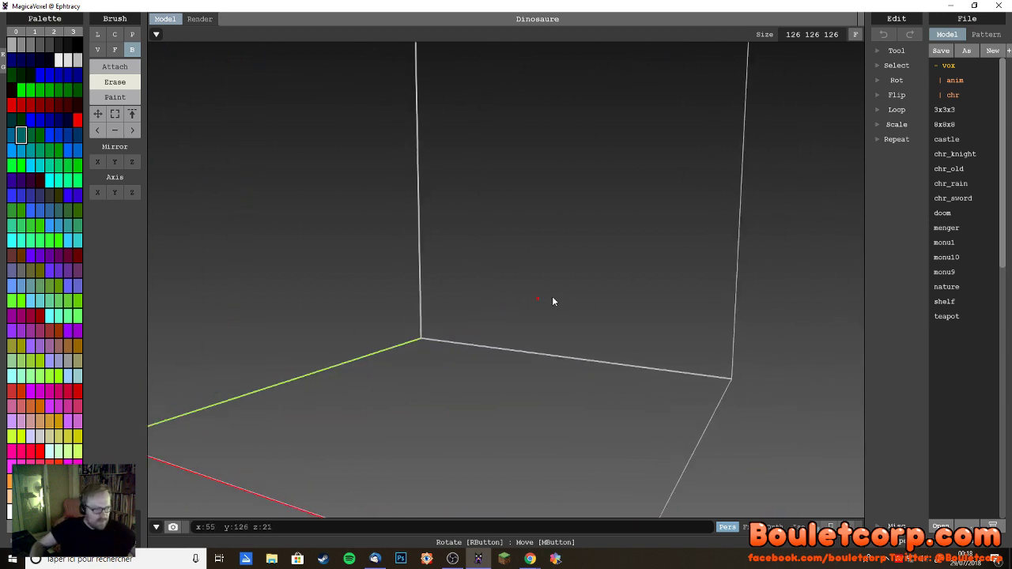
pyautogui.moveTo(575, 287); pyautogui.dragTo(471, 303, button='right')
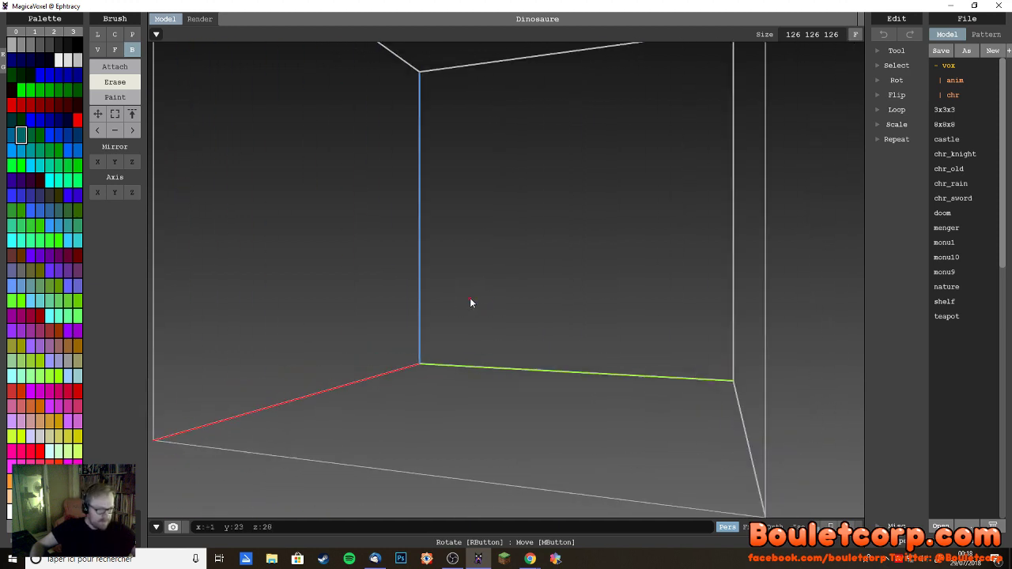
pyautogui.moveTo(470, 307); pyautogui.dragTo(501, 307, button='right')
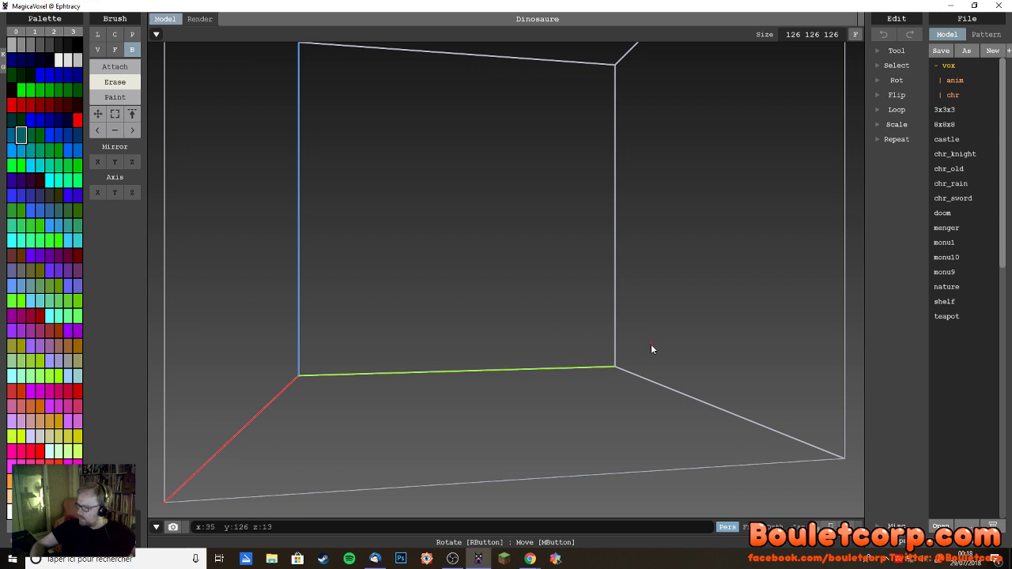
pyautogui.moveTo(649, 346); pyautogui.dragTo(533, 301, button='right')
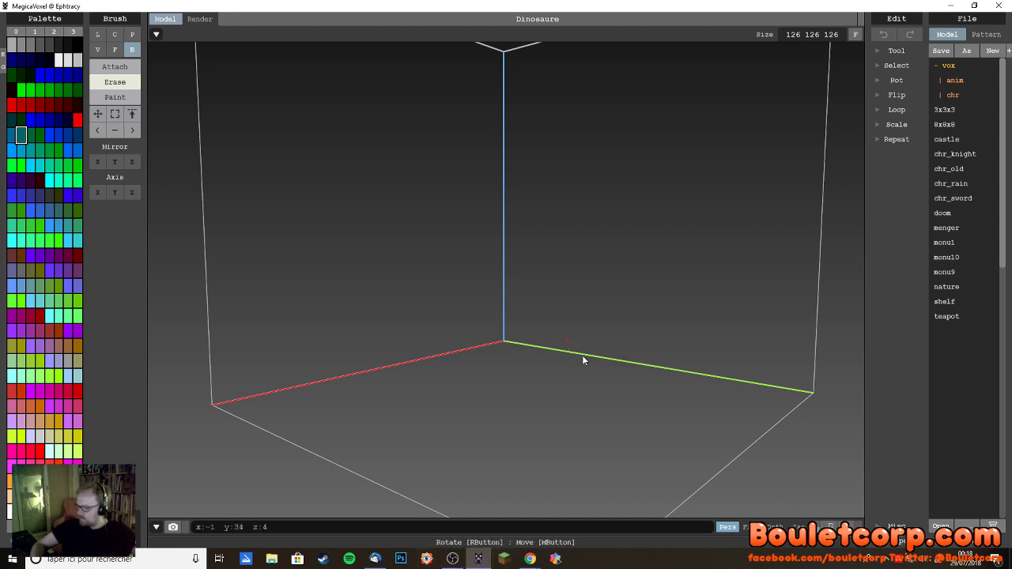
pyautogui.moveTo(593, 334); pyautogui.dragTo(567, 334, button='right')
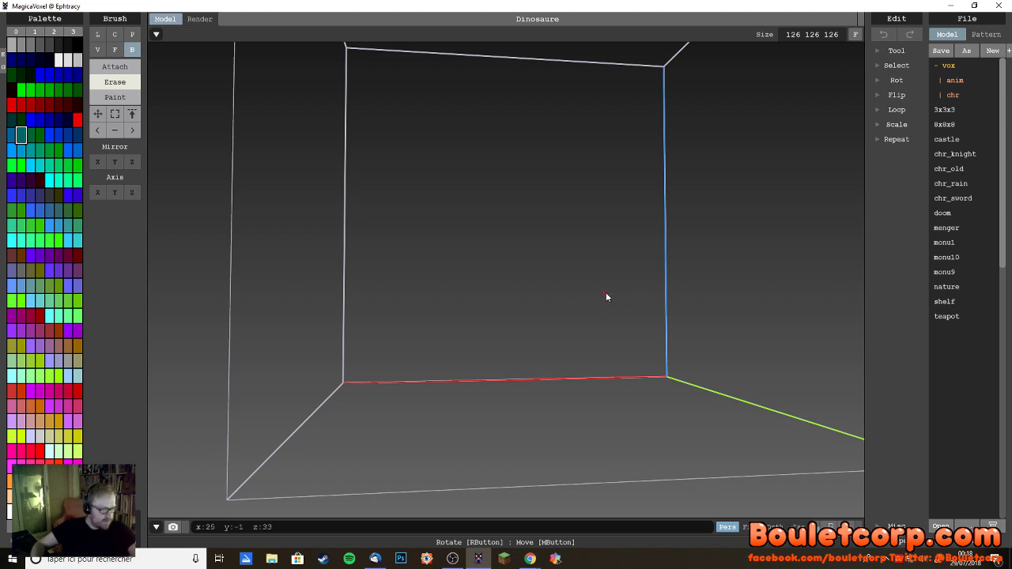
pyautogui.moveTo(608, 294); pyautogui.dragTo(515, 303, button='right')
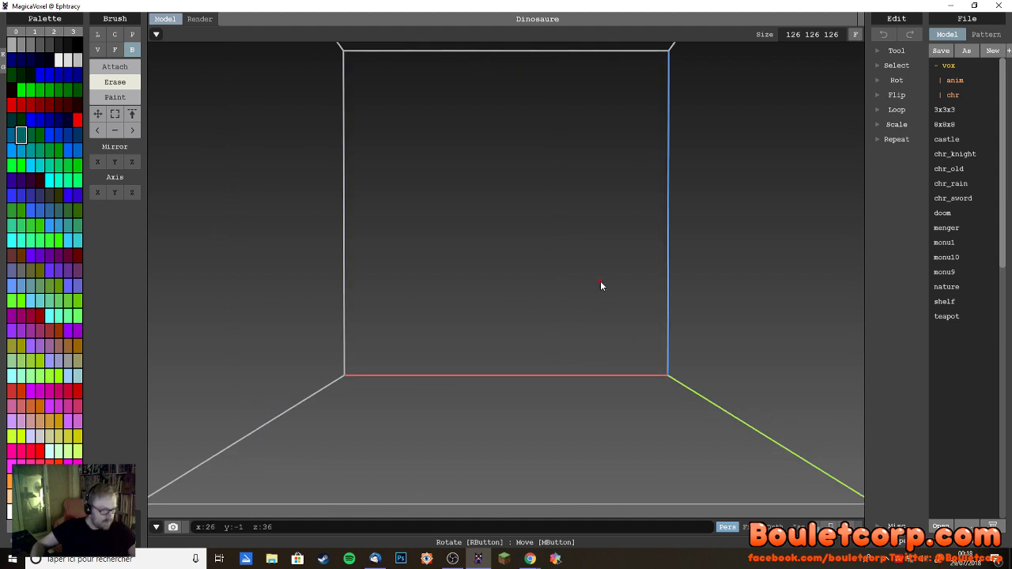
pyautogui.moveTo(592, 306)
pyautogui.mouseDown(button='right')
pyautogui.moveTo(596, 323)
pyautogui.moveTo(580, 305)
pyautogui.moveTo(592, 311)
pyautogui.mouseUp(button='right')
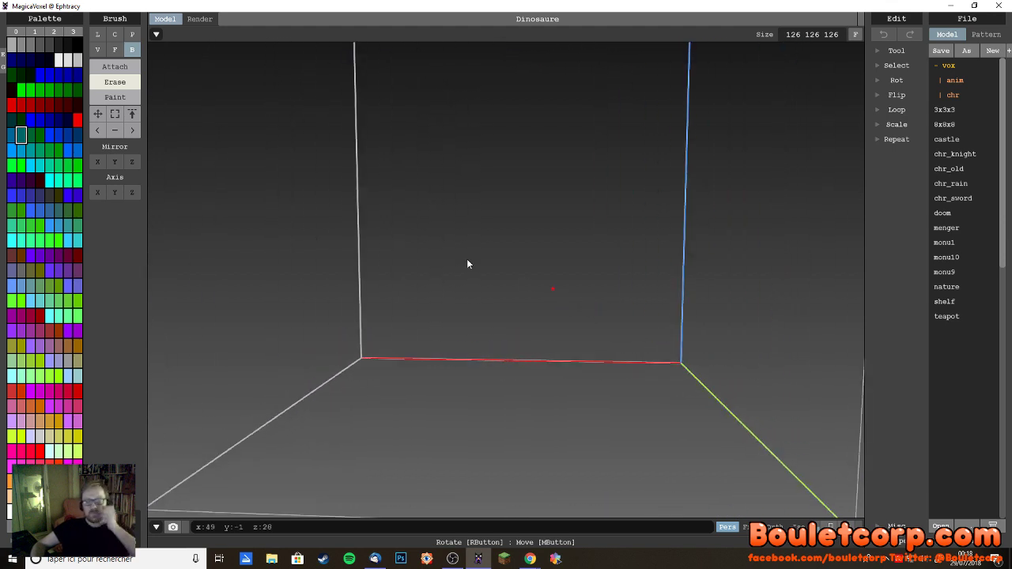
pyautogui.moveTo(362, 232); pyautogui.dragTo(452, 283, button='right')
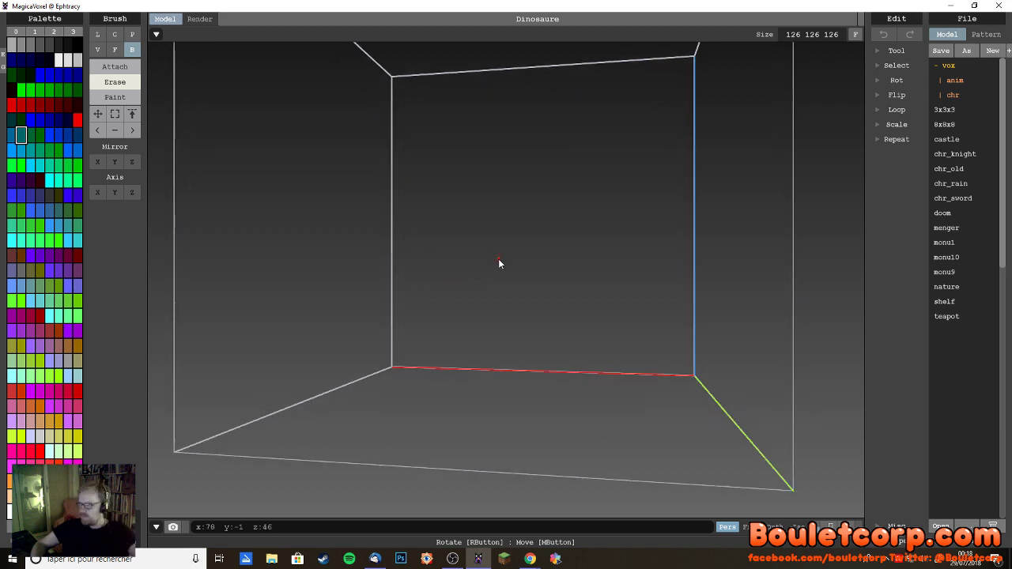
pyautogui.moveTo(498, 258); pyautogui.dragTo(502, 290, button='right')
pyautogui.scroll(2, 479, 291)
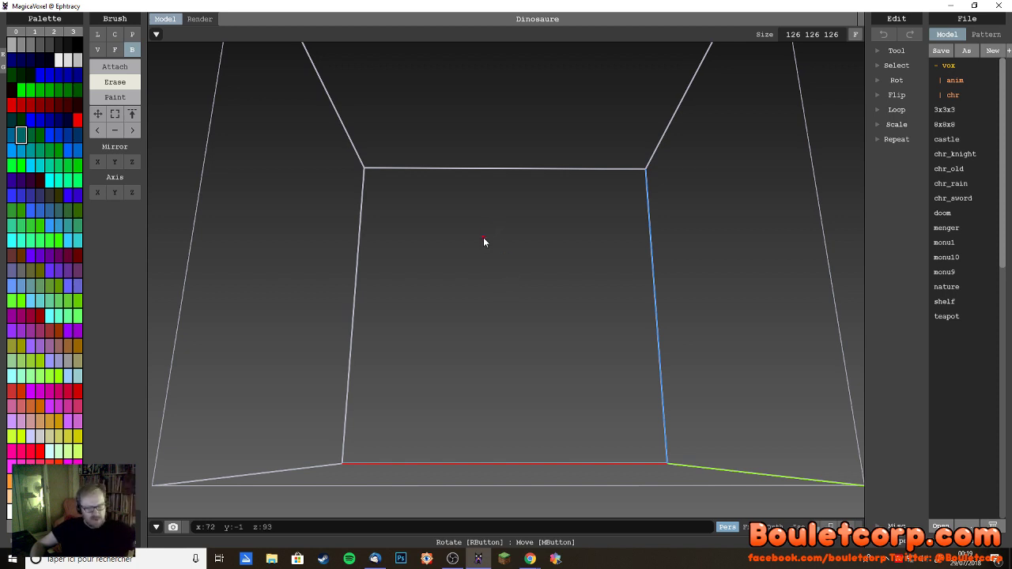
pyautogui.moveTo(543, 285); pyautogui.dragTo(535, 292, button='right')
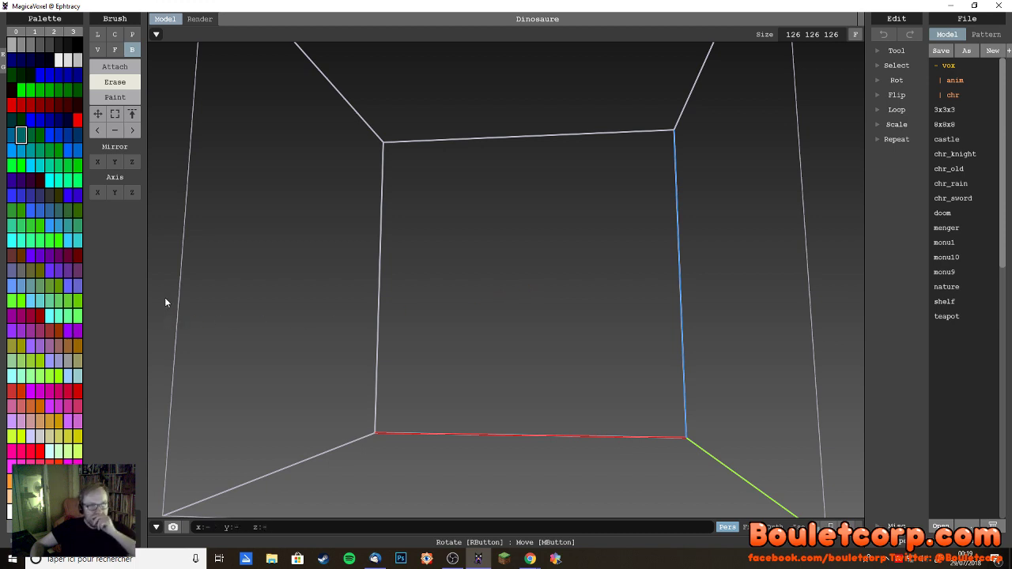
# - Switch to the nearly empty default palette 3 and pick its first colour slot, a dark brown
pyautogui.click(35, 32)
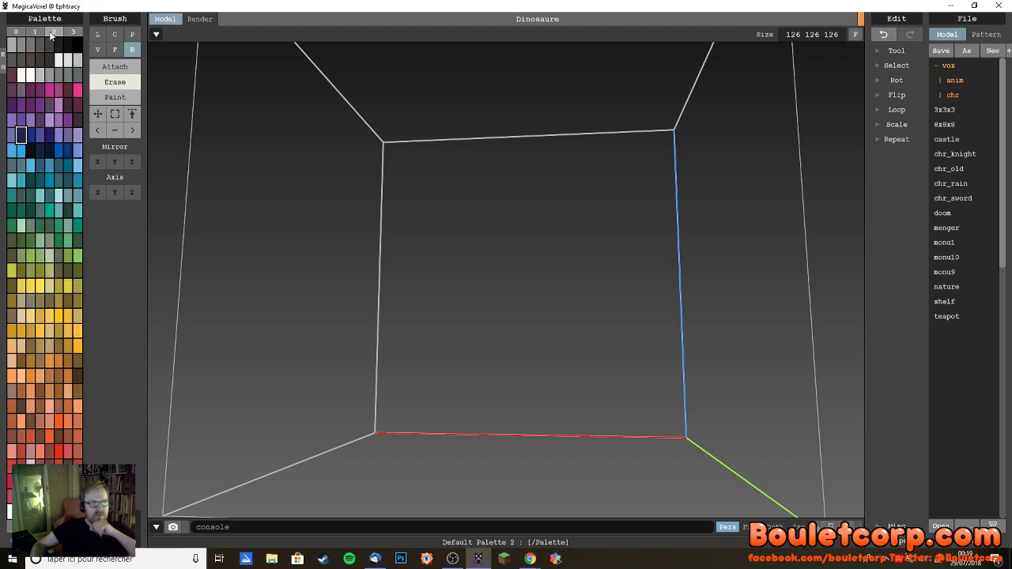
pyautogui.click(53, 33)
pyautogui.click(68, 32)
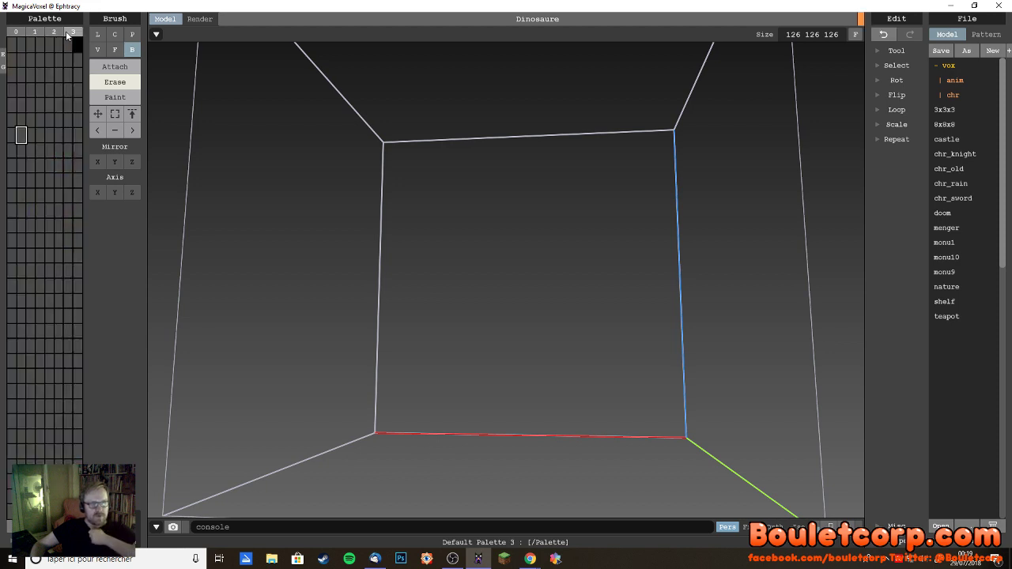
pyautogui.click(17, 32)
pyautogui.click(71, 33)
pyautogui.click(12, 45)
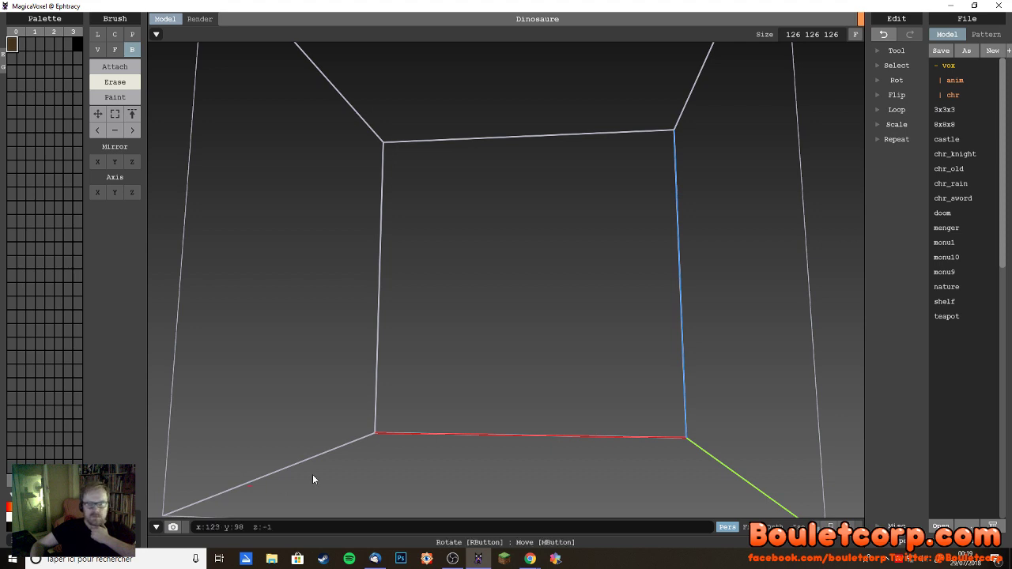
# - Attach dark brown voxel boxes in a single layer until they cover the entire floor of the volume
pyautogui.moveTo(312, 475); pyautogui.dragTo(330, 458, button='right')
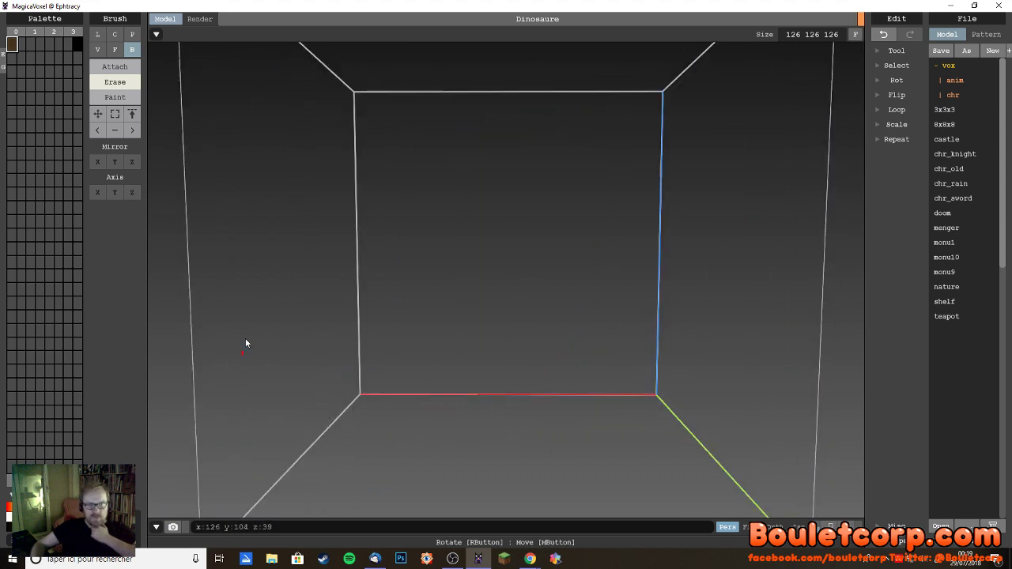
pyautogui.click(104, 70)
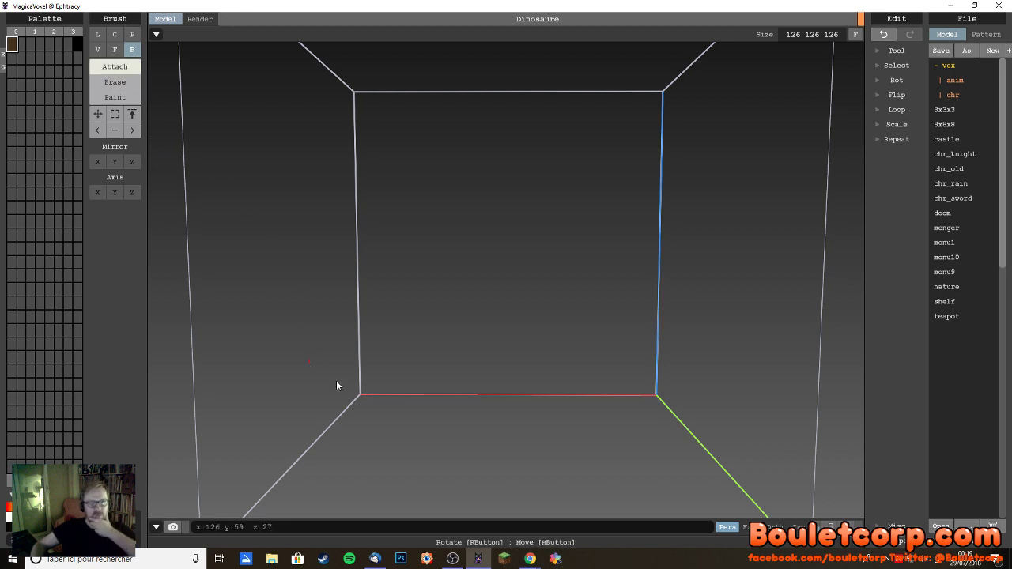
pyautogui.moveTo(351, 408); pyautogui.dragTo(732, 415)
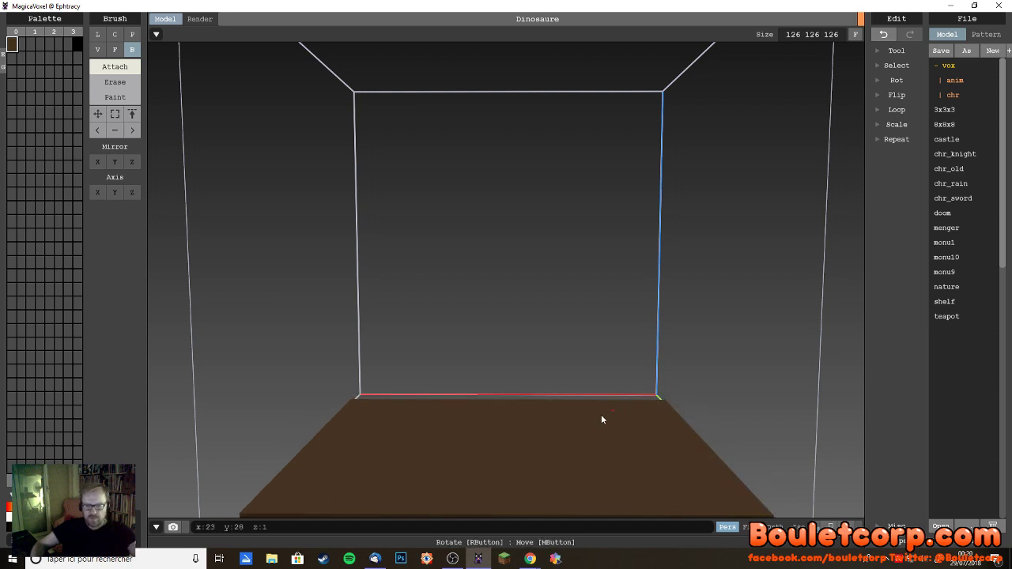
pyautogui.moveTo(601, 415); pyautogui.dragTo(552, 342, button='right')
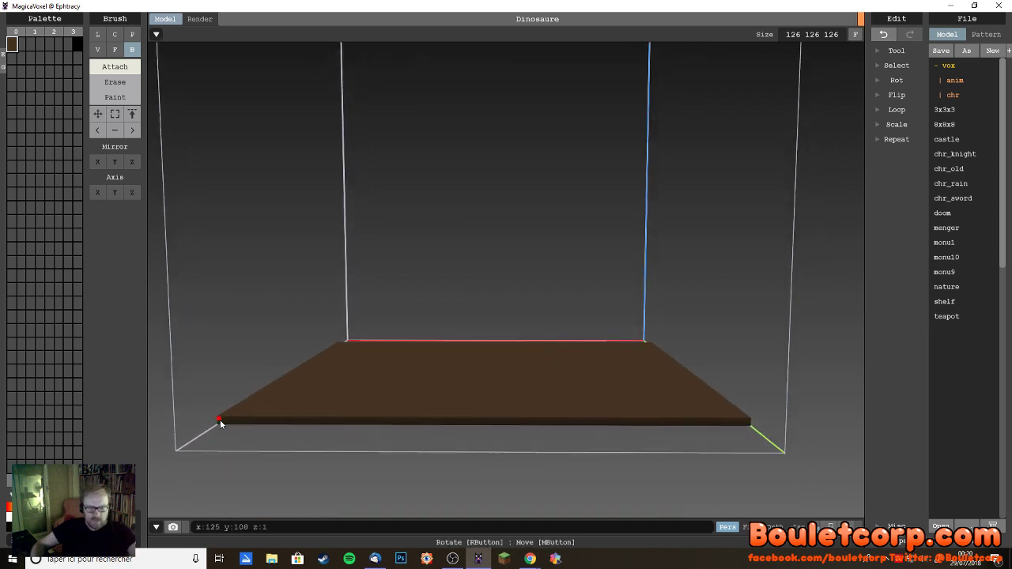
pyautogui.moveTo(221, 425); pyautogui.dragTo(822, 453)
pyautogui.moveTo(787, 421); pyautogui.dragTo(545, 393, button='right')
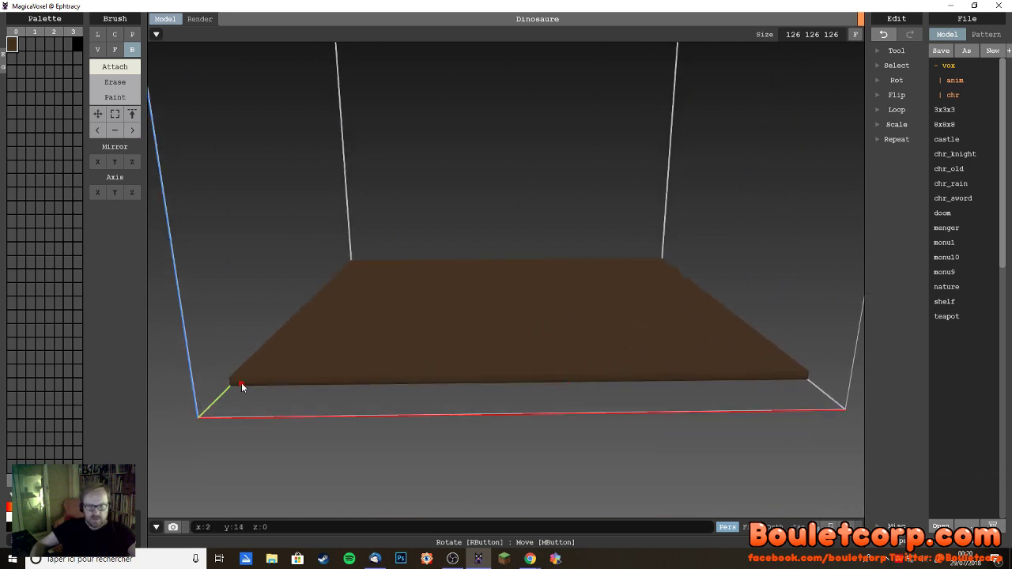
pyautogui.moveTo(242, 386); pyautogui.dragTo(847, 407)
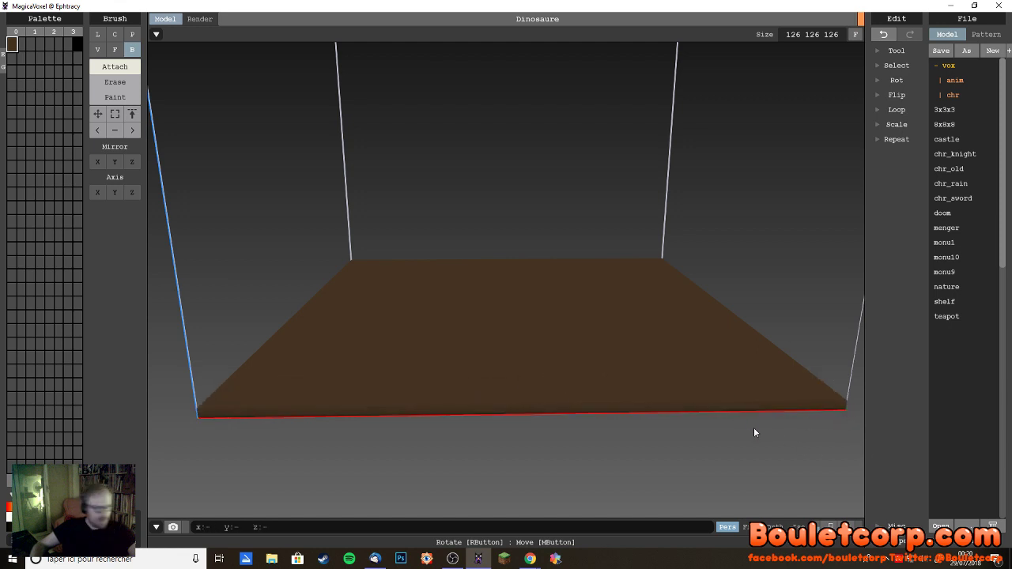
# - Add two stacked dark brown rectangular layers over about half of the floor, the upper one slightly smaller
pyautogui.moveTo(368, 458); pyautogui.dragTo(470, 466, button='right')
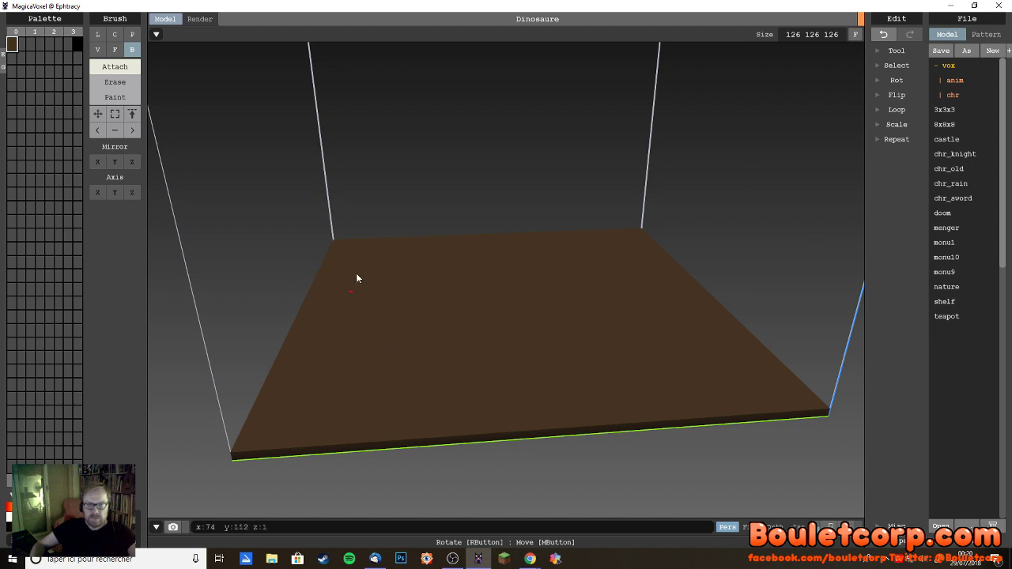
pyautogui.moveTo(357, 276); pyautogui.dragTo(401, 354, button='right')
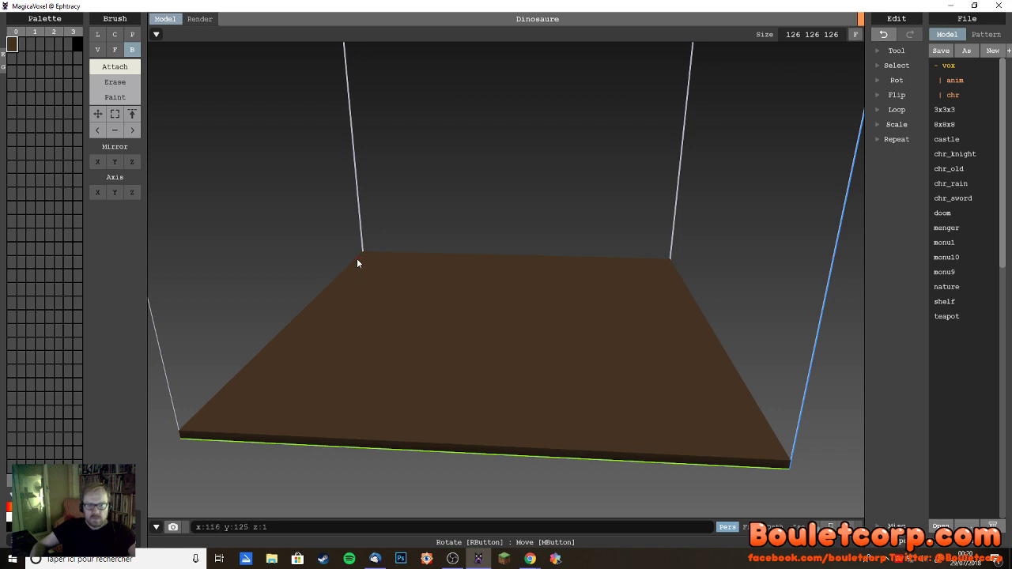
pyautogui.moveTo(356, 257)
pyautogui.mouseDown()
pyautogui.moveTo(436, 317)
pyautogui.moveTo(492, 413)
pyautogui.moveTo(556, 420)
pyautogui.moveTo(550, 437)
pyautogui.mouseUp()
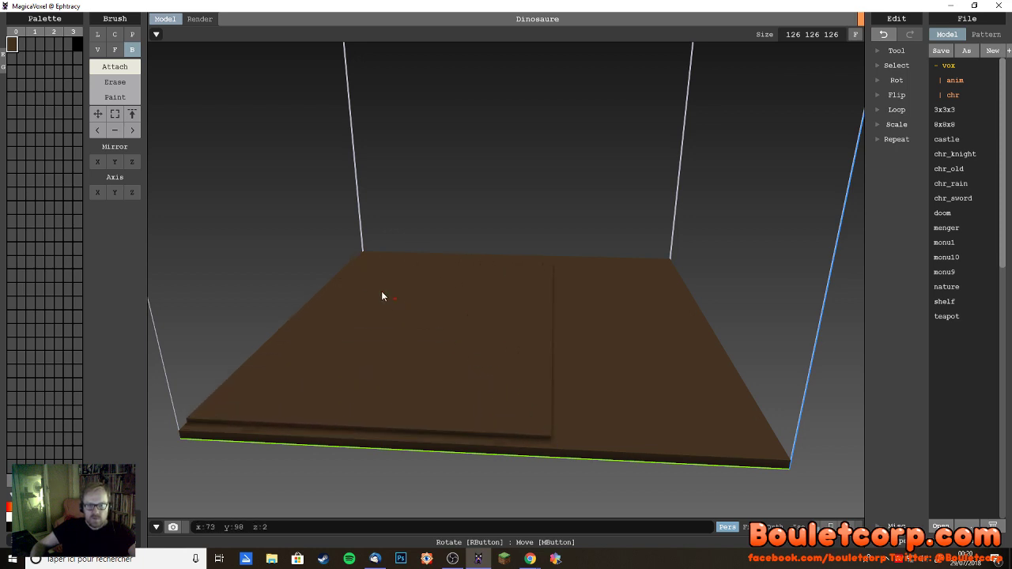
pyautogui.moveTo(348, 270)
pyautogui.mouseDown()
pyautogui.moveTo(385, 286)
pyautogui.moveTo(536, 428)
pyautogui.mouseUp()
# - Attach overlapping filled circles with the circle brush along the lower raised layer's long edge to turn it into a wavy contour
pyautogui.moveTo(513, 388)
pyautogui.mouseDown(button='right')
pyautogui.moveTo(459, 409)
pyautogui.moveTo(391, 412)
pyautogui.moveTo(446, 393)
pyautogui.moveTo(420, 404)
pyautogui.mouseUp(button='right')
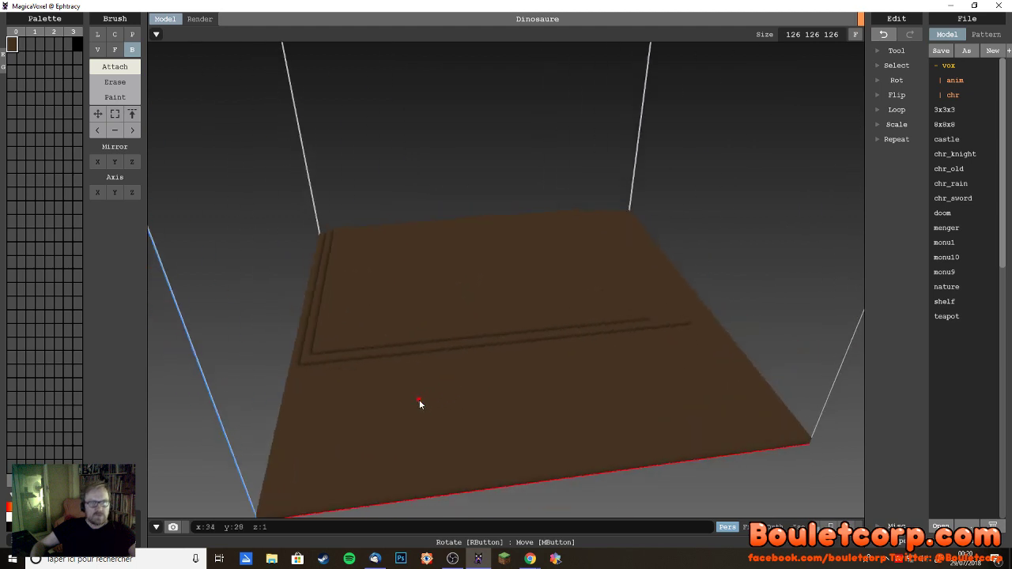
pyautogui.click(114, 34)
pyautogui.moveTo(355, 364)
pyautogui.mouseDown()
pyautogui.moveTo(432, 384)
pyautogui.moveTo(465, 378)
pyautogui.mouseUp()
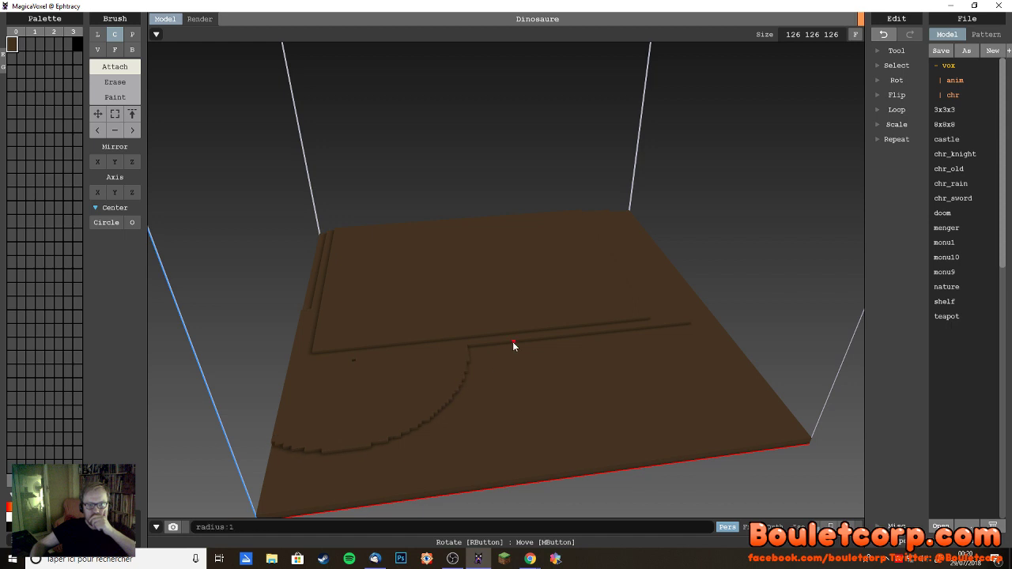
pyautogui.moveTo(513, 342)
pyautogui.mouseDown()
pyautogui.moveTo(588, 364)
pyautogui.moveTo(574, 363)
pyautogui.mouseUp()
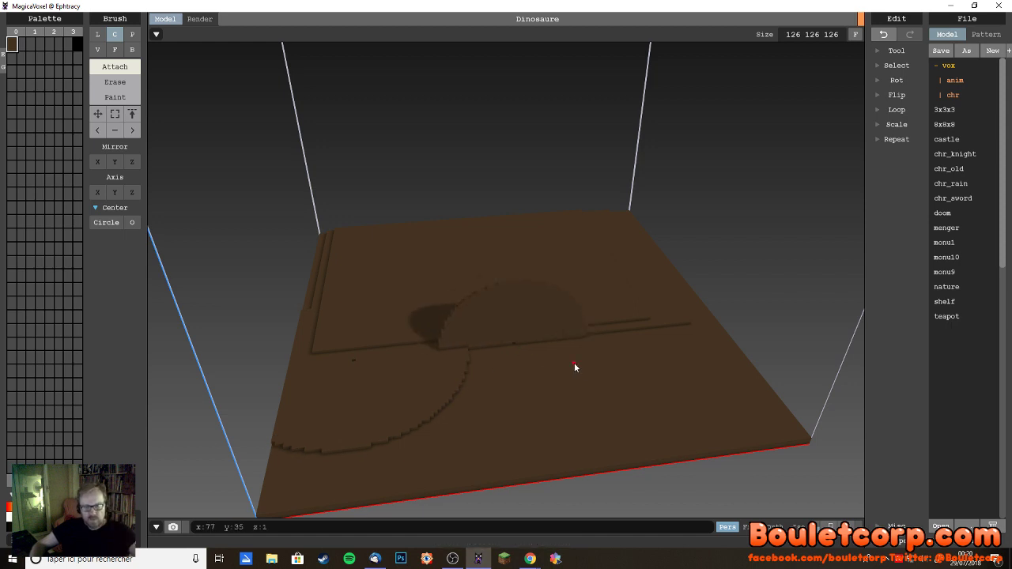
pyautogui.hotkey('ctrl', 'z')
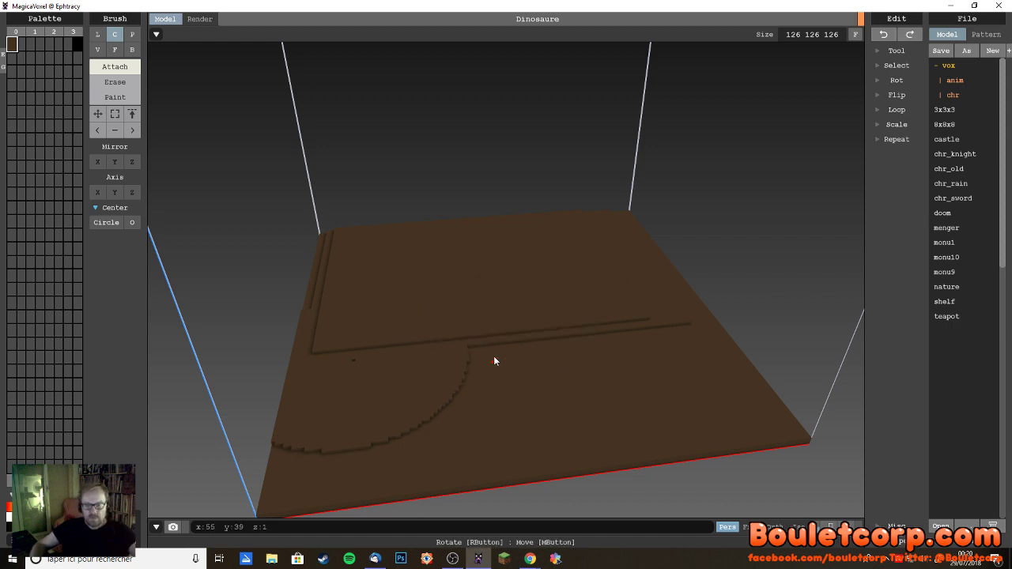
pyautogui.moveTo(524, 364)
pyautogui.mouseDown()
pyautogui.moveTo(653, 432)
pyautogui.moveTo(624, 419)
pyautogui.moveTo(637, 412)
pyautogui.mouseUp()
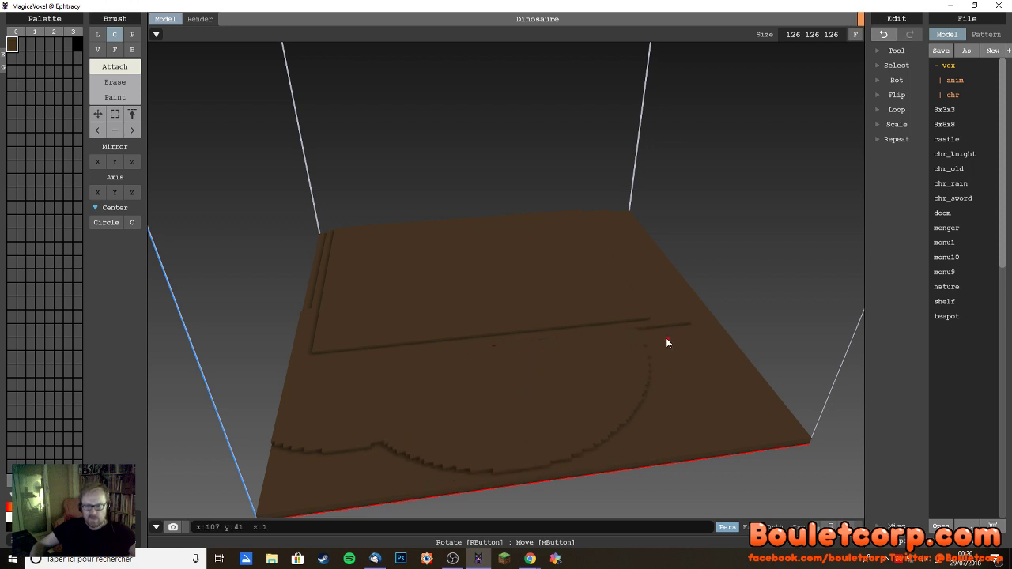
pyautogui.moveTo(666, 338)
pyautogui.mouseDown()
pyautogui.moveTo(723, 362)
pyautogui.moveTo(747, 386)
pyautogui.mouseUp()
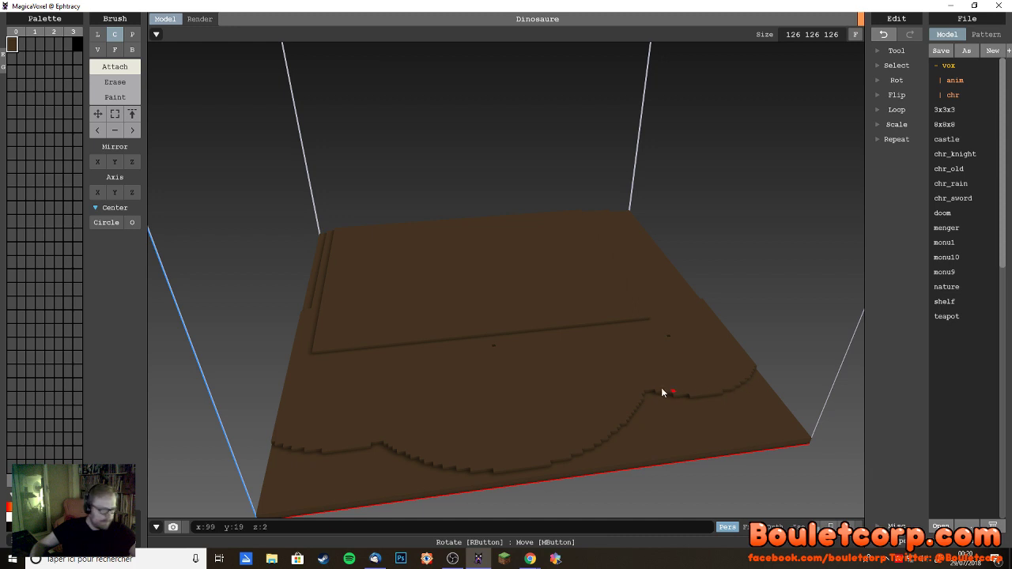
# - Attach overlapping filled circles with the circle brush along the upper raised layer's straight edges to make them wavy
pyautogui.moveTo(660, 412); pyautogui.dragTo(615, 425, button='right')
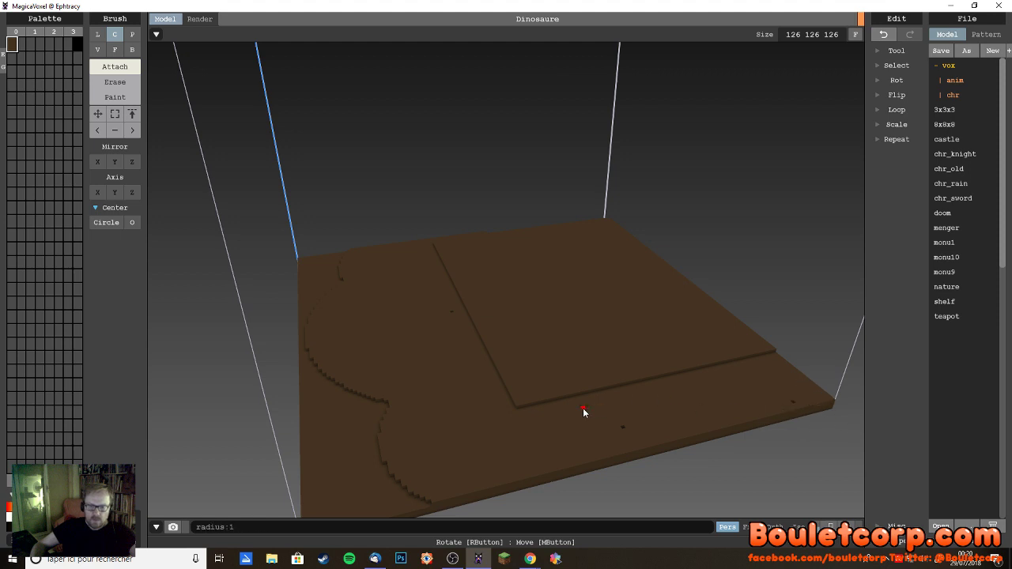
pyautogui.moveTo(583, 411); pyautogui.dragTo(667, 428)
pyautogui.hotkey('ctrl', 'z')
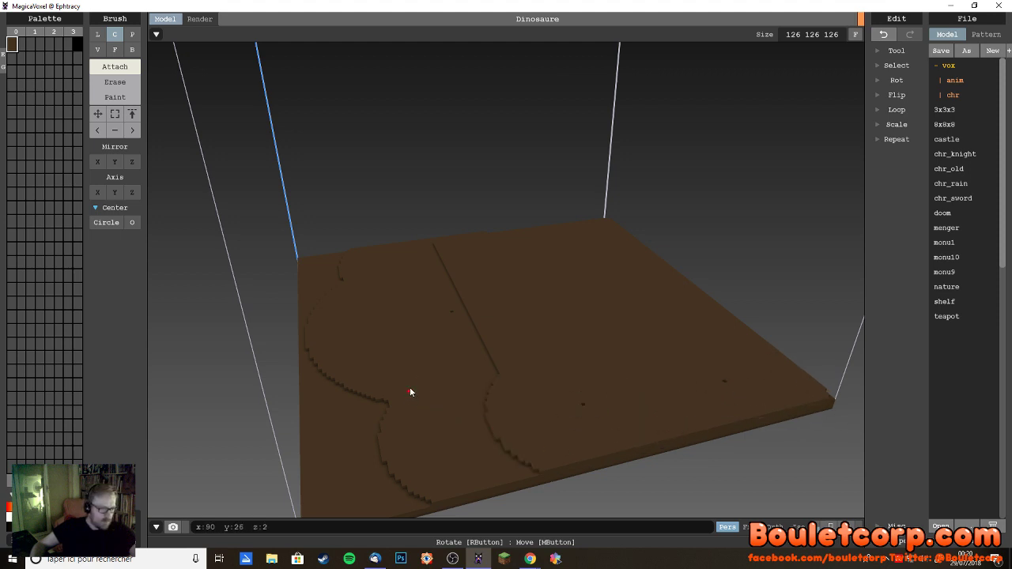
pyautogui.moveTo(409, 340)
pyautogui.mouseDown()
pyautogui.moveTo(461, 363)
pyautogui.moveTo(508, 416)
pyautogui.moveTo(491, 420)
pyautogui.mouseUp()
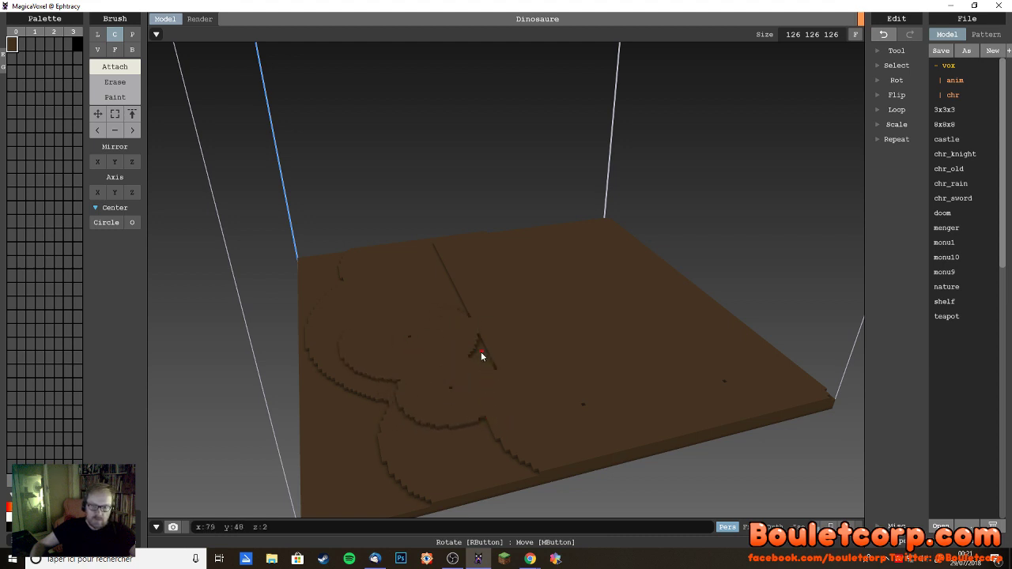
pyautogui.moveTo(531, 388); pyautogui.dragTo(551, 398)
pyautogui.hotkey('ctrl', 'z')
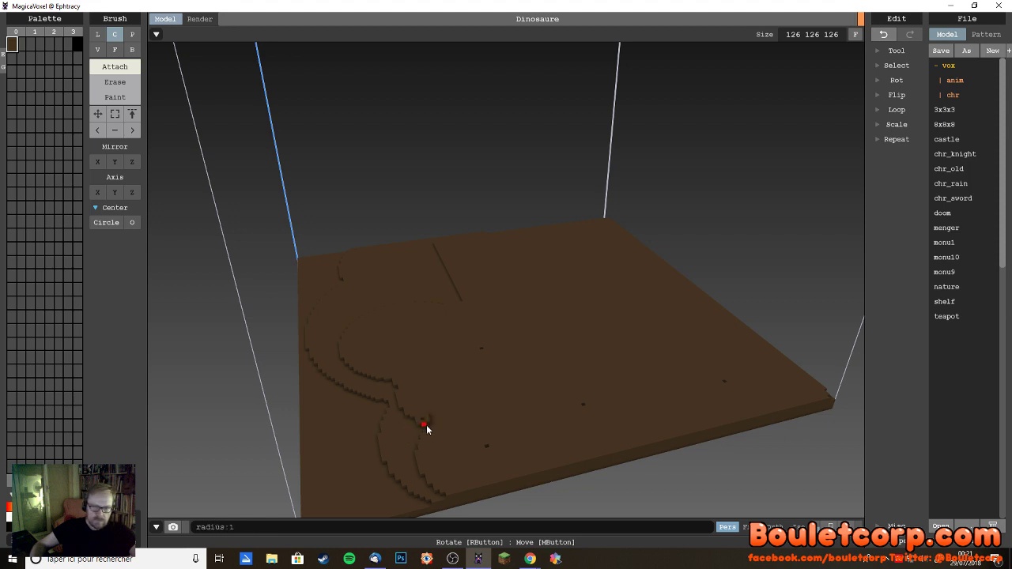
# - Attach smaller filled circles along the front of the upper terrace, extending its wavy contour to both ends of the ground
pyautogui.moveTo(443, 441)
pyautogui.mouseDown()
pyautogui.moveTo(424, 428)
pyautogui.moveTo(441, 446)
pyautogui.moveTo(422, 445)
pyautogui.mouseUp()
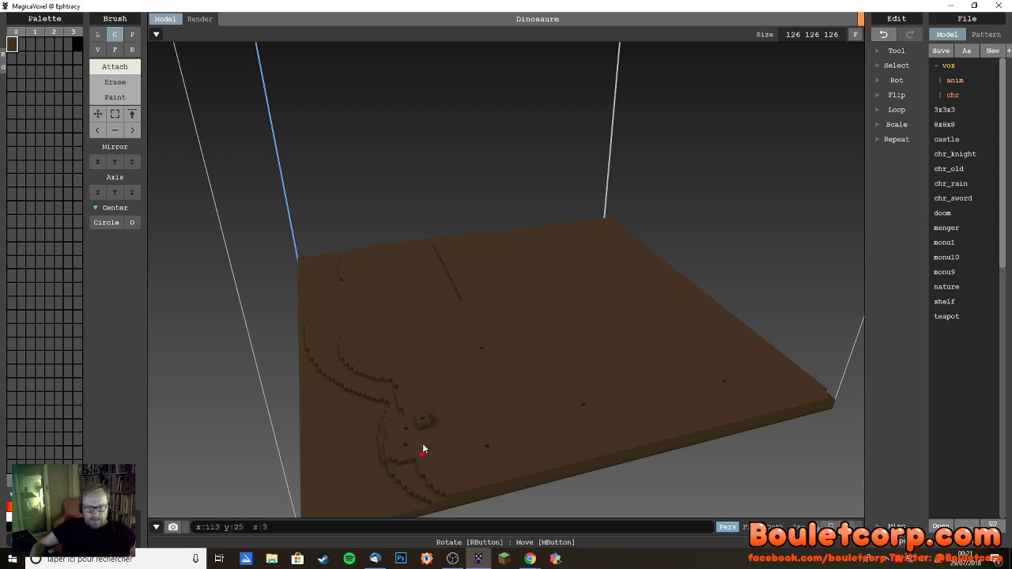
pyautogui.moveTo(386, 299)
pyautogui.mouseDown()
pyautogui.moveTo(430, 319)
pyautogui.moveTo(399, 318)
pyautogui.mouseUp()
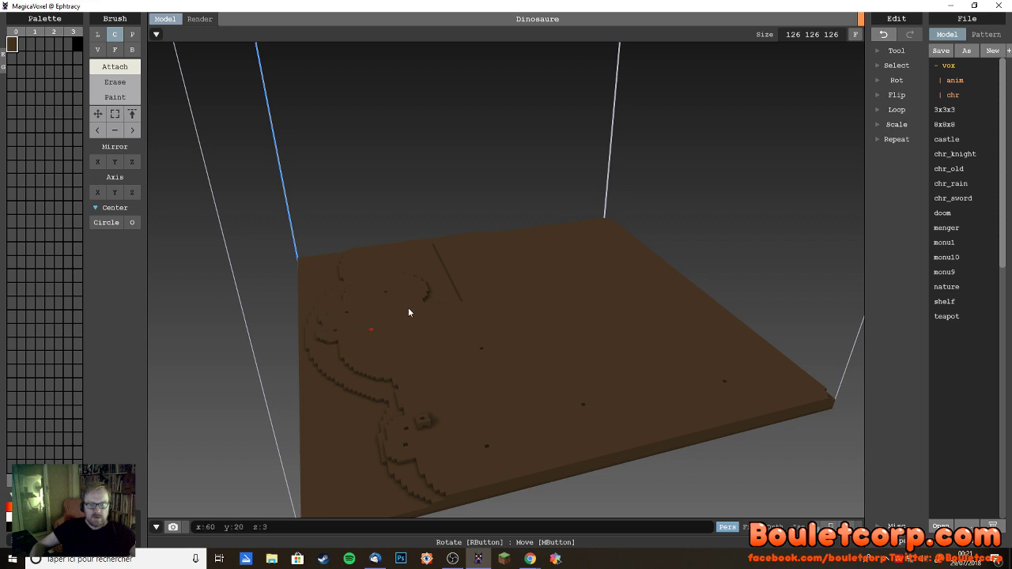
pyautogui.moveTo(423, 273); pyautogui.dragTo(437, 283)
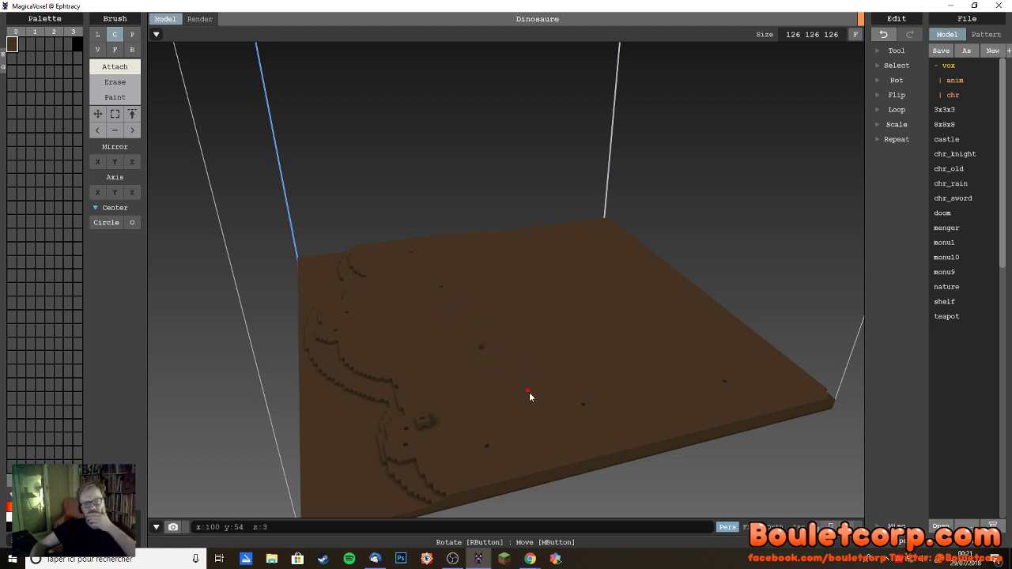
pyautogui.hotkey('ctrl', 'z')
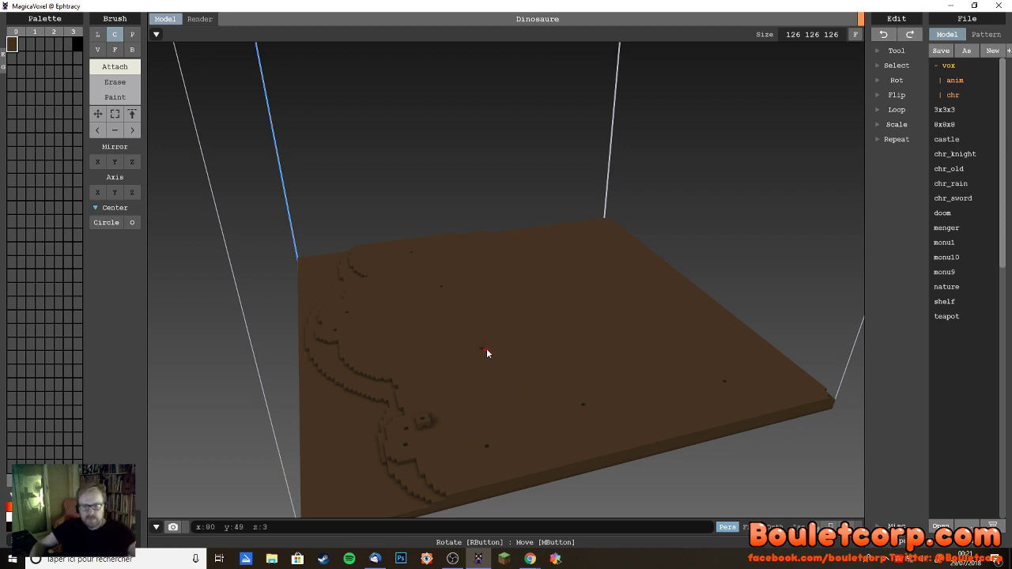
pyautogui.hotkey('ctrl', 'y')
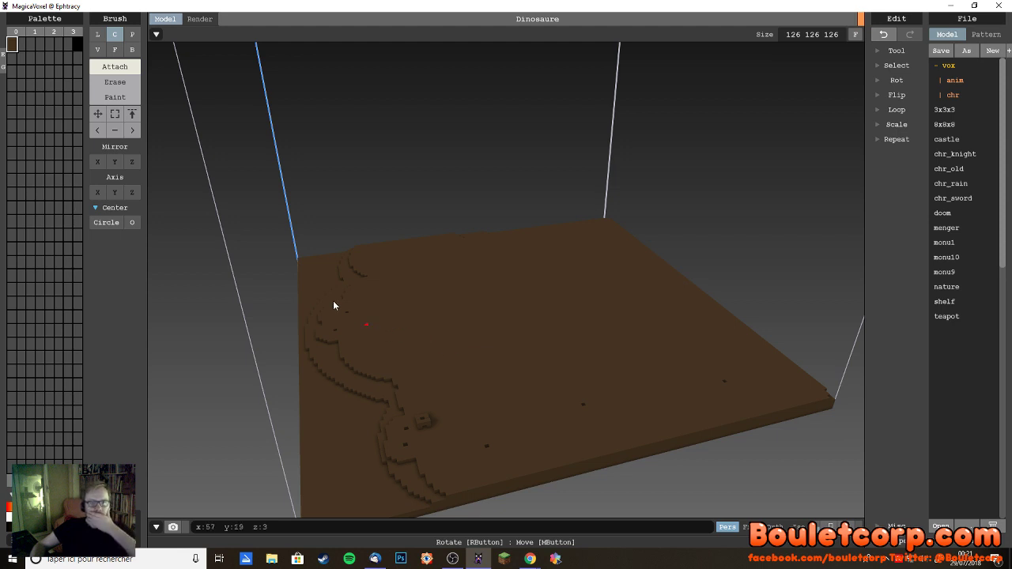
# - Outline a wavy contour on the upper terrace with the voxel brush and raise the area behind it several layers with Face extrusion
pyautogui.click(132, 50)
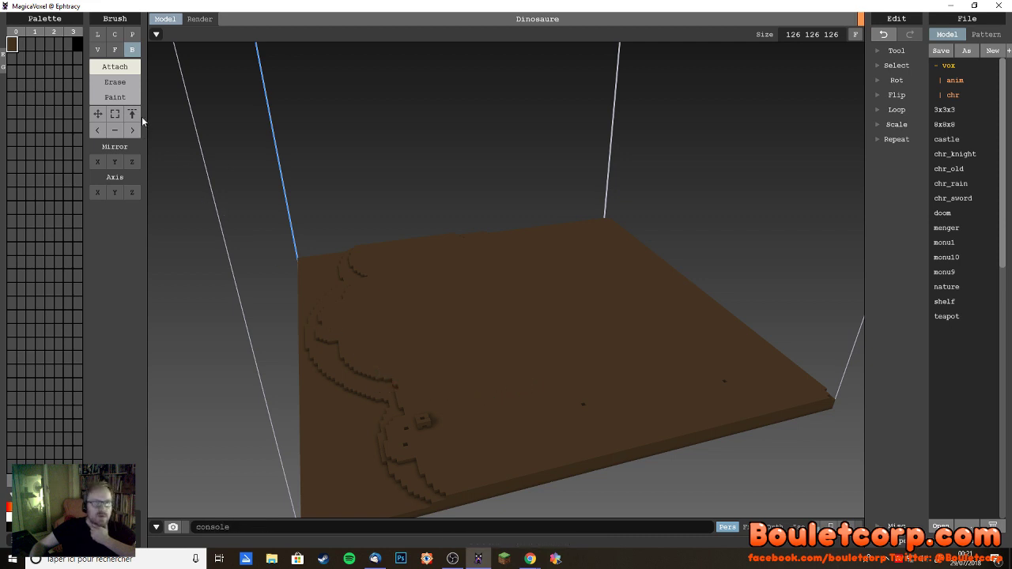
pyautogui.click(97, 49)
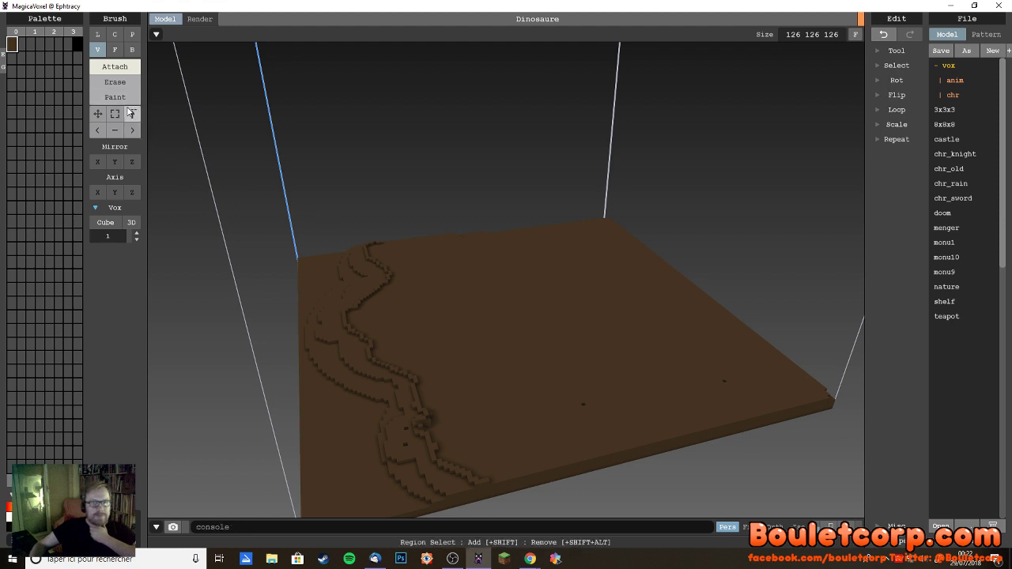
pyautogui.click(115, 50)
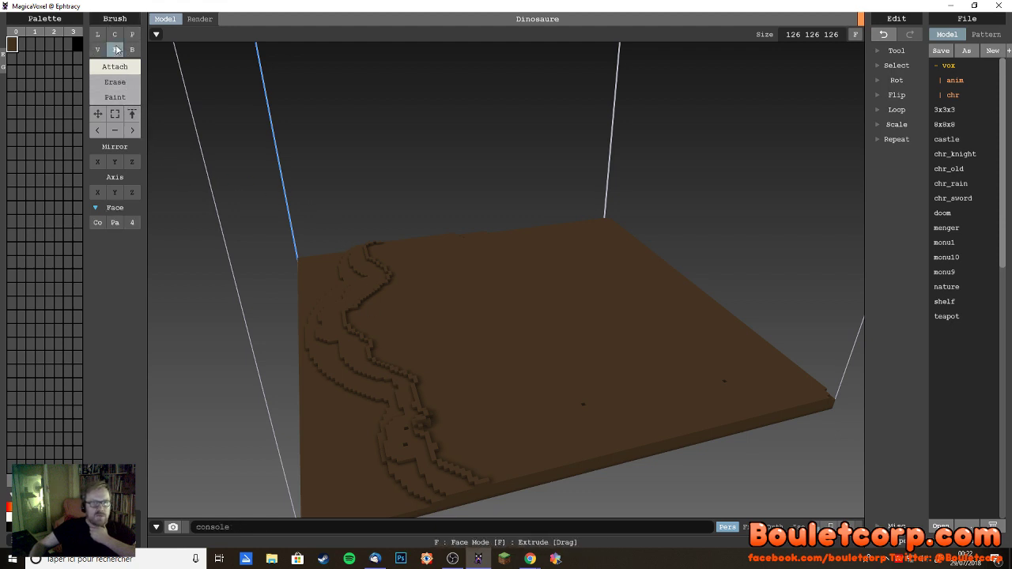
pyautogui.click(478, 322)
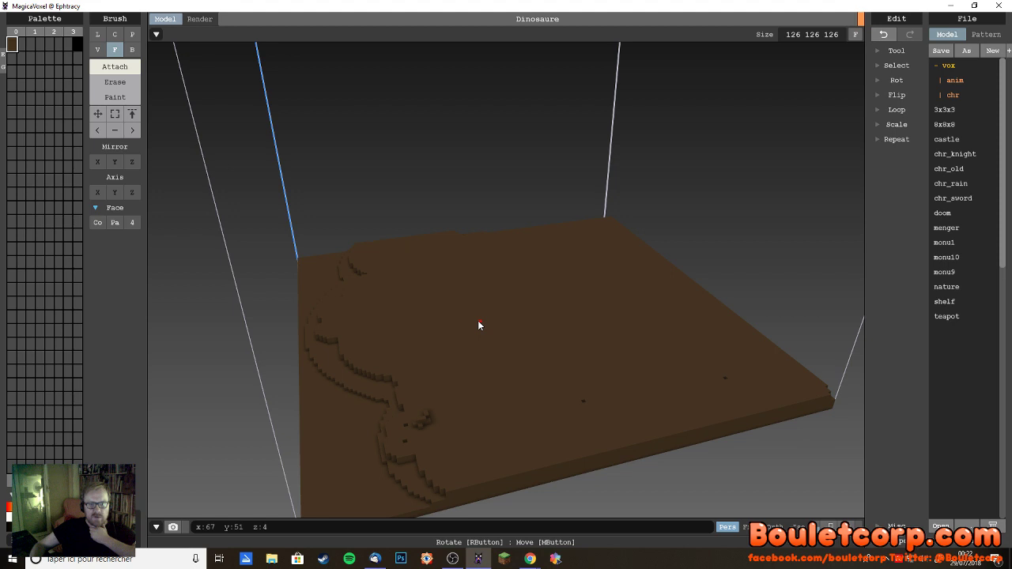
pyautogui.click(478, 323)
pyautogui.click(478, 322)
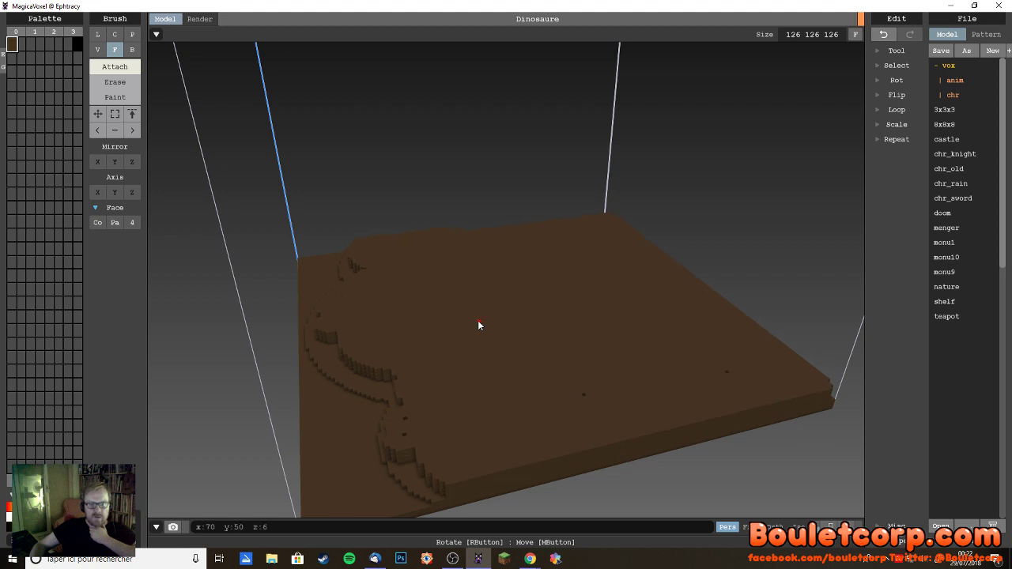
# - Extrude the top faces of the lower terraces upward in Face mode to make the steps shallower
pyautogui.click(380, 386)
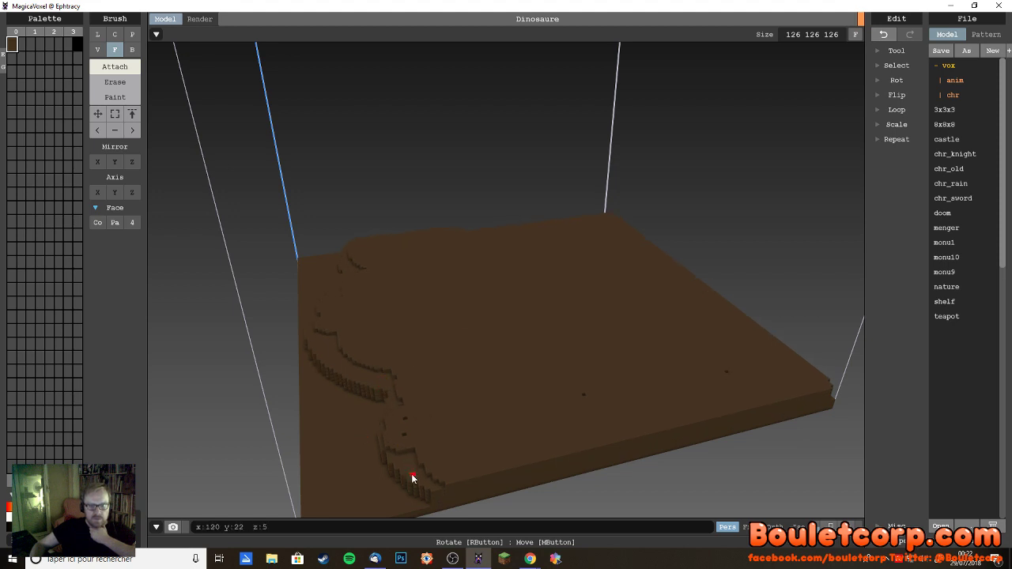
pyautogui.moveTo(411, 475); pyautogui.dragTo(389, 432, button='right')
pyautogui.click(454, 442)
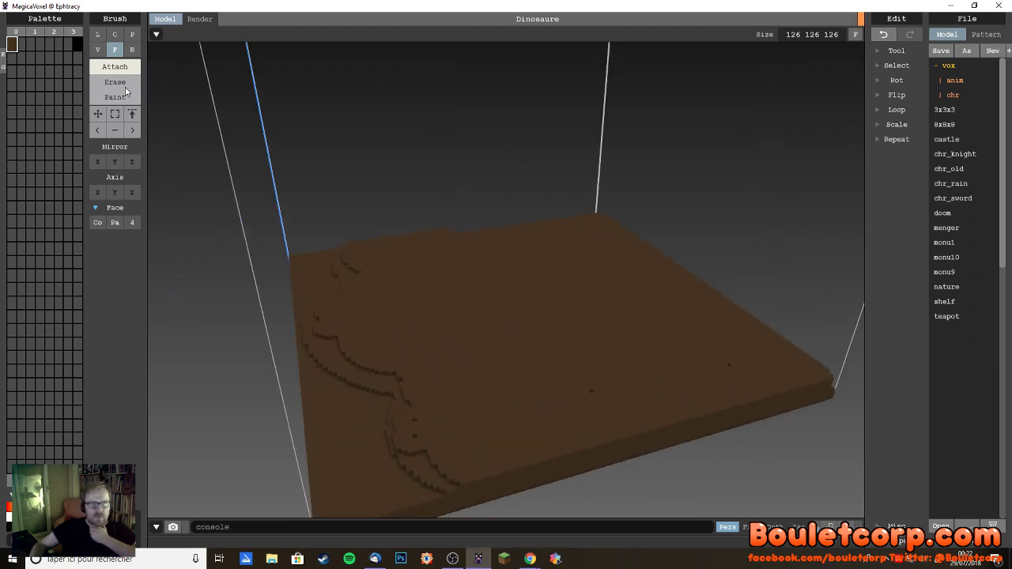
# - Draw a wavy voxel line across the top terrace to its side edge and extrude the area behind it one layer
pyautogui.click(98, 47)
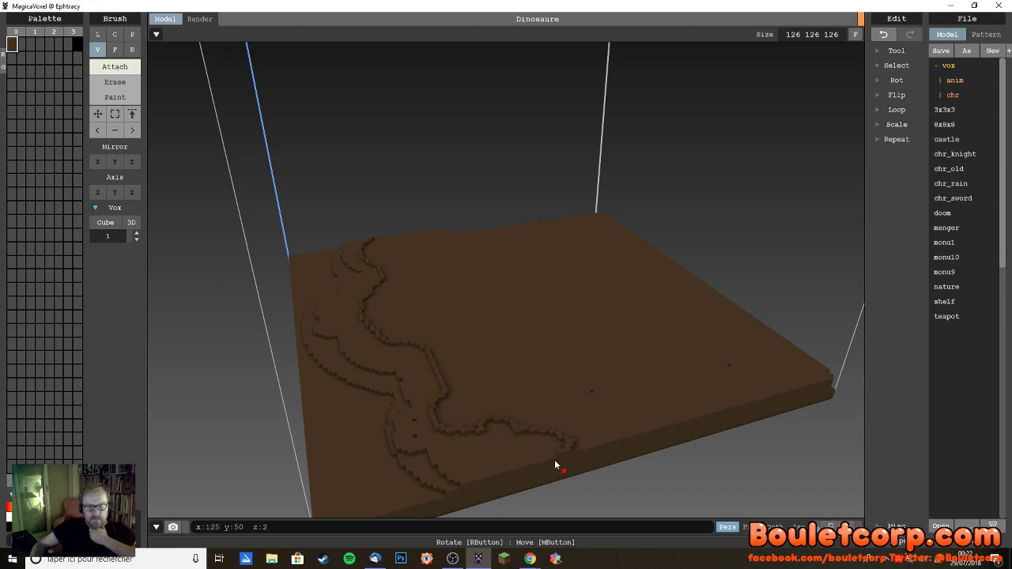
pyautogui.moveTo(318, 201); pyautogui.dragTo(366, 338, button='right')
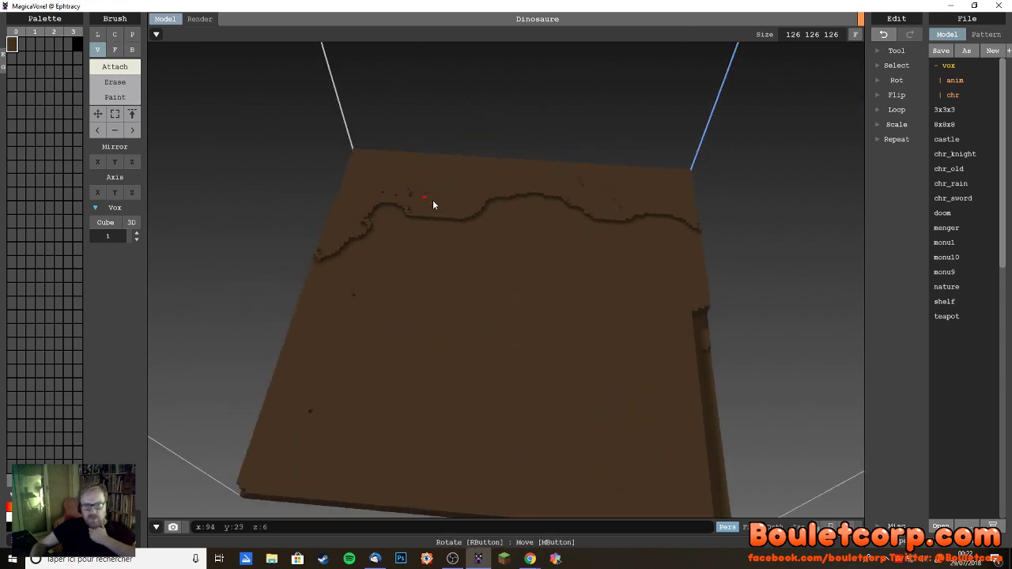
pyautogui.click(115, 49)
pyautogui.click(467, 320)
pyautogui.moveTo(468, 321)
pyautogui.mouseDown(button='right')
pyautogui.moveTo(614, 330)
pyautogui.moveTo(506, 337)
pyautogui.moveTo(522, 344)
pyautogui.moveTo(443, 300)
pyautogui.mouseUp(button='right')
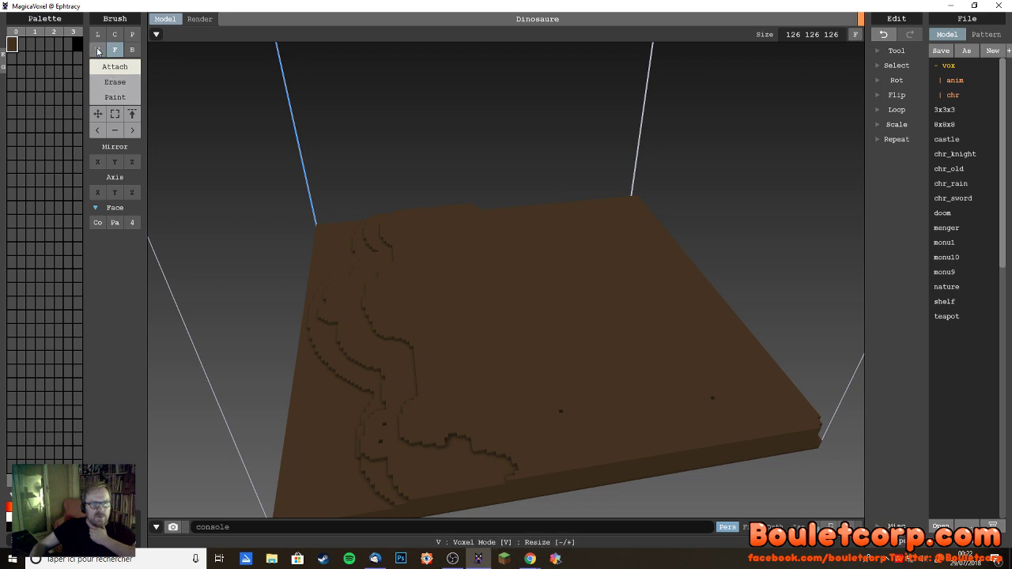
# - Draw another wavy voxel contour on the top terrace, following the previous one from edge to edge
pyautogui.click(97, 50)
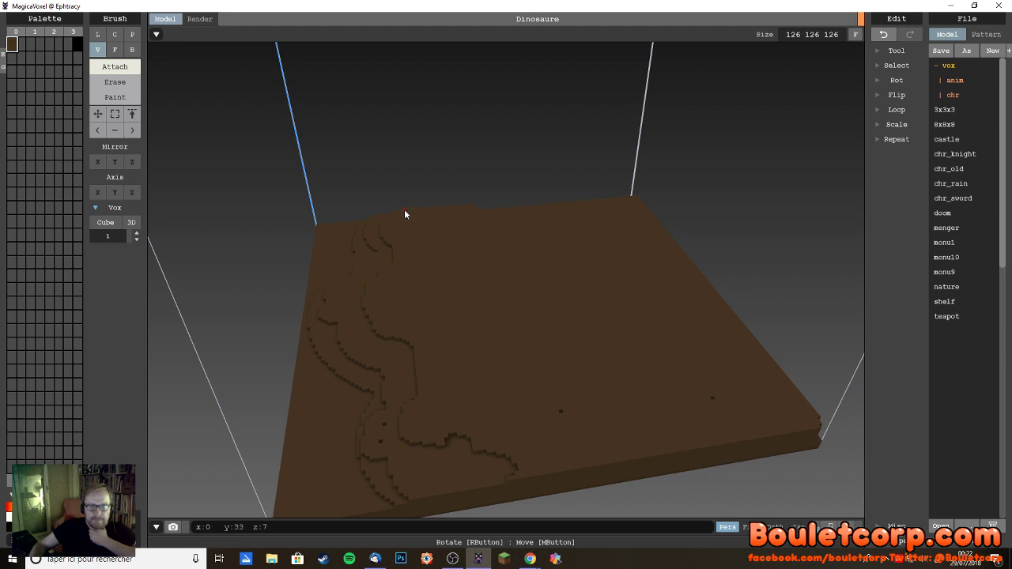
pyautogui.moveTo(391, 236)
pyautogui.mouseDown()
pyautogui.moveTo(398, 255)
pyautogui.moveTo(386, 268)
pyautogui.mouseUp()
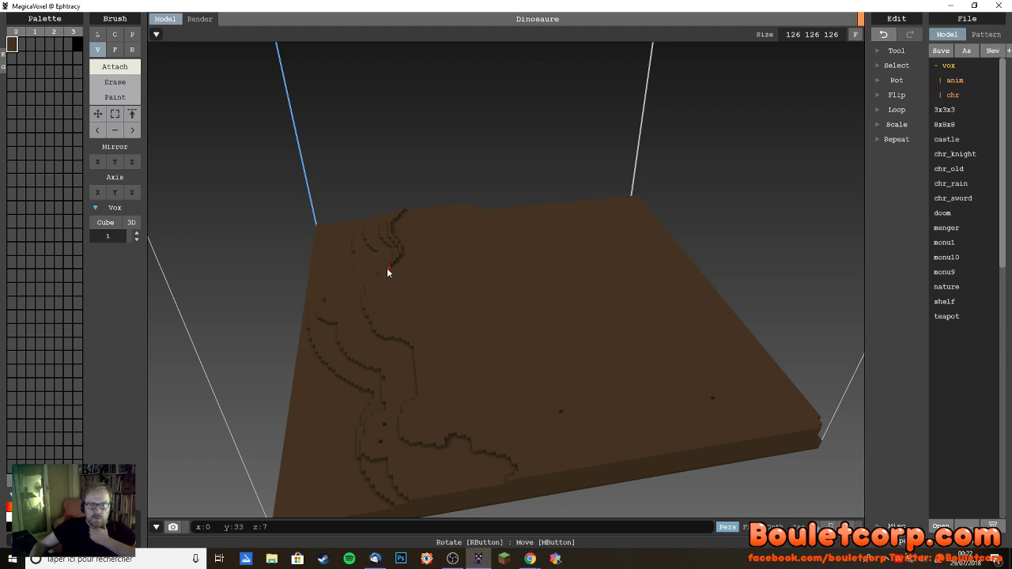
pyautogui.moveTo(404, 333)
pyautogui.mouseDown()
pyautogui.moveTo(432, 357)
pyautogui.moveTo(423, 417)
pyautogui.moveTo(548, 479)
pyautogui.mouseUp()
pyautogui.moveTo(603, 495); pyautogui.dragTo(420, 401, button='right')
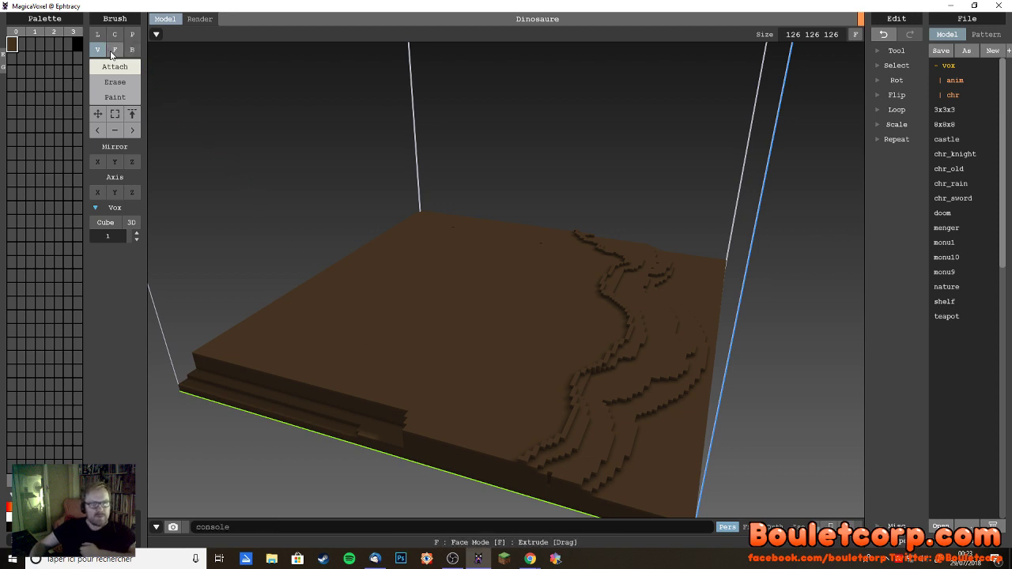
# - Extrude the stepped side faces outward in Face mode to fill the ledges up to the volume's boundary
pyautogui.click(115, 49)
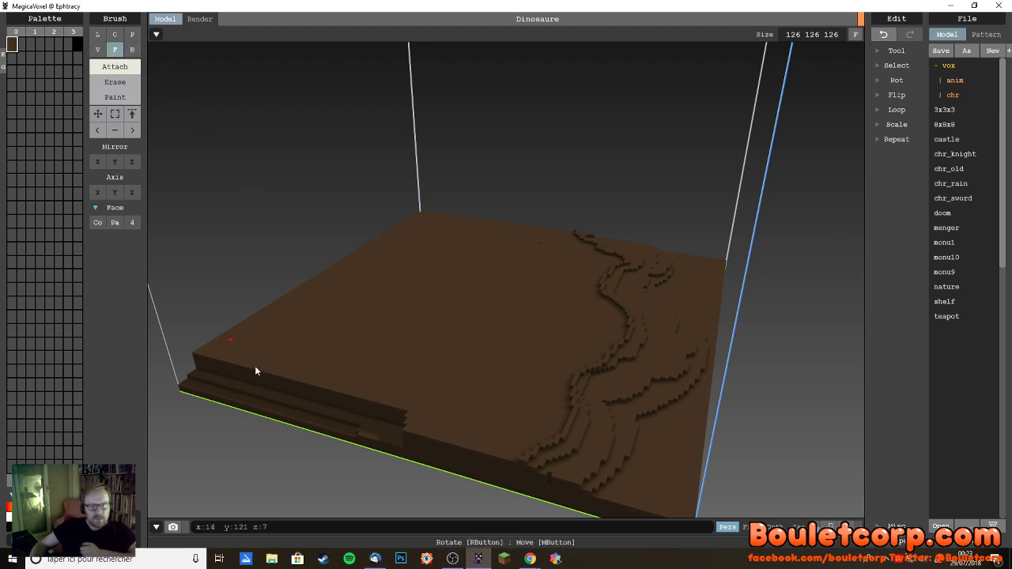
pyautogui.click(300, 409)
pyautogui.click(300, 409)
pyautogui.click(300, 410)
pyautogui.click(289, 408)
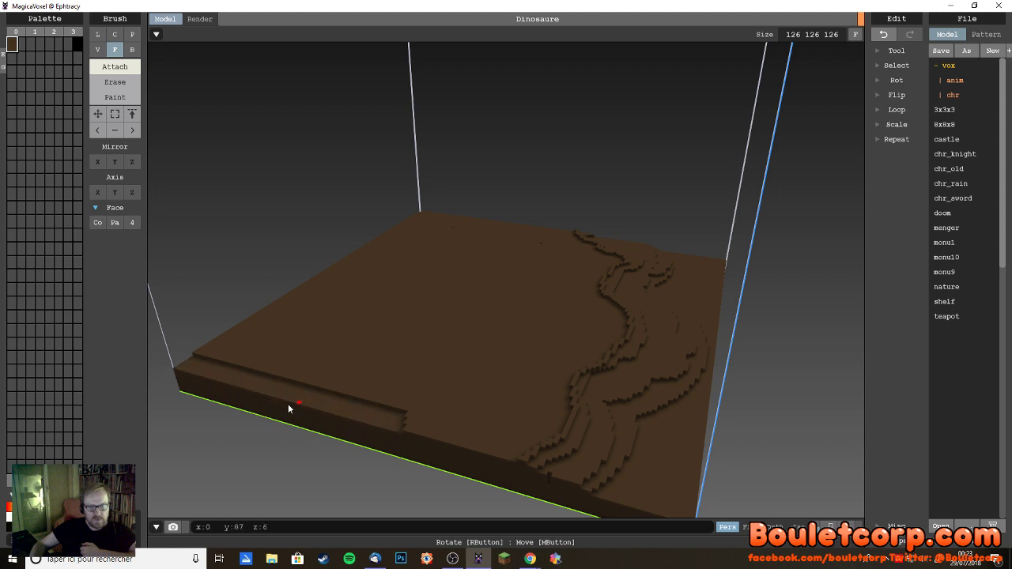
# - Raise the large area behind the newest wavy contour by one layer with Face extrusion
pyautogui.moveTo(280, 412); pyautogui.dragTo(446, 383, button='right')
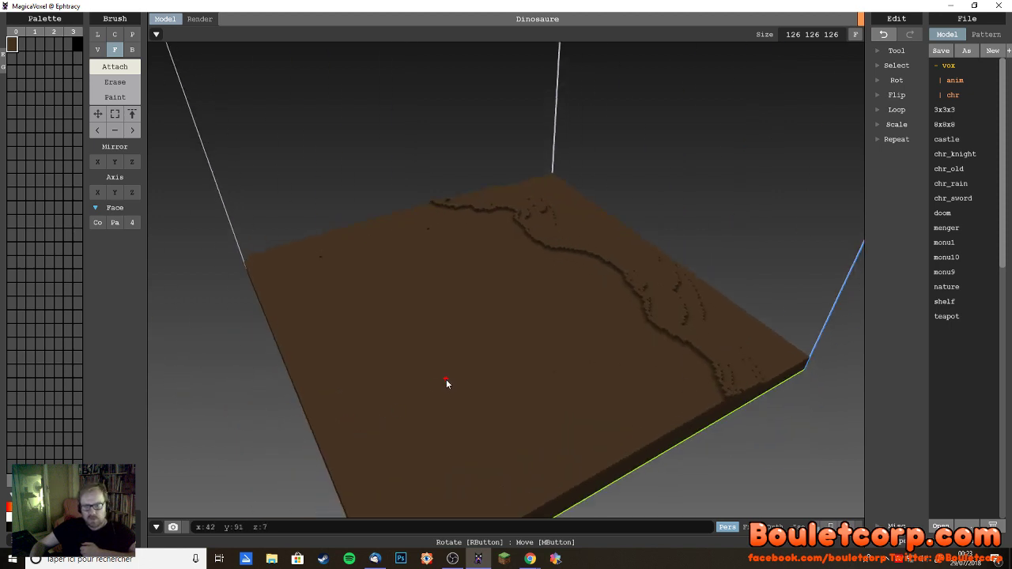
pyautogui.moveTo(418, 421); pyautogui.dragTo(391, 403, button='right')
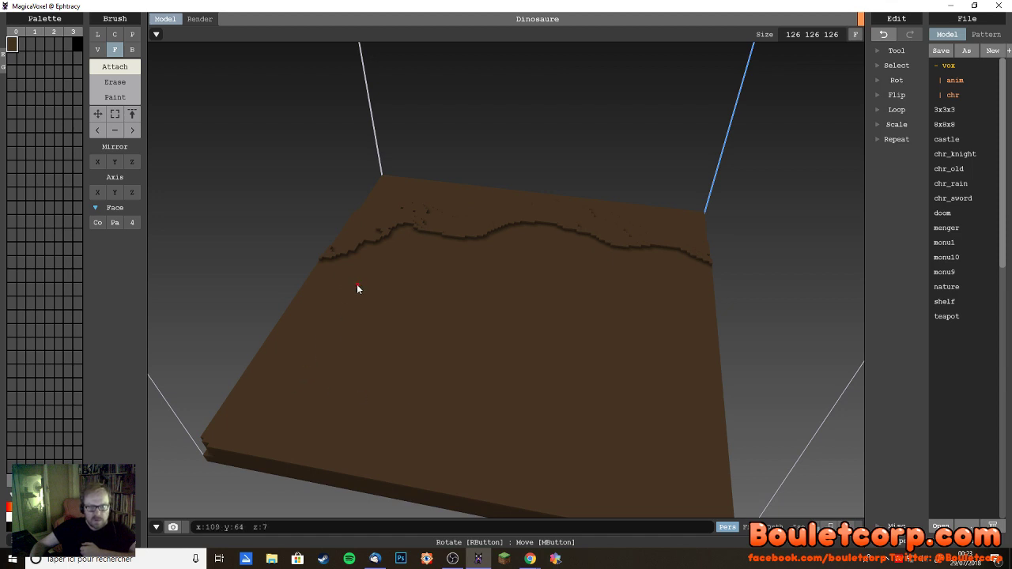
pyautogui.click(416, 295)
pyautogui.moveTo(466, 366); pyautogui.dragTo(254, 346, button='right')
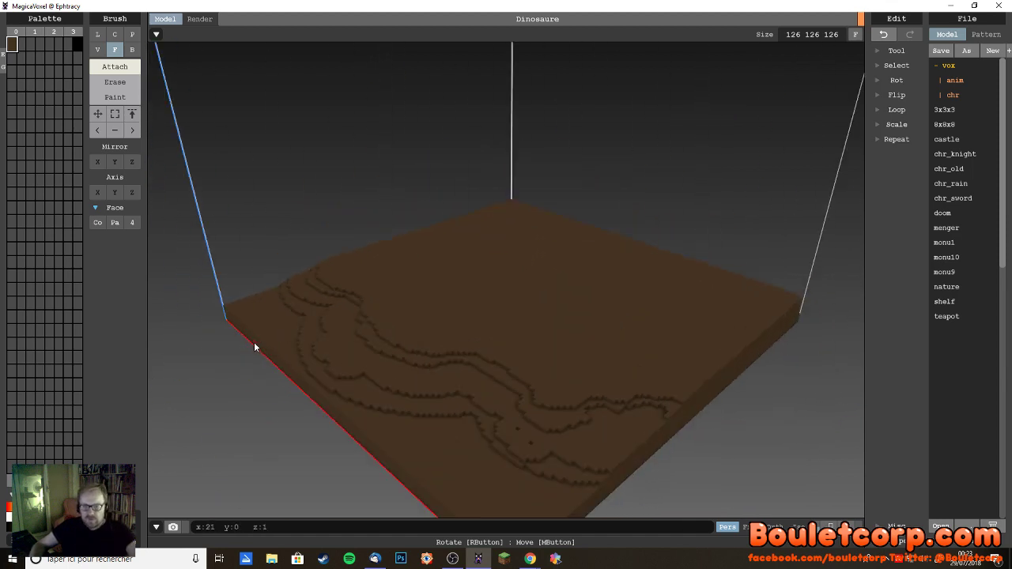
# - Draw a wavy voxel contour in front of the existing middle terrace edge and fill the strip behind it with Face extrusion
pyautogui.click(97, 49)
pyautogui.moveTo(342, 356)
pyautogui.mouseDown(button='right')
pyautogui.moveTo(348, 362)
pyautogui.moveTo(341, 331)
pyautogui.mouseUp(button='right')
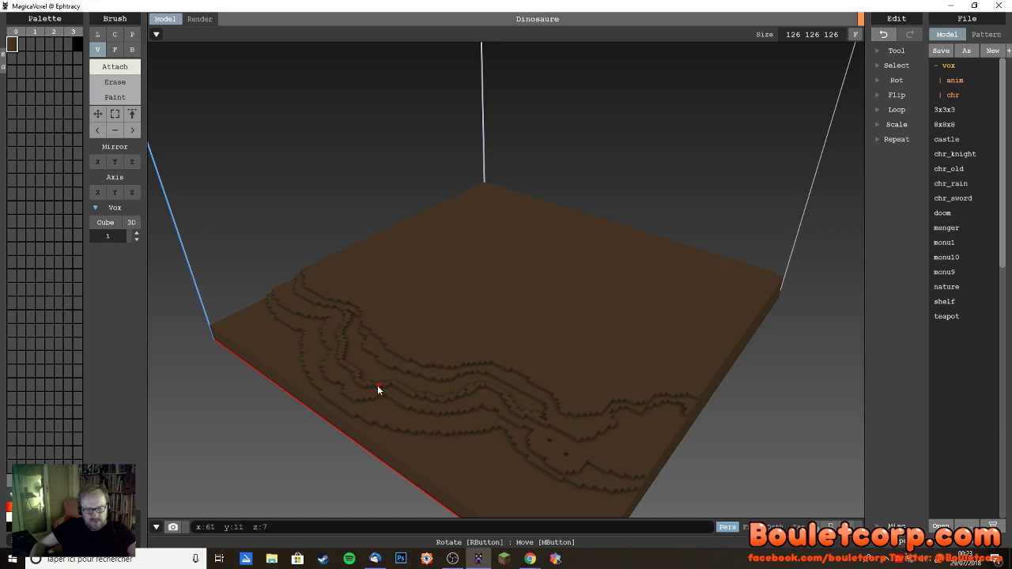
pyautogui.click(115, 49)
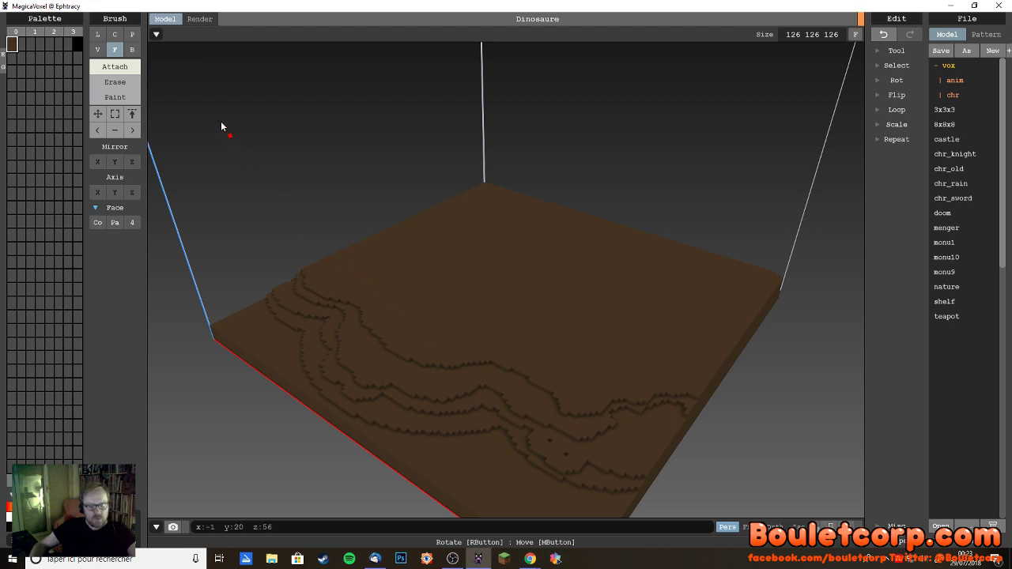
pyautogui.click(98, 49)
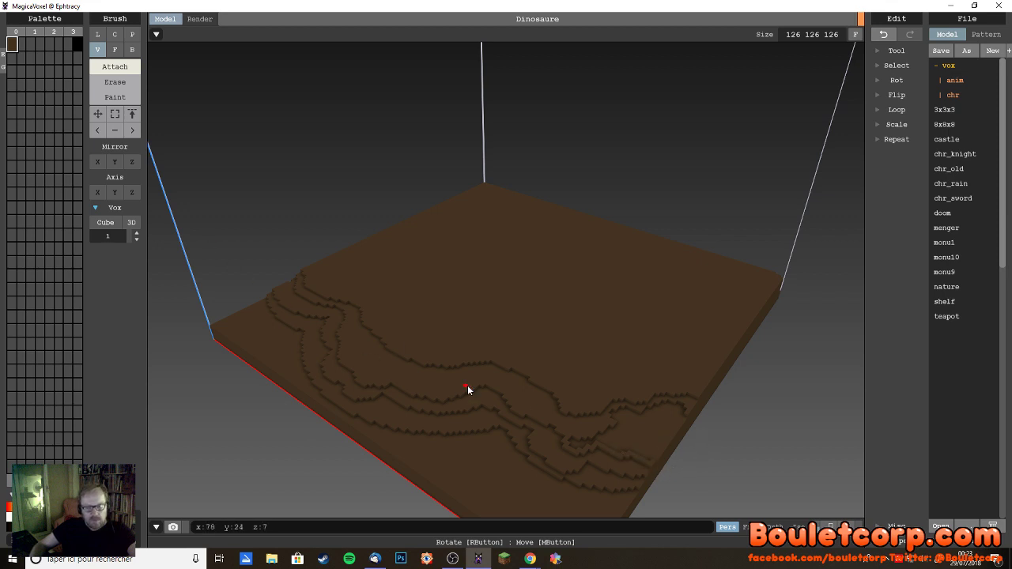
pyautogui.press('f')
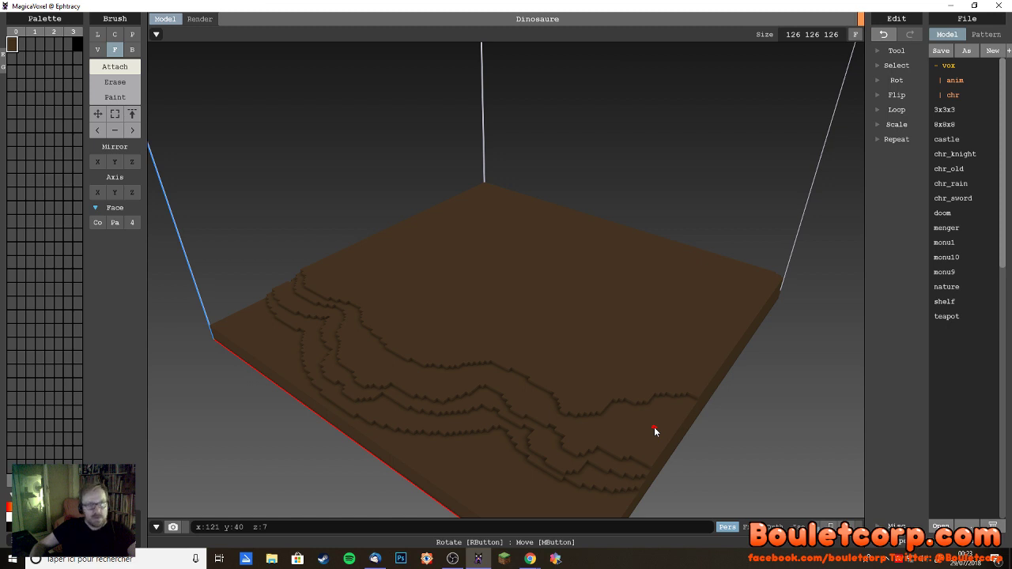
# - Trace a wavy voxel line in front of the top terrace's edge and extrude the enclosed strip level with the plateau
pyautogui.press('v')
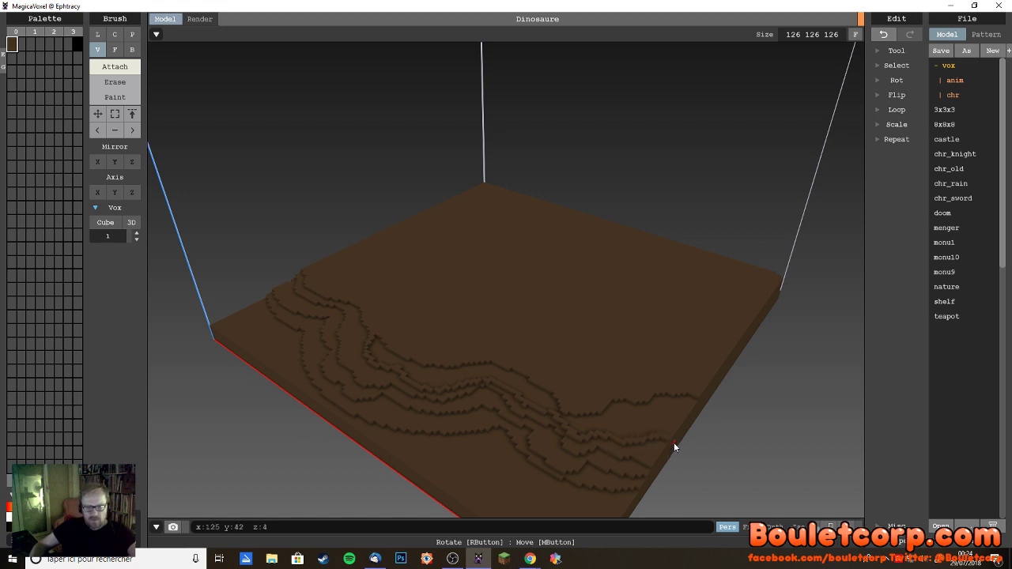
pyautogui.press('f')
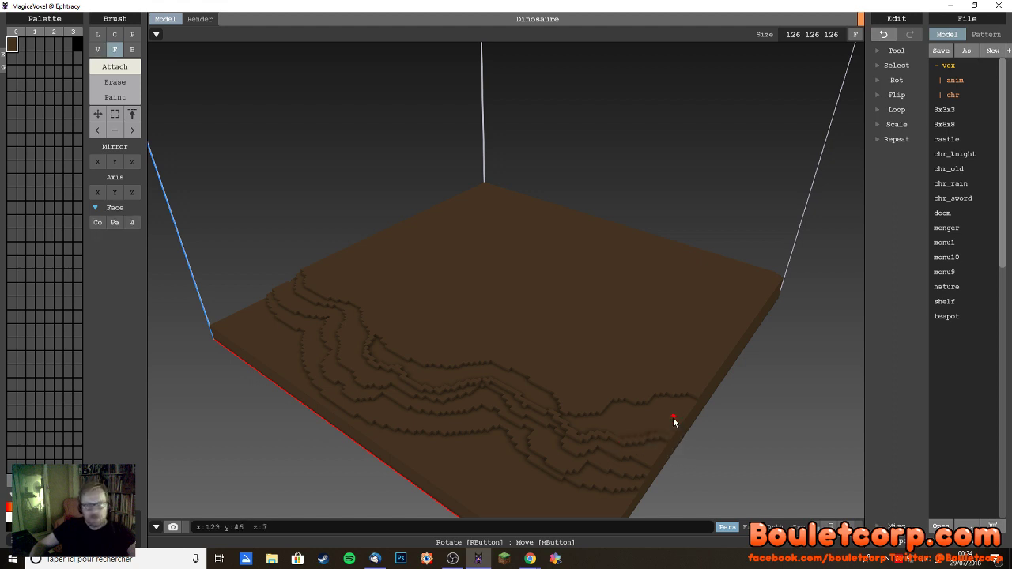
# - Draw a wavy voxel contour set back from the top terrace edge and raise the plateau behind it by one layer with Face extrusion
pyautogui.press('v')
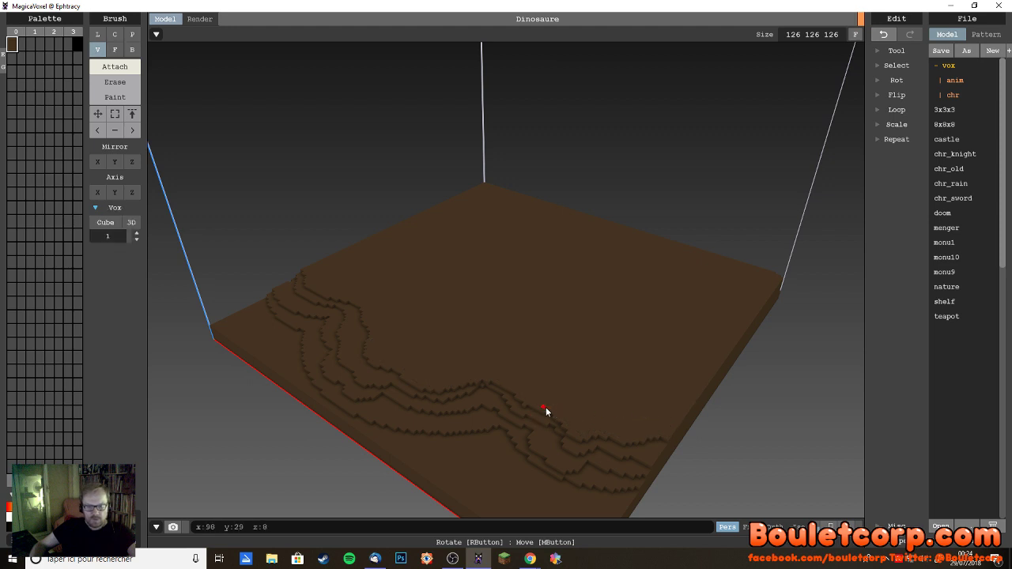
pyautogui.moveTo(419, 334); pyautogui.dragTo(371, 251, button='right')
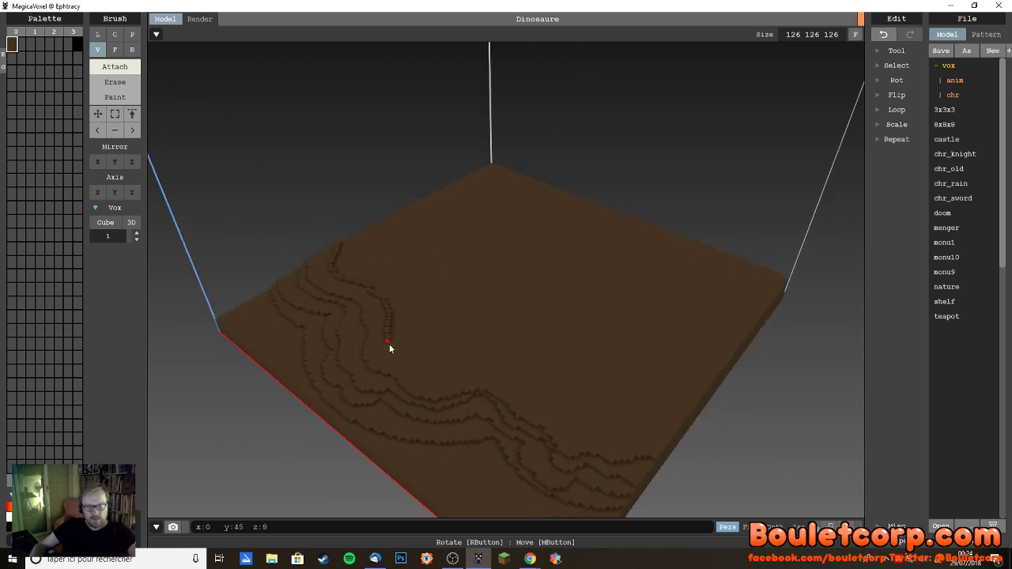
pyautogui.moveTo(449, 381); pyautogui.dragTo(518, 376)
pyautogui.moveTo(573, 393); pyautogui.dragTo(599, 431)
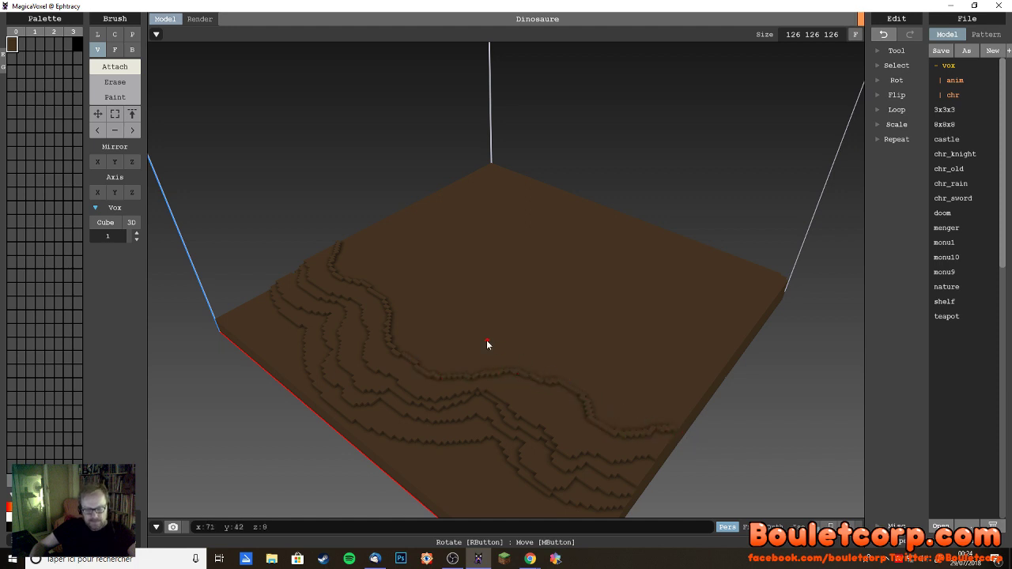
pyautogui.press('f')
pyautogui.moveTo(569, 348); pyautogui.dragTo(588, 356, button='right')
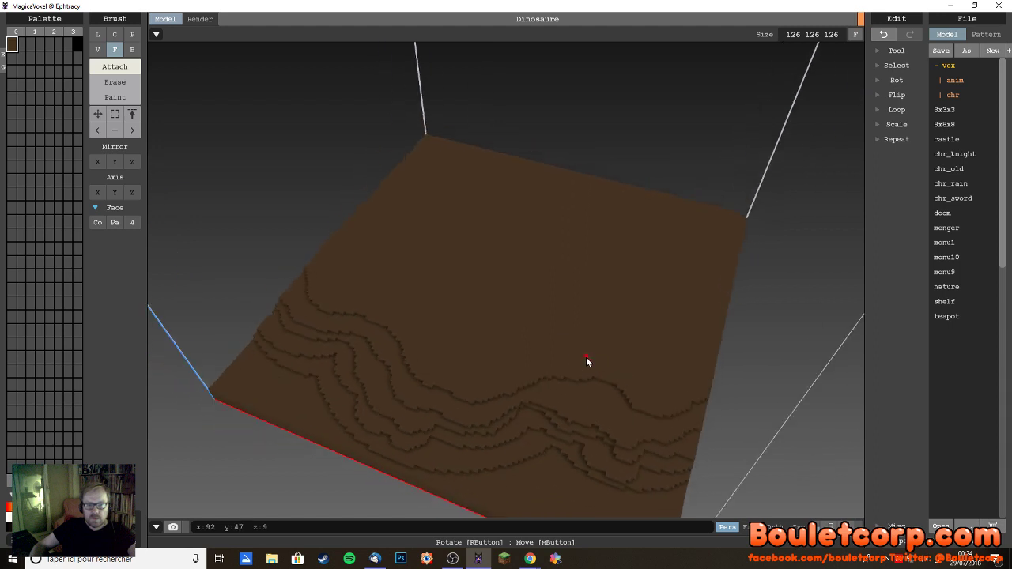
pyautogui.moveTo(315, 254); pyautogui.dragTo(326, 278)
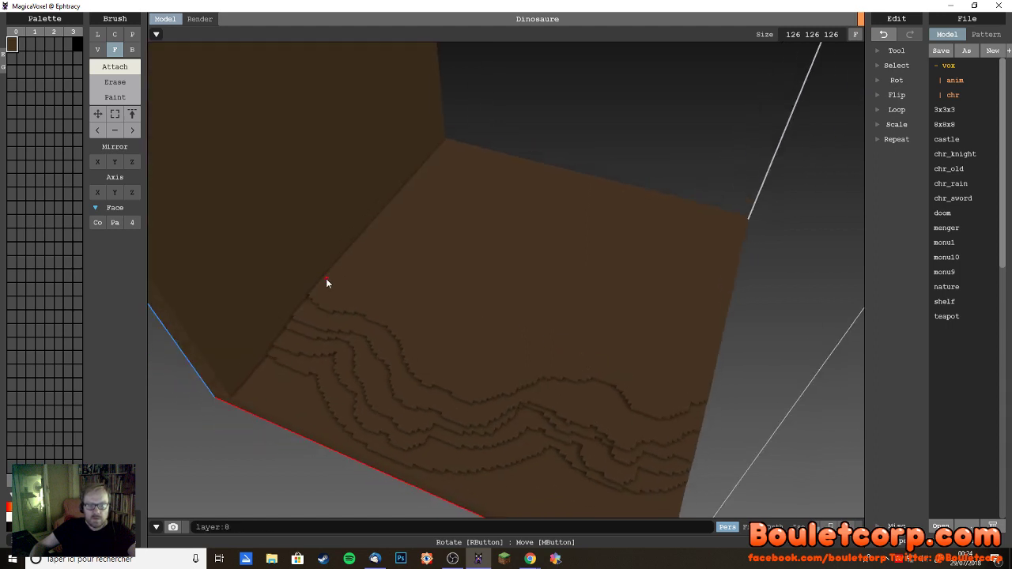
pyautogui.hotkey('ctrl', 'z')
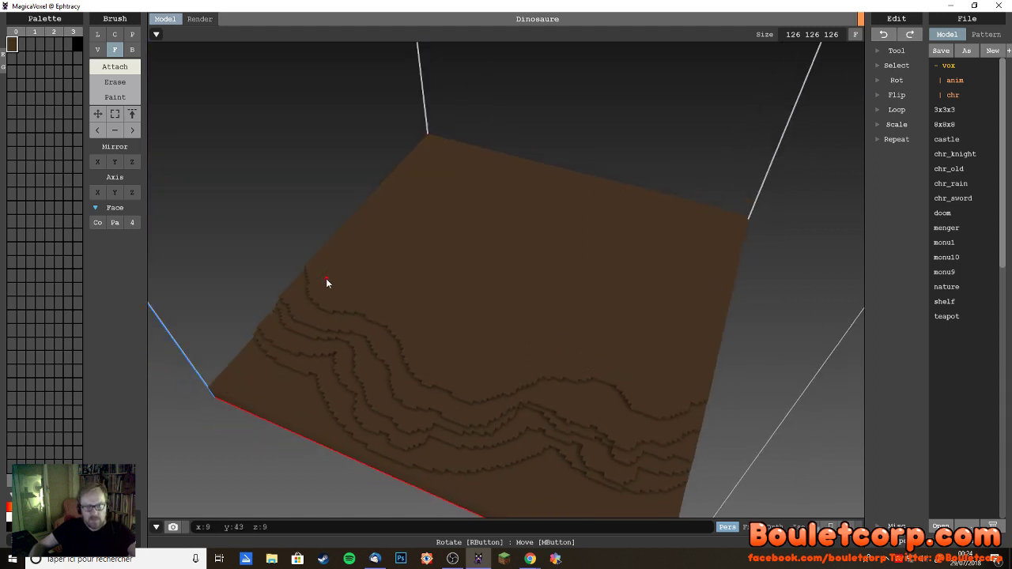
# - Trace another wavy voxel contour close behind the newest terrace edge and undo the stray stroke running off the model's side
pyautogui.press('v')
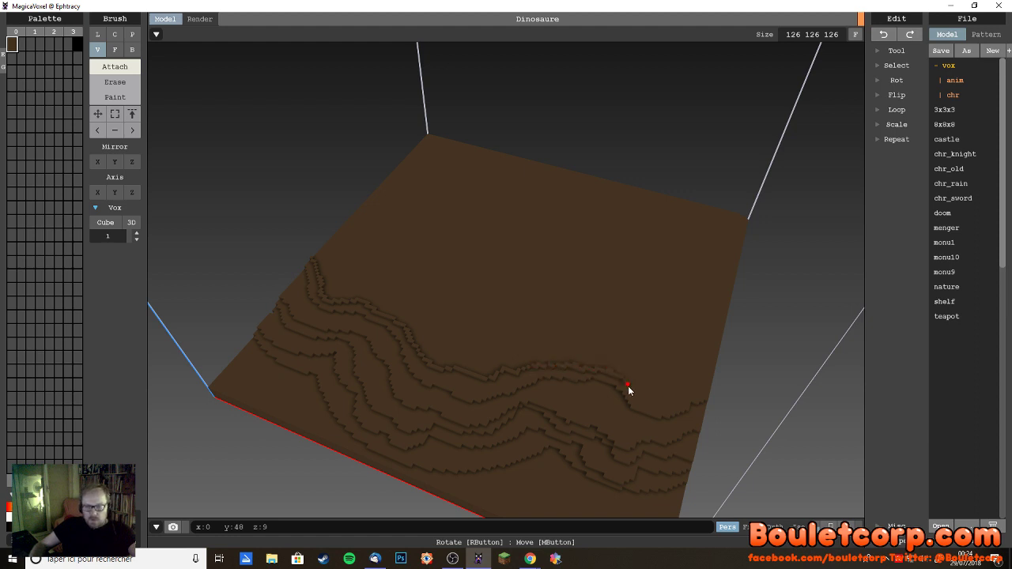
pyautogui.moveTo(699, 401); pyautogui.dragTo(720, 394)
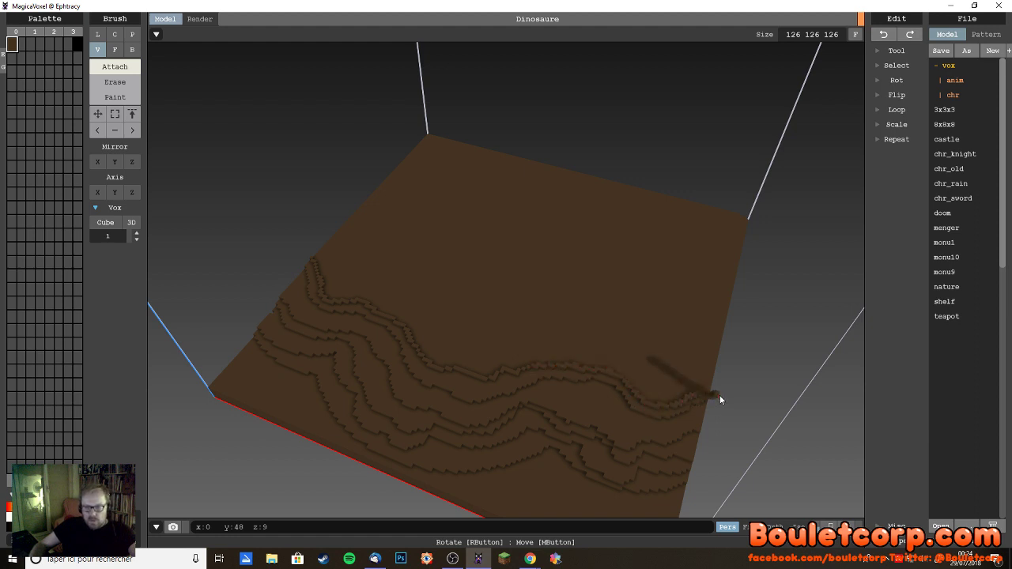
pyautogui.moveTo(732, 433); pyautogui.dragTo(641, 391, button='right')
pyautogui.scroll(2, 594, 422)
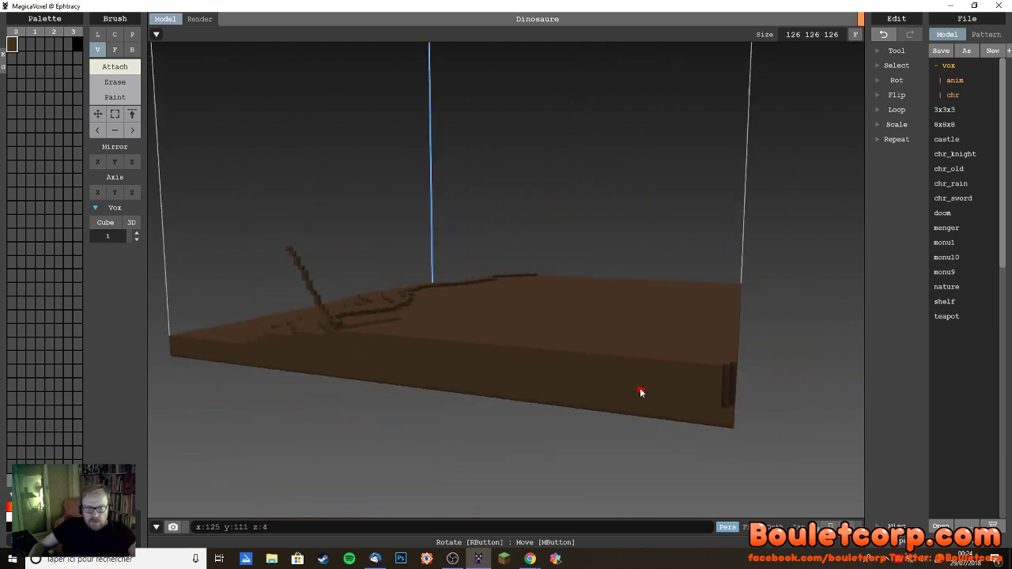
pyautogui.hotkey('ctrl', 'z')
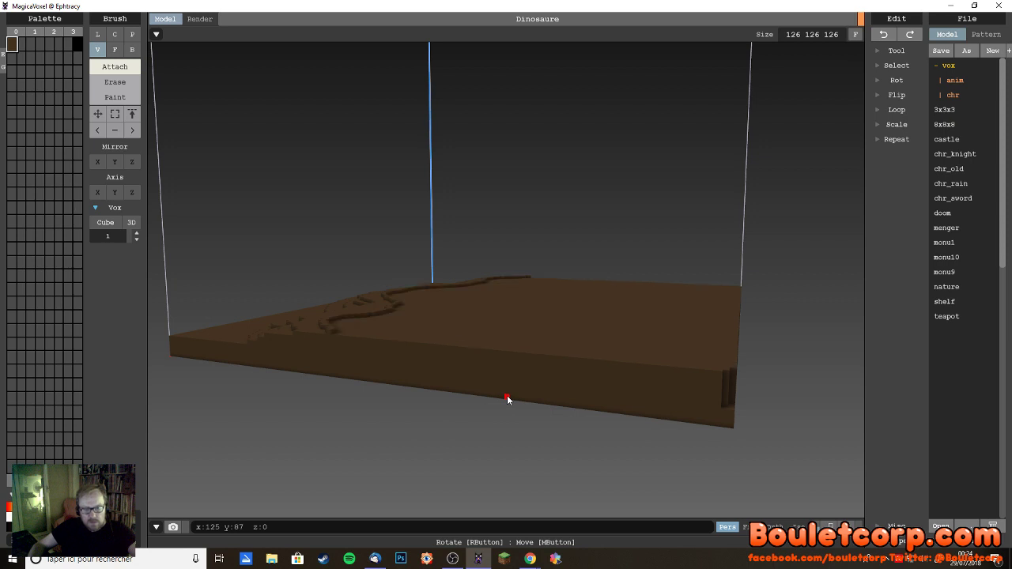
# - Raise the plateau behind the traced contour level with it using Face extrusion and undo the excess height
pyautogui.moveTo(480, 395); pyautogui.dragTo(472, 427, button='right')
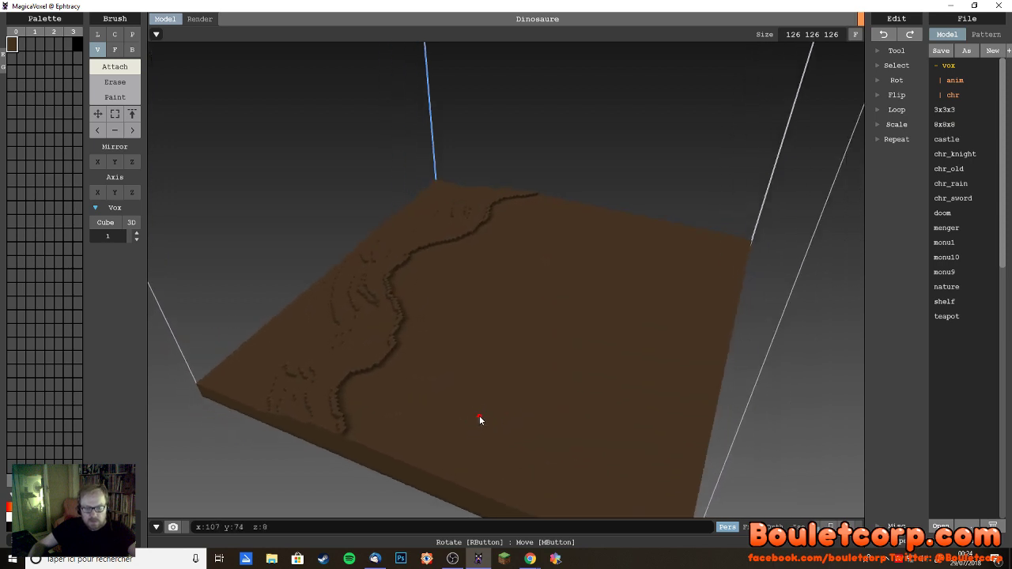
pyautogui.press('f')
pyautogui.click(471, 418)
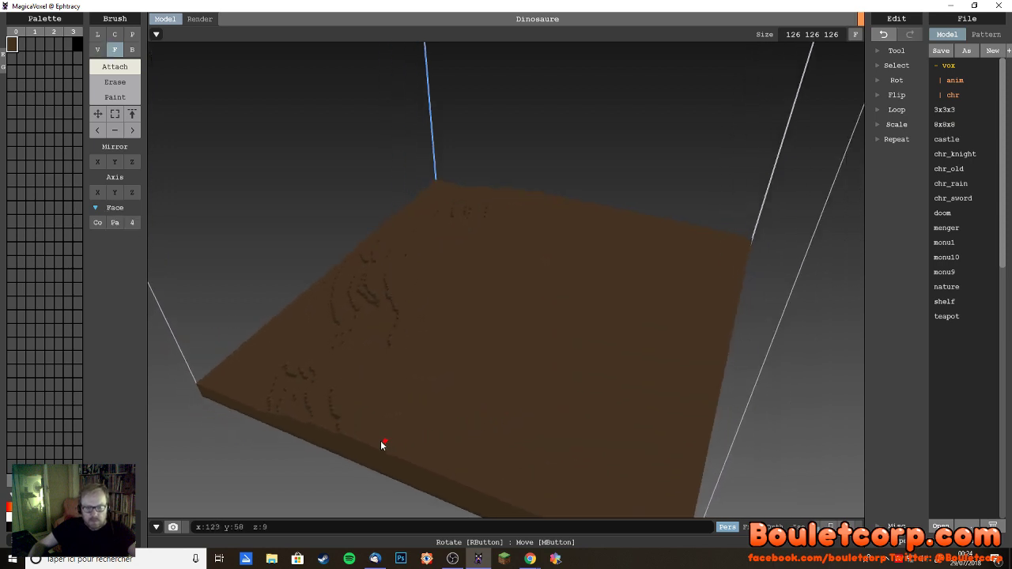
pyautogui.moveTo(360, 435); pyautogui.dragTo(357, 432)
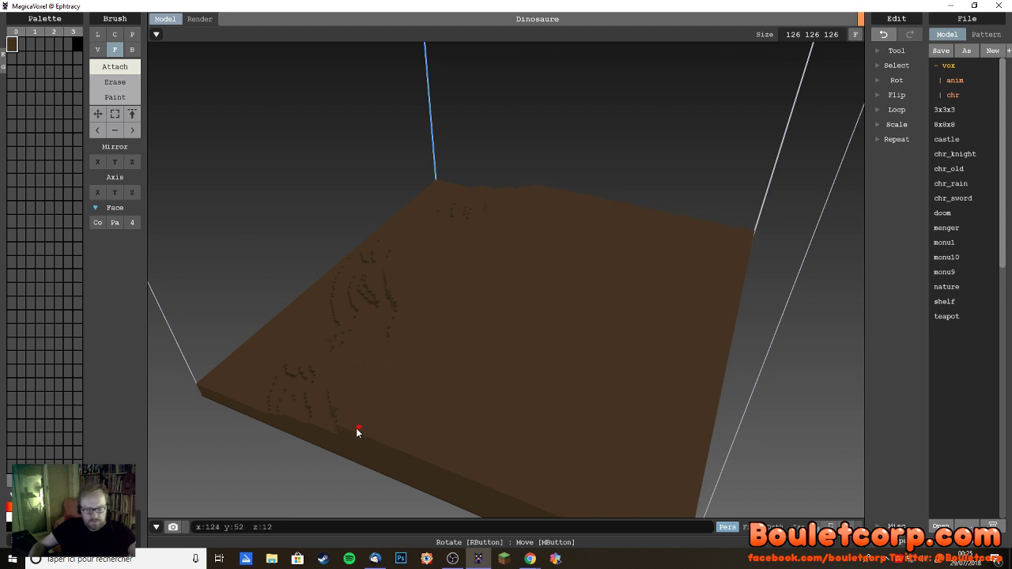
pyautogui.hotkey('ctrl', 'z')
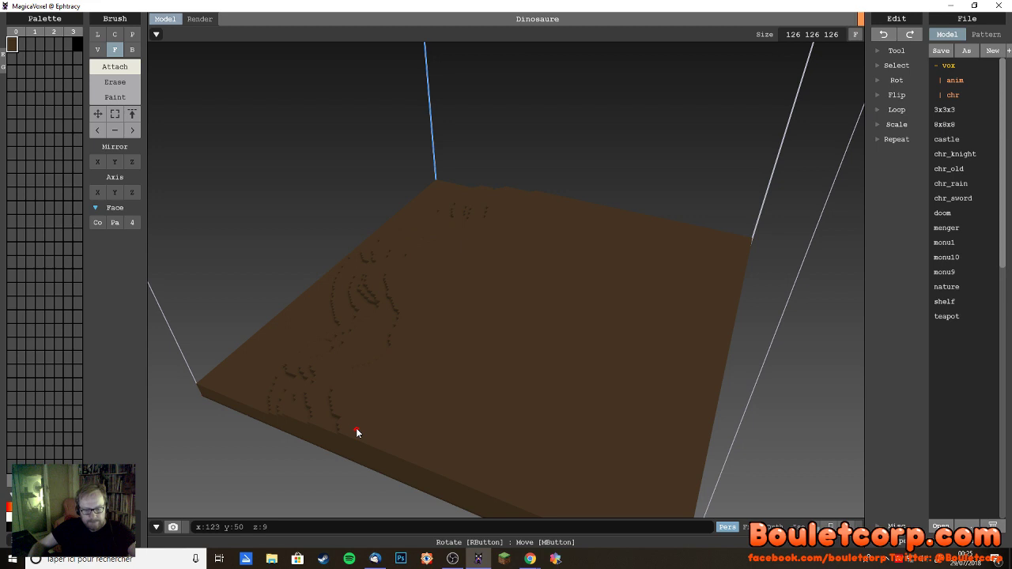
# - Draw the next wavy contour from side to side across the plateau and fill the area behind it one layer high with Face extrusion
pyautogui.press('v')
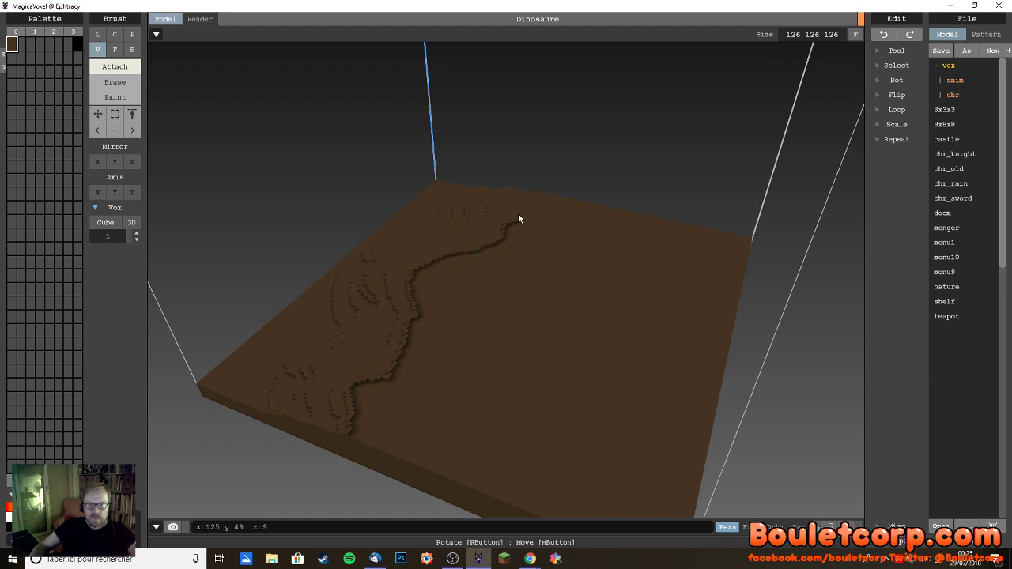
pyautogui.moveTo(519, 218); pyautogui.dragTo(523, 195)
pyautogui.moveTo(556, 209); pyautogui.dragTo(358, 235, button='right')
pyautogui.scroll(3, 379, 380)
pyautogui.moveTo(379, 379); pyautogui.dragTo(296, 406, button='right')
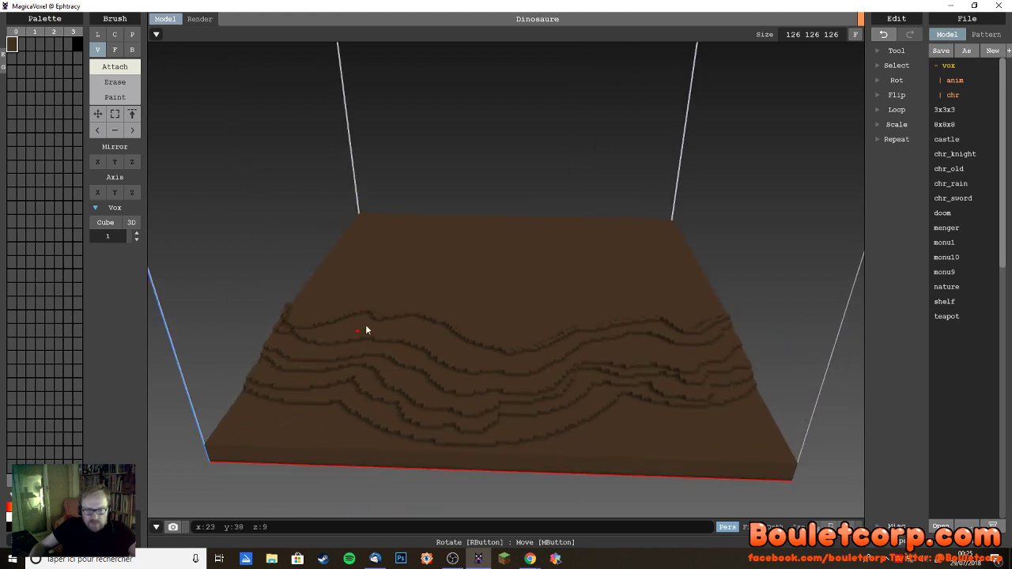
pyautogui.press('f')
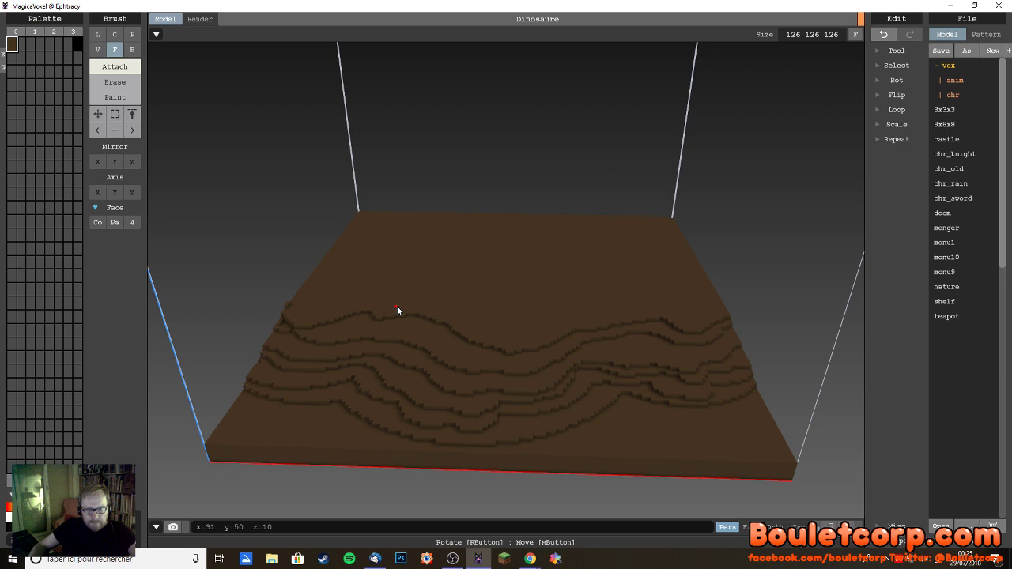
# - Draw a further wavy voxel contour across the plateau, from one side boundary to the other, behind the latest terrace edge
pyautogui.moveTo(349, 339); pyautogui.dragTo(403, 322, button='right')
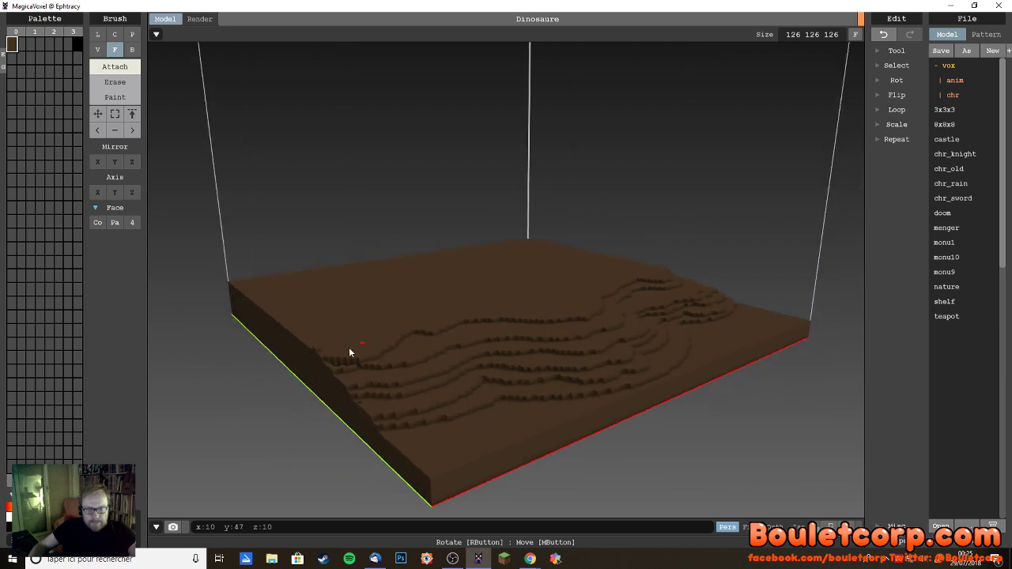
pyautogui.moveTo(349, 347); pyautogui.dragTo(303, 390, button='right')
pyautogui.press('v')
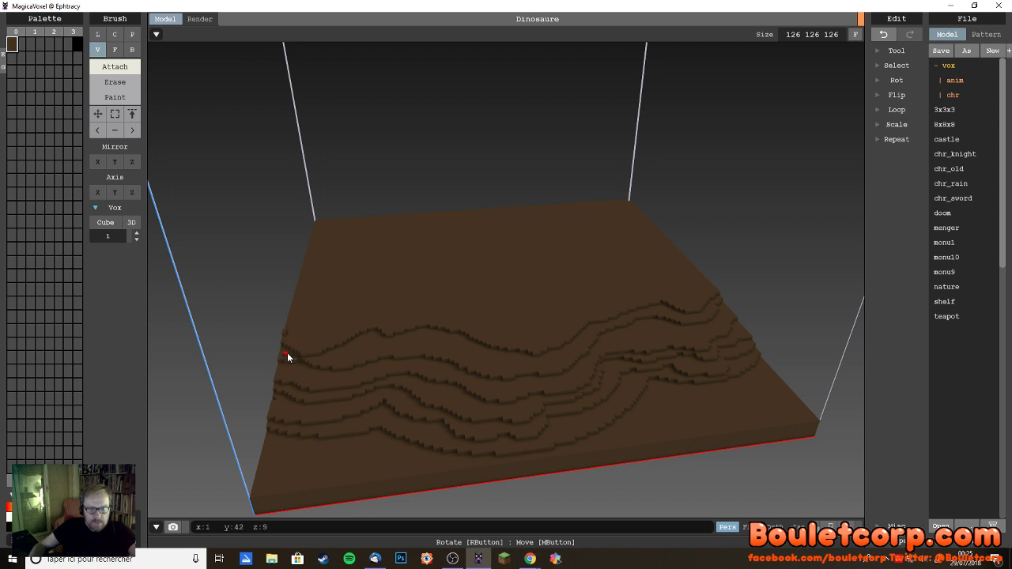
pyautogui.moveTo(293, 368); pyautogui.dragTo(332, 373, button='right')
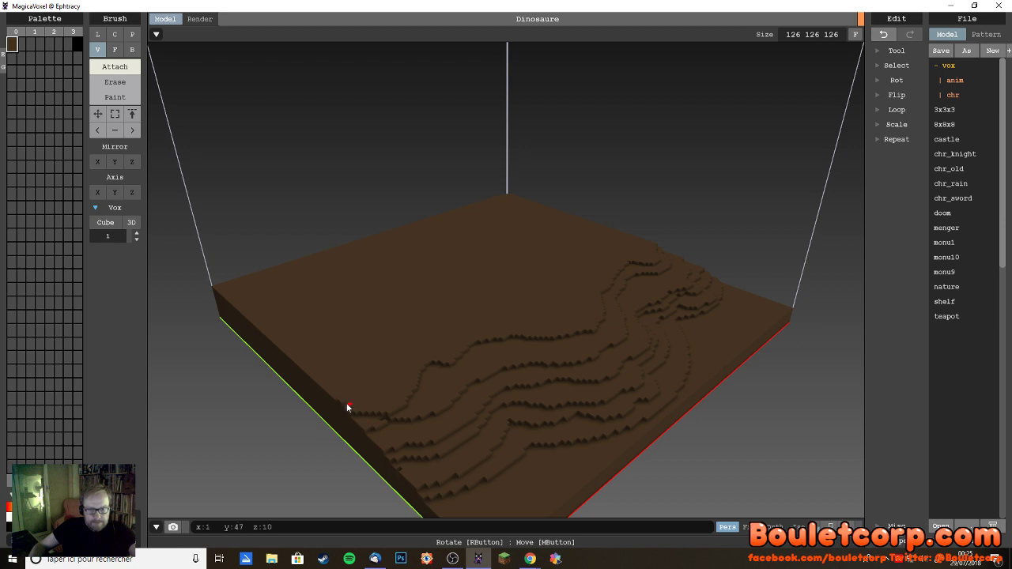
pyautogui.moveTo(343, 397)
pyautogui.mouseDown(button='right')
pyautogui.moveTo(332, 398)
pyautogui.moveTo(357, 402)
pyautogui.mouseUp(button='right')
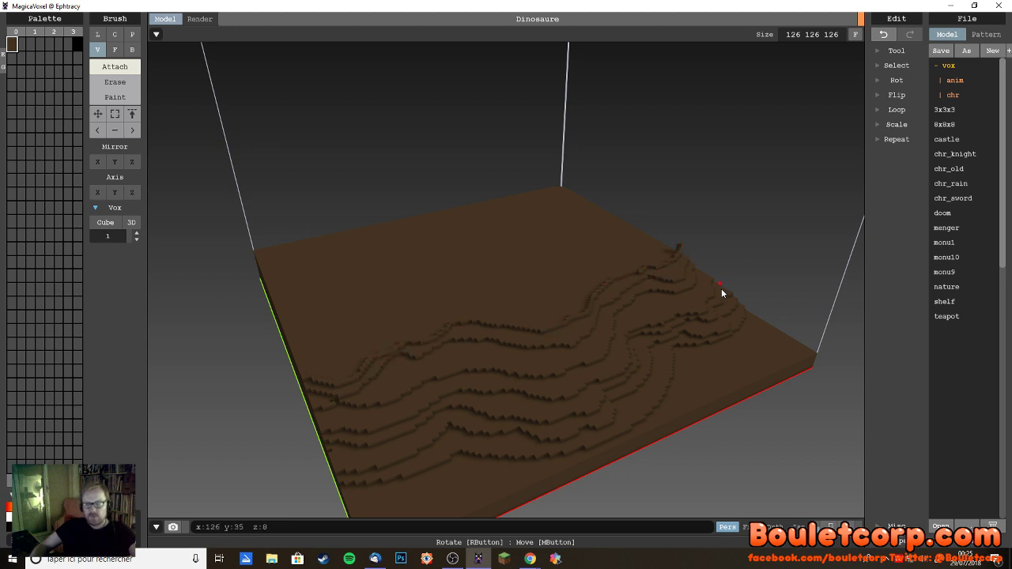
pyautogui.moveTo(721, 289); pyautogui.dragTo(544, 292, button='right')
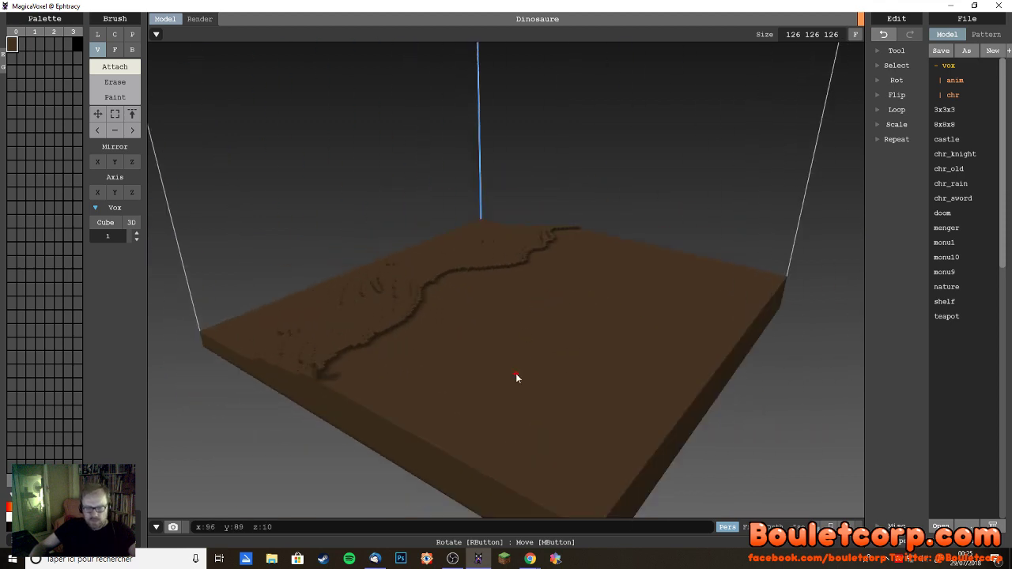
# - Extrude the plateau face behind the latest contour upward by two layers
pyautogui.press('f')
pyautogui.moveTo(527, 378)
pyautogui.mouseDown(button='right')
pyautogui.moveTo(454, 437)
pyautogui.moveTo(448, 469)
pyautogui.moveTo(576, 475)
pyautogui.moveTo(485, 464)
pyautogui.moveTo(429, 481)
pyautogui.moveTo(425, 497)
pyautogui.moveTo(368, 496)
pyautogui.moveTo(486, 461)
pyautogui.moveTo(563, 470)
pyautogui.moveTo(585, 488)
pyautogui.moveTo(626, 365)
pyautogui.mouseUp(button='right')
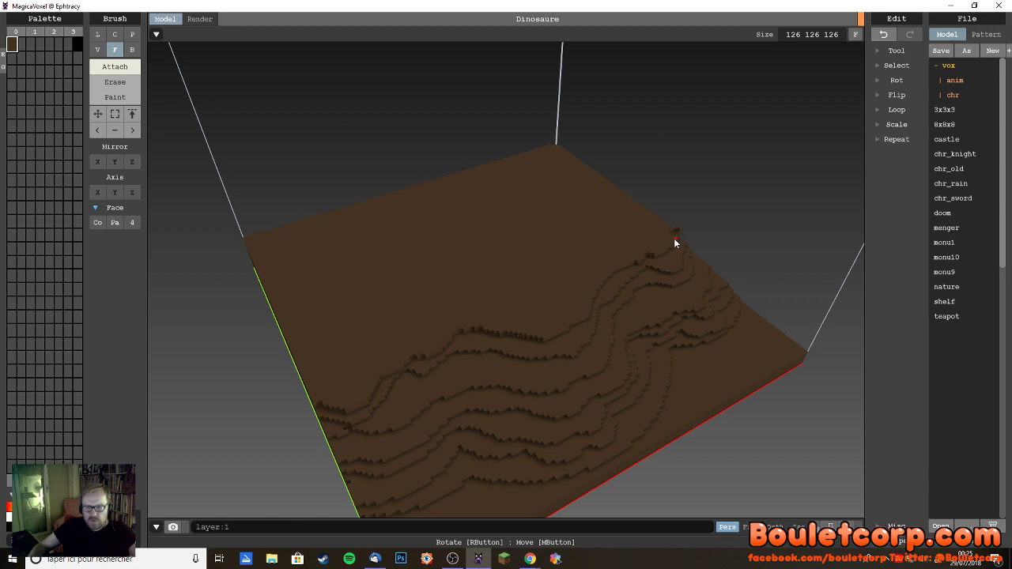
pyautogui.moveTo(655, 258)
pyautogui.mouseDown(button='right')
pyautogui.moveTo(642, 236)
pyautogui.moveTo(642, 245)
pyautogui.mouseUp(button='right')
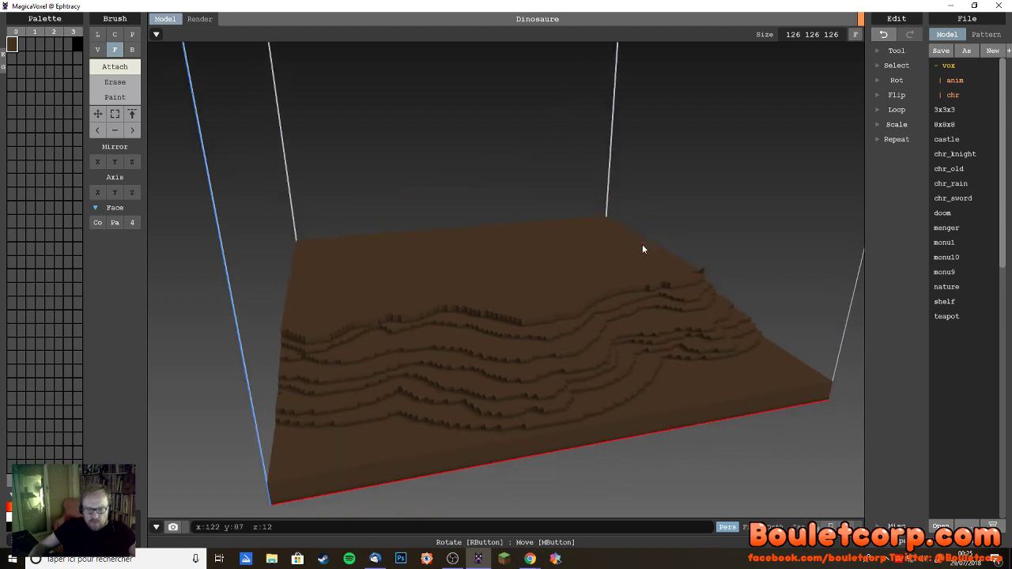
# - Draw a wavy voxel contour across the plateau curving to the rear edge, plus a separate contour cutting off the other rear corner
pyautogui.press('v')
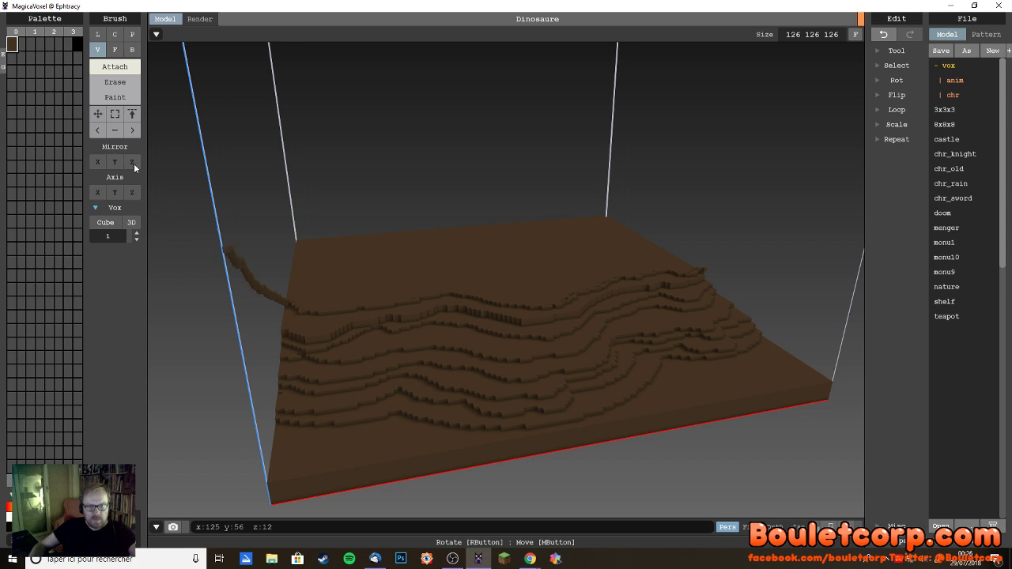
pyautogui.moveTo(208, 242); pyautogui.dragTo(230, 285, button='right')
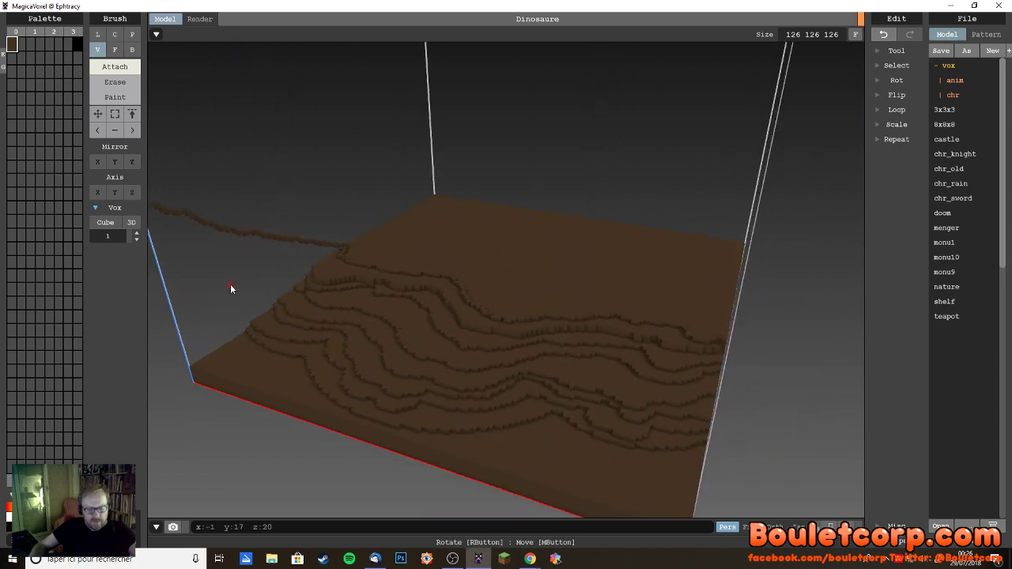
pyautogui.hotkey('ctrl', 'z')
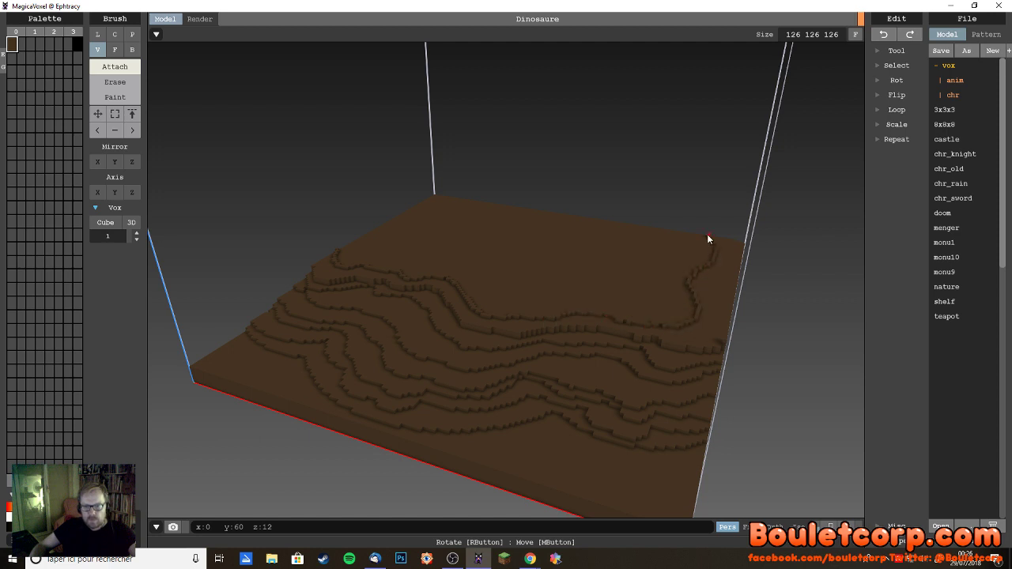
pyautogui.hotkey('ctrl', 'y')
pyautogui.moveTo(708, 234); pyautogui.dragTo(554, 296, button='right')
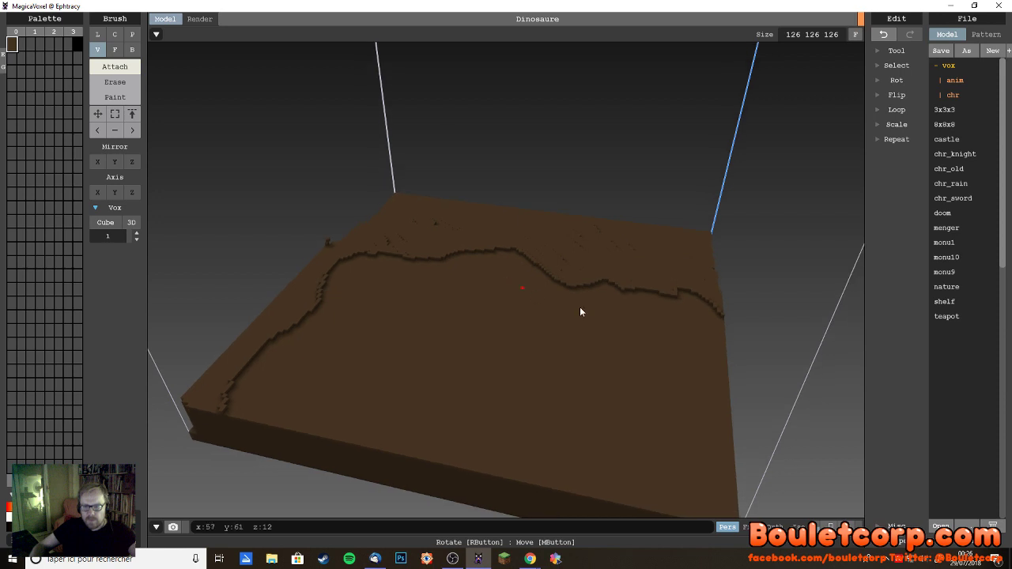
pyautogui.moveTo(728, 397); pyautogui.dragTo(706, 450)
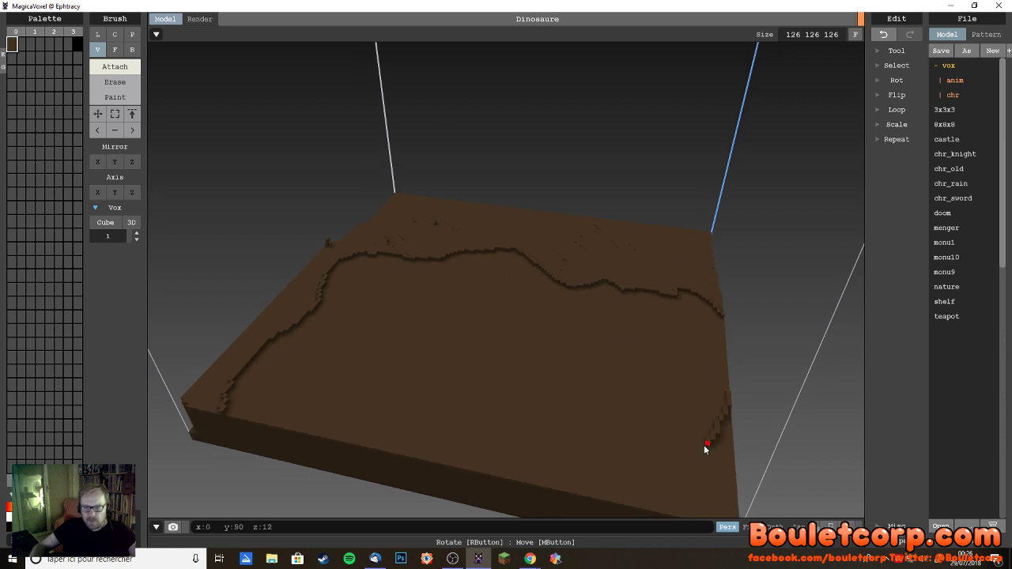
pyautogui.moveTo(630, 489); pyautogui.dragTo(606, 496)
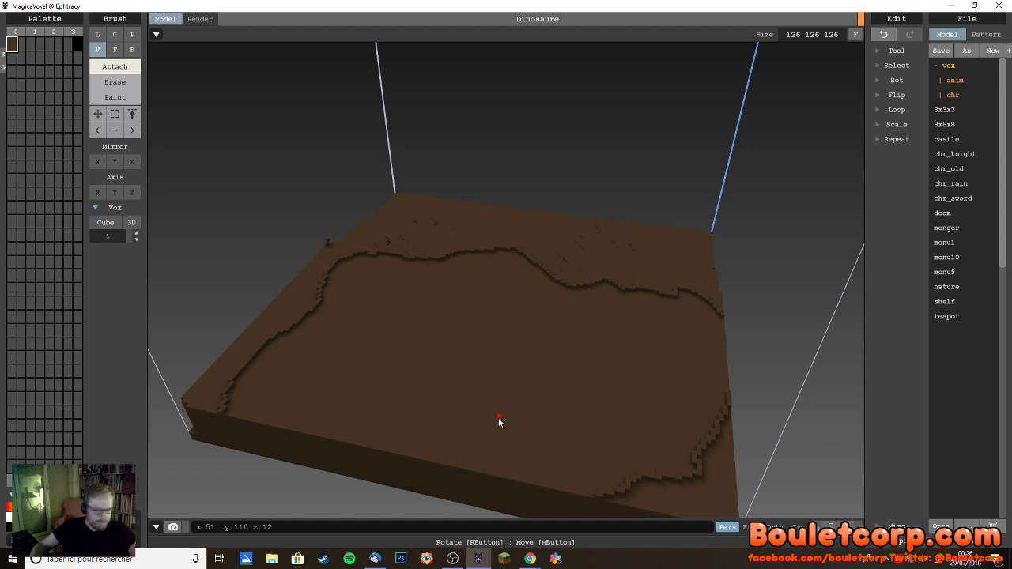
# - Raise the plateau area enclosed between the two contours by two layers with Face extrusion
pyautogui.press('f')
pyautogui.click(525, 409)
pyautogui.moveTo(526, 408); pyautogui.dragTo(609, 403, button='right')
pyautogui.click(609, 406)
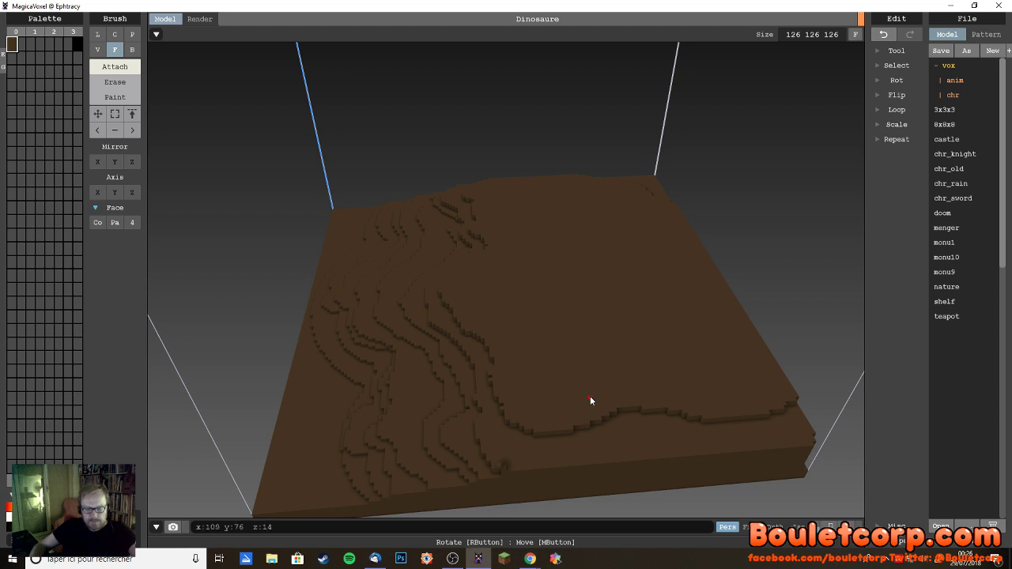
# - Draw a closed, irregular voxel outline on the top plateau and fill its interior one layer high with Face extrusion
pyautogui.press('v')
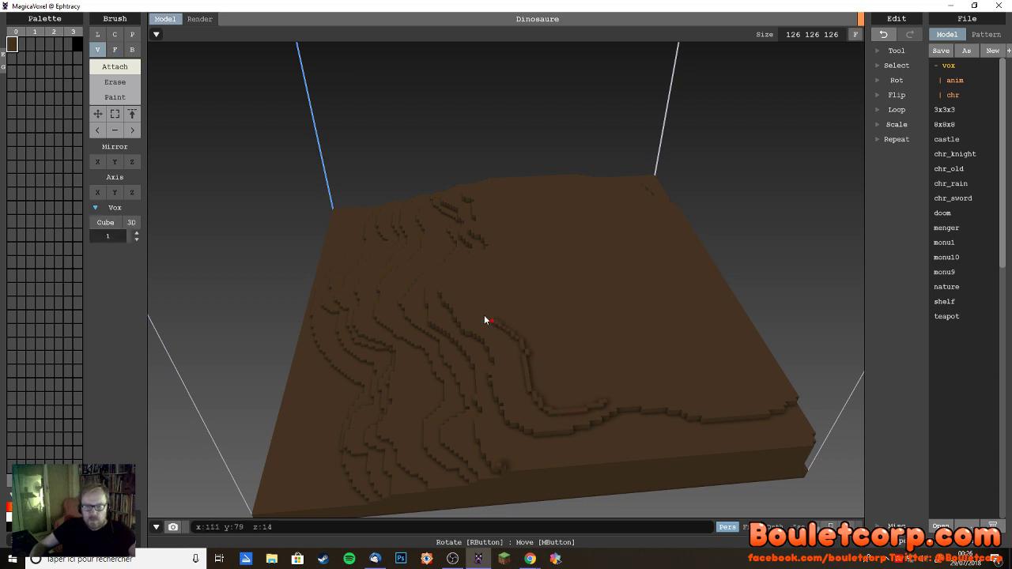
pyautogui.moveTo(486, 320)
pyautogui.mouseDown()
pyautogui.moveTo(470, 284)
pyautogui.moveTo(511, 260)
pyautogui.moveTo(501, 217)
pyautogui.moveTo(524, 203)
pyautogui.moveTo(579, 206)
pyautogui.mouseUp()
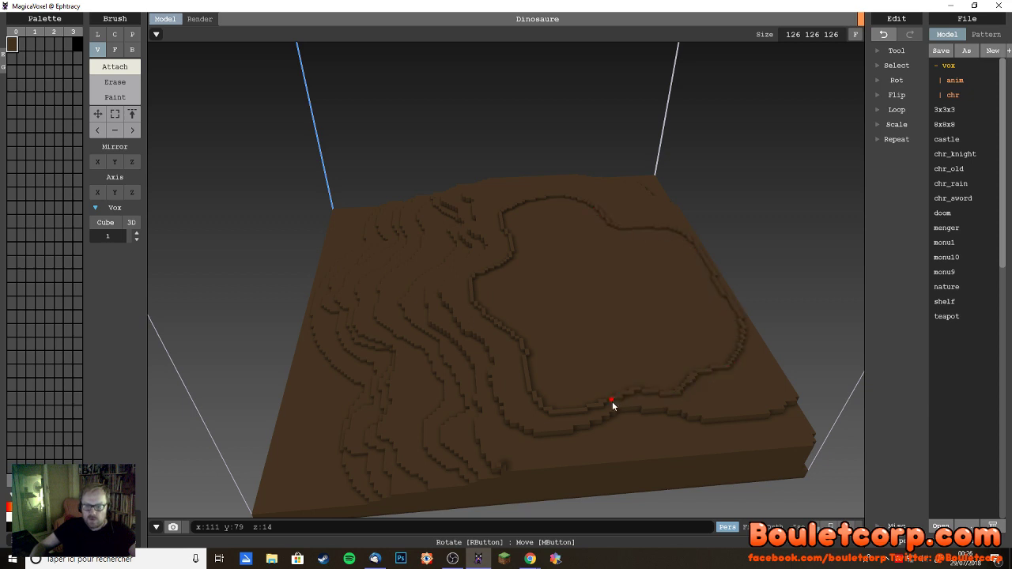
pyautogui.press('f')
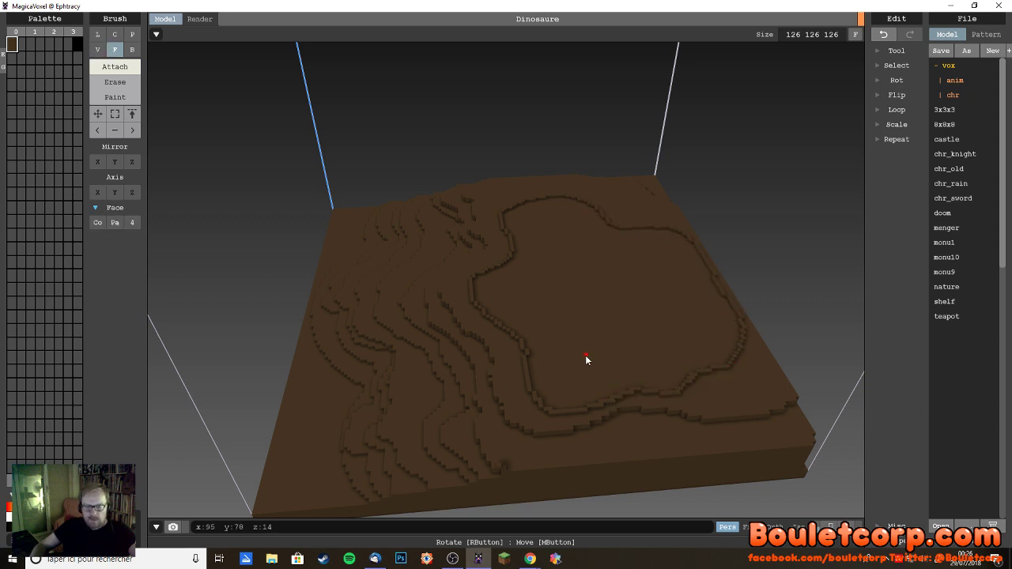
pyautogui.hotkey('ctrl', 'z')
# - Draw a closed wavy voxel outline and a separate small ring on the top plateau, and fill both one layer high with Face extrusion
pyautogui.press('v')
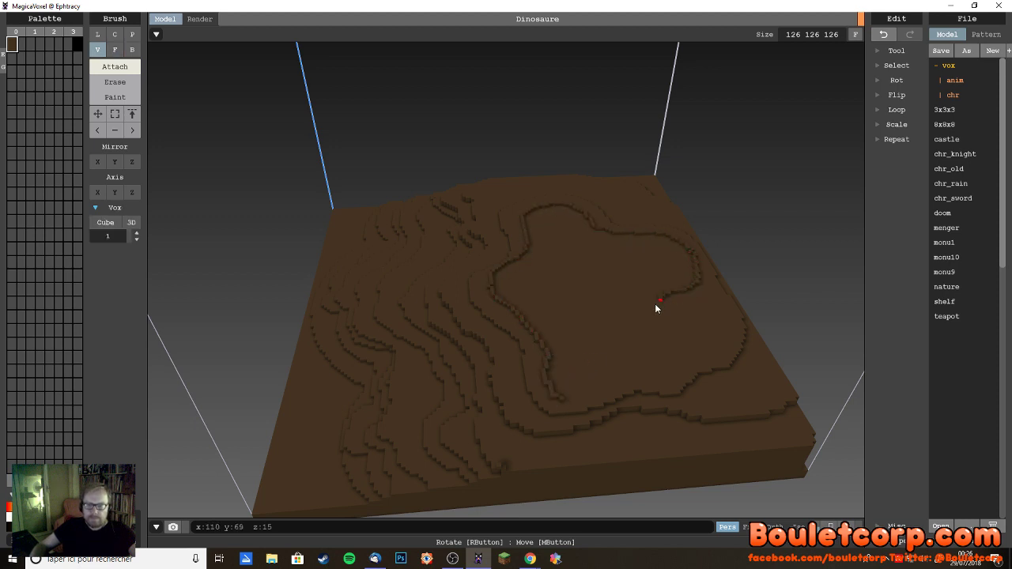
pyautogui.moveTo(658, 362); pyautogui.dragTo(594, 395)
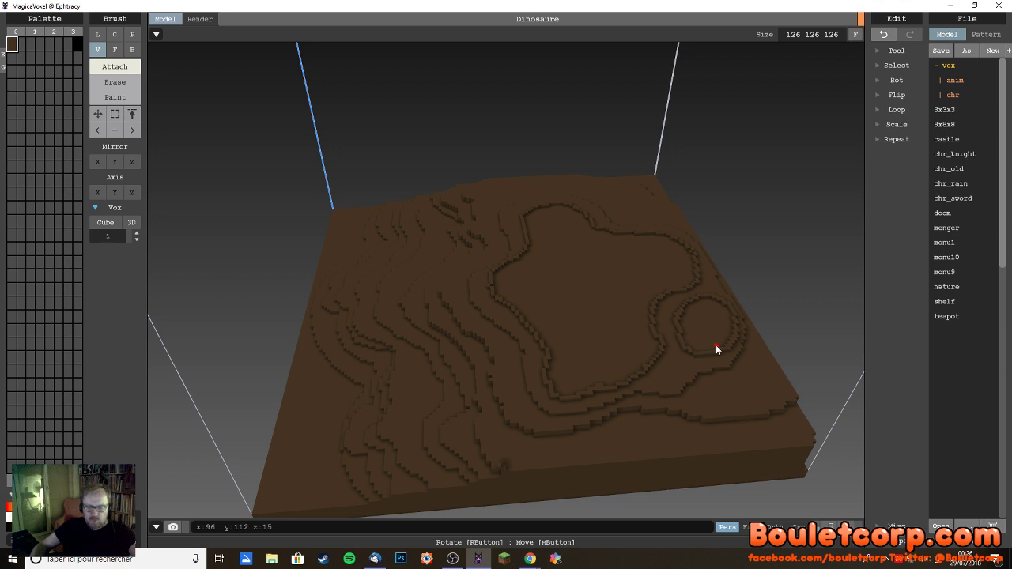
pyautogui.press('f')
pyautogui.click(616, 321)
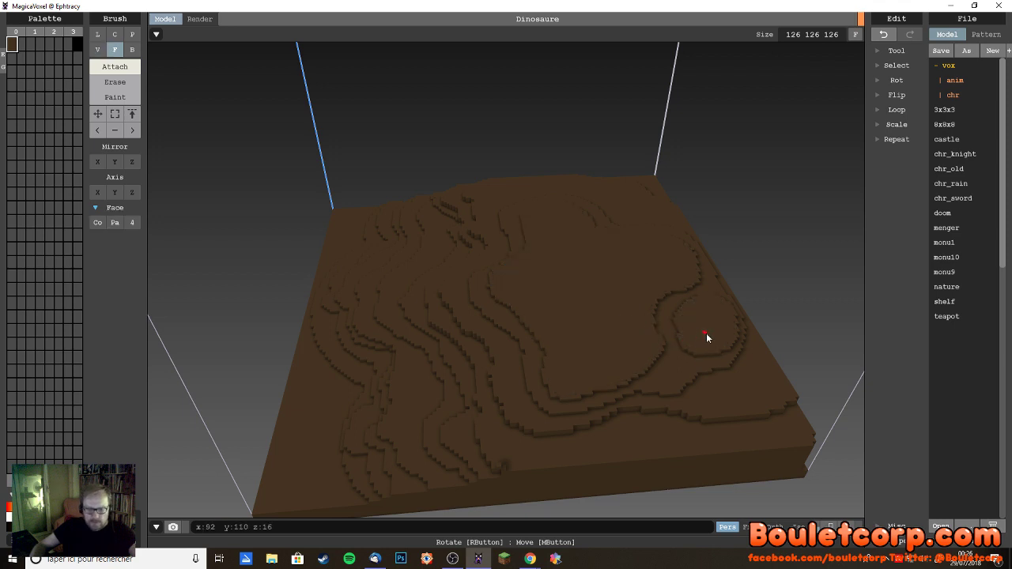
# - Outline a smaller ring on the round mound and a smaller wavy contour on the main plateau, filling each one layer high
pyautogui.press('v')
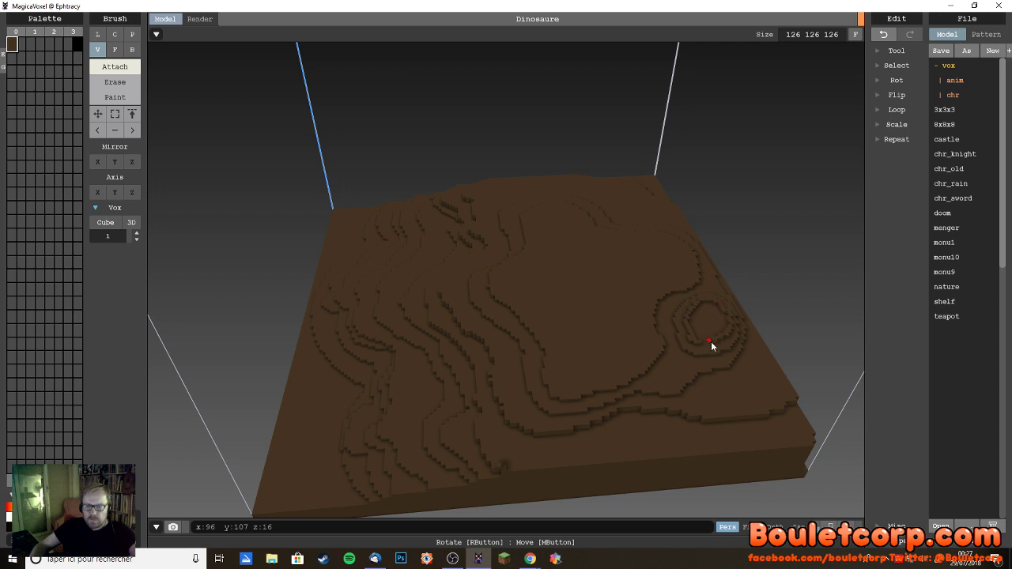
pyautogui.press('f')
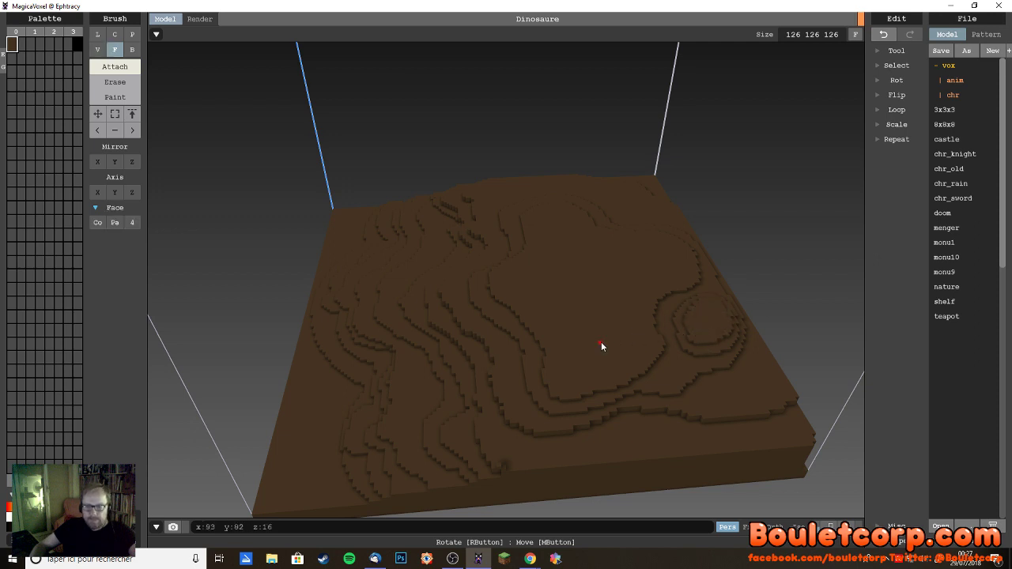
pyautogui.press('v')
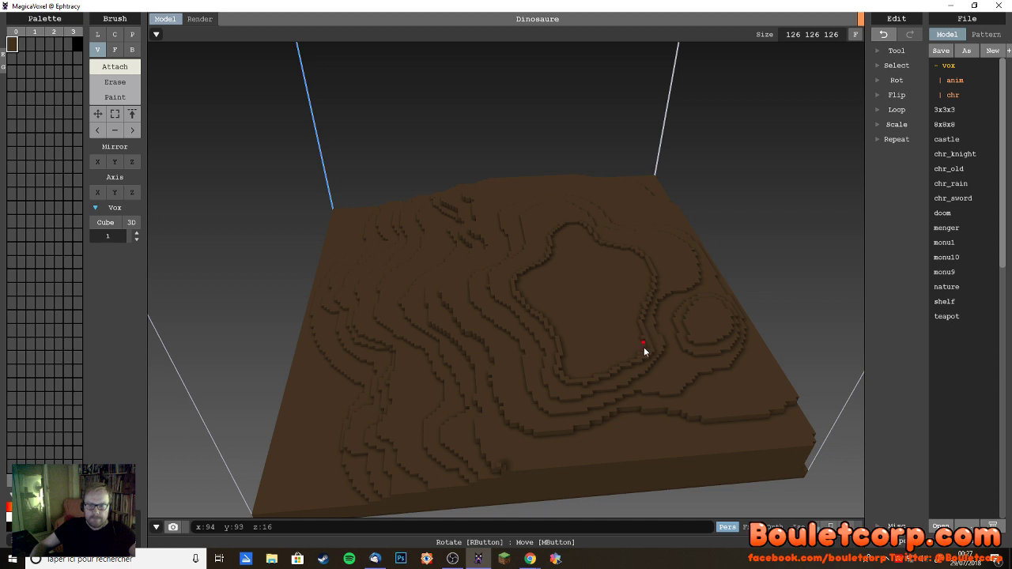
pyautogui.press('f')
pyautogui.click(611, 318)
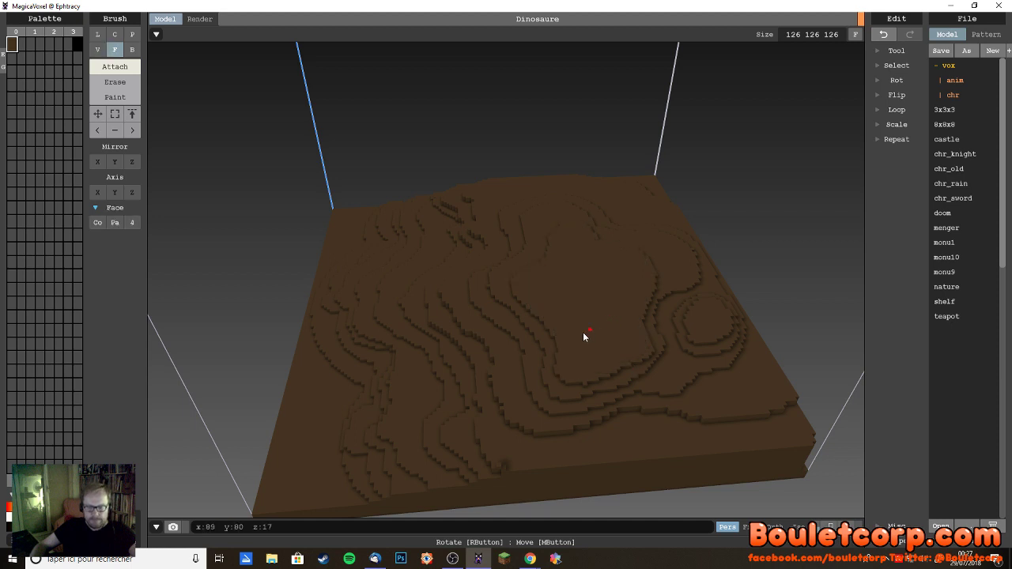
# - Draw a narrower closed contour on the main summit, tapering toward the front, and fill it one layer high with Face extrusion
pyautogui.press('v')
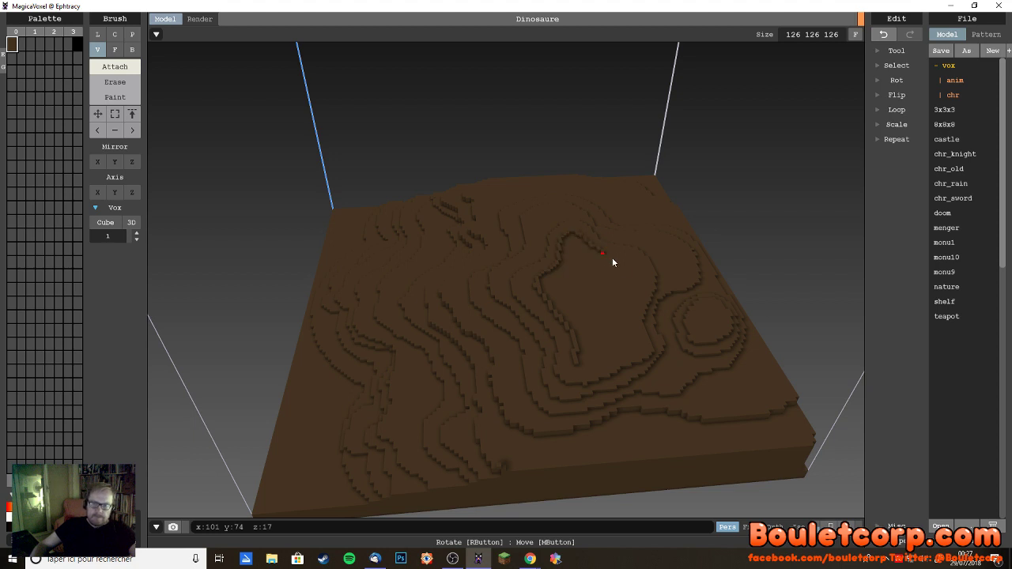
pyautogui.press('f')
pyautogui.click(595, 336)
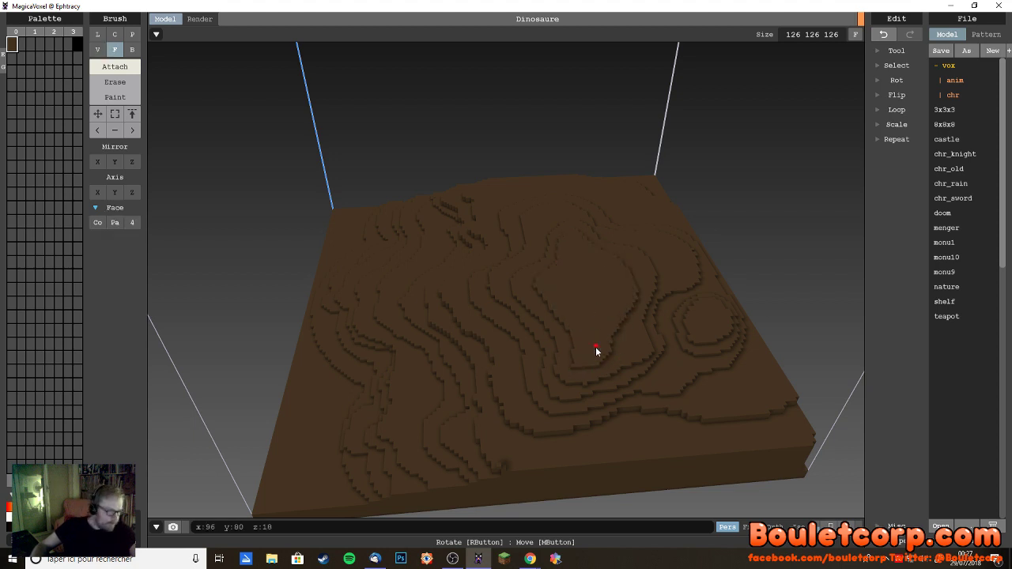
# - Build two stepped one-layer terraces along the front edge of the lower plateau, drawing each wavy contour with voxels and filling it with Face extrusion
pyautogui.moveTo(534, 416); pyautogui.dragTo(586, 402, button='right')
pyautogui.press('v')
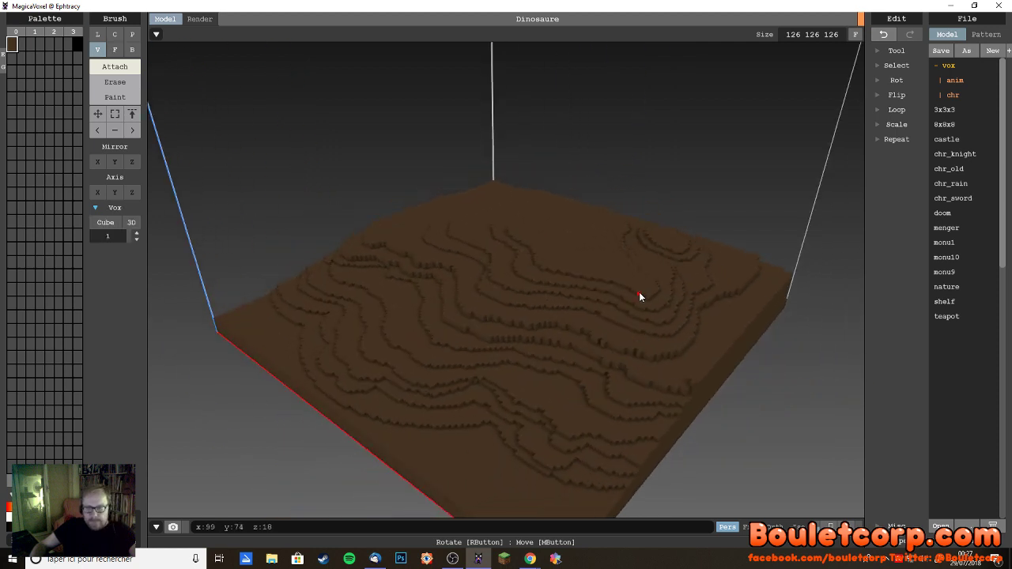
pyautogui.moveTo(643, 295); pyautogui.dragTo(545, 459, button='right')
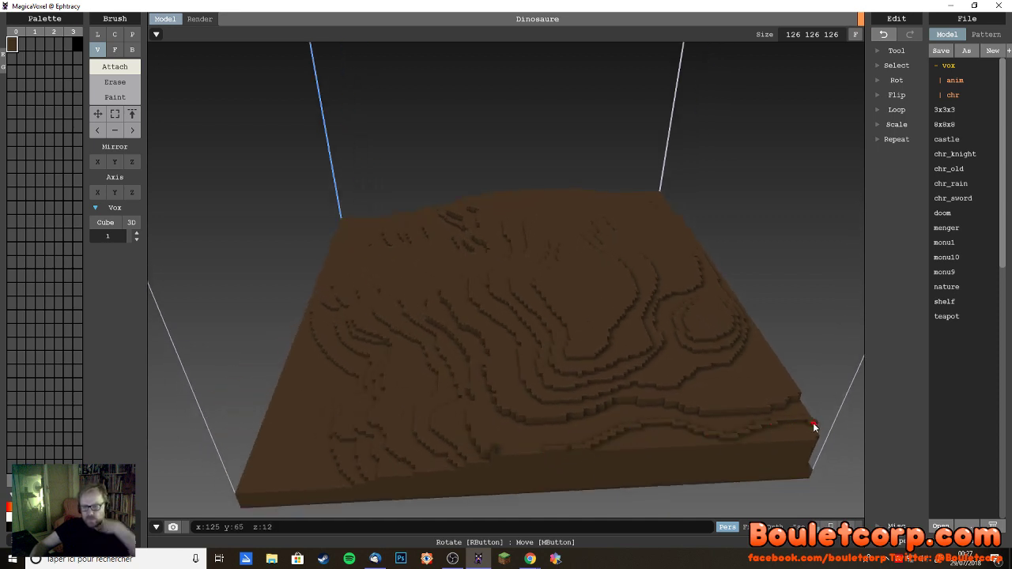
pyautogui.press('f')
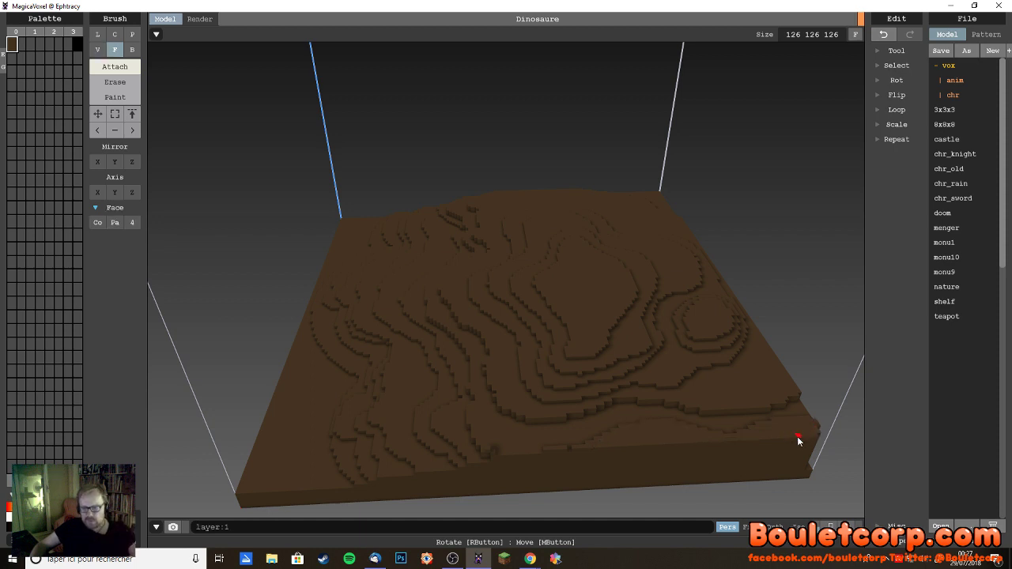
pyautogui.press('v')
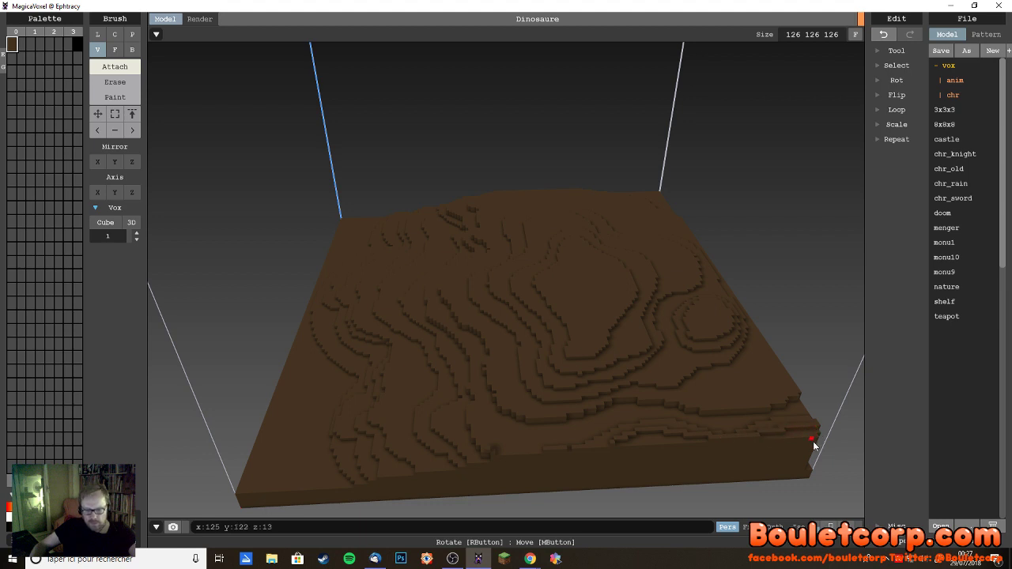
pyautogui.press('f')
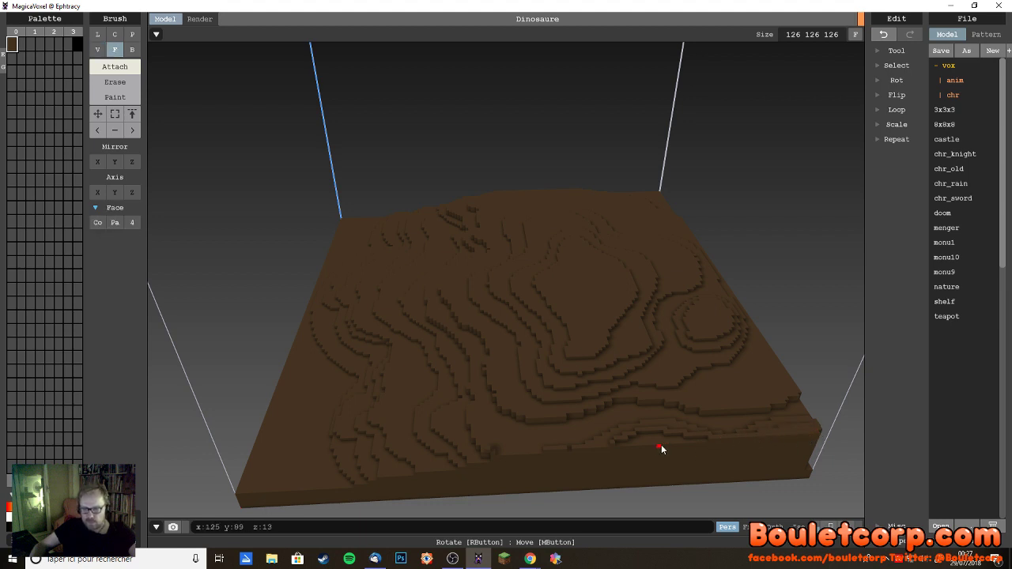
# - Examine the hill's terraces, cut side walls and small round mound from several angles
pyautogui.moveTo(671, 459); pyautogui.dragTo(641, 437, button='right')
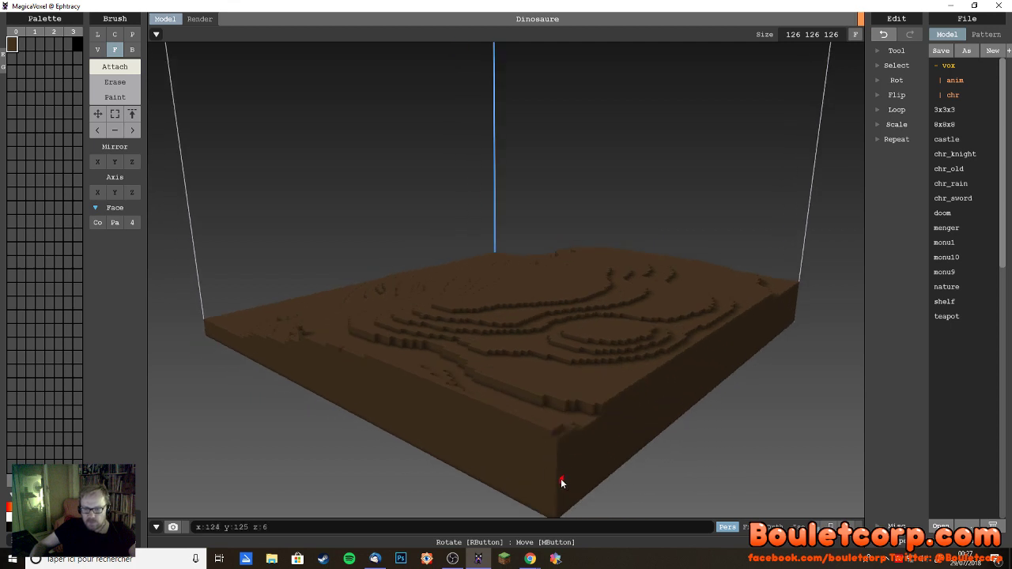
pyautogui.moveTo(558, 459)
pyautogui.mouseDown(button='right')
pyautogui.moveTo(507, 508)
pyautogui.moveTo(610, 493)
pyautogui.moveTo(588, 482)
pyautogui.moveTo(611, 471)
pyautogui.moveTo(502, 377)
pyautogui.mouseUp(button='right')
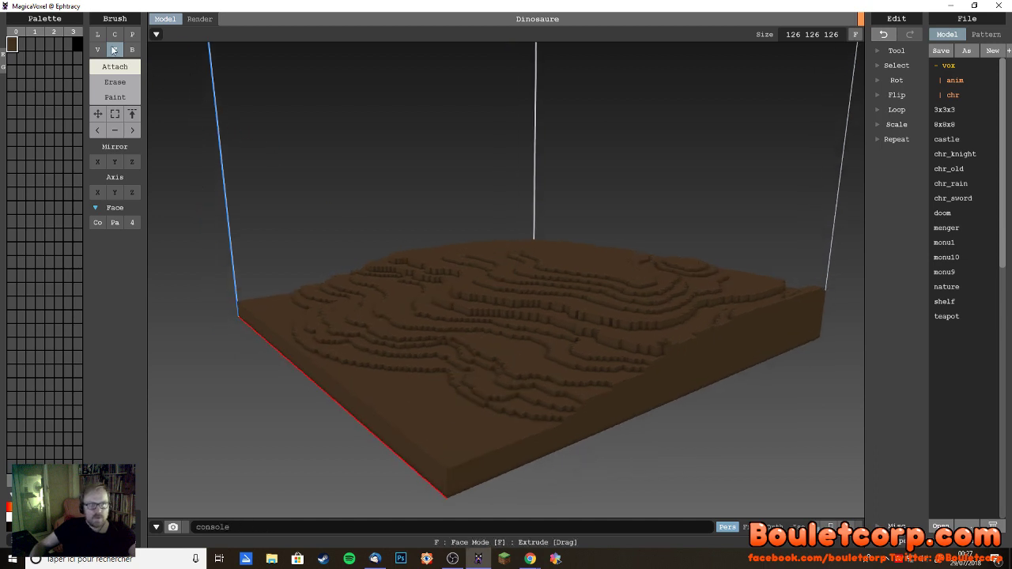
pyautogui.click(127, 83)
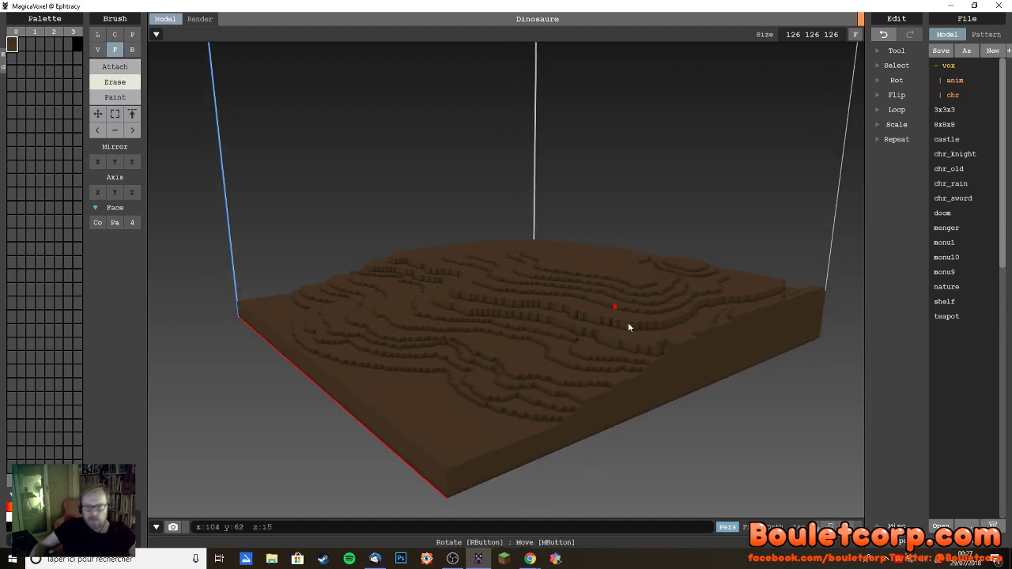
pyautogui.moveTo(628, 322); pyautogui.dragTo(445, 368, button='right')
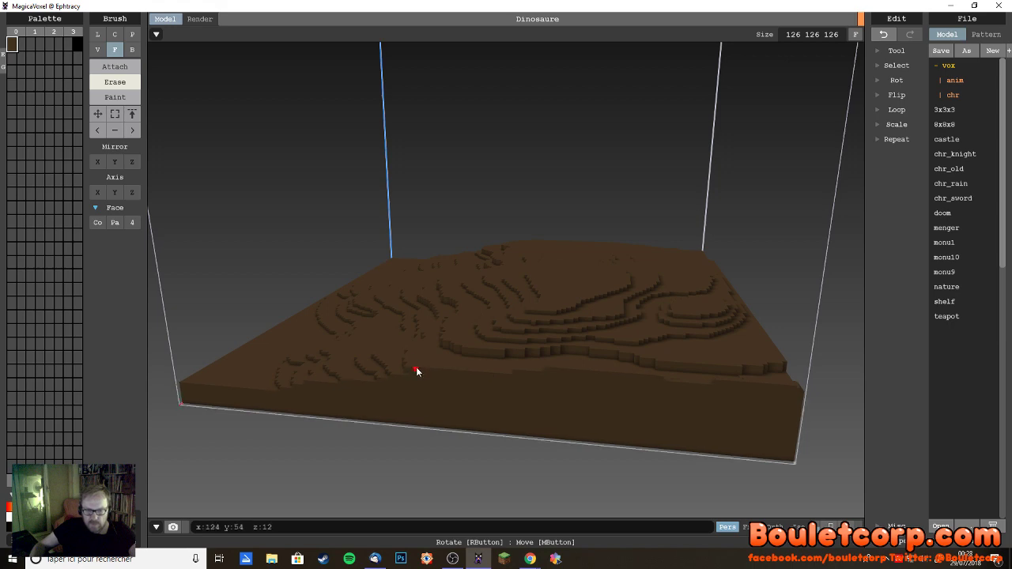
pyautogui.moveTo(416, 368); pyautogui.dragTo(537, 418, button='right')
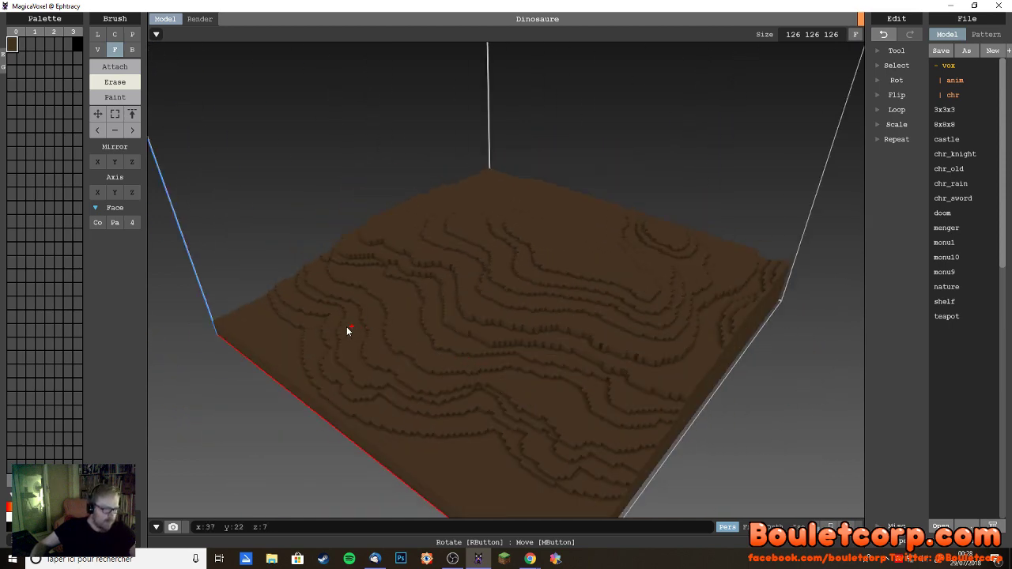
pyautogui.moveTo(594, 333); pyautogui.dragTo(658, 285, button='right')
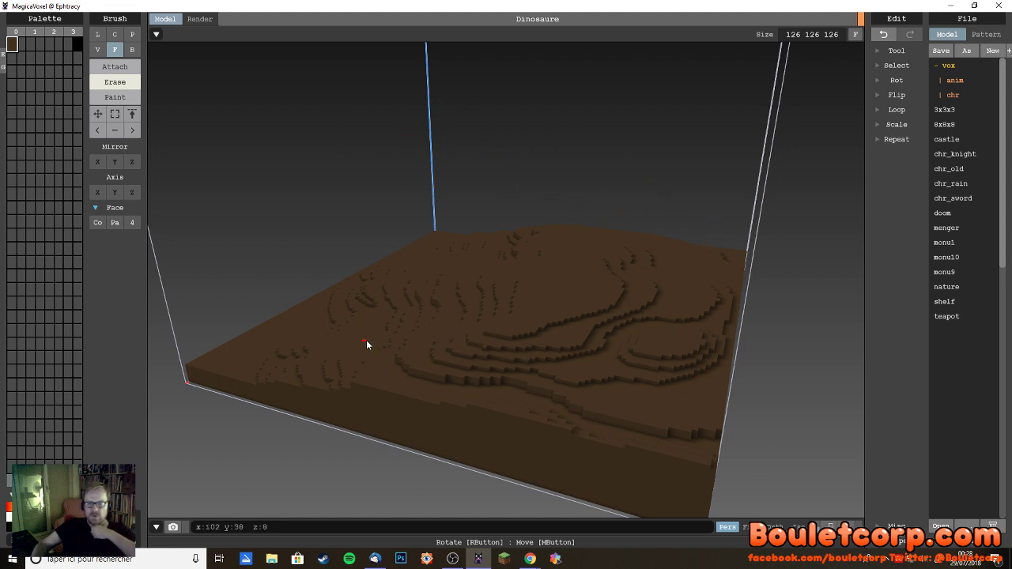
pyautogui.moveTo(456, 337); pyautogui.dragTo(615, 333, button='right')
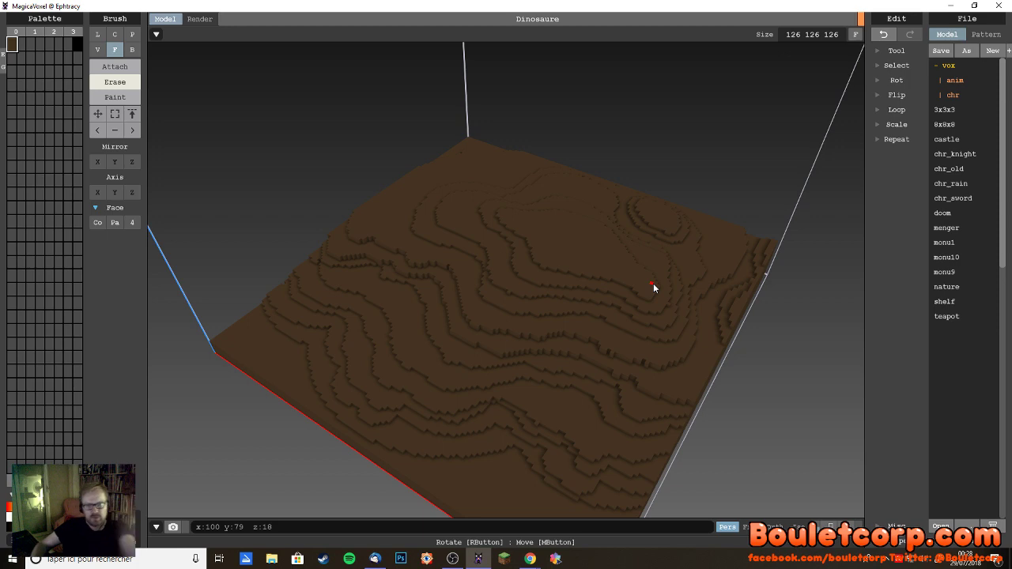
pyautogui.moveTo(628, 289)
pyautogui.mouseDown(button='right')
pyautogui.moveTo(635, 333)
pyautogui.moveTo(580, 331)
pyautogui.moveTo(639, 278)
pyautogui.moveTo(641, 286)
pyautogui.mouseUp(button='right')
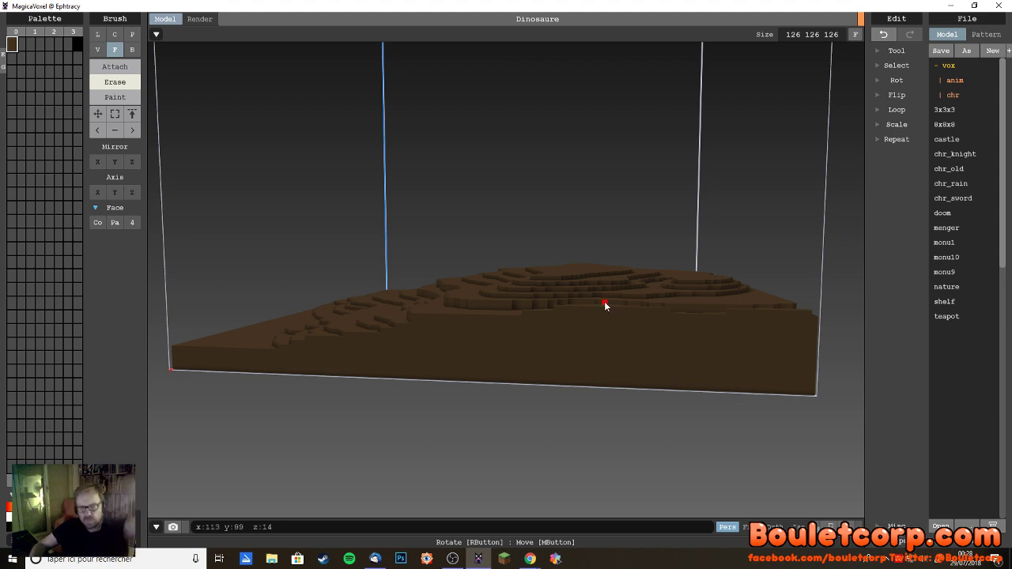
pyautogui.moveTo(605, 305); pyautogui.dragTo(537, 323, button='right')
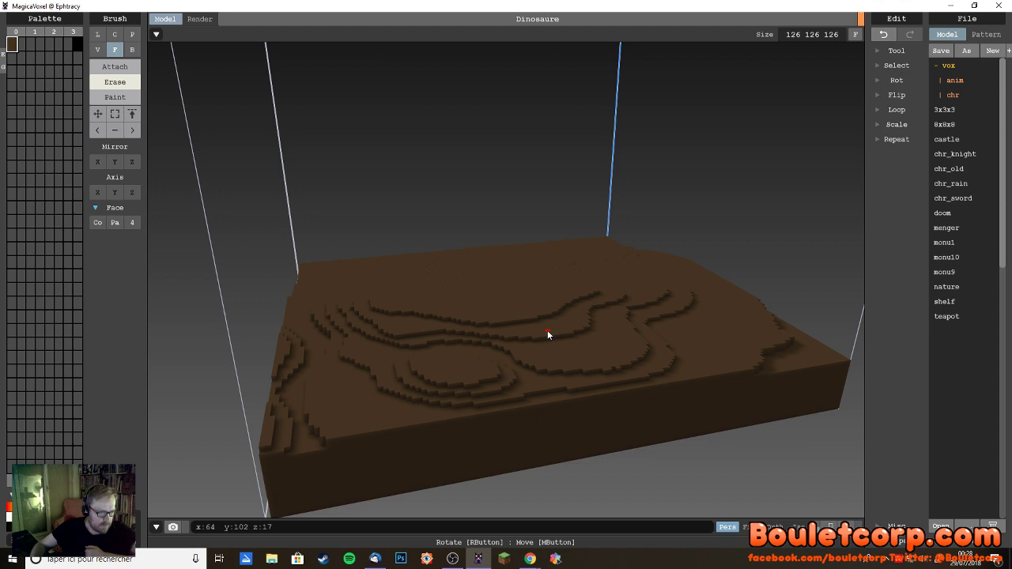
# - Try erasing the top layer of the small round mound in Face mode, and undo the erasure
pyautogui.moveTo(564, 349); pyautogui.dragTo(609, 373, button='right')
pyautogui.click(616, 374)
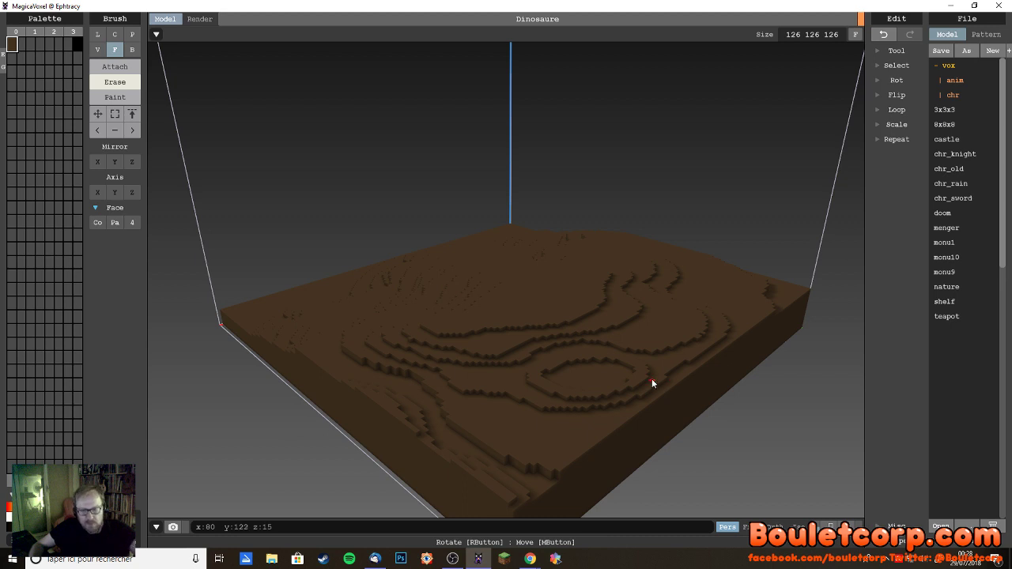
pyautogui.hotkey('ctrl', 'z')
# - Attach a small closed voxel ring on top of the round mound and fill it one layer high with Face extrusion
pyautogui.click(114, 68)
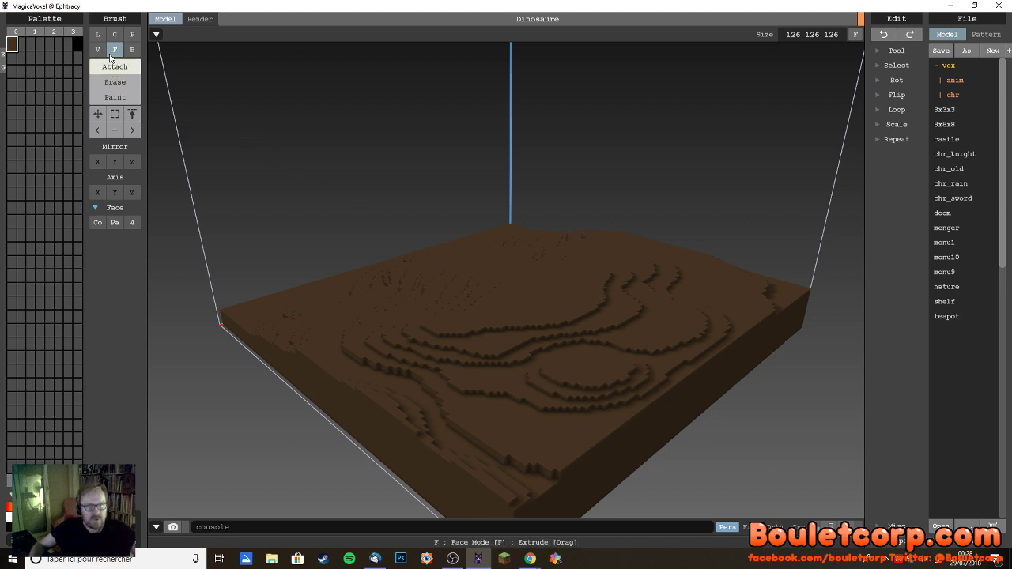
pyautogui.click(98, 49)
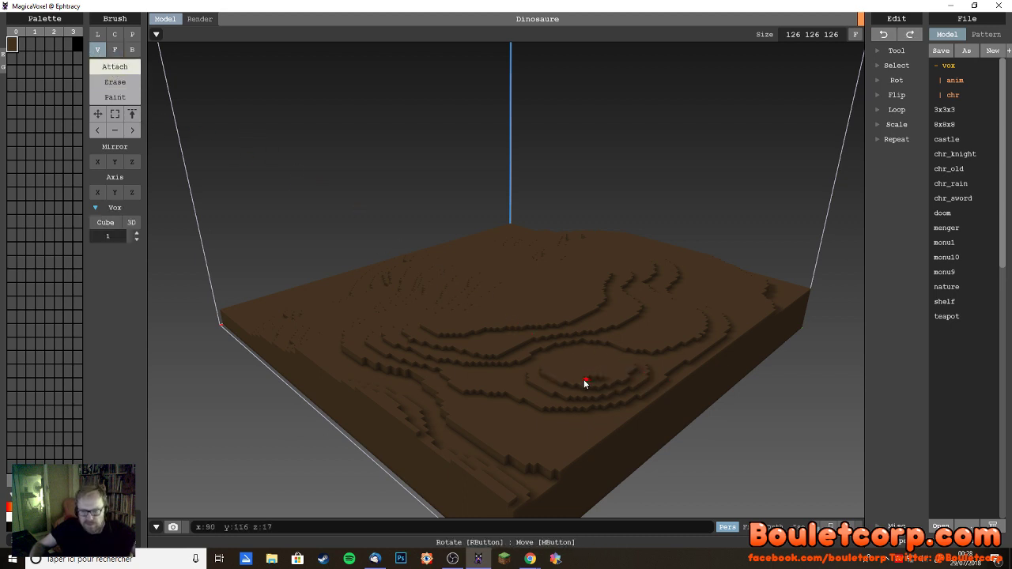
pyautogui.moveTo(565, 371)
pyautogui.mouseDown()
pyautogui.moveTo(592, 362)
pyautogui.moveTo(617, 373)
pyautogui.moveTo(581, 391)
pyautogui.mouseUp()
pyautogui.moveTo(581, 393); pyautogui.dragTo(577, 416, button='right')
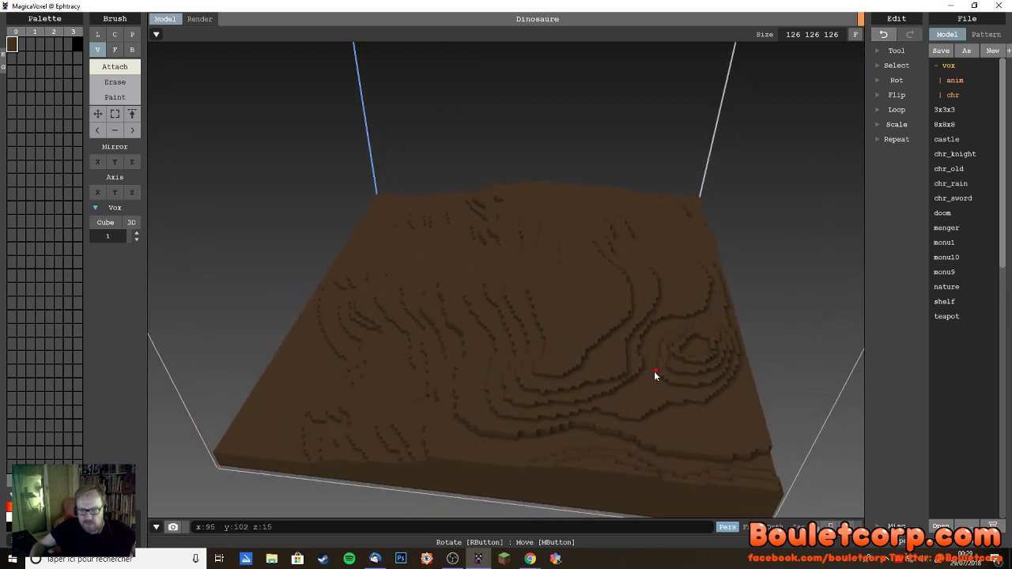
pyautogui.moveTo(656, 375); pyautogui.dragTo(580, 369, button='right')
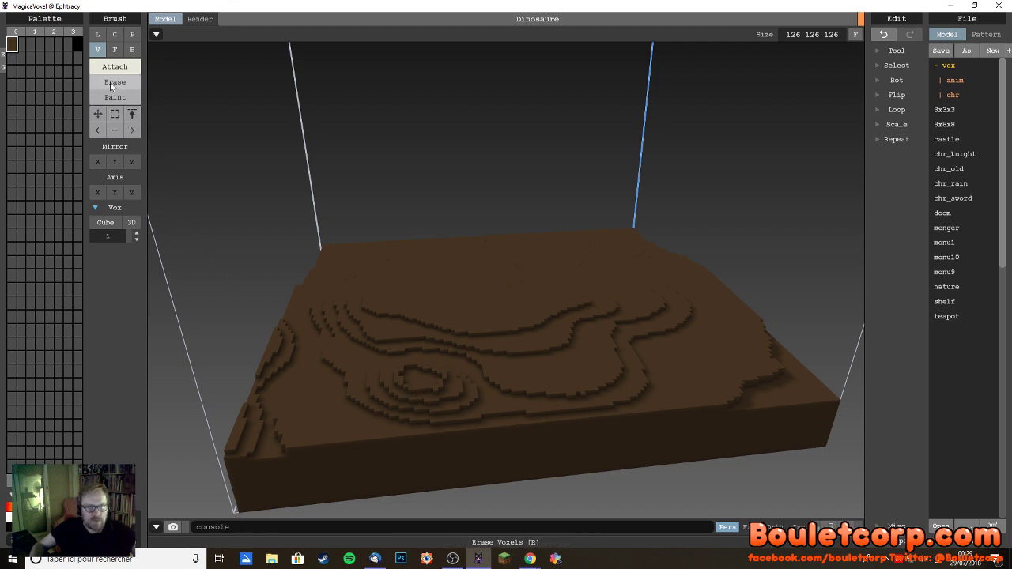
pyautogui.click(115, 50)
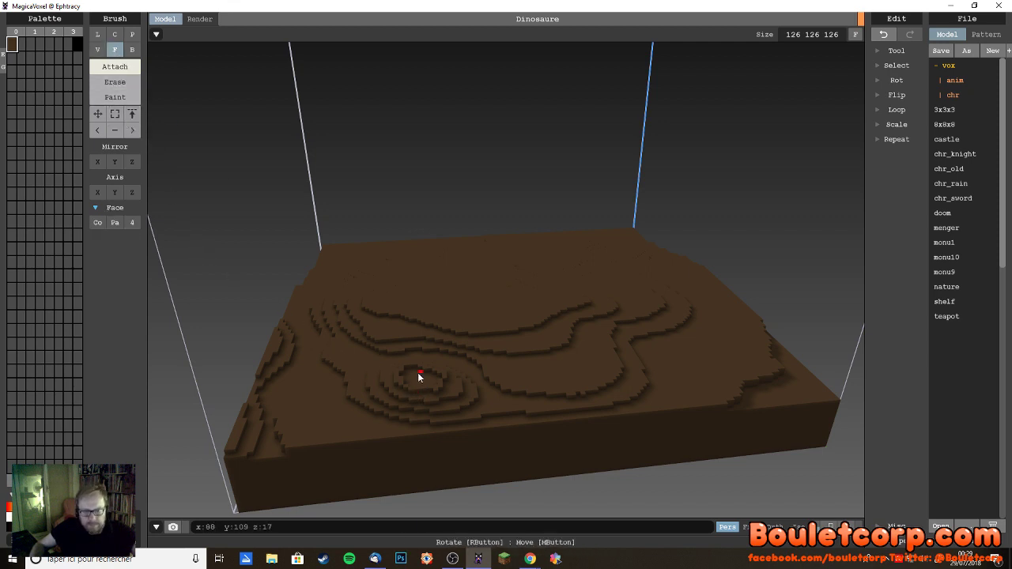
pyautogui.moveTo(339, 428); pyautogui.dragTo(481, 436, button='right')
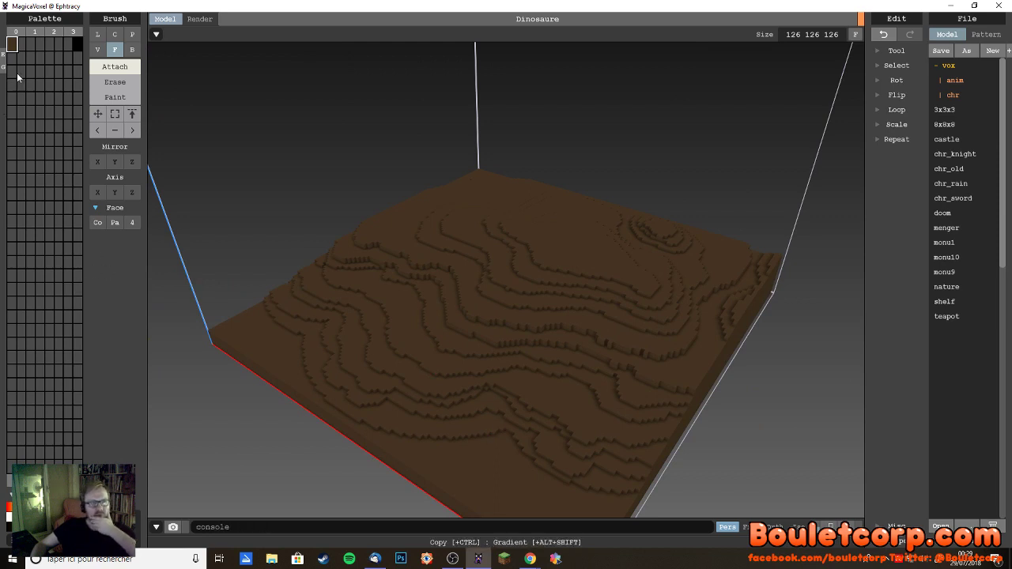
# - Select the lighter brown in the second palette slot, try painting the lowest terrace's surface in Face mode, and undo the paint
pyautogui.click(20, 44)
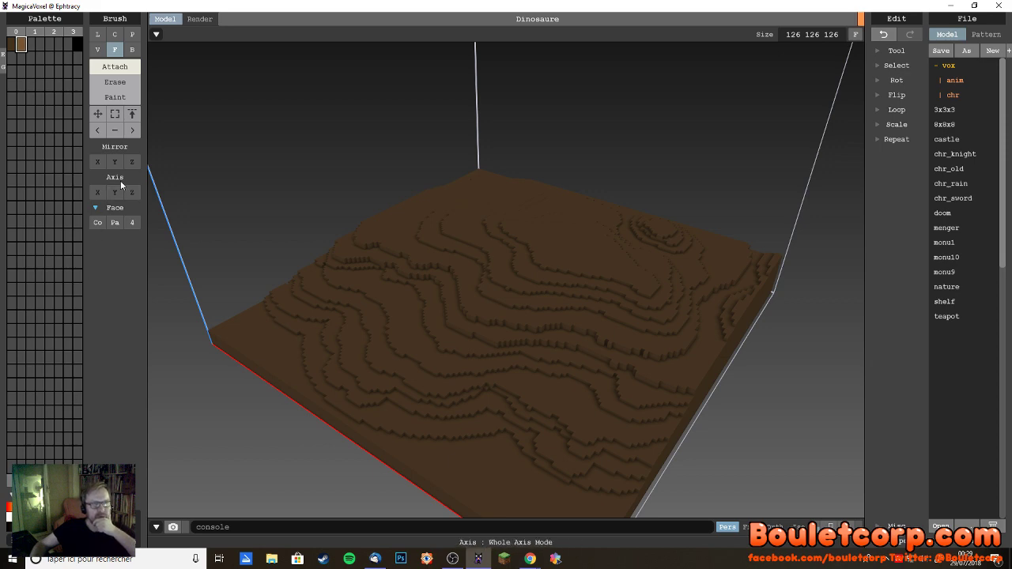
pyautogui.click(115, 97)
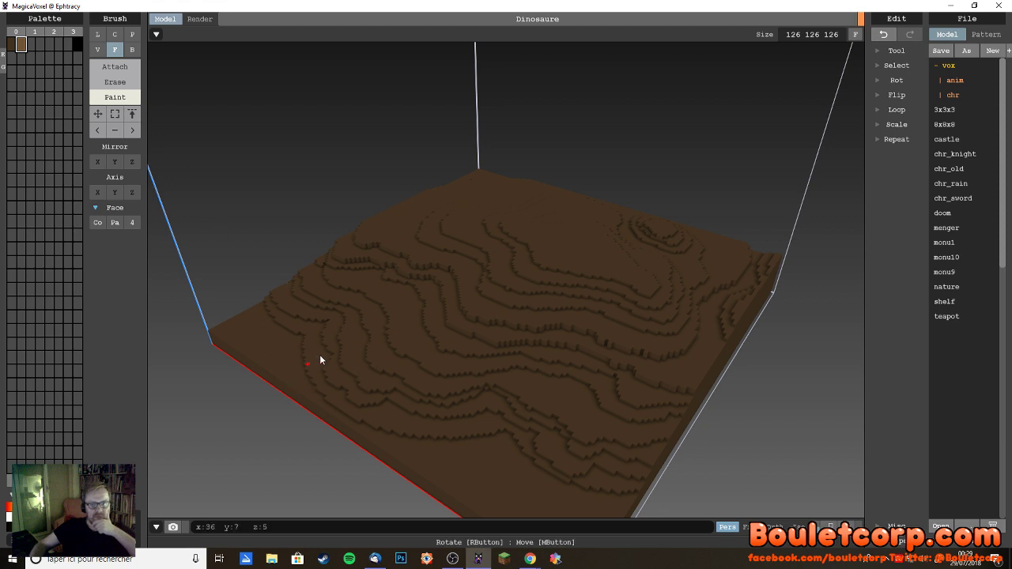
pyautogui.click(268, 343)
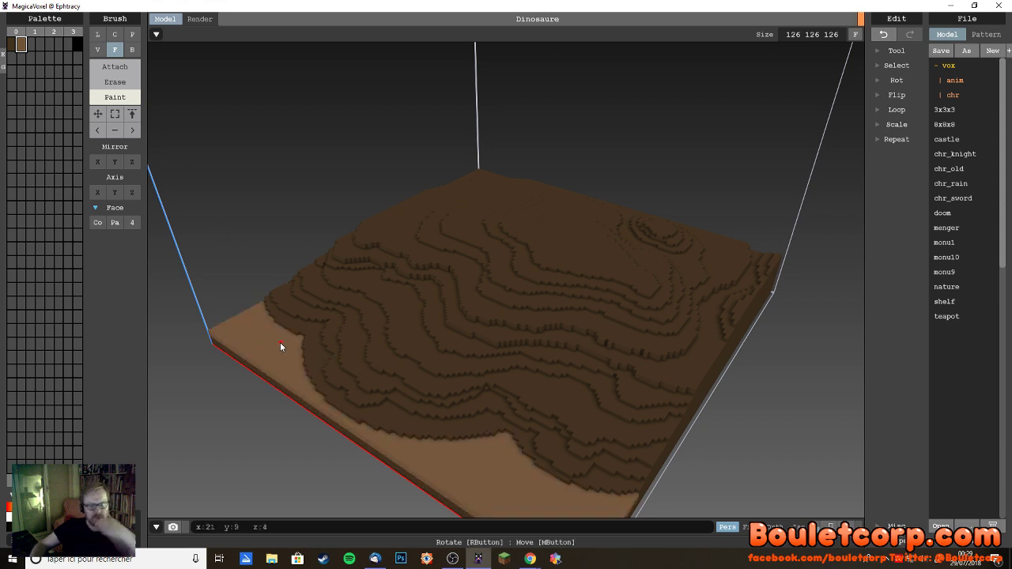
pyautogui.hotkey('ctrl', 'z')
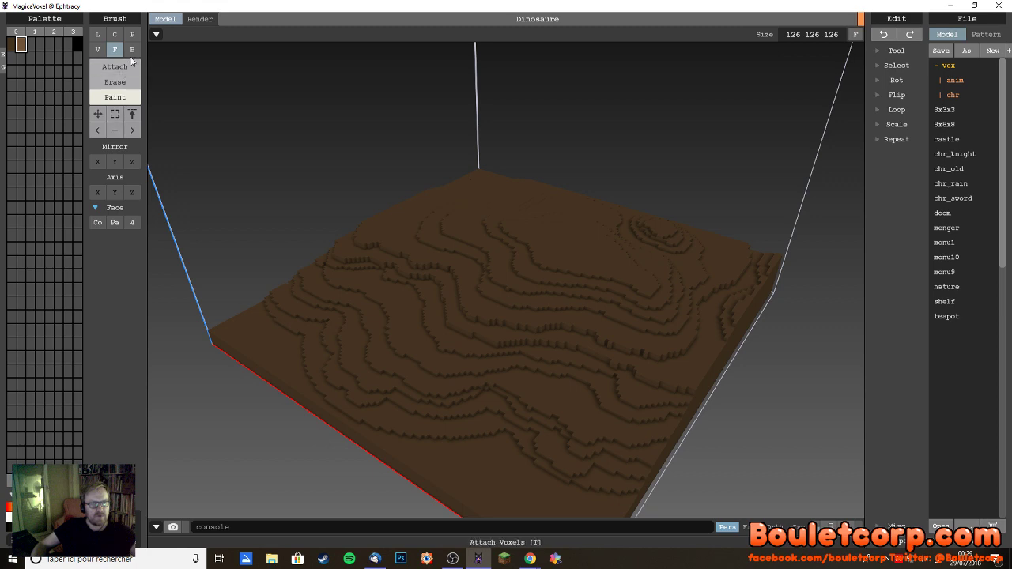
# - Paint loose lighter brown scribbles over the hill's low corner and nearby terraces with the size 1 cube brush in Voxel mode
pyautogui.click(98, 48)
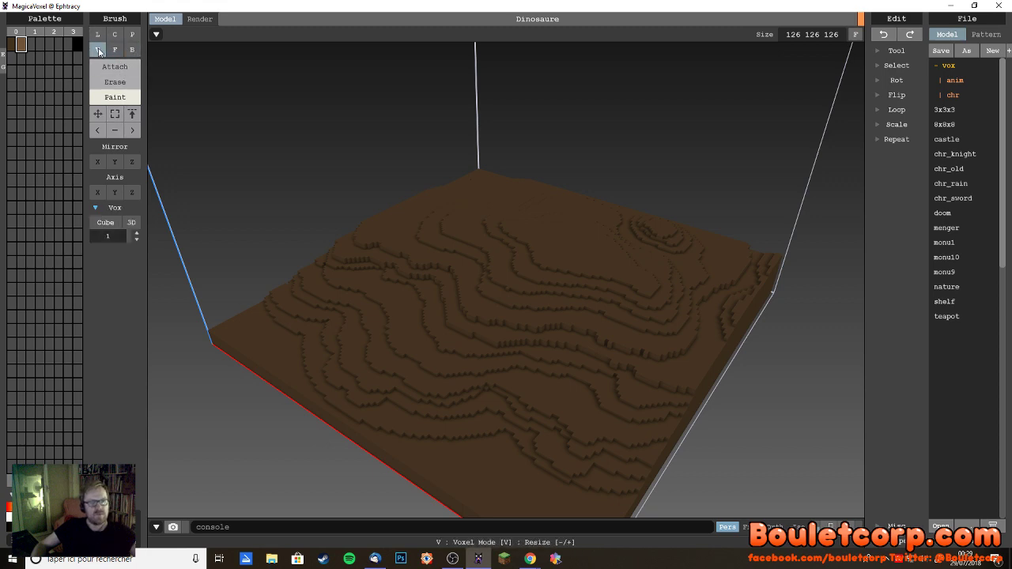
pyautogui.moveTo(247, 353)
pyautogui.mouseDown()
pyautogui.moveTo(217, 328)
pyautogui.moveTo(234, 340)
pyautogui.moveTo(251, 300)
pyautogui.moveTo(295, 326)
pyautogui.moveTo(288, 330)
pyautogui.moveTo(299, 299)
pyautogui.mouseUp()
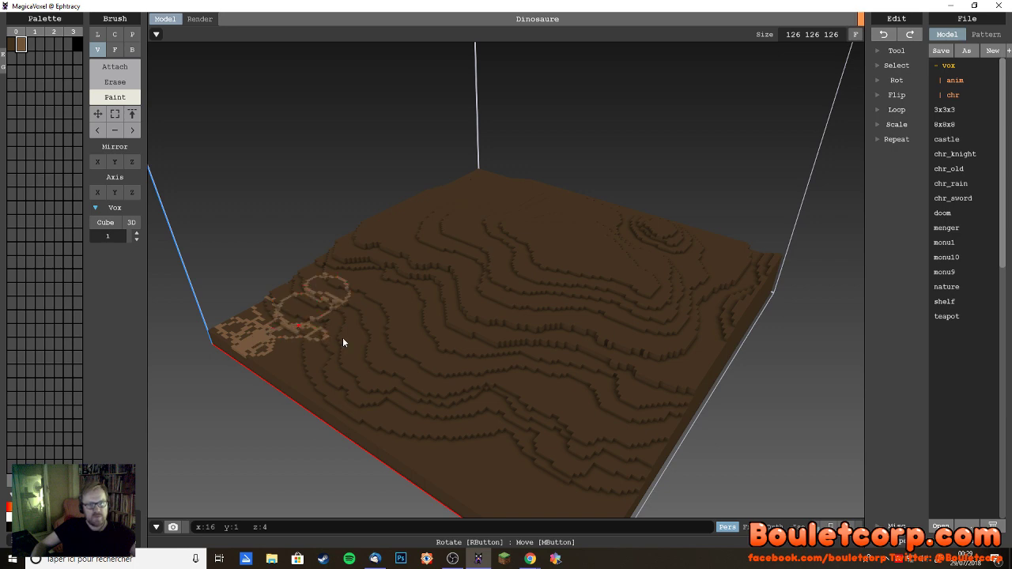
pyautogui.moveTo(343, 337)
pyautogui.mouseDown()
pyautogui.moveTo(279, 320)
pyautogui.moveTo(322, 286)
pyautogui.moveTo(302, 330)
pyautogui.moveTo(299, 321)
pyautogui.moveTo(325, 341)
pyautogui.moveTo(342, 392)
pyautogui.moveTo(326, 364)
pyautogui.moveTo(300, 376)
pyautogui.moveTo(379, 344)
pyautogui.moveTo(308, 366)
pyautogui.moveTo(311, 354)
pyautogui.moveTo(358, 368)
pyautogui.moveTo(410, 310)
pyautogui.moveTo(325, 280)
pyautogui.moveTo(362, 271)
pyautogui.moveTo(352, 255)
pyautogui.moveTo(361, 241)
pyautogui.moveTo(328, 257)
pyautogui.moveTo(348, 274)
pyautogui.moveTo(366, 257)
pyautogui.moveTo(327, 262)
pyautogui.mouseUp()
# - Try painting a straight lighter brown line across the terraces in Line mode, and undo it
pyautogui.press('l')
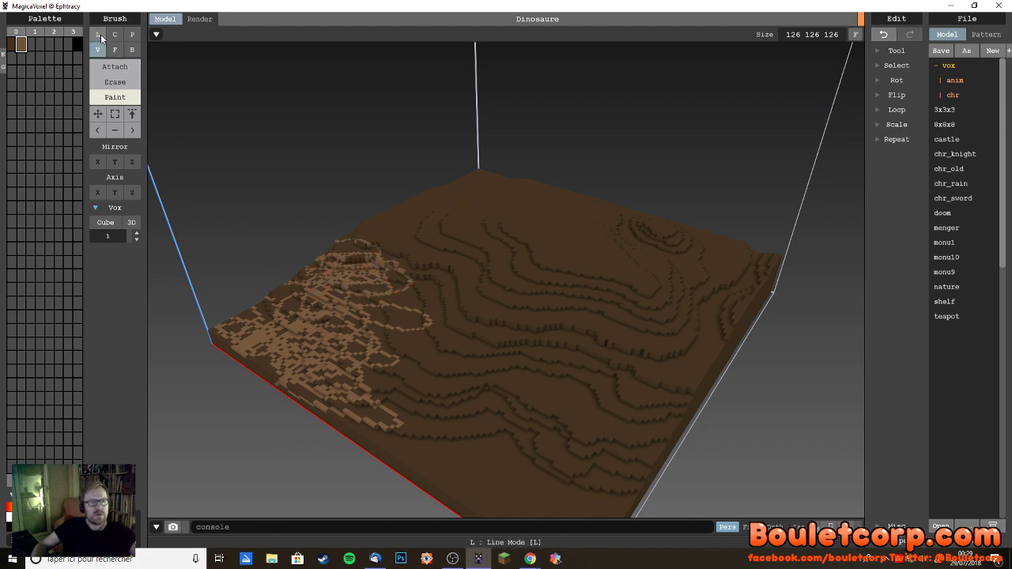
pyautogui.moveTo(412, 198)
pyautogui.mouseDown()
pyautogui.moveTo(457, 334)
pyautogui.moveTo(441, 348)
pyautogui.moveTo(560, 321)
pyautogui.mouseUp()
pyautogui.hotkey('ctrl', 'z')
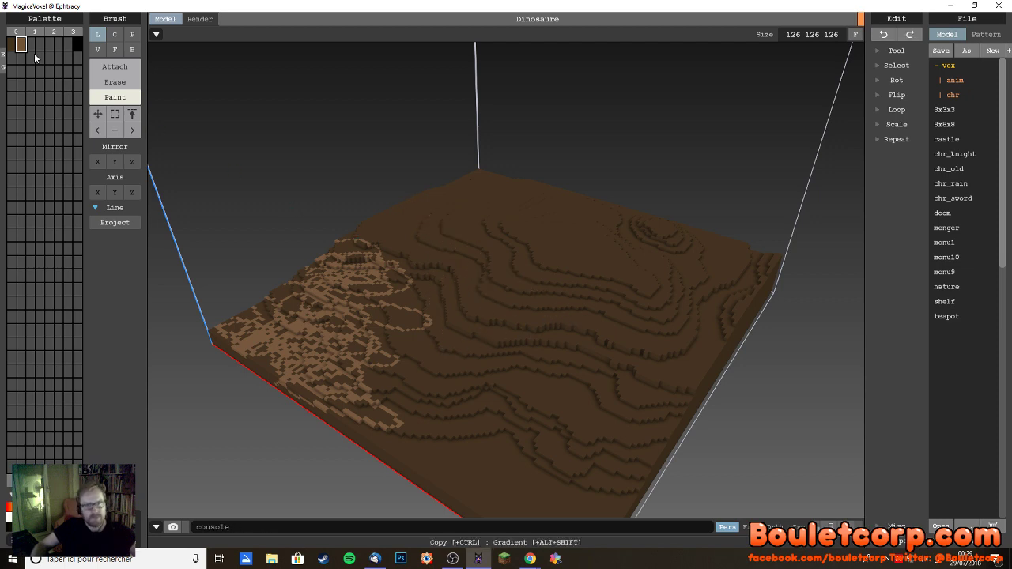
# - Paint overlapping lighter brown circles in Center mode over the scribbled terraces, the adjoining upper plateau and the low front slope
pyautogui.click(114, 34)
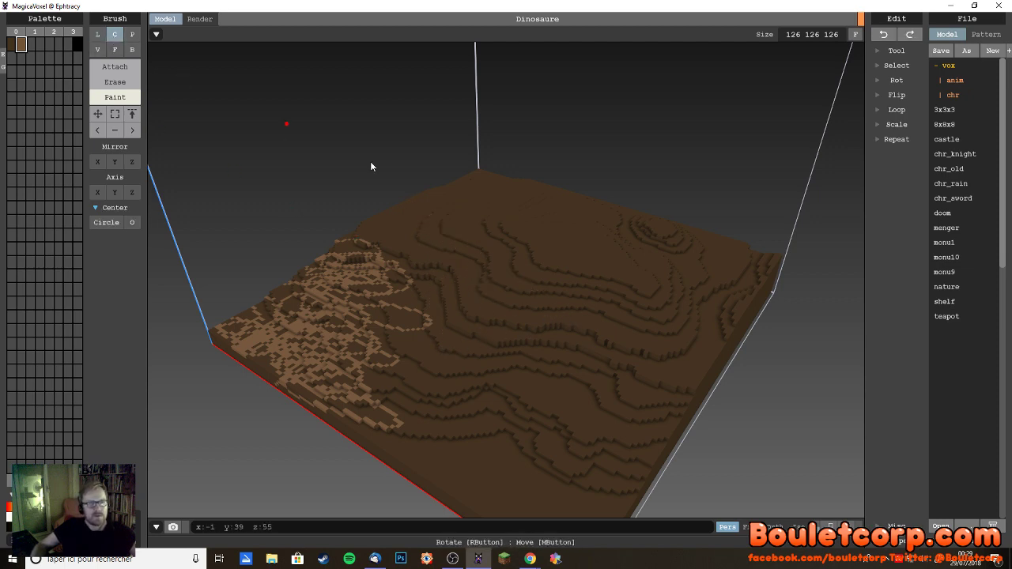
pyautogui.moveTo(420, 237)
pyautogui.mouseDown()
pyautogui.moveTo(456, 251)
pyautogui.moveTo(446, 265)
pyautogui.moveTo(455, 250)
pyautogui.moveTo(408, 268)
pyautogui.moveTo(407, 290)
pyautogui.moveTo(355, 319)
pyautogui.moveTo(304, 321)
pyautogui.moveTo(391, 319)
pyautogui.moveTo(389, 302)
pyautogui.mouseUp()
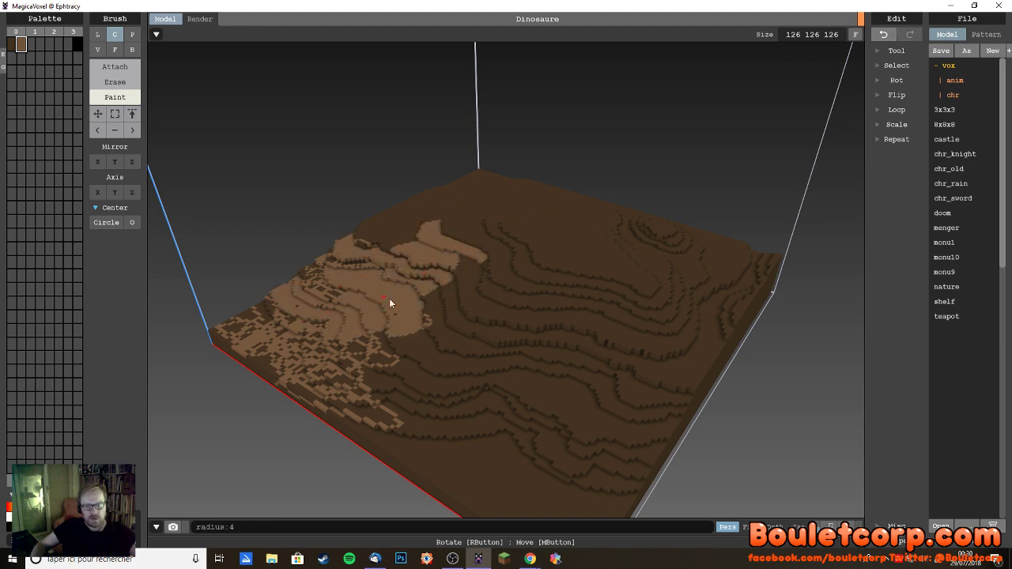
pyautogui.moveTo(401, 230)
pyautogui.mouseDown()
pyautogui.moveTo(423, 214)
pyautogui.moveTo(475, 209)
pyautogui.moveTo(464, 222)
pyautogui.moveTo(491, 210)
pyautogui.mouseUp()
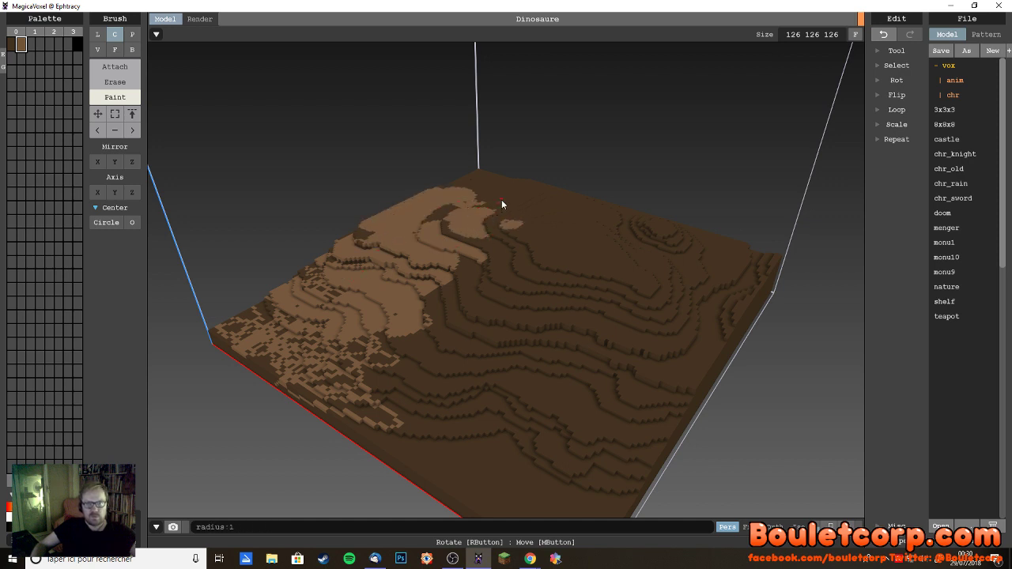
pyautogui.moveTo(518, 188); pyautogui.dragTo(535, 217)
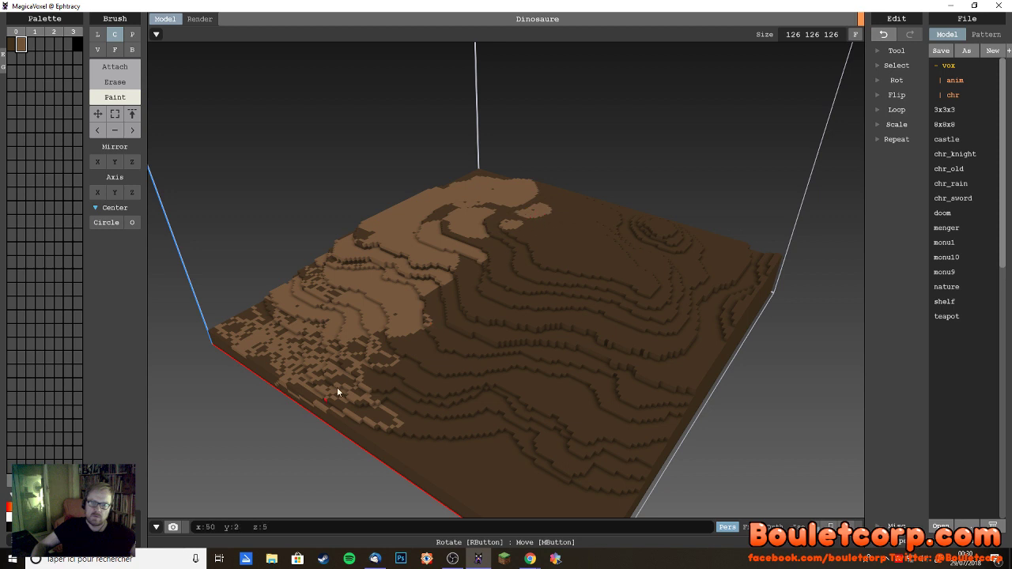
pyautogui.moveTo(337, 388)
pyautogui.mouseDown()
pyautogui.moveTo(318, 415)
pyautogui.moveTo(445, 374)
pyautogui.mouseUp()
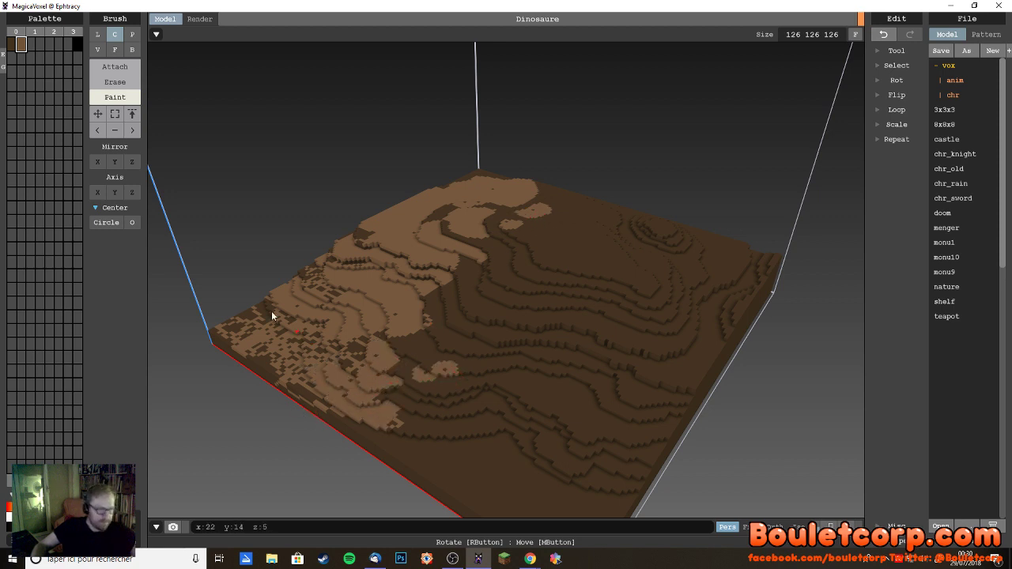
# - Roughen the lighter brown area with size 1 Voxel strokes along the low corner and front edge and into the middle terraces
pyautogui.click(97, 49)
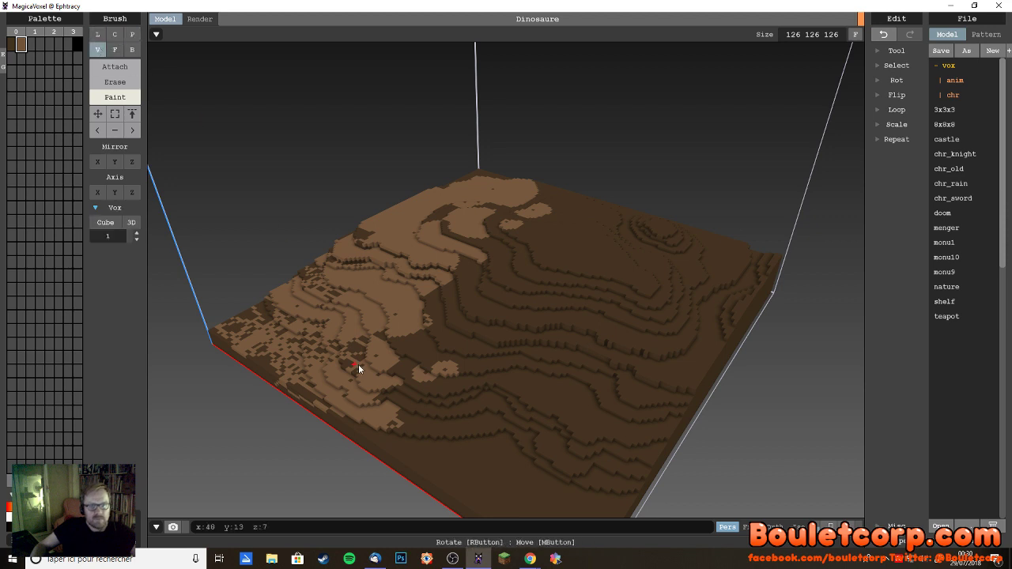
pyautogui.moveTo(283, 387)
pyautogui.mouseDown()
pyautogui.moveTo(242, 356)
pyautogui.moveTo(234, 323)
pyautogui.mouseUp()
pyautogui.moveTo(351, 427); pyautogui.dragTo(336, 422)
pyautogui.moveTo(431, 422); pyautogui.dragTo(395, 401)
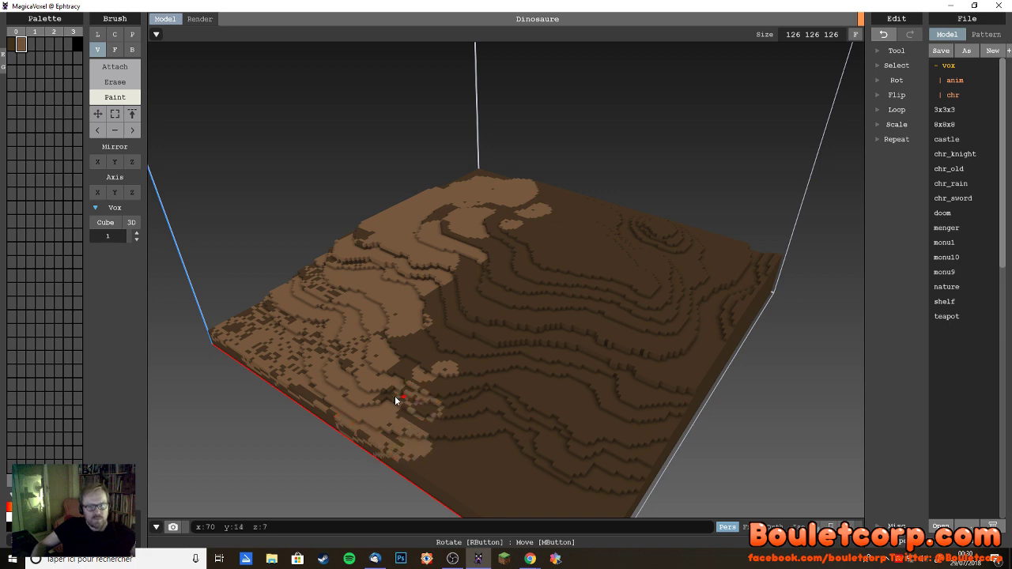
pyautogui.moveTo(416, 346); pyautogui.dragTo(424, 362)
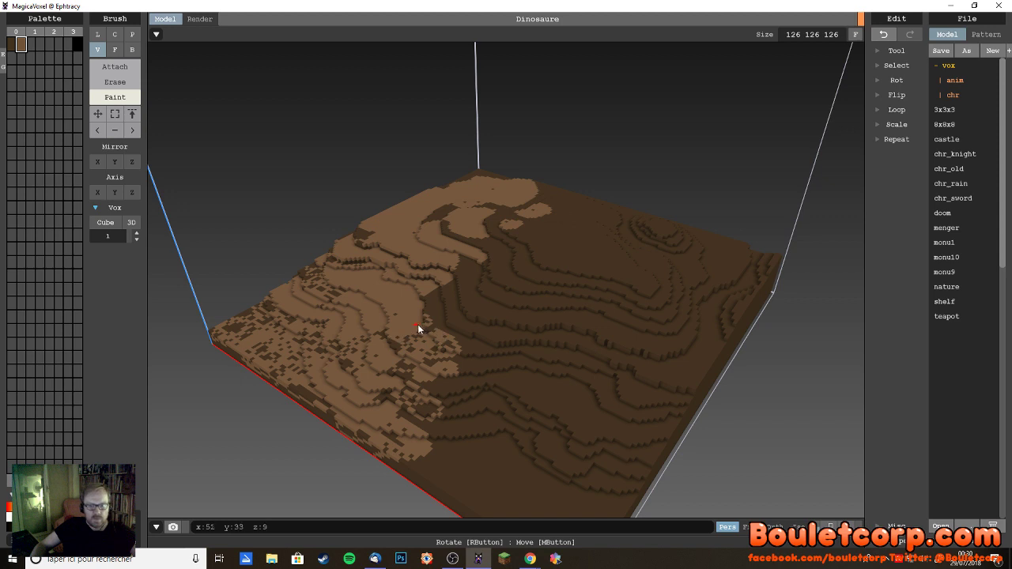
pyautogui.moveTo(414, 342); pyautogui.dragTo(437, 327)
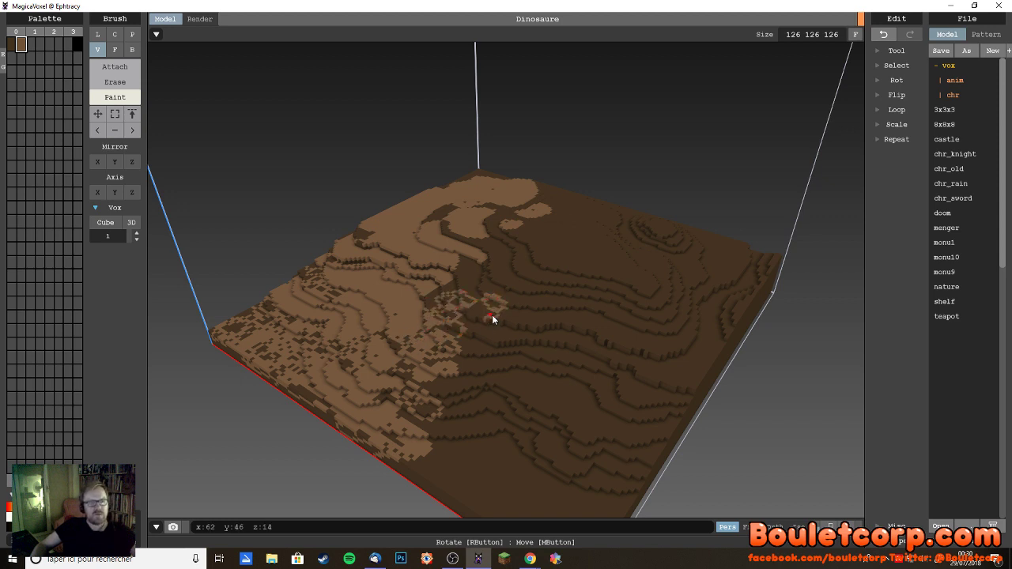
pyautogui.moveTo(481, 334); pyautogui.dragTo(516, 341)
# - Set the Voxel brush size to 2 and scribble the lighter brown over most of the remaining dark terraces, corners and side wall
pyautogui.click(136, 232)
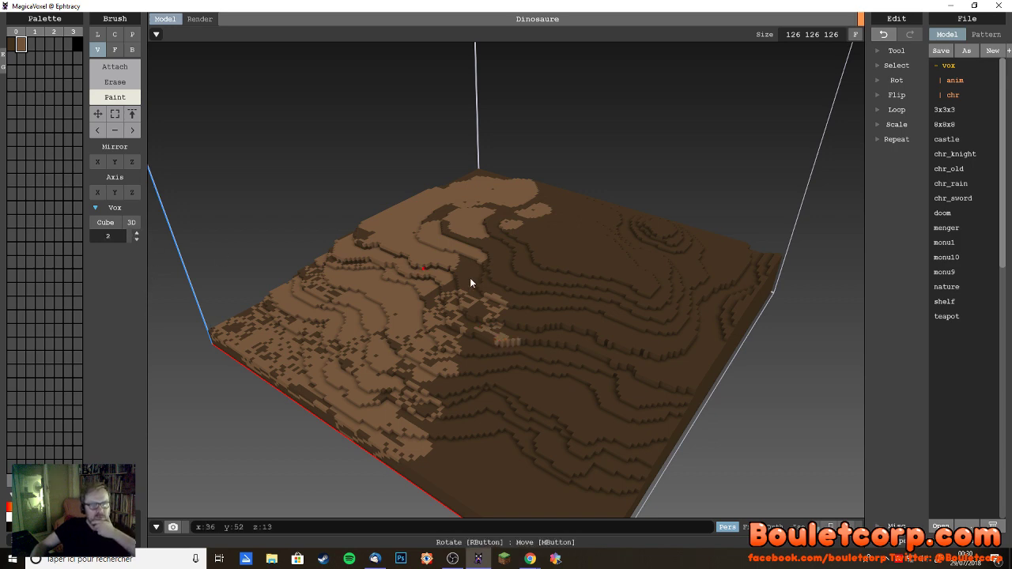
pyautogui.moveTo(549, 313); pyautogui.dragTo(496, 316)
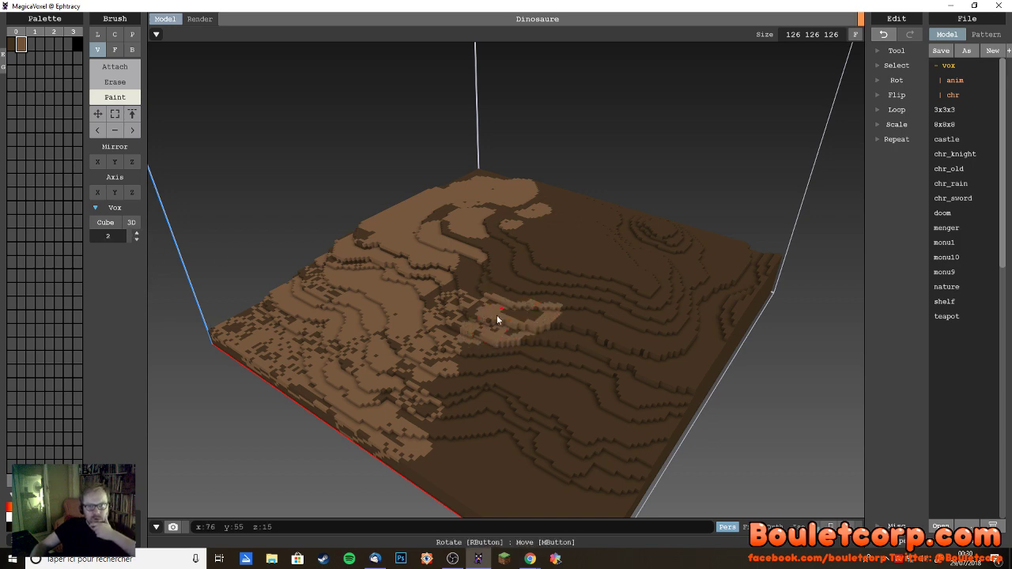
pyautogui.moveTo(482, 276); pyautogui.dragTo(500, 267)
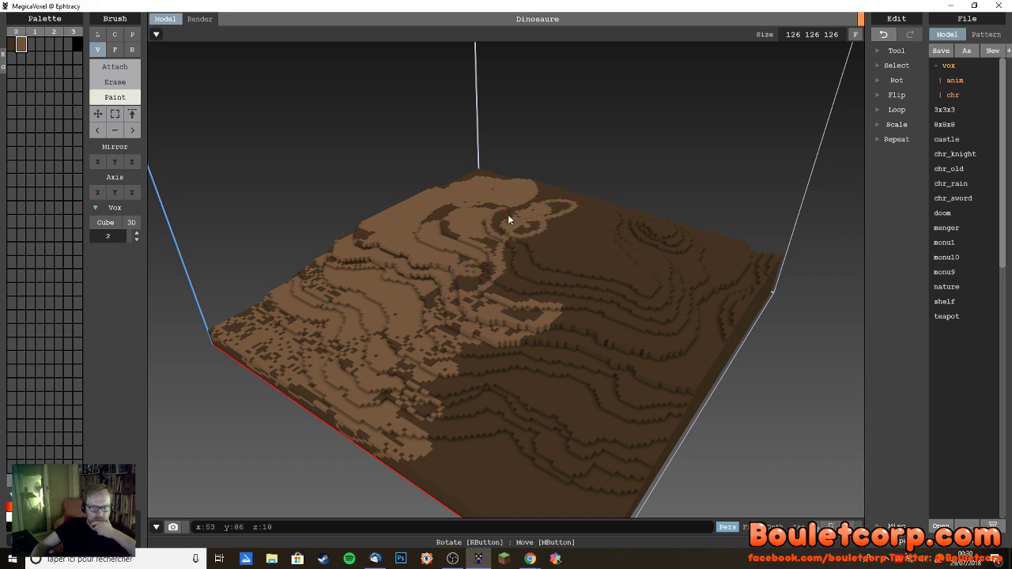
pyautogui.moveTo(508, 214)
pyautogui.mouseDown()
pyautogui.moveTo(555, 234)
pyautogui.moveTo(653, 240)
pyautogui.moveTo(638, 268)
pyautogui.moveTo(588, 281)
pyautogui.moveTo(534, 221)
pyautogui.mouseUp()
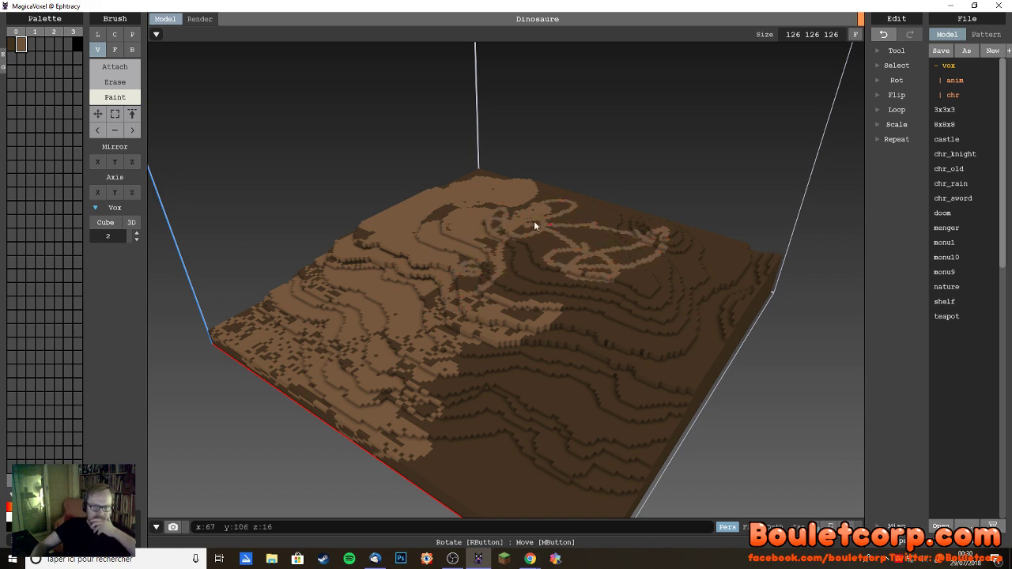
pyautogui.moveTo(563, 349)
pyautogui.mouseDown()
pyautogui.moveTo(507, 406)
pyautogui.moveTo(477, 387)
pyautogui.moveTo(520, 378)
pyautogui.moveTo(538, 394)
pyautogui.moveTo(458, 420)
pyautogui.moveTo(489, 447)
pyautogui.moveTo(480, 464)
pyautogui.moveTo(513, 467)
pyautogui.moveTo(521, 484)
pyautogui.moveTo(598, 520)
pyautogui.moveTo(538, 502)
pyautogui.mouseUp()
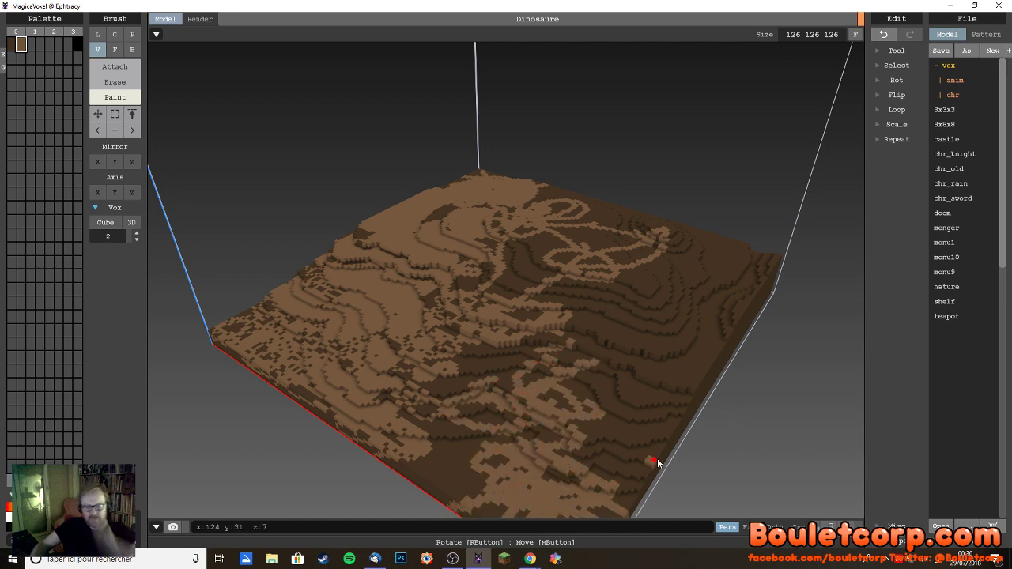
pyautogui.moveTo(658, 466); pyautogui.dragTo(614, 411, button='right')
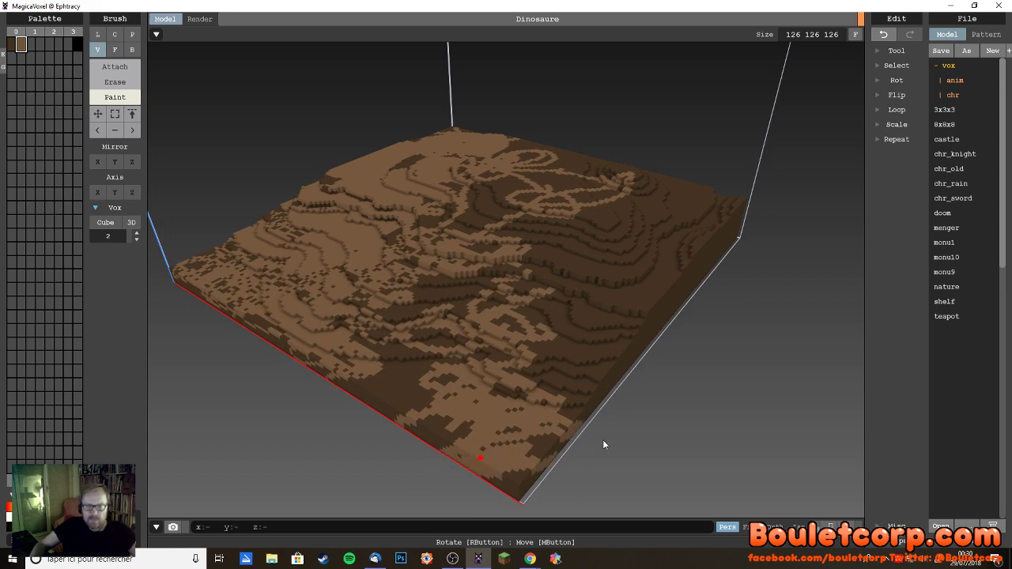
pyautogui.moveTo(604, 445)
pyautogui.mouseDown()
pyautogui.moveTo(594, 369)
pyautogui.moveTo(733, 270)
pyautogui.moveTo(485, 341)
pyautogui.moveTo(710, 281)
pyautogui.moveTo(674, 341)
pyautogui.moveTo(486, 340)
pyautogui.moveTo(719, 249)
pyautogui.moveTo(766, 203)
pyautogui.moveTo(458, 246)
pyautogui.moveTo(624, 219)
pyautogui.moveTo(753, 220)
pyautogui.moveTo(585, 204)
pyautogui.moveTo(606, 174)
pyautogui.moveTo(583, 164)
pyautogui.moveTo(571, 177)
pyautogui.moveTo(583, 155)
pyautogui.mouseUp()
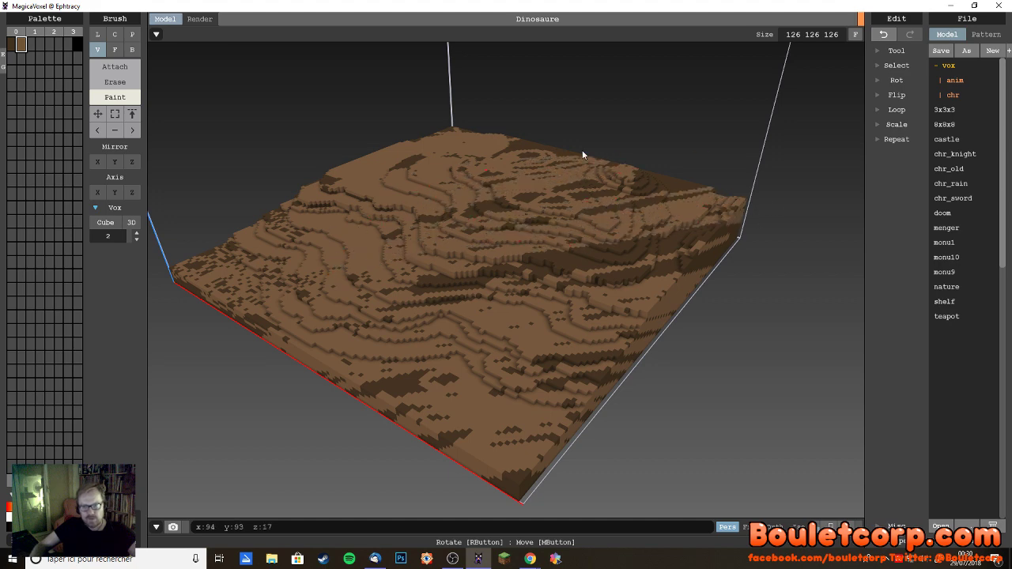
# - Select the yellowish brown in the third palette slot and paint diagonal streaks across the near corner, front edge and lower terraces
pyautogui.moveTo(317, 311); pyautogui.dragTo(237, 340, button='right')
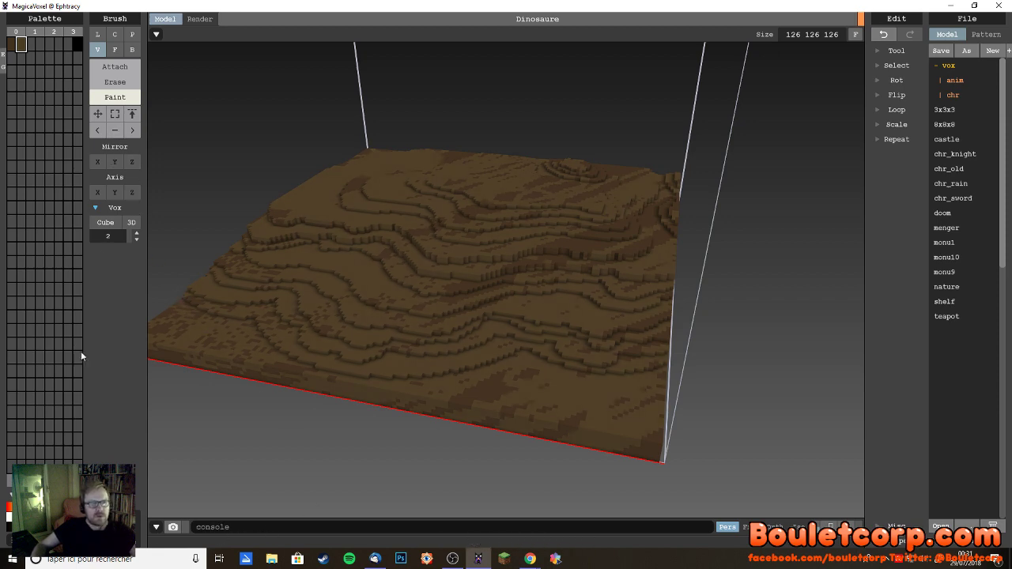
pyautogui.click(30, 45)
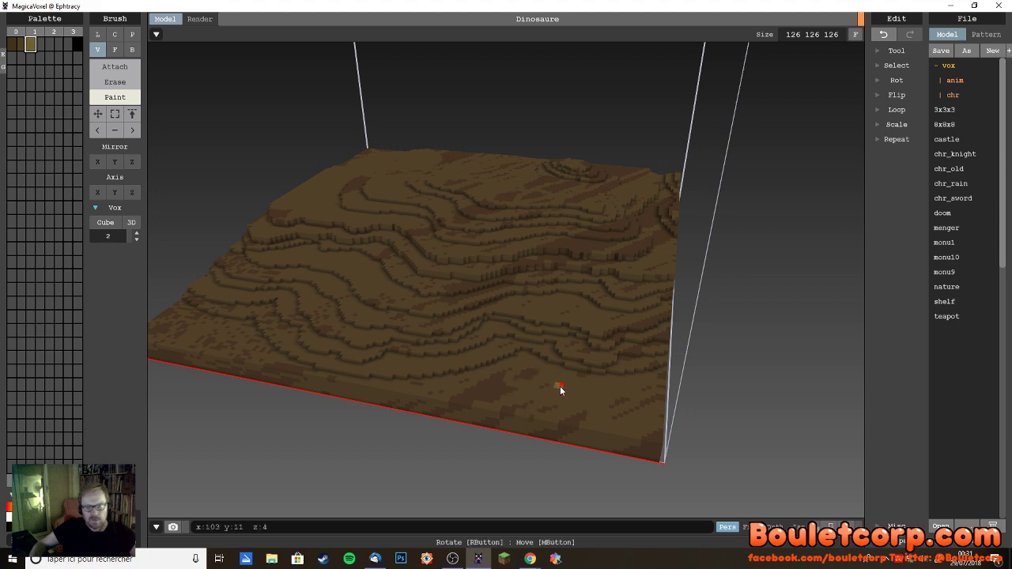
pyautogui.moveTo(560, 388); pyautogui.dragTo(478, 421)
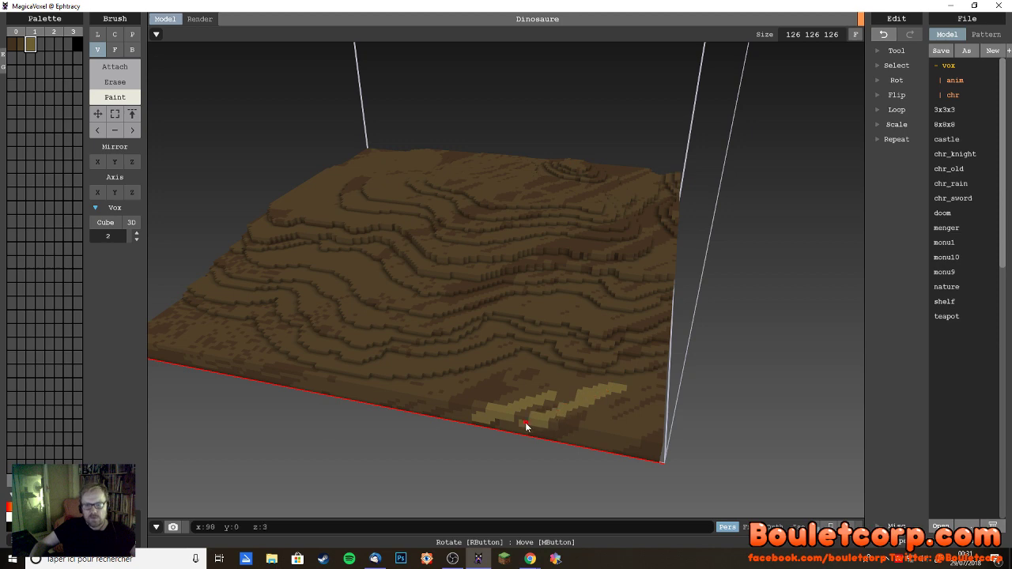
pyautogui.moveTo(578, 386); pyautogui.dragTo(616, 373)
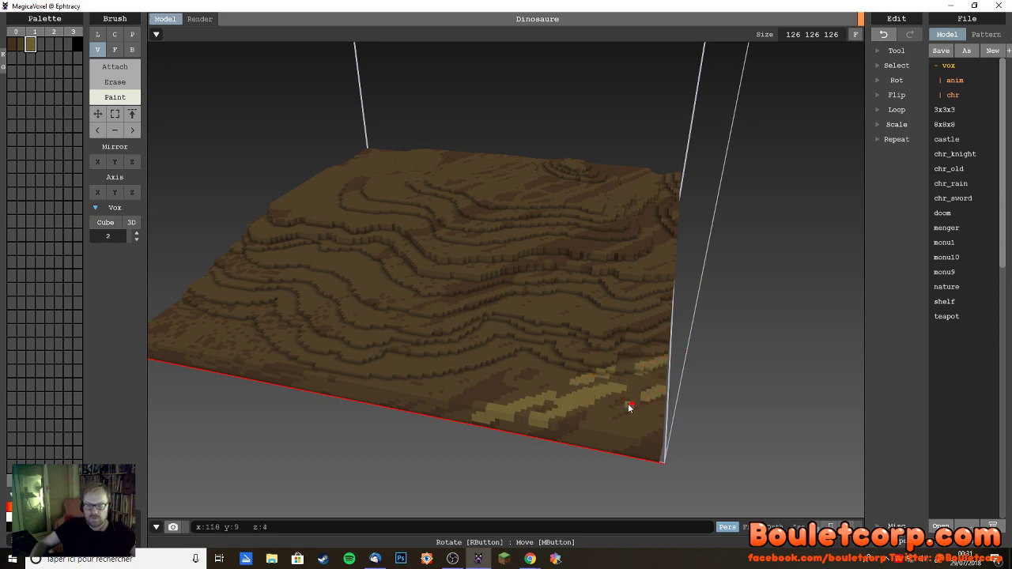
pyautogui.moveTo(650, 412); pyautogui.dragTo(592, 441)
pyautogui.moveTo(675, 414); pyautogui.dragTo(604, 447)
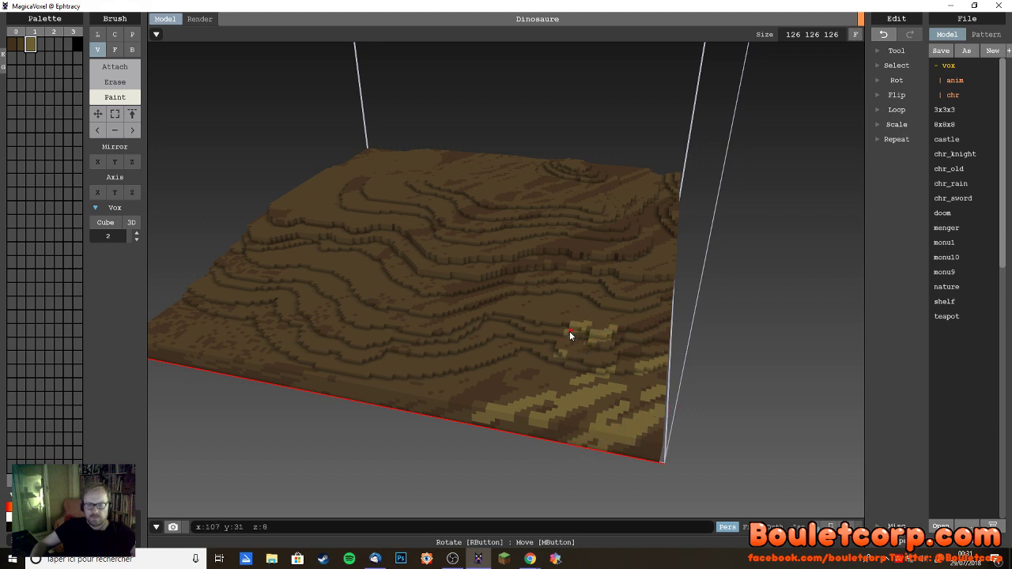
pyautogui.moveTo(511, 350)
pyautogui.mouseDown()
pyautogui.moveTo(390, 393)
pyautogui.moveTo(406, 389)
pyautogui.moveTo(438, 374)
pyautogui.moveTo(379, 394)
pyautogui.moveTo(431, 367)
pyautogui.moveTo(374, 390)
pyautogui.mouseUp()
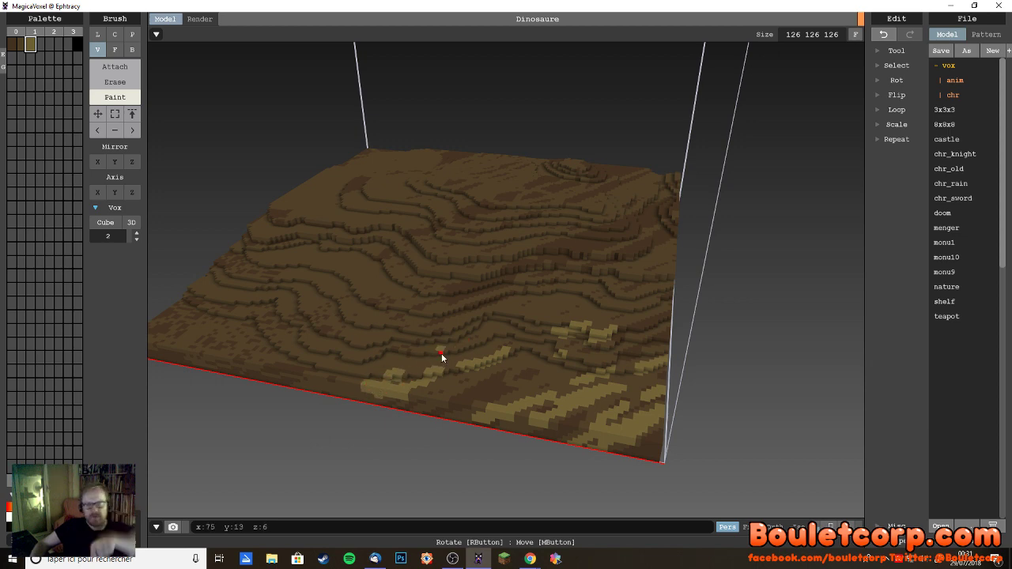
pyautogui.moveTo(486, 343)
pyautogui.mouseDown()
pyautogui.moveTo(649, 295)
pyautogui.moveTo(591, 332)
pyautogui.moveTo(662, 306)
pyautogui.moveTo(592, 305)
pyautogui.mouseUp()
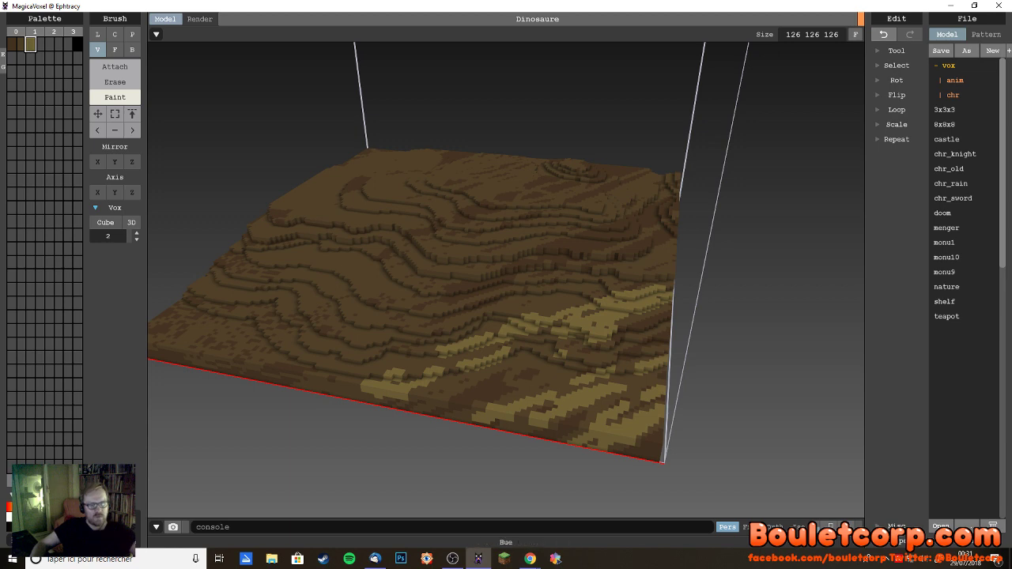
# - Shift the third palette colour's hue to a warmer light brown and paint more diagonal streaks over the lower terraces and upper plateau
pyautogui.click(3, 512)
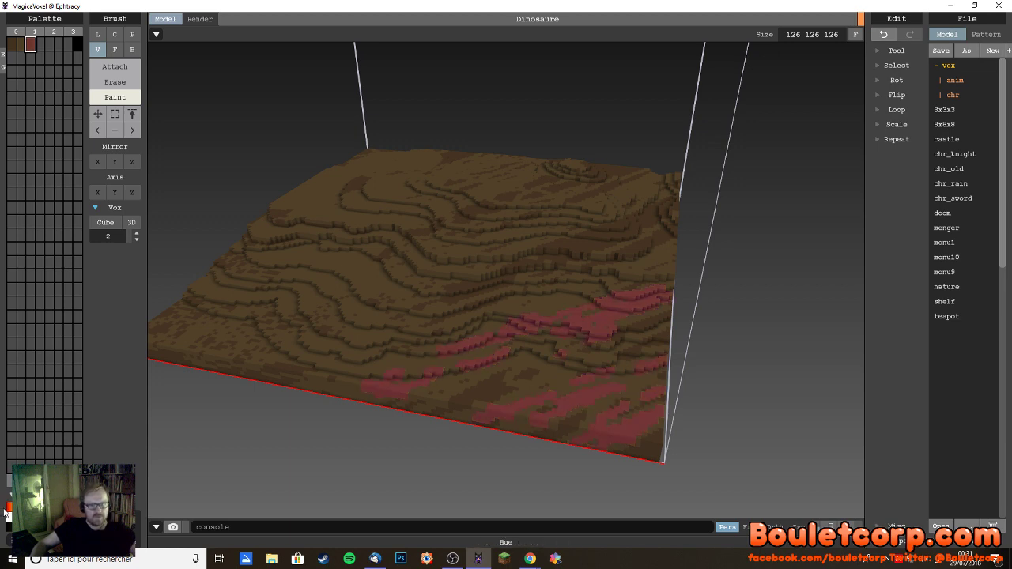
pyautogui.click(7, 514)
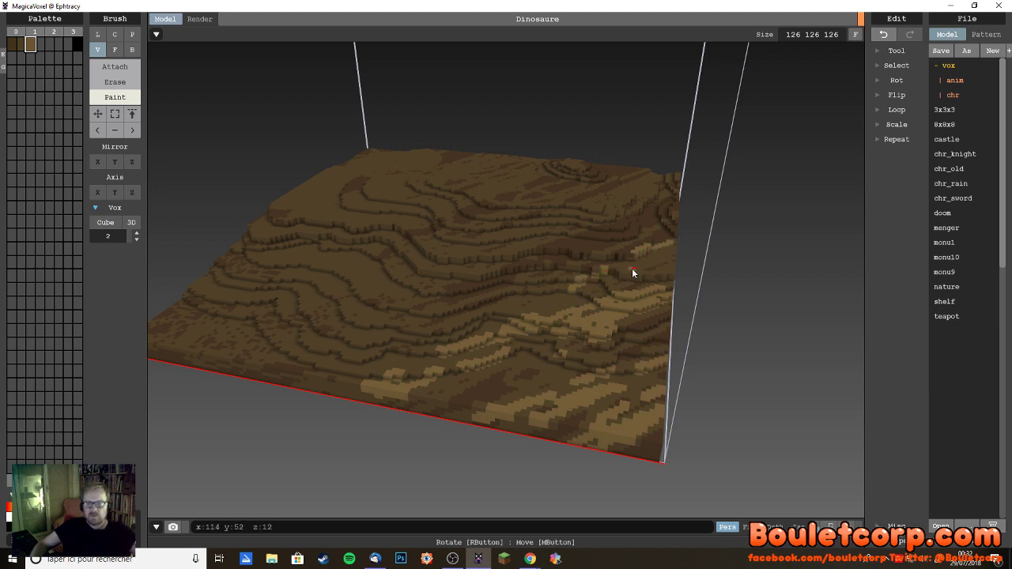
pyautogui.moveTo(554, 268)
pyautogui.mouseDown()
pyautogui.moveTo(269, 373)
pyautogui.moveTo(335, 339)
pyautogui.moveTo(277, 358)
pyautogui.moveTo(298, 344)
pyautogui.moveTo(276, 335)
pyautogui.mouseUp()
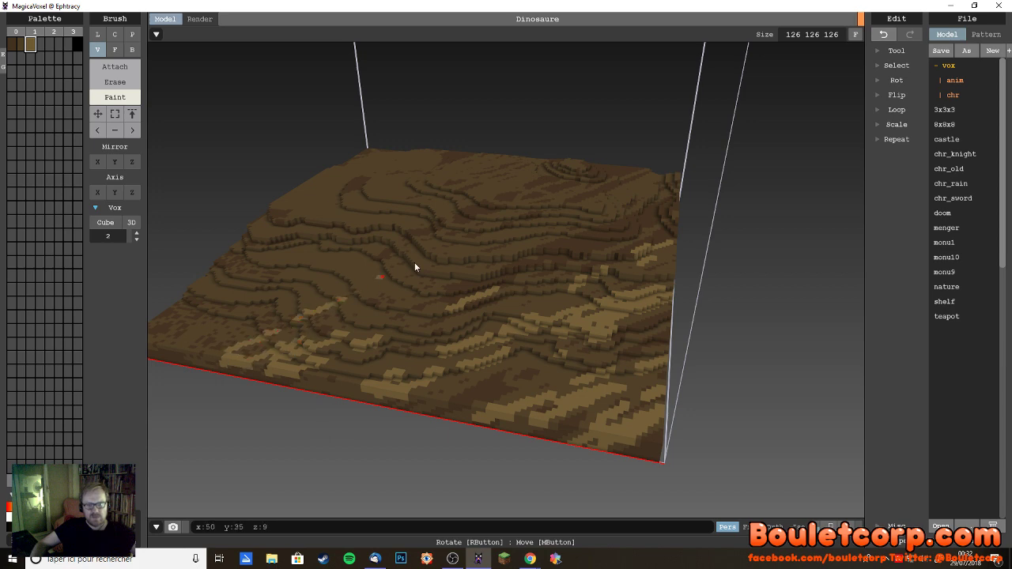
pyautogui.moveTo(506, 181)
pyautogui.mouseDown()
pyautogui.moveTo(281, 234)
pyautogui.moveTo(575, 143)
pyautogui.moveTo(219, 242)
pyautogui.moveTo(492, 160)
pyautogui.moveTo(276, 211)
pyautogui.moveTo(410, 157)
pyautogui.moveTo(287, 206)
pyautogui.moveTo(461, 166)
pyautogui.moveTo(405, 172)
pyautogui.mouseUp()
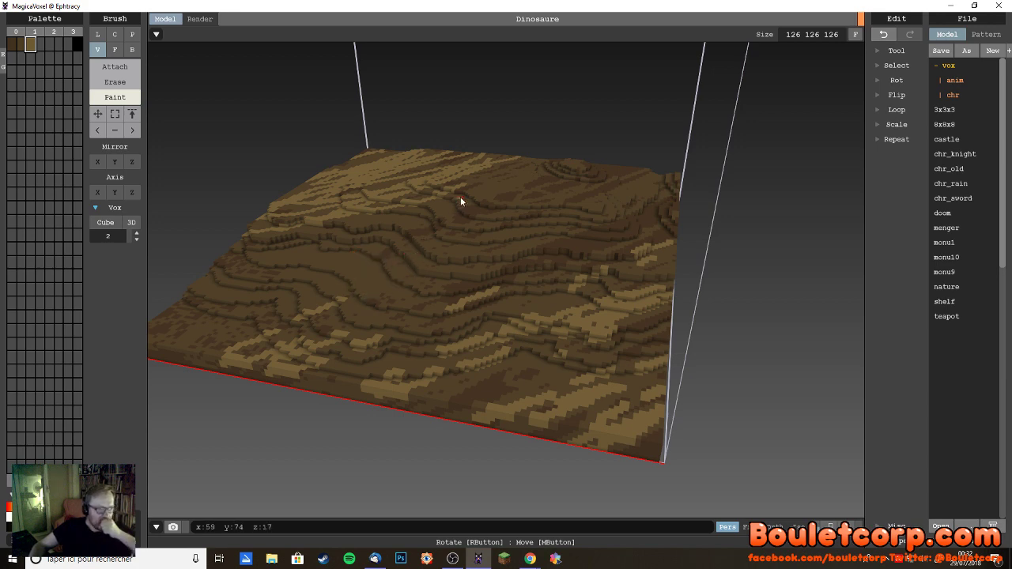
# - Extend the light brown streaks over the round mound and remaining terraces, and trace light brown lines along the wavy terrace edges
pyautogui.moveTo(301, 194); pyautogui.dragTo(377, 156, button='right')
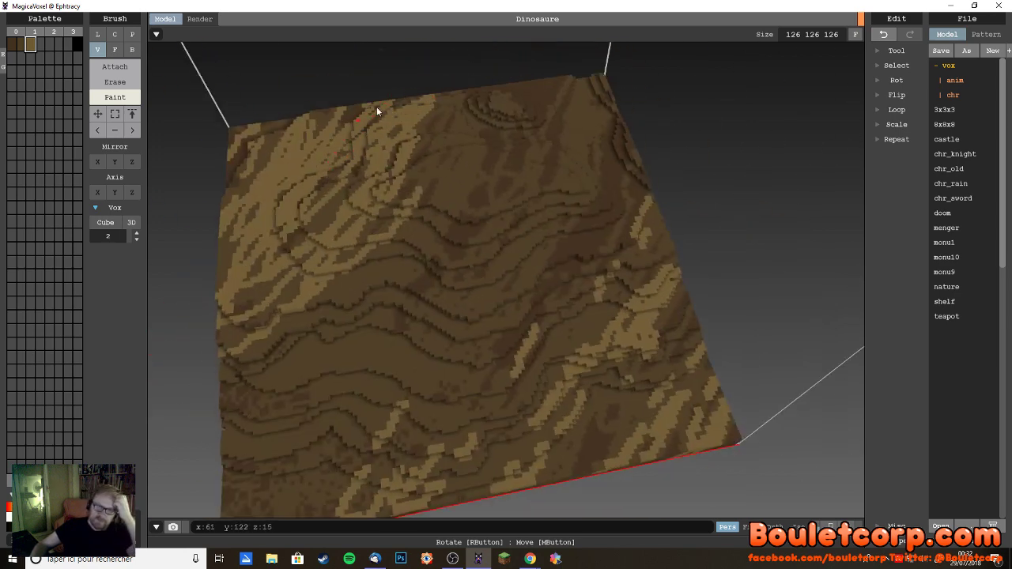
pyautogui.moveTo(544, 81); pyautogui.dragTo(512, 120)
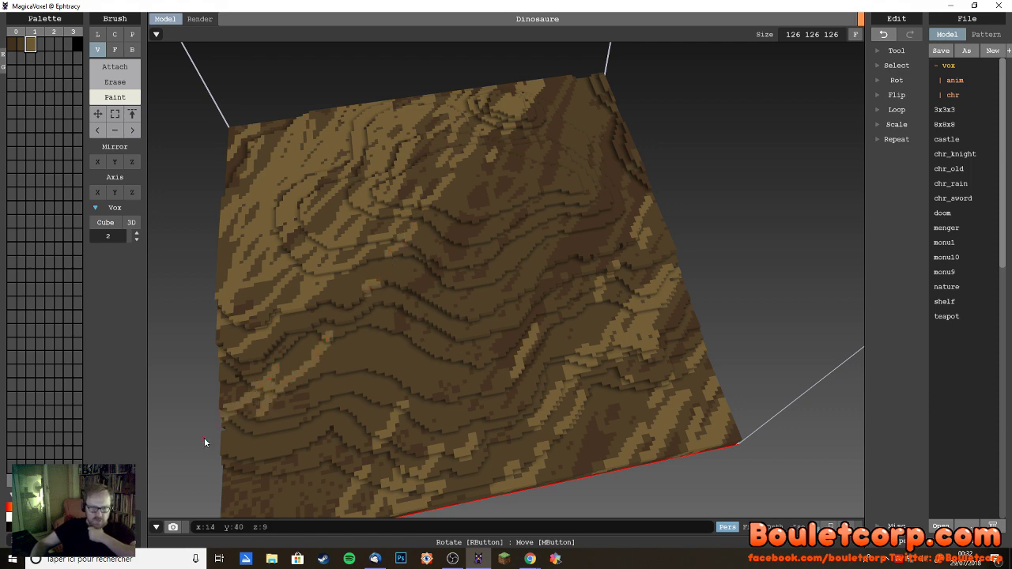
pyautogui.moveTo(339, 446); pyautogui.dragTo(303, 430, button='right')
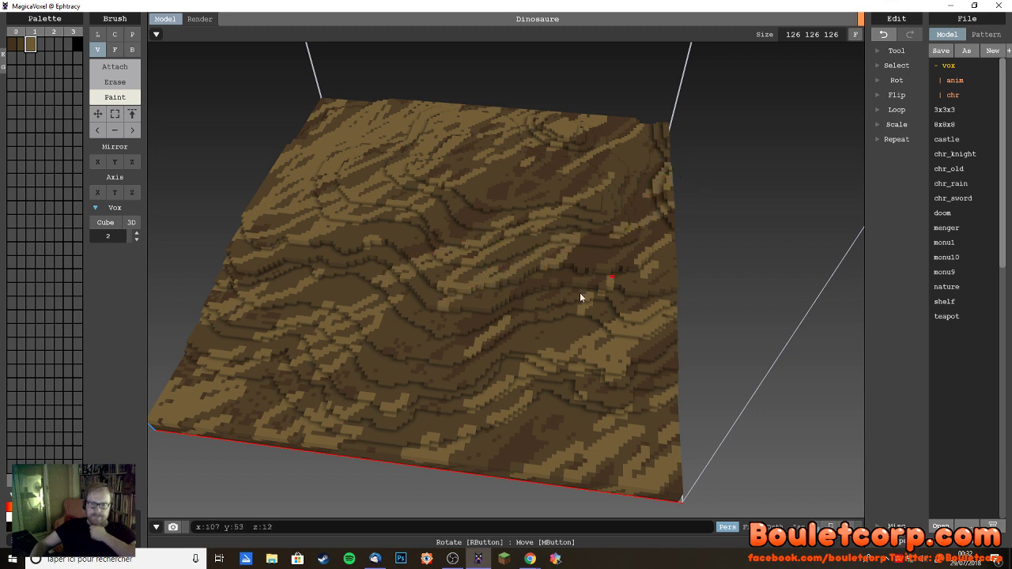
pyautogui.moveTo(399, 385); pyautogui.dragTo(463, 389)
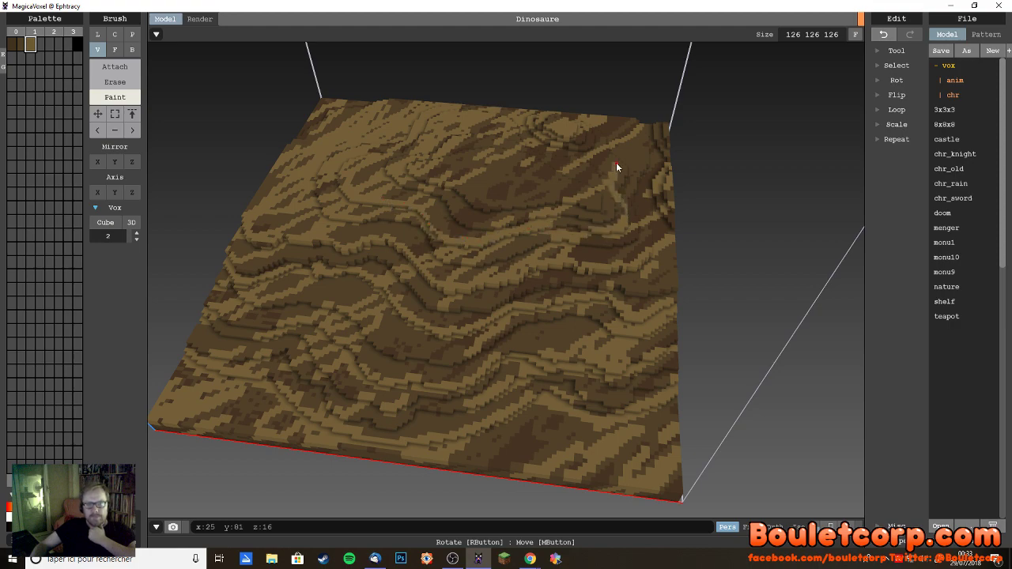
# - Set the Voxel brush size to 1 and speckle single light brown voxels around the upper plateau, lower terraces and corners
pyautogui.moveTo(600, 134); pyautogui.dragTo(484, 342, button='right')
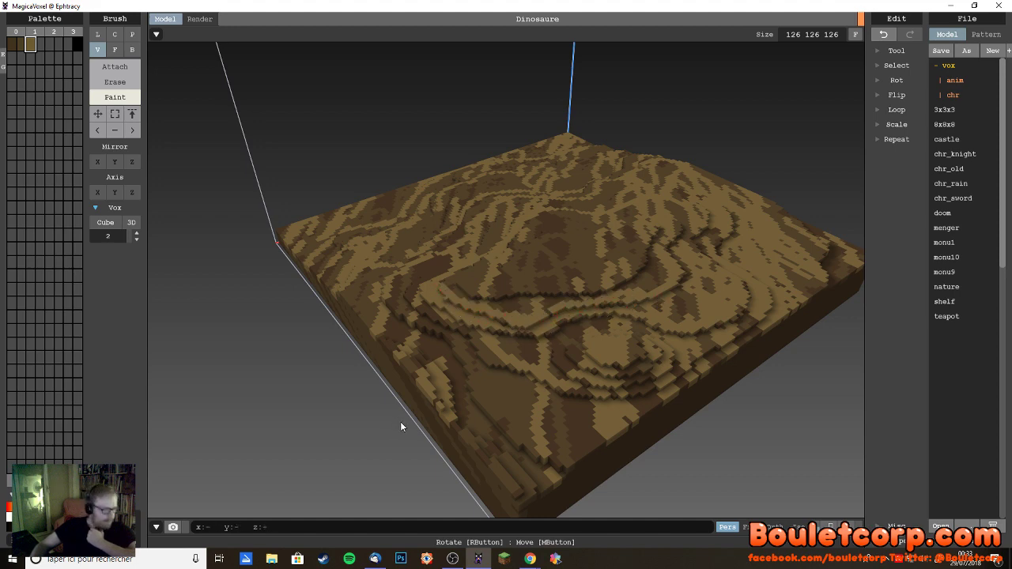
pyautogui.moveTo(470, 402); pyautogui.dragTo(526, 409, button='right')
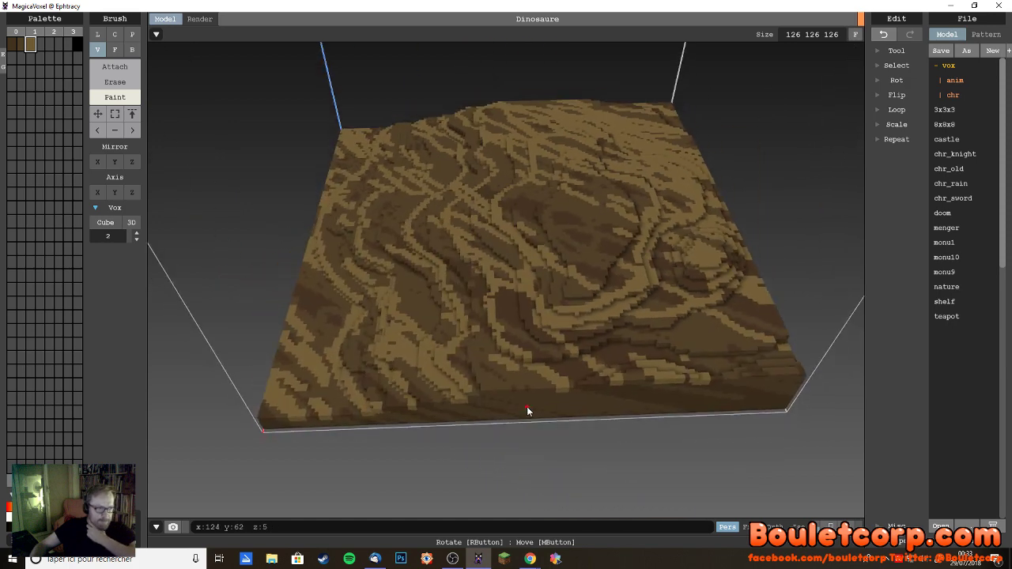
pyautogui.moveTo(493, 371); pyautogui.dragTo(606, 302, button='right')
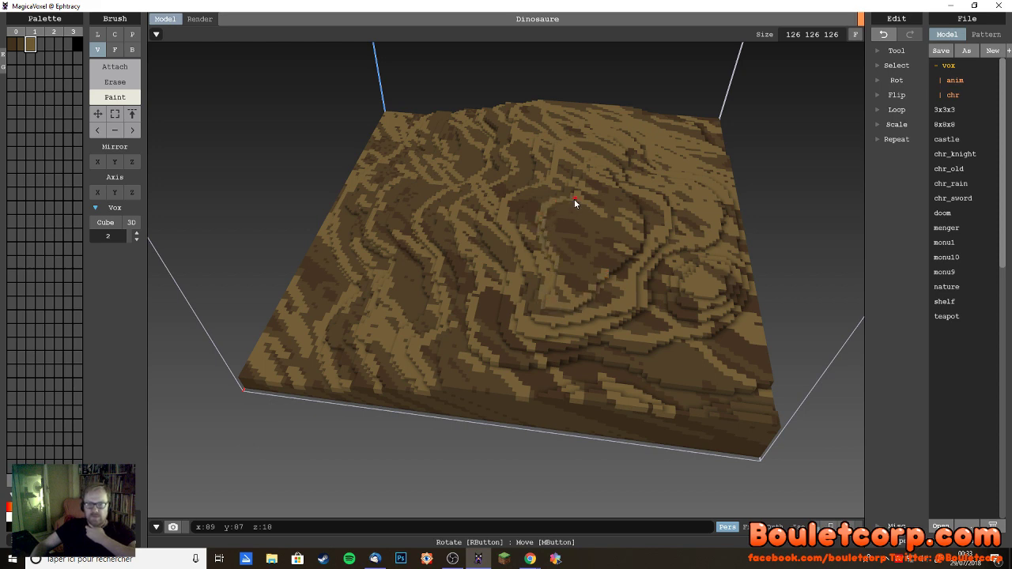
pyautogui.moveTo(543, 220); pyautogui.dragTo(545, 276, button='right')
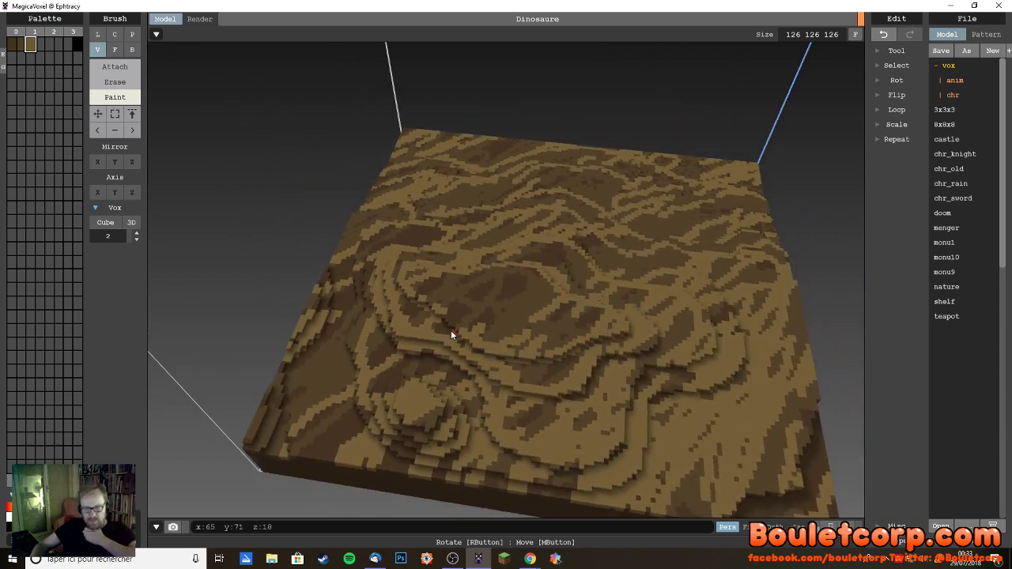
pyautogui.moveTo(481, 353); pyautogui.dragTo(389, 382, button='right')
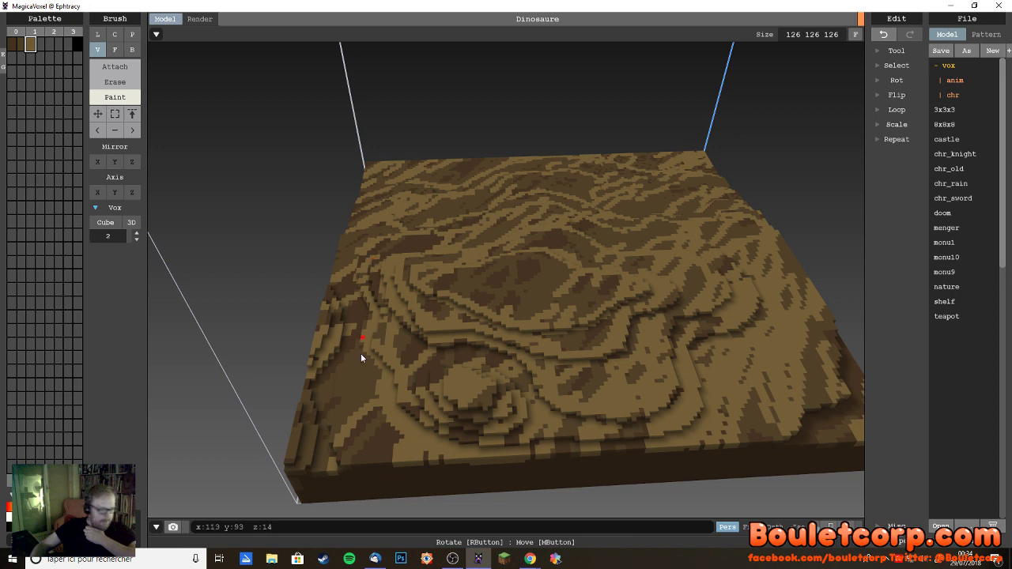
pyautogui.moveTo(361, 339); pyautogui.dragTo(569, 398, button='right')
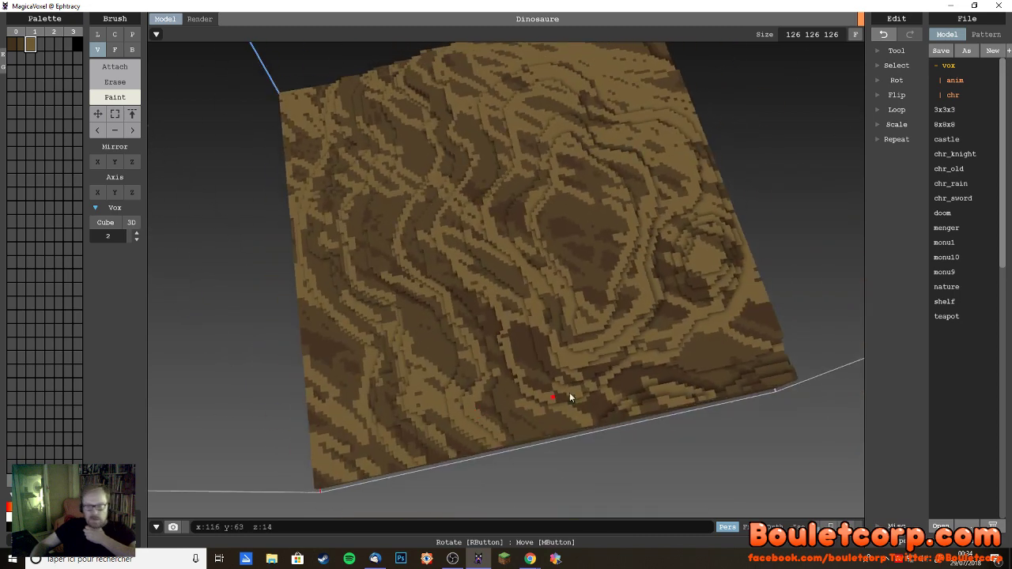
pyautogui.moveTo(651, 366); pyautogui.dragTo(622, 361, button='right')
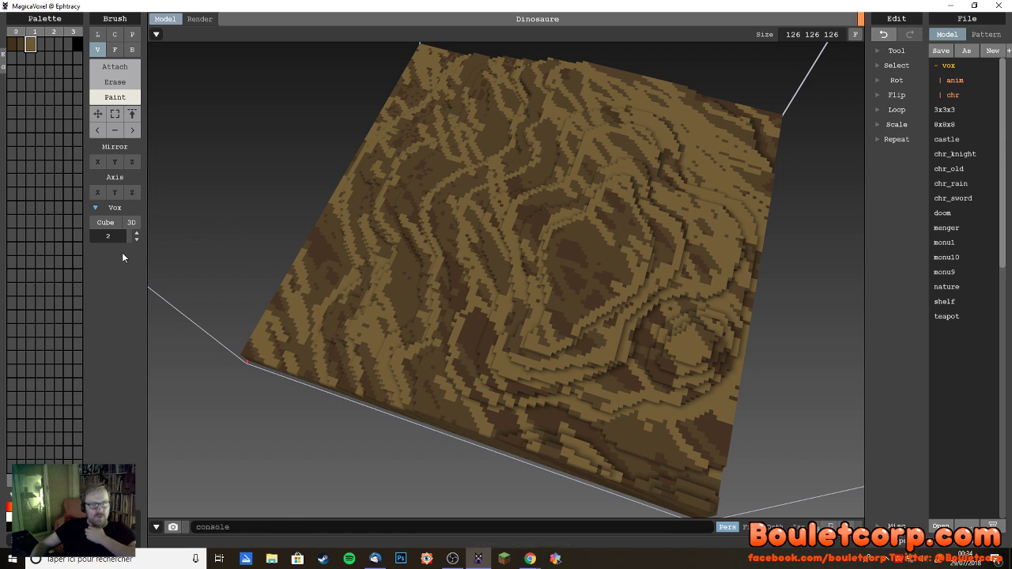
pyautogui.click(136, 238)
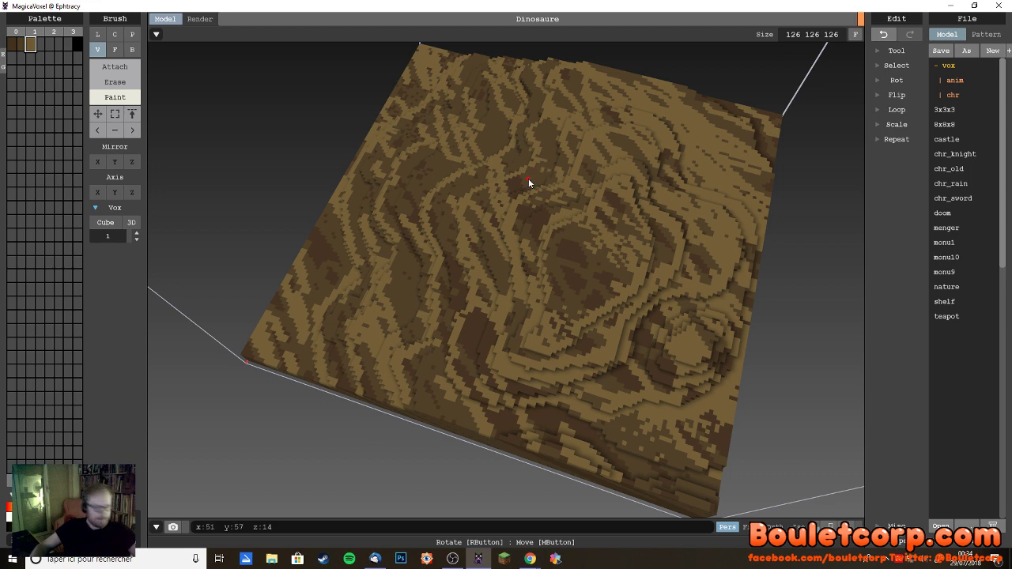
pyautogui.moveTo(497, 273); pyautogui.dragTo(438, 234, button='right')
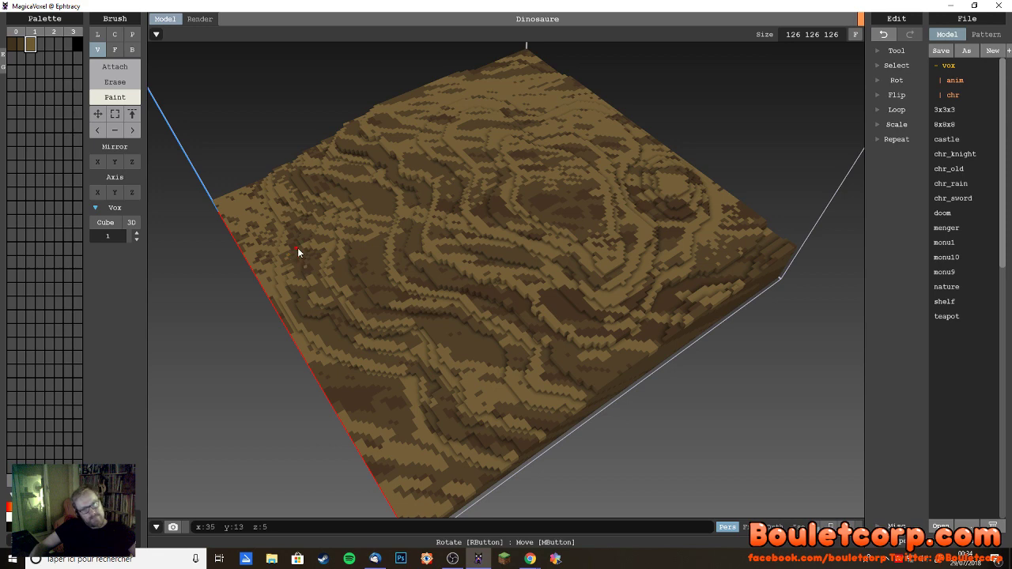
# - Darken the third palette colour to a muted brown close to the other ground tones and check the terrain from several sides
pyautogui.moveTo(407, 414); pyautogui.dragTo(494, 449, button='right')
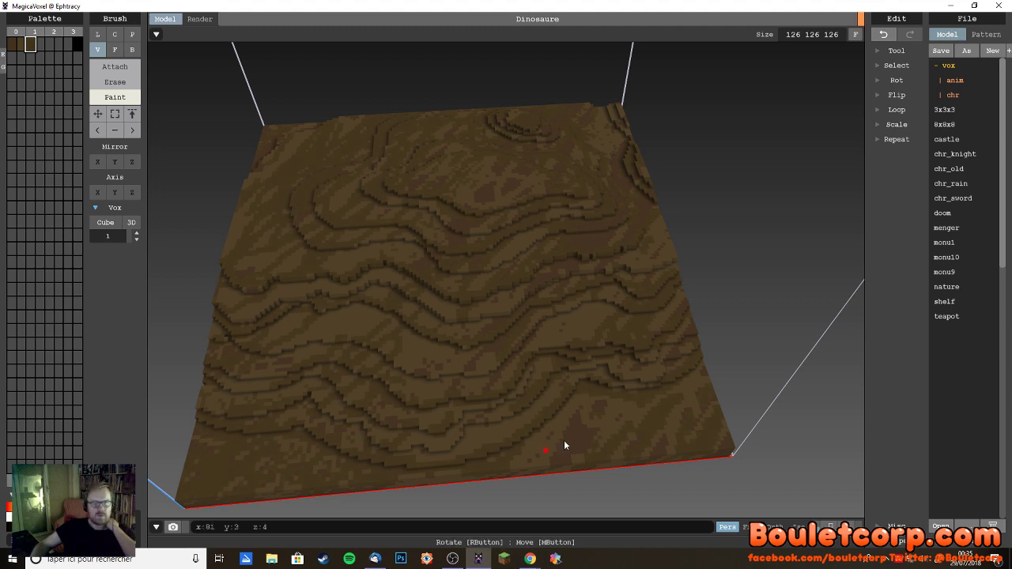
pyautogui.moveTo(563, 442); pyautogui.dragTo(411, 411, button='right')
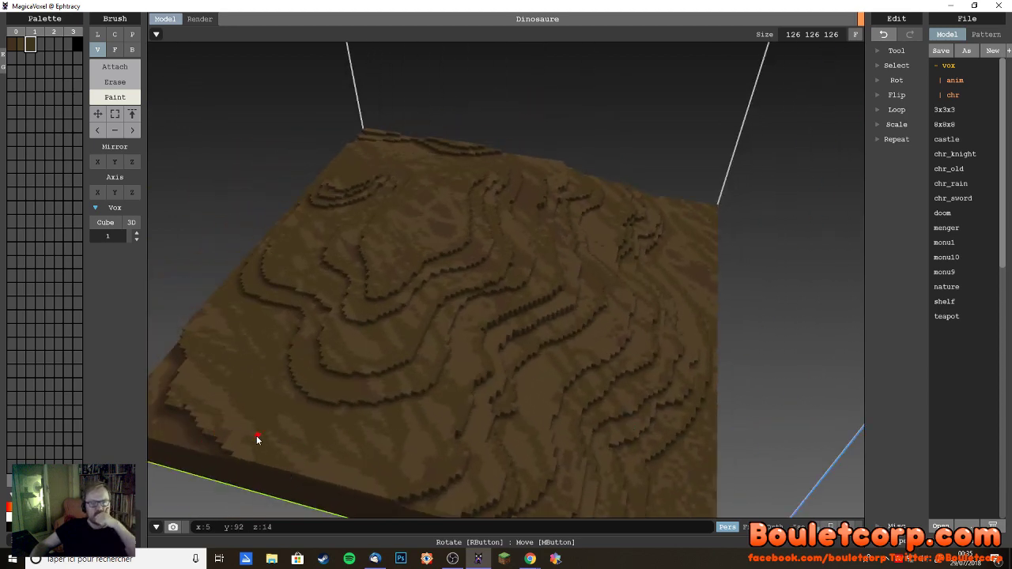
pyautogui.moveTo(258, 436); pyautogui.dragTo(267, 434, button='right')
# - Select the green in the fourth palette slot, set the Voxel brush size to 3 and paint a grass patch over one corner's terraces
pyautogui.click(40, 44)
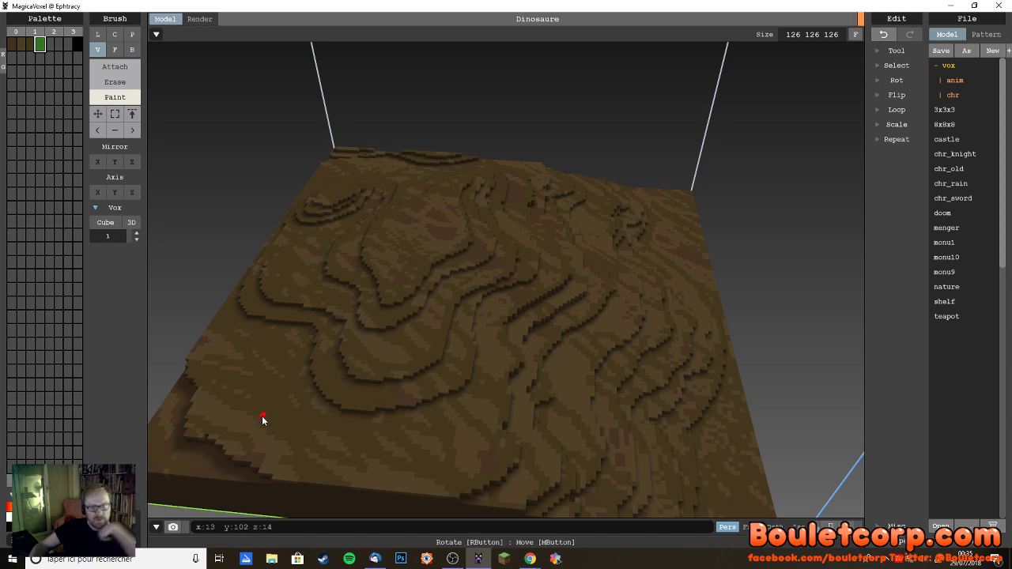
pyautogui.moveTo(248, 404)
pyautogui.mouseDown()
pyautogui.moveTo(276, 375)
pyautogui.moveTo(260, 394)
pyautogui.moveTo(248, 355)
pyautogui.moveTo(260, 376)
pyautogui.moveTo(216, 359)
pyautogui.moveTo(215, 371)
pyautogui.moveTo(233, 381)
pyautogui.moveTo(262, 403)
pyautogui.mouseUp()
pyautogui.click(136, 233)
pyautogui.click(136, 234)
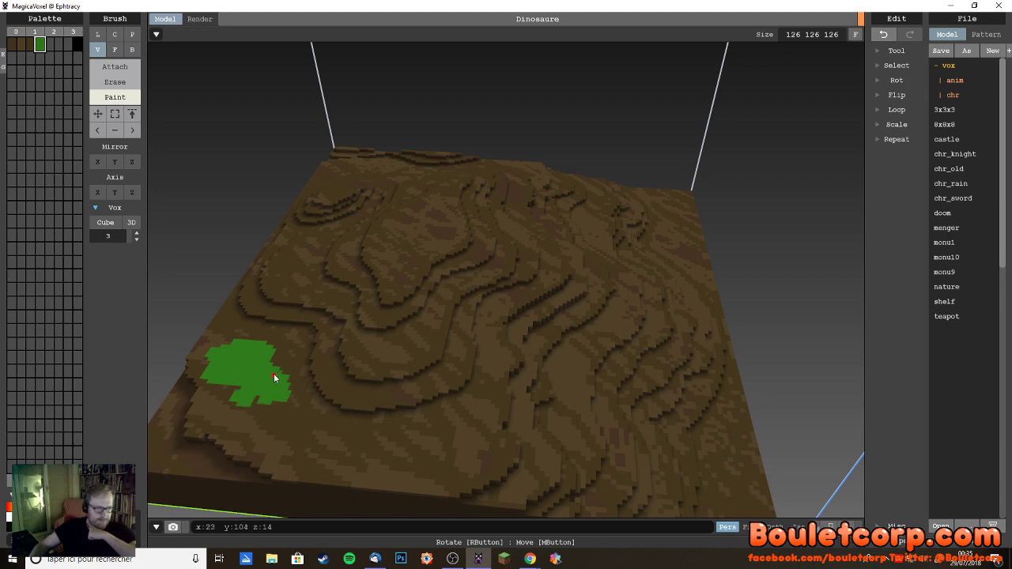
pyautogui.moveTo(277, 374)
pyautogui.mouseDown()
pyautogui.moveTo(300, 350)
pyautogui.moveTo(244, 325)
pyautogui.moveTo(233, 308)
pyautogui.moveTo(254, 302)
pyautogui.moveTo(250, 292)
pyautogui.moveTo(285, 315)
pyautogui.moveTo(301, 306)
pyautogui.moveTo(269, 286)
pyautogui.moveTo(265, 267)
pyautogui.moveTo(248, 296)
pyautogui.moveTo(253, 266)
pyautogui.moveTo(271, 265)
pyautogui.moveTo(253, 307)
pyautogui.moveTo(295, 332)
pyautogui.moveTo(316, 295)
pyautogui.mouseUp()
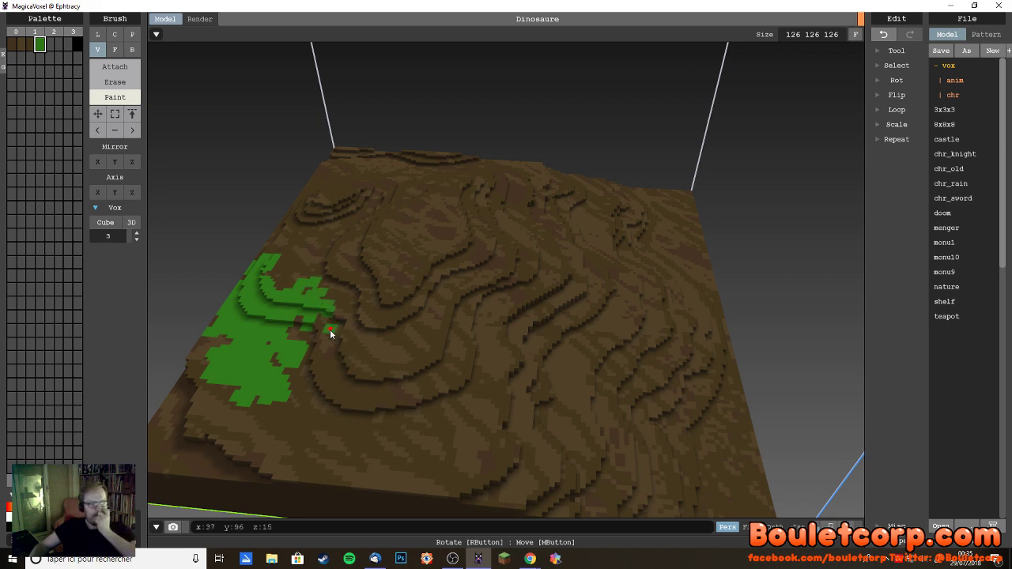
pyautogui.moveTo(340, 350); pyautogui.dragTo(369, 346)
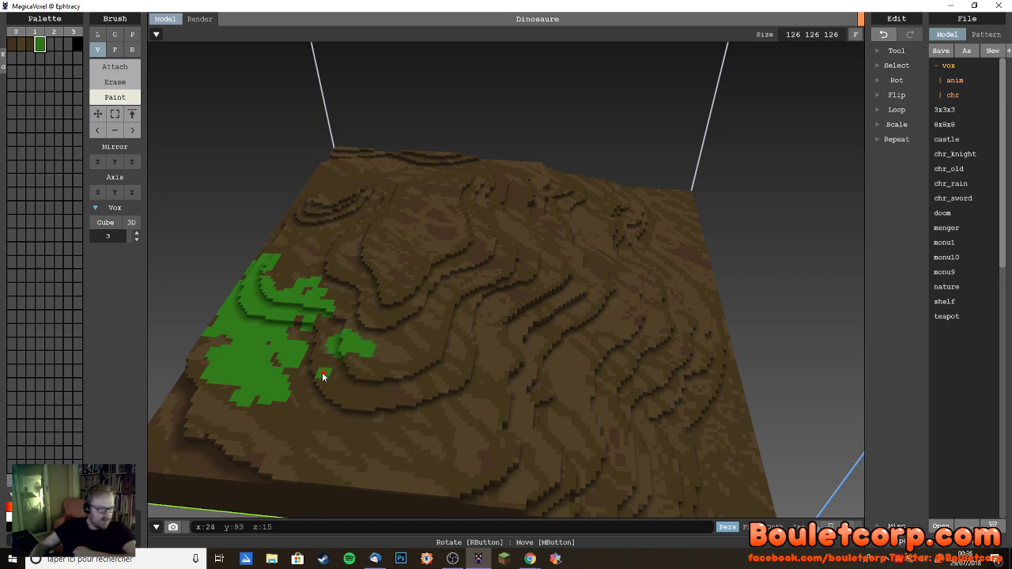
pyautogui.moveTo(332, 377)
pyautogui.mouseDown()
pyautogui.moveTo(309, 361)
pyautogui.moveTo(310, 378)
pyautogui.moveTo(319, 375)
pyautogui.moveTo(303, 396)
pyautogui.moveTo(319, 403)
pyautogui.moveTo(268, 427)
pyautogui.mouseUp()
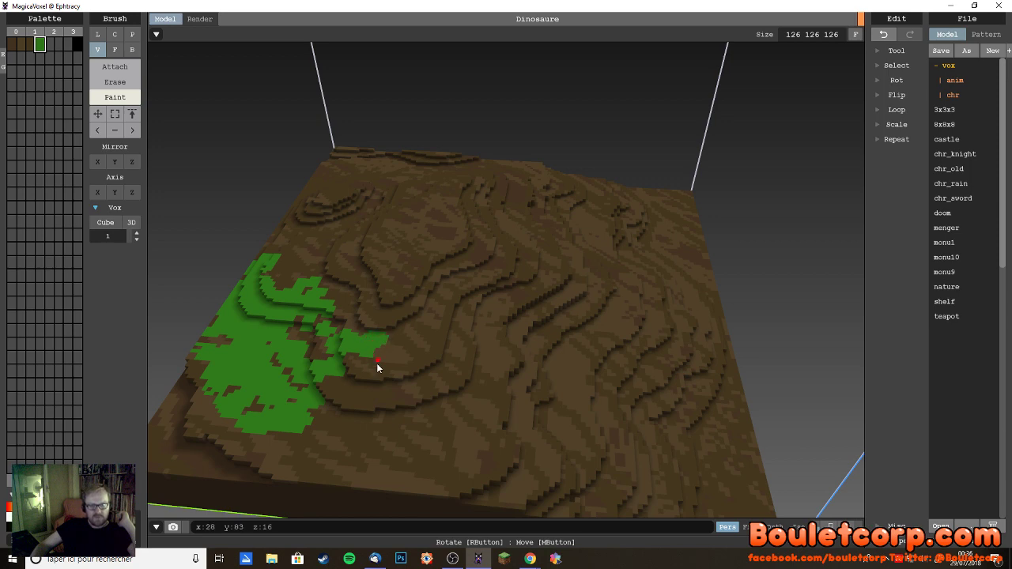
# - Roughen the grass patch's borders with brush size 1, scattering single green voxels toward the upper terraces and the lower edge
pyautogui.moveTo(370, 362); pyautogui.dragTo(363, 371)
pyautogui.moveTo(324, 299)
pyautogui.mouseDown()
pyautogui.moveTo(350, 305)
pyautogui.moveTo(327, 297)
pyautogui.mouseUp()
pyautogui.click(286, 259)
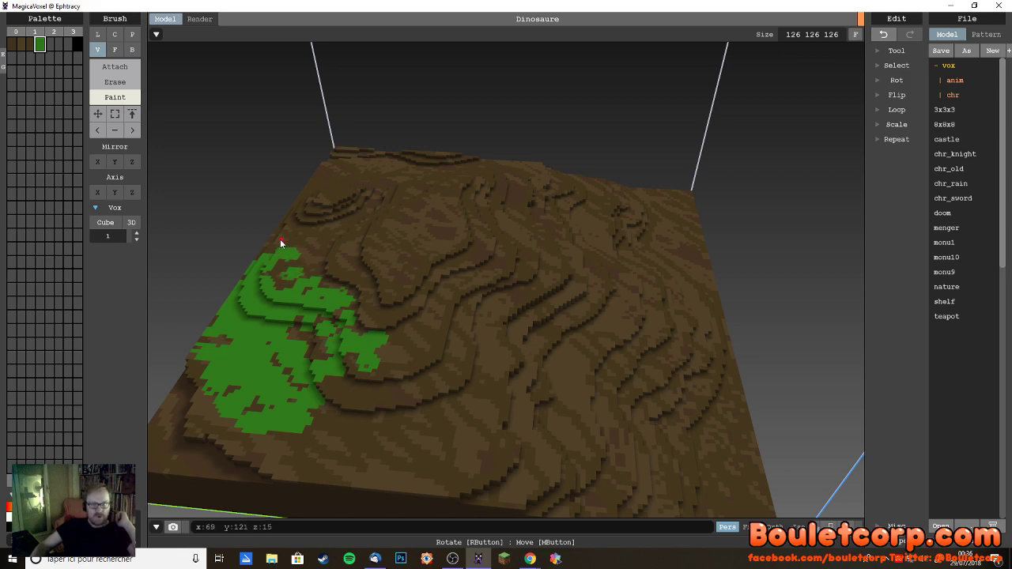
pyautogui.click(282, 242)
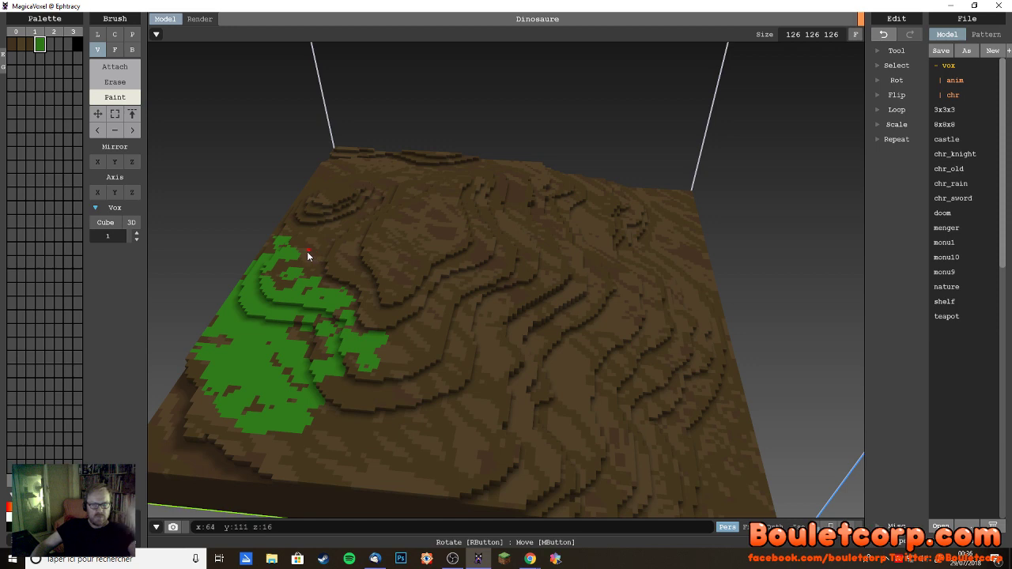
pyautogui.click(307, 252)
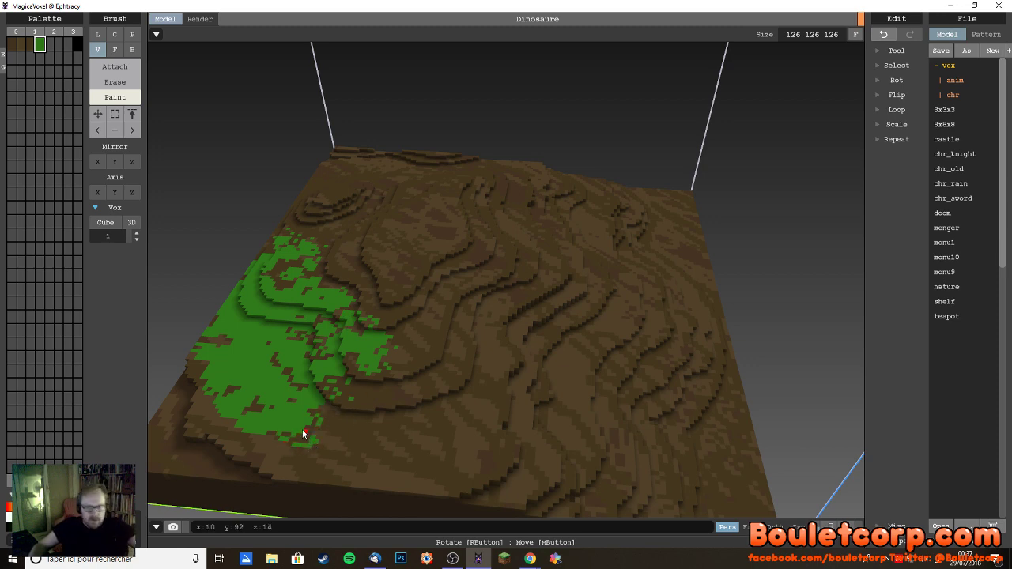
pyautogui.moveTo(303, 433); pyautogui.dragTo(297, 457)
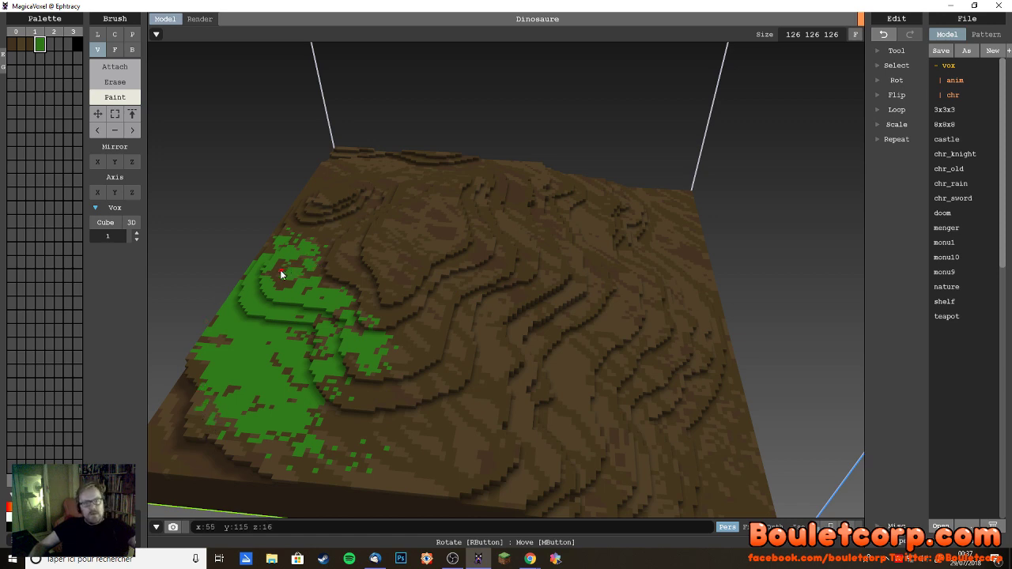
pyautogui.moveTo(344, 274); pyautogui.dragTo(353, 283)
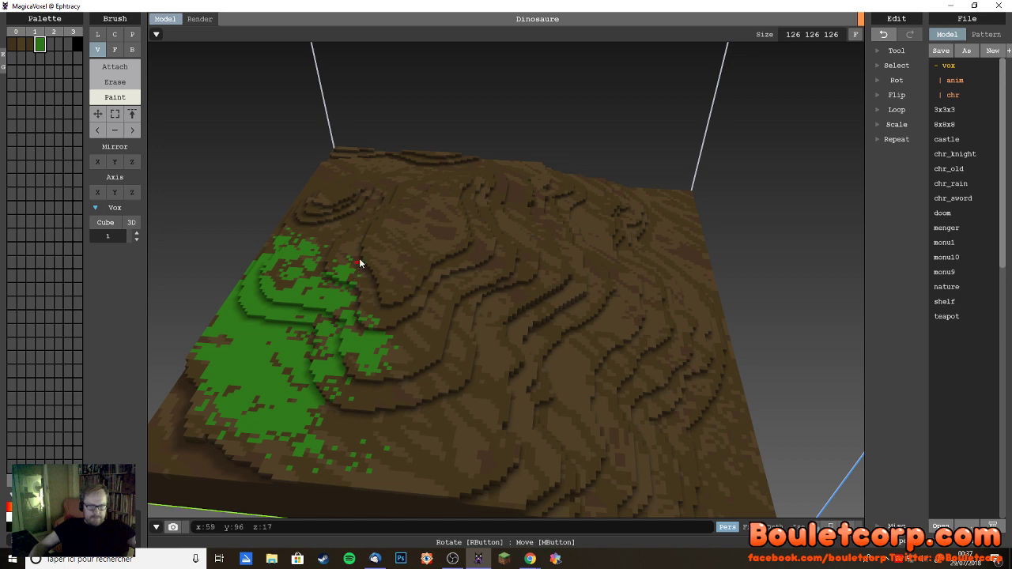
pyautogui.click(391, 290)
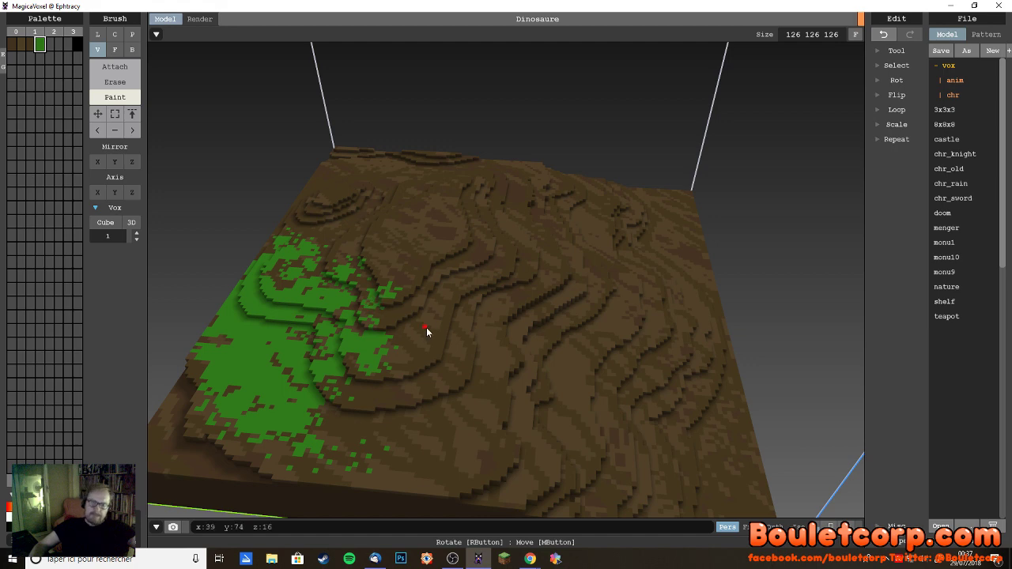
# - Cover the round mound and the ground around it with green using Voxel brush size 3
pyautogui.moveTo(427, 333)
pyautogui.mouseDown(button='right')
pyautogui.moveTo(404, 361)
pyautogui.moveTo(412, 309)
pyautogui.moveTo(481, 258)
pyautogui.moveTo(443, 242)
pyautogui.mouseUp(button='right')
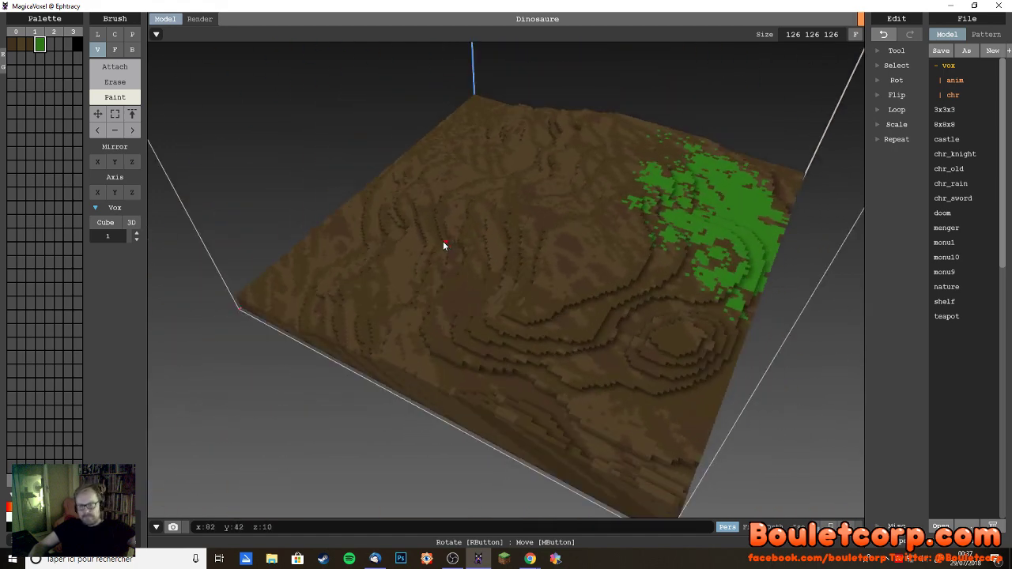
pyautogui.moveTo(637, 333)
pyautogui.mouseDown()
pyautogui.moveTo(684, 360)
pyautogui.moveTo(707, 329)
pyautogui.moveTo(679, 322)
pyautogui.moveTo(643, 341)
pyautogui.moveTo(665, 360)
pyautogui.moveTo(705, 351)
pyautogui.moveTo(718, 332)
pyautogui.moveTo(672, 330)
pyautogui.moveTo(651, 372)
pyautogui.moveTo(670, 333)
pyautogui.mouseUp()
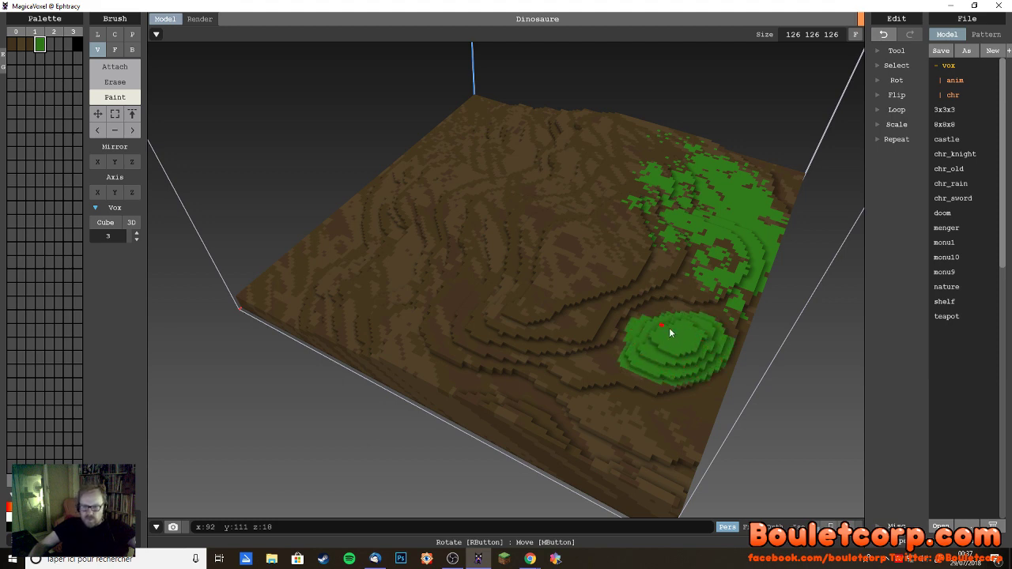
pyautogui.moveTo(744, 332)
pyautogui.mouseDown()
pyautogui.moveTo(662, 395)
pyautogui.moveTo(644, 378)
pyautogui.moveTo(602, 374)
pyautogui.moveTo(642, 401)
pyautogui.moveTo(695, 411)
pyautogui.moveTo(680, 422)
pyautogui.moveTo(693, 399)
pyautogui.moveTo(654, 417)
pyautogui.moveTo(611, 346)
pyautogui.mouseUp()
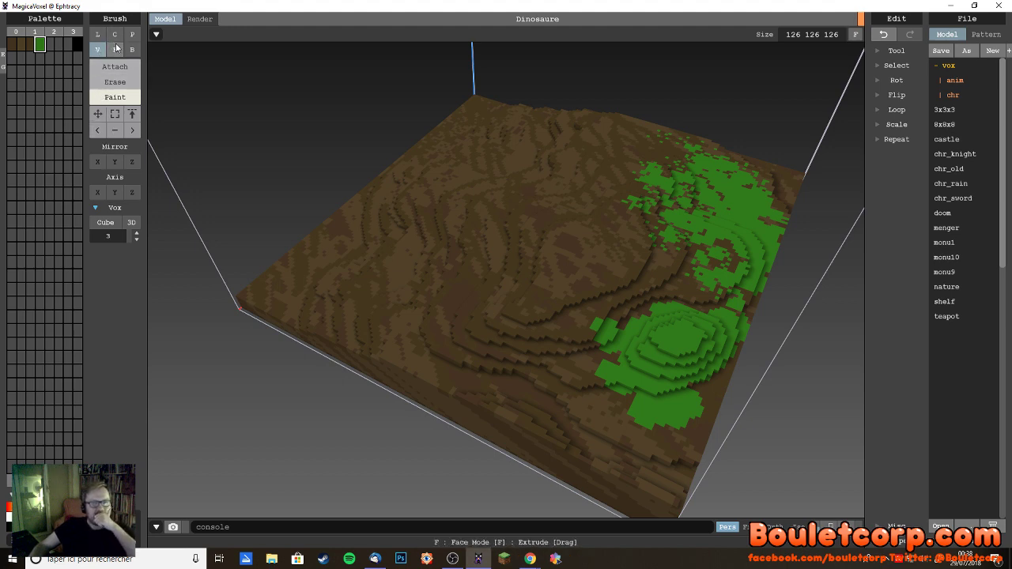
# - Set the Voxel brush size to 1 and break up the green borders around the mound, scattering voxels toward the nearby corner
pyautogui.click(136, 240)
pyautogui.click(136, 240)
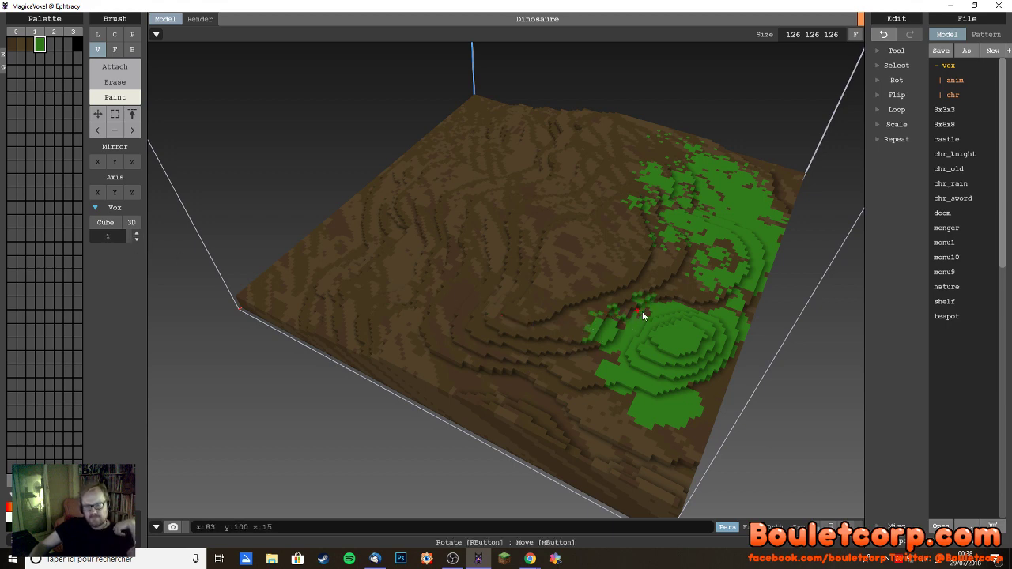
pyautogui.moveTo(603, 361)
pyautogui.mouseDown()
pyautogui.moveTo(592, 380)
pyautogui.moveTo(622, 388)
pyautogui.moveTo(610, 407)
pyautogui.moveTo(628, 409)
pyautogui.moveTo(619, 398)
pyautogui.moveTo(644, 418)
pyautogui.moveTo(637, 427)
pyautogui.moveTo(620, 405)
pyautogui.moveTo(616, 417)
pyautogui.mouseUp()
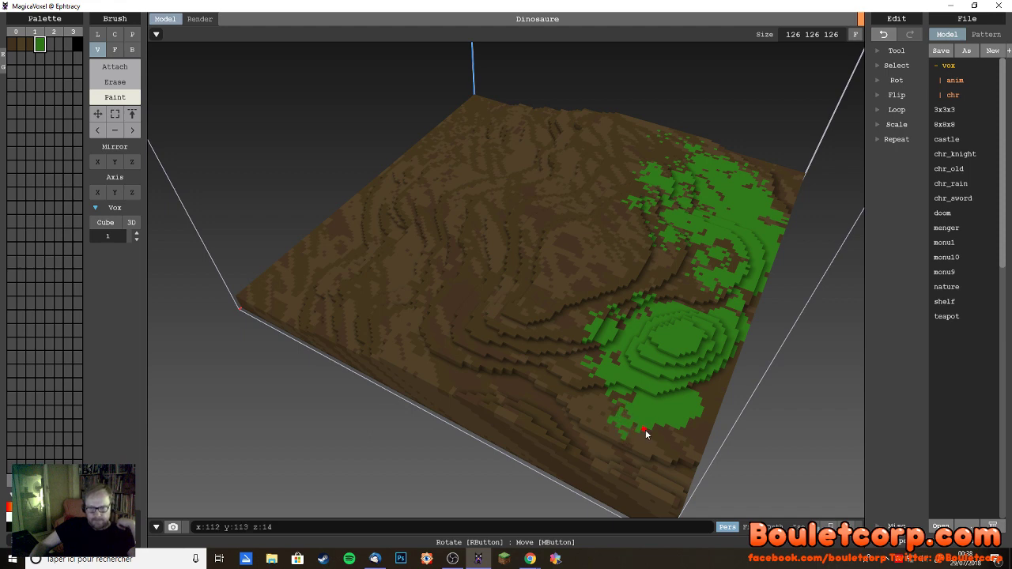
pyautogui.moveTo(661, 440)
pyautogui.mouseDown()
pyautogui.moveTo(656, 420)
pyautogui.moveTo(678, 435)
pyautogui.moveTo(672, 450)
pyautogui.mouseUp()
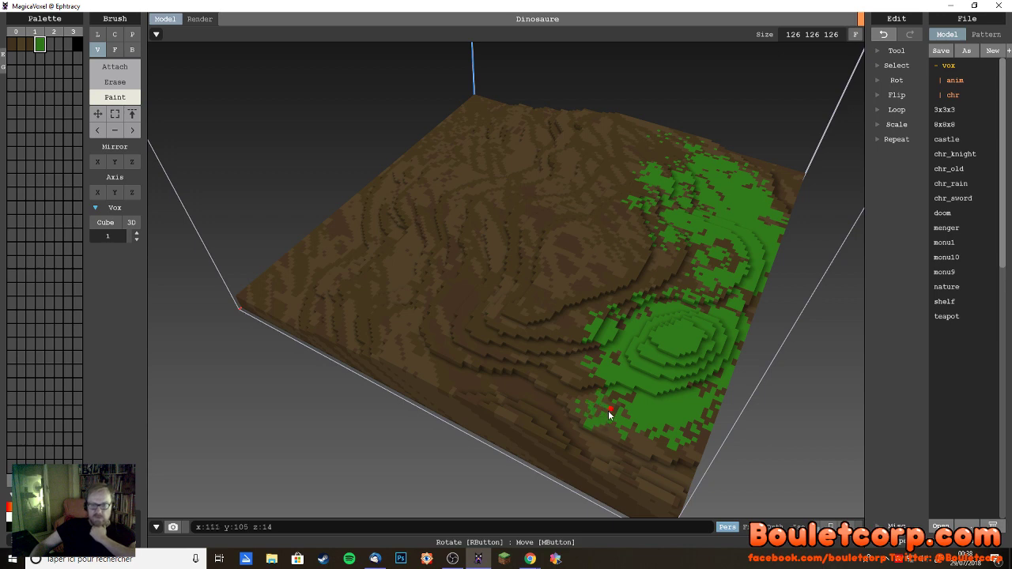
pyautogui.moveTo(593, 445)
pyautogui.mouseDown()
pyautogui.moveTo(583, 454)
pyautogui.moveTo(606, 459)
pyautogui.moveTo(581, 464)
pyautogui.moveTo(593, 452)
pyautogui.moveTo(585, 443)
pyautogui.moveTo(601, 456)
pyautogui.mouseUp()
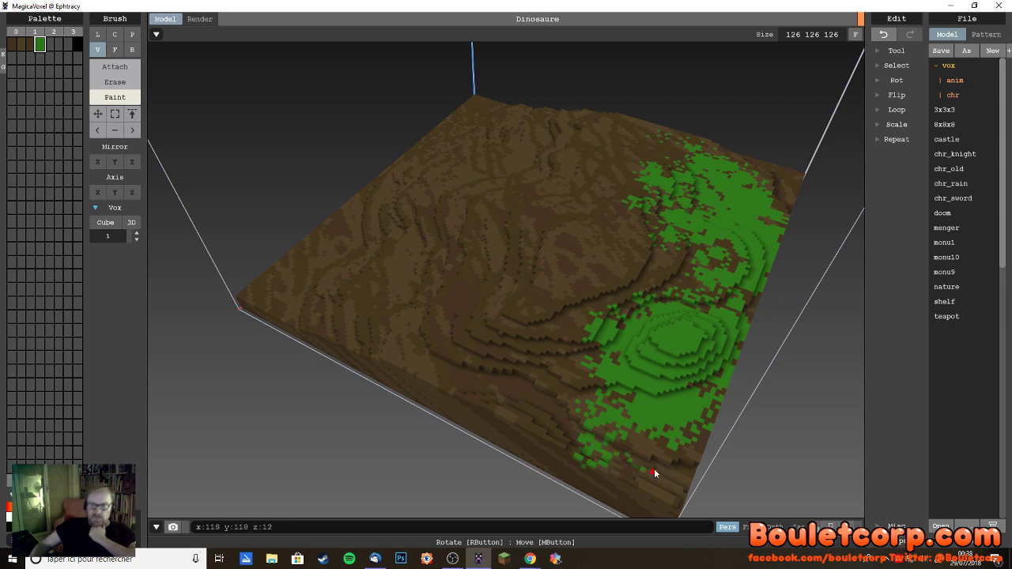
# - Set the Voxel brush size to 4 and extend the green over the bare corner and along the adjoining side edge
pyautogui.moveTo(469, 411); pyautogui.dragTo(318, 366, button='right')
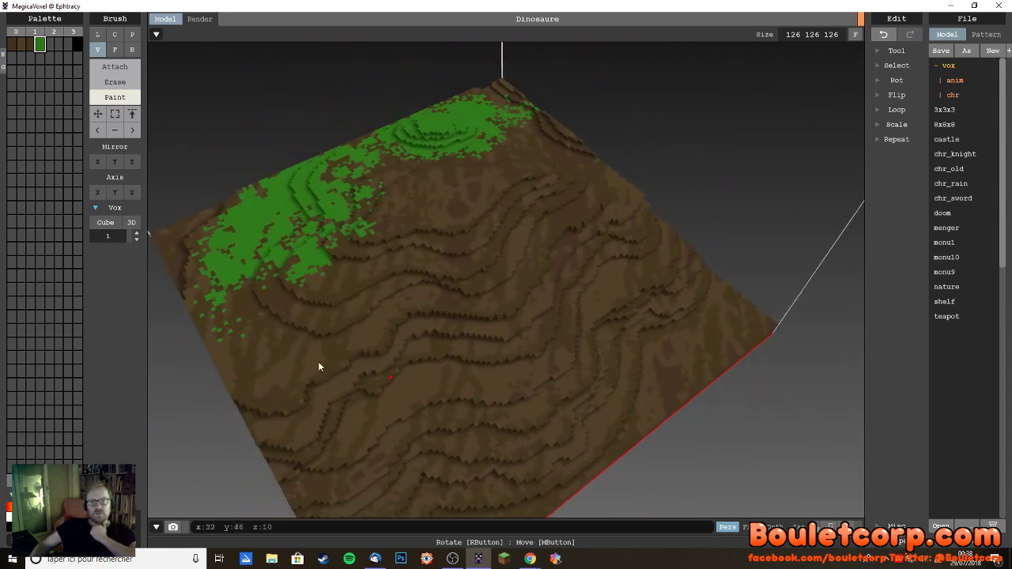
pyautogui.click(136, 232)
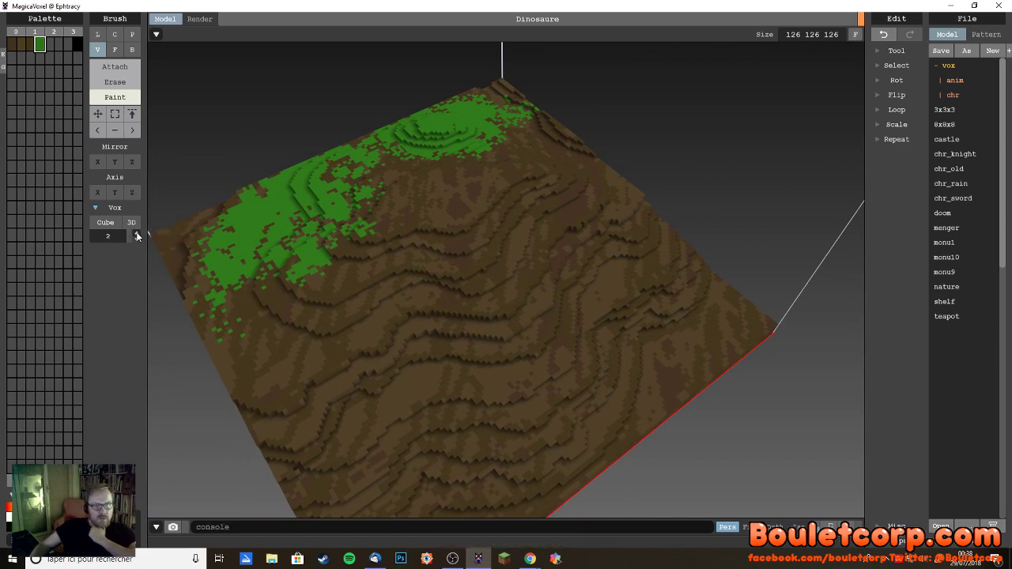
pyautogui.click(136, 233)
pyautogui.click(136, 233)
pyautogui.moveTo(194, 236)
pyautogui.mouseDown()
pyautogui.moveTo(150, 245)
pyautogui.moveTo(159, 264)
pyautogui.moveTo(182, 255)
pyautogui.moveTo(182, 291)
pyautogui.moveTo(168, 296)
pyautogui.moveTo(209, 279)
pyautogui.moveTo(186, 315)
pyautogui.moveTo(175, 225)
pyautogui.mouseUp()
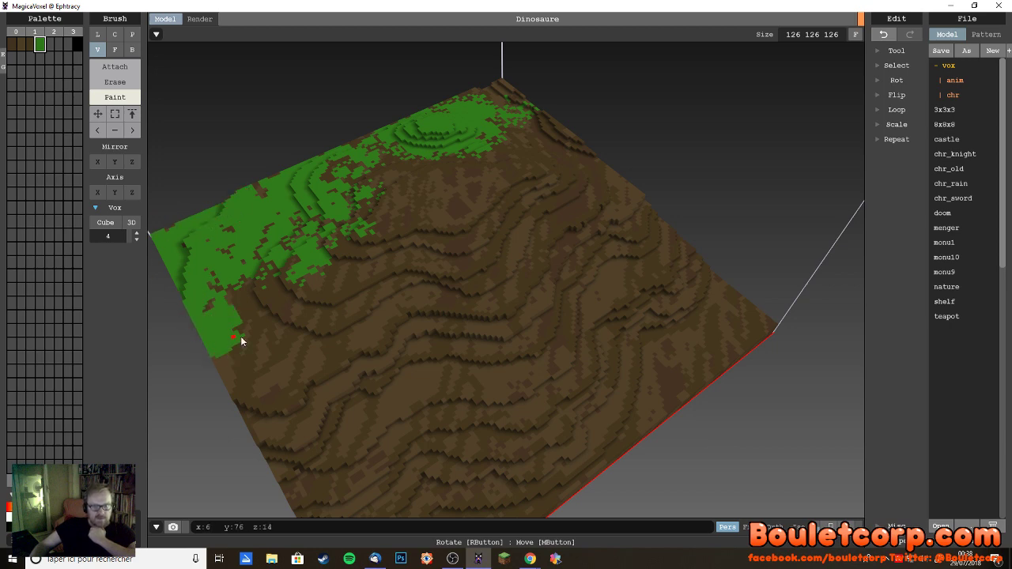
pyautogui.click(240, 364)
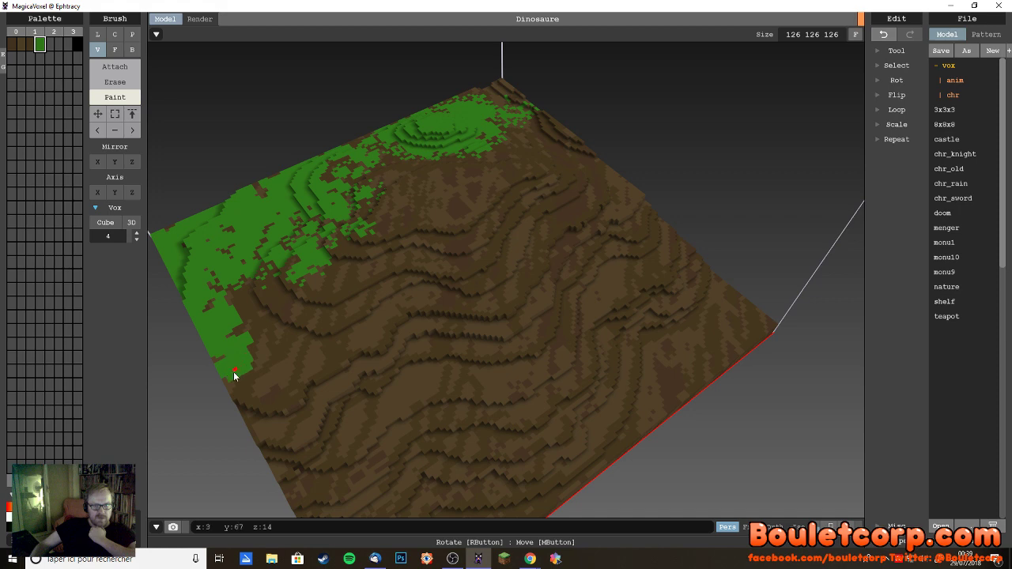
# - Set the Voxel brush size to 1 and fray the new green strip's border with single voxels scattered onto the brown terrace
pyautogui.click(137, 239)
pyautogui.click(137, 240)
pyautogui.click(137, 239)
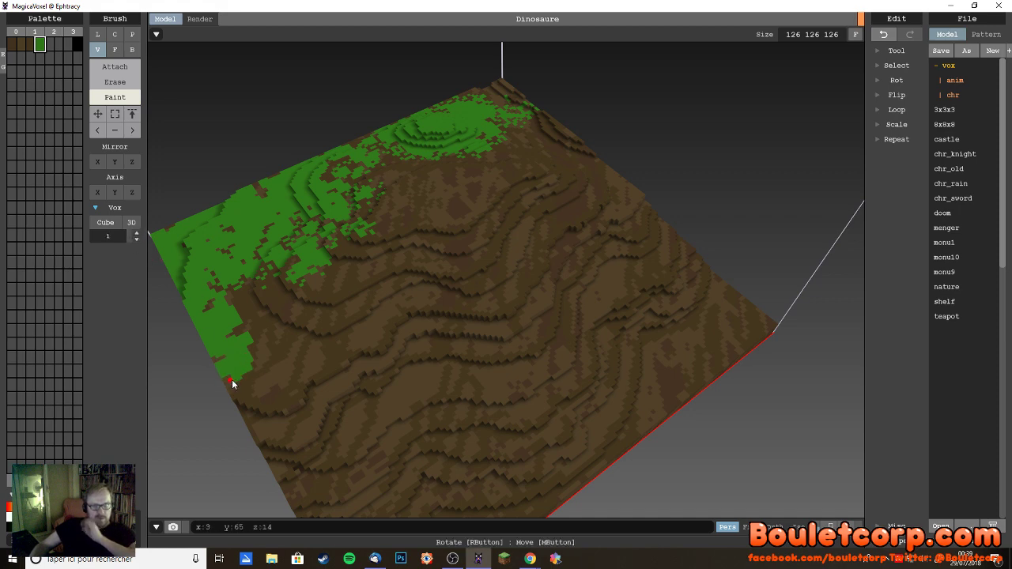
pyautogui.moveTo(257, 360)
pyautogui.mouseDown()
pyautogui.moveTo(239, 332)
pyautogui.moveTo(247, 328)
pyautogui.mouseUp()
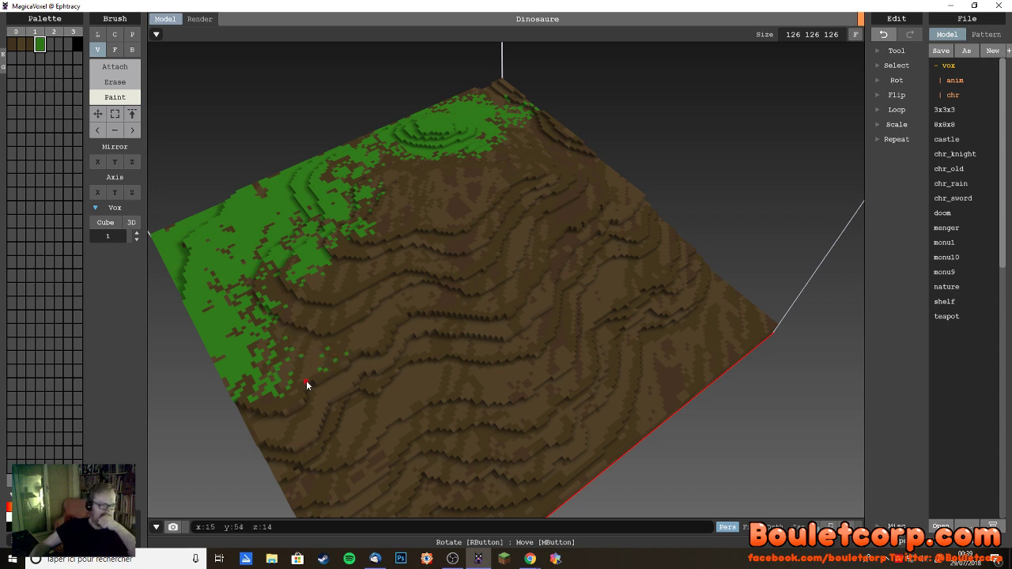
# - Scatter single green voxels over the brown terraces below the corner grass, clustering a few close to its frayed border
pyautogui.click(290, 447)
pyautogui.click(325, 450)
pyautogui.click(332, 417)
pyautogui.click(370, 437)
pyautogui.click(297, 428)
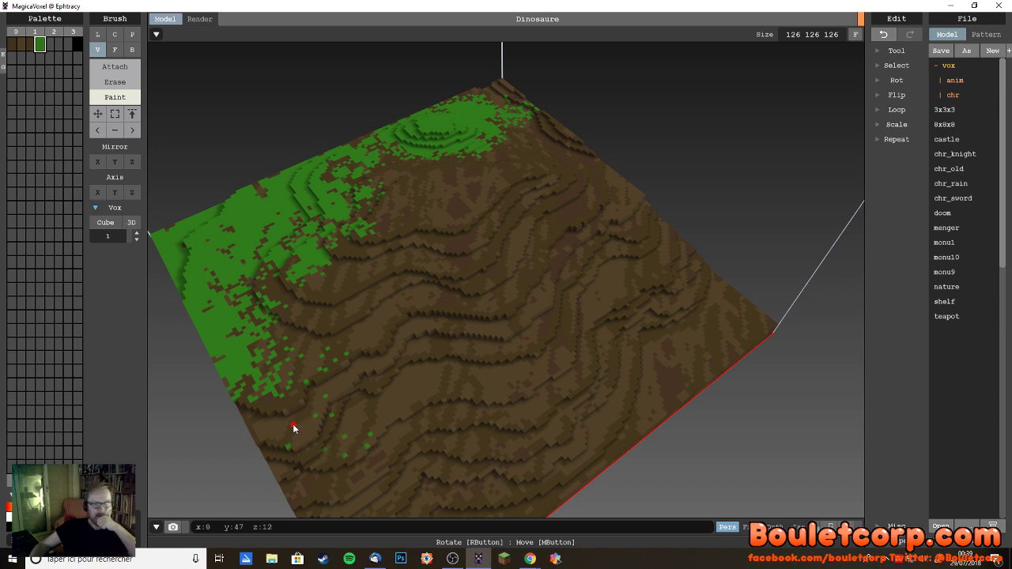
pyautogui.click(314, 417)
pyautogui.click(284, 424)
pyautogui.click(299, 428)
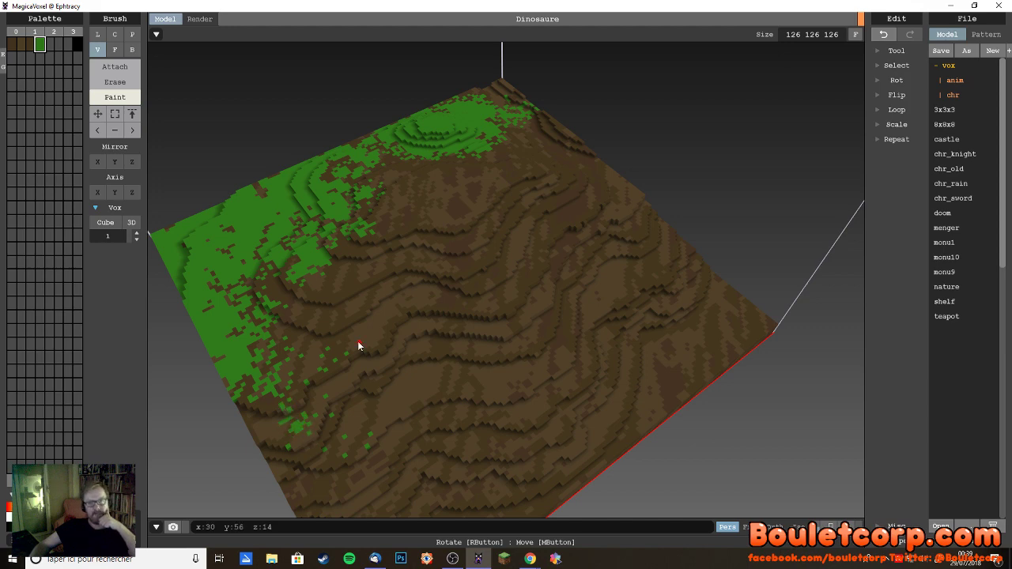
pyautogui.click(427, 401)
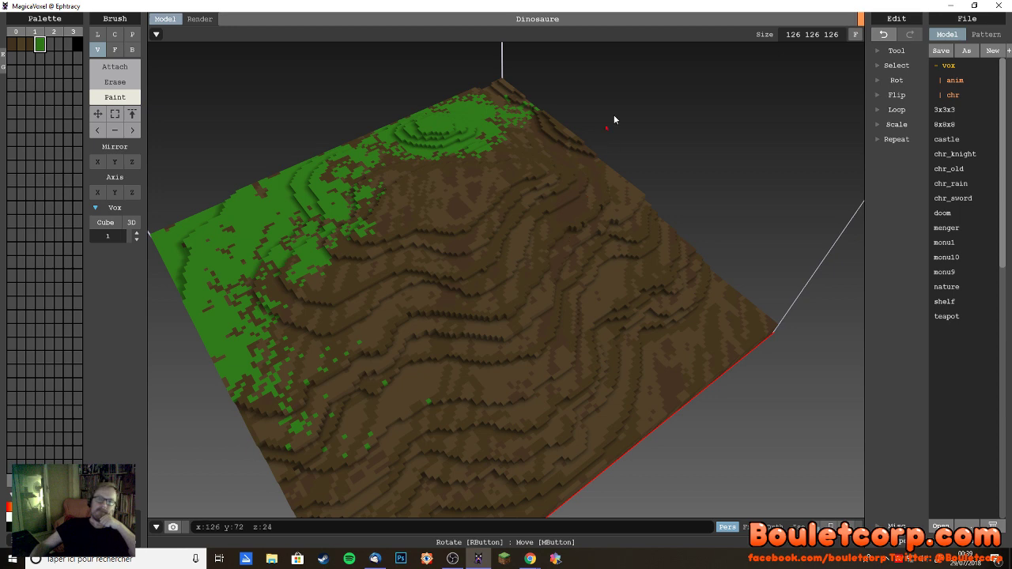
# - Speckle green voxels beyond the round mound to the far edge and over the adjoining upper terrace, and darken the green palette colour
pyautogui.click(533, 156)
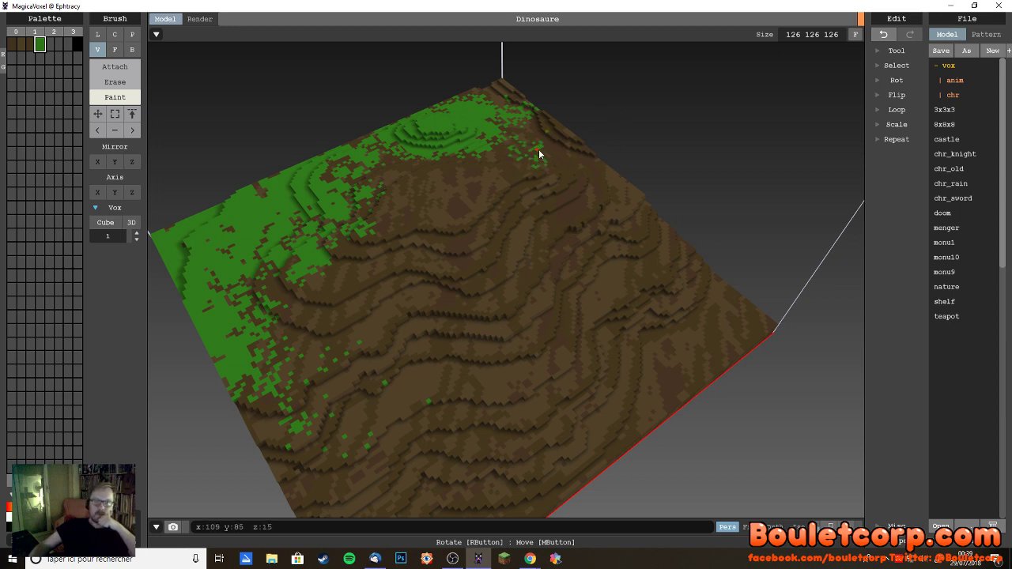
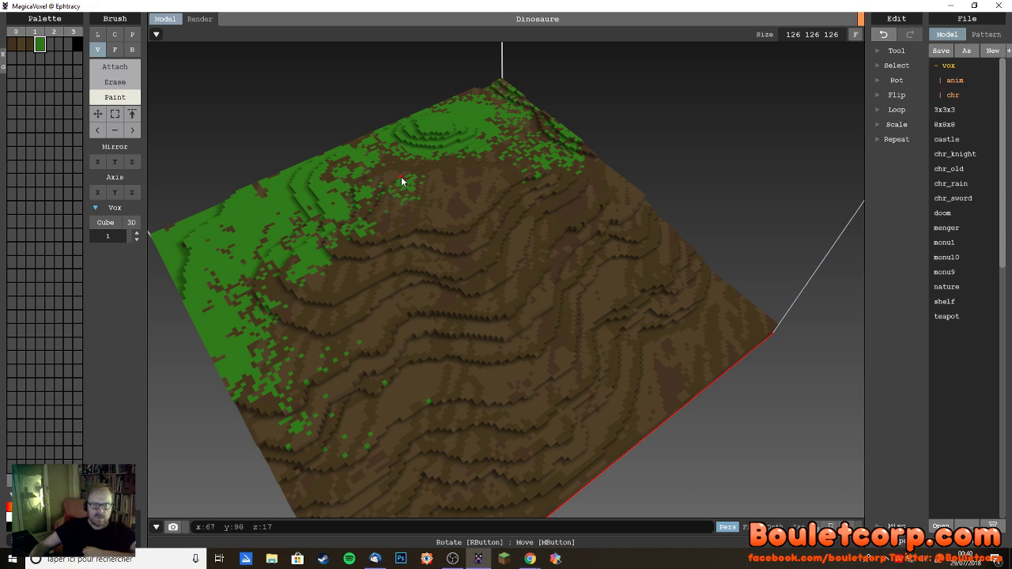
pyautogui.moveTo(409, 208); pyautogui.dragTo(376, 267, button='right')
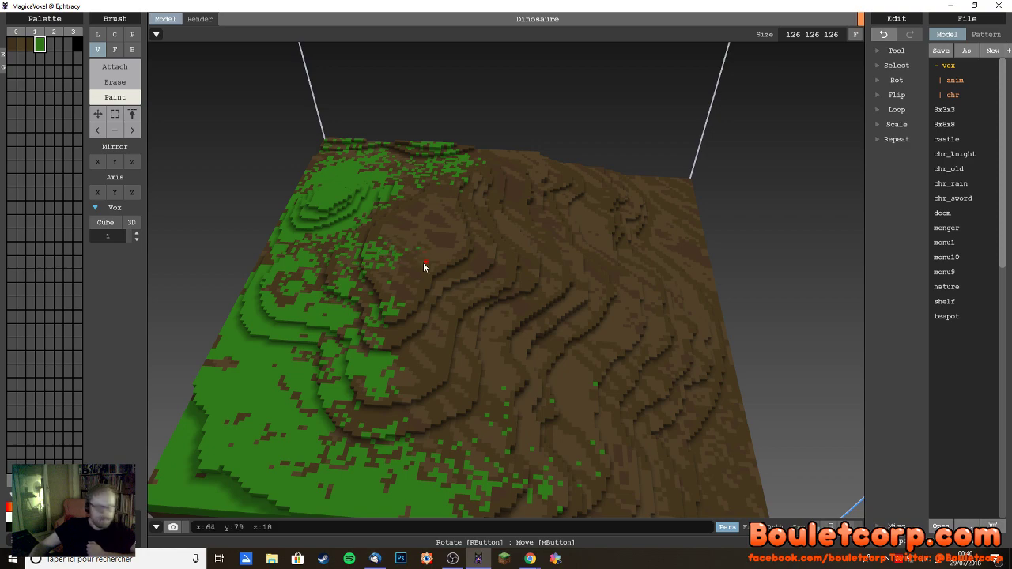
pyautogui.moveTo(411, 258); pyautogui.dragTo(447, 280, button='right')
pyautogui.moveTo(251, 280); pyautogui.dragTo(343, 319, button='right')
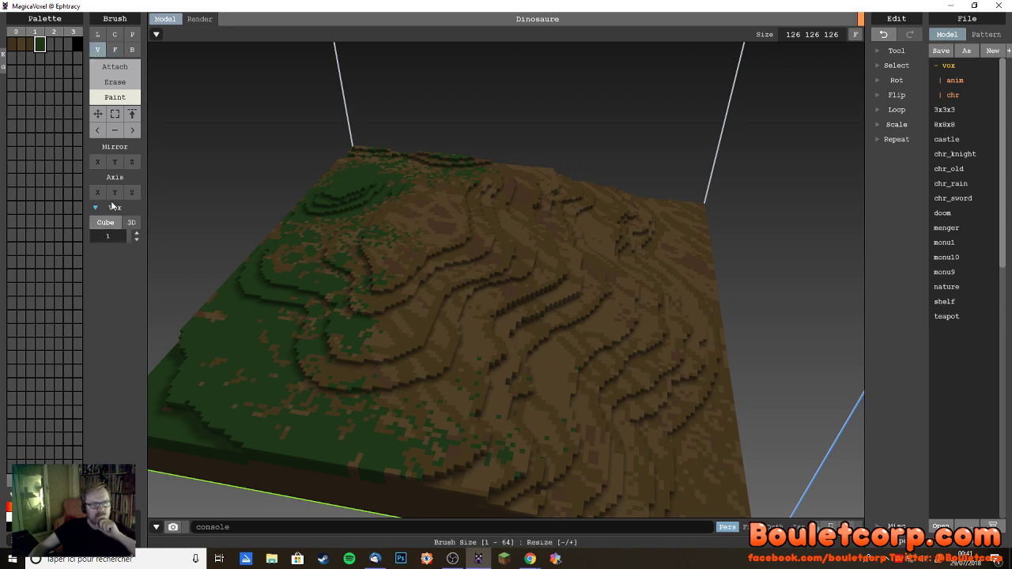
# - Switch to attaching voxels and place scattered single voxels in a brighter green on the terrace near the grassy corner
pyautogui.click(115, 66)
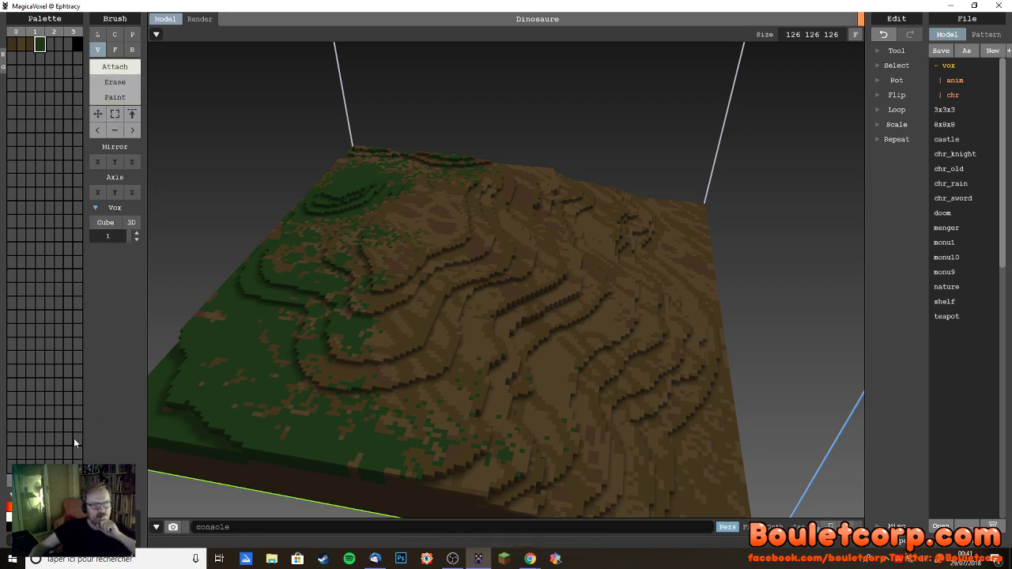
pyautogui.click(49, 45)
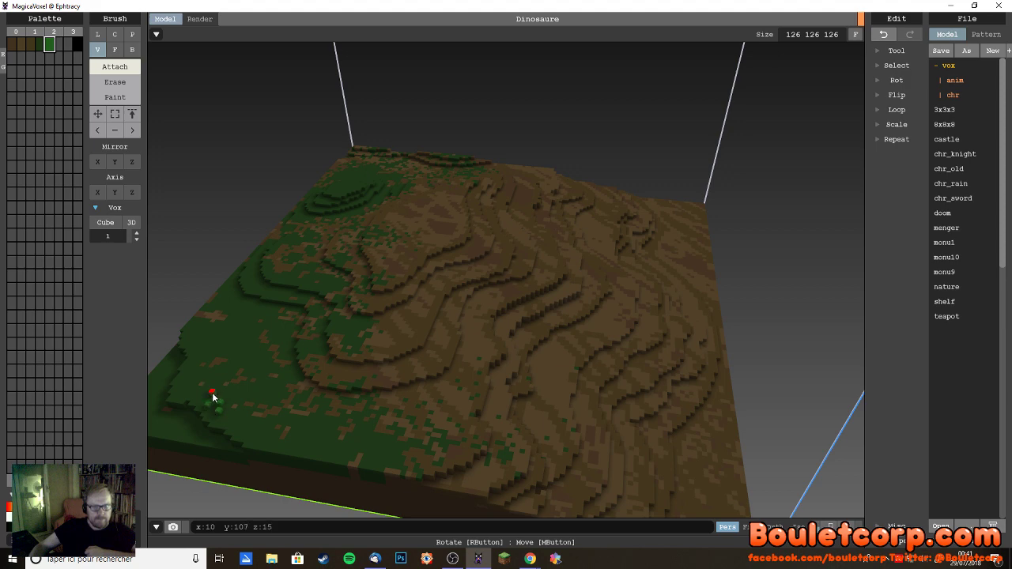
pyautogui.moveTo(203, 393)
pyautogui.mouseDown()
pyautogui.moveTo(220, 402)
pyautogui.moveTo(227, 393)
pyautogui.mouseUp()
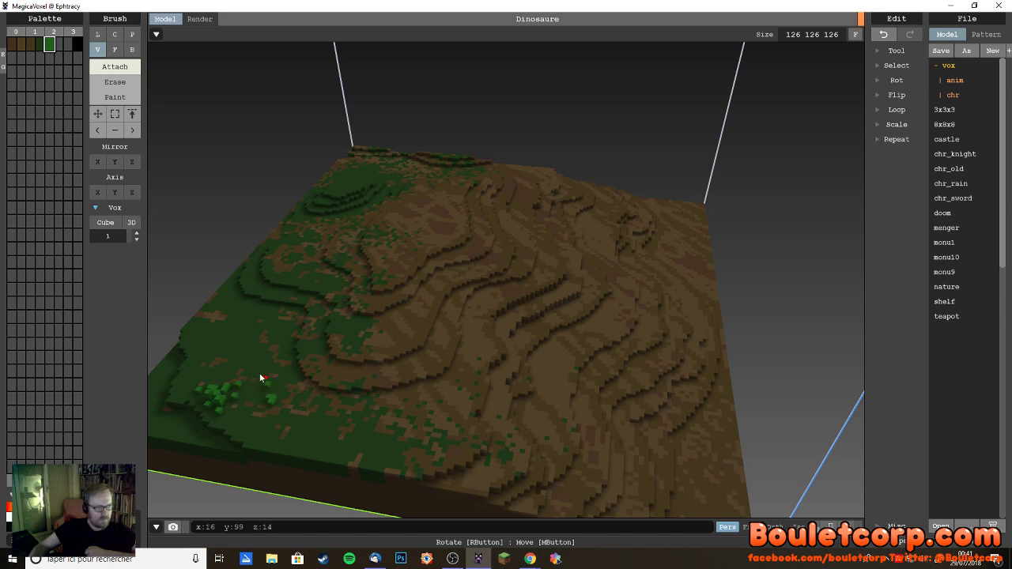
pyautogui.click(245, 366)
pyautogui.click(219, 375)
pyautogui.click(218, 353)
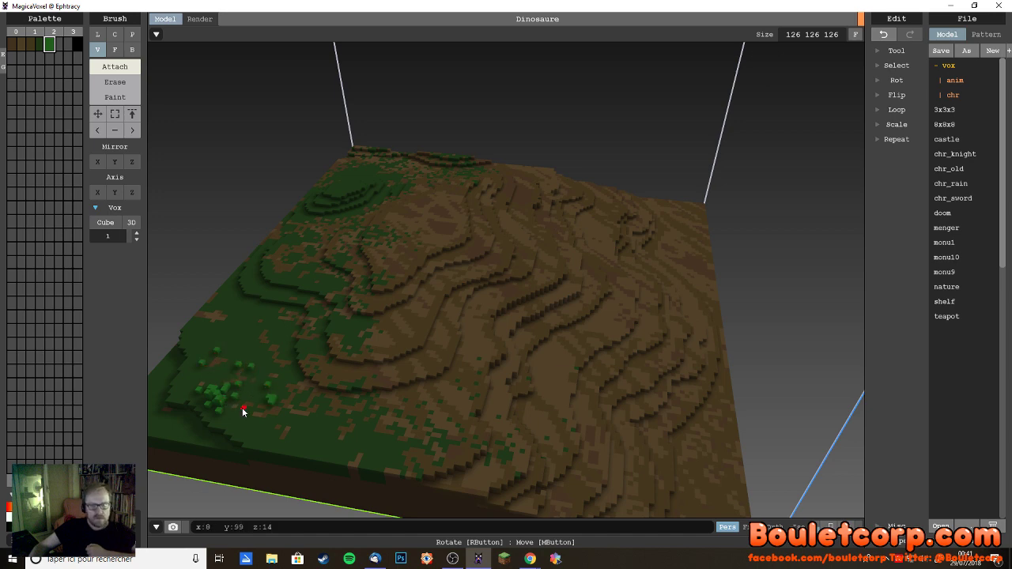
# - Attach a dense cluster of bright green voxels on the lower ledge at the grassy corner, up against the terrace step
pyautogui.moveTo(242, 407); pyautogui.dragTo(271, 396, button='right')
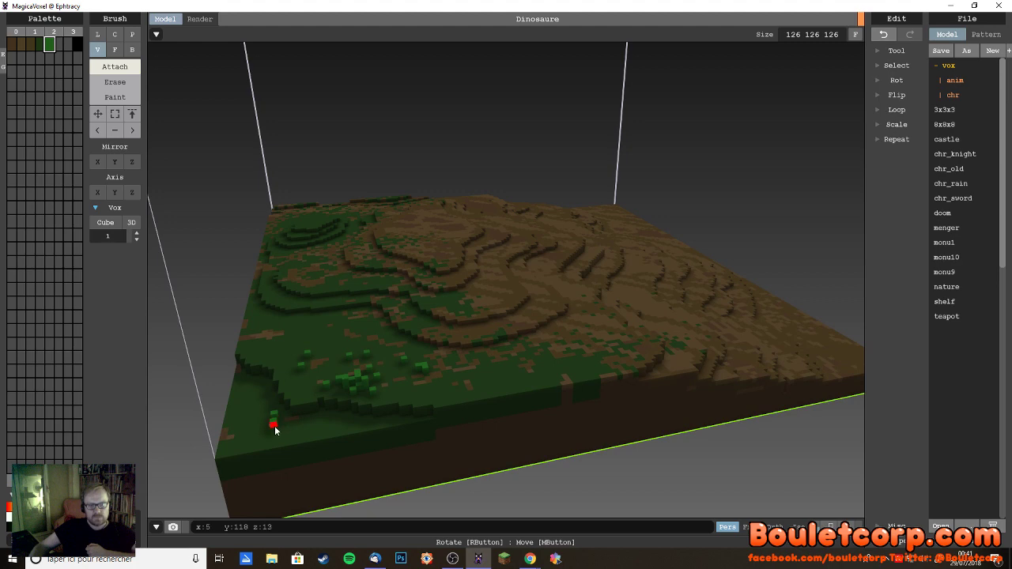
pyautogui.click(274, 428)
pyautogui.click(307, 413)
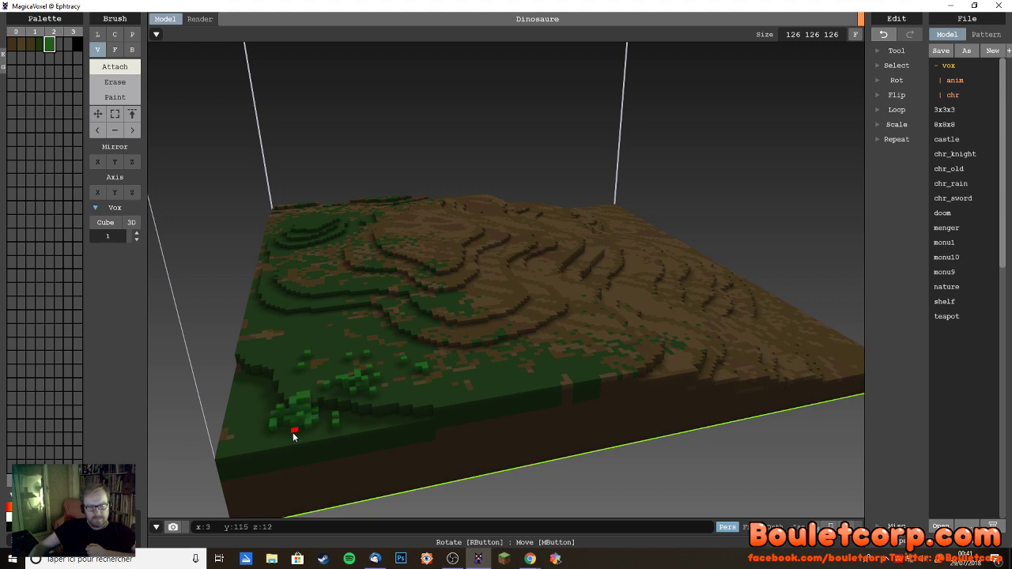
pyautogui.moveTo(269, 437)
pyautogui.mouseDown()
pyautogui.moveTo(323, 427)
pyautogui.moveTo(322, 443)
pyautogui.mouseUp()
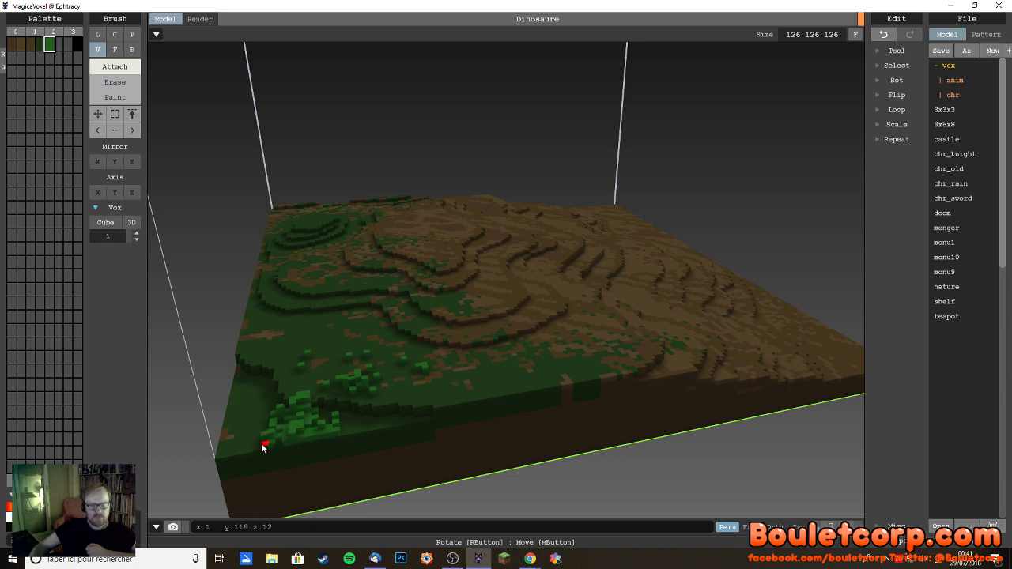
pyautogui.moveTo(248, 447)
pyautogui.mouseDown(button='right')
pyautogui.moveTo(333, 470)
pyautogui.moveTo(377, 448)
pyautogui.mouseUp(button='right')
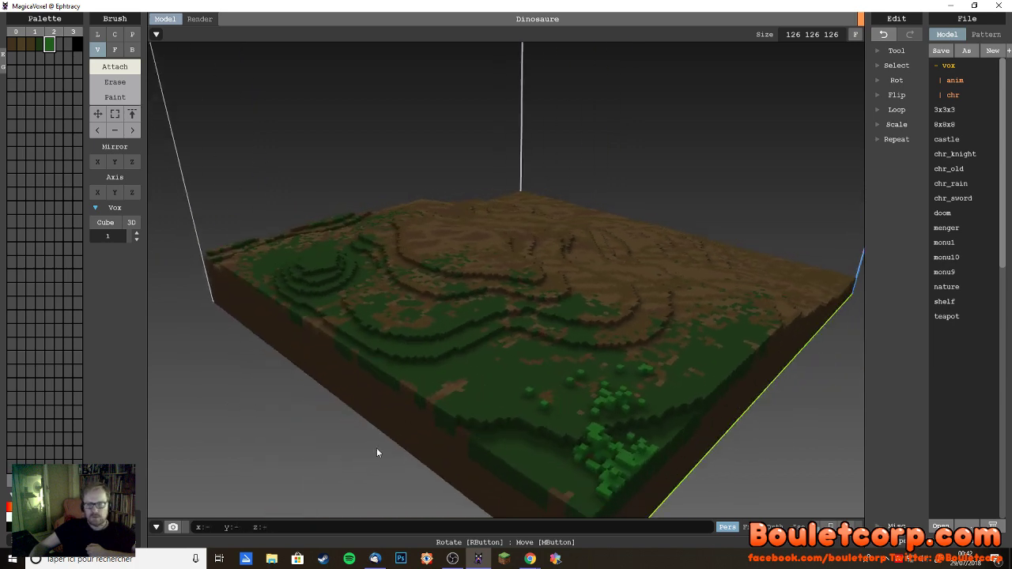
# - Attach dark green voxels among and around the bright ones on the corner terrace to thicken the bush
pyautogui.click(39, 44)
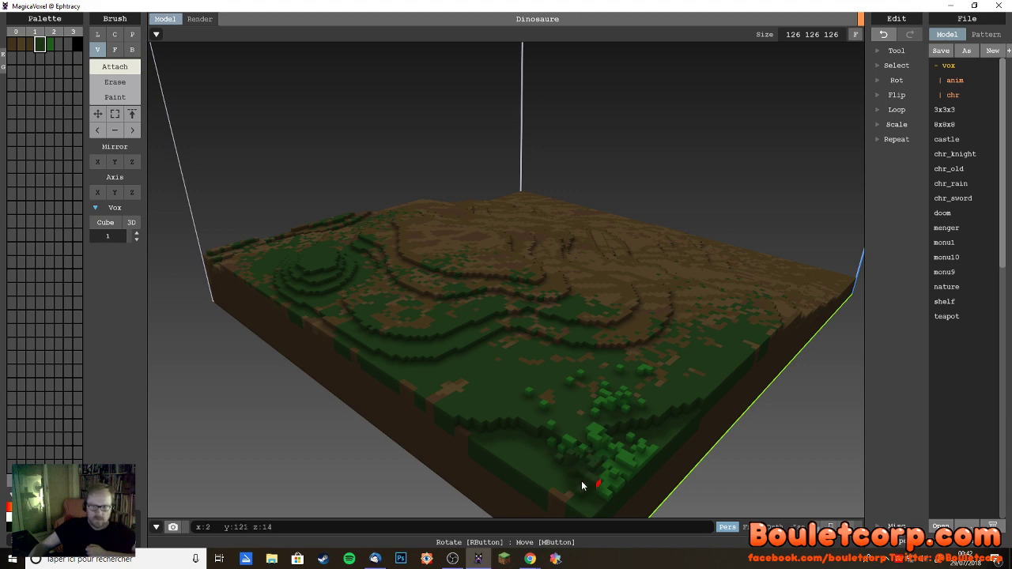
pyautogui.moveTo(581, 481); pyautogui.dragTo(395, 451, button='right')
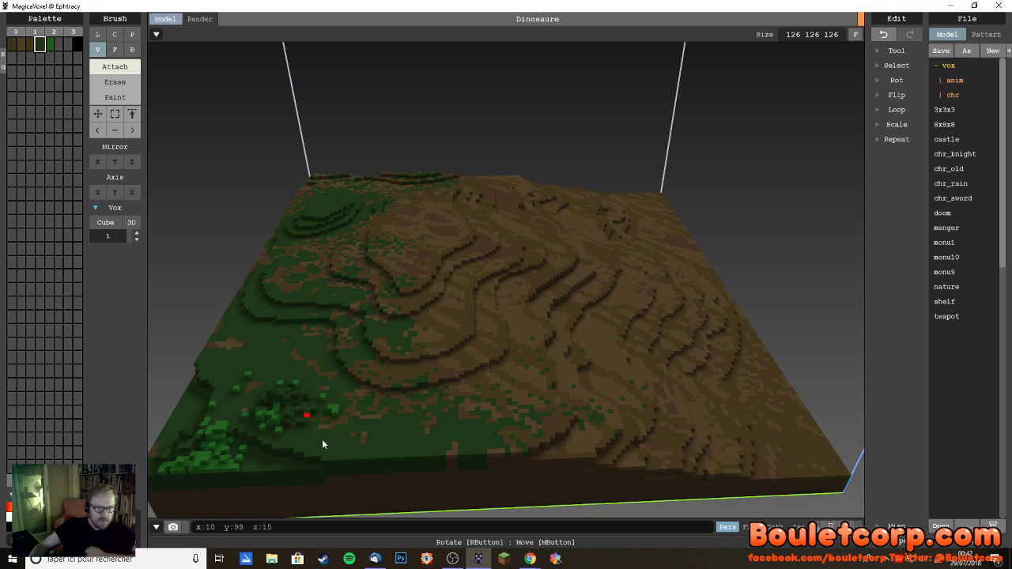
pyautogui.moveTo(322, 439); pyautogui.dragTo(294, 469, button='right')
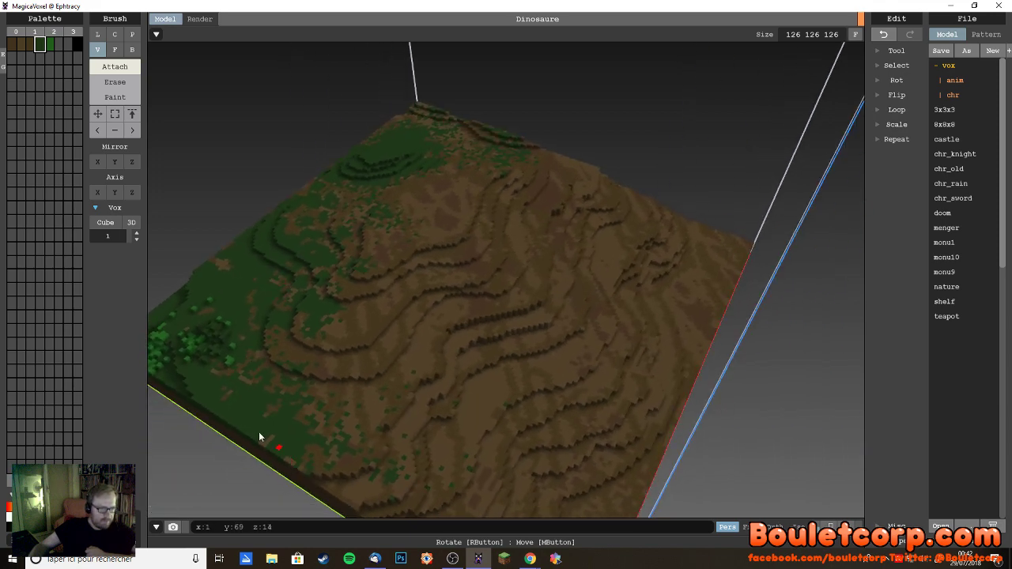
pyautogui.moveTo(259, 432); pyautogui.dragTo(288, 397, button='right')
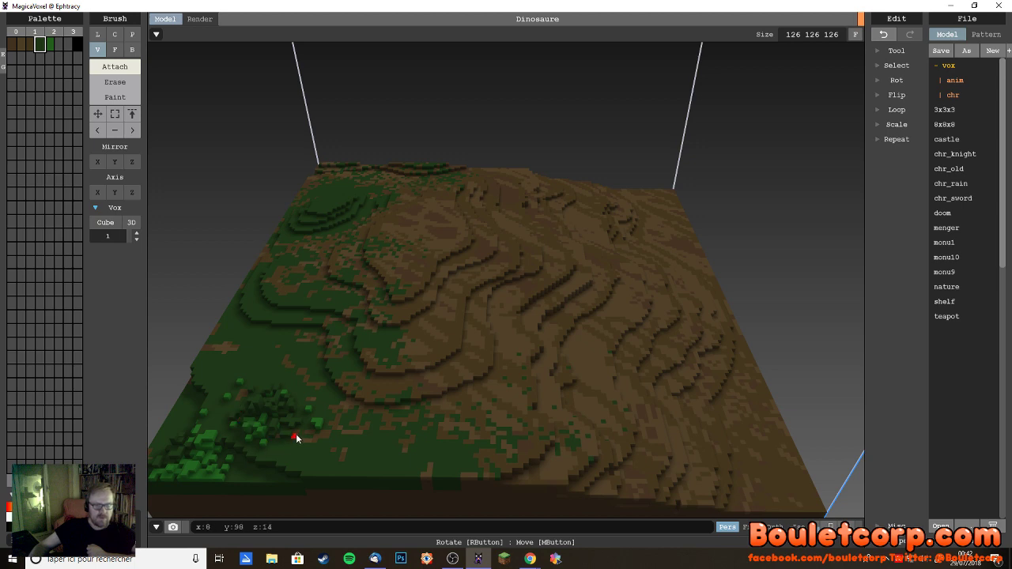
pyautogui.moveTo(296, 437); pyautogui.dragTo(340, 435, button='right')
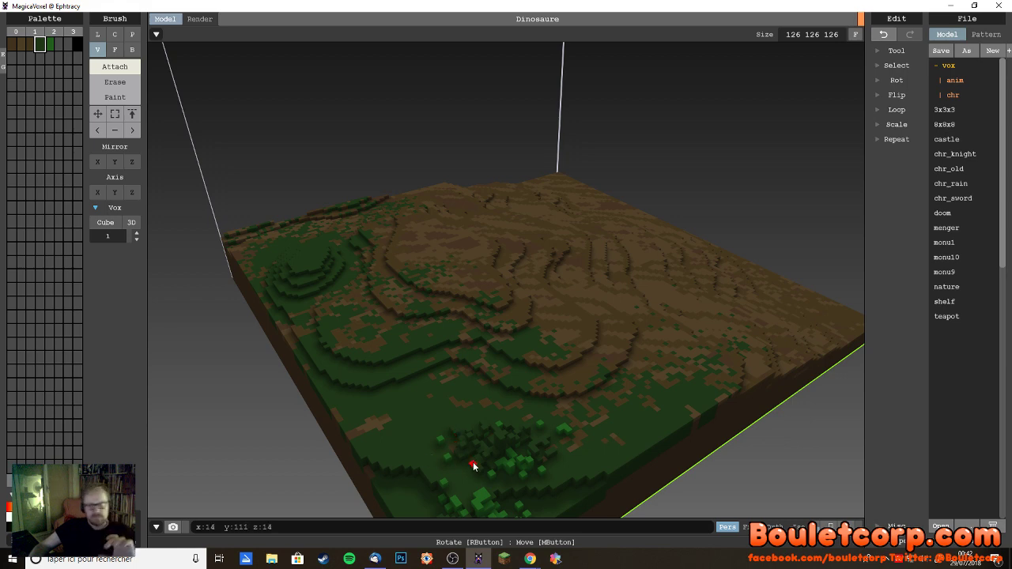
# - Attach more bright green voxels on top of the dark ones to fill out the corner bush
pyautogui.click(50, 43)
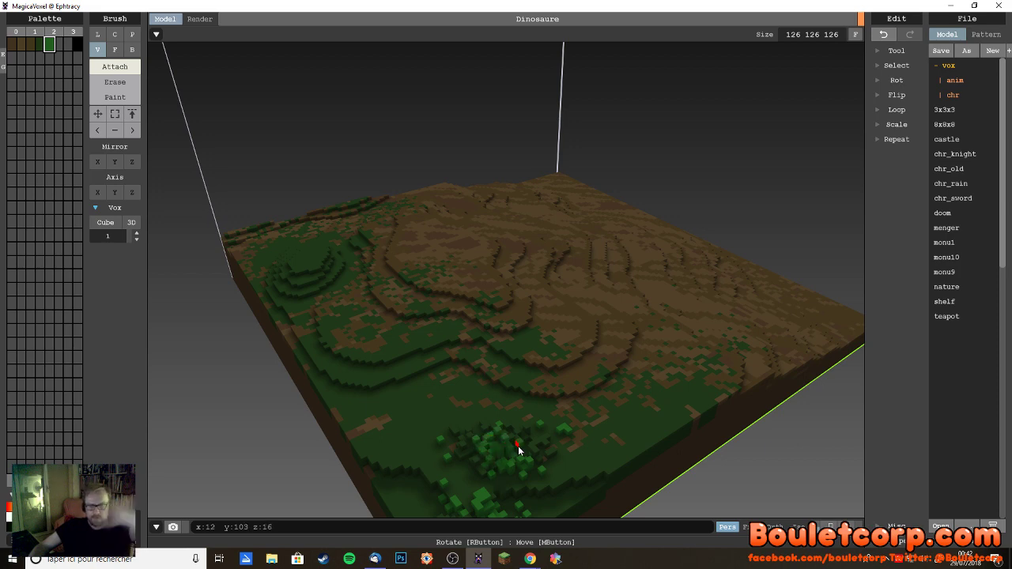
pyautogui.moveTo(522, 452); pyautogui.dragTo(492, 469, button='right')
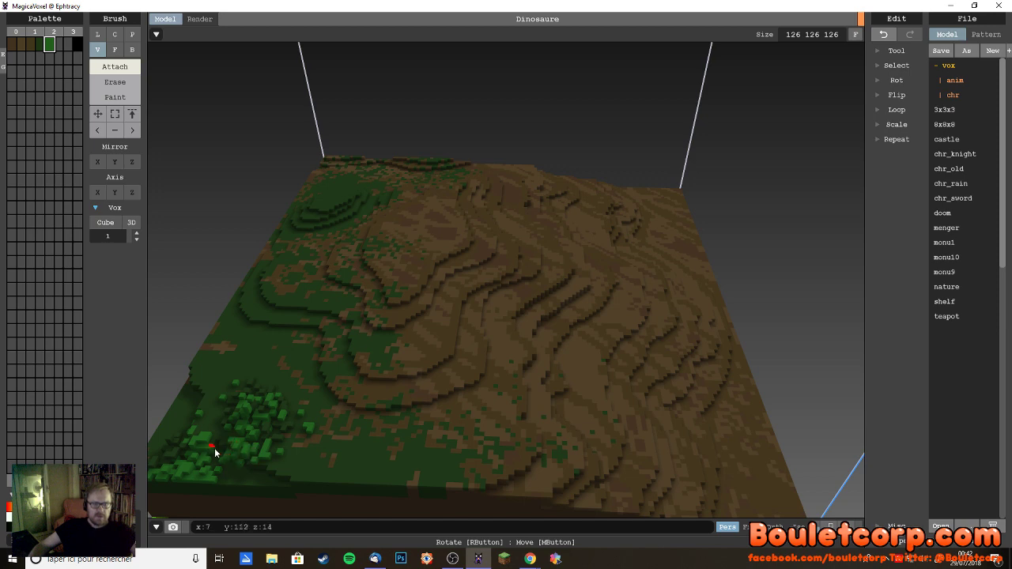
pyautogui.moveTo(258, 468); pyautogui.dragTo(273, 472, button='right')
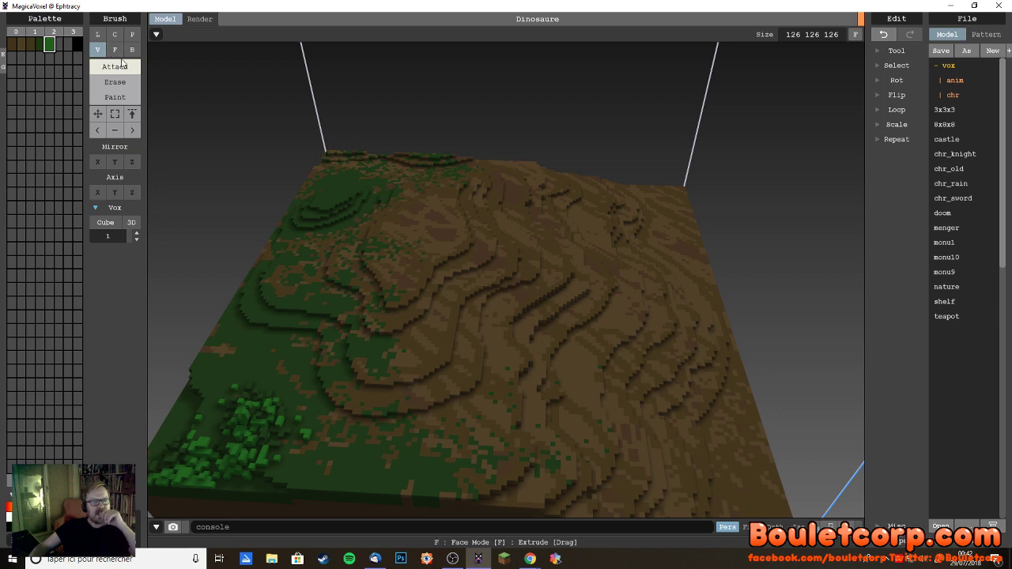
# - Switch to painting and colour the ground around the corner bush with bright green, including the lower ledge beside it
pyautogui.click(125, 98)
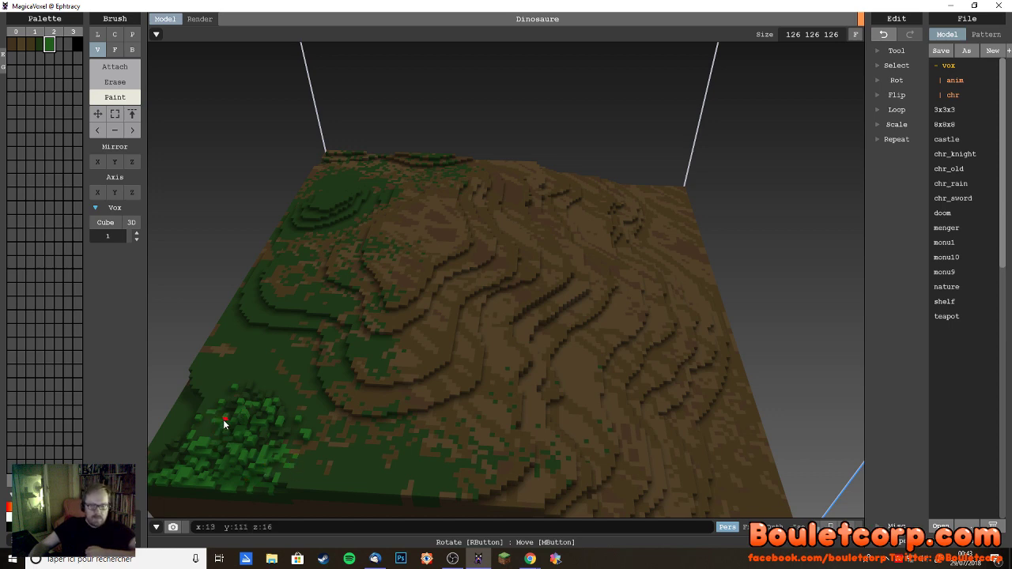
pyautogui.moveTo(227, 446); pyautogui.dragTo(329, 371, button='right')
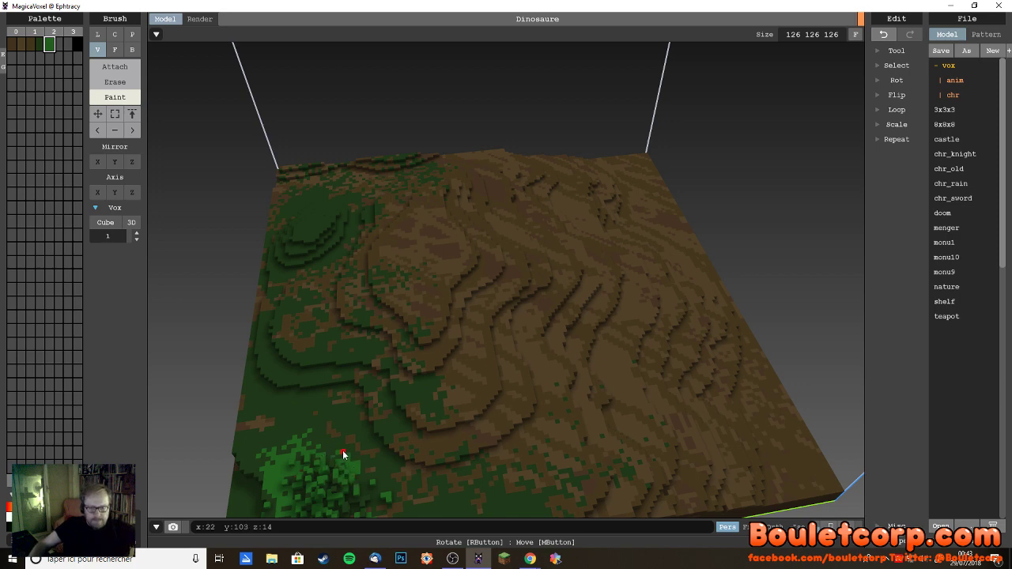
pyautogui.moveTo(392, 503); pyautogui.dragTo(266, 486, button='right')
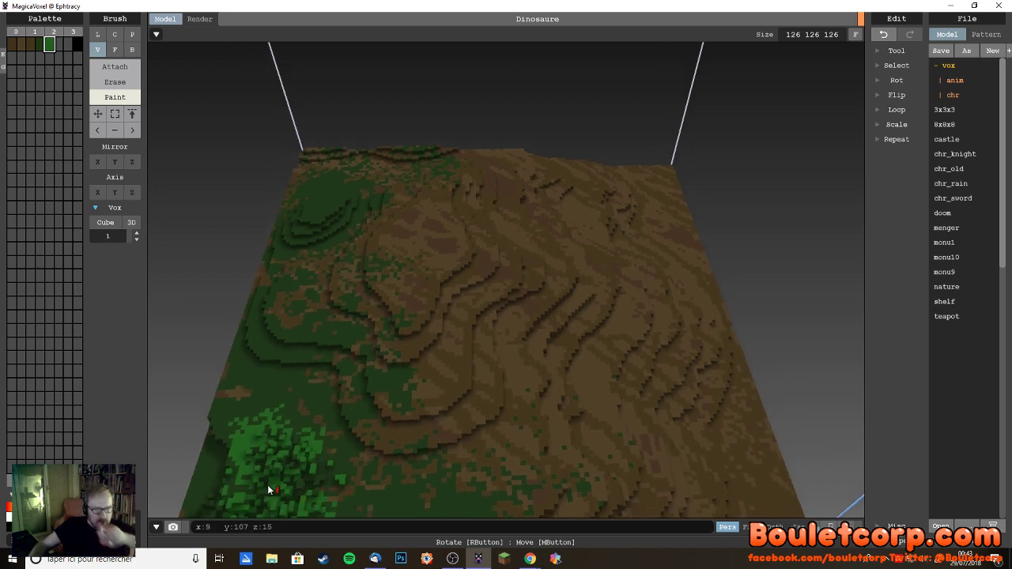
pyautogui.moveTo(212, 486)
pyautogui.mouseDown()
pyautogui.moveTo(223, 484)
pyautogui.moveTo(192, 511)
pyautogui.mouseUp()
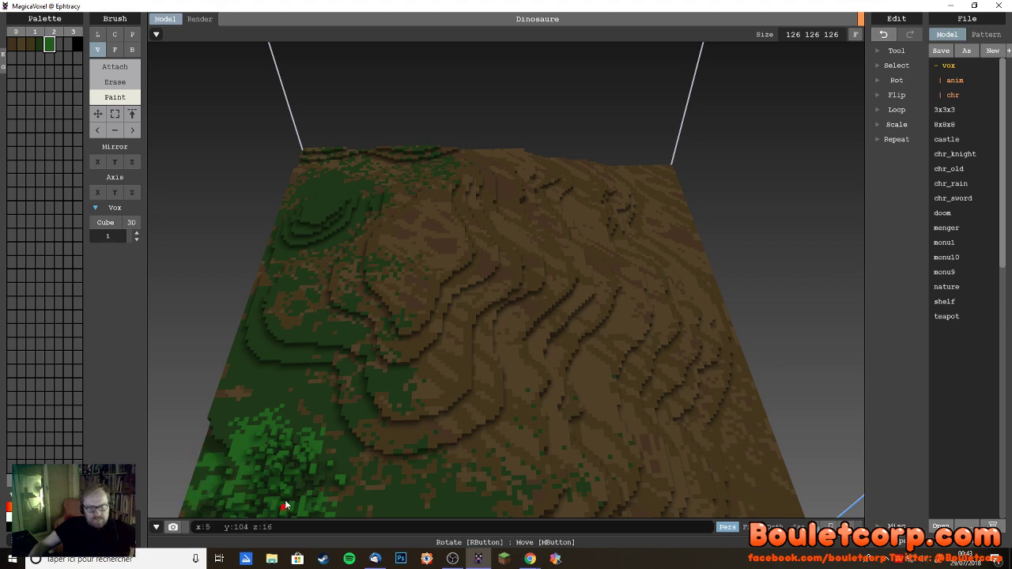
pyautogui.moveTo(282, 501); pyautogui.dragTo(275, 454, button='right')
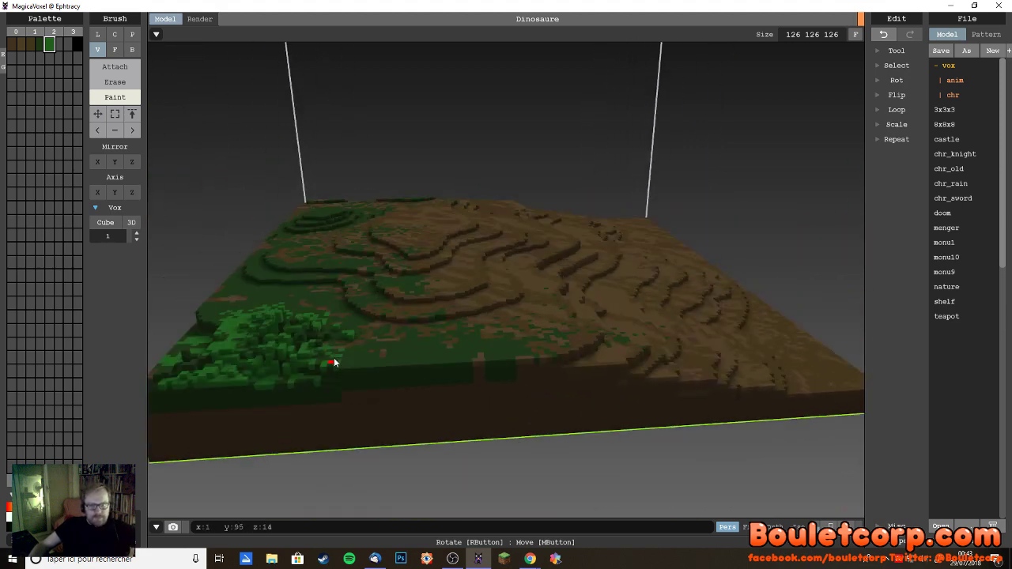
pyautogui.moveTo(373, 369); pyautogui.dragTo(345, 152, button='right')
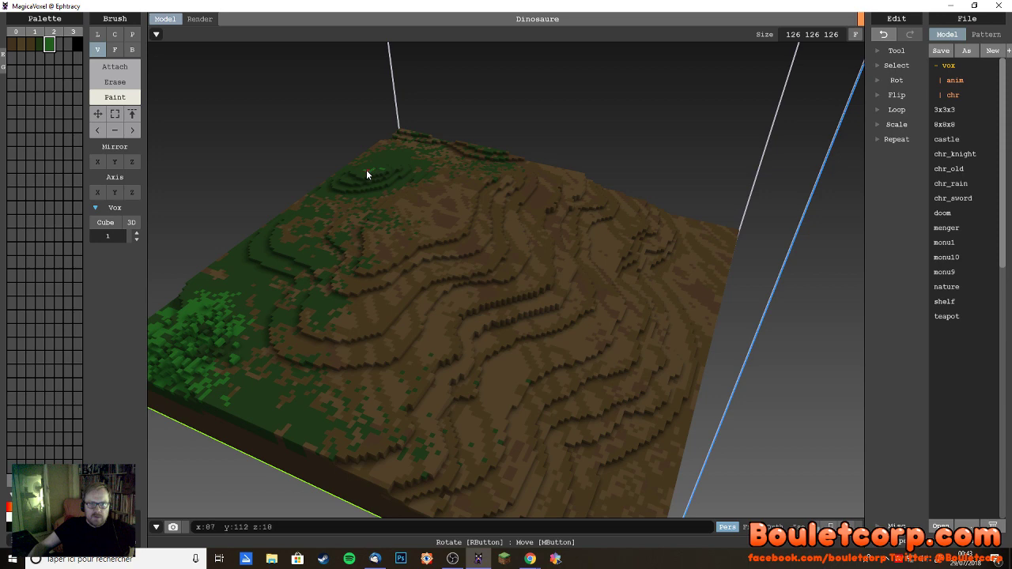
# - Speckle the top of the round mound with the brighter green, and darken that palette colour to blend with the grass
pyautogui.click(368, 169)
pyautogui.moveTo(351, 186); pyautogui.dragTo(384, 225, button='right')
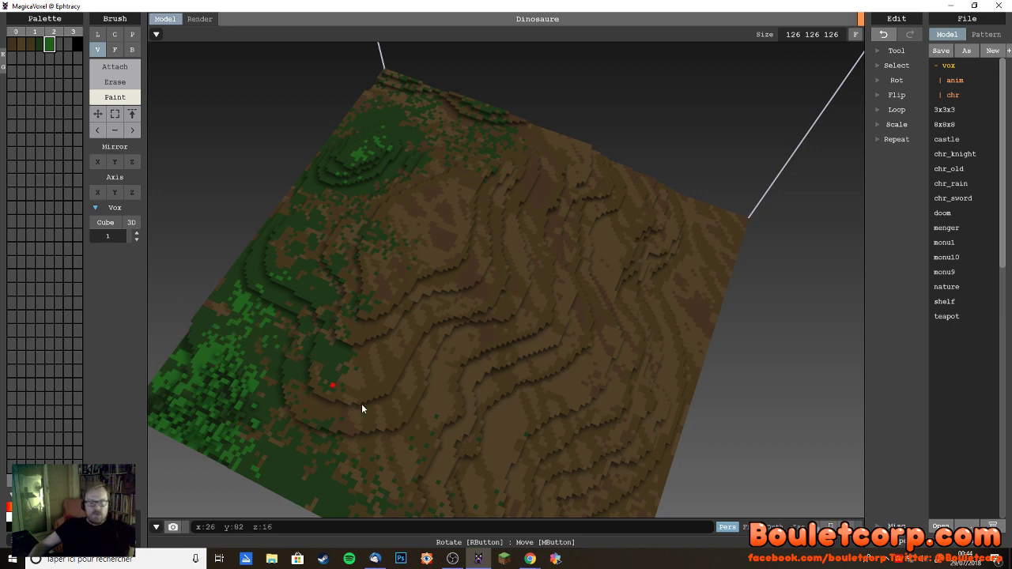
pyautogui.moveTo(361, 405)
pyautogui.mouseDown(button='right')
pyautogui.moveTo(360, 423)
pyautogui.moveTo(342, 405)
pyautogui.mouseUp(button='right')
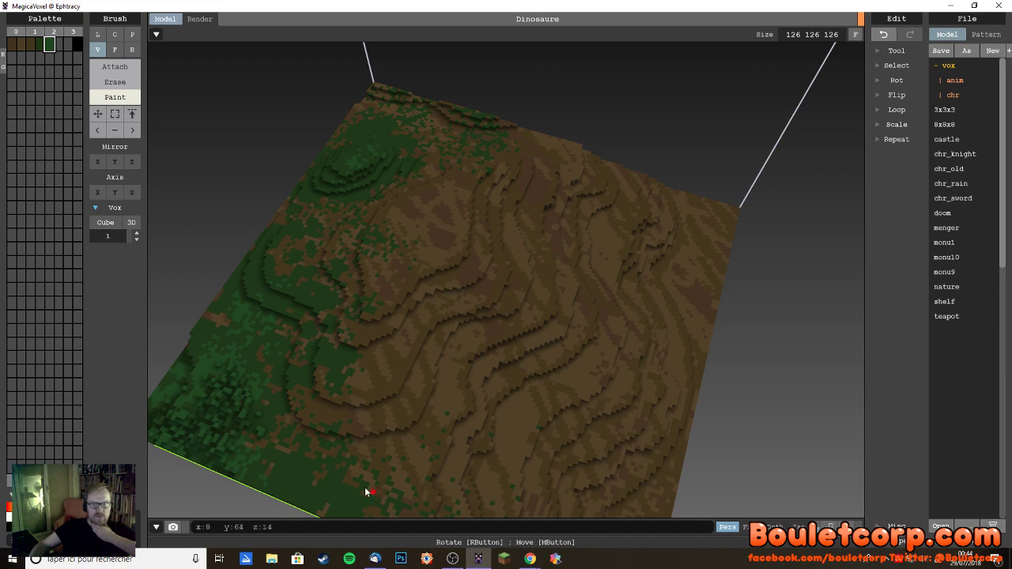
pyautogui.moveTo(365, 487); pyautogui.dragTo(285, 474, button='right')
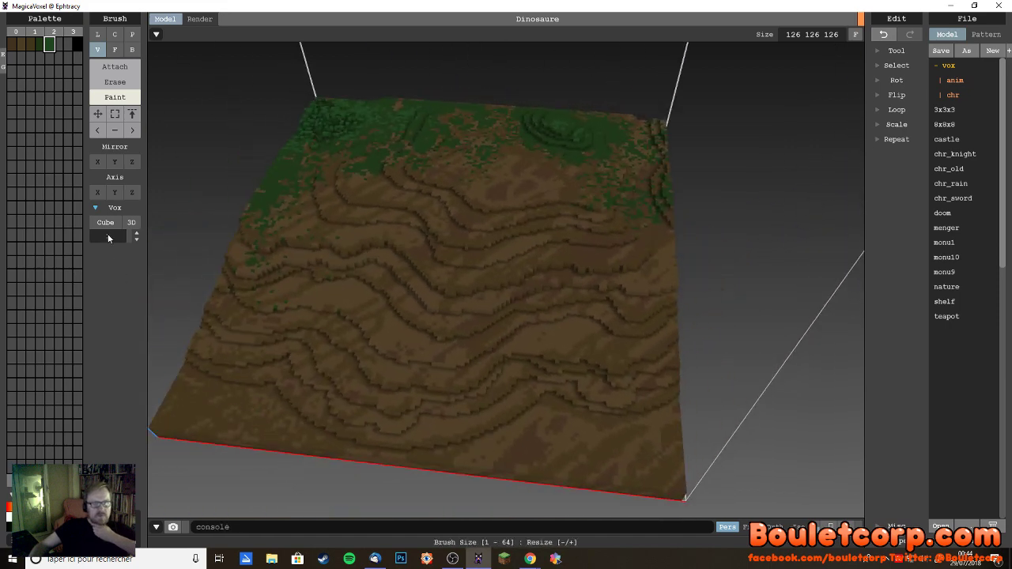
# - Paint a broad light pinkish-brown band along the bare lower edge of the terrain with Voxel brush size 4
pyautogui.click(58, 45)
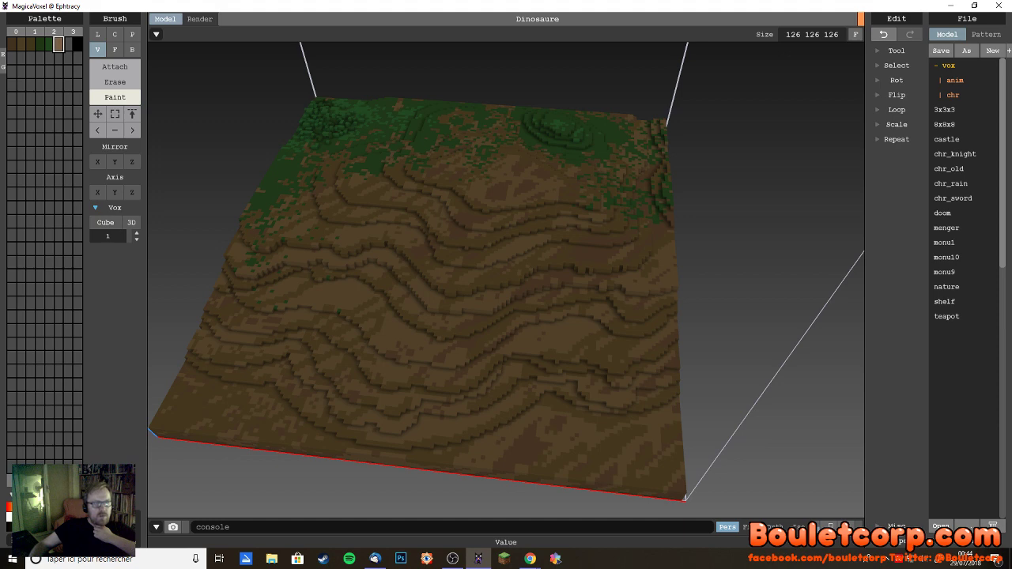
pyautogui.click(135, 233)
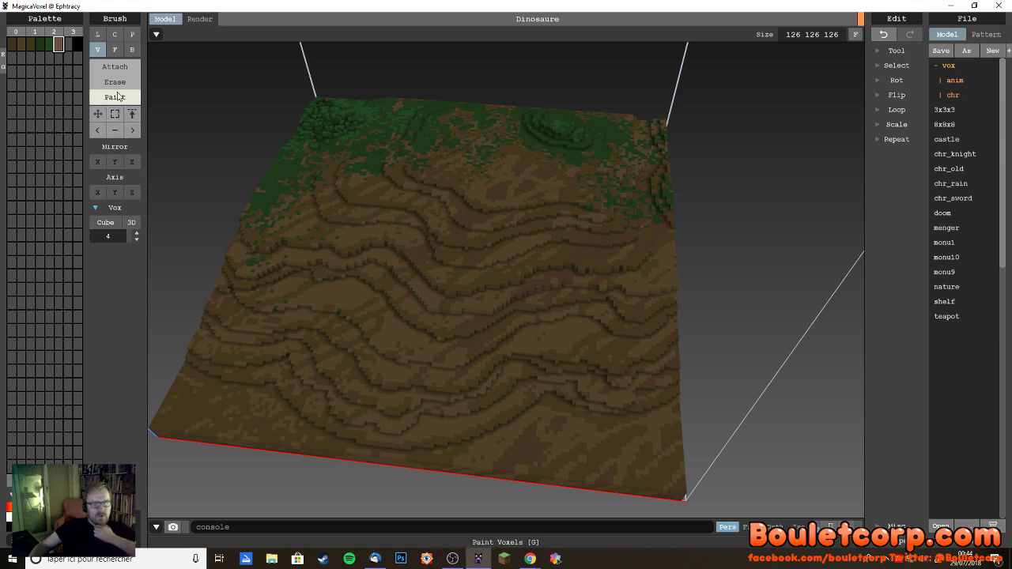
pyautogui.moveTo(197, 367)
pyautogui.mouseDown()
pyautogui.moveTo(271, 404)
pyautogui.moveTo(196, 384)
pyautogui.moveTo(253, 389)
pyautogui.moveTo(176, 432)
pyautogui.moveTo(247, 443)
pyautogui.moveTo(348, 432)
pyautogui.moveTo(210, 398)
pyautogui.moveTo(256, 390)
pyautogui.moveTo(420, 422)
pyautogui.moveTo(359, 466)
pyautogui.moveTo(603, 412)
pyautogui.moveTo(520, 447)
pyautogui.moveTo(666, 392)
pyautogui.moveTo(688, 440)
pyautogui.moveTo(621, 494)
pyautogui.moveTo(706, 513)
pyautogui.mouseUp()
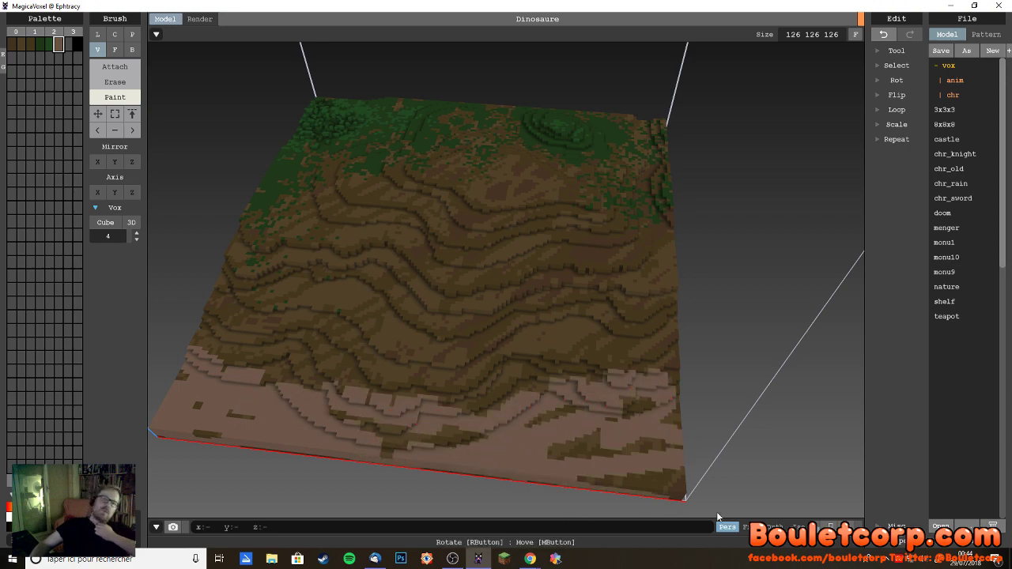
# - Extend the pinkish-brown band from the lower edge up onto the first terraces, still painting with Voxel brush size 4
pyautogui.moveTo(717, 512)
pyautogui.mouseDown(button='right')
pyautogui.moveTo(715, 417)
pyautogui.moveTo(620, 402)
pyautogui.moveTo(704, 398)
pyautogui.moveTo(746, 409)
pyautogui.mouseUp(button='right')
pyautogui.moveTo(712, 368)
pyautogui.mouseDown()
pyautogui.moveTo(670, 339)
pyautogui.moveTo(553, 358)
pyautogui.mouseUp()
pyautogui.moveTo(490, 387)
pyautogui.mouseDown()
pyautogui.moveTo(569, 490)
pyautogui.moveTo(406, 494)
pyautogui.moveTo(435, 397)
pyautogui.moveTo(543, 335)
pyautogui.moveTo(341, 380)
pyautogui.moveTo(334, 349)
pyautogui.mouseUp()
# - Fray the band's upper boundary with scattered pinkish-brown patches over the lower terraces, using brush sizes 2, 3 and 1
pyautogui.click(136, 239)
pyautogui.click(137, 239)
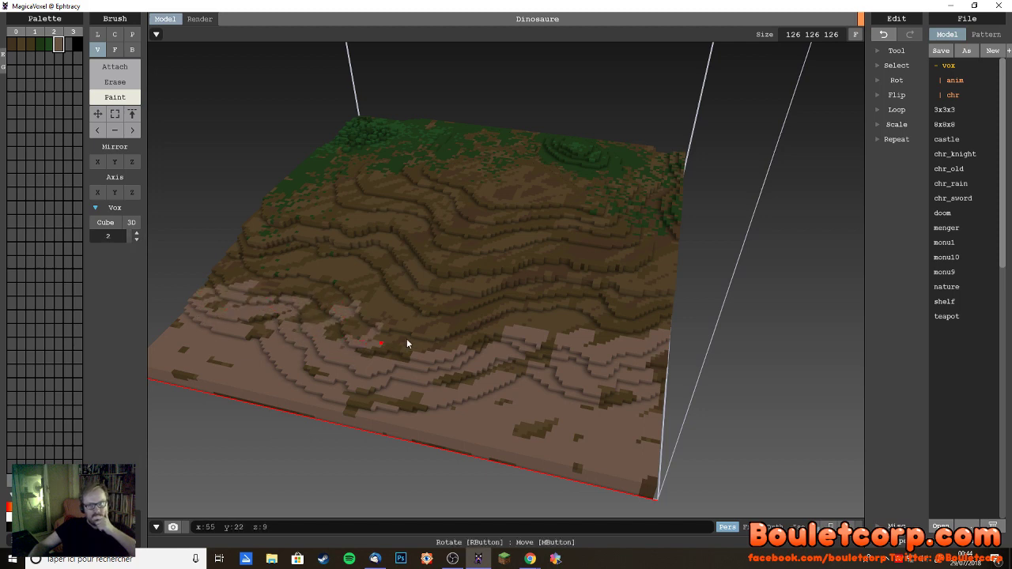
pyautogui.moveTo(264, 350)
pyautogui.mouseDown()
pyautogui.moveTo(452, 416)
pyautogui.moveTo(537, 416)
pyautogui.moveTo(511, 358)
pyautogui.mouseUp()
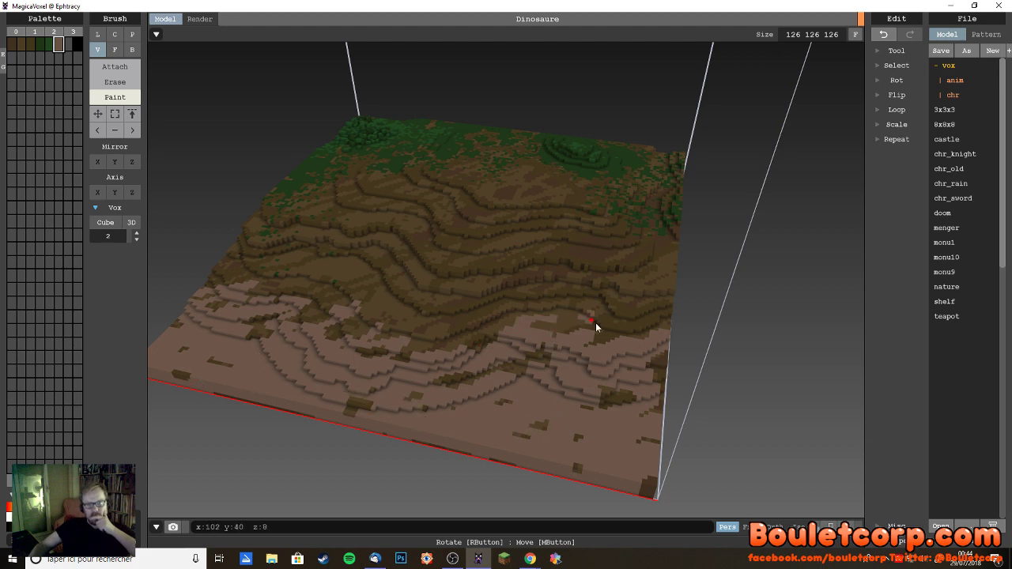
pyautogui.moveTo(502, 314); pyautogui.dragTo(422, 330)
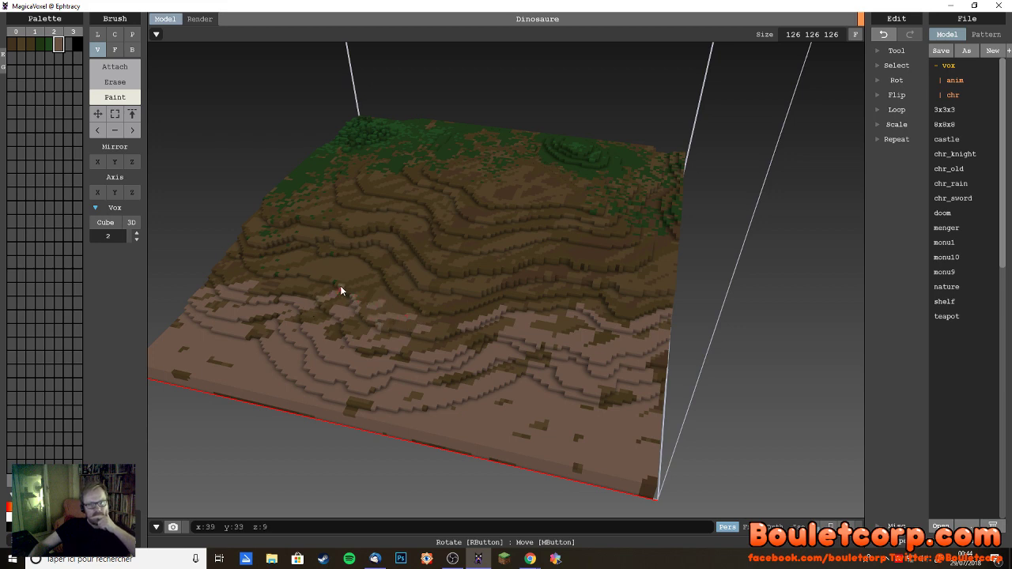
pyautogui.click(136, 233)
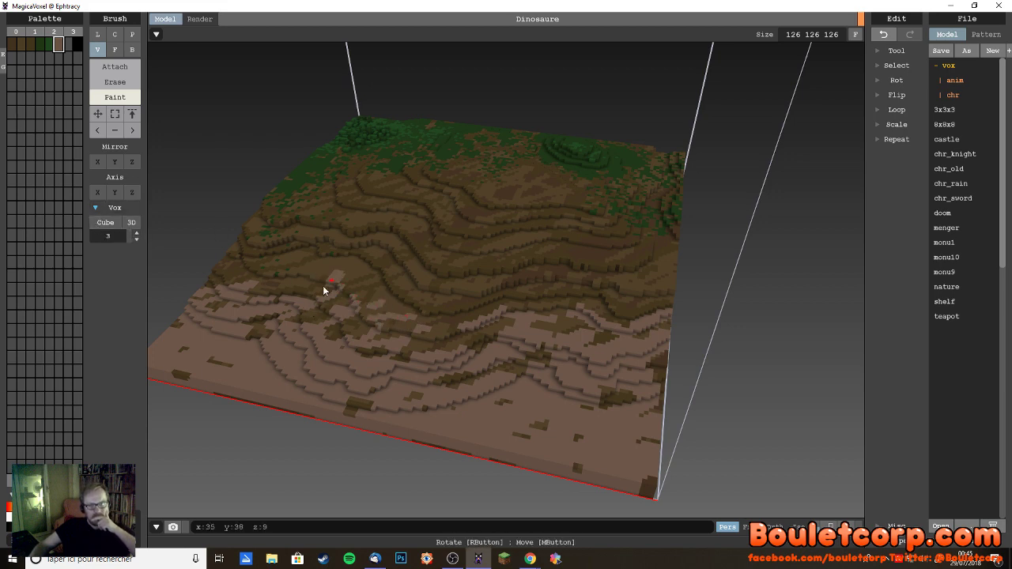
pyautogui.click(136, 238)
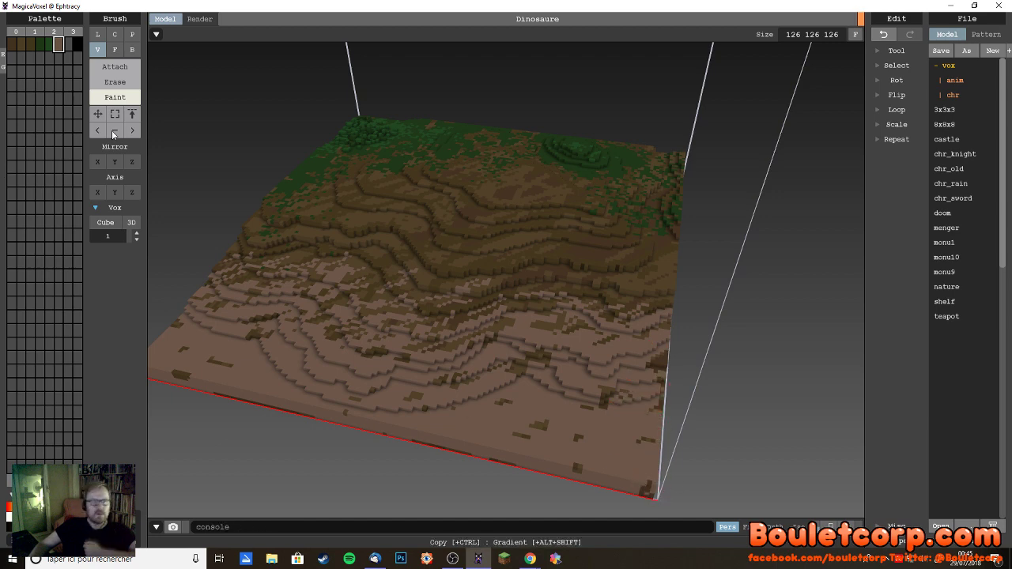
# - Add a lighter tan to the next palette slot and paint it along the flat lower edge with brush sizes 1 and 3
pyautogui.click(68, 44)
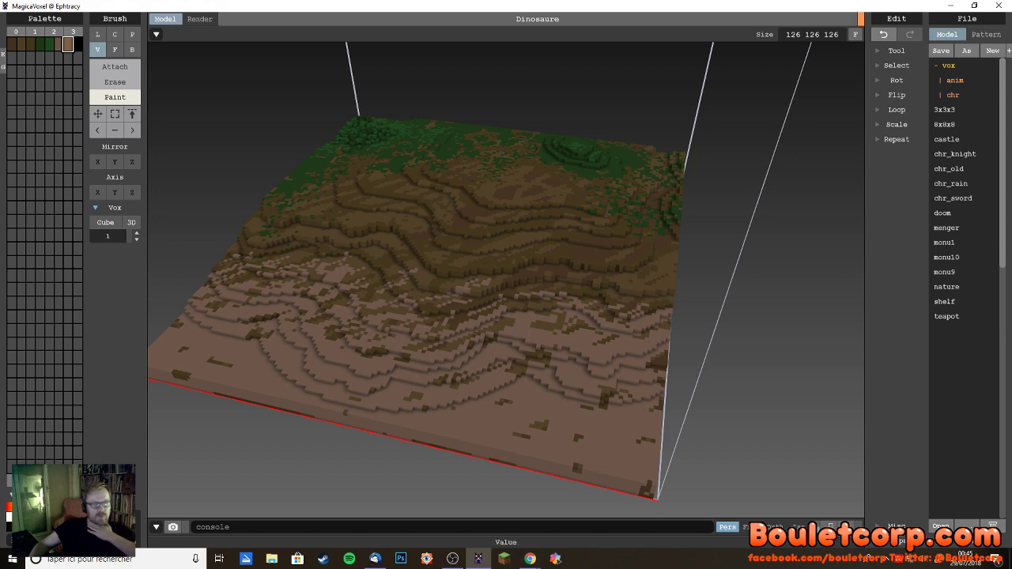
pyautogui.moveTo(175, 355)
pyautogui.mouseDown()
pyautogui.moveTo(163, 346)
pyautogui.moveTo(313, 342)
pyautogui.moveTo(197, 371)
pyautogui.mouseUp()
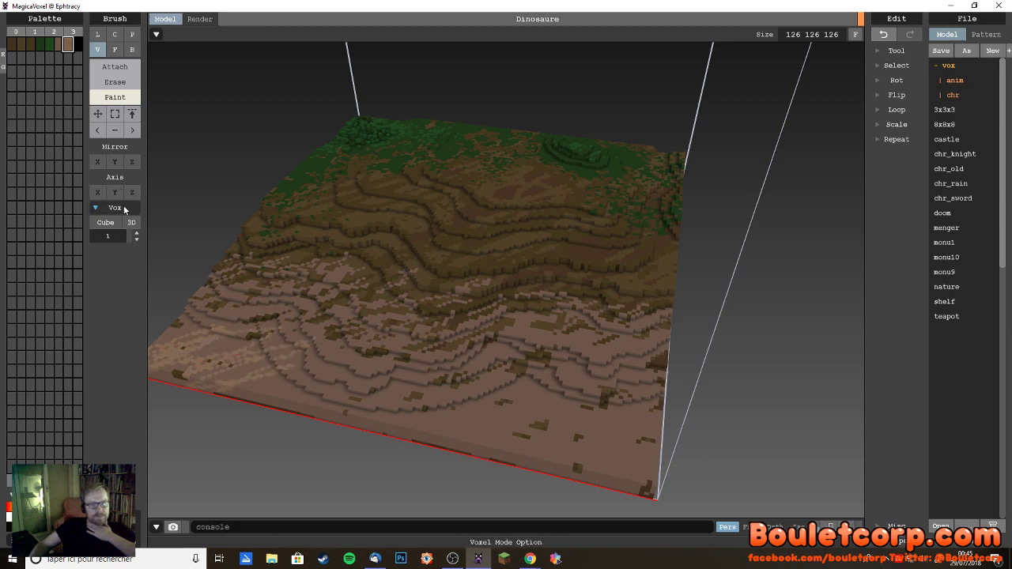
pyautogui.click(136, 233)
pyautogui.click(136, 233)
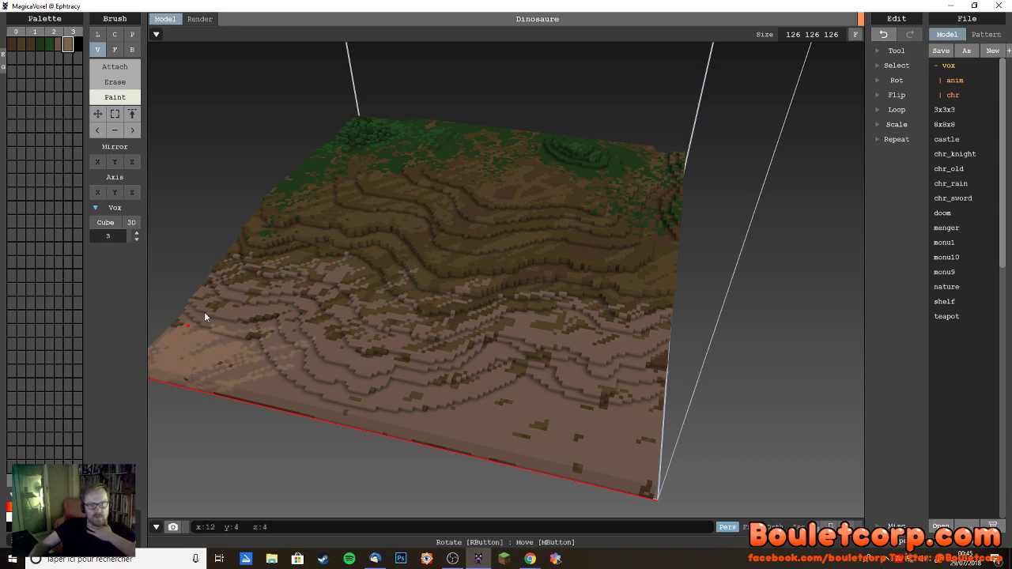
pyautogui.moveTo(231, 348)
pyautogui.mouseDown()
pyautogui.moveTo(373, 394)
pyautogui.moveTo(292, 368)
pyautogui.moveTo(325, 356)
pyautogui.moveTo(364, 391)
pyautogui.moveTo(491, 415)
pyautogui.moveTo(442, 430)
pyautogui.moveTo(406, 420)
pyautogui.moveTo(487, 402)
pyautogui.mouseUp()
pyautogui.moveTo(520, 432)
pyautogui.mouseDown()
pyautogui.moveTo(646, 434)
pyautogui.moveTo(636, 483)
pyautogui.moveTo(521, 474)
pyautogui.mouseUp()
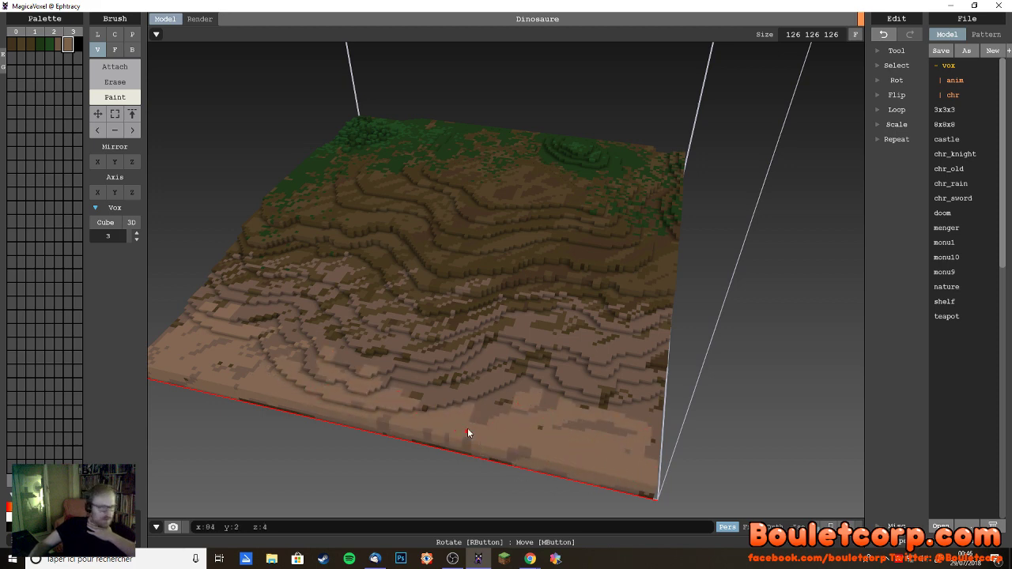
# - Scatter the lighter tan in patches up the lower terraces, reducing the brush from size 3 to 2 and 1
pyautogui.moveTo(468, 434)
pyautogui.mouseDown()
pyautogui.moveTo(530, 411)
pyautogui.moveTo(516, 402)
pyautogui.mouseUp()
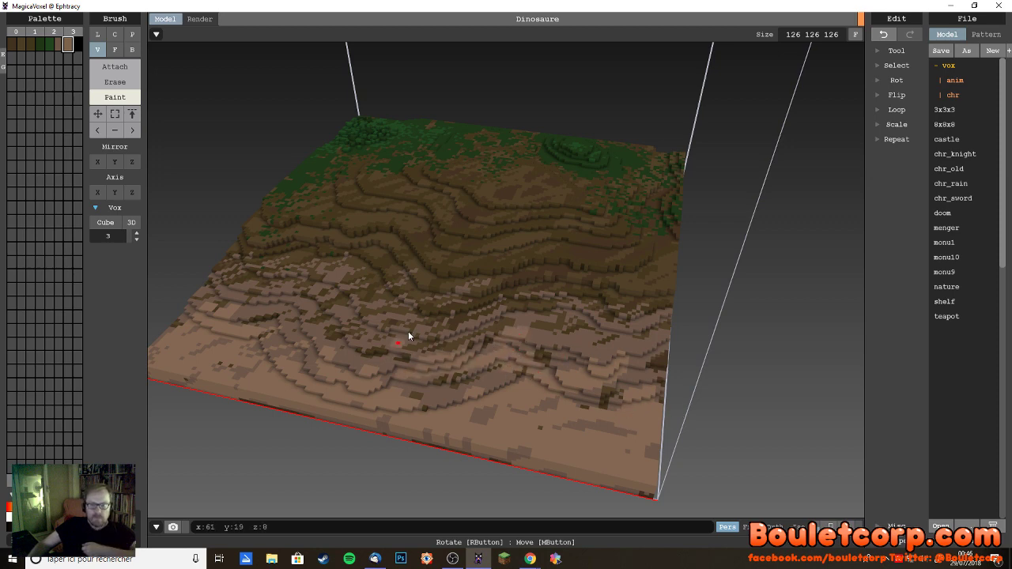
pyautogui.click(137, 239)
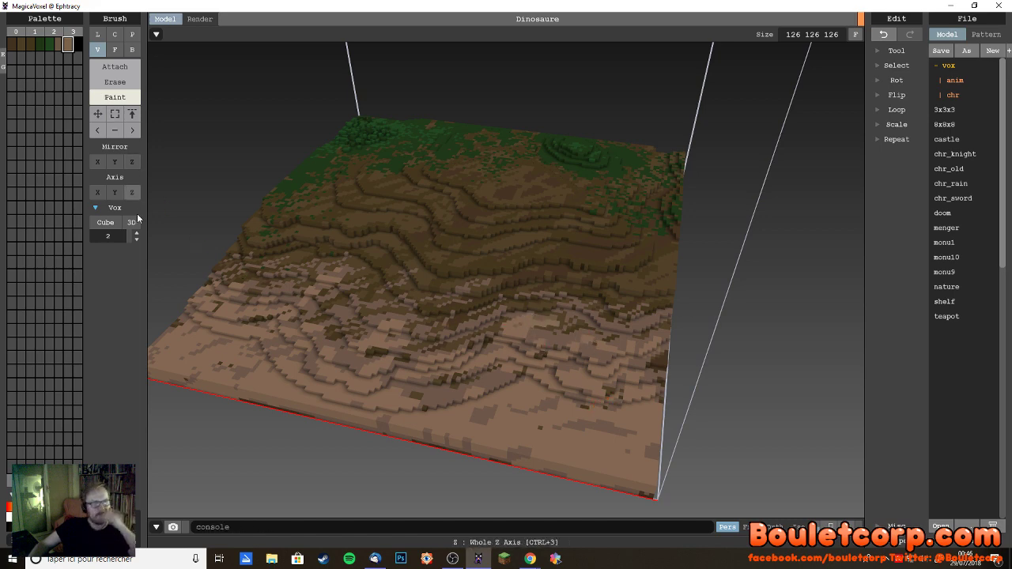
pyautogui.click(136, 239)
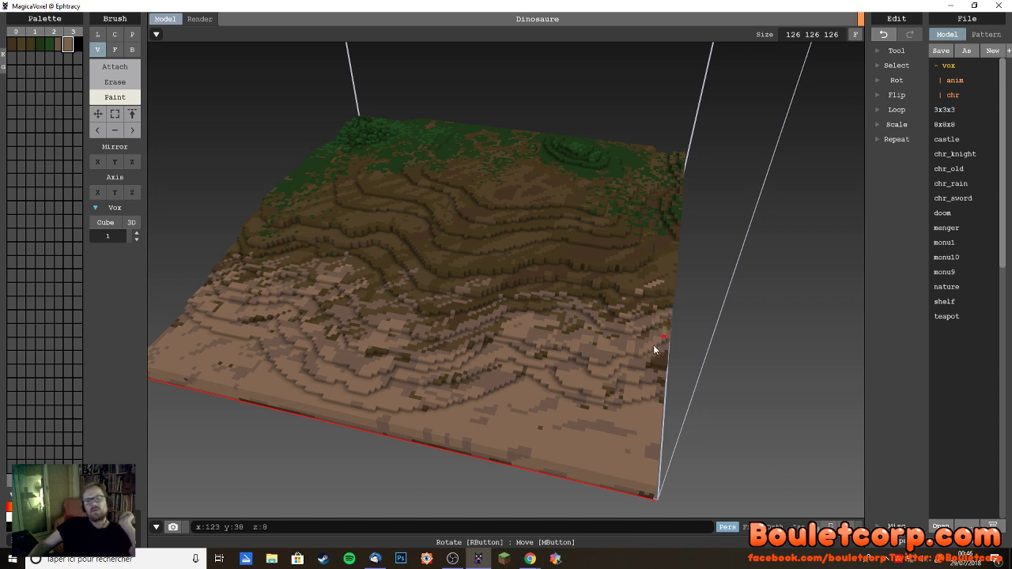
# - Shift the two light band colours in the palette to darker, yellower browns that blend with the rest of the ground
pyautogui.moveTo(642, 432); pyautogui.dragTo(356, 294, button='right')
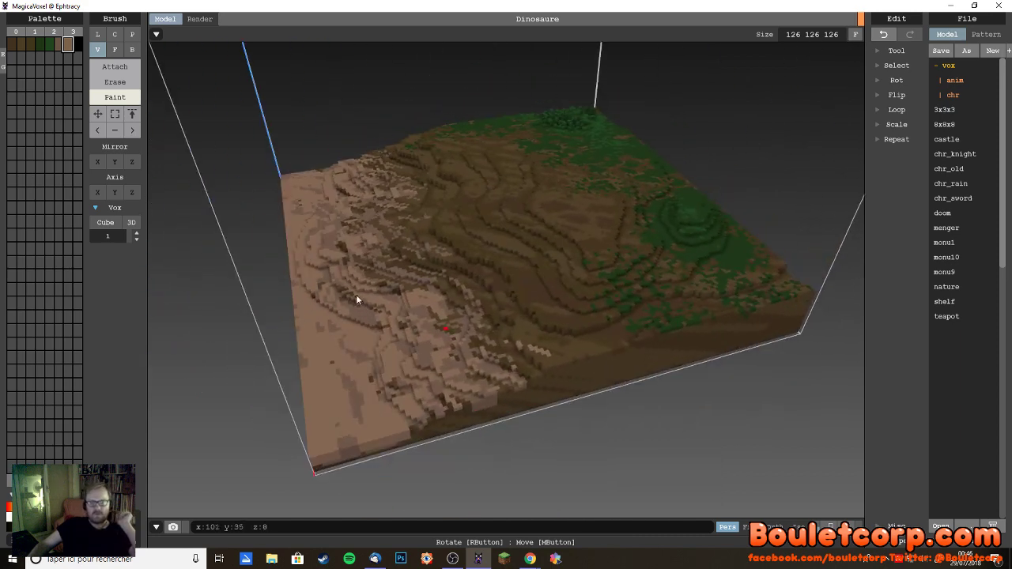
pyautogui.click(60, 45)
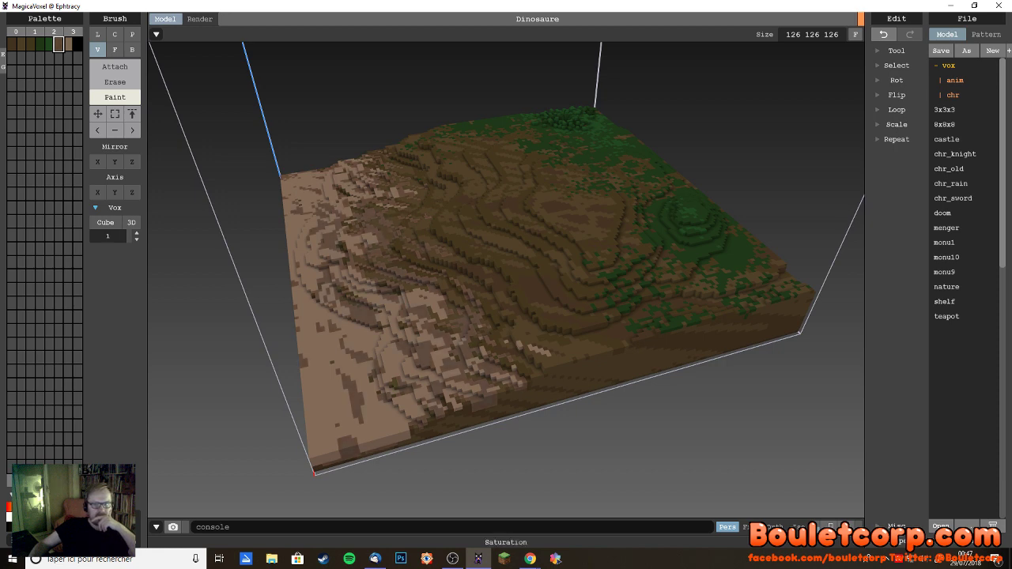
pyautogui.click(68, 43)
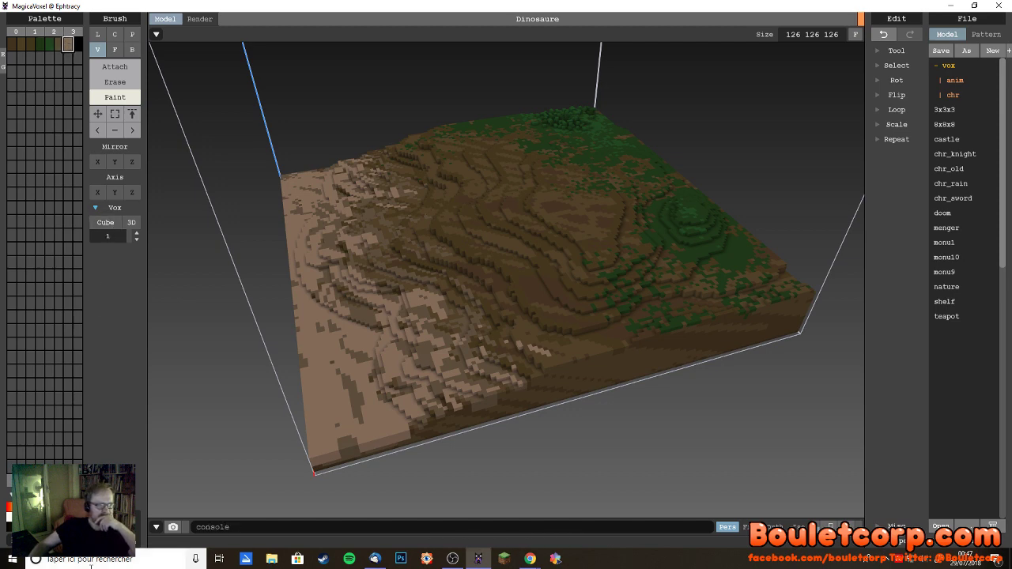
pyautogui.moveTo(48, 514); pyautogui.dragTo(40, 514)
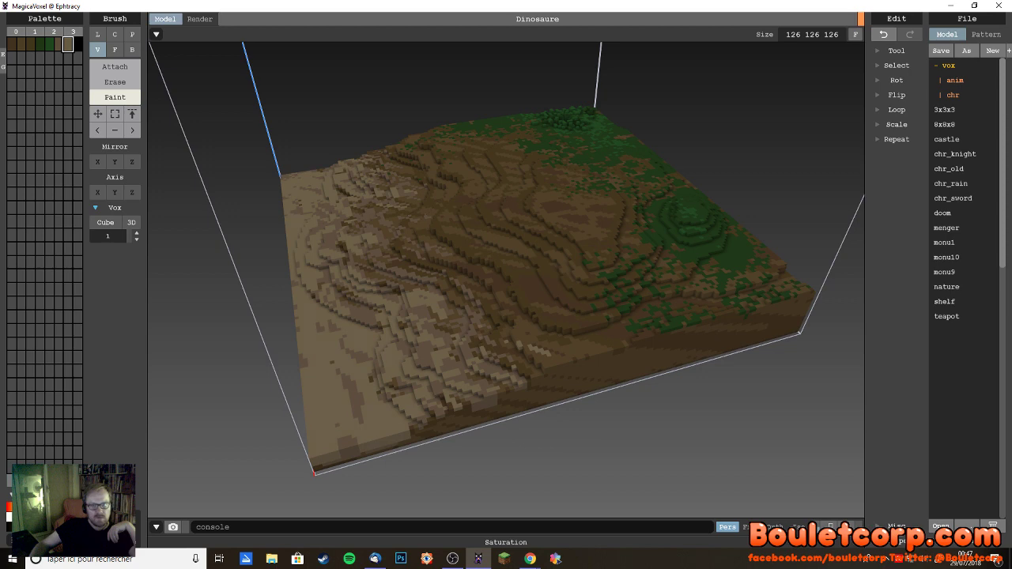
pyautogui.moveTo(55, 515)
pyautogui.mouseDown()
pyautogui.moveTo(39, 514)
pyautogui.moveTo(55, 514)
pyautogui.mouseUp()
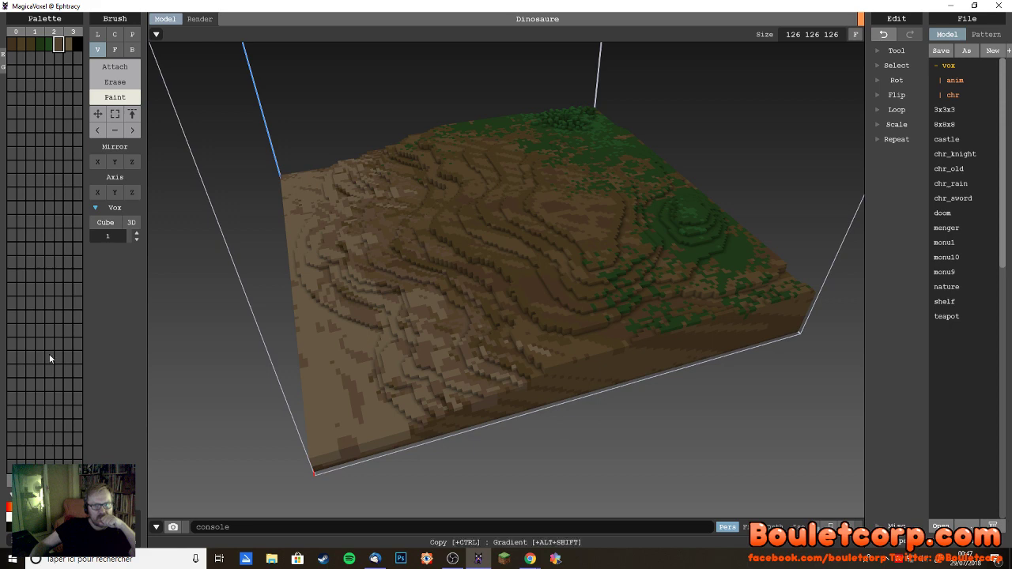
pyautogui.click(68, 44)
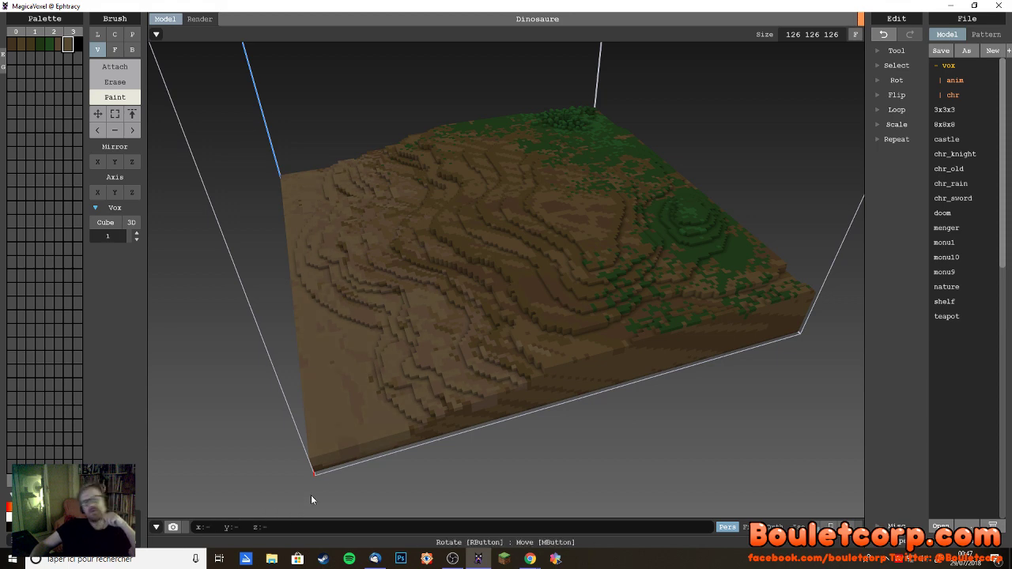
# - Define a dusky pink in a new slot on the second palette row
pyautogui.moveTo(311, 495); pyautogui.dragTo(334, 402, button='right')
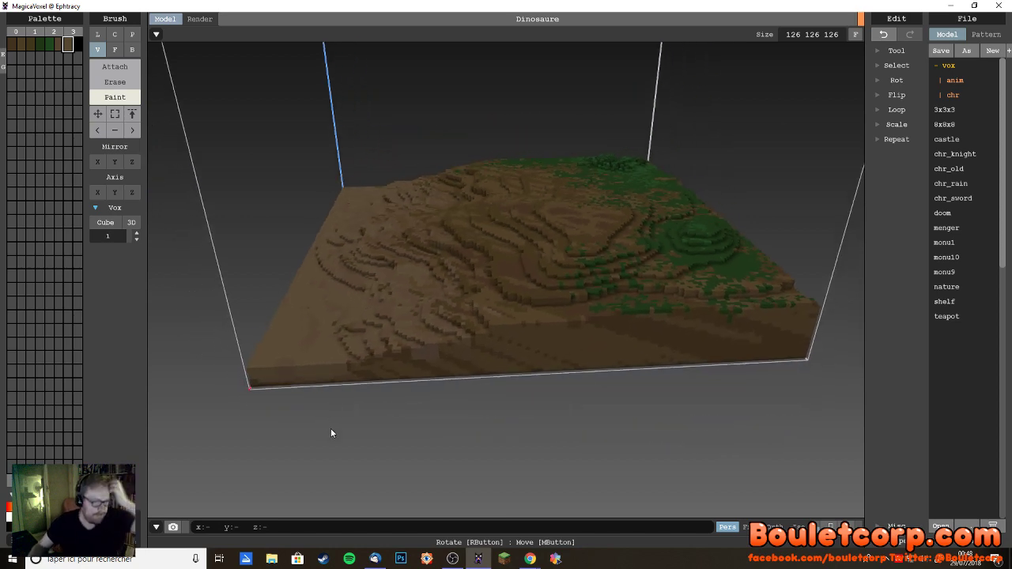
pyautogui.moveTo(330, 372); pyautogui.dragTo(430, 339, button='right')
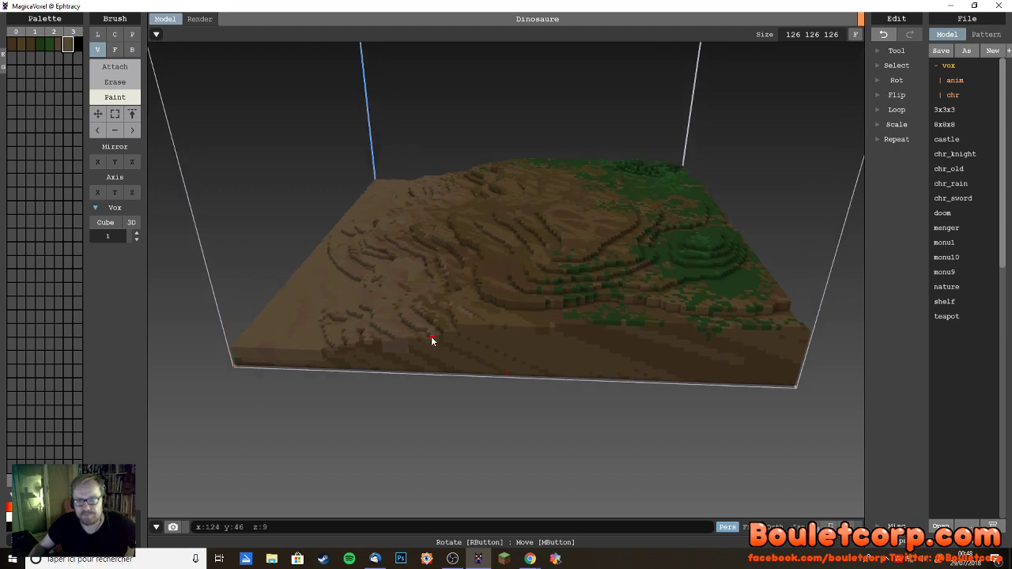
pyautogui.moveTo(456, 242); pyautogui.dragTo(397, 263, button='right')
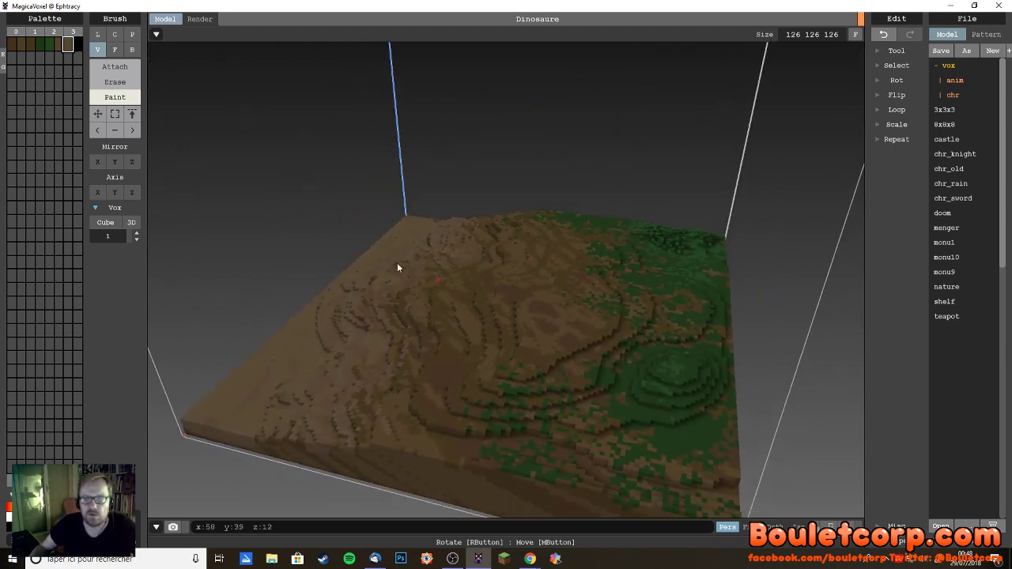
pyautogui.click(12, 57)
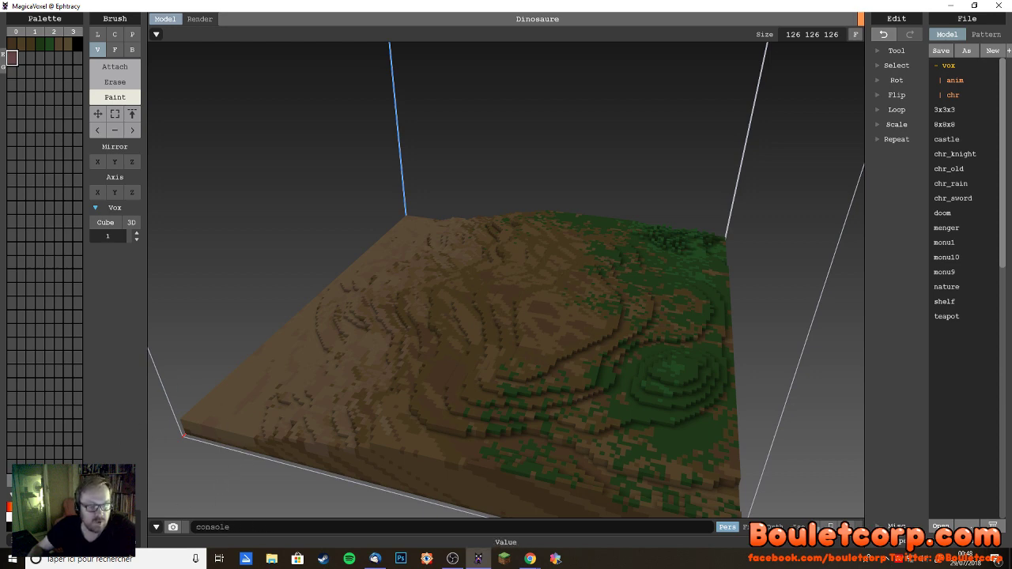
pyautogui.click(276, 420)
pyautogui.moveTo(506, 334); pyautogui.dragTo(514, 364, button='right')
pyautogui.scroll(3, 545, 340)
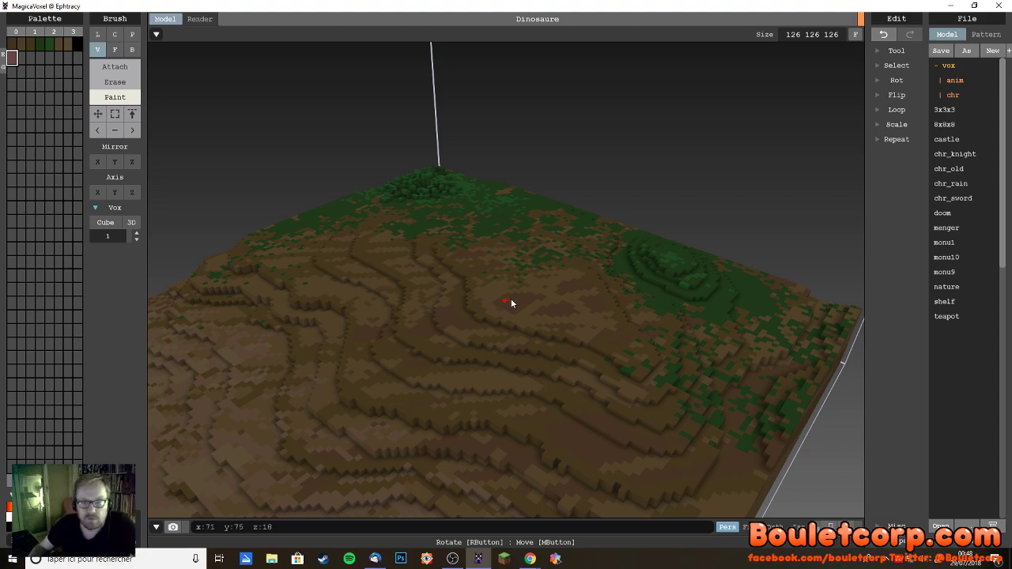
pyautogui.moveTo(515, 316); pyautogui.dragTo(438, 319, button='right')
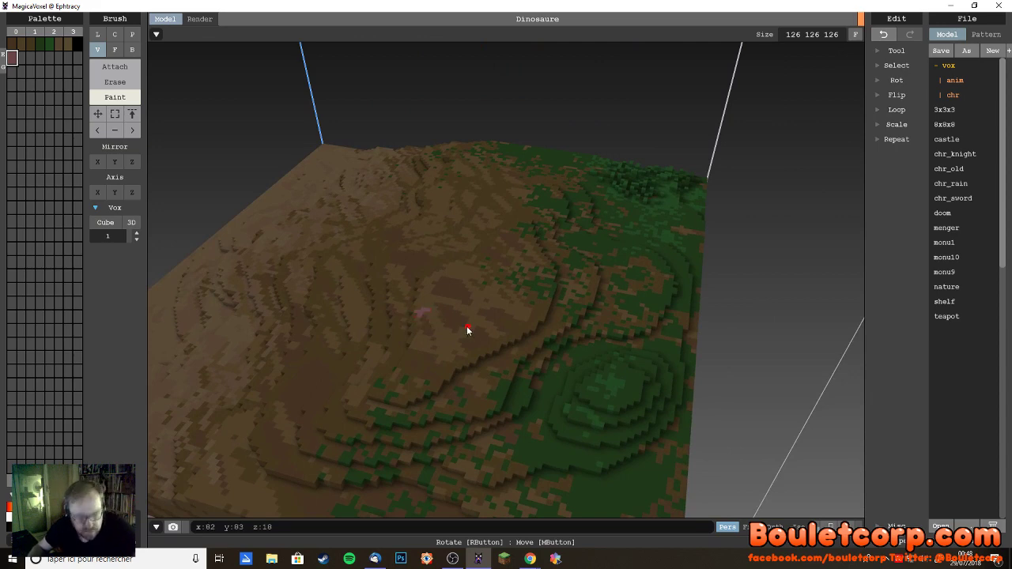
pyautogui.hotkey('ctrl', 'z')
# - Switch to attaching and place a small cluster of dusky pink voxels on the upper terrace at brush size 1
pyautogui.press('1')
pyautogui.moveTo(432, 297)
pyautogui.mouseDown(button='right')
pyautogui.moveTo(458, 298)
pyautogui.moveTo(430, 299)
pyautogui.moveTo(473, 331)
pyautogui.mouseUp(button='right')
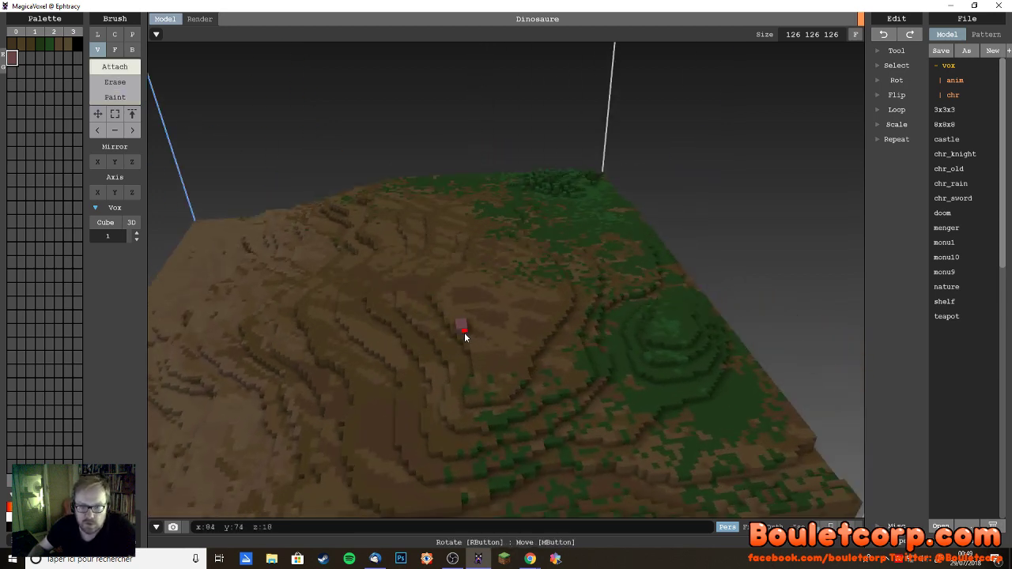
pyautogui.click(460, 331)
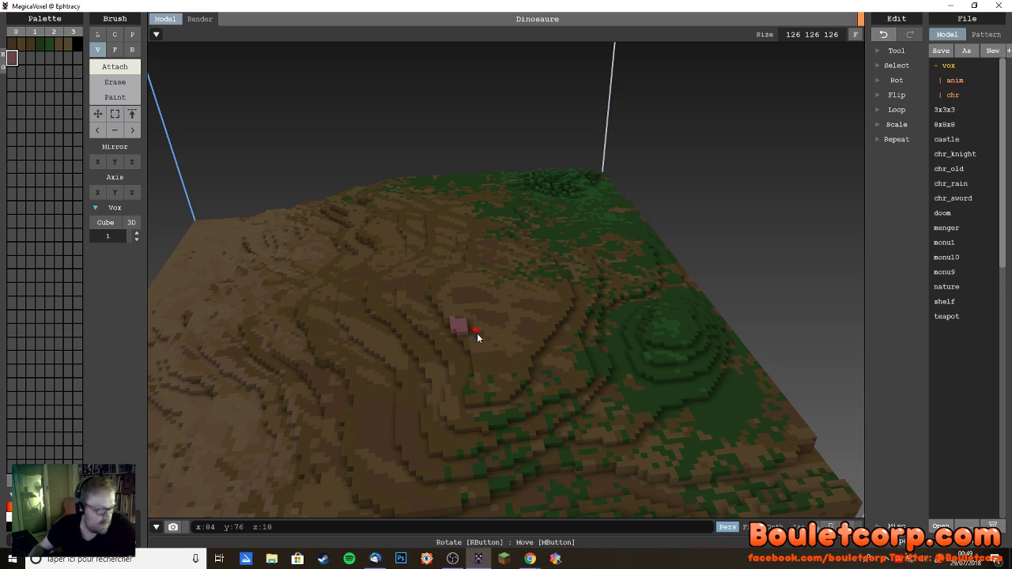
pyautogui.moveTo(478, 338); pyautogui.dragTo(404, 309, button='right')
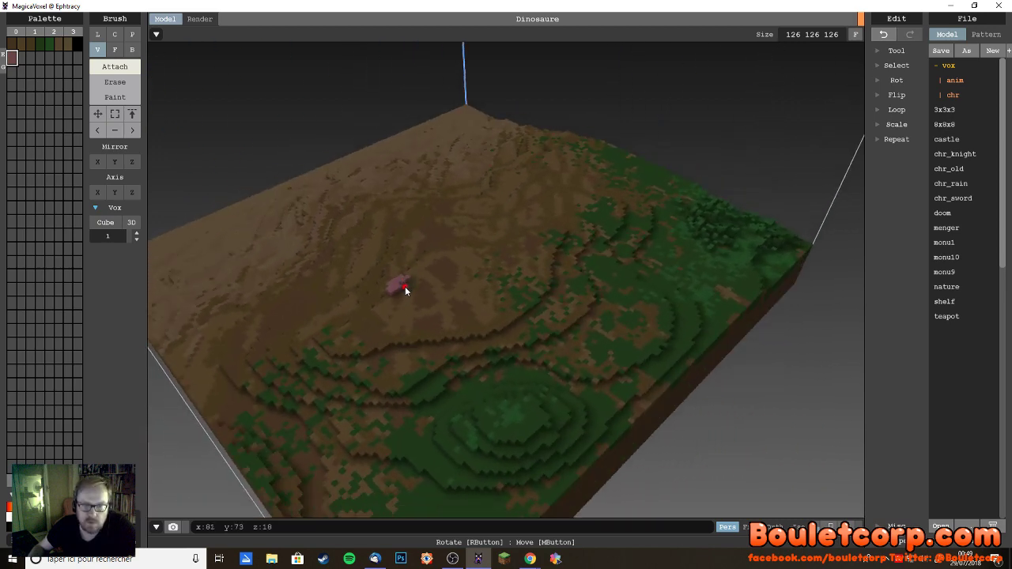
pyautogui.moveTo(397, 288); pyautogui.dragTo(488, 290, button='right')
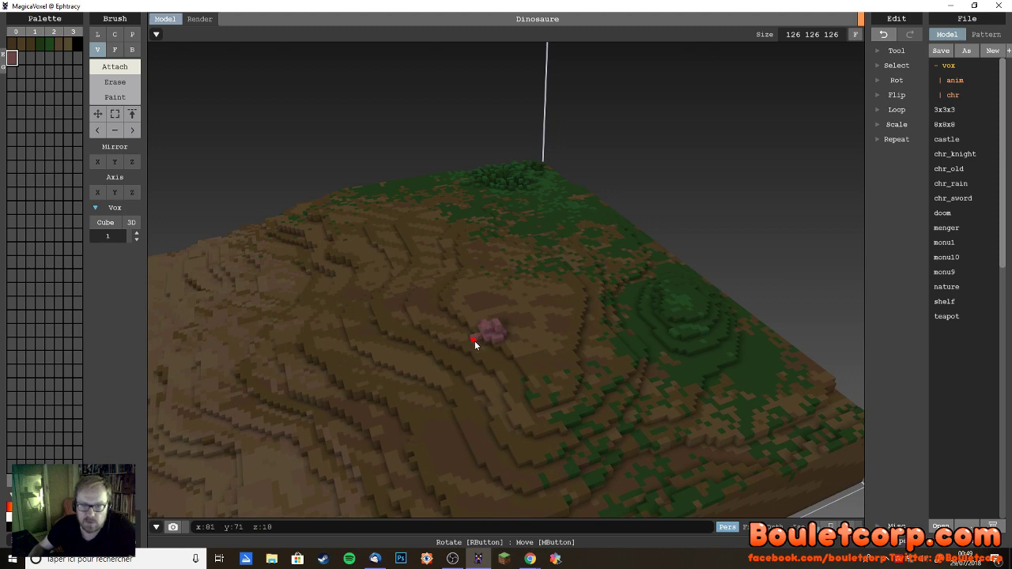
pyautogui.moveTo(476, 341); pyautogui.dragTo(580, 330, button='right')
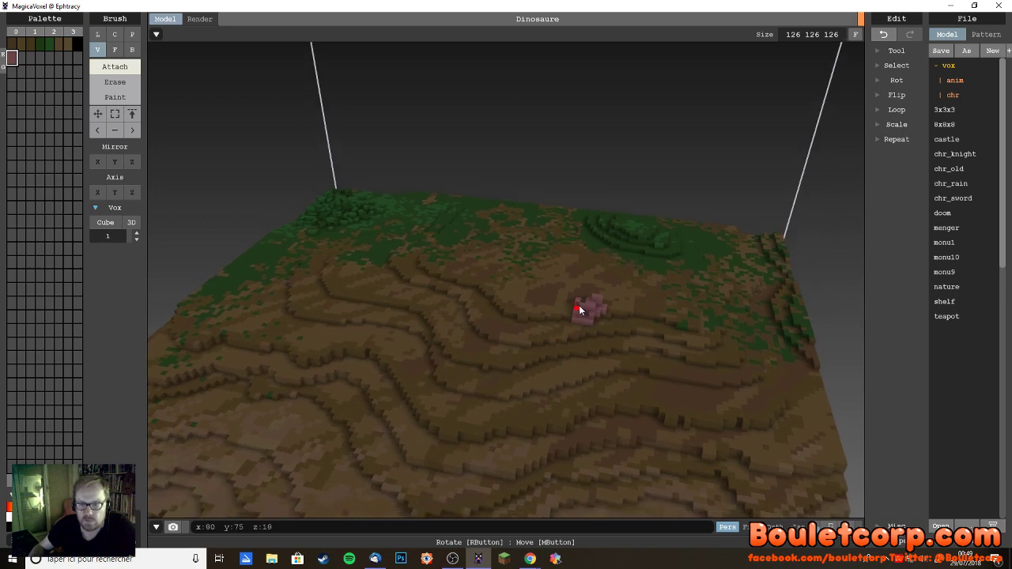
# - Fill out the pink cluster into a stepped foot with a smooth upper row and a small heel at its back
pyautogui.moveTo(574, 314); pyautogui.dragTo(451, 284, button='right')
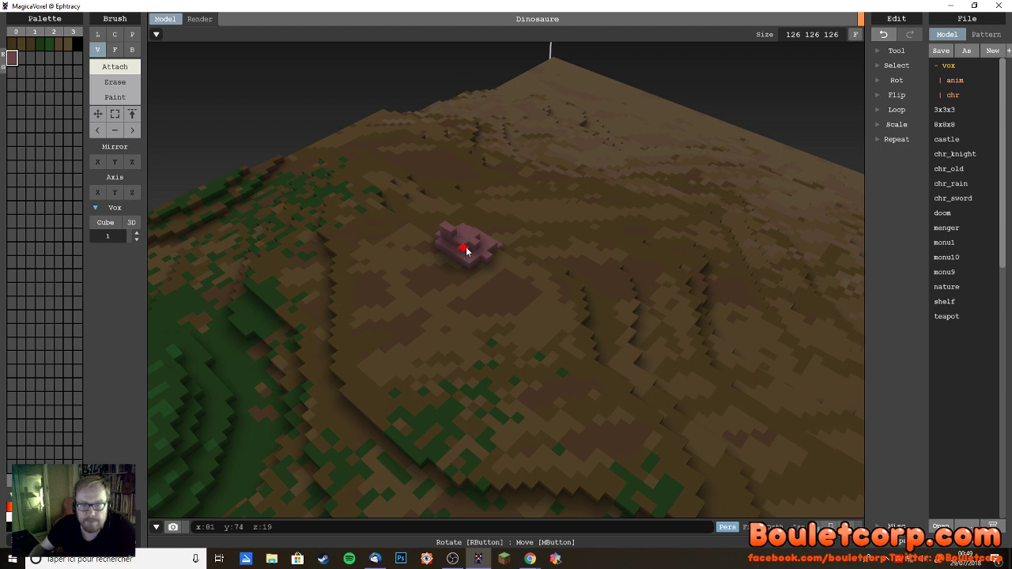
pyautogui.moveTo(492, 277); pyautogui.dragTo(350, 261, button='right')
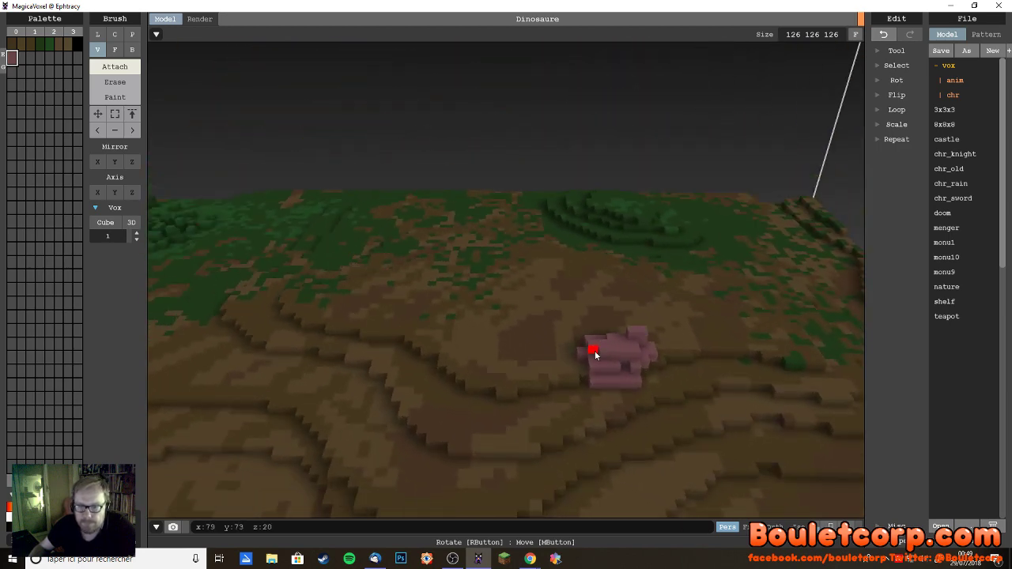
pyautogui.moveTo(594, 381); pyautogui.dragTo(592, 301, button='right')
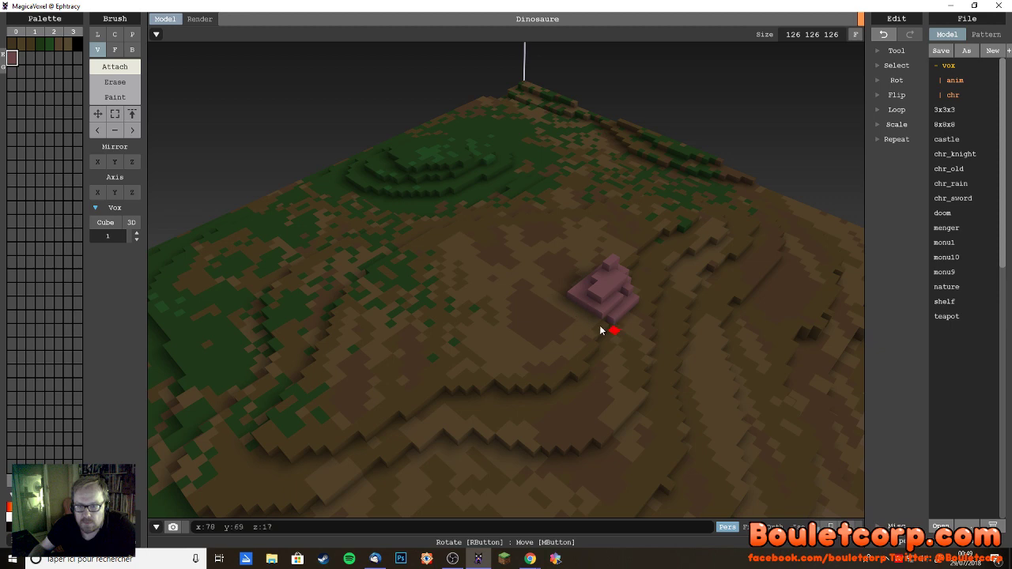
pyautogui.moveTo(606, 332); pyautogui.dragTo(663, 318, button='right')
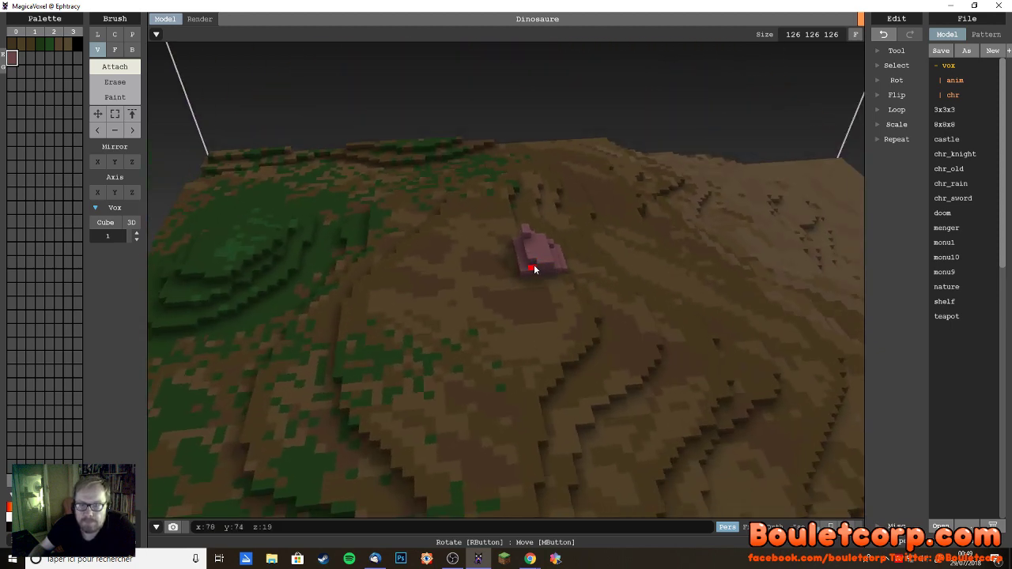
pyautogui.moveTo(535, 270); pyautogui.dragTo(536, 363, button='right')
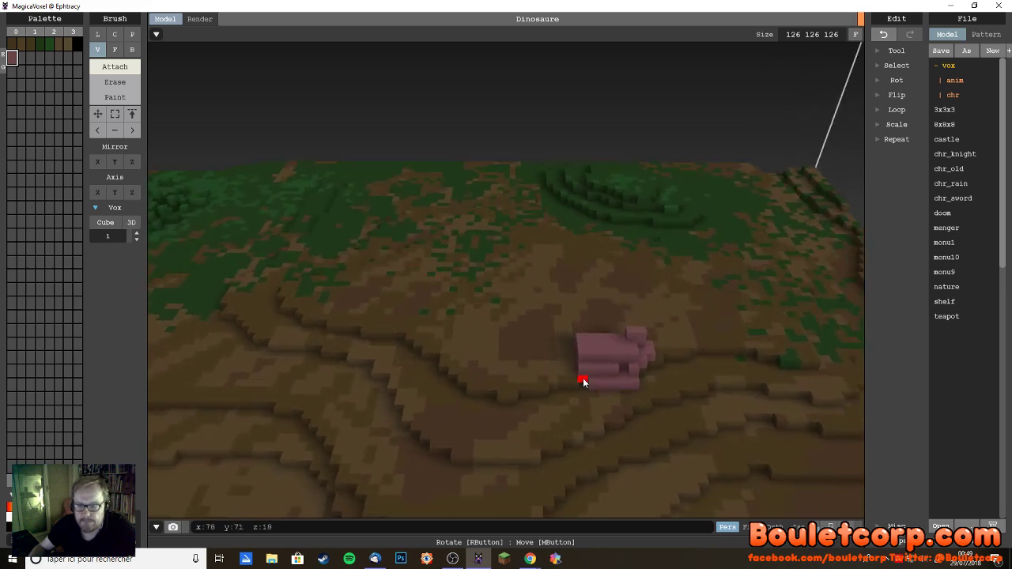
pyautogui.moveTo(606, 391); pyautogui.dragTo(551, 387, button='right')
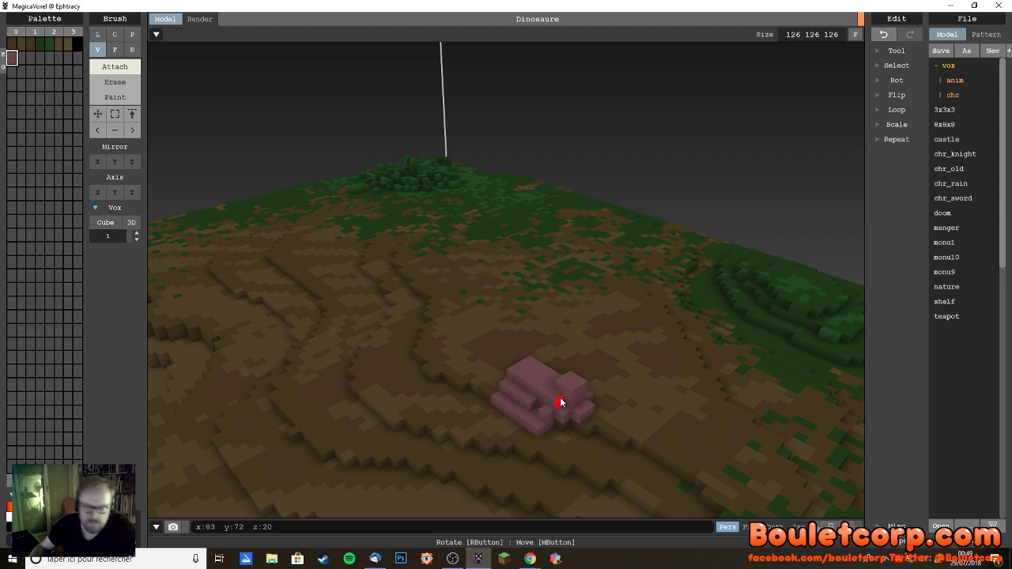
# - Build up the heel of the pink foot into a thick block spanning its full width
pyautogui.click(565, 407)
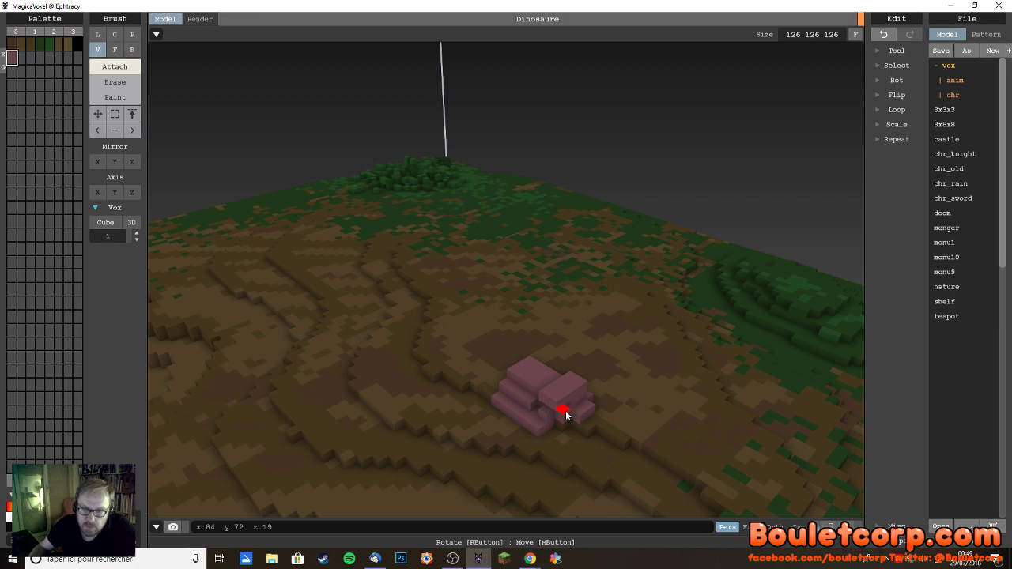
pyautogui.moveTo(598, 429); pyautogui.dragTo(578, 417, button='right')
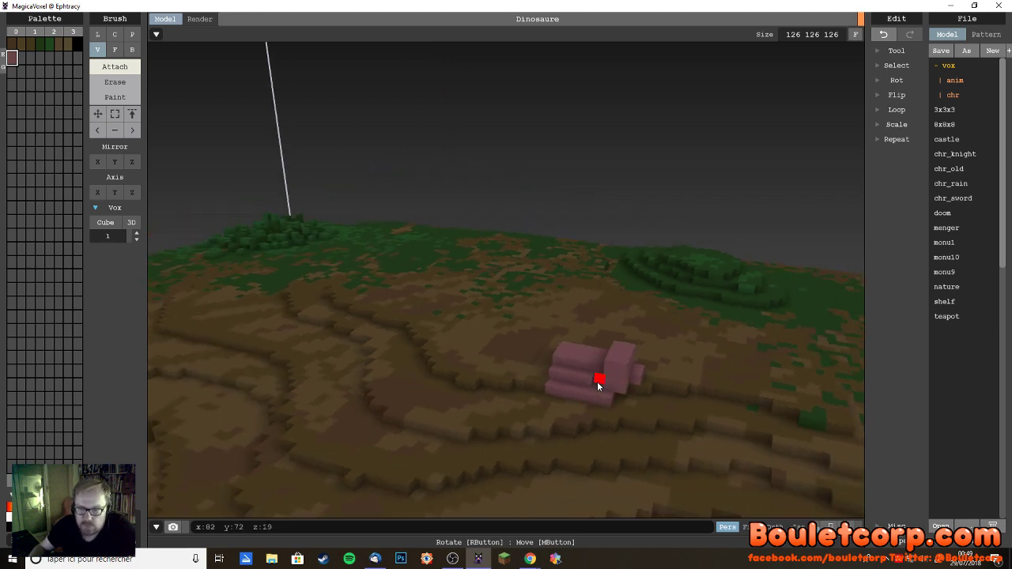
pyautogui.moveTo(601, 382); pyautogui.dragTo(586, 287, button='right')
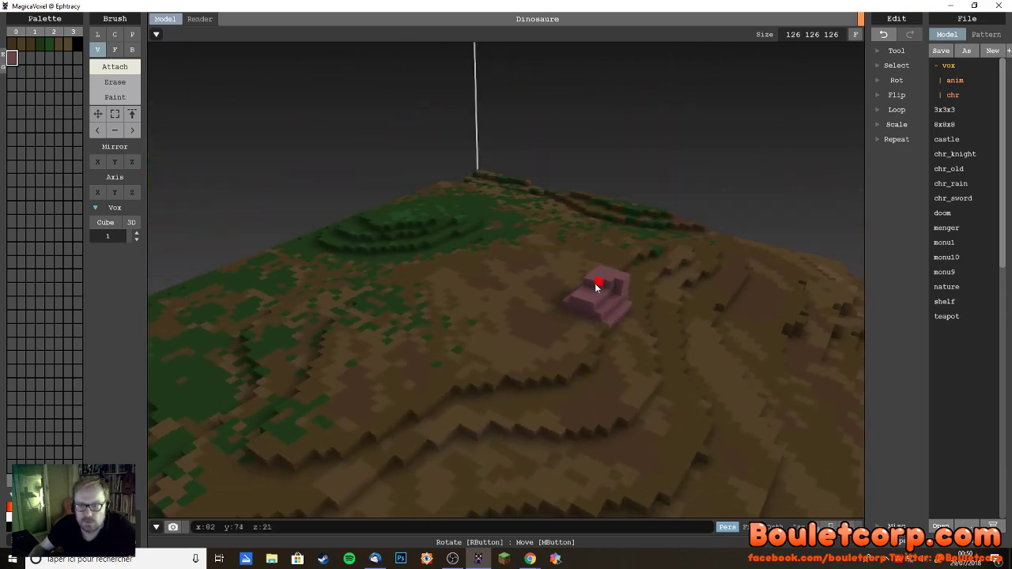
pyautogui.moveTo(642, 292); pyautogui.dragTo(583, 357, button='right')
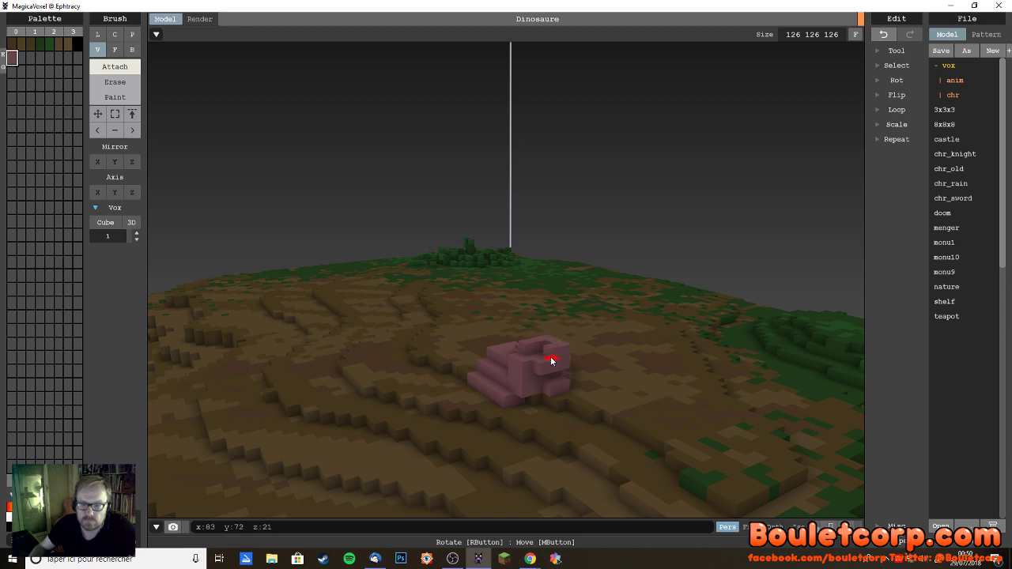
pyautogui.moveTo(542, 357)
pyautogui.mouseDown(button='right')
pyautogui.moveTo(538, 387)
pyautogui.moveTo(651, 344)
pyautogui.moveTo(558, 355)
pyautogui.mouseUp(button='right')
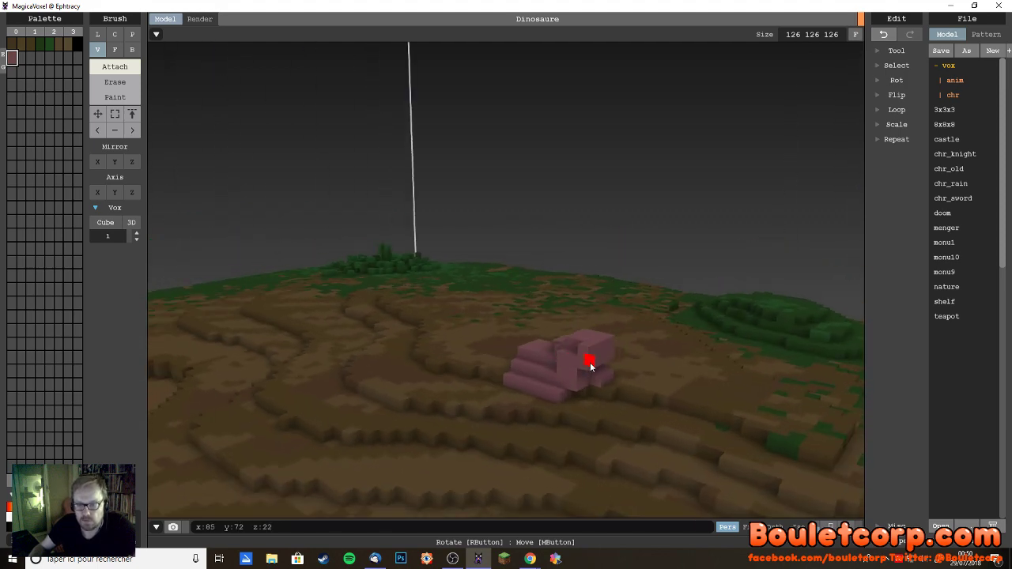
pyautogui.moveTo(588, 370); pyautogui.dragTo(542, 369, button='right')
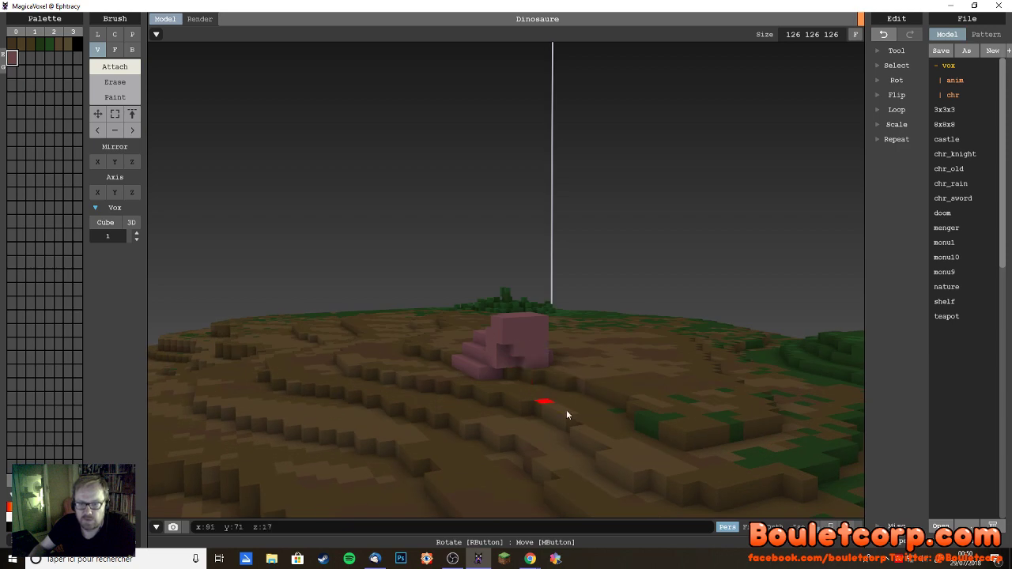
# - Add another layer of dusky pink voxels on top of the heel block to start the ankle
pyautogui.moveTo(567, 410)
pyautogui.mouseDown(button='right')
pyautogui.moveTo(617, 411)
pyautogui.moveTo(562, 431)
pyautogui.moveTo(558, 401)
pyautogui.mouseUp(button='right')
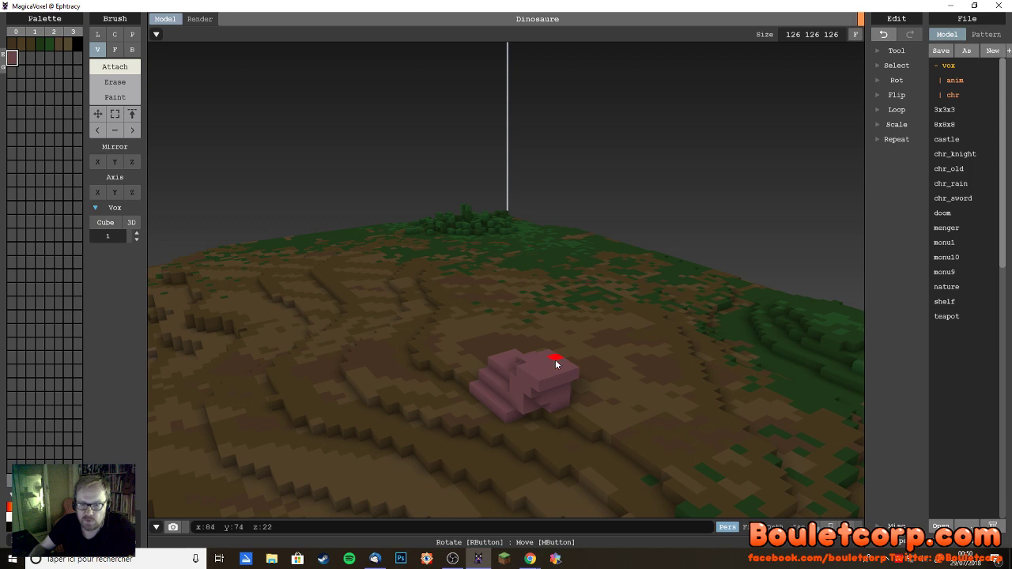
pyautogui.click(556, 363)
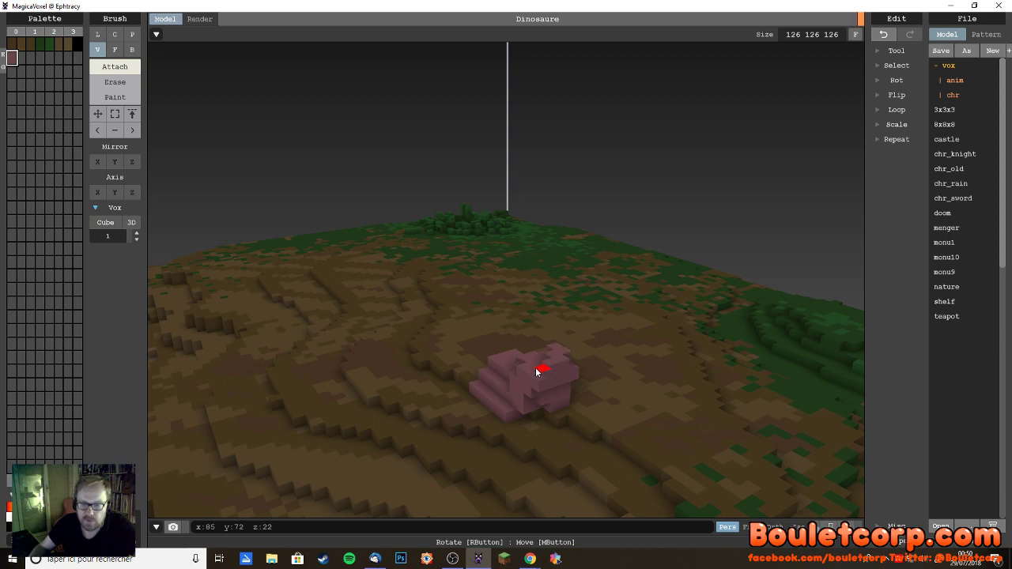
pyautogui.moveTo(574, 388); pyautogui.dragTo(641, 352, button='right')
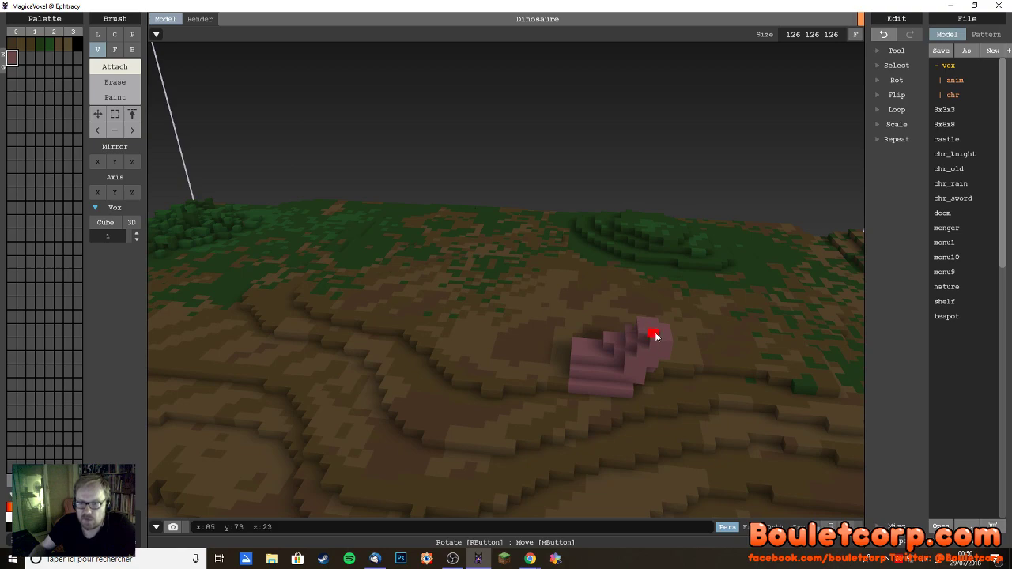
pyautogui.moveTo(643, 342); pyautogui.dragTo(541, 291, button='right')
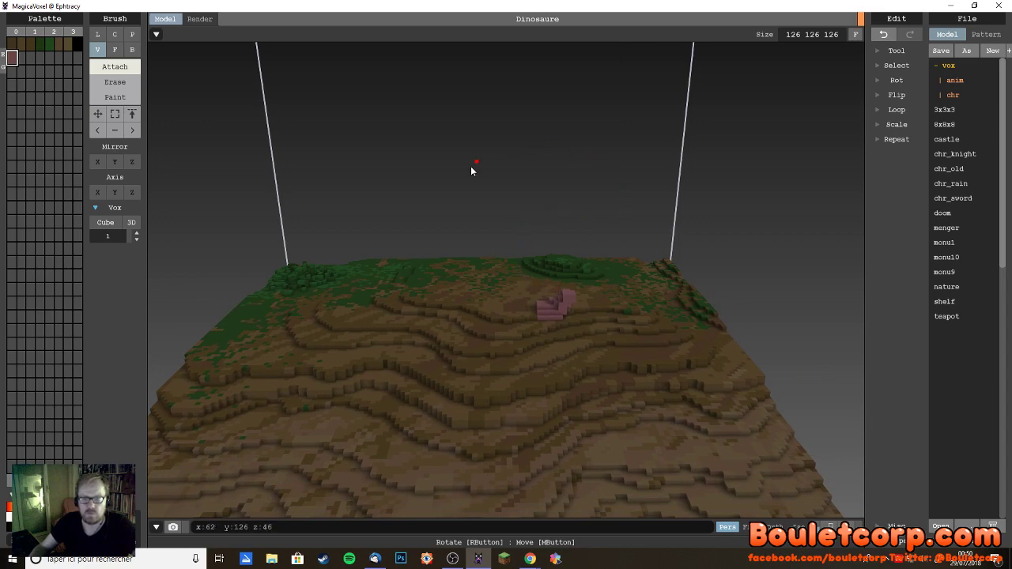
pyautogui.moveTo(364, 180); pyautogui.dragTo(485, 302, button='right')
pyautogui.scroll(5, 542, 350)
pyautogui.moveTo(621, 398); pyautogui.dragTo(543, 335, button='right')
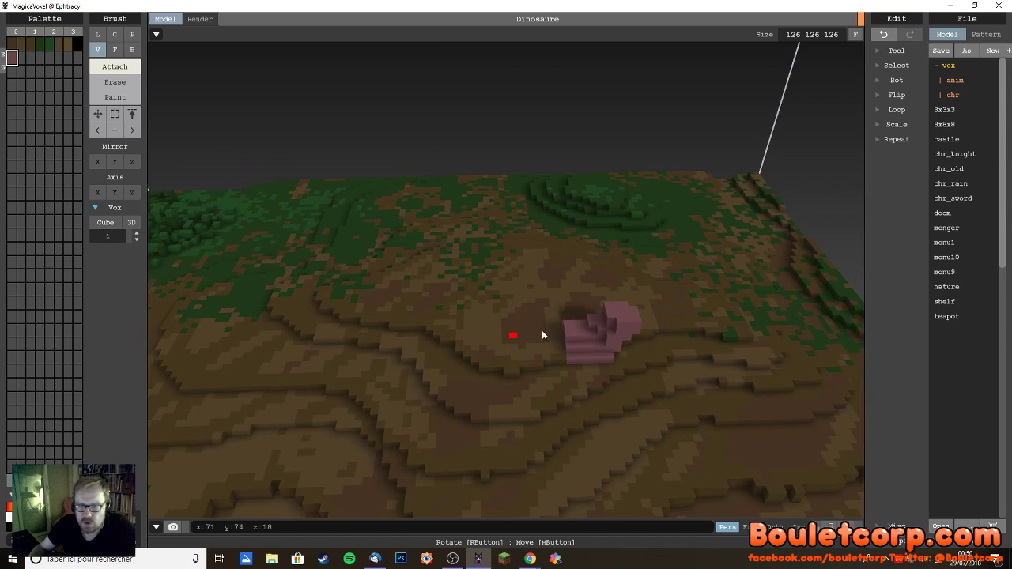
# - Extend the top of the ankle with a row of pink voxels overhanging toward the toes
pyautogui.click(615, 306)
pyautogui.click(613, 311)
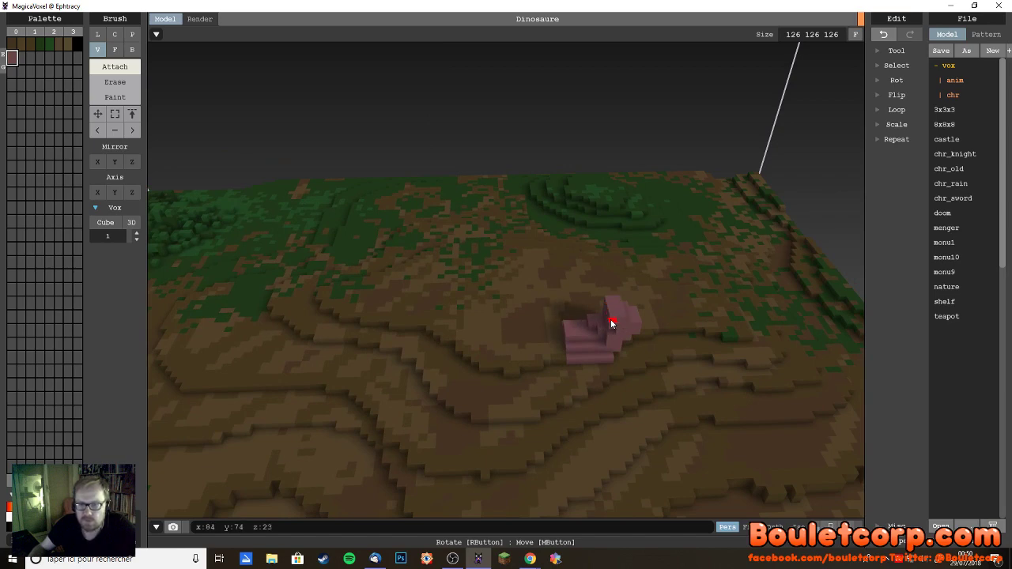
pyautogui.moveTo(619, 323); pyautogui.dragTo(613, 290, button='right')
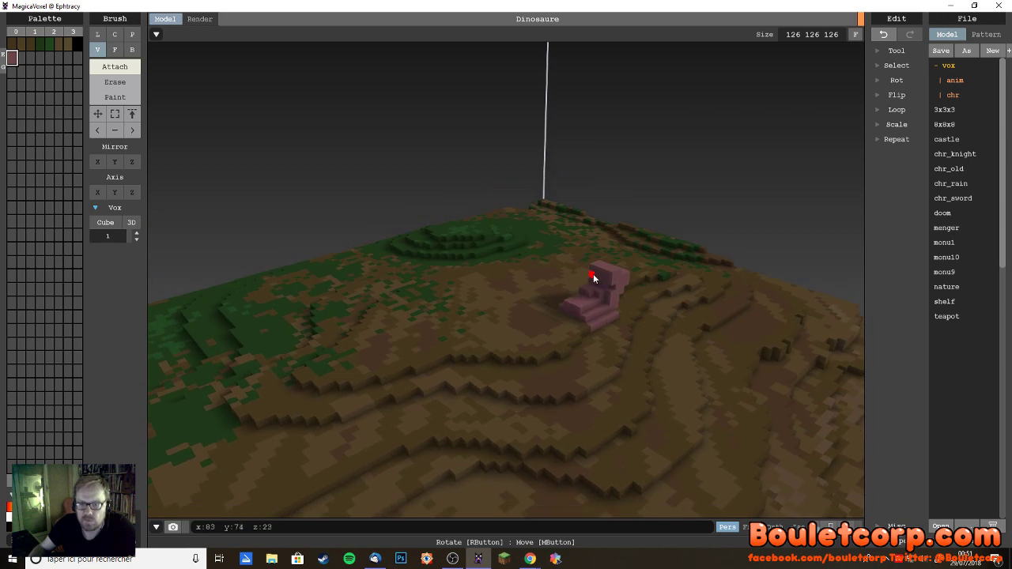
pyautogui.click(609, 279)
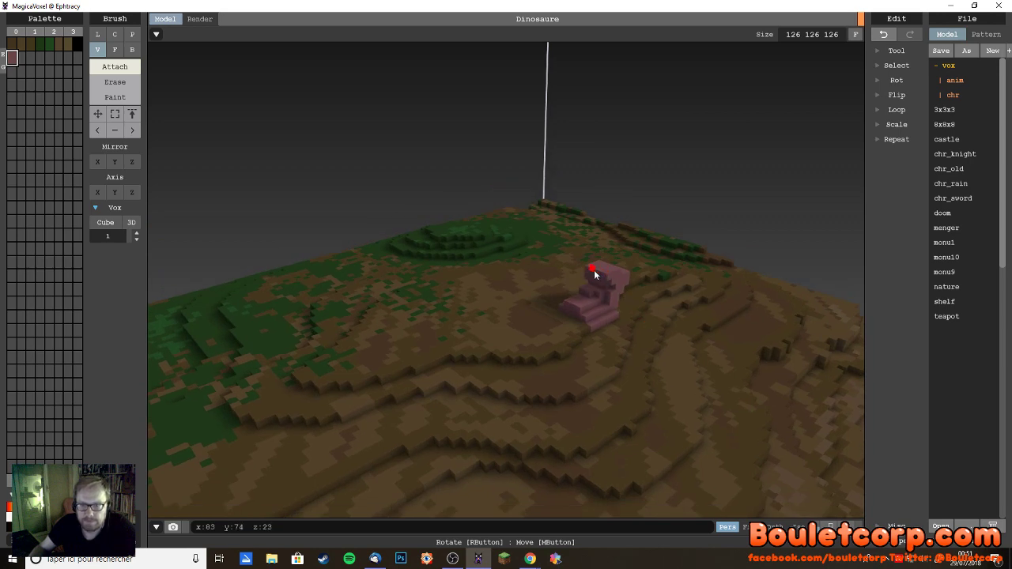
# - Raise the lower leg by further pink layers, each shifted forward over the foot
pyautogui.moveTo(609, 289); pyautogui.dragTo(644, 315, button='right')
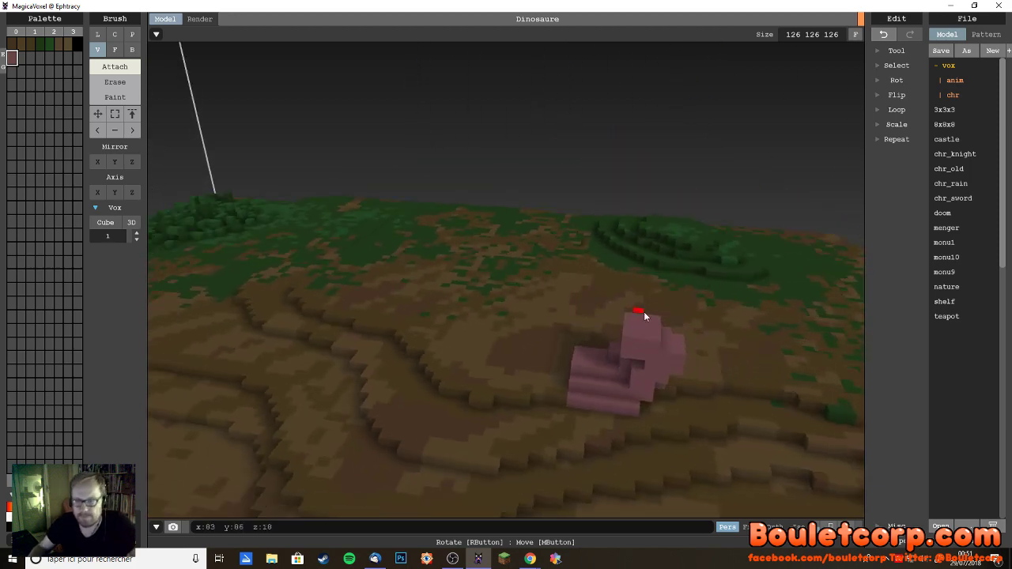
pyautogui.click(648, 318)
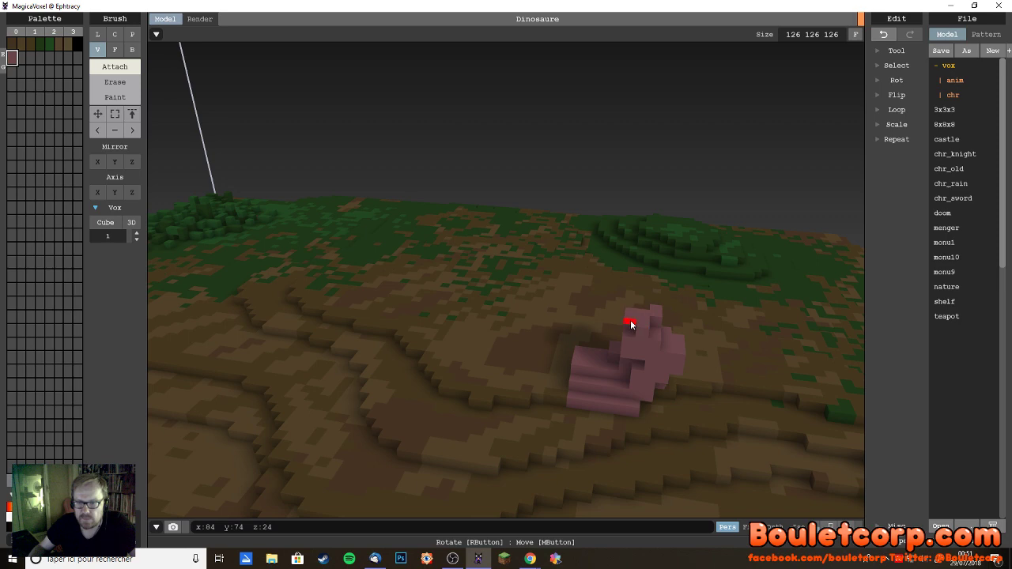
pyautogui.moveTo(650, 357); pyautogui.dragTo(449, 205, button='right')
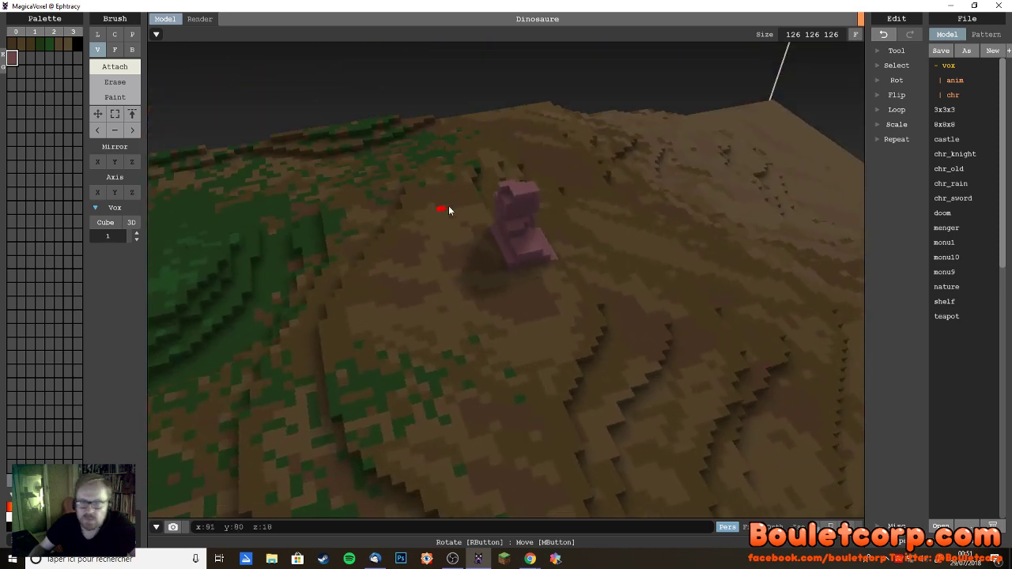
pyautogui.click(514, 210)
pyautogui.moveTo(513, 204); pyautogui.dragTo(514, 303, button='right')
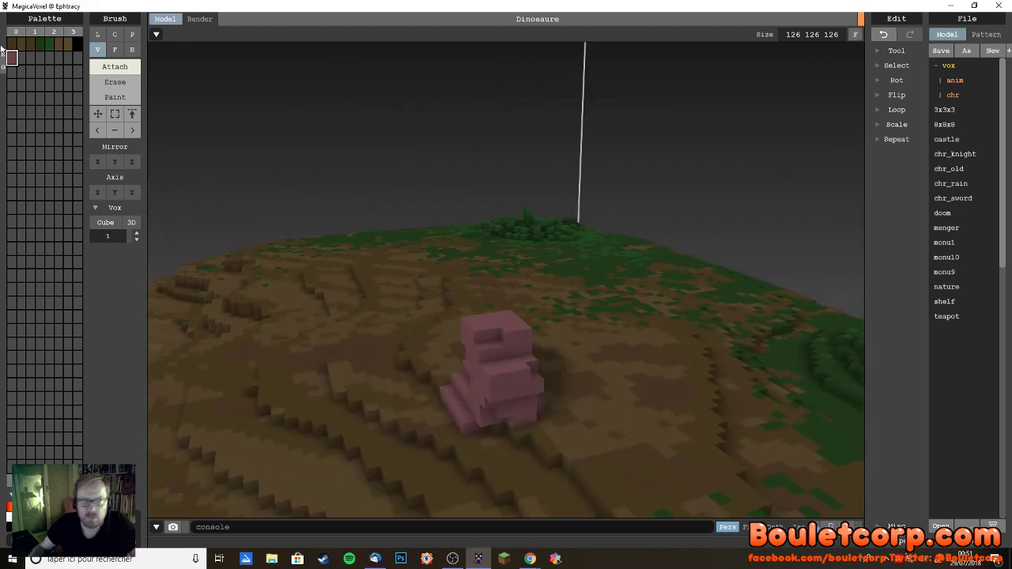
# - Even out the rows at the back of the leg and cover its top with another pink layer
pyautogui.click(115, 83)
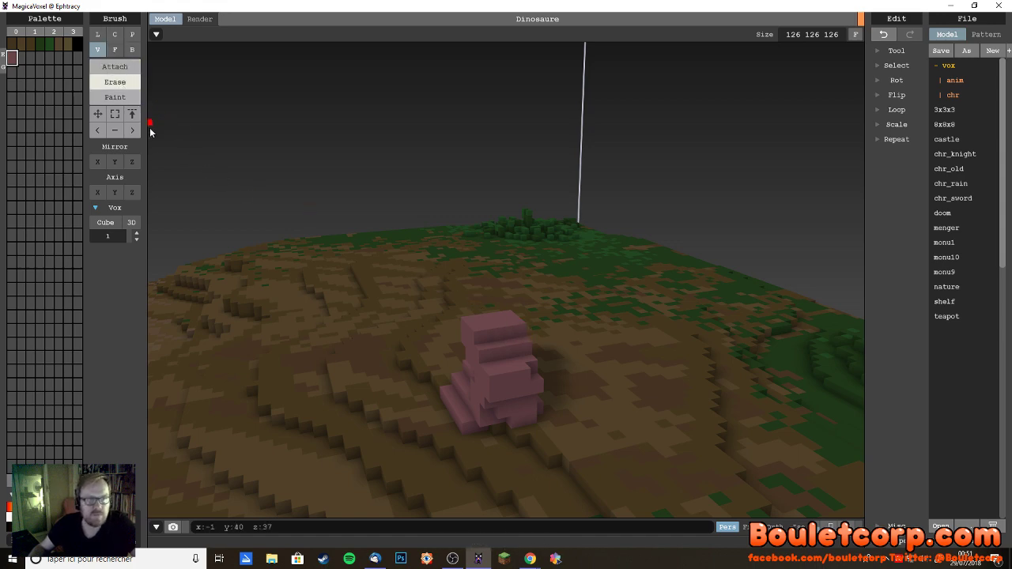
pyautogui.moveTo(332, 268); pyautogui.dragTo(372, 261, button='right')
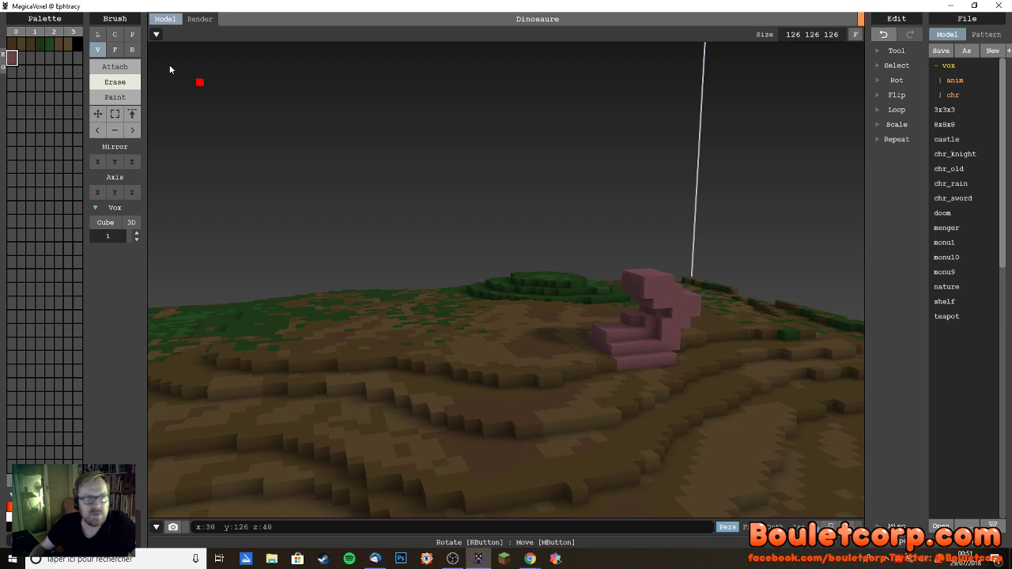
pyautogui.click(115, 67)
pyautogui.moveTo(474, 229)
pyautogui.mouseDown(button='right')
pyautogui.moveTo(609, 233)
pyautogui.moveTo(656, 319)
pyautogui.mouseUp(button='right')
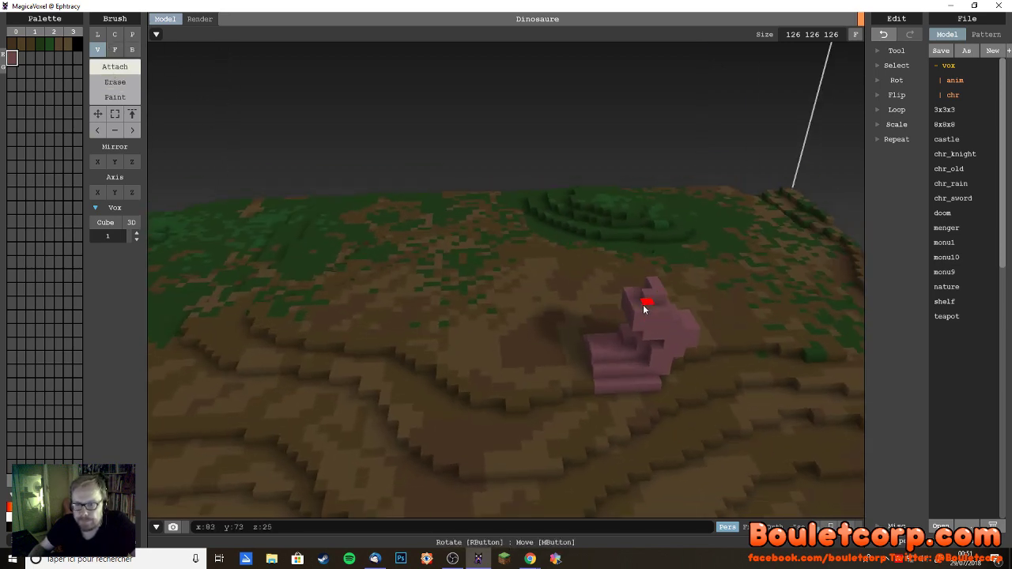
pyautogui.click(643, 307)
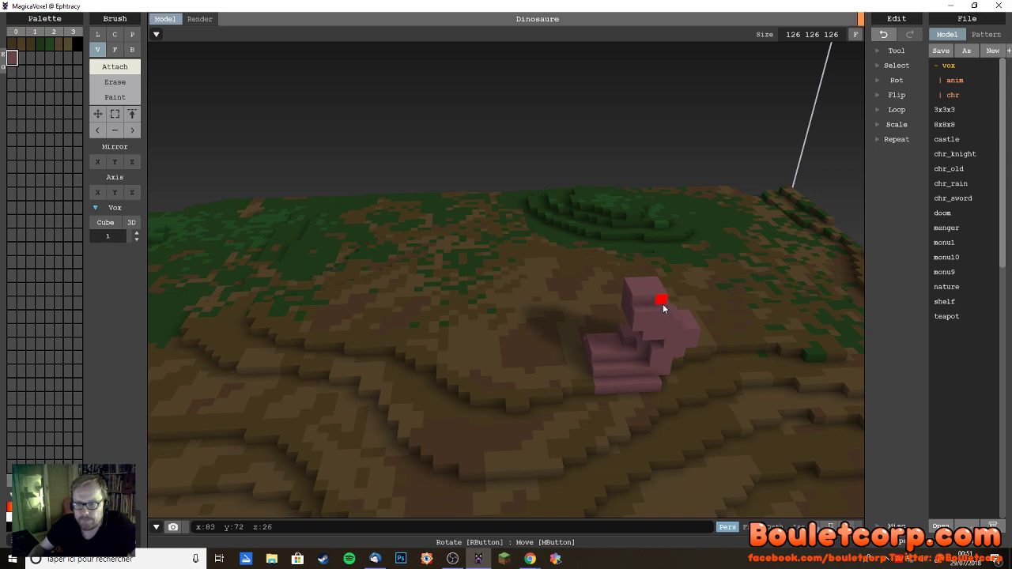
# - Stack more pink rows on the leg's top, extending the slope forward beyond the ankle
pyautogui.moveTo(643, 304); pyautogui.dragTo(589, 304, button='right')
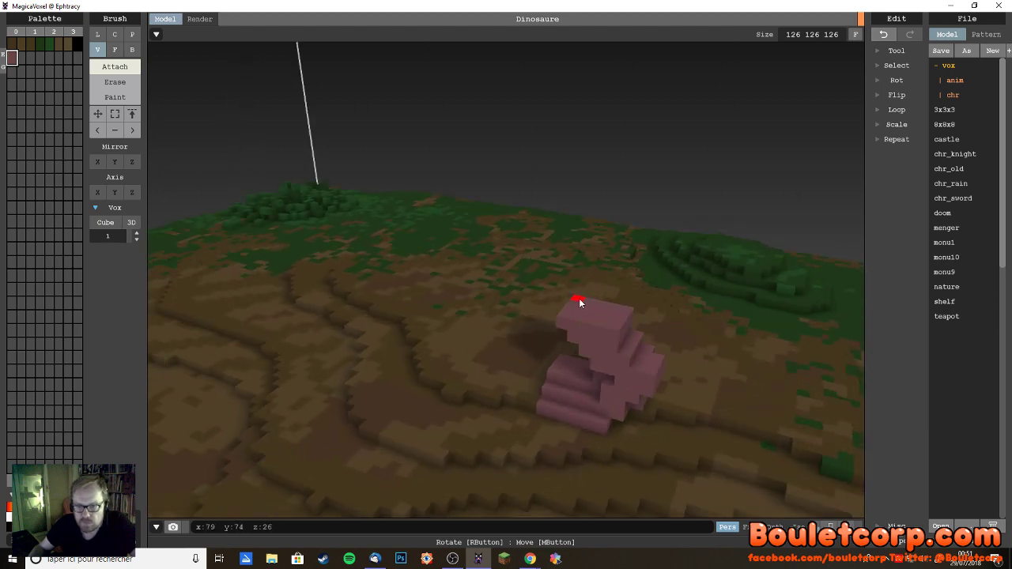
pyautogui.click(579, 304)
pyautogui.click(621, 312)
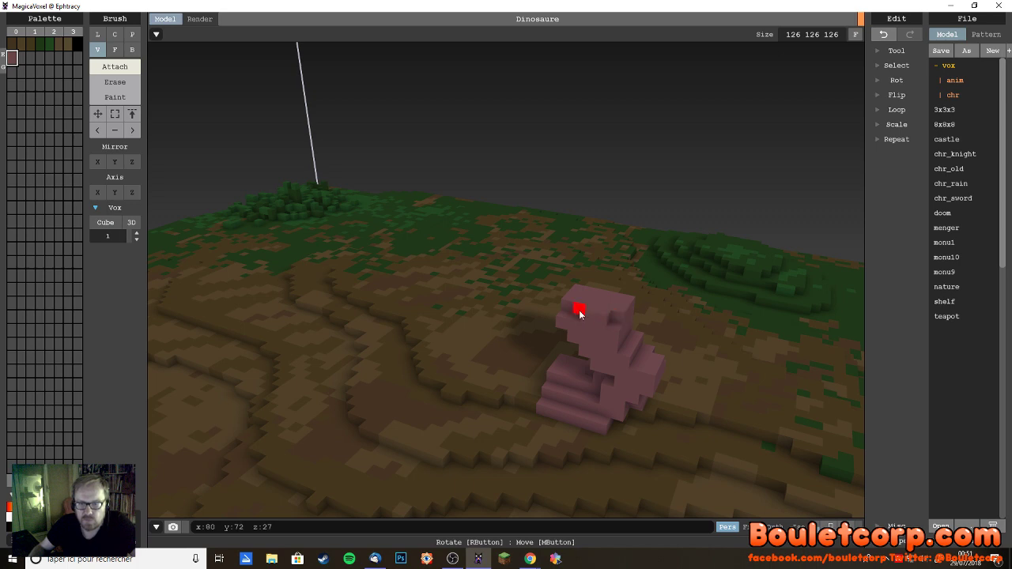
pyautogui.moveTo(568, 309)
pyautogui.mouseDown(button='right')
pyautogui.moveTo(526, 298)
pyautogui.moveTo(491, 323)
pyautogui.moveTo(505, 317)
pyautogui.moveTo(363, 263)
pyautogui.mouseUp(button='right')
pyautogui.press('ctrl')
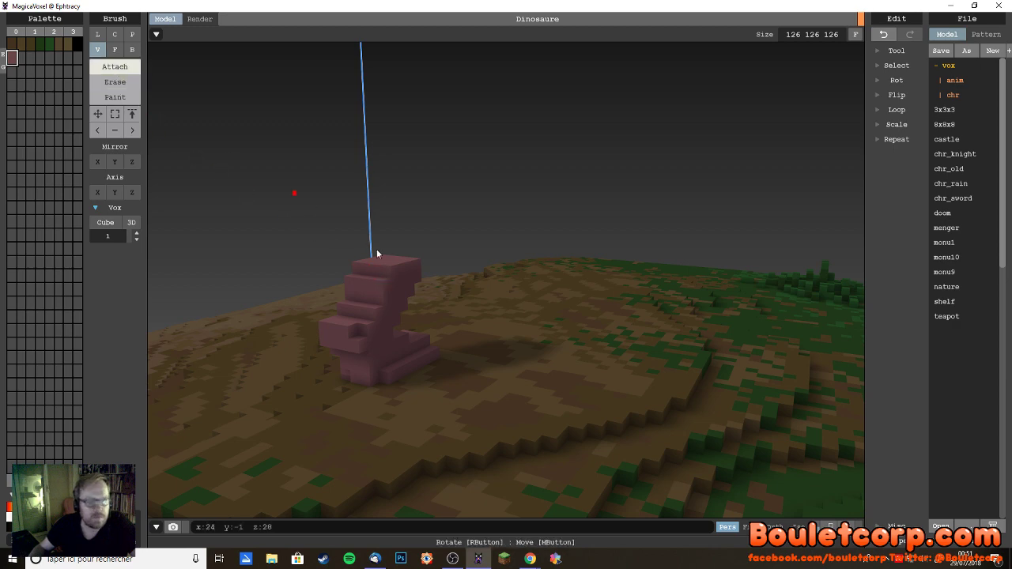
pyautogui.moveTo(430, 300); pyautogui.dragTo(543, 282, button='right')
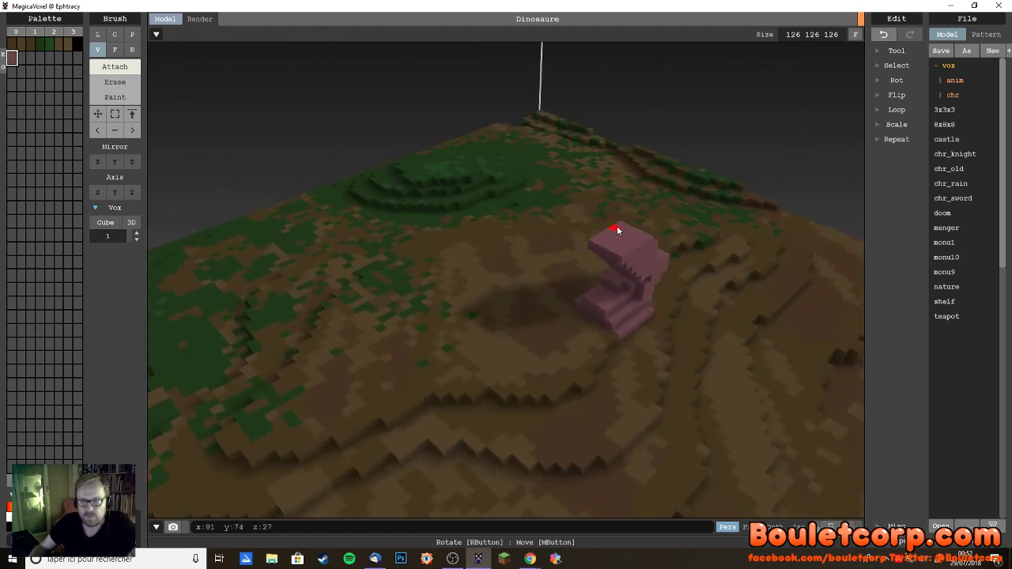
# - Add another pink voxel layer on the leg's top, filling it in toward the front edge
pyautogui.moveTo(619, 230)
pyautogui.mouseDown()
pyautogui.moveTo(626, 239)
pyautogui.moveTo(613, 236)
pyautogui.mouseUp()
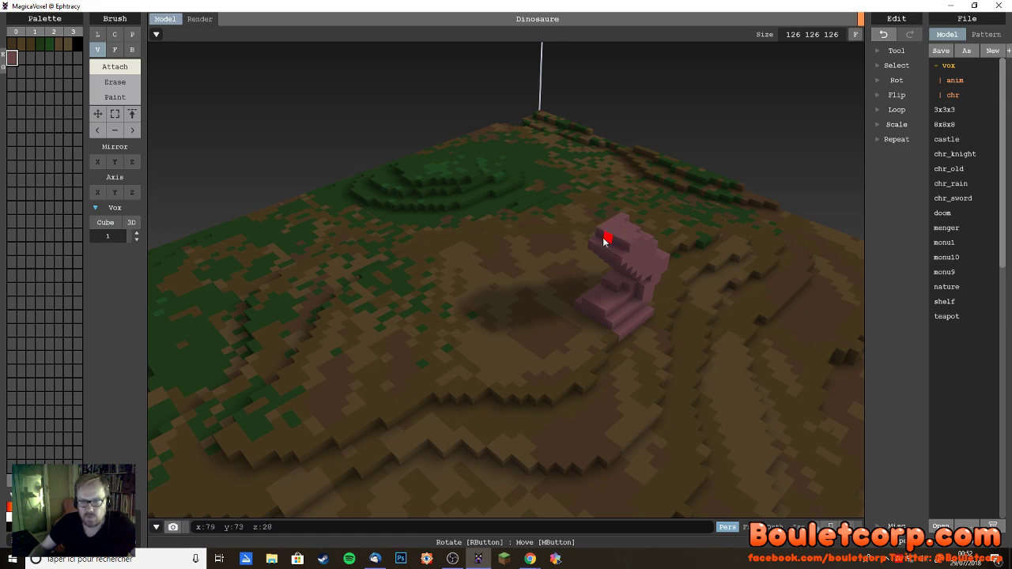
pyautogui.click(606, 230)
pyautogui.moveTo(625, 252); pyautogui.dragTo(645, 268, button='right')
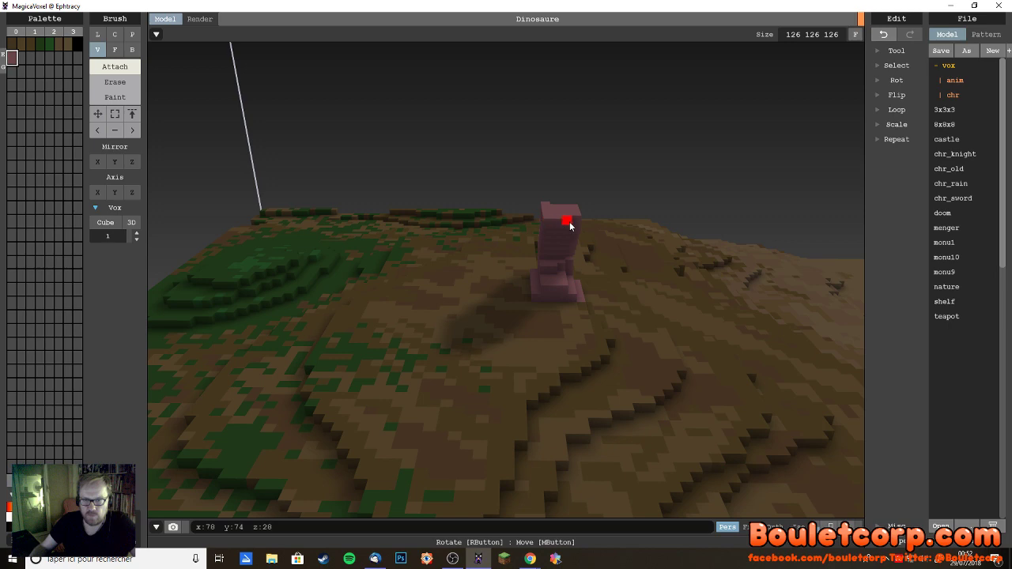
pyautogui.moveTo(610, 233); pyautogui.dragTo(530, 244, button='right')
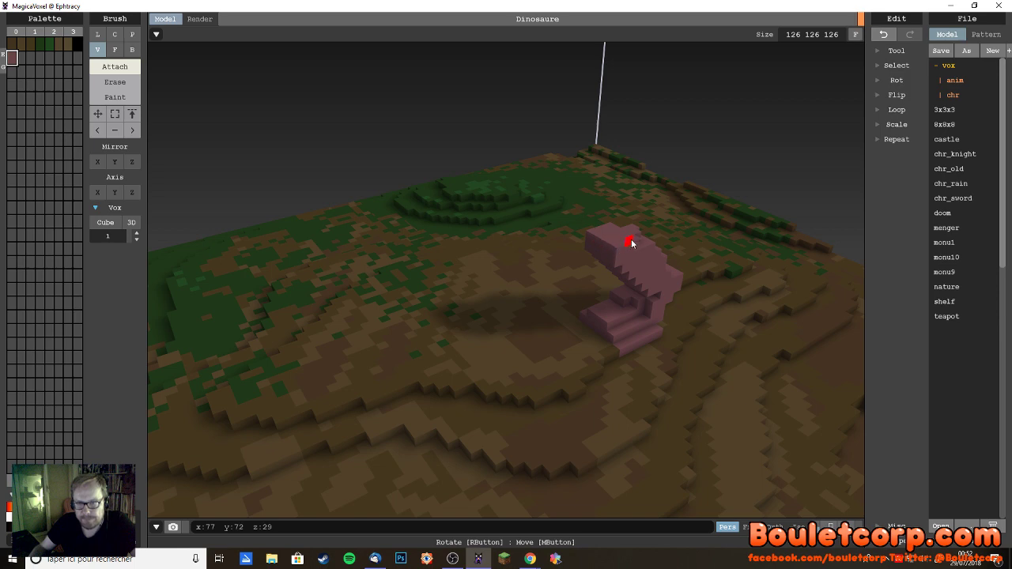
pyautogui.moveTo(636, 248); pyautogui.dragTo(591, 261, button='right')
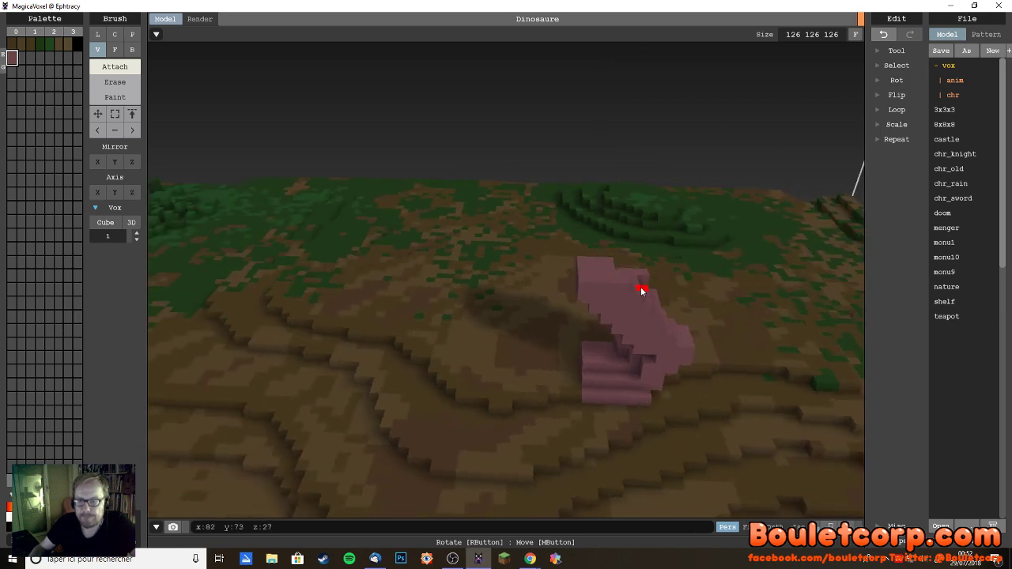
# - Thicken the leg's upper front by attaching pink voxels to the face of its forward-leaning top rows
pyautogui.moveTo(642, 291); pyautogui.dragTo(586, 328, button='right')
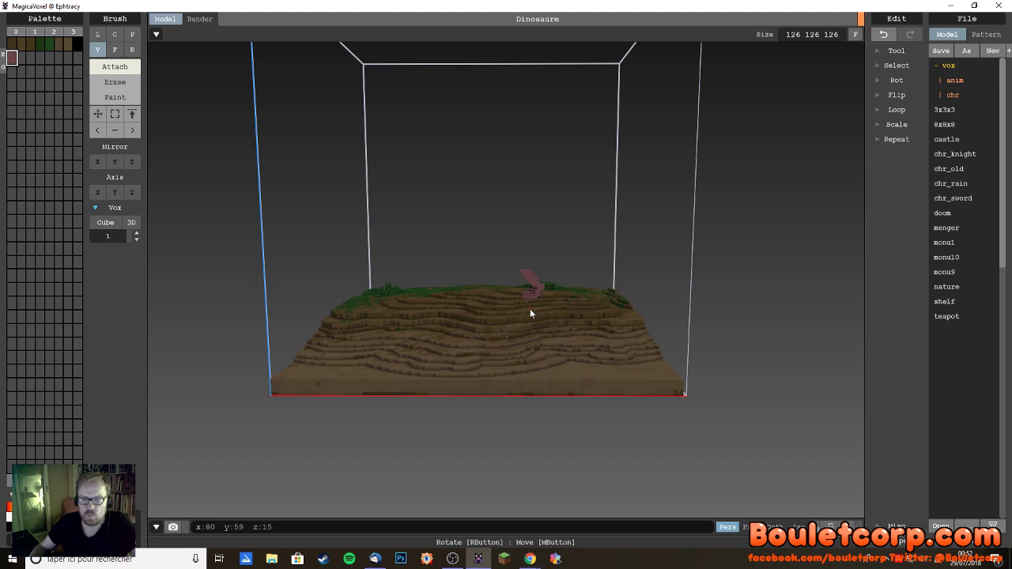
pyautogui.scroll(5, 530, 312)
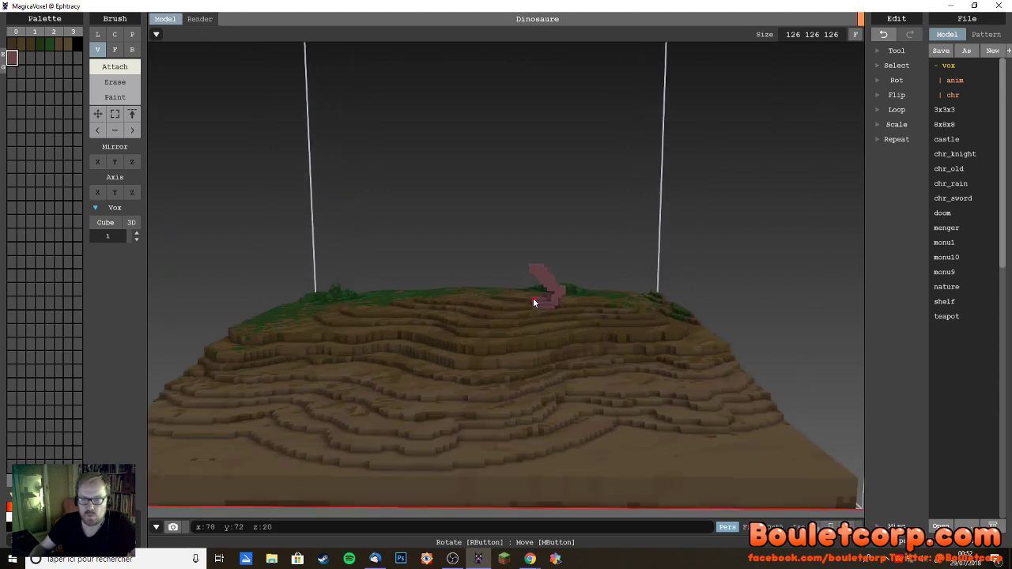
pyautogui.moveTo(533, 298); pyautogui.dragTo(632, 278, button='right')
pyautogui.scroll(5, 571, 307)
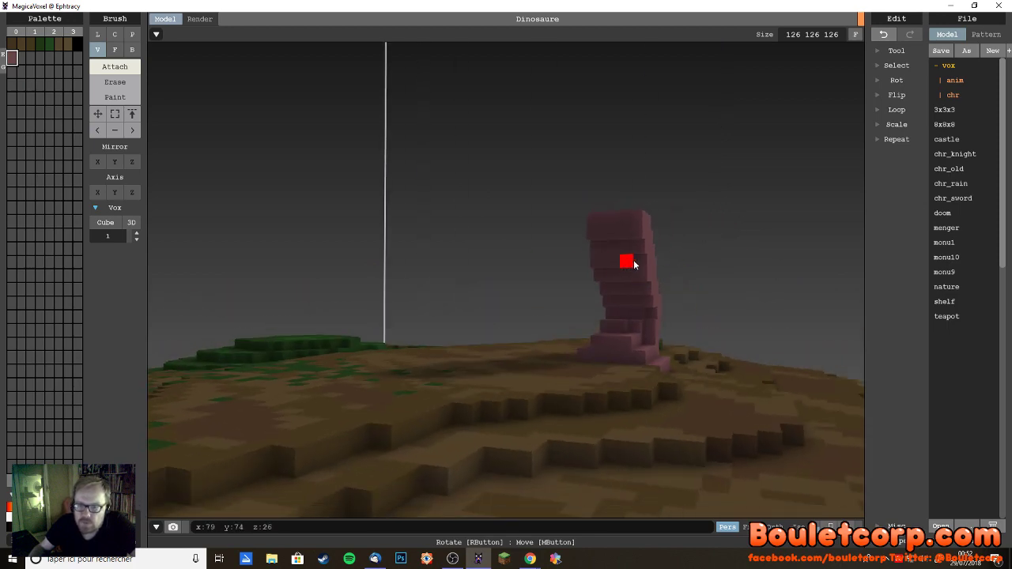
pyautogui.click(594, 222)
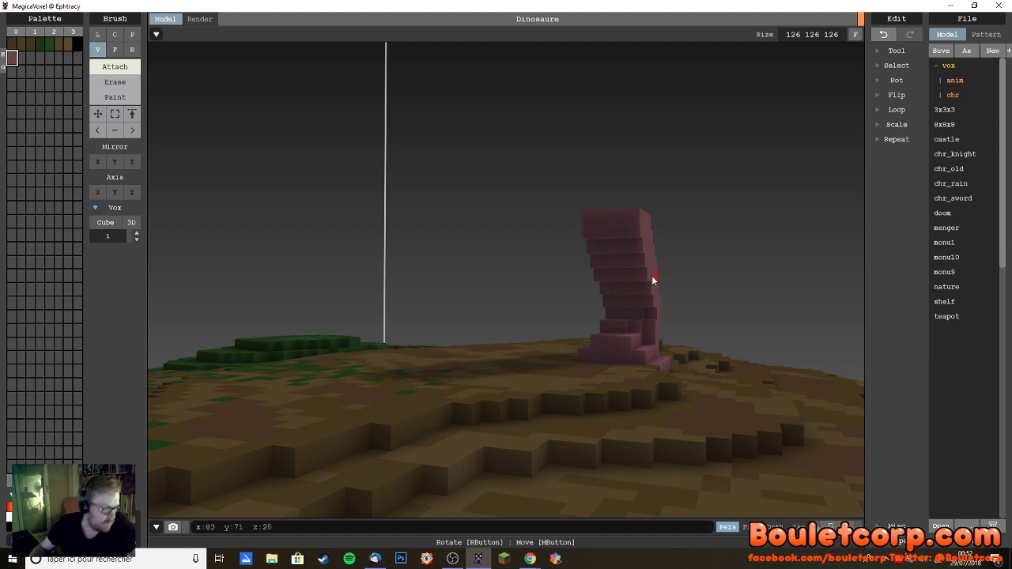
# - Check the leg's slope from the side and above, and begin another pink voxel layer on its top
pyautogui.moveTo(624, 274); pyautogui.dragTo(606, 294, button='right')
pyautogui.scroll(-5, 593, 301)
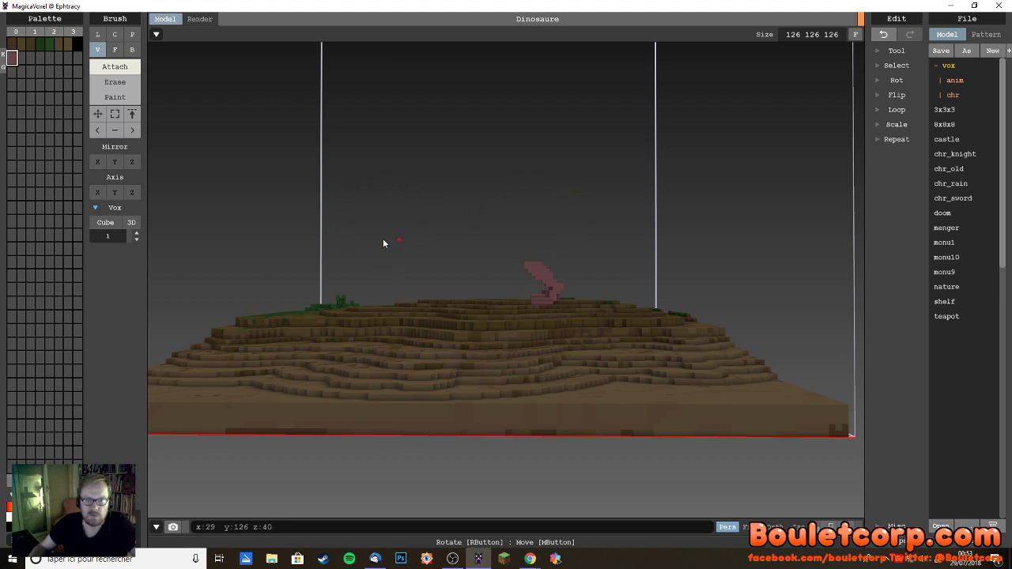
pyautogui.moveTo(480, 201); pyautogui.dragTo(540, 277, button='right')
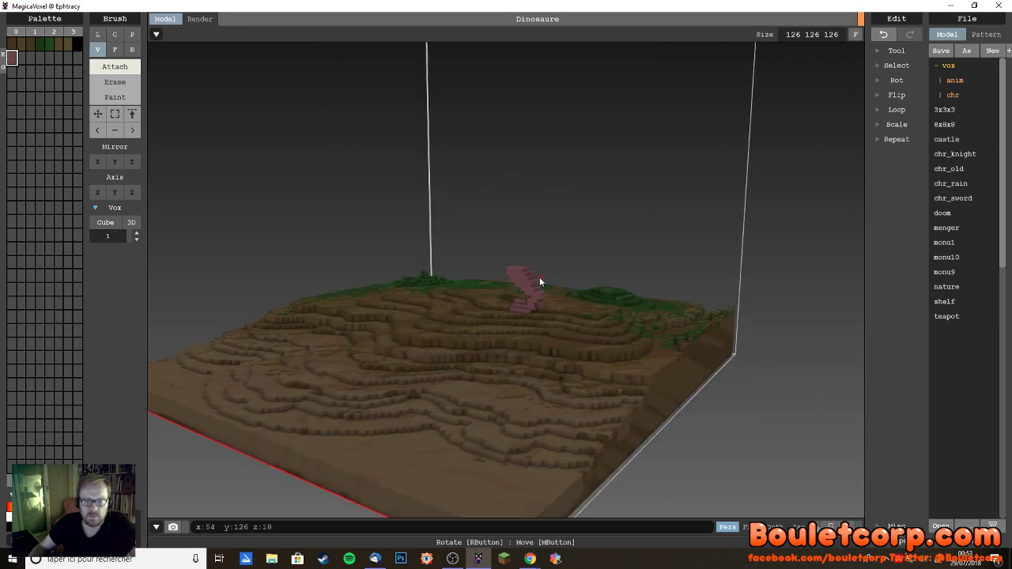
pyautogui.scroll(6, 531, 290)
pyautogui.moveTo(482, 358); pyautogui.dragTo(545, 342, button='right')
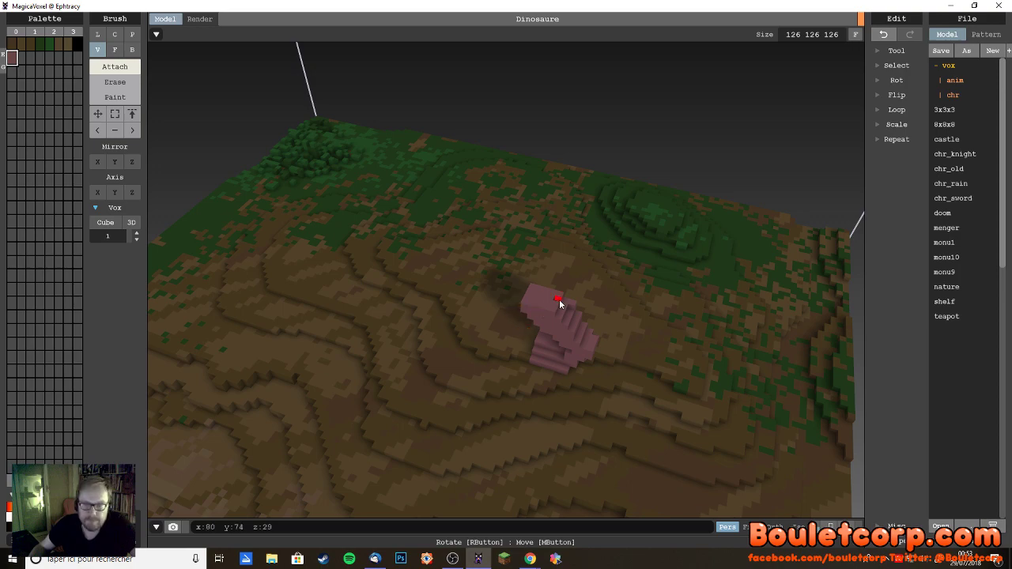
pyautogui.moveTo(550, 312); pyautogui.dragTo(568, 253, button='right')
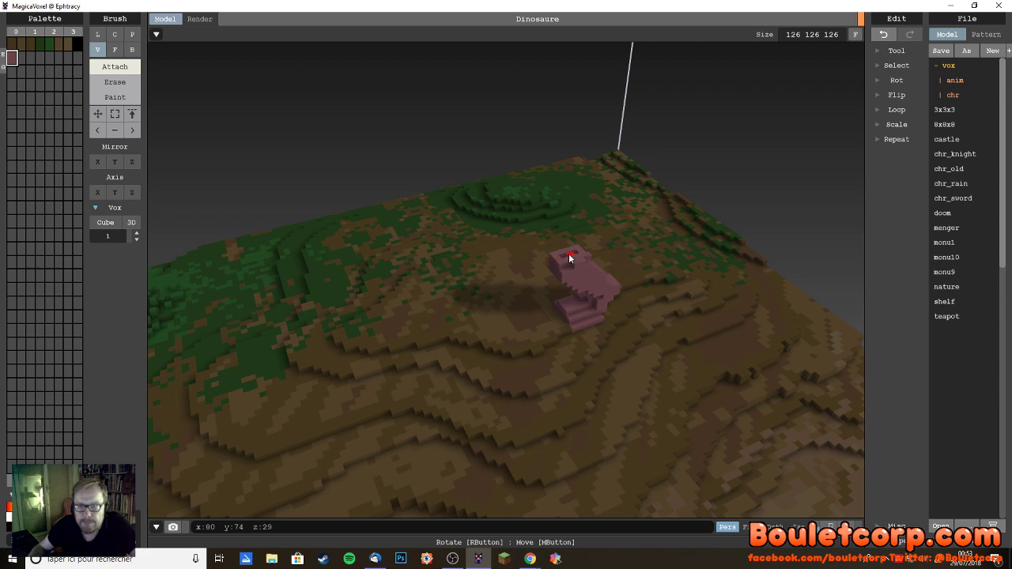
# - Attach pink voxels around the upper end of the dinosaur's leg to build it up above the slanted shin
pyautogui.scroll(5, 572, 255)
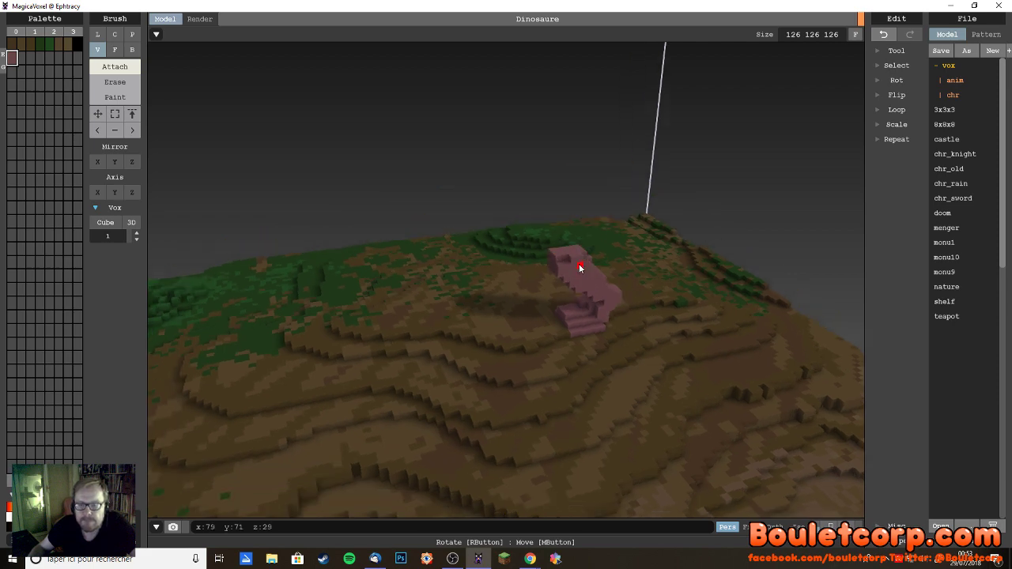
pyautogui.moveTo(634, 249); pyautogui.dragTo(432, 272, button='right')
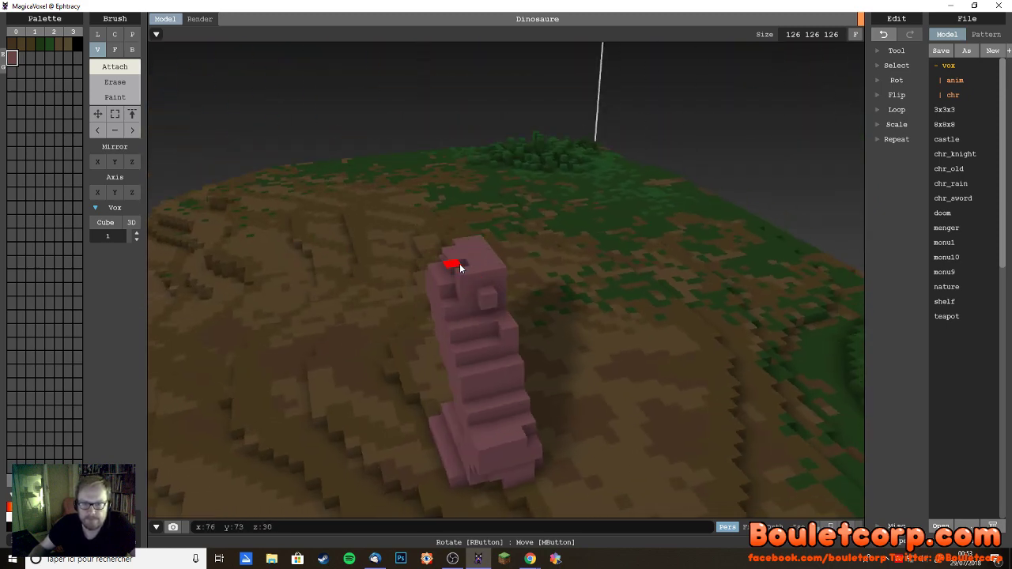
pyautogui.moveTo(496, 293); pyautogui.dragTo(472, 273, button='right')
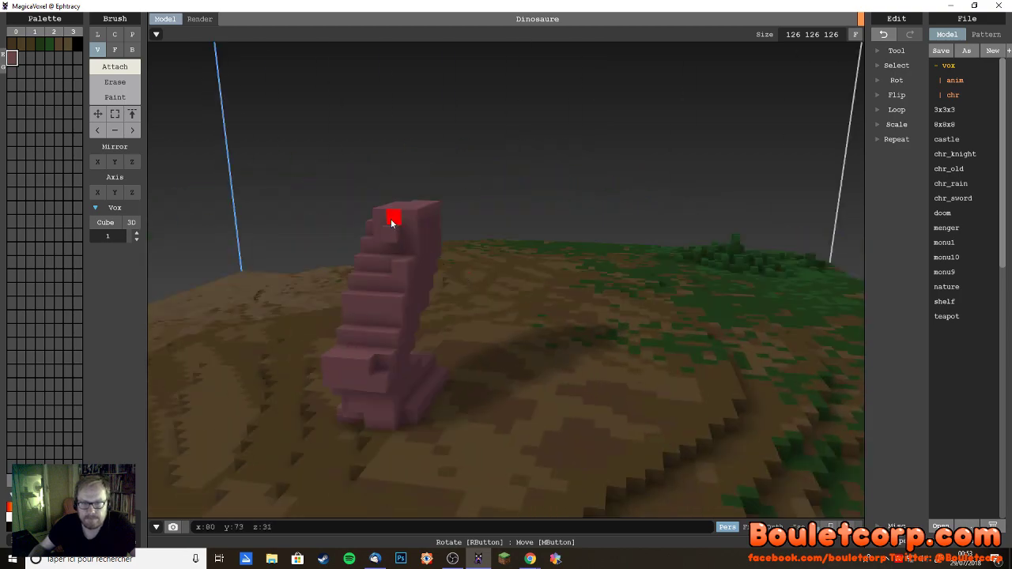
pyautogui.moveTo(422, 229)
pyautogui.mouseDown(button='right')
pyautogui.moveTo(521, 250)
pyautogui.moveTo(502, 232)
pyautogui.moveTo(544, 239)
pyautogui.moveTo(605, 226)
pyautogui.moveTo(479, 246)
pyautogui.moveTo(373, 208)
pyautogui.moveTo(466, 228)
pyautogui.moveTo(549, 228)
pyautogui.mouseUp(button='right')
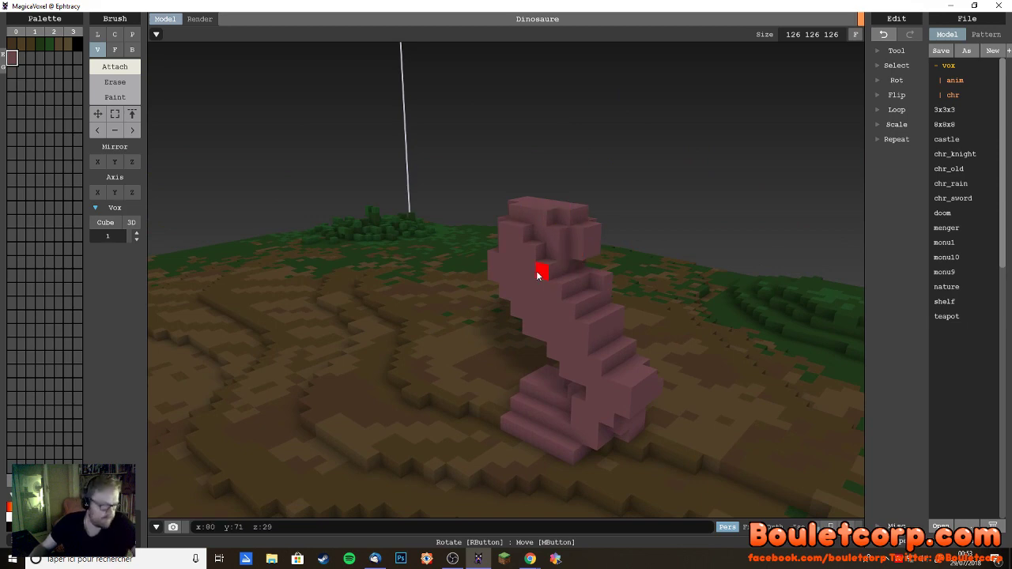
pyautogui.moveTo(542, 271); pyautogui.dragTo(519, 272, button='right')
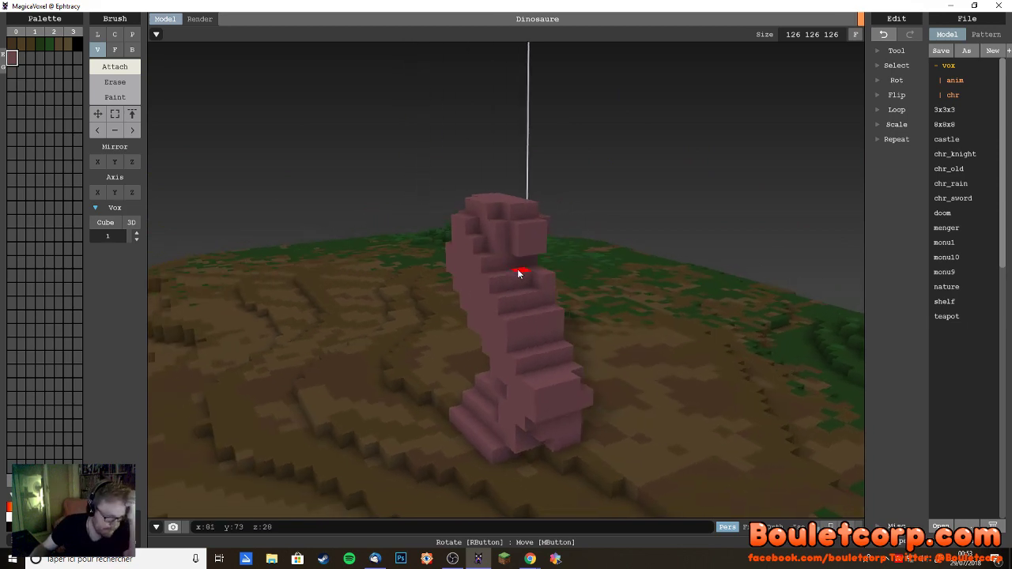
pyautogui.moveTo(519, 273); pyautogui.dragTo(560, 281, button='right')
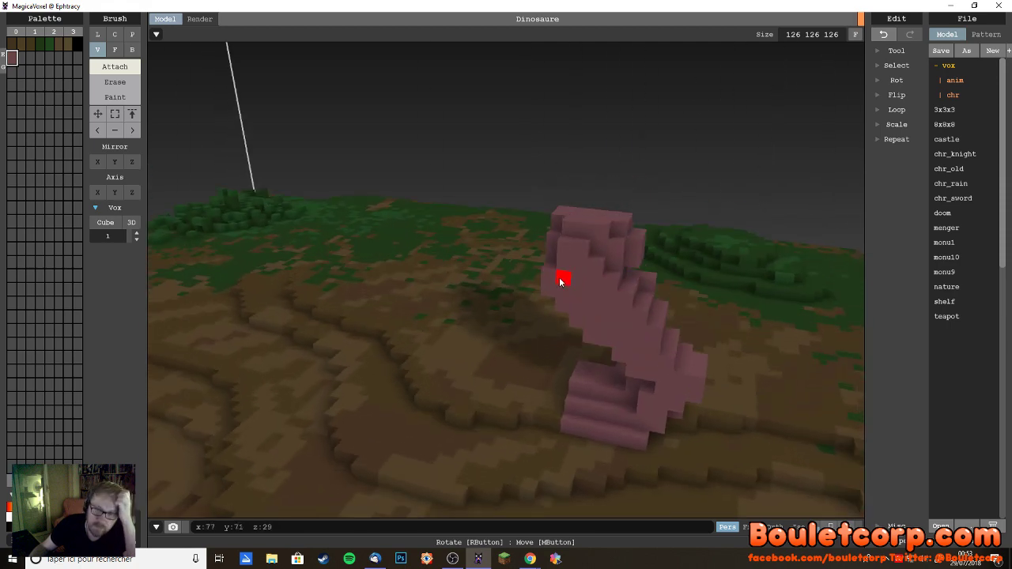
pyautogui.click(632, 237)
pyautogui.moveTo(630, 240); pyautogui.dragTo(656, 257, button='right')
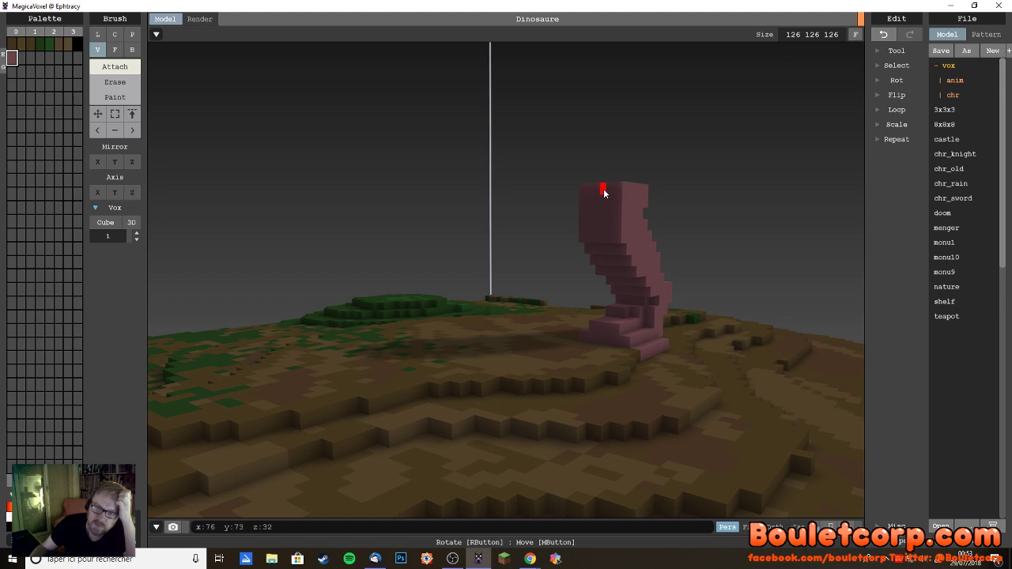
# - Widen the leg's upper block with more pink voxels, filling the recesses on its top and front
pyautogui.moveTo(606, 192); pyautogui.dragTo(576, 277, button='right')
pyautogui.scroll(-2, 577, 289)
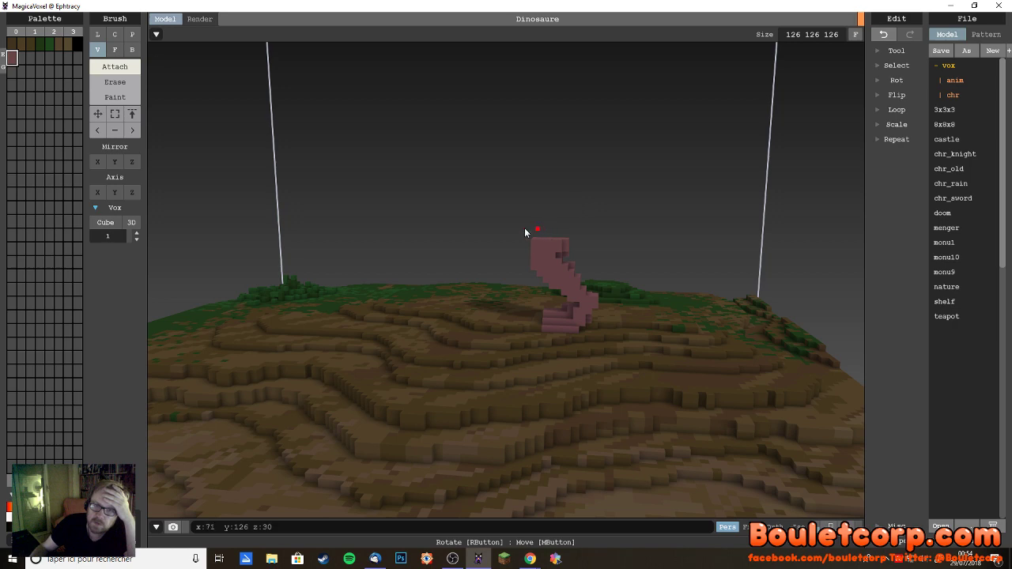
pyautogui.moveTo(575, 214); pyautogui.dragTo(504, 256, button='right')
pyautogui.scroll(5, 502, 259)
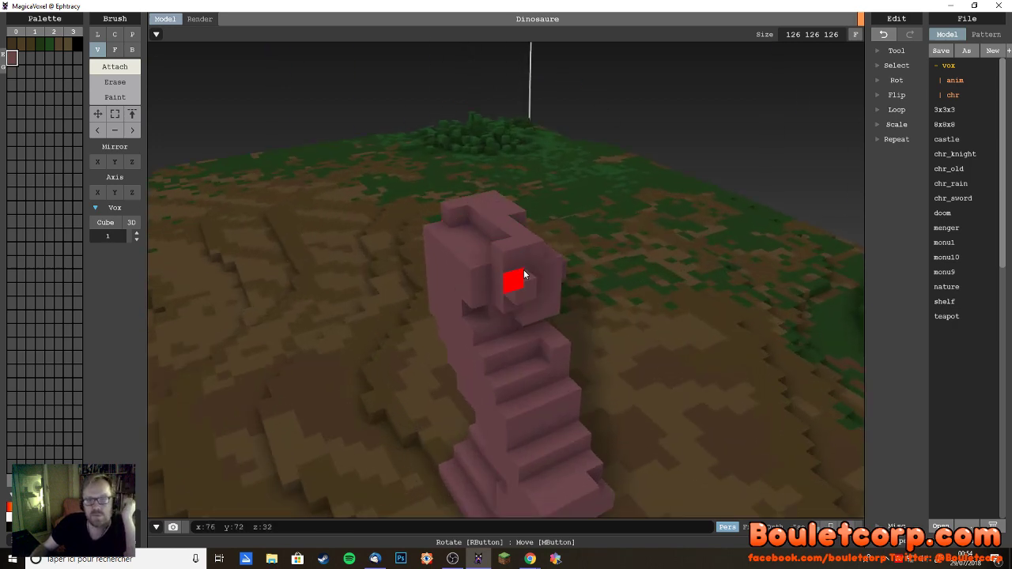
pyautogui.click(481, 224)
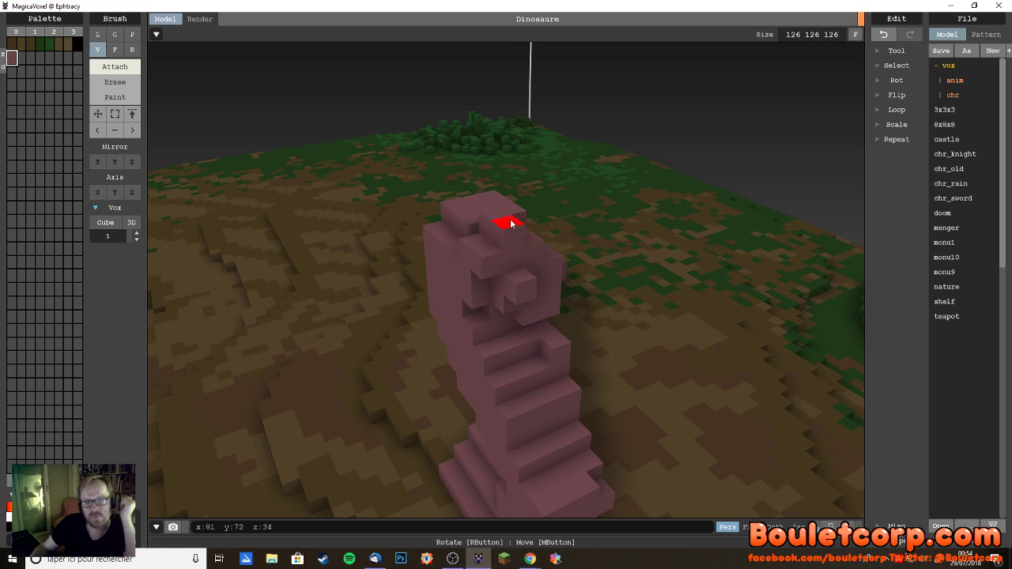
# - Undo the last voxel edit and build another layer of pink voxels across the leg's top
pyautogui.moveTo(543, 237); pyautogui.dragTo(430, 289, button='right')
pyautogui.hotkey('ctrl', 'z')
pyautogui.click(416, 259)
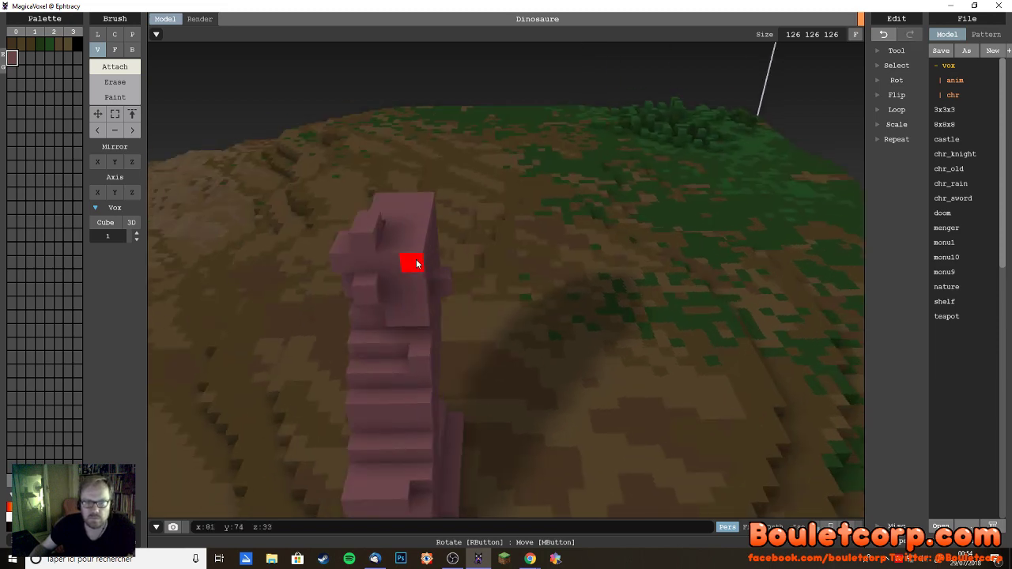
pyautogui.click(387, 207)
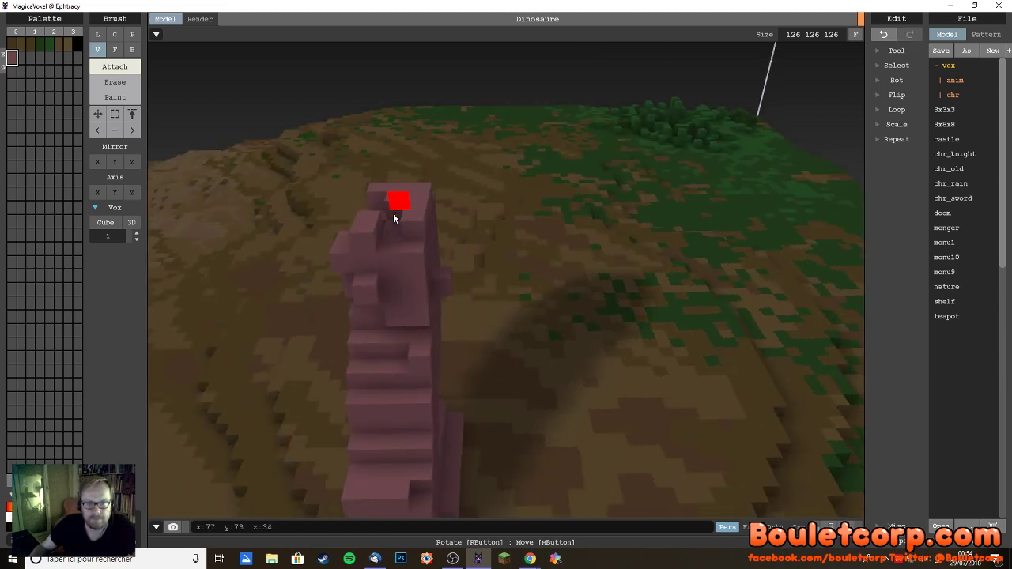
pyautogui.moveTo(433, 278); pyautogui.dragTo(498, 257, button='right')
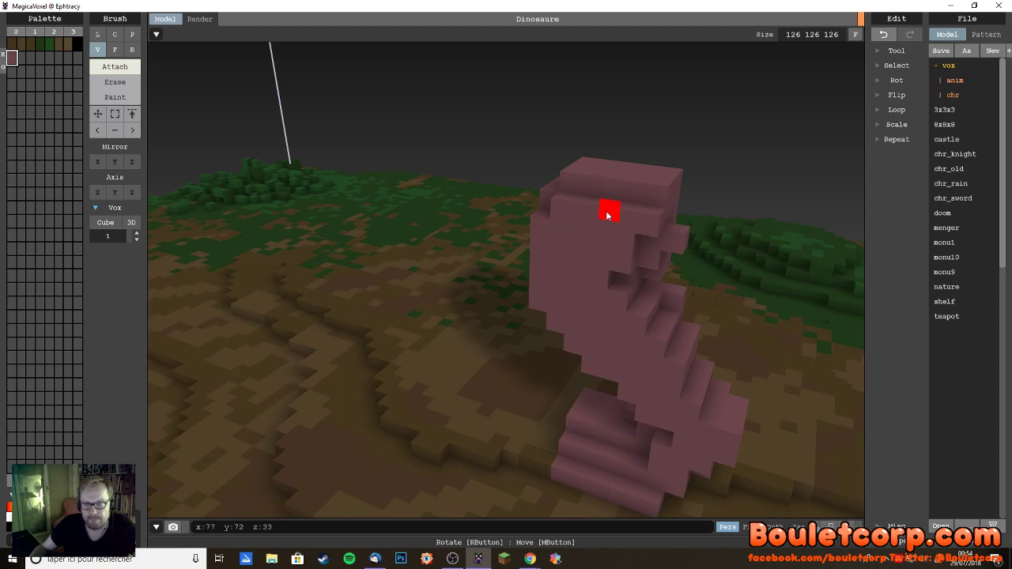
# - Fill out the front of the leg's top with voxels so it forms a solid overhanging block
pyautogui.moveTo(650, 228); pyautogui.dragTo(623, 232, button='right')
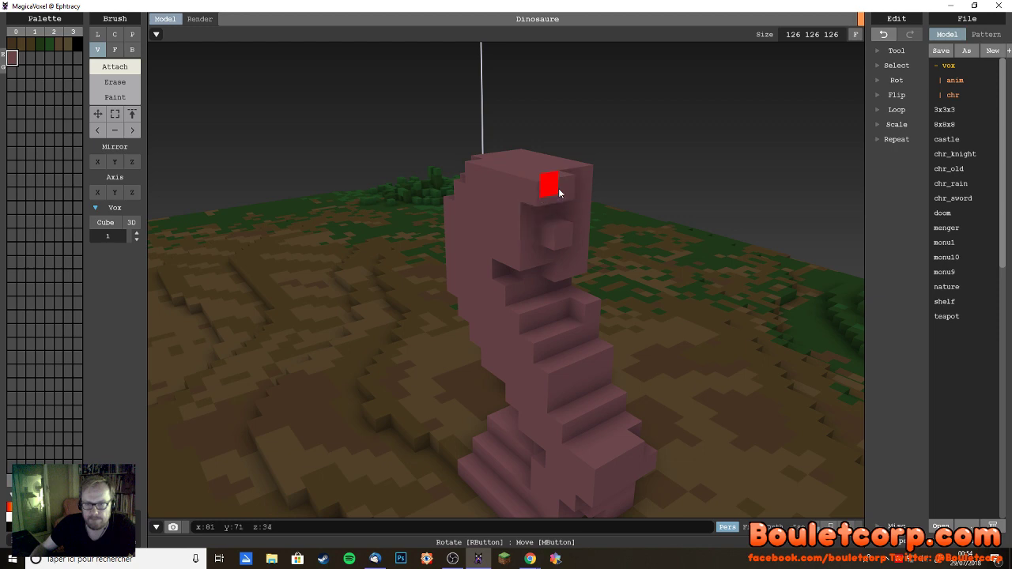
pyautogui.moveTo(546, 185)
pyautogui.mouseDown()
pyautogui.moveTo(578, 195)
pyautogui.moveTo(584, 217)
pyautogui.moveTo(552, 214)
pyautogui.moveTo(539, 225)
pyautogui.moveTo(579, 236)
pyautogui.moveTo(581, 194)
pyautogui.mouseUp()
pyautogui.moveTo(582, 194); pyautogui.dragTo(375, 192, button='right')
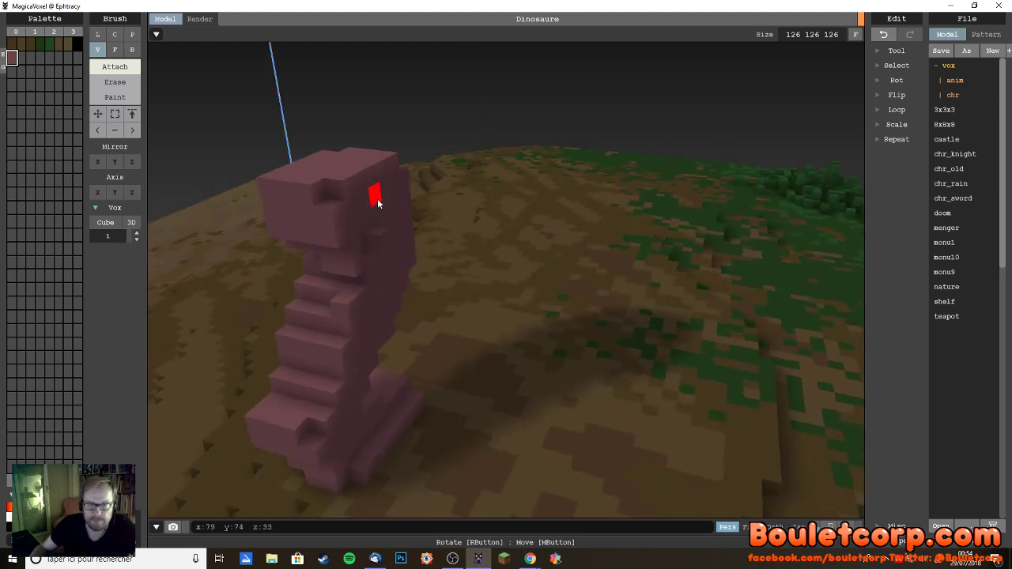
pyautogui.moveTo(330, 275); pyautogui.dragTo(461, 219, button='right')
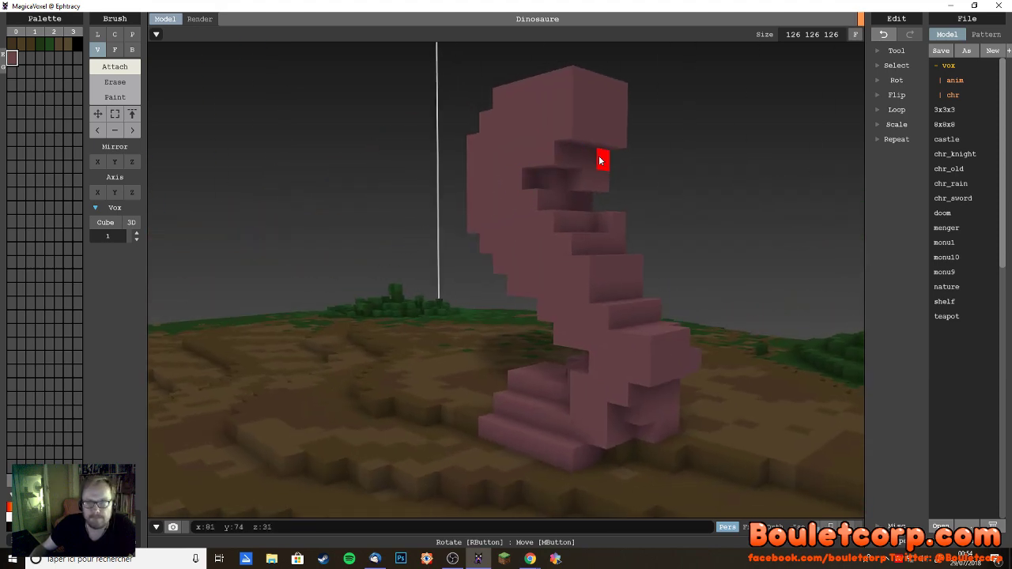
pyautogui.moveTo(578, 153); pyautogui.dragTo(544, 263, button='right')
# - Undo the last voxel edit and thicken the stepped back of the upper leg with pink voxels
pyautogui.scroll(-5, 590, 235)
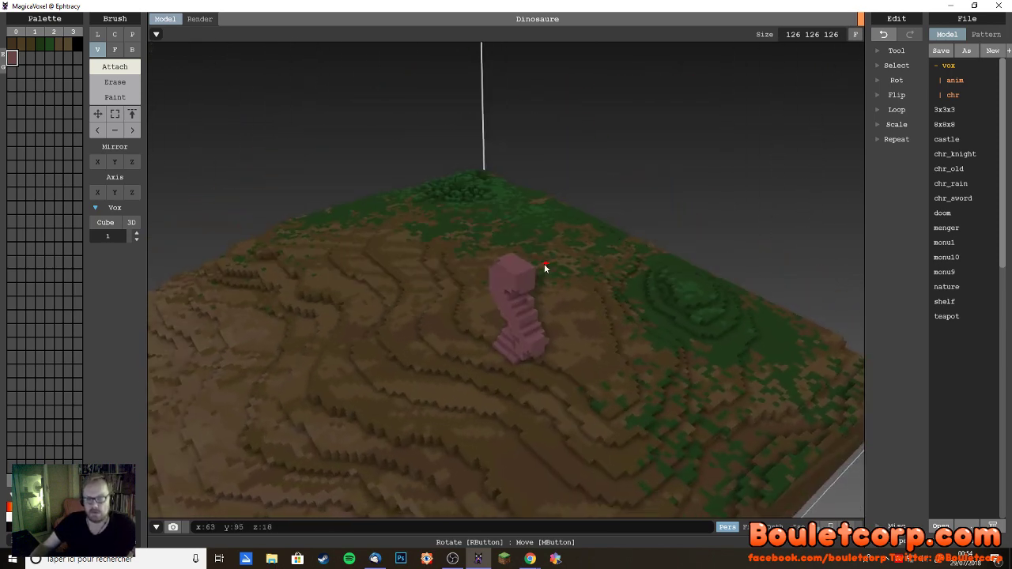
pyautogui.scroll(5, 544, 264)
pyautogui.moveTo(606, 289); pyautogui.dragTo(640, 267, button='right')
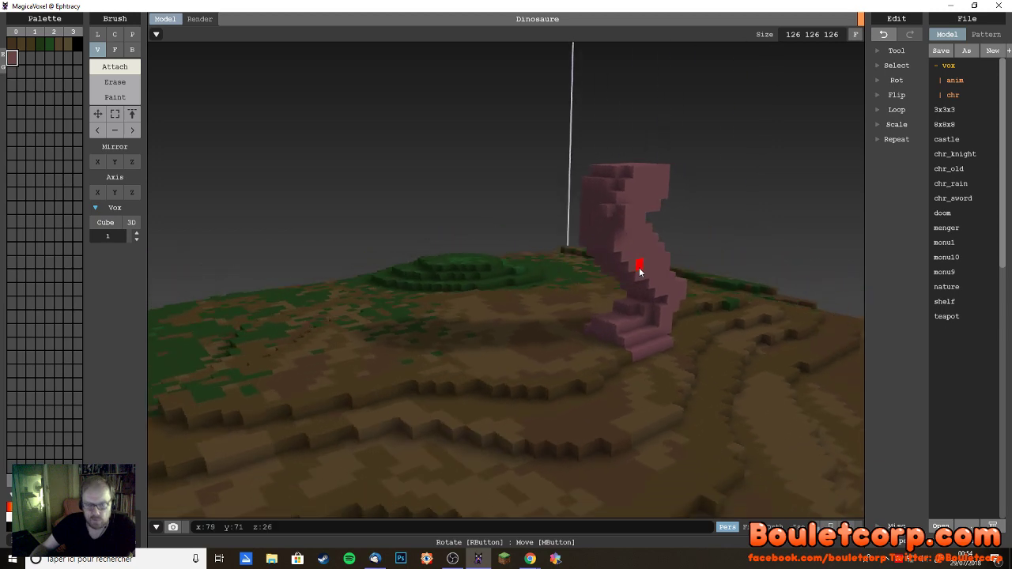
pyautogui.hotkey('ctrl', 'z')
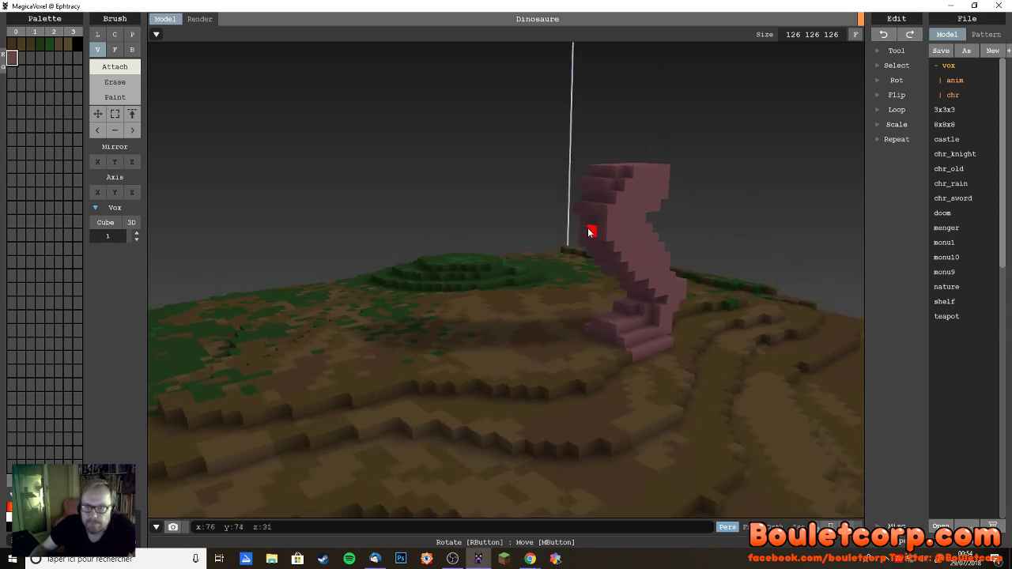
pyautogui.click(586, 228)
pyautogui.moveTo(617, 224); pyautogui.dragTo(595, 230, button='right')
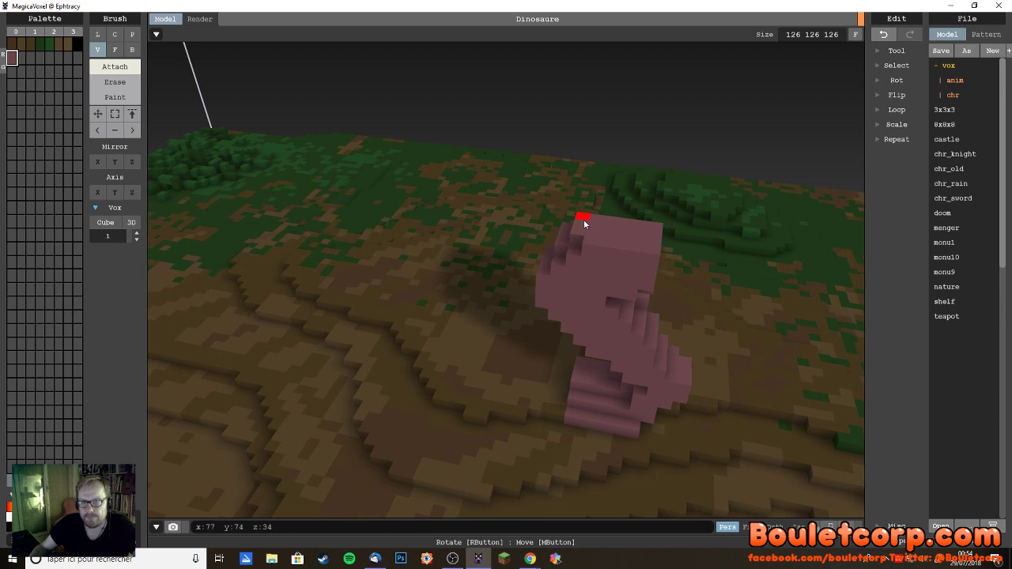
# - Undo the last two voxel edits and add another layer of pink voxels on top of the leg
pyautogui.hotkey('ctrl', 'z')
pyautogui.hotkey('ctrl', 'z')
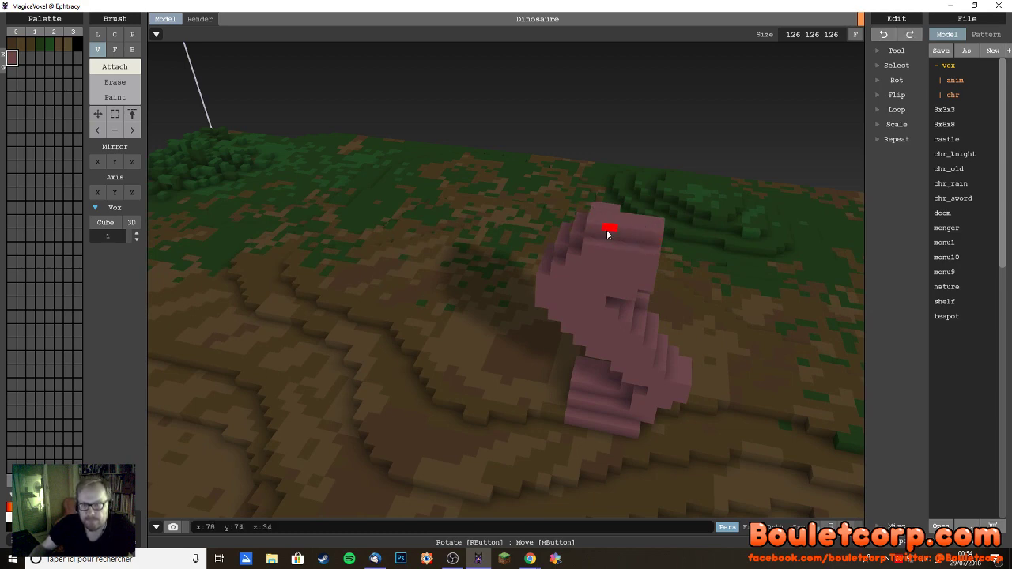
pyautogui.click(602, 237)
pyautogui.moveTo(646, 244); pyautogui.dragTo(558, 256, button='right')
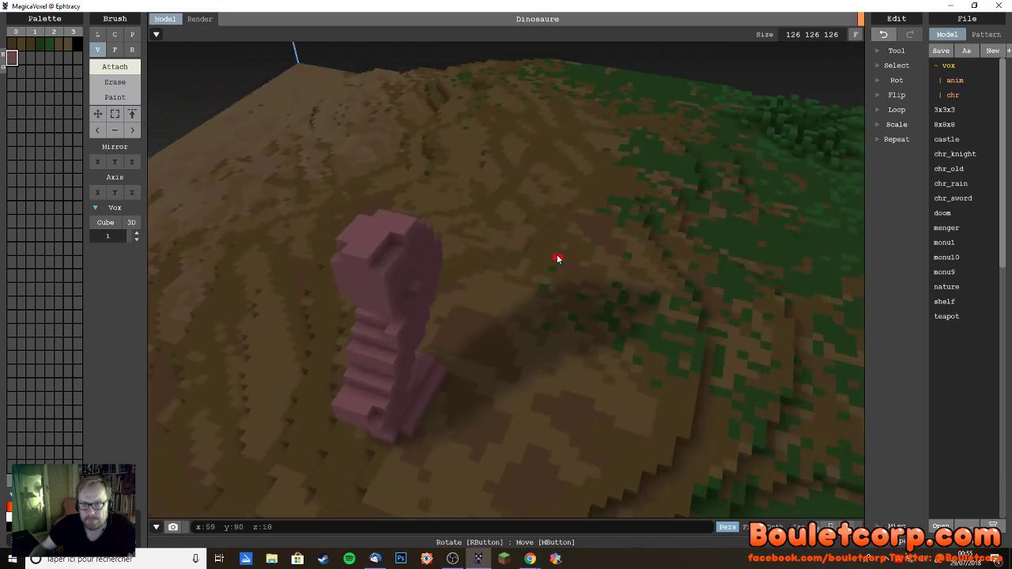
pyautogui.moveTo(382, 282); pyautogui.dragTo(511, 276, button='right')
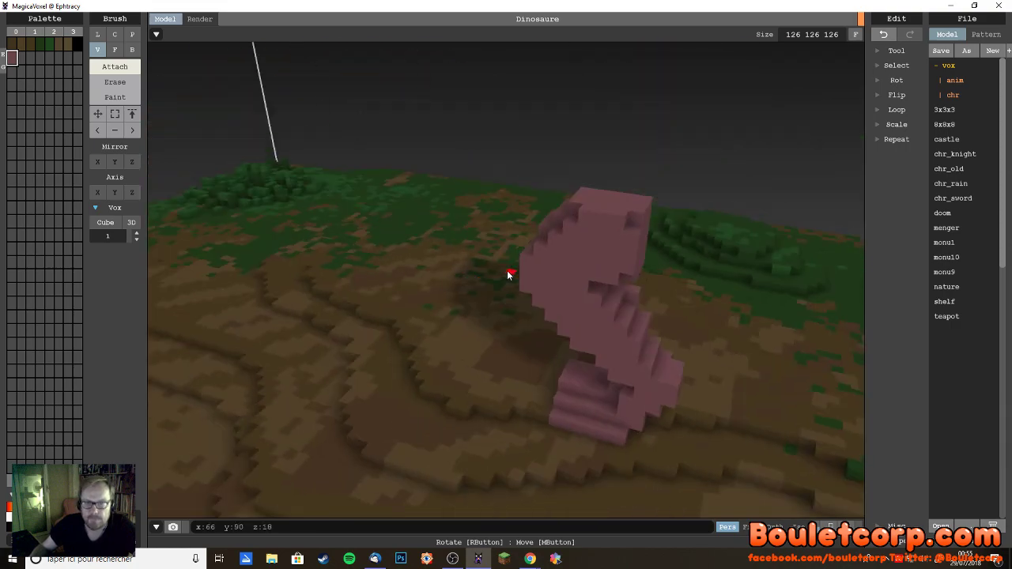
# - Thicken the front face of the upper leg by attaching a further layer of pink voxels
pyautogui.moveTo(637, 245); pyautogui.dragTo(533, 208, button='right')
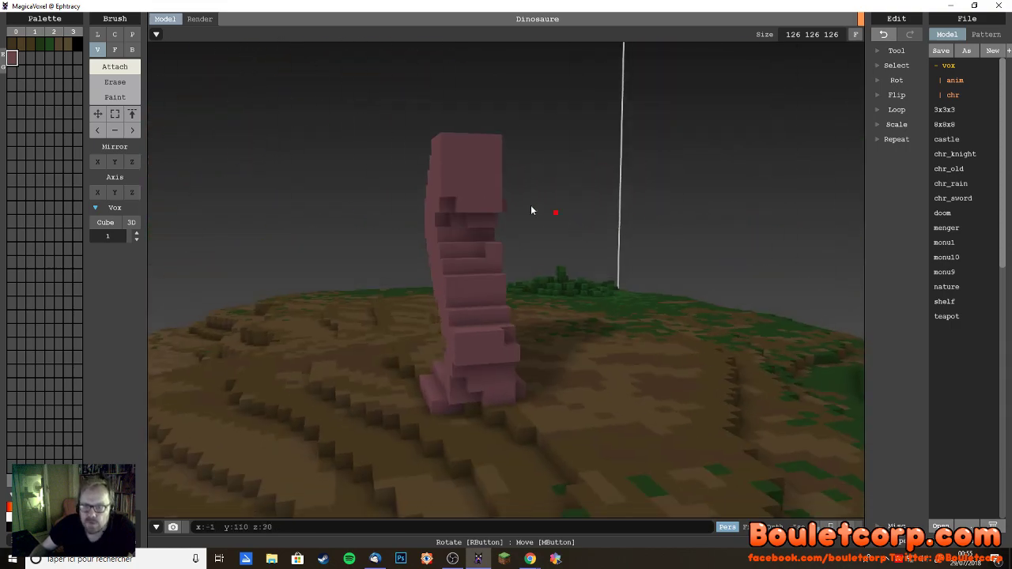
pyautogui.moveTo(457, 150)
pyautogui.mouseDown()
pyautogui.moveTo(481, 144)
pyautogui.moveTo(493, 158)
pyautogui.moveTo(480, 174)
pyautogui.moveTo(452, 169)
pyautogui.mouseUp()
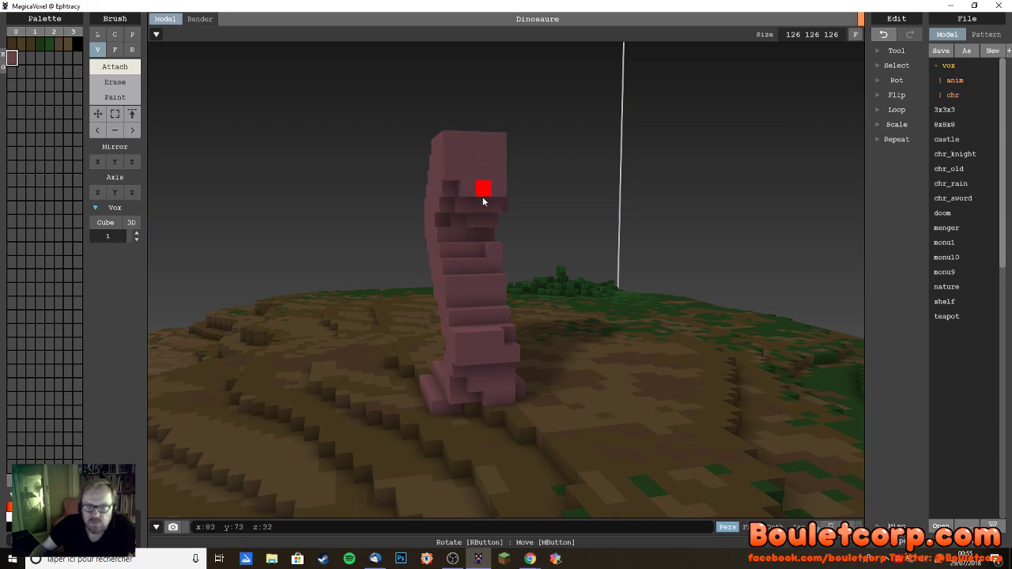
pyautogui.moveTo(481, 190); pyautogui.dragTo(613, 196, button='right')
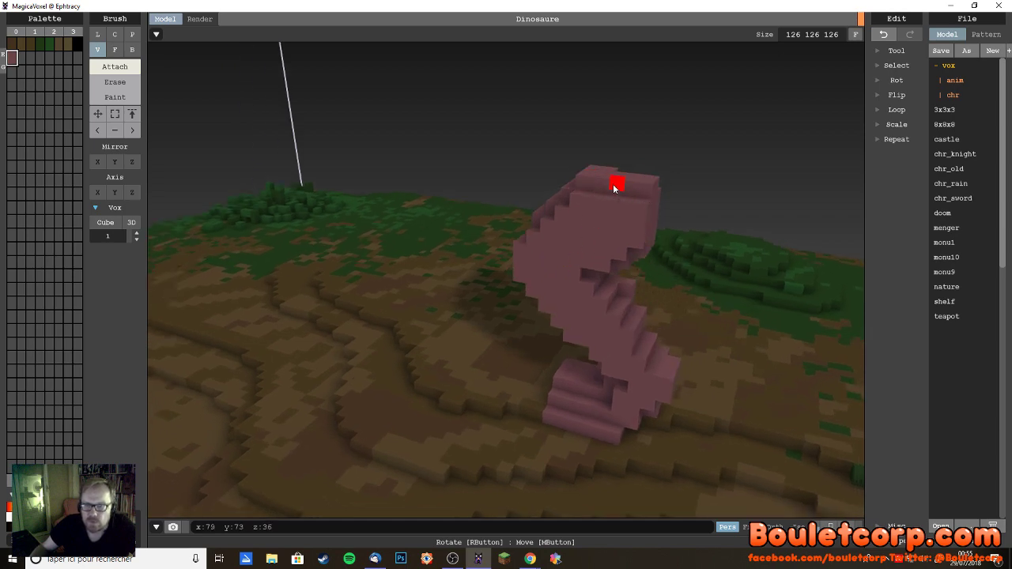
# - Extend the upper leg's top and stepped back edge with more pink voxels
pyautogui.moveTo(614, 184); pyautogui.dragTo(369, 199, button='right')
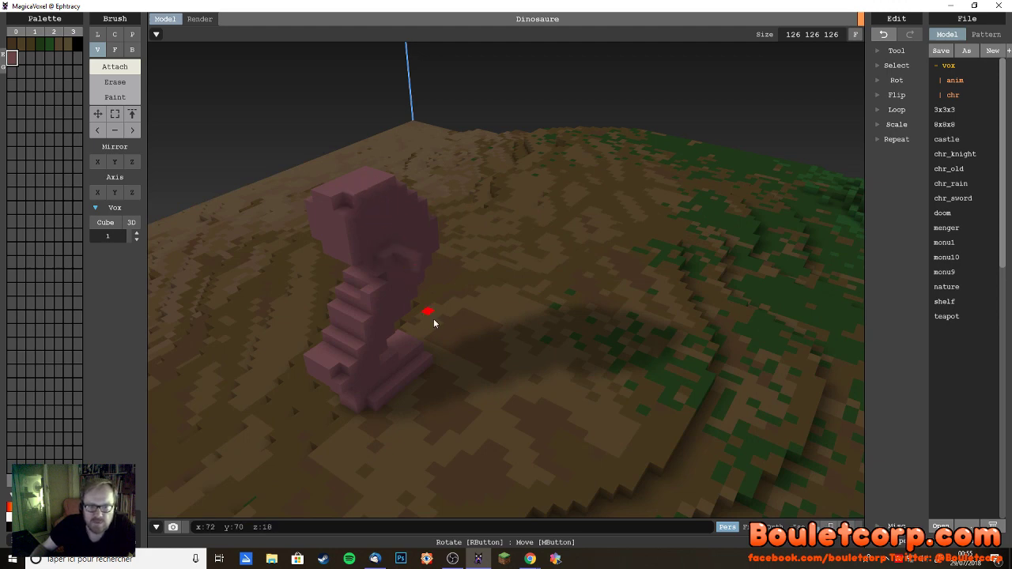
pyautogui.moveTo(434, 319); pyautogui.dragTo(673, 218, button='right')
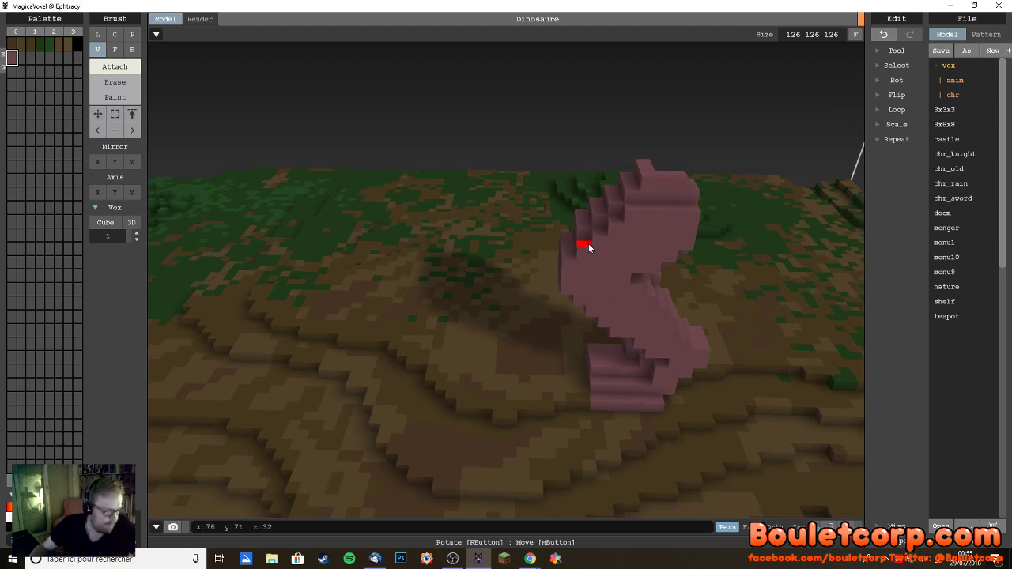
pyautogui.moveTo(580, 247); pyautogui.dragTo(570, 249, button='right')
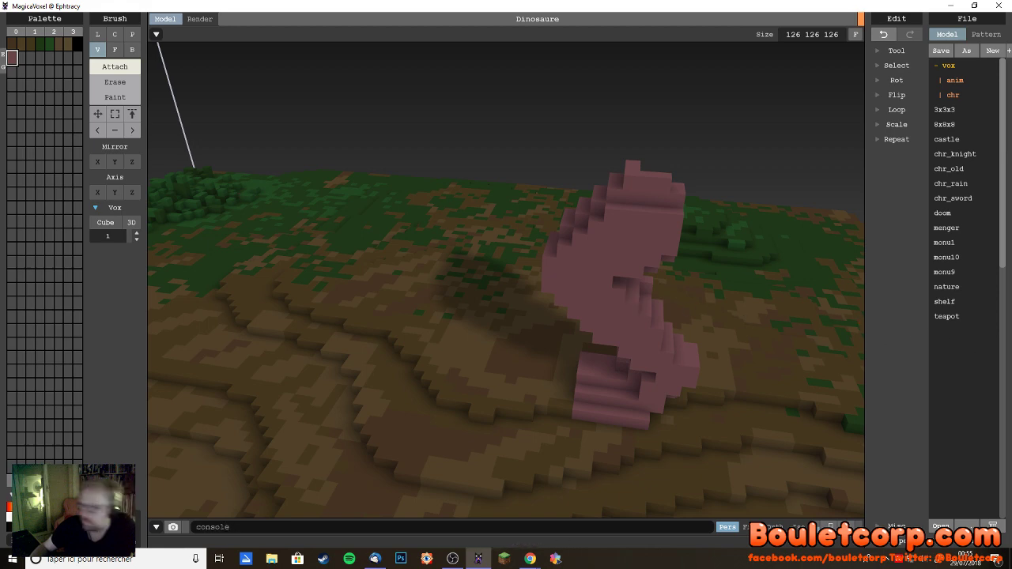
pyautogui.hotkey('alt', 'Tab')
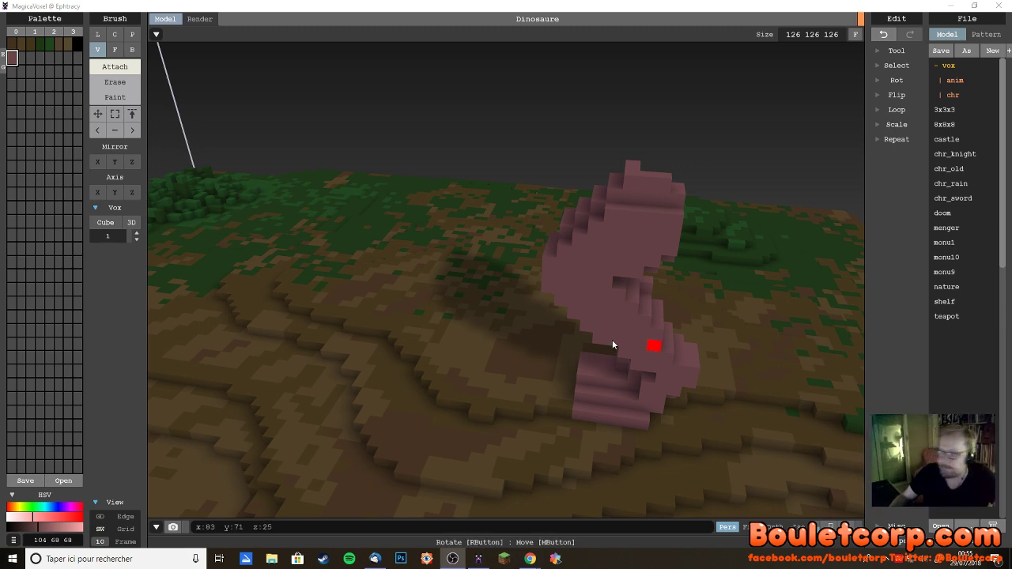
# - Complete the new top layer of the upper leg and square off its front block with pink voxels
pyautogui.click(661, 199)
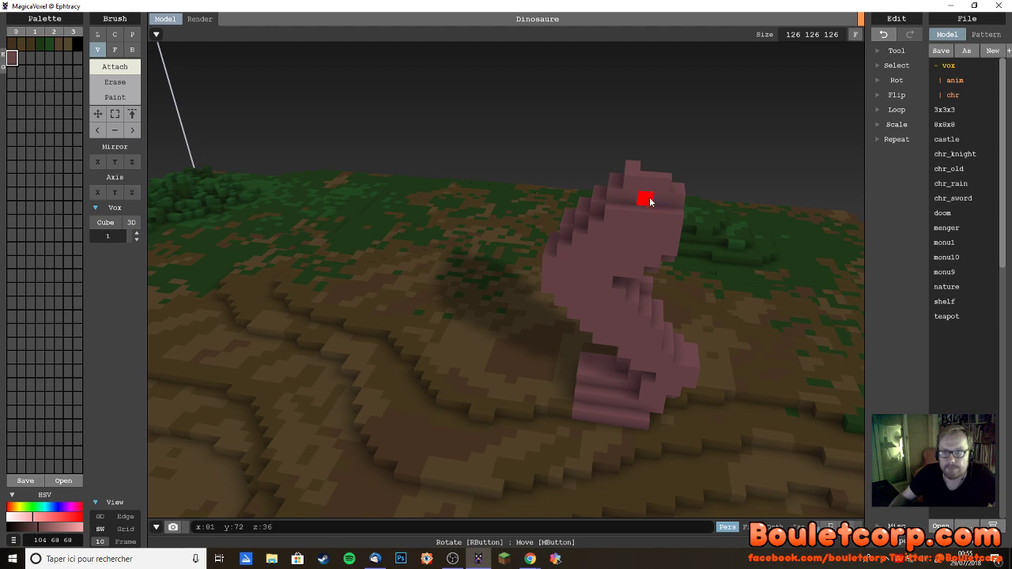
pyautogui.moveTo(672, 212); pyautogui.dragTo(461, 252, button='right')
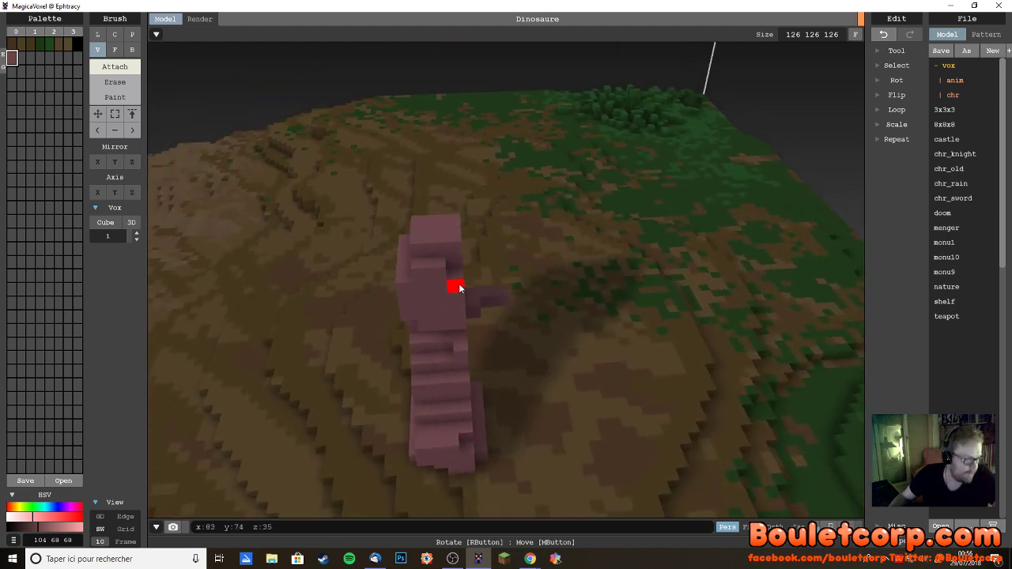
pyautogui.moveTo(452, 283)
pyautogui.mouseDown(button='right')
pyautogui.moveTo(478, 277)
pyautogui.moveTo(455, 284)
pyautogui.mouseUp(button='right')
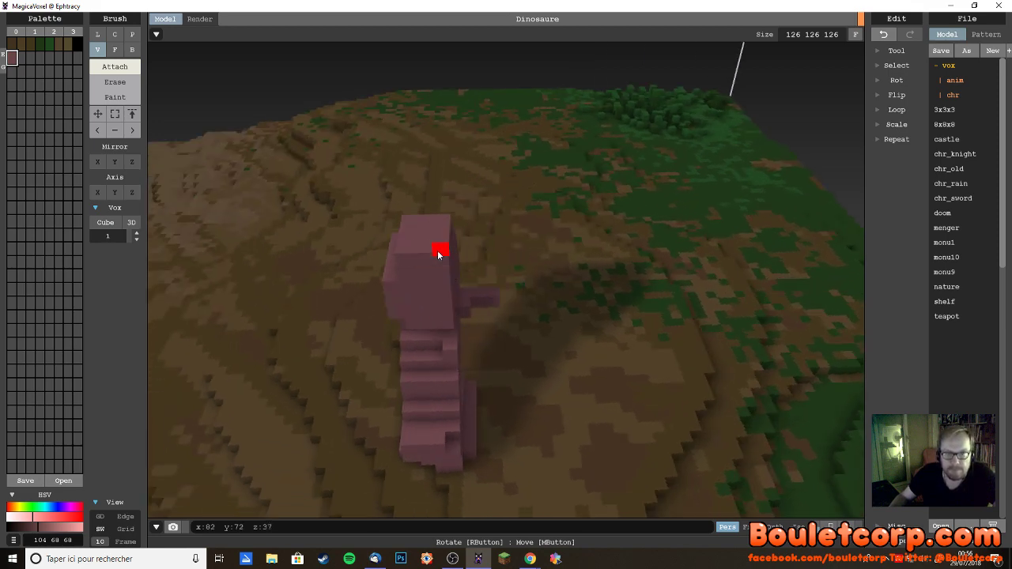
pyautogui.moveTo(443, 253); pyautogui.dragTo(531, 255, button='right')
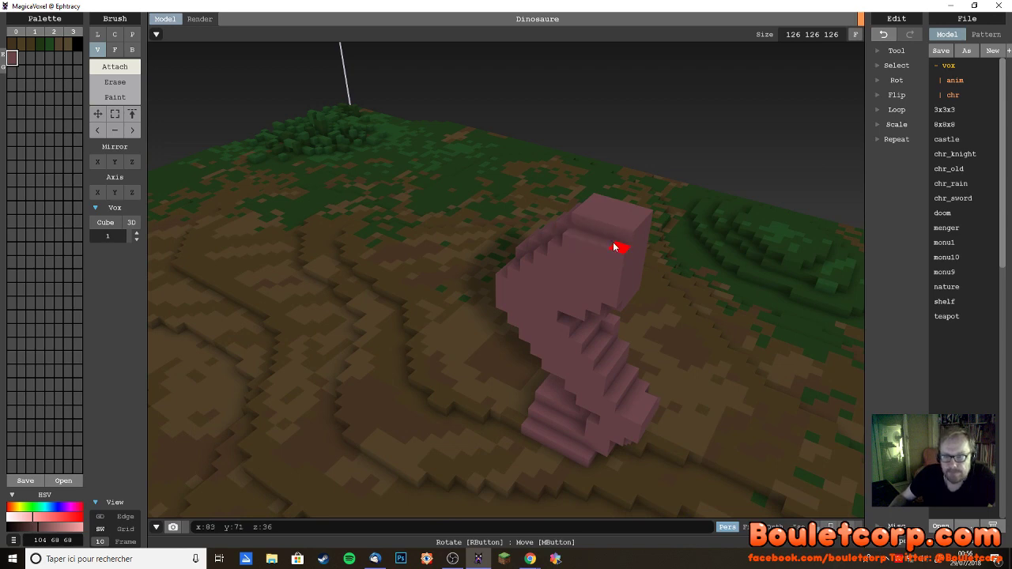
pyautogui.moveTo(626, 231); pyautogui.dragTo(596, 269, button='right')
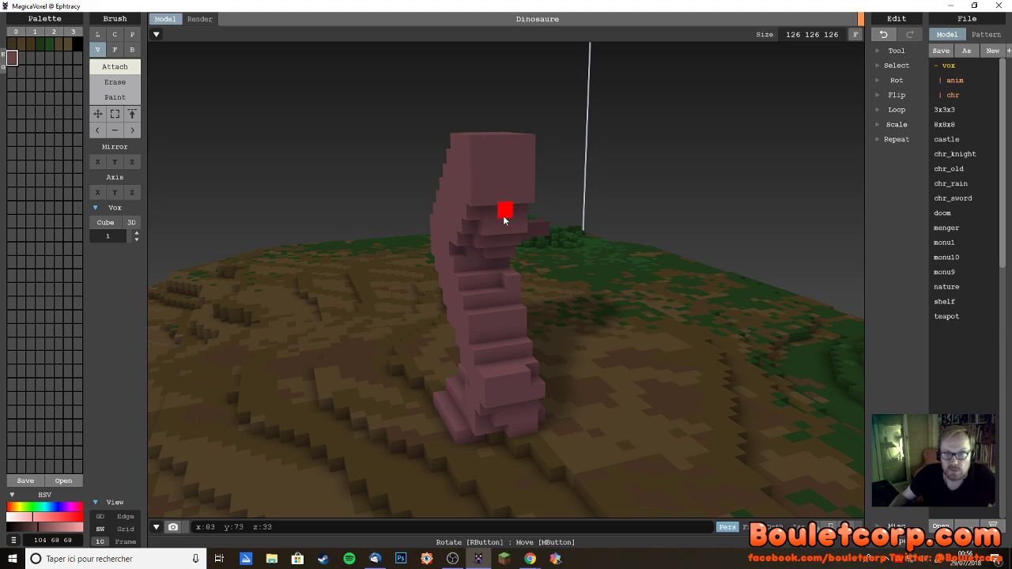
# - Attach another layer of pink voxels to the front of the upper leg and even out the steps below it
pyautogui.moveTo(519, 211); pyautogui.dragTo(560, 208, button='right')
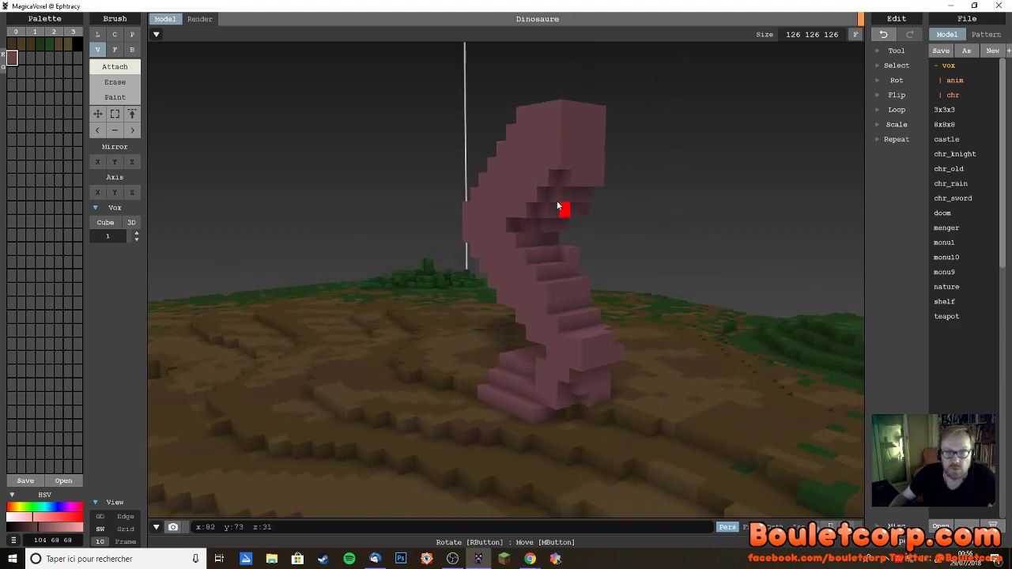
pyautogui.moveTo(567, 113)
pyautogui.mouseDown()
pyautogui.moveTo(593, 108)
pyautogui.moveTo(592, 126)
pyautogui.mouseUp()
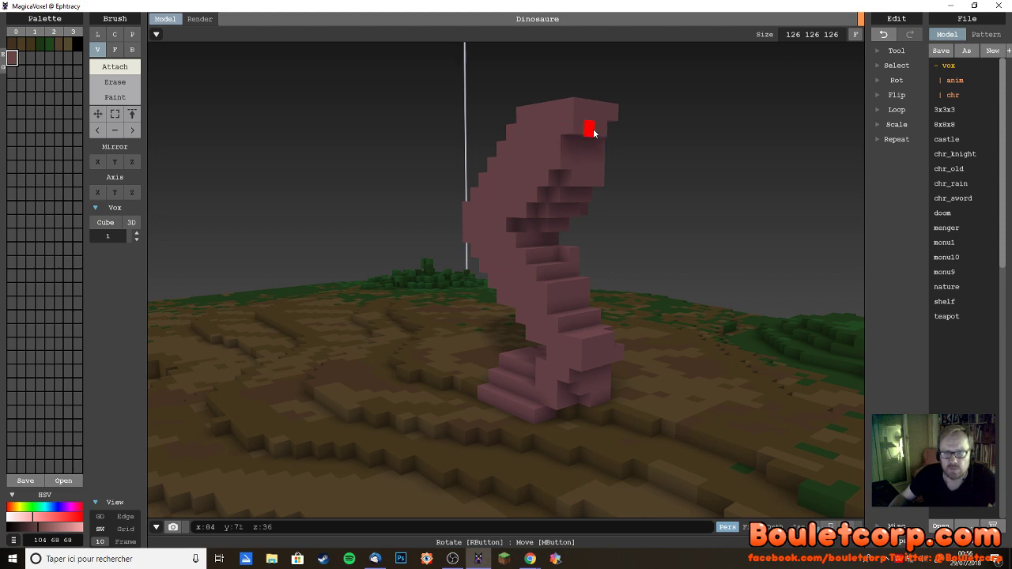
pyautogui.moveTo(601, 145); pyautogui.dragTo(456, 169, button='right')
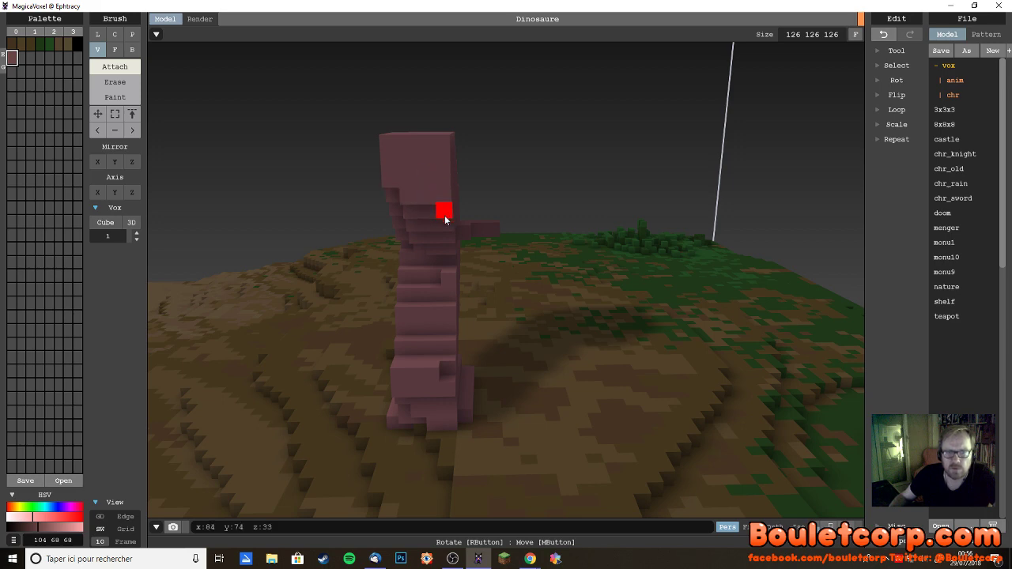
pyautogui.moveTo(445, 212); pyautogui.dragTo(492, 239, button='right')
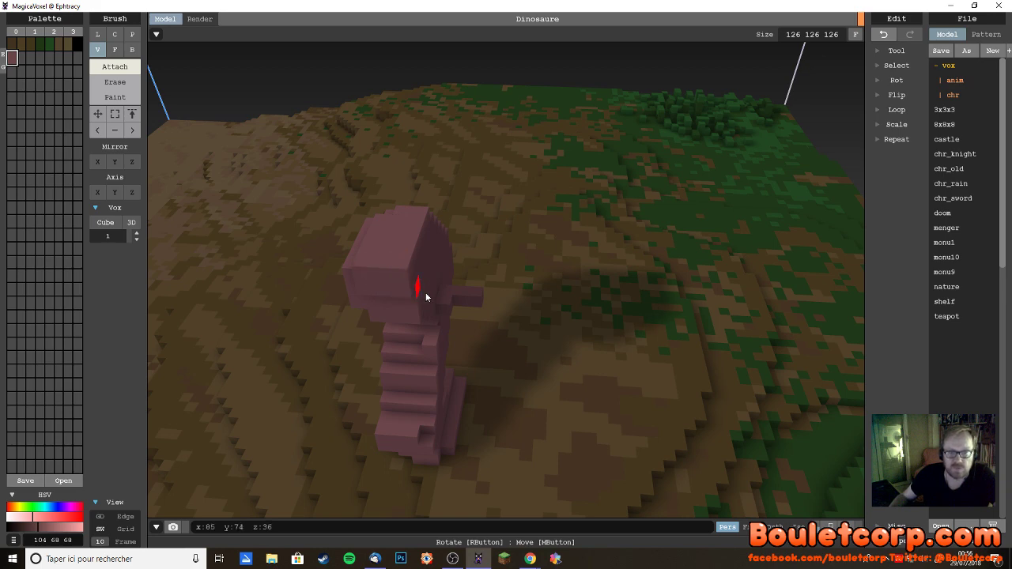
pyautogui.moveTo(426, 292); pyautogui.dragTo(457, 255, button='right')
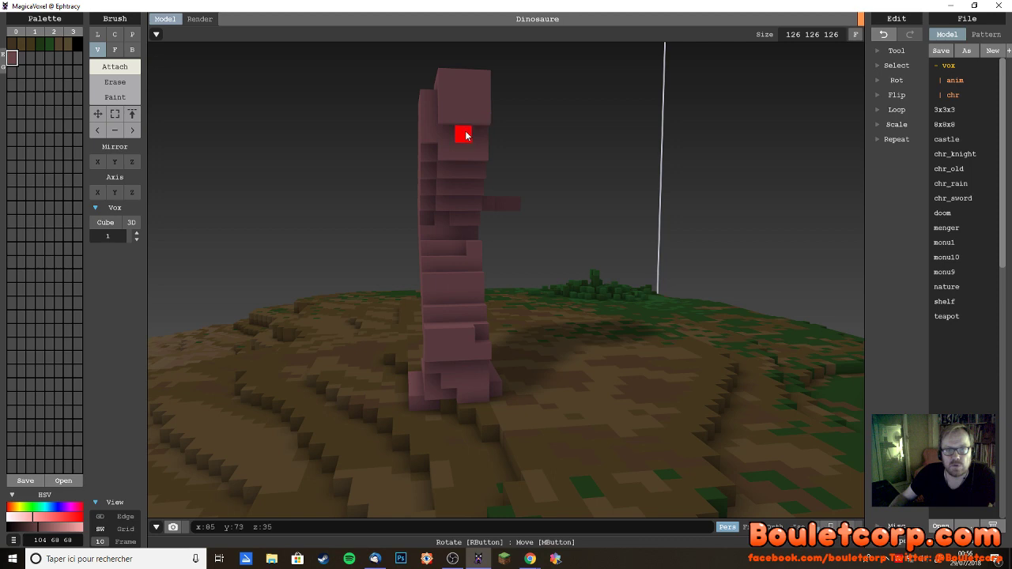
# - Fill out the outer side of the upper leg's front block with pink voxels until it is flush with the rest
pyautogui.moveTo(458, 182); pyautogui.dragTo(622, 173, button='right')
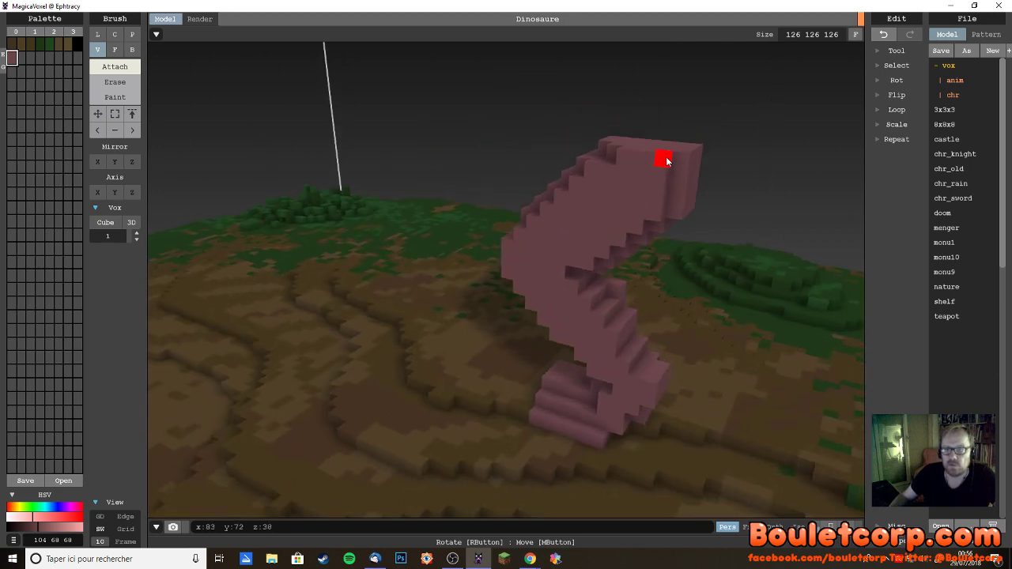
pyautogui.moveTo(700, 210); pyautogui.dragTo(669, 226, button='right')
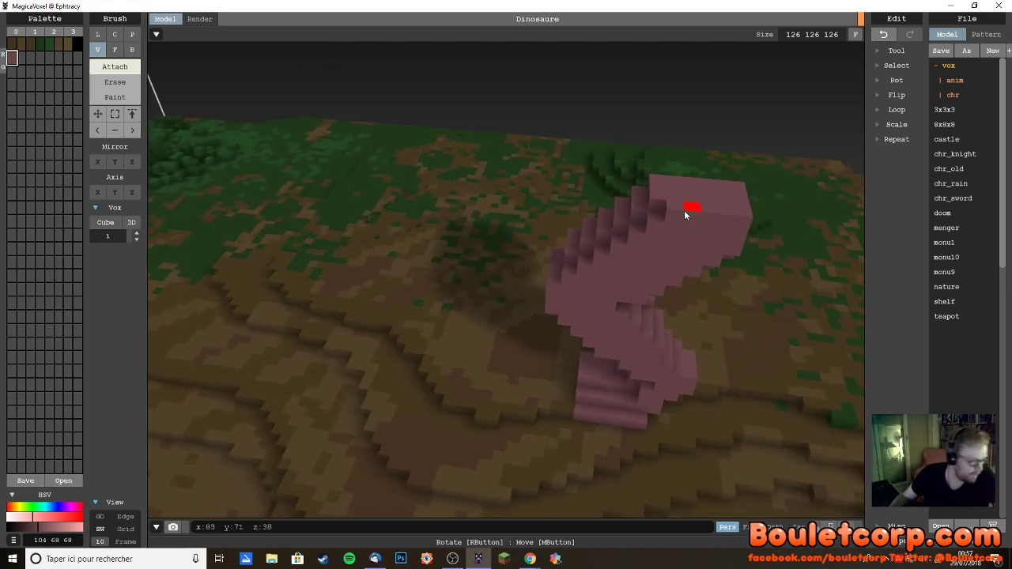
pyautogui.moveTo(668, 238); pyautogui.dragTo(656, 218, button='right')
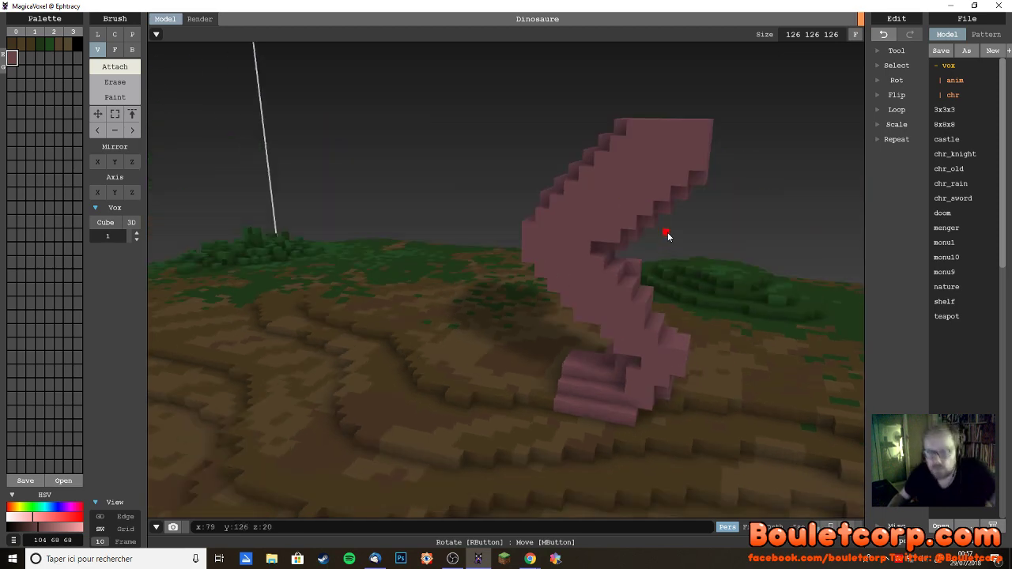
pyautogui.moveTo(649, 228); pyautogui.dragTo(634, 254, button='right')
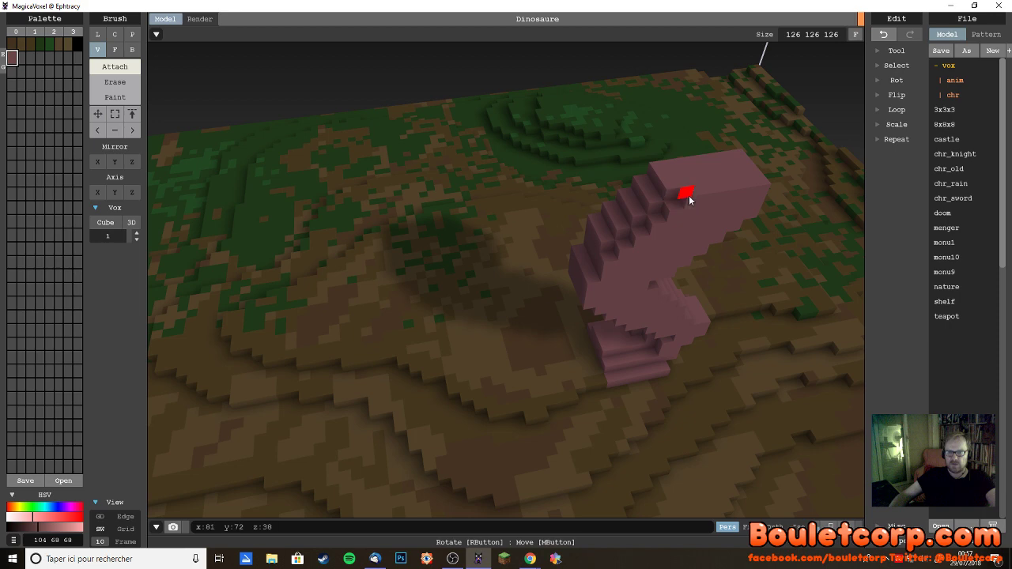
pyautogui.moveTo(685, 194); pyautogui.dragTo(630, 276, button='right')
# - Cover the top of the upper leg with a complete new layer of pink voxels, filling the gap in its middle
pyautogui.click(613, 291)
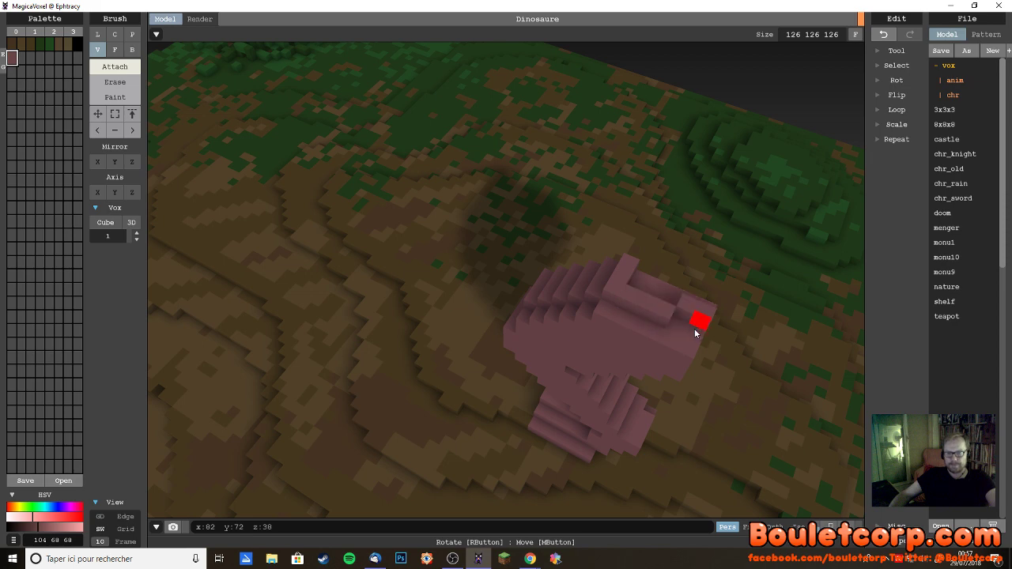
pyautogui.moveTo(677, 316); pyautogui.dragTo(607, 315, button='right')
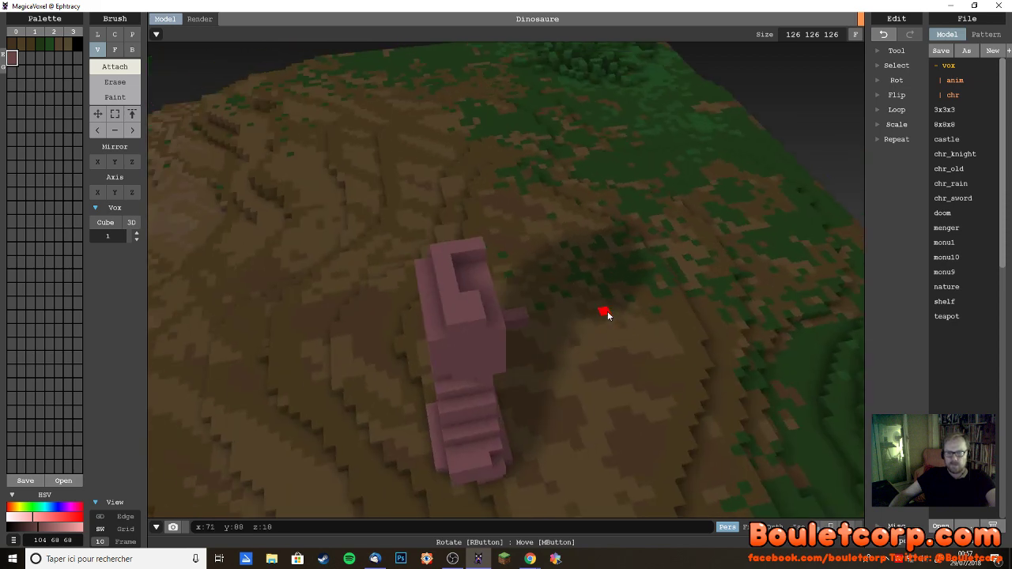
pyautogui.moveTo(464, 272); pyautogui.dragTo(475, 266)
pyautogui.click(465, 277)
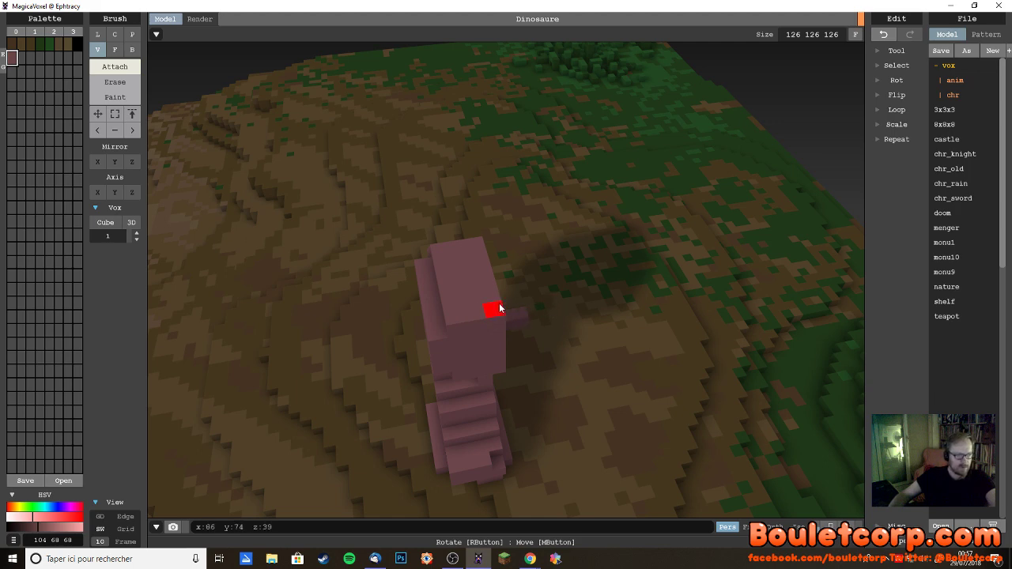
# - Extend the stepped back edge of the upper leg with pink voxels up to the new top layer
pyautogui.moveTo(493, 311); pyautogui.dragTo(606, 219, button='right')
pyautogui.scroll(-3, 598, 262)
pyautogui.scroll(5, 558, 264)
pyautogui.click(592, 195)
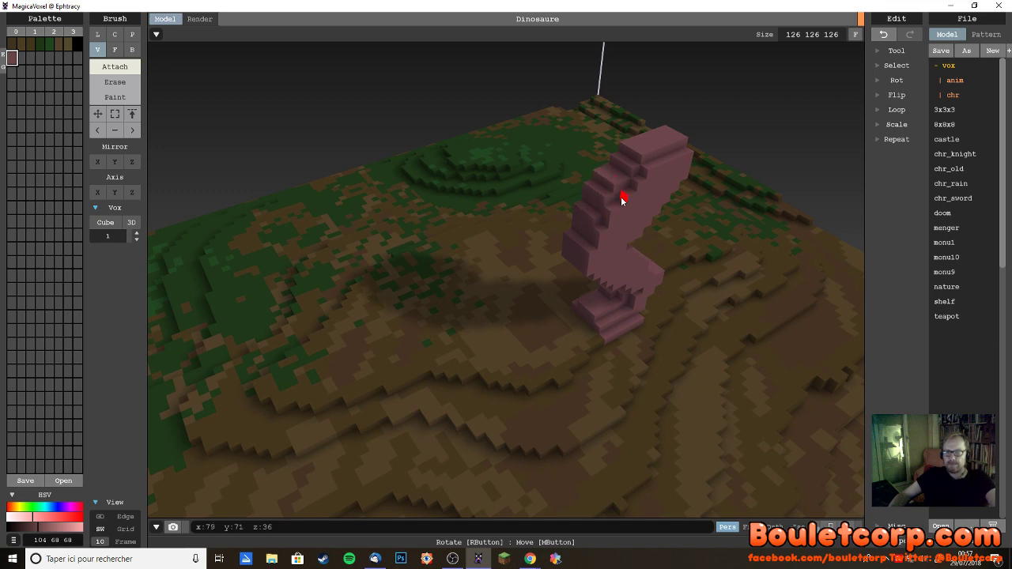
pyautogui.click(625, 155)
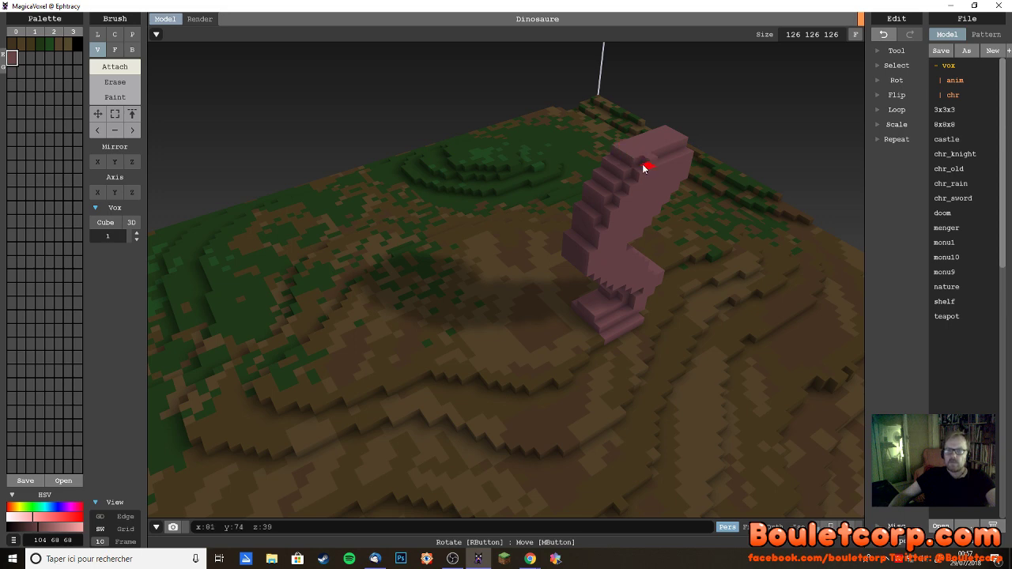
pyautogui.moveTo(644, 172); pyautogui.dragTo(606, 239, button='right')
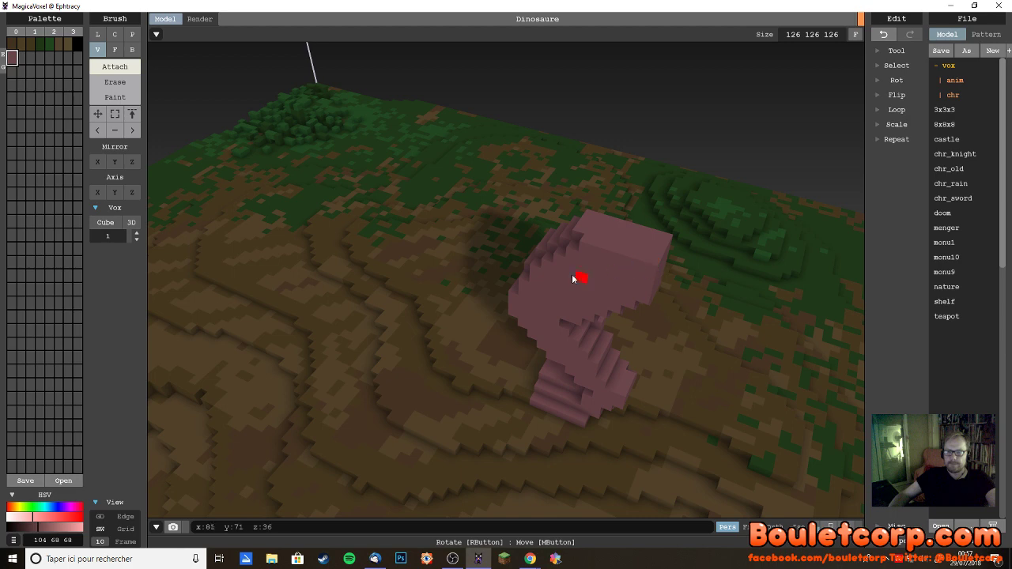
# - Thicken the leg's outer side with a layer of pink voxels running from the thigh down the shin, undoing one misplaced stroke
pyautogui.moveTo(573, 278); pyautogui.dragTo(624, 160, button='right')
pyautogui.moveTo(622, 137)
pyautogui.mouseDown()
pyautogui.moveTo(577, 201)
pyautogui.moveTo(582, 207)
pyautogui.moveTo(662, 150)
pyautogui.mouseUp()
pyautogui.hotkey('ctrl', 'z')
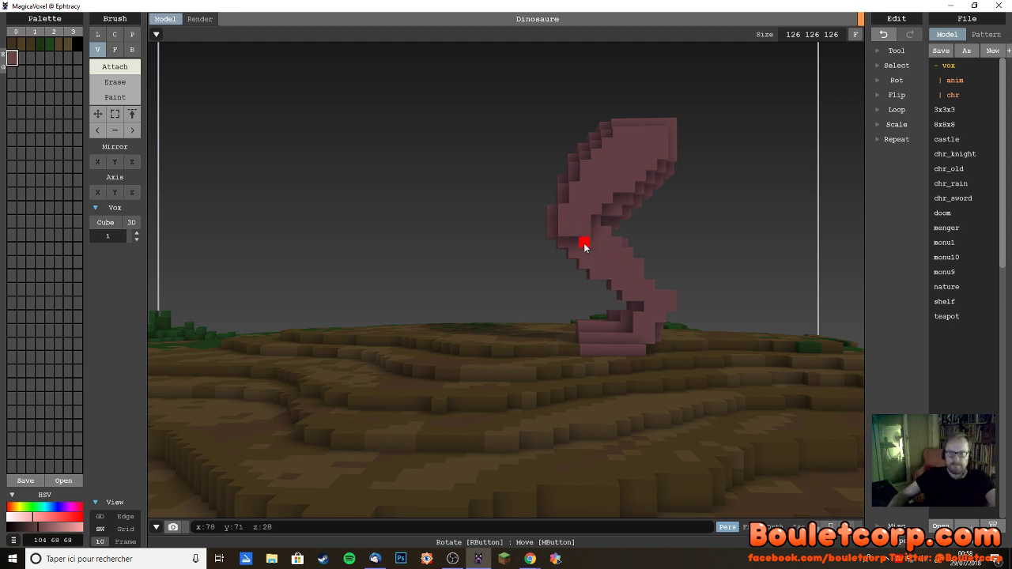
pyautogui.moveTo(584, 248); pyautogui.dragTo(639, 290)
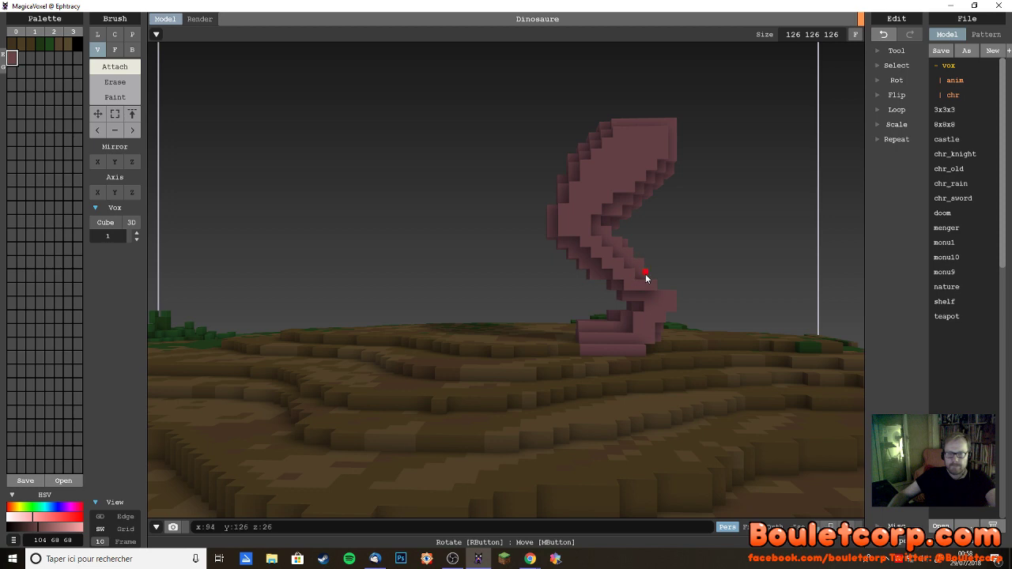
pyautogui.moveTo(646, 277); pyautogui.dragTo(590, 284, button='right')
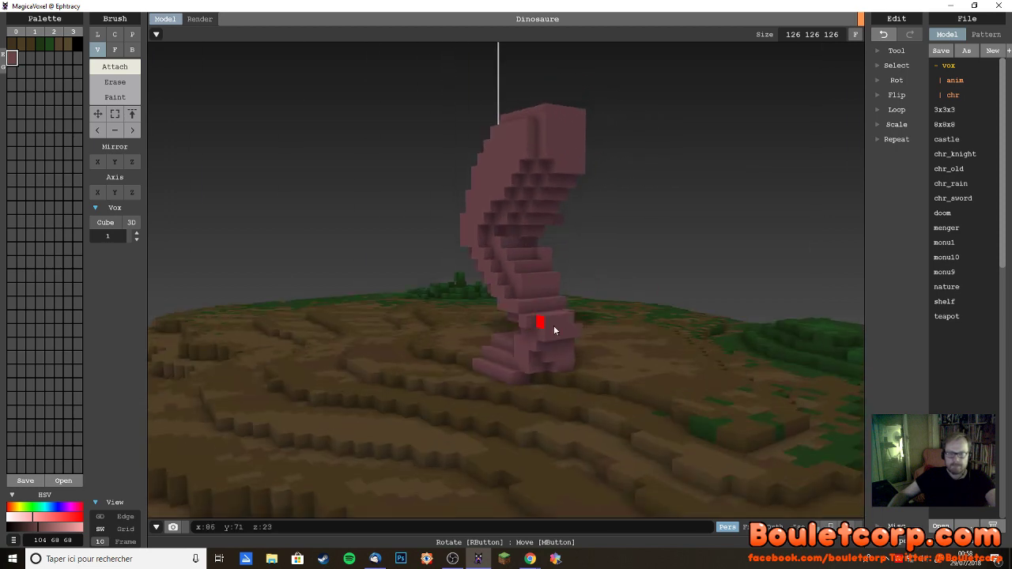
pyautogui.moveTo(575, 328); pyautogui.dragTo(602, 320, button='right')
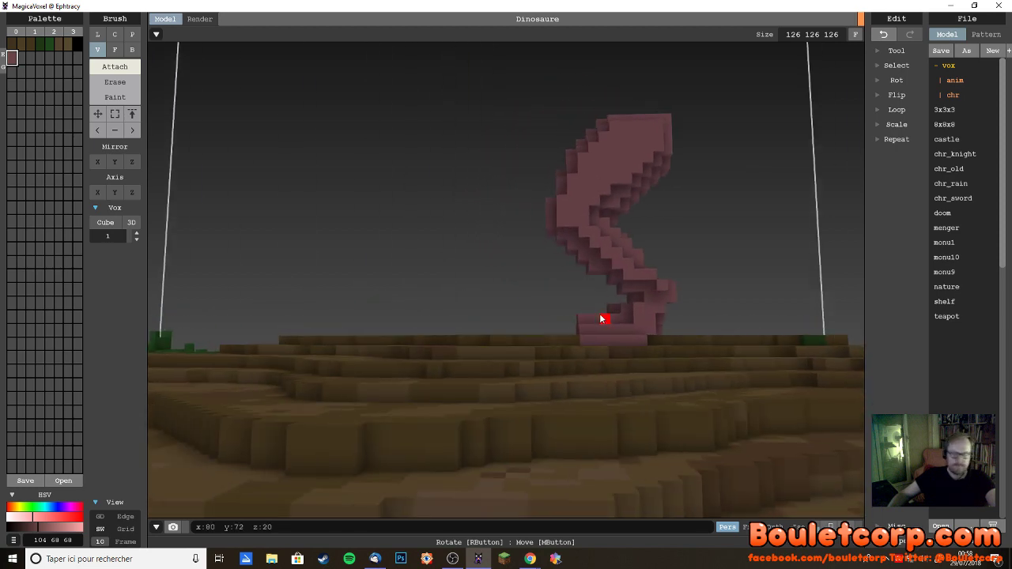
# - Build the top of the thigh higher with further stepped layers of pink voxels
pyautogui.scroll(-3, 599, 315)
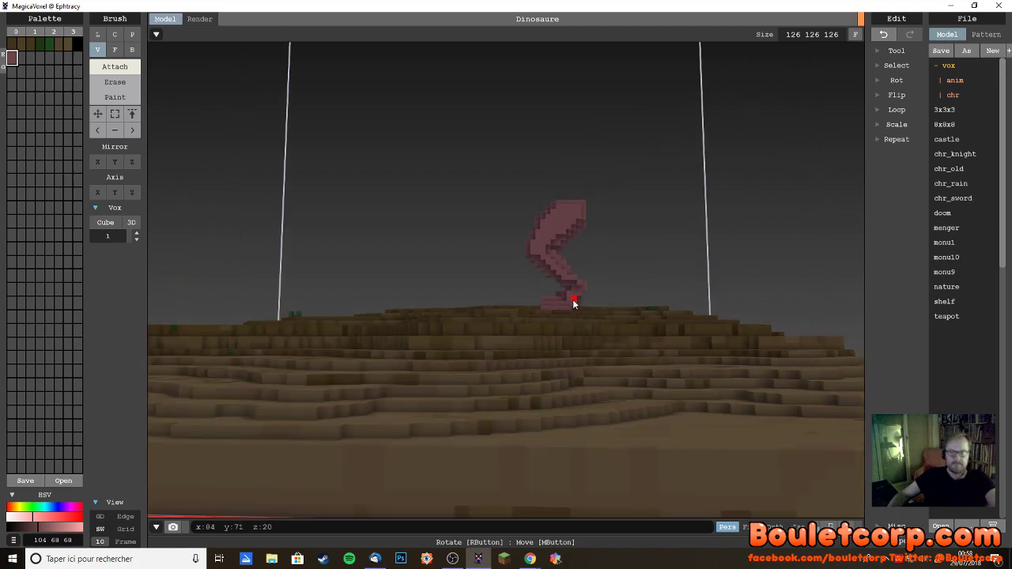
pyautogui.moveTo(554, 308); pyautogui.dragTo(593, 179, button='right')
pyautogui.scroll(-3, 631, 313)
pyautogui.scroll(6, 522, 307)
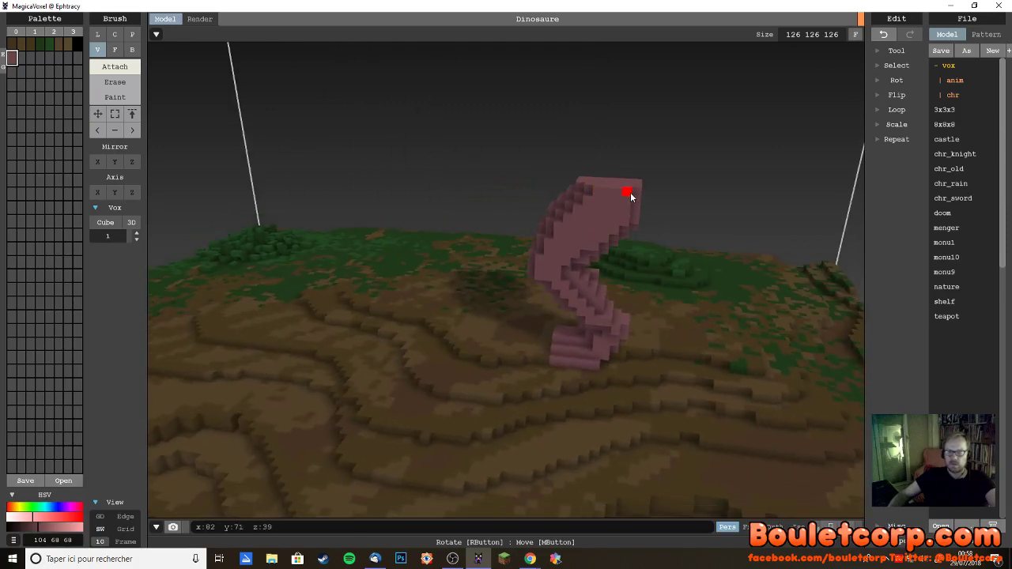
pyautogui.moveTo(645, 230); pyautogui.dragTo(621, 190, button='right')
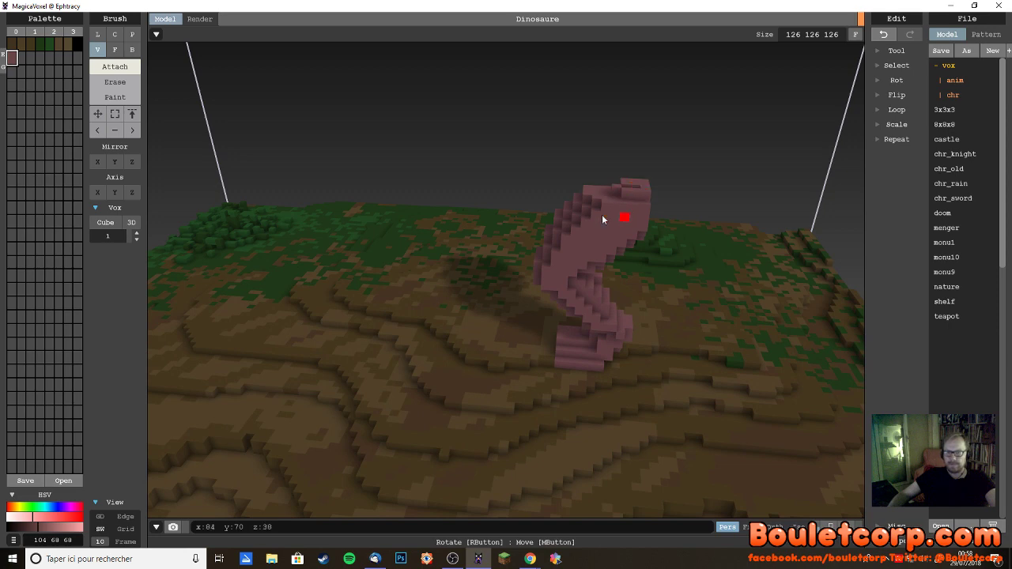
pyautogui.moveTo(602, 219)
pyautogui.mouseDown(button='right')
pyautogui.moveTo(519, 255)
pyautogui.moveTo(553, 255)
pyautogui.moveTo(618, 220)
pyautogui.mouseUp(button='right')
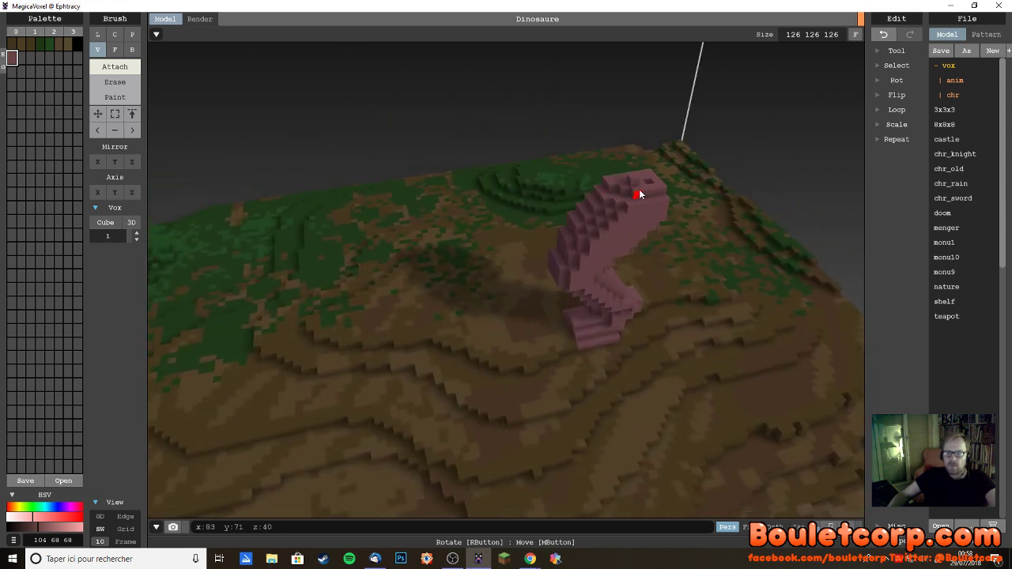
pyautogui.moveTo(573, 274); pyautogui.dragTo(555, 269, button='right')
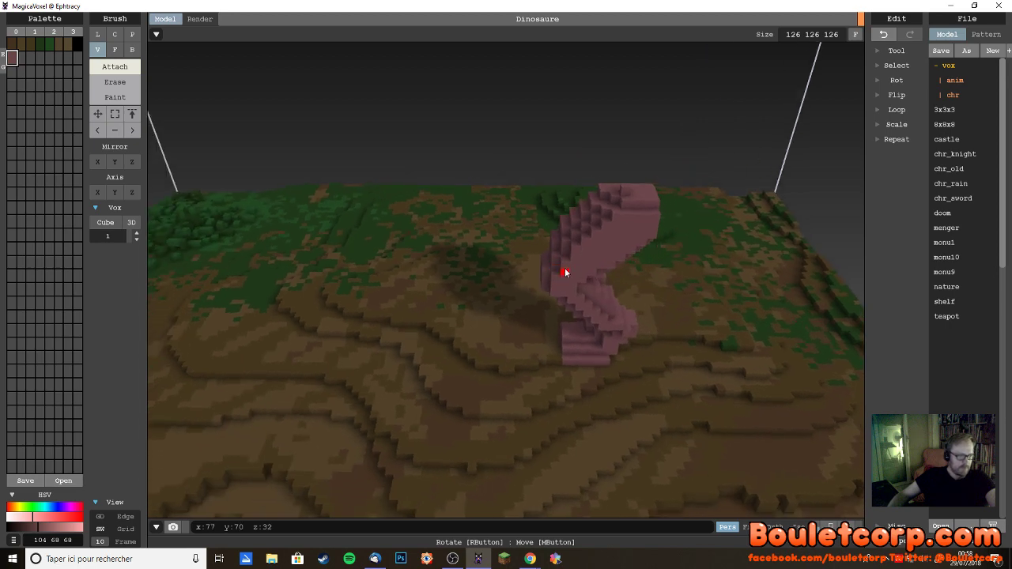
pyautogui.moveTo(613, 261); pyautogui.dragTo(623, 235, button='right')
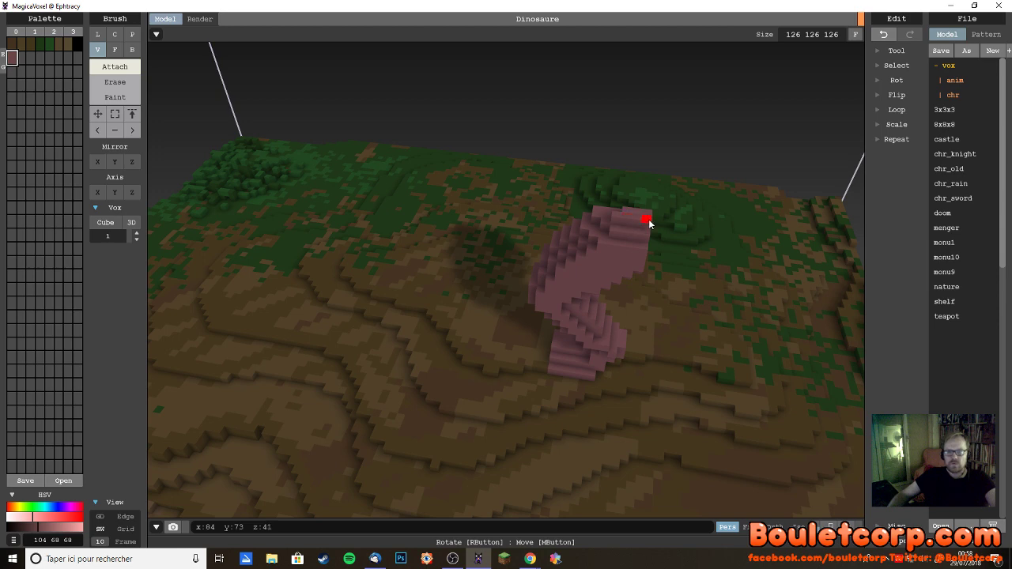
# - Round off the thigh's top and front with narrower stepped rows of pink voxels
pyautogui.moveTo(649, 239); pyautogui.dragTo(401, 251, button='right')
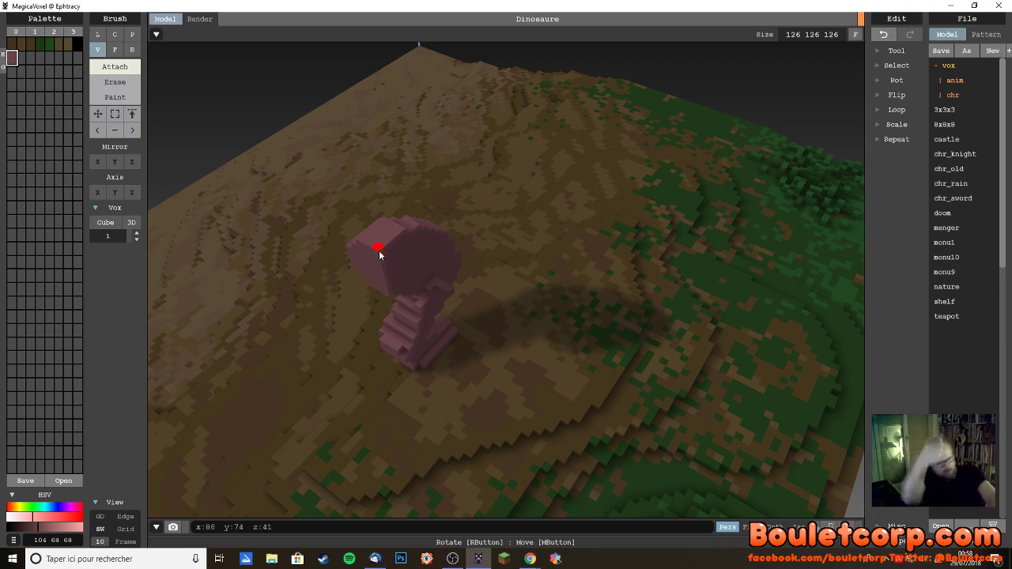
pyautogui.moveTo(330, 348); pyautogui.dragTo(504, 293, button='right')
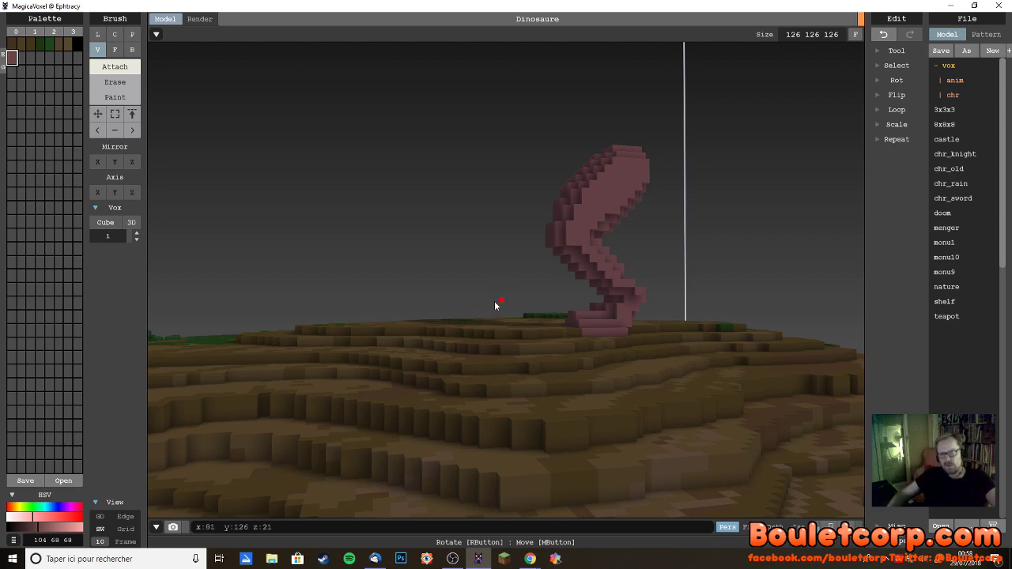
pyautogui.moveTo(495, 303); pyautogui.dragTo(437, 246, button='right')
pyautogui.click(420, 227)
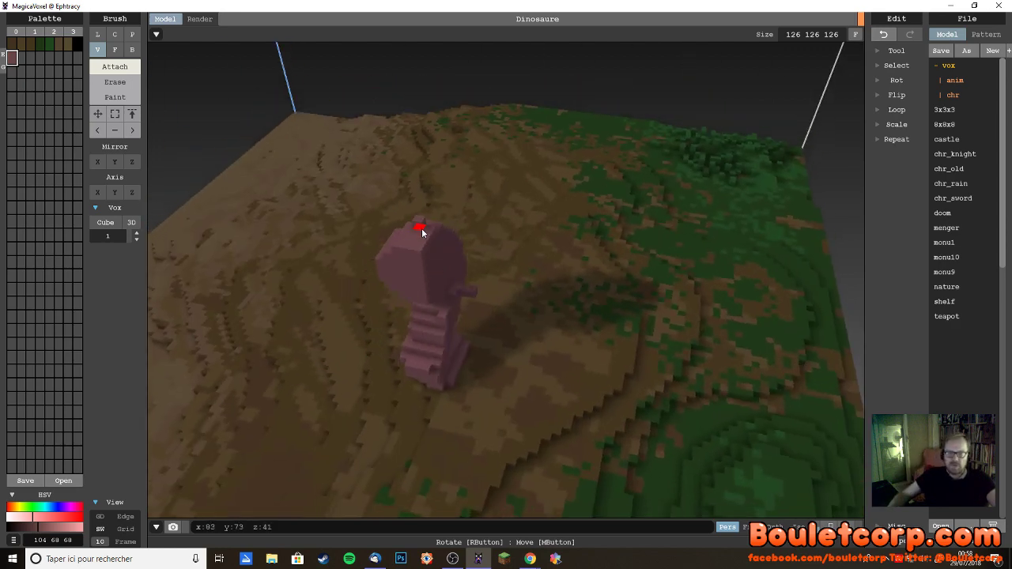
pyautogui.moveTo(427, 245); pyautogui.dragTo(439, 254, button='right')
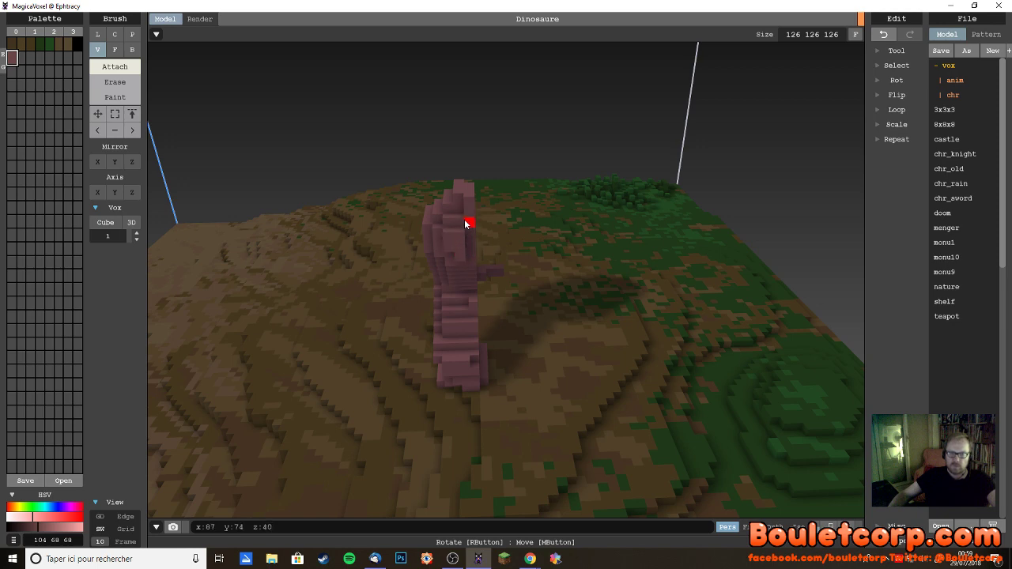
pyautogui.moveTo(470, 250); pyautogui.dragTo(425, 247, button='right')
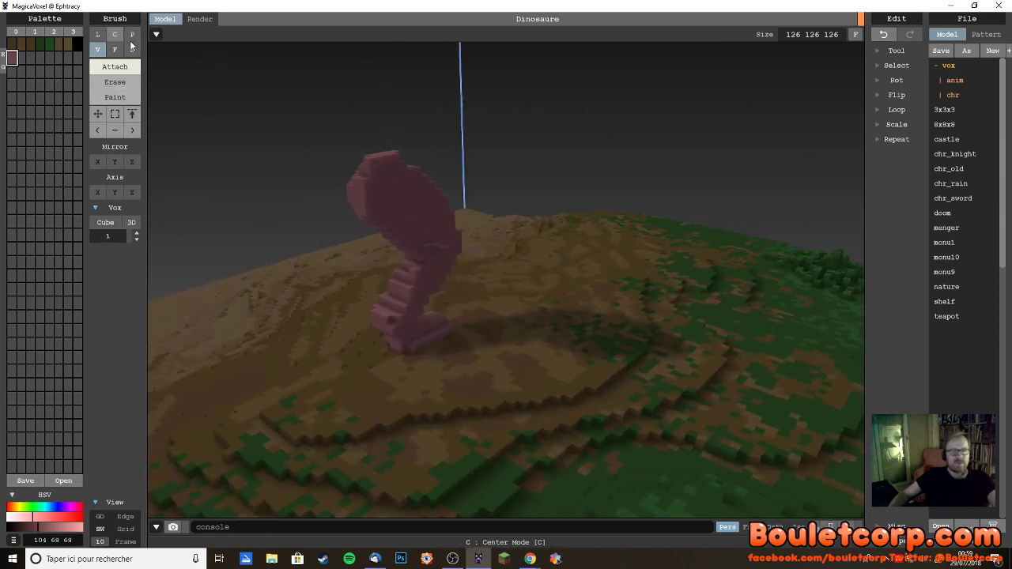
# - Draw a large pink voxel disc on the thigh's inner side with the Center brush's circle shape and extrude it outward in Face mode
pyautogui.click(115, 34)
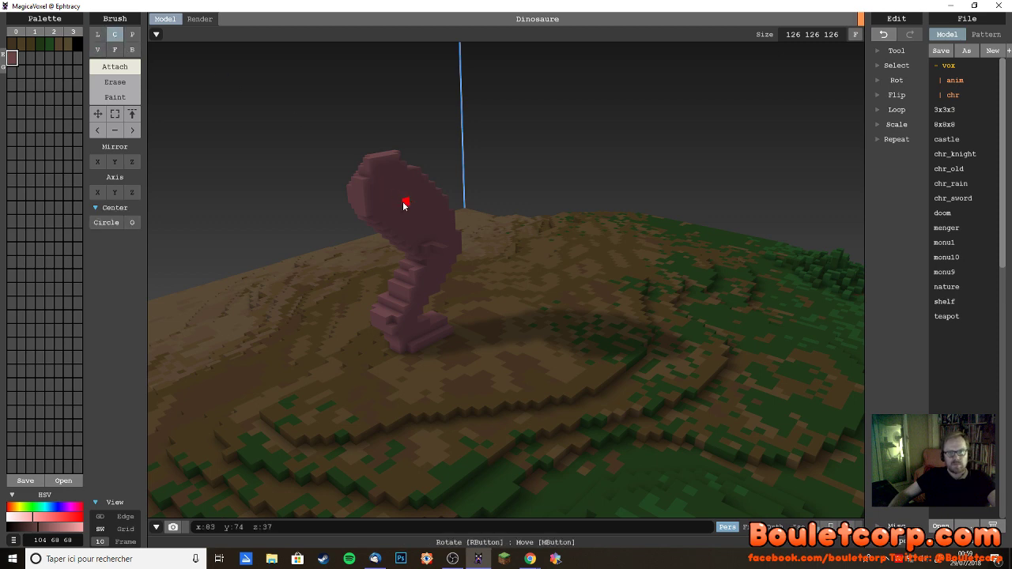
pyautogui.moveTo(434, 219); pyautogui.dragTo(382, 182, button='right')
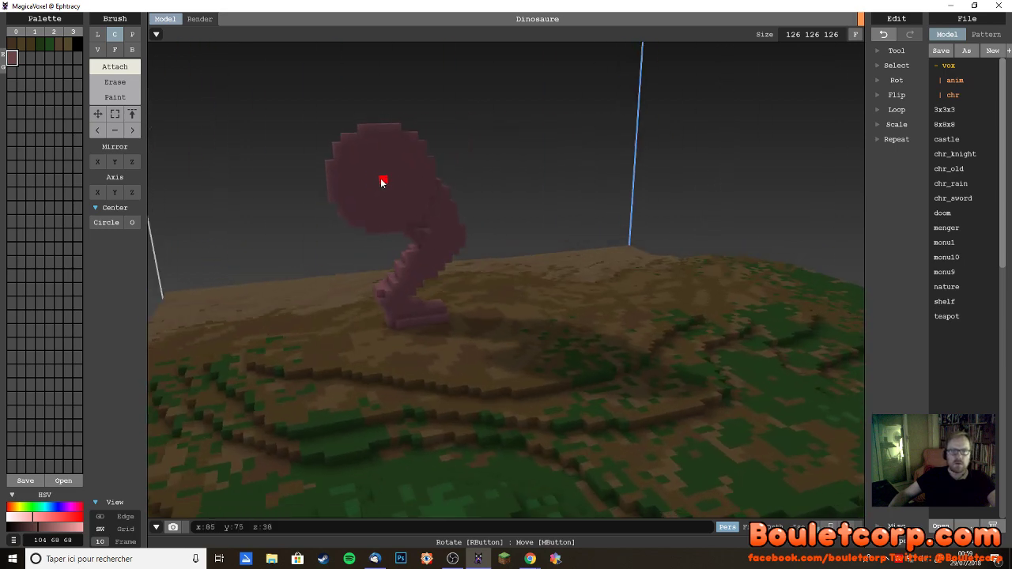
pyautogui.moveTo(409, 196); pyautogui.dragTo(432, 203)
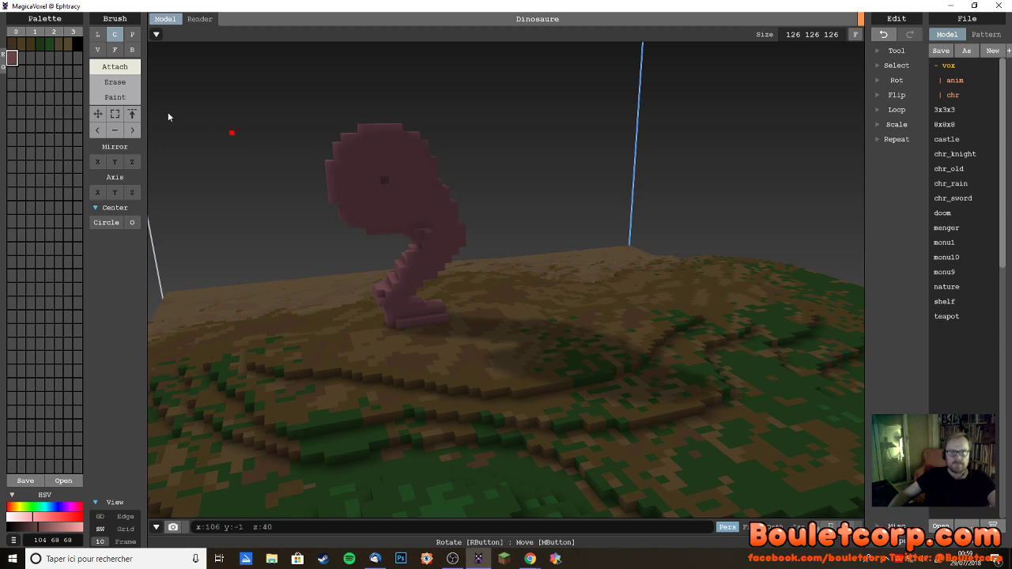
pyautogui.click(115, 49)
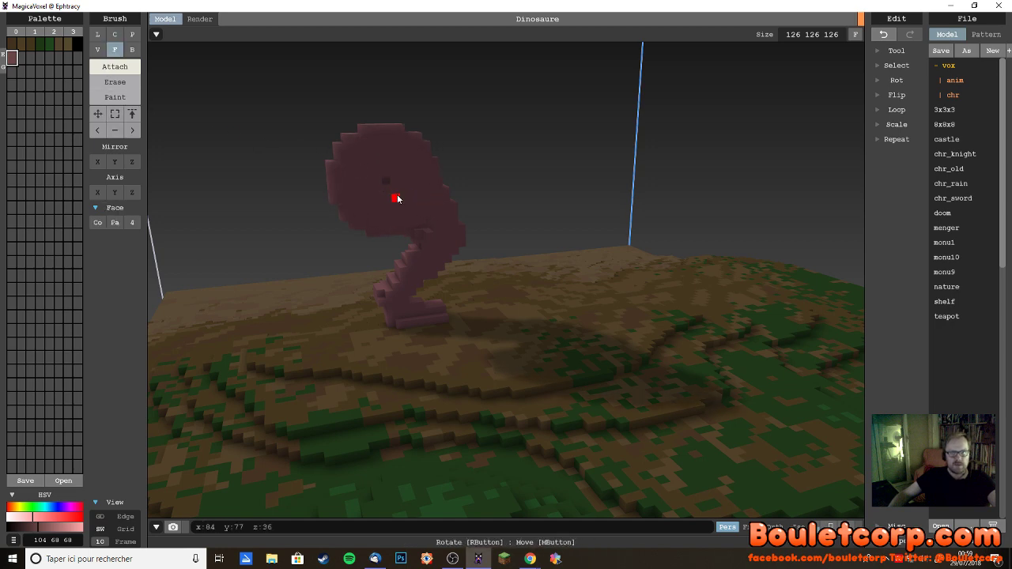
pyautogui.moveTo(425, 247); pyautogui.dragTo(611, 231, button='right')
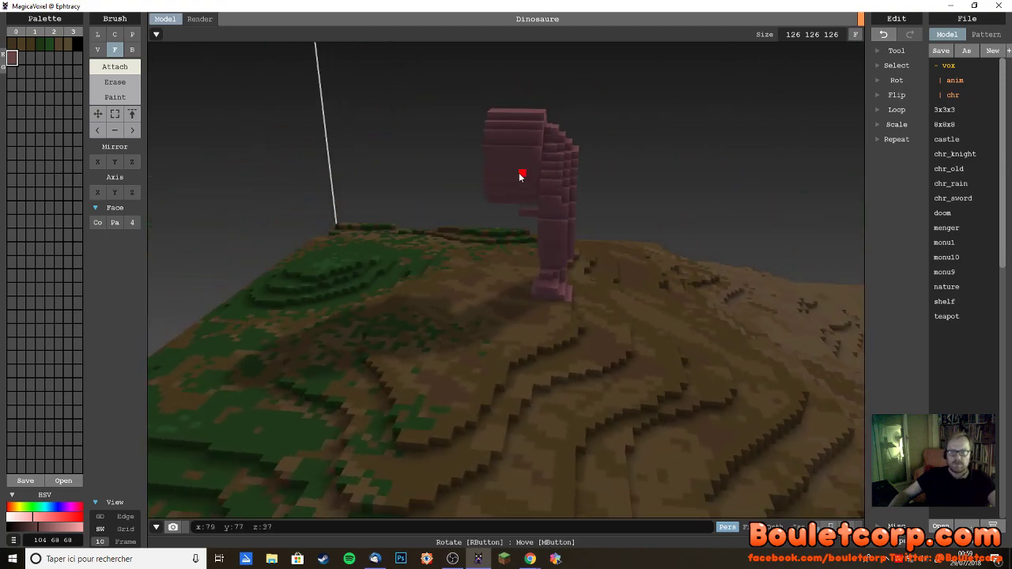
# - Switch to the single-voxel brush and erase protruding voxels from the lower front edge of the thigh
pyautogui.moveTo(514, 174); pyautogui.dragTo(569, 206, button='right')
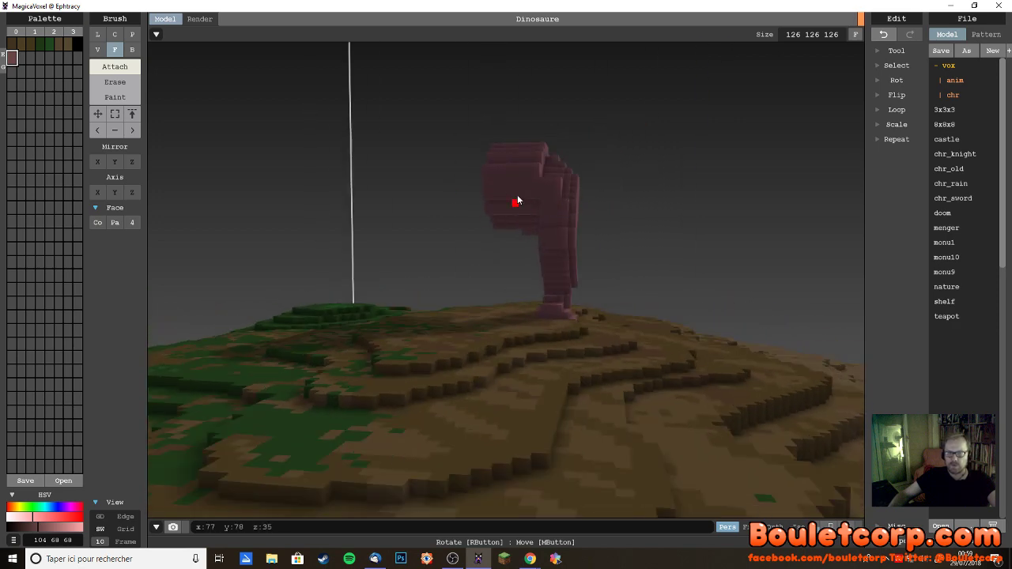
pyautogui.moveTo(515, 209)
pyautogui.mouseDown(button='right')
pyautogui.moveTo(409, 211)
pyautogui.moveTo(430, 228)
pyautogui.mouseUp(button='right')
pyautogui.click(117, 87)
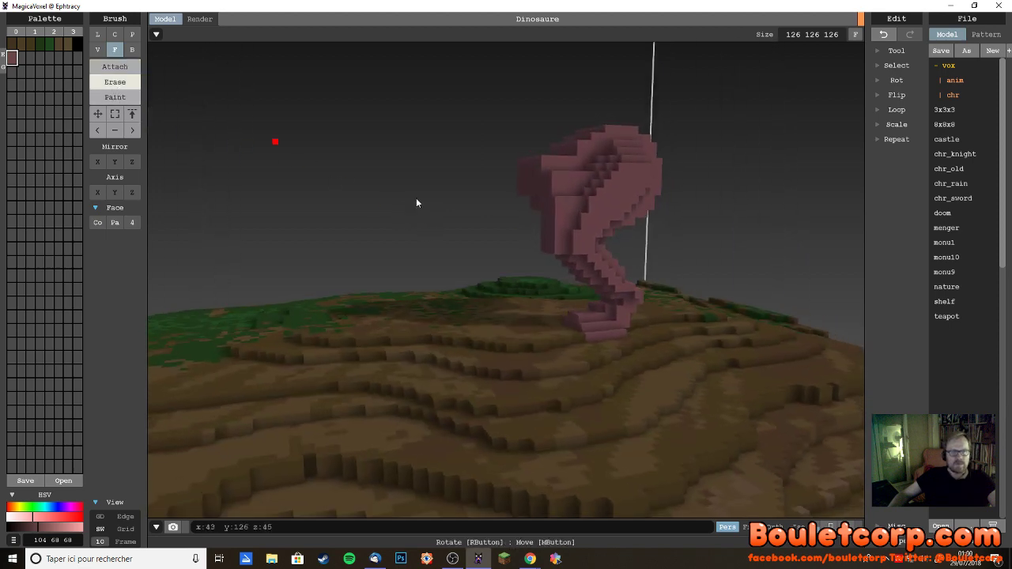
pyautogui.click(96, 50)
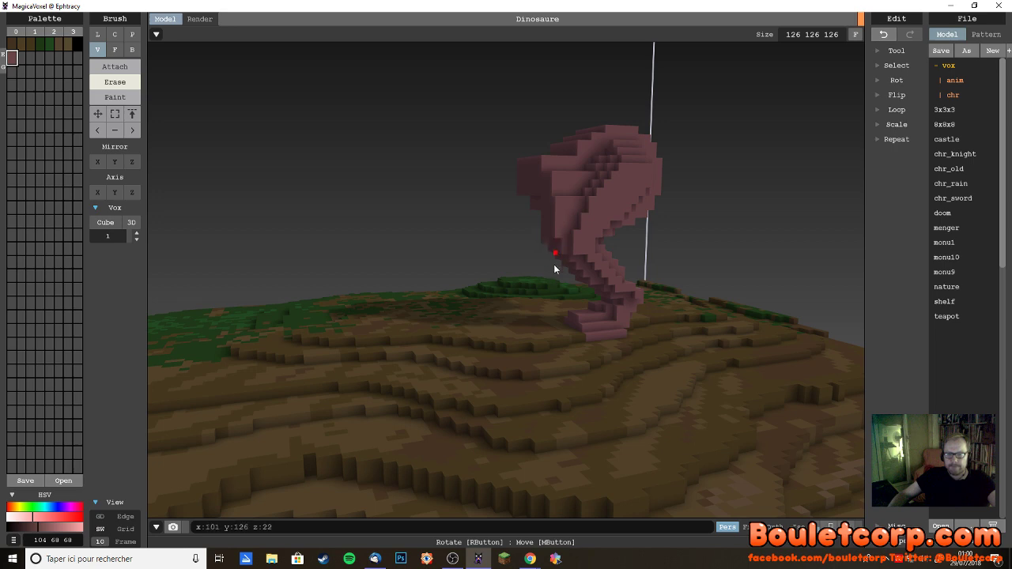
pyautogui.moveTo(558, 271)
pyautogui.mouseDown(button='right')
pyautogui.moveTo(529, 274)
pyautogui.moveTo(538, 283)
pyautogui.moveTo(580, 274)
pyautogui.moveTo(592, 288)
pyautogui.moveTo(514, 274)
pyautogui.mouseUp(button='right')
# - Blend the thigh's front into the inner hip block with stepped pink voxels, erasing stray ones
pyautogui.click(115, 66)
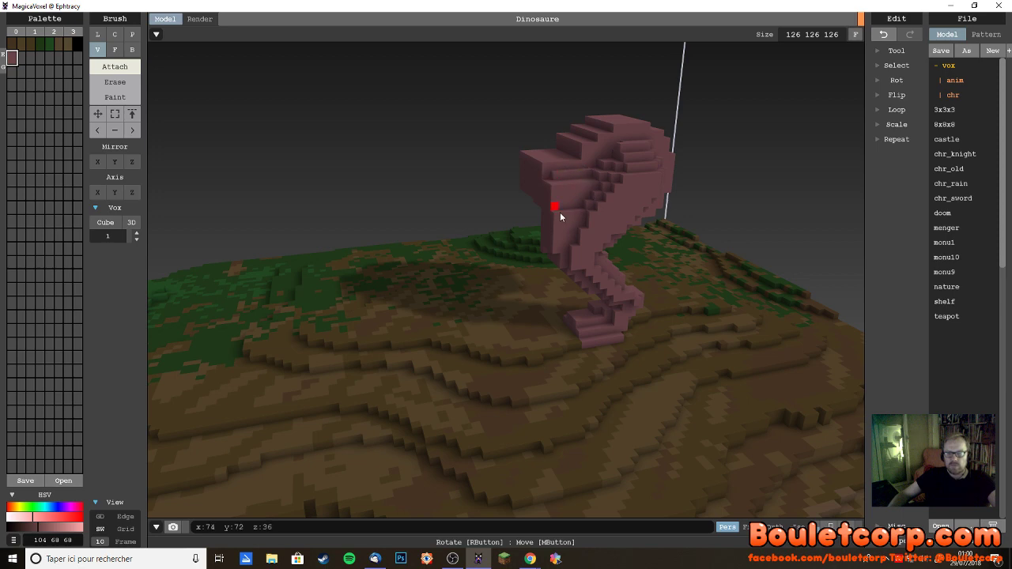
pyautogui.moveTo(558, 211); pyautogui.dragTo(575, 198, button='right')
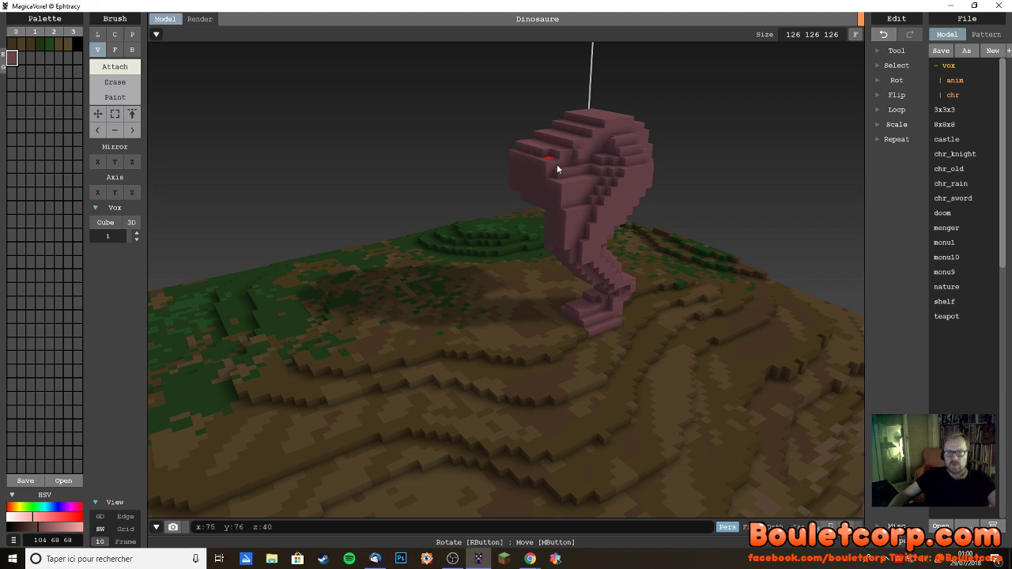
pyautogui.moveTo(557, 169); pyautogui.dragTo(530, 186, button='right')
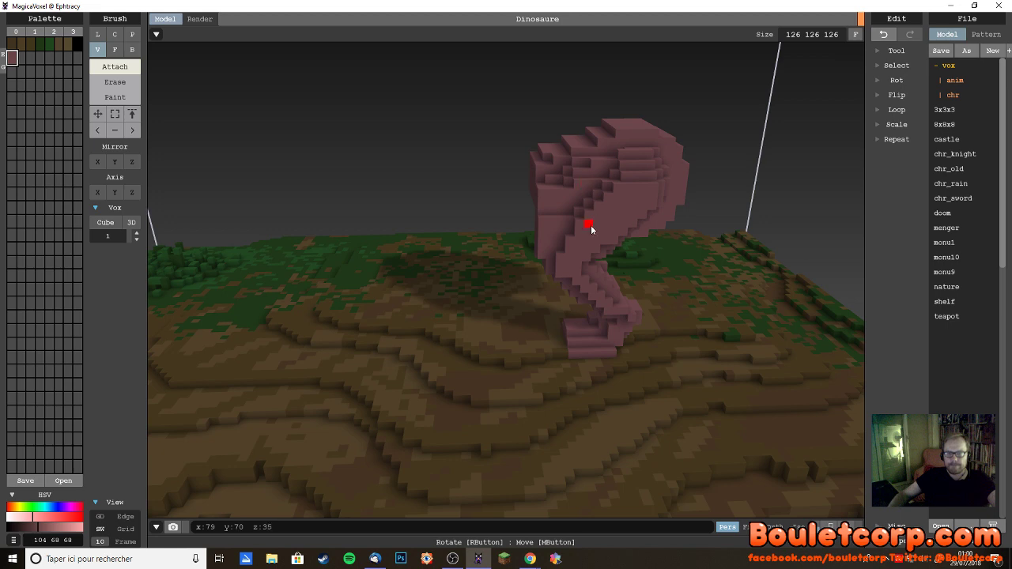
pyautogui.moveTo(515, 266); pyautogui.dragTo(541, 255, button='right')
pyautogui.press('ctrl')
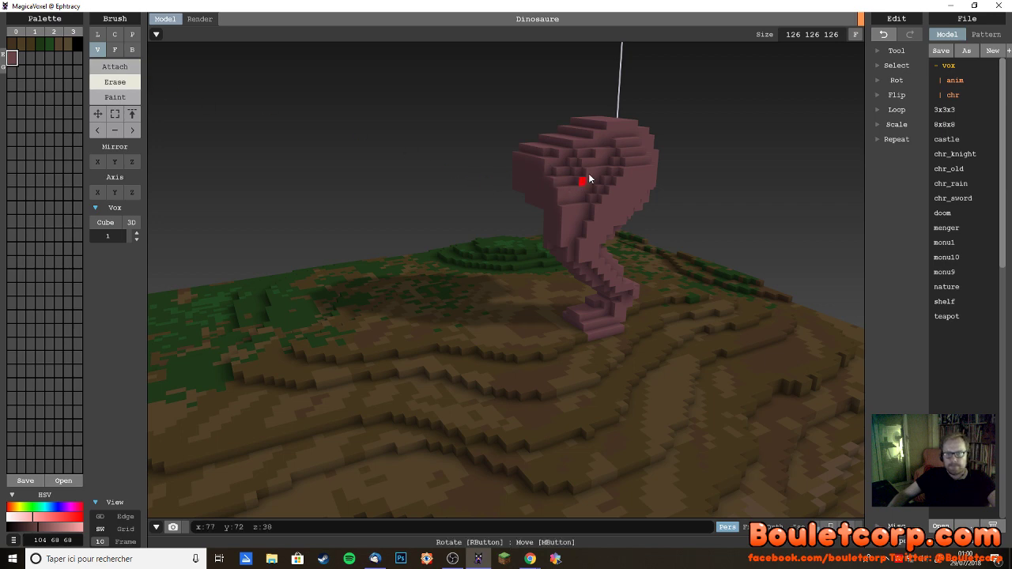
pyautogui.moveTo(566, 217)
pyautogui.mouseDown(button='right')
pyautogui.moveTo(543, 243)
pyautogui.moveTo(561, 204)
pyautogui.mouseUp(button='right')
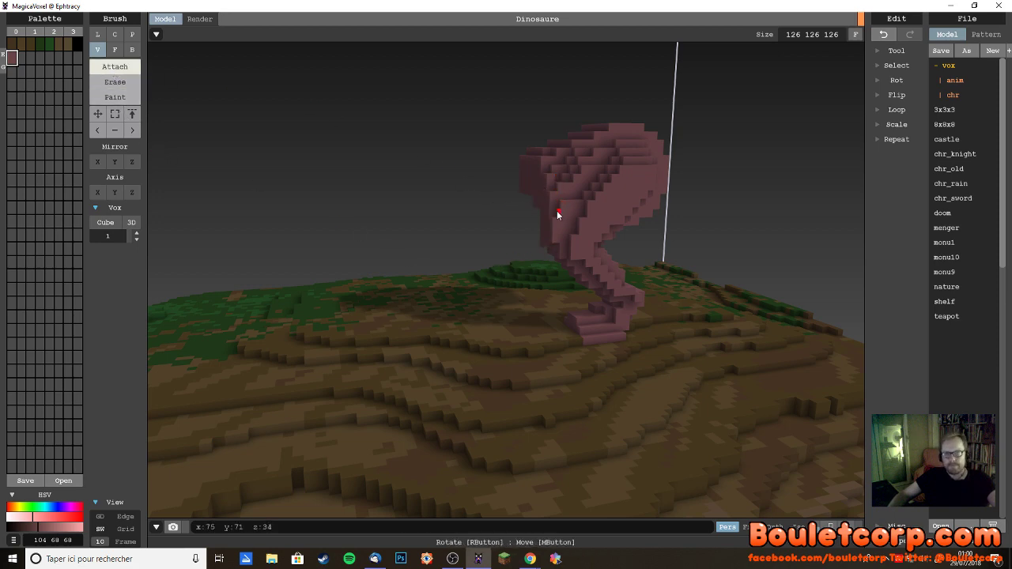
pyautogui.moveTo(549, 208); pyautogui.dragTo(626, 233, button='right')
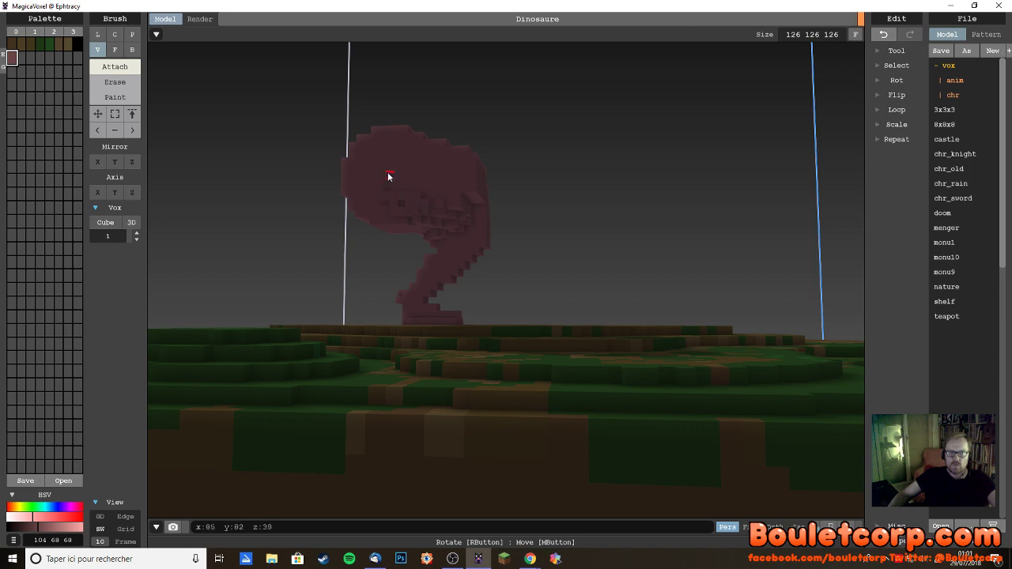
# - Round off the thigh's underside above the knee with stepped rows of pink voxels, erasing misplaced ones
pyautogui.moveTo(441, 246); pyautogui.dragTo(328, 250, button='right')
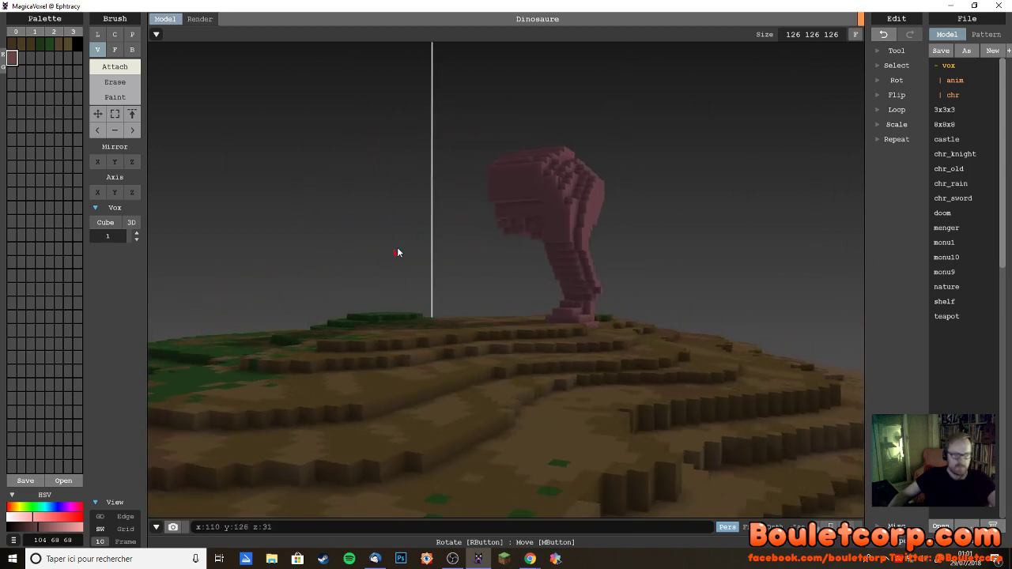
pyautogui.moveTo(398, 252); pyautogui.dragTo(490, 334, button='right')
pyautogui.scroll(5, 491, 320)
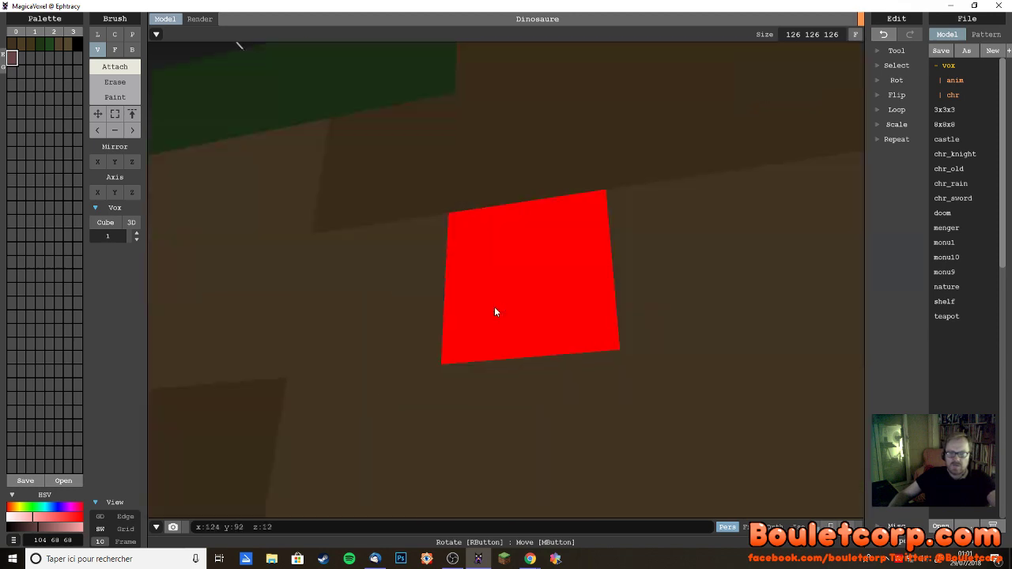
pyautogui.scroll(-5, 494, 311)
pyautogui.scroll(2, 490, 323)
pyautogui.scroll(2, 483, 338)
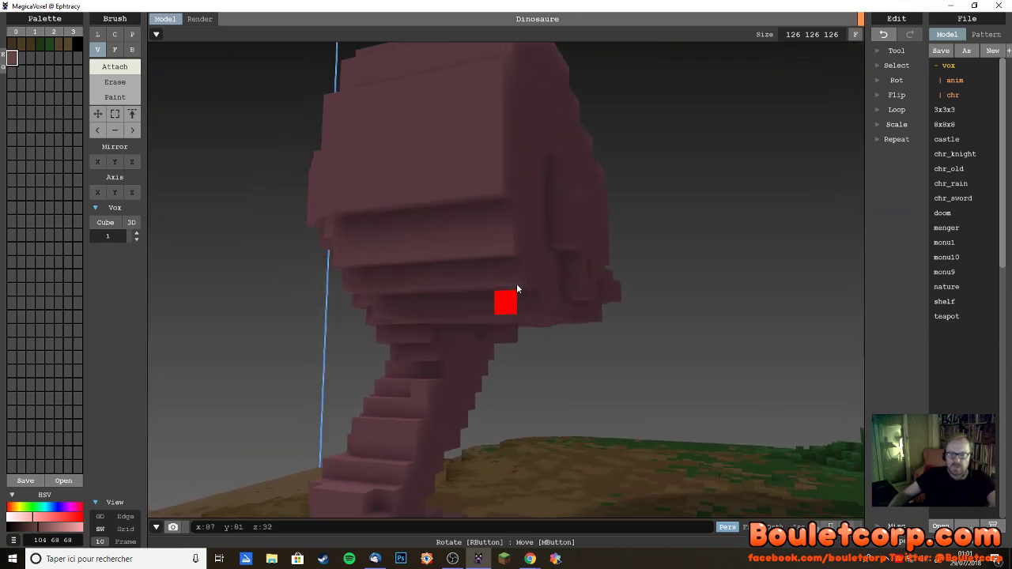
pyautogui.scroll(-2, 518, 289)
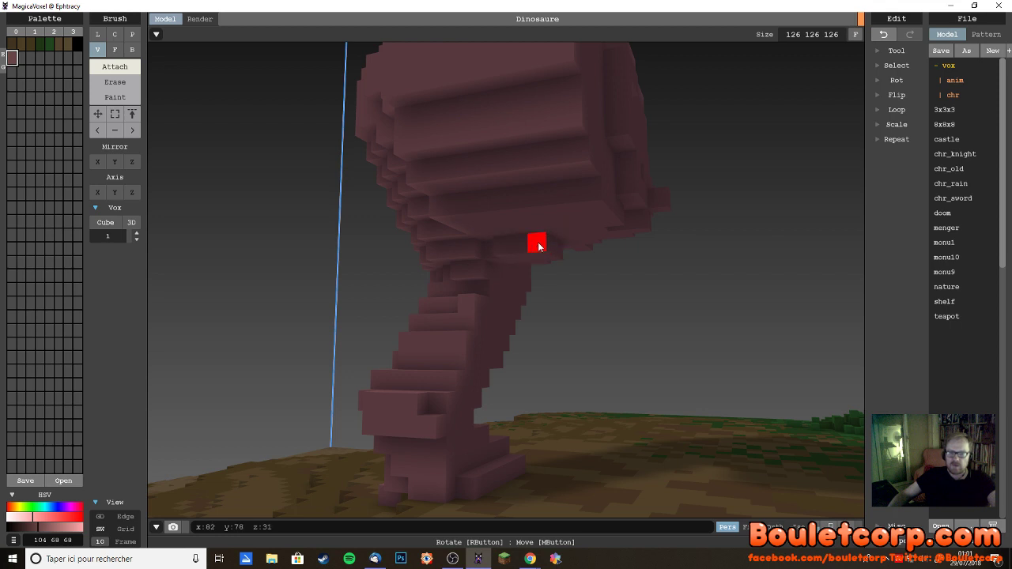
pyautogui.moveTo(539, 247); pyautogui.dragTo(560, 239, button='right')
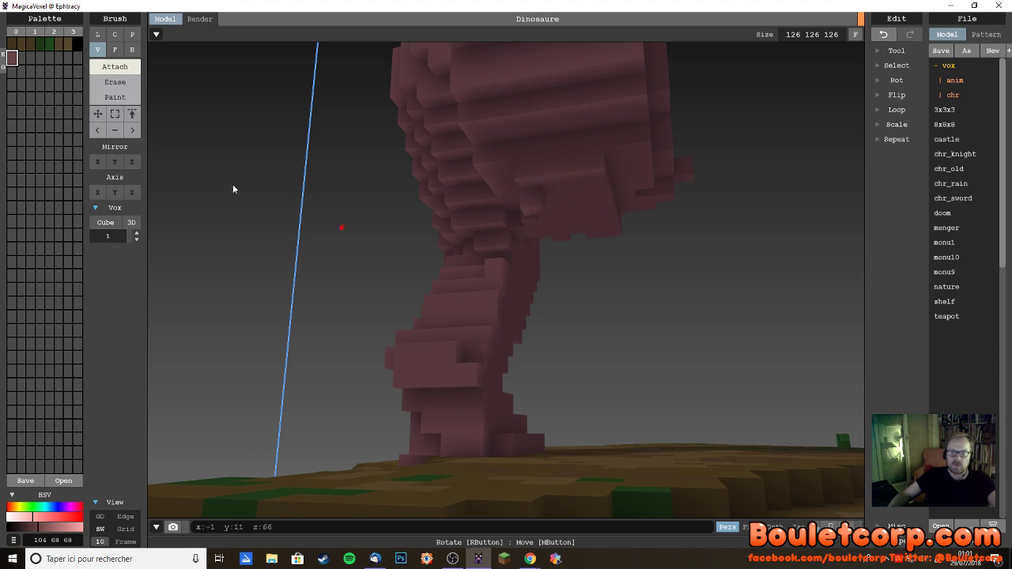
pyautogui.click(115, 81)
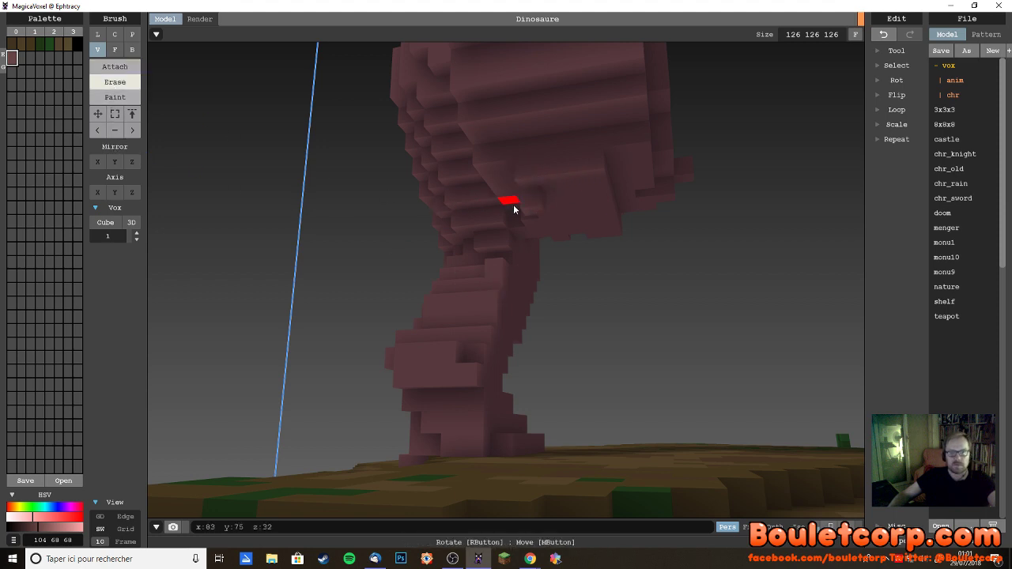
pyautogui.click(113, 68)
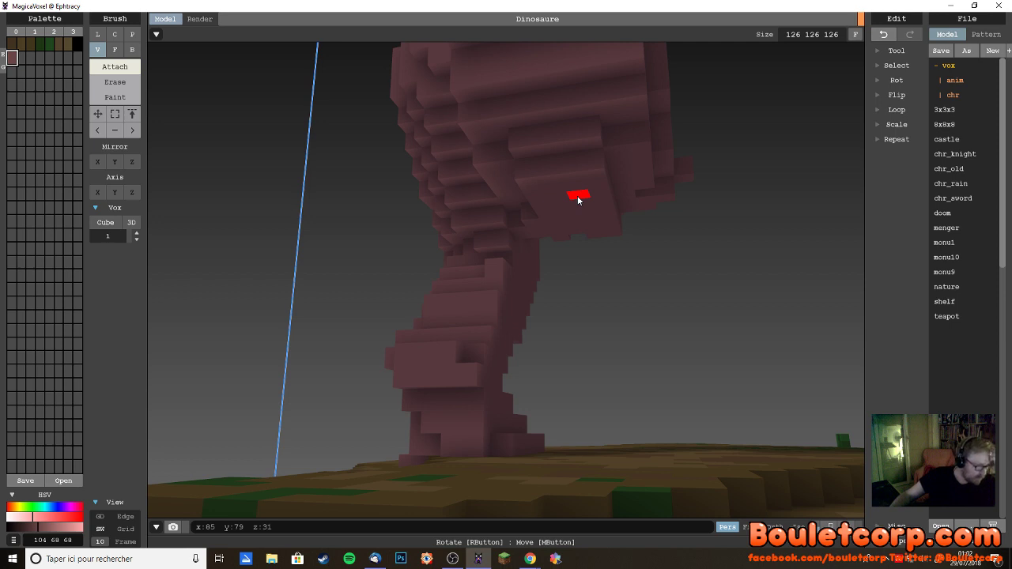
# - Add two four-voxel-wide rows of pink voxels below the flat face on the thigh's back
pyautogui.moveTo(577, 199); pyautogui.dragTo(581, 239, button='right')
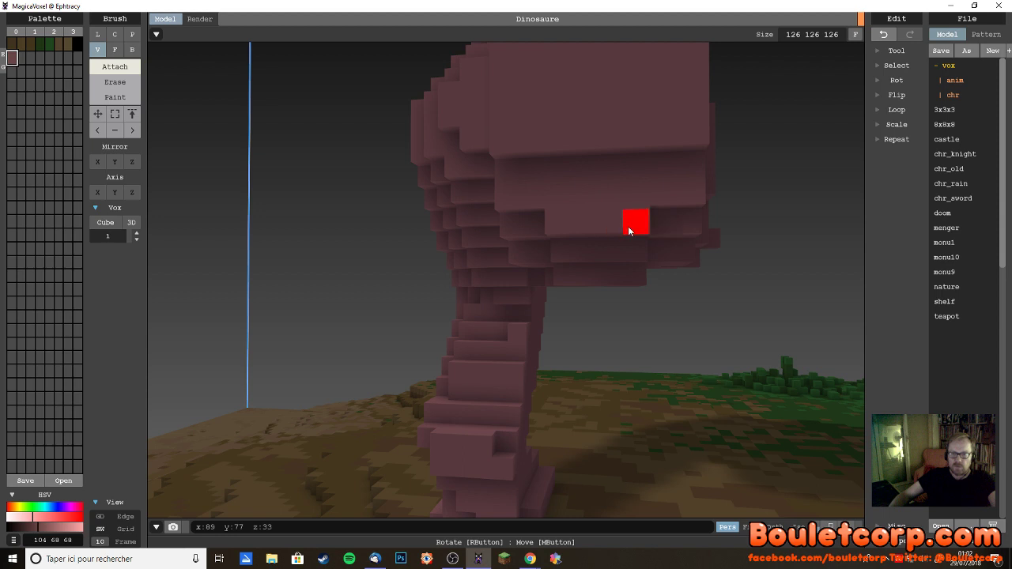
pyautogui.moveTo(558, 175); pyautogui.dragTo(625, 175)
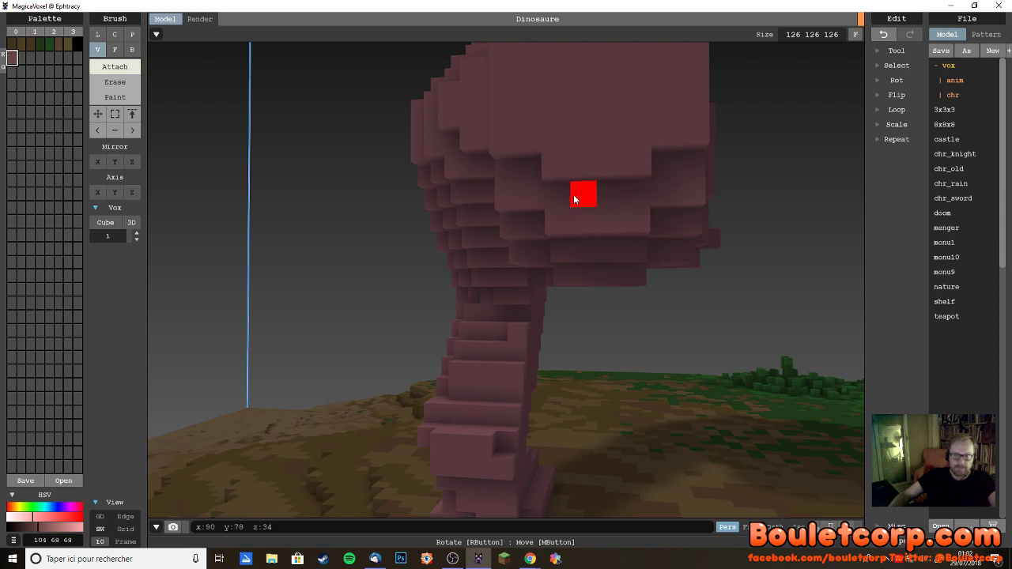
pyautogui.moveTo(561, 197); pyautogui.dragTo(605, 197)
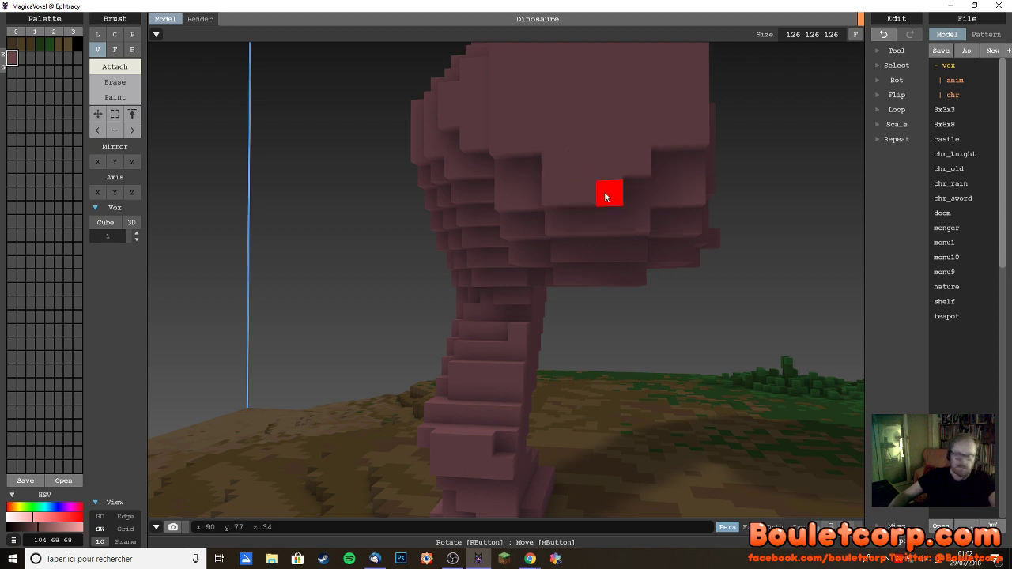
# - Build a raised rectangular layer of pink voxels on the thigh's back and widen it with an extra column toward the outer side
pyautogui.moveTo(626, 211); pyautogui.dragTo(590, 253, button='right')
pyautogui.scroll(-4, 625, 186)
pyautogui.scroll(5, 594, 249)
pyautogui.moveTo(593, 265); pyautogui.dragTo(645, 266)
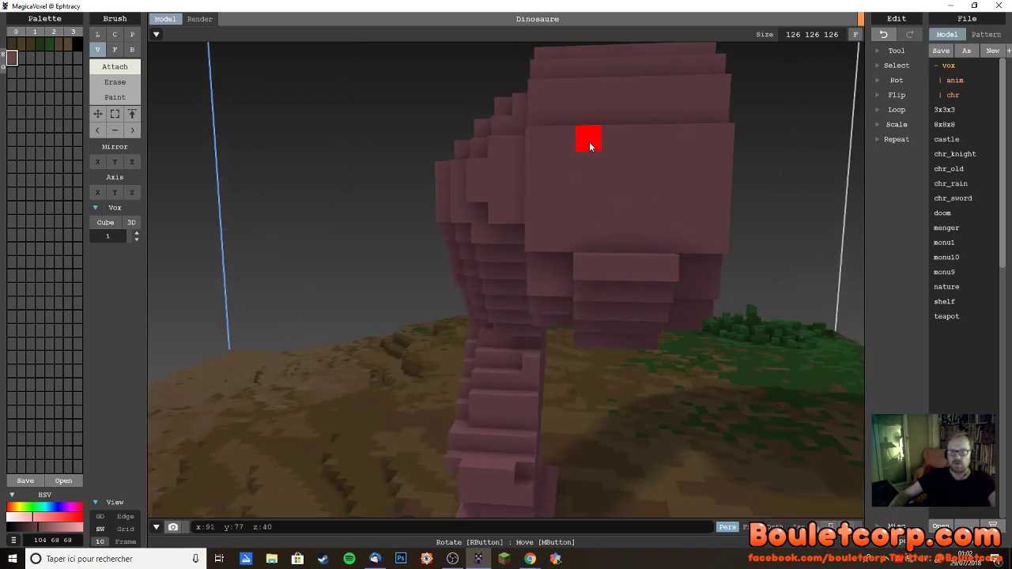
pyautogui.moveTo(592, 143)
pyautogui.mouseDown()
pyautogui.moveTo(668, 152)
pyautogui.moveTo(658, 239)
pyautogui.moveTo(592, 240)
pyautogui.moveTo(591, 175)
pyautogui.moveTo(617, 174)
pyautogui.moveTo(626, 208)
pyautogui.mouseUp()
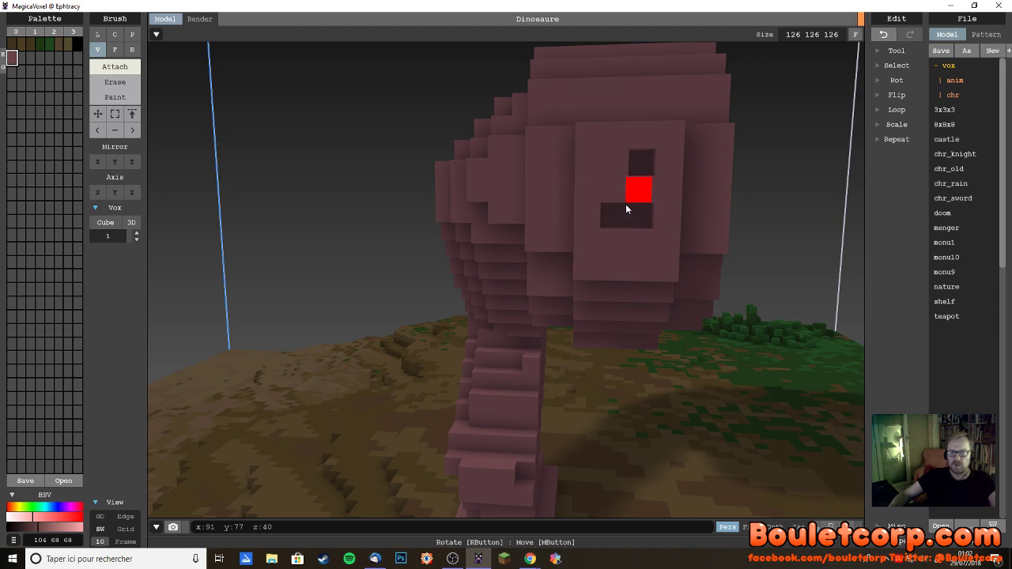
pyautogui.moveTo(644, 162)
pyautogui.mouseDown(button='right')
pyautogui.moveTo(622, 234)
pyautogui.moveTo(724, 161)
pyautogui.mouseUp(button='right')
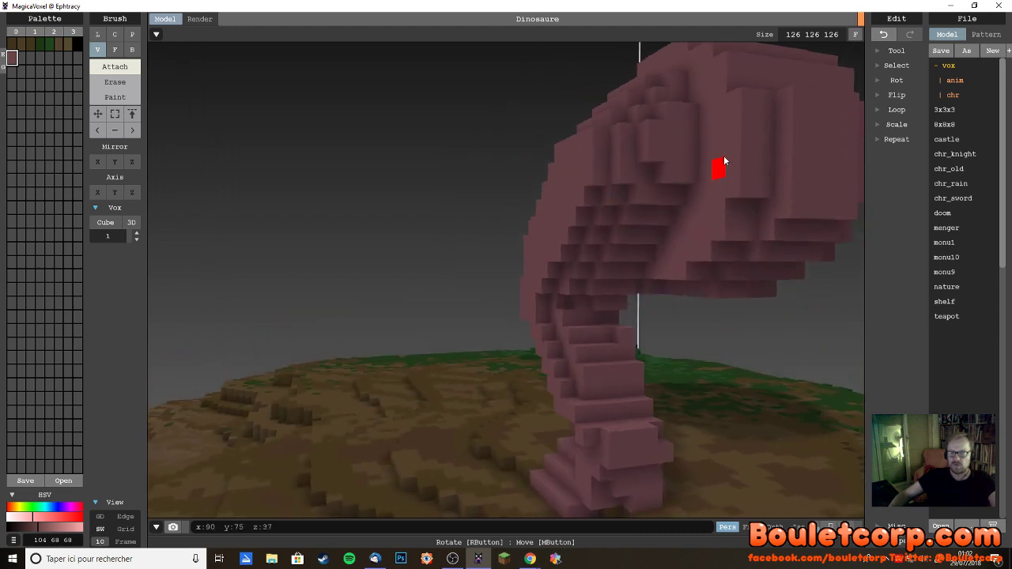
pyautogui.moveTo(775, 127); pyautogui.dragTo(771, 176)
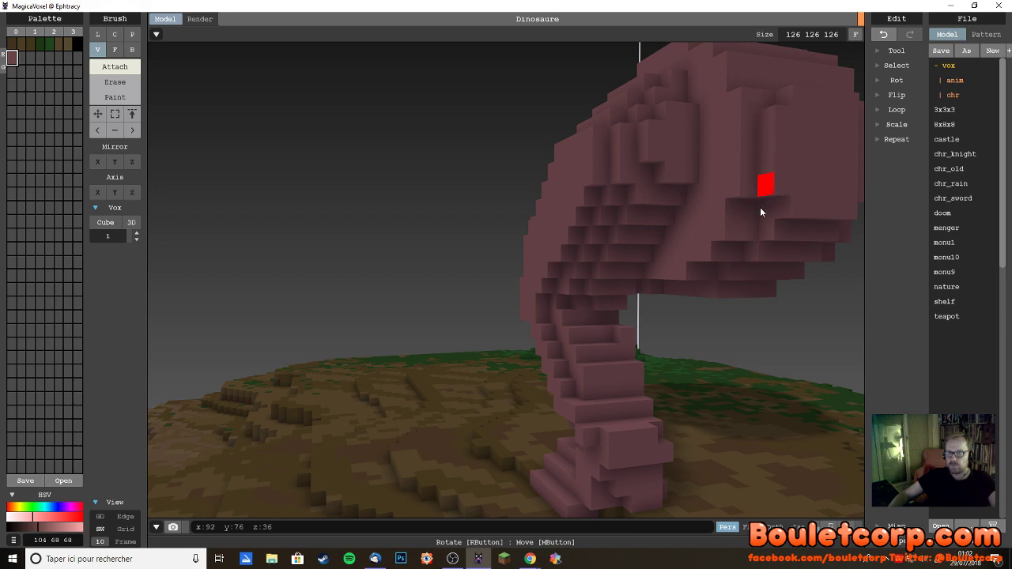
pyautogui.moveTo(771, 170); pyautogui.dragTo(723, 195, button='right')
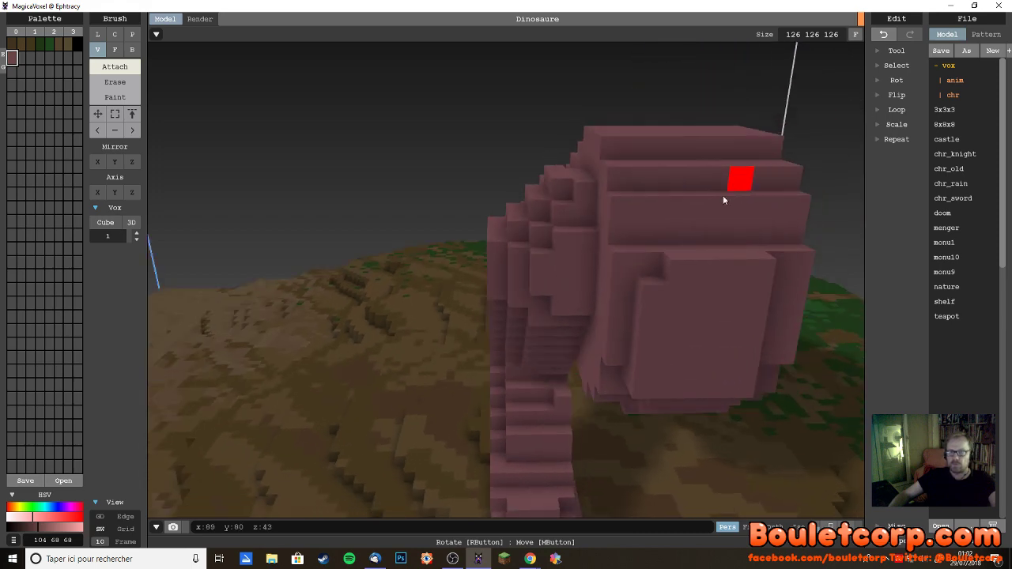
# - Step the upper back of the thigh toward its top with narrower rows of pink voxels
pyautogui.click(656, 234)
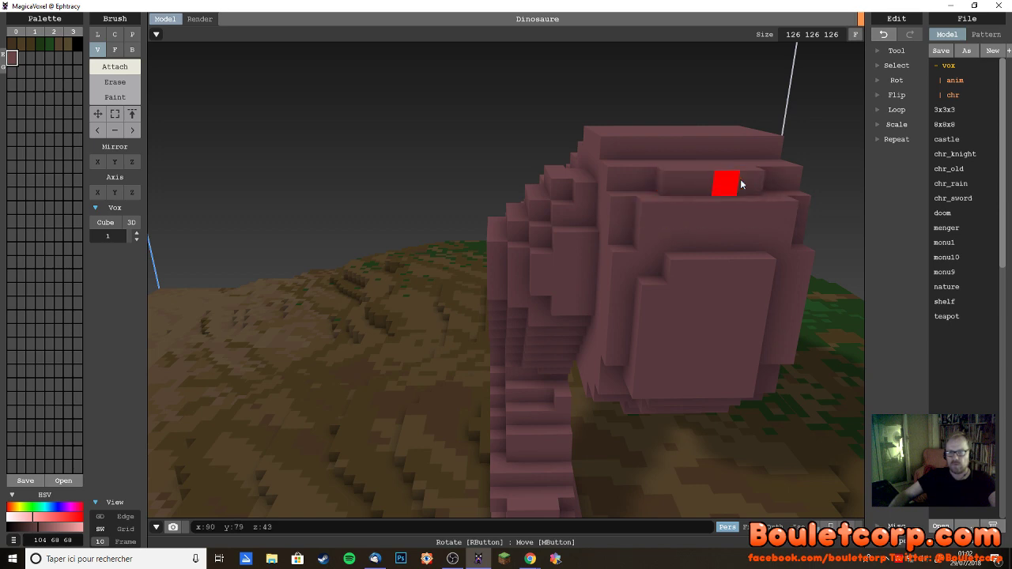
pyautogui.moveTo(716, 186)
pyautogui.mouseDown(button='right')
pyautogui.moveTo(706, 213)
pyautogui.moveTo(715, 222)
pyautogui.mouseUp(button='right')
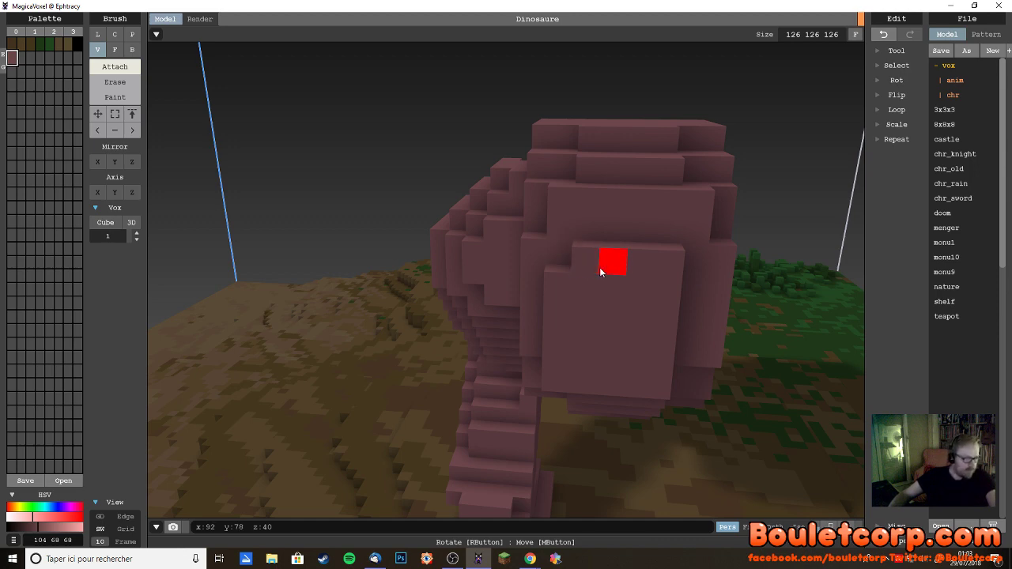
pyautogui.moveTo(614, 272)
pyautogui.mouseDown(button='right')
pyautogui.moveTo(651, 274)
pyautogui.moveTo(616, 269)
pyautogui.mouseUp(button='right')
# - Extend the raised layer on the thigh's back upward and toward the inner side with more pink voxels
pyautogui.moveTo(646, 175); pyautogui.dragTo(686, 185)
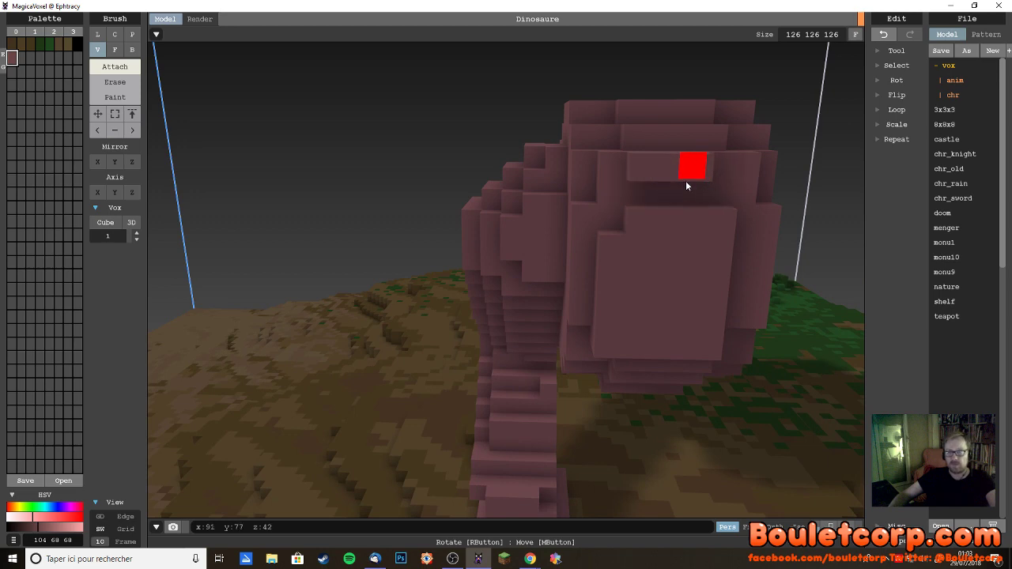
pyautogui.click(704, 188)
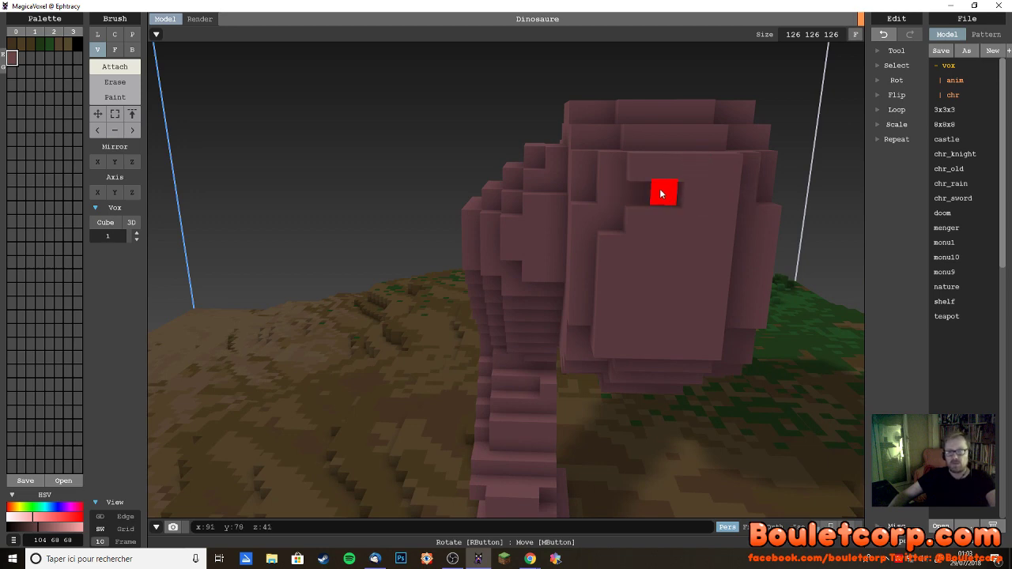
pyautogui.moveTo(649, 198); pyautogui.dragTo(664, 194)
pyautogui.moveTo(625, 219)
pyautogui.mouseDown(button='right')
pyautogui.moveTo(610, 213)
pyautogui.moveTo(632, 216)
pyautogui.mouseUp(button='right')
pyautogui.click(661, 229)
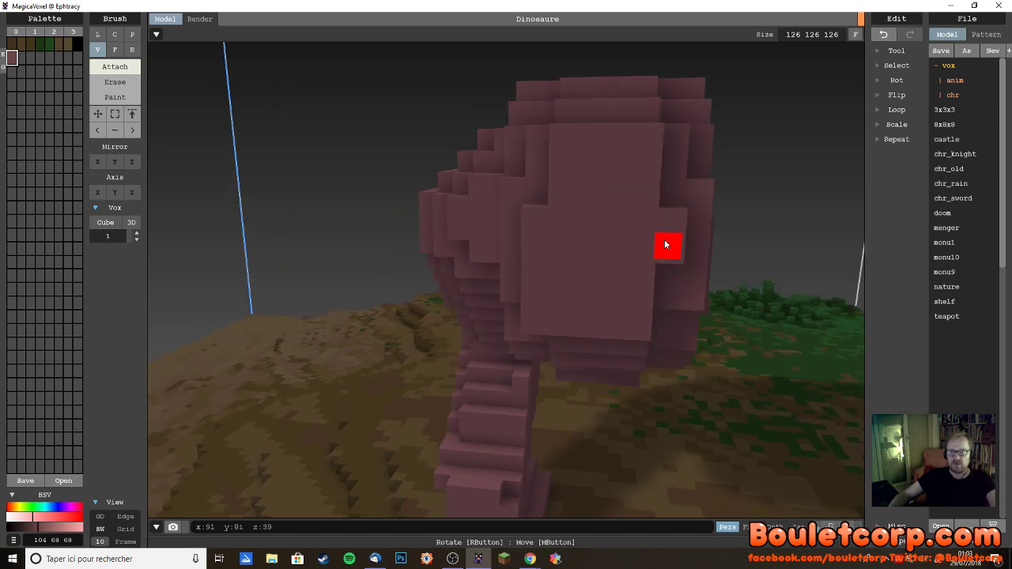
pyautogui.moveTo(670, 301); pyautogui.dragTo(608, 275, button='right')
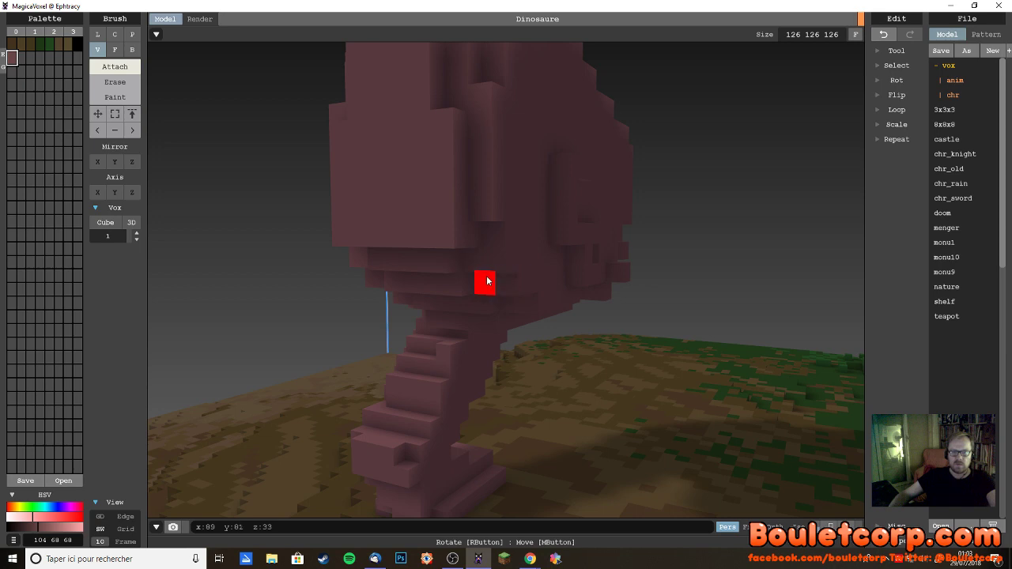
# - Add a stepped patch of pink voxels on the flat inner side of the thigh to round it out
pyautogui.moveTo(484, 283); pyautogui.dragTo(540, 282, button='right')
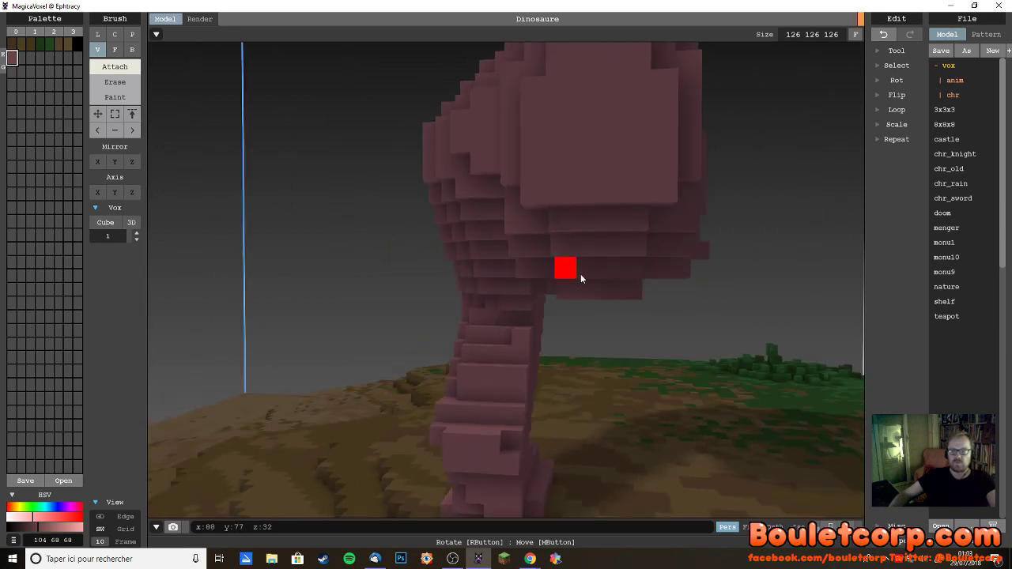
pyautogui.moveTo(636, 248); pyautogui.dragTo(577, 259, button='right')
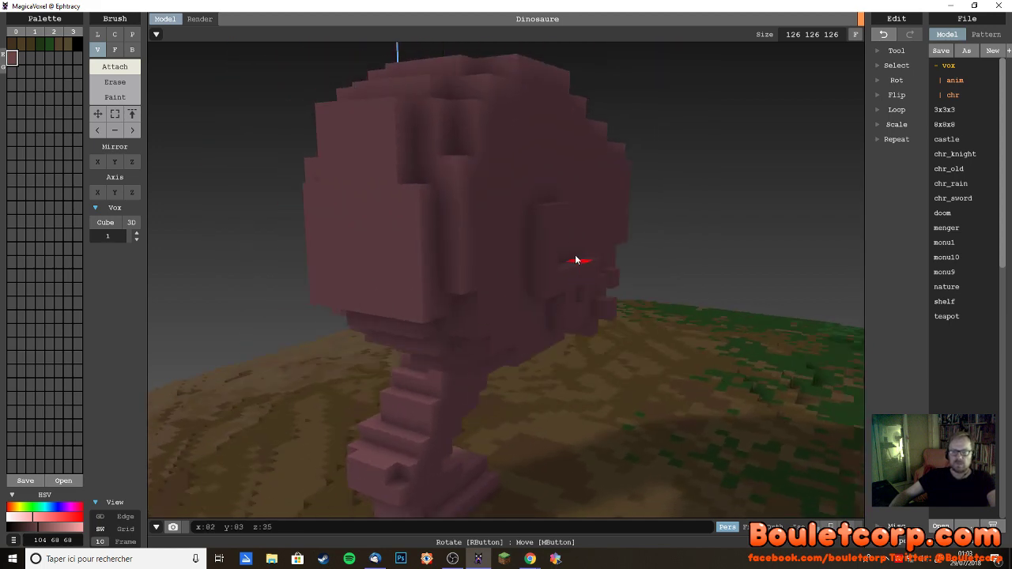
pyautogui.click(496, 188)
pyautogui.moveTo(488, 186); pyautogui.dragTo(459, 213, button='right')
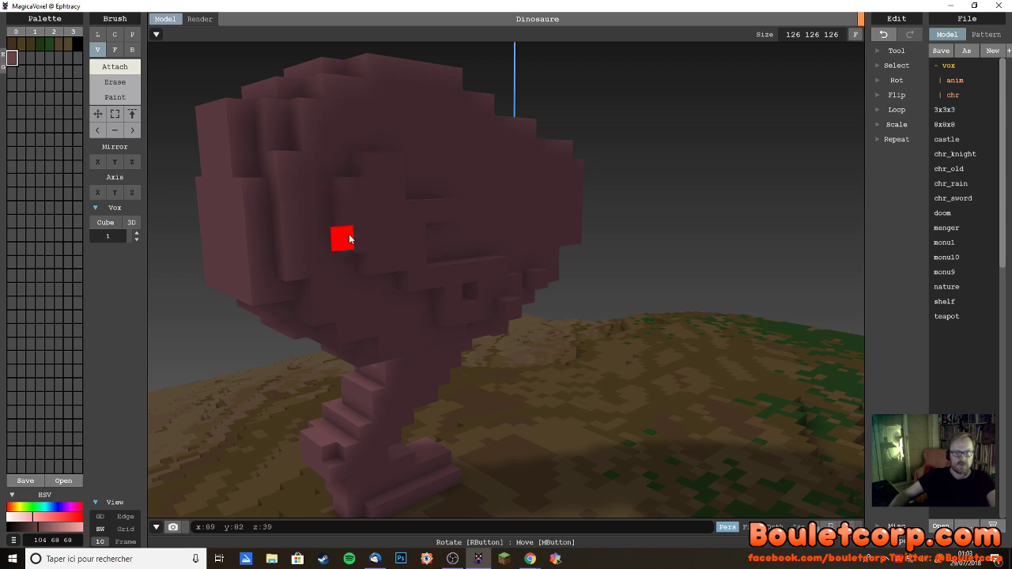
# - Smooth the stepped outer side of the thigh by adding pink voxels and erasing uneven ones
pyautogui.moveTo(350, 235); pyautogui.dragTo(667, 220, button='right')
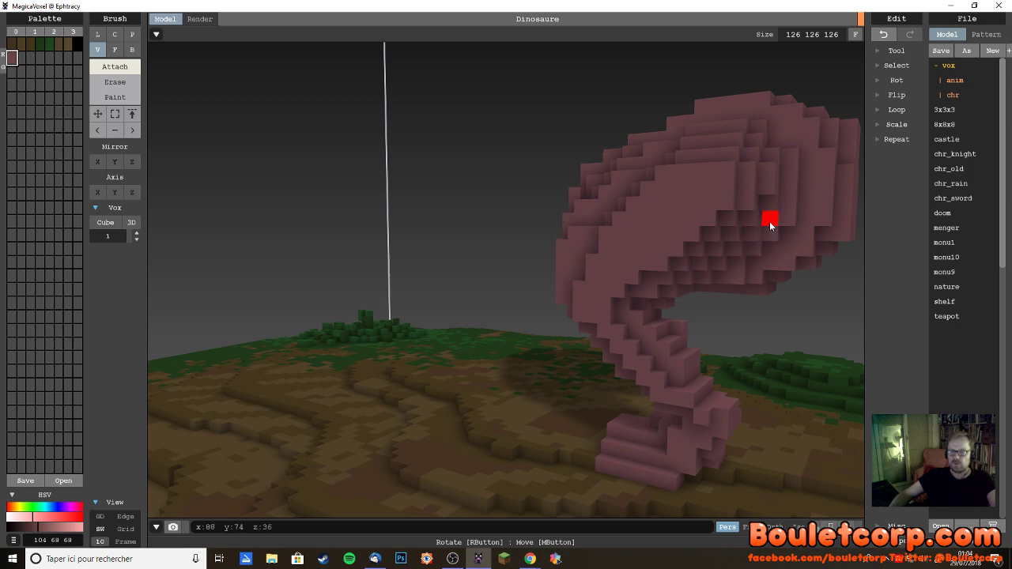
pyautogui.moveTo(794, 208)
pyautogui.mouseDown(button='right')
pyautogui.moveTo(778, 217)
pyautogui.moveTo(791, 199)
pyautogui.mouseUp(button='right')
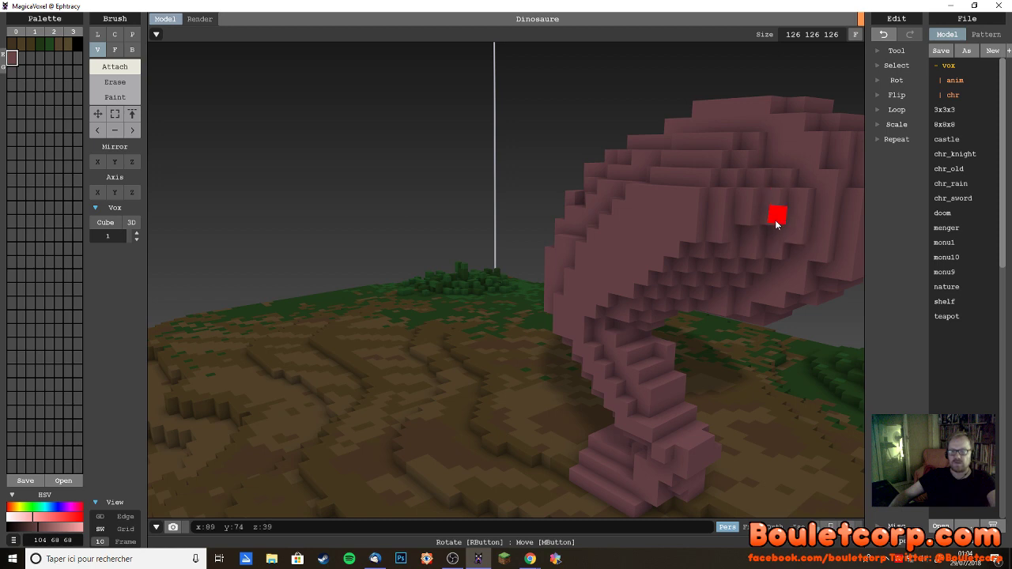
pyautogui.moveTo(776, 233); pyautogui.dragTo(711, 259, button='right')
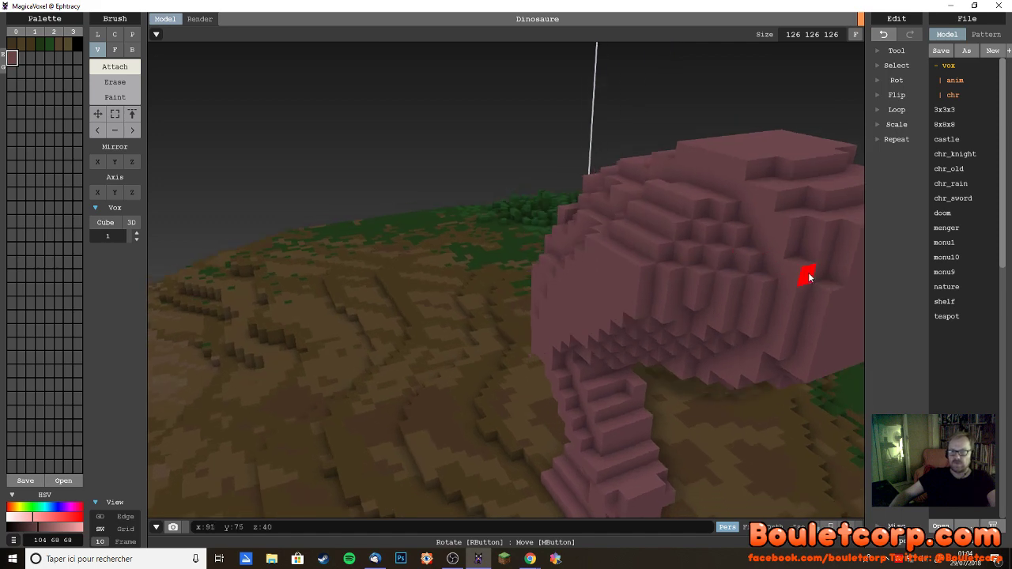
pyautogui.moveTo(808, 276)
pyautogui.mouseDown(button='right')
pyautogui.moveTo(759, 271)
pyautogui.moveTo(784, 266)
pyautogui.moveTo(718, 277)
pyautogui.moveTo(515, 206)
pyautogui.mouseUp(button='right')
pyautogui.click(121, 86)
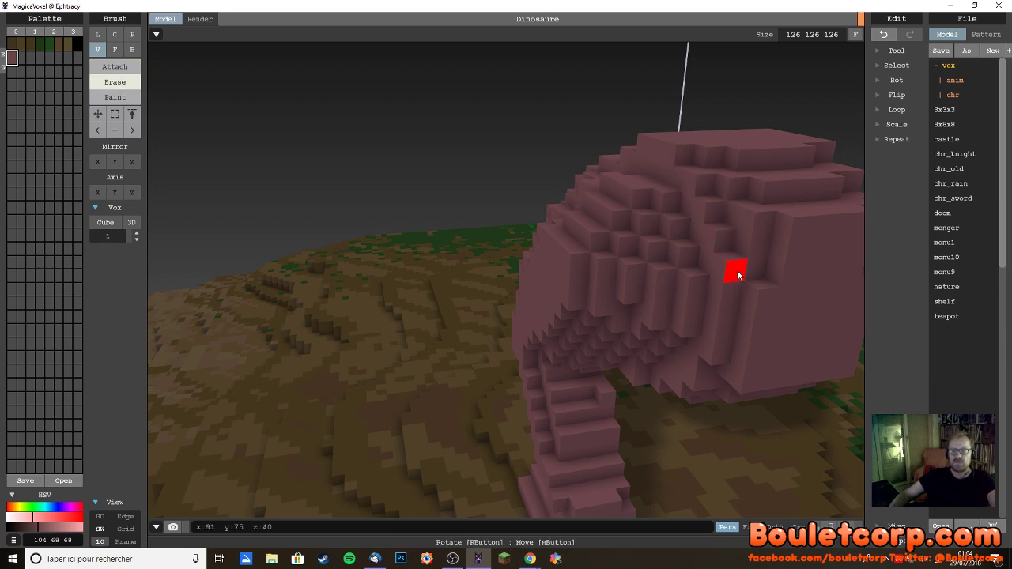
pyautogui.moveTo(753, 276); pyautogui.dragTo(796, 265, button='right')
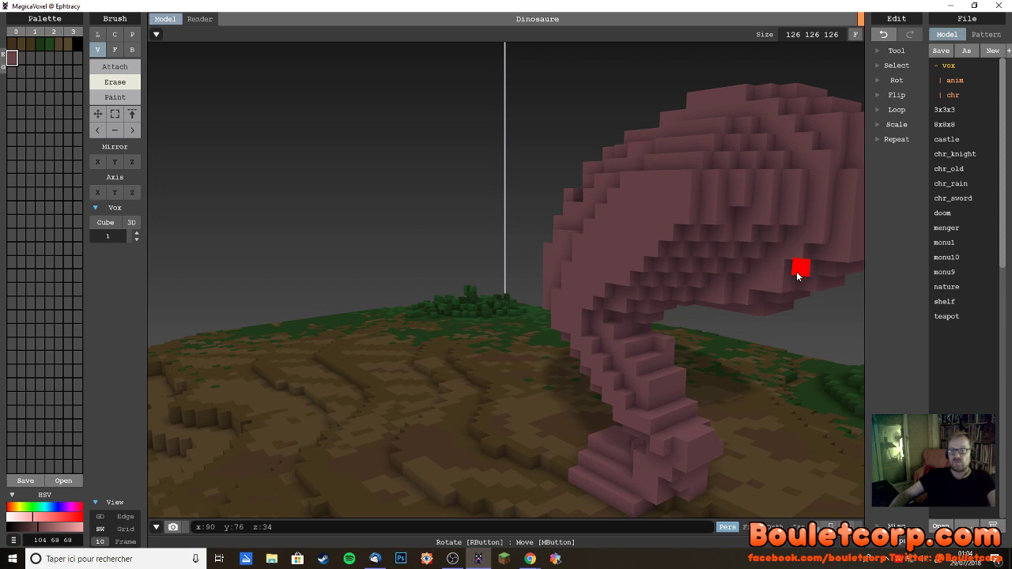
pyautogui.moveTo(734, 285); pyautogui.dragTo(765, 289, button='right')
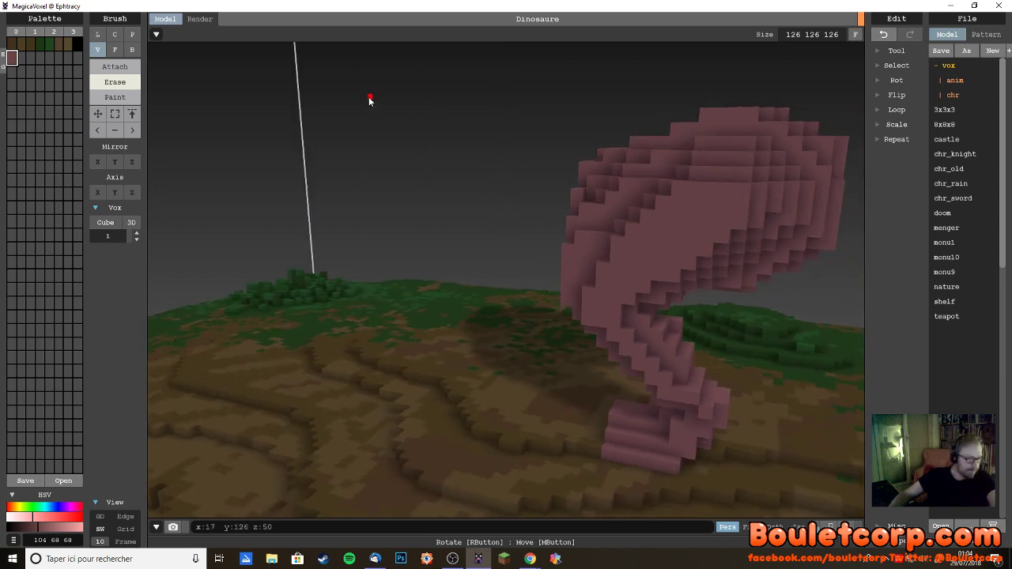
pyautogui.click(115, 68)
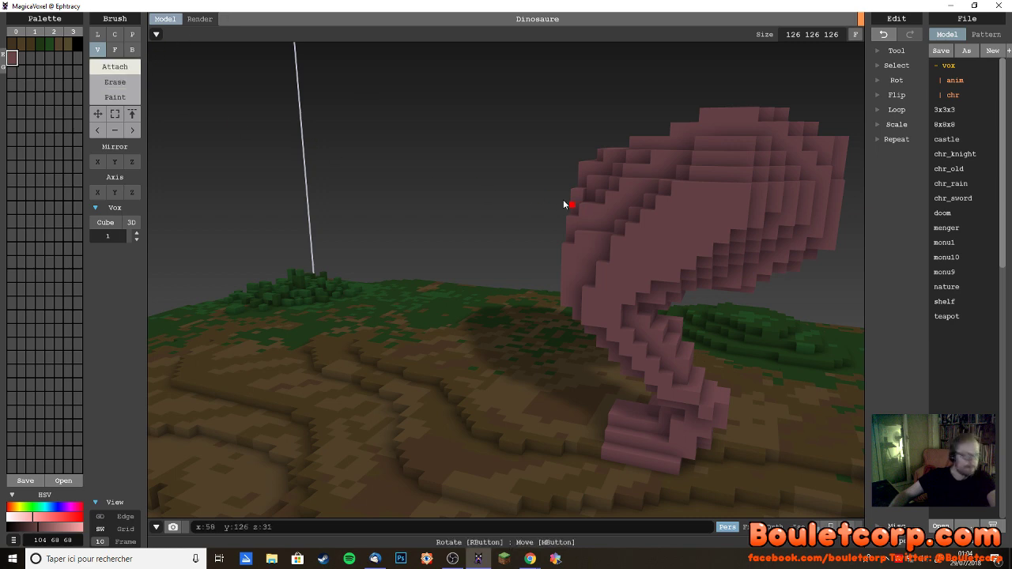
# - Build up a rounded raised layer of pink voxels on the flat back face of the thigh
pyautogui.moveTo(551, 205); pyautogui.dragTo(482, 199, button='right')
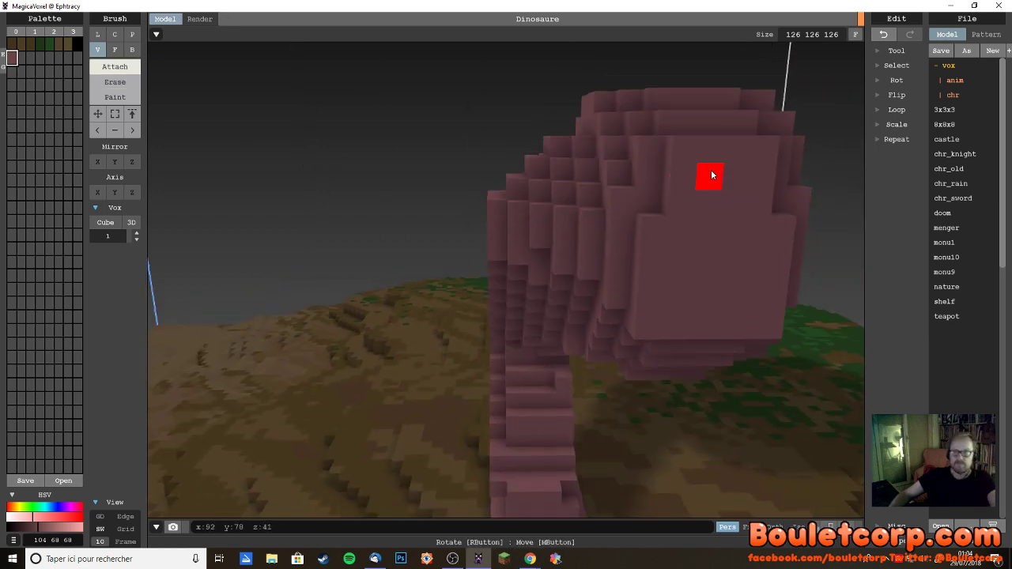
pyautogui.scroll(-5, 686, 158)
pyautogui.moveTo(686, 157); pyautogui.dragTo(647, 209, button='right')
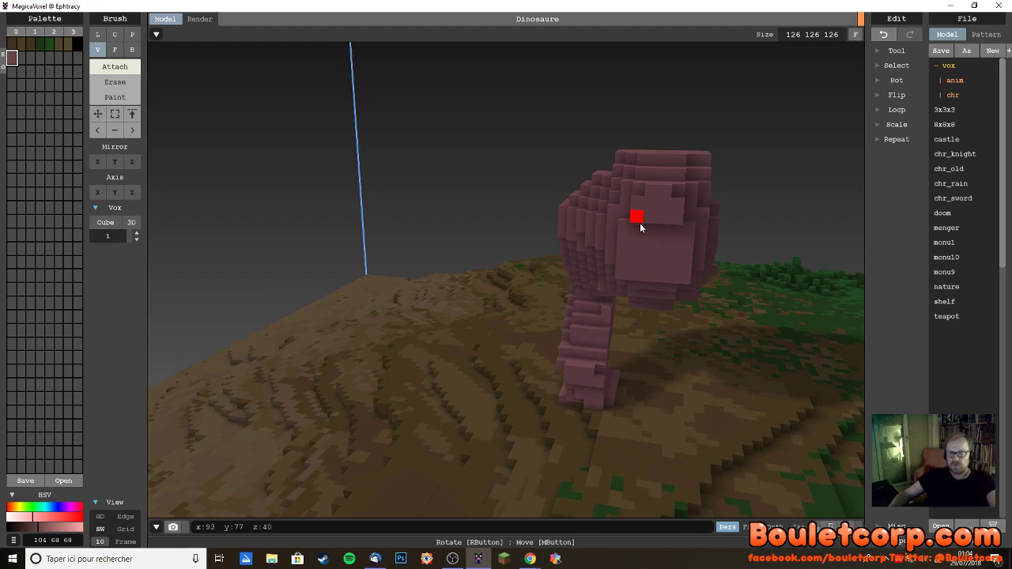
pyautogui.moveTo(640, 227)
pyautogui.mouseDown()
pyautogui.moveTo(651, 249)
pyautogui.moveTo(674, 255)
pyautogui.moveTo(661, 243)
pyautogui.moveTo(639, 264)
pyautogui.moveTo(644, 272)
pyautogui.moveTo(654, 260)
pyautogui.mouseUp()
pyautogui.moveTo(631, 228); pyautogui.dragTo(616, 211, button='right')
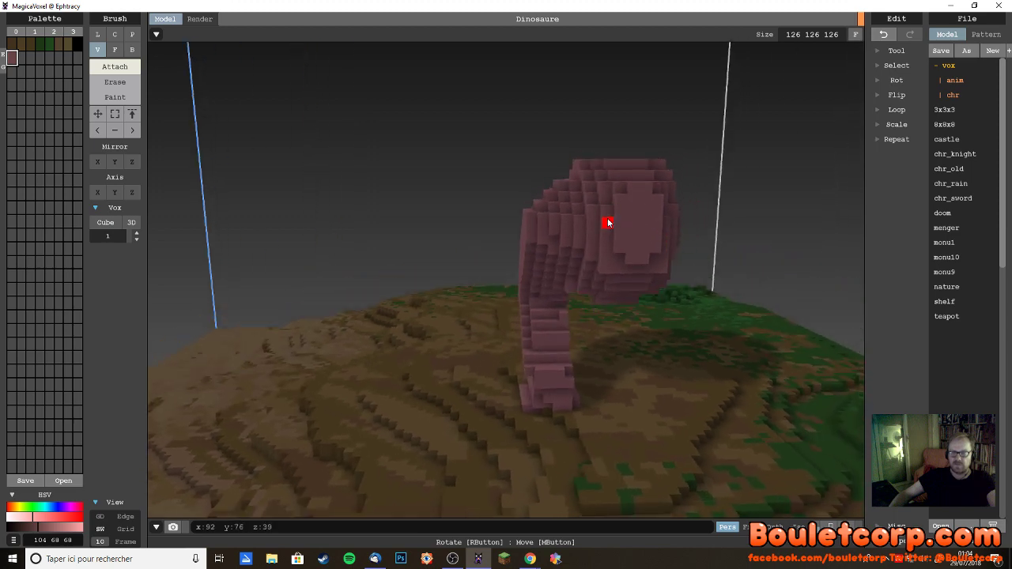
pyautogui.moveTo(609, 223)
pyautogui.mouseDown()
pyautogui.moveTo(625, 260)
pyautogui.moveTo(652, 263)
pyautogui.mouseUp()
pyautogui.moveTo(655, 259)
pyautogui.mouseDown(button='right')
pyautogui.moveTo(644, 255)
pyautogui.moveTo(655, 255)
pyautogui.mouseUp(button='right')
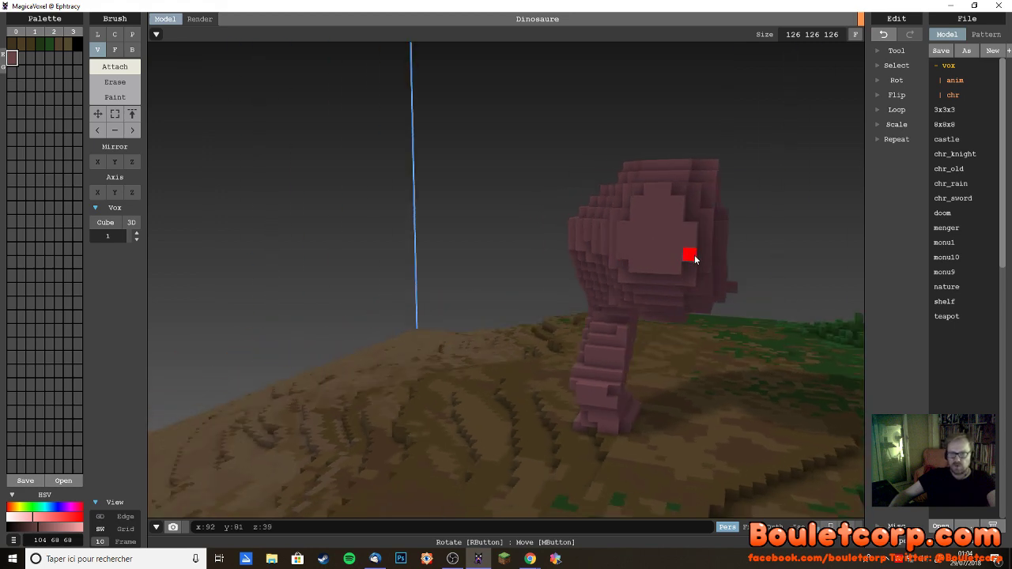
pyautogui.moveTo(704, 256); pyautogui.dragTo(688, 279, button='right')
pyautogui.moveTo(701, 230); pyautogui.dragTo(604, 219, button='right')
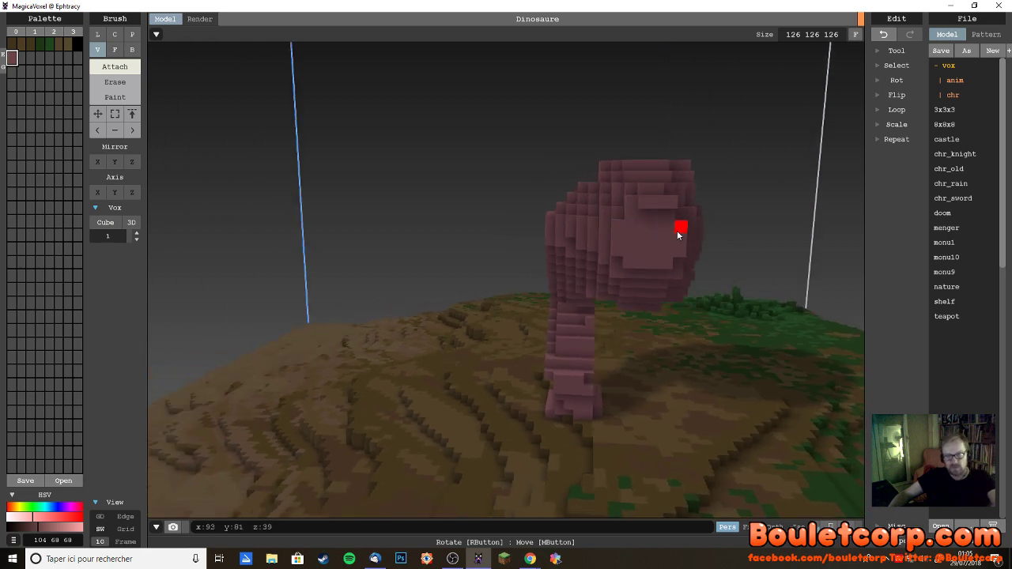
pyautogui.hotkey('ctrl', 'z')
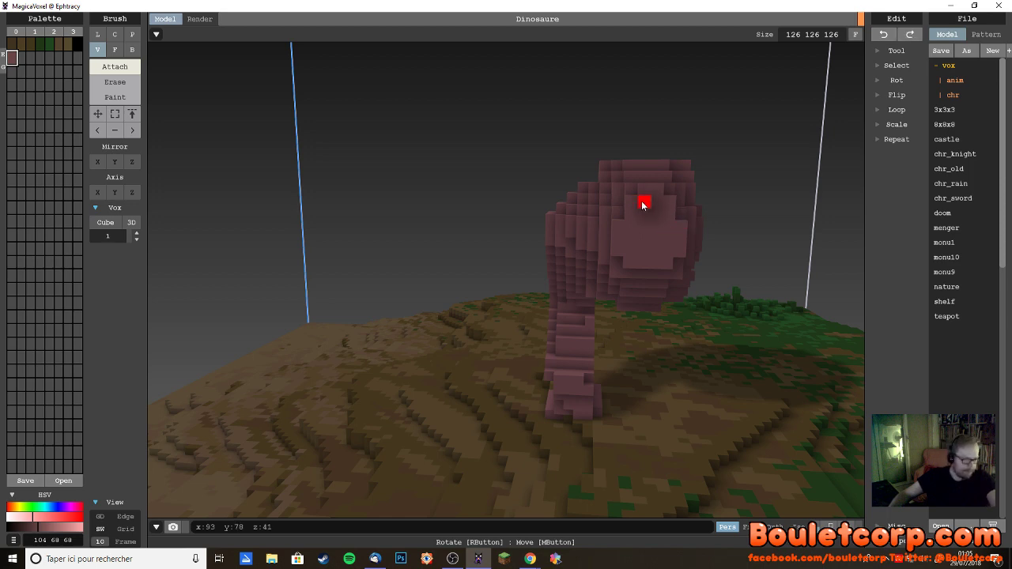
# - Add a smaller raised layer of pink voxels on the thigh's back face and trim its lower corners
pyautogui.moveTo(644, 204)
pyautogui.mouseDown()
pyautogui.moveTo(667, 203)
pyautogui.moveTo(633, 225)
pyautogui.moveTo(669, 229)
pyautogui.moveTo(665, 241)
pyautogui.moveTo(633, 240)
pyautogui.moveTo(632, 251)
pyautogui.moveTo(656, 255)
pyautogui.mouseUp()
pyautogui.moveTo(669, 269); pyautogui.dragTo(545, 210, button='right')
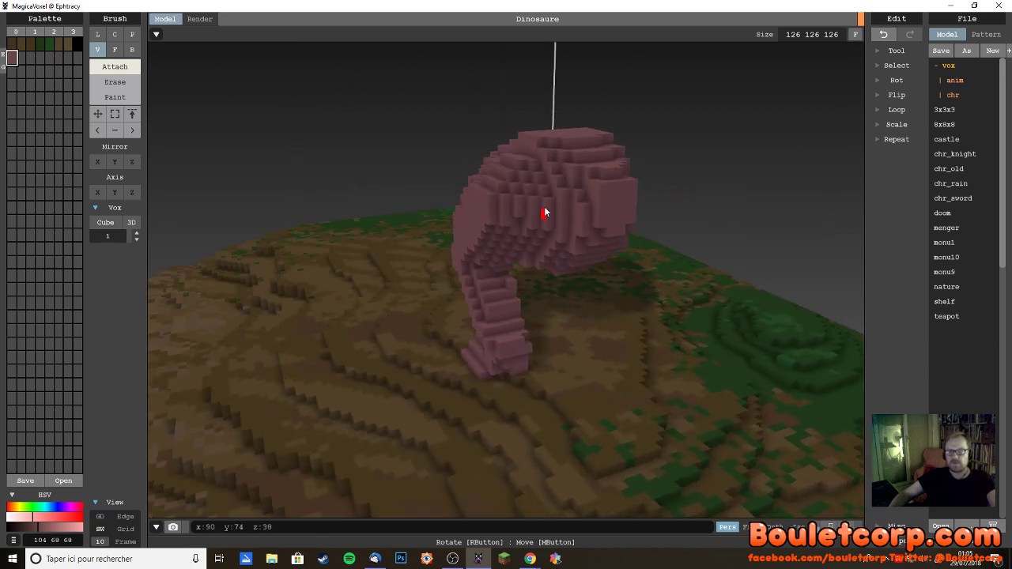
pyautogui.moveTo(606, 194); pyautogui.dragTo(696, 211, button='right')
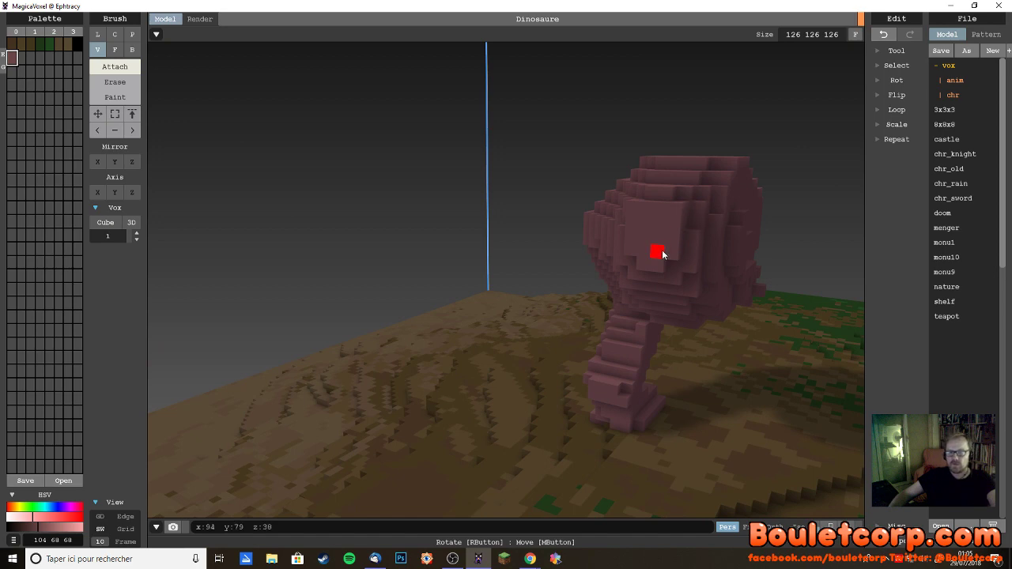
pyautogui.moveTo(659, 254); pyautogui.dragTo(621, 200, button='right')
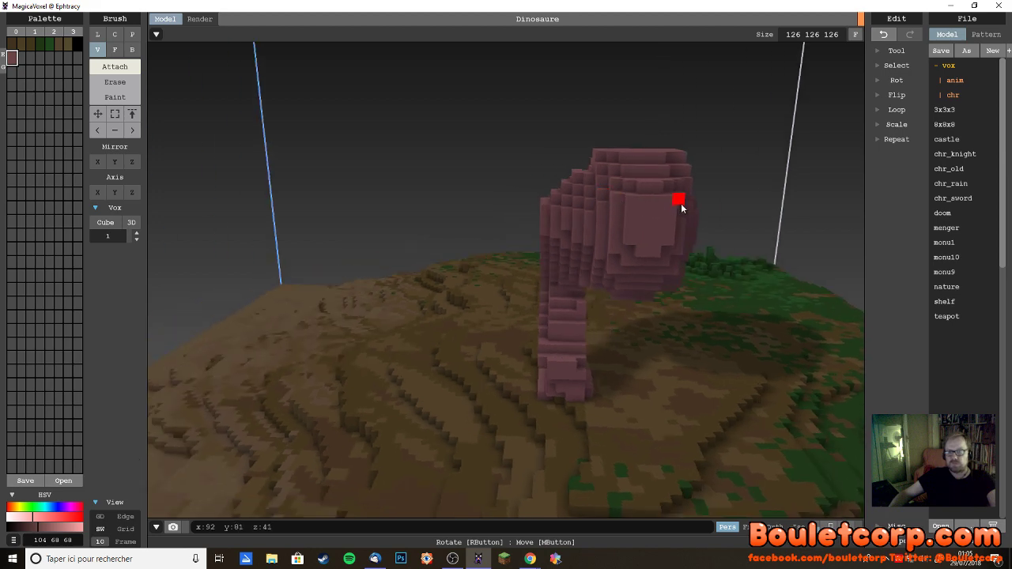
pyautogui.moveTo(712, 239); pyautogui.dragTo(602, 198, button='right')
pyautogui.click(115, 81)
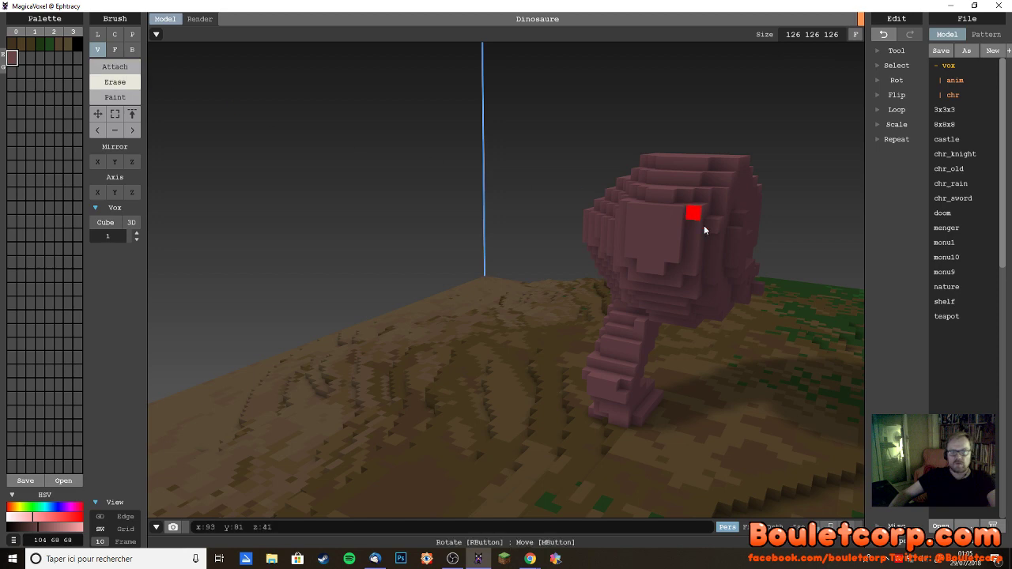
pyautogui.moveTo(438, 198)
pyautogui.mouseDown(button='right')
pyautogui.moveTo(378, 195)
pyautogui.moveTo(300, 150)
pyautogui.mouseUp(button='right')
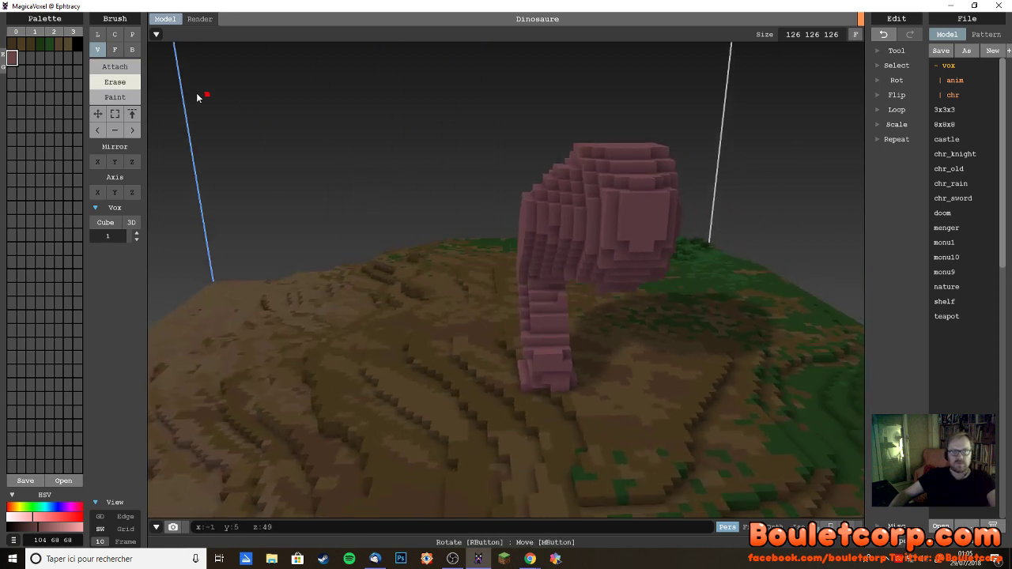
# - Extend the outermost layer on the thigh's back upward with pink voxels and erase its lower corner
pyautogui.click(115, 65)
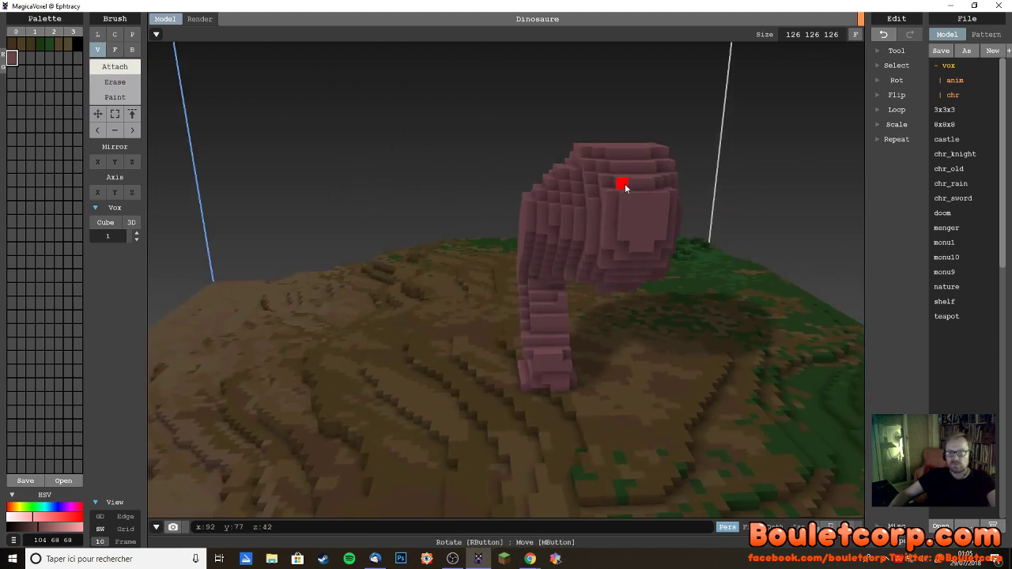
pyautogui.moveTo(660, 186); pyautogui.dragTo(641, 212, button='right')
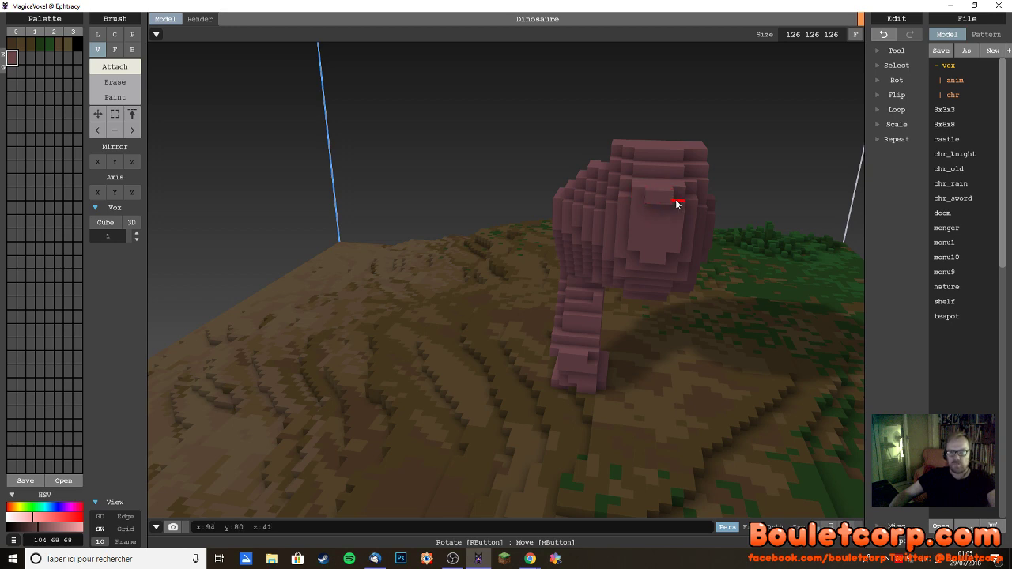
pyautogui.moveTo(678, 199); pyautogui.dragTo(639, 195, button='right')
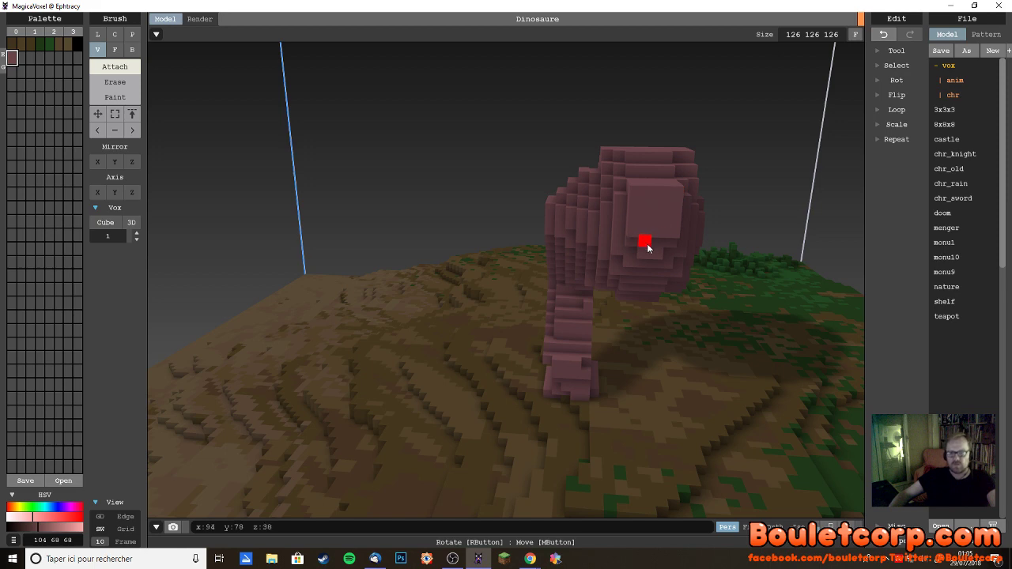
pyautogui.moveTo(698, 258); pyautogui.dragTo(607, 235, button='right')
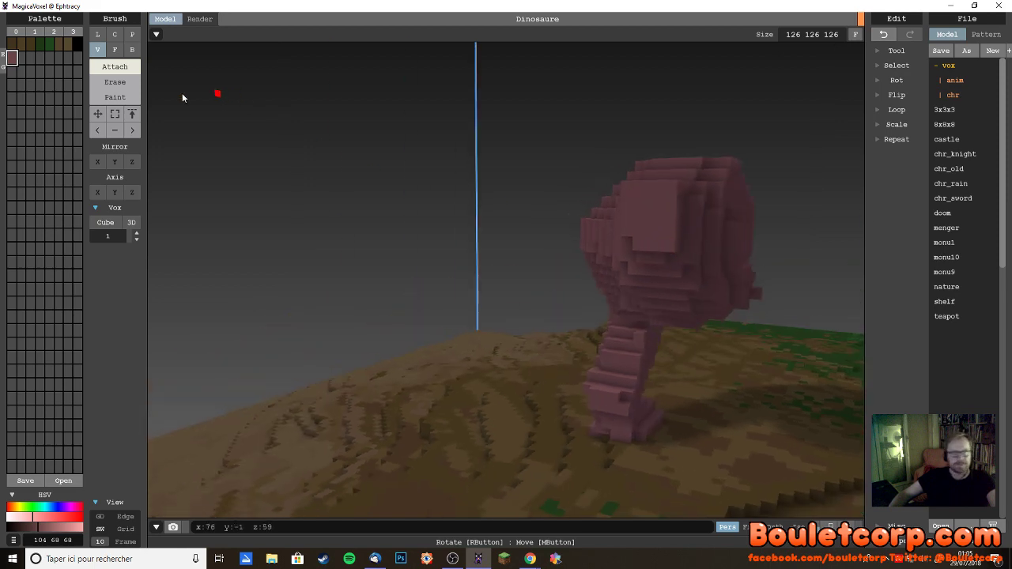
pyautogui.click(115, 81)
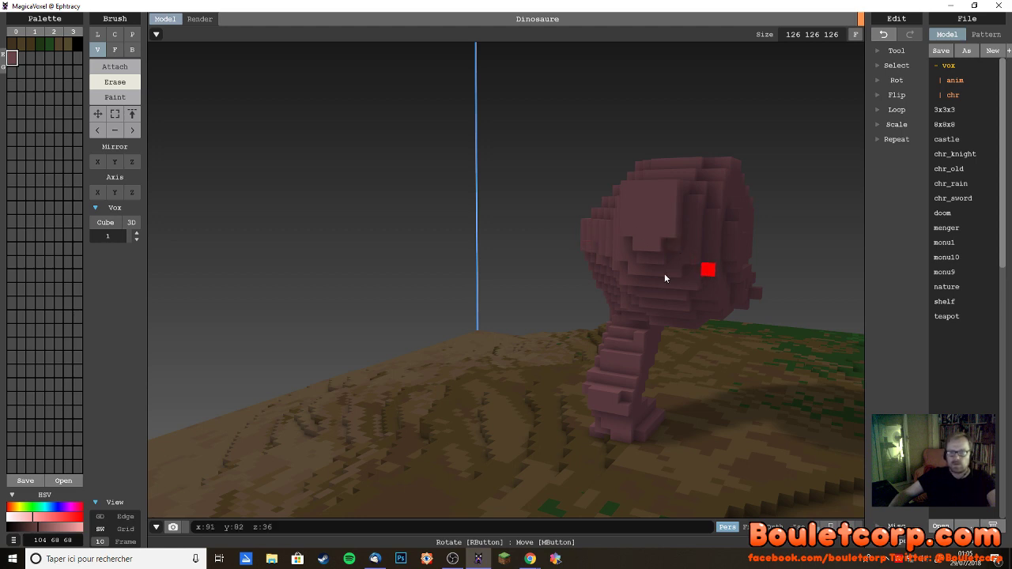
pyautogui.moveTo(667, 277); pyautogui.dragTo(382, 143, button='right')
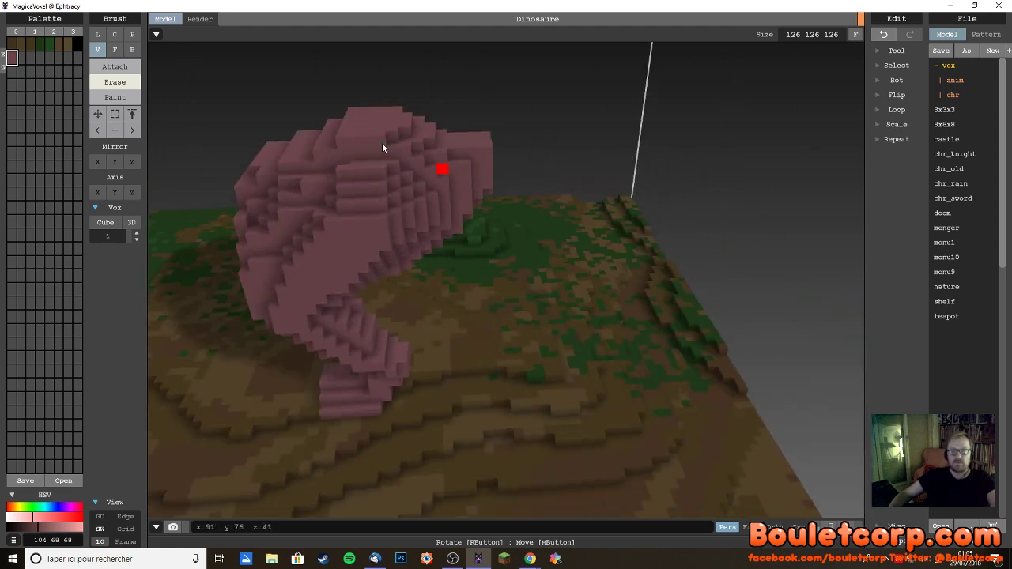
# - Raise the top of the hip toward the back with rows of pink voxels
pyautogui.click(123, 69)
pyautogui.moveTo(452, 147)
pyautogui.mouseDown(button='right')
pyautogui.moveTo(399, 159)
pyautogui.moveTo(520, 124)
pyautogui.mouseUp(button='right')
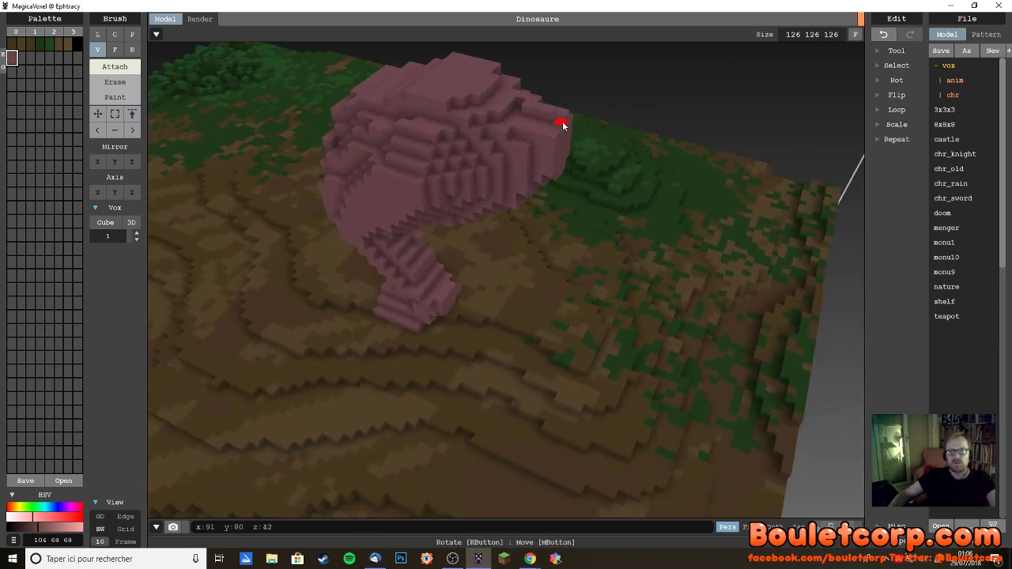
pyautogui.moveTo(560, 127); pyautogui.dragTo(517, 106)
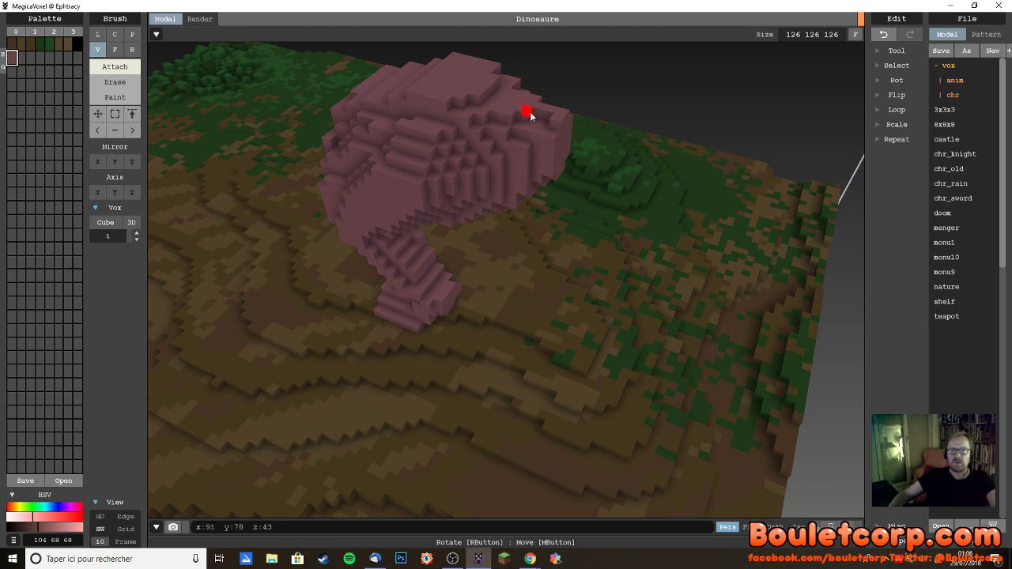
pyautogui.moveTo(589, 149); pyautogui.dragTo(622, 162, button='right')
pyautogui.moveTo(700, 192); pyautogui.dragTo(683, 233, button='right')
pyautogui.scroll(3, 678, 235)
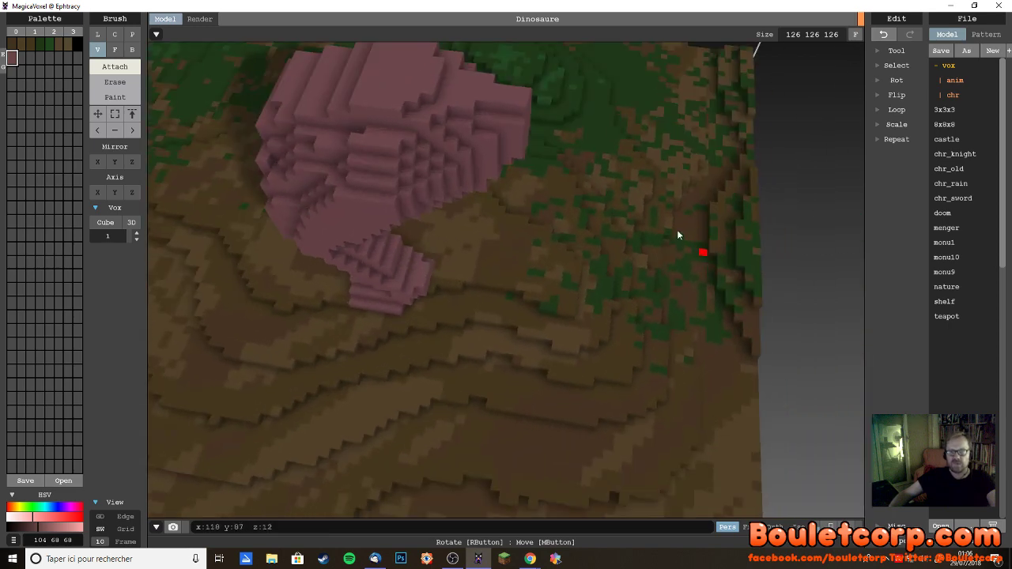
pyautogui.click(451, 78)
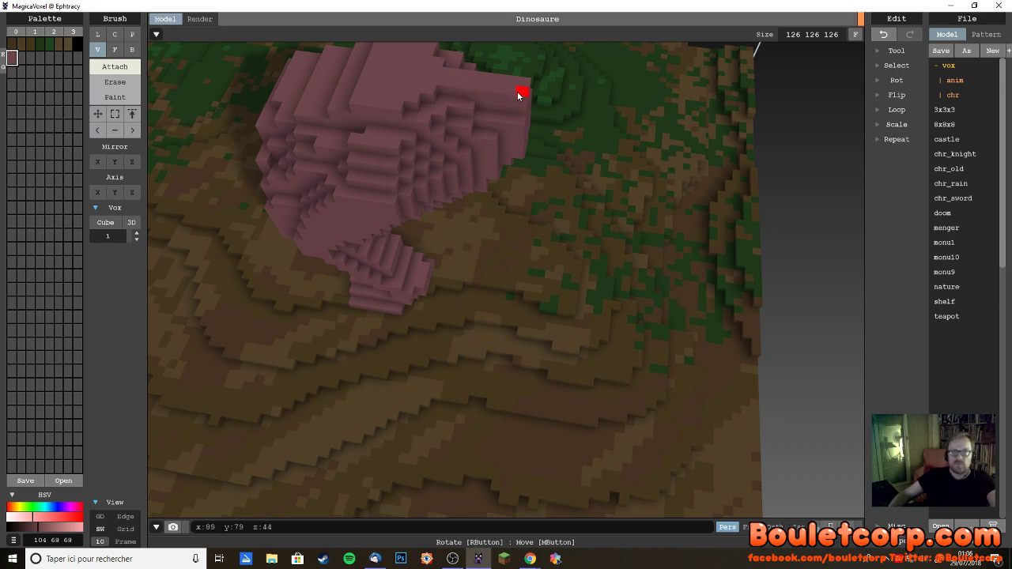
pyautogui.moveTo(466, 76)
pyautogui.mouseDown()
pyautogui.moveTo(514, 80)
pyautogui.moveTo(459, 84)
pyautogui.moveTo(508, 92)
pyautogui.mouseUp()
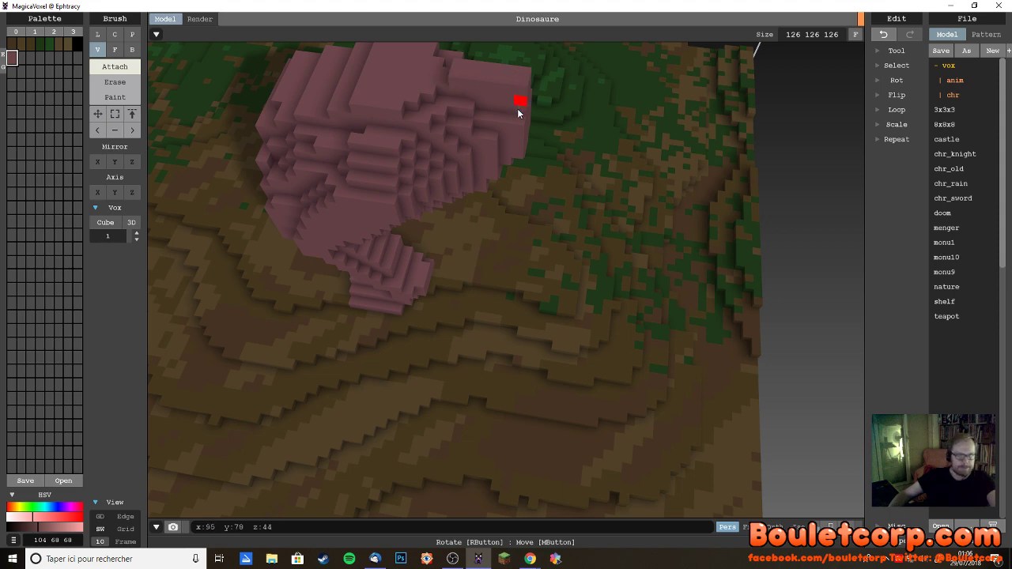
# - Build stepped rows of pink voxels along the upper outer side of the hip, blending the raised back into the thigh
pyautogui.moveTo(518, 114)
pyautogui.mouseDown(button='right')
pyautogui.moveTo(488, 97)
pyautogui.moveTo(515, 106)
pyautogui.mouseUp(button='right')
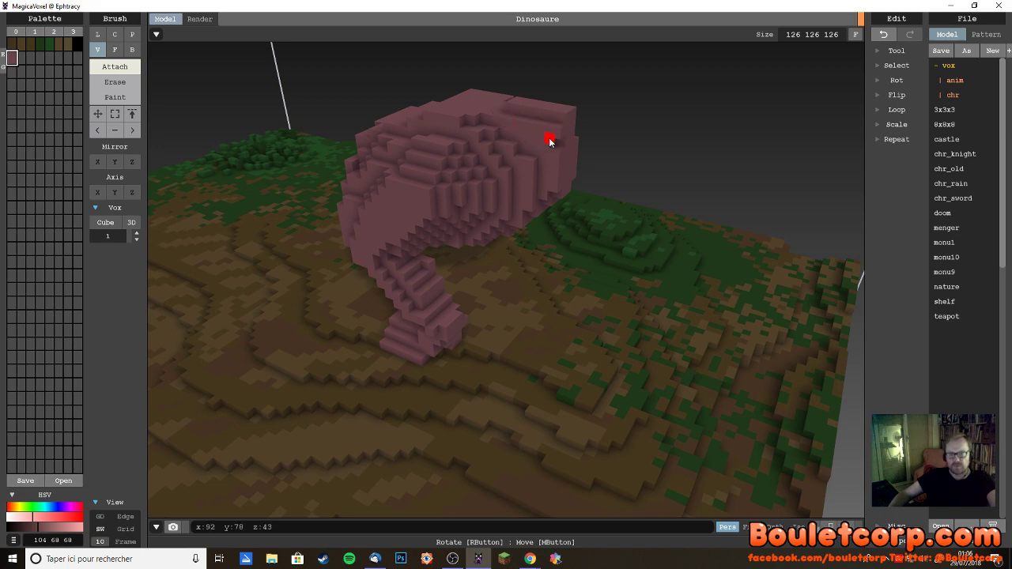
pyautogui.moveTo(506, 140); pyautogui.dragTo(556, 144)
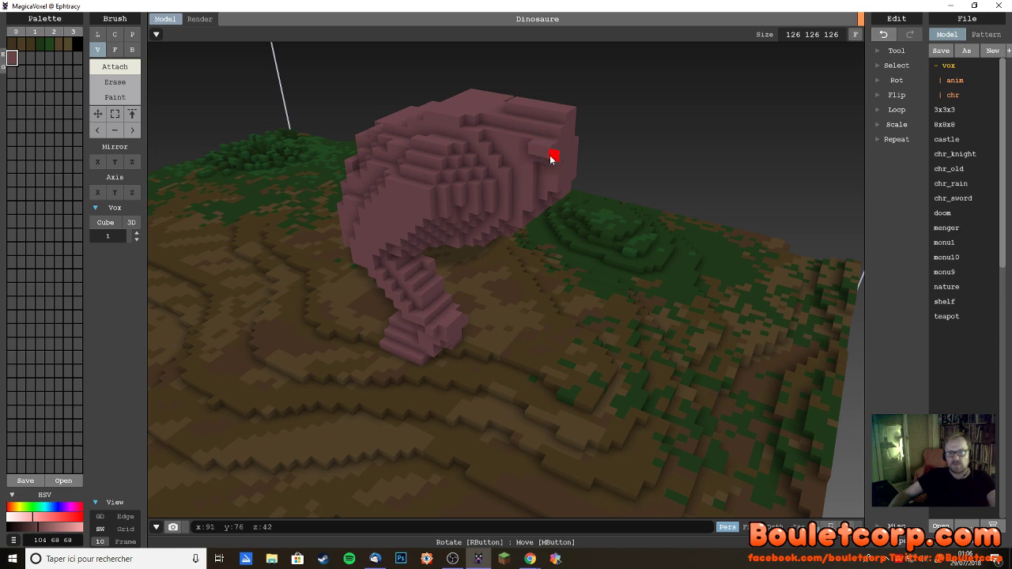
pyautogui.press('e')
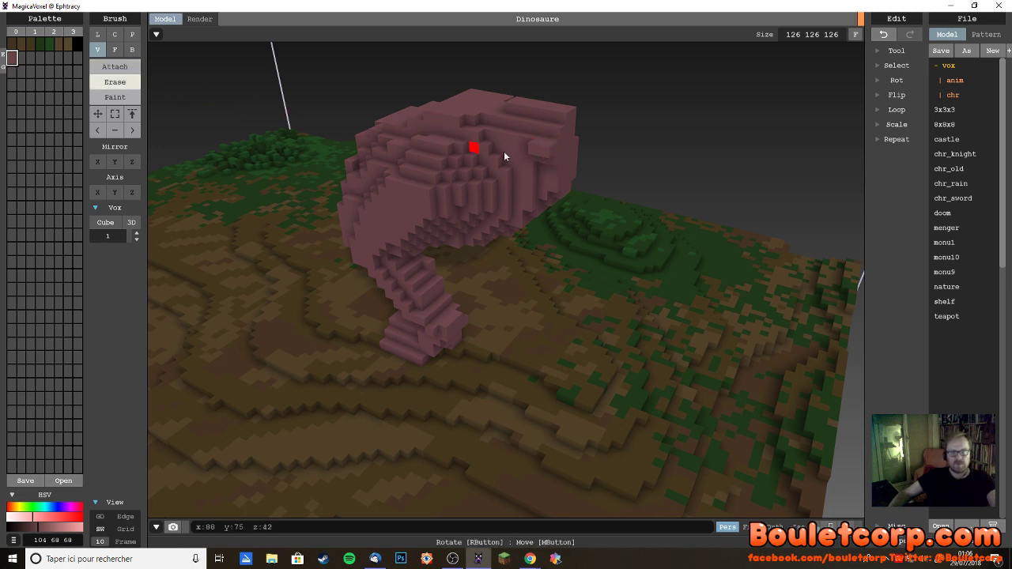
pyautogui.moveTo(543, 151); pyautogui.dragTo(601, 163, button='right')
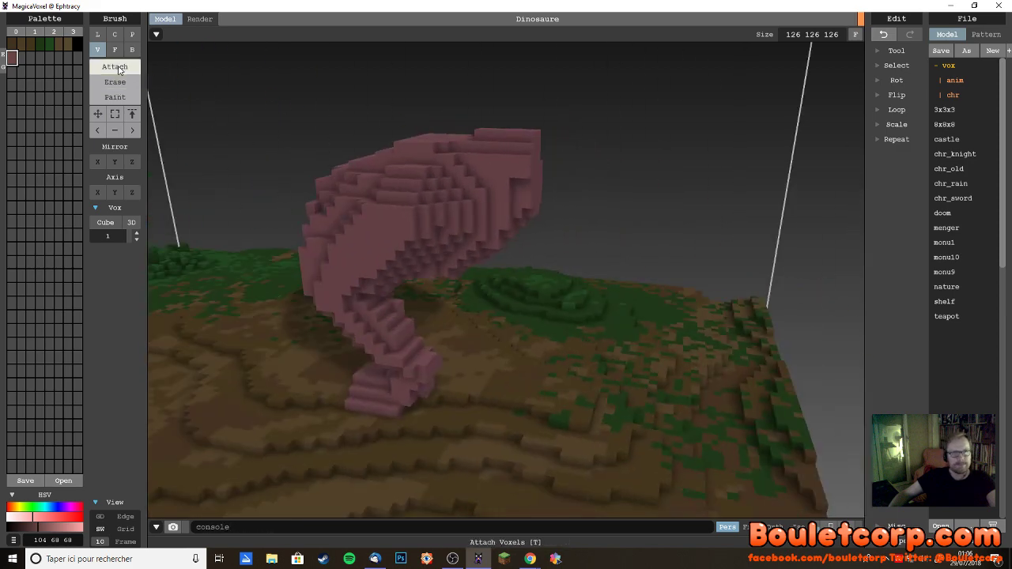
pyautogui.press('a')
pyautogui.moveTo(477, 169); pyautogui.dragTo(497, 177)
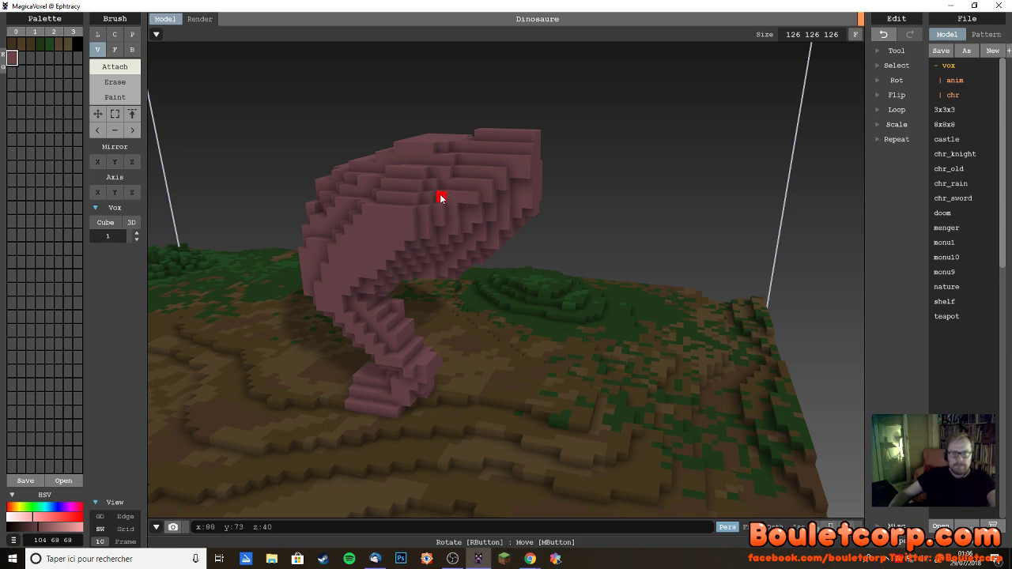
pyautogui.moveTo(515, 212); pyautogui.dragTo(464, 195, button='right')
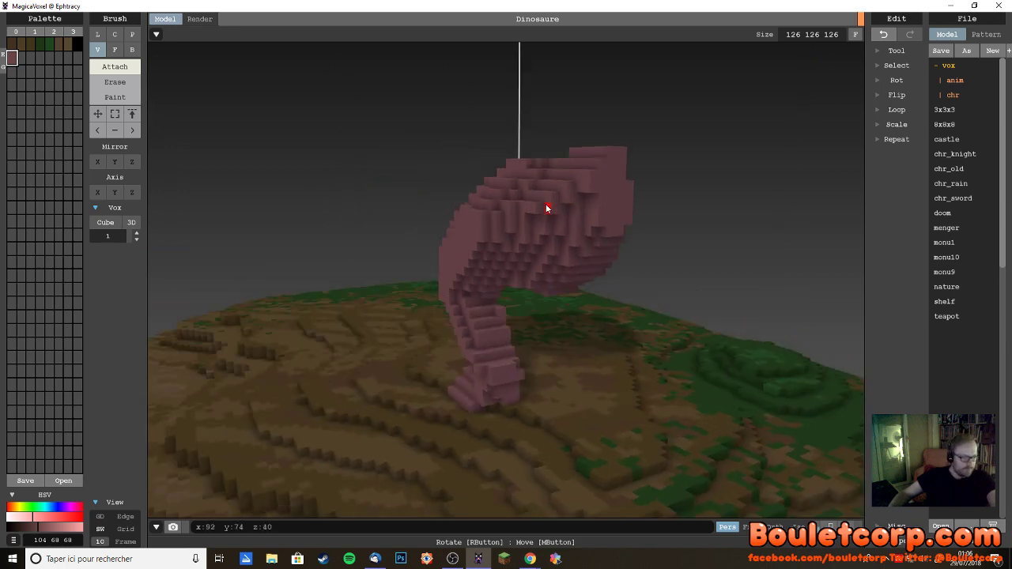
# - Extend the rear of the hip backward with pink voxel layers, narrowing the back face to a rounded outline
pyautogui.moveTo(546, 208)
pyautogui.mouseDown(button='right')
pyautogui.moveTo(527, 219)
pyautogui.moveTo(552, 252)
pyautogui.moveTo(626, 205)
pyautogui.moveTo(624, 192)
pyautogui.moveTo(569, 217)
pyautogui.moveTo(537, 211)
pyautogui.moveTo(589, 197)
pyautogui.moveTo(524, 241)
pyautogui.moveTo(596, 236)
pyautogui.moveTo(466, 244)
pyautogui.moveTo(368, 234)
pyautogui.moveTo(545, 268)
pyautogui.moveTo(598, 260)
pyautogui.moveTo(549, 242)
pyautogui.moveTo(504, 242)
pyautogui.moveTo(595, 244)
pyautogui.moveTo(545, 224)
pyautogui.mouseUp(button='right')
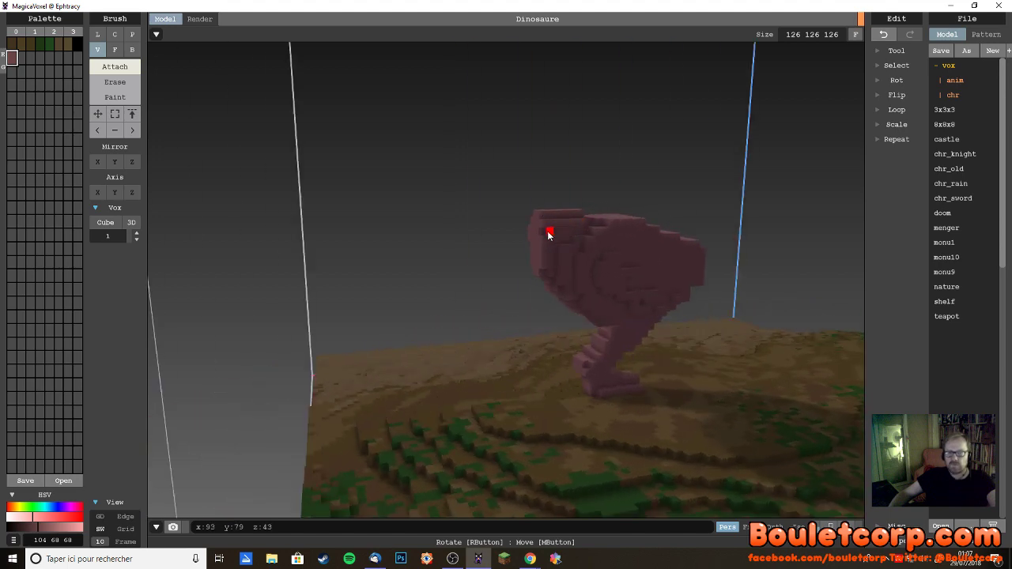
pyautogui.moveTo(544, 233); pyautogui.dragTo(388, 232, button='right')
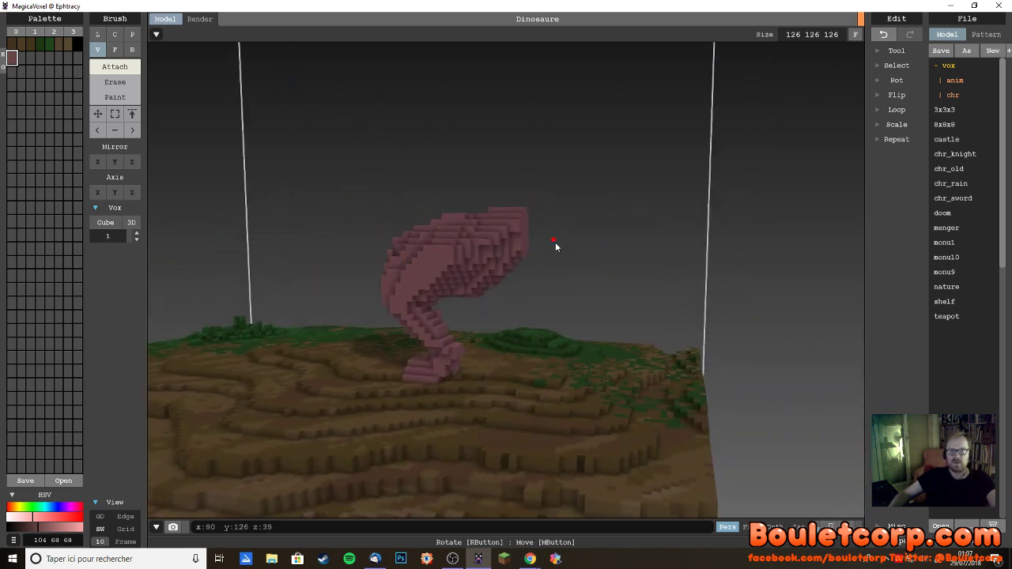
pyautogui.moveTo(555, 243); pyautogui.dragTo(530, 243, button='right')
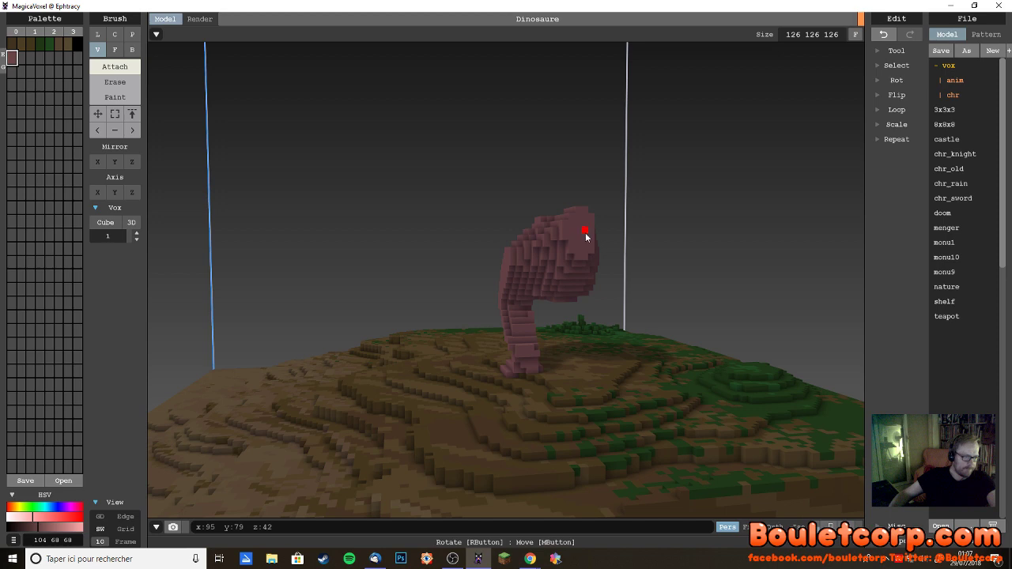
pyautogui.moveTo(588, 250); pyautogui.dragTo(614, 247, button='right')
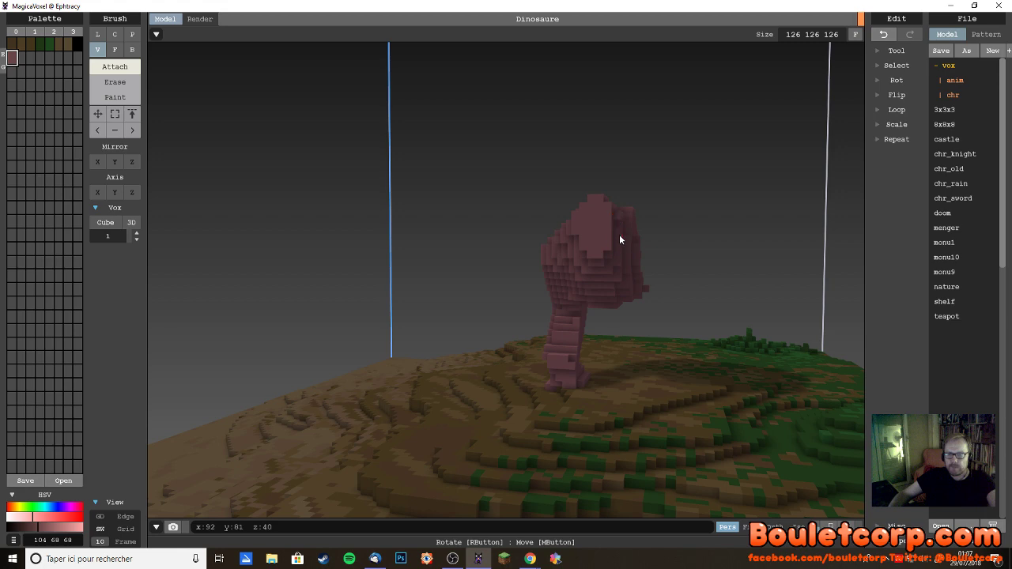
pyautogui.moveTo(617, 221); pyautogui.dragTo(606, 255, button='right')
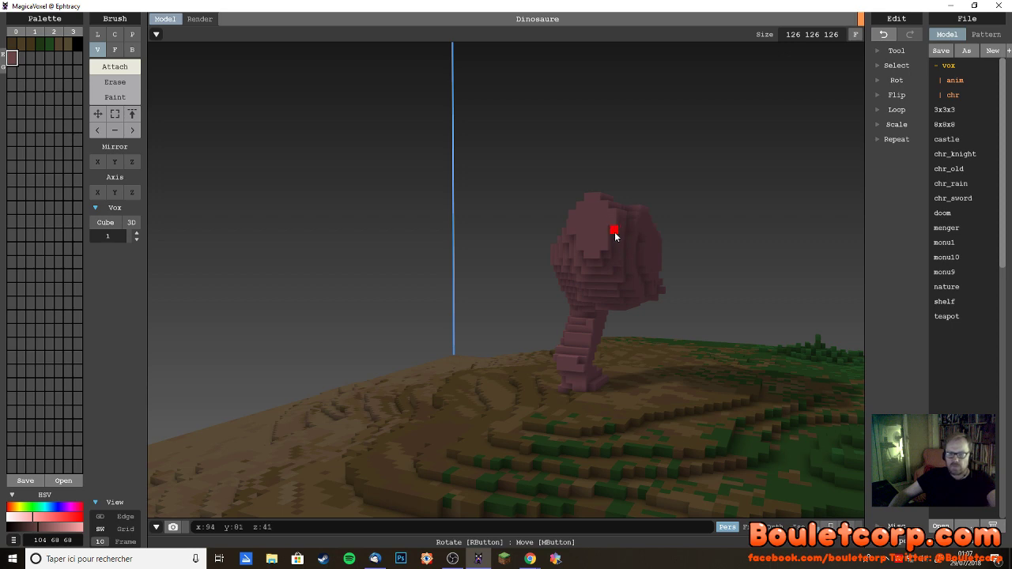
pyautogui.moveTo(626, 264)
pyautogui.mouseDown(button='right')
pyautogui.moveTo(665, 267)
pyautogui.moveTo(636, 266)
pyautogui.moveTo(656, 273)
pyautogui.moveTo(584, 212)
pyautogui.moveTo(628, 268)
pyautogui.mouseUp(button='right')
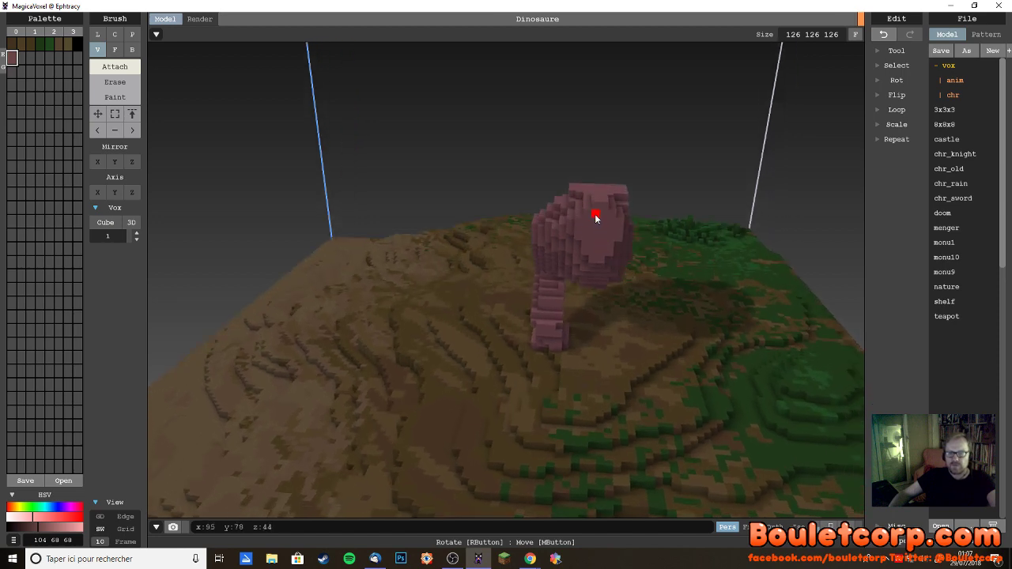
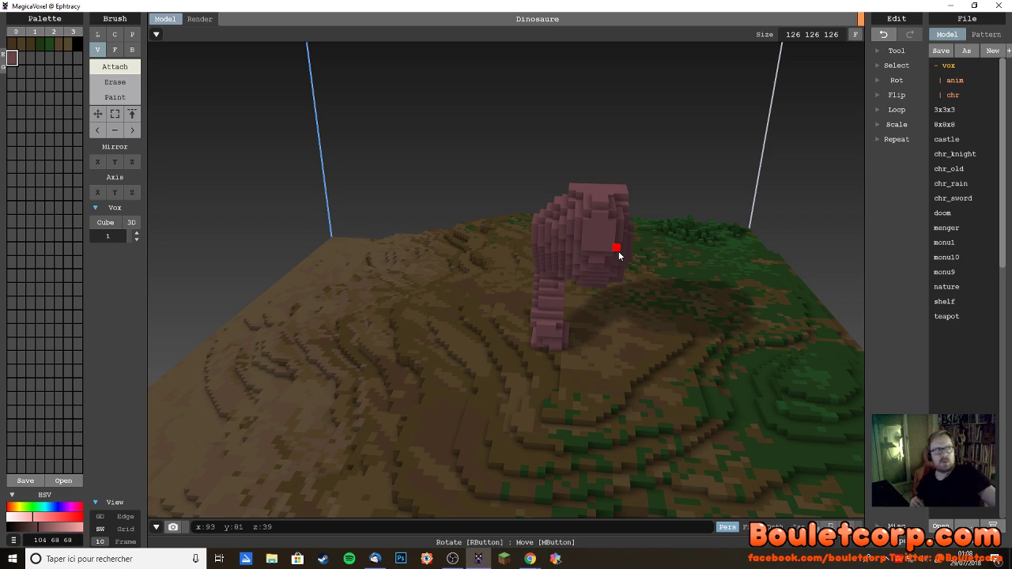
# - Add smaller block-shaped layers of pink voxels on the hip's back face to start the tail
pyautogui.moveTo(647, 198); pyautogui.dragTo(625, 200, button='right')
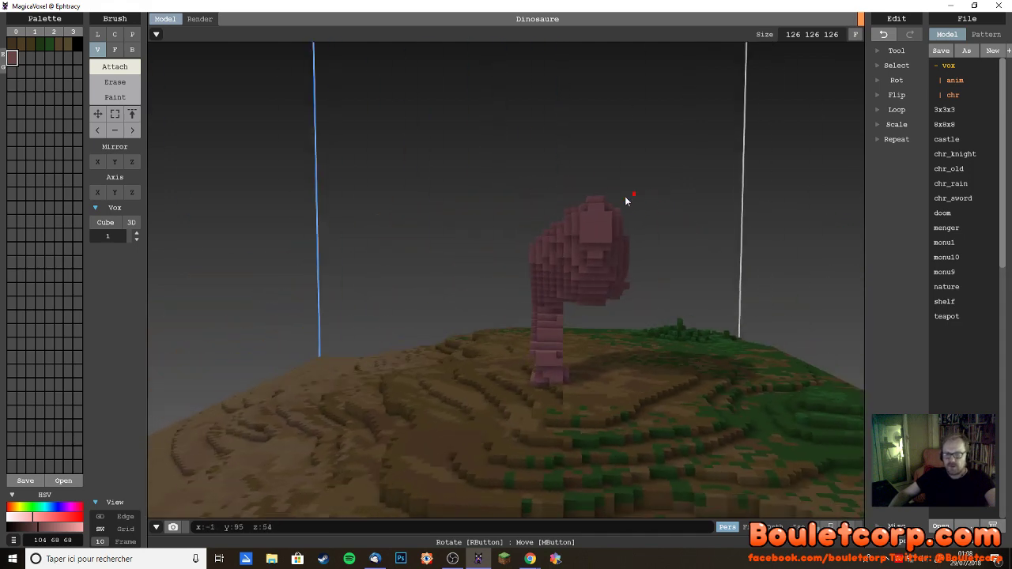
pyautogui.click(594, 227)
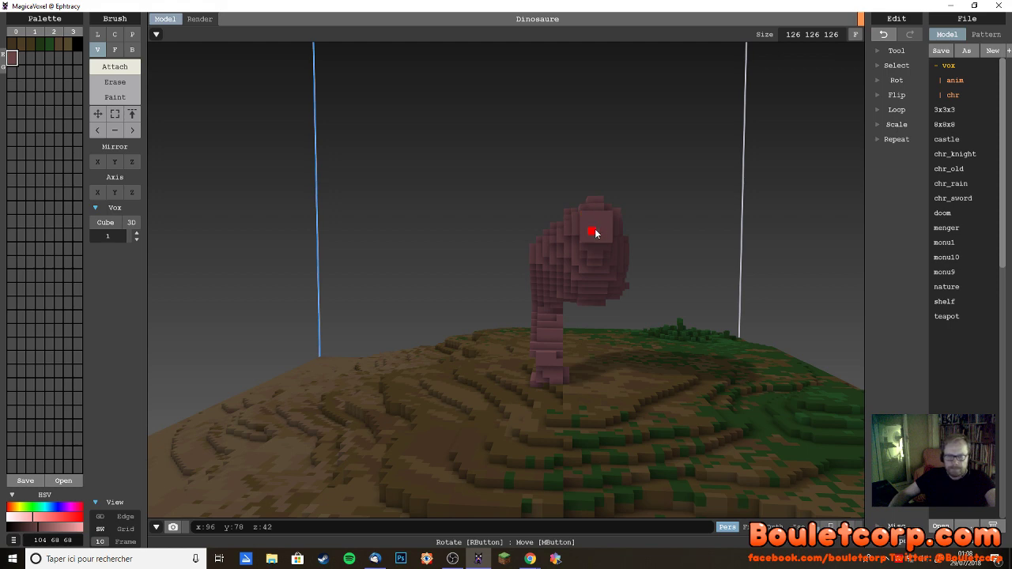
pyautogui.moveTo(601, 248)
pyautogui.mouseDown(button='right')
pyautogui.moveTo(603, 228)
pyautogui.moveTo(589, 252)
pyautogui.mouseUp(button='right')
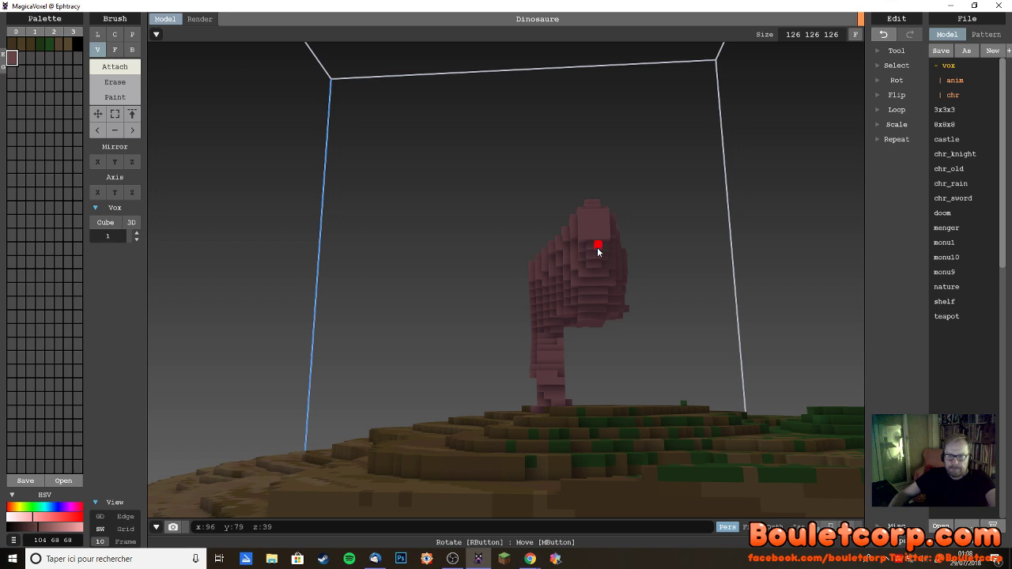
pyautogui.moveTo(610, 253); pyautogui.dragTo(589, 222, button='right')
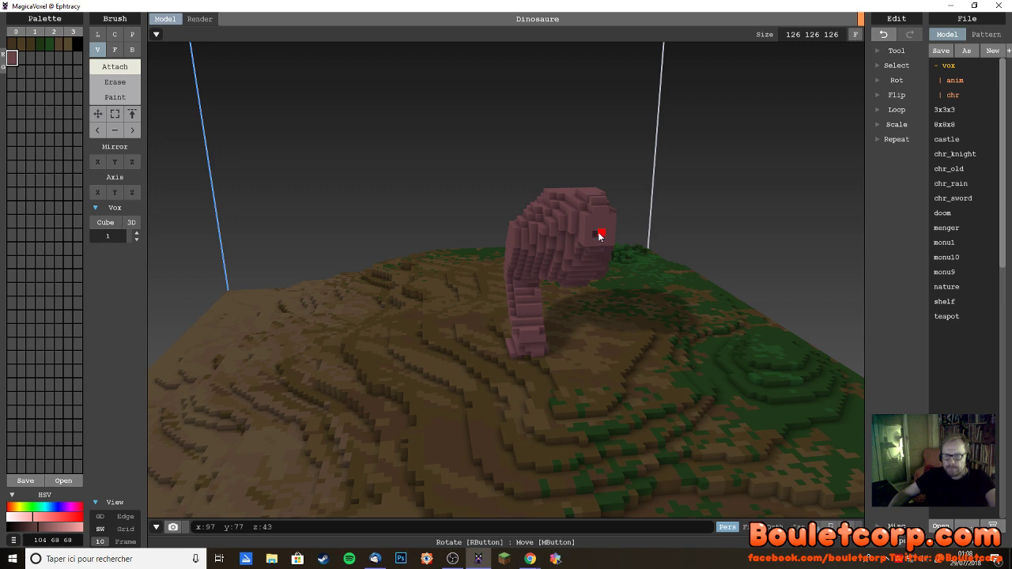
pyautogui.moveTo(592, 247); pyautogui.dragTo(543, 226, button='right')
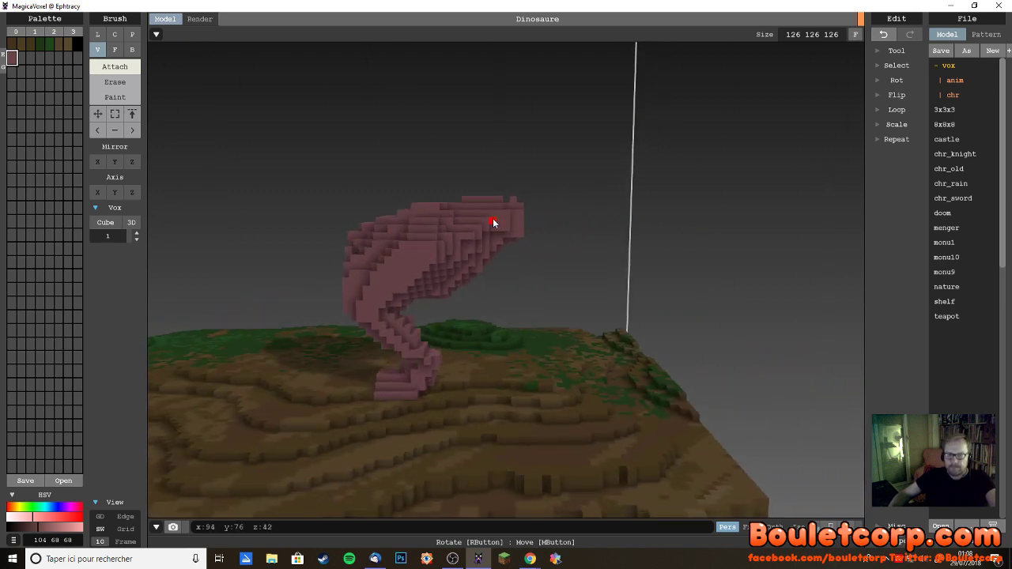
# - Lengthen the tail base backward with narrower pink layers, stepping the raised ridge along its top
pyautogui.moveTo(493, 226)
pyautogui.mouseDown(button='right')
pyautogui.moveTo(557, 233)
pyautogui.moveTo(332, 217)
pyautogui.moveTo(381, 230)
pyautogui.moveTo(513, 222)
pyautogui.mouseUp(button='right')
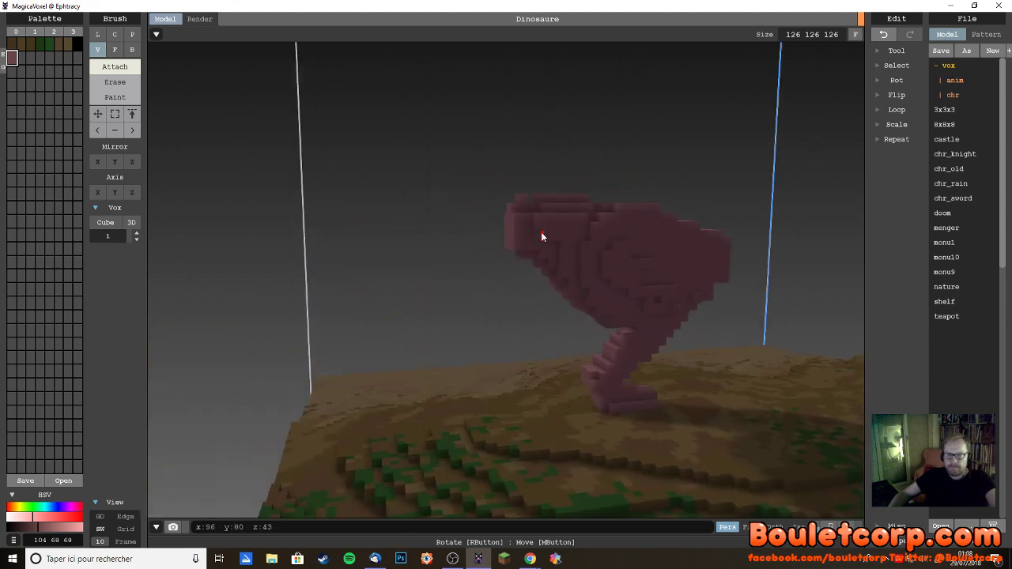
pyautogui.moveTo(558, 251); pyautogui.dragTo(675, 250, button='right')
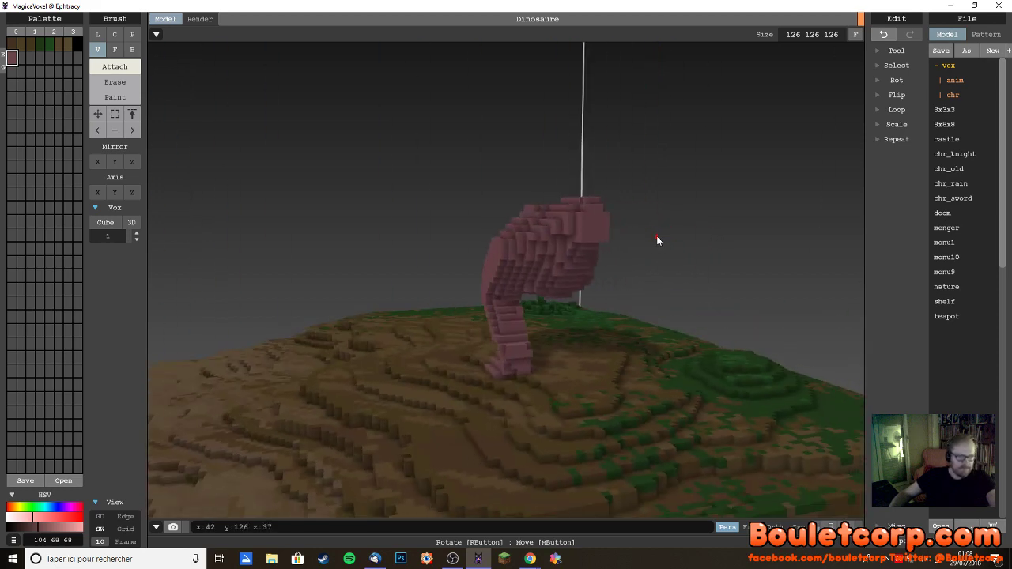
pyautogui.moveTo(662, 242)
pyautogui.mouseDown(button='right')
pyautogui.moveTo(653, 239)
pyautogui.moveTo(744, 233)
pyautogui.moveTo(667, 253)
pyautogui.mouseUp(button='right')
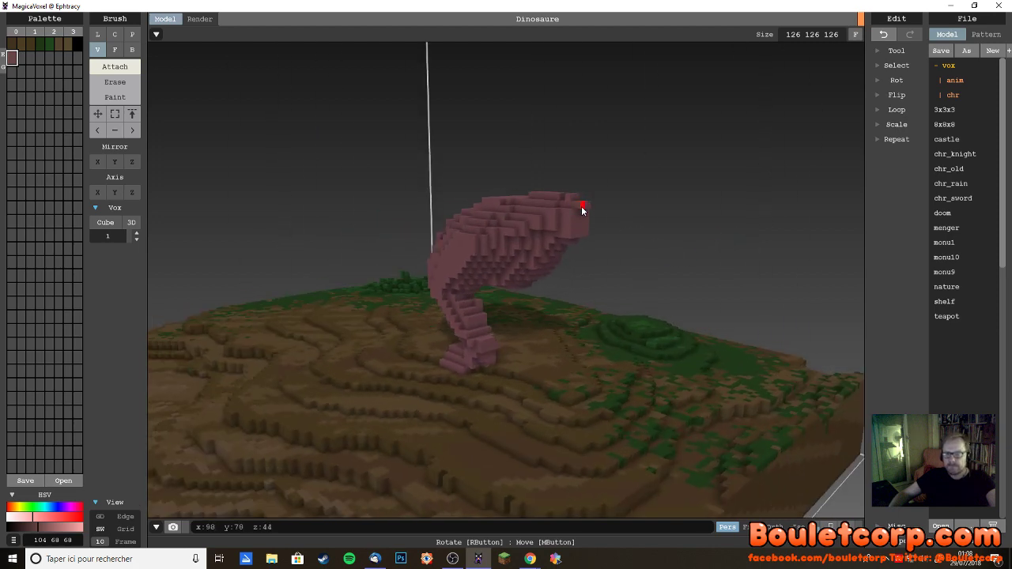
pyautogui.moveTo(594, 219); pyautogui.dragTo(538, 258, button='right')
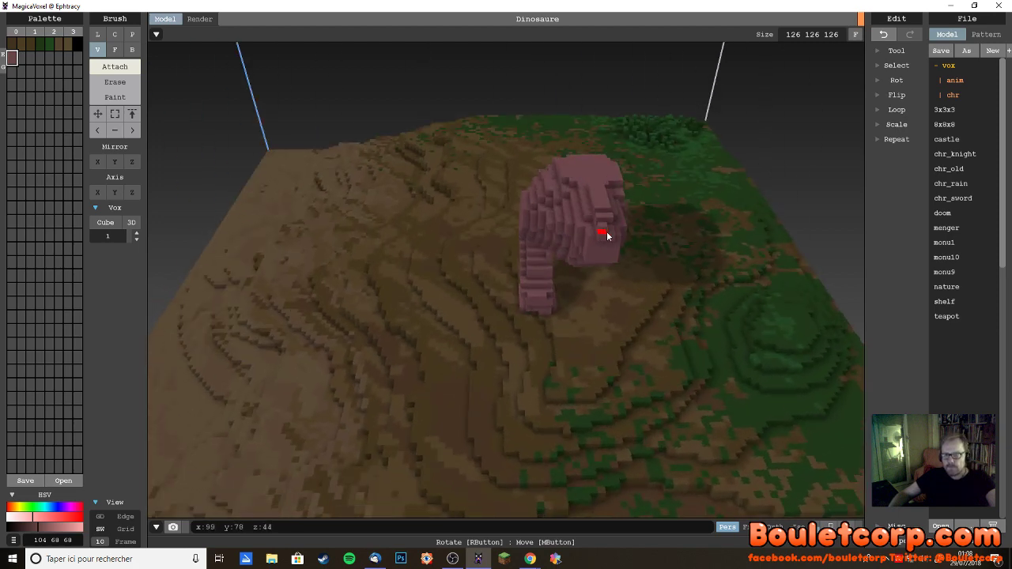
pyautogui.moveTo(610, 241); pyautogui.dragTo(662, 235, button='right')
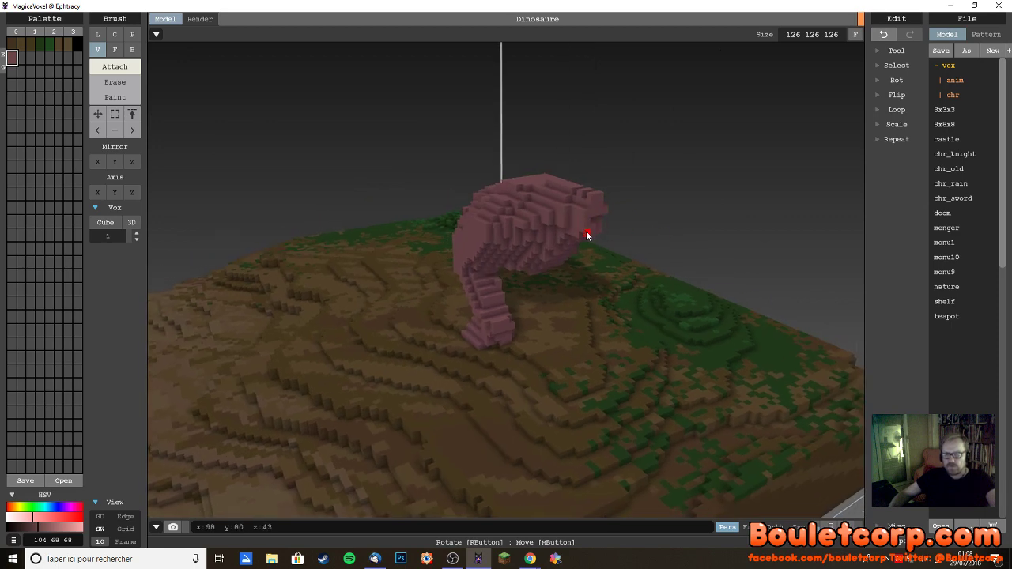
pyautogui.moveTo(595, 225); pyautogui.dragTo(711, 233, button='right')
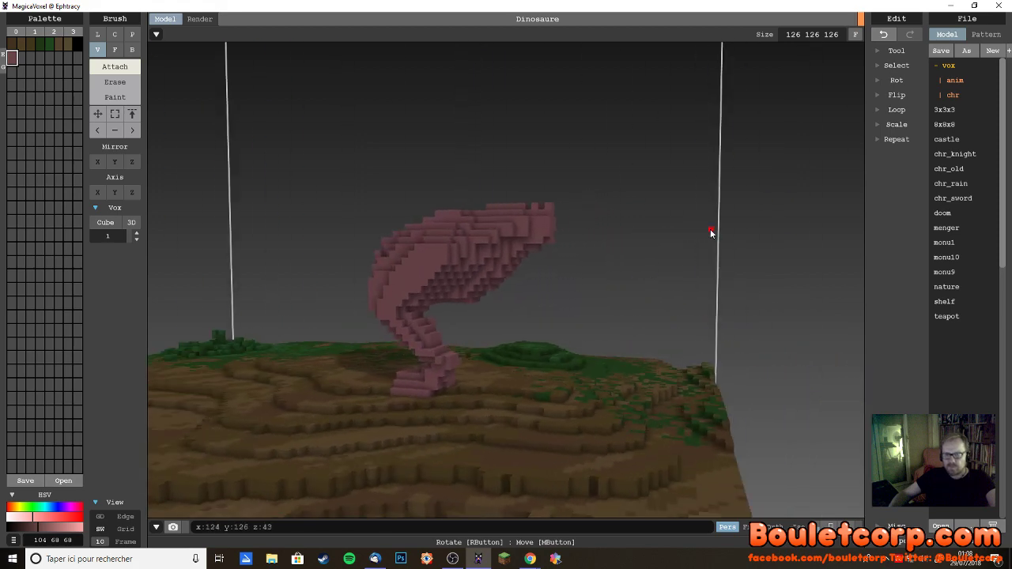
# - Build further pink layers on the tail's end face, widening the sides and keeping the underside higher than the hip
pyautogui.moveTo(604, 250); pyautogui.dragTo(535, 220, button='right')
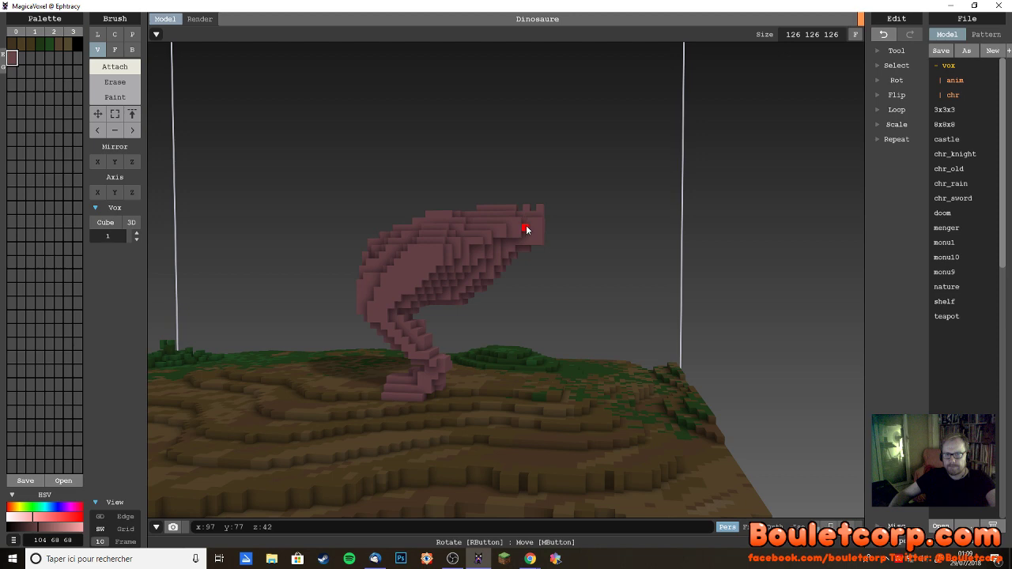
pyautogui.moveTo(527, 232); pyautogui.dragTo(583, 276, button='right')
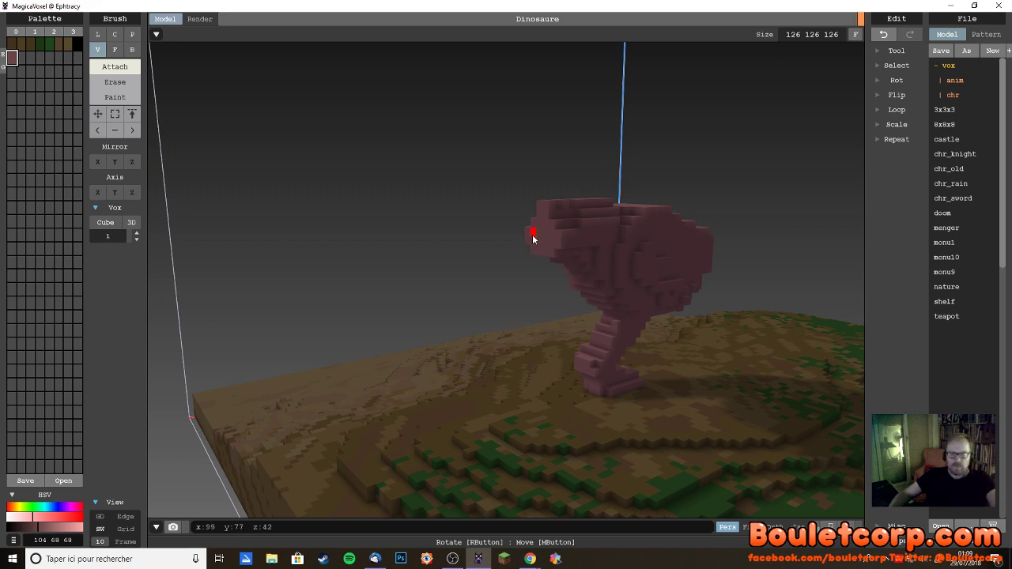
pyautogui.moveTo(547, 226); pyautogui.dragTo(543, 232, button='right')
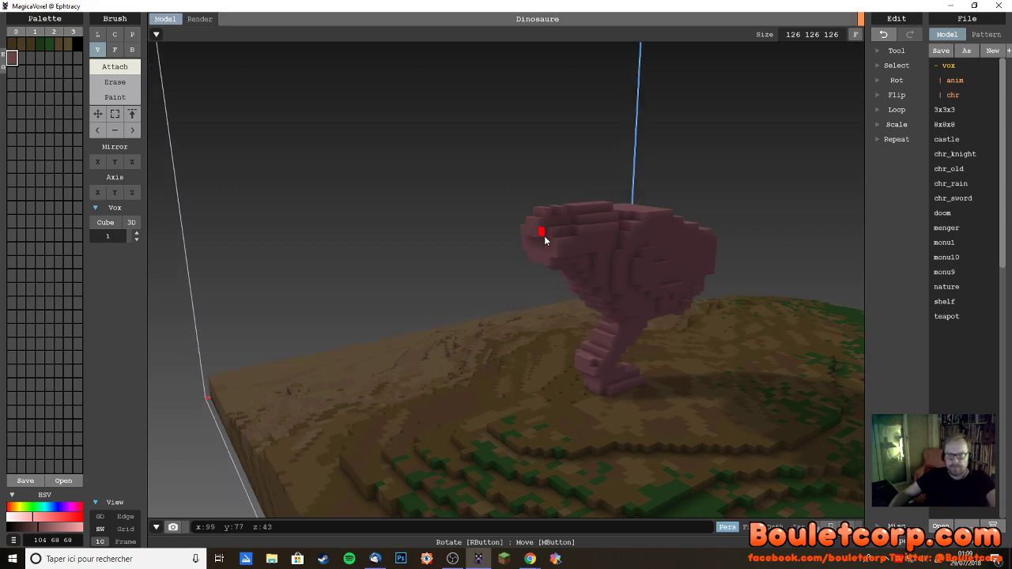
pyautogui.click(526, 241)
pyautogui.moveTo(555, 252); pyautogui.dragTo(621, 249, button='right')
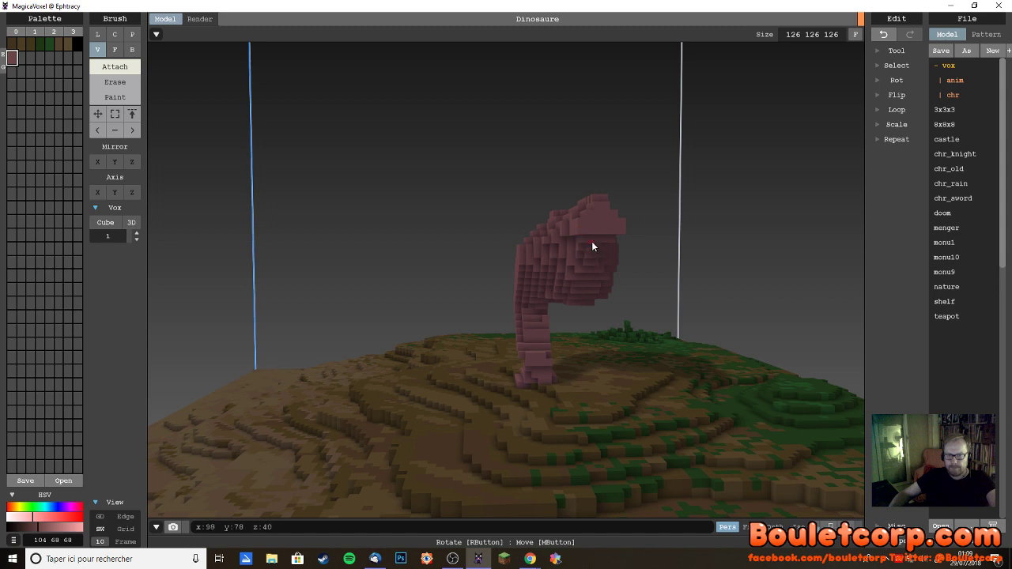
pyautogui.moveTo(604, 238); pyautogui.dragTo(632, 283, button='right')
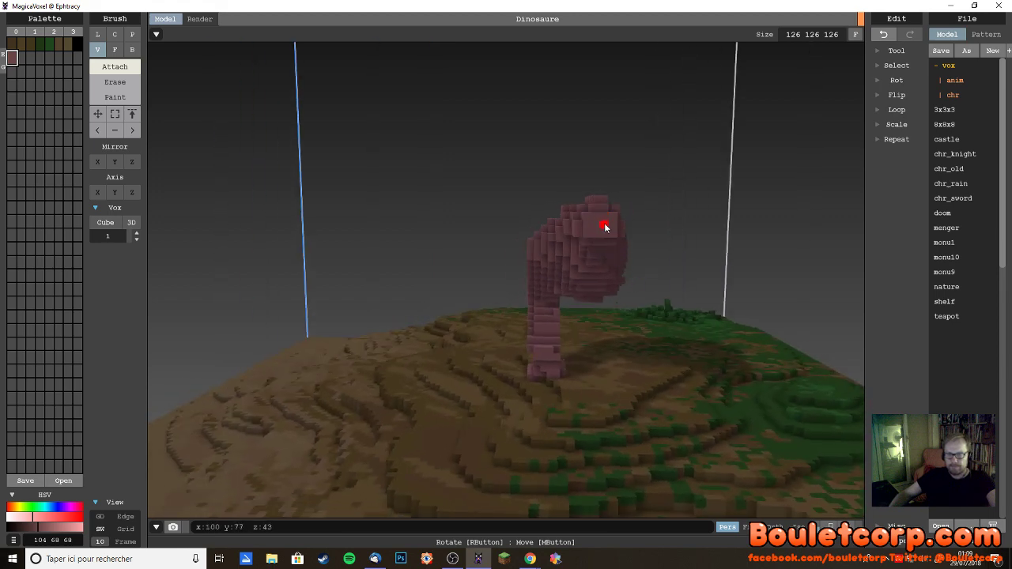
# - Extend the tail backward with more pink layers, leaving separate raised voxels as ridges along its top
pyautogui.moveTo(606, 222); pyautogui.dragTo(589, 297, button='right')
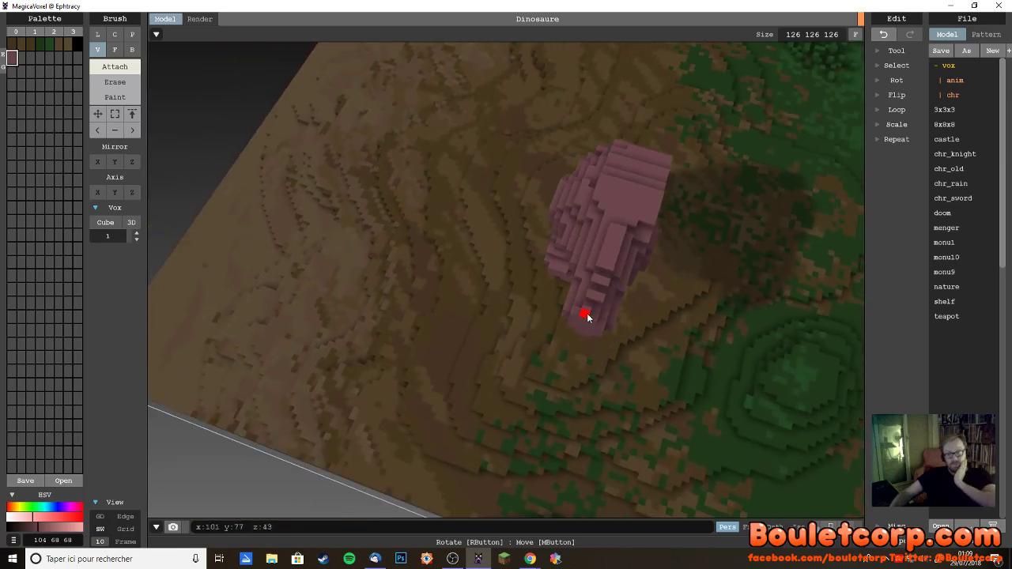
pyautogui.moveTo(603, 342); pyautogui.dragTo(675, 264, button='right')
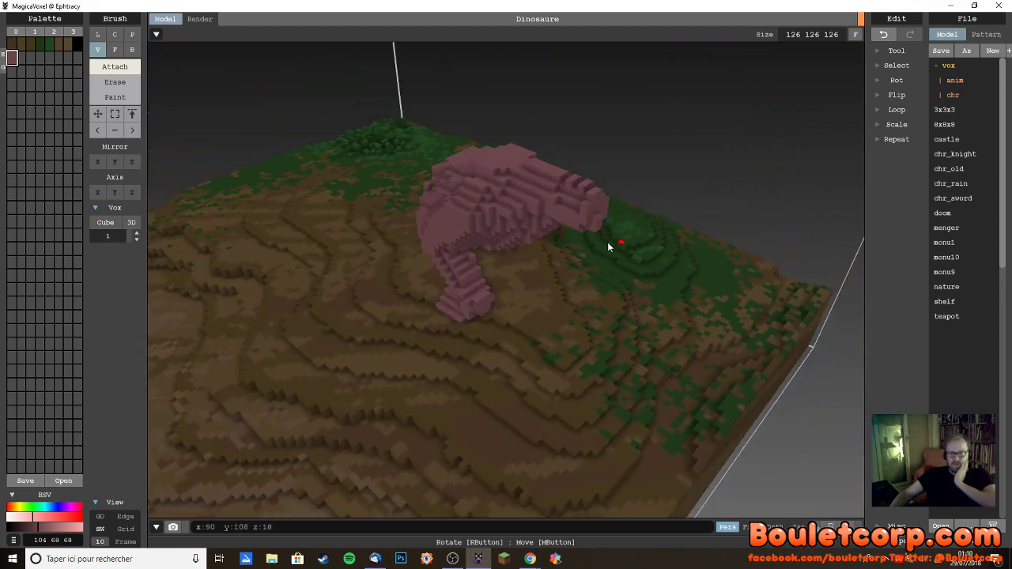
pyautogui.moveTo(608, 242); pyautogui.dragTo(565, 246, button='right')
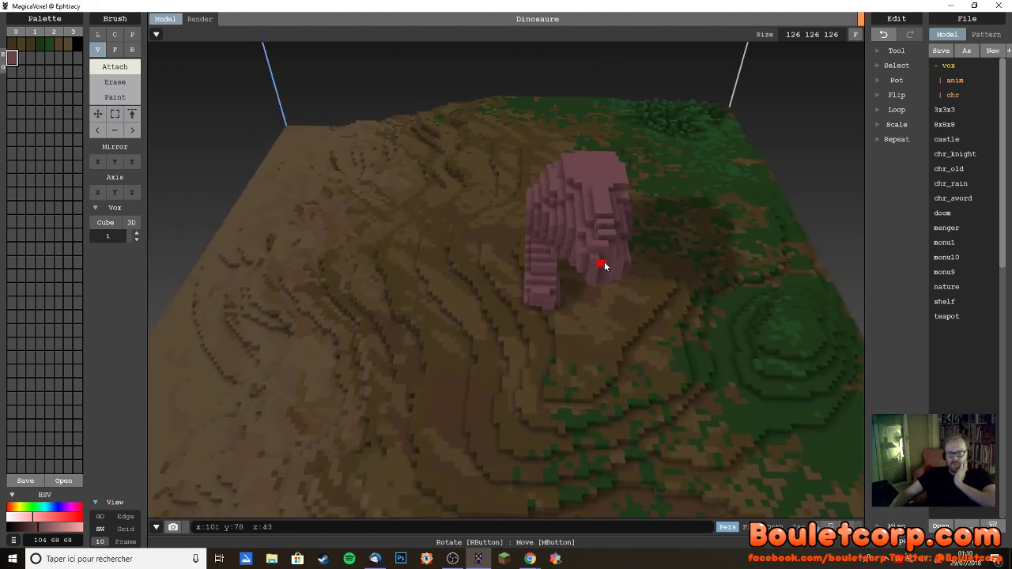
pyautogui.moveTo(603, 278); pyautogui.dragTo(577, 210, button='right')
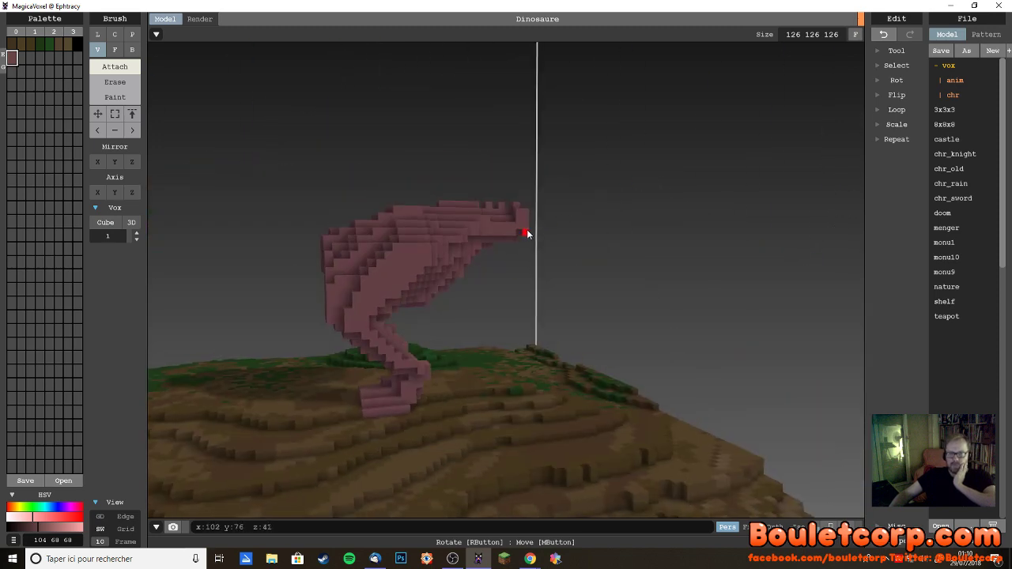
pyautogui.moveTo(532, 236); pyautogui.dragTo(536, 270, button='right')
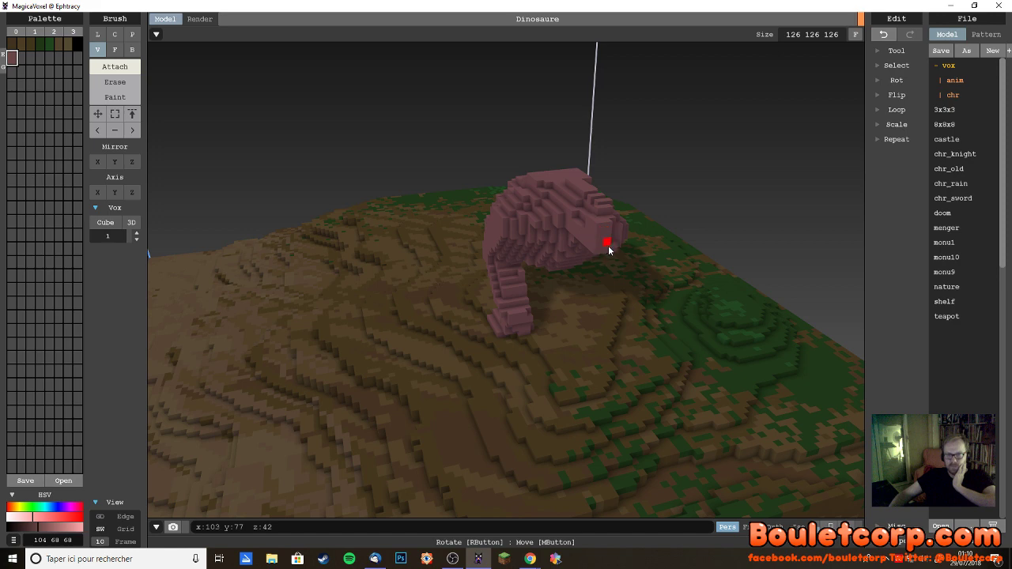
pyautogui.moveTo(609, 250); pyautogui.dragTo(688, 268, button='right')
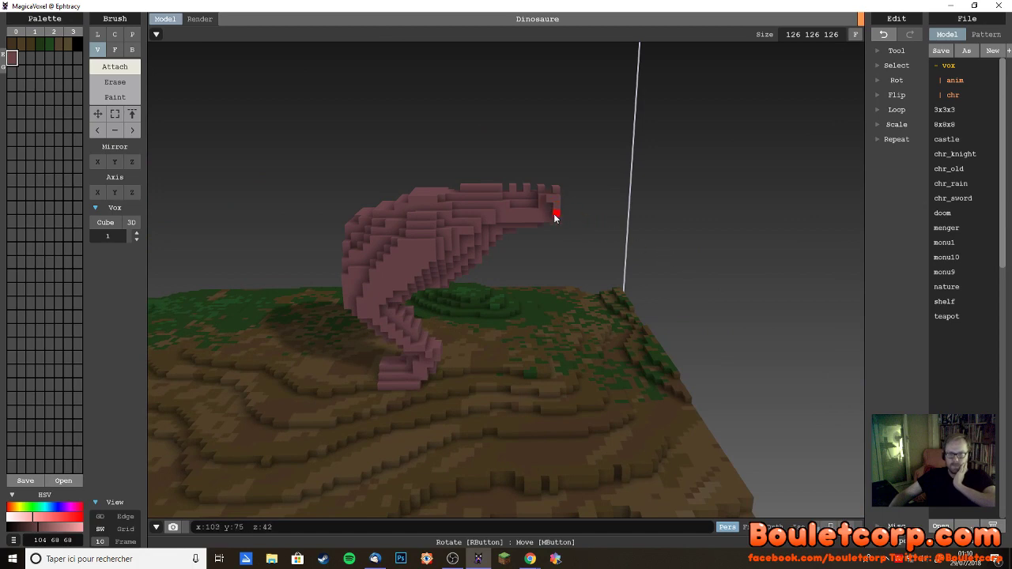
# - Add pink layers at the tail's end, shifted toward the leg's outer side to start a sideways curve
pyautogui.moveTo(556, 219); pyautogui.dragTo(456, 267, button='right')
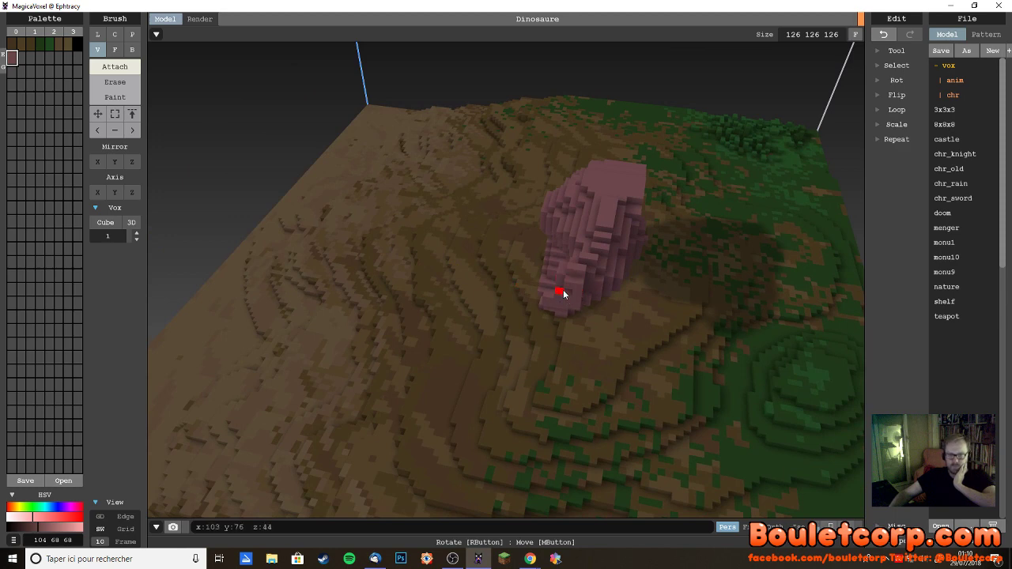
pyautogui.moveTo(560, 309); pyautogui.dragTo(611, 235, button='right')
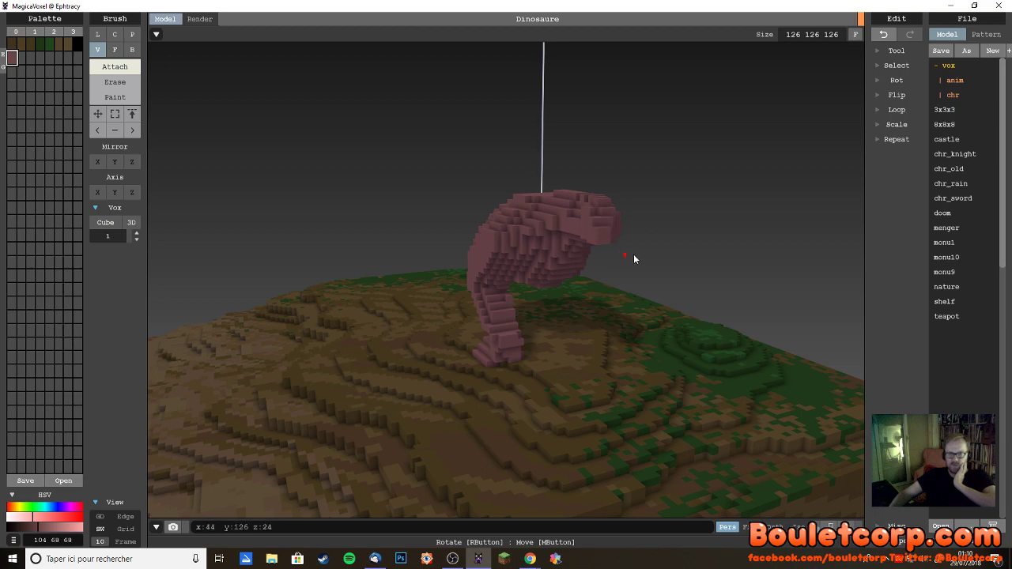
pyautogui.moveTo(638, 256); pyautogui.dragTo(590, 228, button='right')
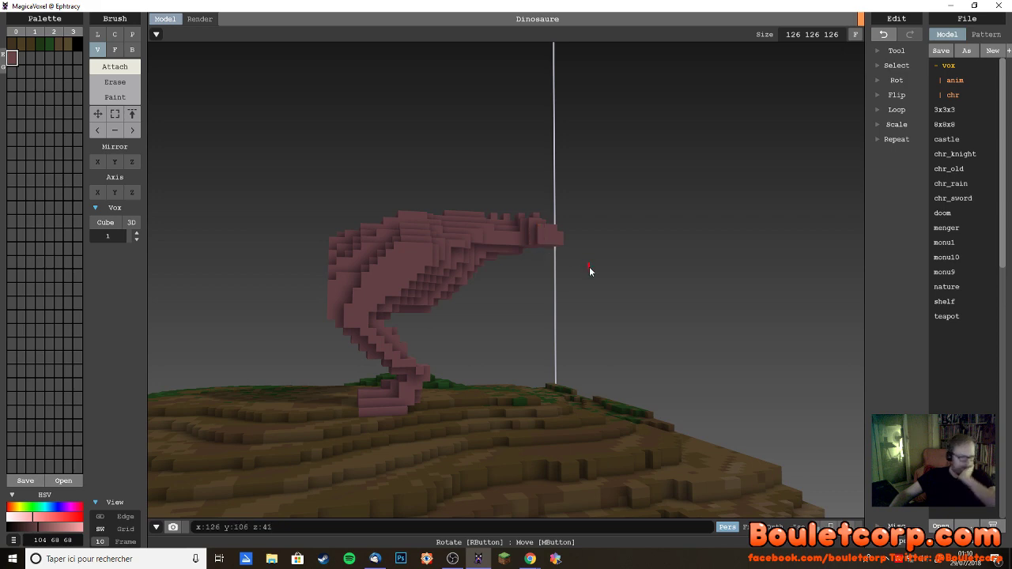
# - Continue the tail's sideways curve with further pink layers on its end, each stepped toward the leg's outer side
pyautogui.moveTo(589, 266); pyautogui.dragTo(526, 369, button='right')
pyautogui.moveTo(556, 335); pyautogui.dragTo(598, 229, button='right')
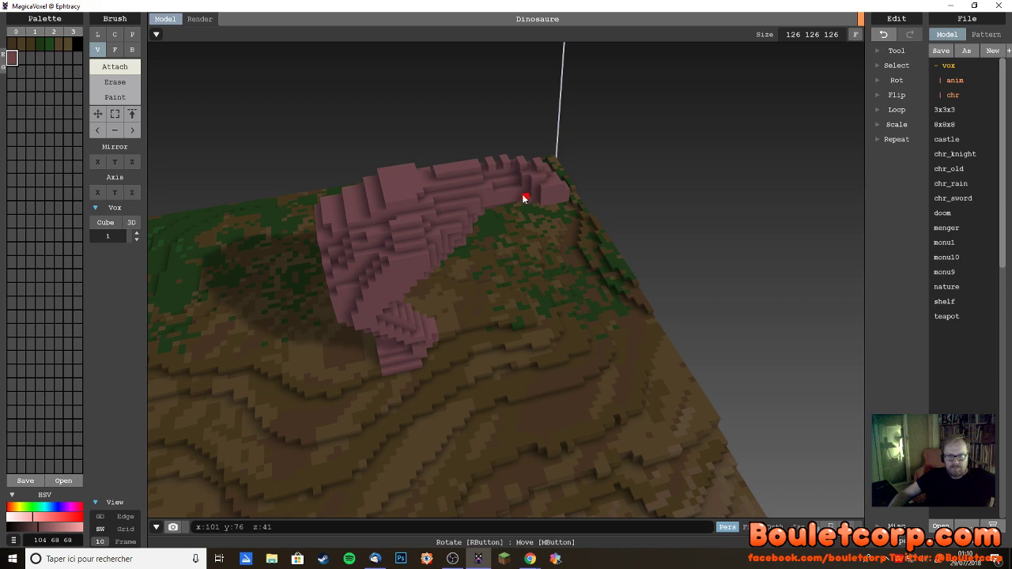
pyautogui.moveTo(520, 202); pyautogui.dragTo(520, 232, button='right')
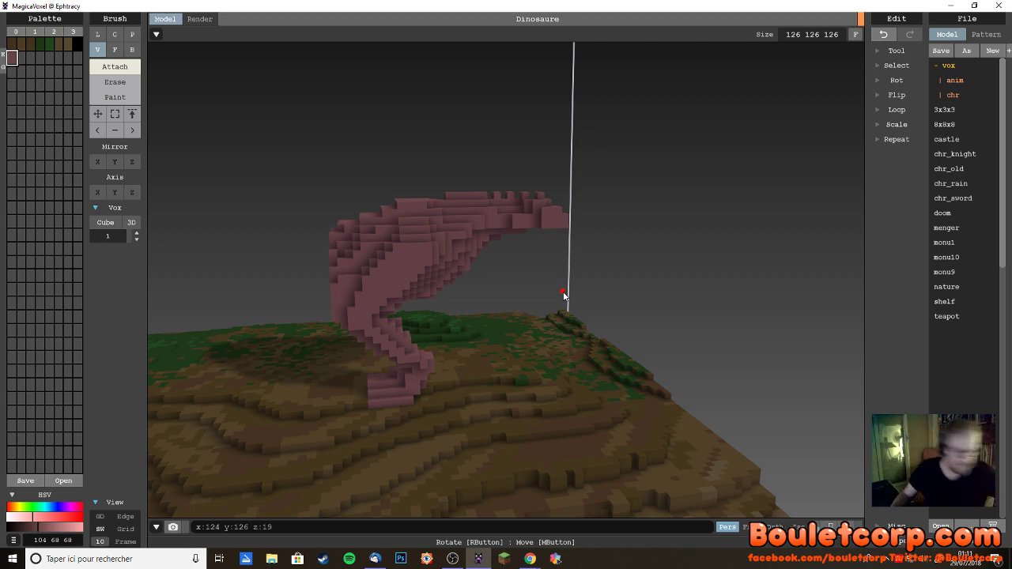
pyautogui.moveTo(549, 315); pyautogui.dragTo(629, 272, button='right')
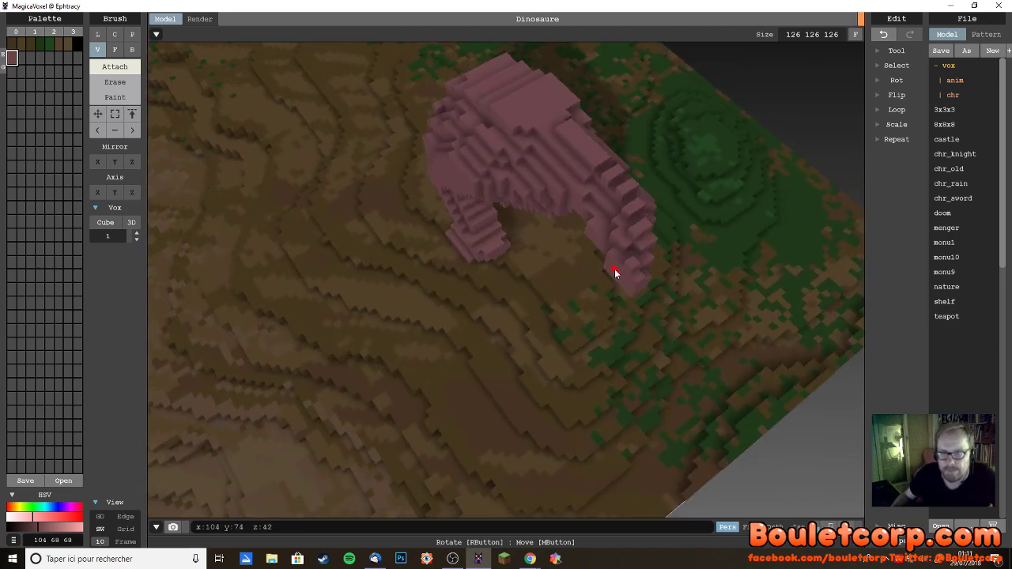
pyautogui.moveTo(633, 281); pyautogui.dragTo(613, 224, button='right')
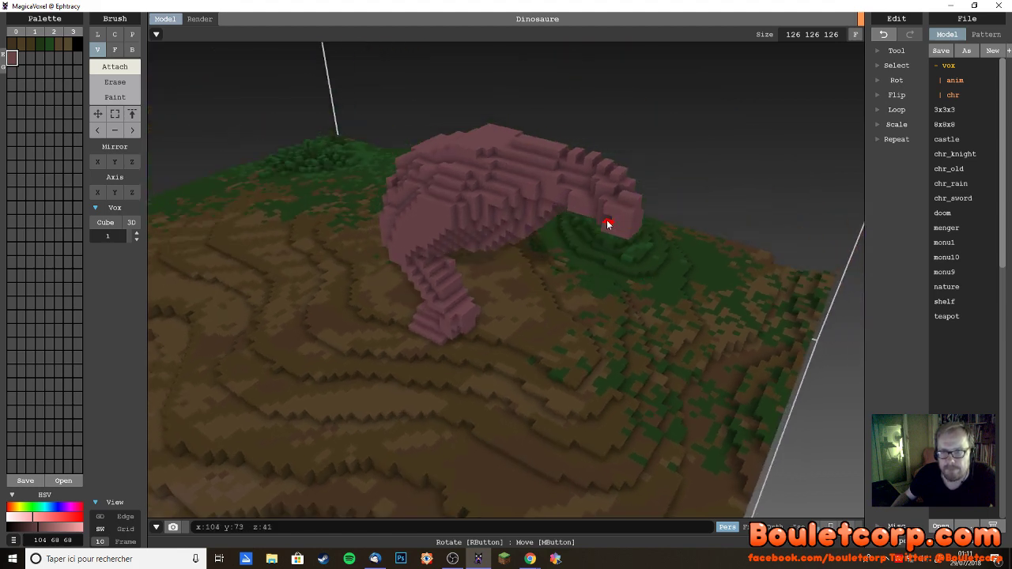
# - Taper the curving tail with narrower pink layers at its end and lower the ridge toward the tip
pyautogui.moveTo(606, 225); pyautogui.dragTo(614, 244, button='right')
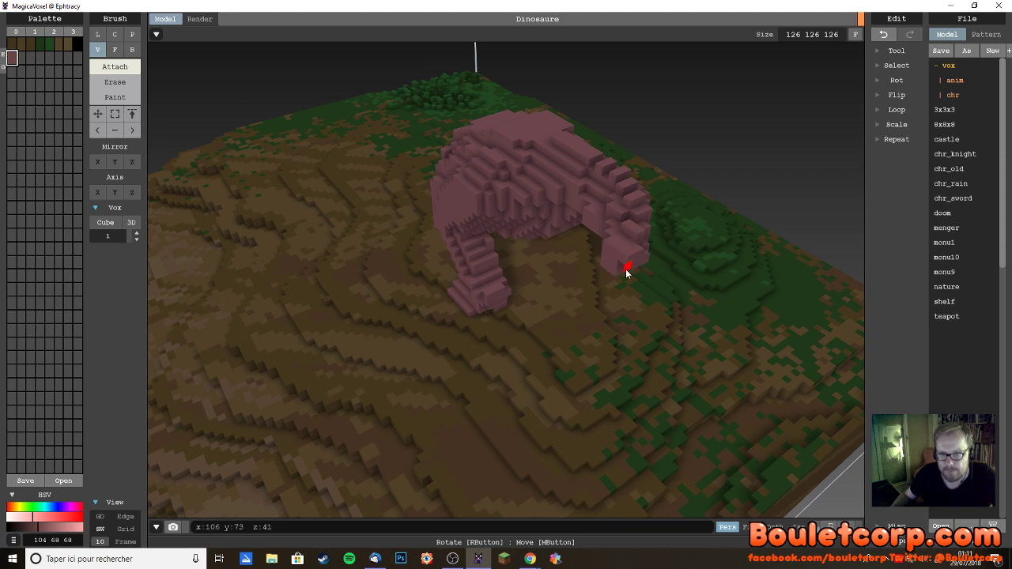
pyautogui.moveTo(638, 305); pyautogui.dragTo(631, 249, button='right')
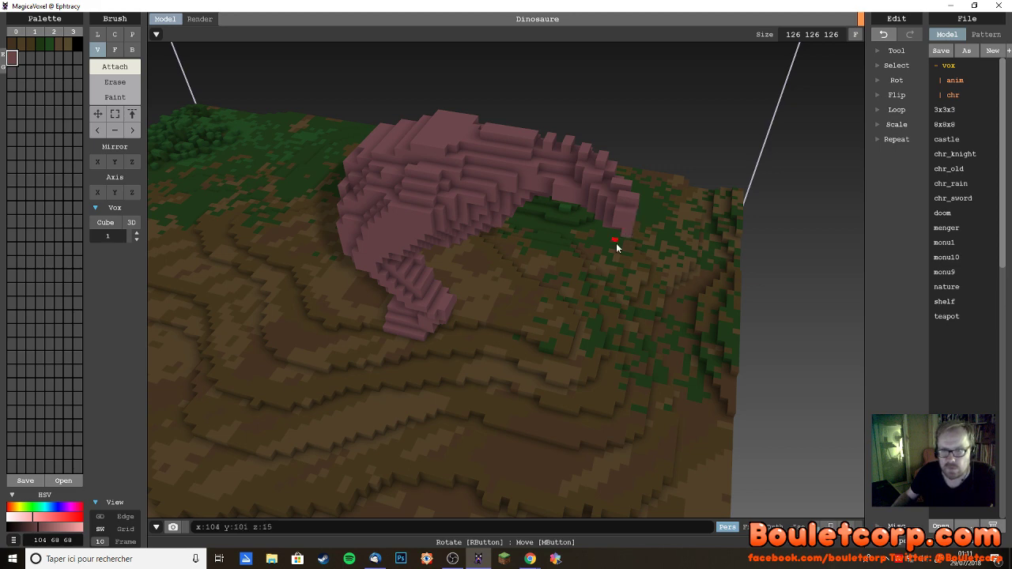
pyautogui.moveTo(617, 247); pyautogui.dragTo(557, 231, button='right')
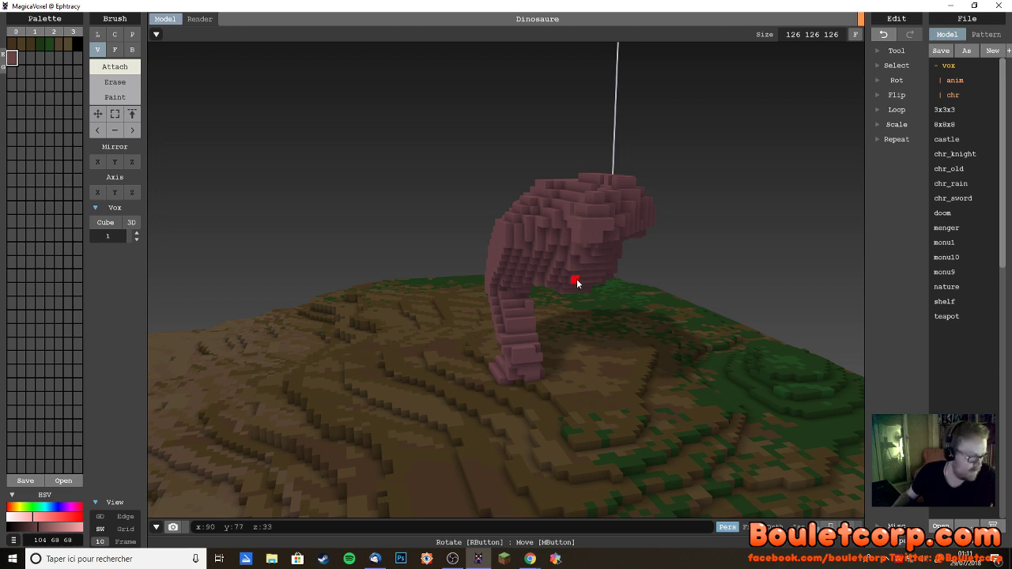
pyautogui.moveTo(576, 289); pyautogui.dragTo(583, 267, button='right')
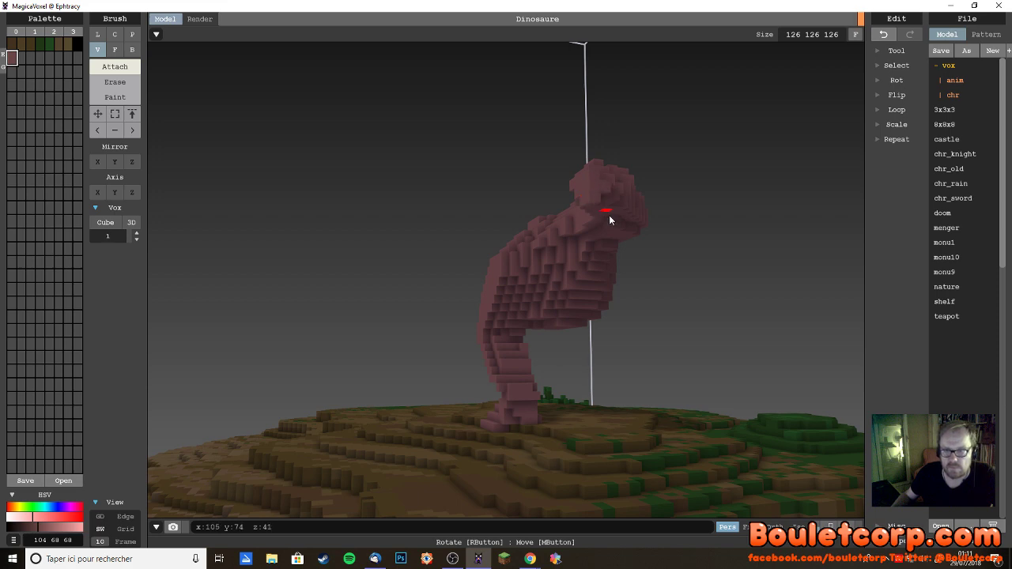
pyautogui.moveTo(607, 219); pyautogui.dragTo(643, 235, button='right')
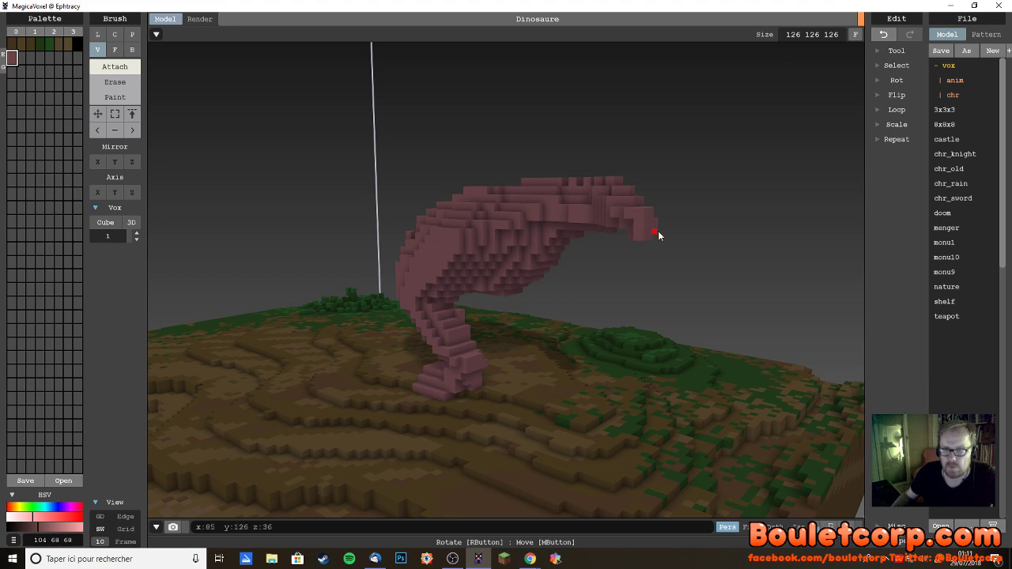
pyautogui.moveTo(659, 235); pyautogui.dragTo(688, 232, button='right')
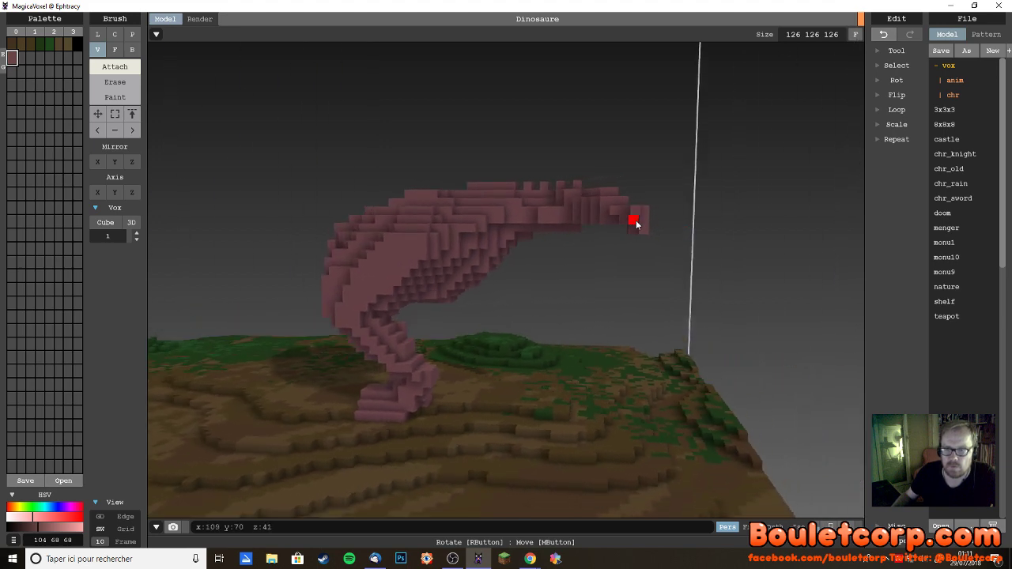
pyautogui.moveTo(633, 217)
pyautogui.mouseDown(button='right')
pyautogui.moveTo(669, 253)
pyautogui.moveTo(671, 274)
pyautogui.mouseUp(button='right')
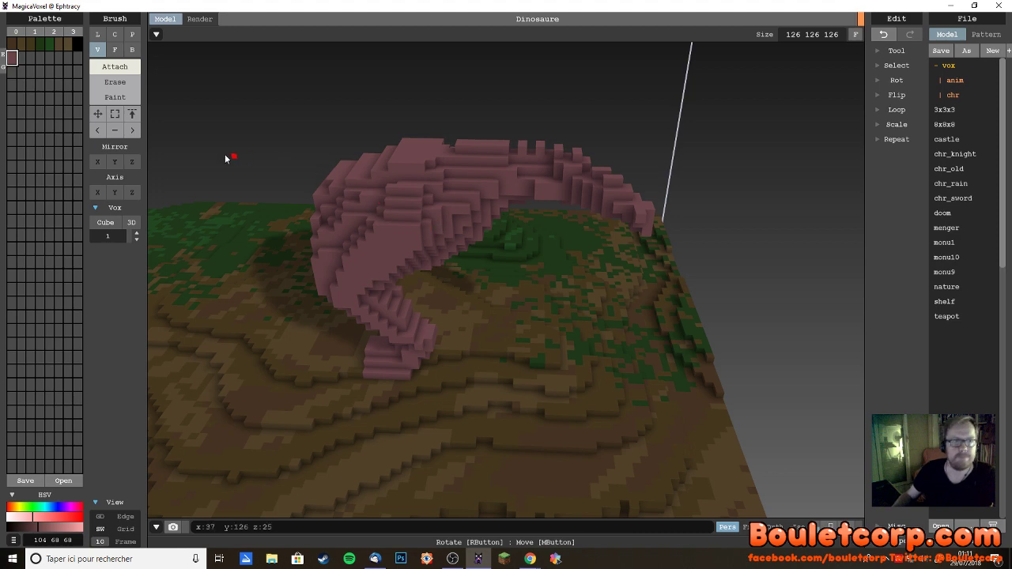
# - Erase surplus voxels around the tail's end to refine its tapered shape
pyautogui.click(127, 85)
pyautogui.moveTo(676, 221)
pyautogui.mouseDown(button='right')
pyautogui.moveTo(602, 188)
pyautogui.moveTo(583, 210)
pyautogui.moveTo(625, 254)
pyautogui.moveTo(687, 271)
pyautogui.moveTo(656, 307)
pyautogui.moveTo(673, 255)
pyautogui.moveTo(735, 239)
pyautogui.moveTo(671, 207)
pyautogui.moveTo(619, 240)
pyautogui.moveTo(576, 227)
pyautogui.mouseUp(button='right')
pyautogui.moveTo(616, 265); pyautogui.dragTo(728, 250, button='right')
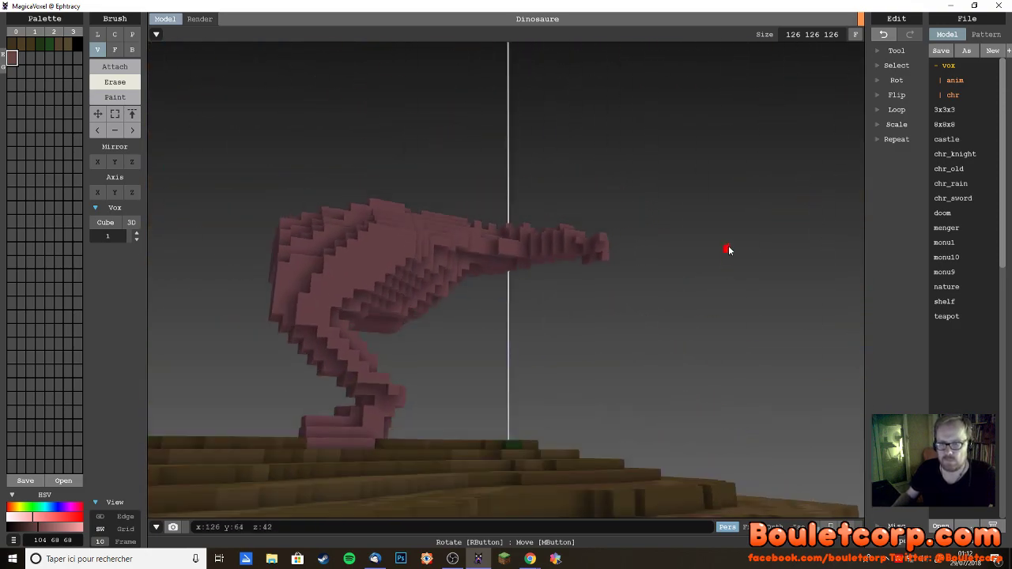
pyautogui.moveTo(646, 321)
pyautogui.mouseDown(button='right')
pyautogui.moveTo(606, 335)
pyautogui.moveTo(513, 332)
pyautogui.moveTo(495, 352)
pyautogui.moveTo(546, 359)
pyautogui.moveTo(522, 348)
pyautogui.mouseUp(button='right')
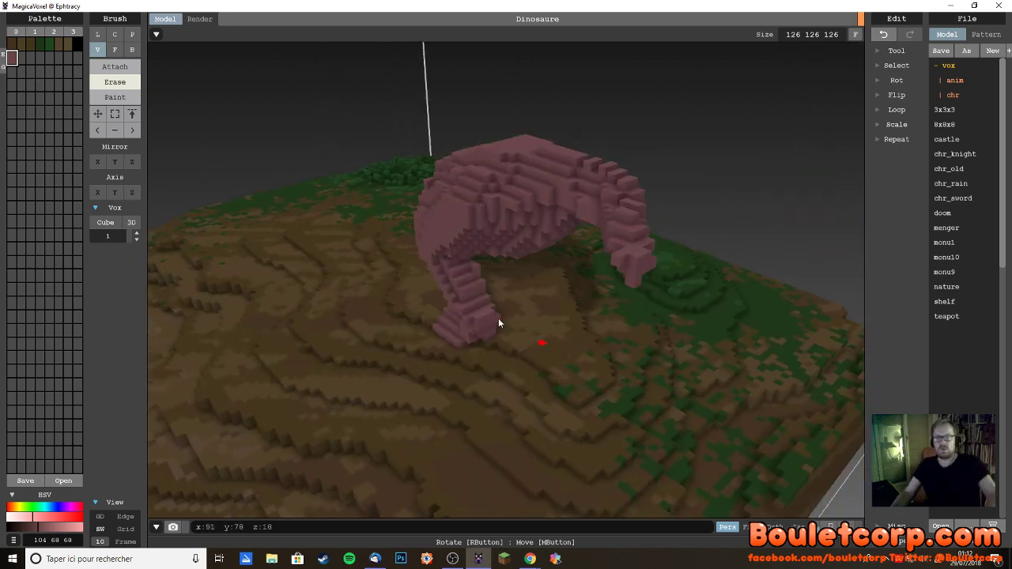
# - Attach more pink voxels on the tail's outer side and end to carry the curve further outward
pyautogui.click(114, 66)
pyautogui.moveTo(151, 104); pyautogui.dragTo(623, 282, button='right')
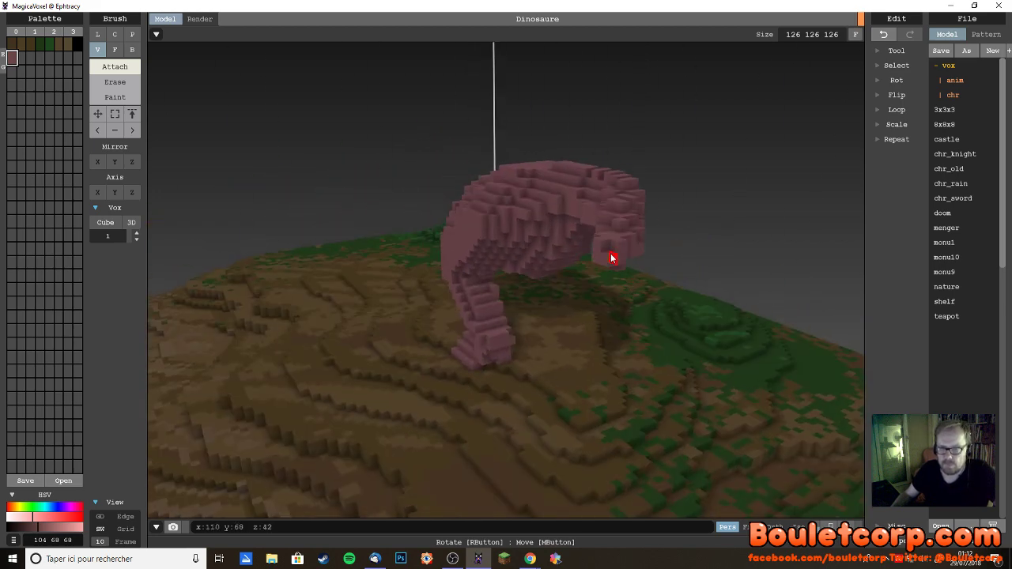
pyautogui.moveTo(608, 251); pyautogui.dragTo(619, 232, button='right')
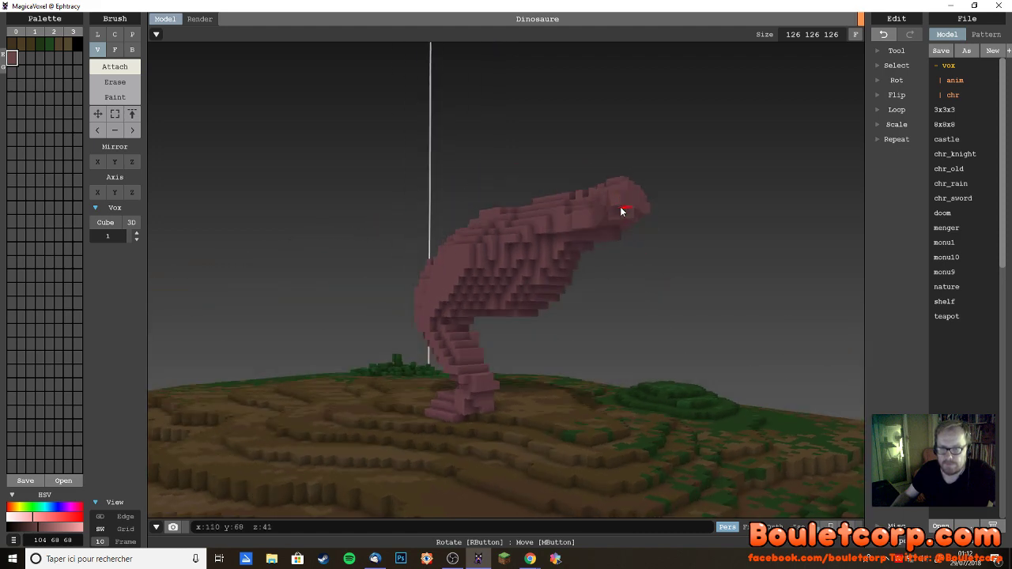
pyautogui.moveTo(631, 232); pyautogui.dragTo(653, 227, button='right')
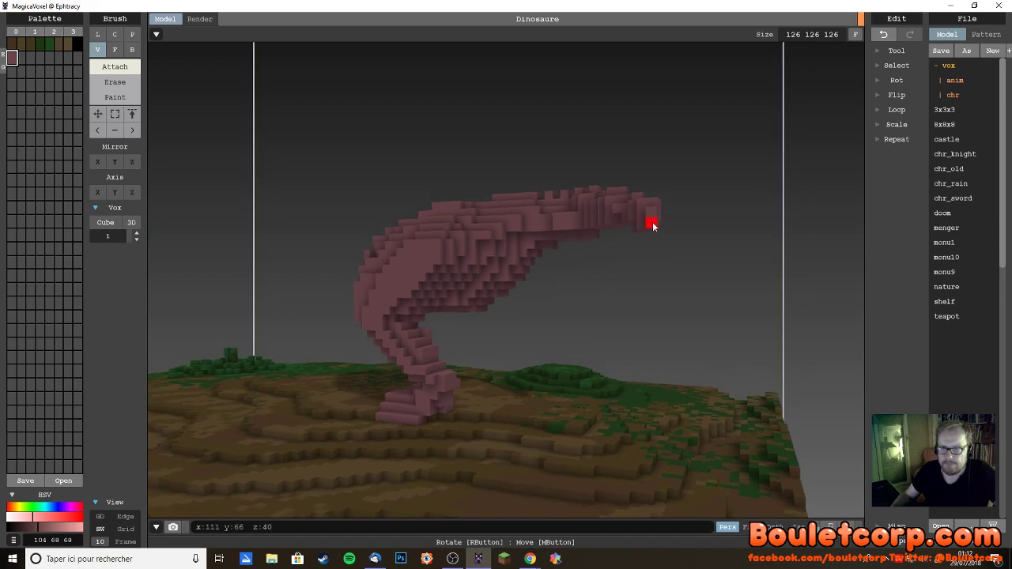
pyautogui.moveTo(673, 258); pyautogui.dragTo(780, 328, button='right')
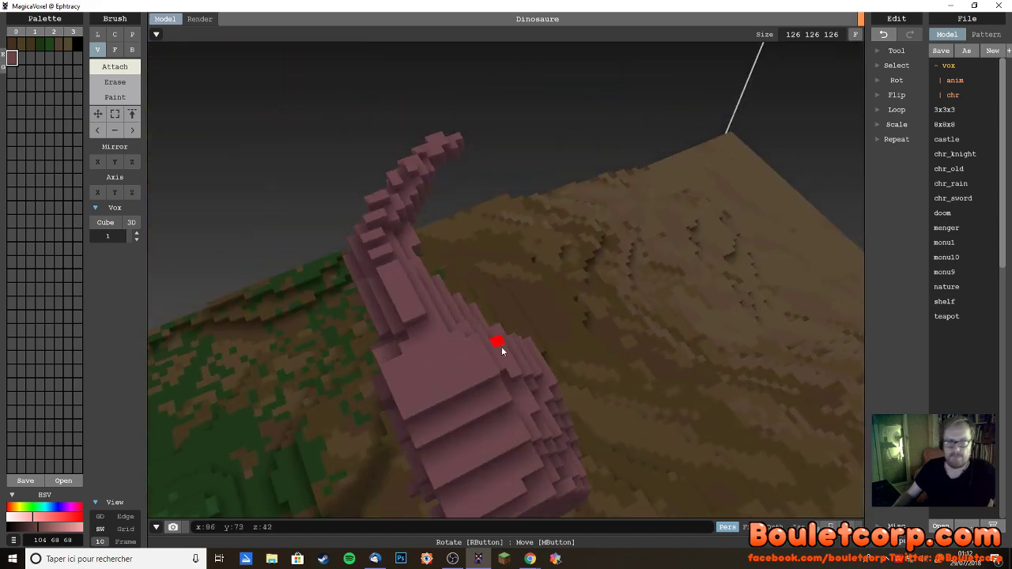
# - Check the tail's curve from above and both sides, and lengthen its end with additional small pink layers
pyautogui.moveTo(498, 344); pyautogui.dragTo(549, 326, button='right')
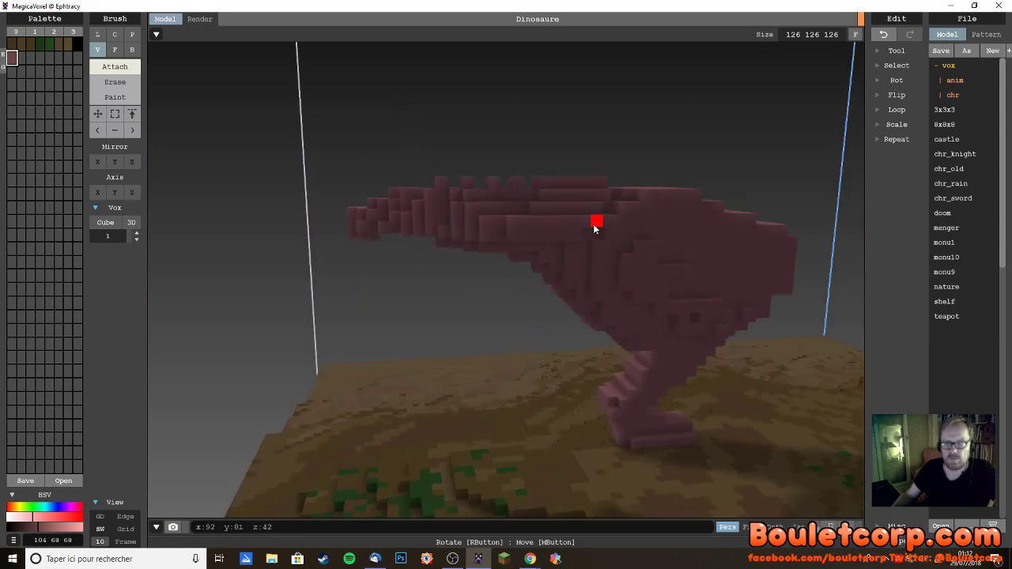
pyautogui.moveTo(590, 238); pyautogui.dragTo(382, 339, button='right')
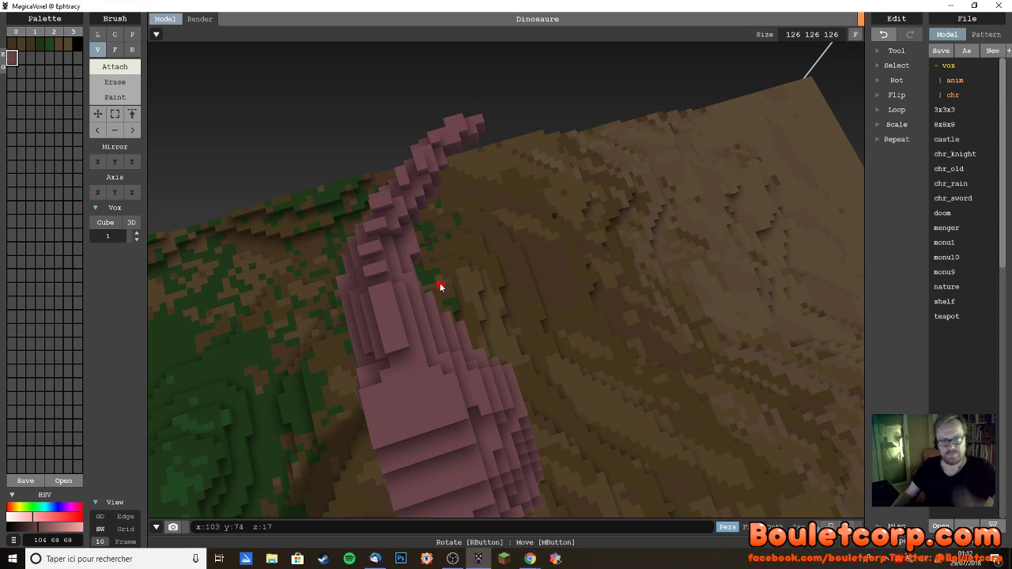
pyautogui.moveTo(441, 288); pyautogui.dragTo(370, 233, button='right')
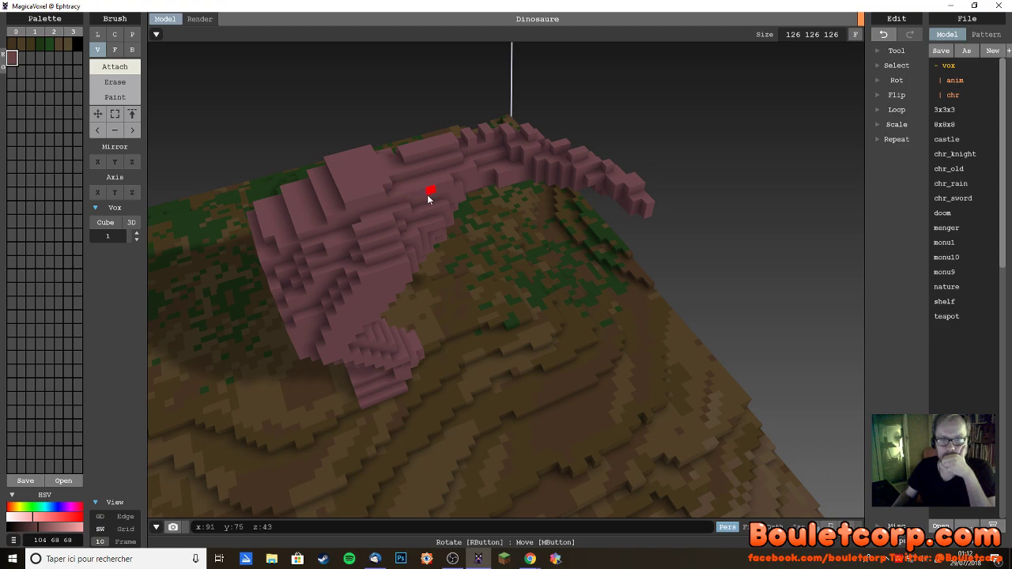
pyautogui.moveTo(477, 233); pyautogui.dragTo(440, 237, button='right')
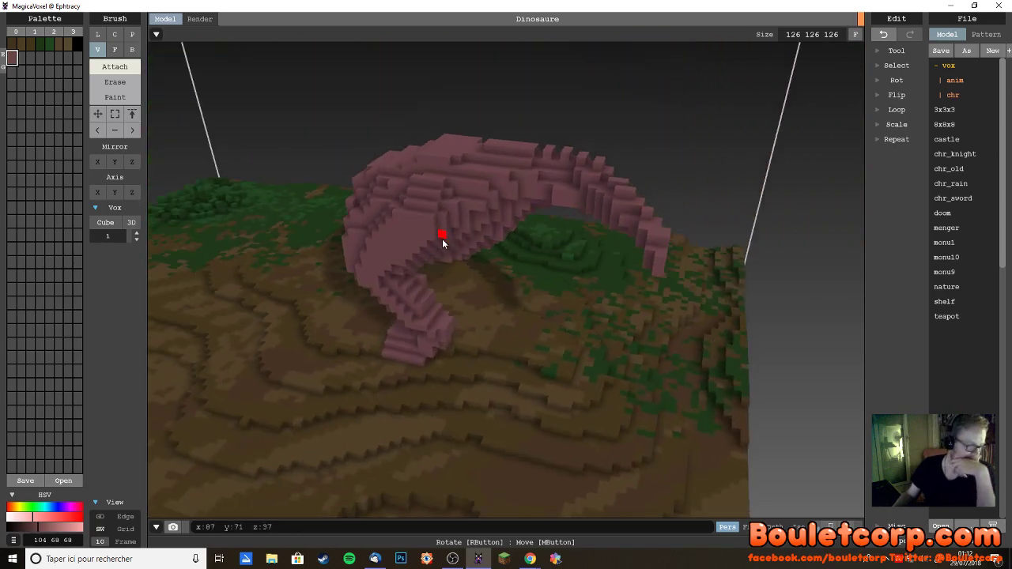
pyautogui.moveTo(473, 273); pyautogui.dragTo(443, 239, button='right')
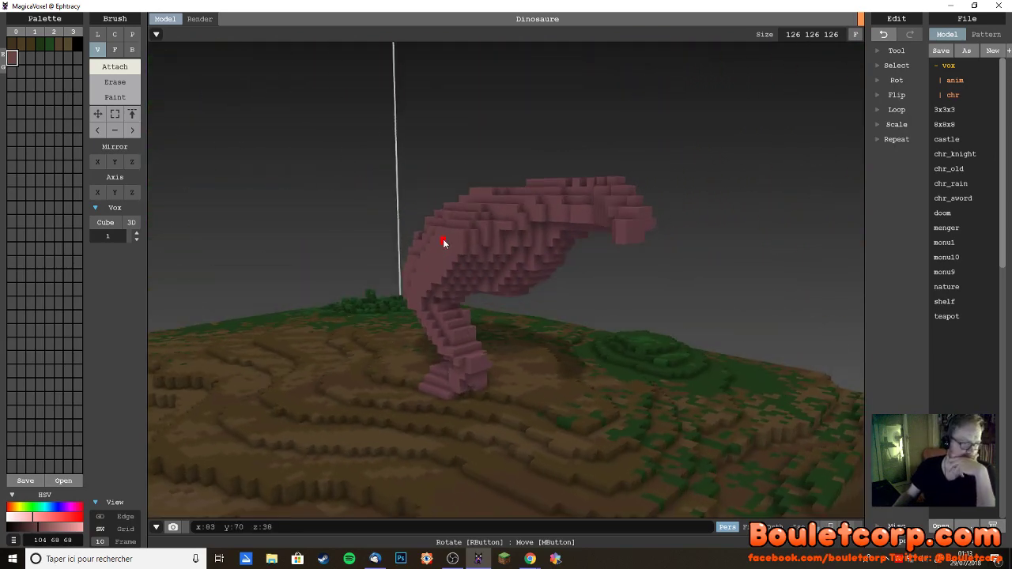
pyautogui.moveTo(513, 251)
pyautogui.mouseDown(button='right')
pyautogui.moveTo(463, 264)
pyautogui.moveTo(502, 266)
pyautogui.mouseUp(button='right')
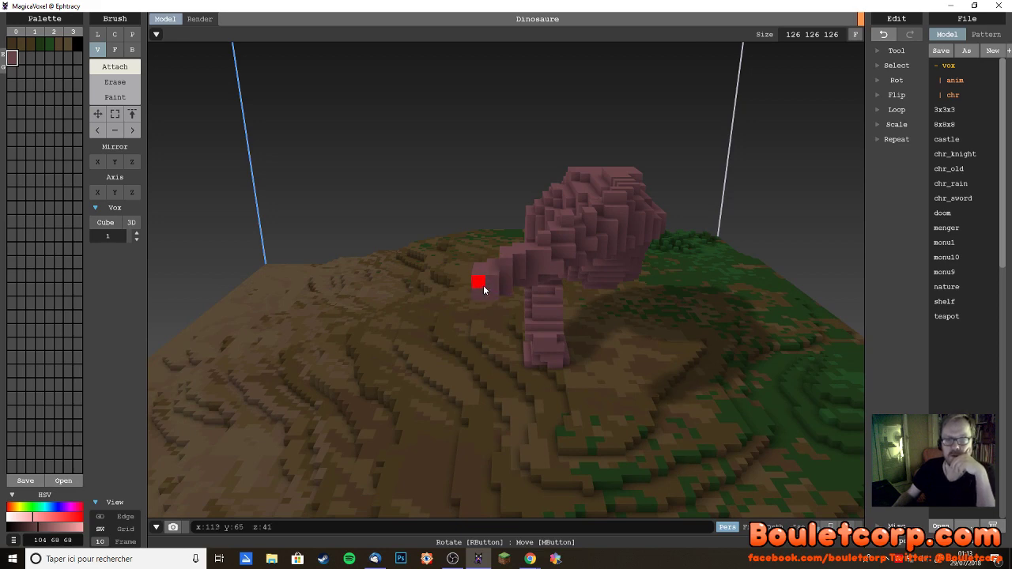
pyautogui.moveTo(484, 291); pyautogui.dragTo(515, 227, button='right')
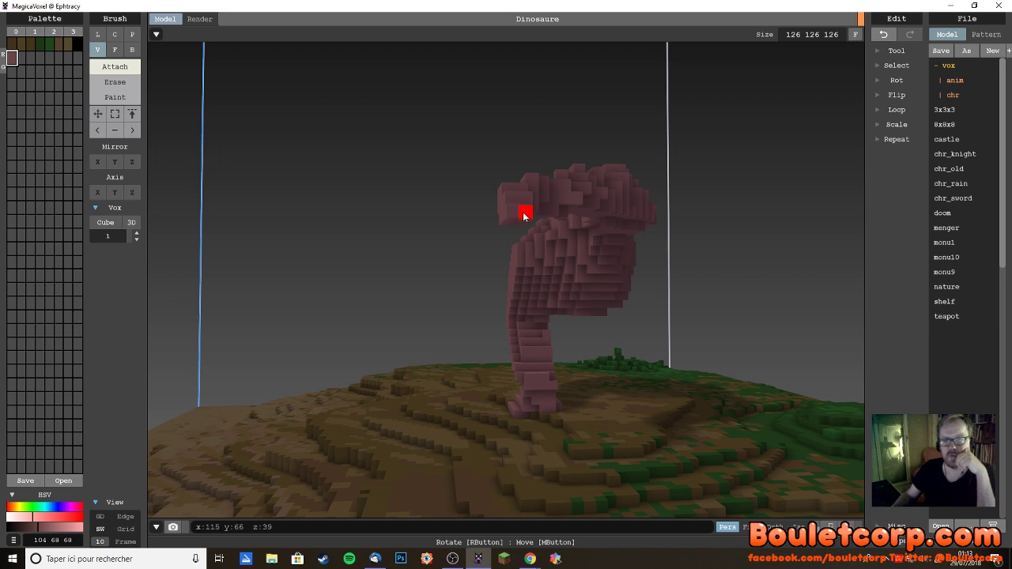
# - Extend the tail backward into a thin tip that starts curving back toward the inner side
pyautogui.moveTo(524, 215); pyautogui.dragTo(645, 256, button='right')
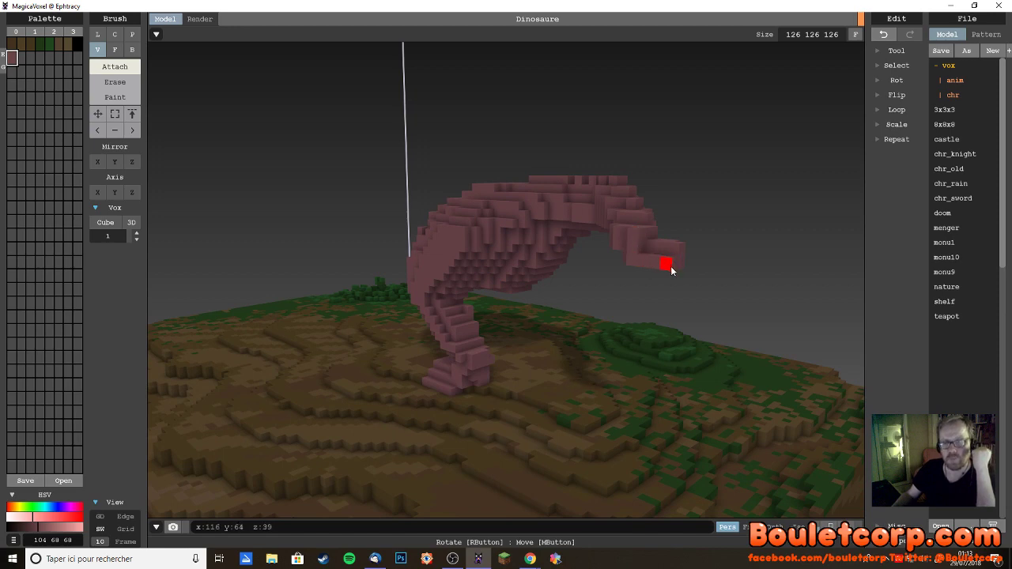
pyautogui.moveTo(669, 268); pyautogui.dragTo(620, 285, button='right')
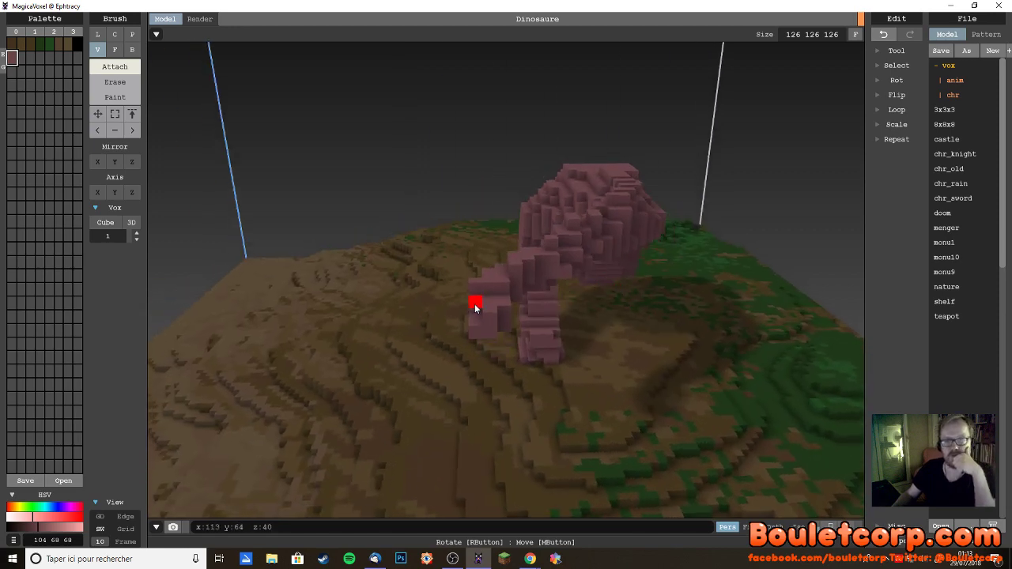
pyautogui.moveTo(479, 292); pyautogui.dragTo(531, 291, button='right')
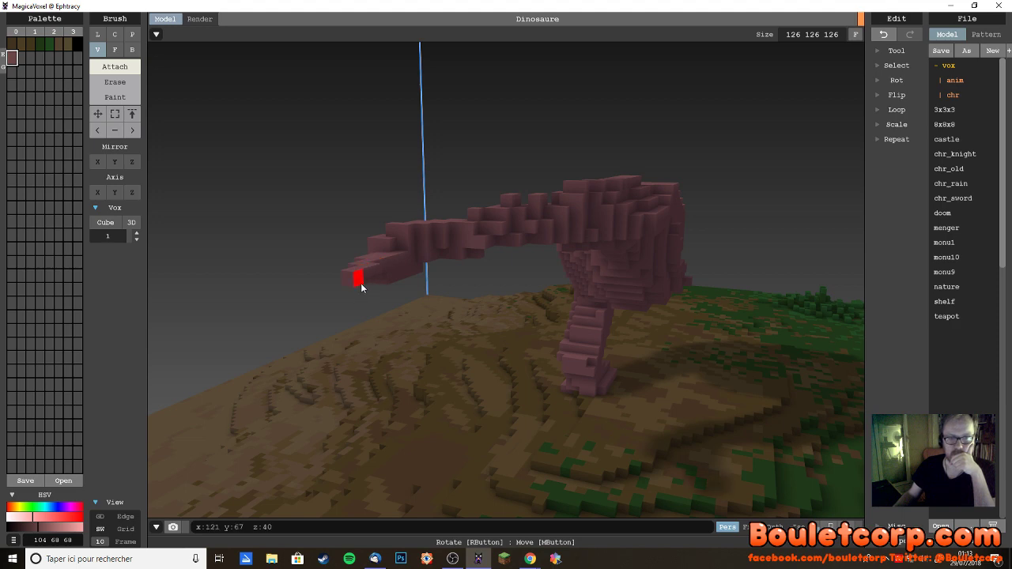
# - Add single voxels in diagonal steps at the tail's tip, ending in a short sideways row toward the inner side
pyautogui.click(362, 286)
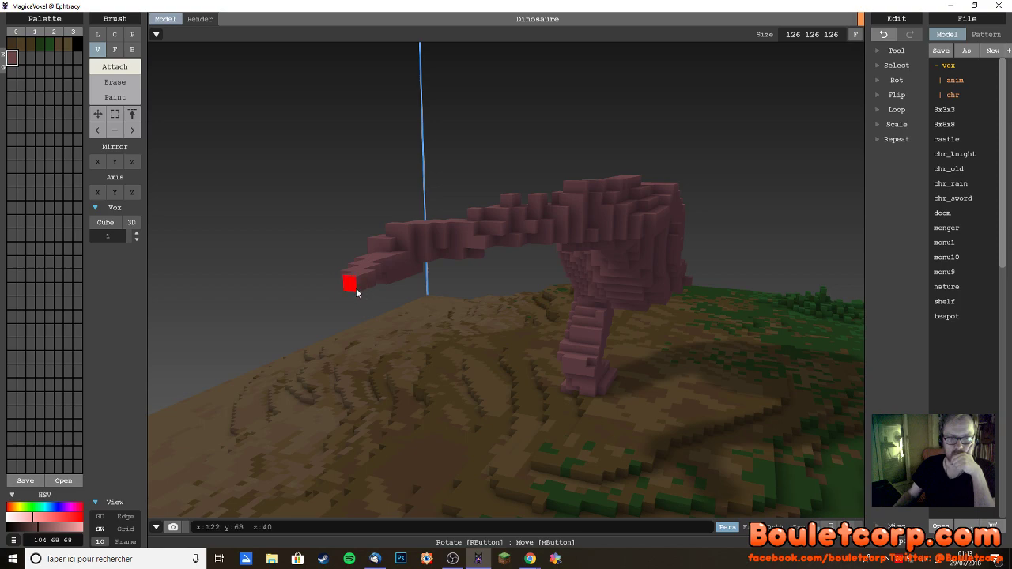
pyautogui.click(355, 289)
pyautogui.moveTo(344, 301); pyautogui.dragTo(408, 374, button='right')
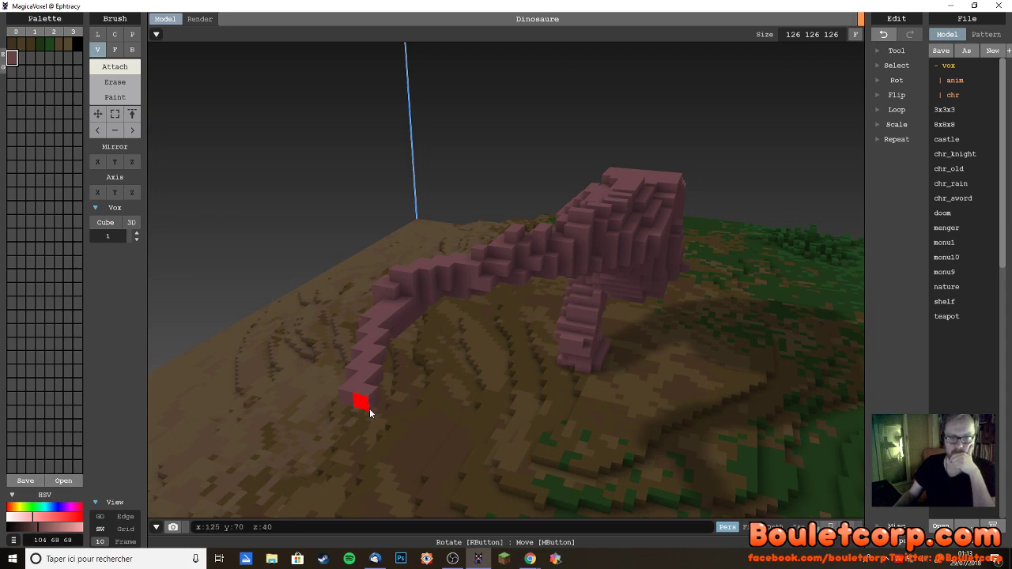
pyautogui.click(370, 412)
pyautogui.click(378, 409)
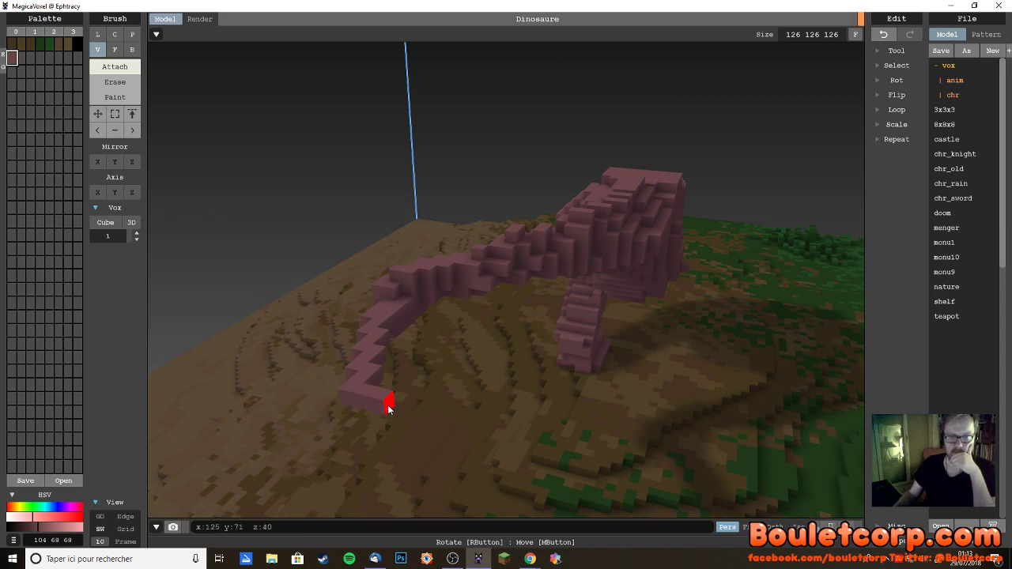
pyautogui.click(388, 407)
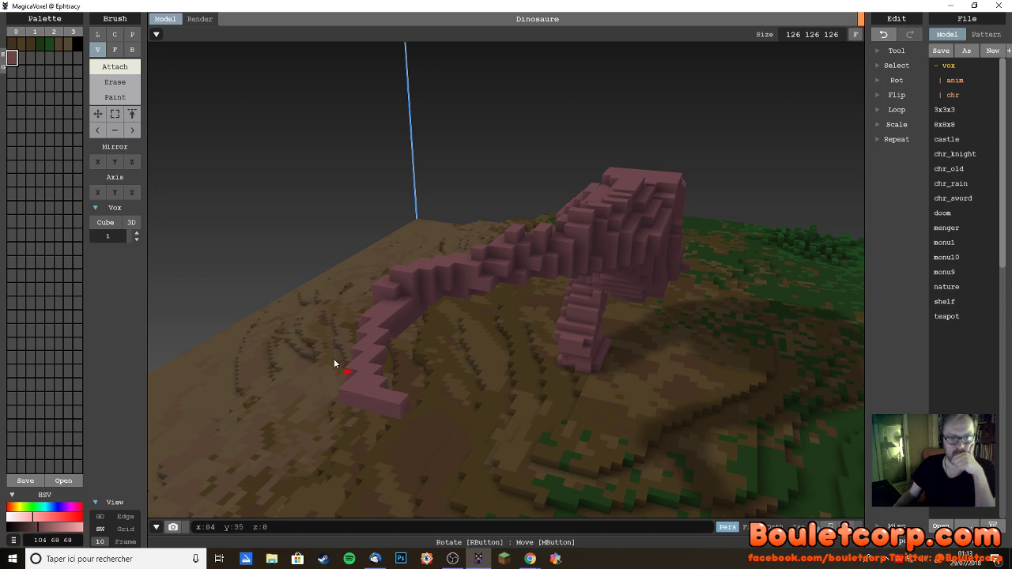
# - Trim the thin tail tip by erasing voxels, and attach new ones to continue its end toward the inner side
pyautogui.press('e')
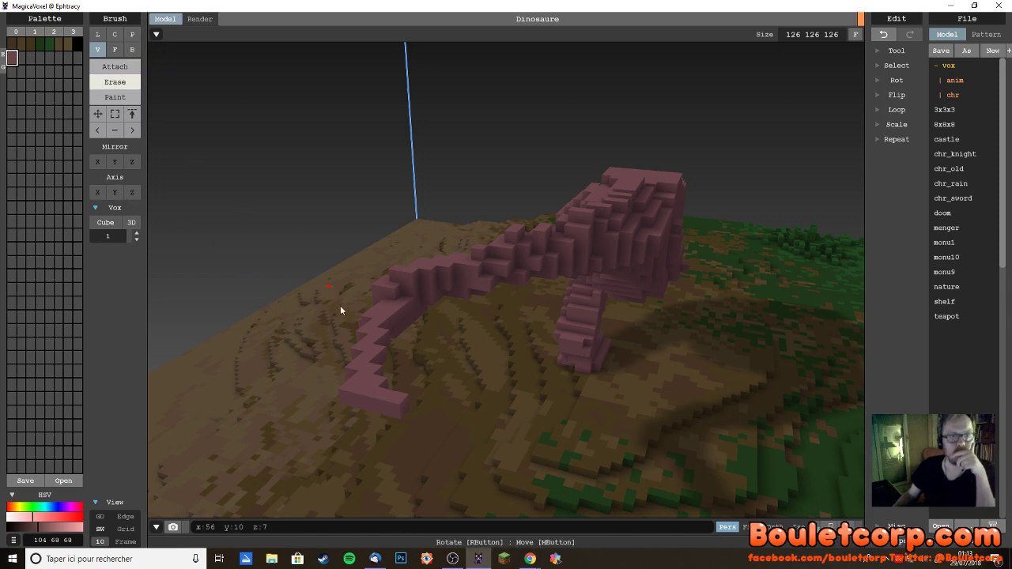
pyautogui.moveTo(451, 413)
pyautogui.mouseDown(button='right')
pyautogui.moveTo(568, 421)
pyautogui.moveTo(589, 443)
pyautogui.moveTo(492, 410)
pyautogui.moveTo(471, 415)
pyautogui.moveTo(508, 421)
pyautogui.moveTo(430, 390)
pyautogui.moveTo(445, 396)
pyautogui.moveTo(462, 429)
pyautogui.moveTo(455, 416)
pyautogui.mouseUp(button='right')
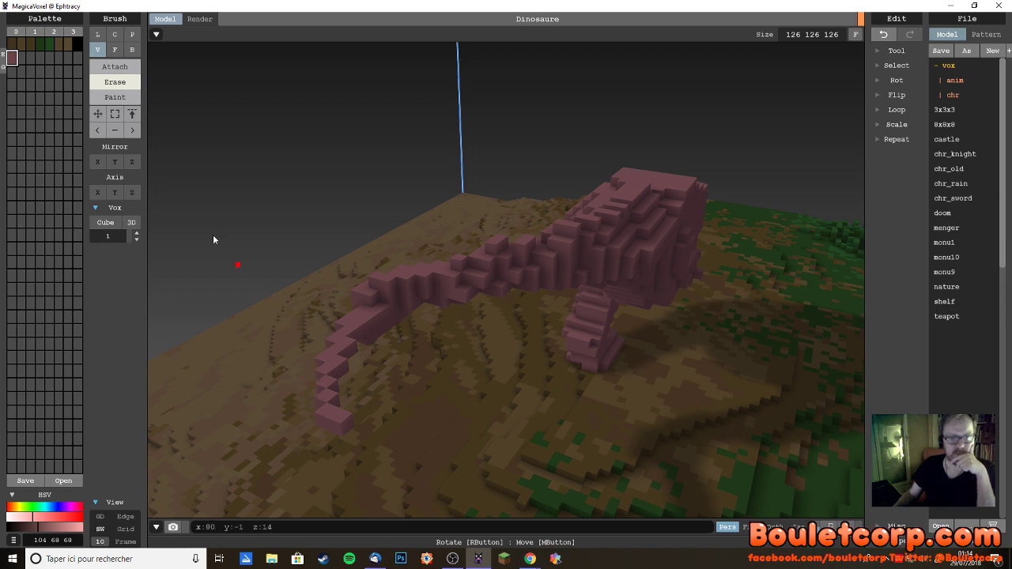
pyautogui.click(115, 67)
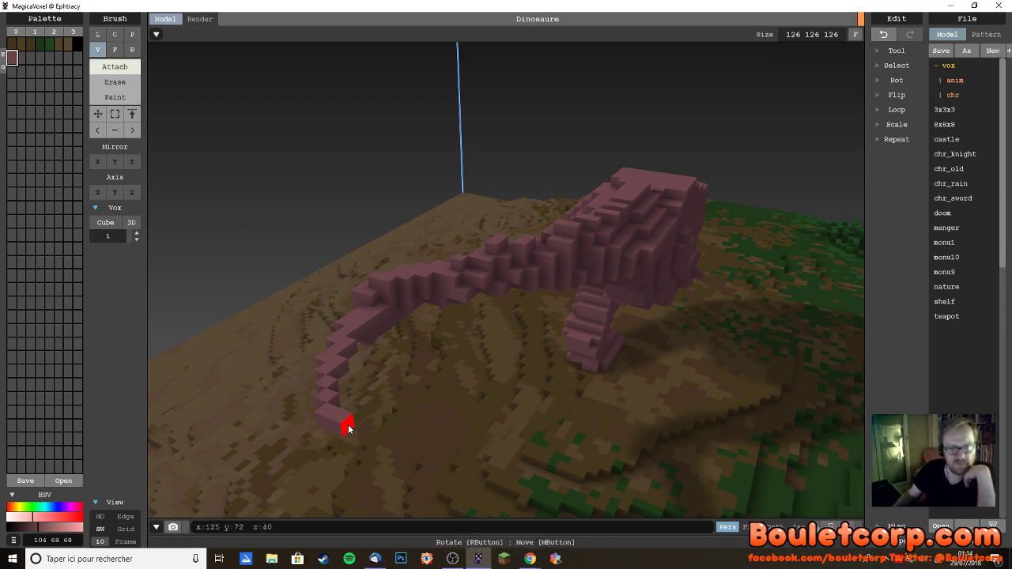
pyautogui.moveTo(348, 428); pyautogui.dragTo(367, 438)
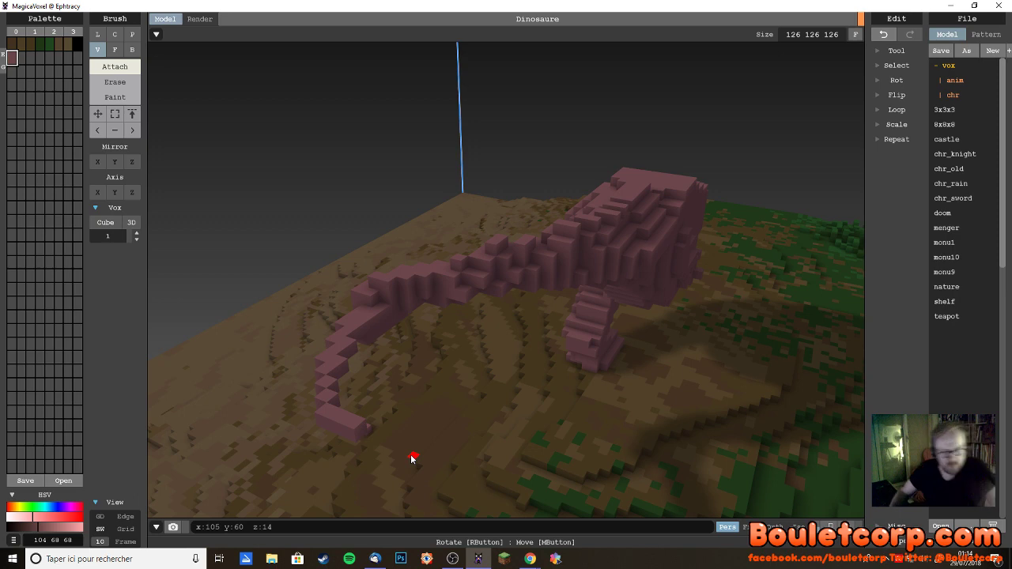
# - Thicken the curved, thin end section of the tail with extra voxels, checking its shape from behind and both sides
pyautogui.moveTo(362, 430); pyautogui.dragTo(322, 453, button='right')
pyautogui.moveTo(234, 365)
pyautogui.mouseDown()
pyautogui.moveTo(218, 383)
pyautogui.moveTo(253, 350)
pyautogui.mouseUp()
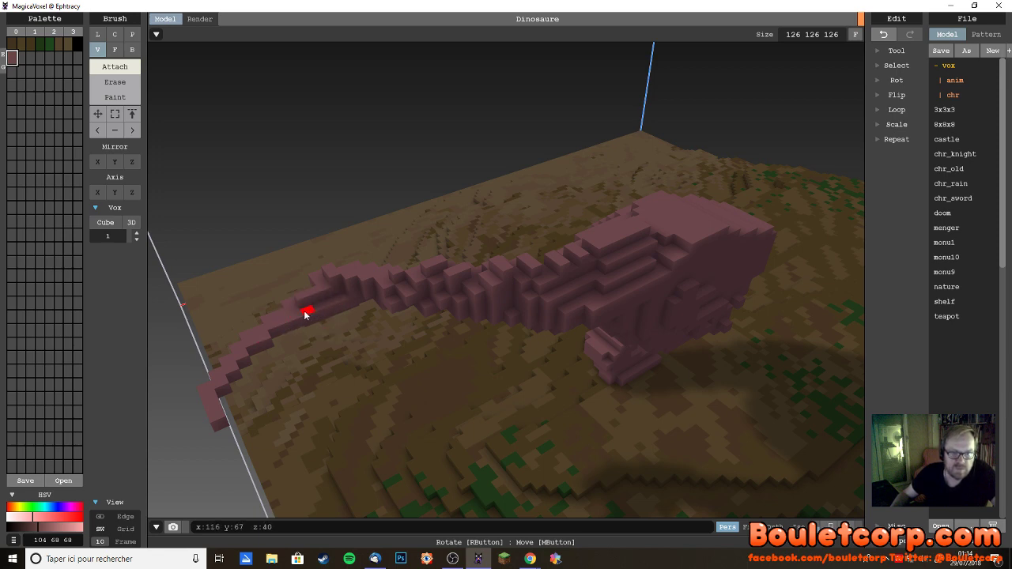
pyautogui.moveTo(276, 316); pyautogui.dragTo(455, 330, button='right')
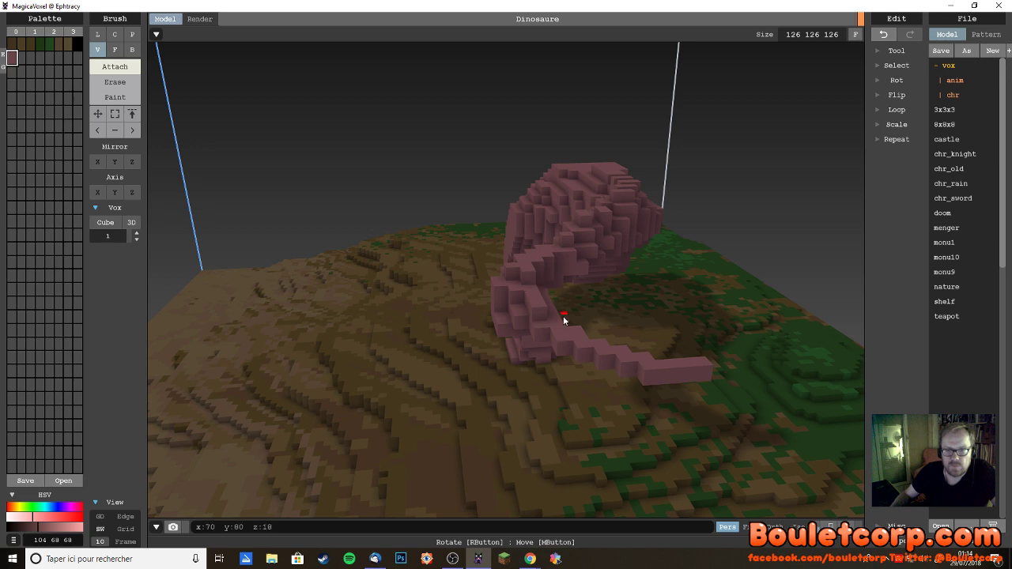
pyautogui.moveTo(563, 318); pyautogui.dragTo(517, 330, button='right')
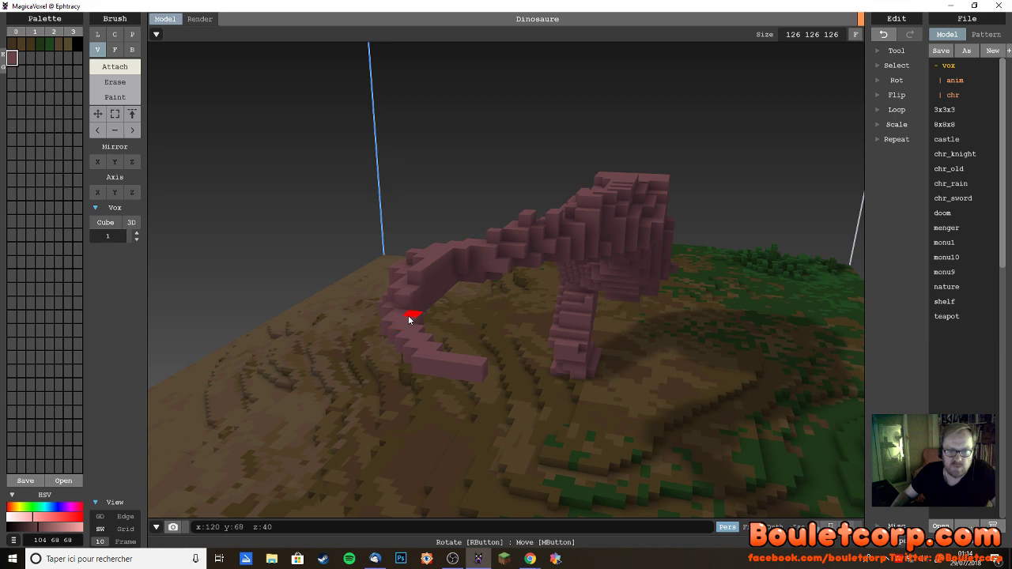
pyautogui.moveTo(403, 312); pyautogui.dragTo(443, 361, button='right')
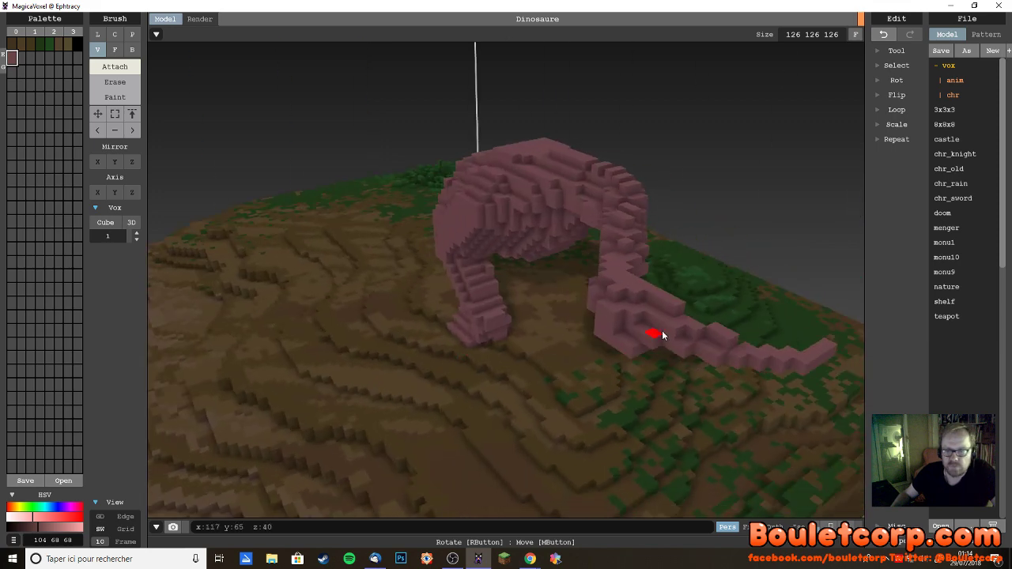
pyautogui.moveTo(696, 353); pyautogui.dragTo(661, 361, button='right')
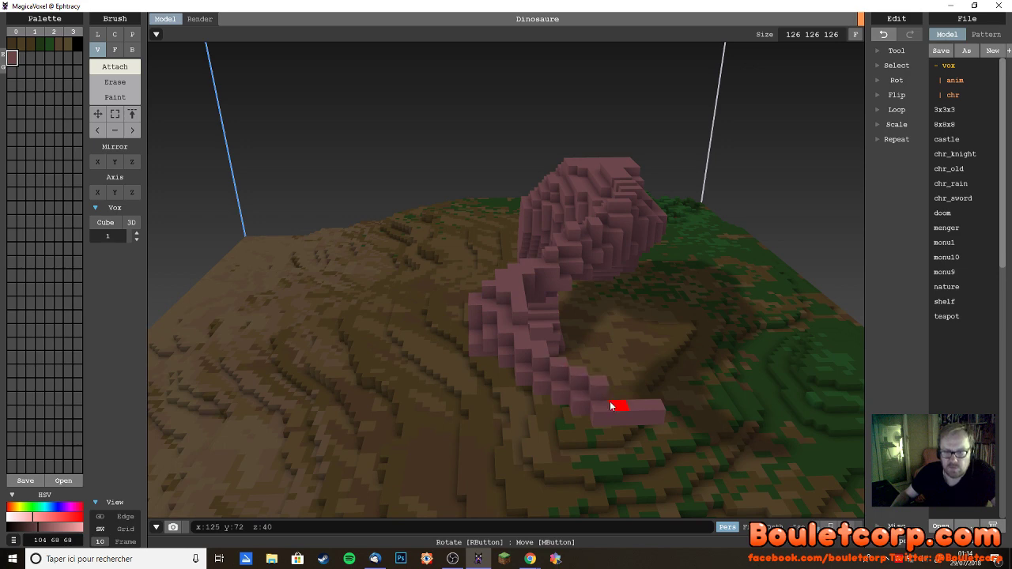
# - Extend the tail tip toward the inner side and add a raised row of voxels along the top of its end
pyautogui.moveTo(629, 405); pyautogui.dragTo(366, 389, button='right')
pyautogui.click(273, 317)
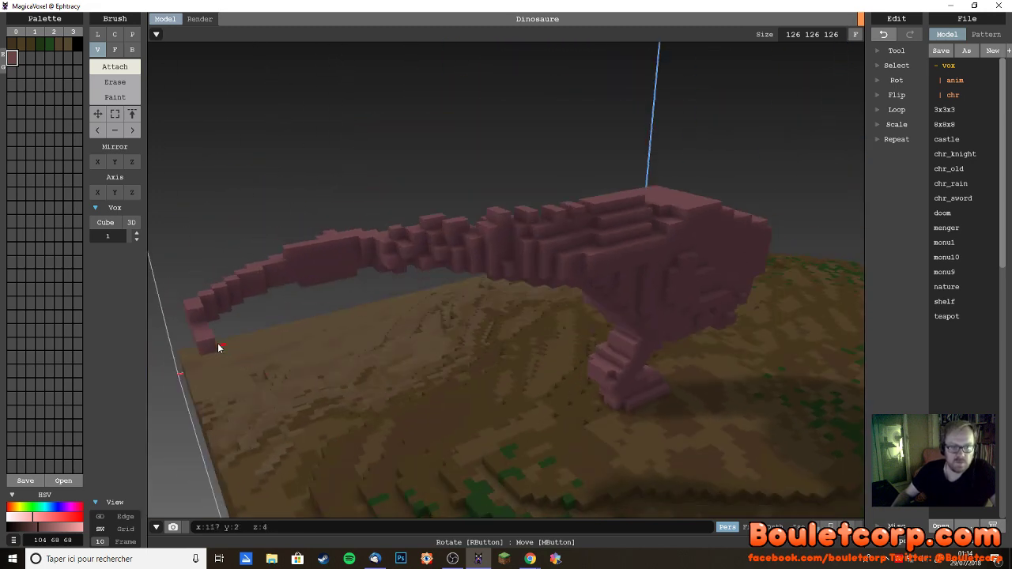
pyautogui.moveTo(219, 380); pyautogui.dragTo(179, 368, button='right')
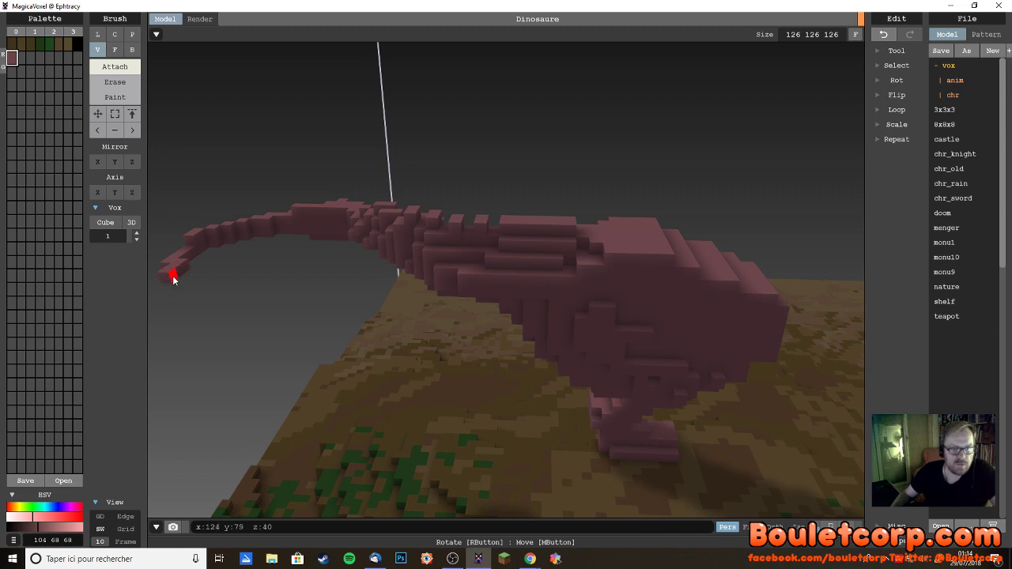
pyautogui.moveTo(174, 279); pyautogui.dragTo(297, 324, button='right')
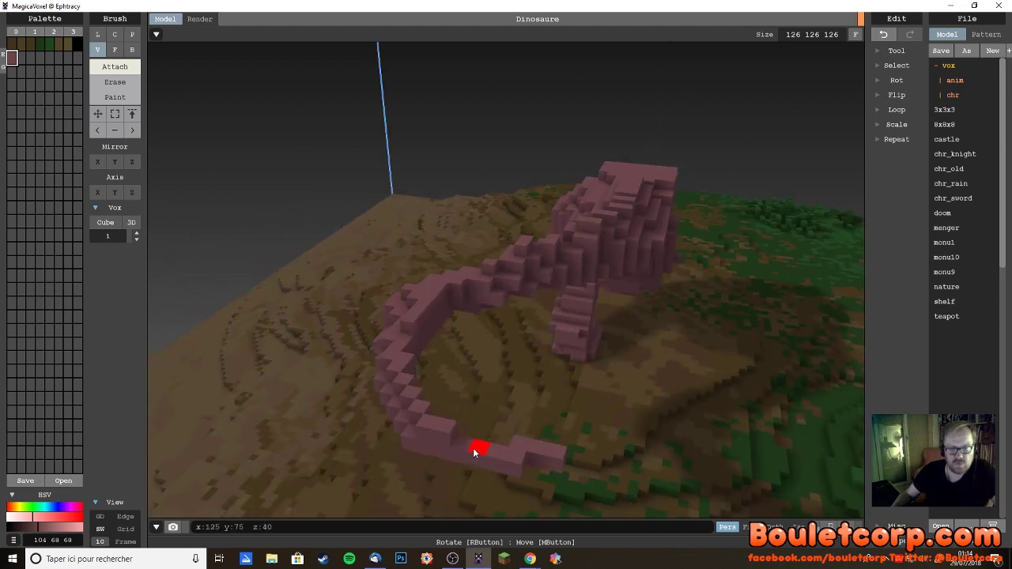
pyautogui.moveTo(485, 450)
pyautogui.mouseDown()
pyautogui.moveTo(519, 447)
pyautogui.moveTo(596, 486)
pyautogui.mouseUp()
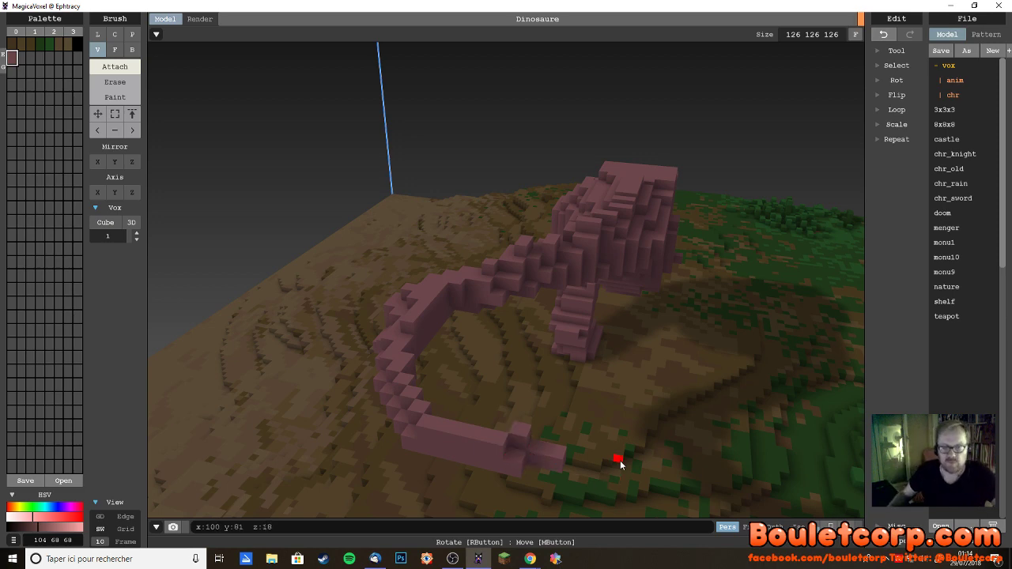
# - Build up the top of the tail's bend, undo the last edit, and attach a row of voxels along the bend's inner side
pyautogui.moveTo(617, 461); pyautogui.dragTo(560, 472, button='right')
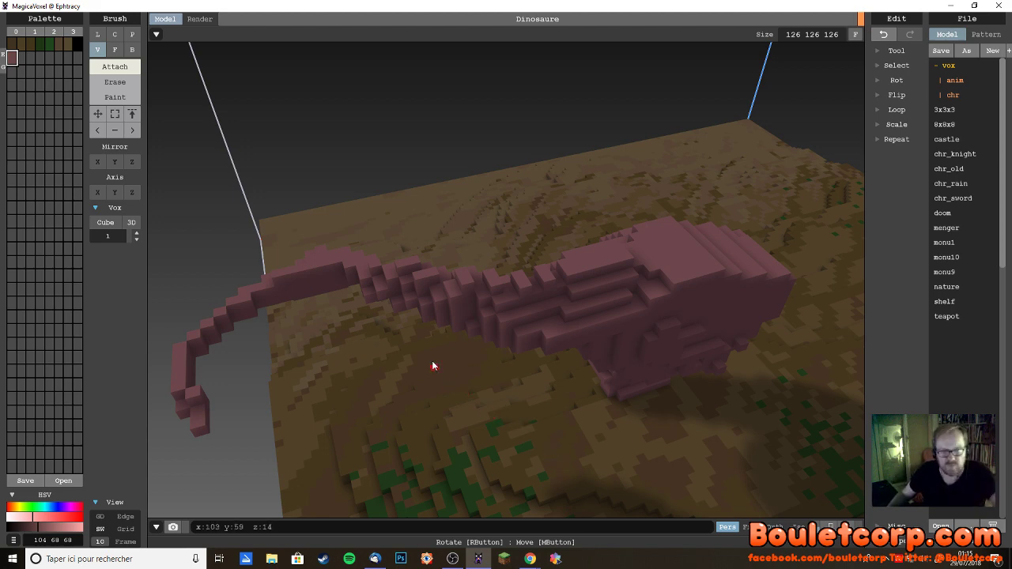
pyautogui.moveTo(378, 281); pyautogui.dragTo(473, 316, button='right')
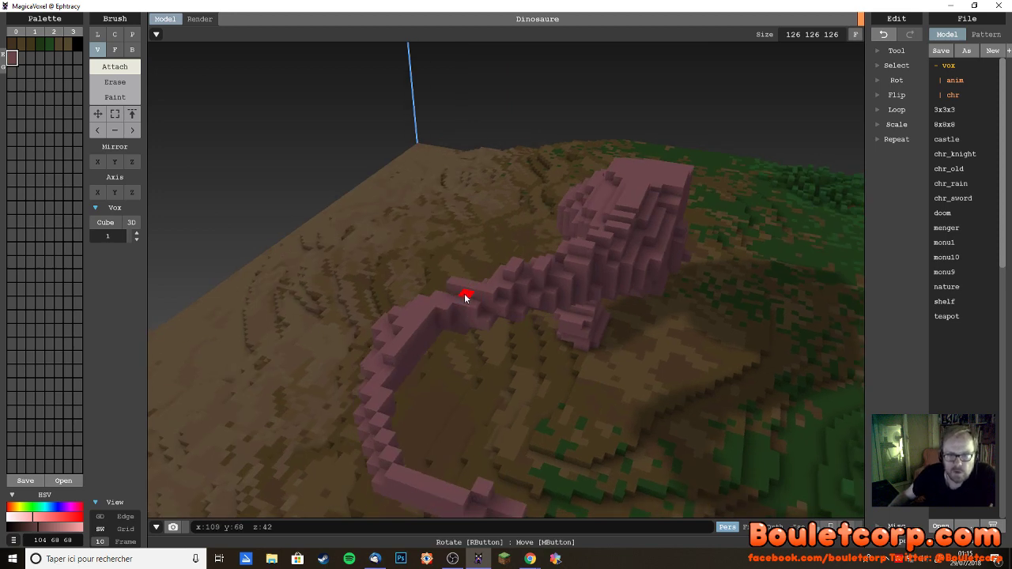
pyautogui.click(420, 298)
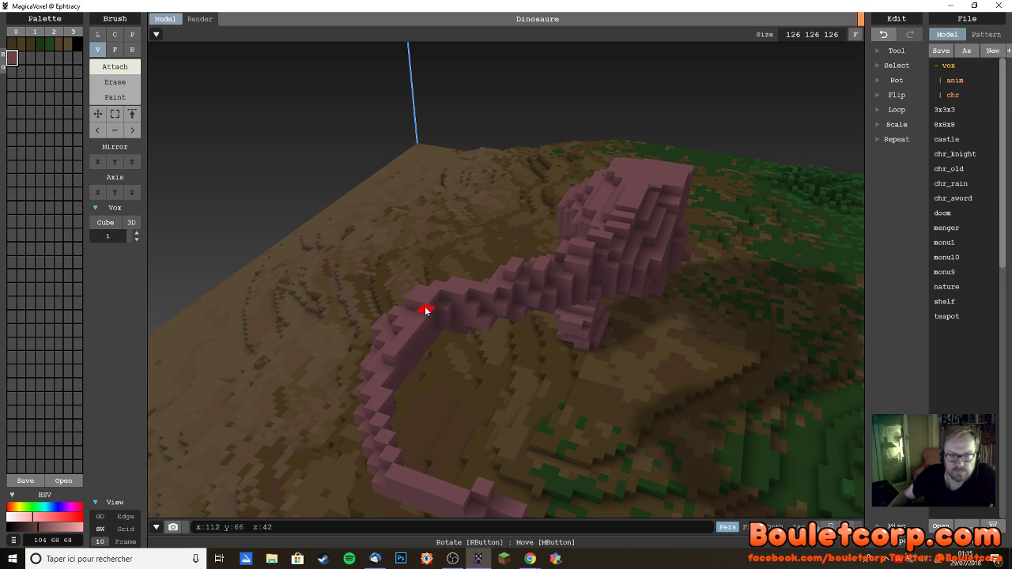
pyautogui.click(408, 316)
pyautogui.moveTo(456, 309); pyautogui.dragTo(414, 310, button='right')
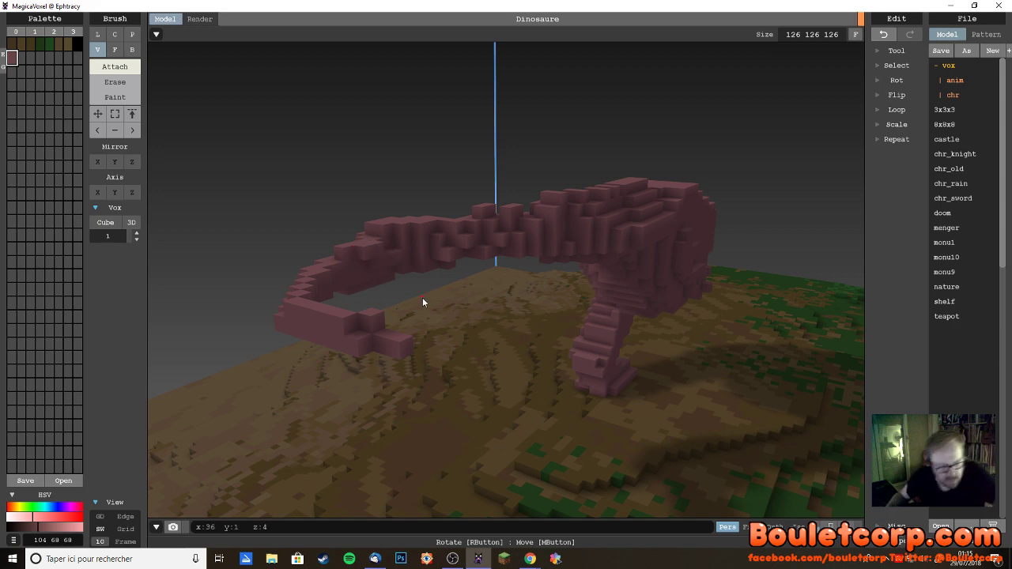
pyautogui.hotkey('ctrl', 'z')
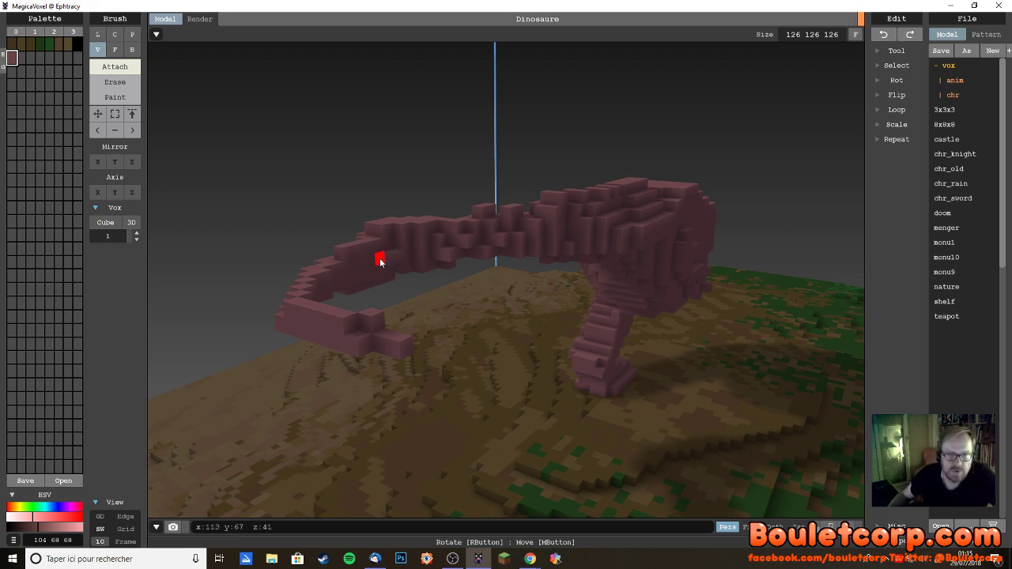
pyautogui.click(362, 265)
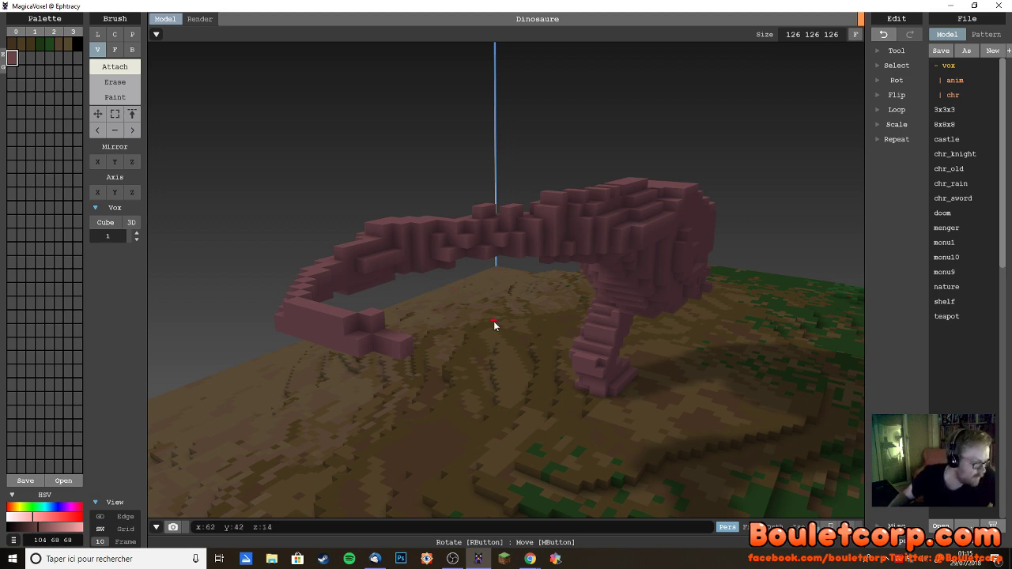
# - Examine the tail's curve from above and the side, and its underside up close from below
pyautogui.moveTo(474, 321); pyautogui.dragTo(507, 346, button='right')
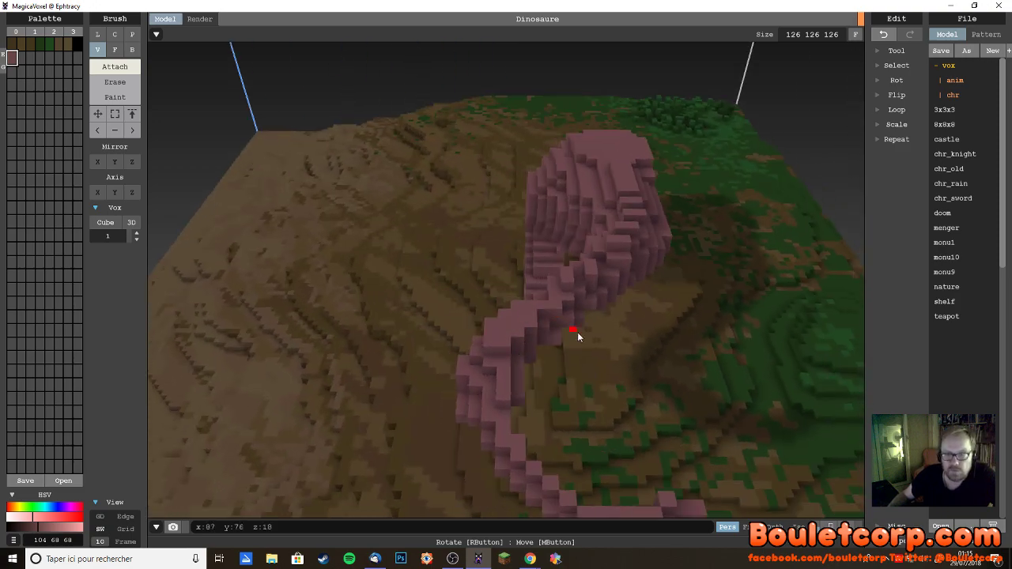
pyautogui.moveTo(578, 337); pyautogui.dragTo(647, 227, button='right')
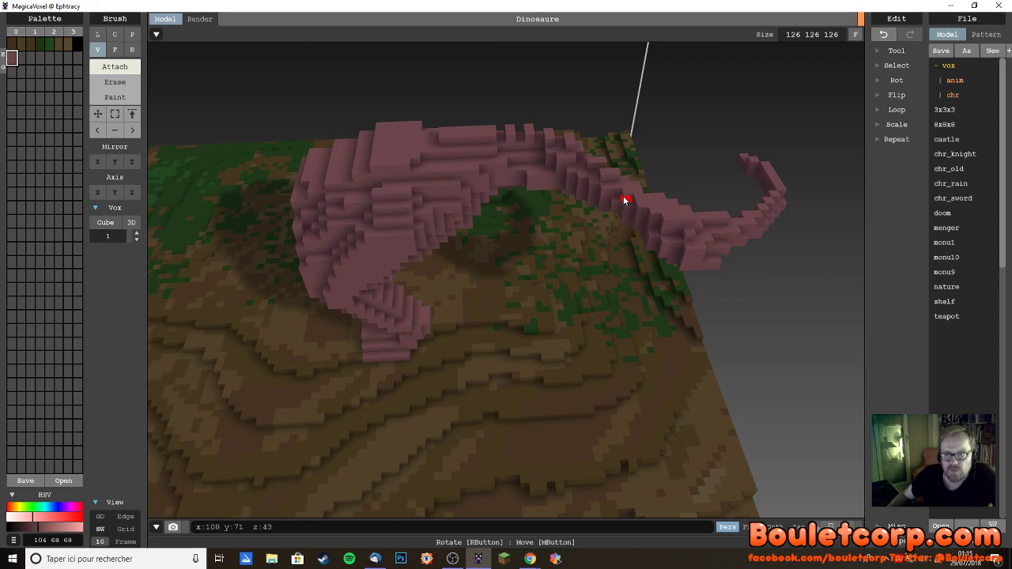
pyautogui.moveTo(619, 192); pyautogui.dragTo(591, 288, button='right')
pyautogui.scroll(2, 591, 286)
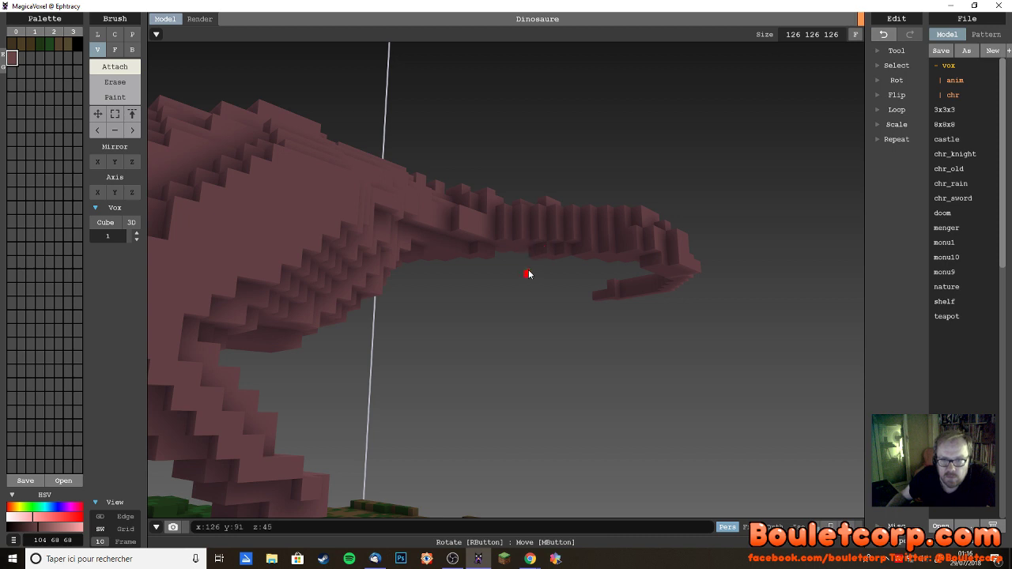
pyautogui.moveTo(529, 273); pyautogui.dragTo(540, 238, button='right')
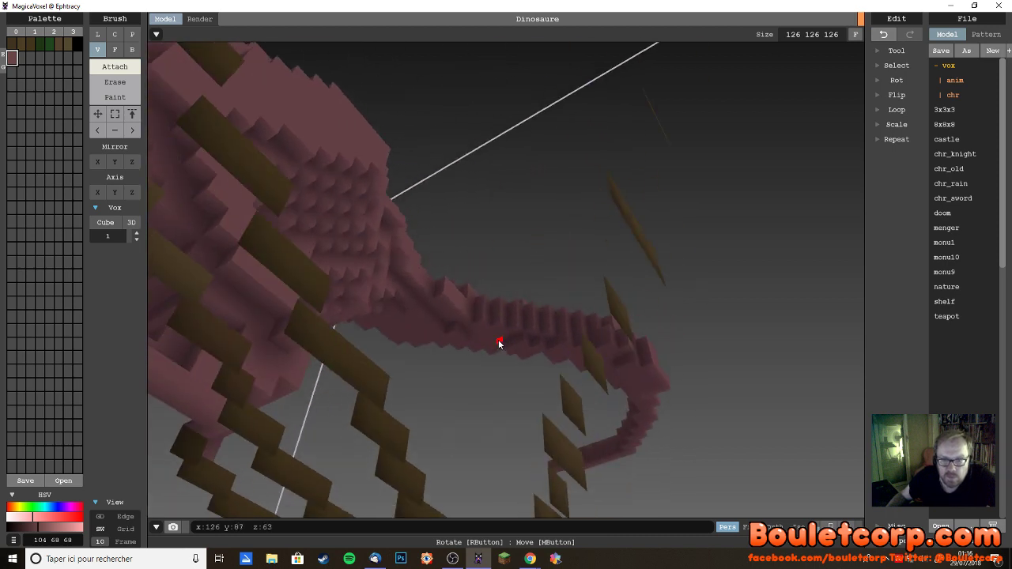
pyautogui.scroll(5, 506, 350)
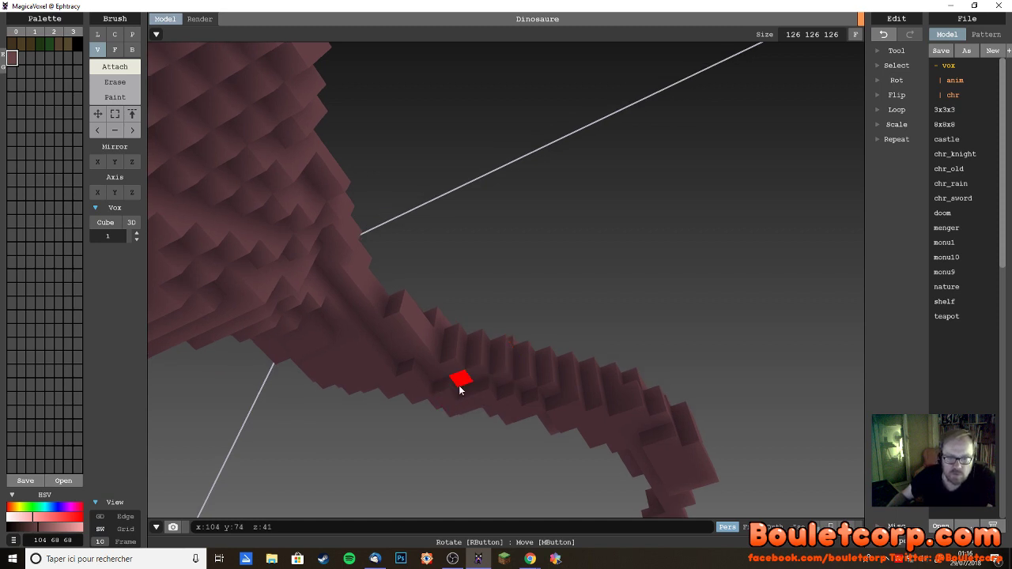
pyautogui.moveTo(481, 400); pyautogui.dragTo(519, 390, button='right')
pyautogui.moveTo(486, 418); pyautogui.dragTo(492, 388, button='right')
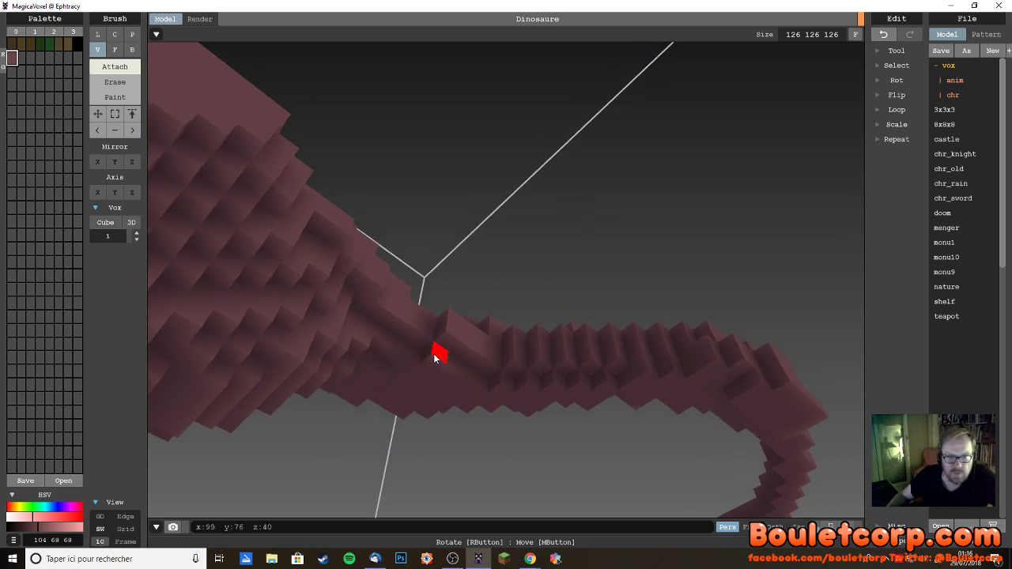
# - Fill out the underside and lower inner side of the tail near its base with additional voxels
pyautogui.moveTo(438, 350); pyautogui.dragTo(546, 431, button='right')
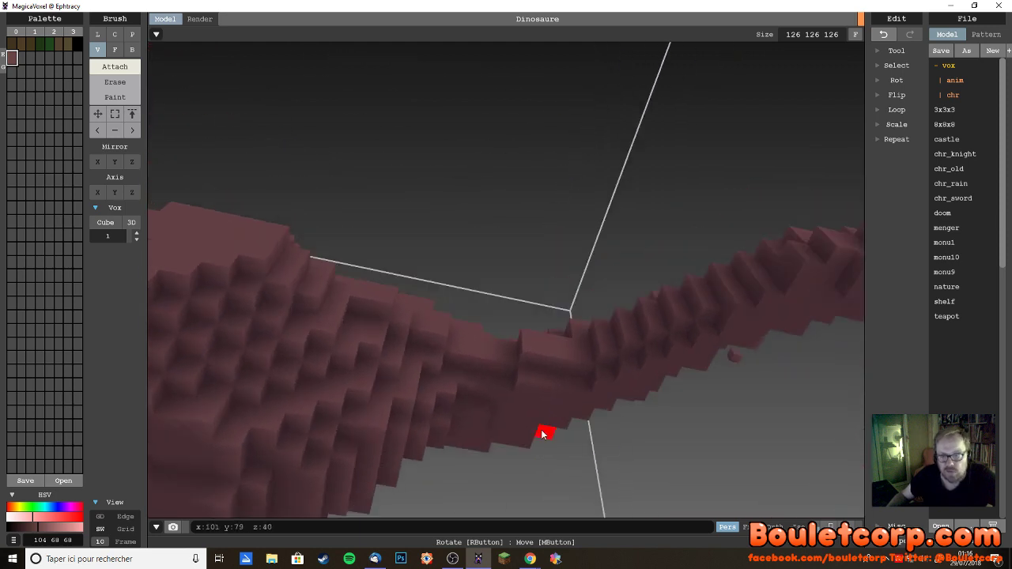
pyautogui.press('e')
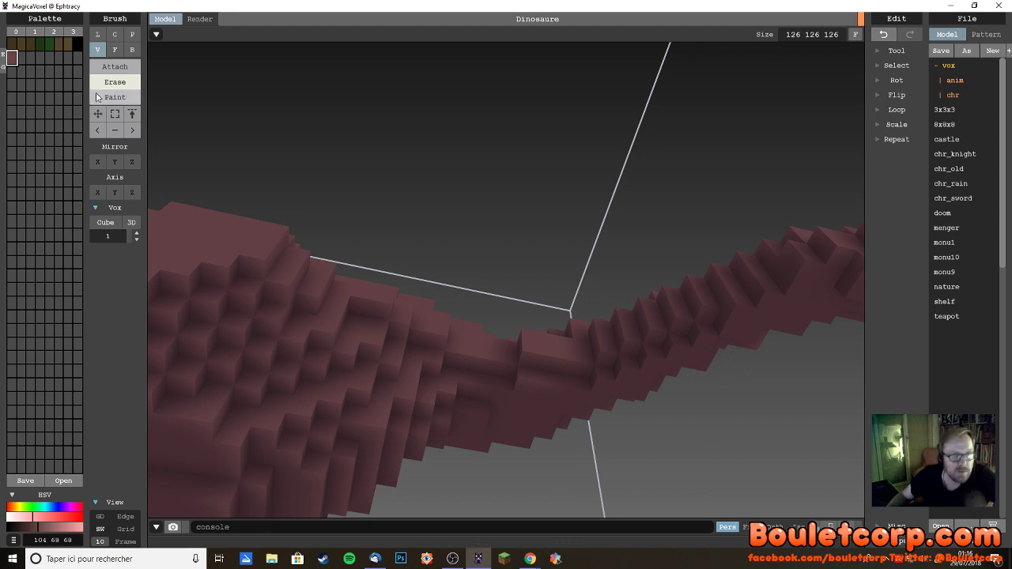
pyautogui.click(114, 67)
pyautogui.moveTo(484, 403); pyautogui.dragTo(518, 258, button='right')
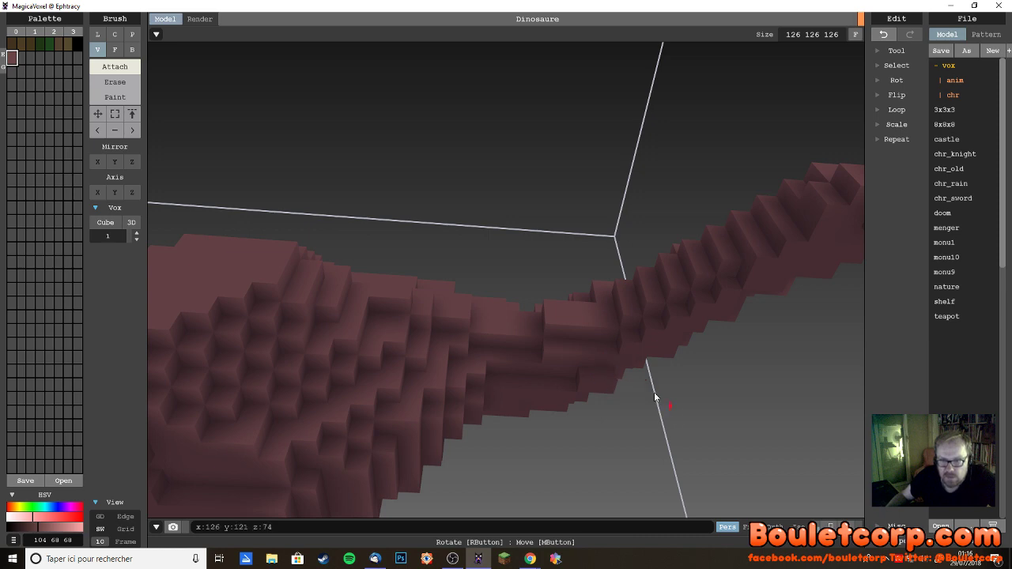
pyautogui.moveTo(655, 392); pyautogui.dragTo(583, 330, button='right')
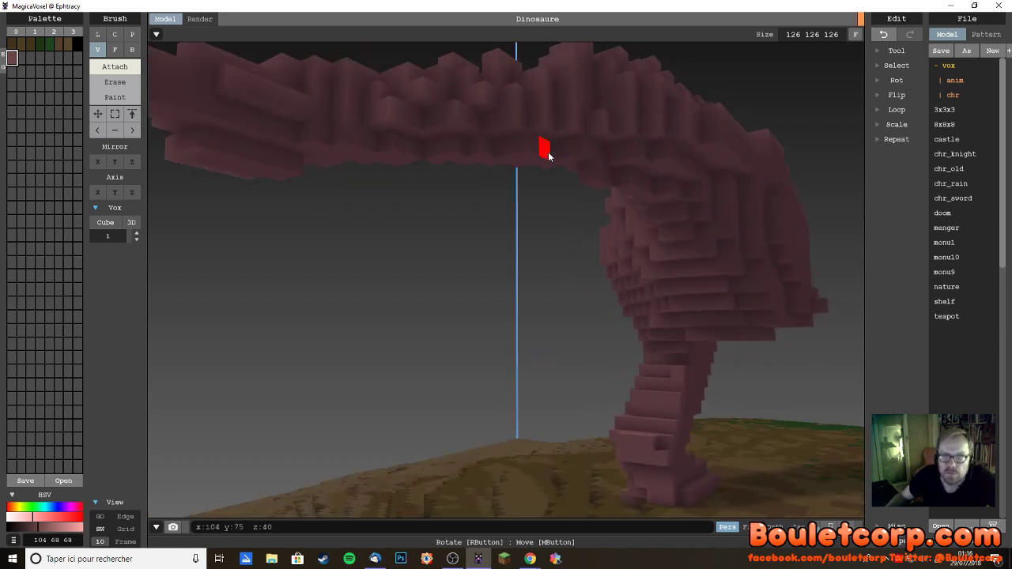
pyautogui.moveTo(624, 286); pyautogui.dragTo(827, 289, button='right')
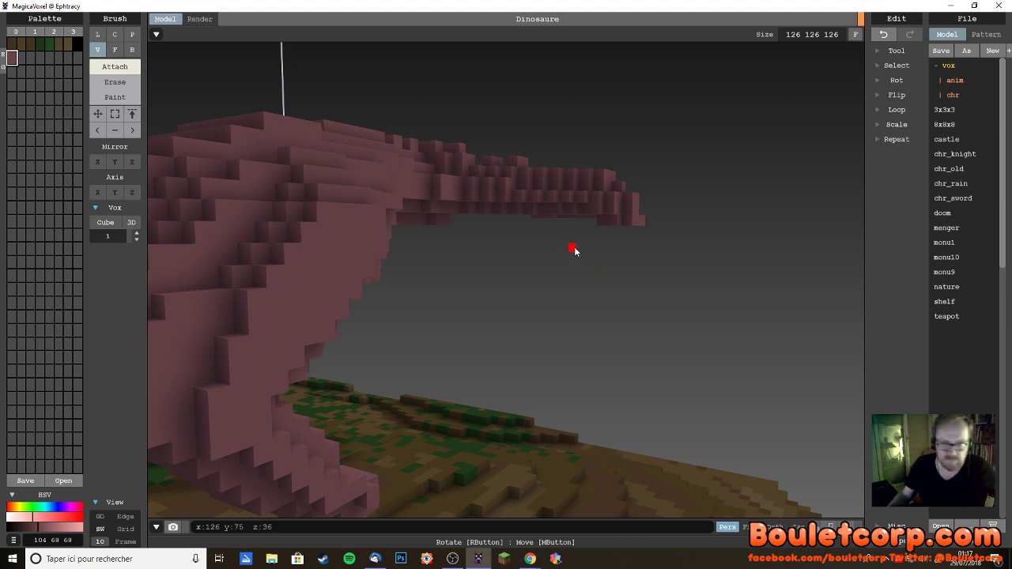
pyautogui.moveTo(574, 251); pyautogui.dragTo(383, 260, button='right')
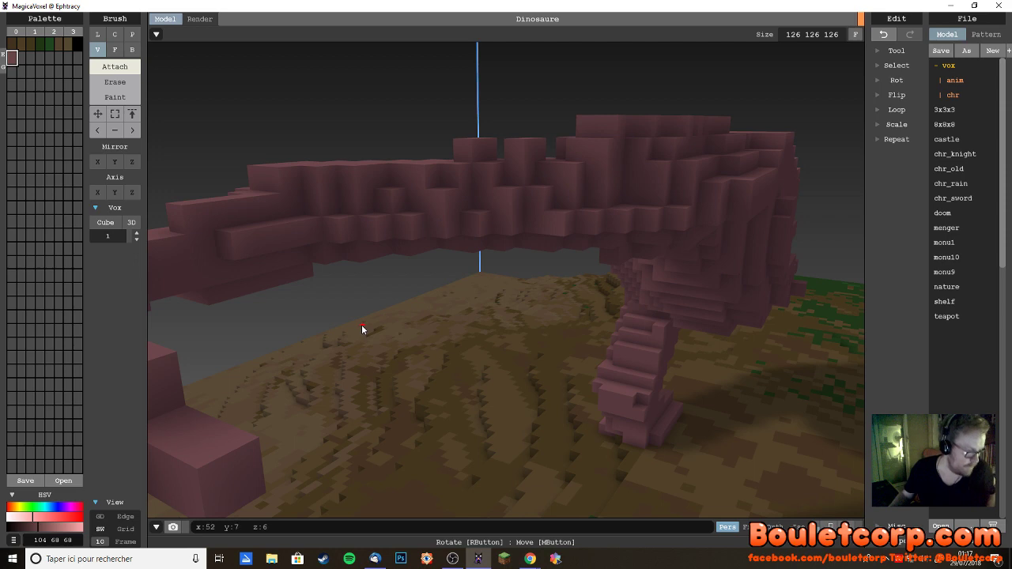
pyautogui.moveTo(525, 318); pyautogui.dragTo(513, 328, button='right')
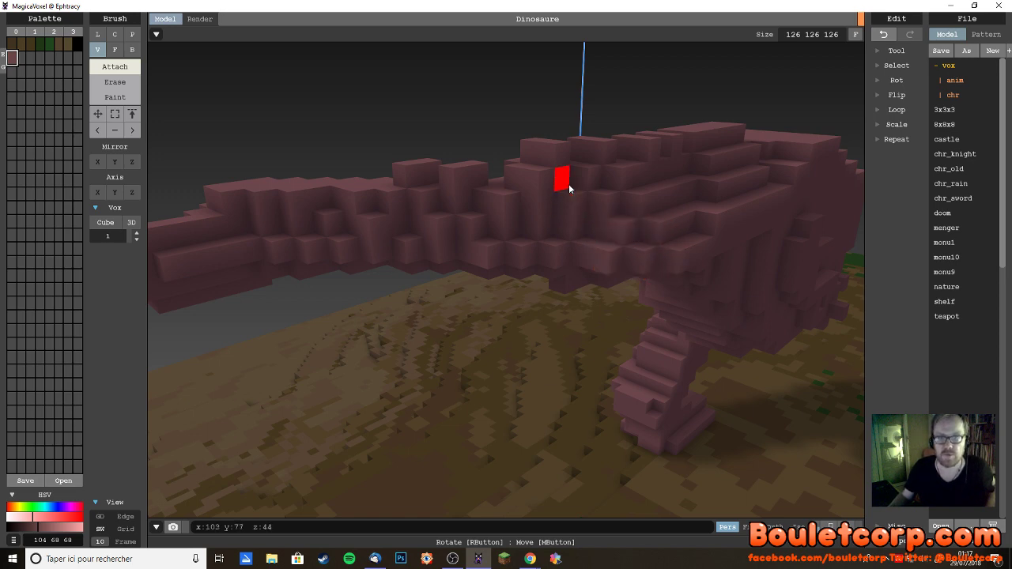
# - Attach single raised voxels at intervals along the top of the tail, from the bend toward the tip, as ridge spikes
pyautogui.moveTo(568, 185); pyautogui.dragTo(548, 254, button='right')
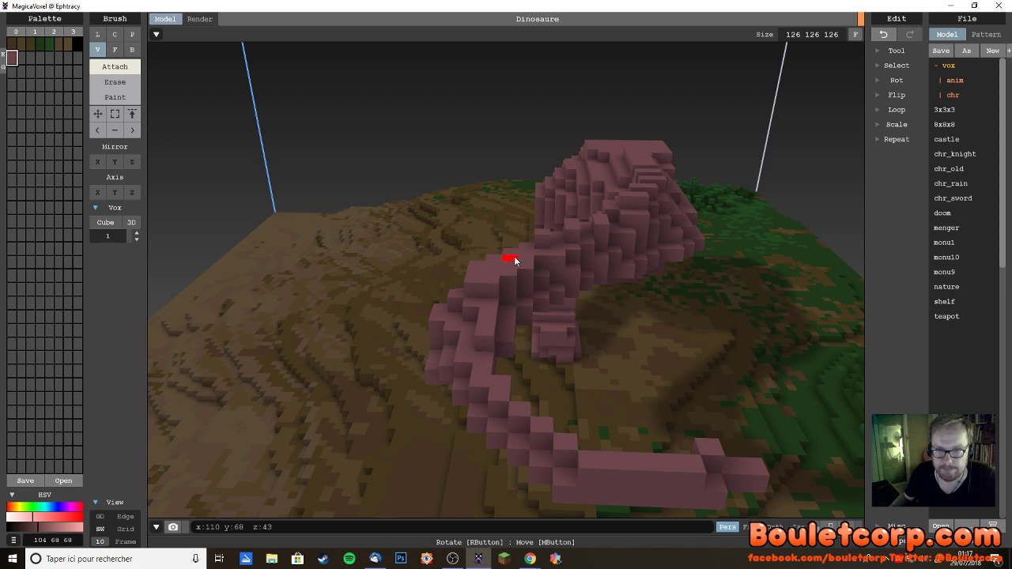
pyautogui.click(512, 258)
pyautogui.click(495, 273)
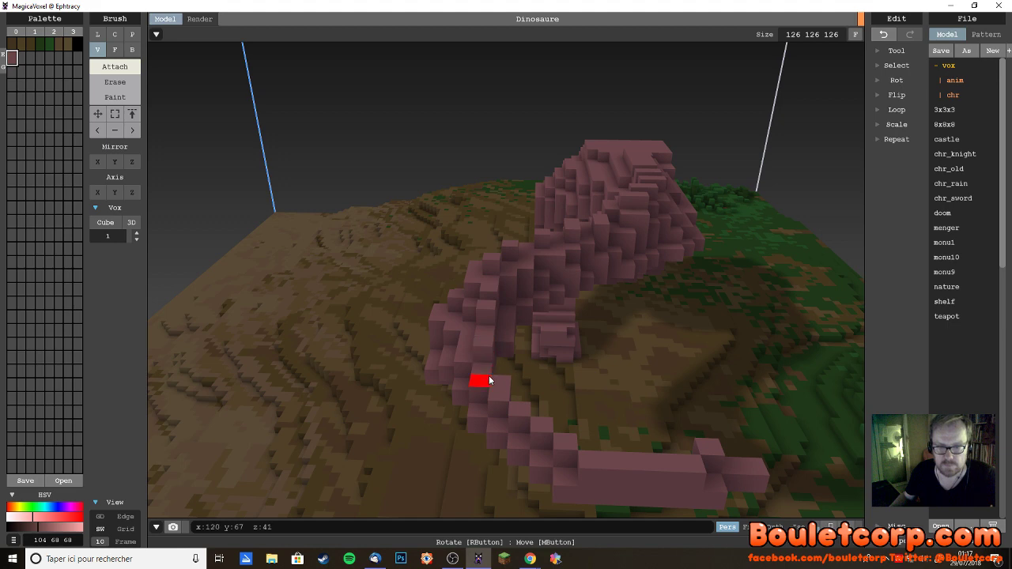
pyautogui.click(513, 408)
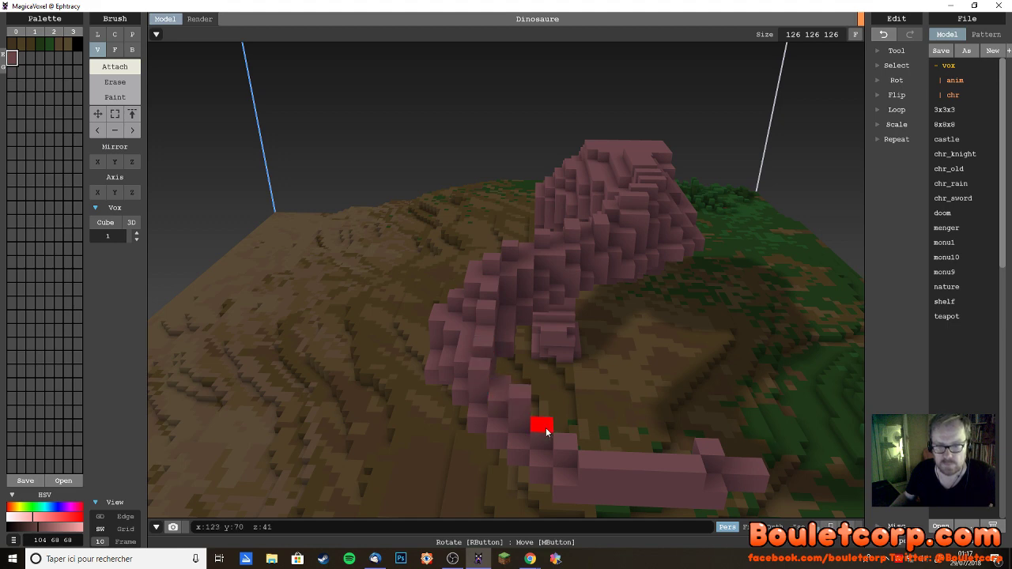
pyautogui.click(556, 433)
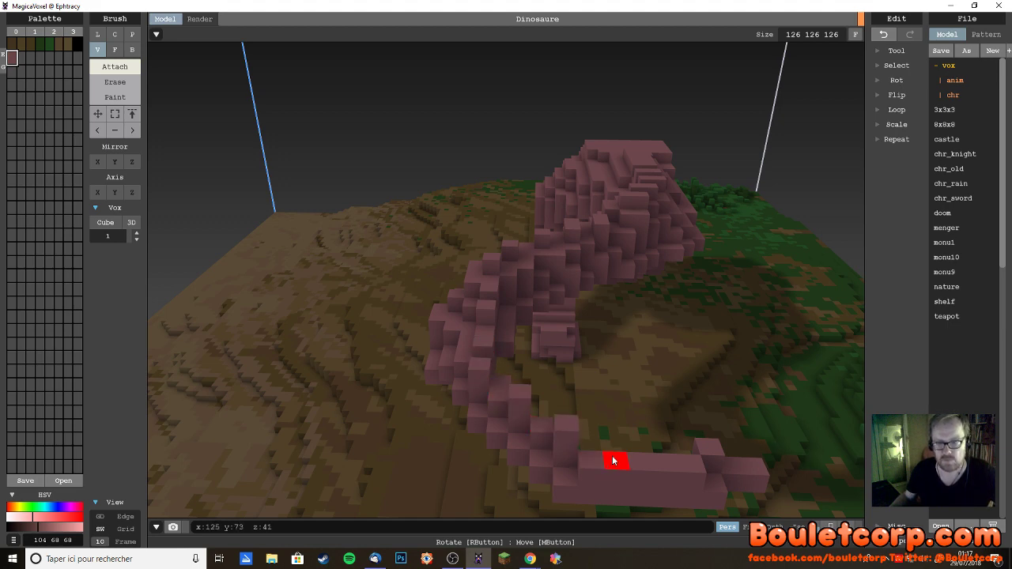
pyautogui.click(613, 456)
# - Examine the tail's bend, side and underside from several angles, from the tip back to the hip
pyautogui.moveTo(658, 467); pyautogui.dragTo(755, 458, button='right')
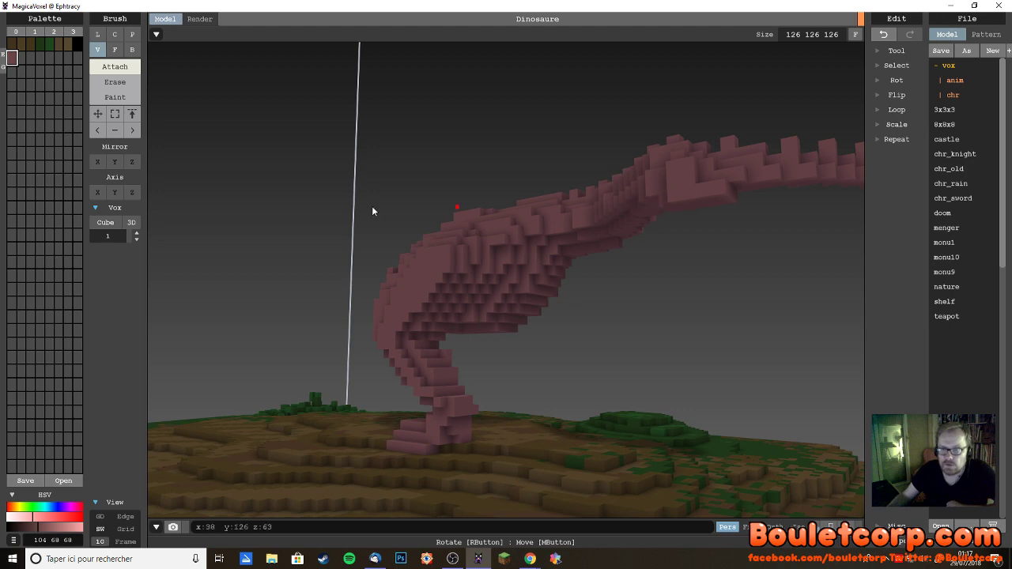
pyautogui.click(119, 83)
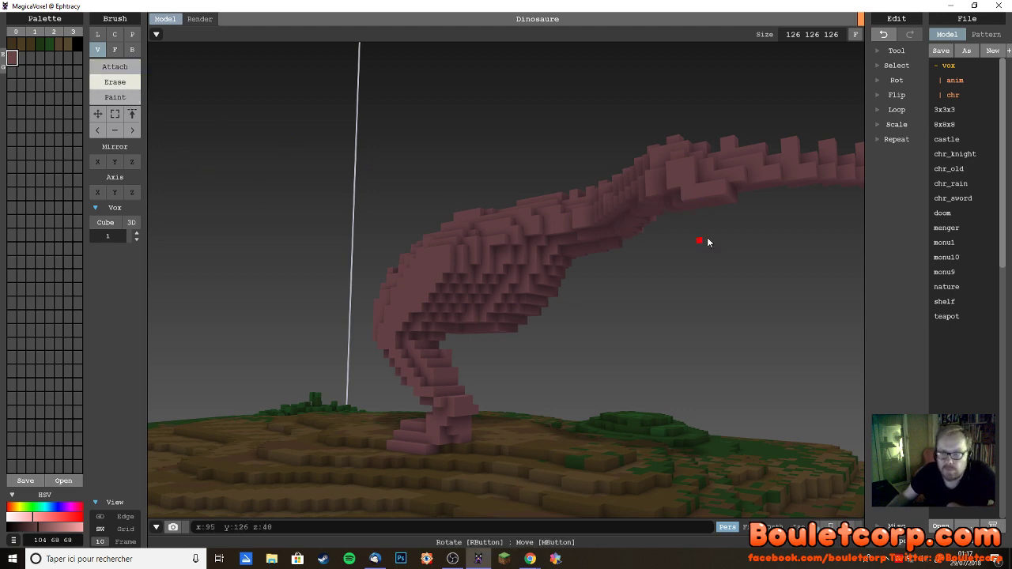
pyautogui.moveTo(708, 239); pyautogui.dragTo(727, 220, button='right')
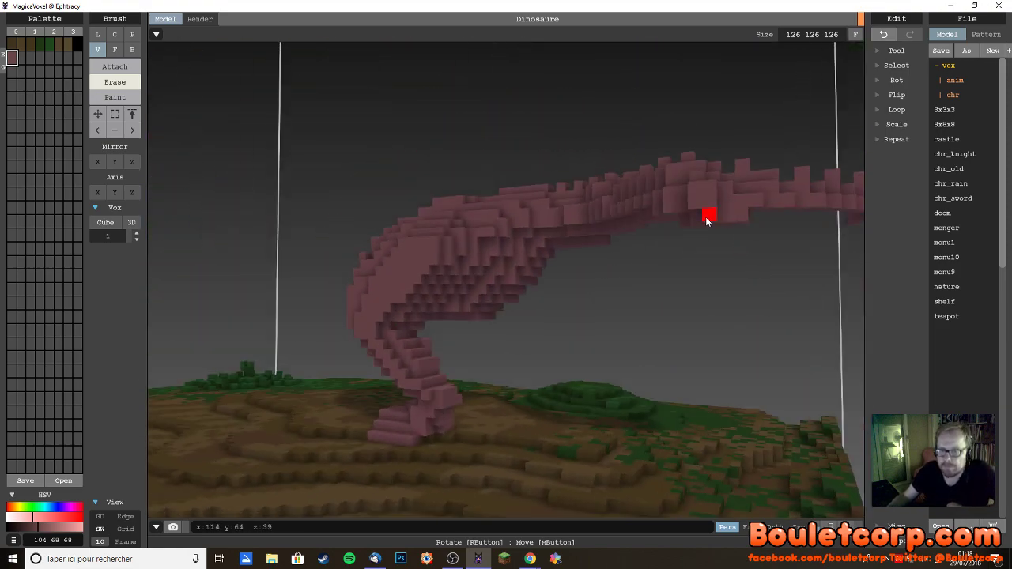
pyautogui.moveTo(693, 233)
pyautogui.mouseDown(button='right')
pyautogui.moveTo(673, 192)
pyautogui.moveTo(614, 219)
pyautogui.moveTo(649, 203)
pyautogui.moveTo(611, 212)
pyautogui.mouseUp(button='right')
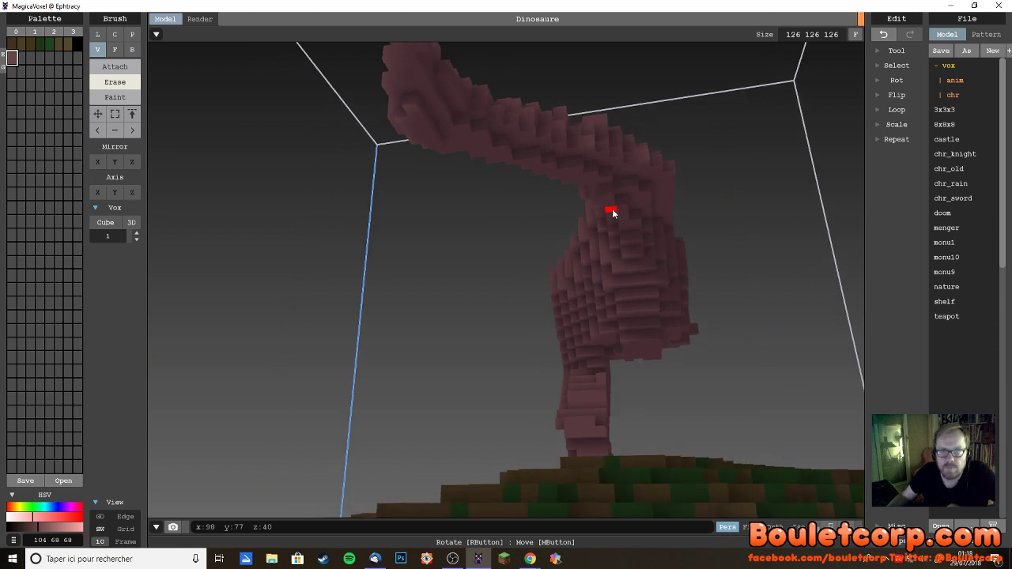
pyautogui.click(115, 66)
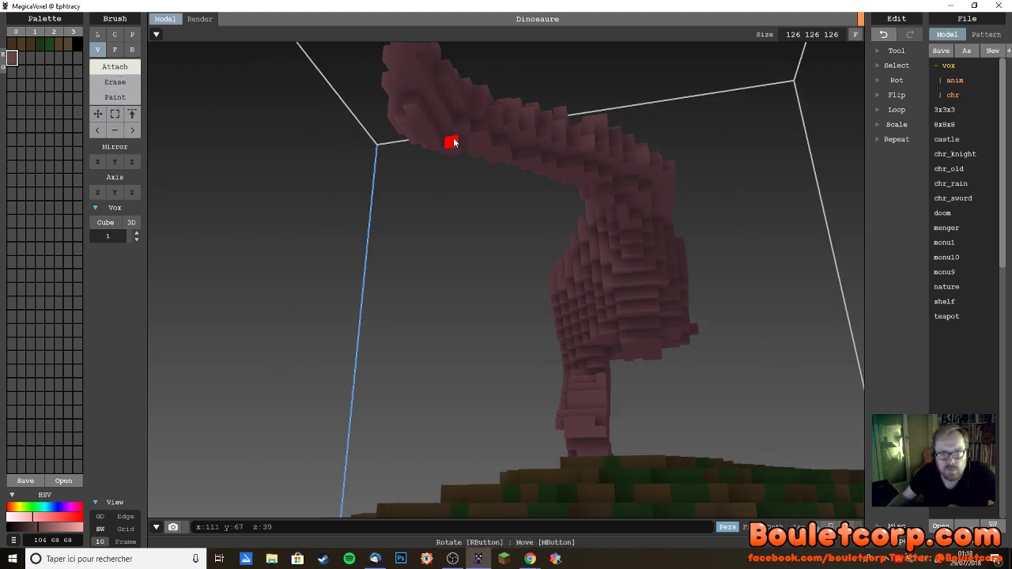
pyautogui.moveTo(471, 149); pyautogui.dragTo(551, 177, button='right')
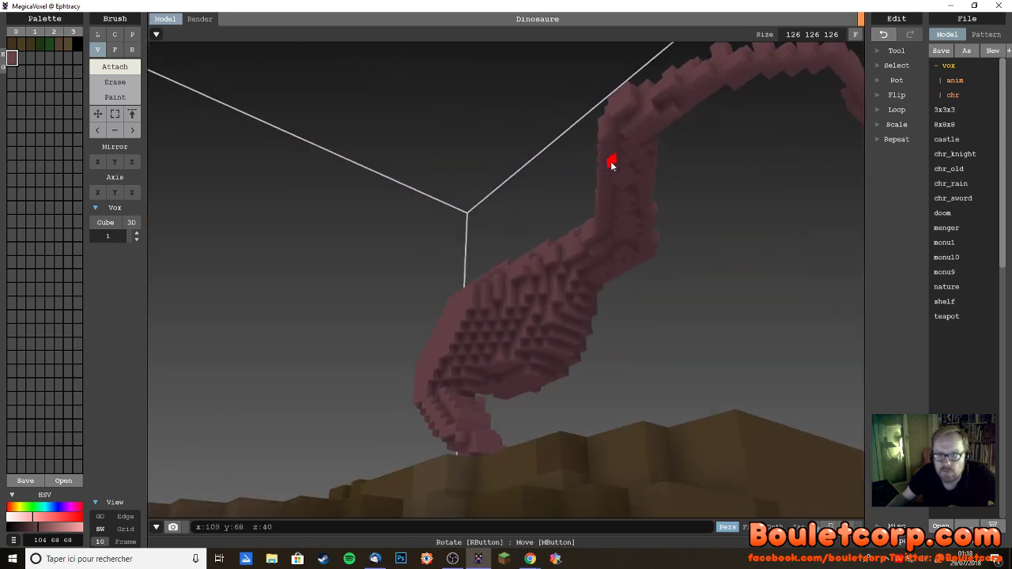
pyautogui.moveTo(633, 199); pyautogui.dragTo(690, 223, button='right')
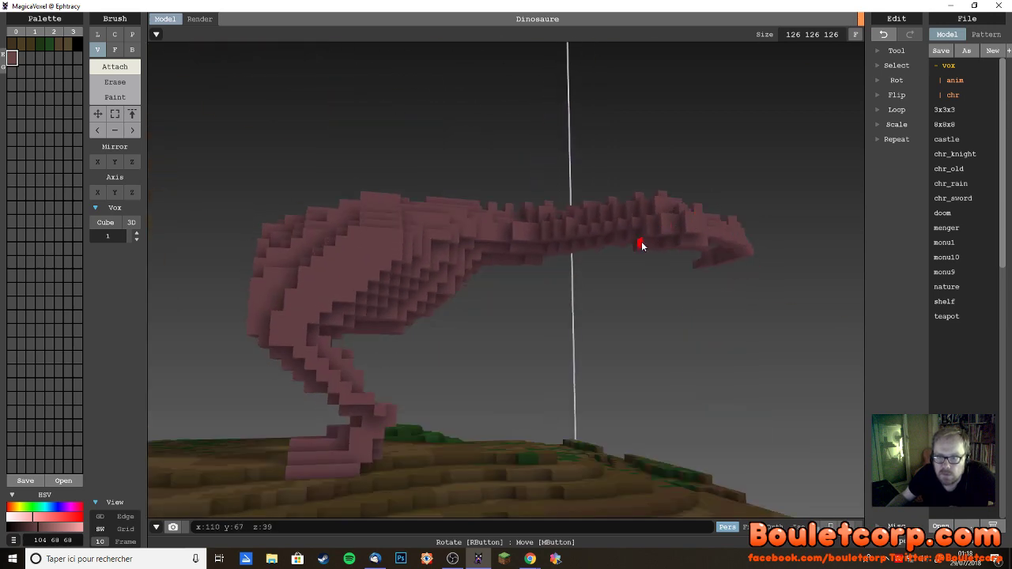
pyautogui.scroll(10, 647, 280)
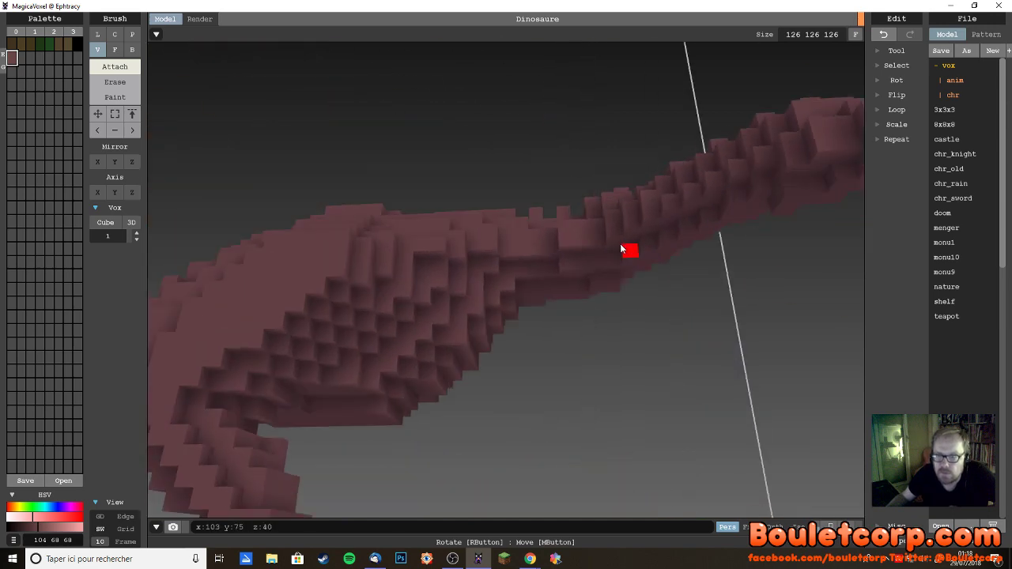
# - Thicken the tail's underside and lower side between the bend and the hip with additional rows of voxels
pyautogui.moveTo(492, 239); pyautogui.dragTo(488, 287, button='right')
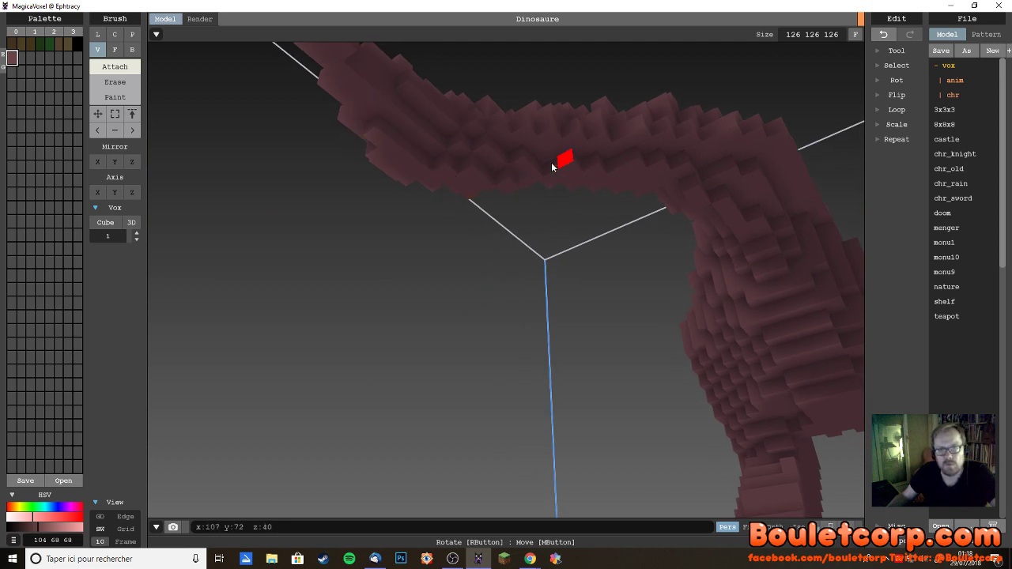
pyautogui.moveTo(494, 229); pyautogui.dragTo(515, 227, button='right')
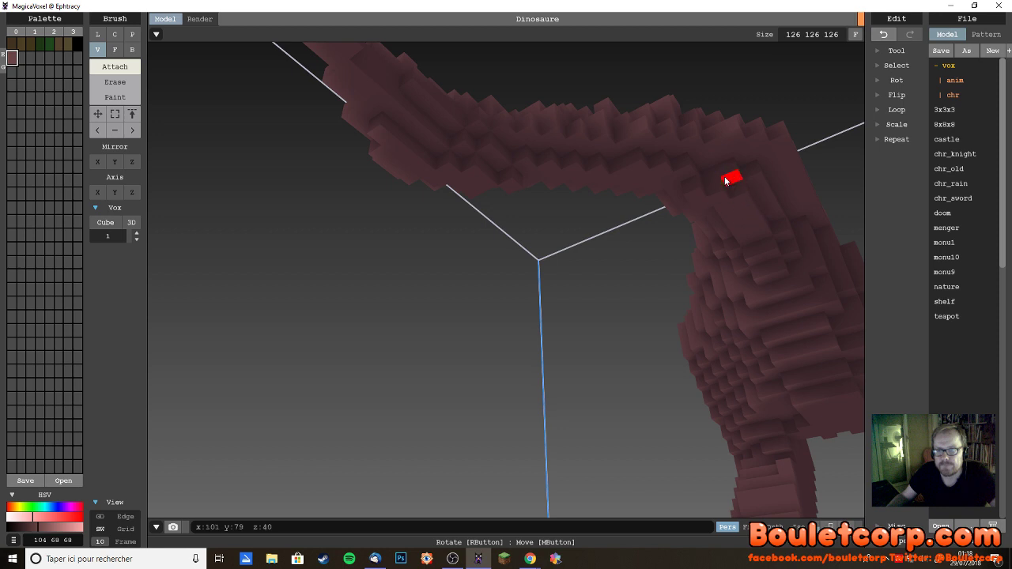
pyautogui.moveTo(768, 159); pyautogui.dragTo(690, 162, button='right')
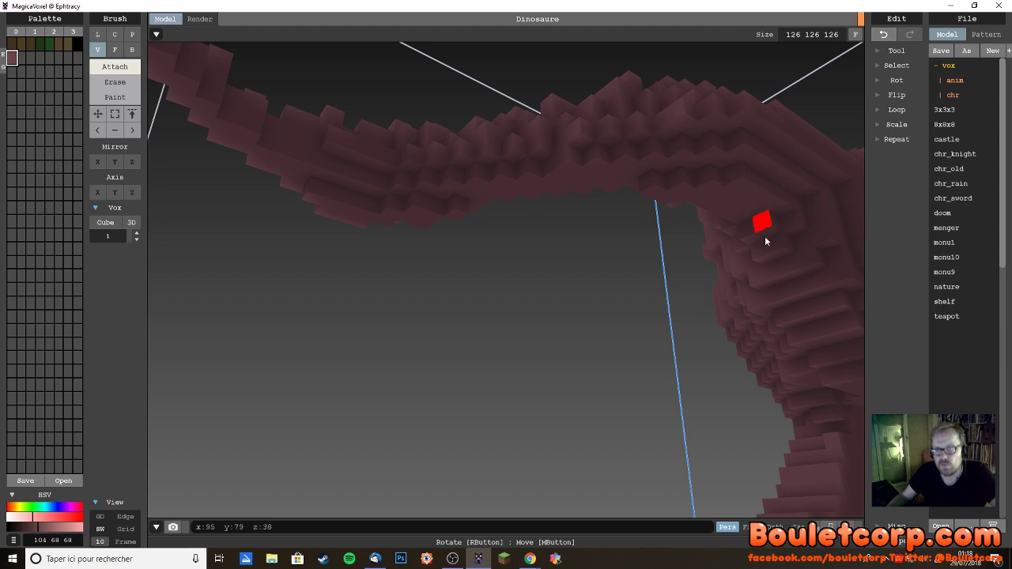
pyautogui.moveTo(764, 235); pyautogui.dragTo(567, 197, button='right')
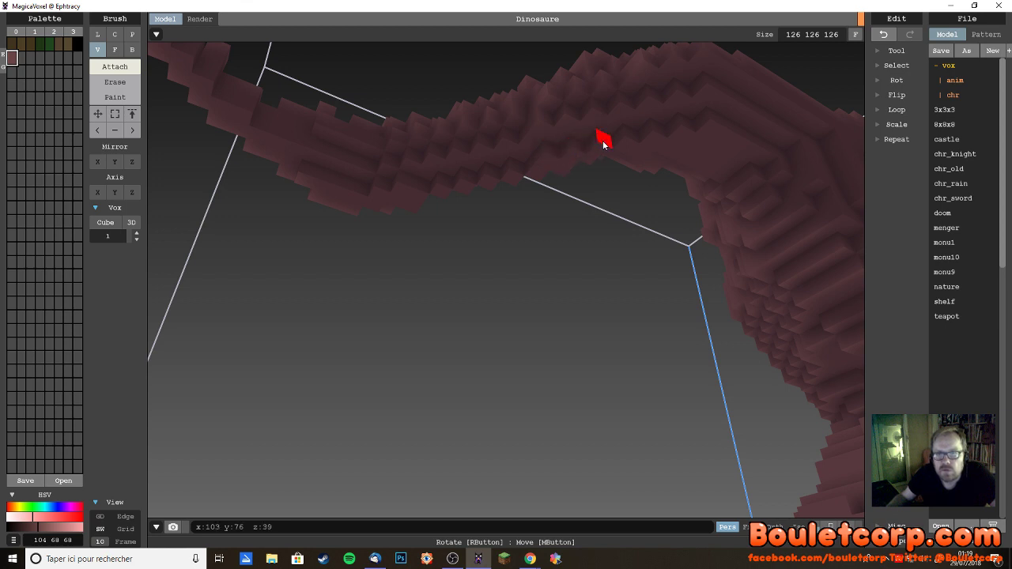
pyautogui.moveTo(549, 149); pyautogui.dragTo(548, 253, button='right')
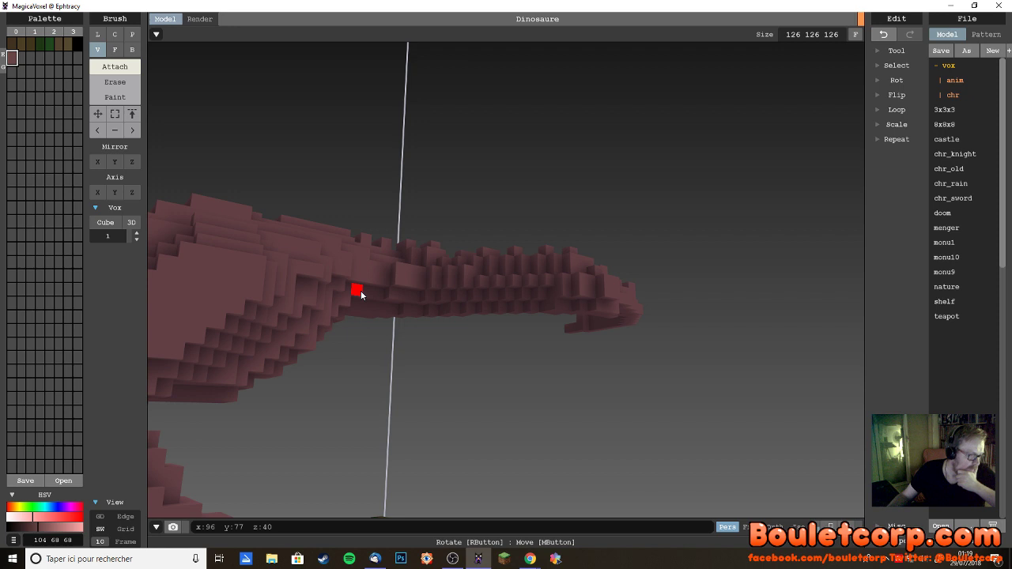
# - Fill out the side of the tail's base where it joins the hip with voxels, undoing and redoing the last edit
pyautogui.moveTo(425, 325); pyautogui.dragTo(368, 254, button='right')
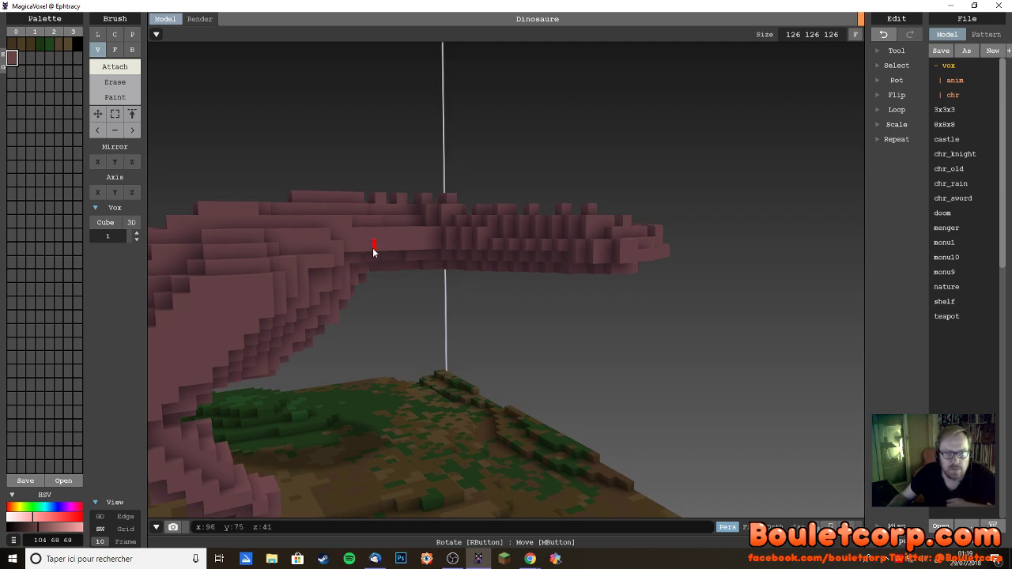
pyautogui.moveTo(429, 283); pyautogui.dragTo(468, 315, button='right')
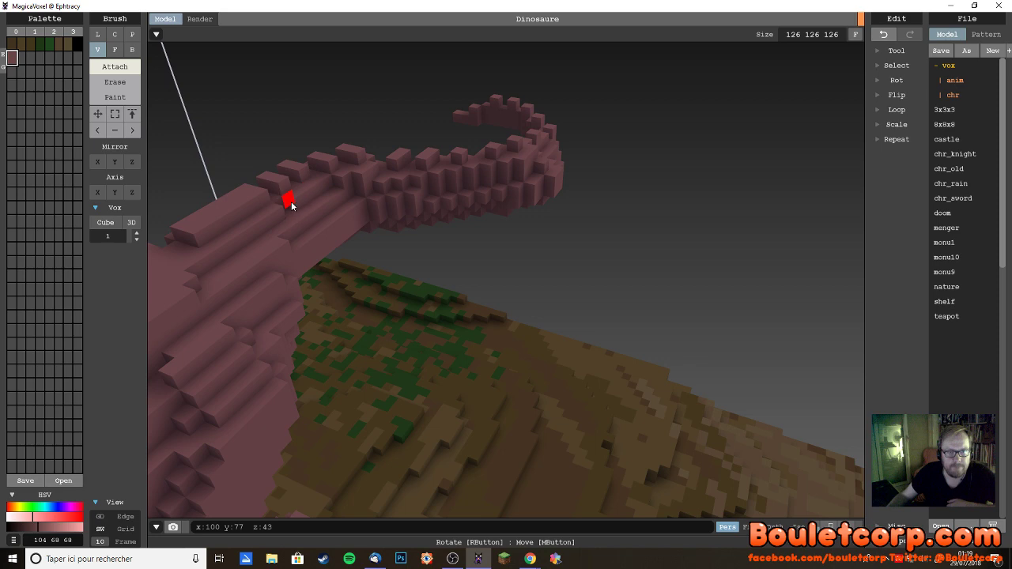
pyautogui.moveTo(292, 211); pyautogui.dragTo(314, 254, button='right')
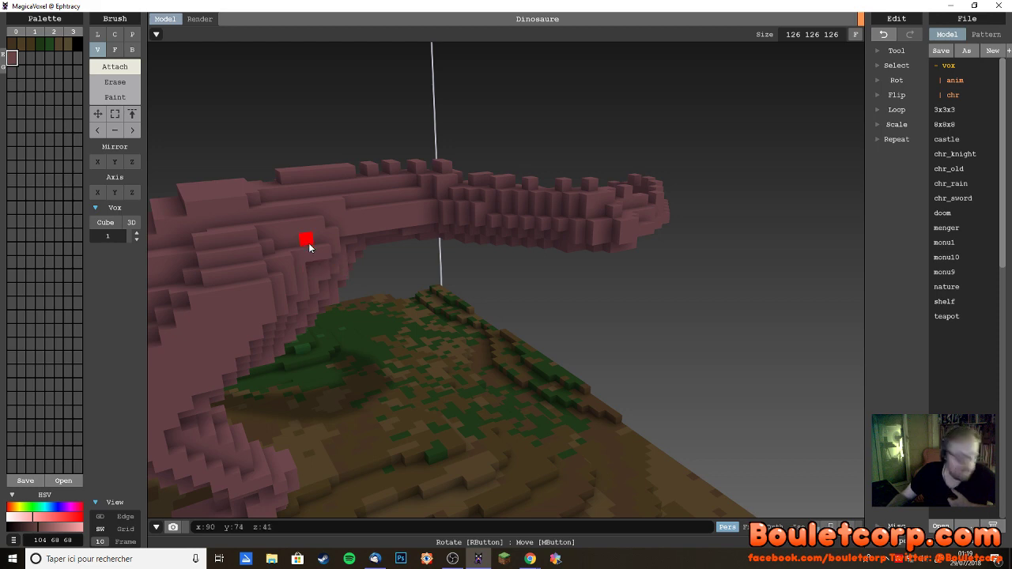
pyautogui.moveTo(307, 240); pyautogui.dragTo(272, 233, button='right')
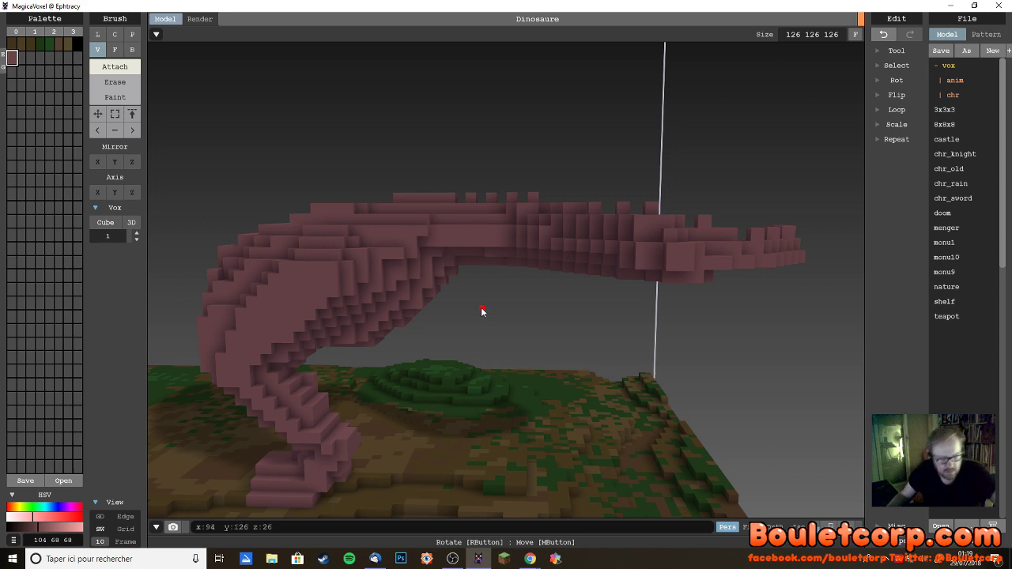
pyautogui.hotkey('ctrl', 'z')
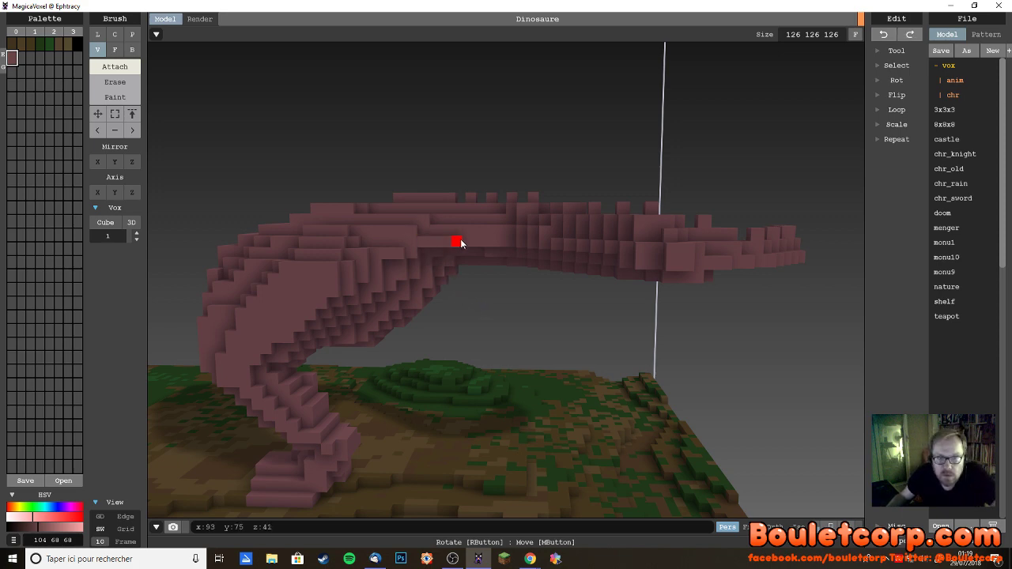
pyautogui.hotkey('ctrl', 'y')
pyautogui.moveTo(482, 267); pyautogui.dragTo(492, 324, button='right')
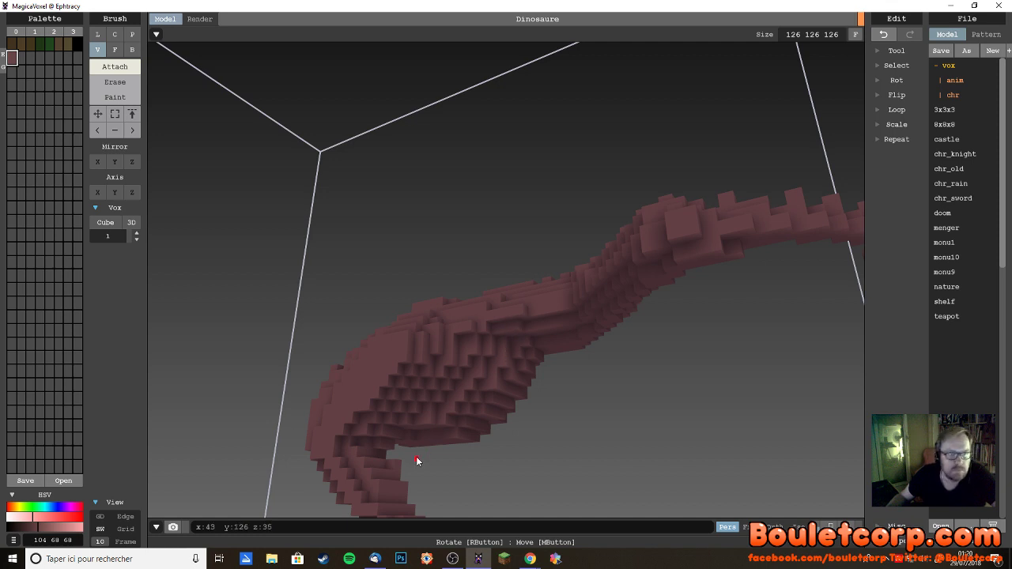
pyautogui.click(136, 224)
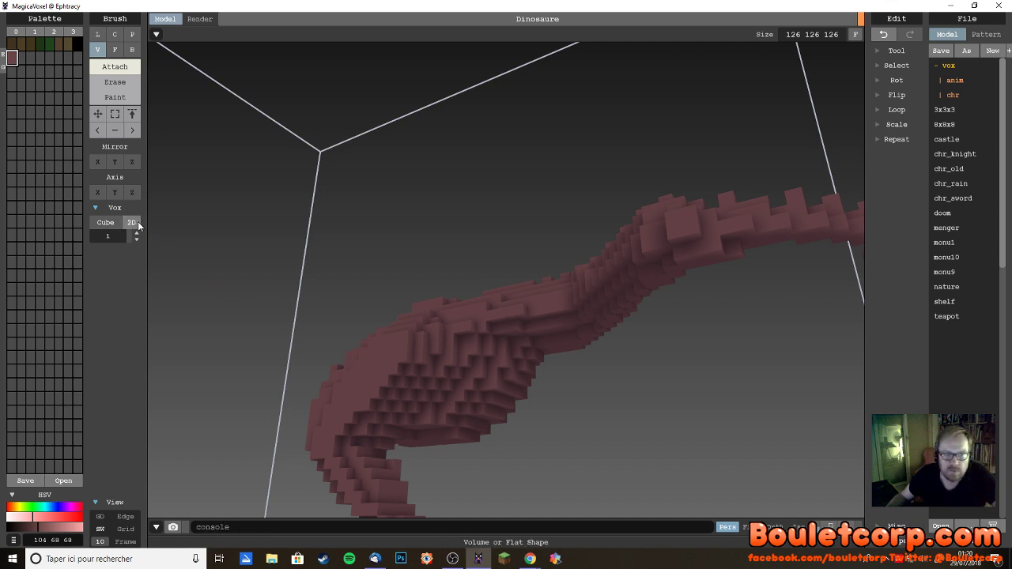
pyautogui.click(137, 227)
pyautogui.moveTo(237, 301)
pyautogui.mouseDown(button='right')
pyautogui.moveTo(306, 337)
pyautogui.moveTo(260, 325)
pyautogui.mouseUp(button='right')
pyautogui.click(133, 224)
pyautogui.moveTo(261, 263)
pyautogui.mouseDown(button='right')
pyautogui.moveTo(301, 267)
pyautogui.moveTo(249, 267)
pyautogui.mouseUp(button='right')
pyautogui.click(132, 223)
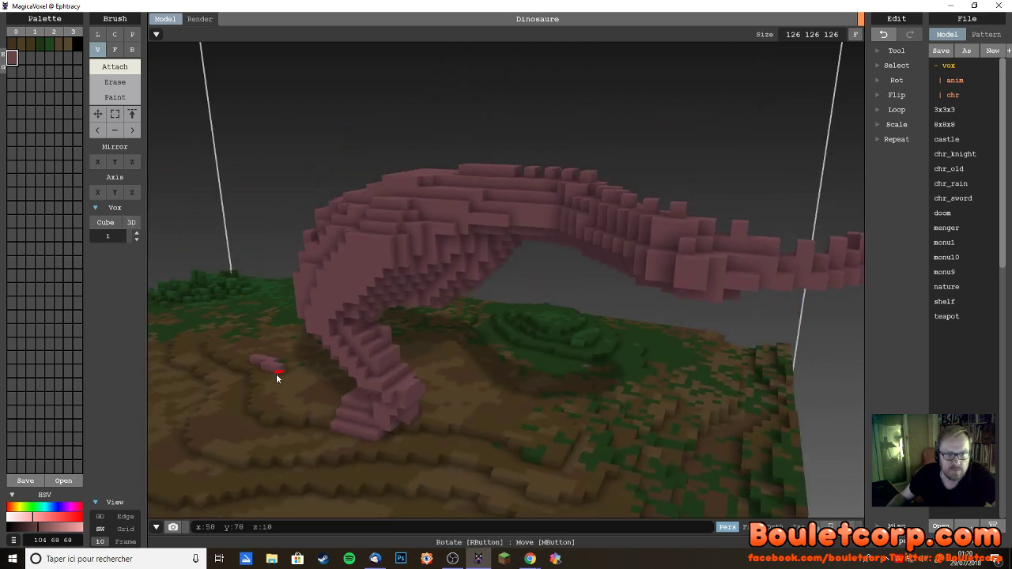
pyautogui.hotkey('ctrl', 'z')
pyautogui.click(131, 224)
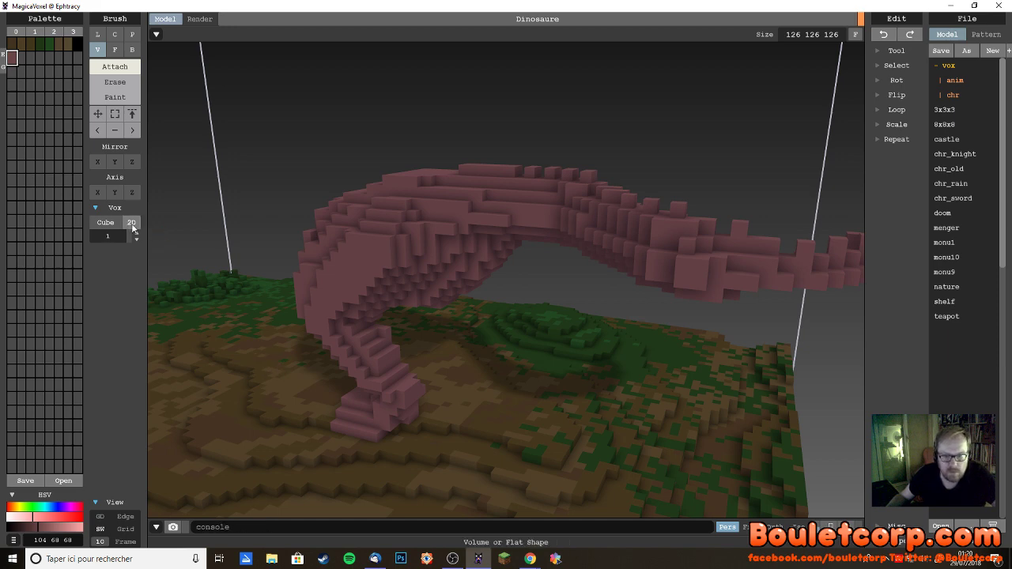
pyautogui.click(350, 289)
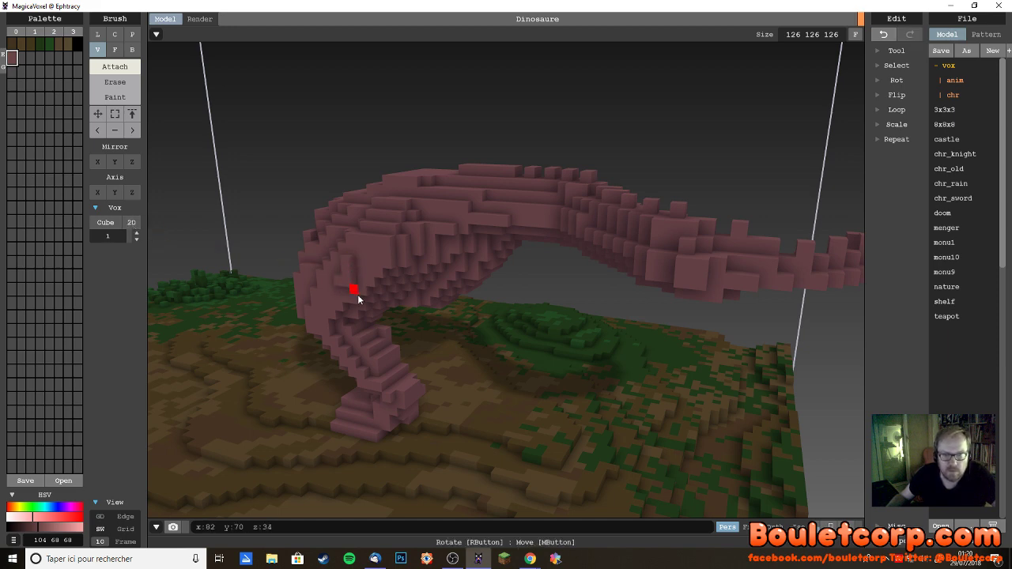
pyautogui.hotkey('ctrl', 'z')
pyautogui.click(105, 223)
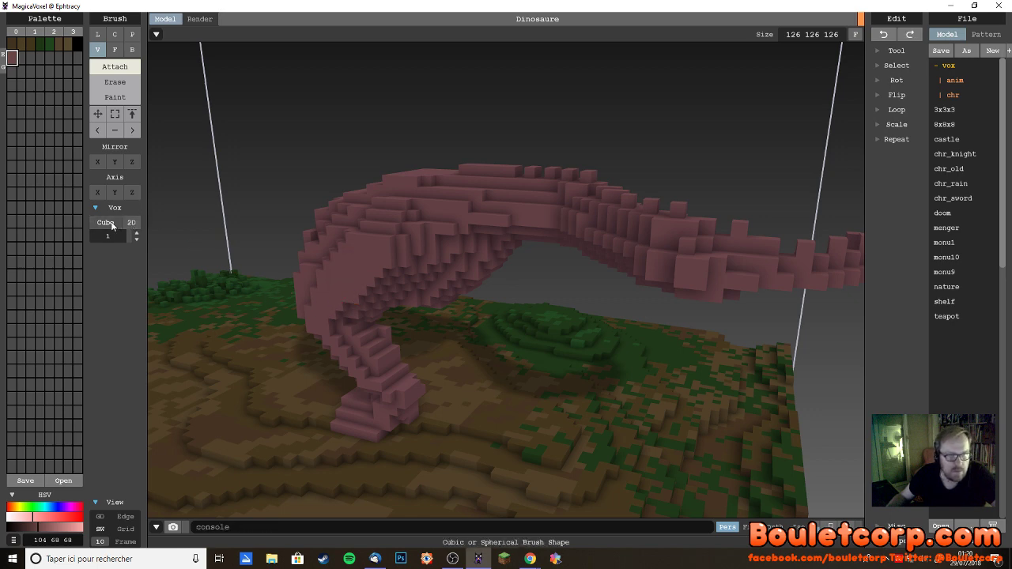
pyautogui.click(105, 222)
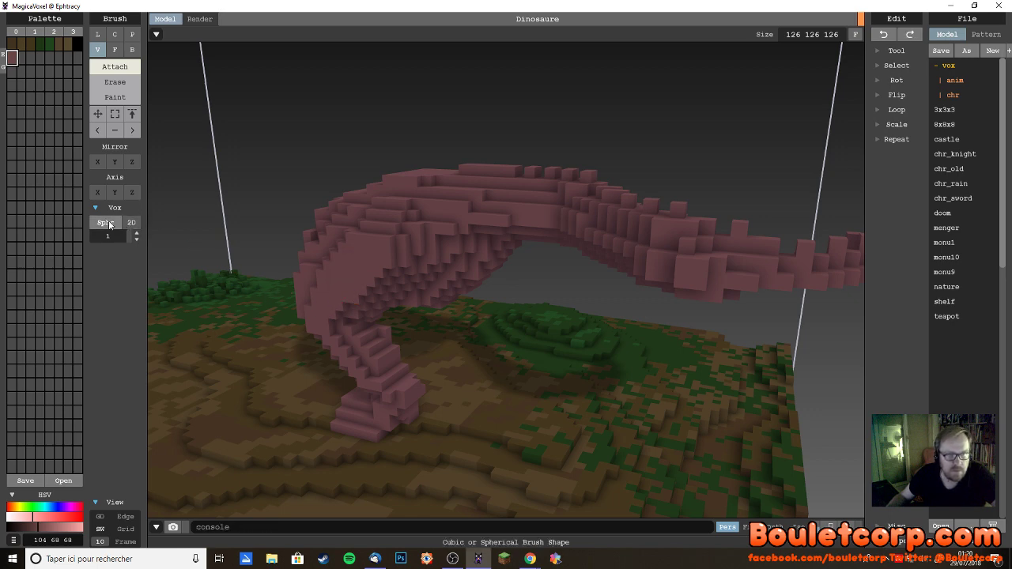
pyautogui.click(131, 222)
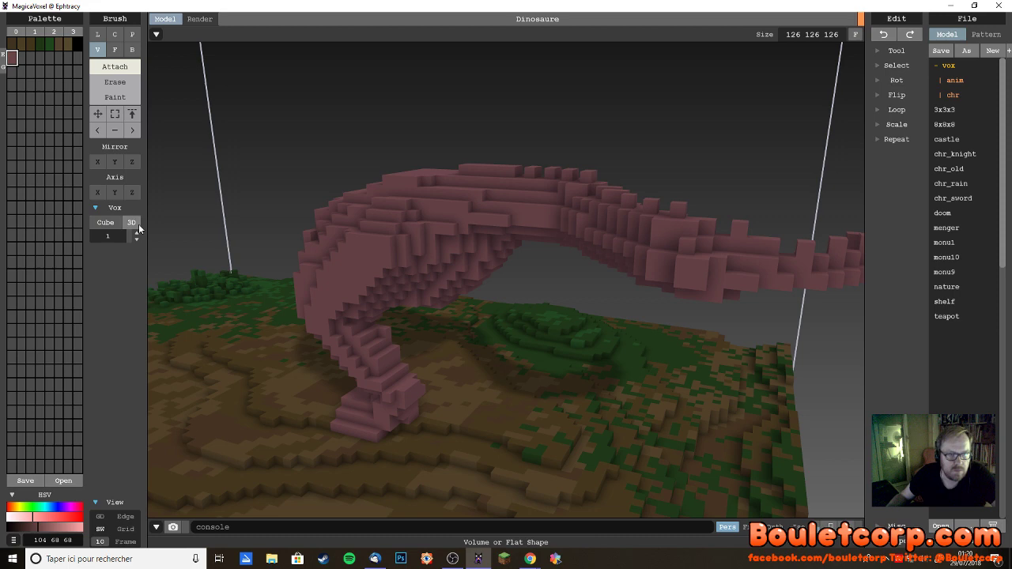
# - Attach rows of single voxels across the two uppermost steps at the body's front end, facing away from the tail
pyautogui.moveTo(266, 340); pyautogui.dragTo(344, 341, button='right')
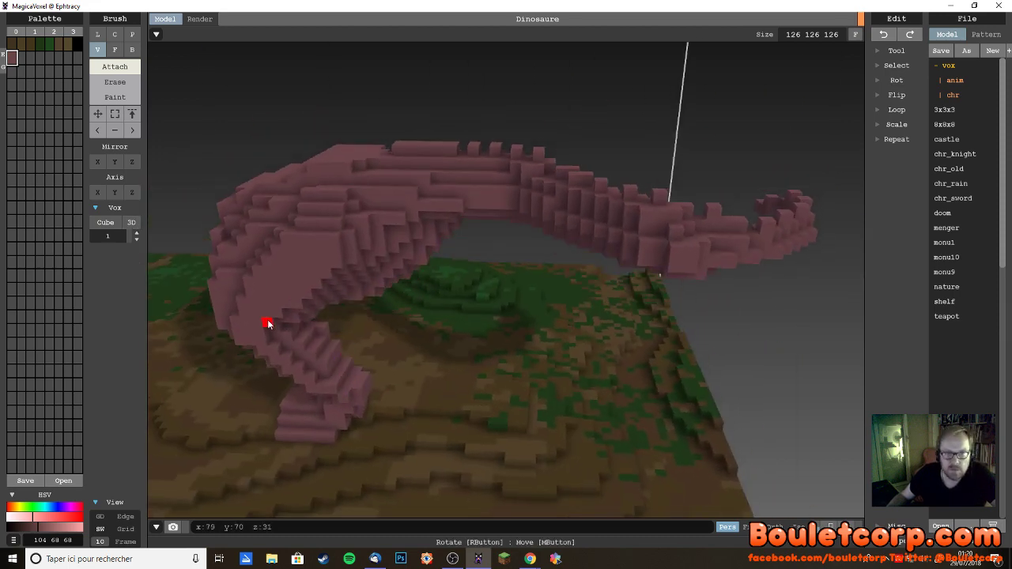
pyautogui.moveTo(267, 324); pyautogui.dragTo(422, 280, button='right')
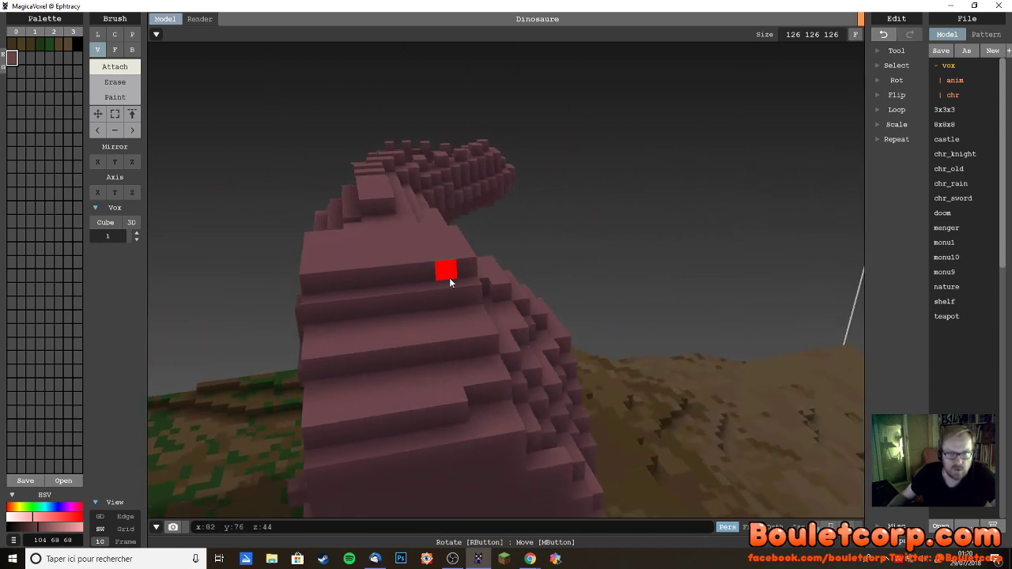
pyautogui.moveTo(447, 273); pyautogui.dragTo(330, 290)
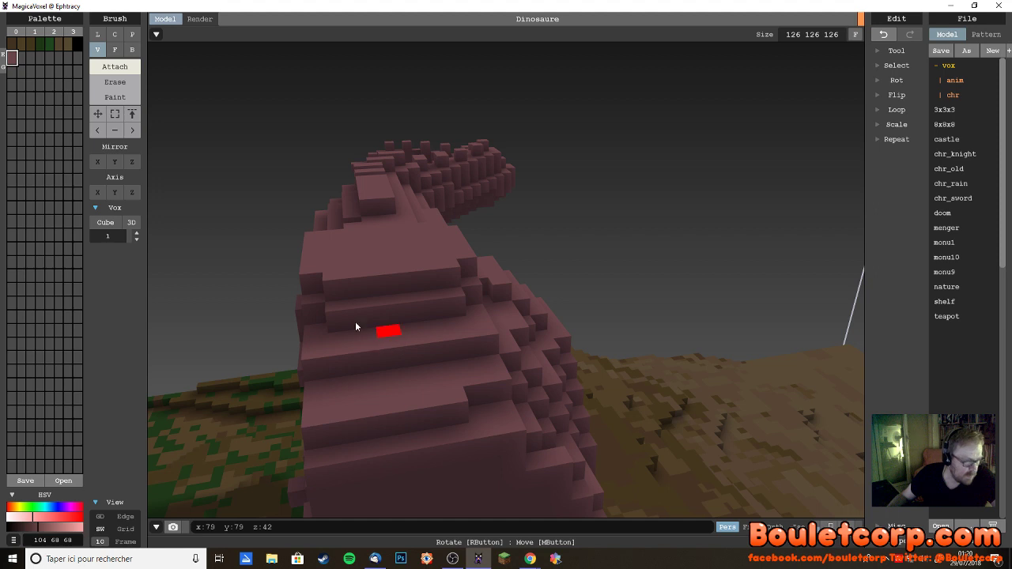
# - Set the cube brush size to 3, attach a 3-voxel-wide block on the body's front steps, and undo the surplus placement
pyautogui.click(136, 233)
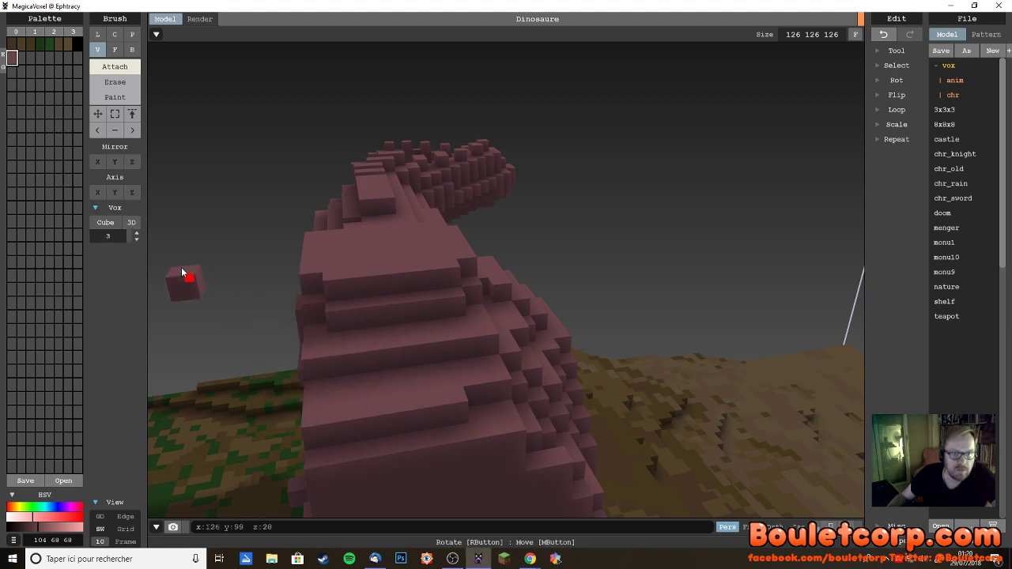
pyautogui.click(135, 222)
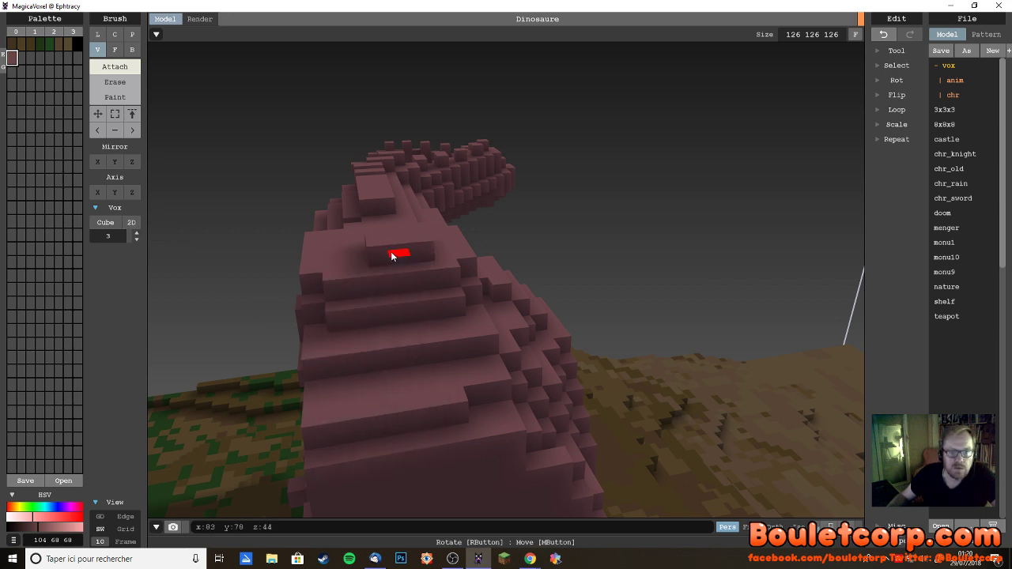
pyautogui.click(131, 223)
pyautogui.click(391, 359)
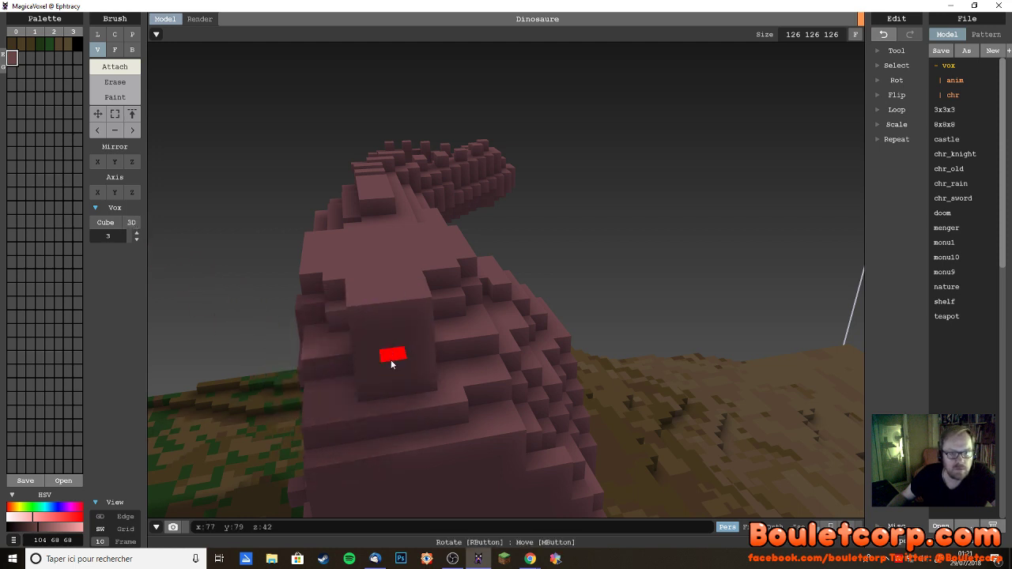
pyautogui.hotkey('ctrl', 'z')
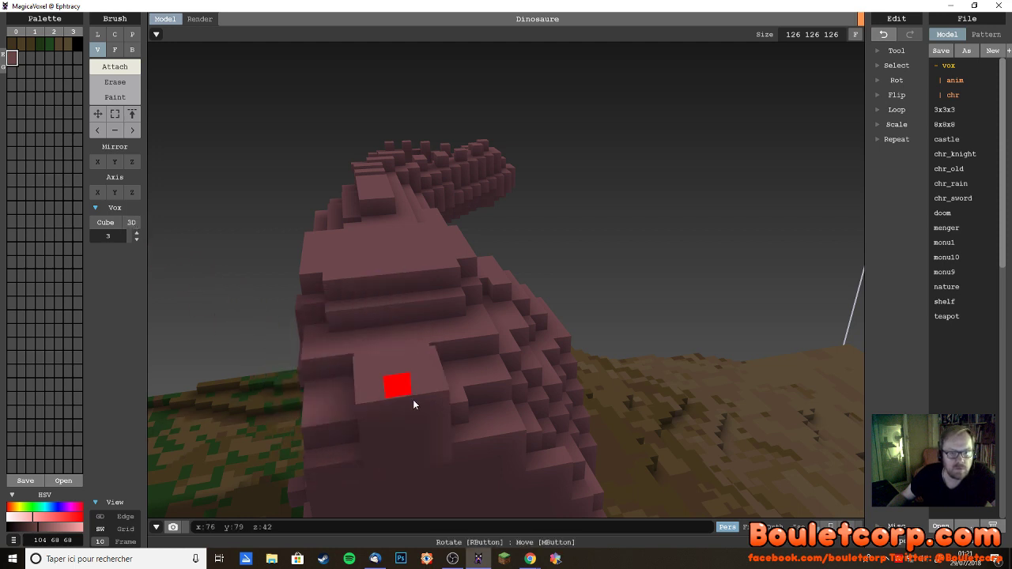
# - Switch the cube brush to the flat 2D shape, try size 6, and reset its size to 1
pyautogui.click(131, 223)
pyautogui.click(136, 235)
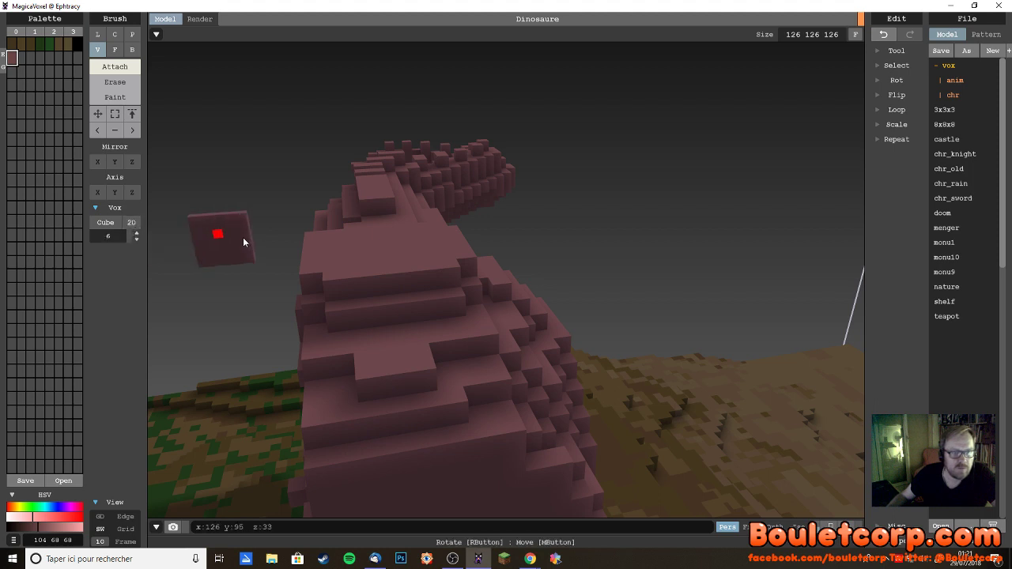
pyautogui.click(384, 202)
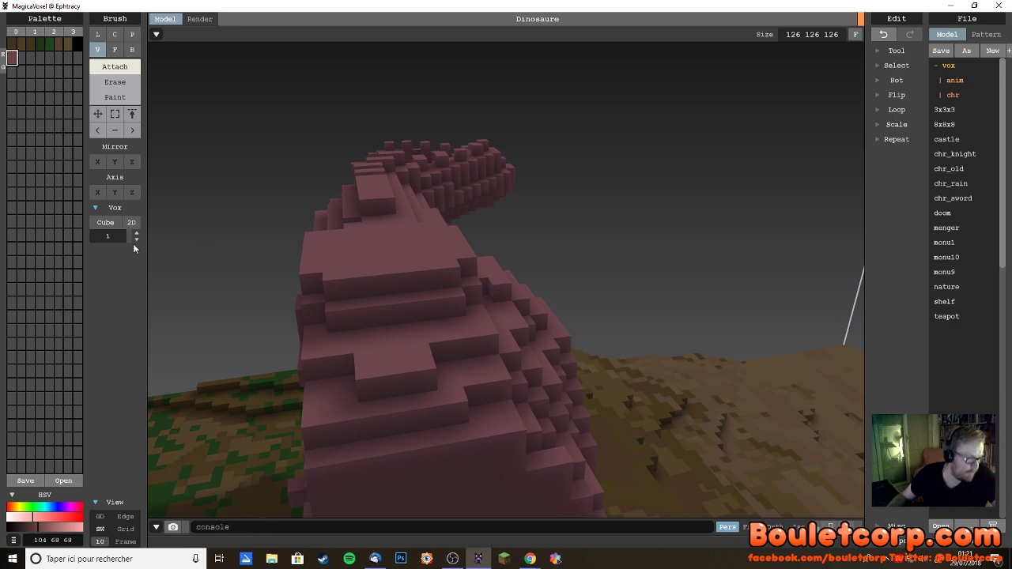
# - Switch the cube brush back to its 3D shape and inspect the body and tail from both sides
pyautogui.click(131, 222)
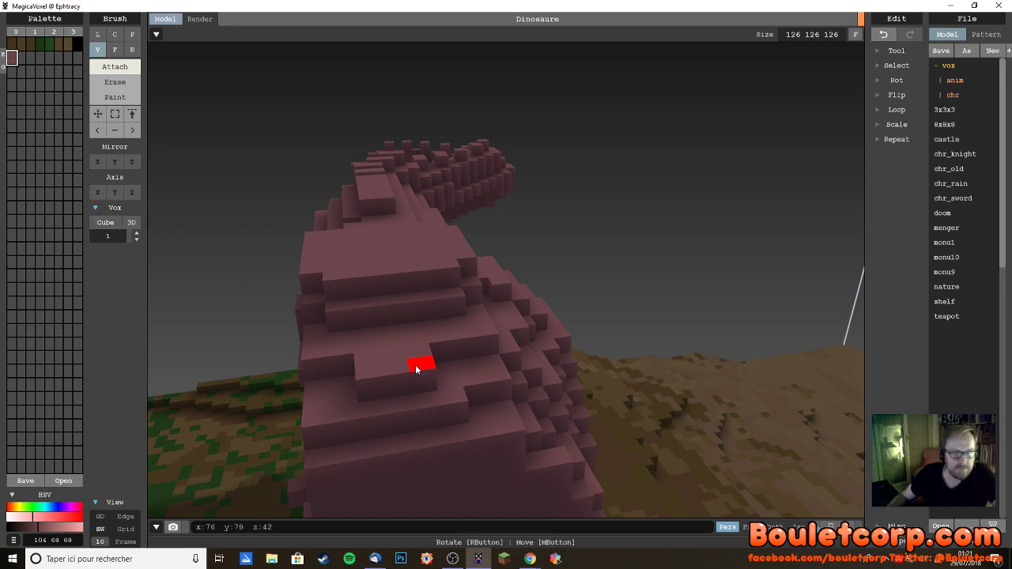
pyautogui.moveTo(418, 361)
pyautogui.mouseDown(button='right')
pyautogui.moveTo(338, 376)
pyautogui.moveTo(389, 368)
pyautogui.moveTo(403, 348)
pyautogui.mouseUp(button='right')
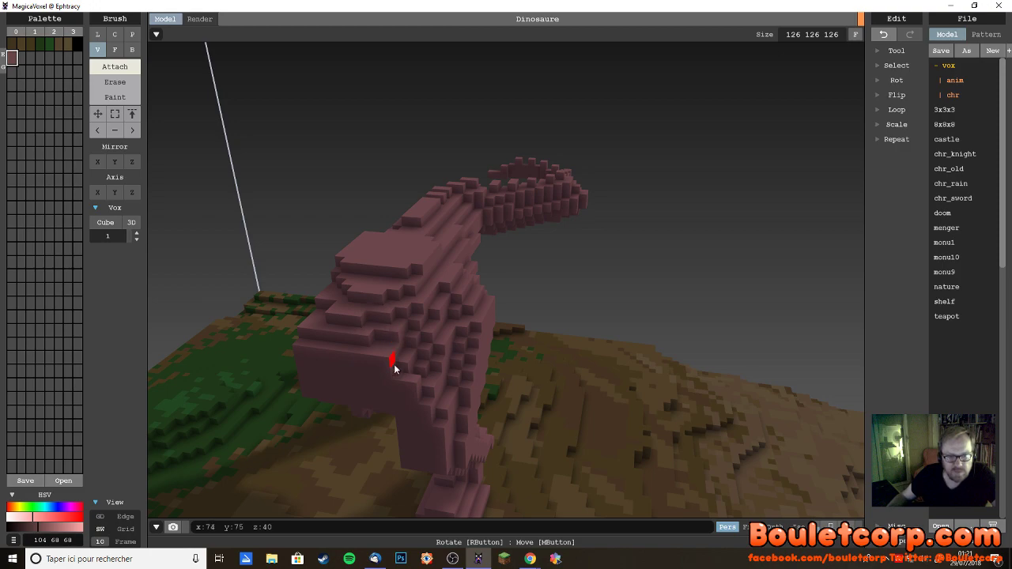
pyautogui.moveTo(393, 362)
pyautogui.mouseDown(button='right')
pyautogui.moveTo(416, 350)
pyautogui.moveTo(519, 347)
pyautogui.moveTo(610, 375)
pyautogui.moveTo(689, 351)
pyautogui.moveTo(739, 364)
pyautogui.moveTo(609, 291)
pyautogui.mouseUp(button='right')
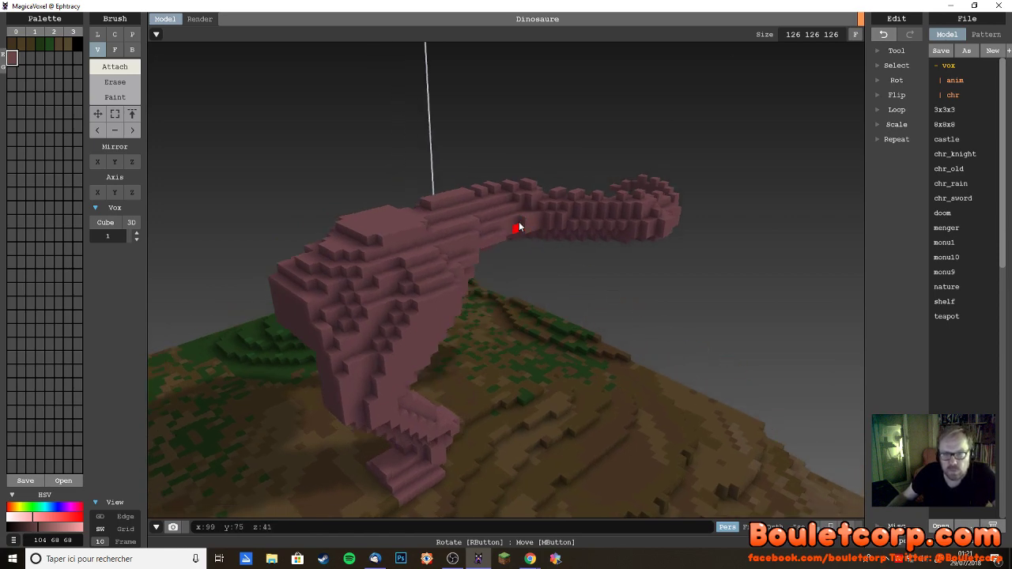
pyautogui.moveTo(497, 259); pyautogui.dragTo(485, 238, button='right')
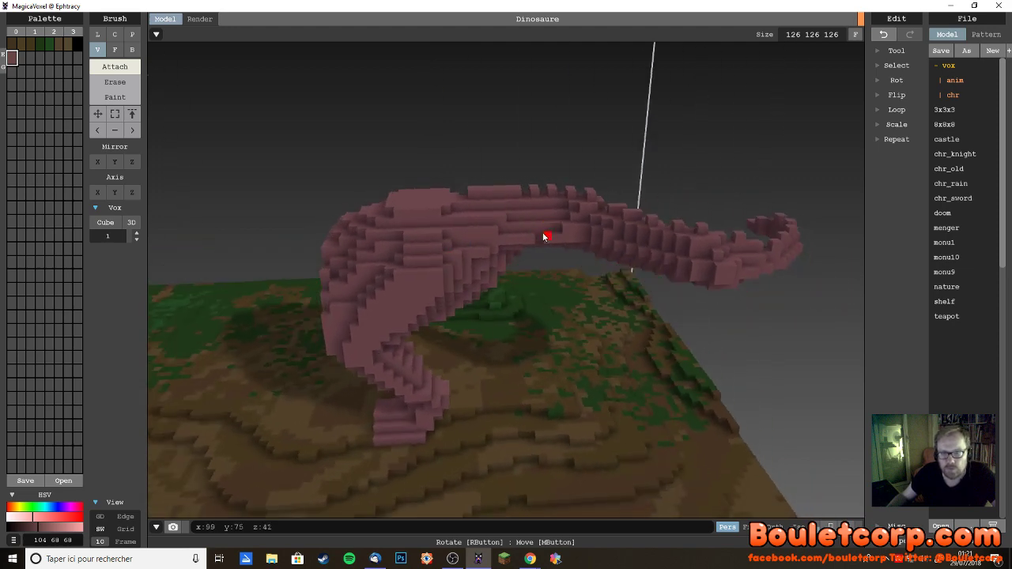
pyautogui.moveTo(543, 228)
pyautogui.mouseDown(button='right')
pyautogui.moveTo(538, 217)
pyautogui.moveTo(552, 218)
pyautogui.mouseUp(button='right')
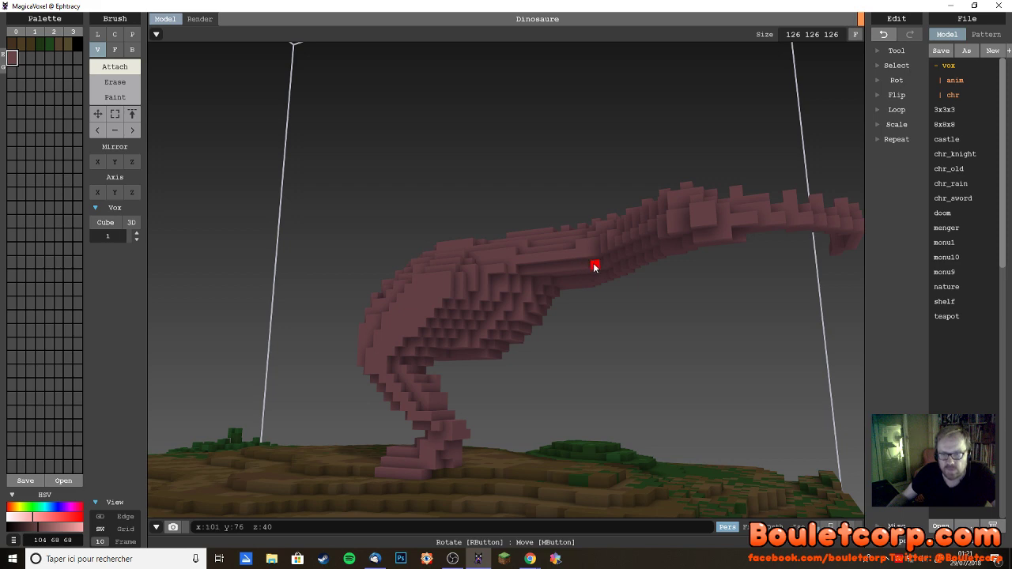
pyautogui.moveTo(613, 305); pyautogui.dragTo(616, 263, button='right')
pyautogui.moveTo(666, 140); pyautogui.dragTo(514, 315, button='right')
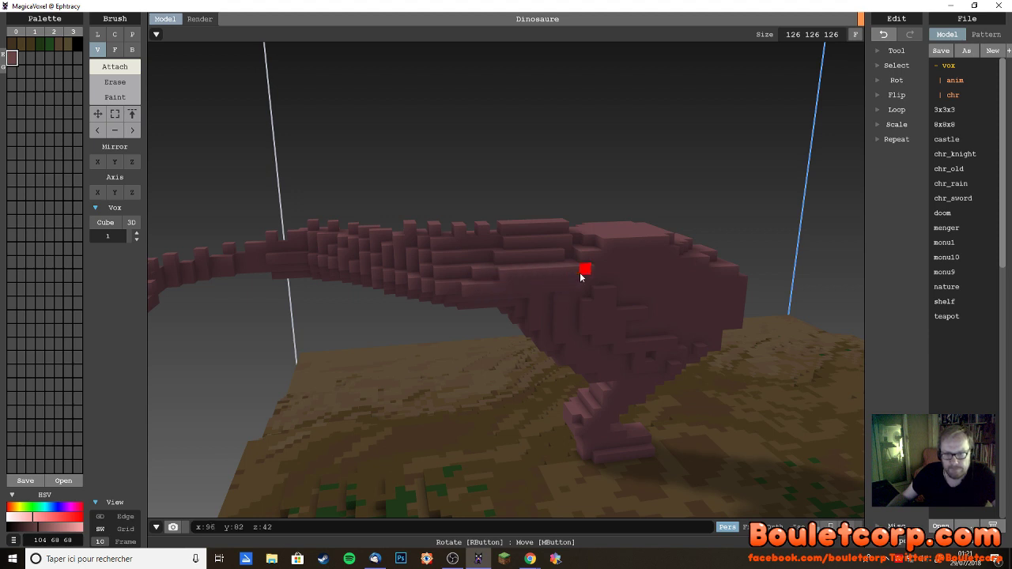
pyautogui.moveTo(560, 293); pyautogui.dragTo(545, 276, button='right')
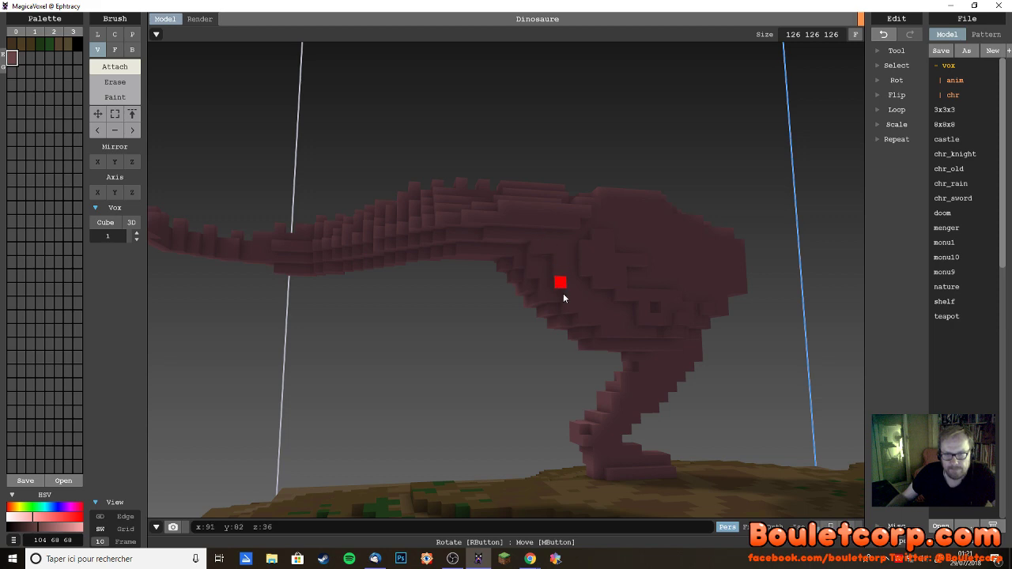
# - Attach a voxel on top of the long ridge behind the hump and erase ridge voxels to split it into separate spines
pyautogui.moveTo(563, 296); pyautogui.dragTo(558, 222, button='right')
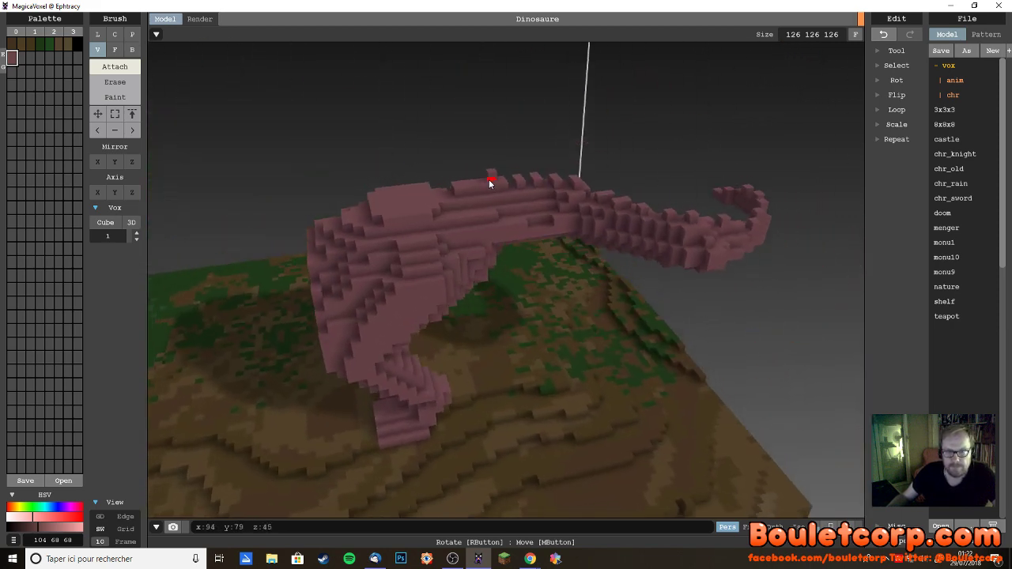
pyautogui.moveTo(476, 178)
pyautogui.mouseDown(button='right')
pyautogui.moveTo(480, 198)
pyautogui.moveTo(469, 201)
pyautogui.moveTo(480, 221)
pyautogui.mouseUp(button='right')
pyautogui.click(109, 84)
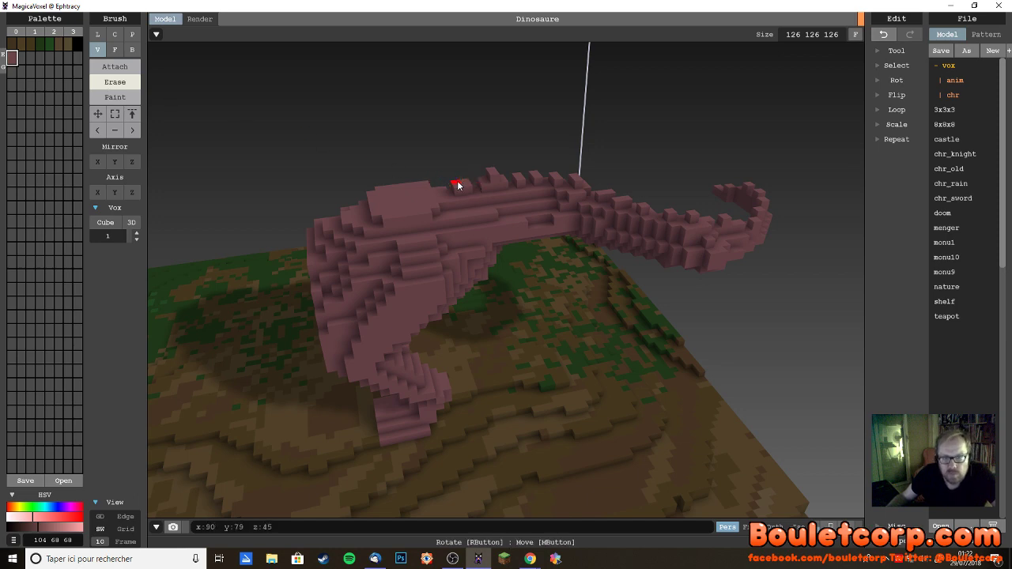
pyautogui.moveTo(484, 226); pyautogui.dragTo(452, 194, button='right')
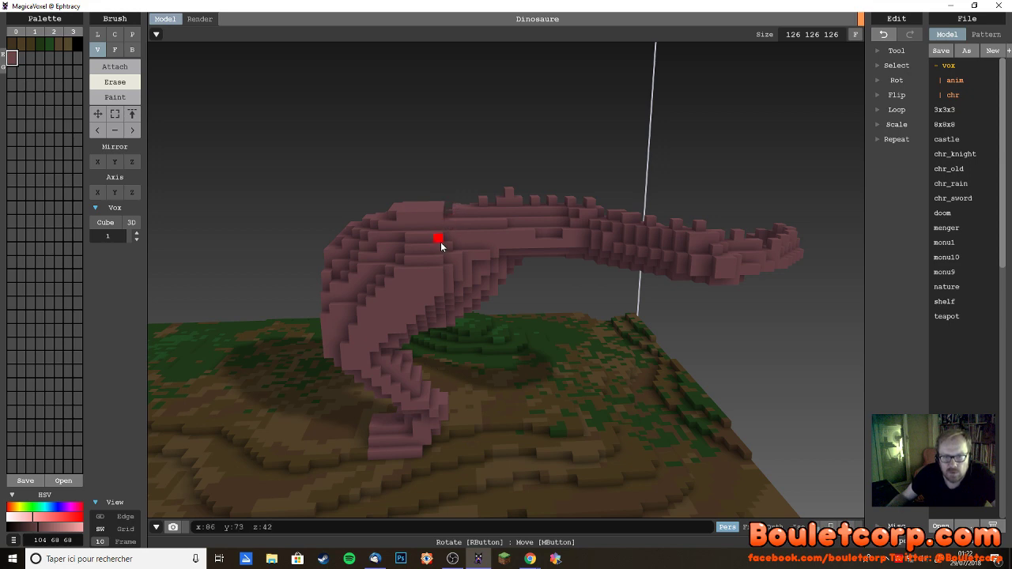
pyautogui.moveTo(440, 242); pyautogui.dragTo(441, 229, button='right')
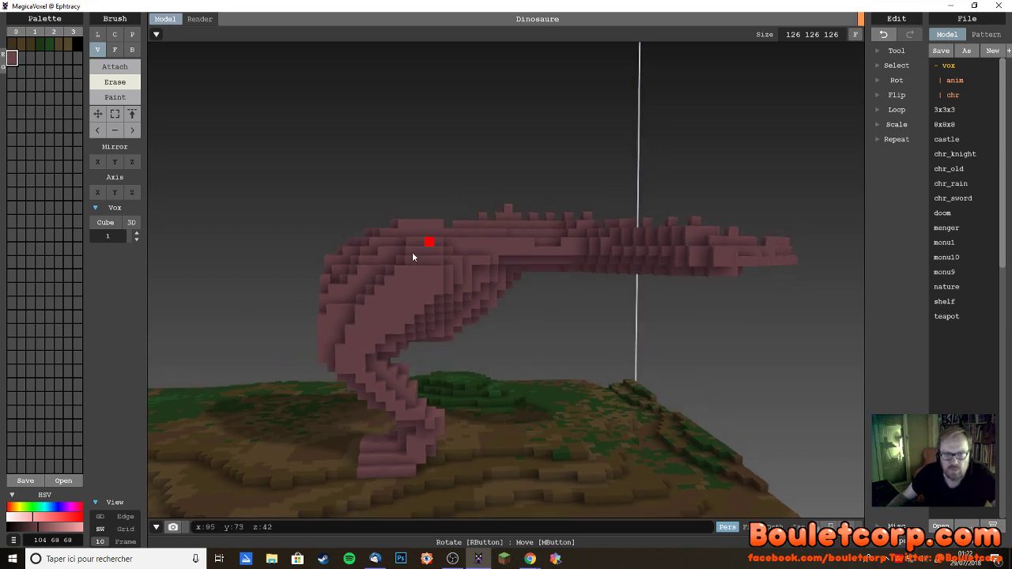
pyautogui.moveTo(394, 271); pyautogui.dragTo(359, 254, button='right')
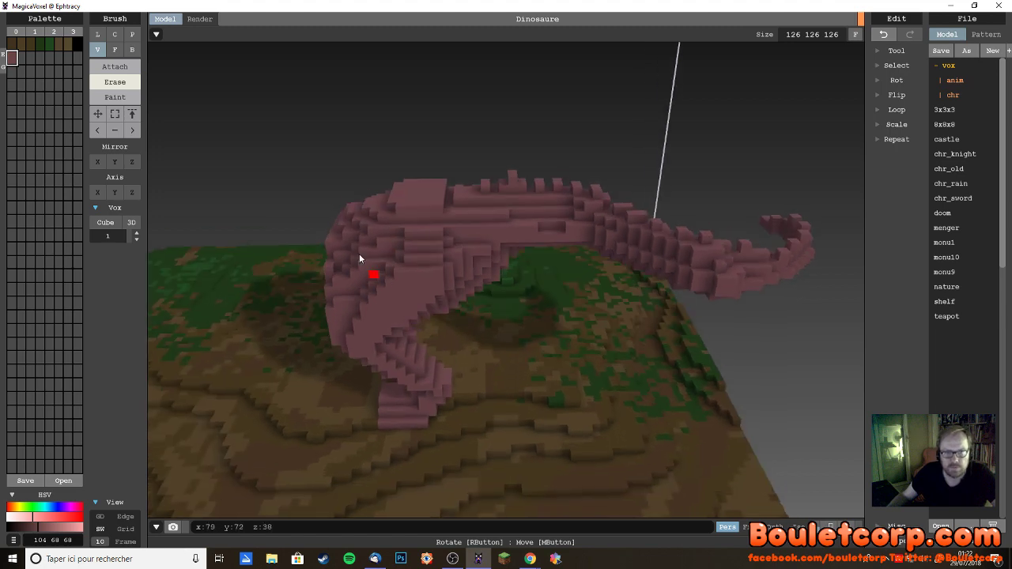
# - Attach a crosswise spine just behind the hump and build a new voxel layer with stepped corners on the hump's flat top
pyautogui.press('a')
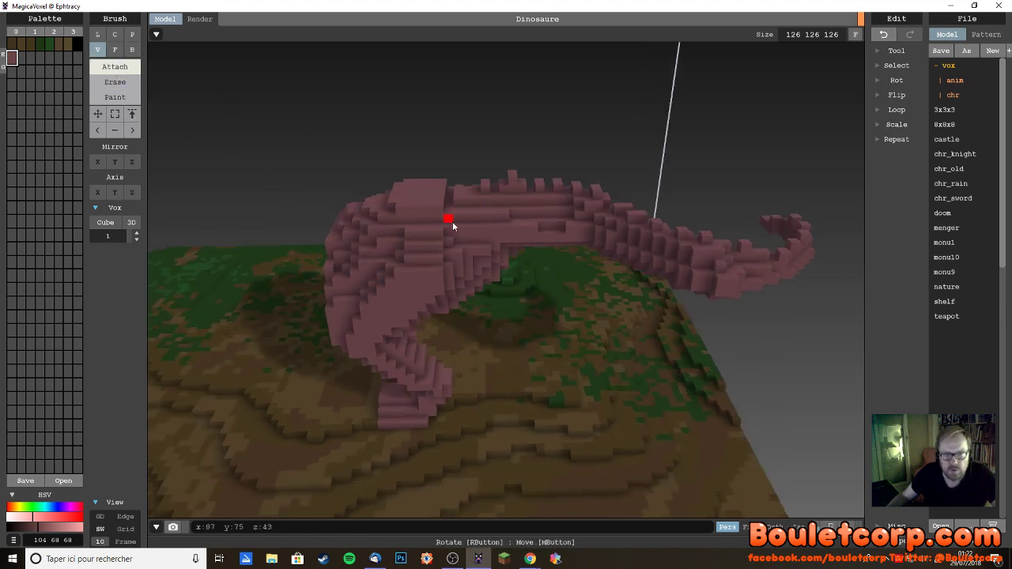
pyautogui.moveTo(452, 226); pyautogui.dragTo(447, 213, button='right')
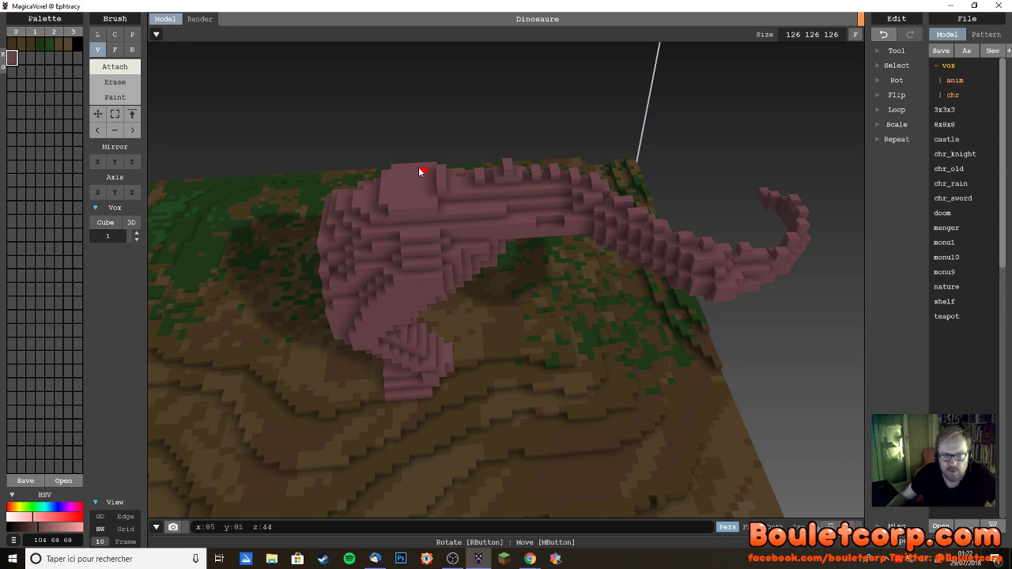
pyautogui.moveTo(426, 169)
pyautogui.mouseDown()
pyautogui.moveTo(423, 204)
pyautogui.moveTo(399, 200)
pyautogui.moveTo(411, 178)
pyautogui.mouseUp()
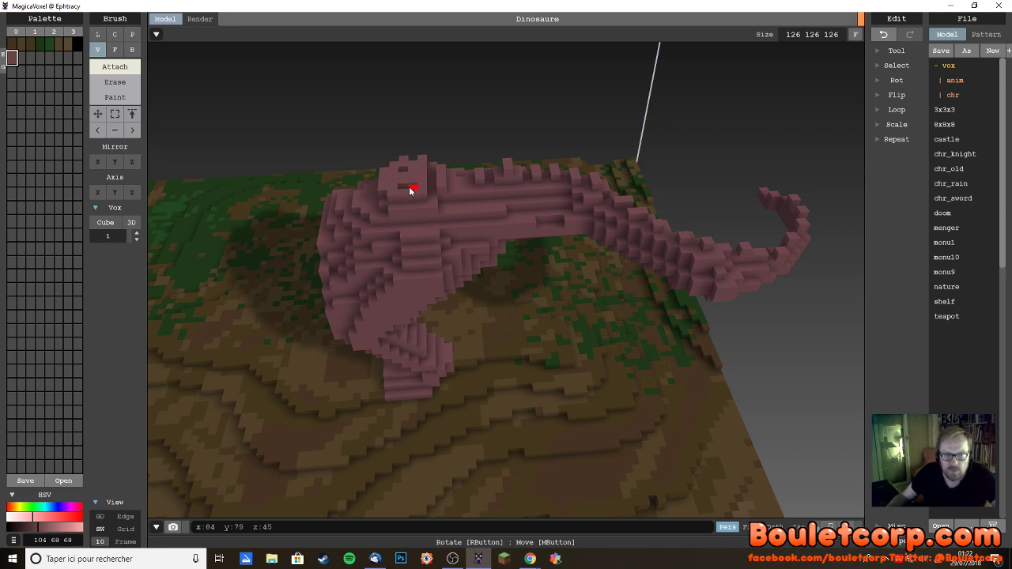
pyautogui.moveTo(408, 184); pyautogui.dragTo(443, 223, button='right')
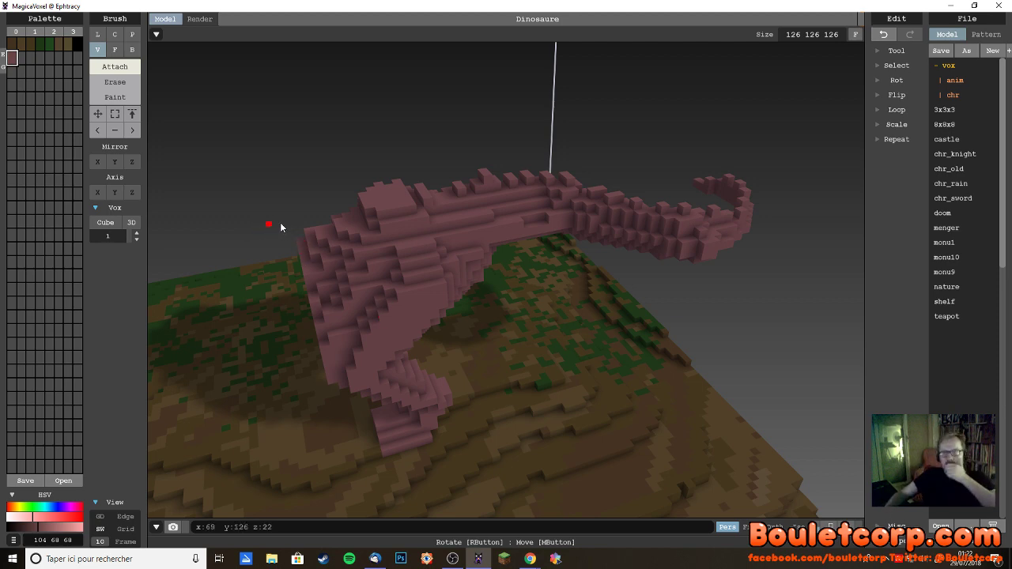
# - Attach rows of voxels to the steps descending from the hump to the body's front end
pyautogui.moveTo(281, 228); pyautogui.dragTo(406, 271, button='right')
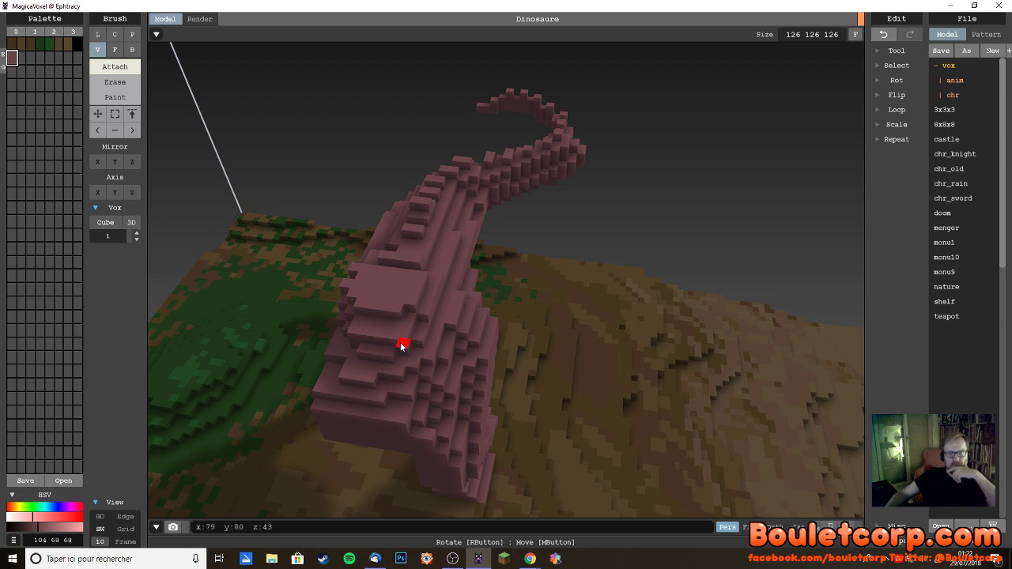
pyautogui.moveTo(397, 370); pyautogui.dragTo(538, 373, button='right')
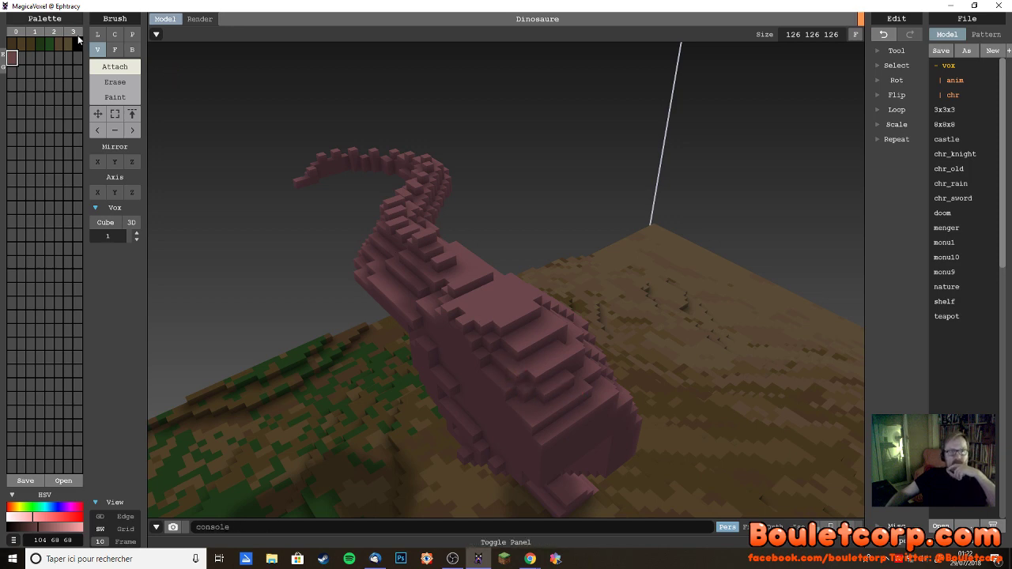
pyautogui.moveTo(483, 324); pyautogui.dragTo(464, 349, button='right')
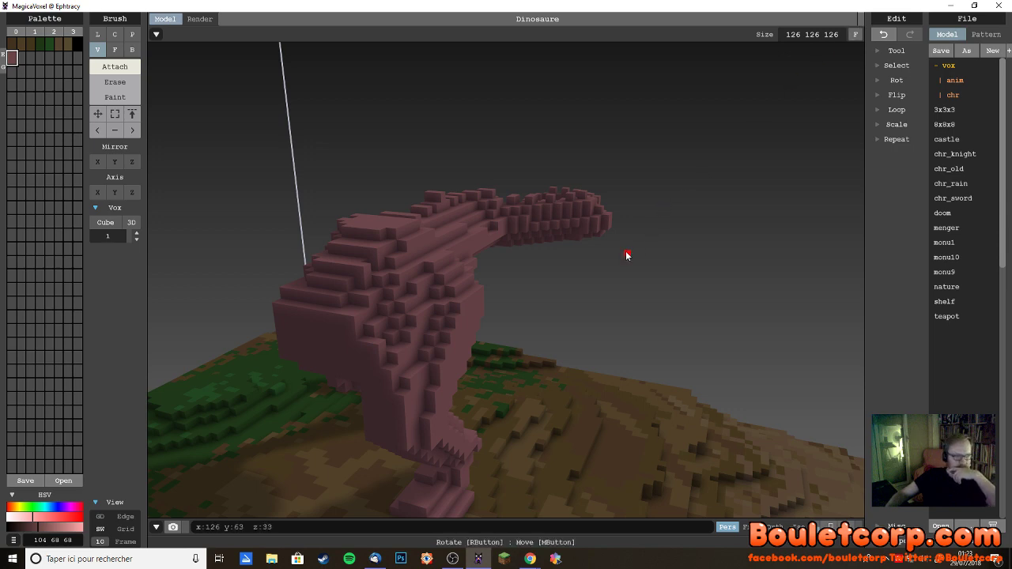
pyautogui.moveTo(628, 255); pyautogui.dragTo(424, 314, button='right')
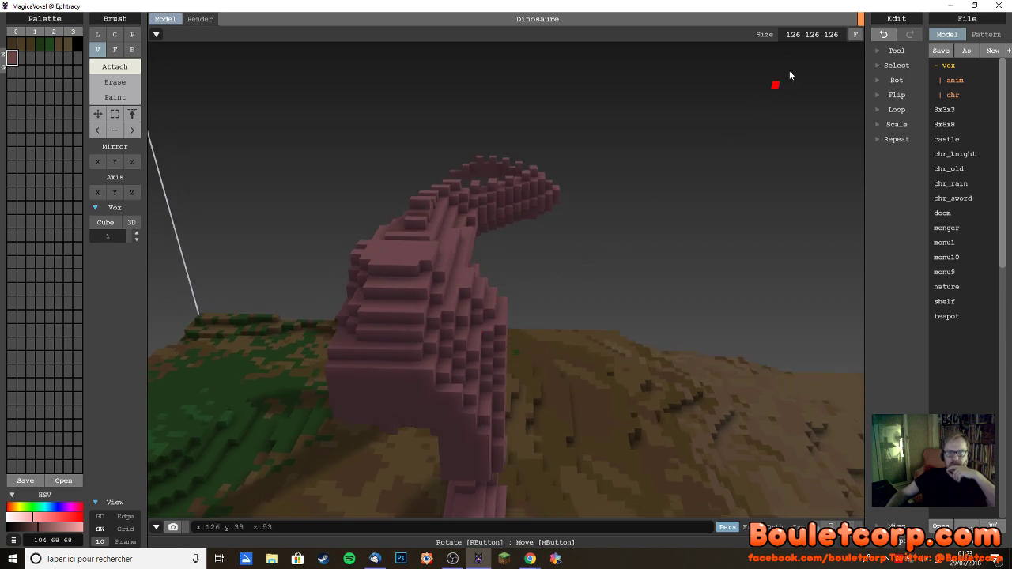
pyautogui.moveTo(681, 151); pyautogui.dragTo(532, 314, button='right')
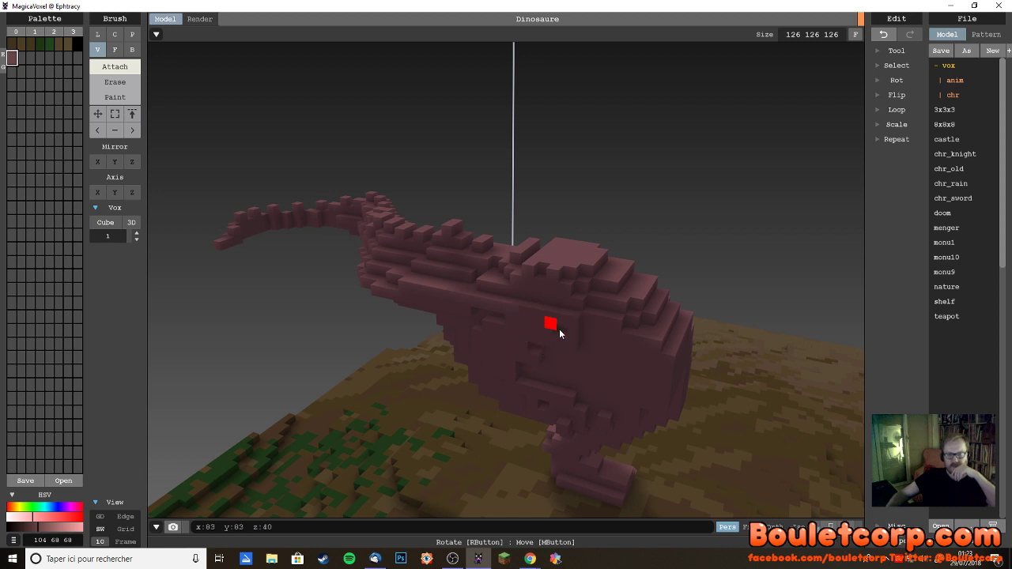
# - Raise the hump with another, smaller voxel layer on its top
pyautogui.moveTo(486, 327); pyautogui.dragTo(547, 263, button='right')
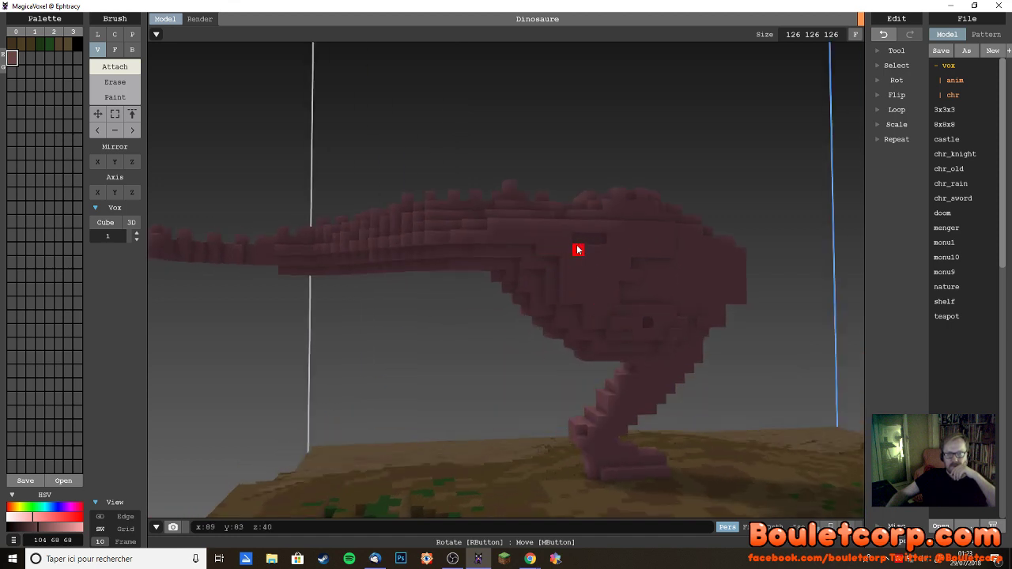
pyautogui.moveTo(614, 276); pyautogui.dragTo(828, 341, button='right')
pyautogui.moveTo(513, 206); pyautogui.dragTo(386, 253, button='right')
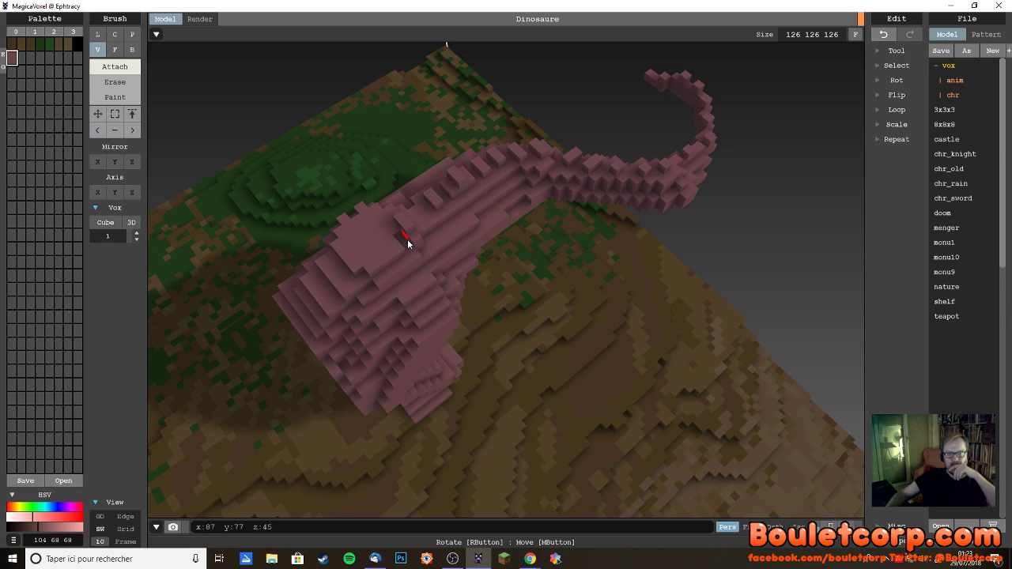
pyautogui.moveTo(374, 218)
pyautogui.mouseDown()
pyautogui.moveTo(381, 255)
pyautogui.moveTo(366, 234)
pyautogui.moveTo(344, 246)
pyautogui.mouseUp()
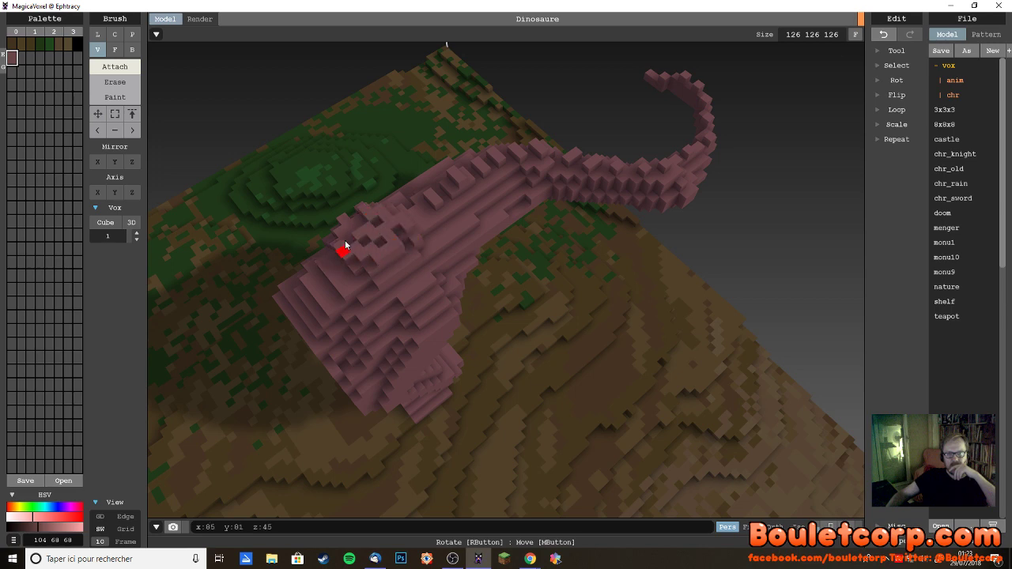
pyautogui.moveTo(380, 267); pyautogui.dragTo(395, 231, button='right')
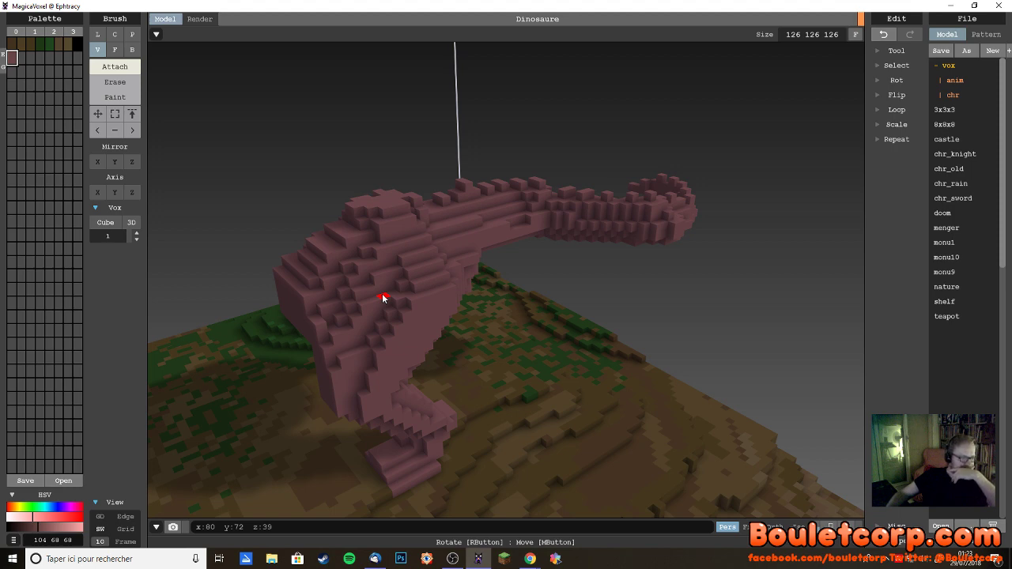
# - Examine the outline of the hump and the row of spines from the side and from above
pyautogui.moveTo(370, 305); pyautogui.dragTo(484, 245, button='right')
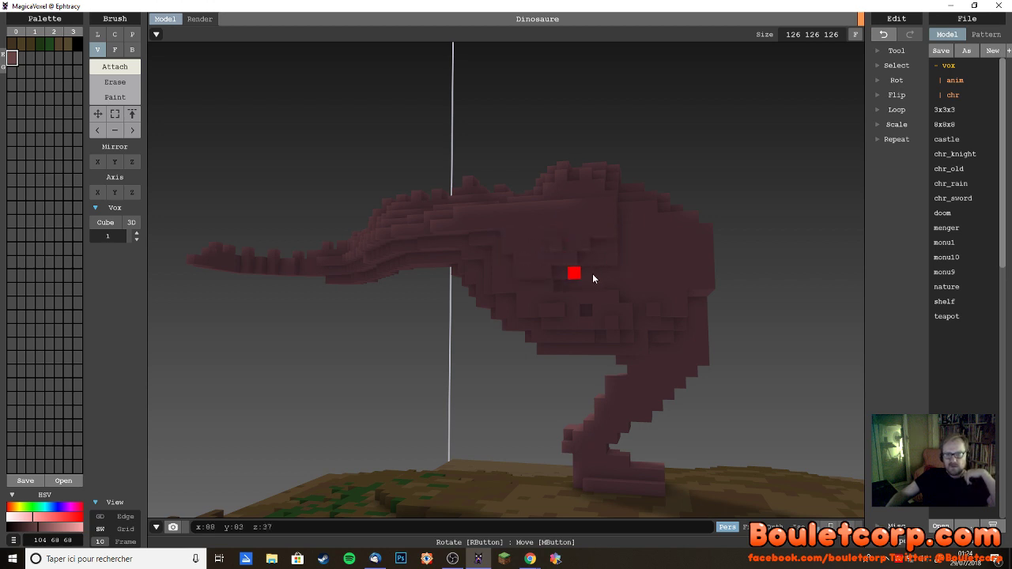
pyautogui.moveTo(599, 289); pyautogui.dragTo(650, 354, button='right')
pyautogui.scroll(-3, 602, 289)
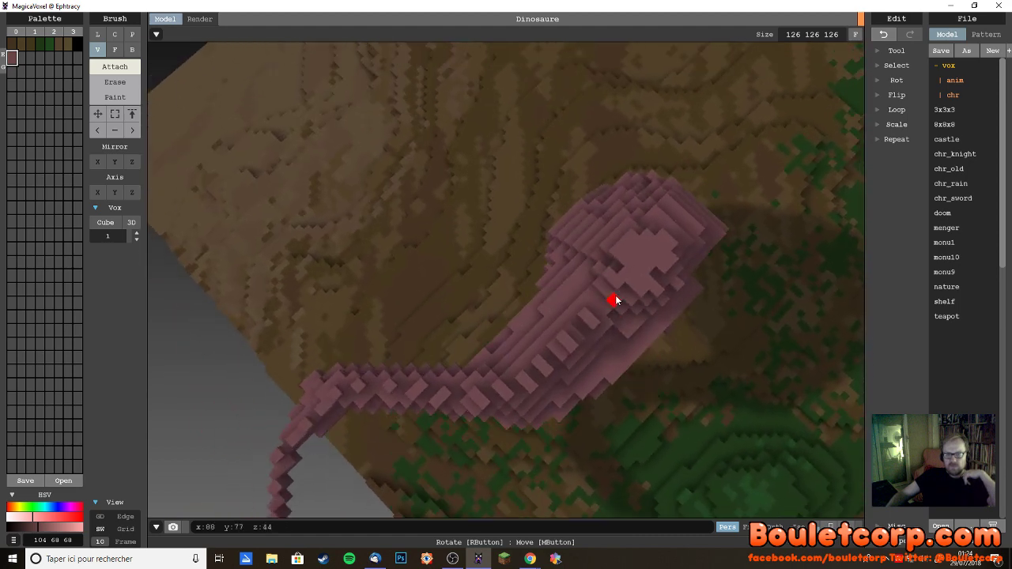
pyautogui.moveTo(614, 297); pyautogui.dragTo(616, 356, button='right')
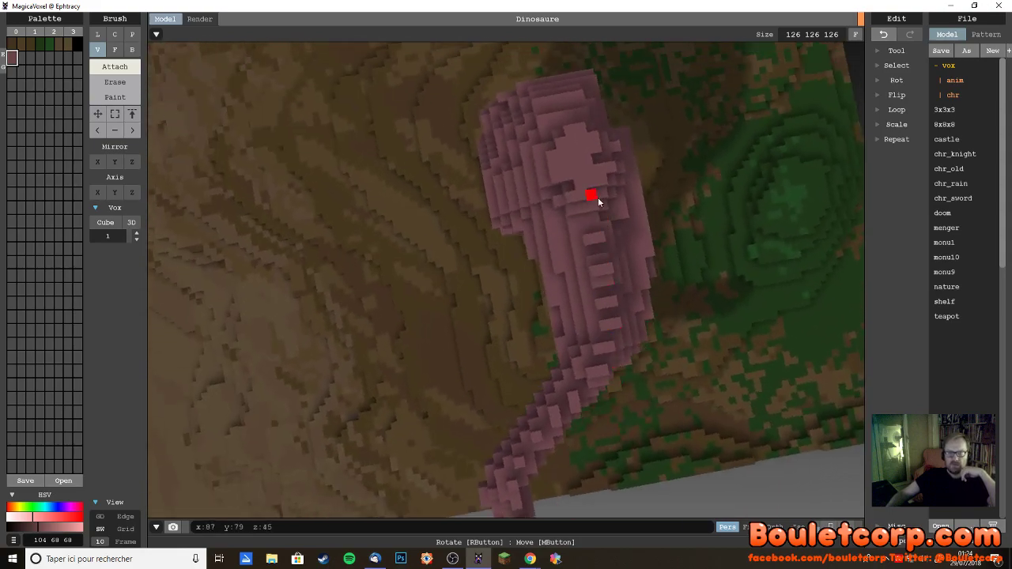
pyautogui.moveTo(556, 187); pyautogui.dragTo(643, 179, button='right')
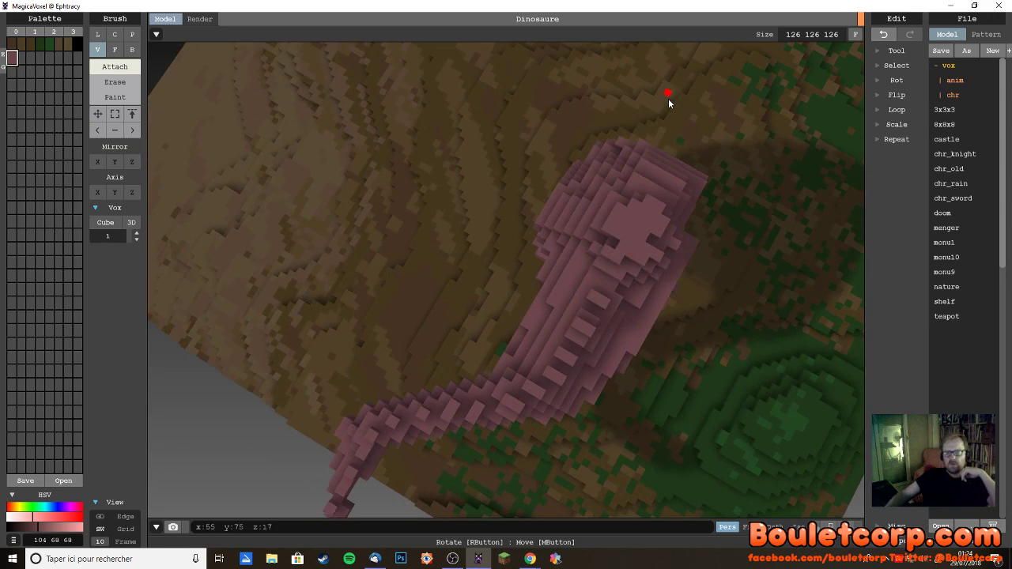
pyautogui.moveTo(669, 98); pyautogui.dragTo(654, 181, button='right')
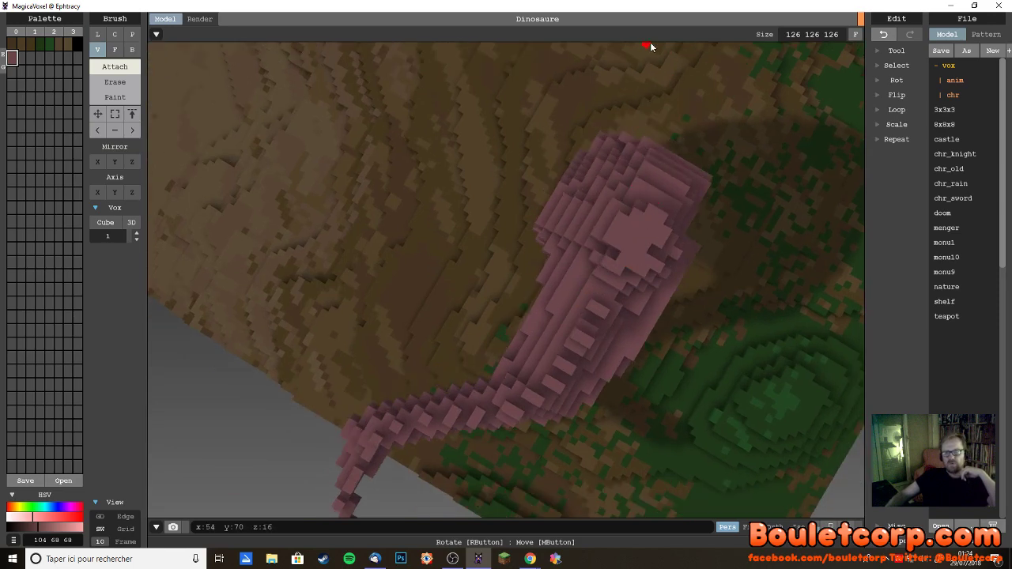
pyautogui.moveTo(637, 135); pyautogui.dragTo(624, 300, button='right')
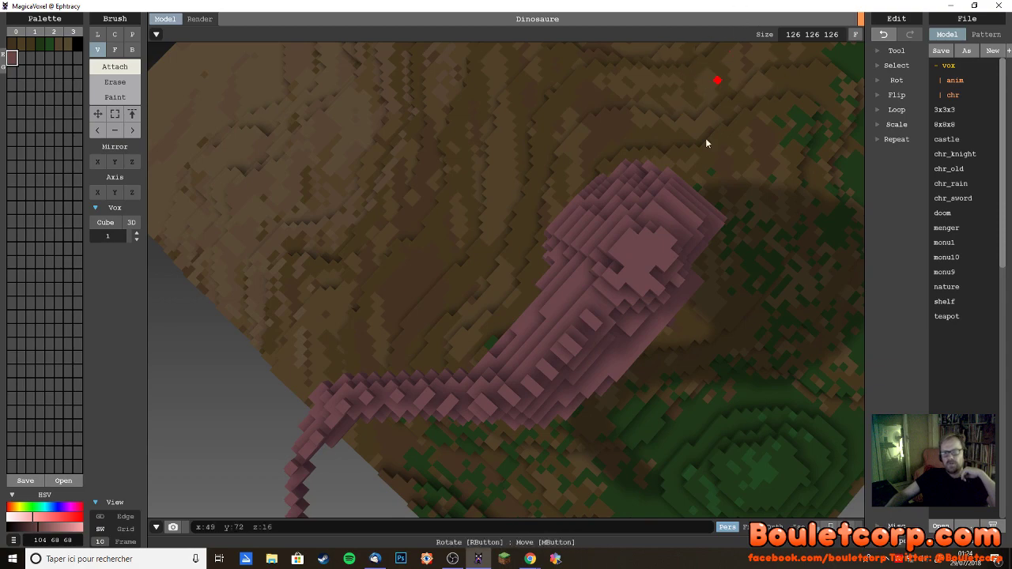
pyautogui.moveTo(707, 142); pyautogui.dragTo(466, 302, button='right')
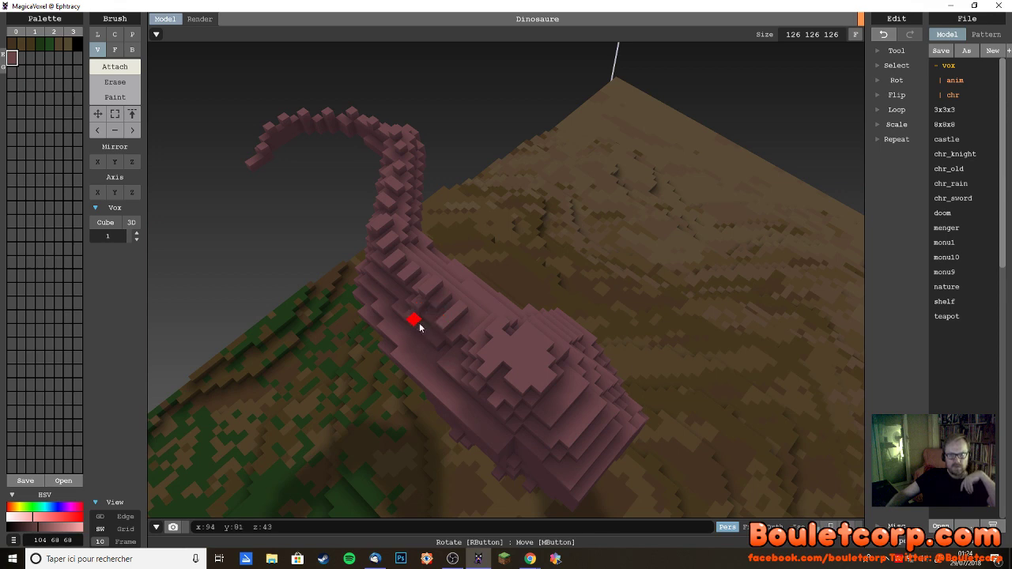
# - Lengthen the spines between hump and tail sideways with voxels and attach single voxels along the hump's shaded side
pyautogui.moveTo(436, 340)
pyautogui.mouseDown(button='right')
pyautogui.moveTo(551, 331)
pyautogui.moveTo(466, 384)
pyautogui.moveTo(465, 400)
pyautogui.moveTo(429, 356)
pyautogui.mouseUp(button='right')
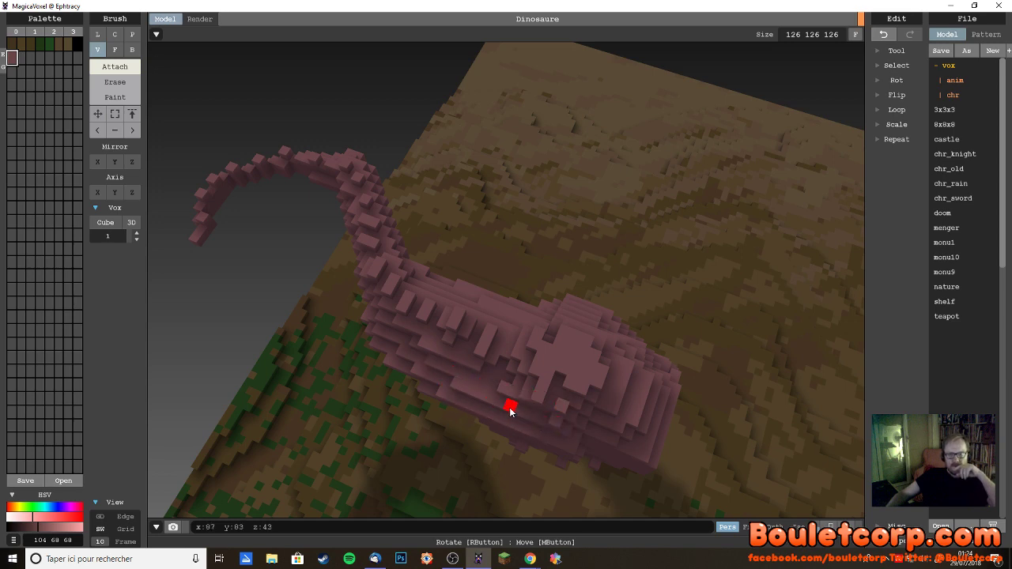
pyautogui.moveTo(511, 407); pyautogui.dragTo(494, 386, button='right')
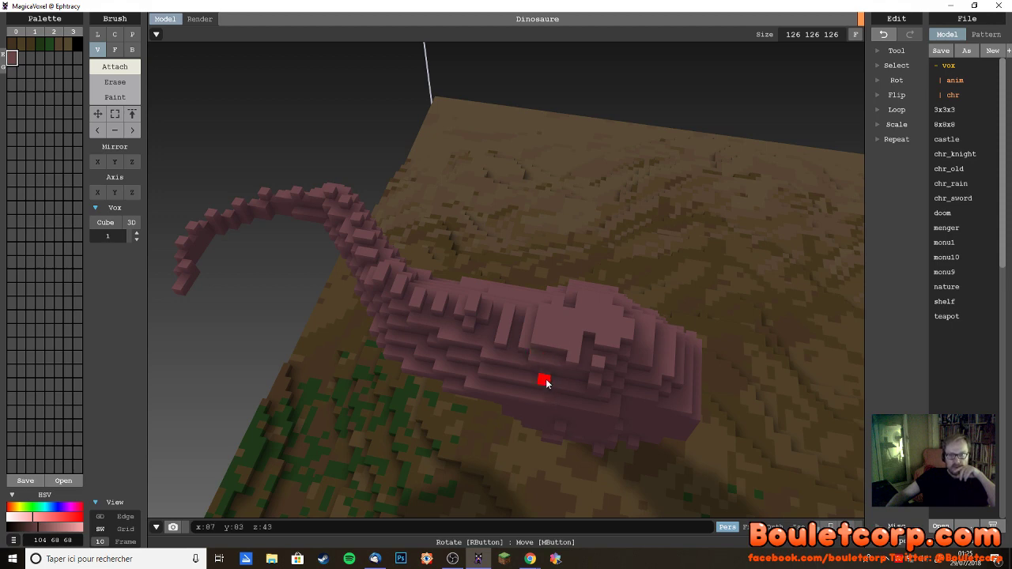
pyautogui.moveTo(578, 413); pyautogui.dragTo(422, 382, button='right')
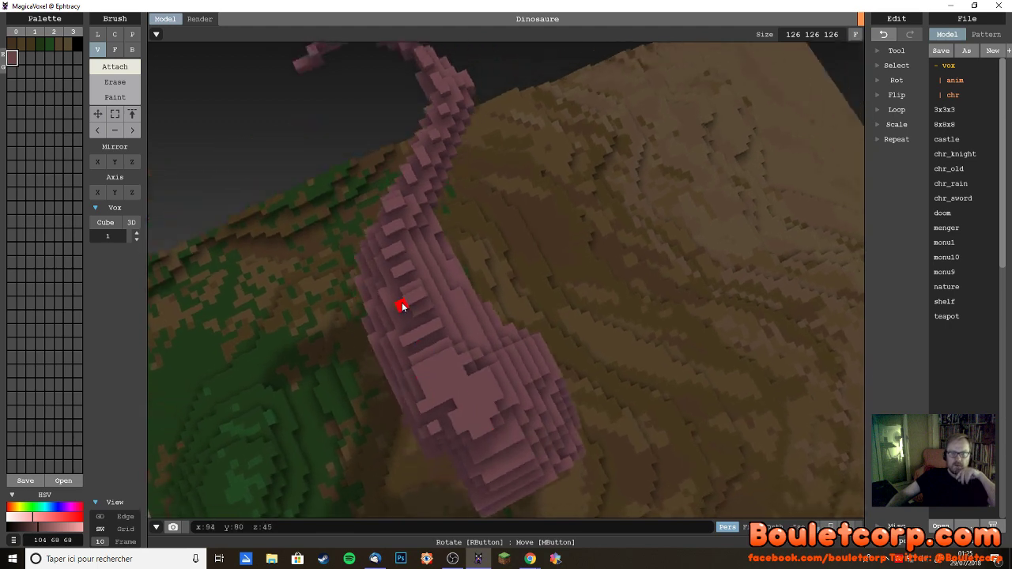
pyautogui.moveTo(388, 327); pyautogui.dragTo(344, 378, button='right')
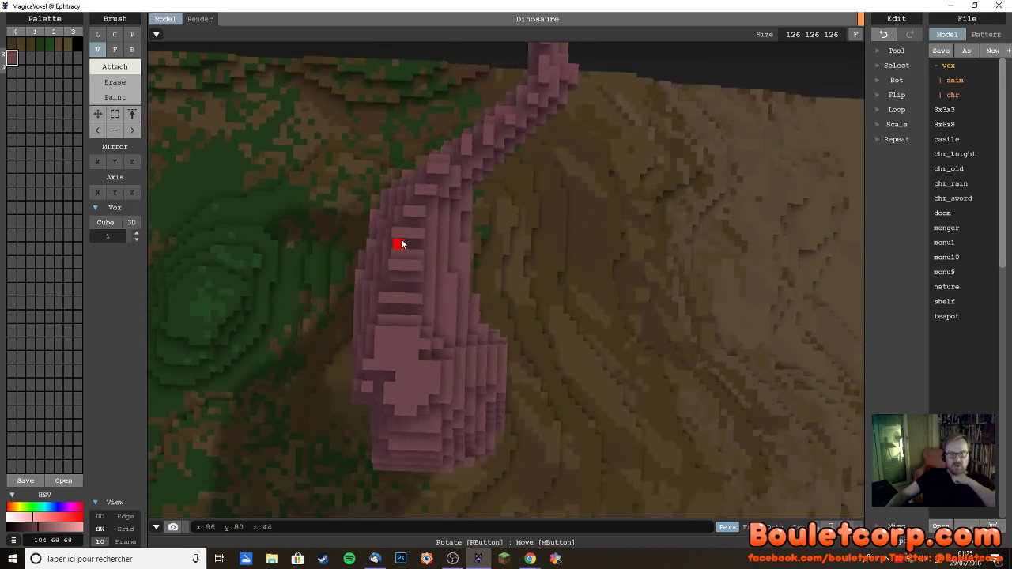
pyautogui.moveTo(392, 317); pyautogui.dragTo(469, 313, button='right')
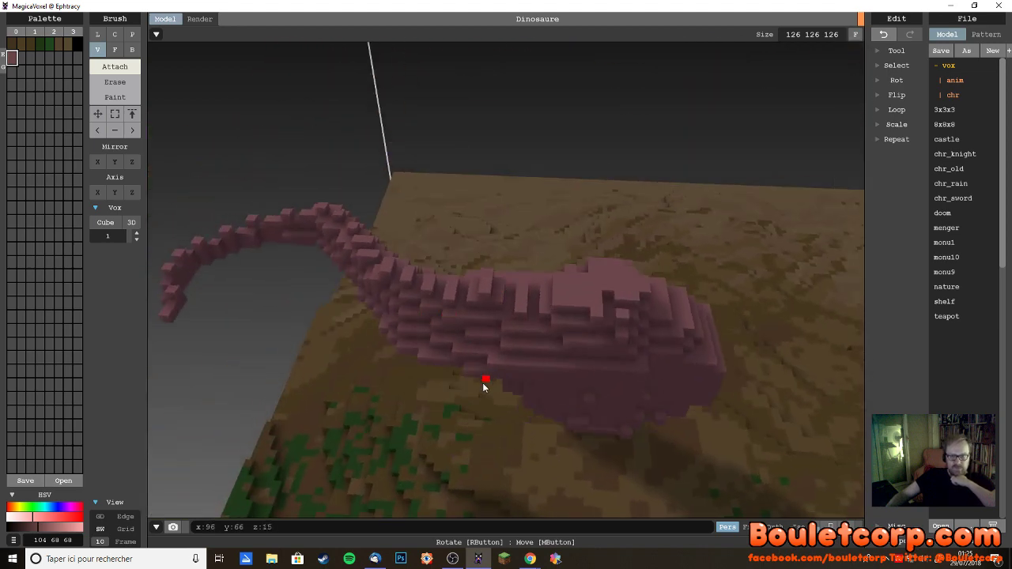
pyautogui.moveTo(483, 379)
pyautogui.mouseDown(button='right')
pyautogui.moveTo(422, 420)
pyautogui.moveTo(419, 407)
pyautogui.moveTo(404, 413)
pyautogui.moveTo(477, 373)
pyautogui.moveTo(430, 398)
pyautogui.moveTo(423, 391)
pyautogui.moveTo(468, 390)
pyautogui.mouseUp(button='right')
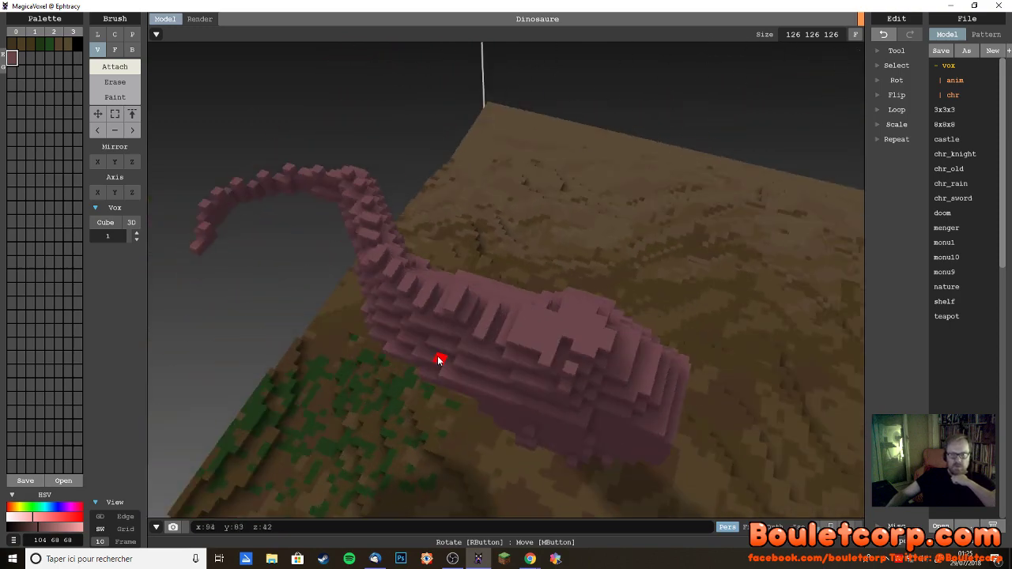
# - Attach pink voxels to fill and widen the flat top of the dinosaur's hips out to the flank
pyautogui.moveTo(438, 346); pyautogui.dragTo(496, 419, button='right')
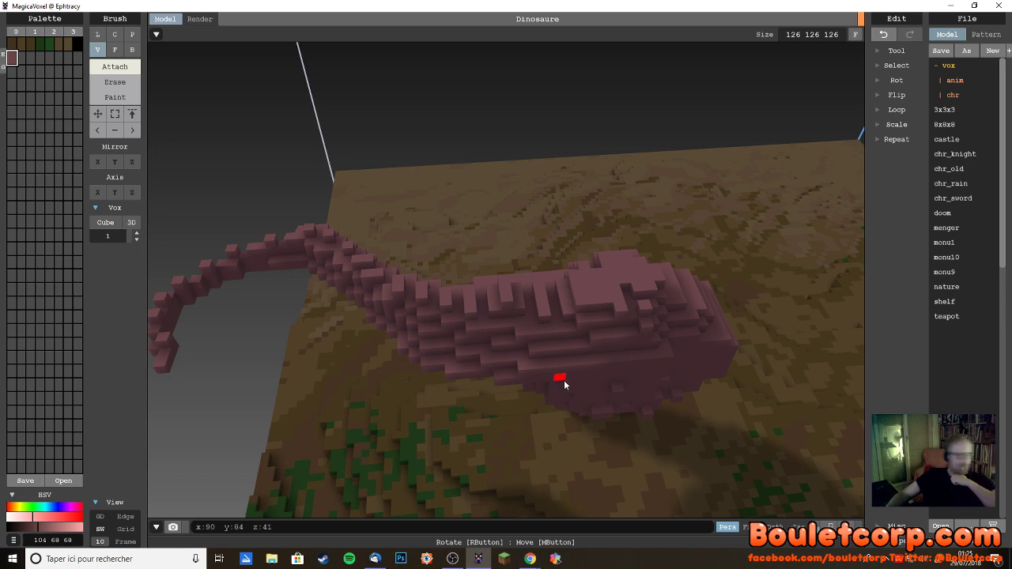
pyautogui.moveTo(637, 406); pyautogui.dragTo(317, 269, button='right')
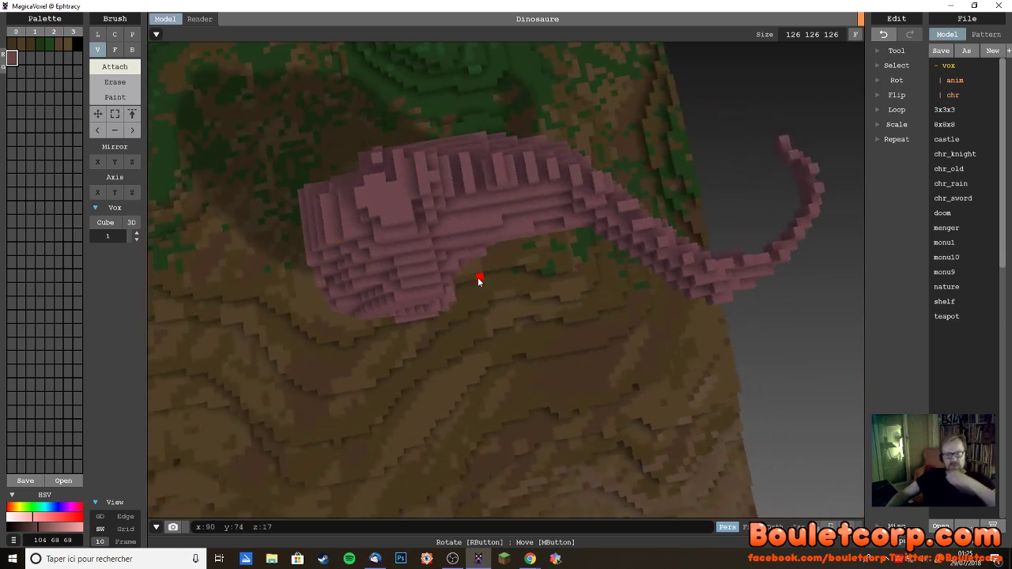
pyautogui.hotkey('ctrl', 'z')
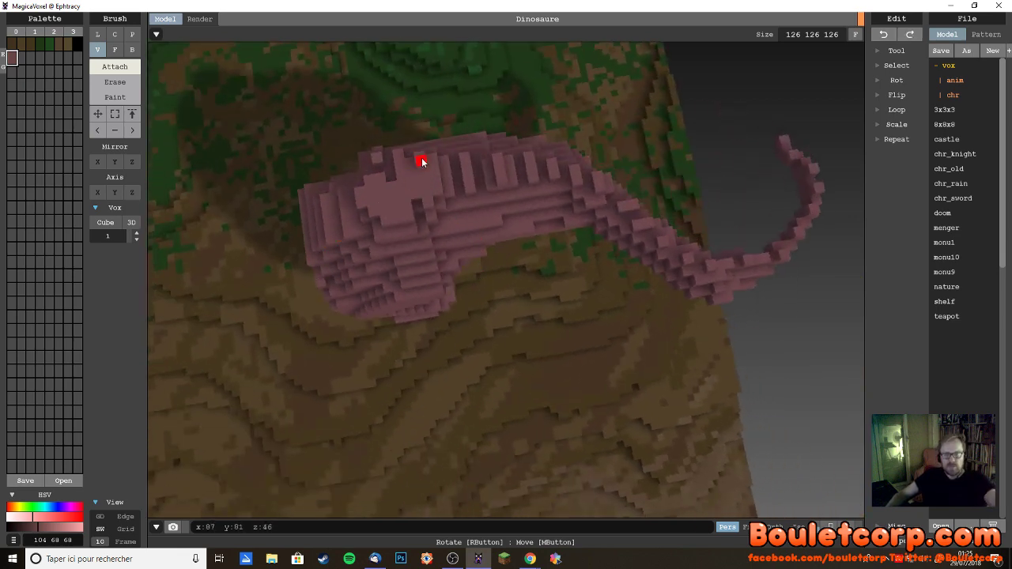
pyautogui.hotkey('ctrl', 'y')
pyautogui.moveTo(452, 230); pyautogui.dragTo(613, 283, button='right')
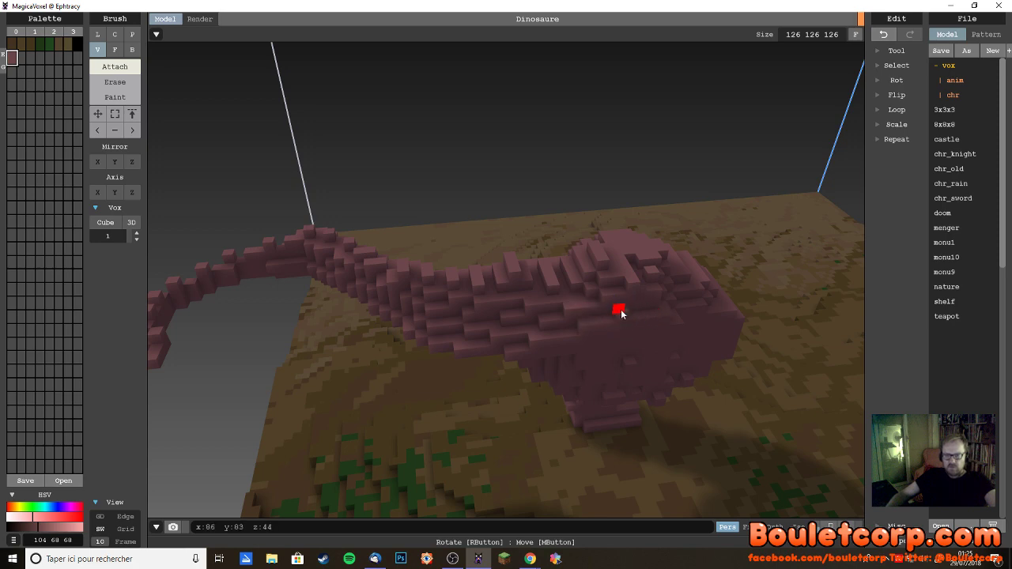
pyautogui.moveTo(670, 319); pyautogui.dragTo(594, 329, button='right')
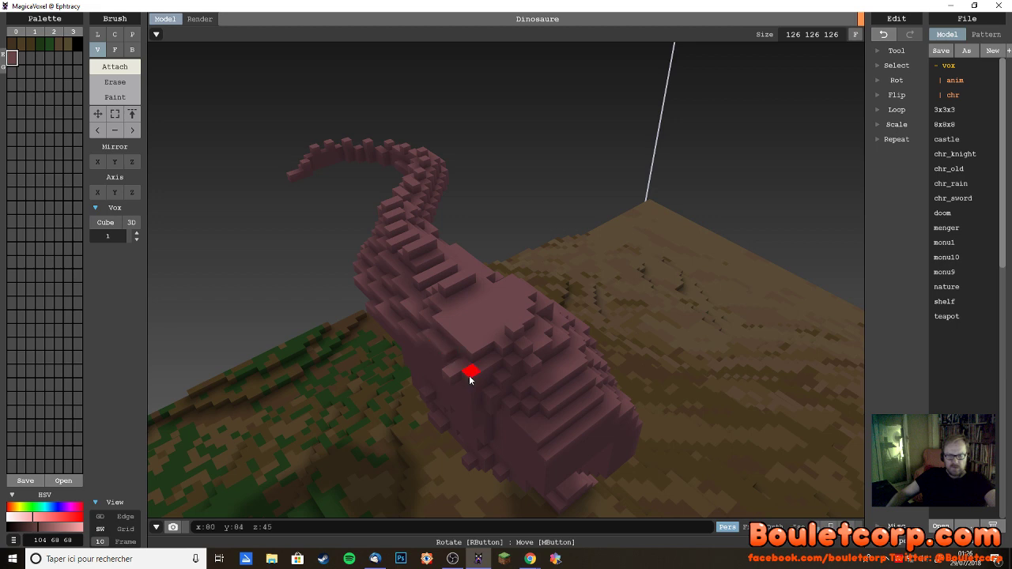
pyautogui.moveTo(503, 386); pyautogui.dragTo(667, 429, button='right')
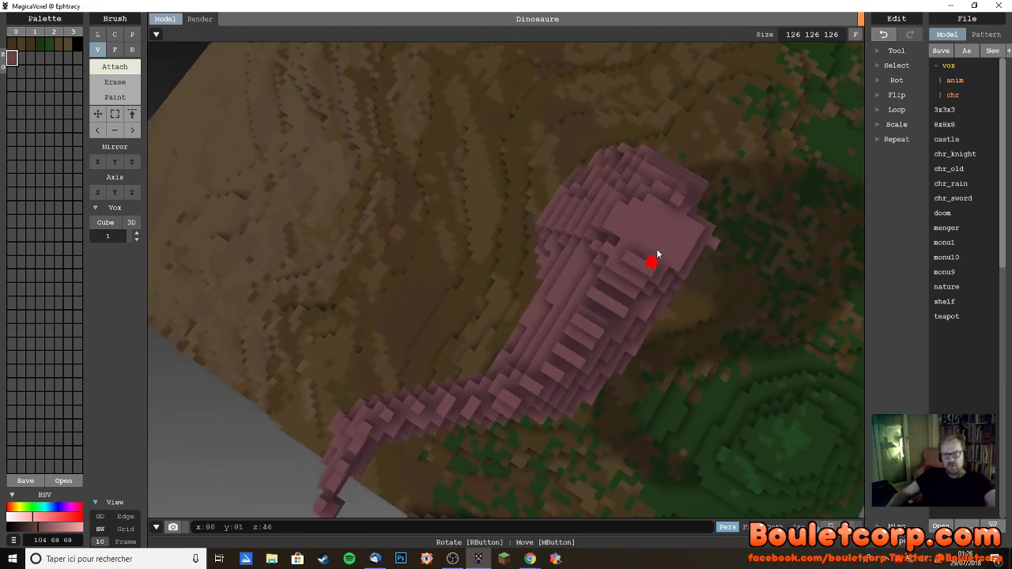
# - Erase the raised strip bordering the flat hip top and attach voxels to extend the flat area towards the tail
pyautogui.moveTo(670, 277); pyautogui.dragTo(617, 332, button='right')
pyautogui.moveTo(245, 124)
pyautogui.mouseDown(button='right')
pyautogui.moveTo(289, 190)
pyautogui.moveTo(261, 177)
pyautogui.mouseUp(button='right')
pyautogui.click(118, 82)
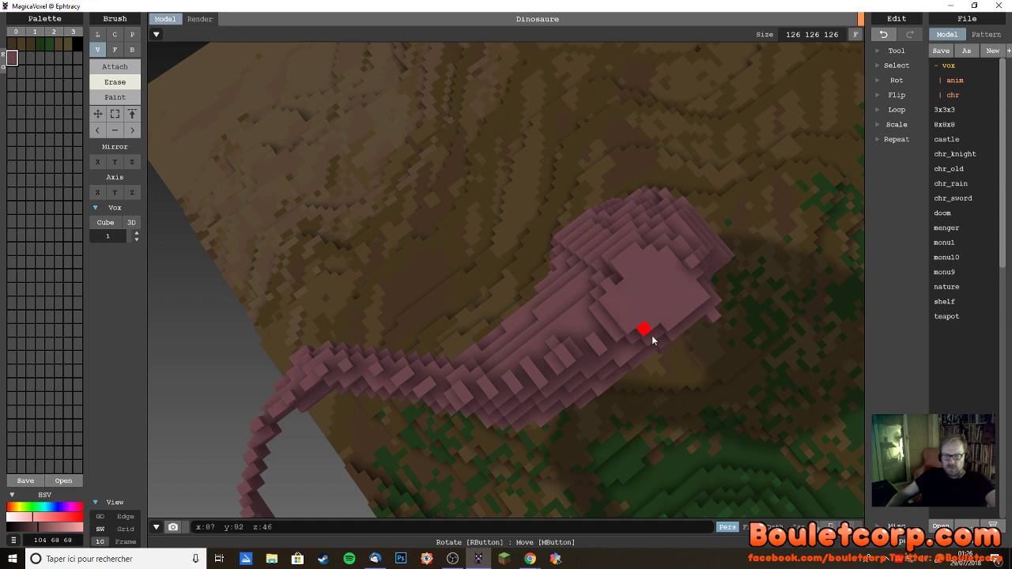
pyautogui.click(114, 67)
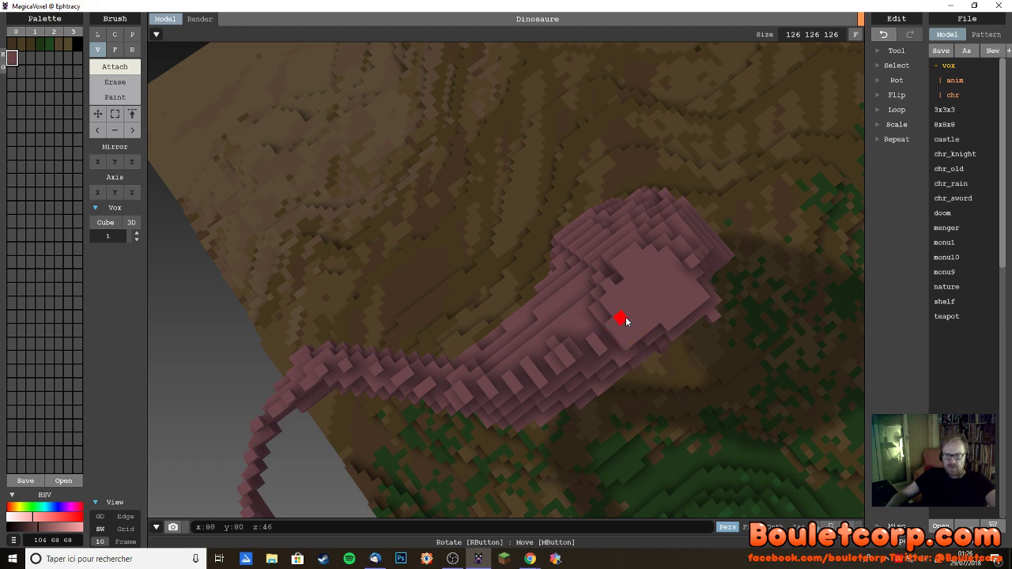
# - Attach crosswise ridge voxels along the spine where the back meets the flat hip top
pyautogui.moveTo(637, 337); pyautogui.dragTo(751, 354, button='right')
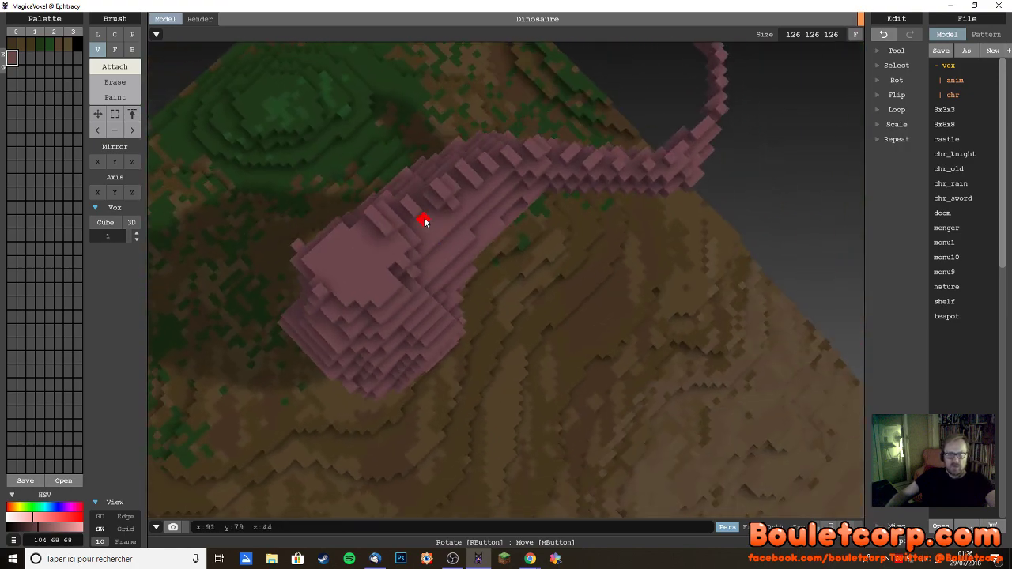
pyautogui.moveTo(493, 296); pyautogui.dragTo(544, 295, button='right')
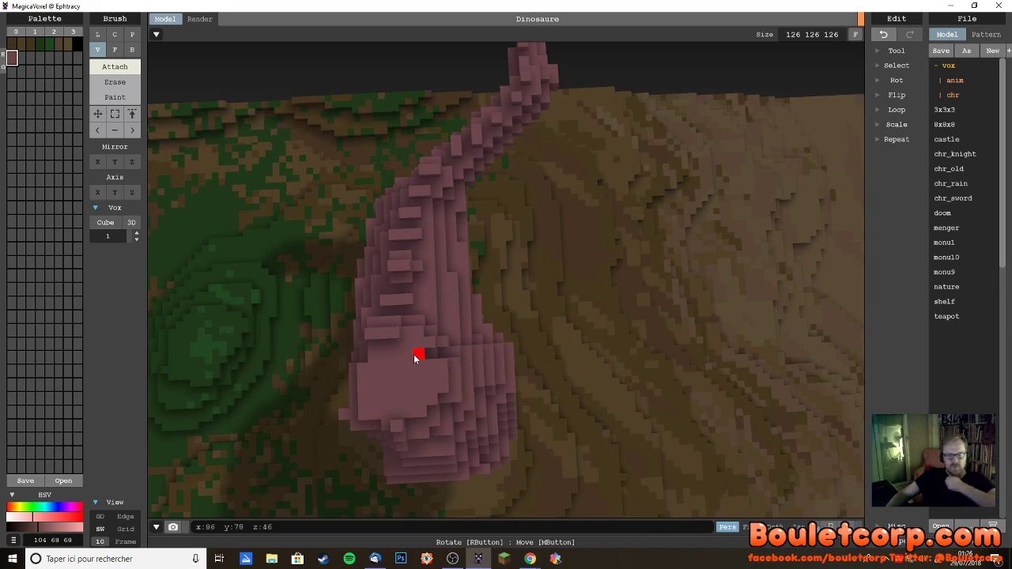
pyautogui.moveTo(414, 354); pyautogui.dragTo(465, 337, button='right')
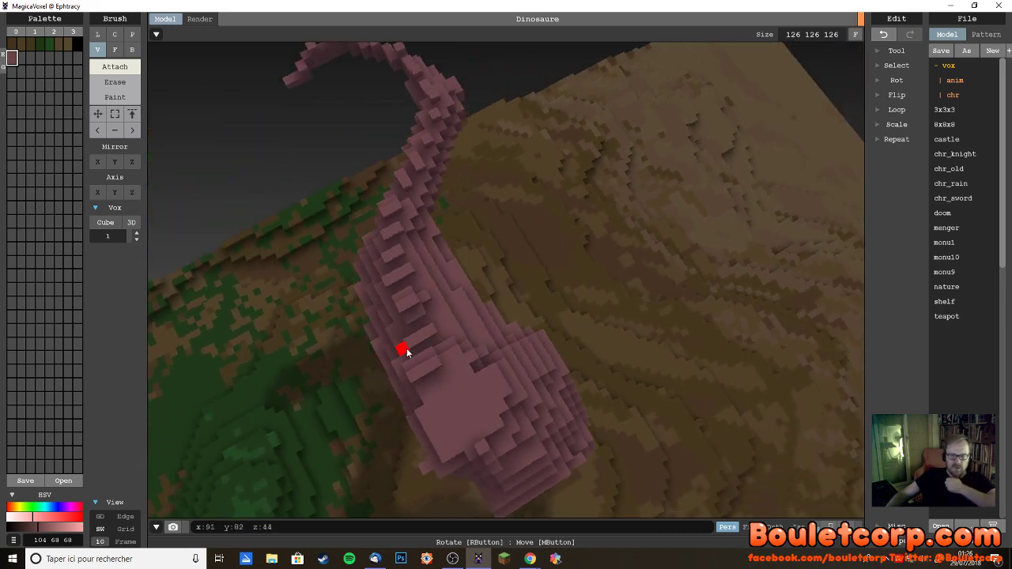
pyautogui.moveTo(422, 398); pyautogui.dragTo(479, 355, button='right')
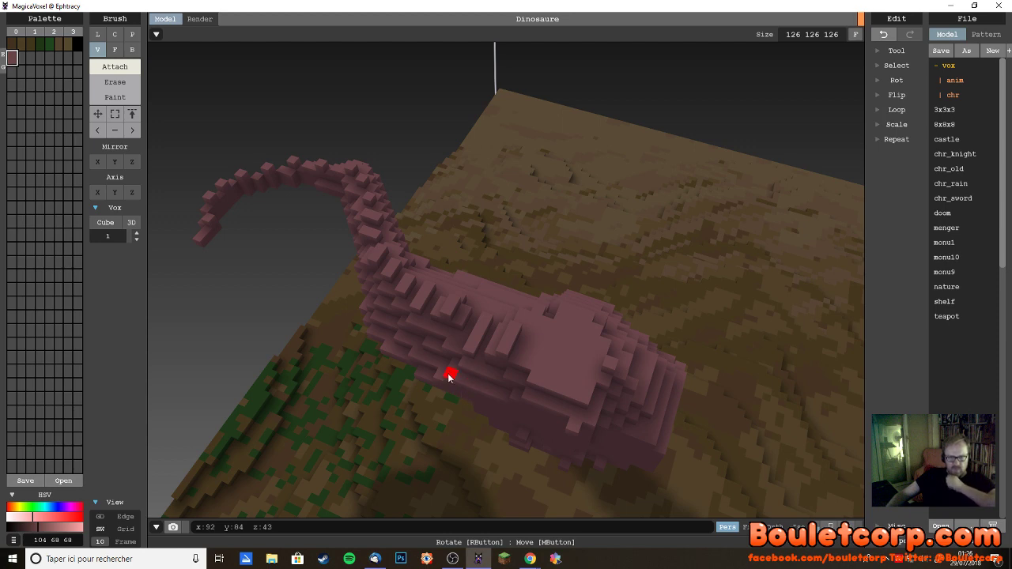
# - Attach layers of voxels to the dinosaur's flank to thicken and round the hip and upper thigh
pyautogui.moveTo(445, 367); pyautogui.dragTo(466, 353, button='right')
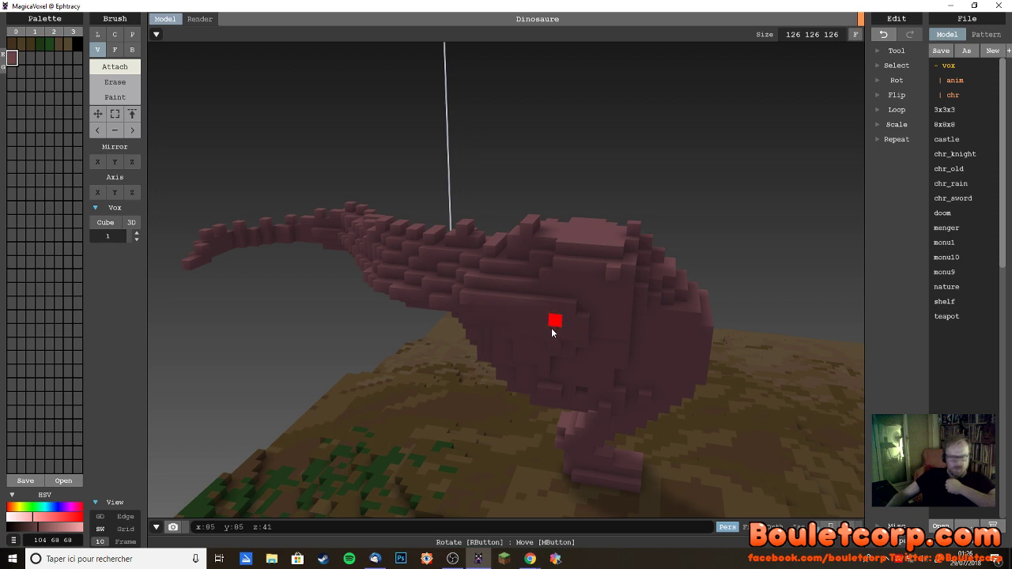
pyautogui.moveTo(581, 362); pyautogui.dragTo(606, 373, button='right')
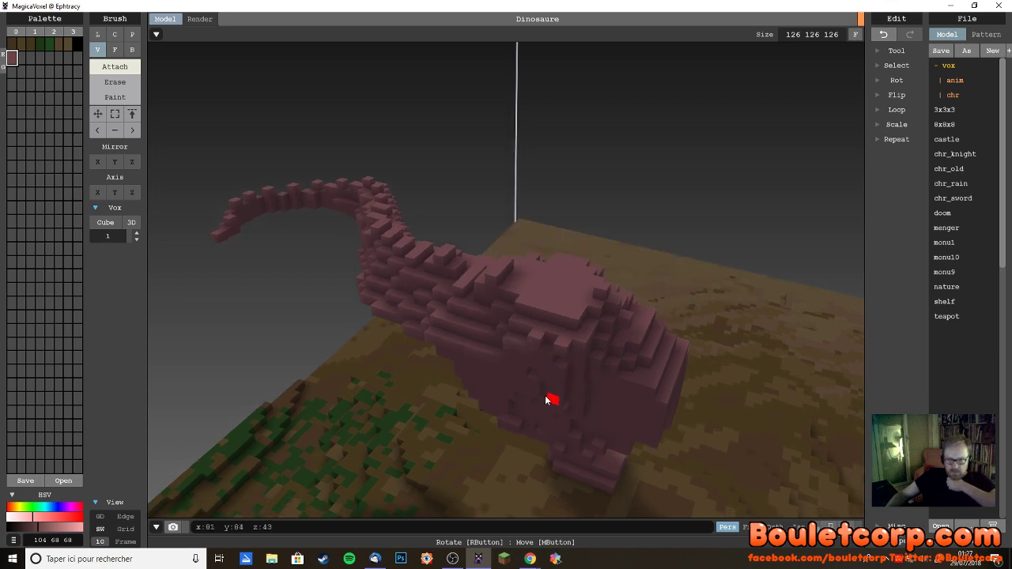
pyautogui.moveTo(548, 419)
pyautogui.mouseDown(button='right')
pyautogui.moveTo(605, 401)
pyautogui.moveTo(629, 324)
pyautogui.mouseUp(button='right')
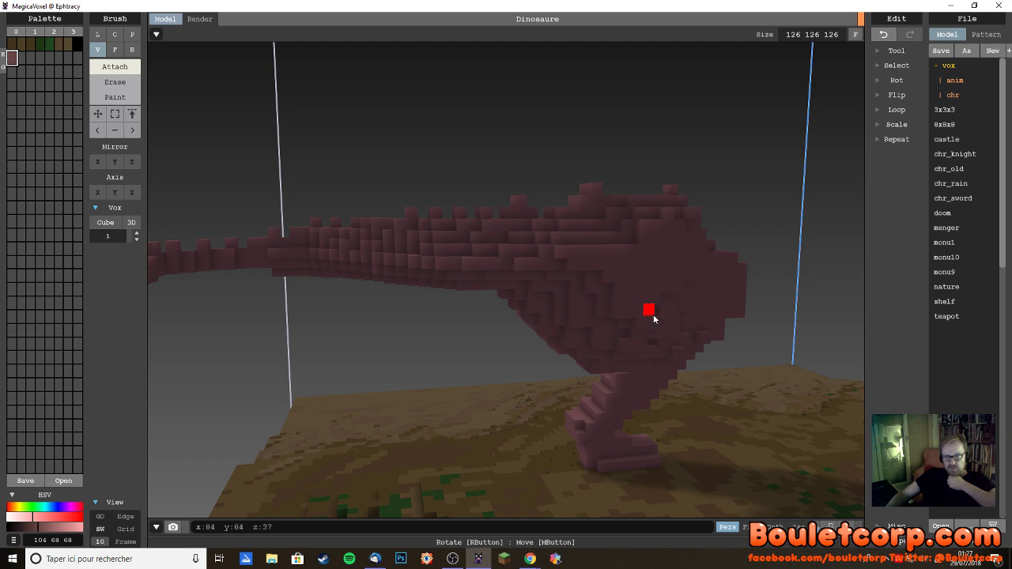
pyautogui.moveTo(654, 318); pyautogui.dragTo(621, 339, button='right')
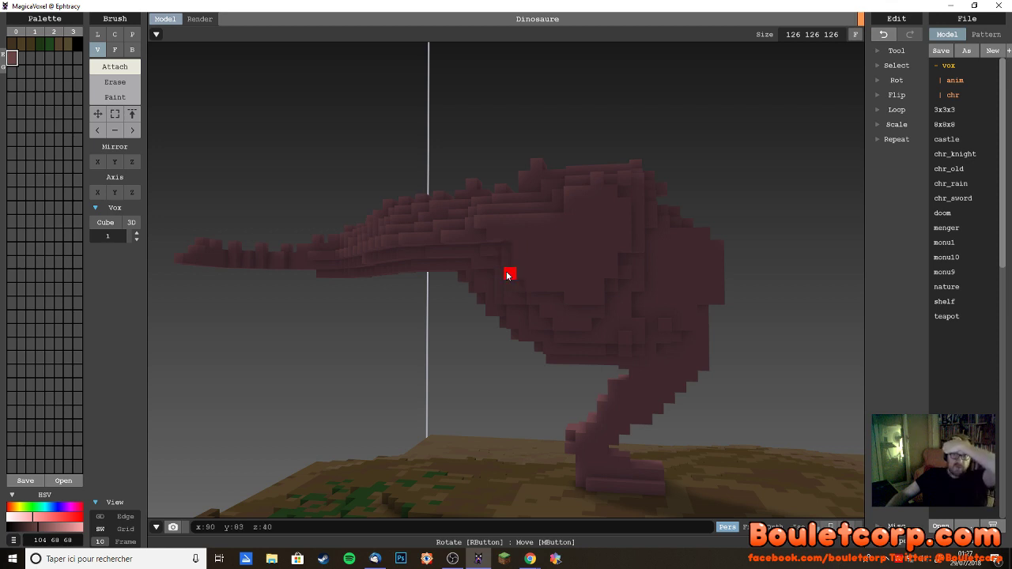
pyautogui.moveTo(538, 324); pyautogui.dragTo(569, 318, button='right')
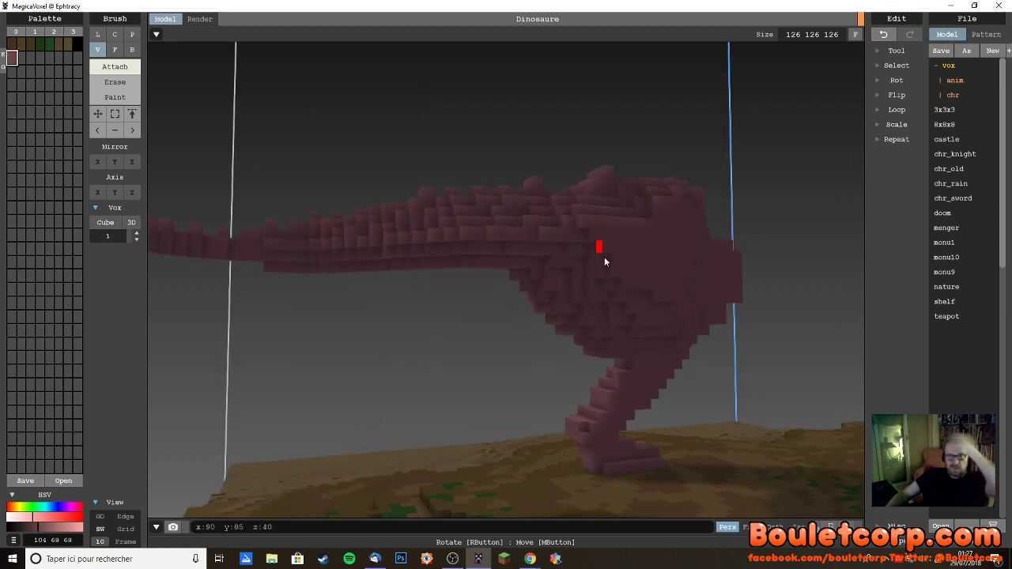
pyautogui.moveTo(604, 260); pyautogui.dragTo(633, 344, button='right')
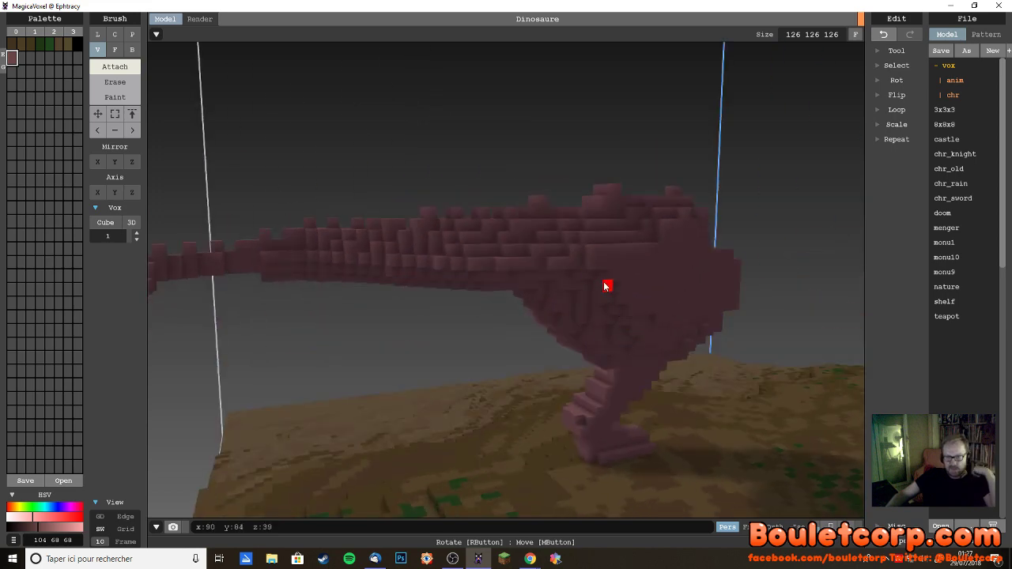
pyautogui.moveTo(606, 287); pyautogui.dragTo(622, 258, button='right')
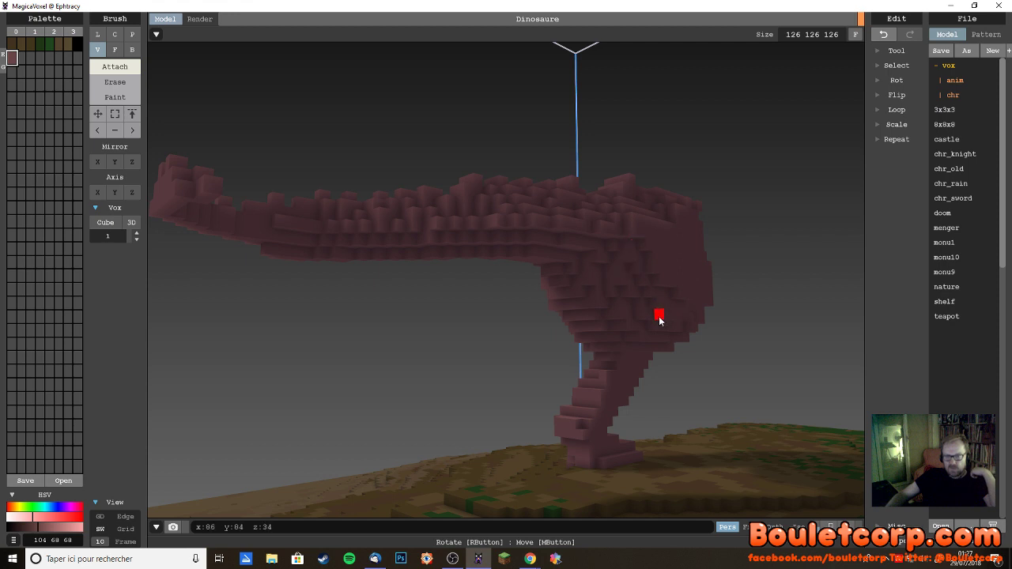
pyautogui.moveTo(659, 317)
pyautogui.mouseDown(button='right')
pyautogui.moveTo(634, 318)
pyautogui.moveTo(628, 330)
pyautogui.moveTo(644, 321)
pyautogui.mouseUp(button='right')
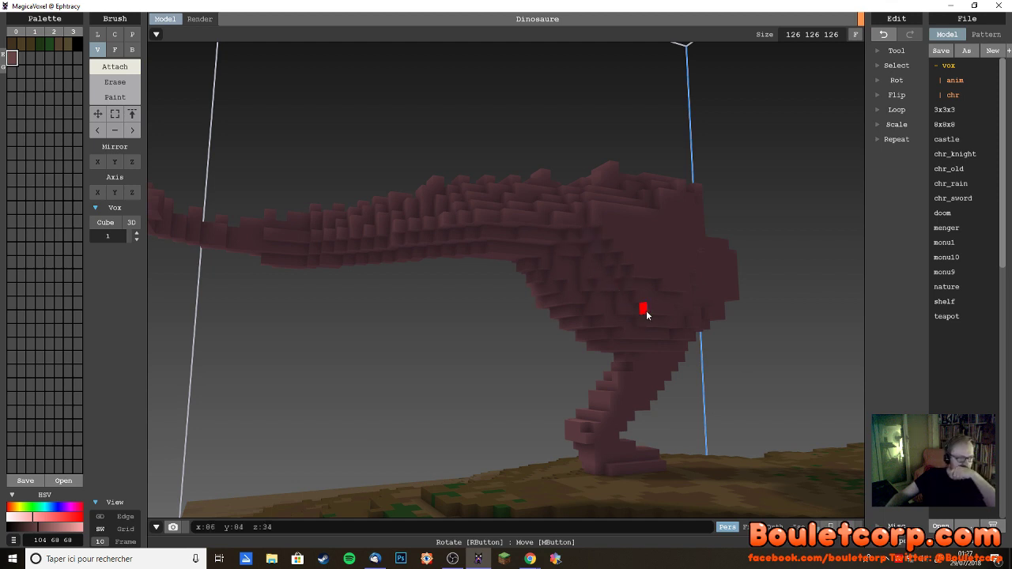
pyautogui.moveTo(671, 296); pyautogui.dragTo(641, 316, button='right')
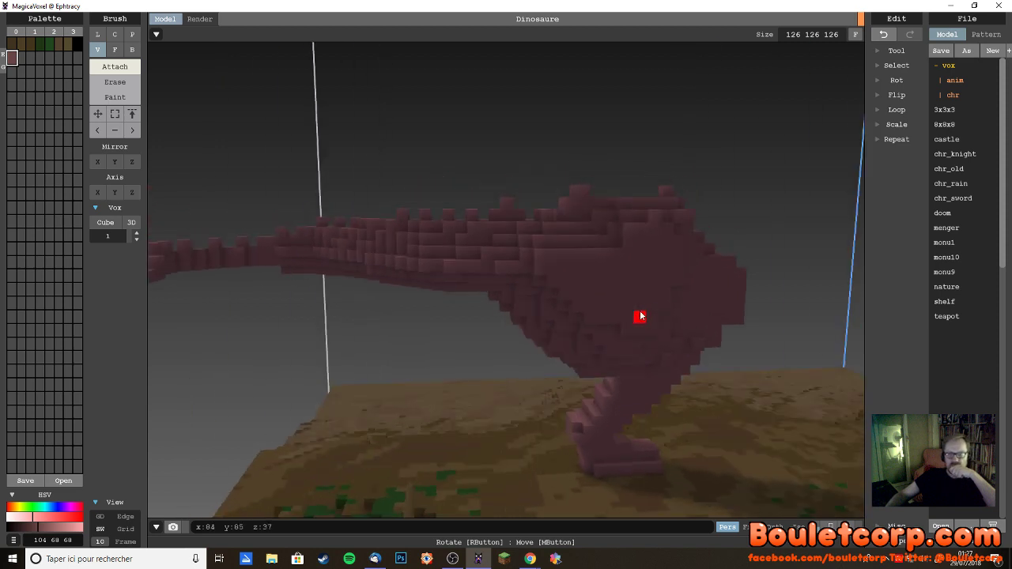
# - Attach stepped horizontal rows of voxels across the upper flank to blend the hip into the tail base
pyautogui.moveTo(564, 270); pyautogui.dragTo(669, 270)
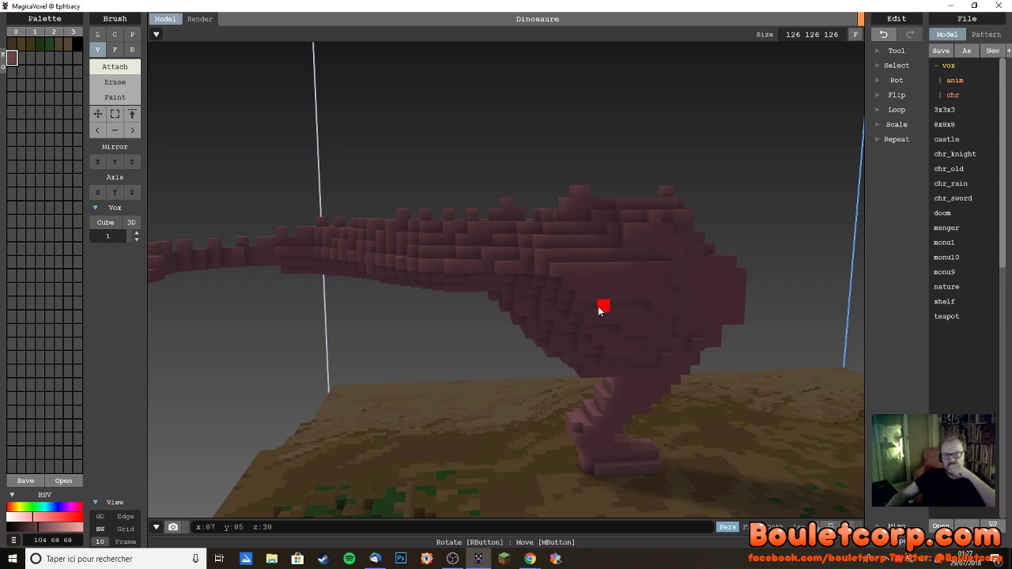
pyautogui.moveTo(642, 305); pyautogui.dragTo(590, 340, button='right')
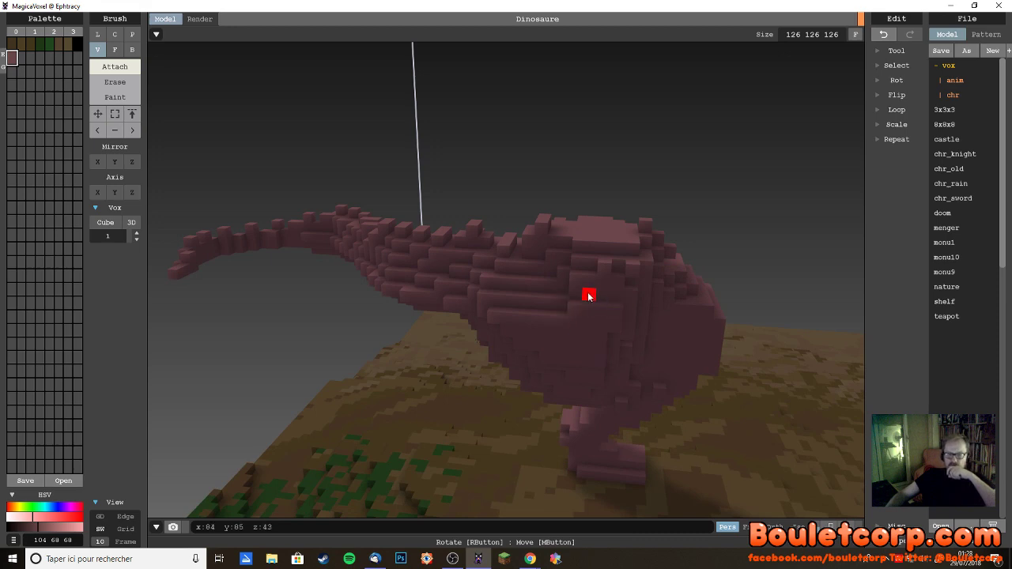
pyautogui.moveTo(545, 318); pyautogui.dragTo(637, 345, button='right')
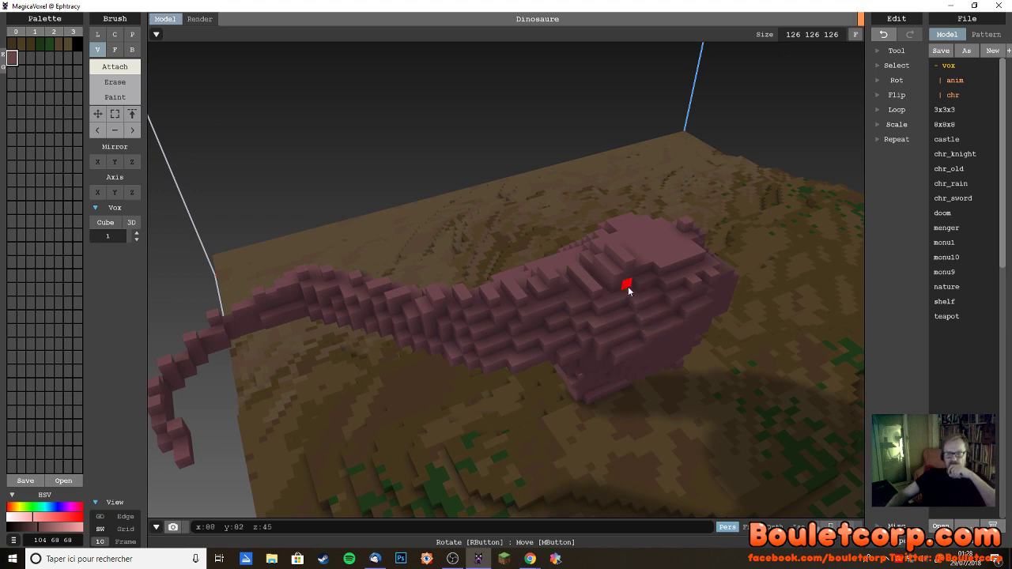
pyautogui.moveTo(668, 313)
pyautogui.mouseDown(button='right')
pyautogui.moveTo(633, 350)
pyautogui.moveTo(508, 429)
pyautogui.moveTo(606, 409)
pyautogui.moveTo(640, 382)
pyautogui.moveTo(649, 355)
pyautogui.moveTo(617, 293)
pyautogui.mouseUp(button='right')
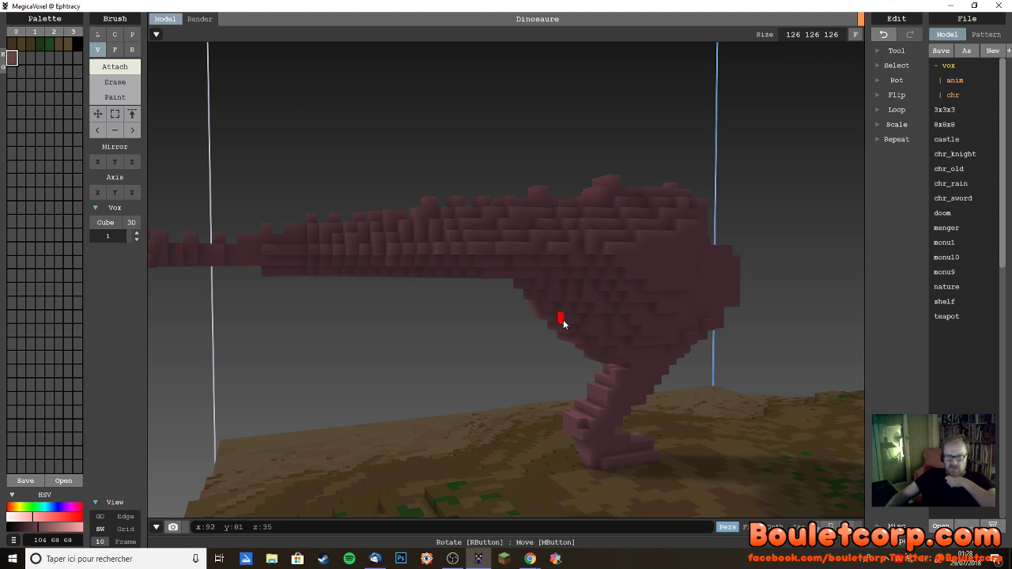
# - Undo the last ridge on the hips and attach evenly spaced crosswise ridges over the flat hip top
pyautogui.moveTo(560, 321)
pyautogui.mouseDown(button='right')
pyautogui.moveTo(552, 312)
pyautogui.moveTo(549, 323)
pyautogui.moveTo(595, 312)
pyautogui.moveTo(592, 264)
pyautogui.moveTo(615, 324)
pyautogui.moveTo(673, 379)
pyautogui.moveTo(662, 384)
pyautogui.moveTo(662, 361)
pyautogui.moveTo(649, 351)
pyautogui.moveTo(602, 364)
pyautogui.mouseUp(button='right')
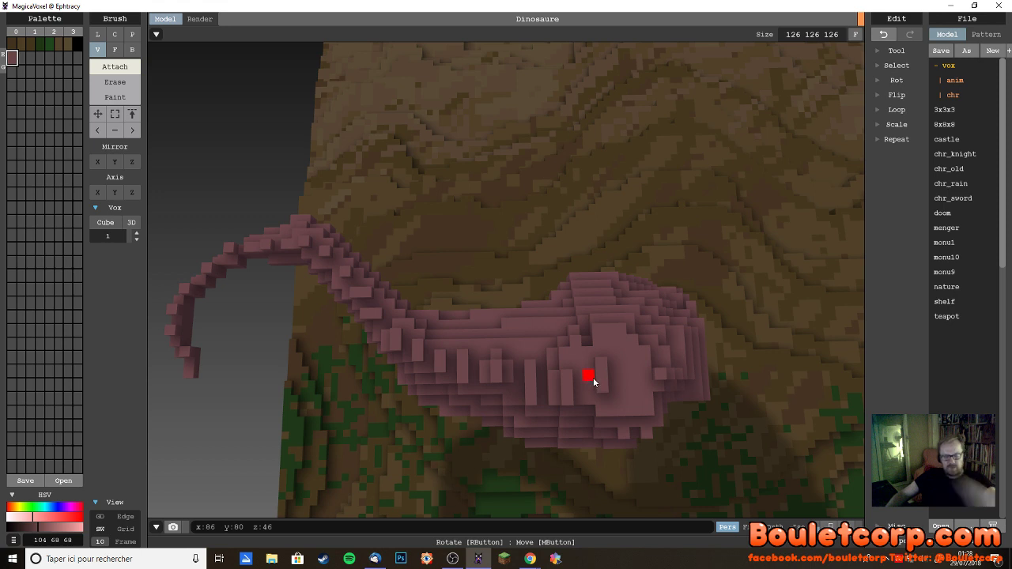
pyautogui.hotkey('ctrl', 'z')
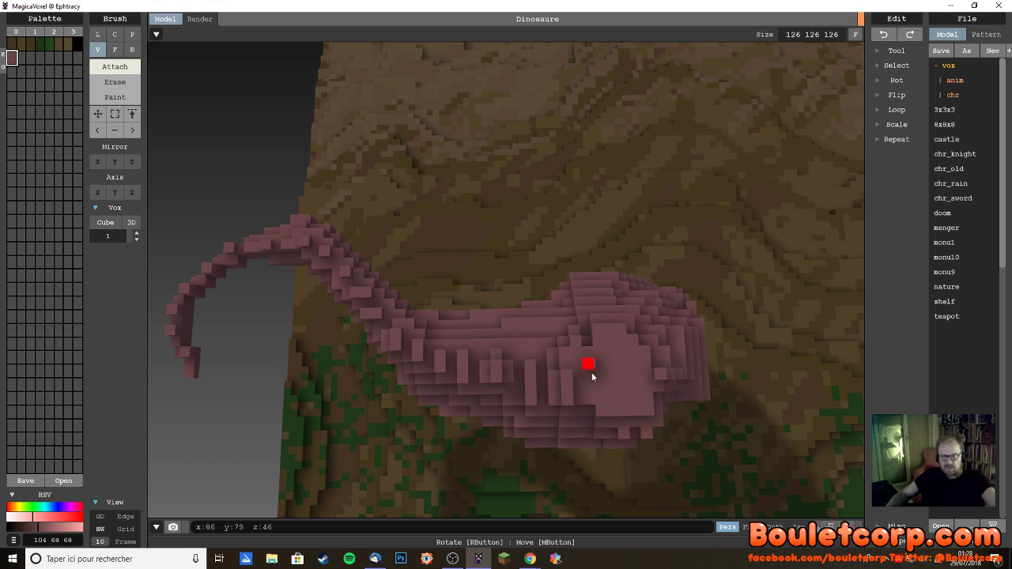
pyautogui.click(592, 372)
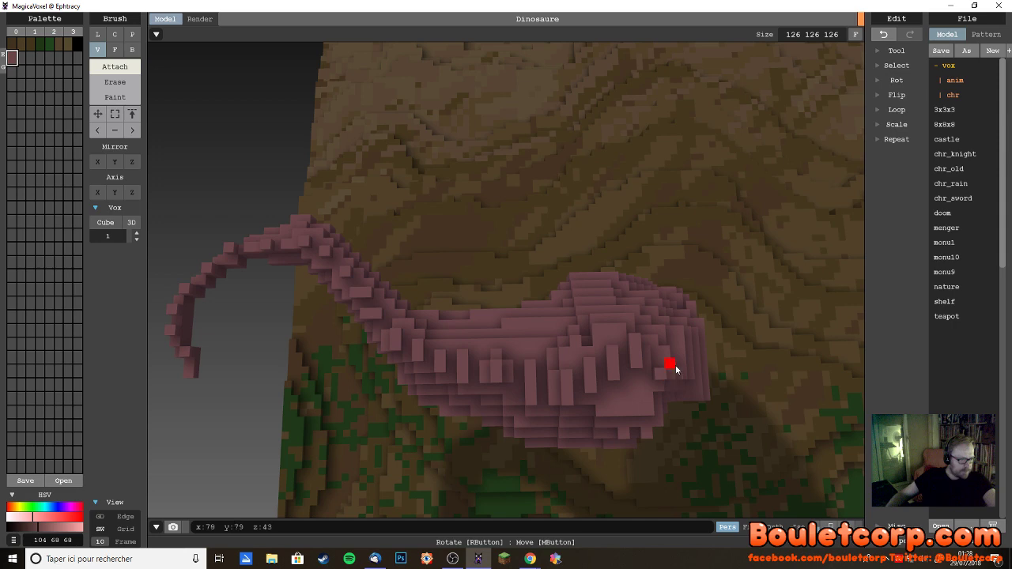
# - Attach another crosswise ridge at the front edge of the hip top to continue the spine
pyautogui.moveTo(672, 368); pyautogui.dragTo(502, 384, button='right')
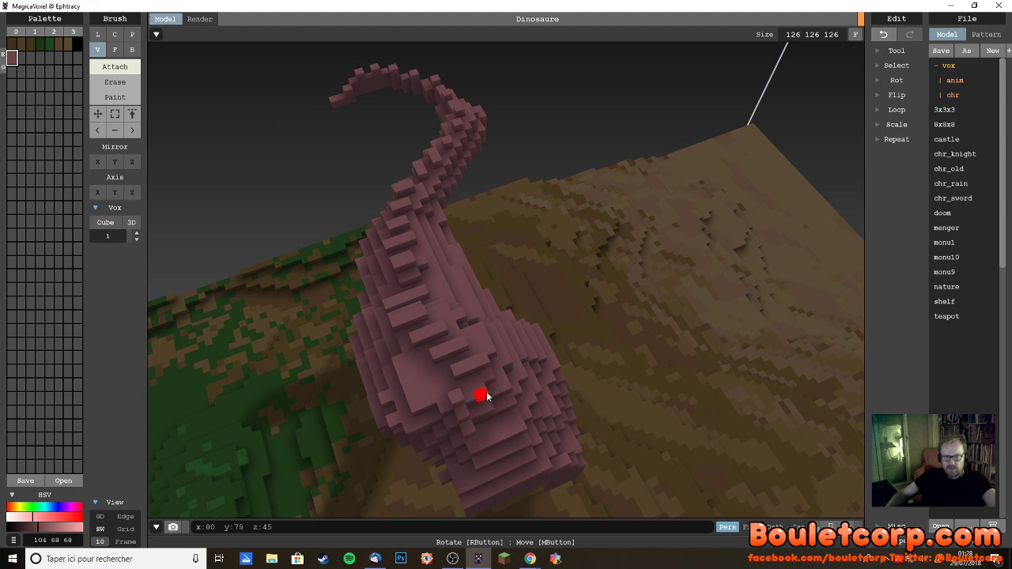
pyautogui.moveTo(533, 411); pyautogui.dragTo(483, 405, button='right')
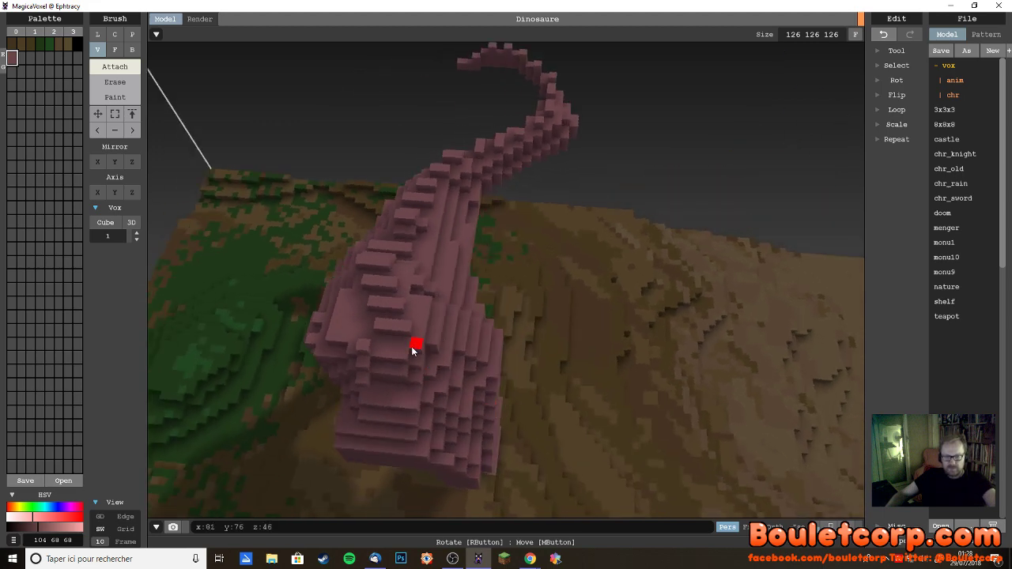
pyautogui.click(387, 354)
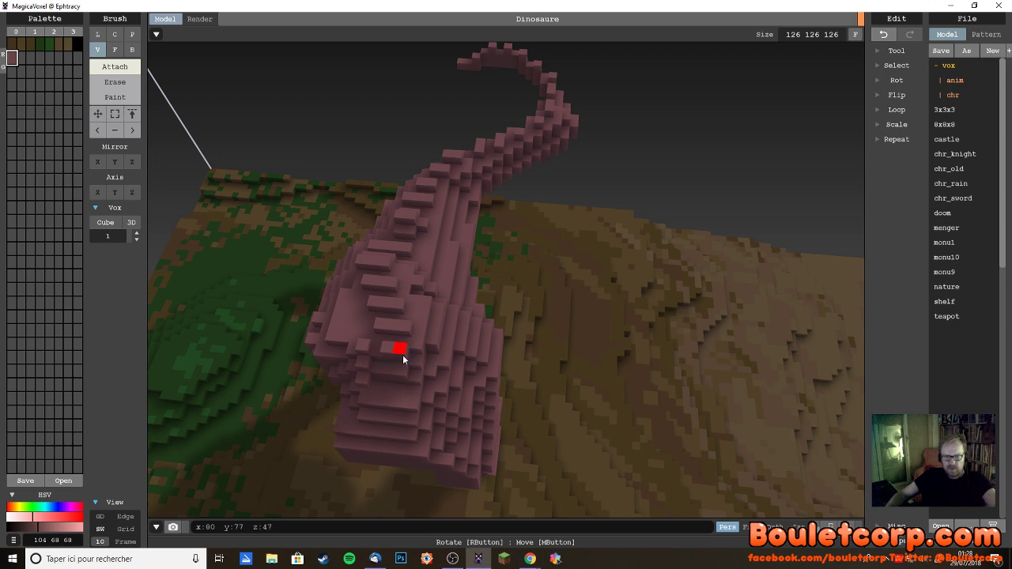
pyautogui.moveTo(410, 364); pyautogui.dragTo(522, 407, button='right')
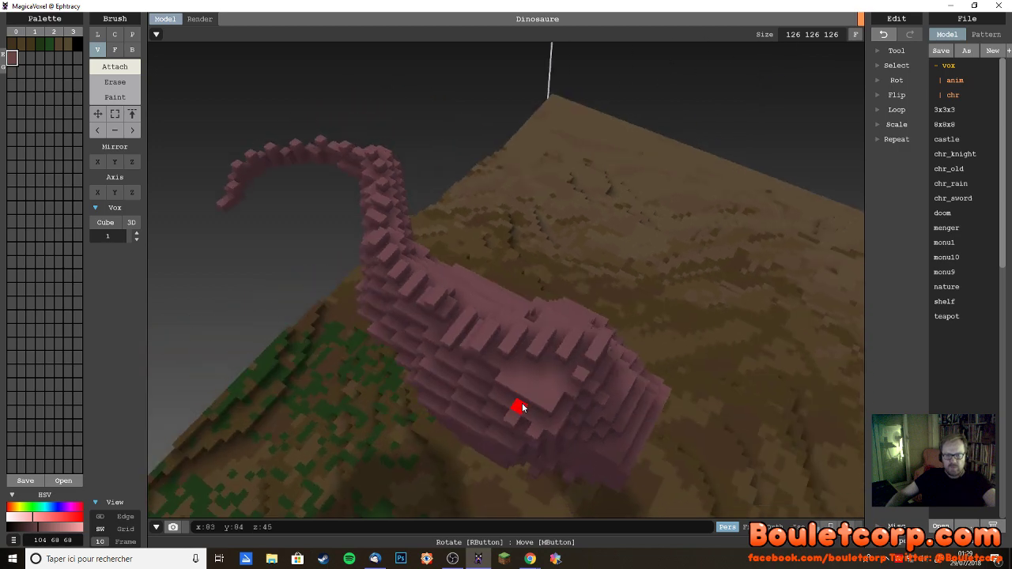
# - Erase the protruding voxels along the outer side edge of the hips
pyautogui.click(115, 82)
pyautogui.moveTo(659, 409); pyautogui.dragTo(568, 425, button='right')
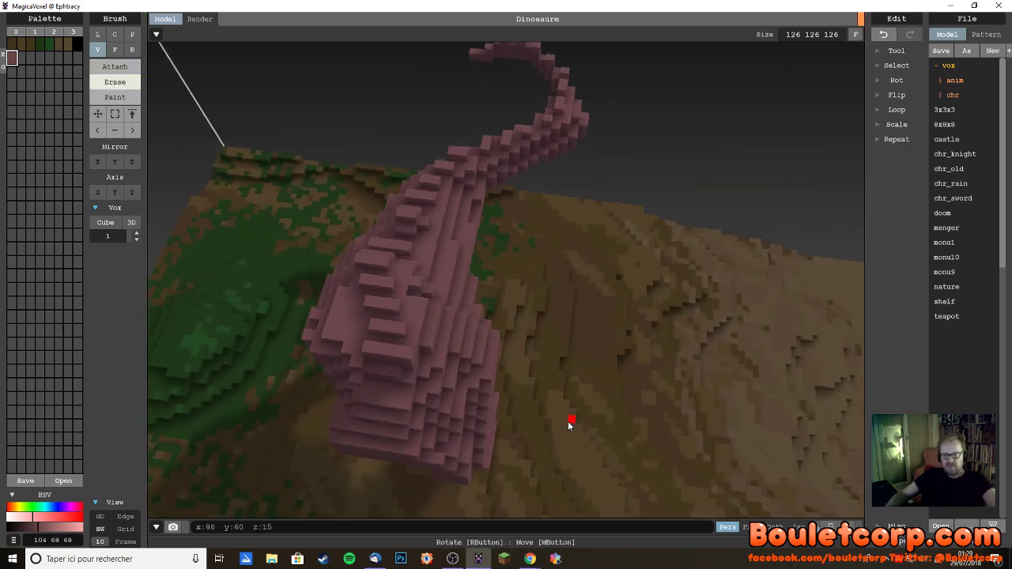
pyautogui.click(309, 325)
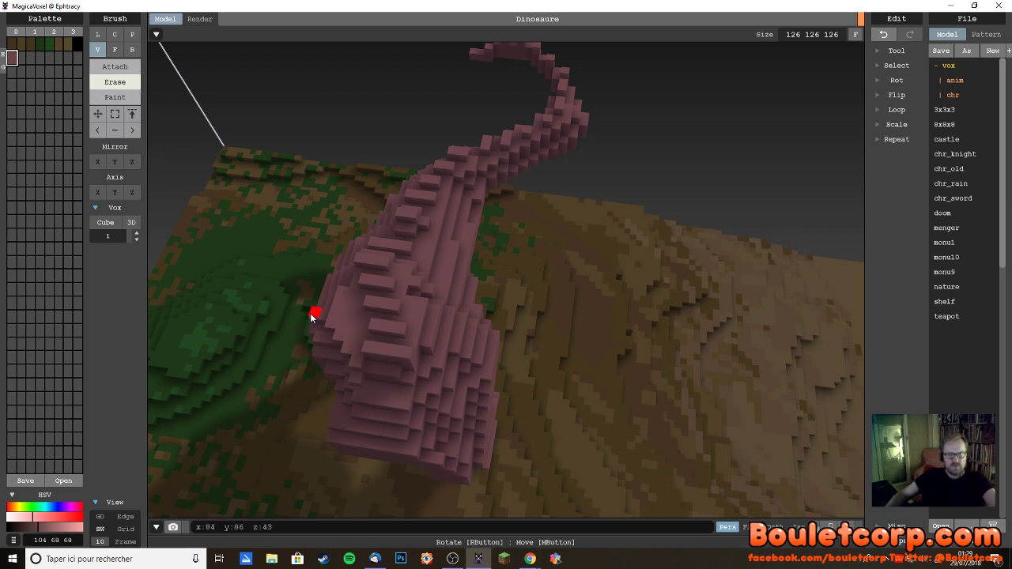
pyautogui.moveTo(341, 386); pyautogui.dragTo(393, 355, button='right')
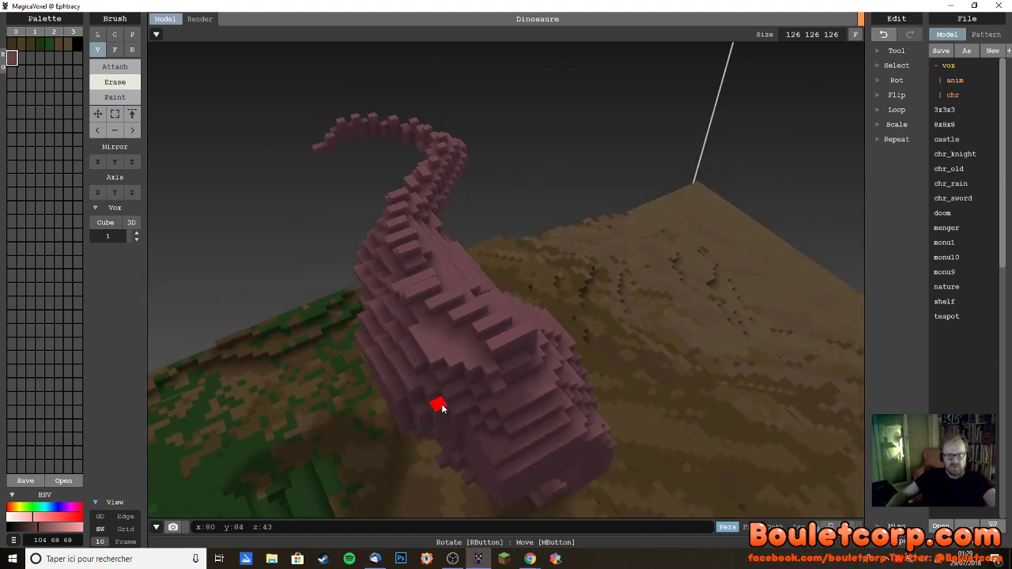
# - Attach voxels between the crosswise ridges on the hip top to link them along the midline
pyautogui.moveTo(544, 445); pyautogui.dragTo(443, 405, button='right')
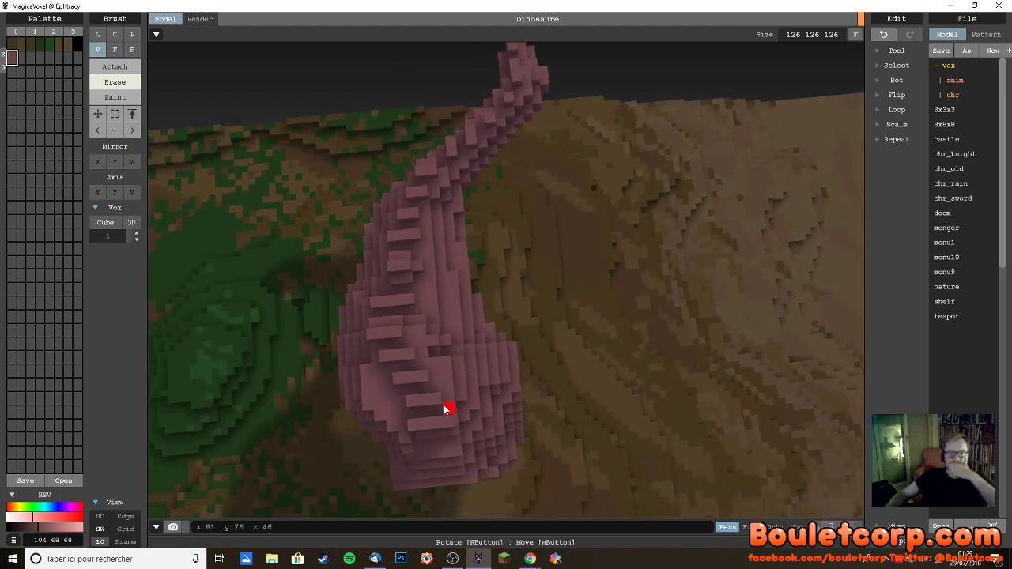
pyautogui.click(117, 68)
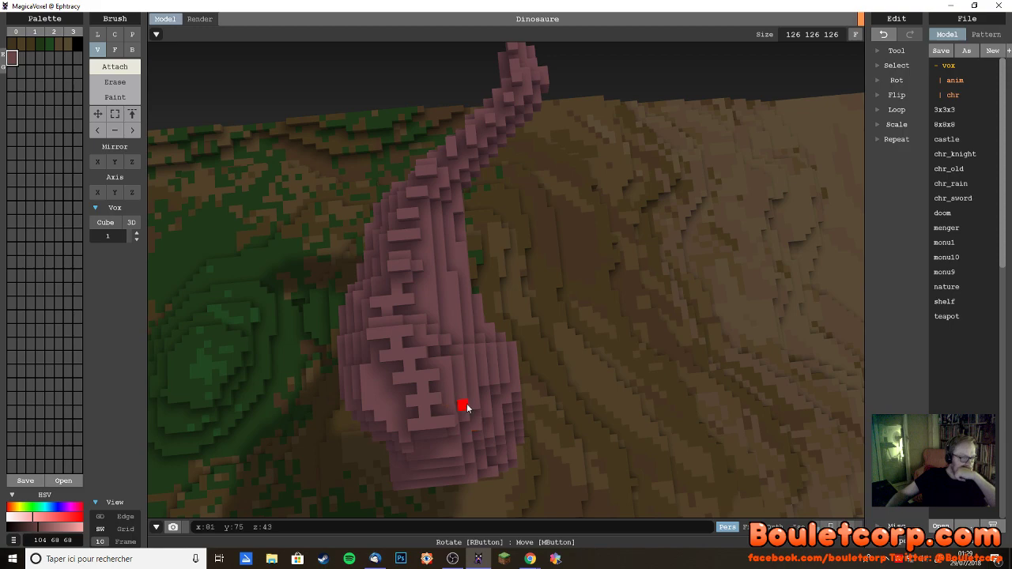
pyautogui.moveTo(464, 406); pyautogui.dragTo(406, 316, button='right')
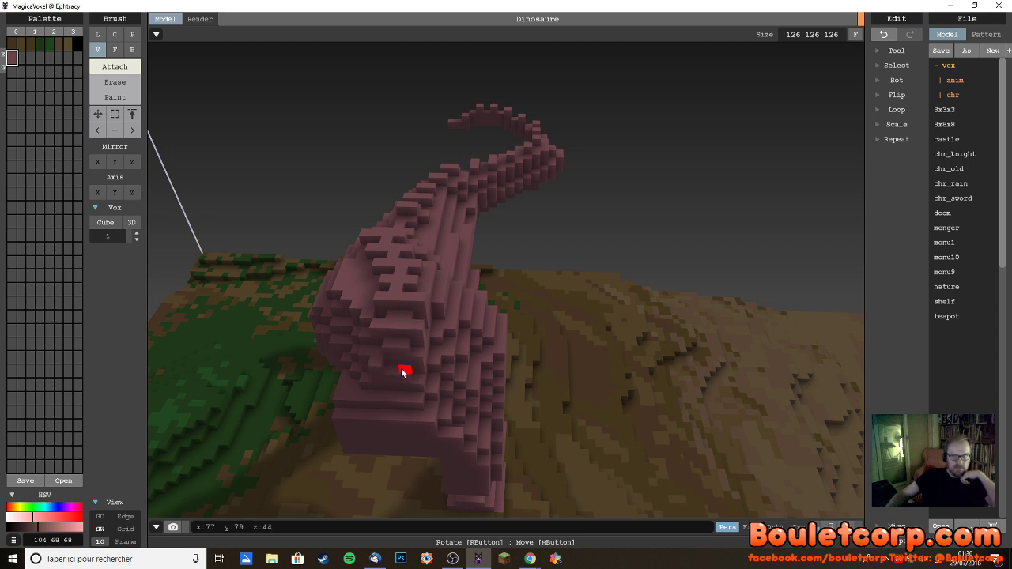
# - Attach stepped rows of voxels on the upper flank below the spine ridges to blend the hip into the tail base
pyautogui.moveTo(402, 378)
pyautogui.mouseDown(button='right')
pyautogui.moveTo(488, 433)
pyautogui.moveTo(457, 423)
pyautogui.moveTo(425, 434)
pyautogui.moveTo(391, 376)
pyautogui.mouseUp(button='right')
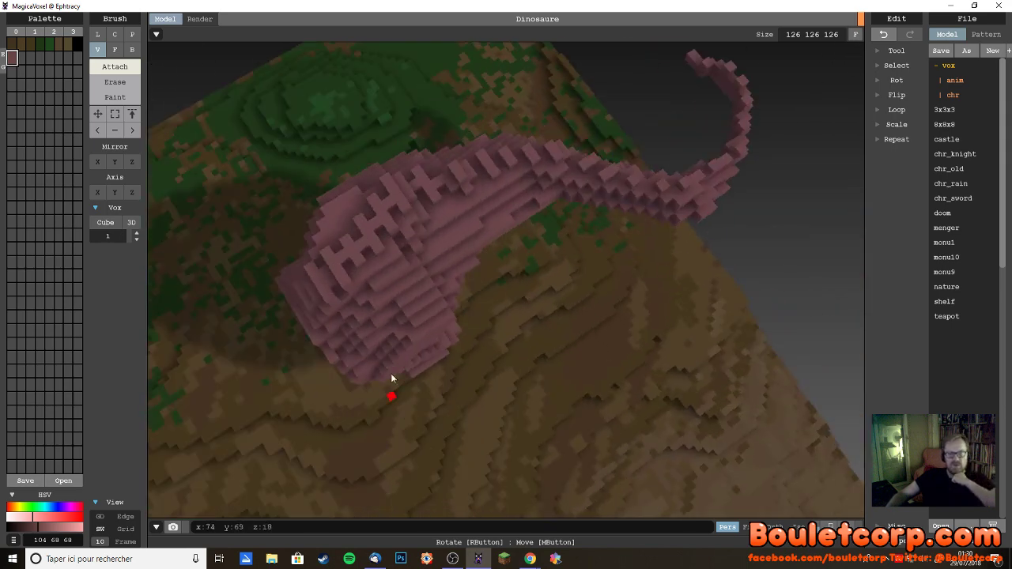
pyautogui.moveTo(405, 246); pyautogui.dragTo(434, 251, button='right')
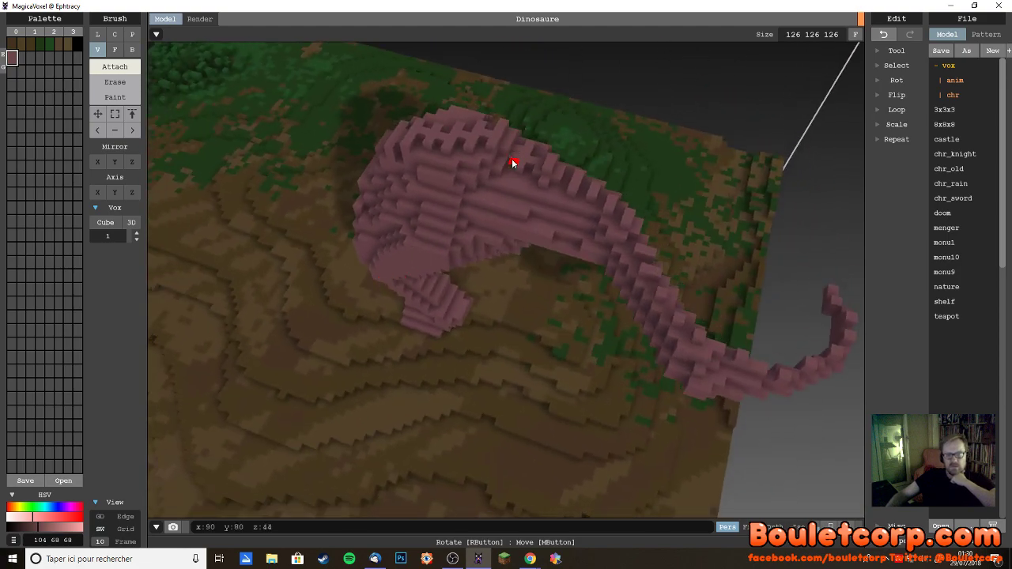
pyautogui.moveTo(513, 163); pyautogui.dragTo(519, 208, button='right')
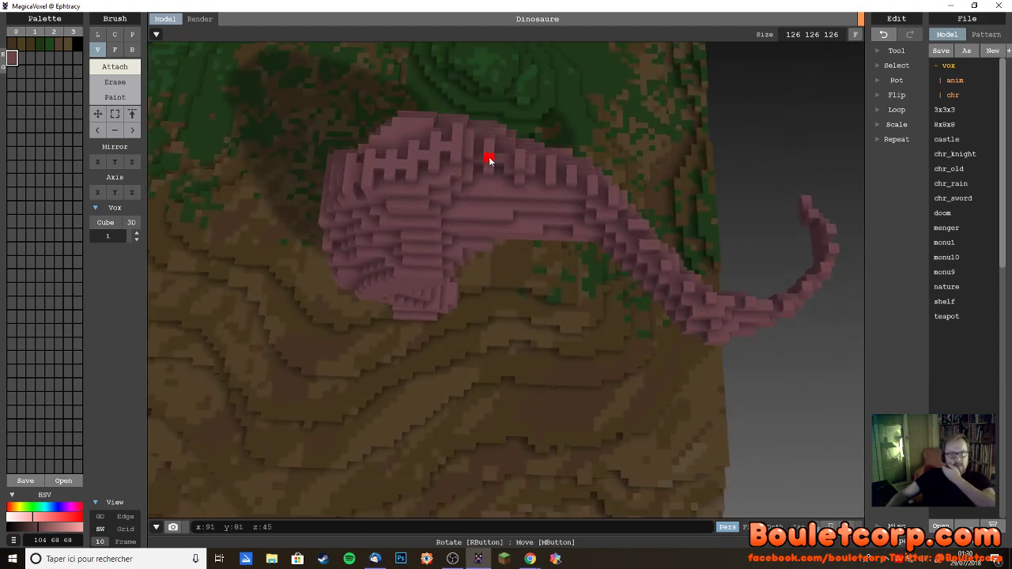
pyautogui.moveTo(458, 262); pyautogui.dragTo(411, 346, button='right')
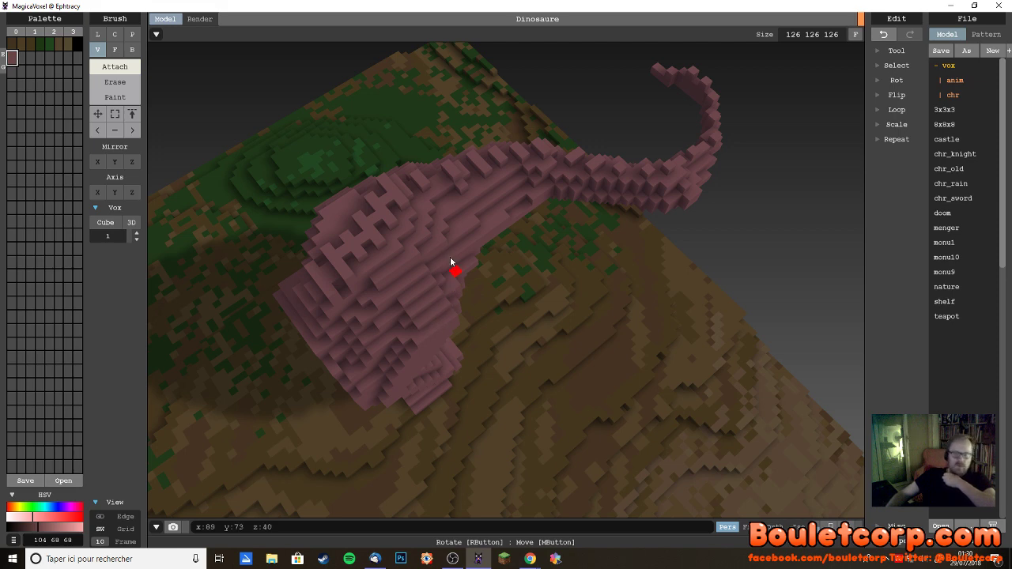
pyautogui.moveTo(443, 187); pyautogui.dragTo(369, 274, button='right')
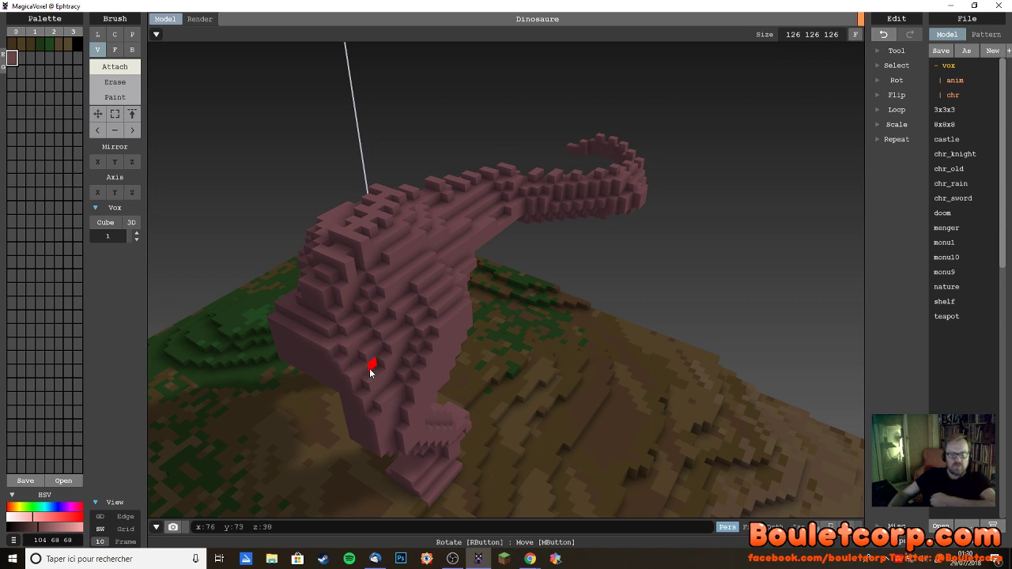
# - Attach a layer of voxels over the front of the outer thigh to widen it, with a stepped front edge
pyautogui.moveTo(380, 402); pyautogui.dragTo(376, 351, button='right')
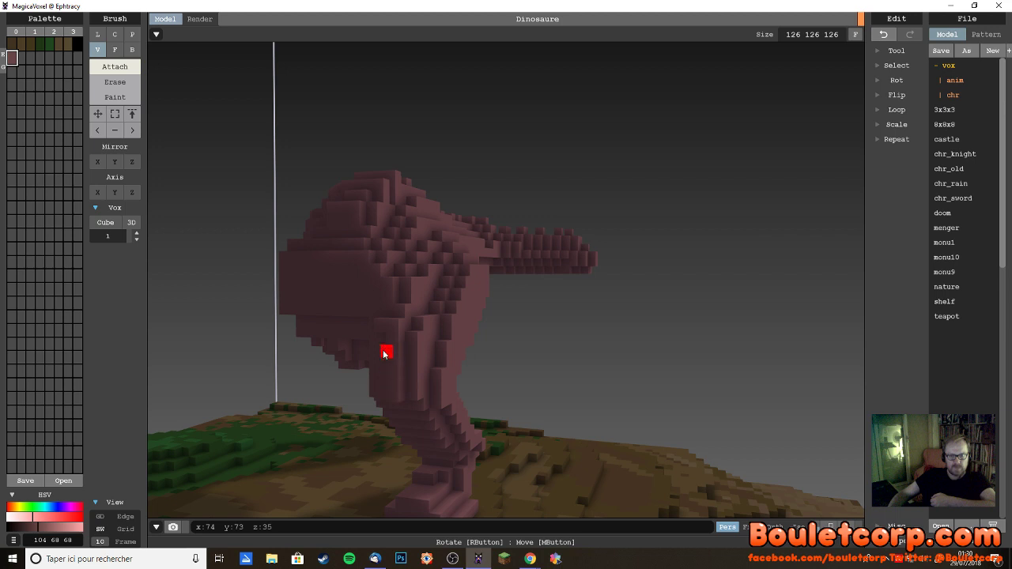
pyautogui.moveTo(409, 380)
pyautogui.mouseDown(button='right')
pyautogui.moveTo(346, 388)
pyautogui.moveTo(386, 366)
pyautogui.moveTo(402, 377)
pyautogui.mouseUp(button='right')
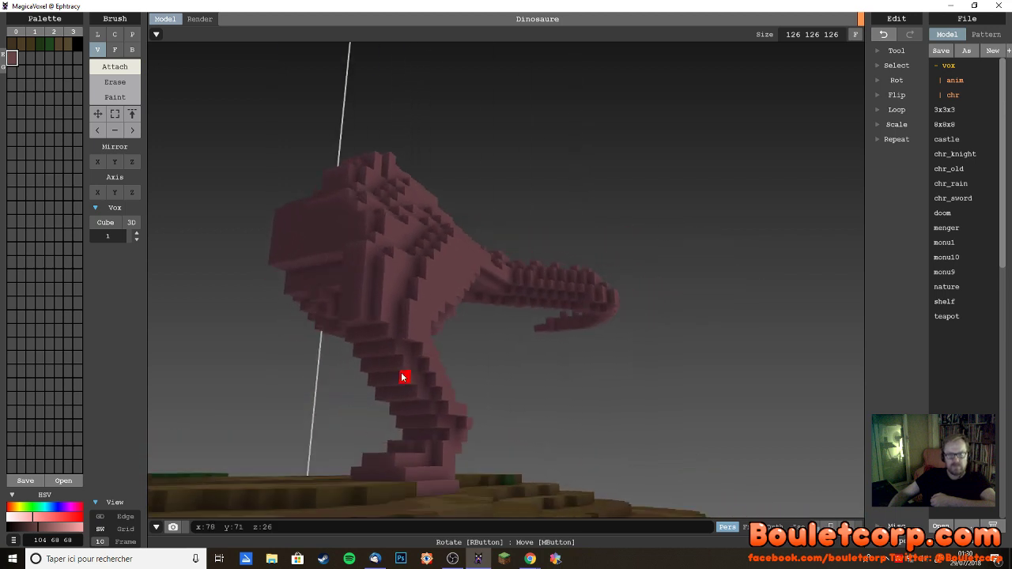
pyautogui.press('e')
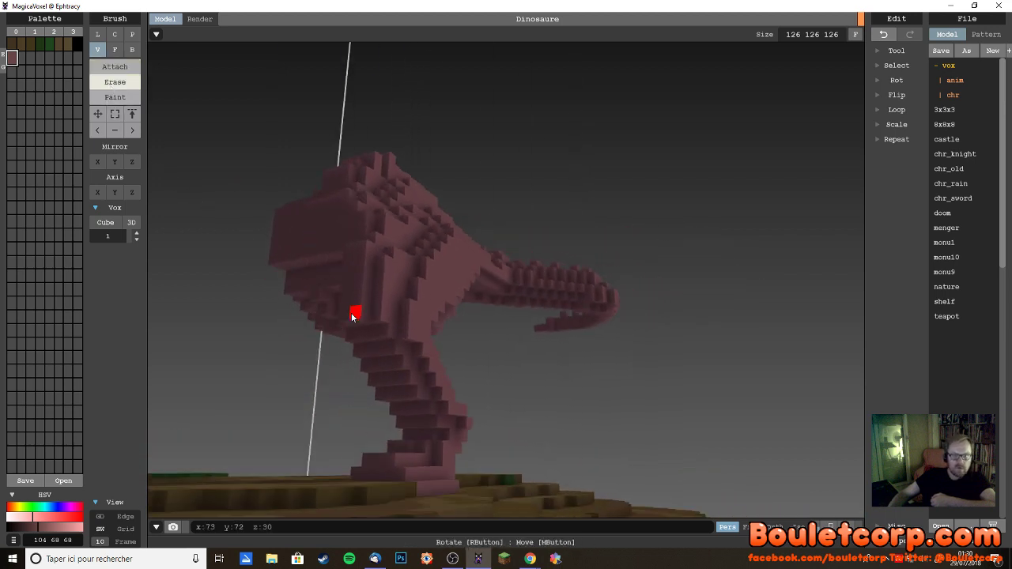
pyautogui.moveTo(351, 335); pyautogui.dragTo(306, 388, button='right')
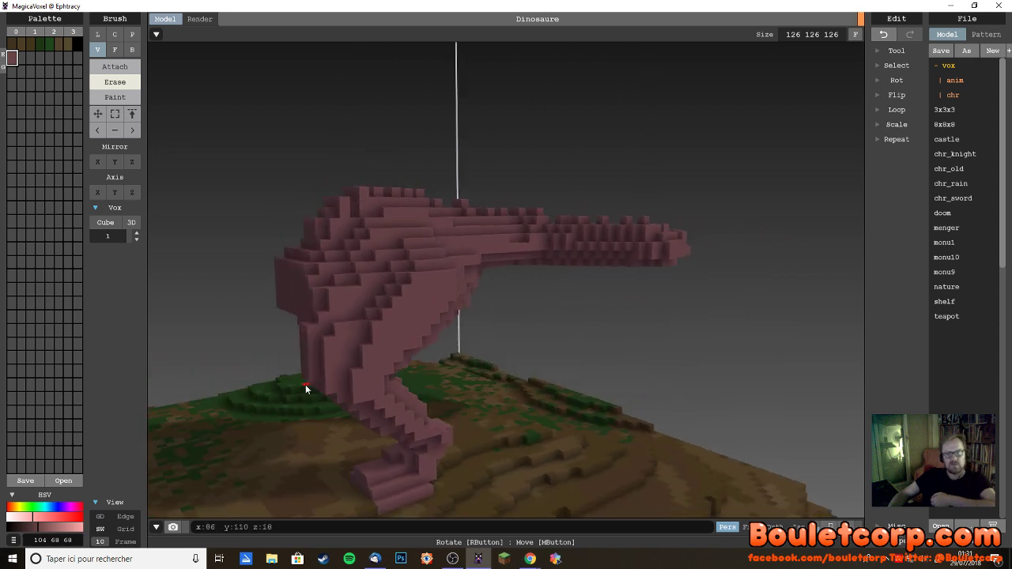
pyautogui.press('a')
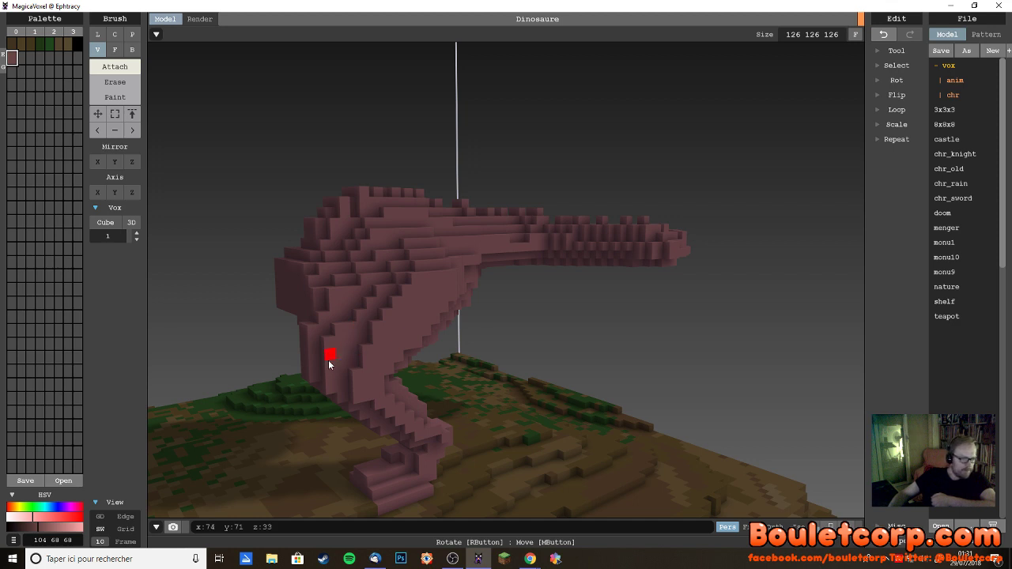
pyautogui.moveTo(346, 344); pyautogui.dragTo(353, 354, button='right')
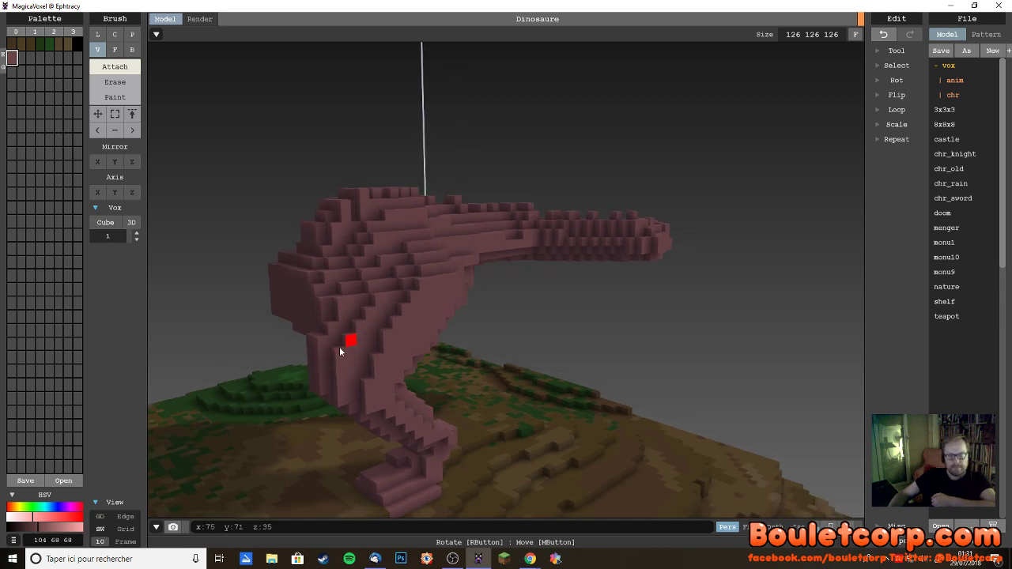
pyautogui.moveTo(323, 341)
pyautogui.mouseDown(button='right')
pyautogui.moveTo(262, 343)
pyautogui.moveTo(321, 325)
pyautogui.mouseUp(button='right')
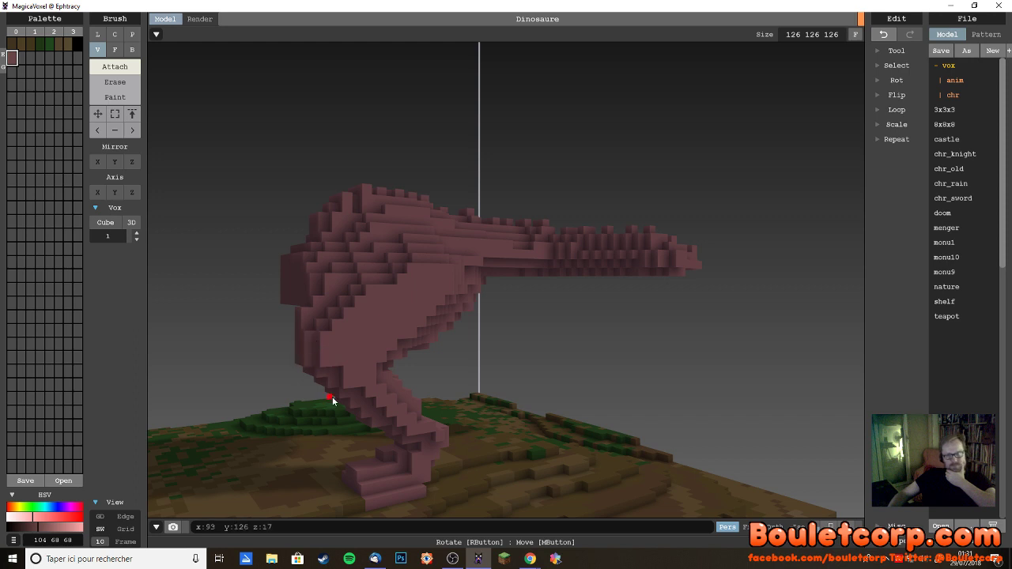
# - Attach a diagonal patch of voxels on the lower outer thigh and erase excess voxels around it to step its edges
pyautogui.moveTo(367, 378); pyautogui.dragTo(353, 358, button='right')
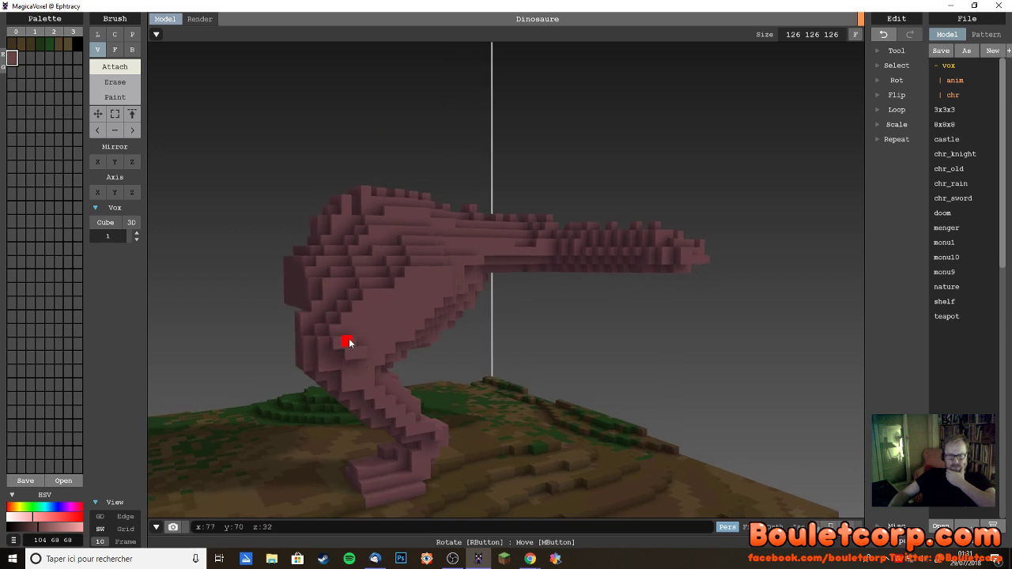
pyautogui.moveTo(409, 323); pyautogui.dragTo(360, 354)
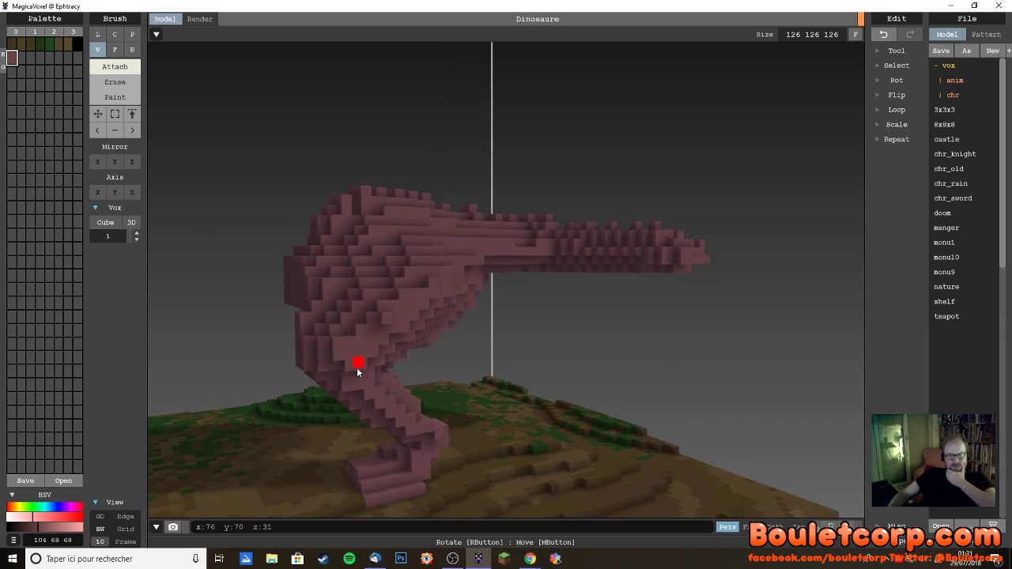
pyautogui.click(115, 81)
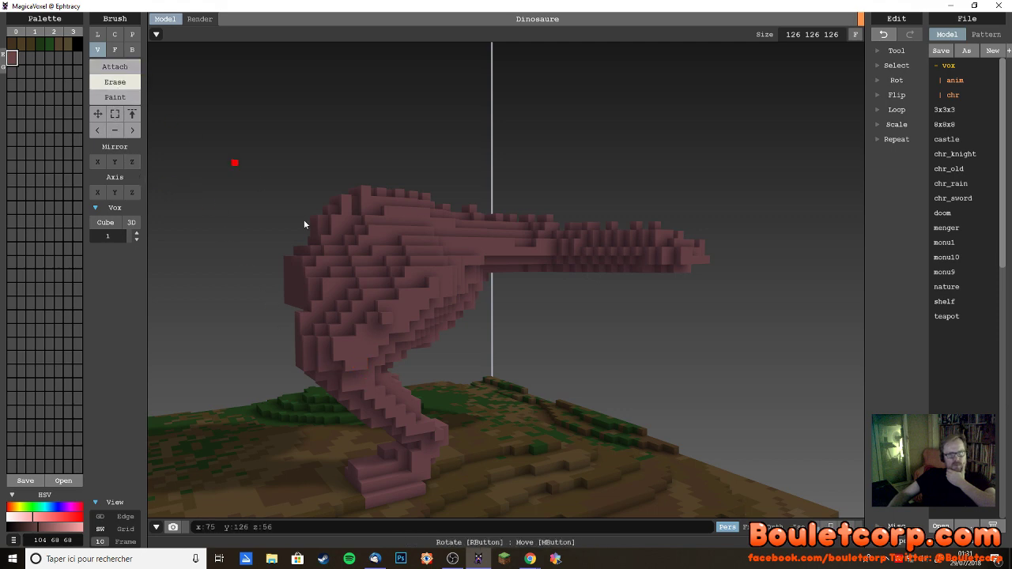
pyautogui.moveTo(429, 366)
pyautogui.mouseDown(button='right')
pyautogui.moveTo(307, 403)
pyautogui.moveTo(306, 364)
pyautogui.moveTo(293, 376)
pyautogui.moveTo(407, 369)
pyautogui.moveTo(465, 378)
pyautogui.moveTo(423, 386)
pyautogui.mouseUp(button='right')
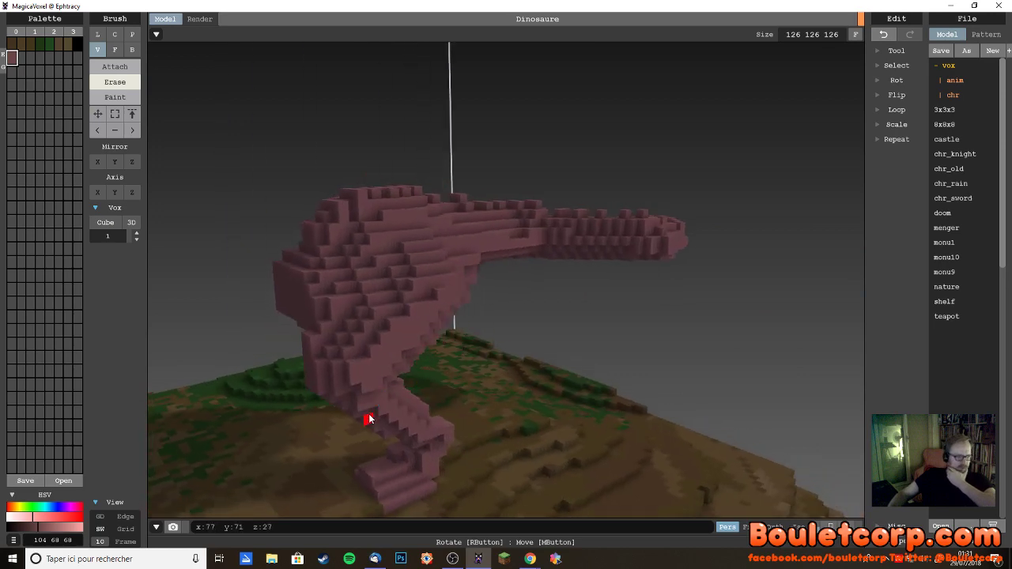
pyautogui.moveTo(369, 418)
pyautogui.mouseDown(button='right')
pyautogui.moveTo(380, 403)
pyautogui.moveTo(374, 420)
pyautogui.mouseUp(button='right')
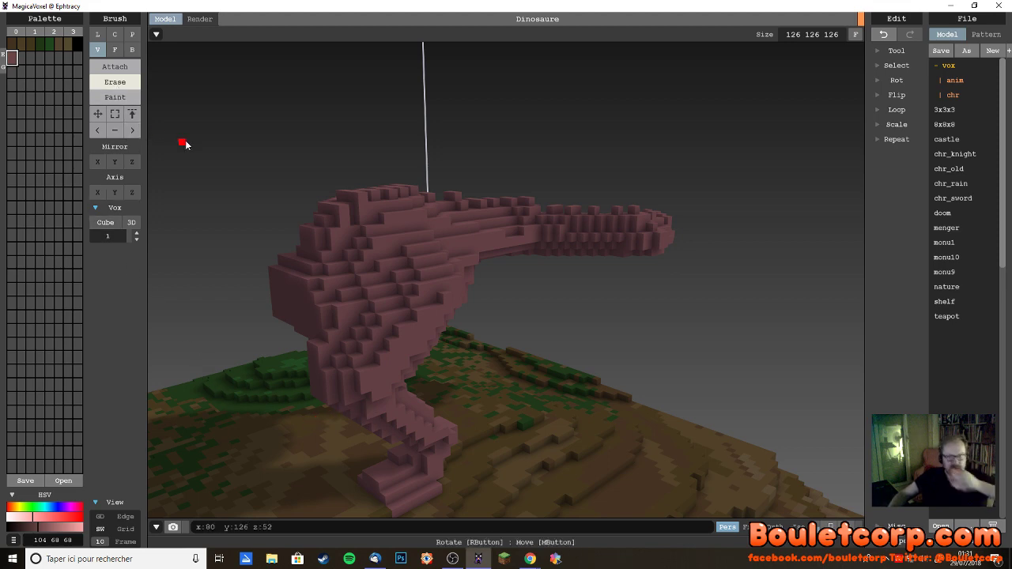
# - Attach voxels to the opposite flank to fill the uneven area between the hip and the thigh
pyautogui.press('t')
pyautogui.moveTo(201, 225); pyautogui.dragTo(332, 241, button='right')
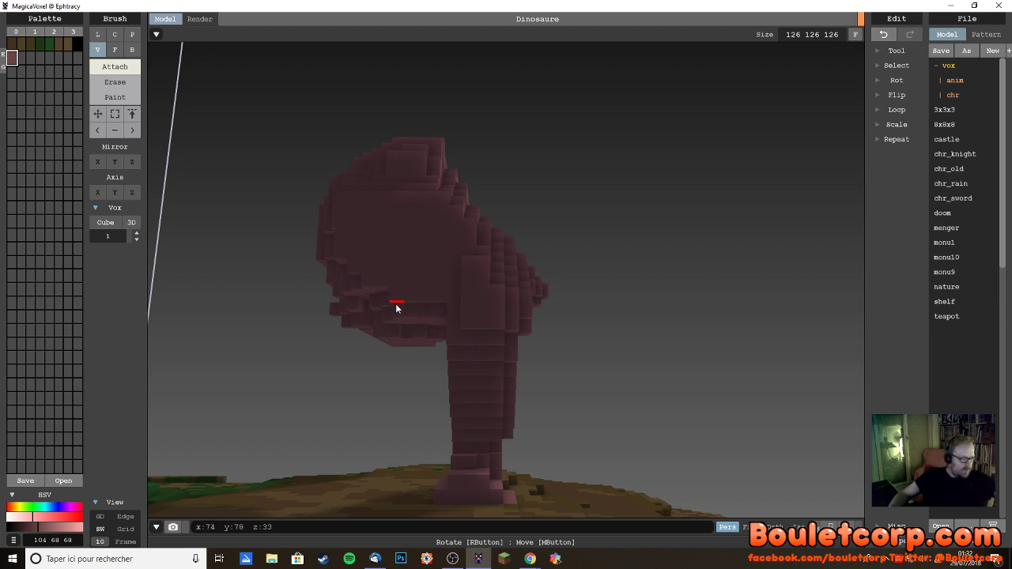
pyautogui.moveTo(384, 321); pyautogui.dragTo(470, 336, button='right')
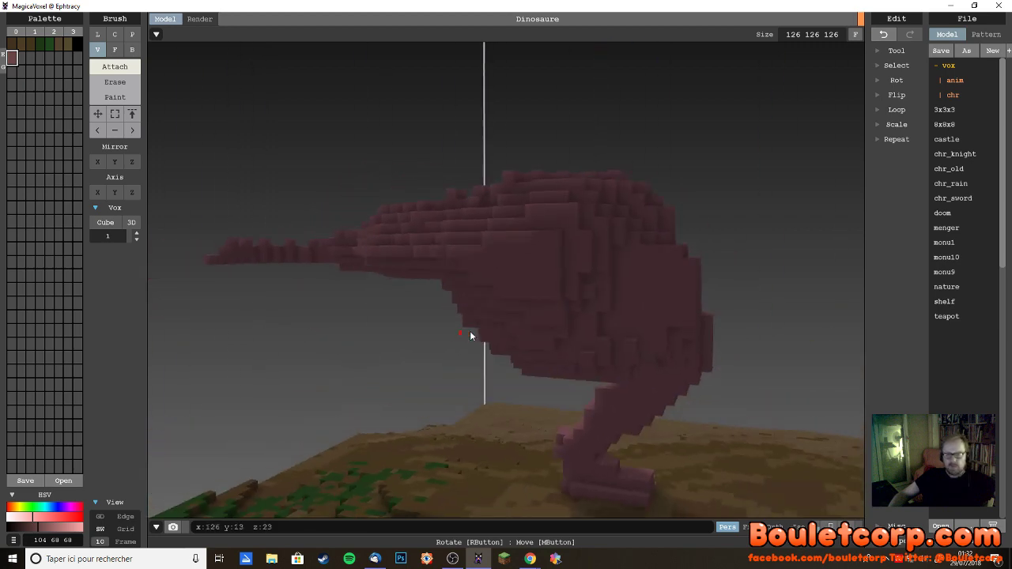
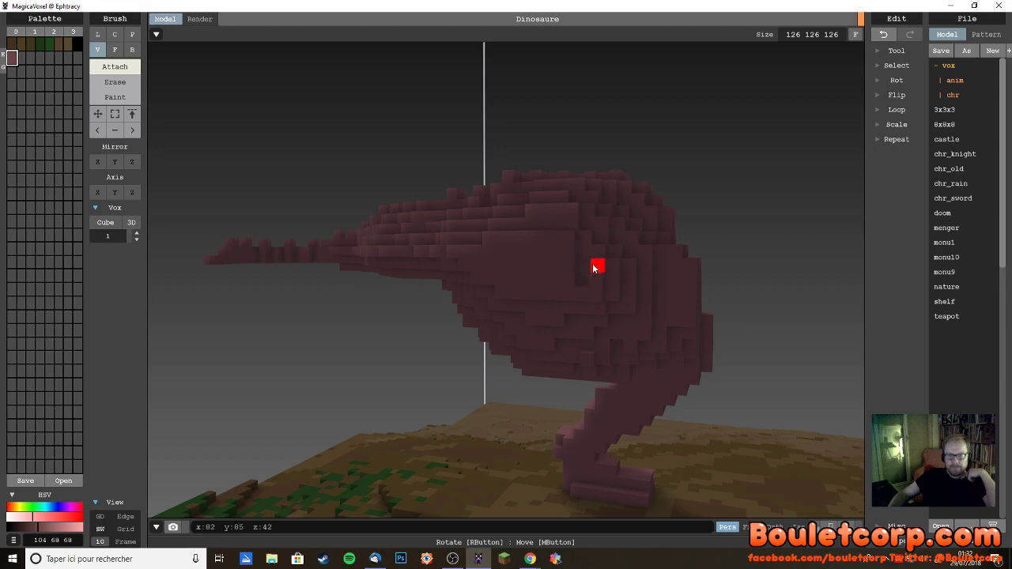
pyautogui.moveTo(606, 304); pyautogui.dragTo(515, 350, button='right')
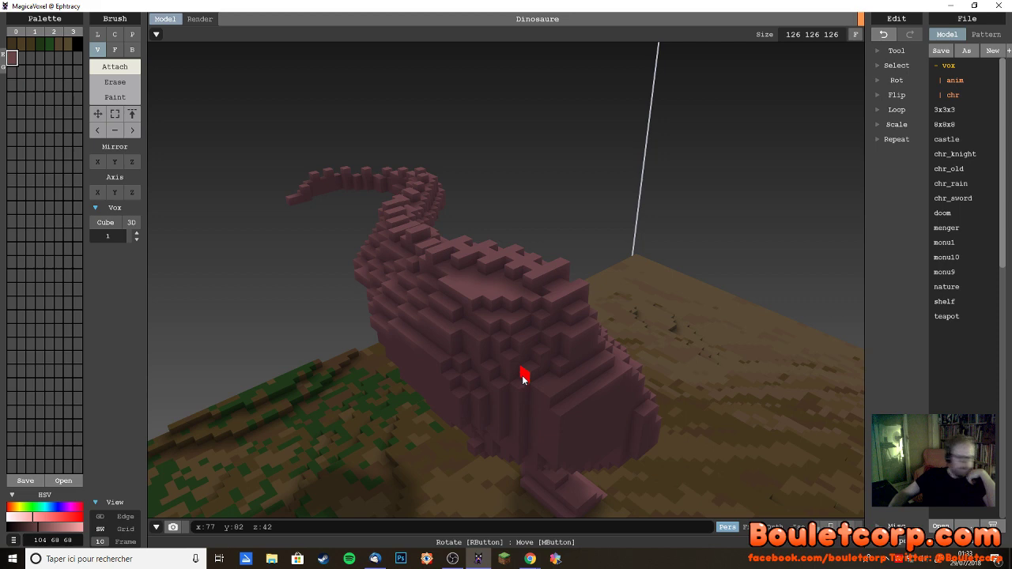
# - Attach stepped voxels around the front and side of the hips below the spine ridges to round the body
pyautogui.moveTo(522, 377); pyautogui.dragTo(495, 405, button='right')
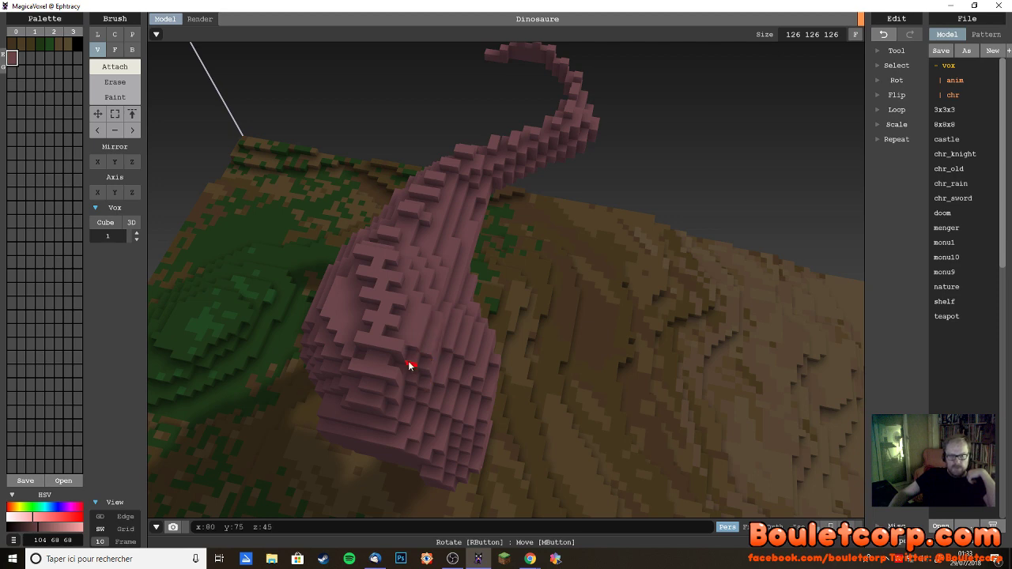
pyautogui.moveTo(409, 364); pyautogui.dragTo(359, 351, button='right')
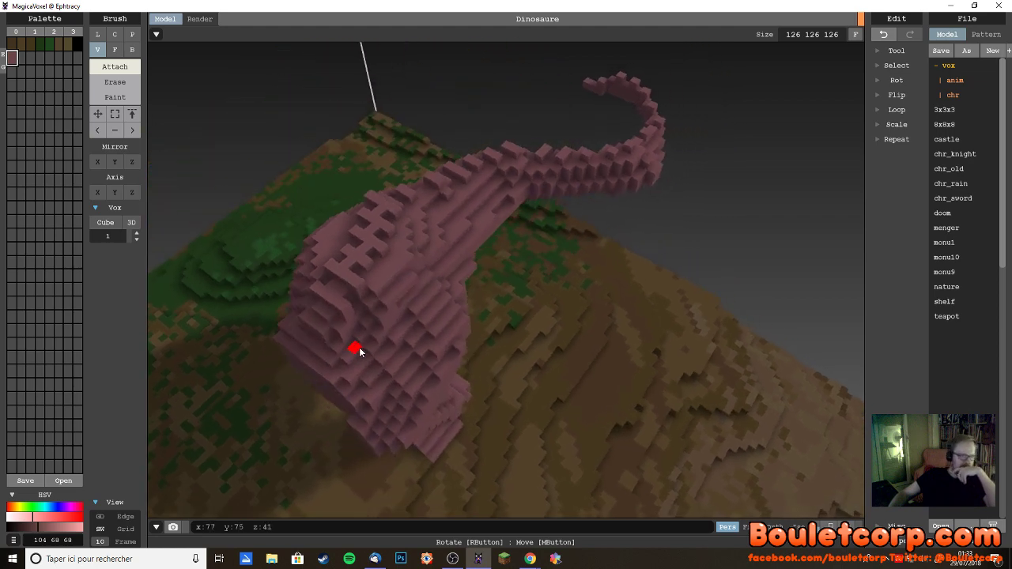
pyautogui.click(377, 303)
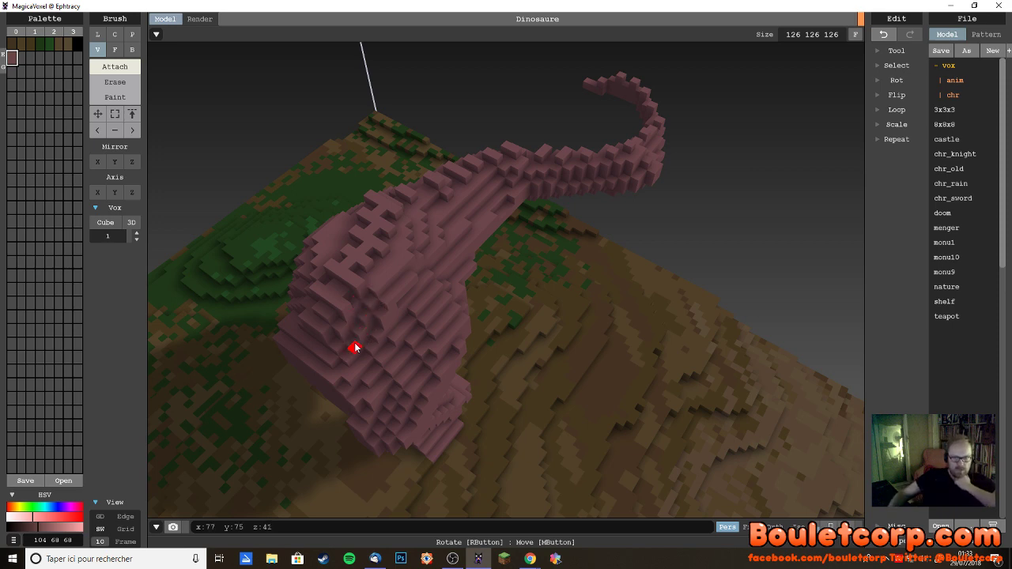
pyautogui.moveTo(355, 348); pyautogui.dragTo(396, 372, button='right')
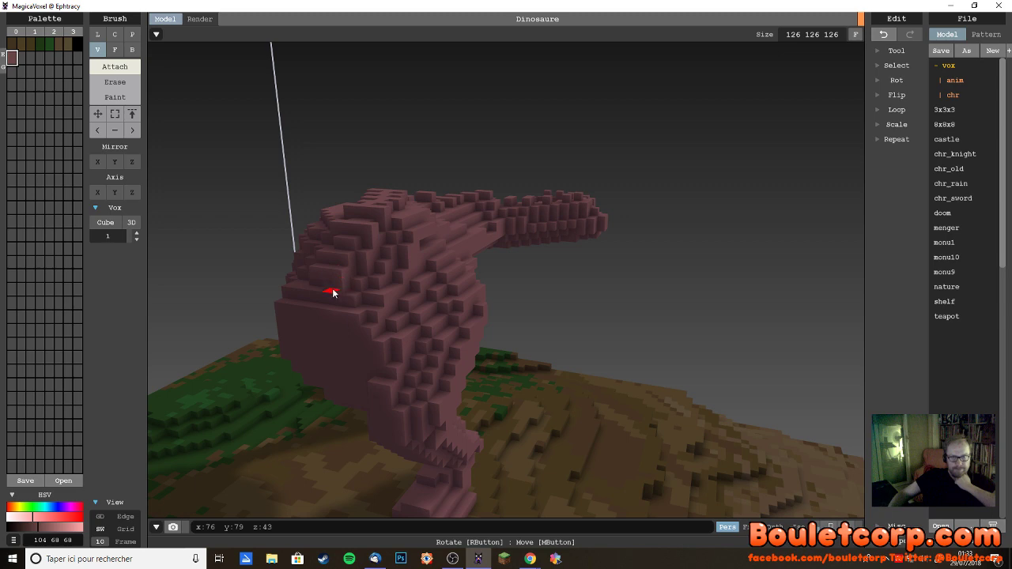
pyautogui.moveTo(325, 291); pyautogui.dragTo(411, 270, button='right')
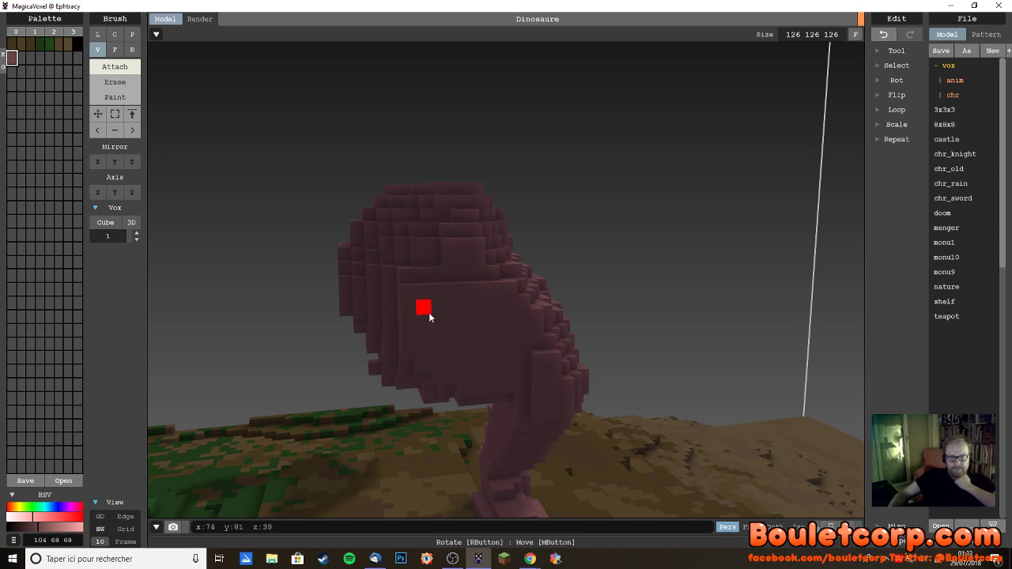
pyautogui.moveTo(428, 312); pyautogui.dragTo(402, 353, button='right')
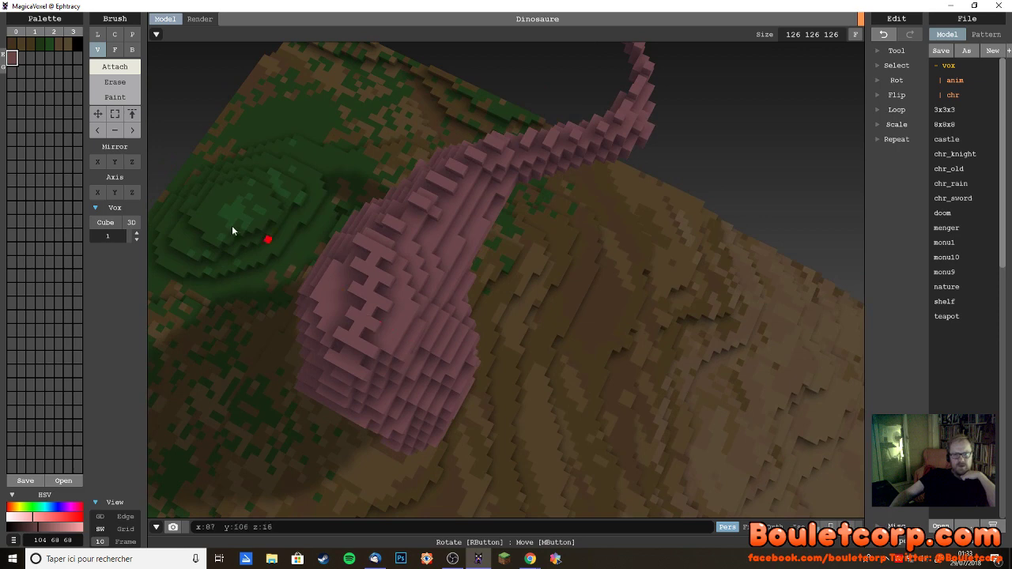
# - Erase the side voxels of the front spine ridges to open gaps along the top of the hips
pyautogui.click(117, 82)
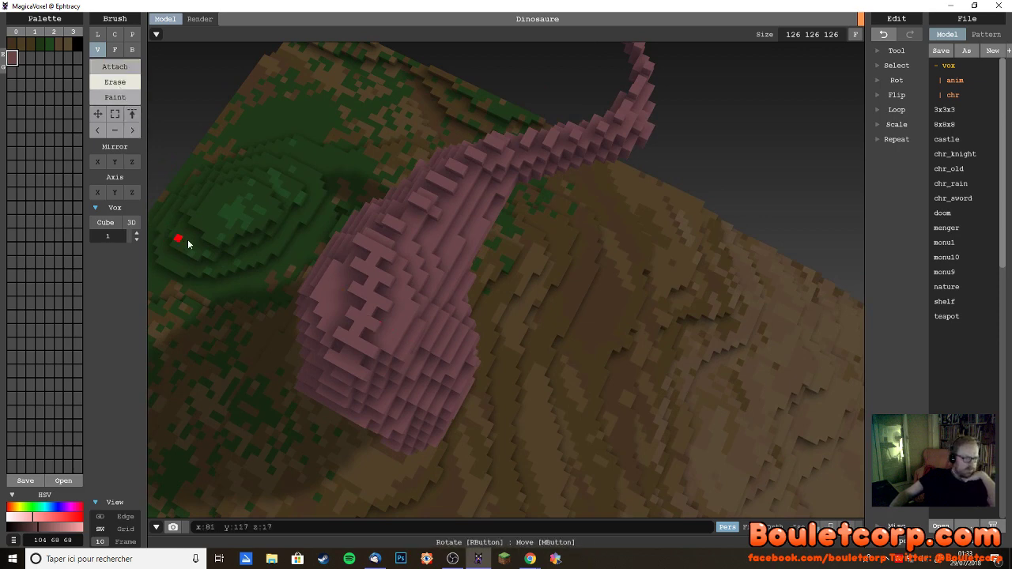
pyautogui.click(378, 308)
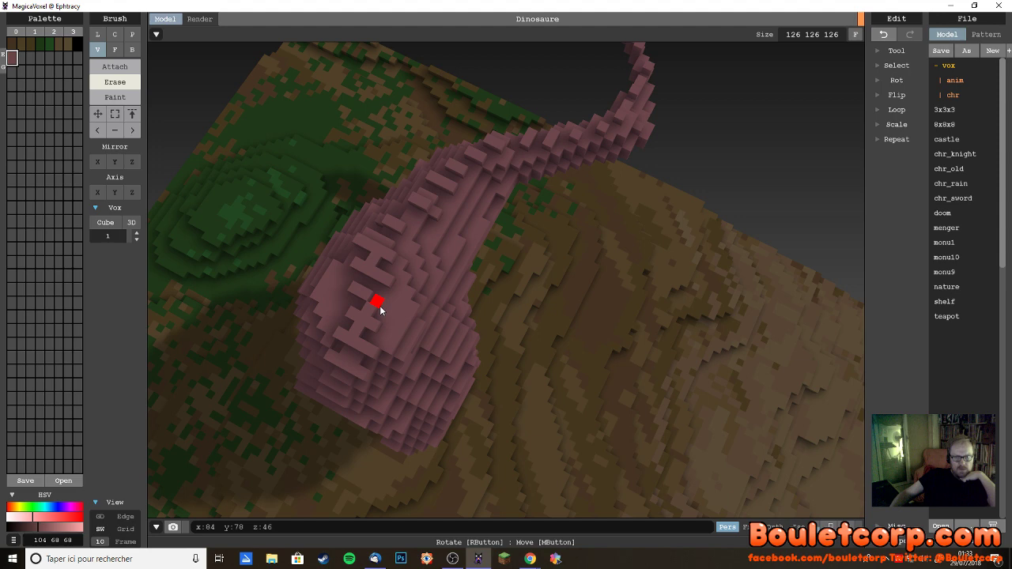
pyautogui.click(365, 348)
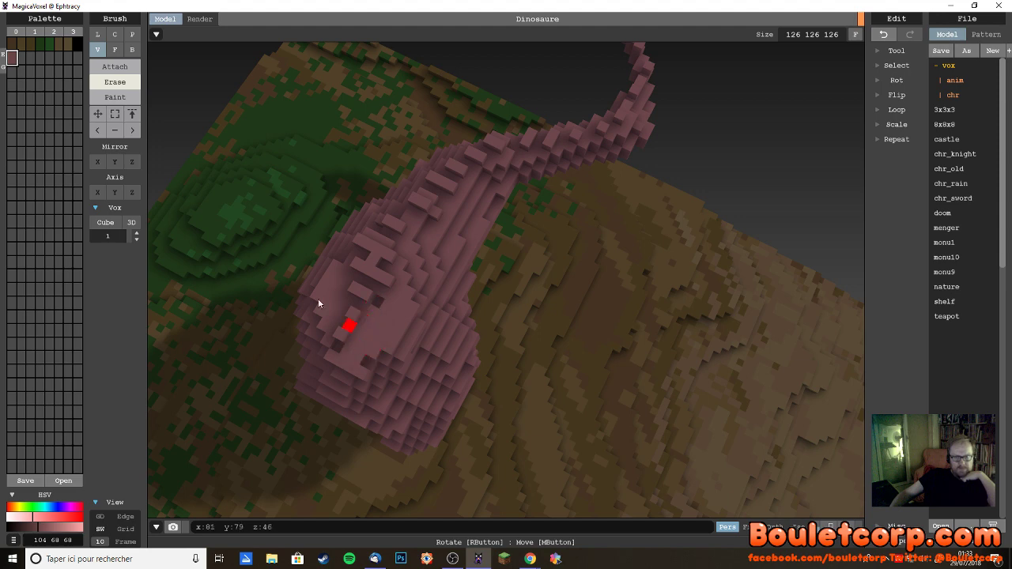
# - Attach voxels along the front of the spine to rebuild short, evenly spaced cross ridges joined along the center
pyautogui.click(114, 66)
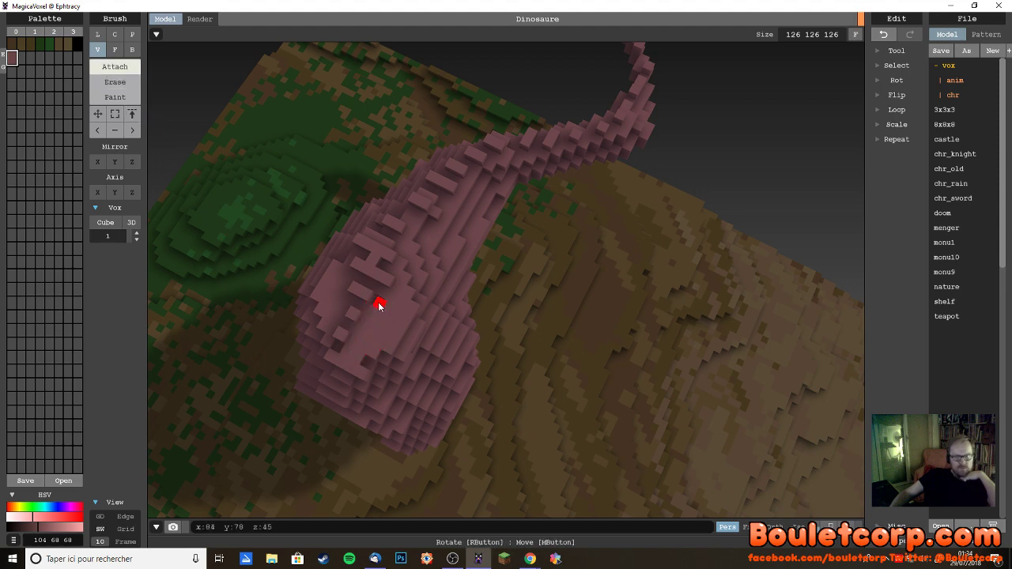
pyautogui.moveTo(378, 307); pyautogui.dragTo(355, 316, button='right')
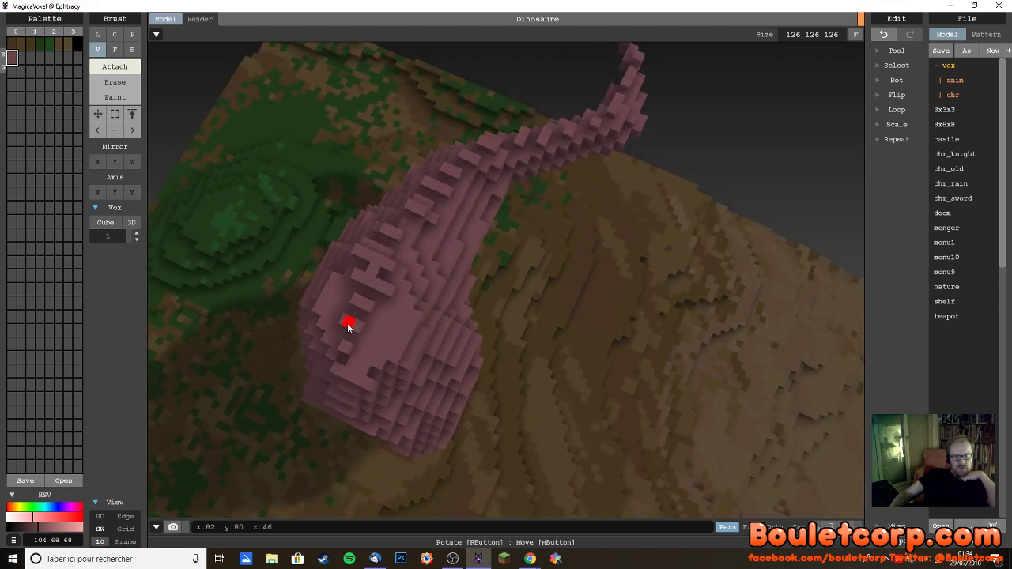
pyautogui.click(348, 325)
pyautogui.moveTo(385, 404); pyautogui.dragTo(422, 374, button='right')
pyautogui.moveTo(364, 349); pyautogui.dragTo(386, 391, button='right')
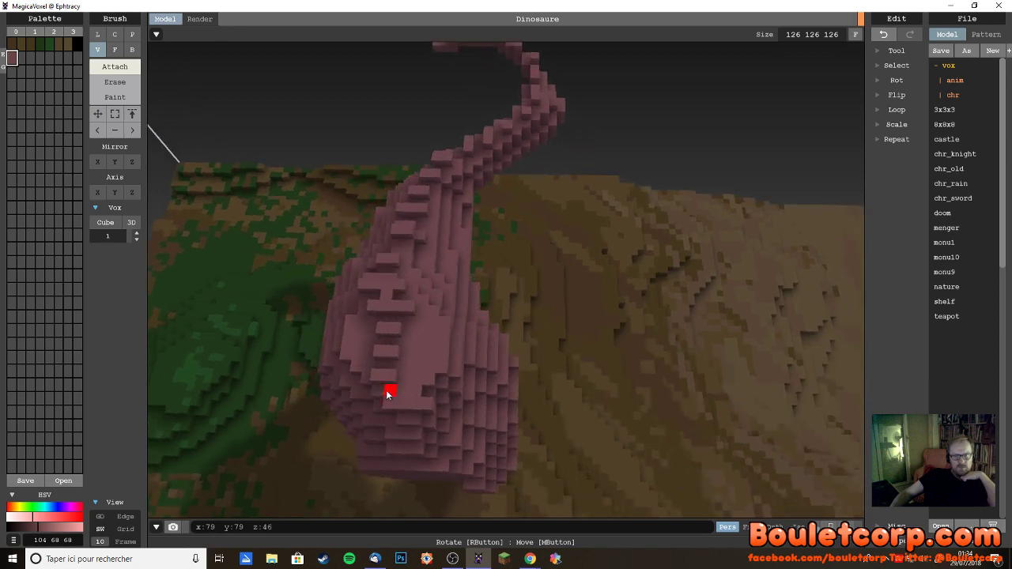
pyautogui.click(364, 341)
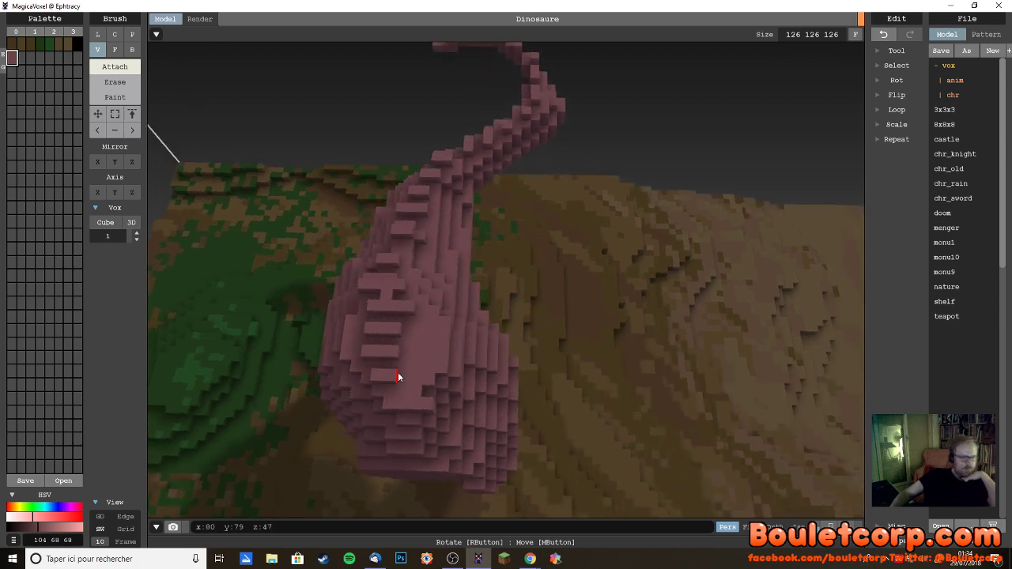
pyautogui.click(386, 328)
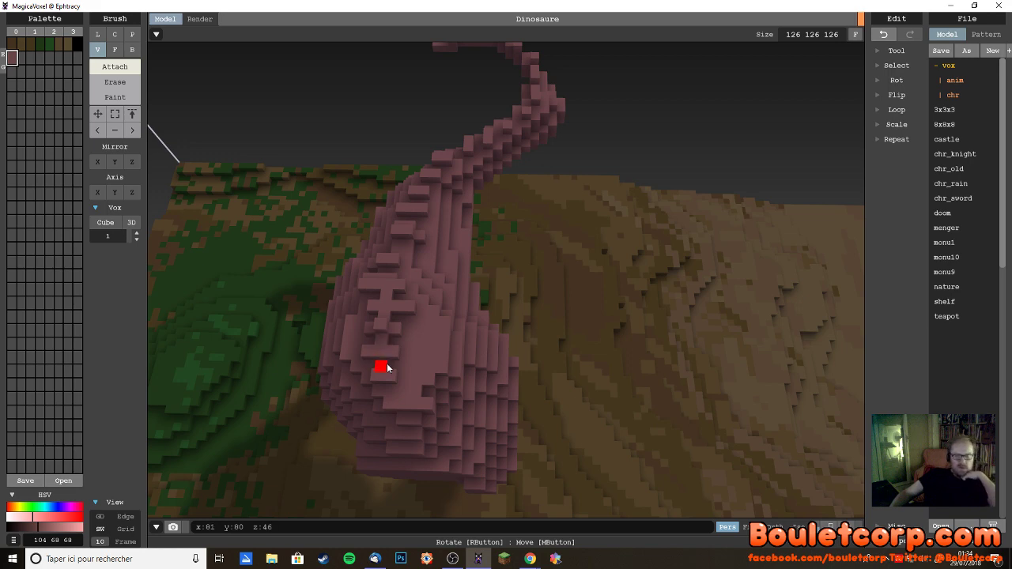
# - Erase the excess voxels beside the front-most spine ridge to shape its end
pyautogui.moveTo(446, 415); pyautogui.dragTo(322, 337, button='right')
pyautogui.click(115, 81)
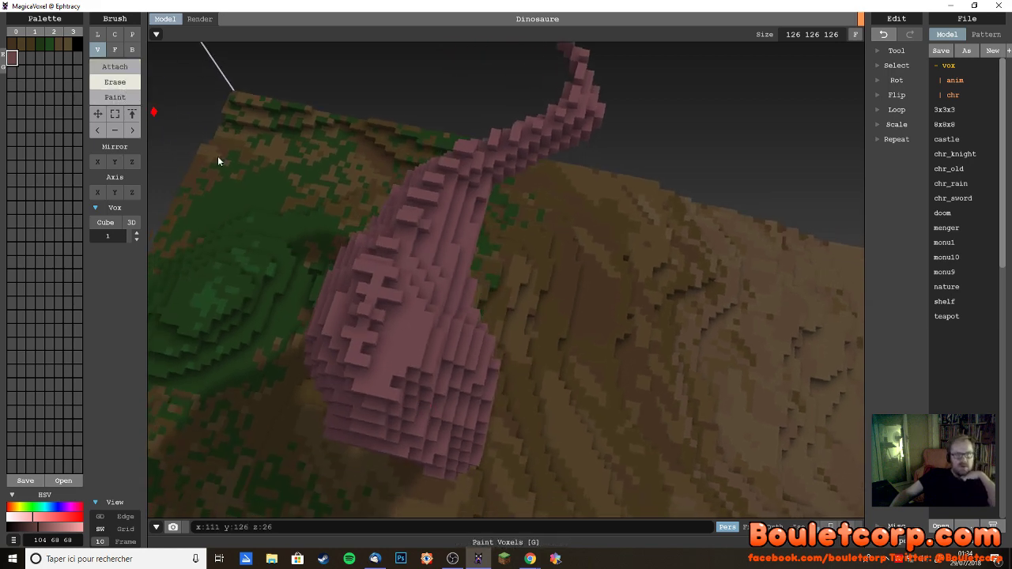
pyautogui.moveTo(385, 337); pyautogui.dragTo(333, 302, button='right')
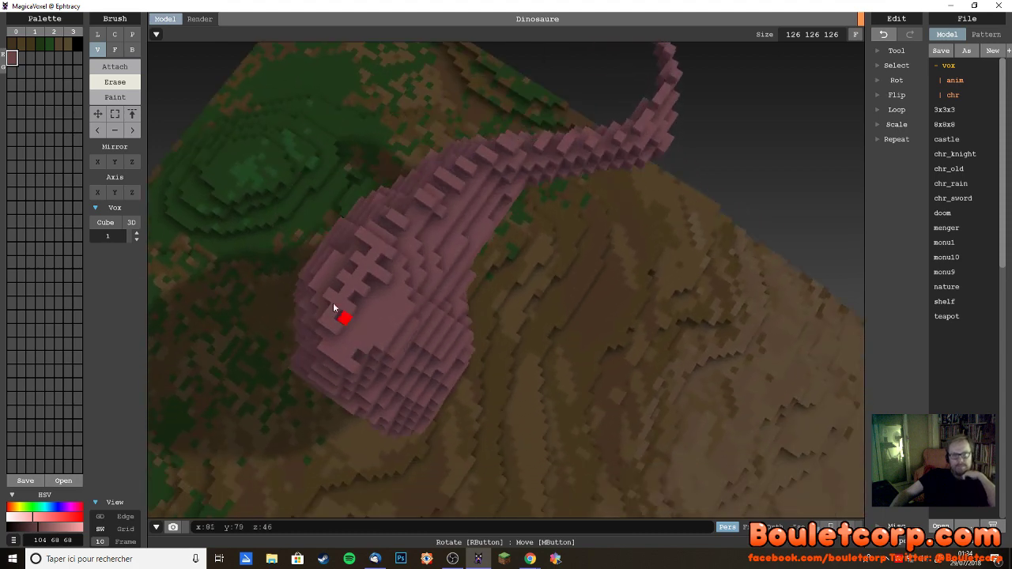
# - Attach stepped voxels over the front face and lower edge of the body to round the belly
pyautogui.click(115, 67)
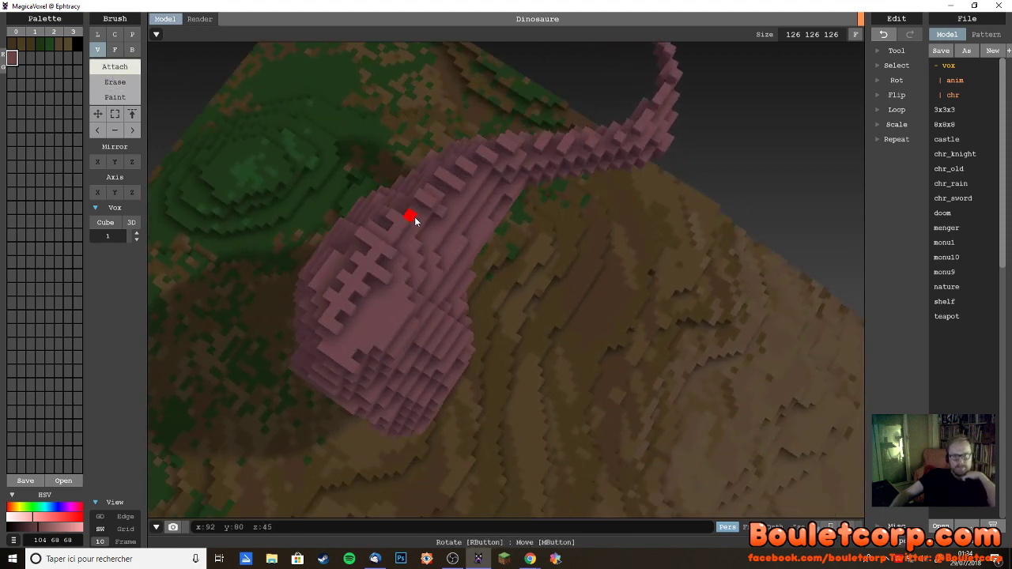
pyautogui.moveTo(421, 307); pyautogui.dragTo(456, 190, button='right')
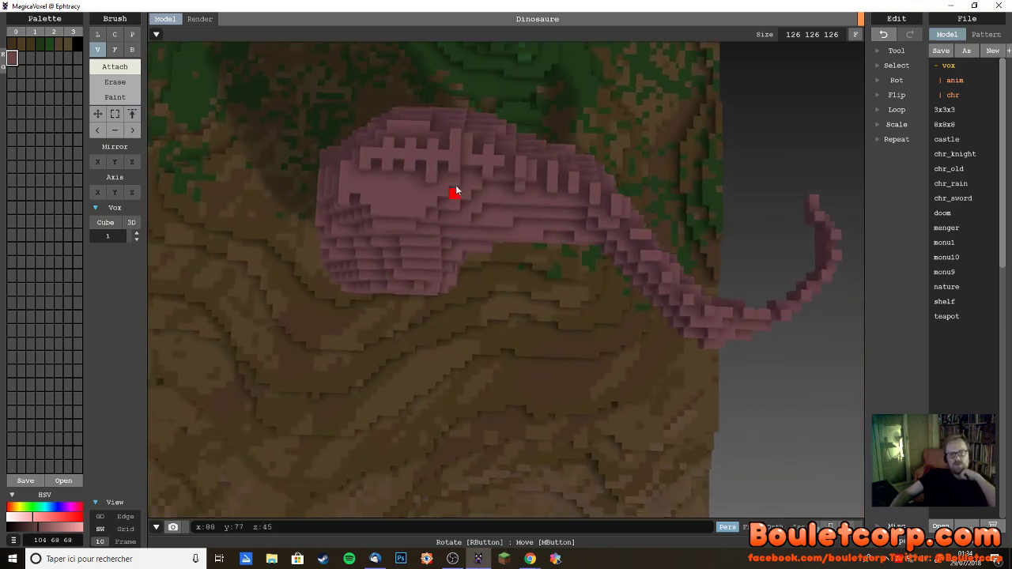
pyautogui.moveTo(399, 286); pyautogui.dragTo(463, 295, button='right')
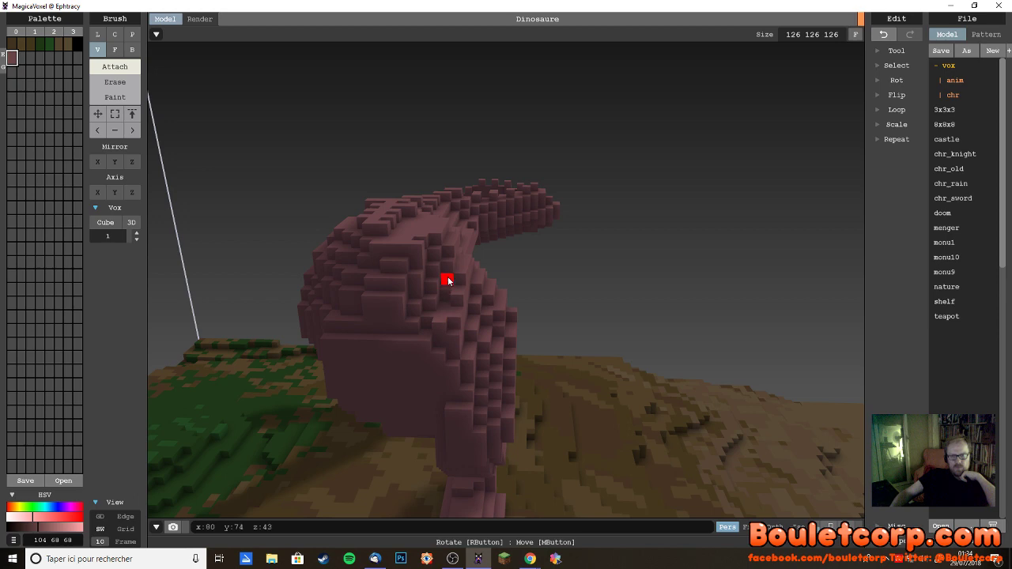
pyautogui.moveTo(446, 293); pyautogui.dragTo(427, 339, button='right')
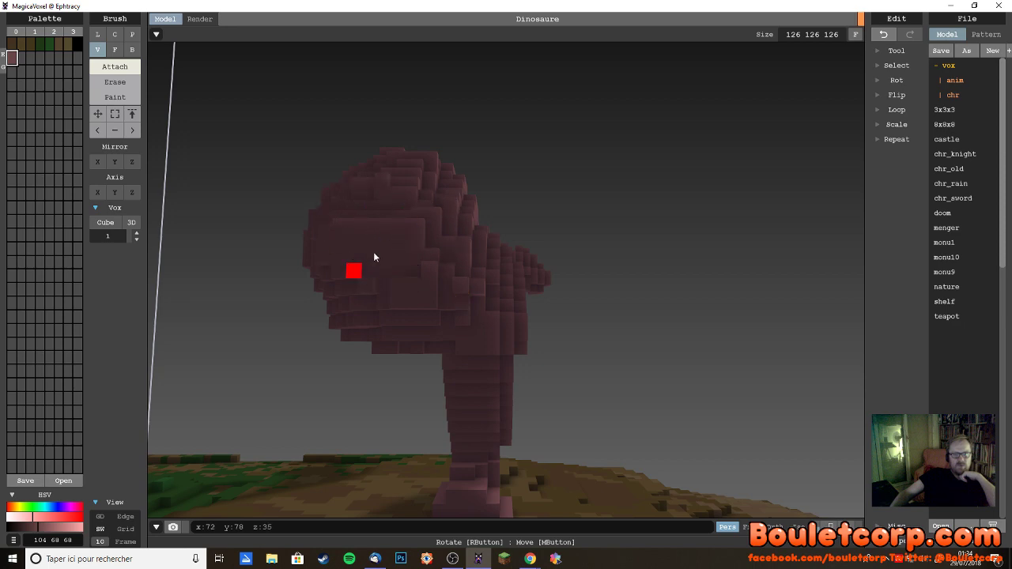
pyautogui.moveTo(394, 244)
pyautogui.mouseDown(button='right')
pyautogui.moveTo(313, 318)
pyautogui.moveTo(361, 318)
pyautogui.mouseUp(button='right')
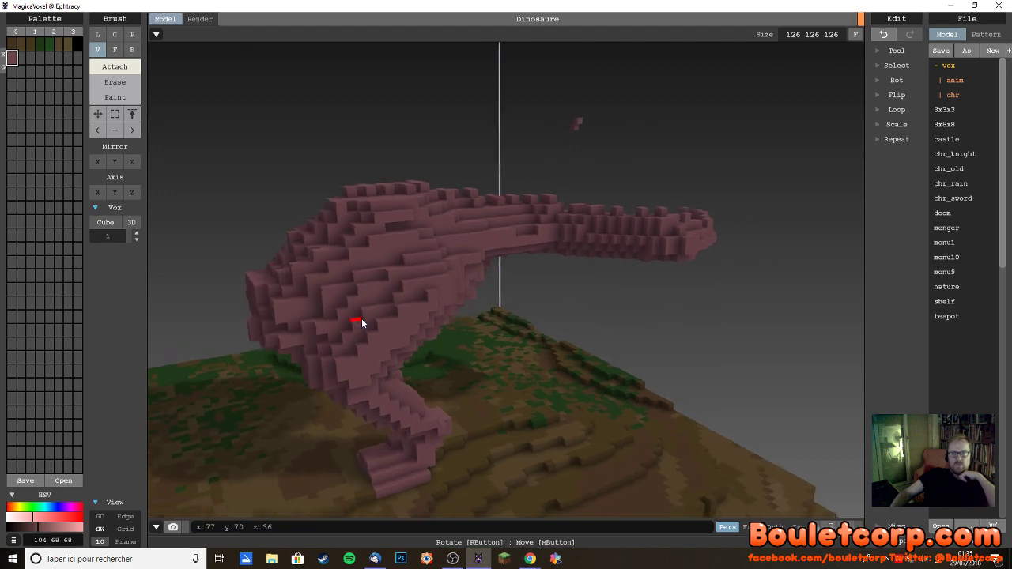
pyautogui.click(115, 81)
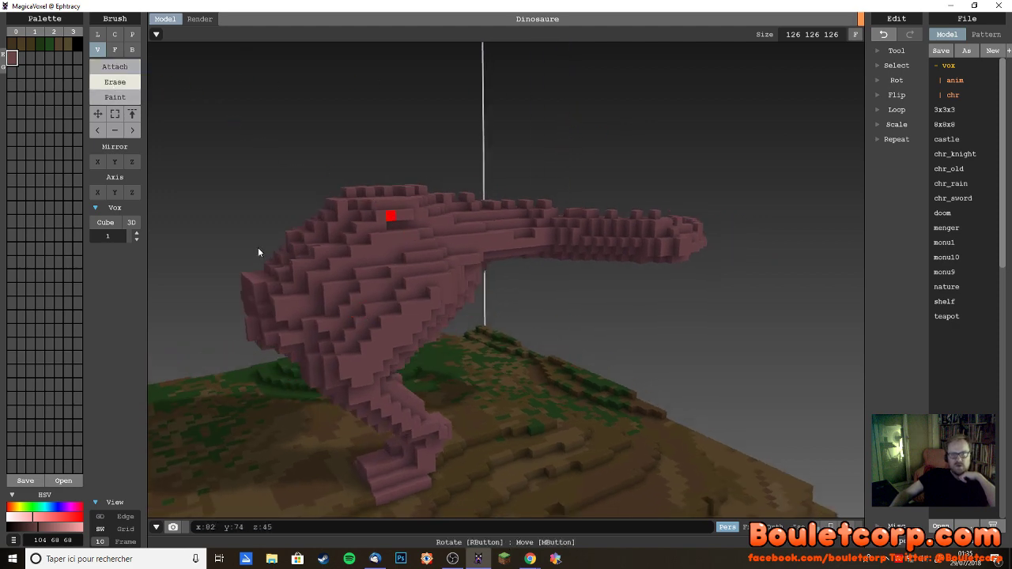
# - Attach stepped voxels along the underside of the opposite hip, where the belly meets the top of the leg
pyautogui.click(115, 67)
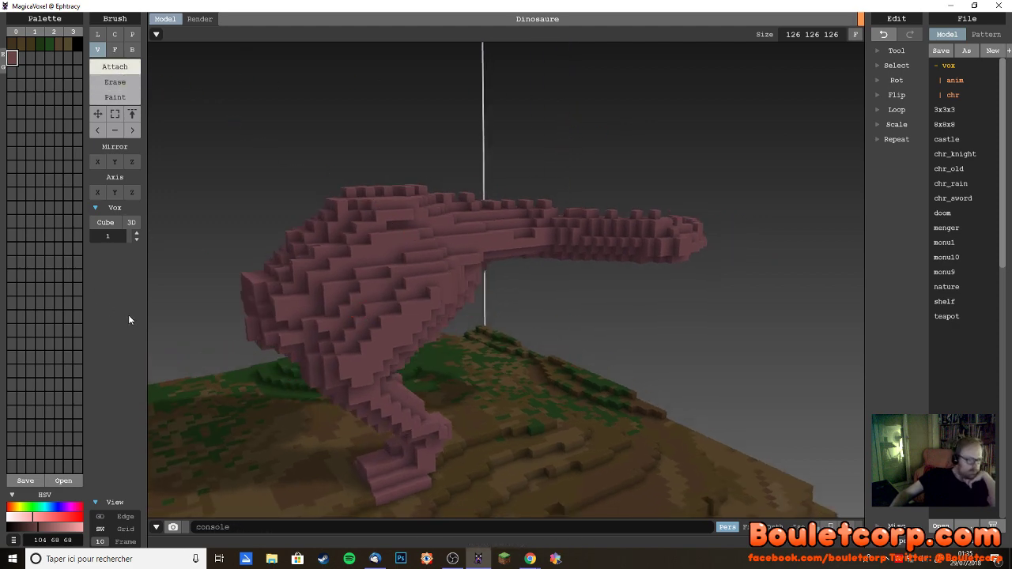
pyautogui.moveTo(203, 385); pyautogui.dragTo(255, 366, button='right')
pyautogui.moveTo(346, 348); pyautogui.dragTo(669, 385, button='right')
pyautogui.scroll(5, 608, 339)
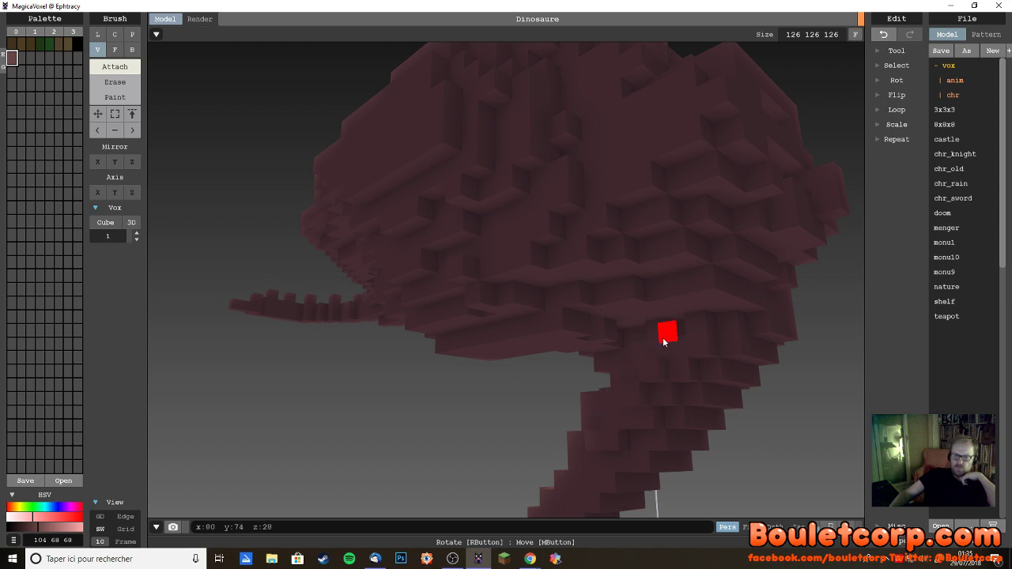
pyautogui.moveTo(664, 338); pyautogui.dragTo(685, 379, button='right')
pyautogui.scroll(5, 712, 370)
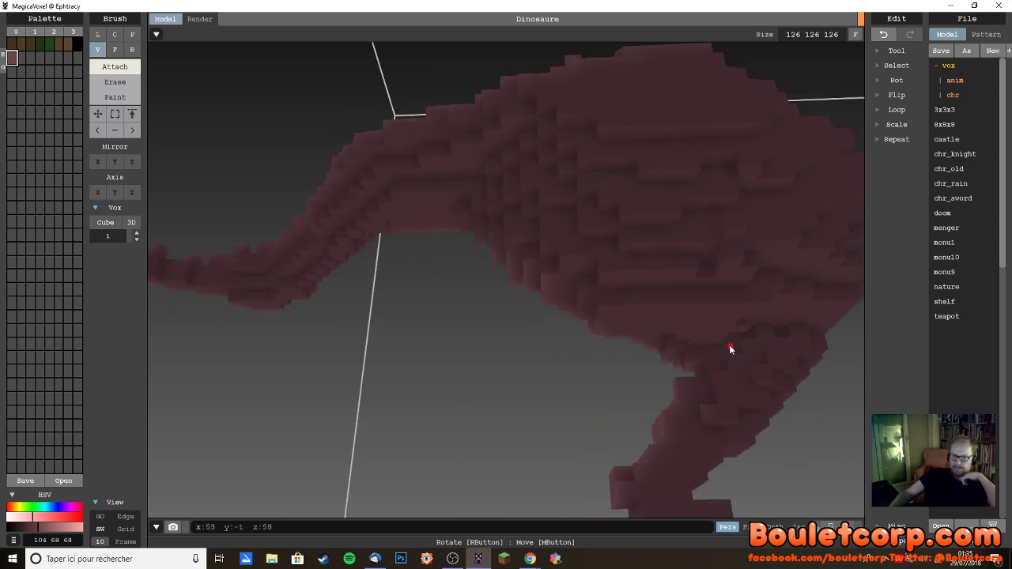
pyautogui.moveTo(729, 348); pyautogui.dragTo(728, 414, button='right')
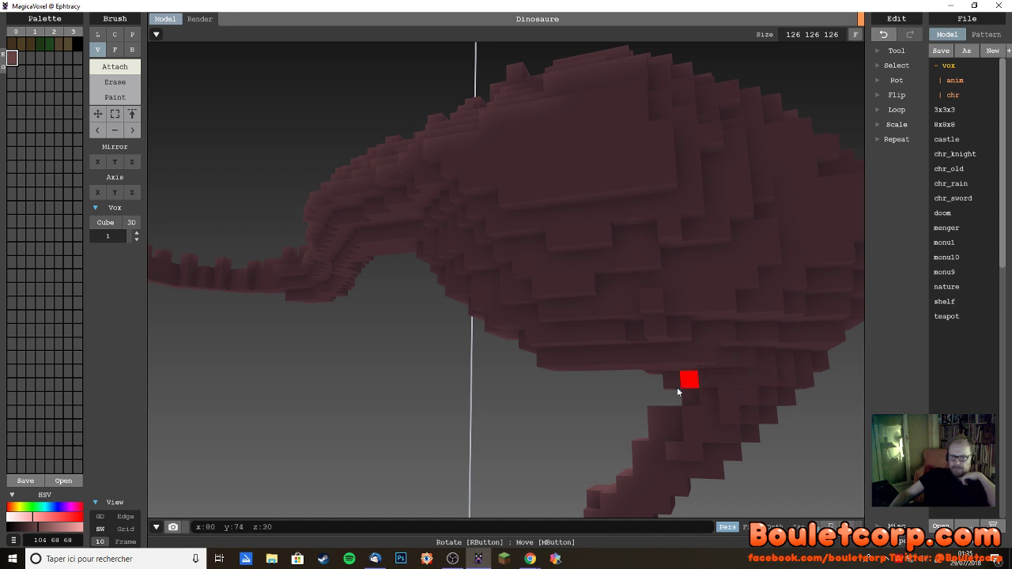
pyautogui.moveTo(707, 398); pyautogui.dragTo(750, 396, button='right')
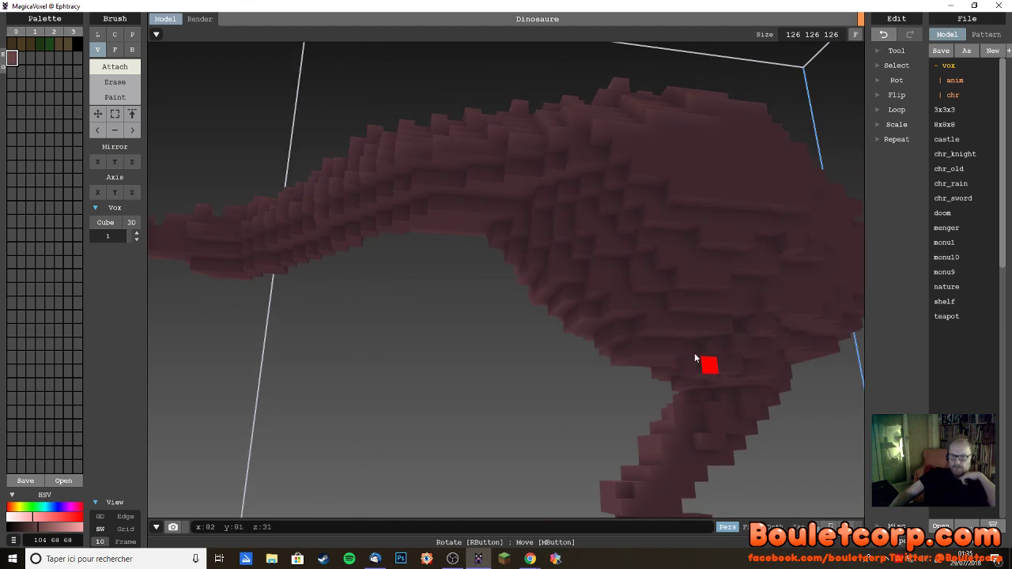
pyautogui.moveTo(741, 360); pyautogui.dragTo(601, 381, button='right')
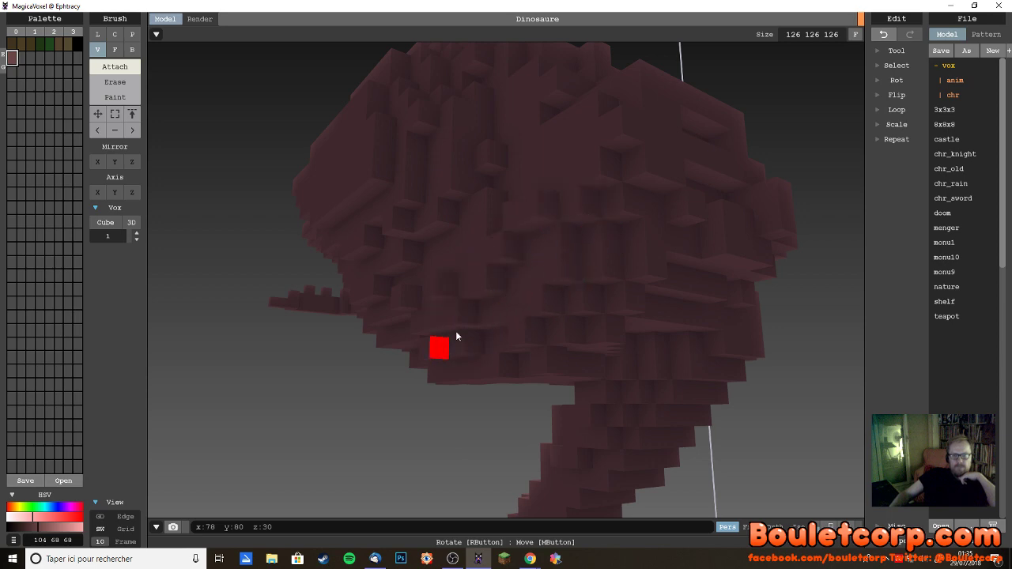
# - Erase the stray voxels floating in the air and attach a layer of voxels over the opposite flank
pyautogui.moveTo(495, 393); pyautogui.dragTo(606, 409, button='right')
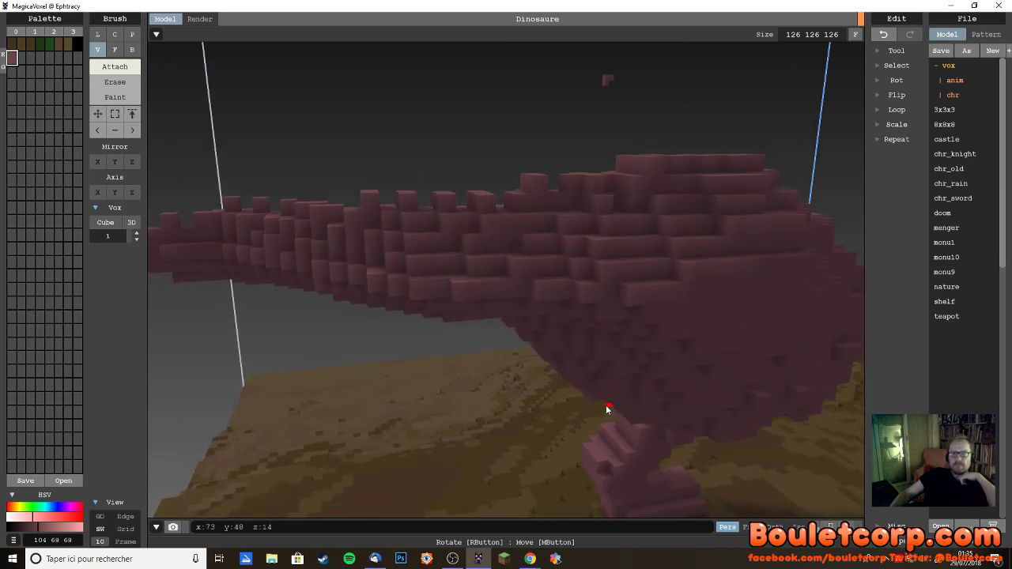
pyautogui.click(115, 82)
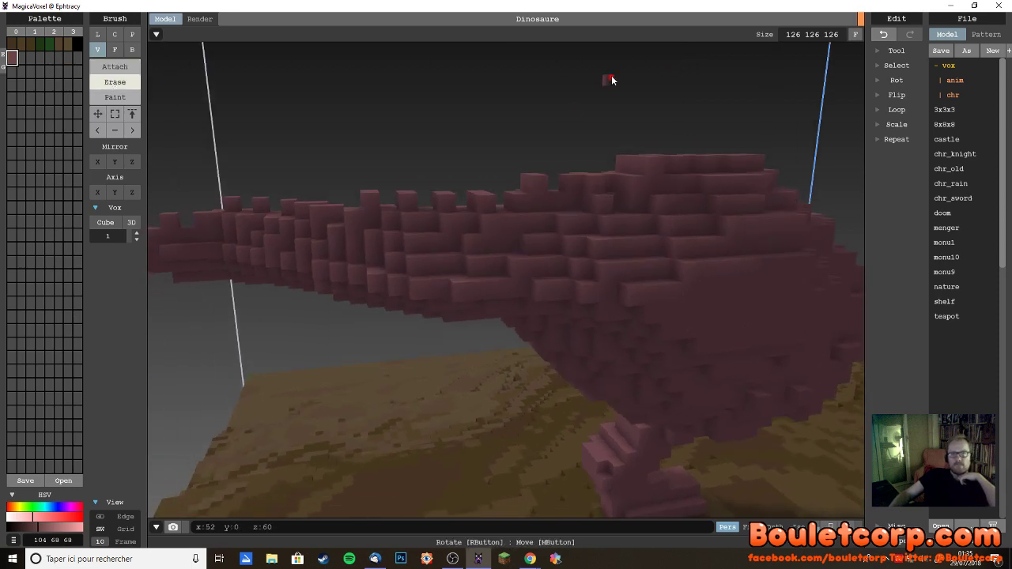
pyautogui.click(114, 66)
pyautogui.moveTo(455, 227); pyautogui.dragTo(574, 275, button='right')
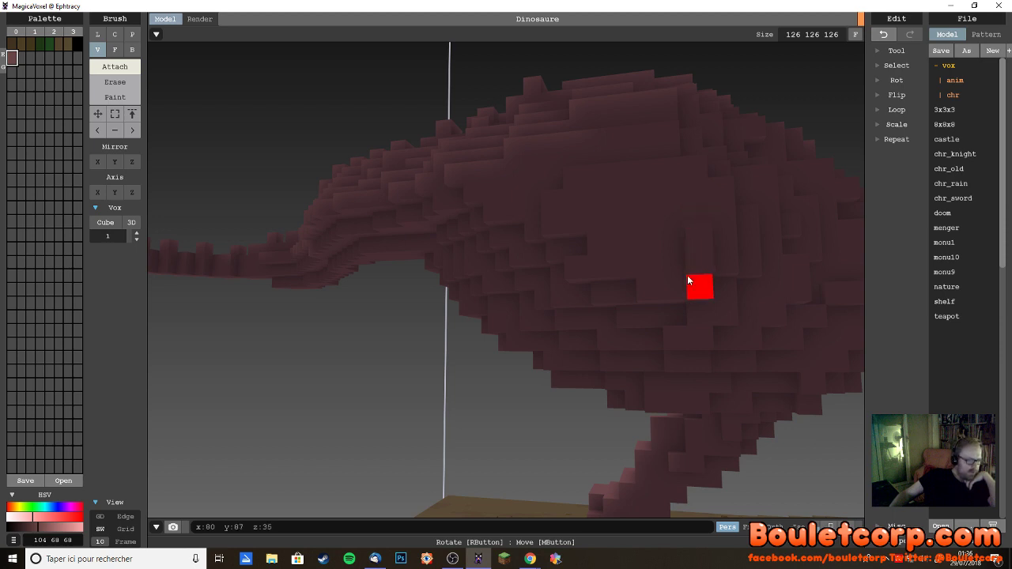
# - Attach voxels across the near flank between the spine and the thigh to fill gaps and smooth the hip
pyautogui.moveTo(714, 306); pyautogui.dragTo(571, 356, button='right')
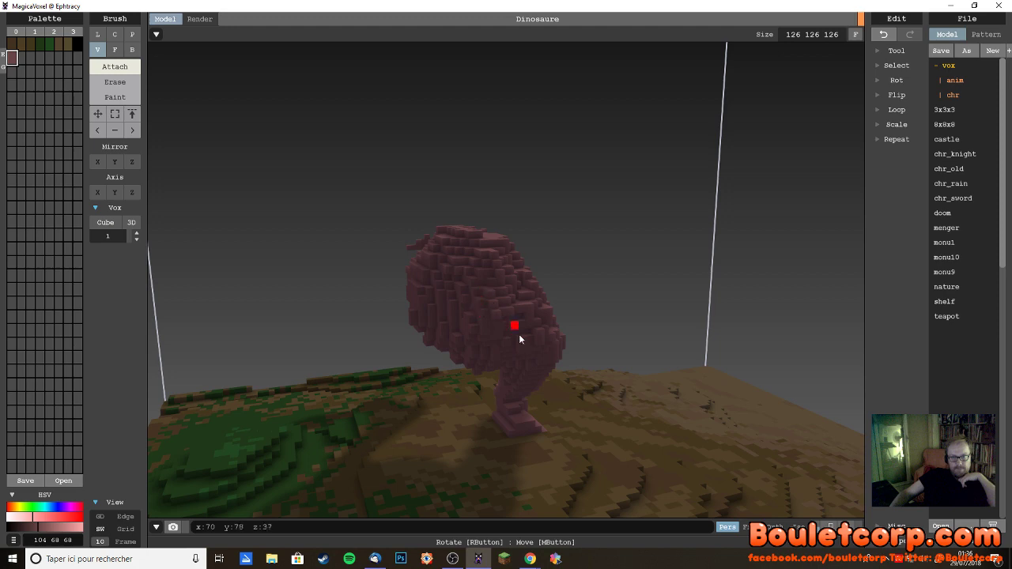
pyautogui.moveTo(519, 334); pyautogui.dragTo(414, 281, button='right')
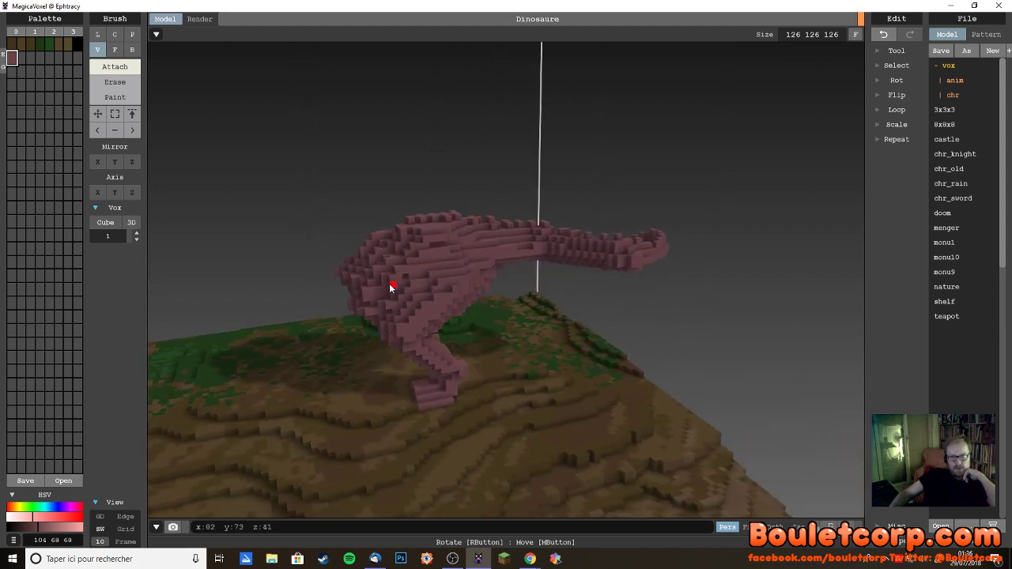
pyautogui.moveTo(388, 301); pyautogui.dragTo(419, 311, button='right')
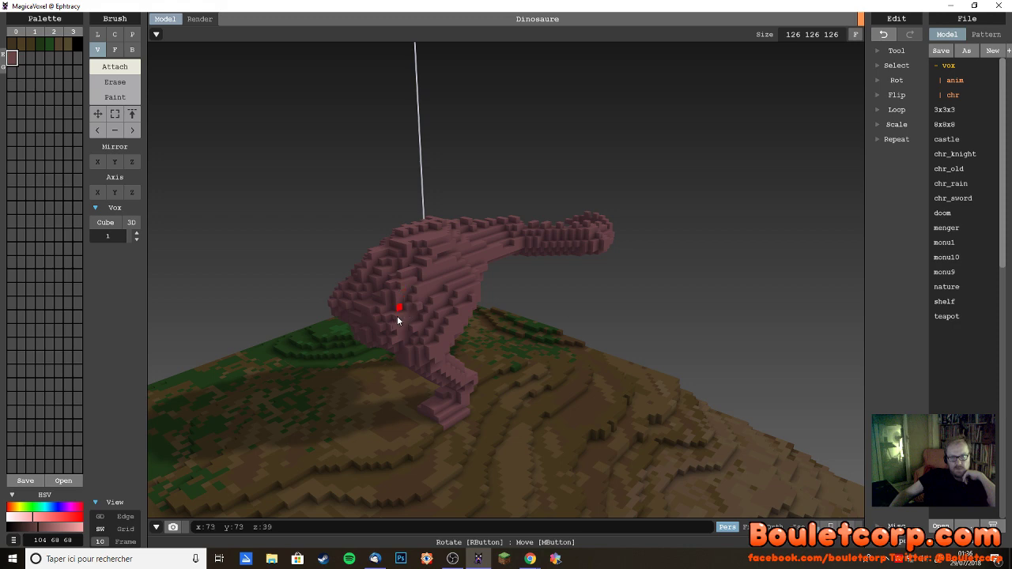
pyautogui.moveTo(398, 312)
pyautogui.mouseDown(button='right')
pyautogui.moveTo(395, 325)
pyautogui.moveTo(399, 294)
pyautogui.mouseUp(button='right')
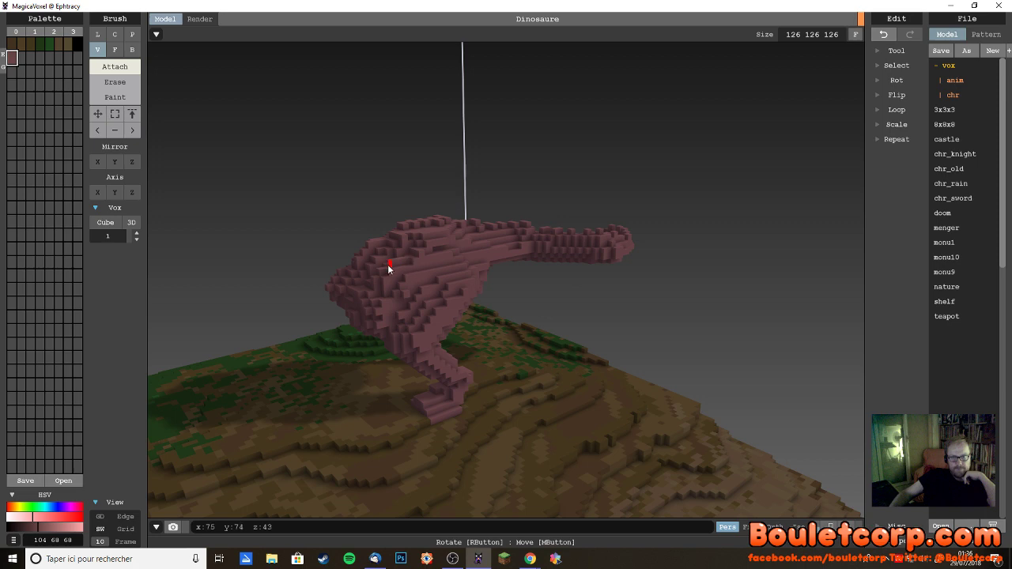
pyautogui.moveTo(380, 286); pyautogui.dragTo(389, 295, button='right')
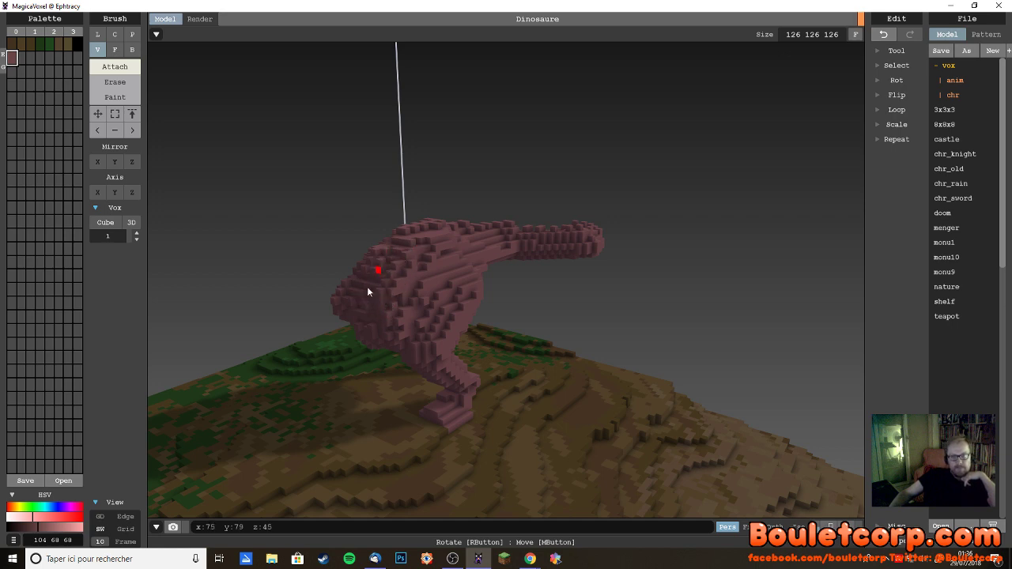
pyautogui.moveTo(379, 267); pyautogui.dragTo(388, 258, button='right')
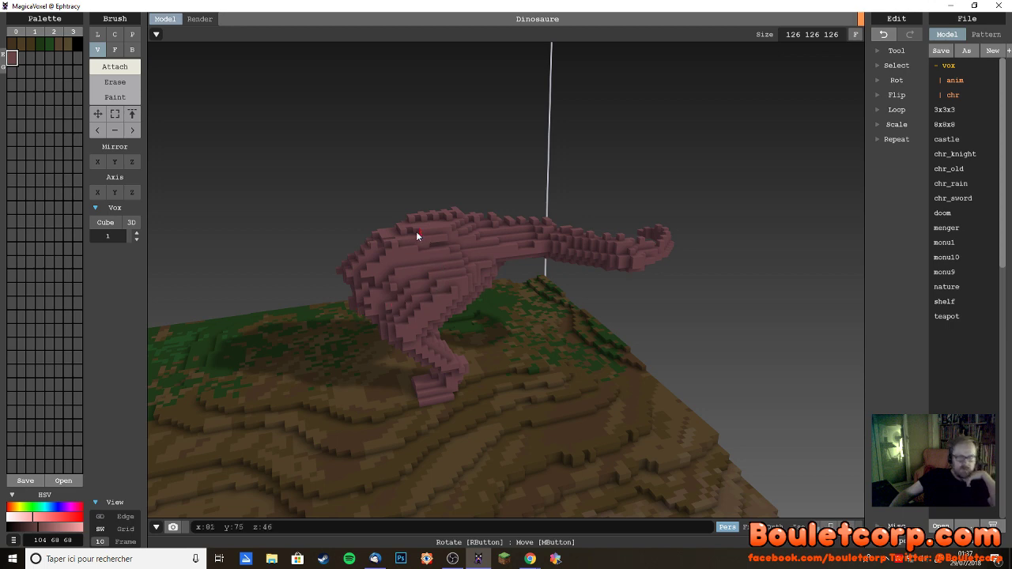
pyautogui.moveTo(418, 233); pyautogui.dragTo(408, 269, button='right')
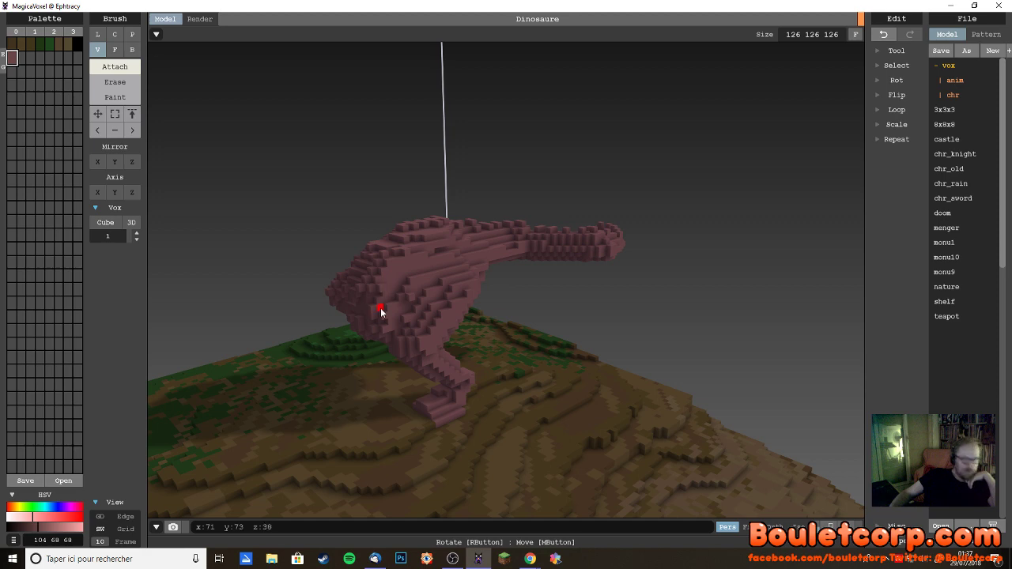
# - Erase excess voxels on the near flank and attach voxels around the upper outer thigh to give it a raised, stepped contour
pyautogui.moveTo(385, 311); pyautogui.dragTo(402, 314, button='right')
pyautogui.click(123, 83)
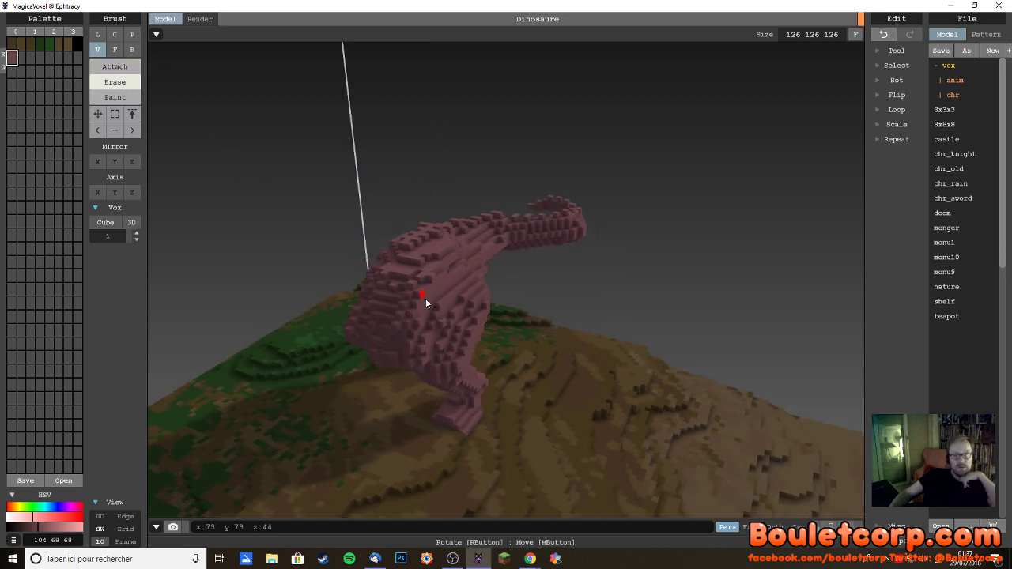
pyautogui.click(115, 70)
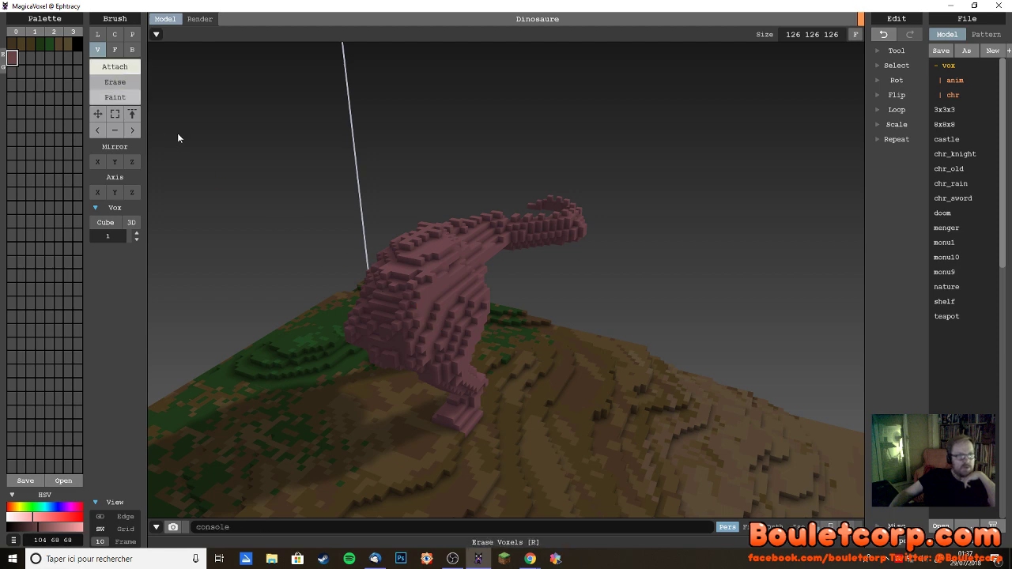
pyautogui.moveTo(177, 133)
pyautogui.mouseDown(button='right')
pyautogui.moveTo(279, 230)
pyautogui.moveTo(413, 262)
pyautogui.mouseUp(button='right')
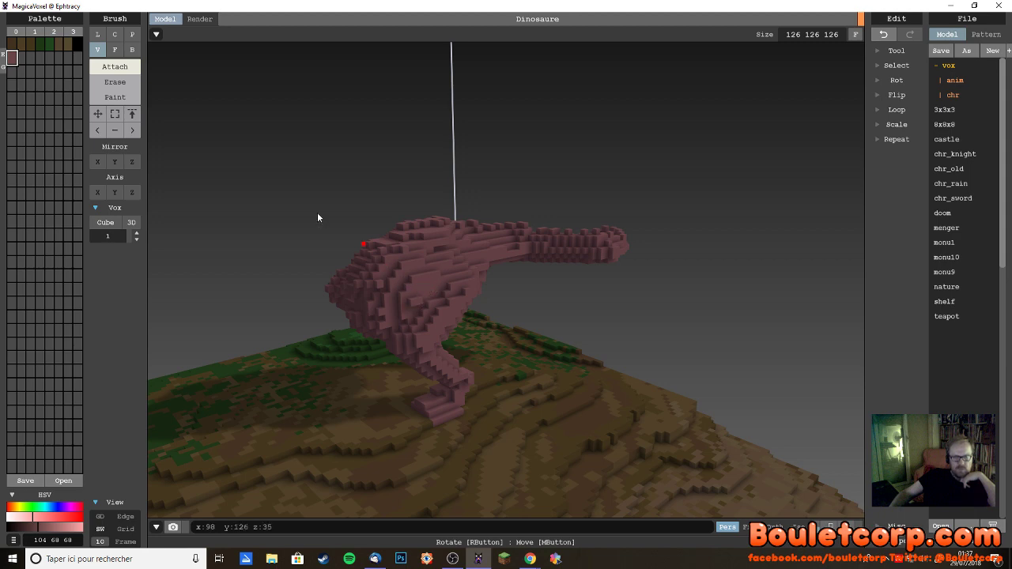
# - Erase excess voxels along the near upper thigh to sharpen its curved outline against the flank
pyautogui.click(116, 85)
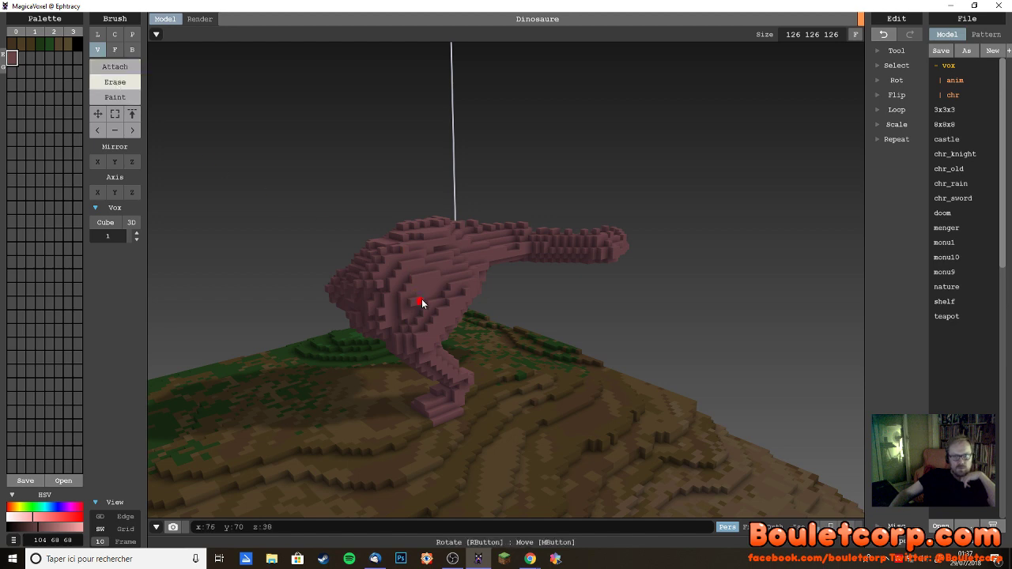
pyautogui.moveTo(441, 335); pyautogui.dragTo(429, 313, button='right')
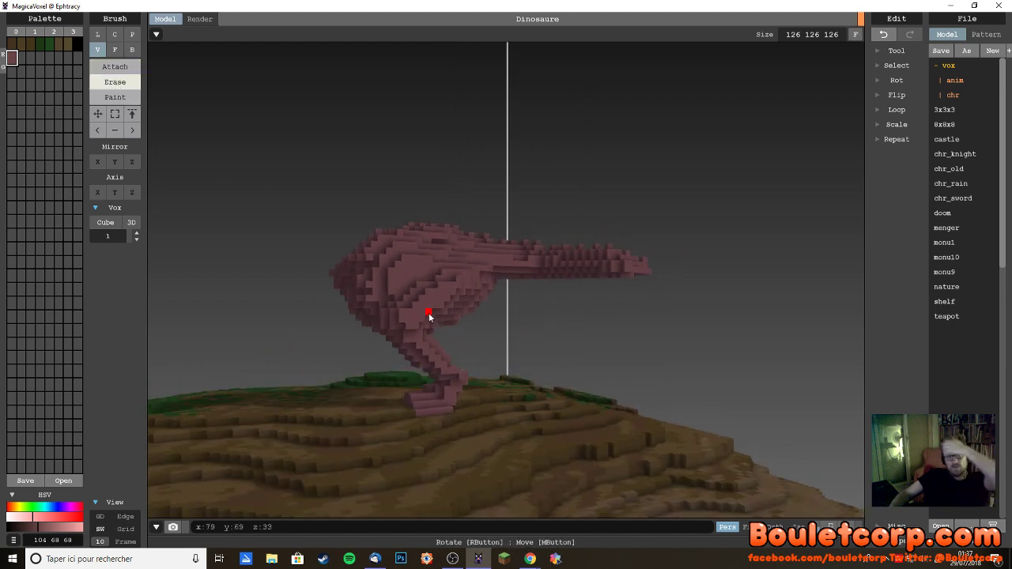
pyautogui.moveTo(372, 281)
pyautogui.mouseDown(button='right')
pyautogui.moveTo(391, 276)
pyautogui.moveTo(358, 267)
pyautogui.mouseUp(button='right')
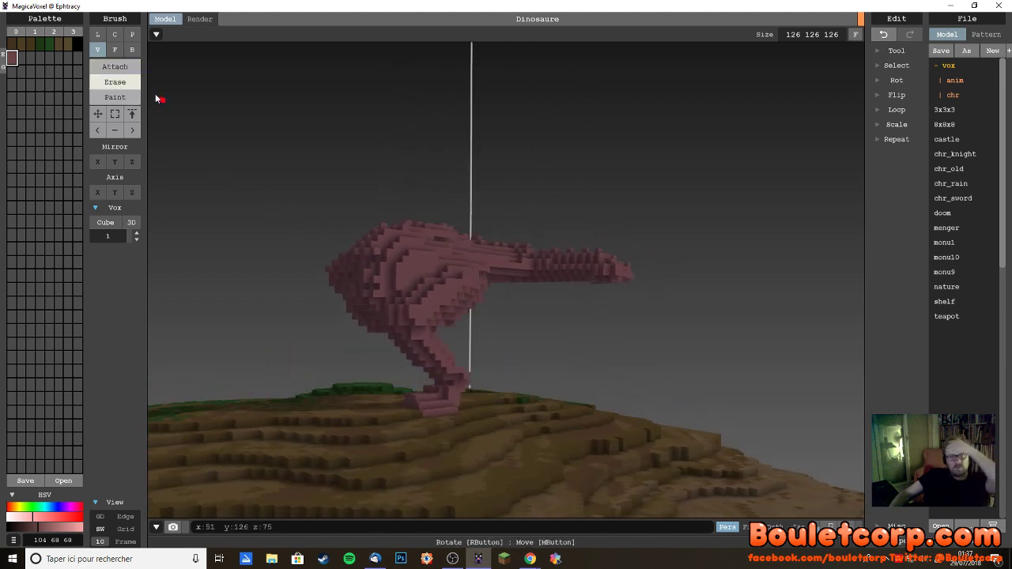
# - Undo the last voxel edit and attach voxels along the front of the near thigh to smooth its contour
pyautogui.click(115, 67)
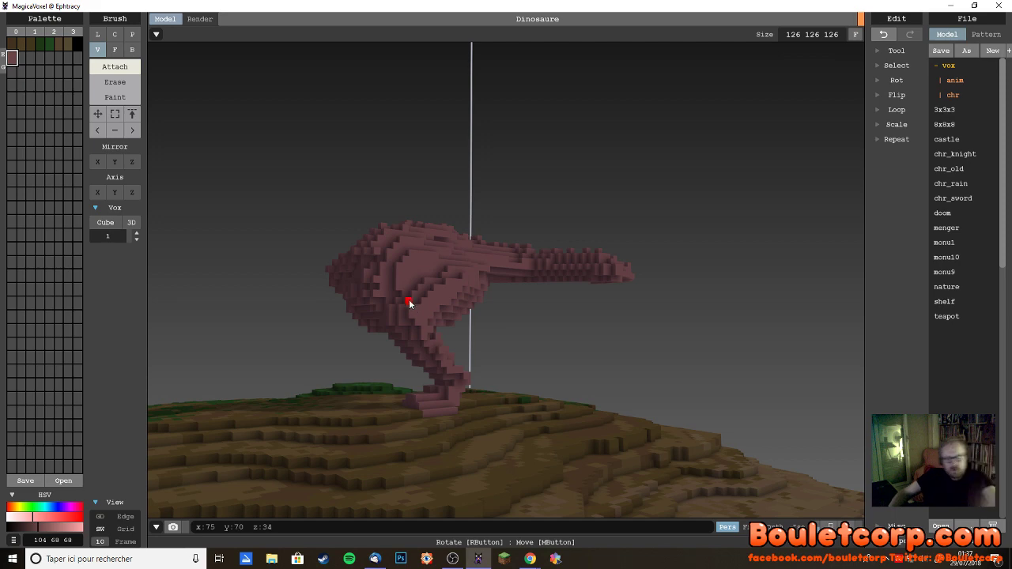
pyautogui.hotkey('ctrl', 'z')
pyautogui.moveTo(446, 286); pyautogui.dragTo(445, 312, button='right')
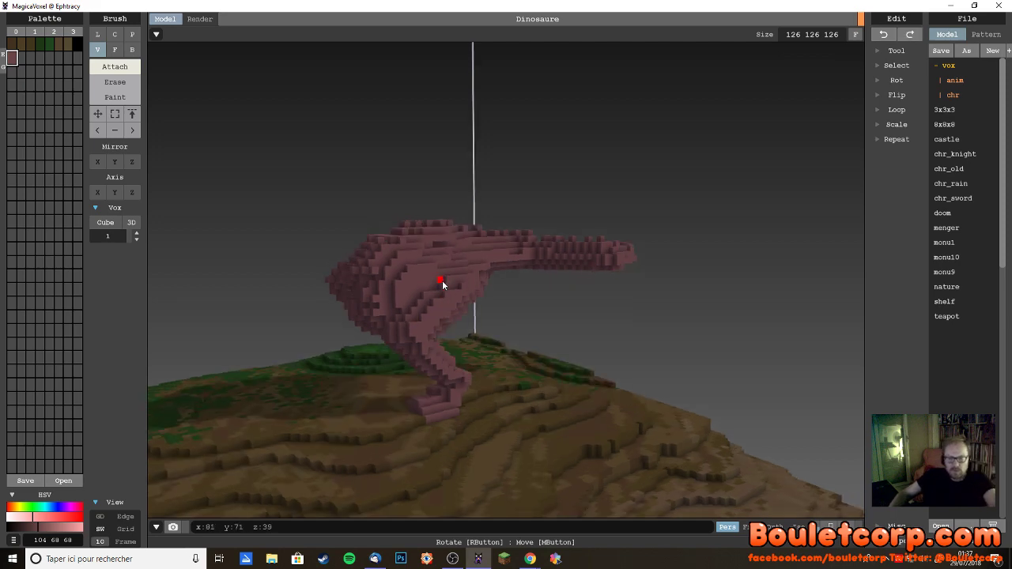
pyautogui.click(401, 315)
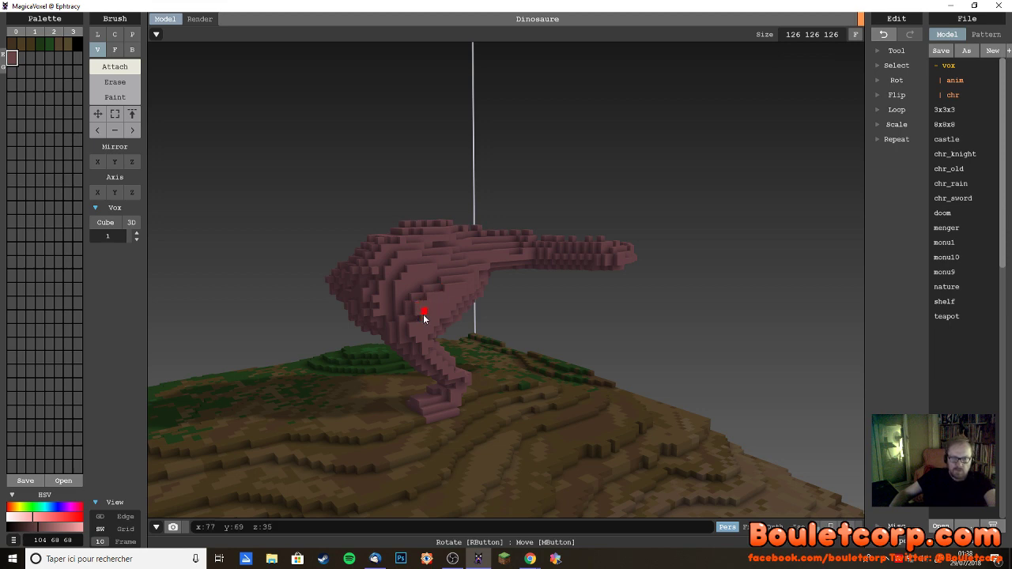
# - Attach voxels to the front of the torso, extending it forward into a rounded, tapering chest
pyautogui.moveTo(420, 352); pyautogui.dragTo(437, 299, button='right')
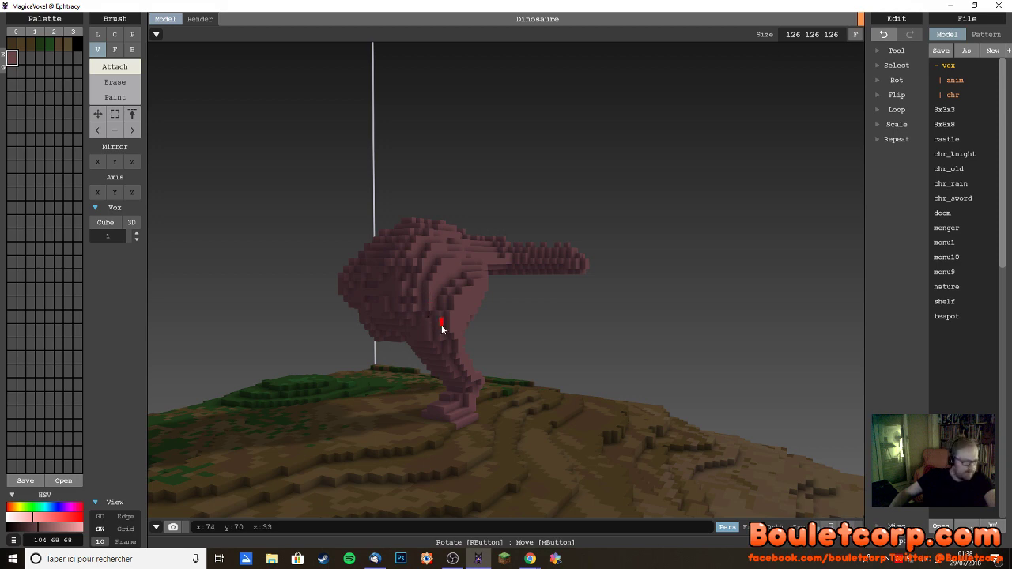
pyautogui.moveTo(361, 357); pyautogui.dragTo(382, 365, button='right')
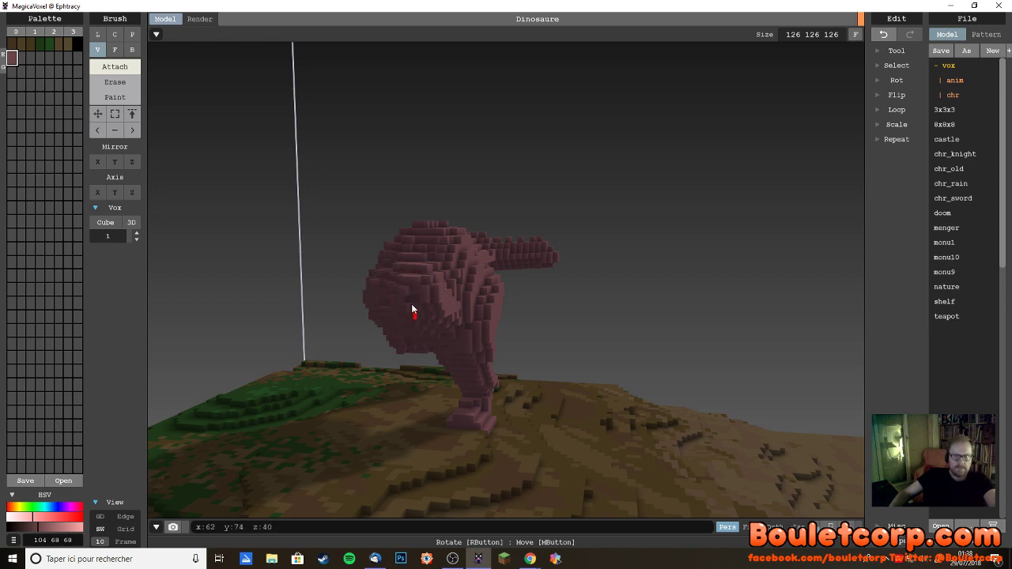
pyautogui.moveTo(435, 296); pyautogui.dragTo(430, 312, button='right')
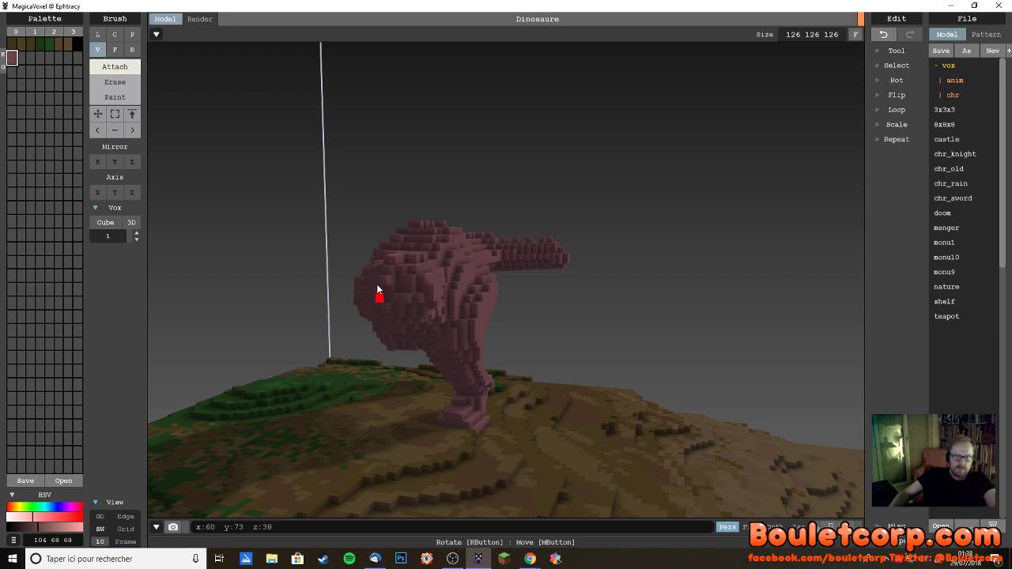
pyautogui.moveTo(433, 305); pyautogui.dragTo(395, 254, button='right')
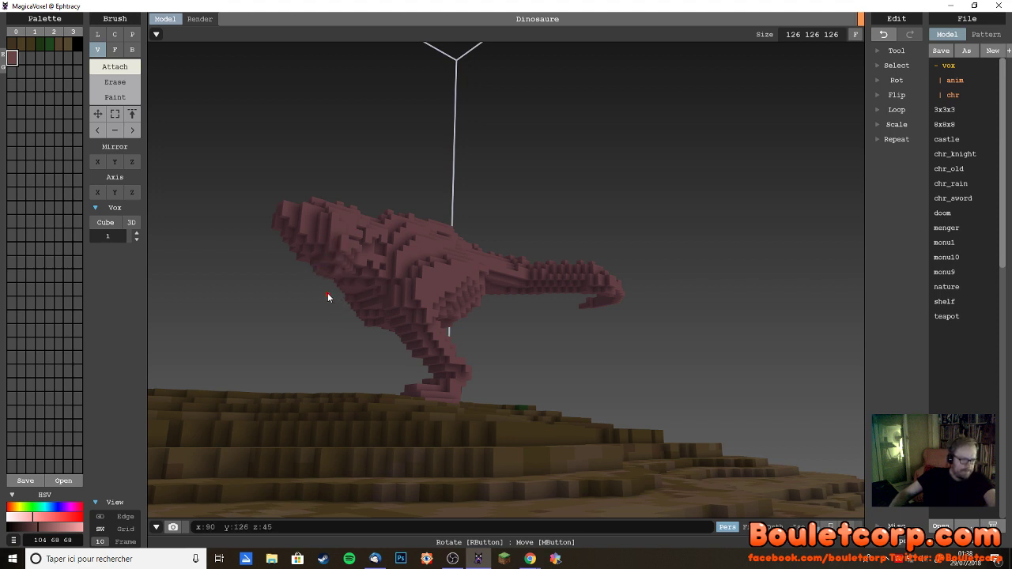
# - Attach a block of voxels hanging beneath the front end of the body, forward of the belly
pyautogui.moveTo(329, 302); pyautogui.dragTo(441, 296, button='right')
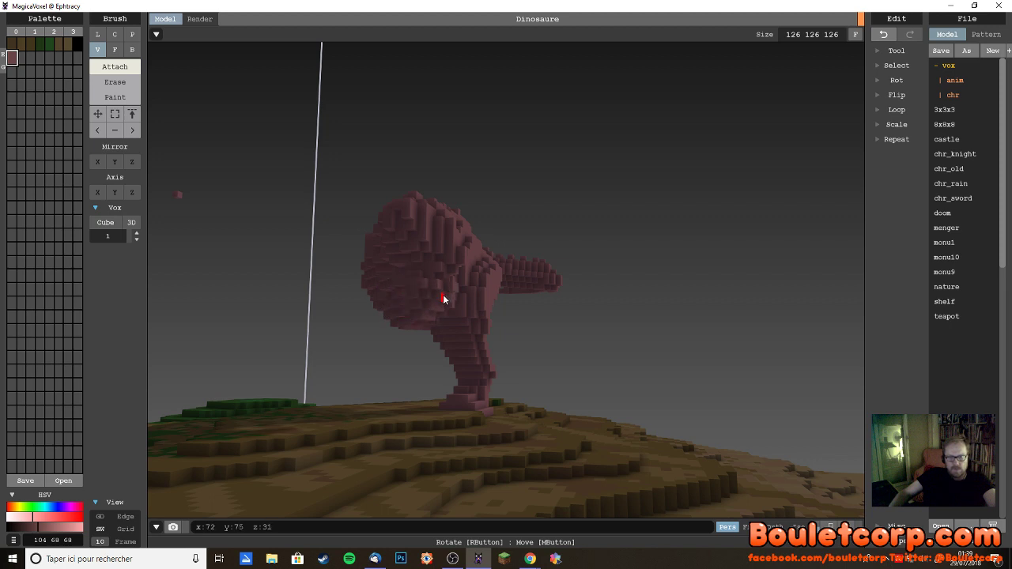
pyautogui.moveTo(434, 314); pyautogui.dragTo(330, 294, button='right')
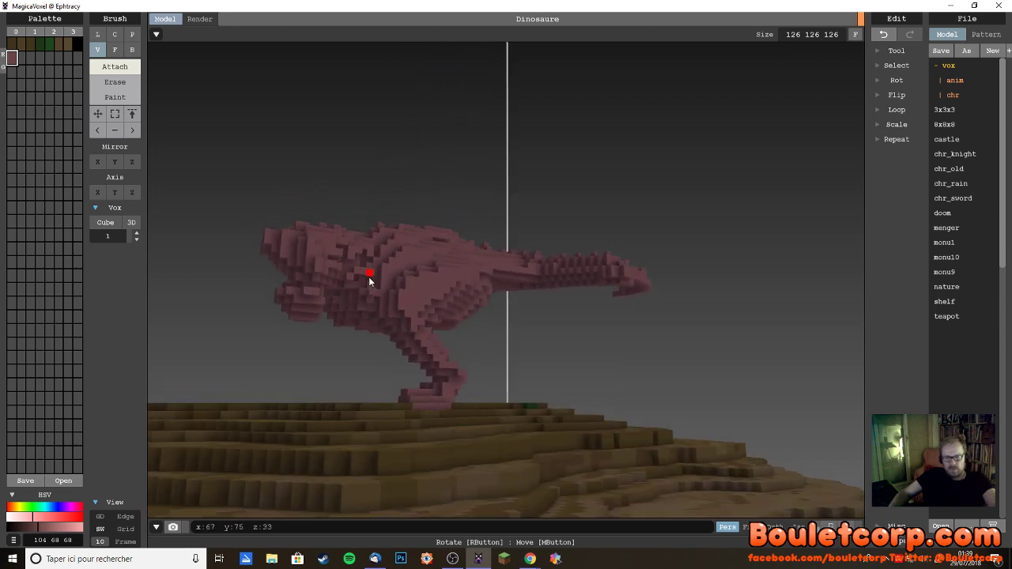
pyautogui.moveTo(331, 276)
pyautogui.mouseDown(button='right')
pyautogui.moveTo(385, 301)
pyautogui.moveTo(377, 319)
pyautogui.moveTo(403, 334)
pyautogui.moveTo(402, 356)
pyautogui.moveTo(413, 339)
pyautogui.moveTo(355, 339)
pyautogui.moveTo(345, 265)
pyautogui.mouseUp(button='right')
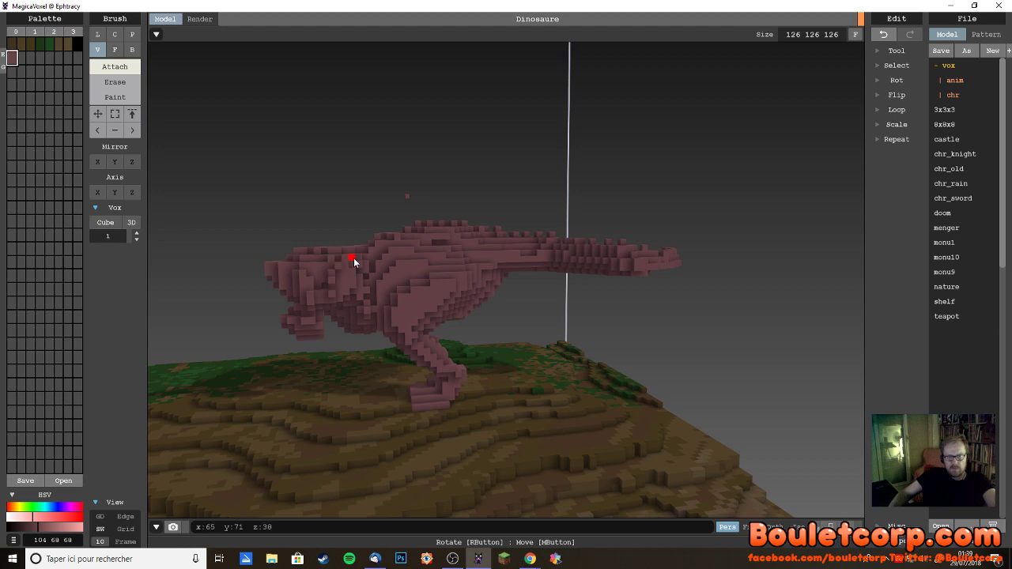
# - Attach voxels over both sides of the chest to thicken it and blend it into the flanks
pyautogui.moveTo(343, 260); pyautogui.dragTo(609, 269, button='right')
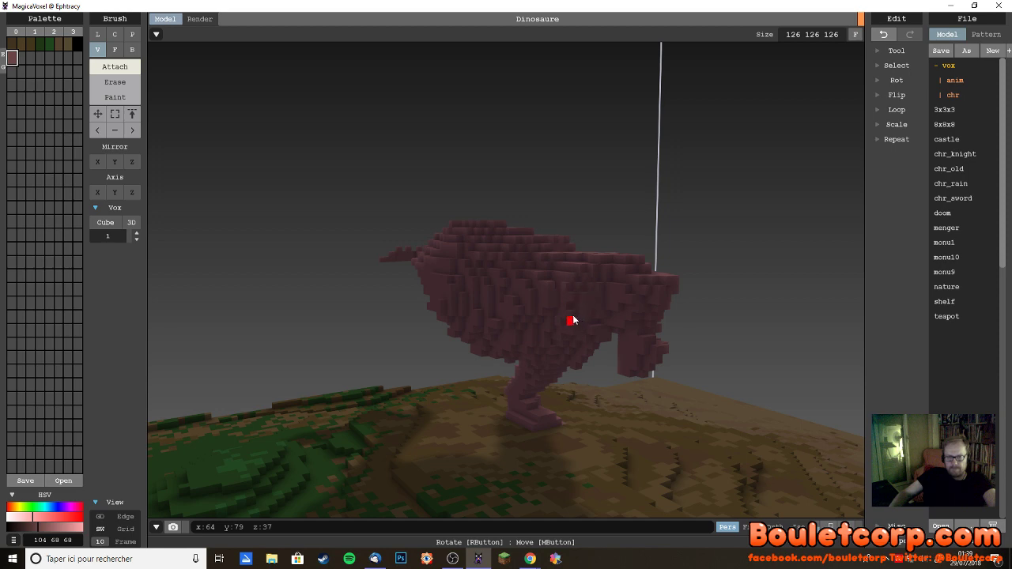
pyautogui.moveTo(603, 333); pyautogui.dragTo(551, 333, button='right')
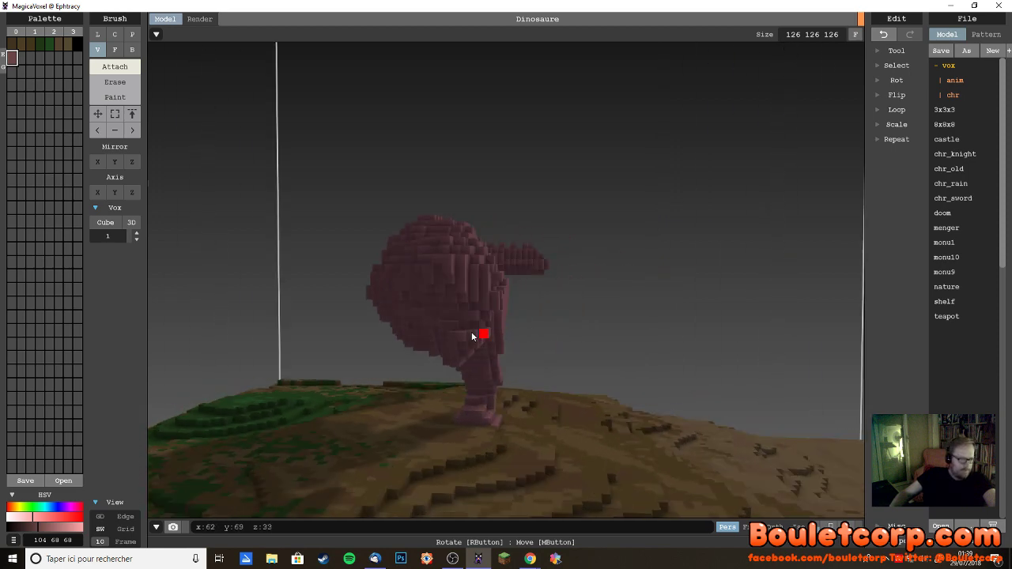
pyautogui.moveTo(472, 337); pyautogui.dragTo(391, 338, button='right')
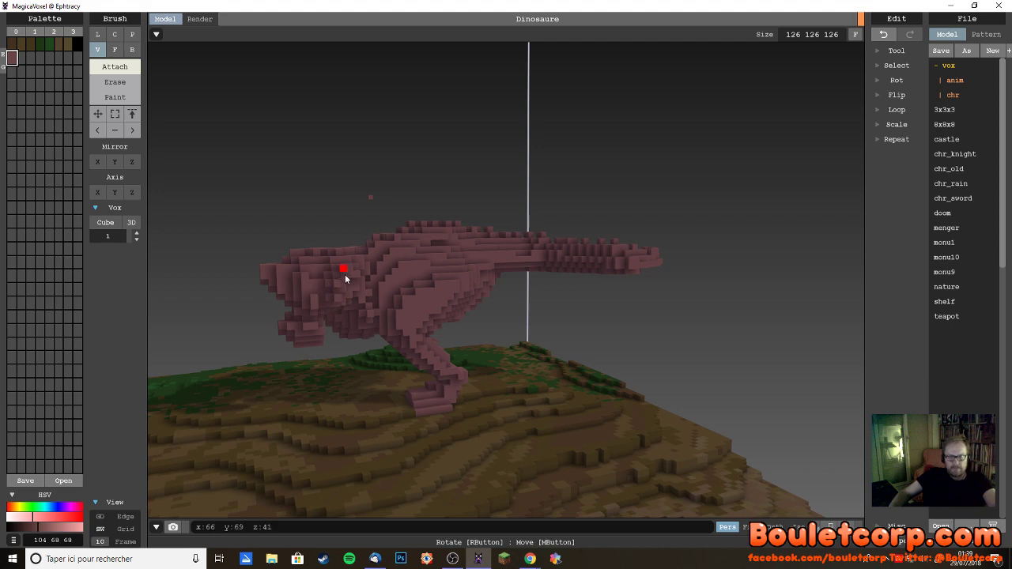
pyautogui.moveTo(333, 281); pyautogui.dragTo(350, 269, button='right')
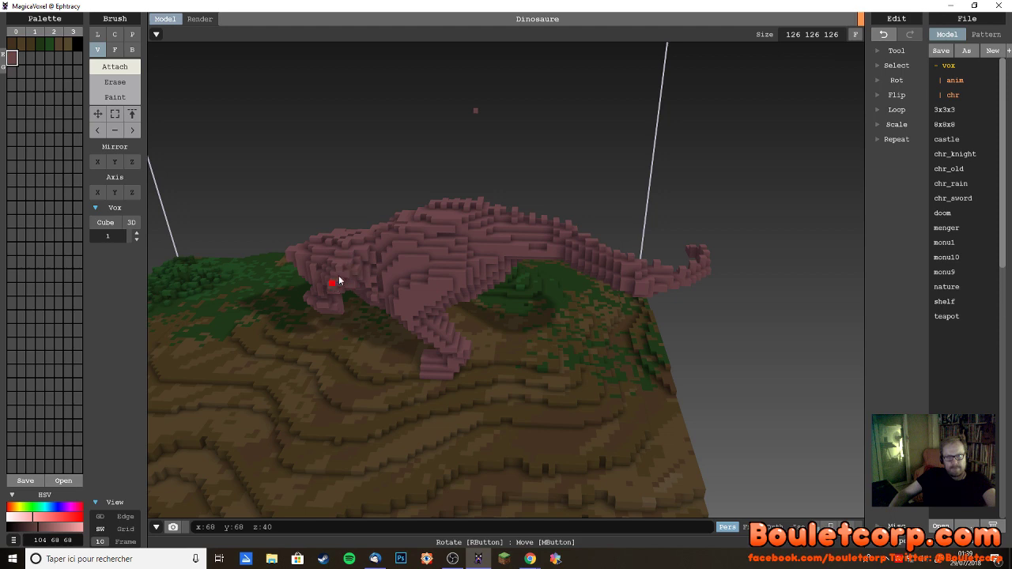
pyautogui.moveTo(331, 313); pyautogui.dragTo(523, 299, button='right')
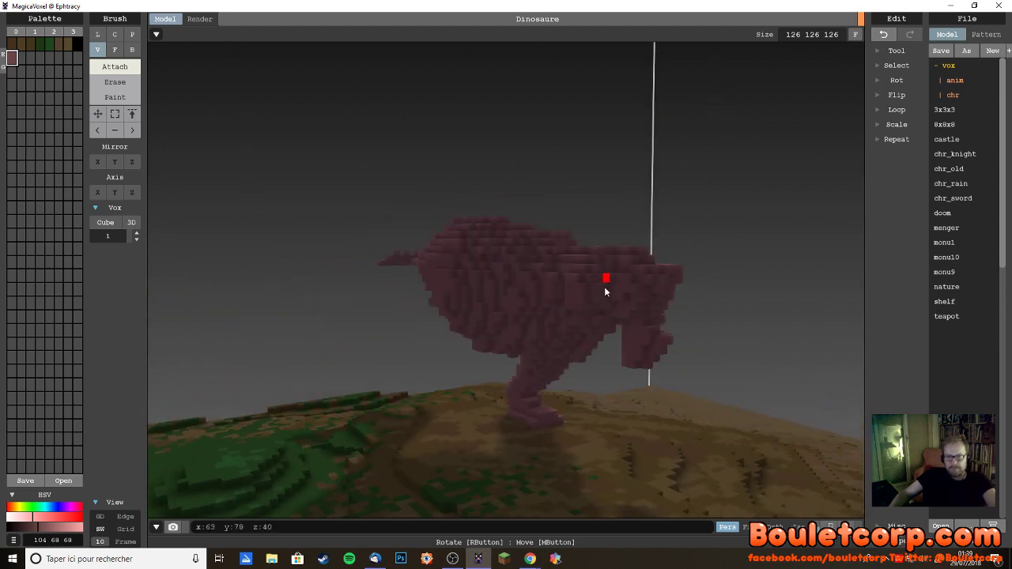
pyautogui.moveTo(590, 292); pyautogui.dragTo(284, 385, button='right')
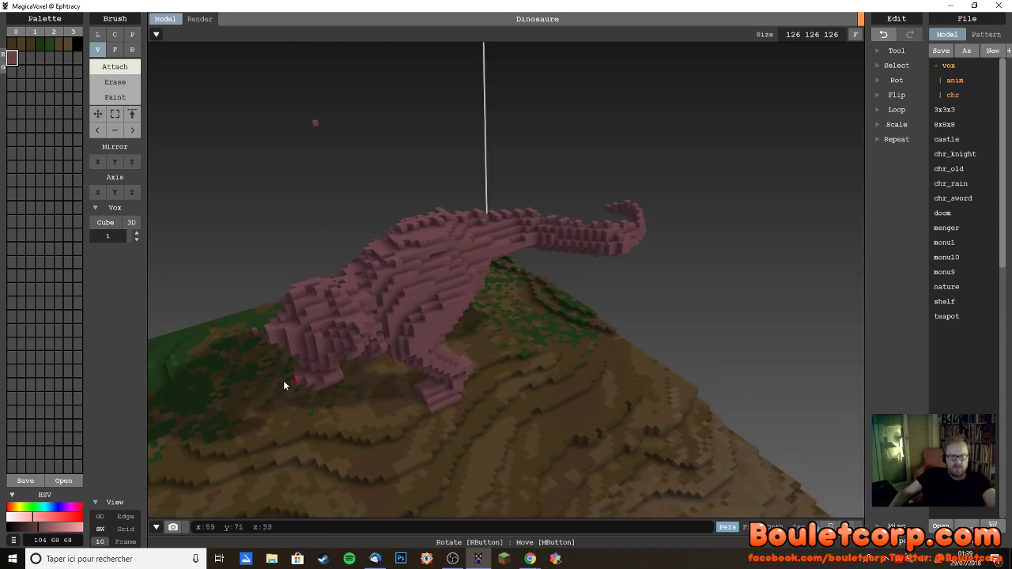
# - Raise a bump of voxels on top of the body's front end and erase the stray floating voxels
pyautogui.moveTo(255, 337); pyautogui.dragTo(291, 338, button='right')
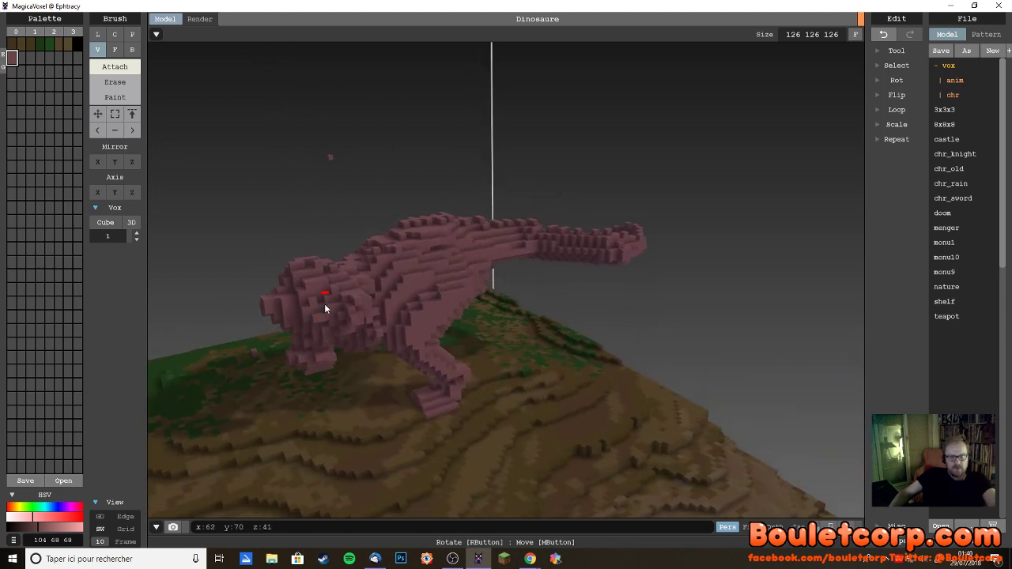
pyautogui.click(115, 82)
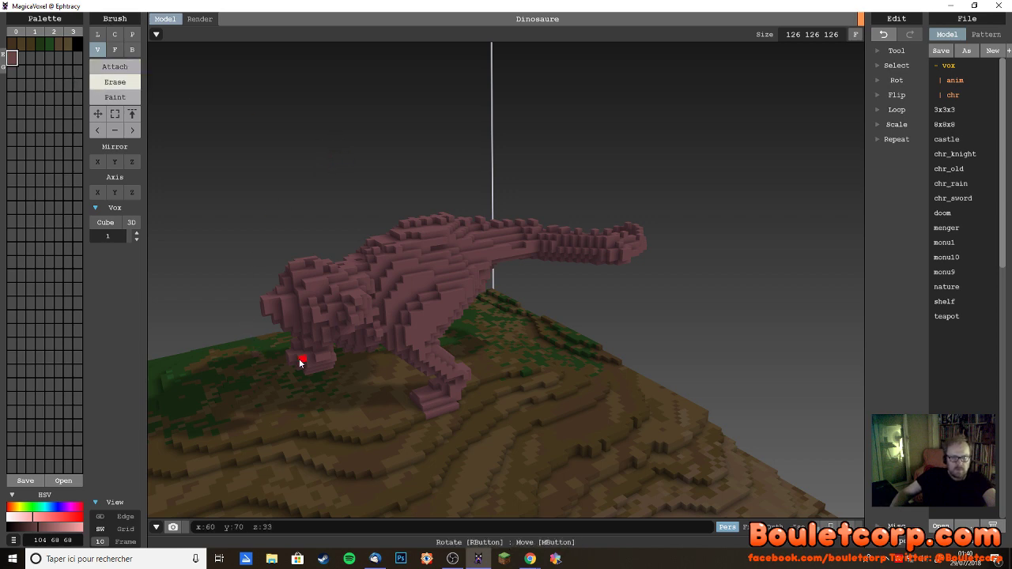
pyautogui.hotkey('ctrl', 'z')
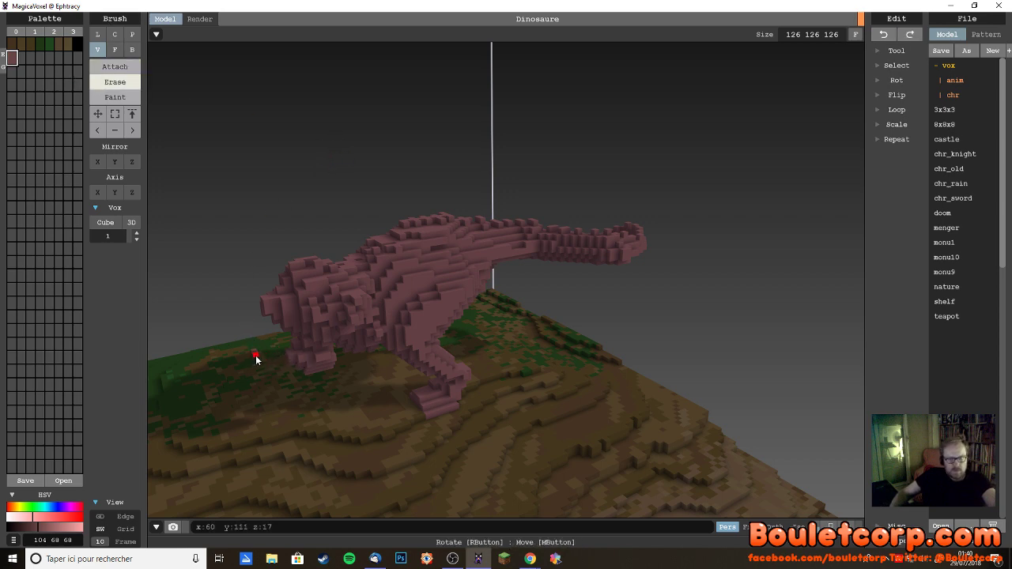
pyautogui.click(255, 358)
pyautogui.press('a')
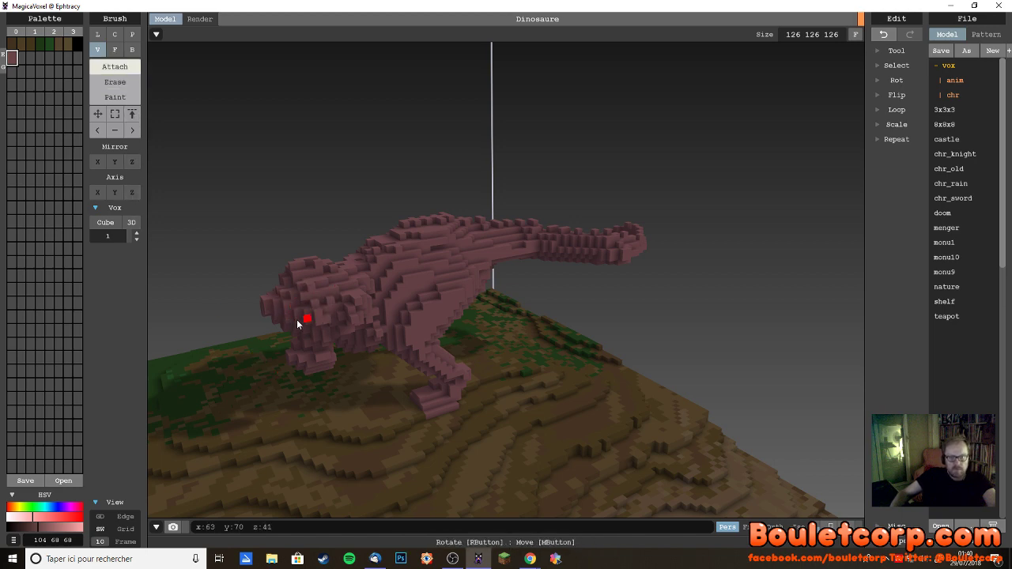
# - Attach voxels on the near side of the front end to fill its gaps and round it out
pyautogui.moveTo(332, 342); pyautogui.dragTo(391, 338, button='right')
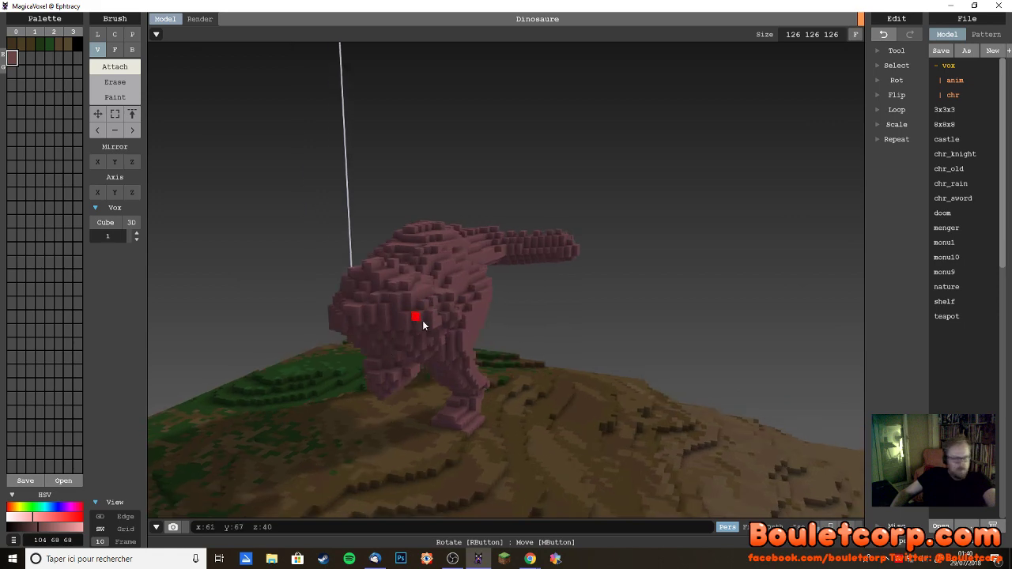
pyautogui.moveTo(418, 341)
pyautogui.mouseDown(button='right')
pyautogui.moveTo(350, 351)
pyautogui.moveTo(342, 326)
pyautogui.moveTo(328, 340)
pyautogui.moveTo(351, 334)
pyautogui.moveTo(349, 314)
pyautogui.mouseUp(button='right')
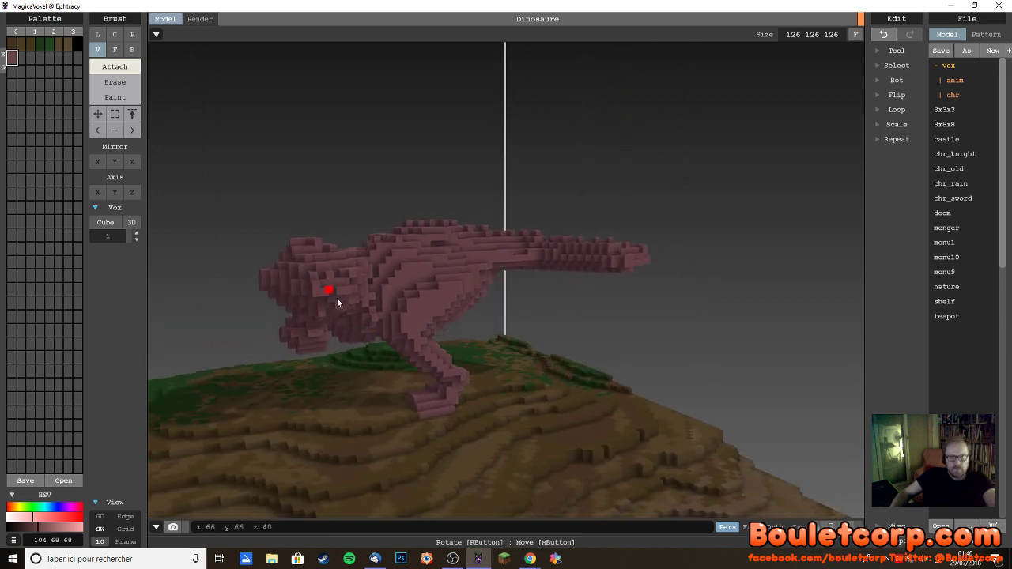
pyautogui.moveTo(354, 323); pyautogui.dragTo(338, 313, button='right')
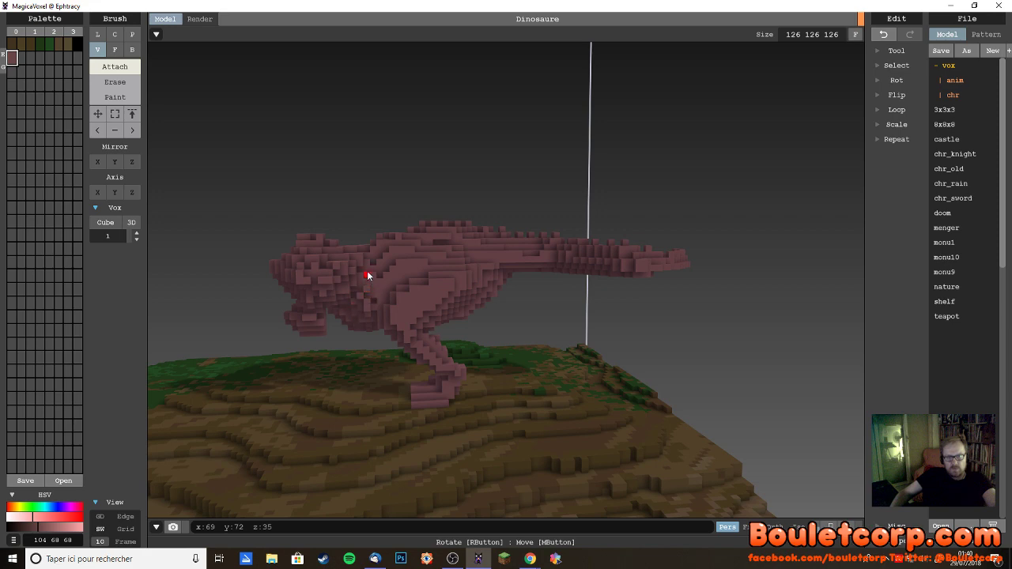
# - Attach voxels across the opposite flank and hip, between the spine and the top of the leg
pyautogui.moveTo(349, 288); pyautogui.dragTo(670, 279, button='right')
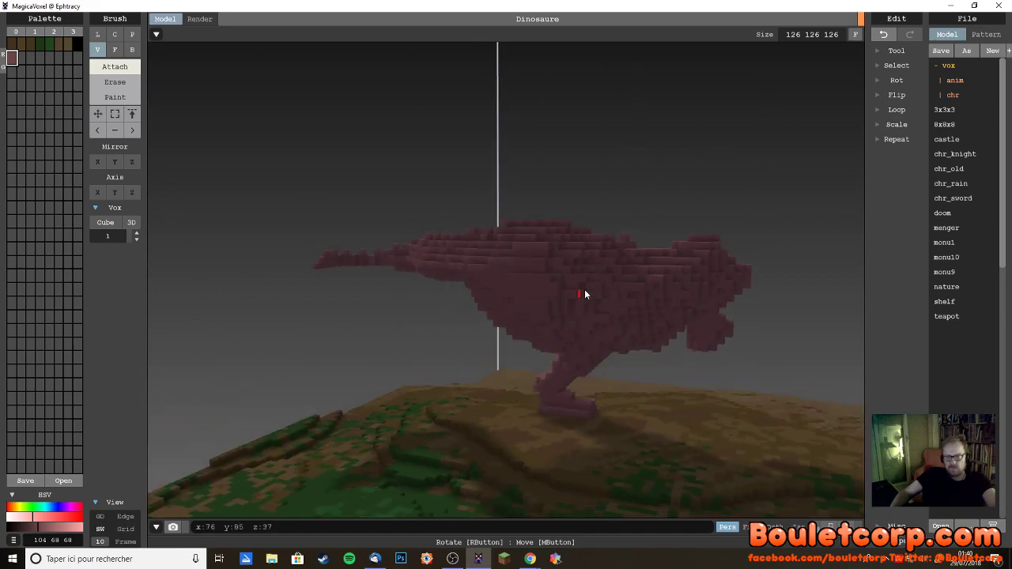
pyautogui.moveTo(620, 270); pyautogui.dragTo(426, 315, button='right')
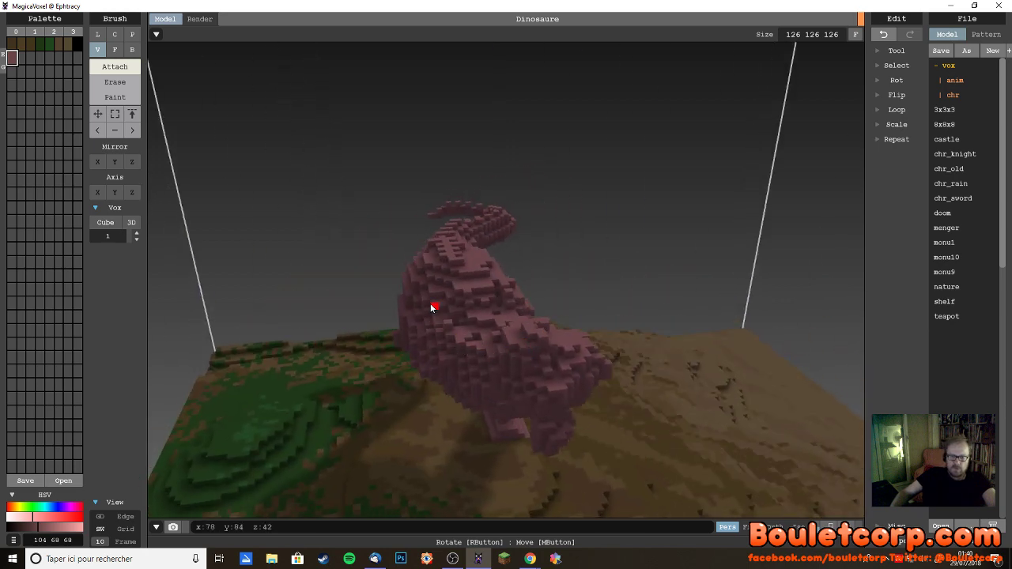
pyautogui.moveTo(471, 338); pyautogui.dragTo(585, 299, button='right')
pyautogui.moveTo(575, 260)
pyautogui.mouseDown(button='right')
pyautogui.moveTo(595, 265)
pyautogui.moveTo(595, 288)
pyautogui.moveTo(569, 274)
pyautogui.mouseUp(button='right')
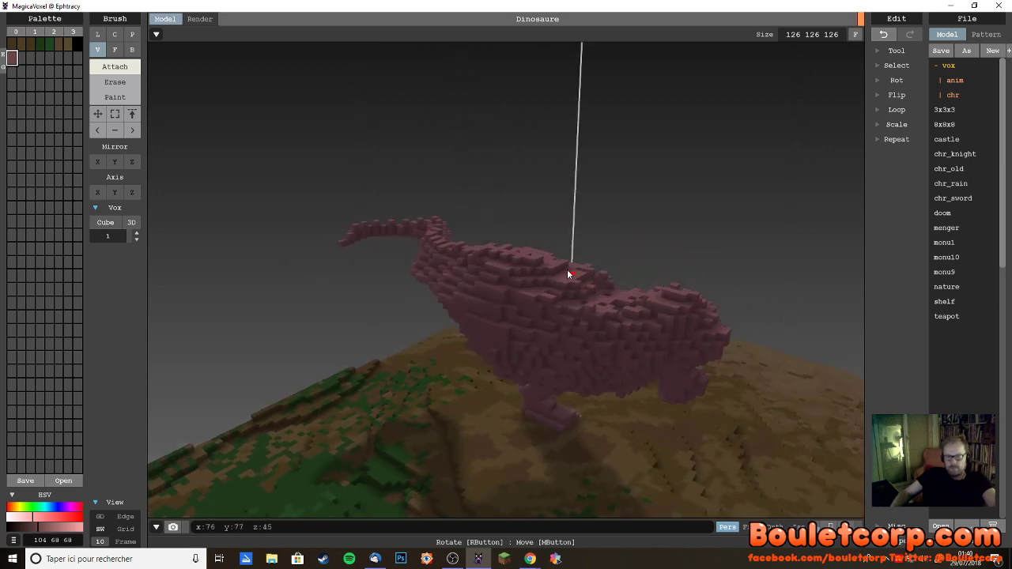
pyautogui.moveTo(630, 314)
pyautogui.mouseDown(button='right')
pyautogui.moveTo(689, 280)
pyautogui.moveTo(688, 296)
pyautogui.moveTo(639, 325)
pyautogui.moveTo(575, 334)
pyautogui.moveTo(664, 318)
pyautogui.moveTo(618, 315)
pyautogui.mouseUp(button='right')
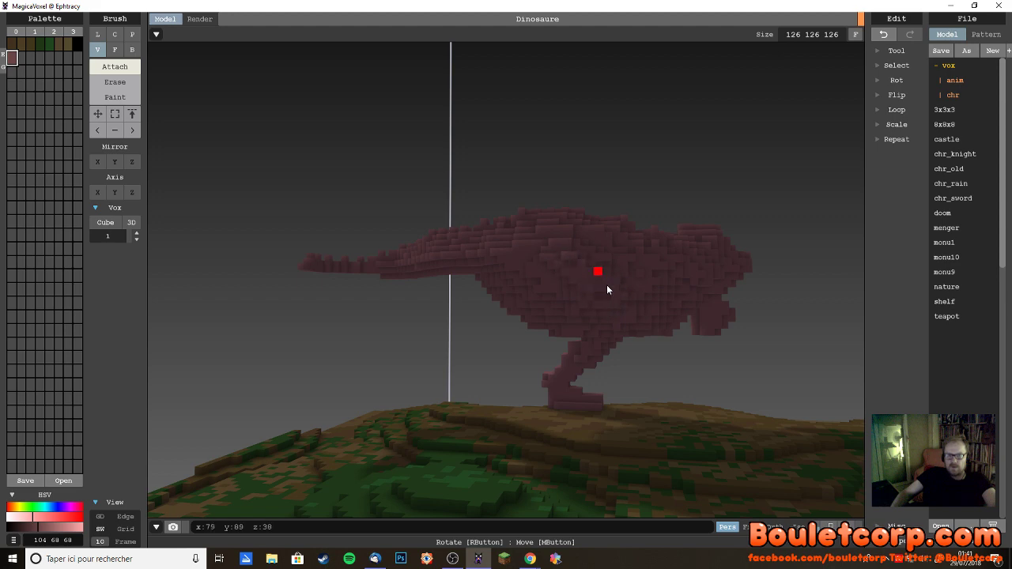
pyautogui.moveTo(599, 289); pyautogui.dragTo(550, 344, button='right')
# - Erase excess voxels from the bulging rear and underside of the opposite hip, and return to attaching voxels
pyautogui.click(114, 81)
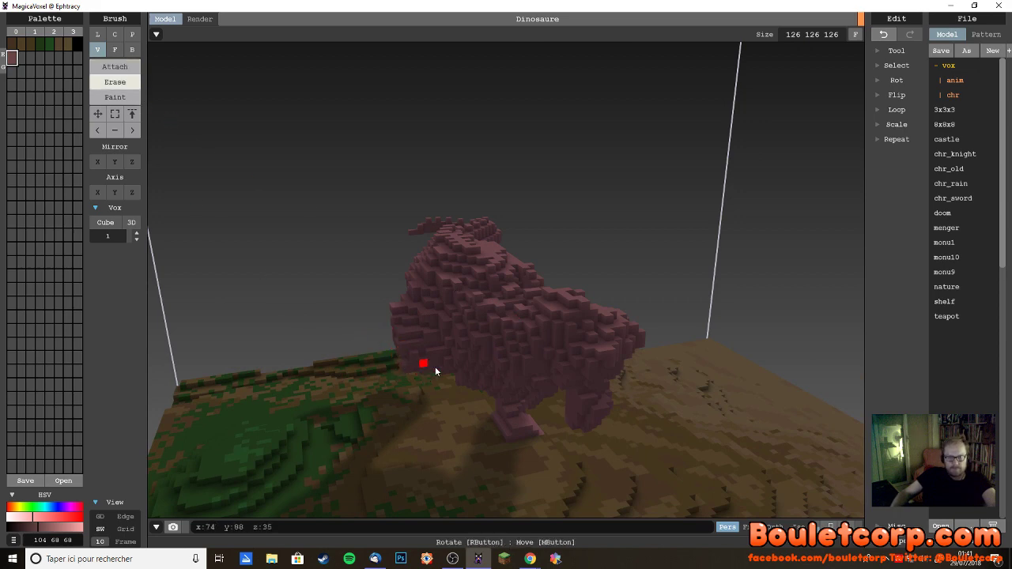
pyautogui.moveTo(435, 367); pyautogui.dragTo(426, 331, button='right')
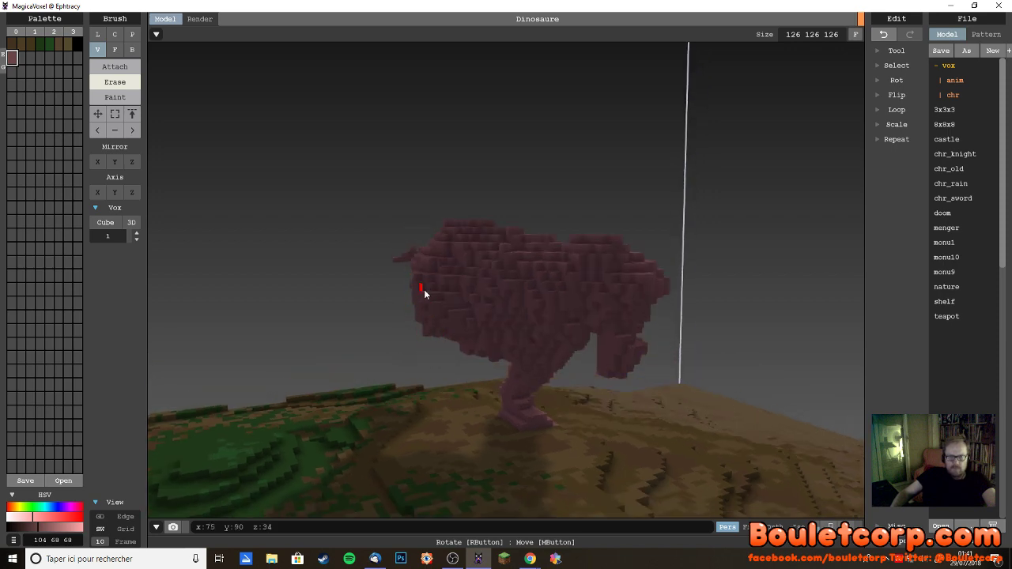
pyautogui.moveTo(427, 346); pyautogui.dragTo(412, 360, button='right')
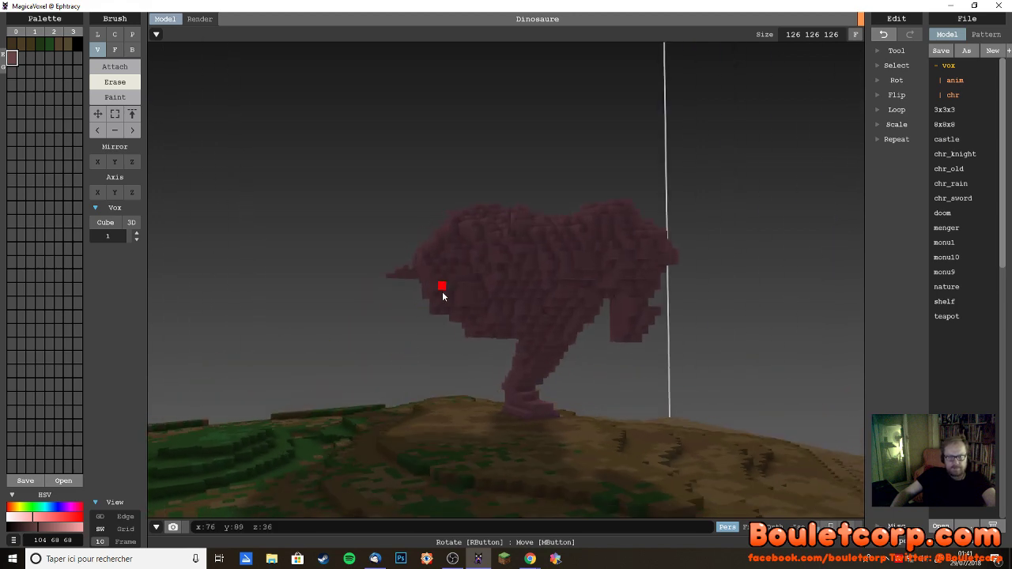
pyautogui.moveTo(365, 357)
pyautogui.mouseDown(button='right')
pyautogui.moveTo(447, 373)
pyautogui.moveTo(489, 360)
pyautogui.moveTo(461, 366)
pyautogui.moveTo(394, 321)
pyautogui.mouseUp(button='right')
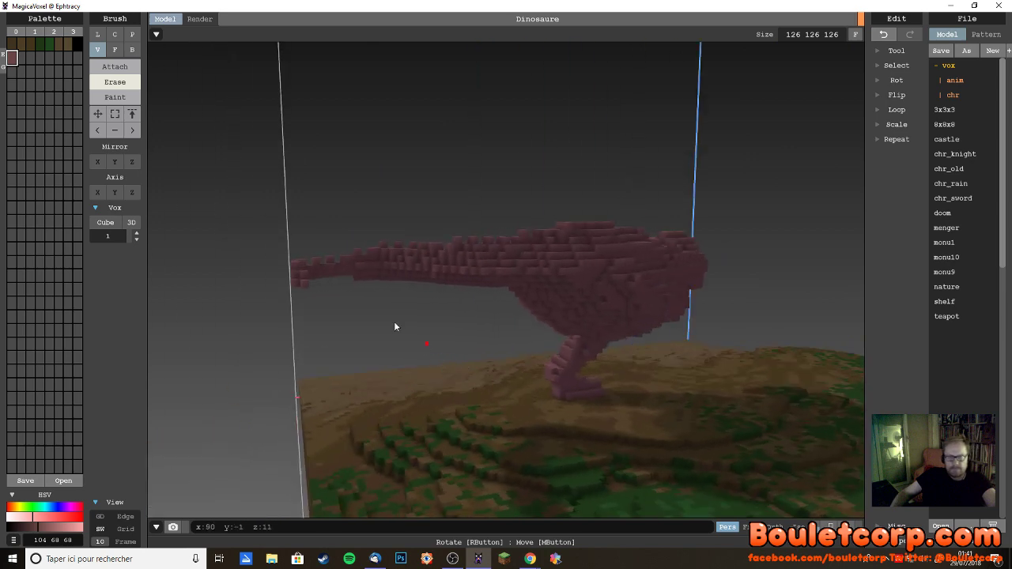
pyautogui.click(114, 66)
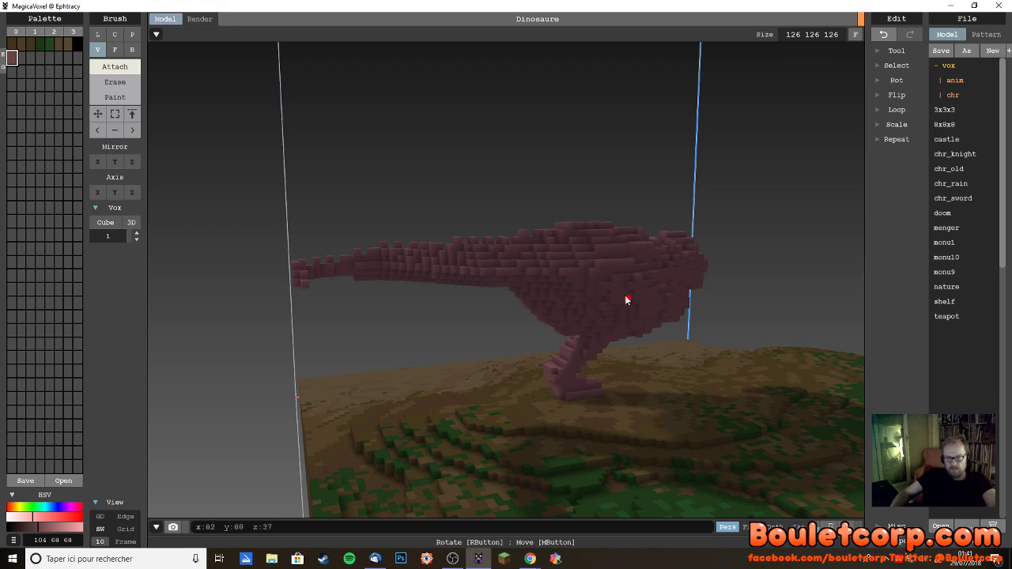
# - Attach voxels across the lower flank and underside of the opposite hip to round it out
pyautogui.moveTo(635, 311); pyautogui.dragTo(571, 310, button='right')
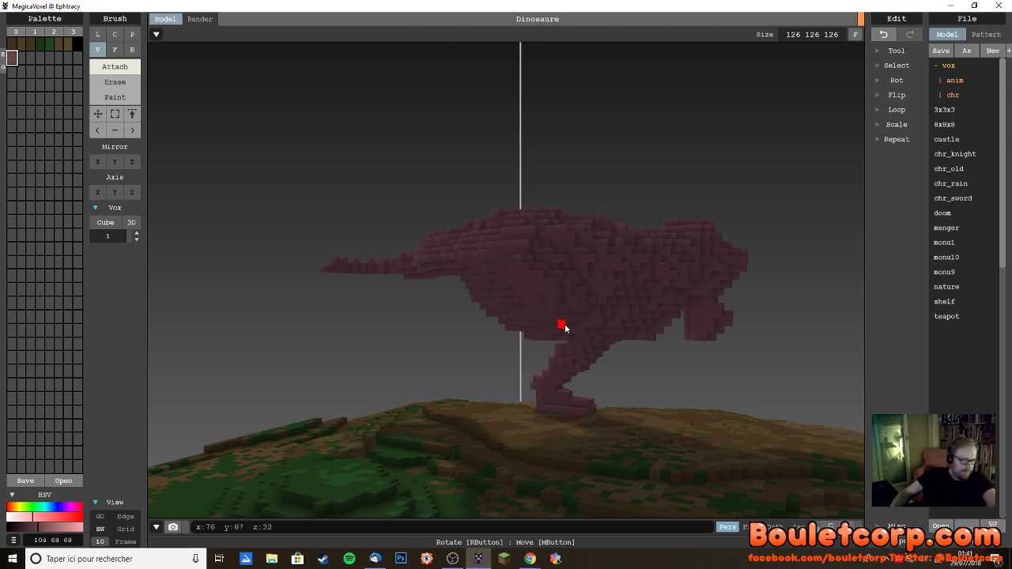
pyautogui.moveTo(565, 329)
pyautogui.mouseDown(button='right')
pyautogui.moveTo(508, 334)
pyautogui.moveTo(472, 320)
pyautogui.mouseUp(button='right')
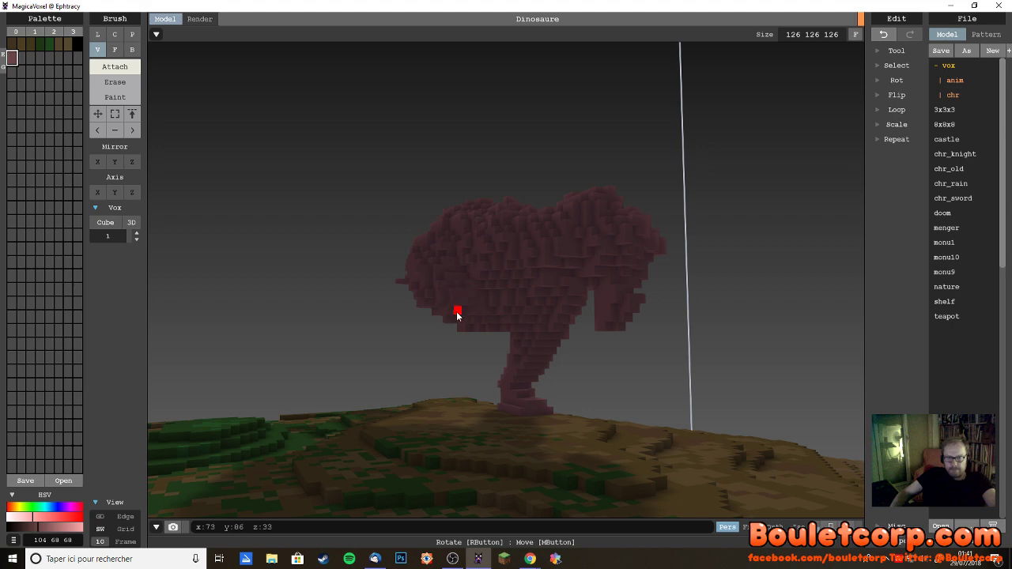
pyautogui.moveTo(497, 342)
pyautogui.mouseDown(button='right')
pyautogui.moveTo(567, 354)
pyautogui.moveTo(544, 350)
pyautogui.moveTo(617, 332)
pyautogui.moveTo(577, 339)
pyautogui.mouseUp(button='right')
pyautogui.scroll(2, 547, 316)
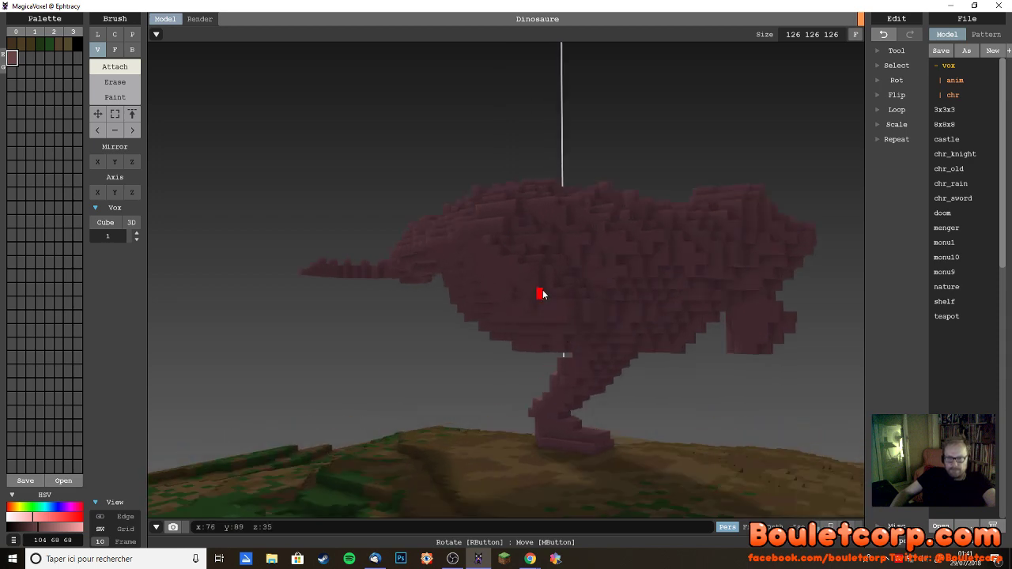
pyautogui.moveTo(583, 332); pyautogui.dragTo(445, 314, button='right')
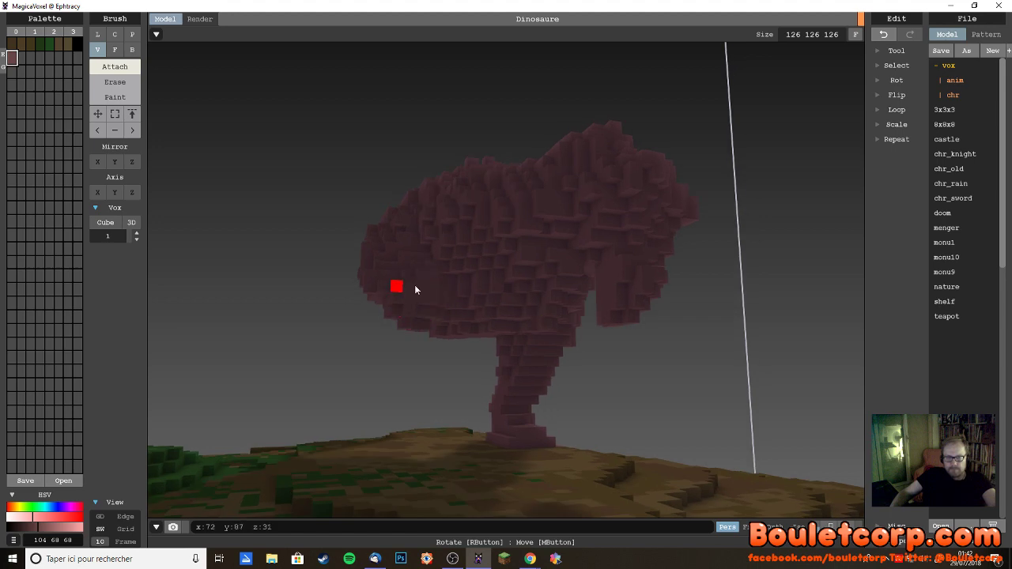
pyautogui.moveTo(441, 332); pyautogui.dragTo(306, 330, button='right')
pyautogui.click(305, 330)
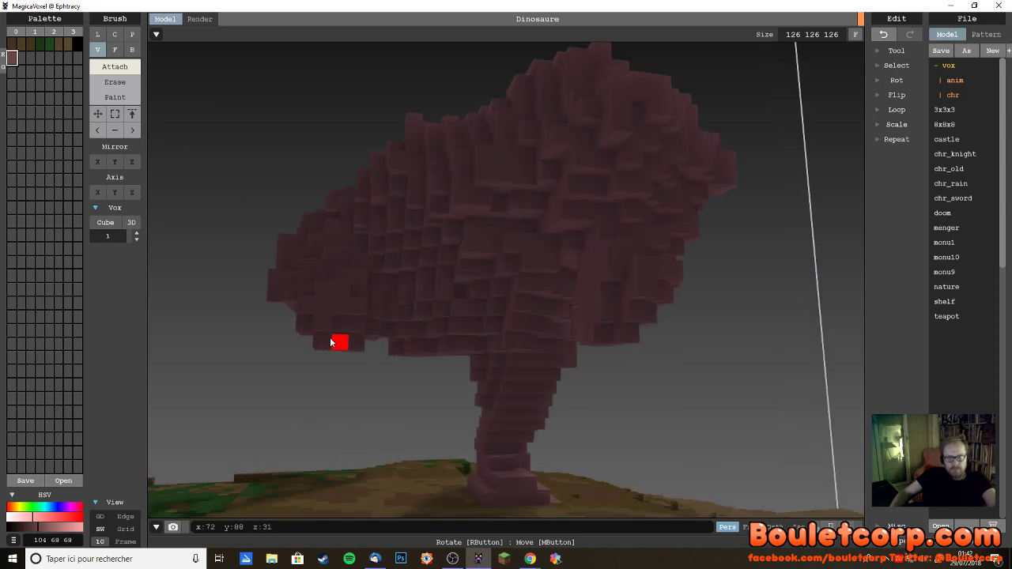
# - Attach voxels below the front of the opposite hip to build out the thigh of the second leg
pyautogui.moveTo(339, 322); pyautogui.dragTo(484, 366, button='right')
pyautogui.moveTo(738, 354); pyautogui.dragTo(685, 350, button='right')
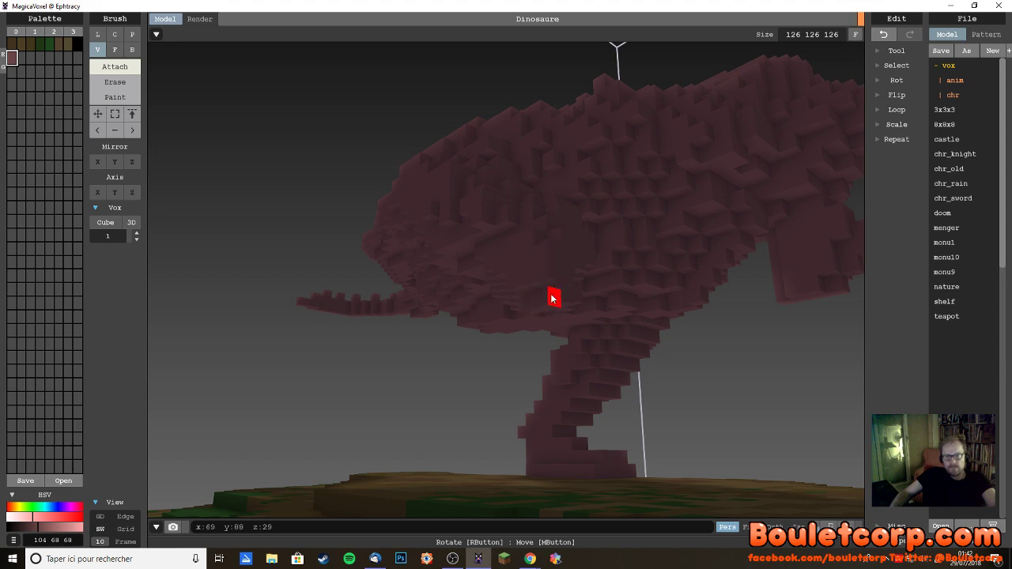
pyautogui.moveTo(543, 293); pyautogui.dragTo(596, 360, button='right')
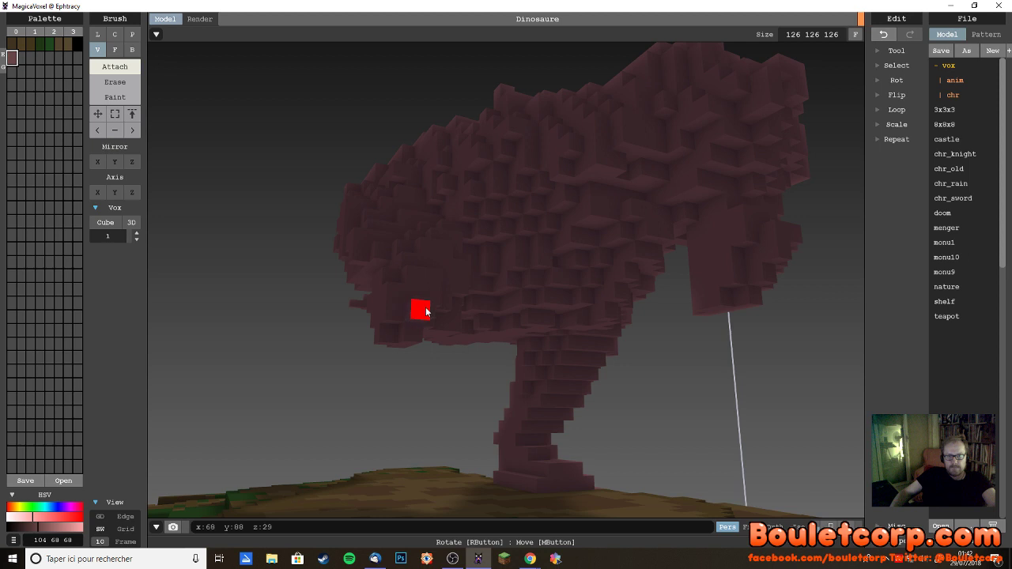
pyautogui.moveTo(440, 339); pyautogui.dragTo(474, 306, button='right')
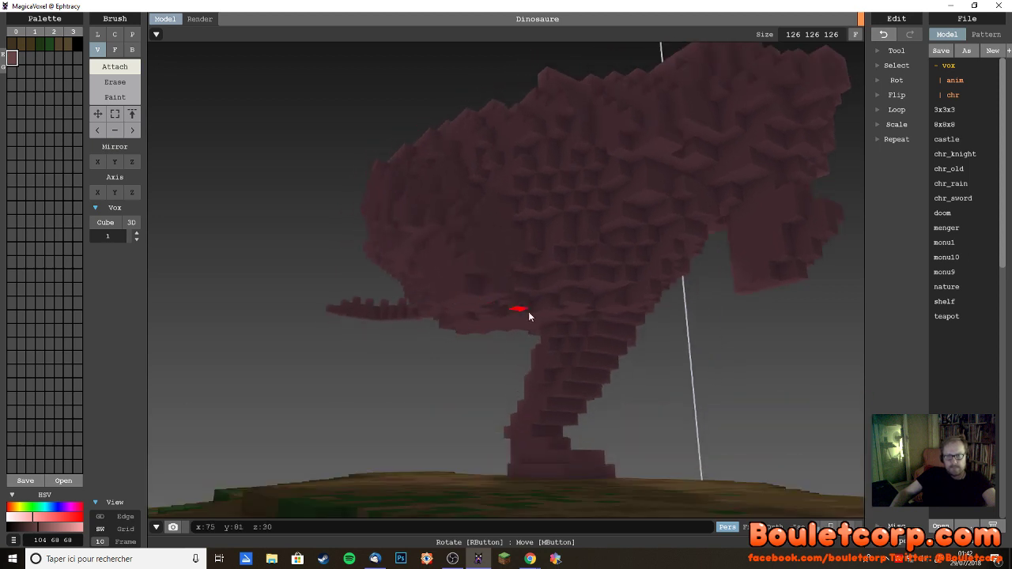
pyautogui.moveTo(524, 314); pyautogui.dragTo(551, 324, button='right')
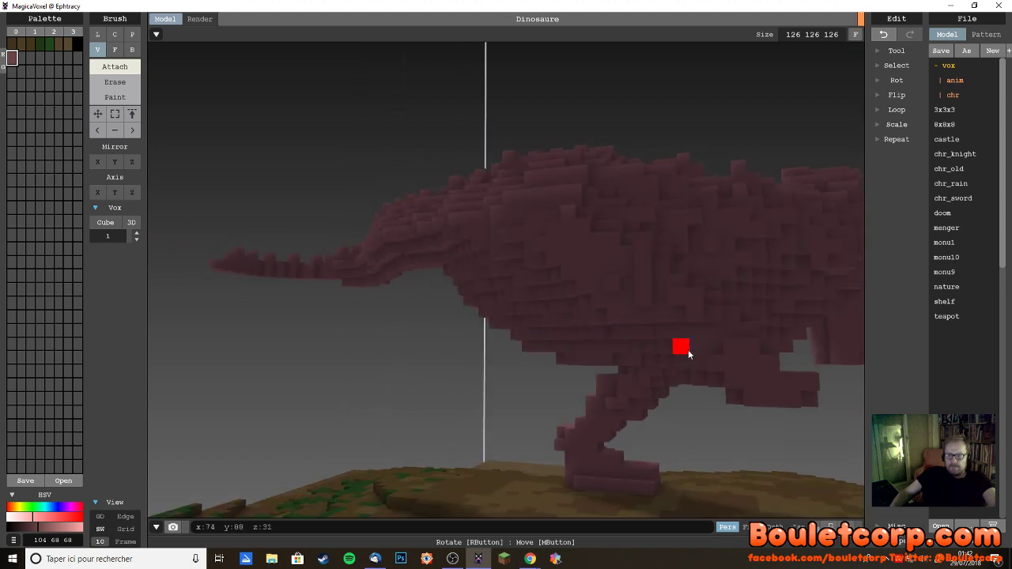
pyautogui.moveTo(700, 340); pyautogui.dragTo(673, 365, button='right')
pyautogui.scroll(-5, 632, 368)
pyautogui.moveTo(603, 370); pyautogui.dragTo(502, 385, button='right')
# - Erase the excess voxels from the outer side of the second leg's thigh to make it narrower
pyautogui.click(115, 81)
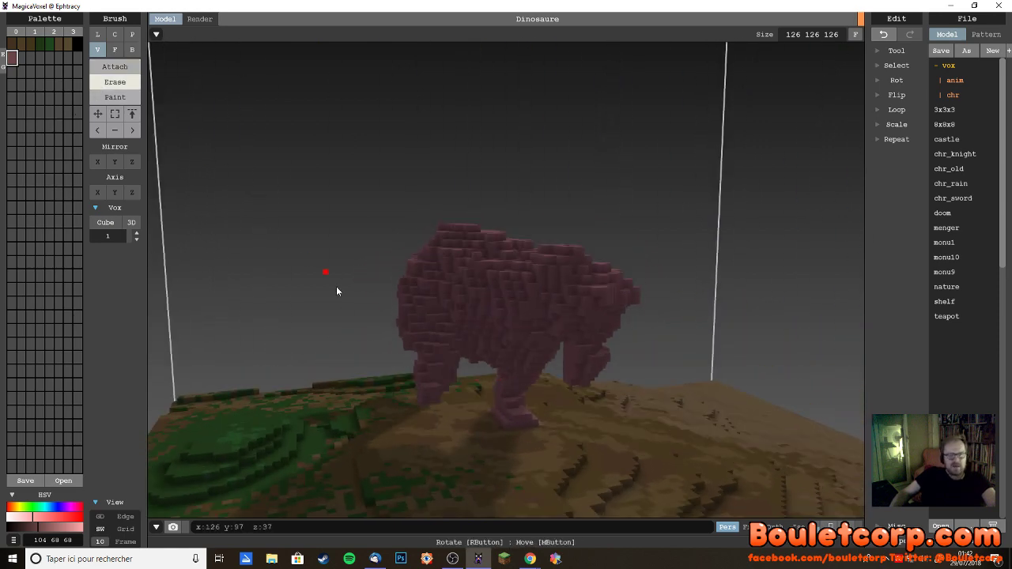
pyautogui.moveTo(338, 291); pyautogui.dragTo(318, 291, button='right')
pyautogui.moveTo(398, 390); pyautogui.dragTo(386, 332, button='right')
pyautogui.click(380, 342)
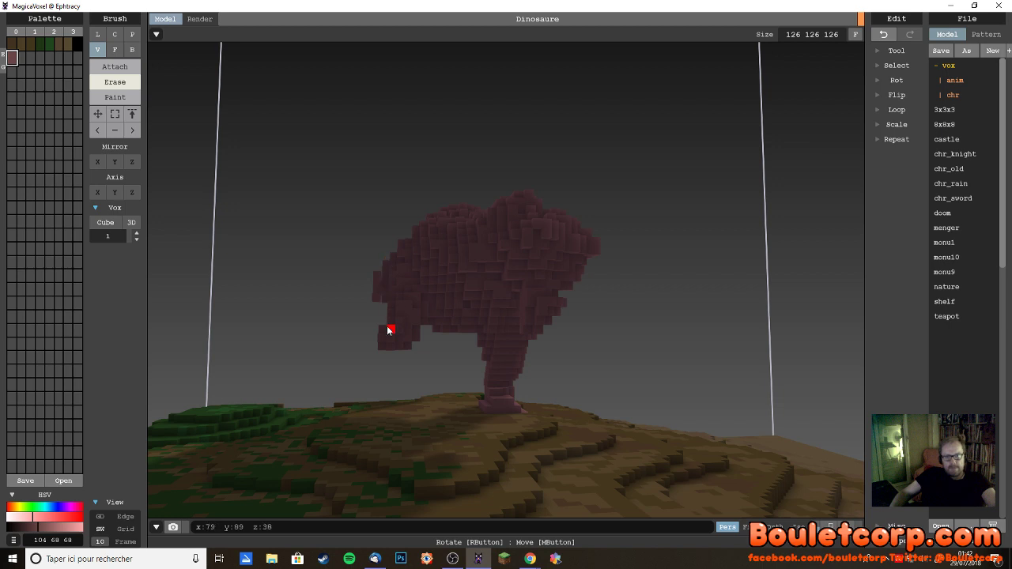
pyautogui.moveTo(384, 269); pyautogui.dragTo(389, 358)
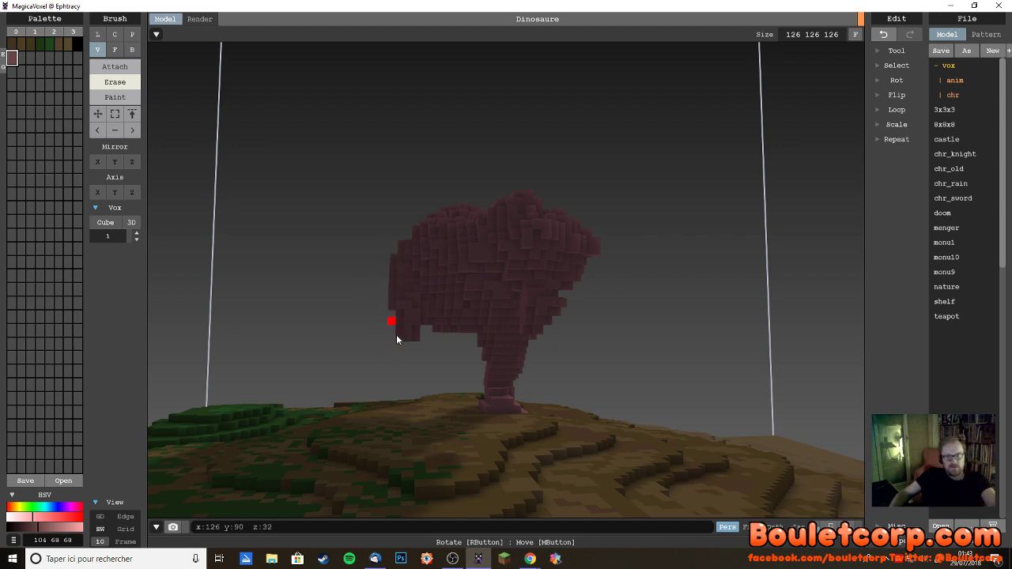
# - Attach voxels to the front face of the second leg's thigh to fill its gaps and blend it into the belly
pyautogui.moveTo(415, 382)
pyautogui.mouseDown(button='right')
pyautogui.moveTo(464, 380)
pyautogui.moveTo(375, 368)
pyautogui.moveTo(360, 334)
pyautogui.moveTo(447, 400)
pyautogui.moveTo(436, 372)
pyautogui.moveTo(495, 303)
pyautogui.moveTo(506, 265)
pyautogui.mouseUp(button='right')
pyautogui.scroll(4, 378, 356)
pyautogui.scroll(2, 379, 356)
pyautogui.scroll(3, 440, 384)
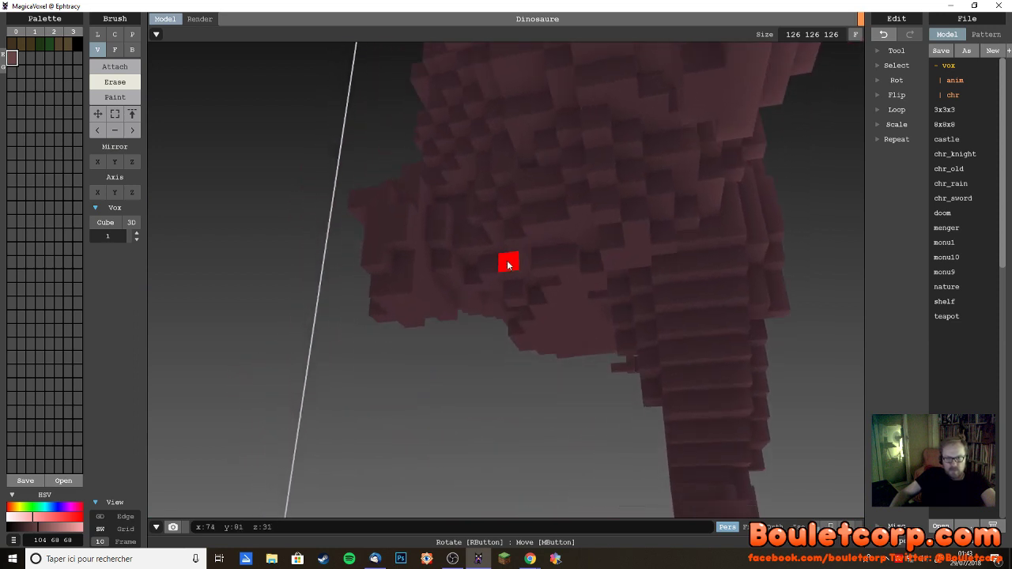
pyautogui.click(122, 67)
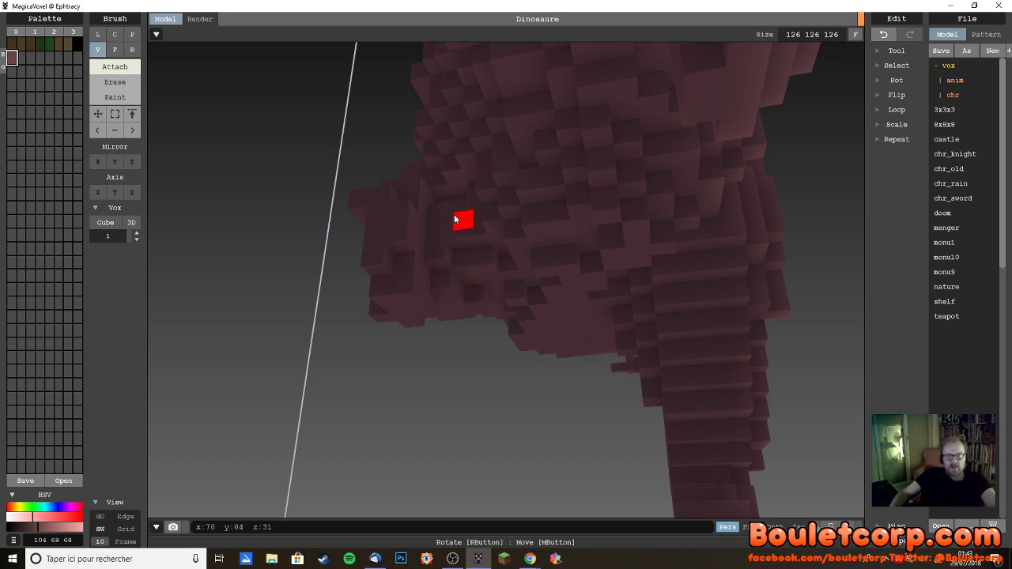
pyautogui.moveTo(458, 235); pyautogui.dragTo(469, 271, button='right')
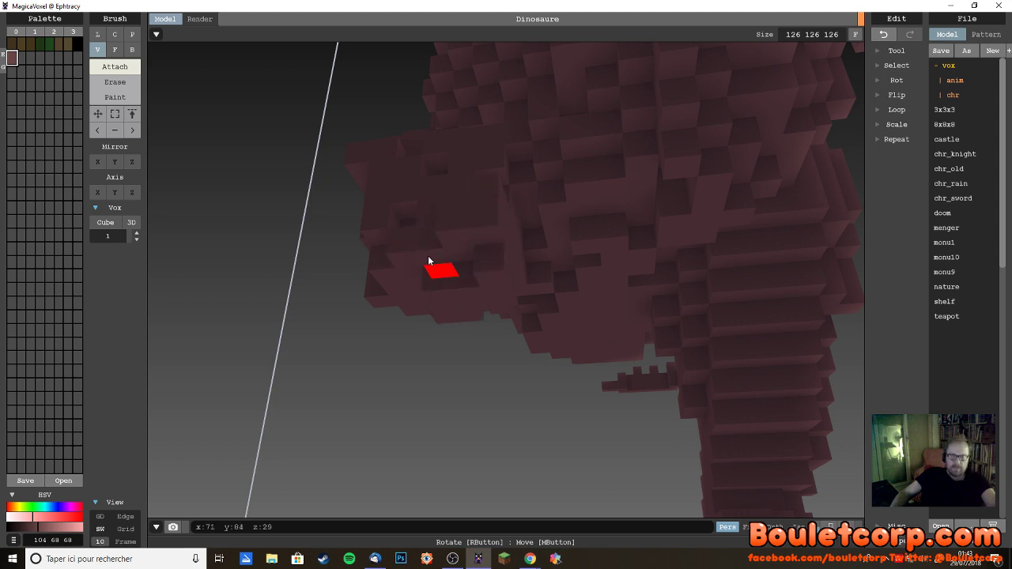
# - Extend the second leg downward by attaching a column of voxels about three wide beneath its thigh
pyautogui.scroll(-3, 449, 267)
pyautogui.moveTo(522, 306); pyautogui.dragTo(616, 344, button='right')
pyautogui.scroll(5, 589, 346)
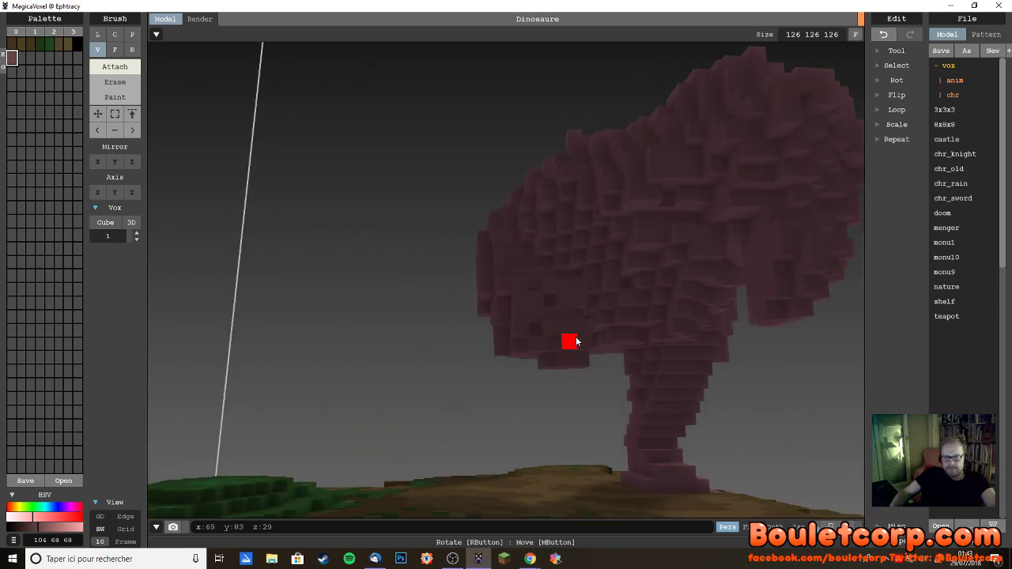
pyautogui.scroll(-2, 581, 340)
pyautogui.scroll(3, 579, 329)
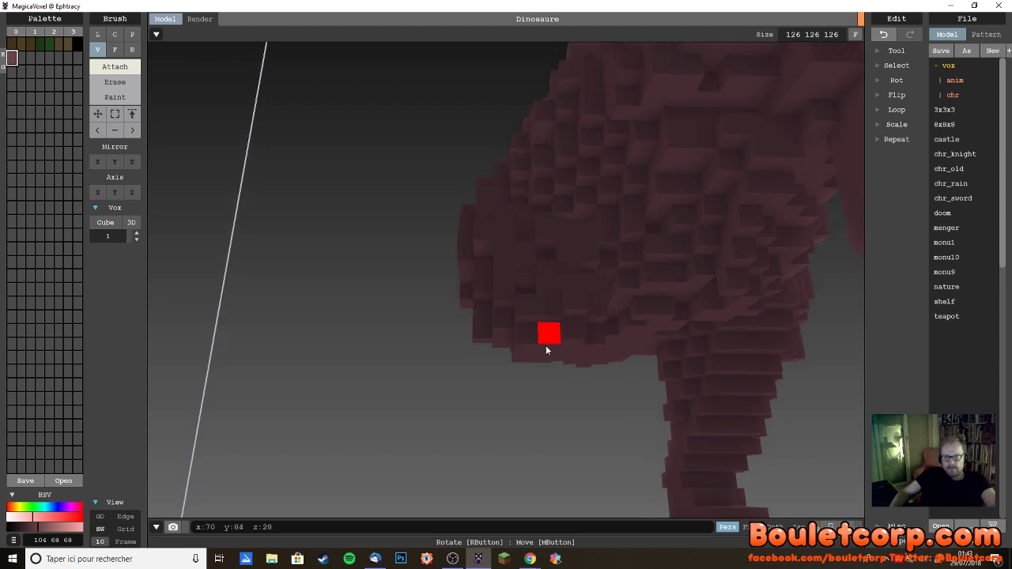
pyautogui.click(546, 346)
pyautogui.click(557, 336)
pyautogui.click(563, 368)
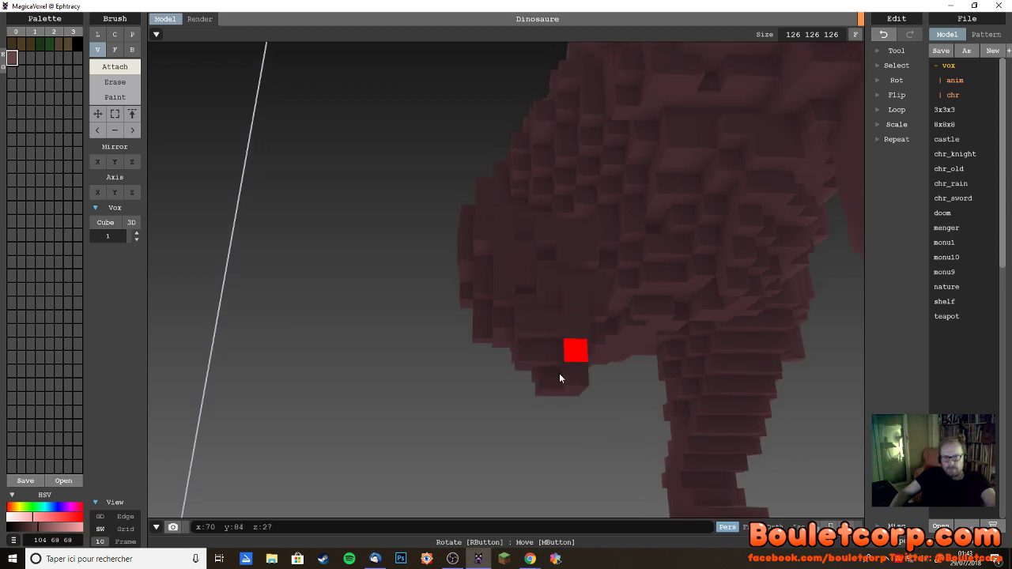
pyautogui.click(543, 372)
pyautogui.click(544, 383)
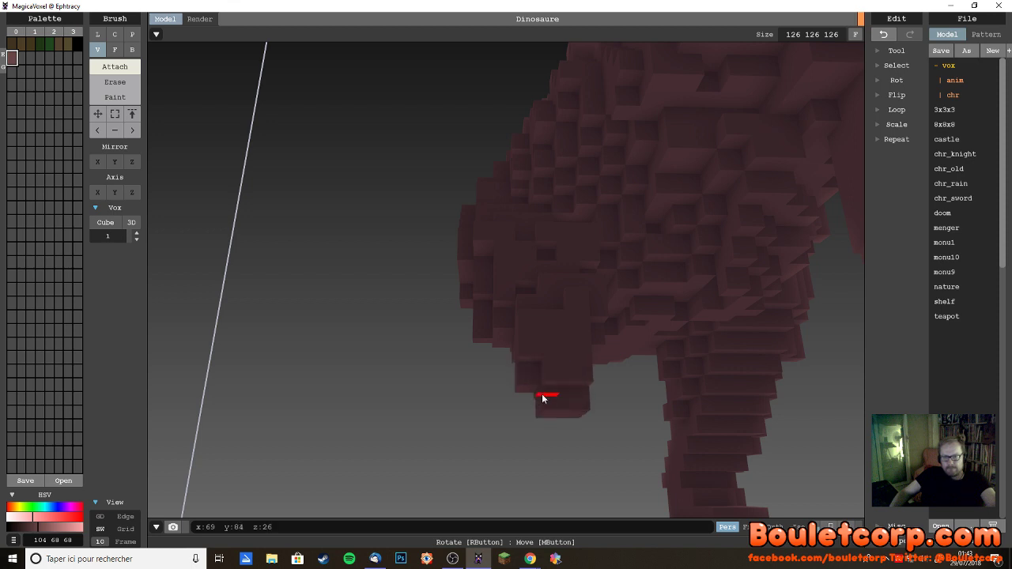
pyautogui.click(558, 405)
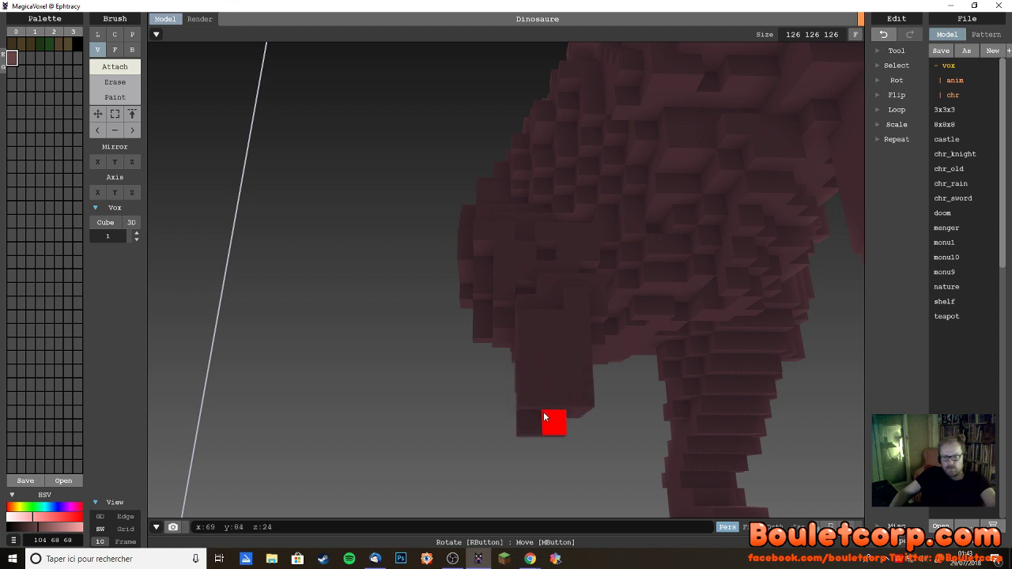
pyautogui.click(554, 417)
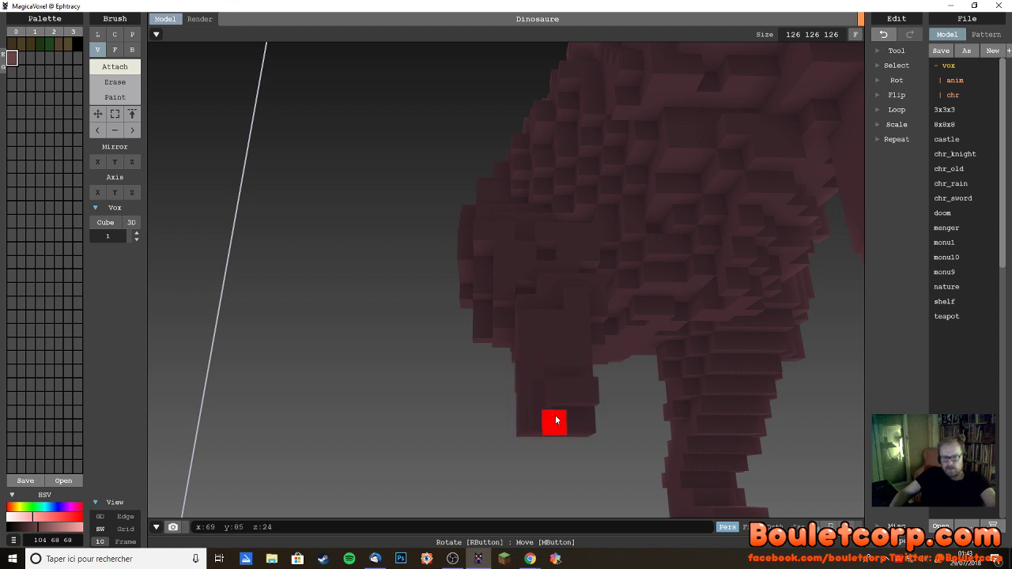
# - Thicken the lower part of the second leg from the inner side and check its shape from both sides of the body
pyautogui.scroll(-5, 617, 435)
pyautogui.moveTo(648, 444); pyautogui.dragTo(474, 382, button='right')
pyautogui.scroll(2, 775, 441)
pyautogui.scroll(4, 747, 416)
pyautogui.scroll(3, 763, 416)
pyautogui.scroll(3, 589, 372)
pyautogui.scroll(2, 589, 373)
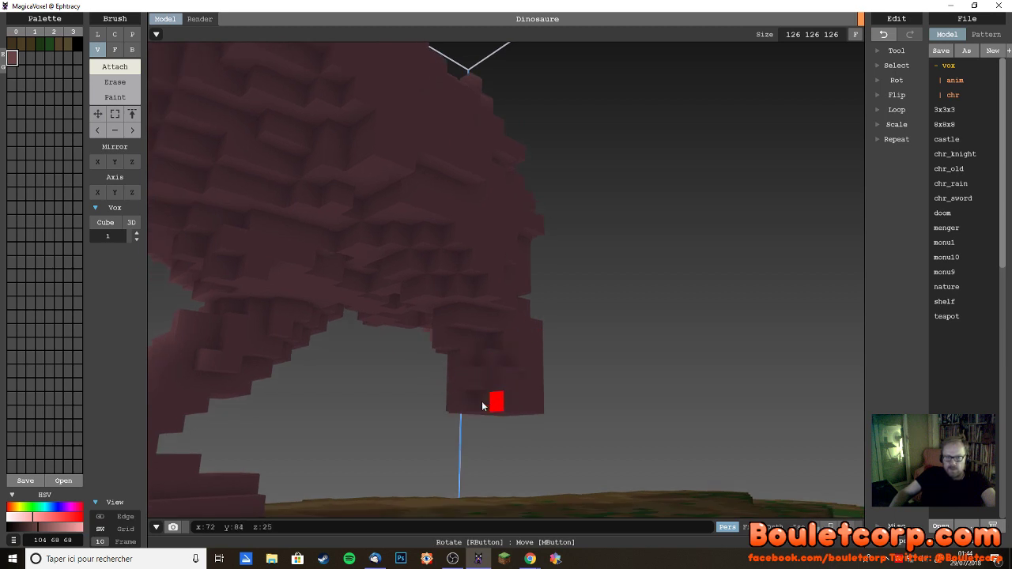
pyautogui.moveTo(544, 413); pyautogui.dragTo(557, 245, button='right')
pyautogui.moveTo(640, 254)
pyautogui.mouseDown(button='right')
pyautogui.moveTo(718, 256)
pyautogui.moveTo(506, 206)
pyautogui.mouseUp(button='right')
pyautogui.click(113, 82)
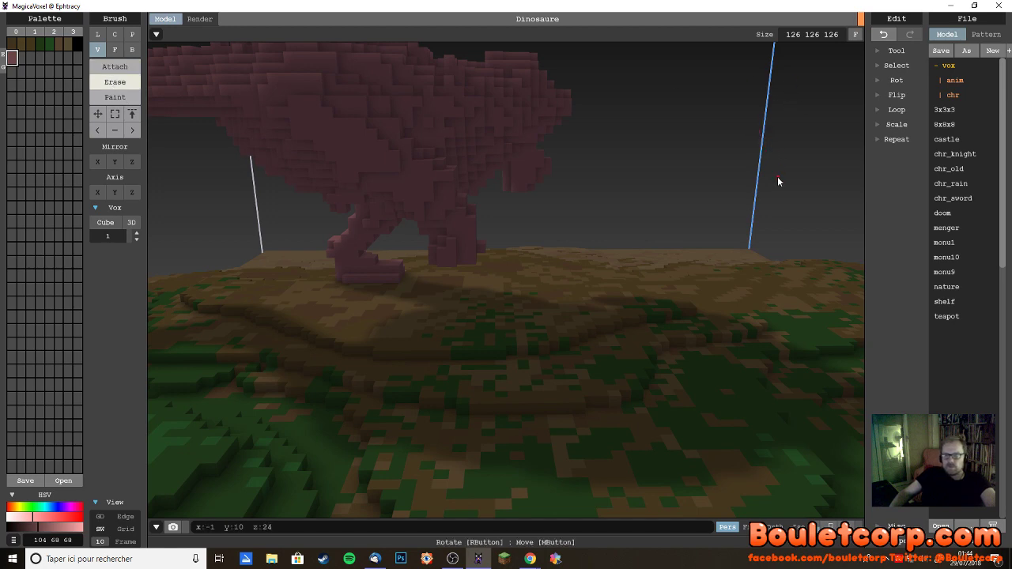
pyautogui.moveTo(777, 180)
pyautogui.mouseDown(button='right')
pyautogui.moveTo(639, 185)
pyautogui.moveTo(577, 163)
pyautogui.moveTo(633, 175)
pyautogui.moveTo(249, 93)
pyautogui.mouseUp(button='right')
pyautogui.press('t')
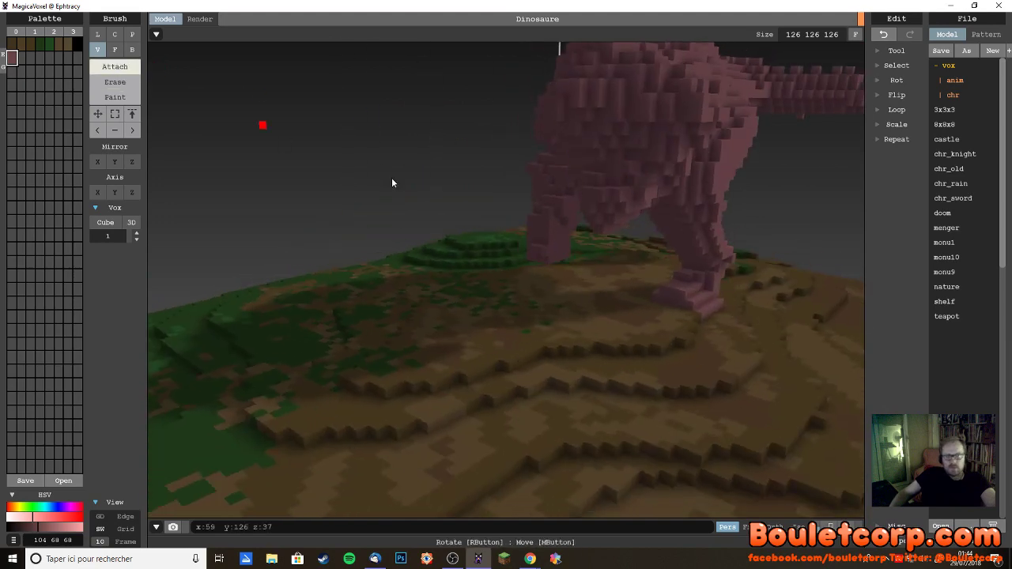
pyautogui.moveTo(392, 183); pyautogui.dragTo(581, 226, button='right')
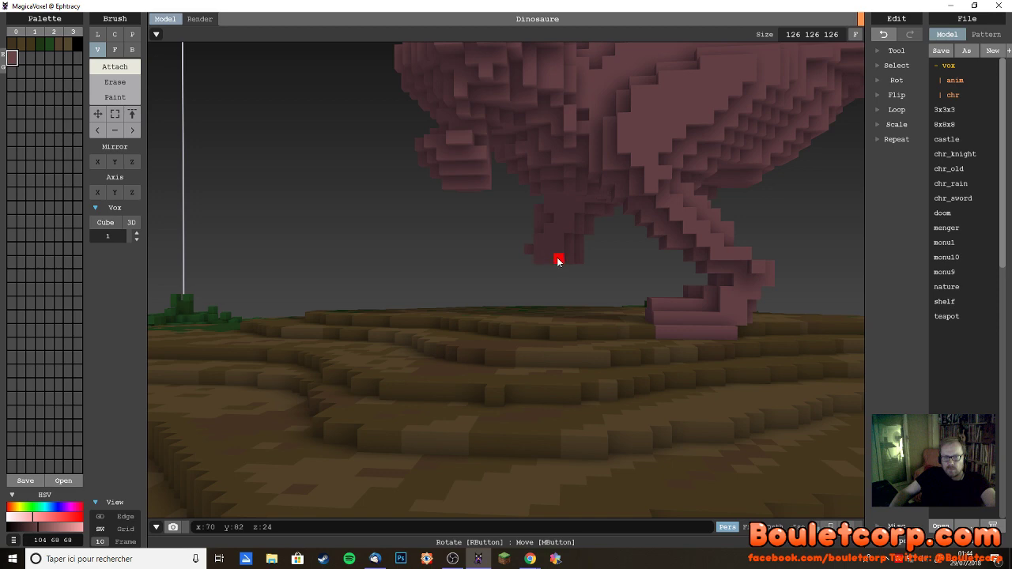
# - Attach voxels on the terrain beneath the second leg to form a foot with splayed toes
pyautogui.moveTo(558, 261); pyautogui.dragTo(526, 309, button='right')
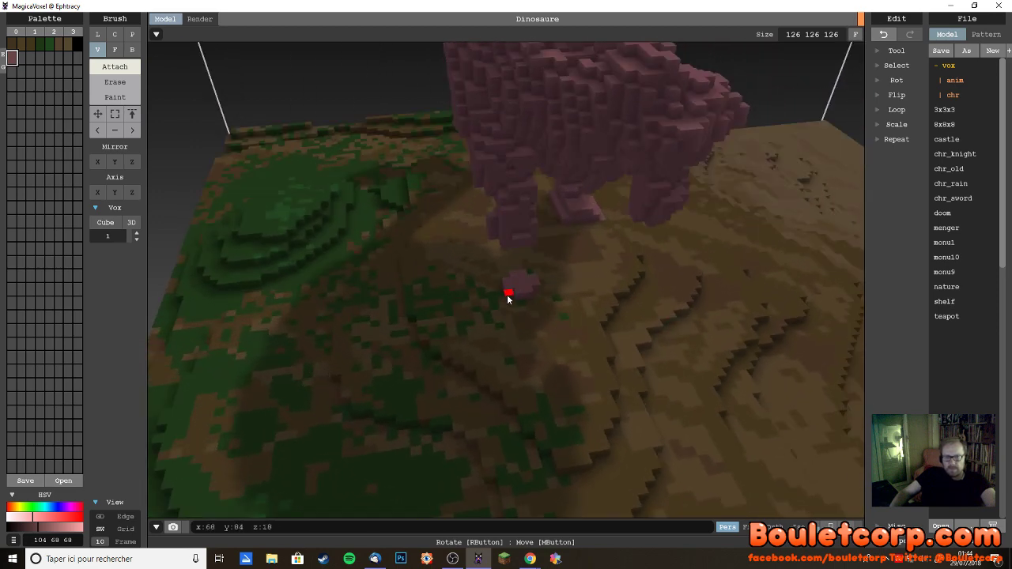
pyautogui.moveTo(515, 304); pyautogui.dragTo(538, 323)
pyautogui.moveTo(559, 326)
pyautogui.mouseDown(button='right')
pyautogui.moveTo(511, 322)
pyautogui.moveTo(542, 334)
pyautogui.moveTo(497, 302)
pyautogui.moveTo(640, 295)
pyautogui.moveTo(496, 305)
pyautogui.mouseUp(button='right')
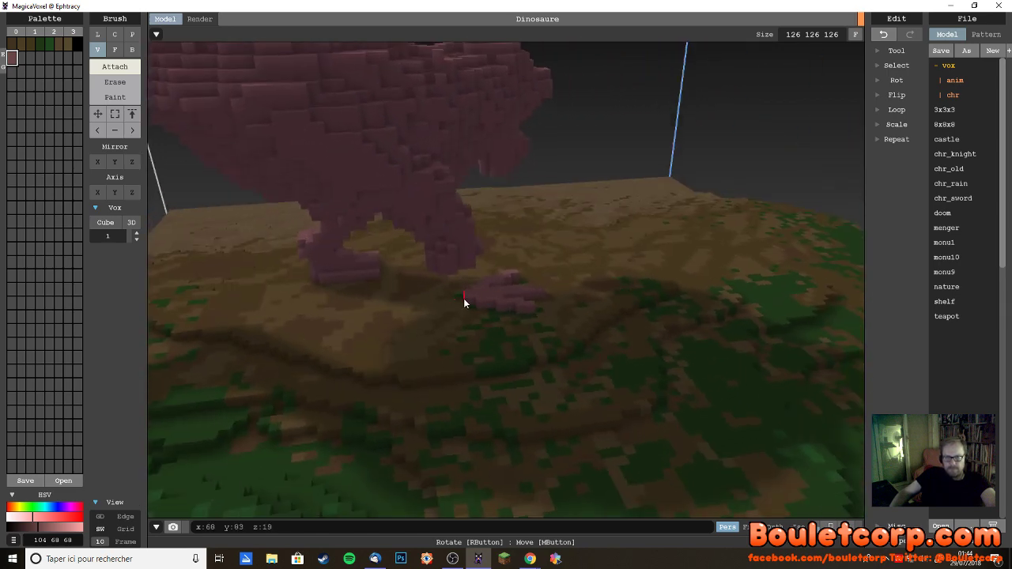
pyautogui.moveTo(535, 314)
pyautogui.mouseDown(button='right')
pyautogui.moveTo(529, 332)
pyautogui.moveTo(490, 301)
pyautogui.mouseUp(button='right')
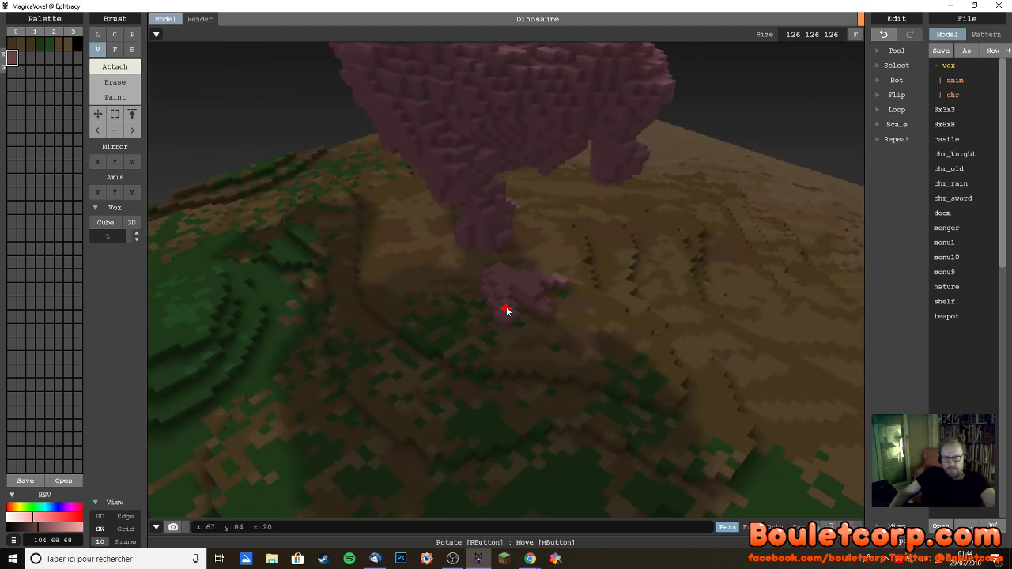
pyautogui.moveTo(507, 311)
pyautogui.mouseDown(button='right')
pyautogui.moveTo(496, 298)
pyautogui.moveTo(477, 301)
pyautogui.mouseUp(button='right')
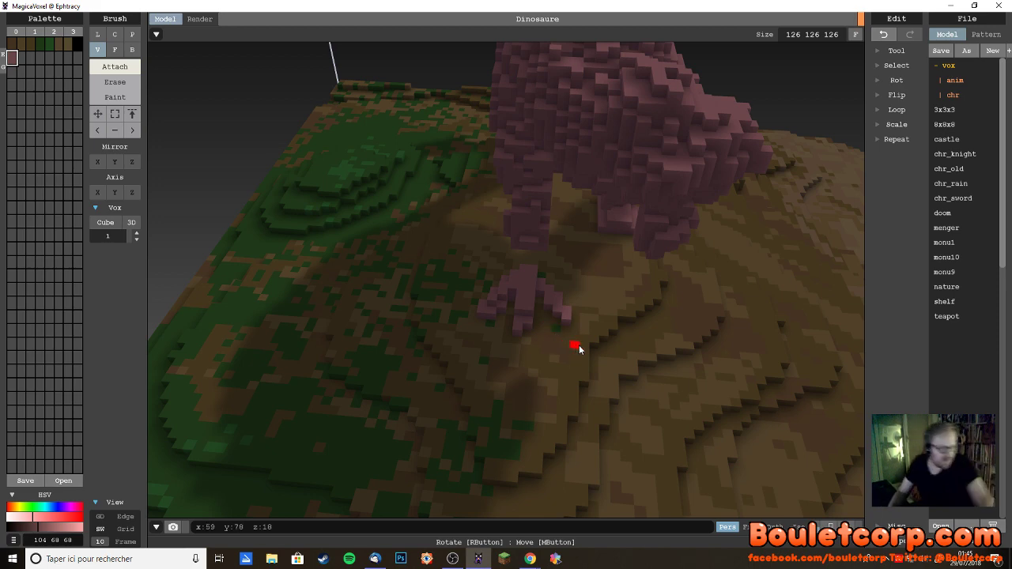
# - Thicken the foot's toes and instep with extra voxels, and undo the last addition
pyautogui.moveTo(552, 353); pyautogui.dragTo(477, 350, button='right')
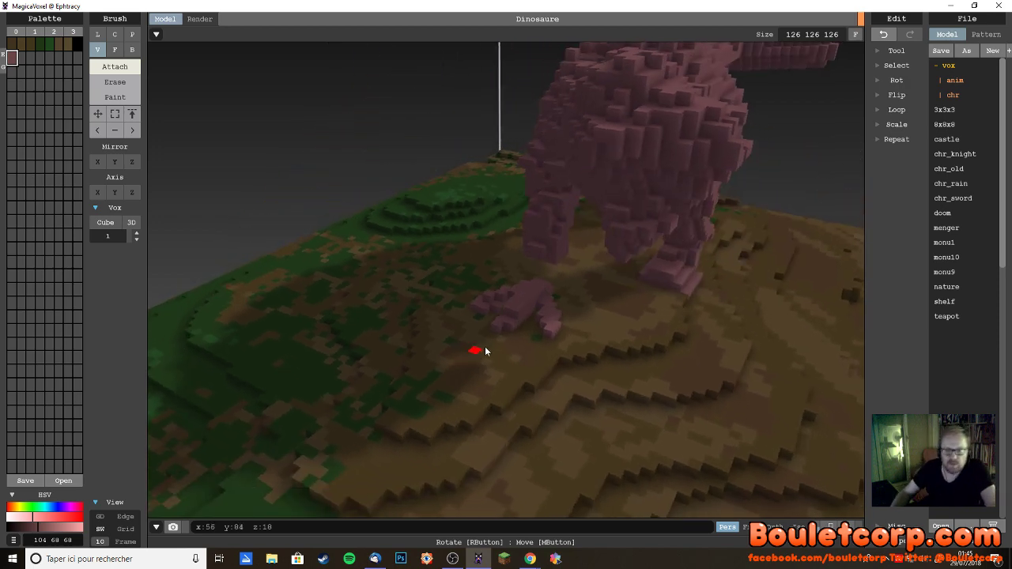
pyautogui.moveTo(549, 316); pyautogui.dragTo(559, 334, button='right')
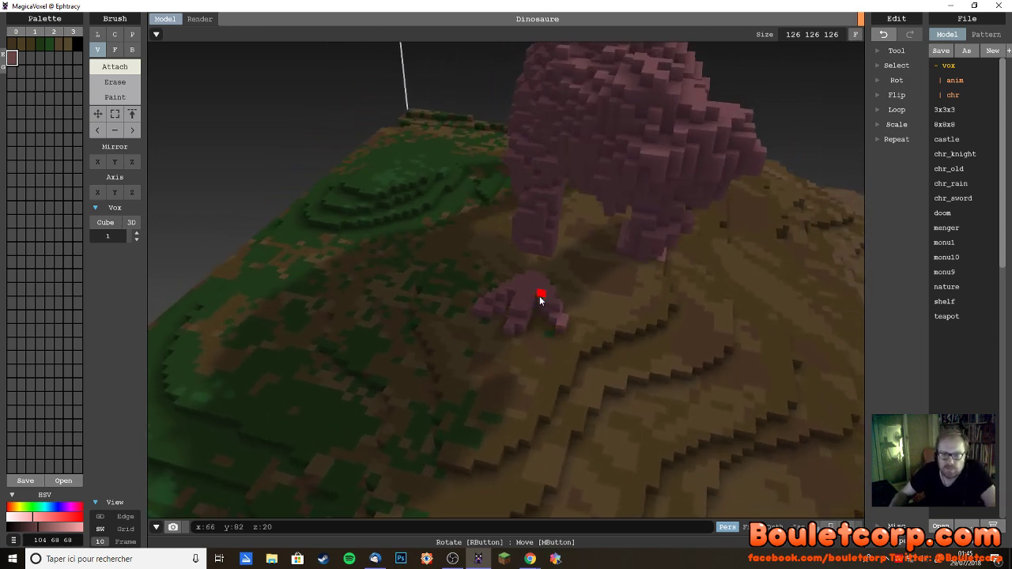
pyautogui.moveTo(540, 298); pyautogui.dragTo(520, 284, button='right')
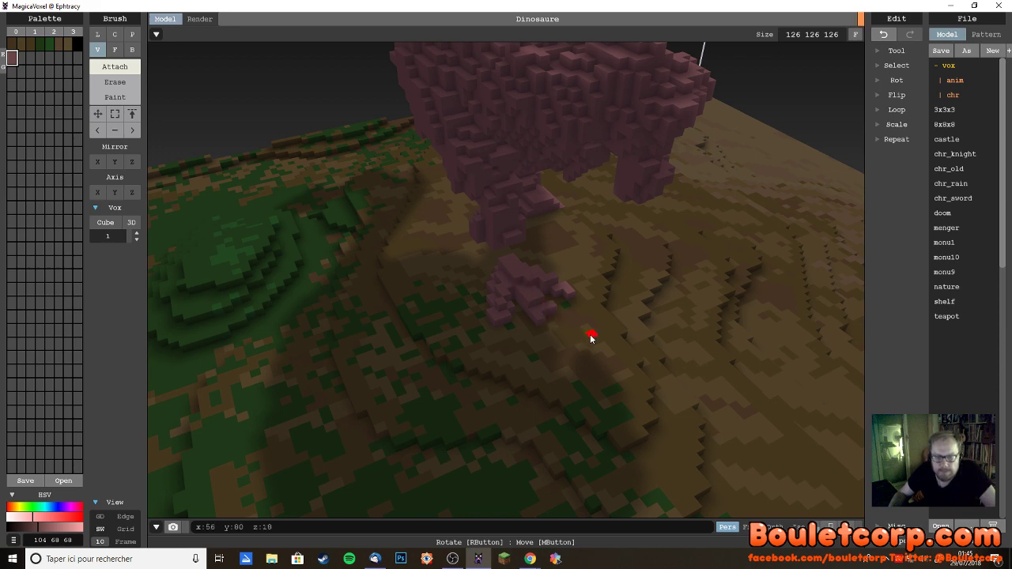
pyautogui.hotkey('ctrl', 'z')
# - Stack voxels upward from the back of the foot to form an ankle joining it to the second leg
pyautogui.moveTo(557, 336); pyautogui.dragTo(519, 284, button='right')
pyautogui.click(525, 328)
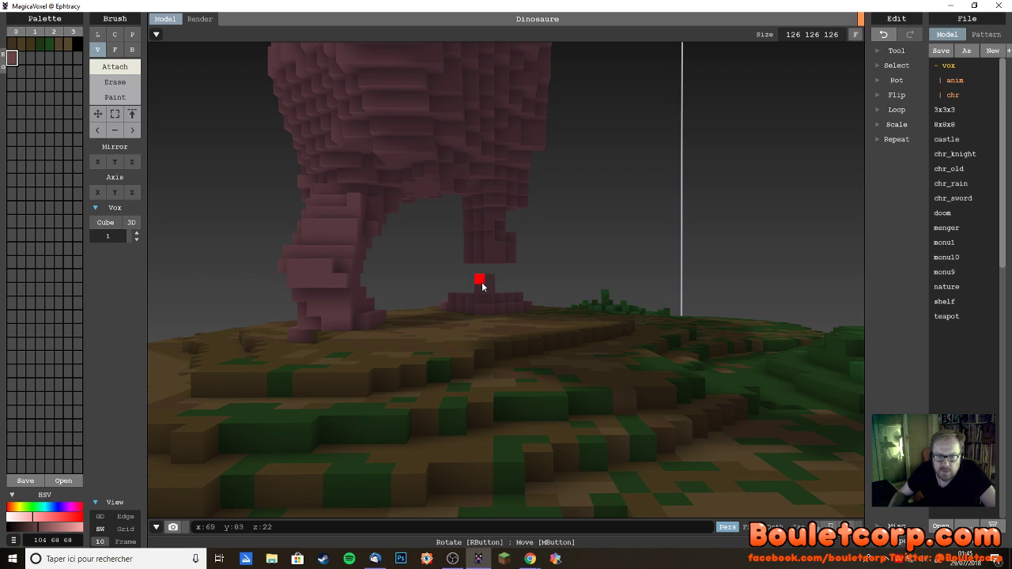
pyautogui.moveTo(482, 283)
pyautogui.mouseDown(button='right')
pyautogui.moveTo(419, 310)
pyautogui.moveTo(341, 312)
pyautogui.moveTo(414, 307)
pyautogui.moveTo(493, 267)
pyautogui.mouseUp(button='right')
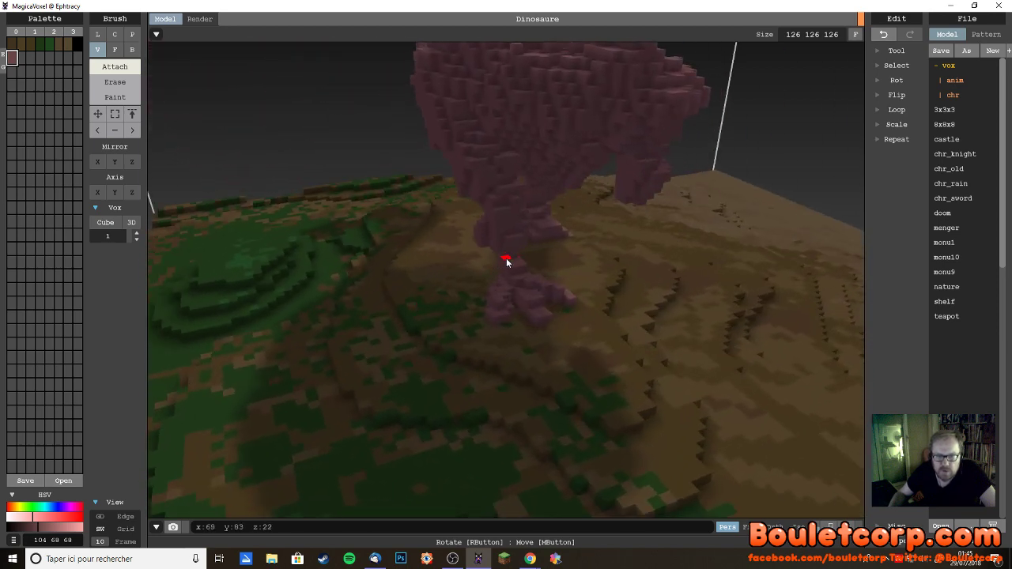
pyautogui.moveTo(510, 261); pyautogui.dragTo(527, 273, button='right')
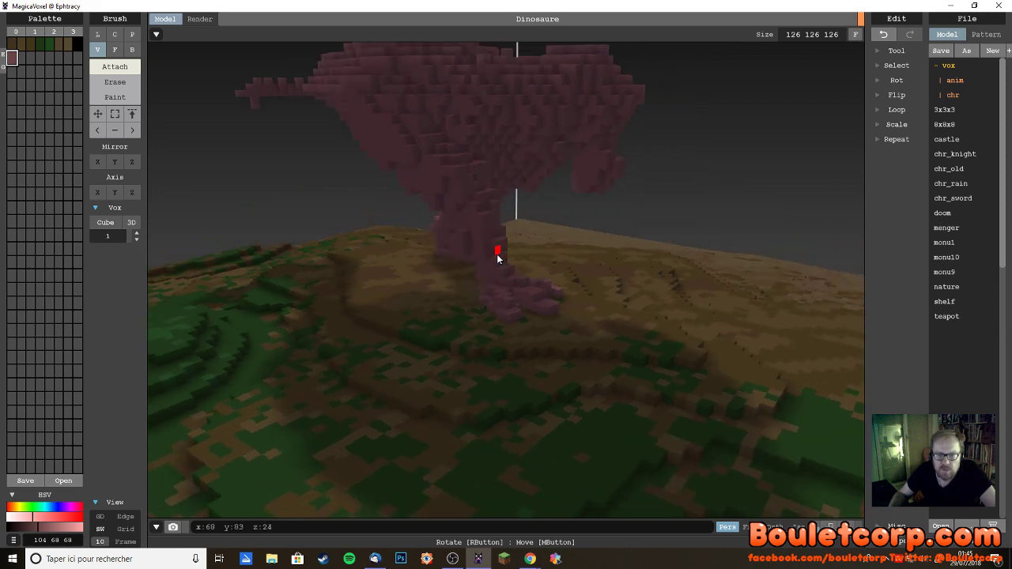
# - Fill out the second leg's shin and ankle above the foot with extra voxels, working from both sides of the body
pyautogui.moveTo(517, 287); pyautogui.dragTo(631, 283, button='right')
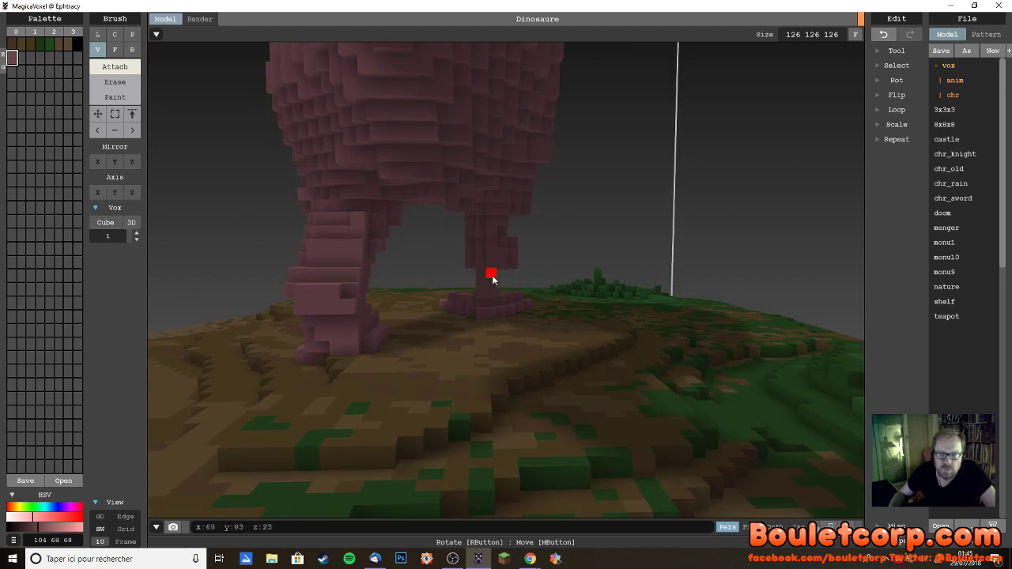
pyautogui.moveTo(490, 278); pyautogui.dragTo(587, 308, button='right')
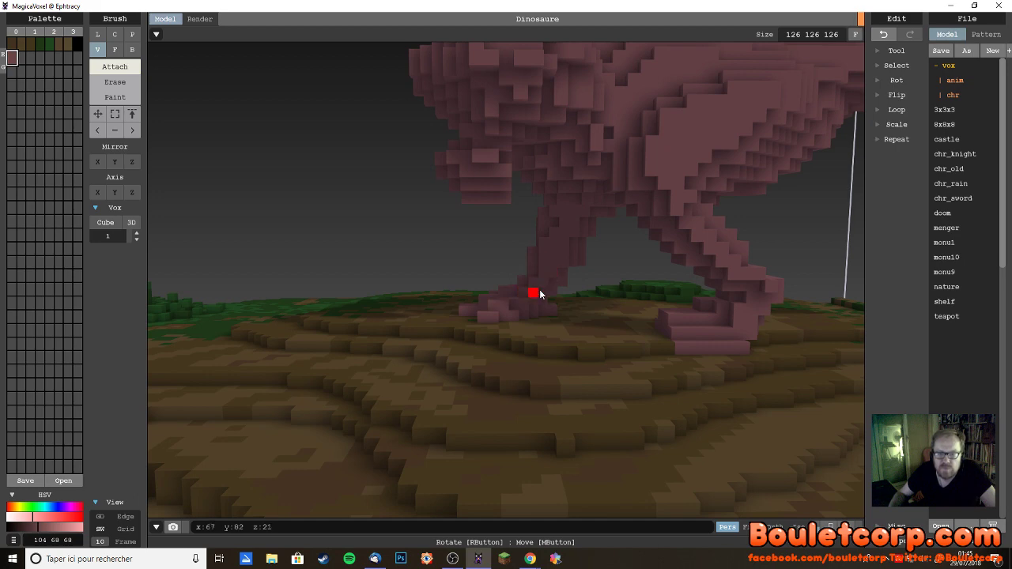
pyautogui.moveTo(556, 286)
pyautogui.mouseDown(button='right')
pyautogui.moveTo(579, 308)
pyautogui.moveTo(542, 274)
pyautogui.mouseUp(button='right')
pyautogui.moveTo(532, 314); pyautogui.dragTo(479, 269, button='right')
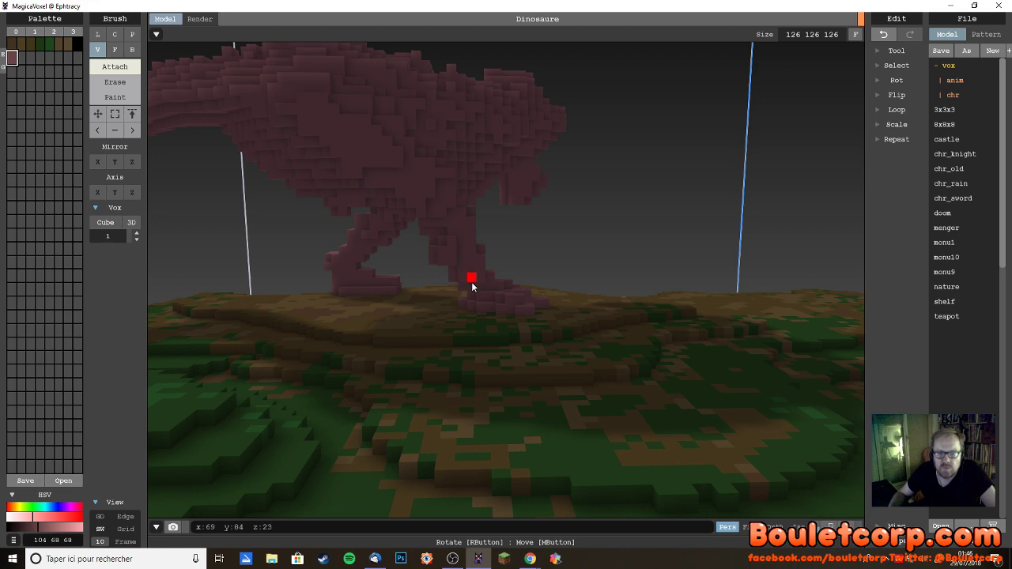
pyautogui.moveTo(509, 302)
pyautogui.mouseDown(button='right')
pyautogui.moveTo(488, 317)
pyautogui.moveTo(583, 301)
pyautogui.moveTo(607, 311)
pyautogui.moveTo(559, 313)
pyautogui.mouseUp(button='right')
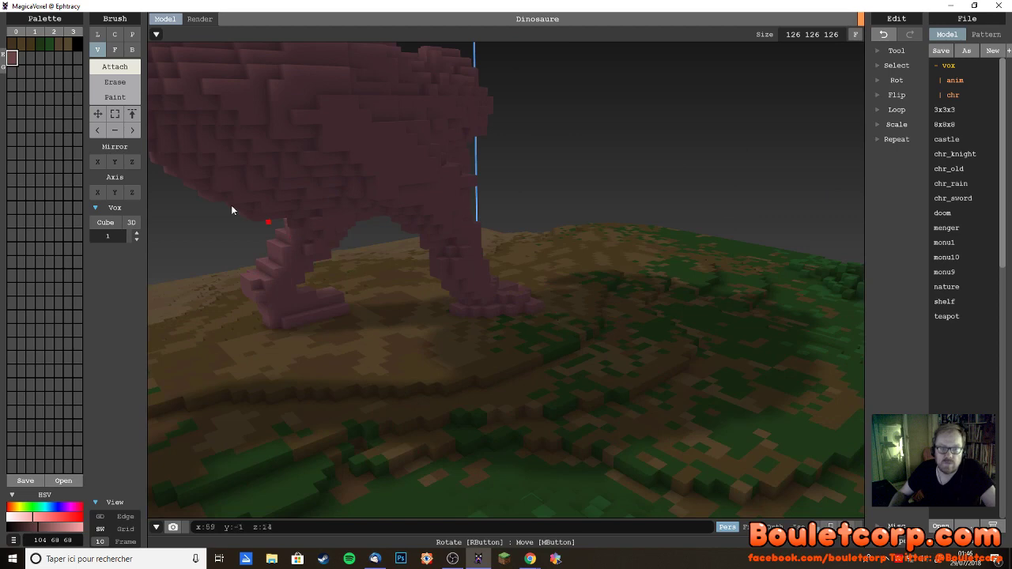
# - Erase the excess voxels along the back of the second leg's lower part
pyautogui.click(127, 86)
pyautogui.scroll(-4, 314, 206)
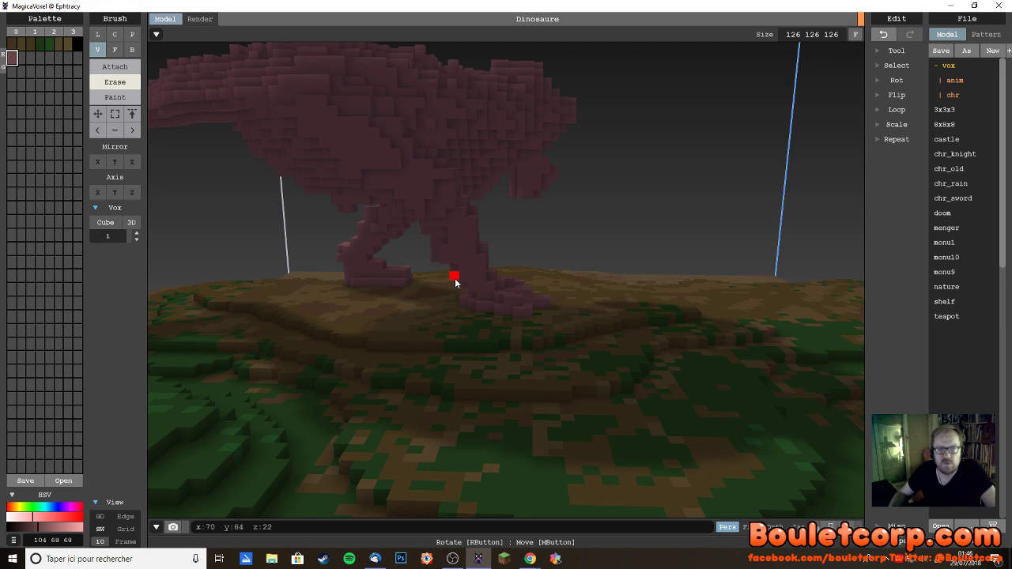
pyautogui.moveTo(456, 282); pyautogui.dragTo(343, 285, button='right')
pyautogui.moveTo(401, 290); pyautogui.dragTo(341, 239, button='right')
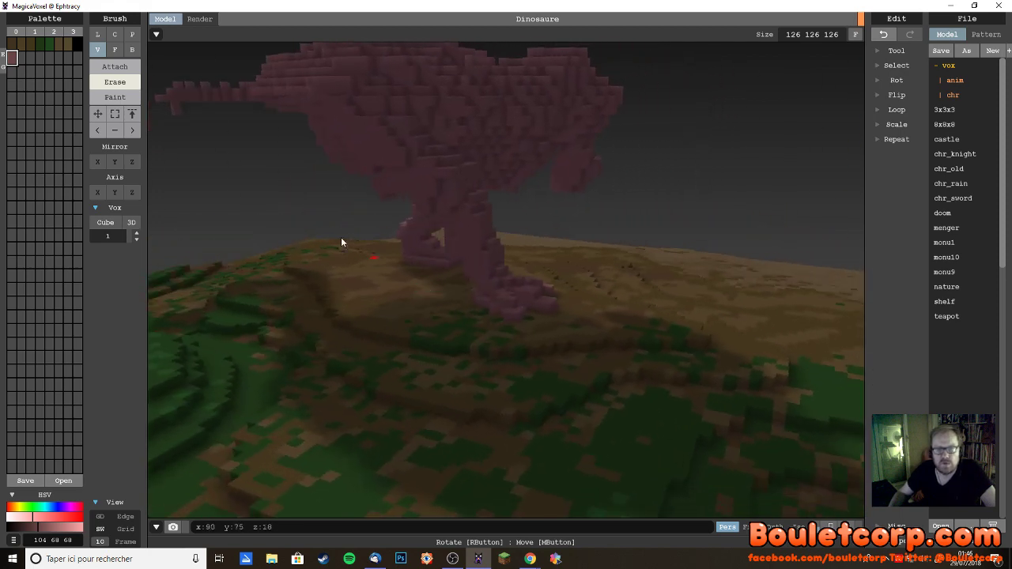
# - Attach voxels along the second leg's shin and ankle to even out its transition into the foot
pyautogui.press('Tab')
pyautogui.press('Tab')
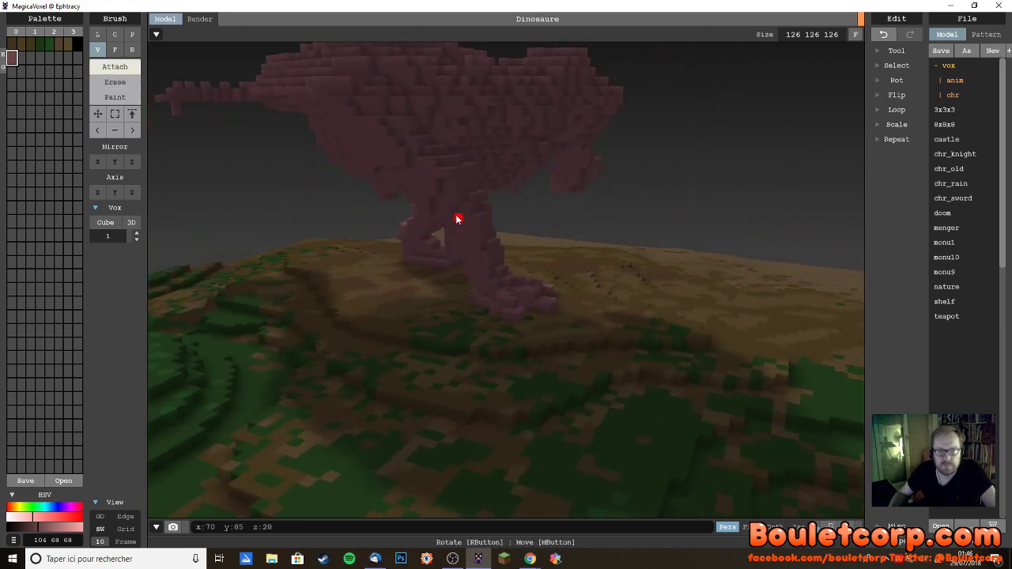
pyautogui.moveTo(472, 250); pyautogui.dragTo(500, 241, button='right')
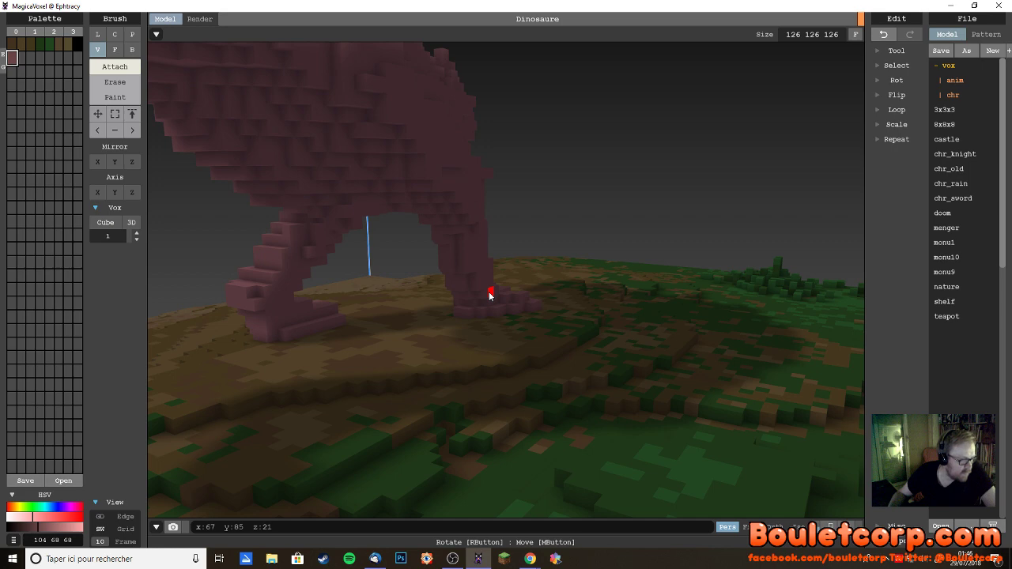
pyautogui.moveTo(527, 294); pyautogui.dragTo(379, 309, button='right')
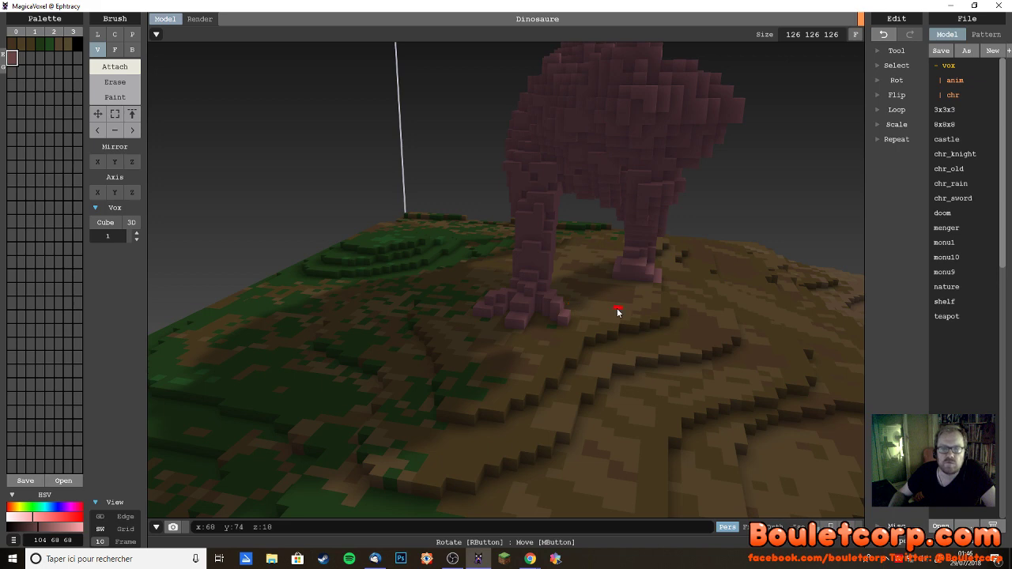
pyautogui.moveTo(618, 312); pyautogui.dragTo(520, 256, button='right')
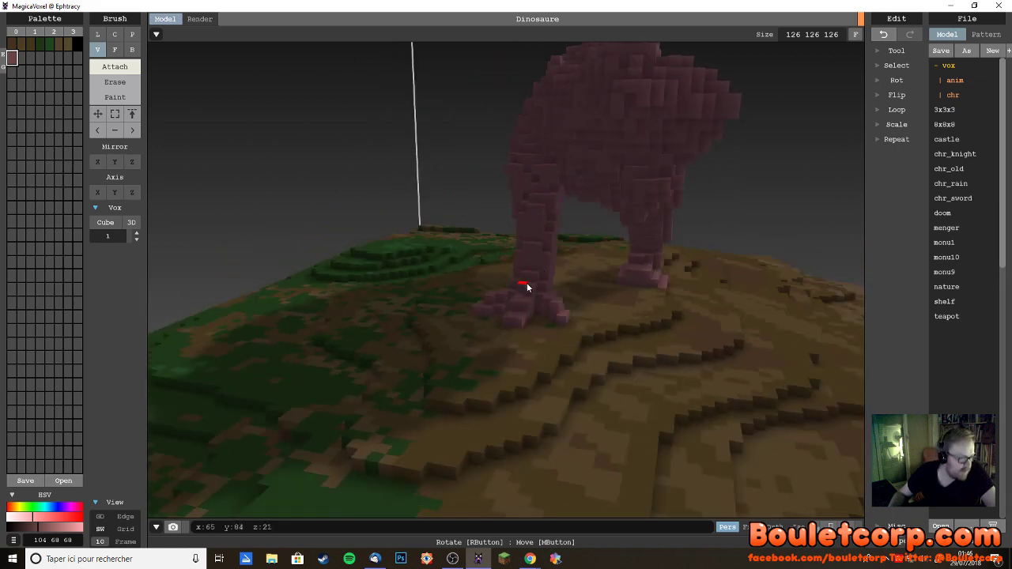
pyautogui.moveTo(529, 289); pyautogui.dragTo(608, 280, button='right')
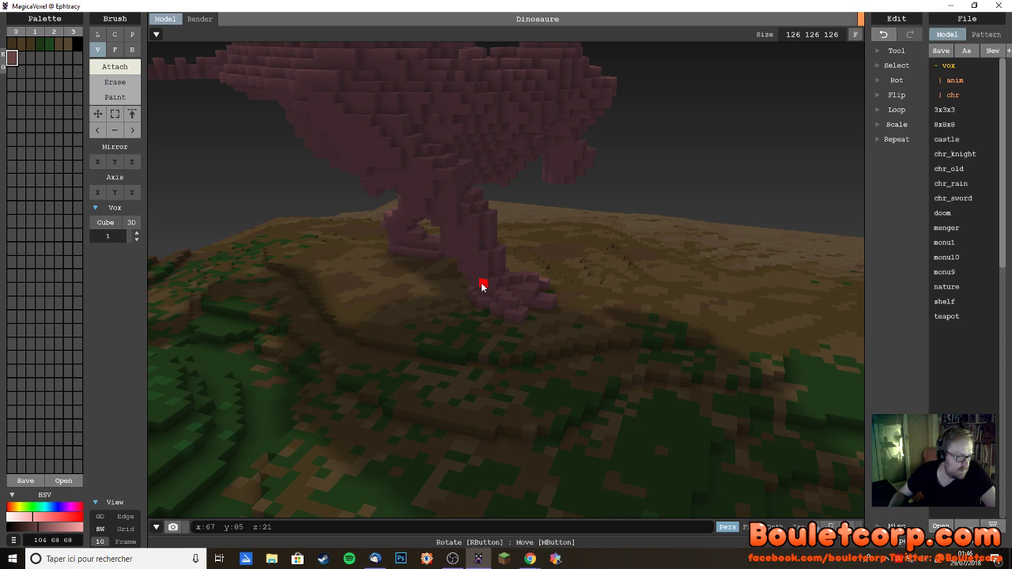
# - Build up the second leg's knee and thigh with voxels where they join the belly and hip
pyautogui.moveTo(483, 287); pyautogui.dragTo(788, 87, button='right')
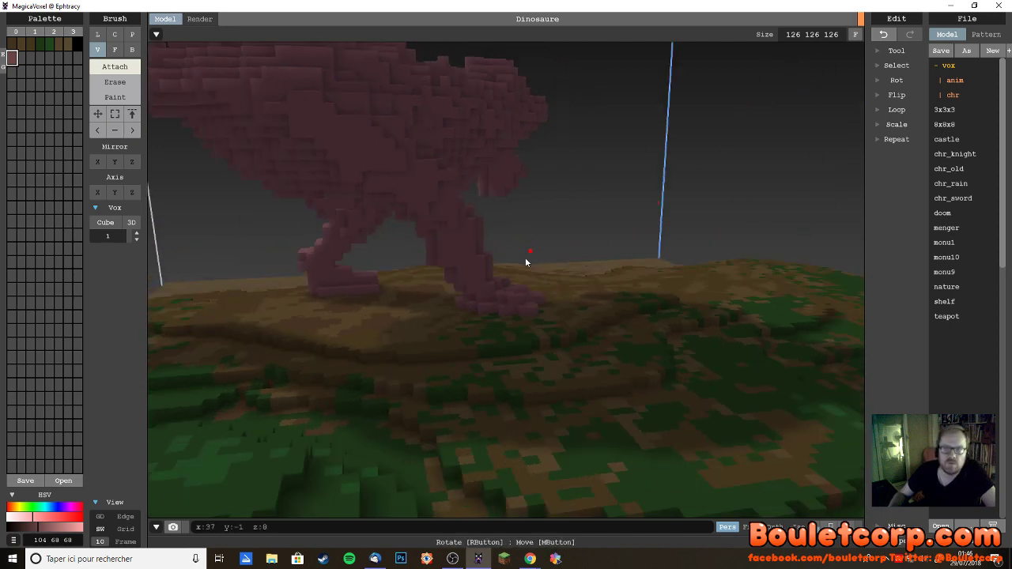
pyautogui.moveTo(526, 261); pyautogui.dragTo(518, 167, button='right')
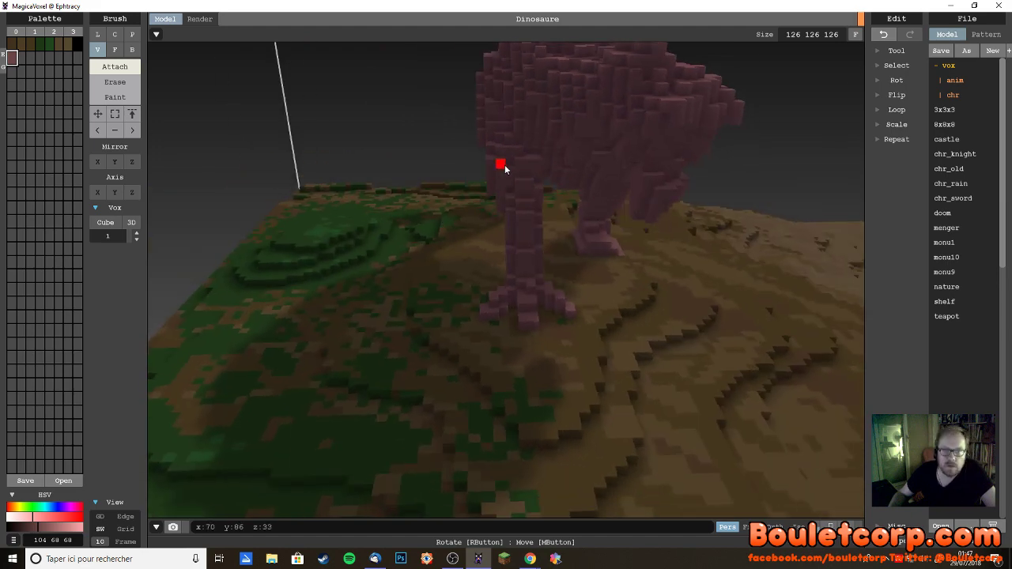
pyautogui.moveTo(510, 164); pyautogui.dragTo(511, 203, button='right')
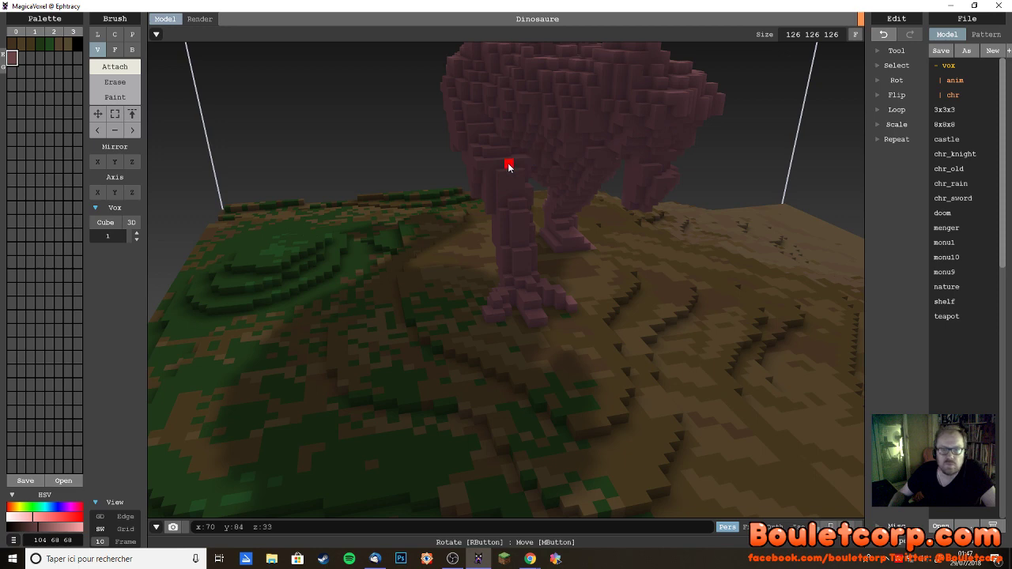
pyautogui.moveTo(522, 203); pyautogui.dragTo(545, 222, button='right')
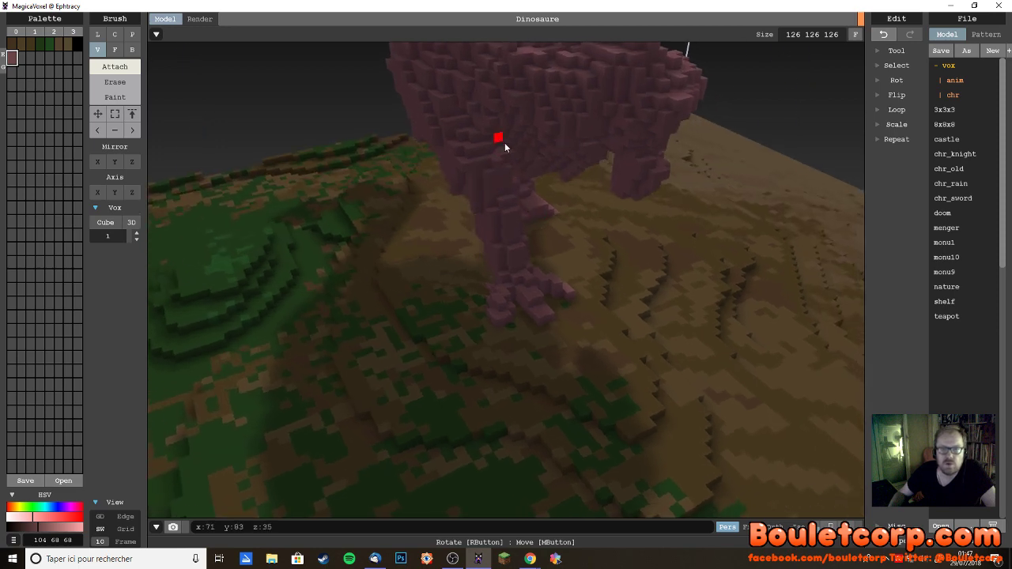
pyautogui.moveTo(495, 153)
pyautogui.mouseDown(button='right')
pyautogui.moveTo(524, 199)
pyautogui.moveTo(485, 161)
pyautogui.mouseUp(button='right')
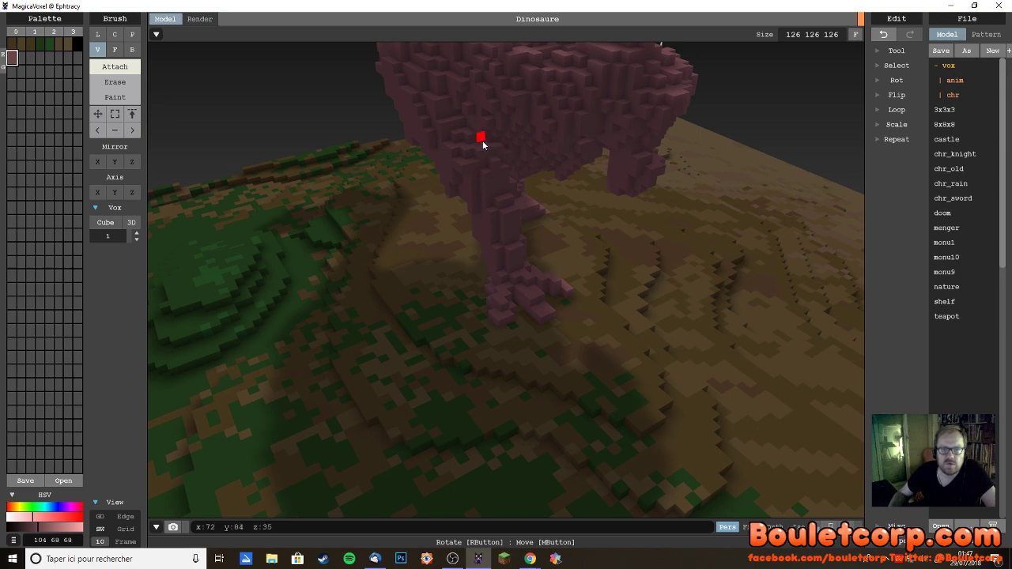
pyautogui.moveTo(535, 197); pyautogui.dragTo(596, 184, button='right')
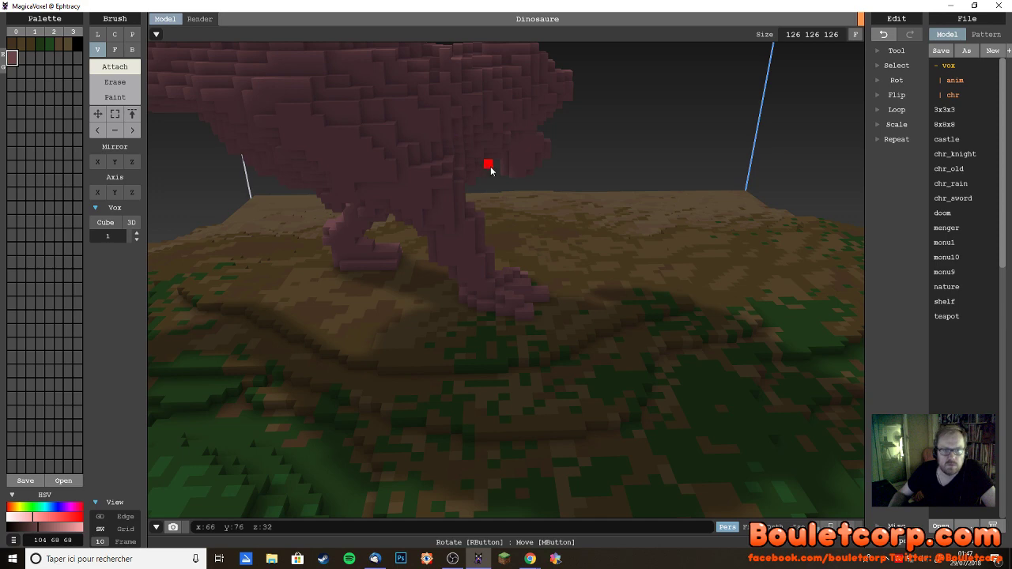
# - Examine the whole dinosaur's proportions and stance on the terrain from the front, both sides and above
pyautogui.moveTo(488, 190); pyautogui.dragTo(364, 180, button='right')
pyautogui.scroll(10, 364, 180)
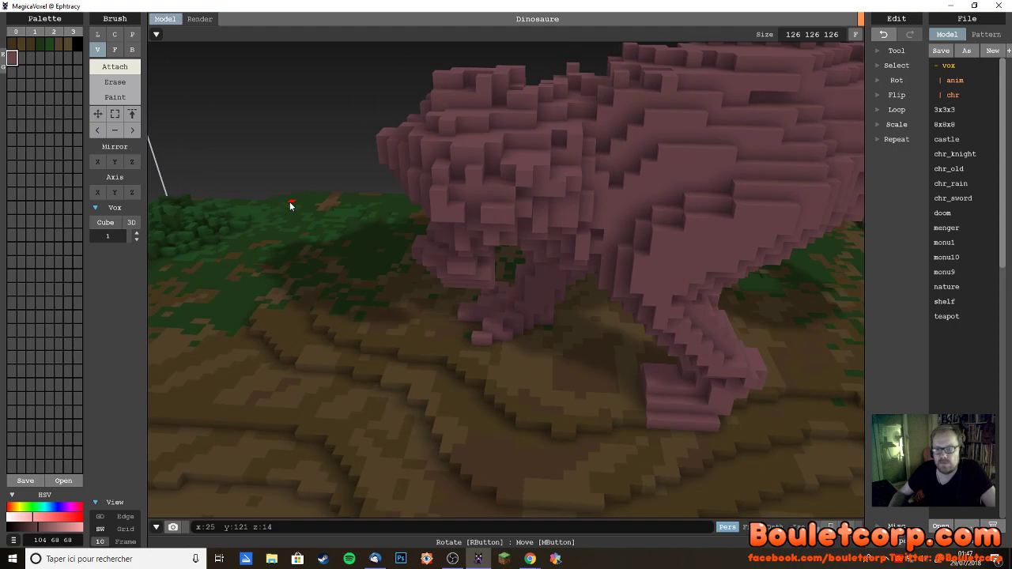
pyautogui.moveTo(290, 205); pyautogui.dragTo(559, 181, button='right')
pyautogui.scroll(-5, 500, 206)
pyautogui.click(562, 181)
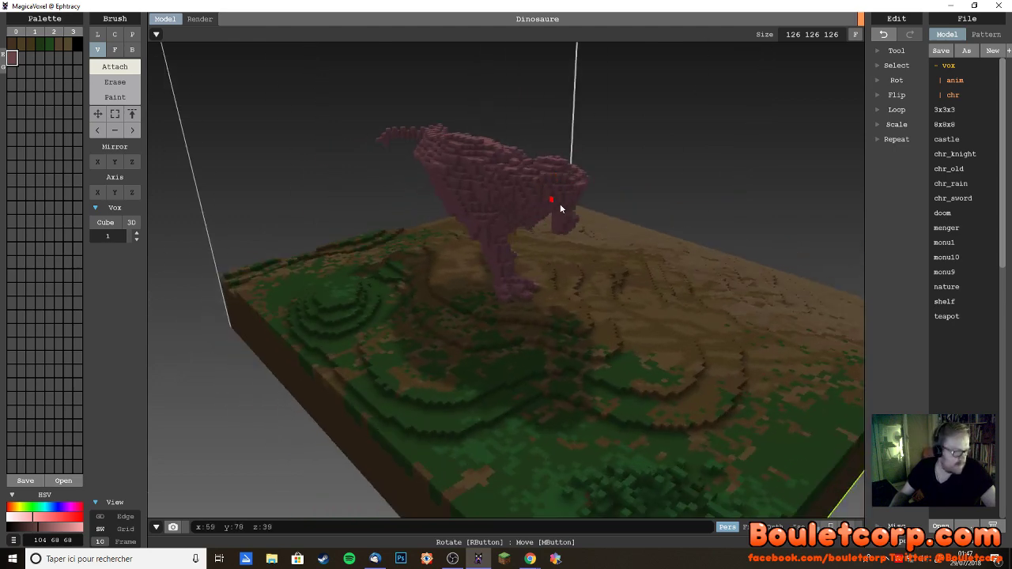
pyautogui.moveTo(568, 212); pyautogui.dragTo(537, 234, button='right')
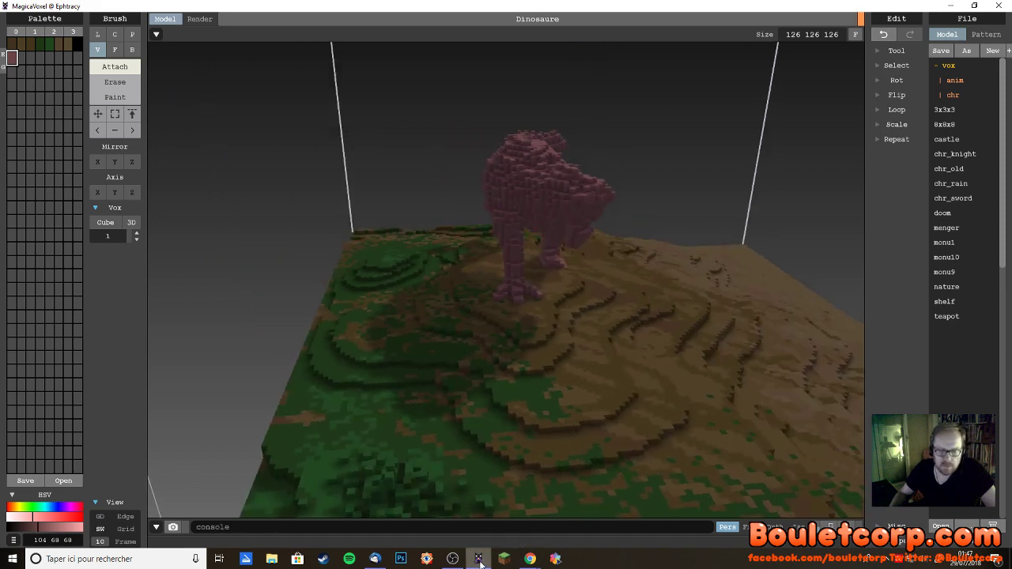
pyautogui.moveTo(480, 560)
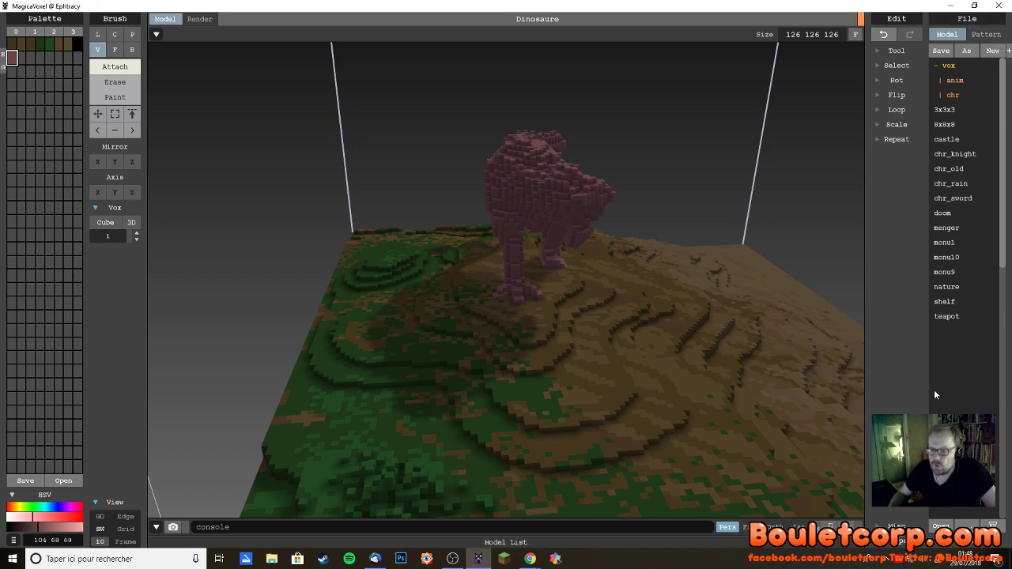
pyautogui.click(894, 525)
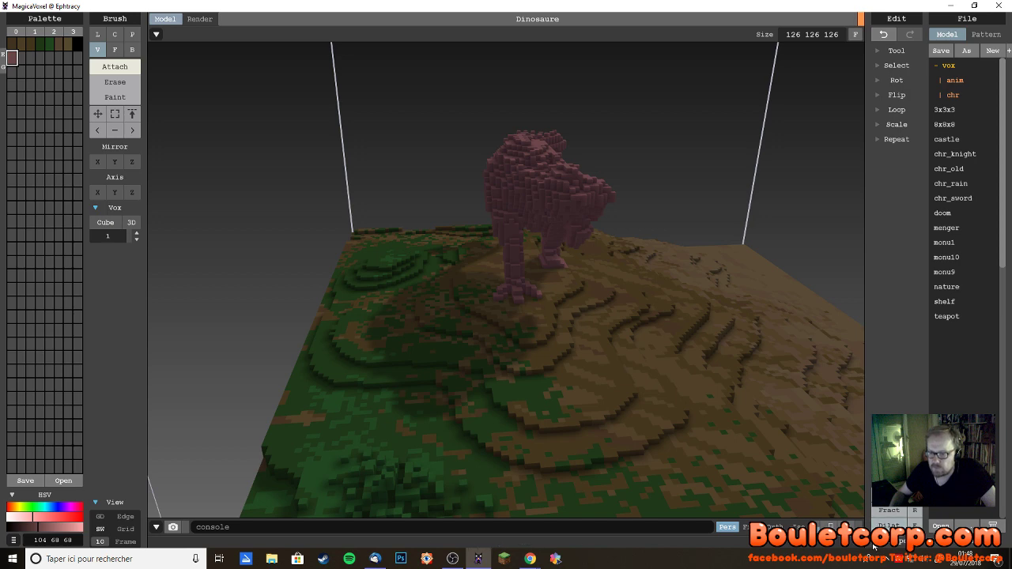
pyautogui.click(910, 527)
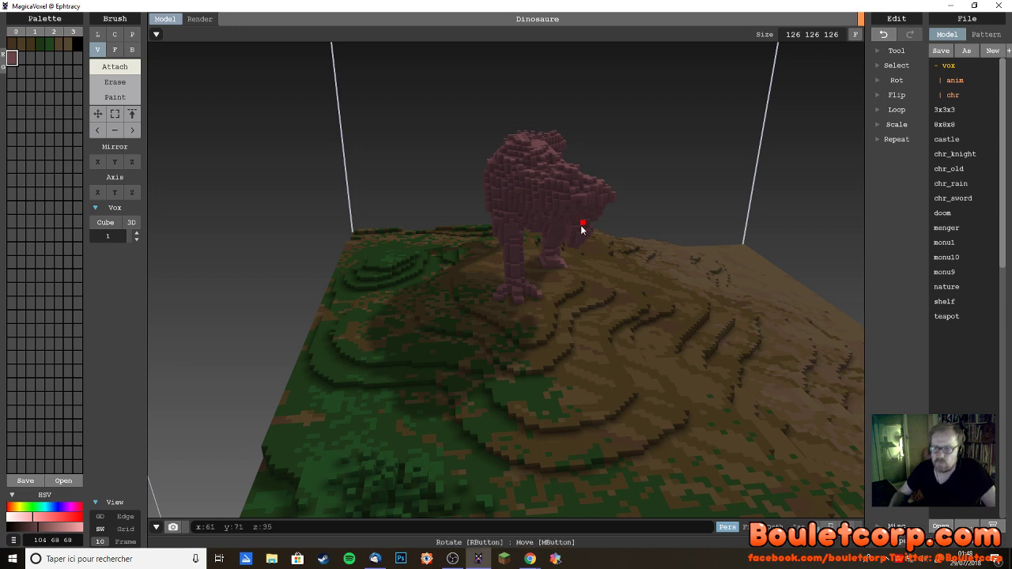
pyautogui.moveTo(605, 229); pyautogui.dragTo(530, 194, button='right')
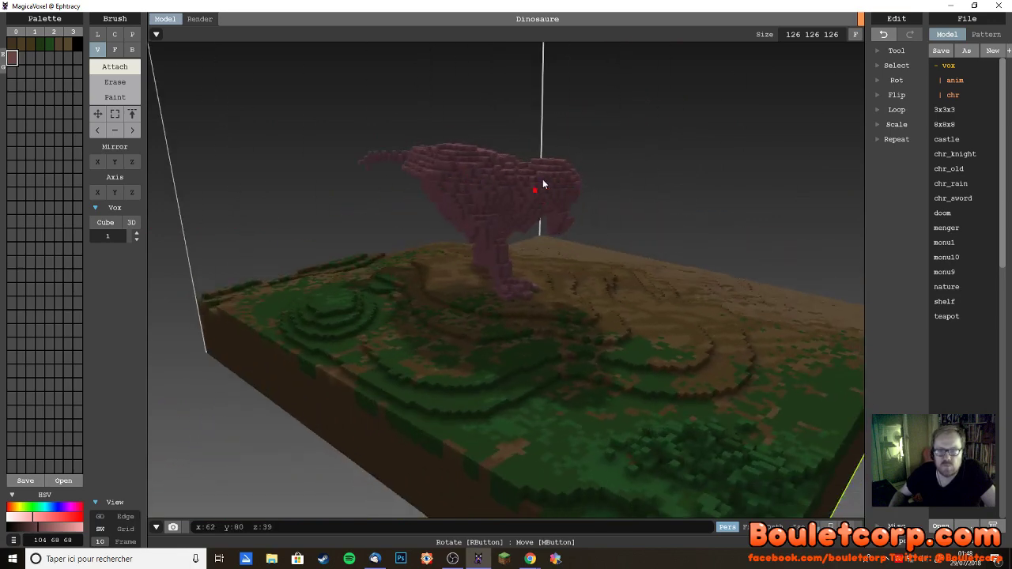
pyautogui.moveTo(550, 207); pyautogui.dragTo(480, 203, button='right')
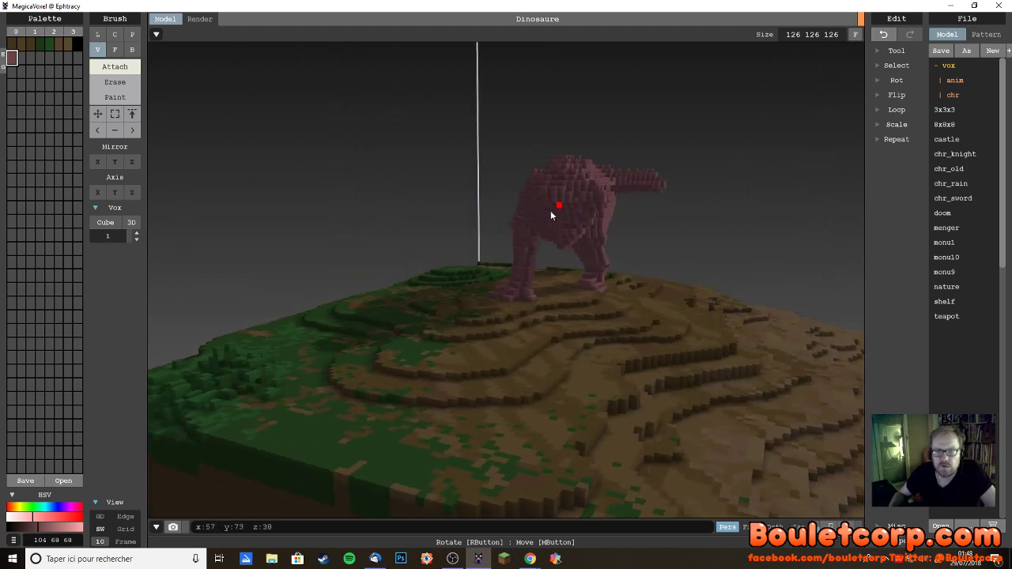
pyautogui.moveTo(551, 210); pyautogui.dragTo(648, 239, button='right')
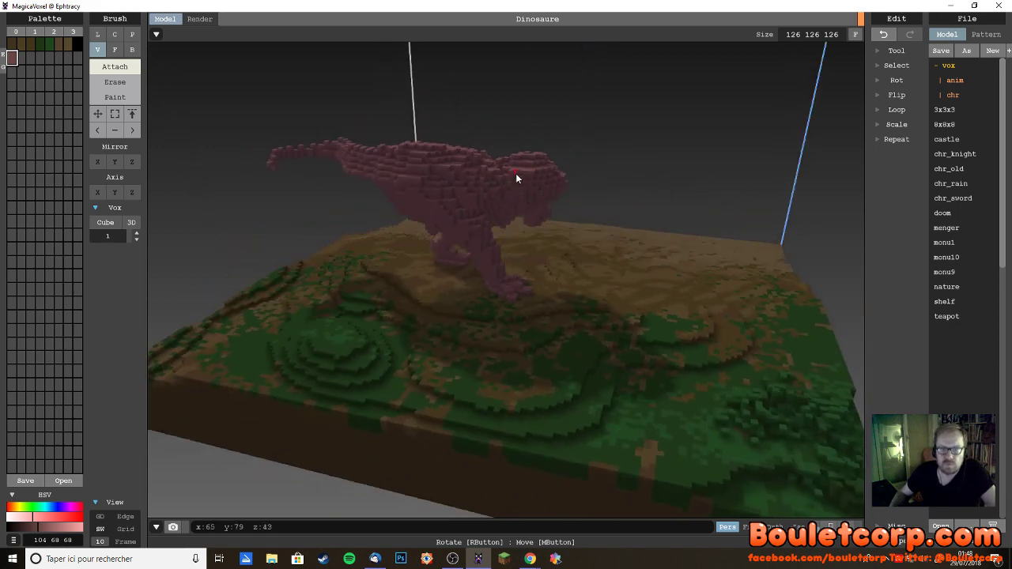
pyautogui.moveTo(525, 189)
pyautogui.mouseDown(button='right')
pyautogui.moveTo(479, 245)
pyautogui.moveTo(491, 266)
pyautogui.moveTo(528, 204)
pyautogui.mouseUp(button='right')
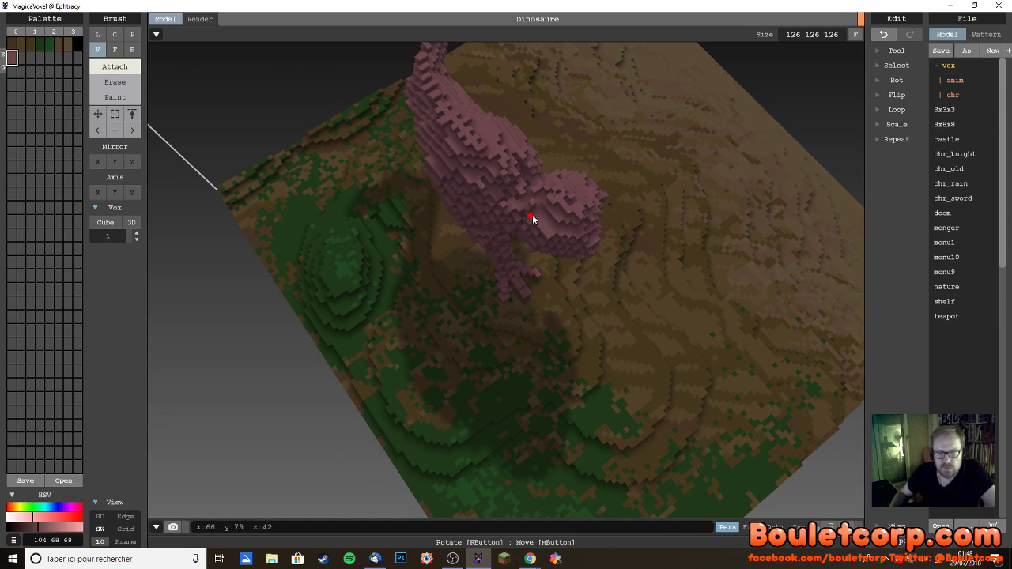
# - Erase protruding voxels on top of the body where the neck meets the back
pyautogui.scroll(3, 556, 233)
pyautogui.moveTo(556, 234); pyautogui.dragTo(522, 250, button='right')
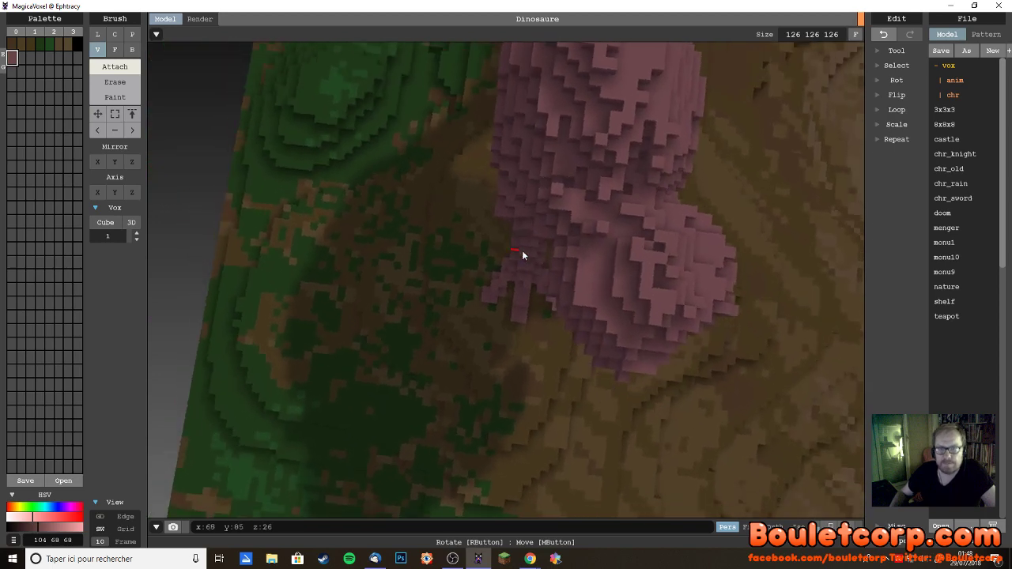
pyautogui.click(116, 83)
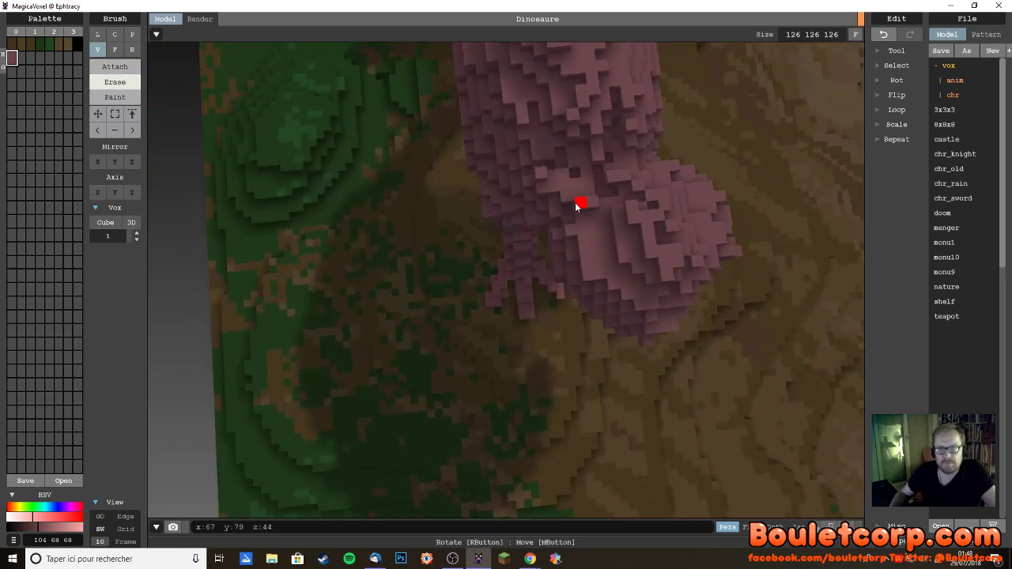
pyautogui.moveTo(551, 204); pyautogui.dragTo(588, 223, button='right')
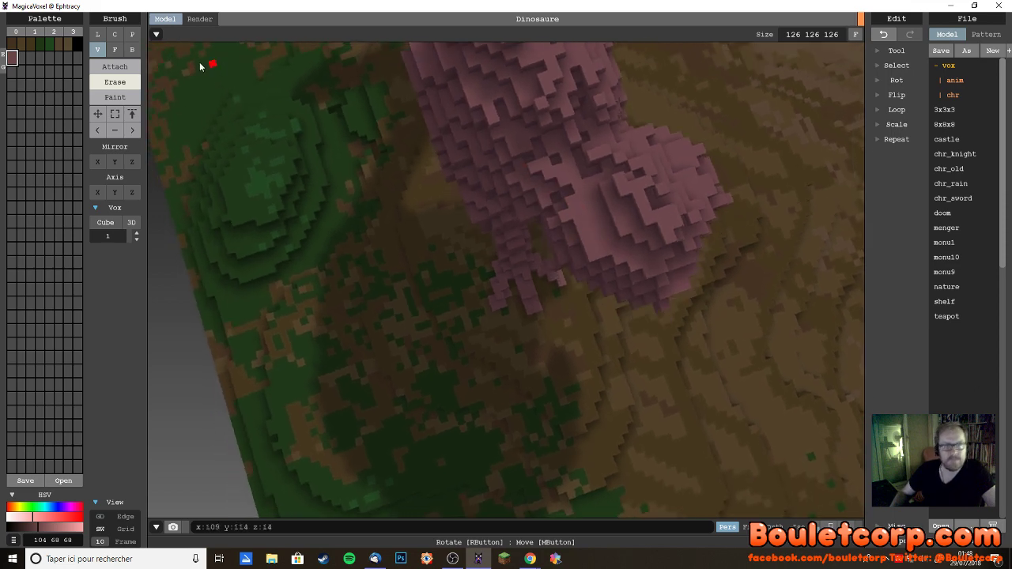
# - Attach voxels along the side of the neck and on top of the head to fill the gaps between them
pyautogui.click(120, 69)
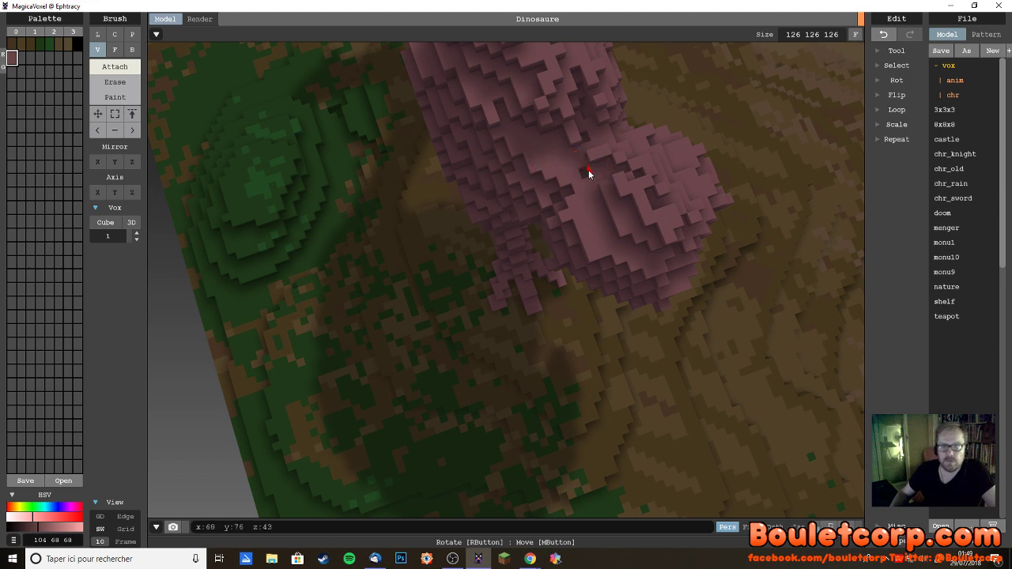
pyautogui.moveTo(587, 160); pyautogui.dragTo(397, 219, button='right')
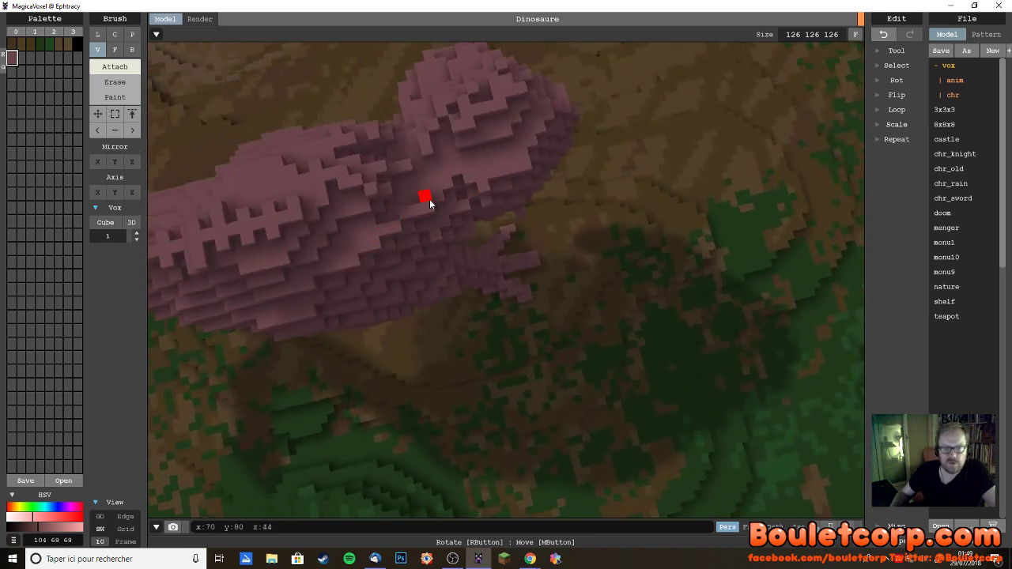
pyautogui.hotkey('ctrl', 'z')
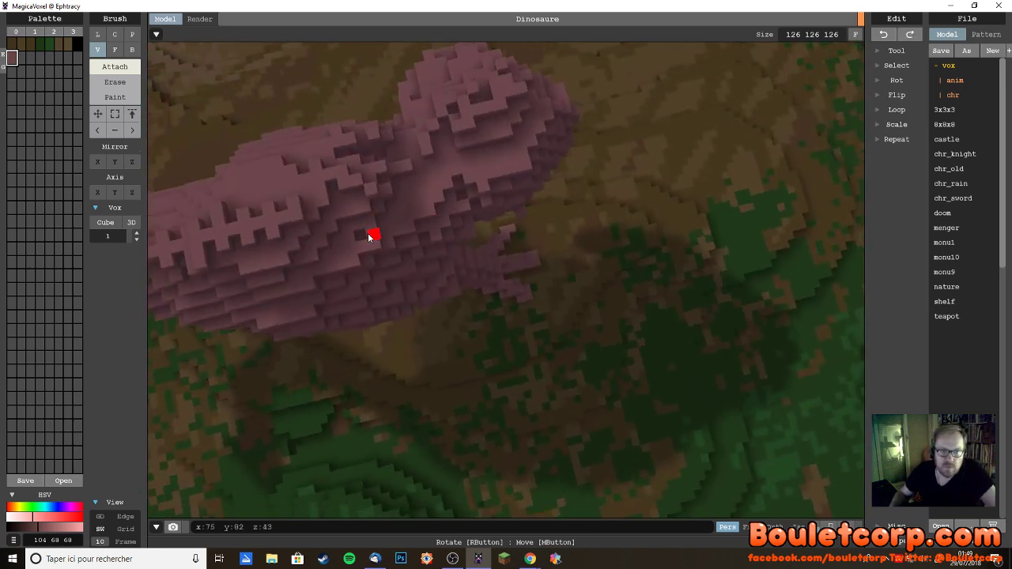
pyautogui.hotkey('ctrl', 'y')
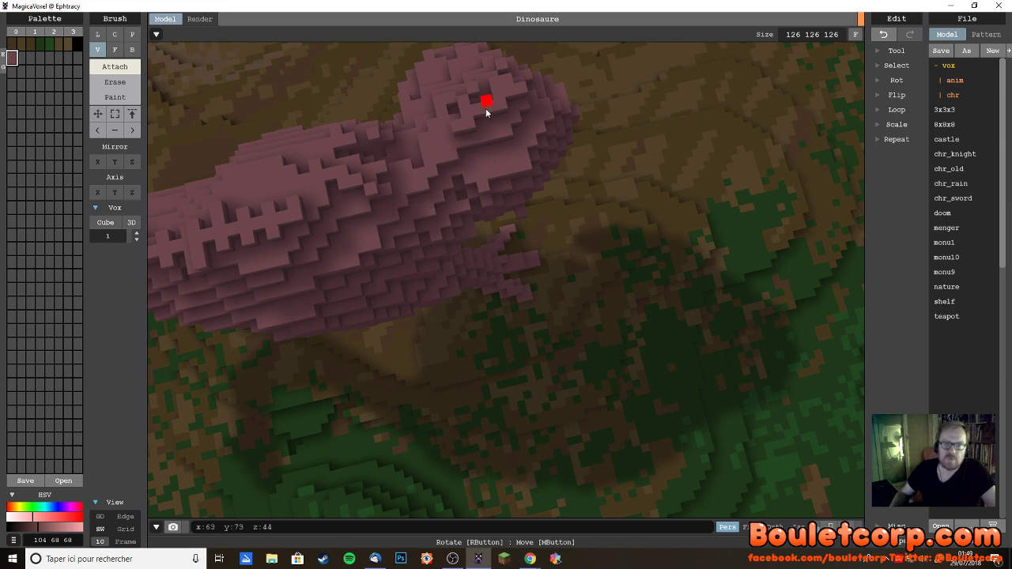
pyautogui.moveTo(486, 109); pyautogui.dragTo(468, 203, button='right')
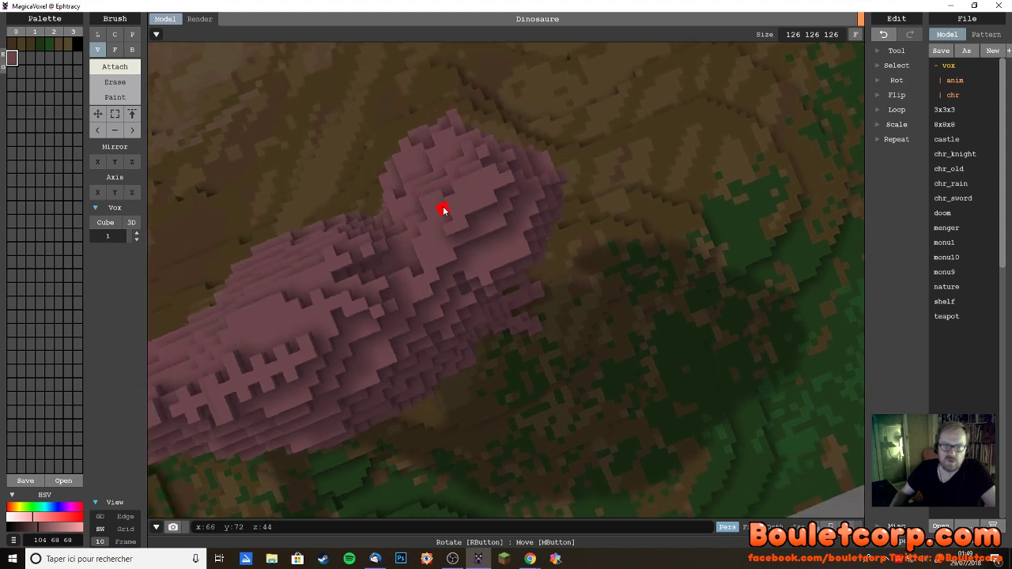
pyautogui.moveTo(416, 271); pyautogui.dragTo(398, 179, button='right')
# - Erase the protruding voxels on top of the back just behind the neck to even out its surface
pyautogui.moveTo(480, 190); pyautogui.dragTo(488, 190, button='right')
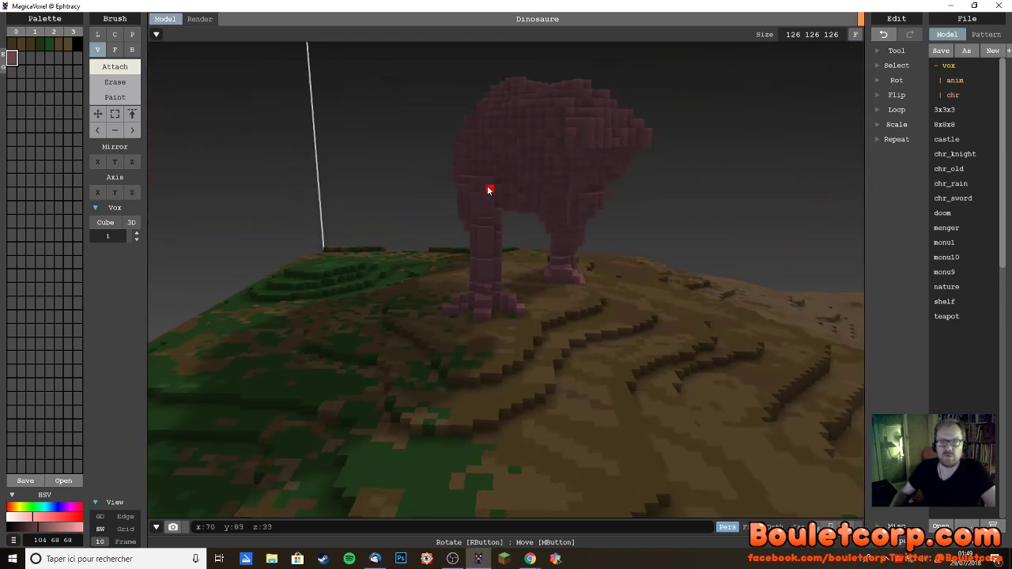
pyautogui.moveTo(582, 190); pyautogui.dragTo(570, 207, button='right')
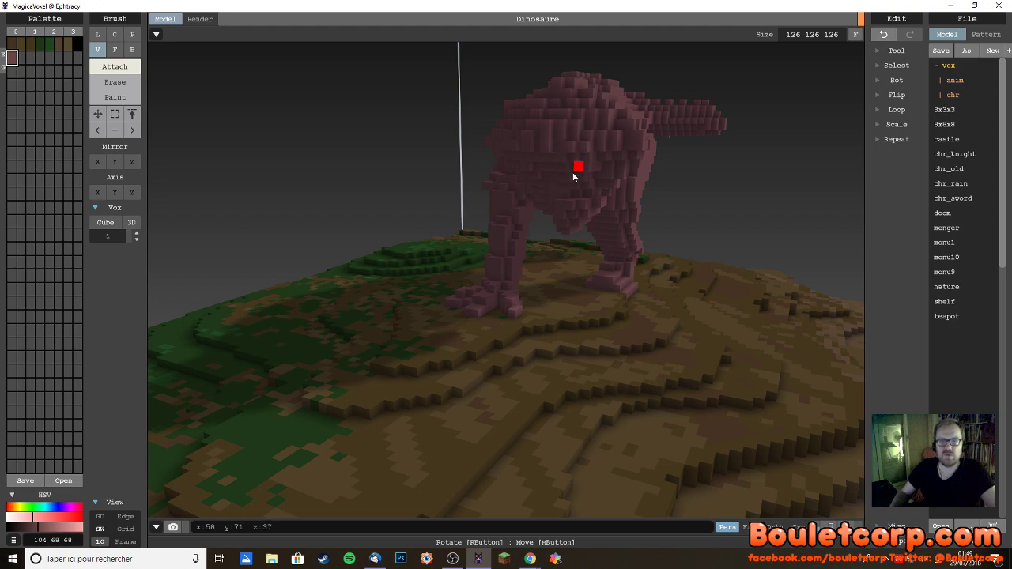
pyautogui.scroll(3, 573, 172)
pyautogui.moveTo(572, 172); pyautogui.dragTo(643, 106, button='right')
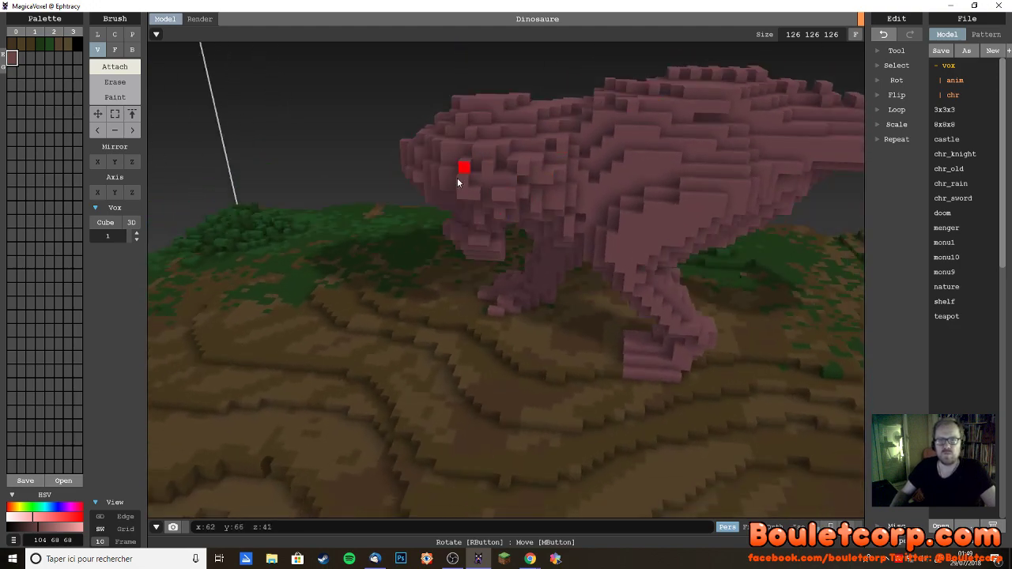
pyautogui.moveTo(457, 182); pyautogui.dragTo(574, 253, button='right')
pyautogui.moveTo(586, 287); pyautogui.dragTo(676, 95, button='right')
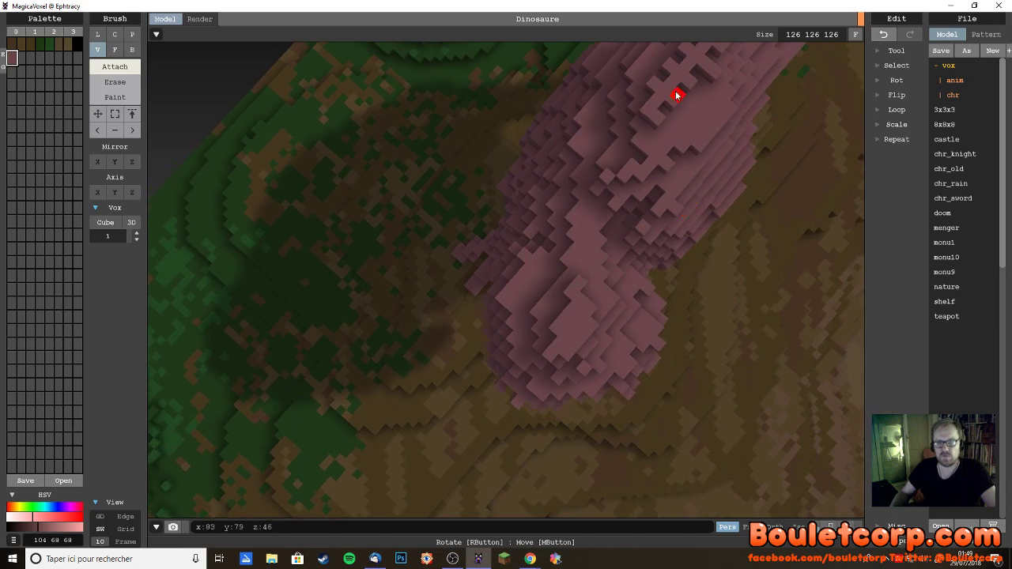
pyautogui.moveTo(656, 195); pyautogui.dragTo(637, 208, button='right')
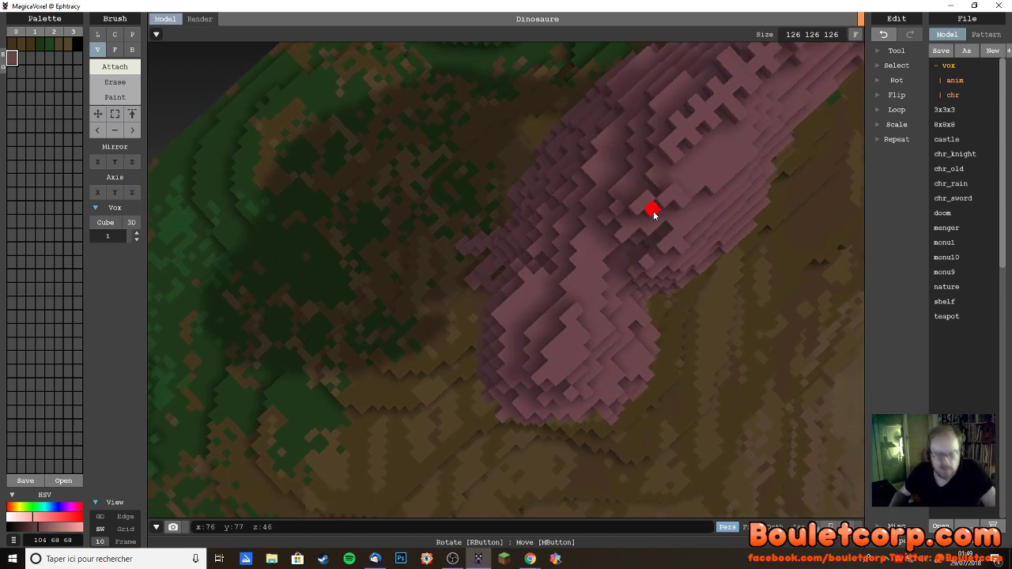
pyautogui.press('ctrl')
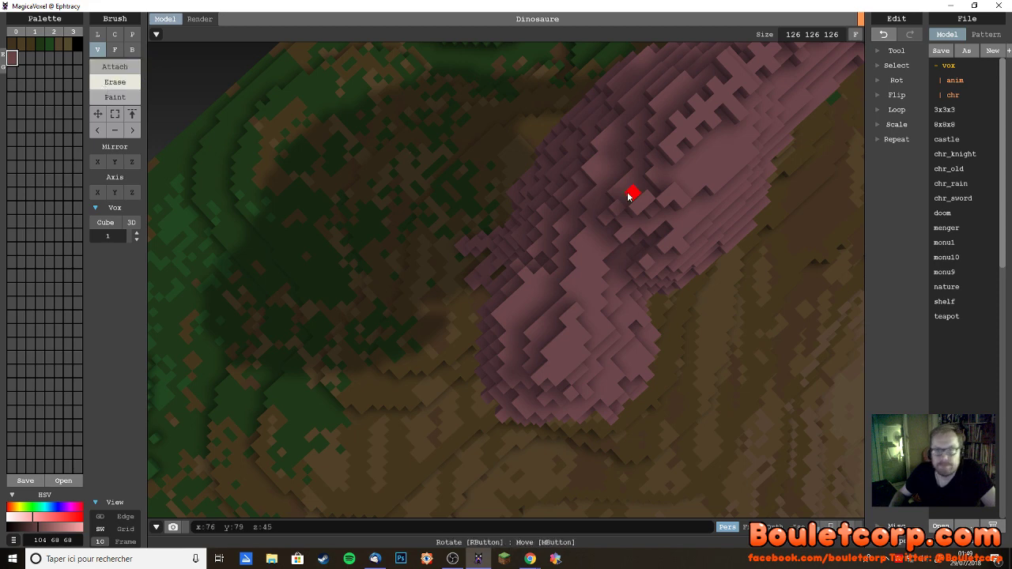
pyautogui.keyDown('ctrl'); pyautogui.click(678, 198); pyautogui.keyUp('ctrl')
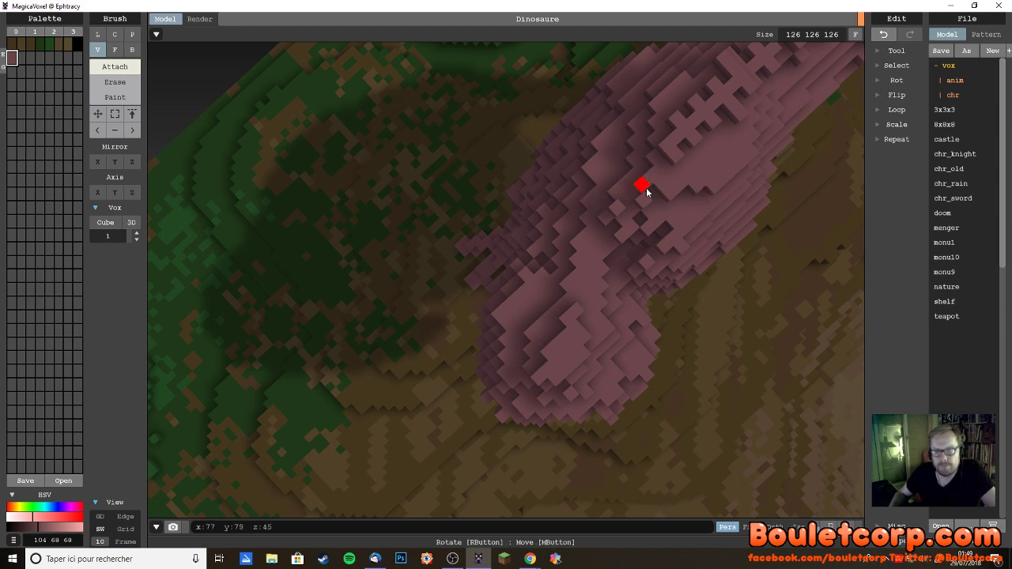
pyautogui.moveTo(643, 172); pyautogui.dragTo(617, 147, button='right')
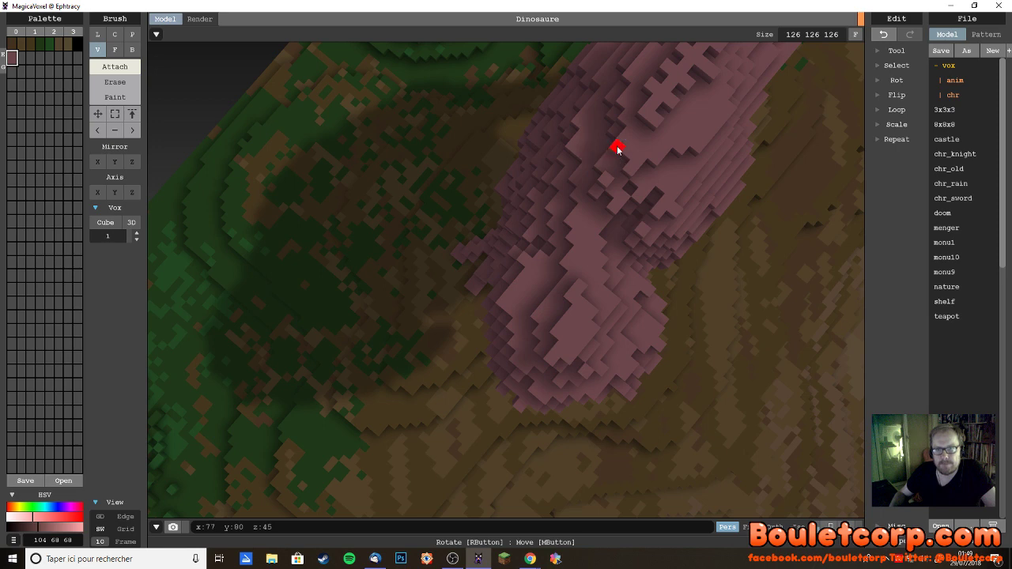
# - Examine the dinosaur's neck, flank and leg joints from above and along the second leg's side
pyautogui.moveTo(624, 174); pyautogui.dragTo(482, 135, button='right')
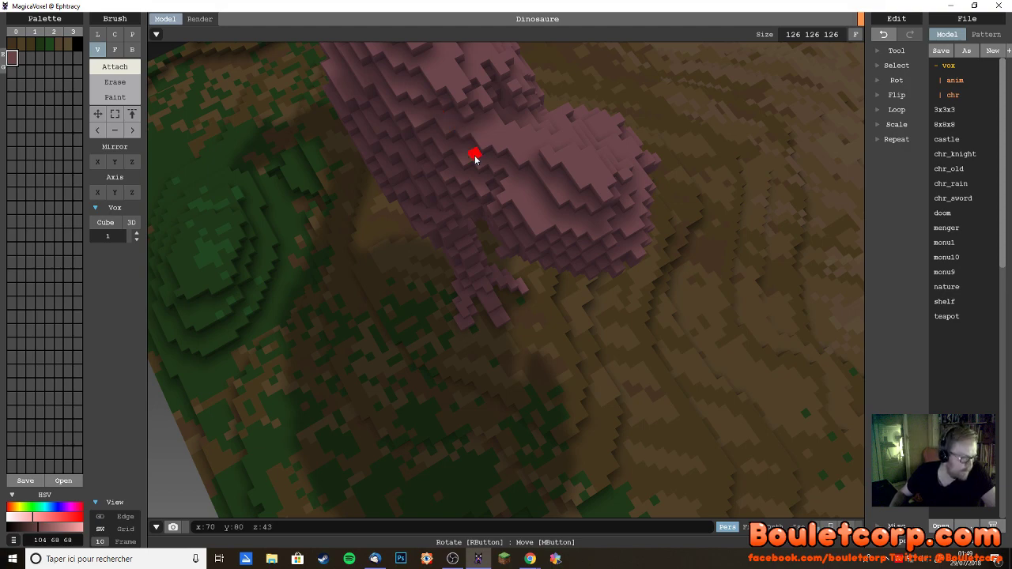
pyautogui.moveTo(494, 166); pyautogui.dragTo(725, 95, button='right')
pyautogui.moveTo(541, 171); pyautogui.dragTo(508, 222, button='right')
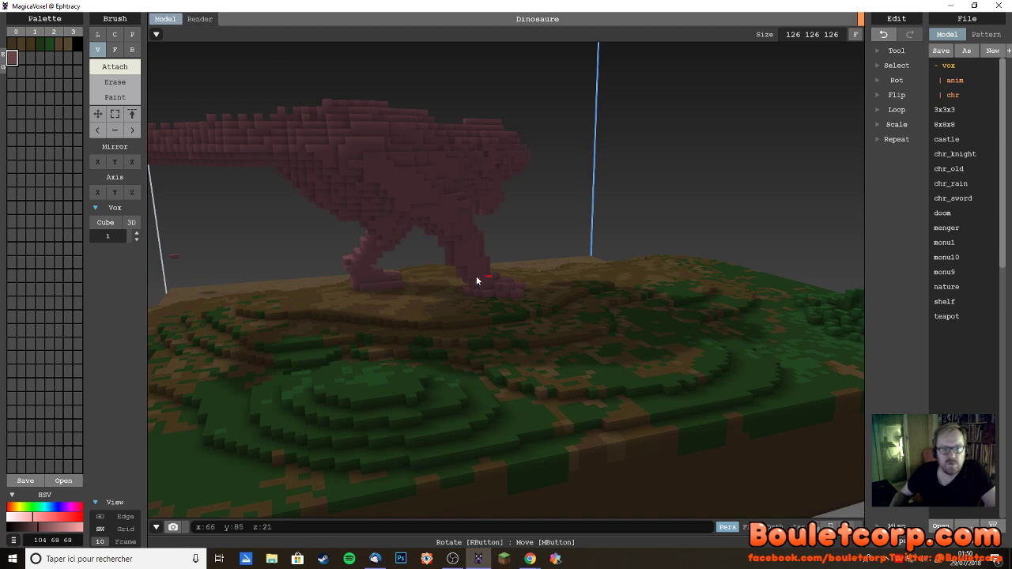
pyautogui.moveTo(476, 277); pyautogui.dragTo(520, 262, button='right')
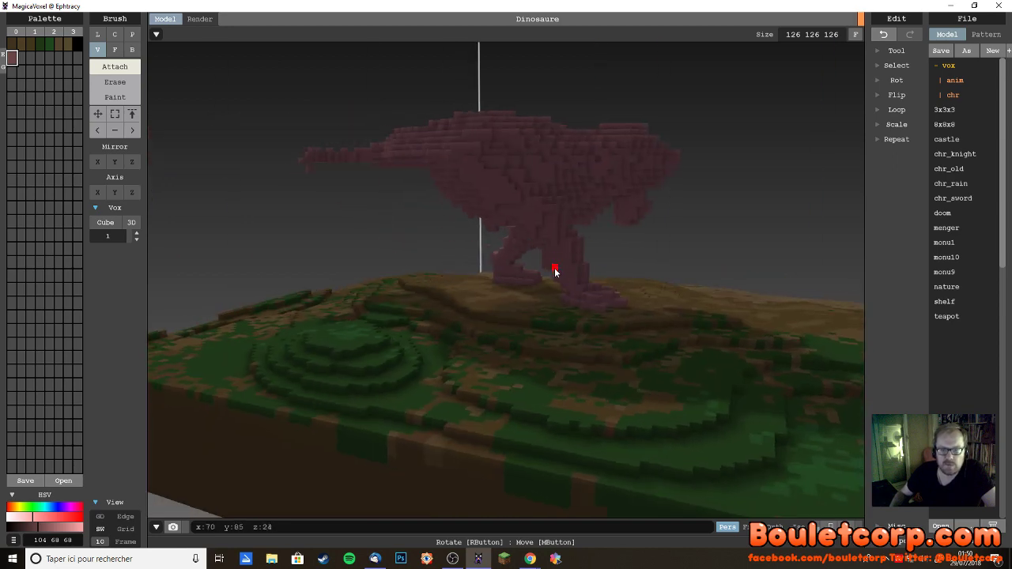
pyautogui.moveTo(562, 273); pyautogui.dragTo(628, 226, button='right')
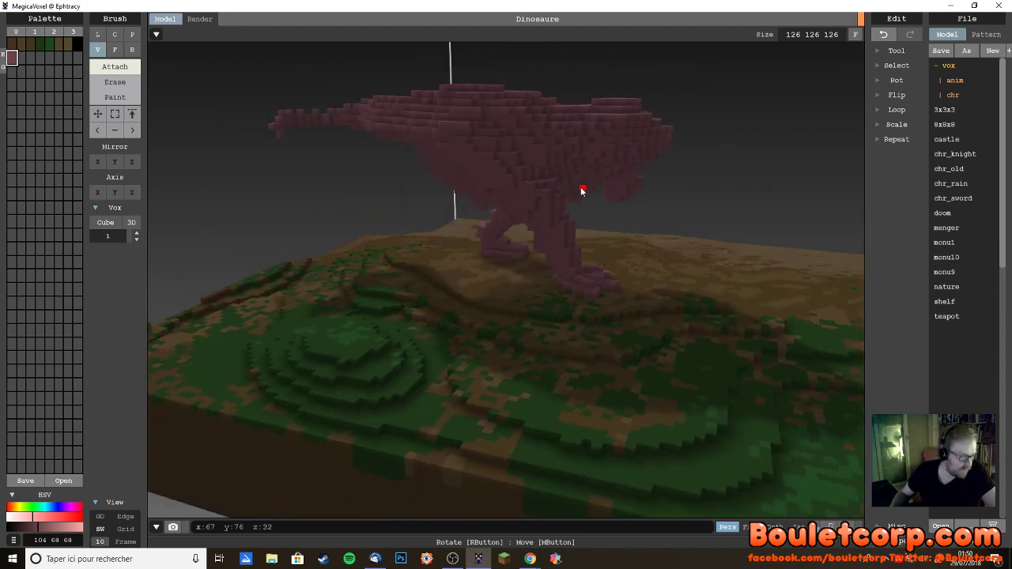
pyautogui.moveTo(581, 186); pyautogui.dragTo(611, 153, button='right')
pyautogui.scroll(3, 522, 269)
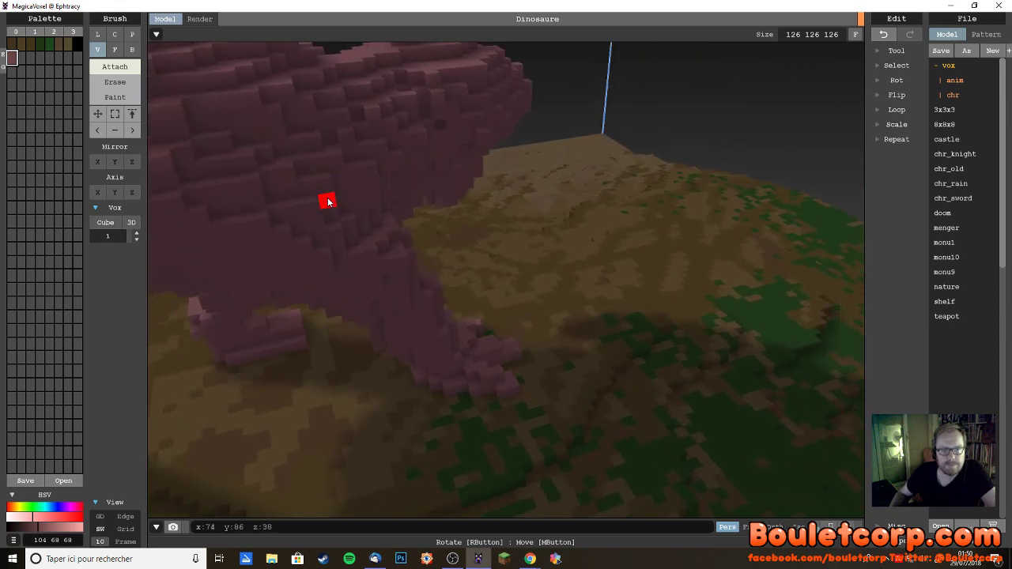
pyautogui.moveTo(342, 210); pyautogui.dragTo(486, 199, button='right')
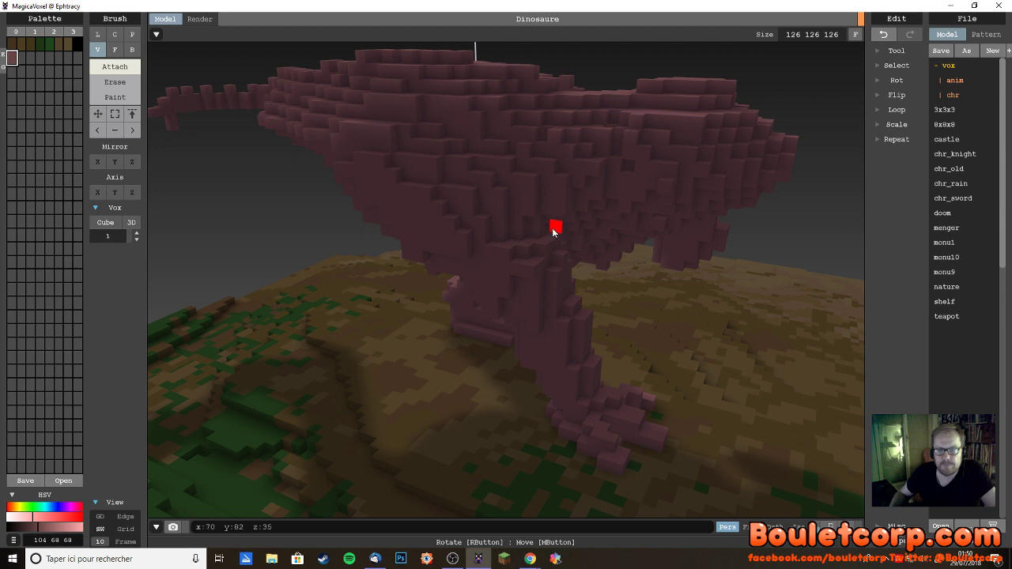
# - Attach voxels on the side of the neck above the second leg to fill the holes and uneven spots
pyautogui.moveTo(585, 235)
pyautogui.mouseDown(button='right')
pyautogui.moveTo(675, 247)
pyautogui.moveTo(552, 231)
pyautogui.moveTo(600, 303)
pyautogui.mouseUp(button='right')
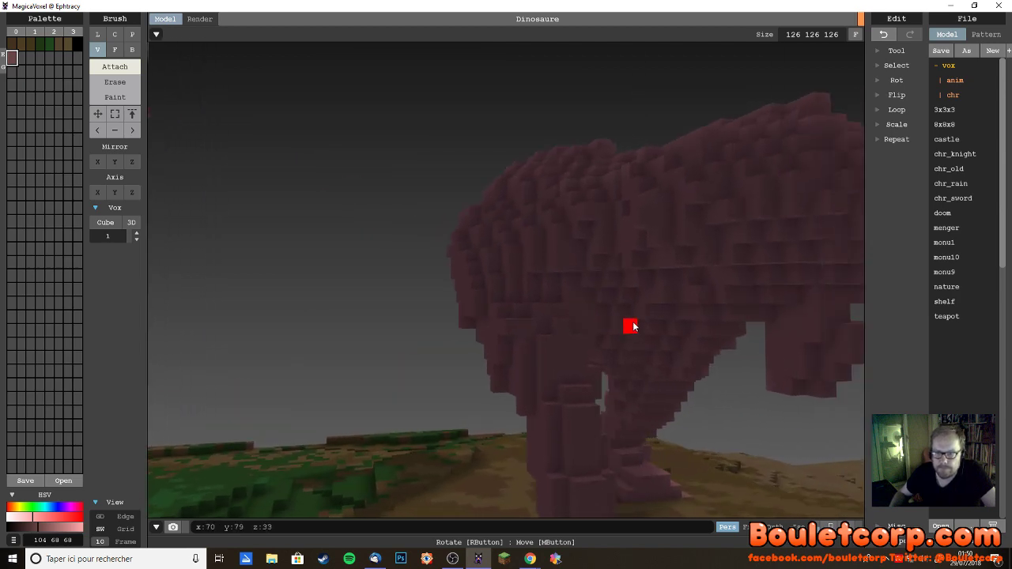
pyautogui.moveTo(667, 347)
pyautogui.mouseDown(button='right')
pyautogui.moveTo(756, 345)
pyautogui.moveTo(463, 329)
pyautogui.mouseUp(button='right')
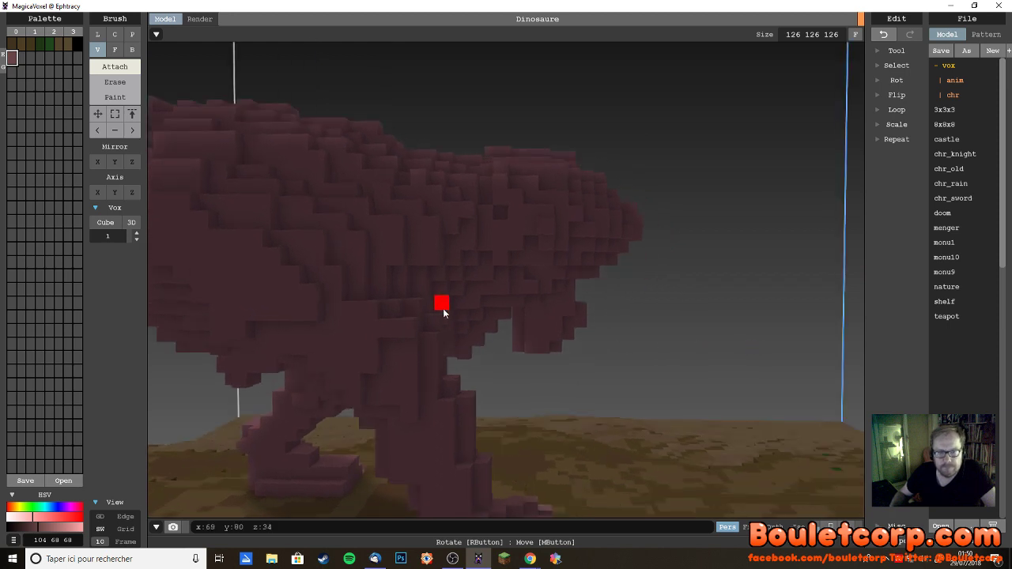
pyautogui.moveTo(439, 278); pyautogui.dragTo(478, 288, button='right')
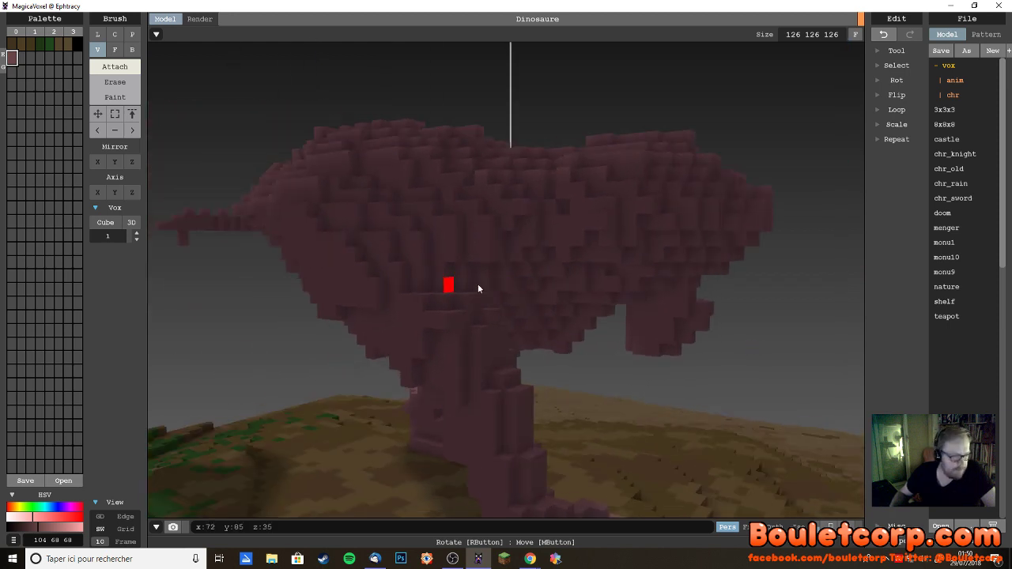
pyautogui.moveTo(543, 301)
pyautogui.mouseDown(button='right')
pyautogui.moveTo(533, 303)
pyautogui.moveTo(567, 299)
pyautogui.mouseUp(button='right')
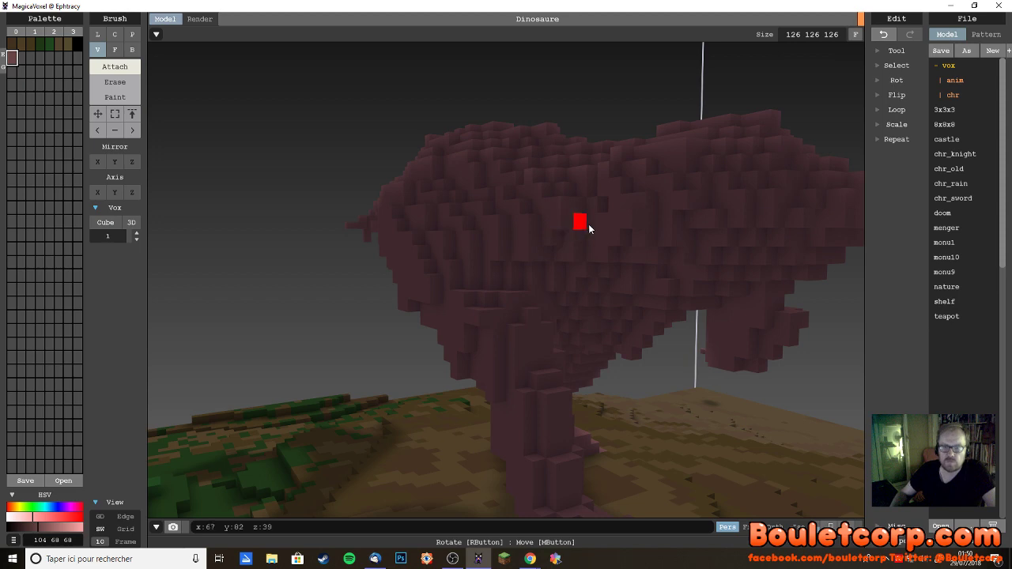
pyautogui.moveTo(609, 244); pyautogui.dragTo(649, 248, button='right')
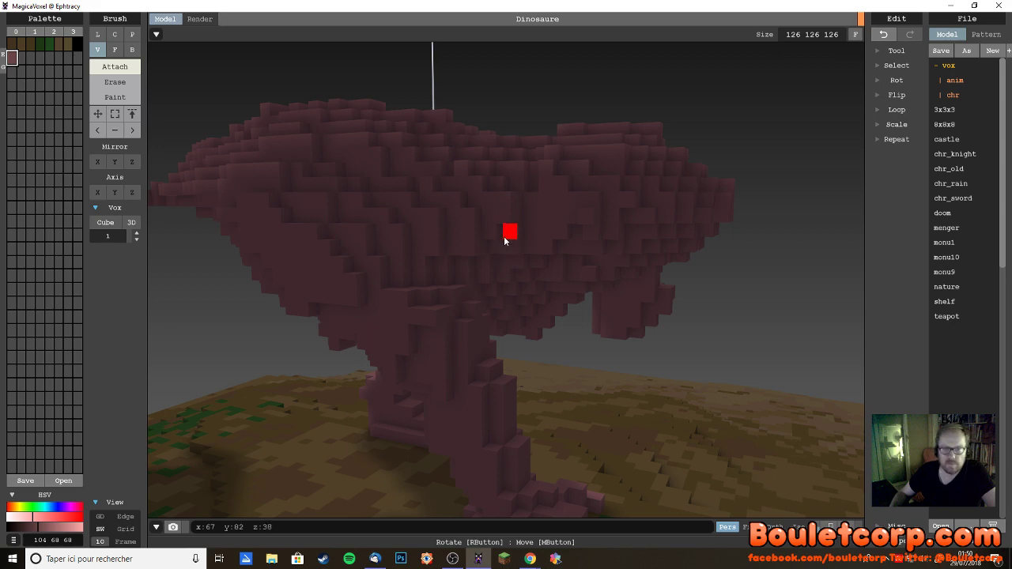
pyautogui.moveTo(556, 271); pyautogui.dragTo(542, 257, button='right')
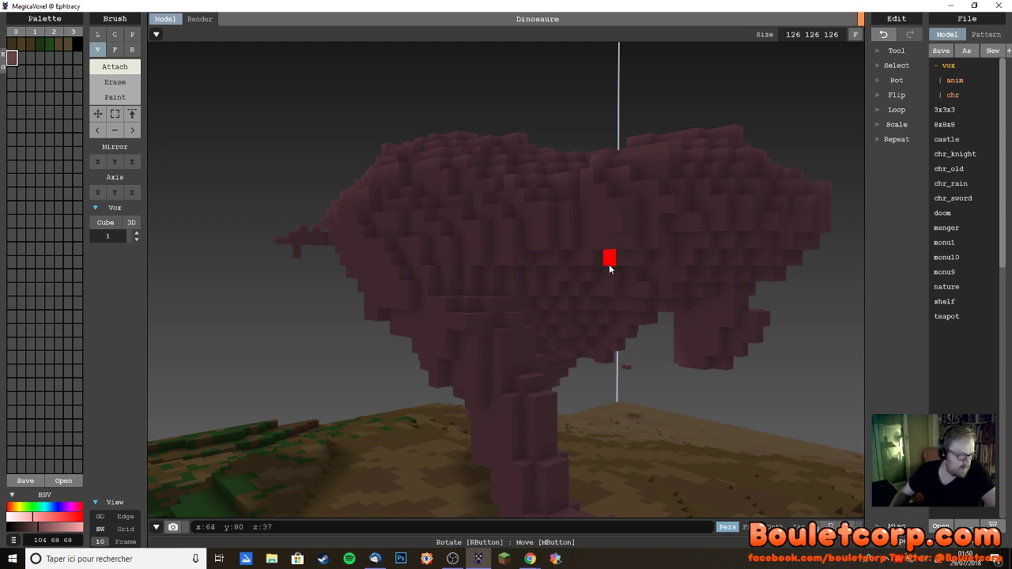
pyautogui.moveTo(617, 273); pyautogui.dragTo(630, 256, button='right')
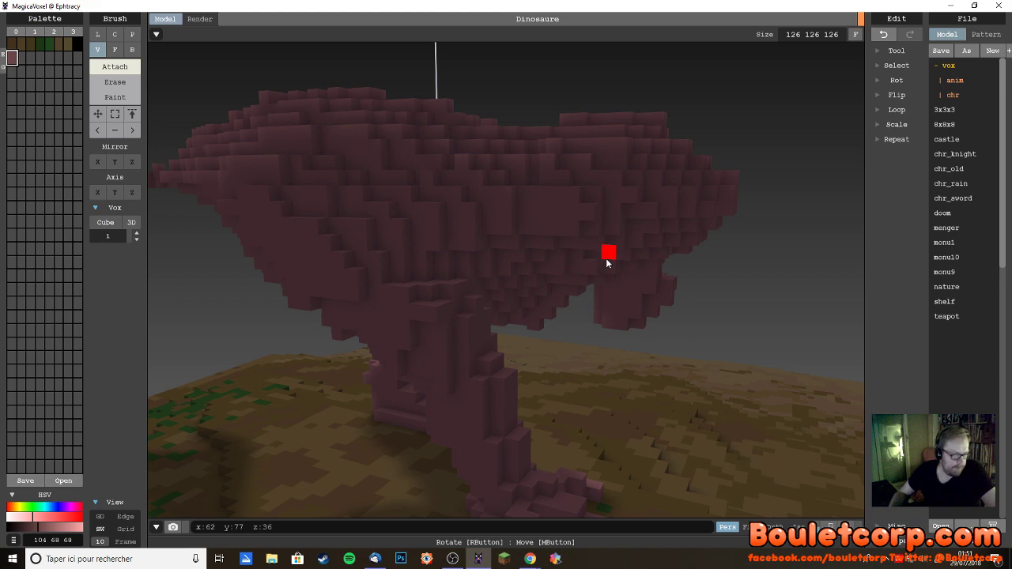
# - Build up the lower side of the neck toward the jaw with voxels to smooth the transition into the head
pyautogui.moveTo(606, 262); pyautogui.dragTo(542, 202, button='right')
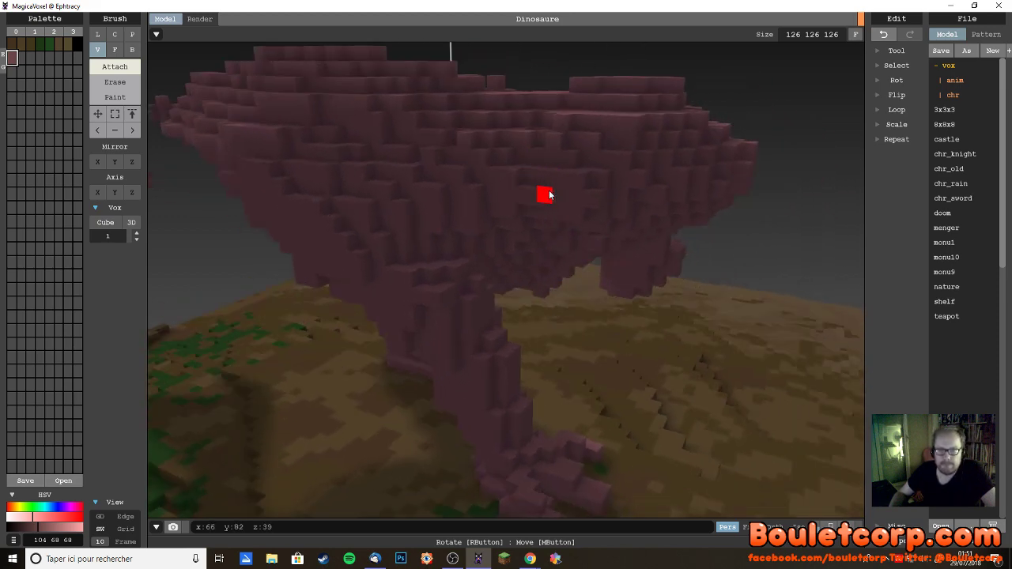
pyautogui.moveTo(574, 215); pyautogui.dragTo(578, 198, button='right')
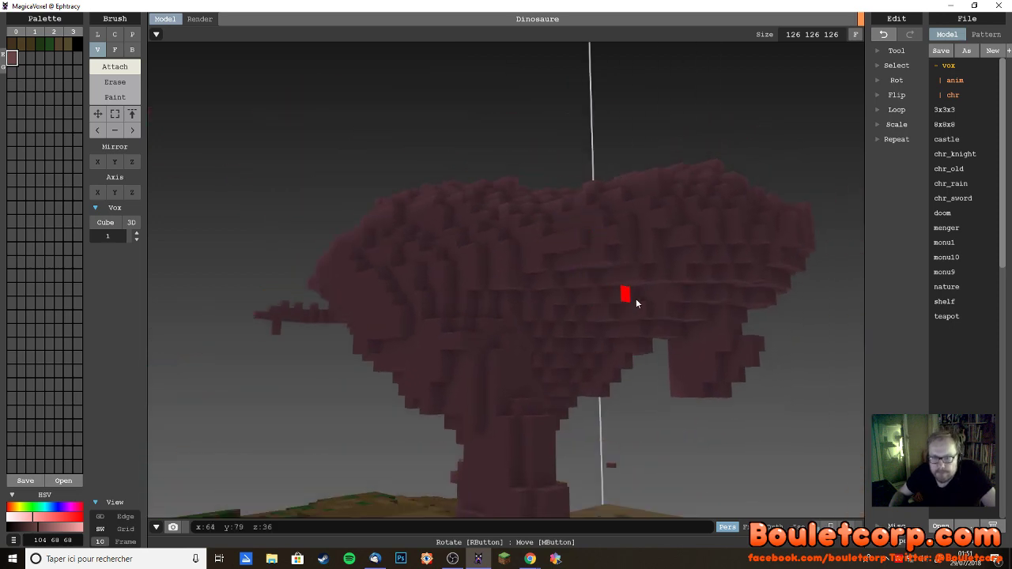
pyautogui.scroll(5, 761, 364)
pyautogui.moveTo(731, 347); pyautogui.dragTo(718, 342, button='right')
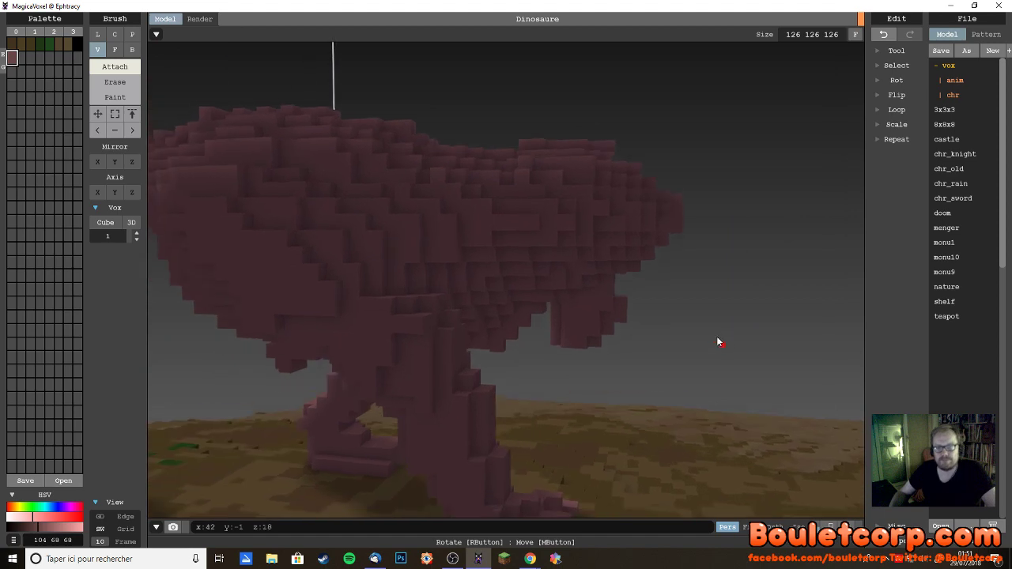
pyautogui.moveTo(505, 311); pyautogui.dragTo(592, 227, button='right')
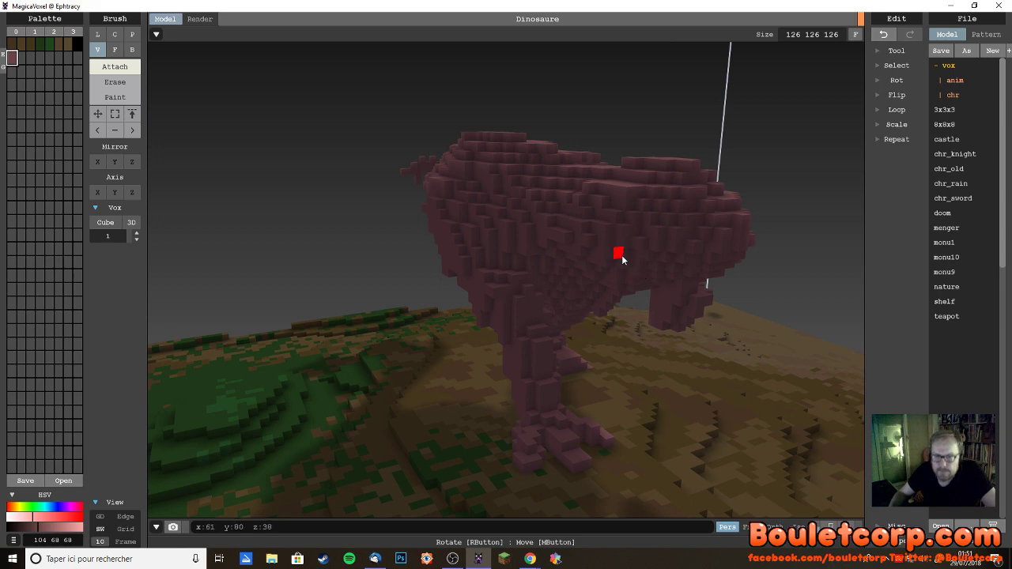
pyautogui.moveTo(672, 293); pyautogui.dragTo(638, 277, button='right')
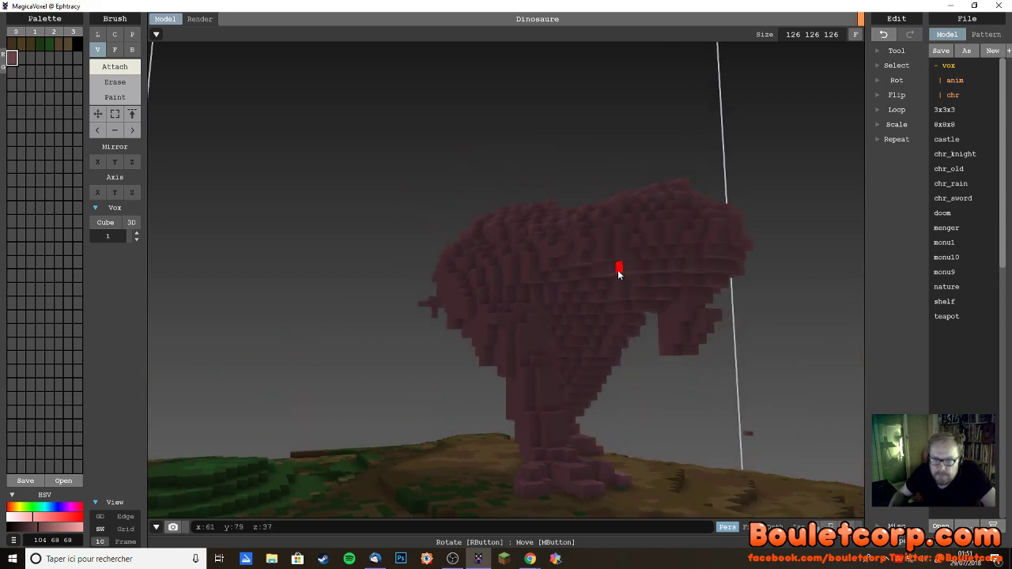
pyautogui.moveTo(648, 294)
pyautogui.mouseDown(button='right')
pyautogui.moveTo(678, 287)
pyautogui.moveTo(656, 289)
pyautogui.mouseUp(button='right')
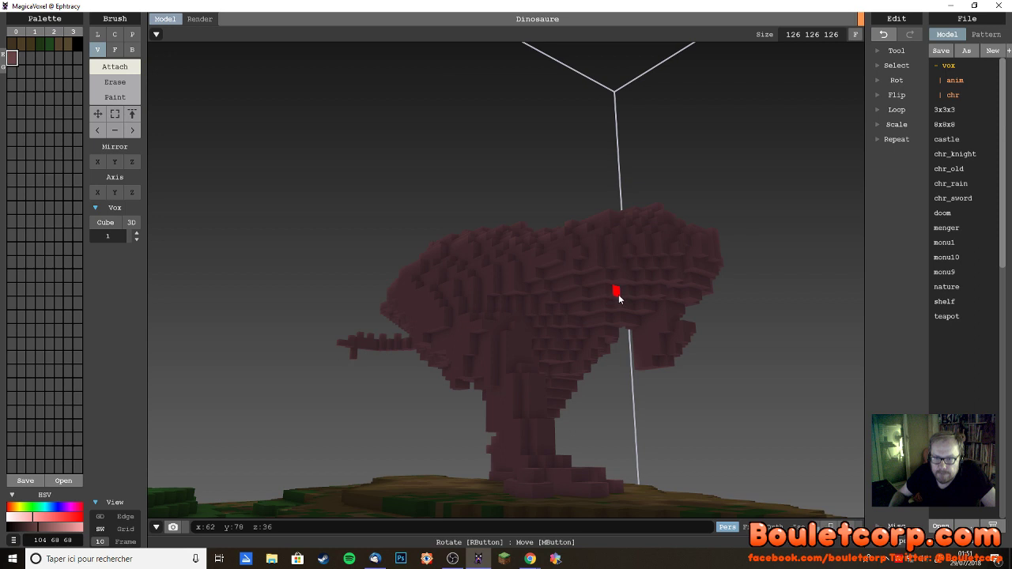
# - Attach voxels along the flank and where the leg meets the chest to soften the joint
pyautogui.moveTo(620, 338); pyautogui.dragTo(575, 336, button='right')
pyautogui.scroll(3, 617, 335)
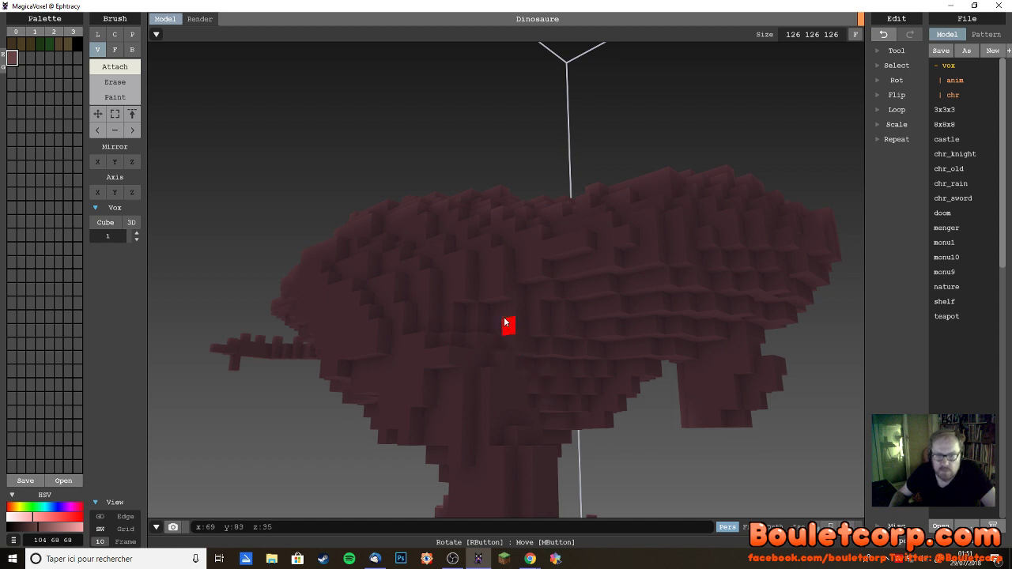
pyautogui.moveTo(633, 320); pyautogui.dragTo(653, 343, button='right')
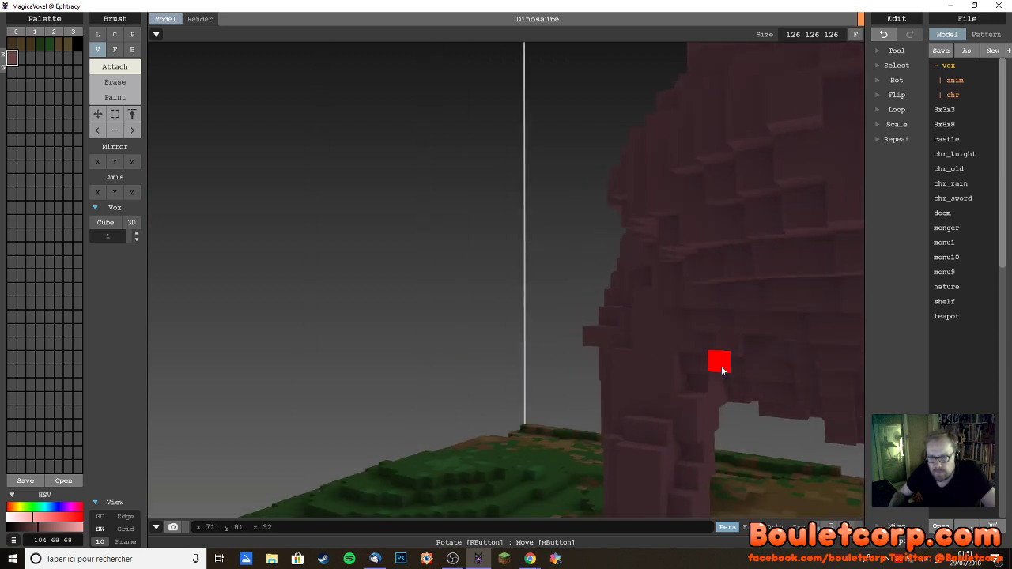
pyautogui.moveTo(719, 359); pyautogui.dragTo(546, 317, button='right')
pyautogui.moveTo(606, 332); pyautogui.dragTo(655, 340, button='right')
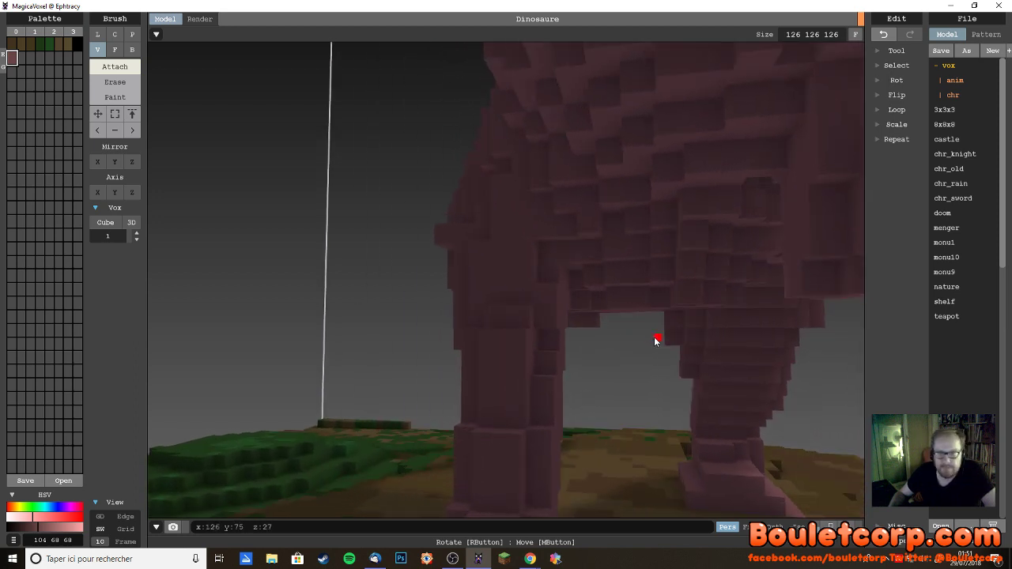
pyautogui.moveTo(570, 308); pyautogui.dragTo(587, 280, button='right')
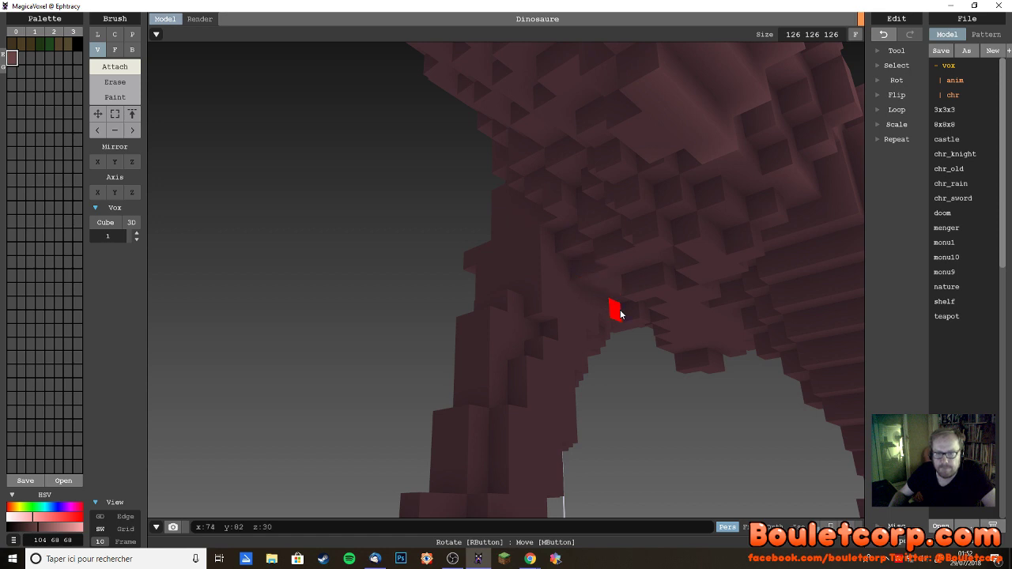
# - Fill the recesses on the underside of the chest between the two legs with voxels
pyautogui.moveTo(610, 309); pyautogui.dragTo(661, 318, button='right')
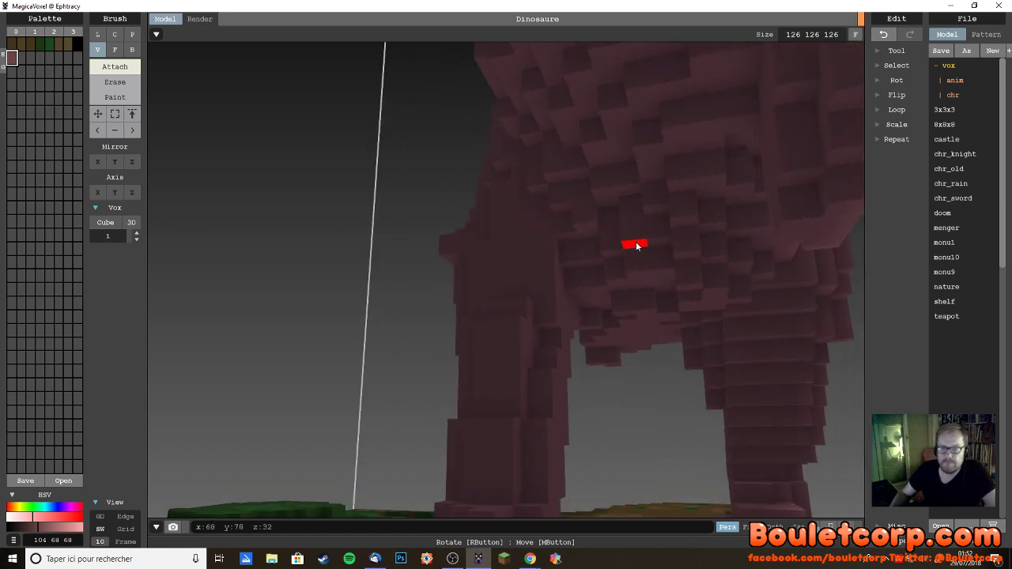
pyautogui.moveTo(637, 247); pyautogui.dragTo(617, 259, button='right')
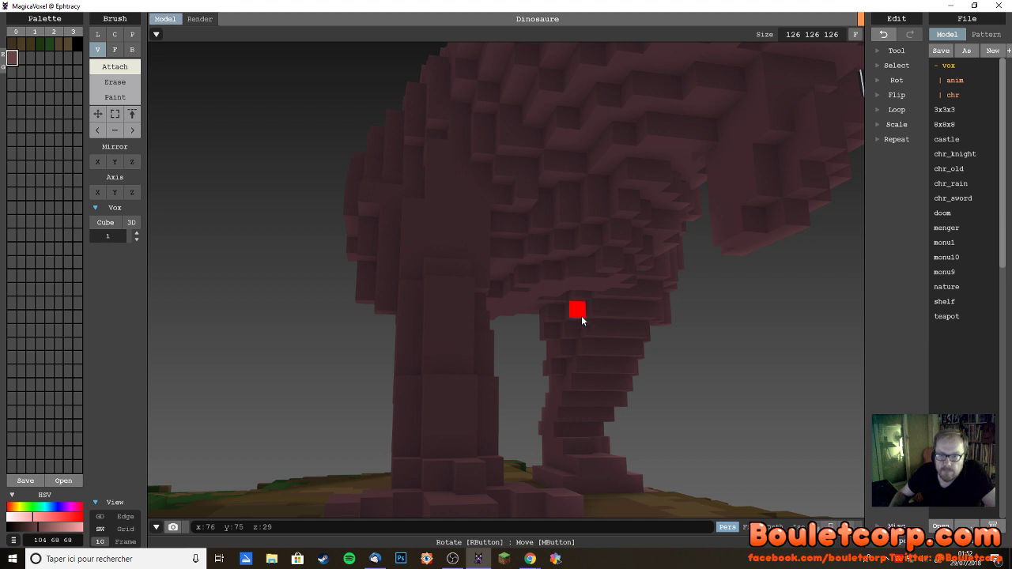
pyautogui.scroll(5, 577, 312)
pyautogui.moveTo(567, 302); pyautogui.dragTo(650, 258, button='right')
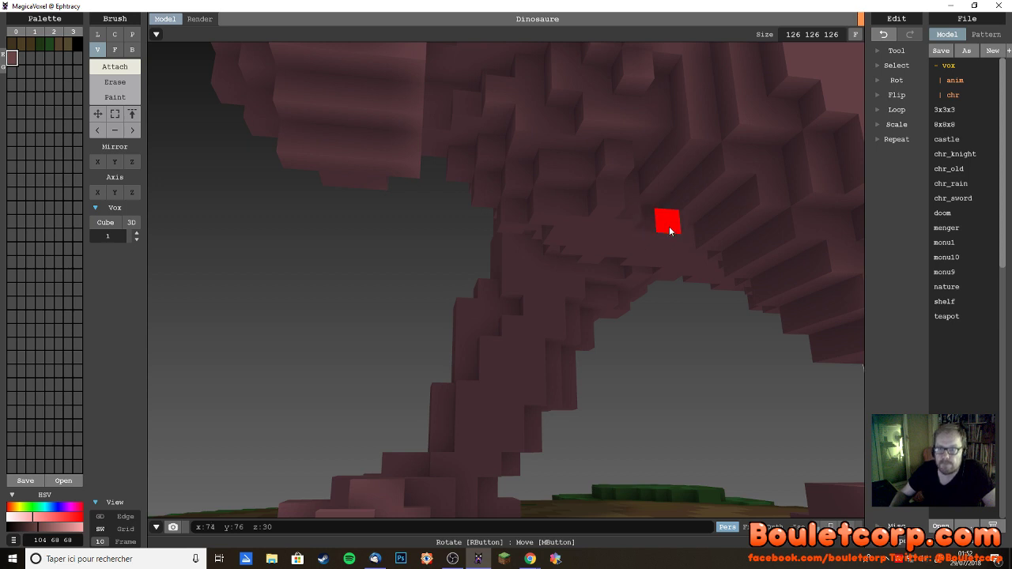
pyautogui.moveTo(660, 219); pyautogui.dragTo(708, 267, button='right')
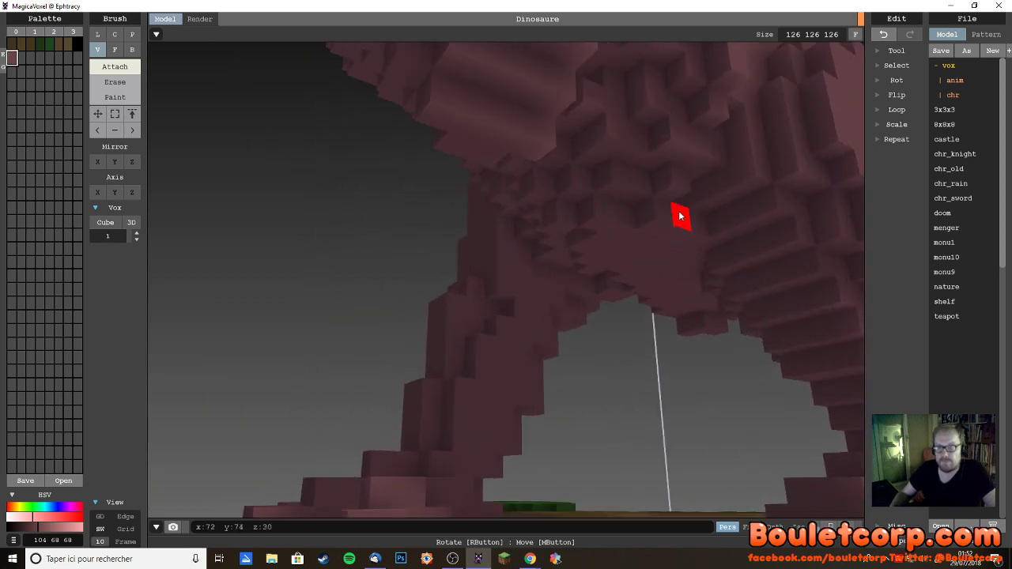
pyautogui.moveTo(638, 256); pyautogui.dragTo(625, 255, button='right')
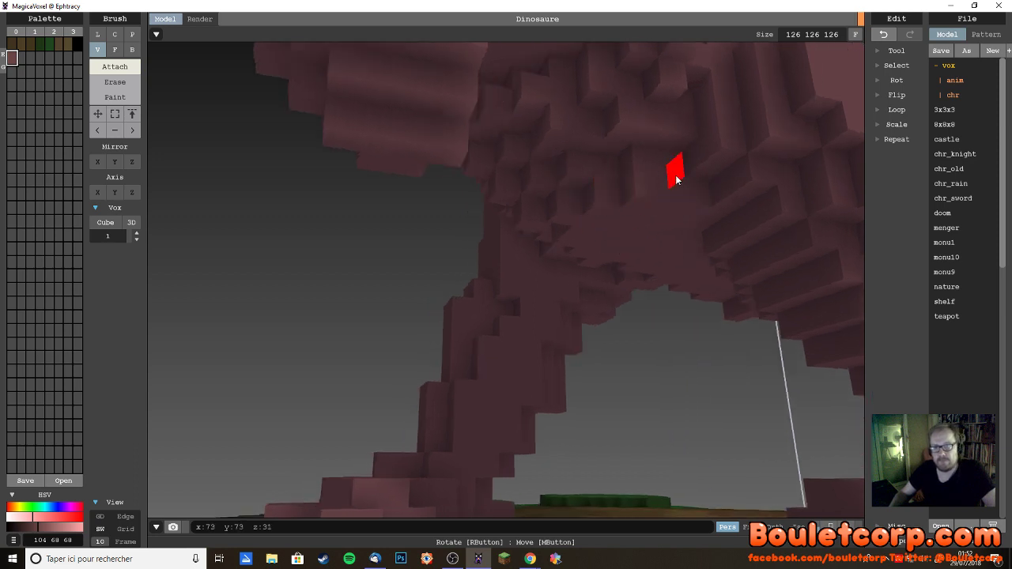
# - Erase the voxels hanging beneath the belly between the legs to even out its underside
pyautogui.scroll(-10, 725, 269)
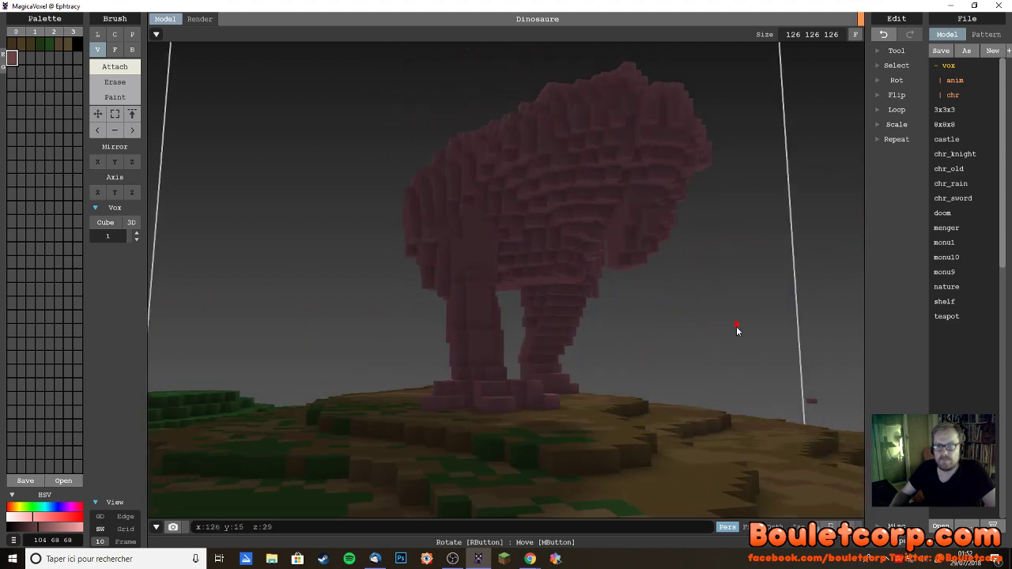
pyautogui.moveTo(728, 337); pyautogui.dragTo(640, 335, button='right')
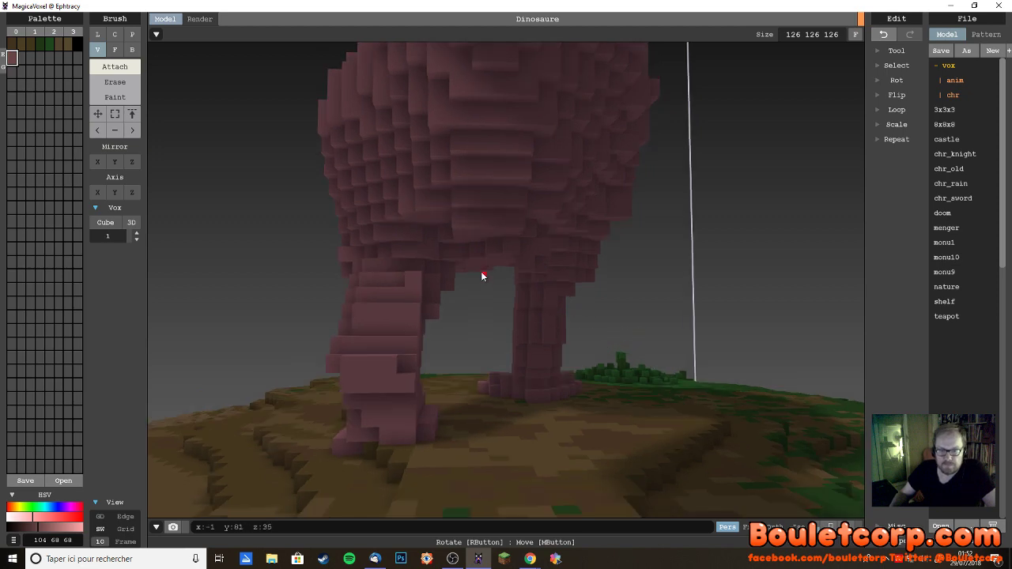
pyautogui.click(114, 81)
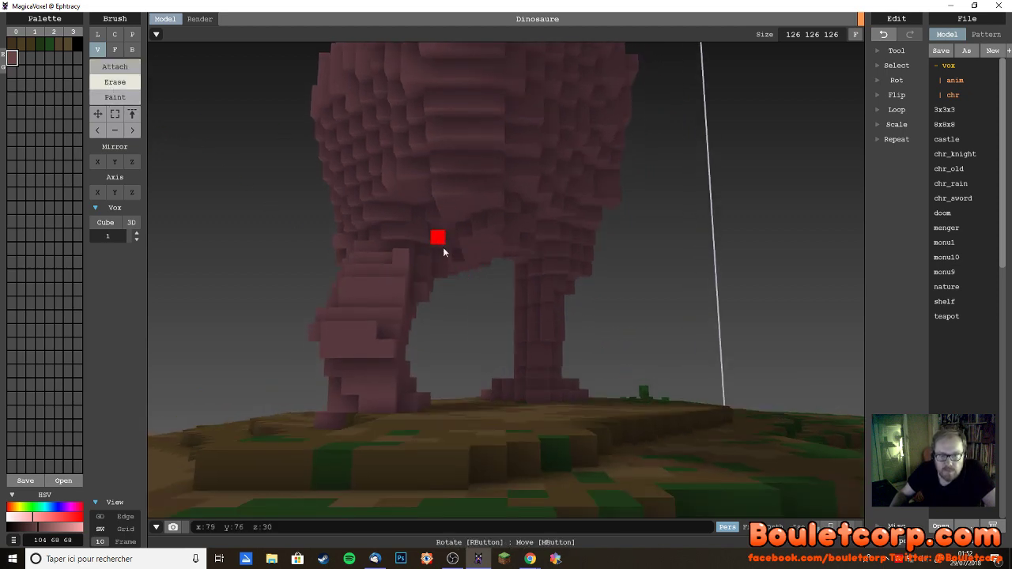
pyautogui.moveTo(496, 299); pyautogui.dragTo(391, 265, button='right')
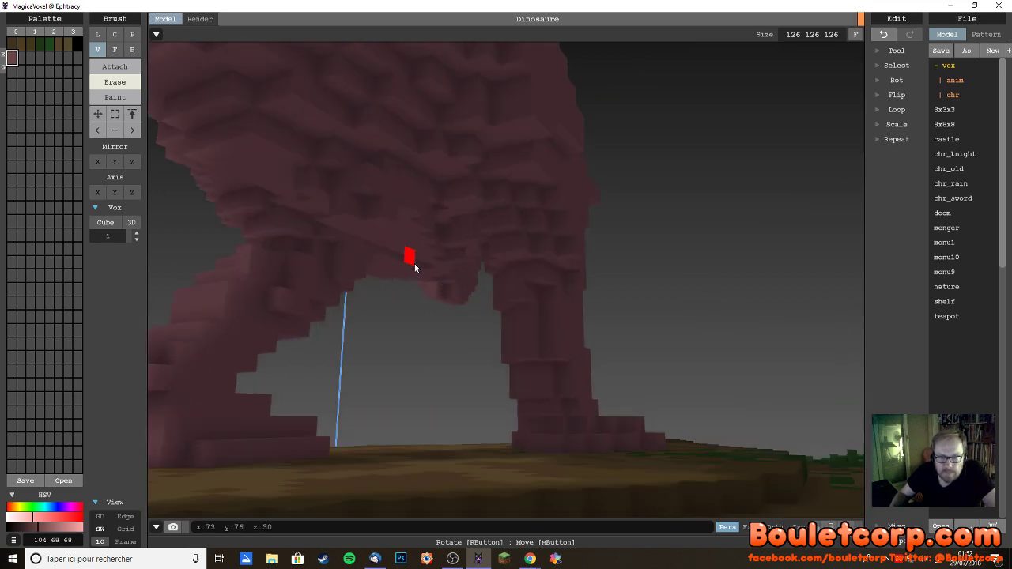
pyautogui.moveTo(459, 289); pyautogui.dragTo(226, 296, button='right')
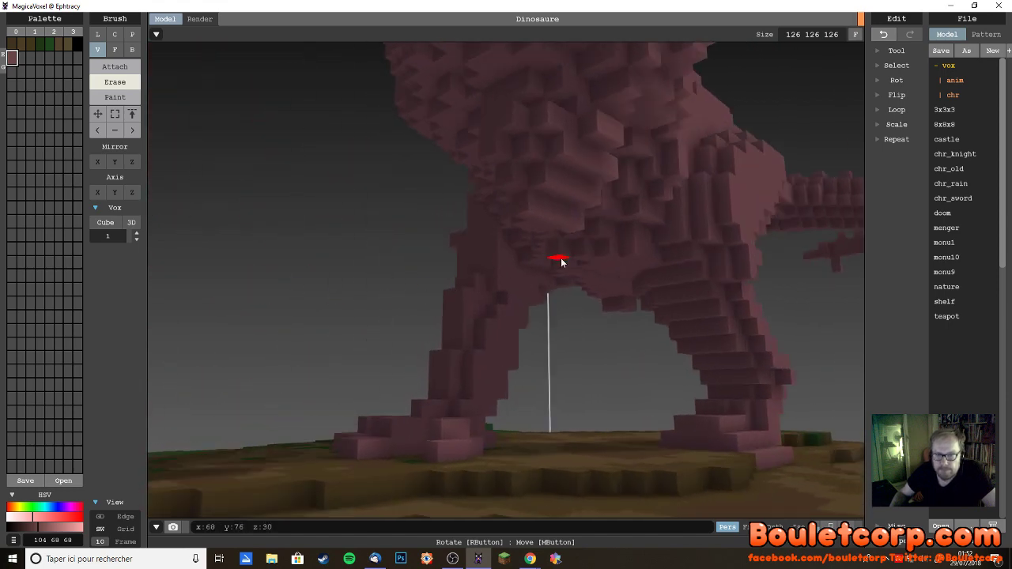
pyautogui.moveTo(617, 298); pyautogui.dragTo(628, 277, button='right')
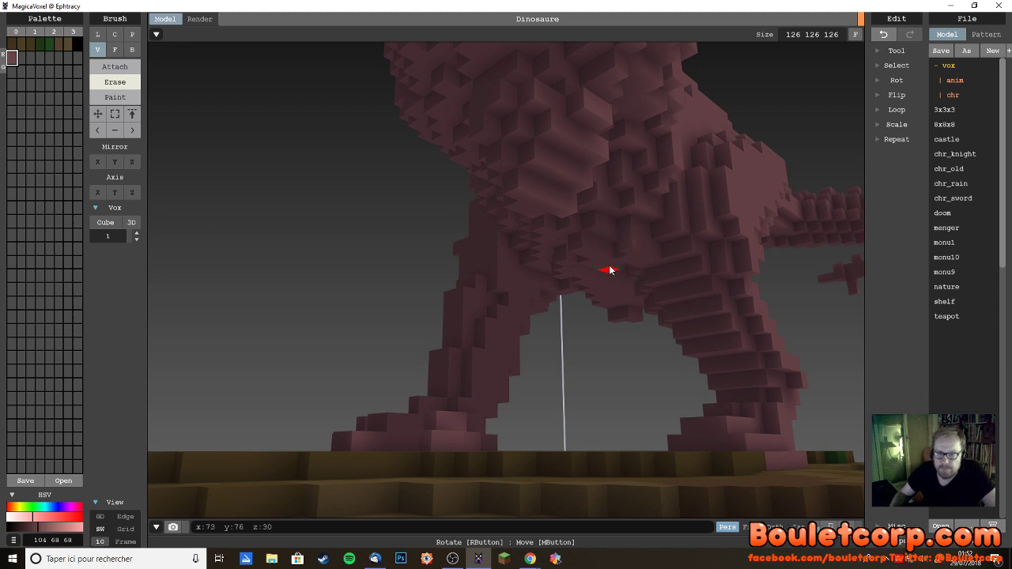
pyautogui.moveTo(609, 290); pyautogui.dragTo(494, 231, button='right')
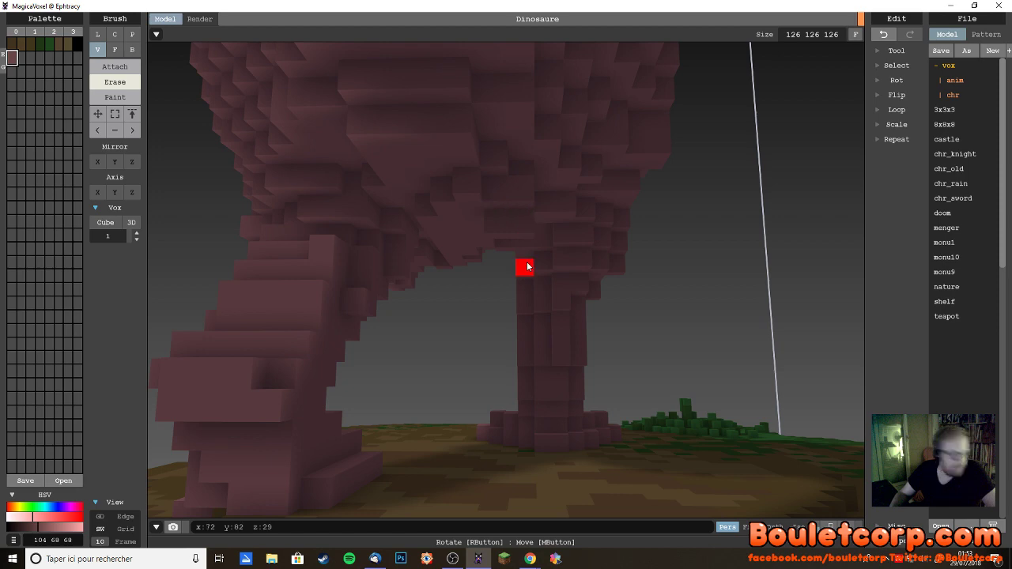
pyautogui.moveTo(483, 257); pyautogui.dragTo(527, 250, button='right')
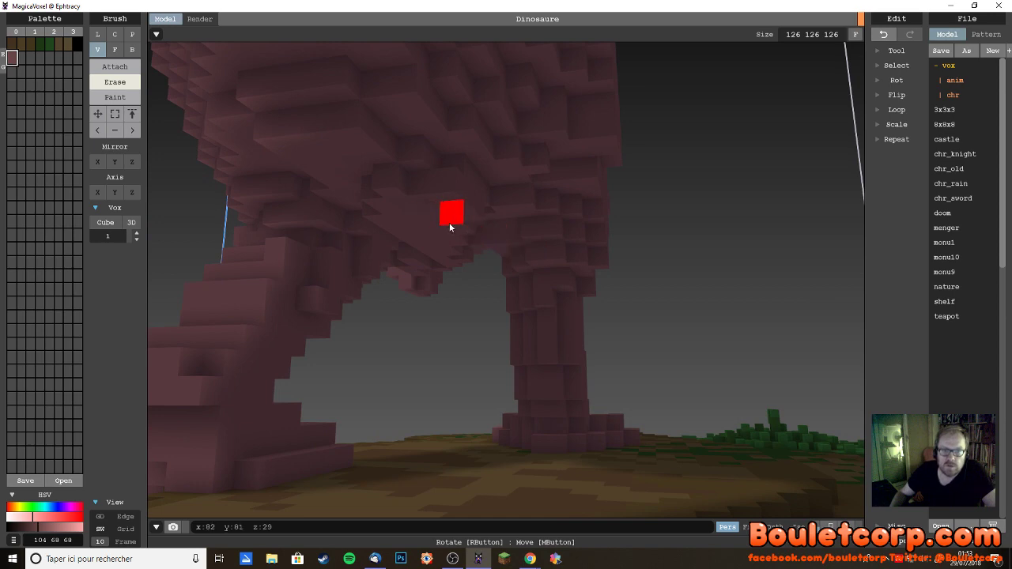
pyautogui.moveTo(463, 246); pyautogui.dragTo(506, 260, button='right')
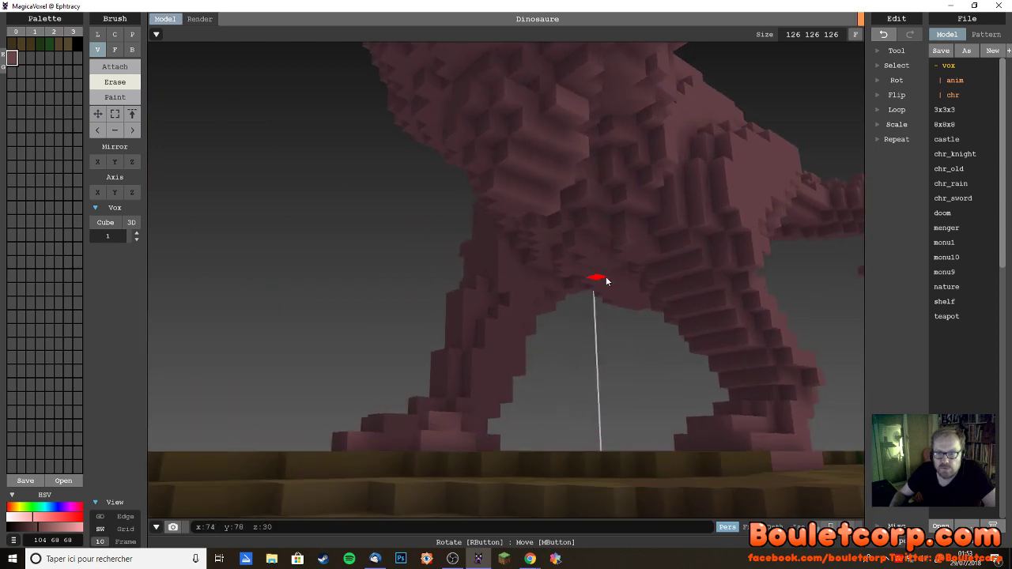
# - Attach voxels on the side of the chest in front of the thigh to fill the gaps between neck and leg
pyautogui.moveTo(592, 256); pyautogui.dragTo(633, 308, button='right')
pyautogui.scroll(5, 637, 311)
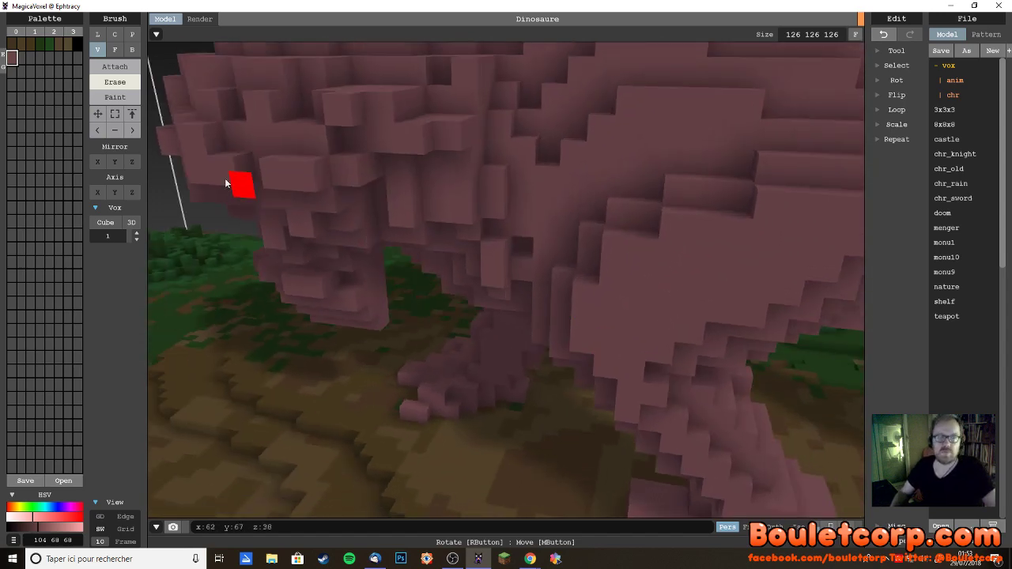
pyautogui.click(114, 67)
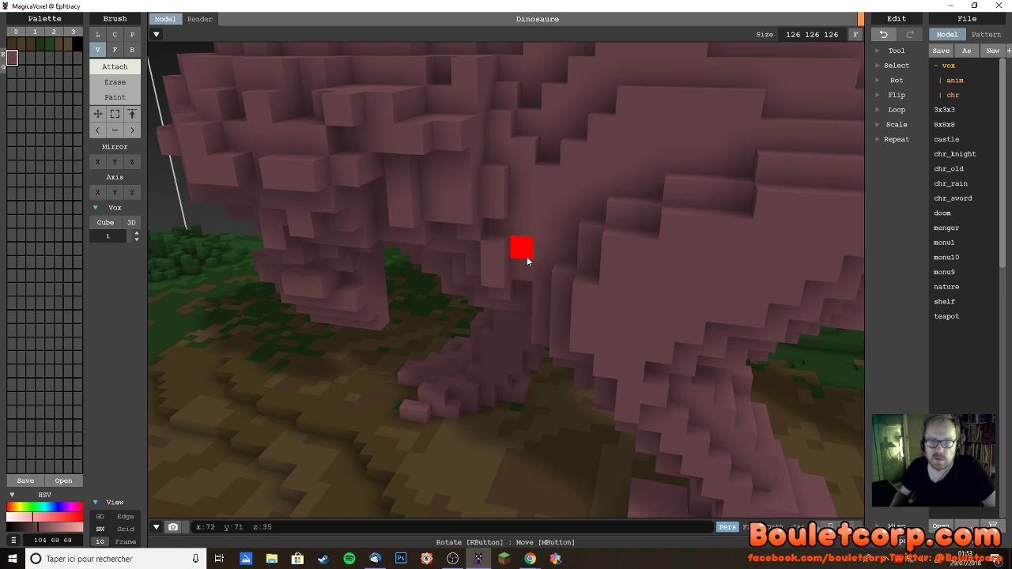
pyautogui.moveTo(522, 271); pyautogui.dragTo(539, 253, button='right')
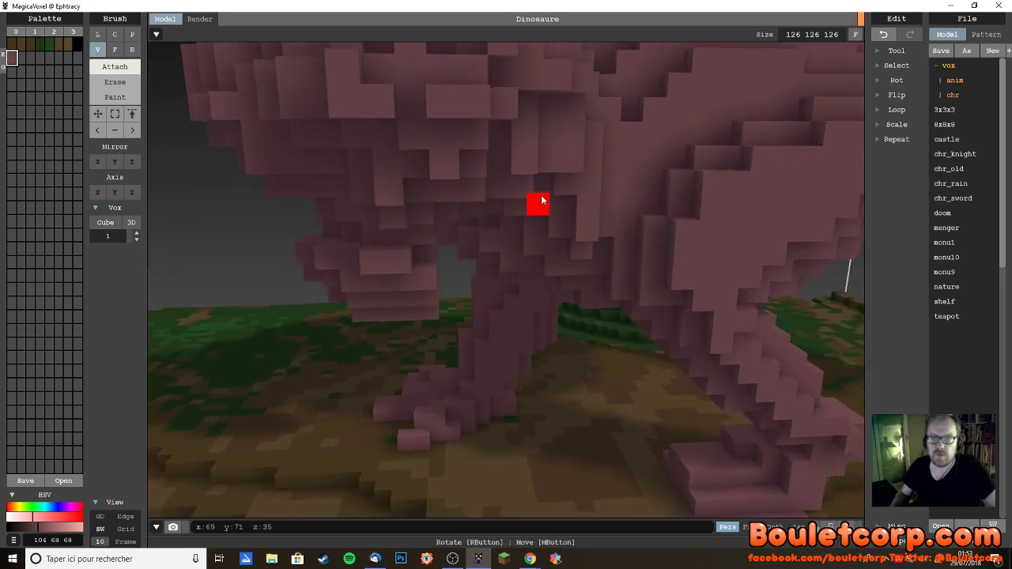
pyautogui.moveTo(559, 214); pyautogui.dragTo(588, 235, button='right')
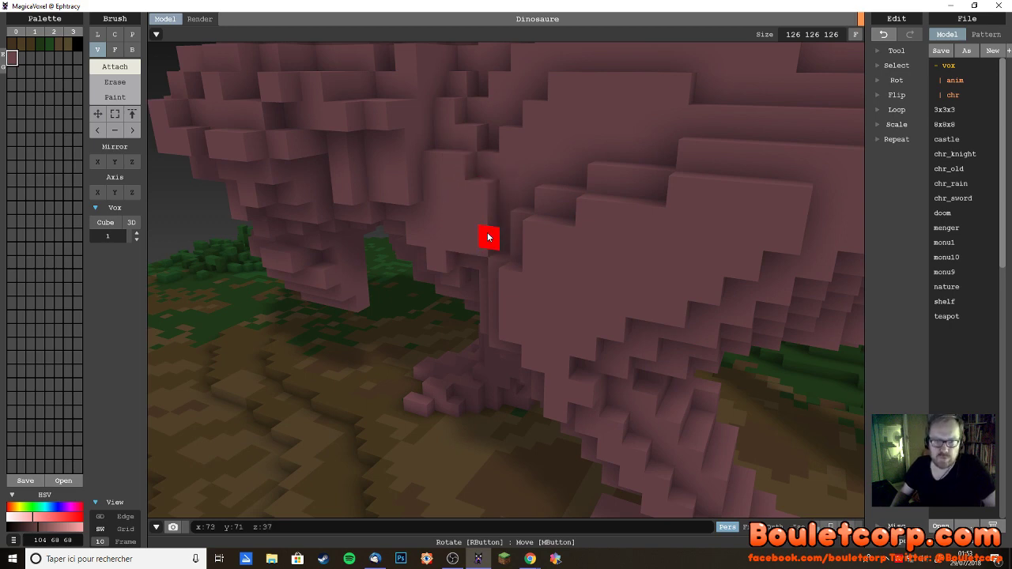
pyautogui.scroll(5, 517, 211)
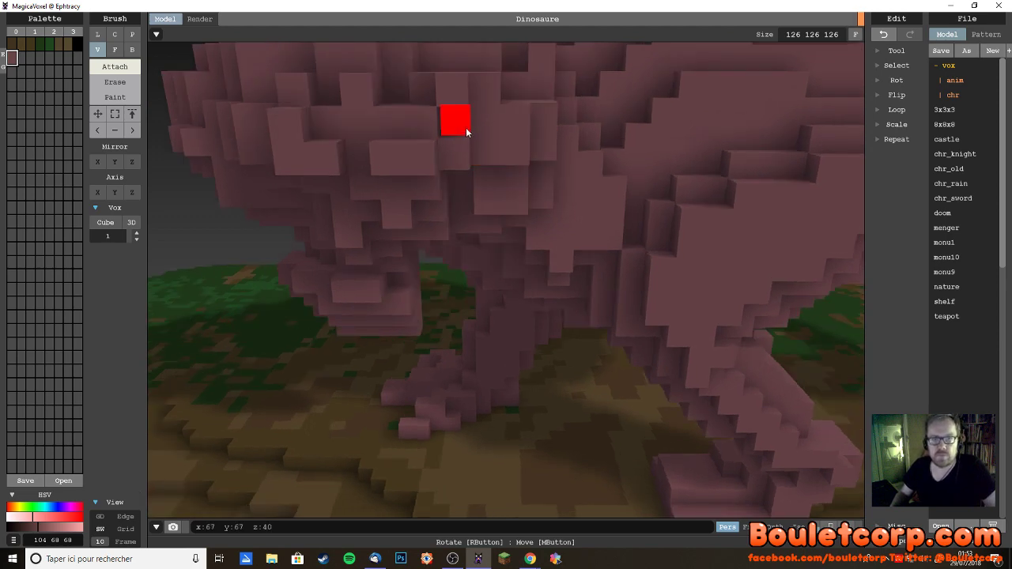
# - Build up the side of the head with a raised layer of voxels to form the cheek
pyautogui.moveTo(466, 128); pyautogui.dragTo(509, 201, button='right')
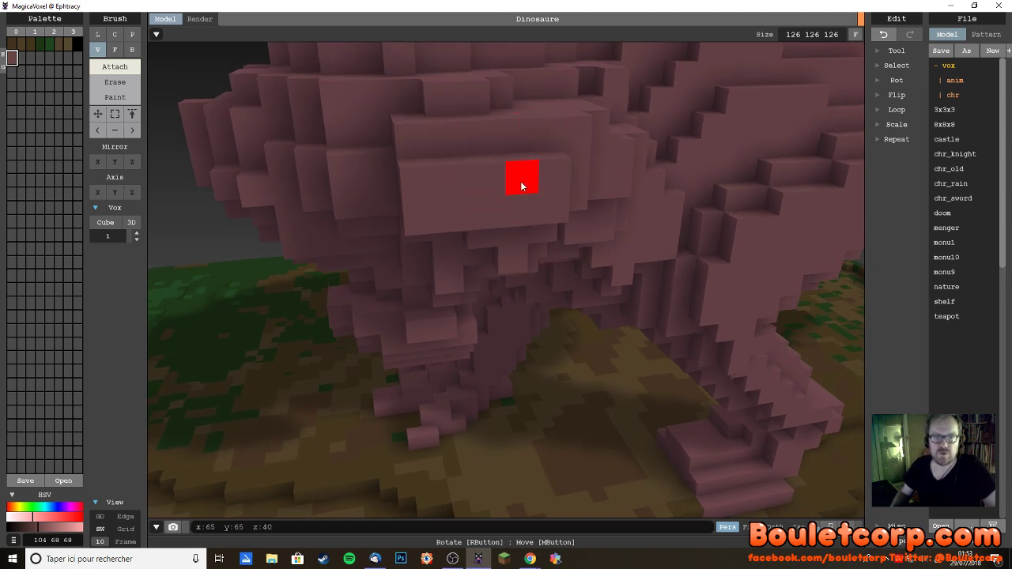
pyautogui.moveTo(522, 181); pyautogui.dragTo(504, 206, button='right')
pyautogui.moveTo(560, 171); pyautogui.dragTo(544, 171, button='right')
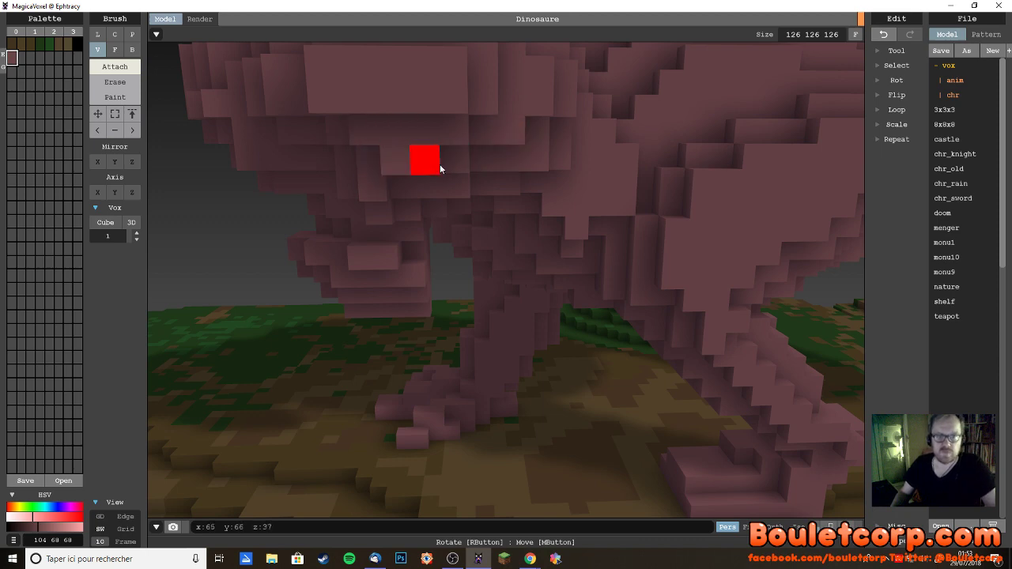
# - Add stepped rows of voxels below the cheek to round the head's lower side toward the jaw and throat
pyautogui.moveTo(452, 163); pyautogui.dragTo(454, 205, button='right')
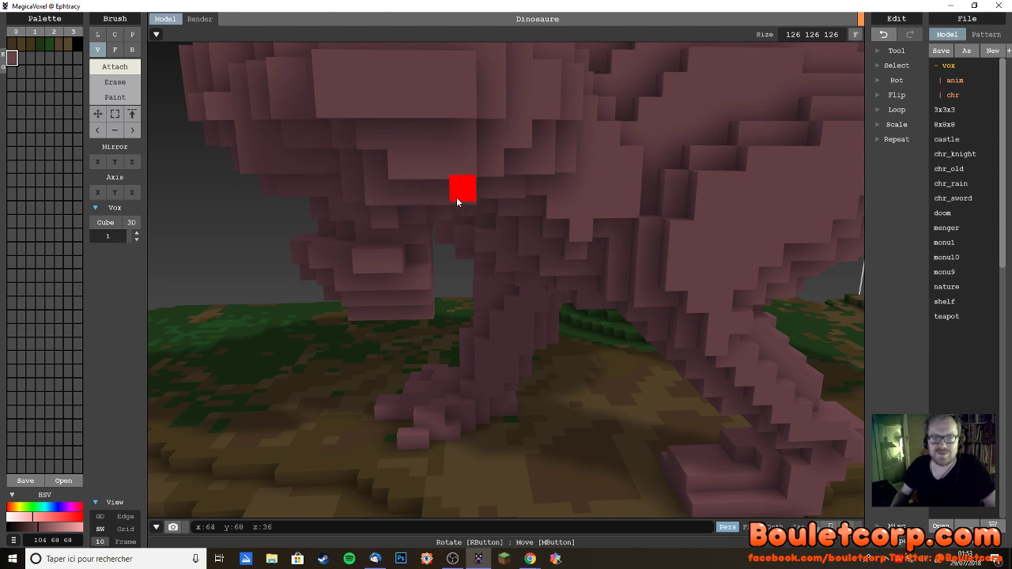
pyautogui.moveTo(527, 219); pyautogui.dragTo(515, 210, button='right')
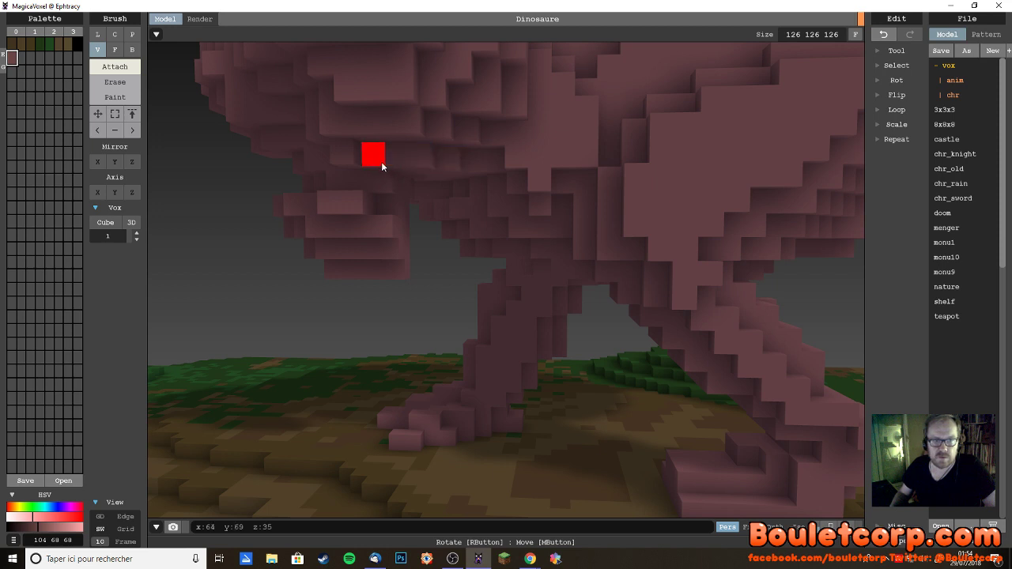
pyautogui.moveTo(448, 211); pyautogui.dragTo(456, 201, button='right')
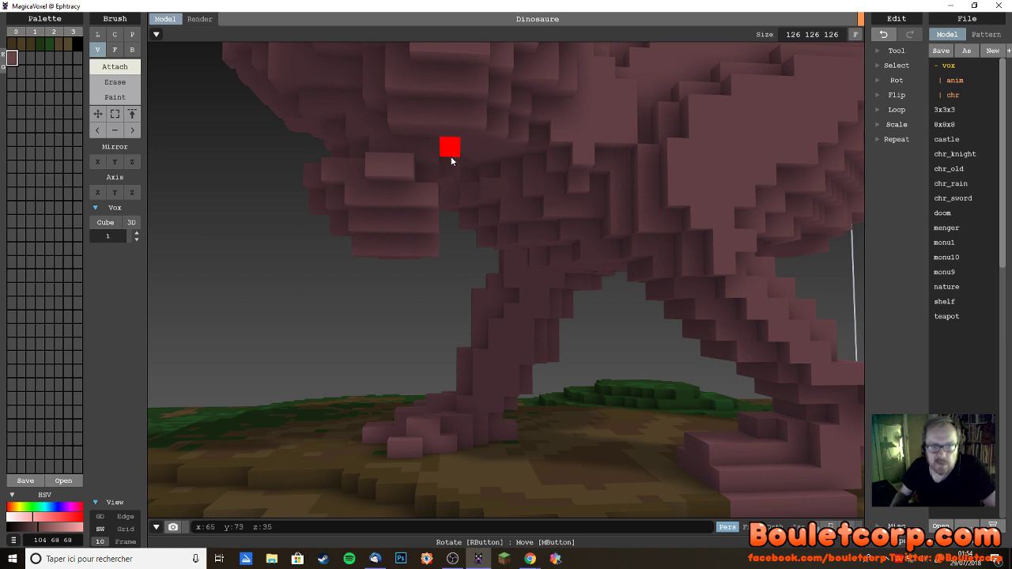
pyautogui.moveTo(529, 210); pyautogui.dragTo(488, 203, button='right')
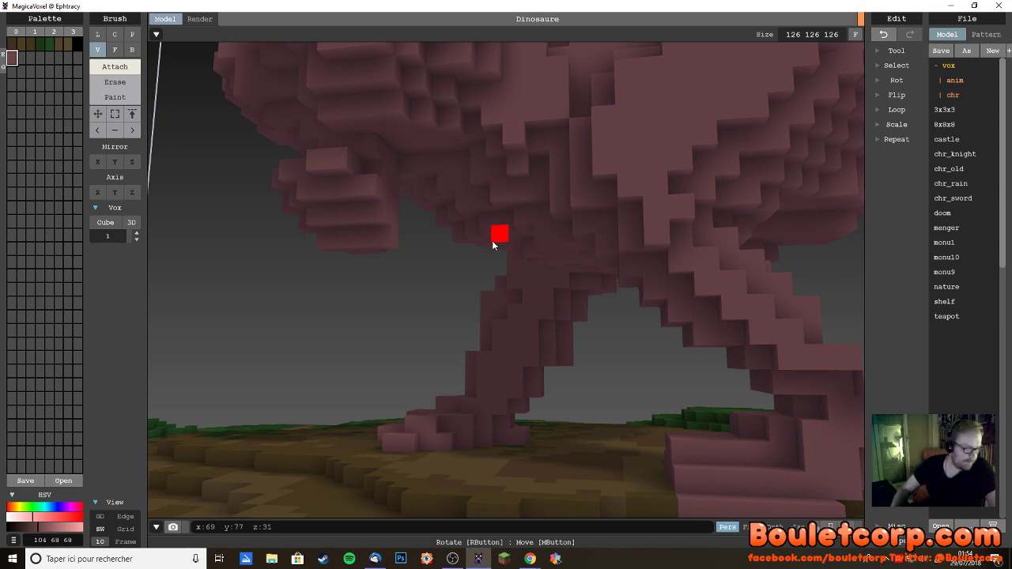
pyautogui.moveTo(492, 240); pyautogui.dragTo(518, 253, button='right')
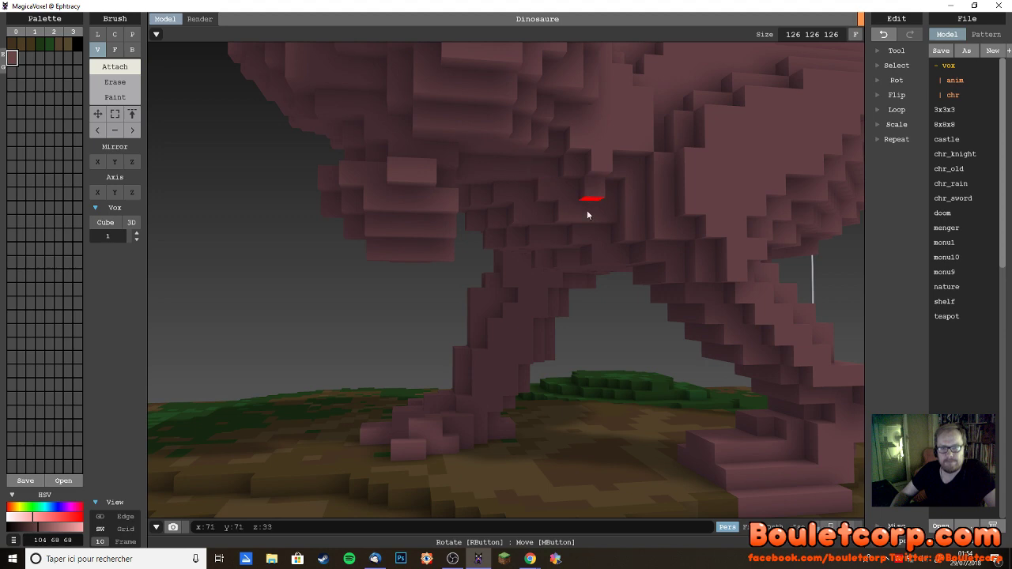
pyautogui.moveTo(587, 211); pyautogui.dragTo(526, 238, button='right')
# - Fill the holes behind the head and attach voxels at the front of the thigh to blend it into the flank
pyautogui.moveTo(427, 172); pyautogui.dragTo(516, 310, button='right')
pyautogui.scroll(-5, 499, 172)
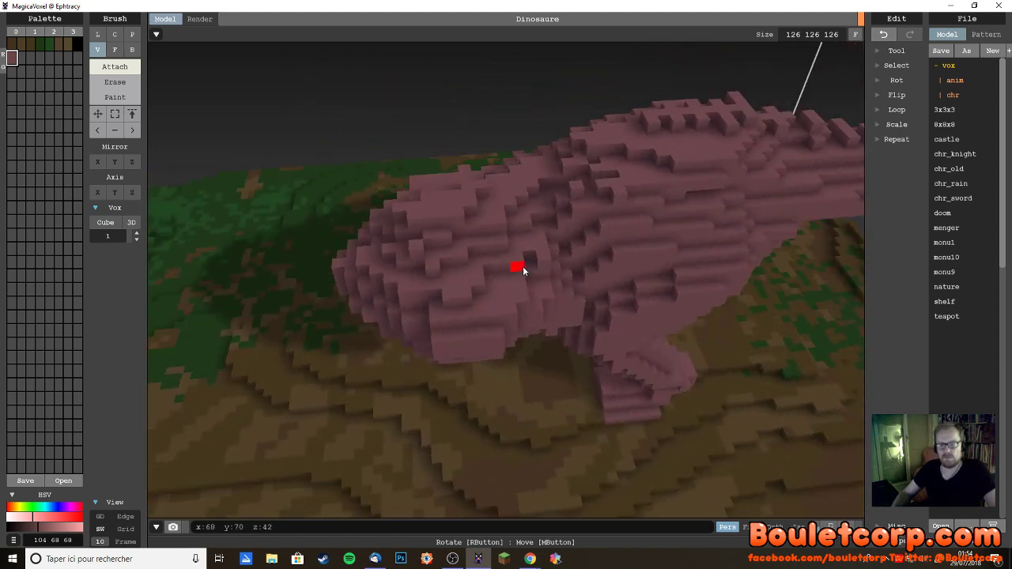
pyautogui.moveTo(528, 256); pyautogui.dragTo(535, 324, button='right')
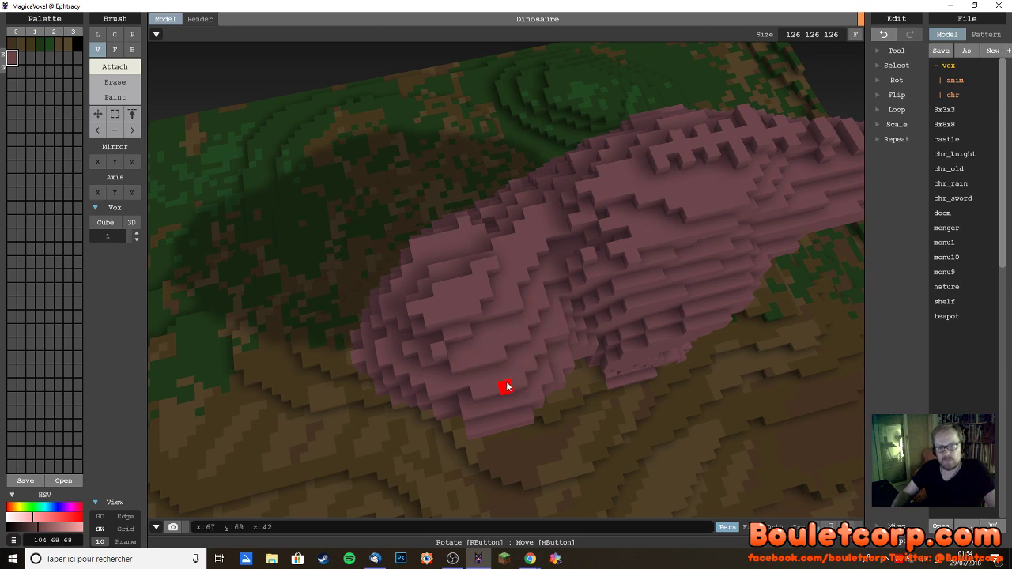
pyautogui.moveTo(507, 386)
pyautogui.mouseDown(button='right')
pyautogui.moveTo(536, 398)
pyautogui.moveTo(504, 382)
pyautogui.moveTo(510, 370)
pyautogui.mouseUp(button='right')
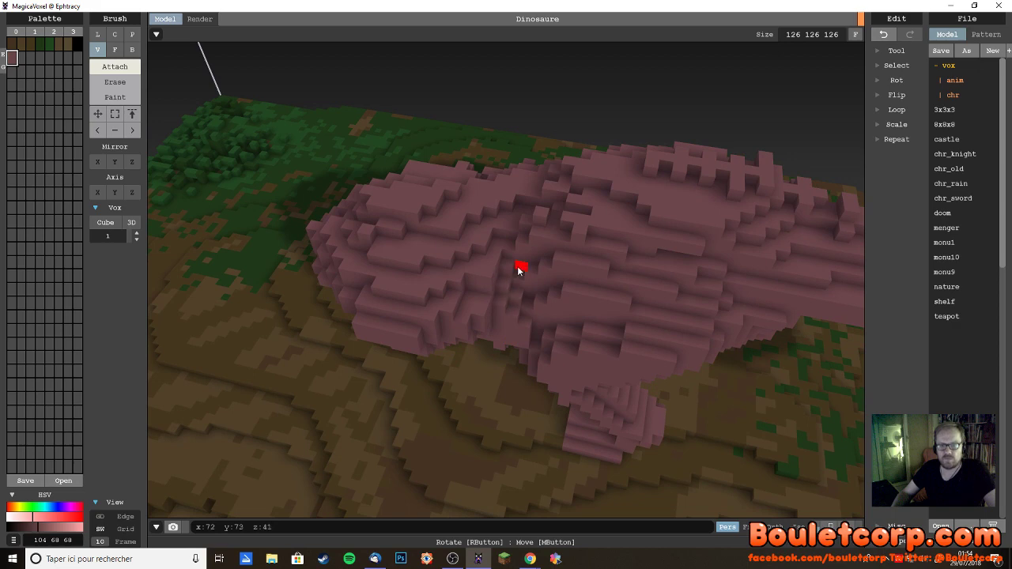
pyautogui.moveTo(518, 269); pyautogui.dragTo(566, 246, button='right')
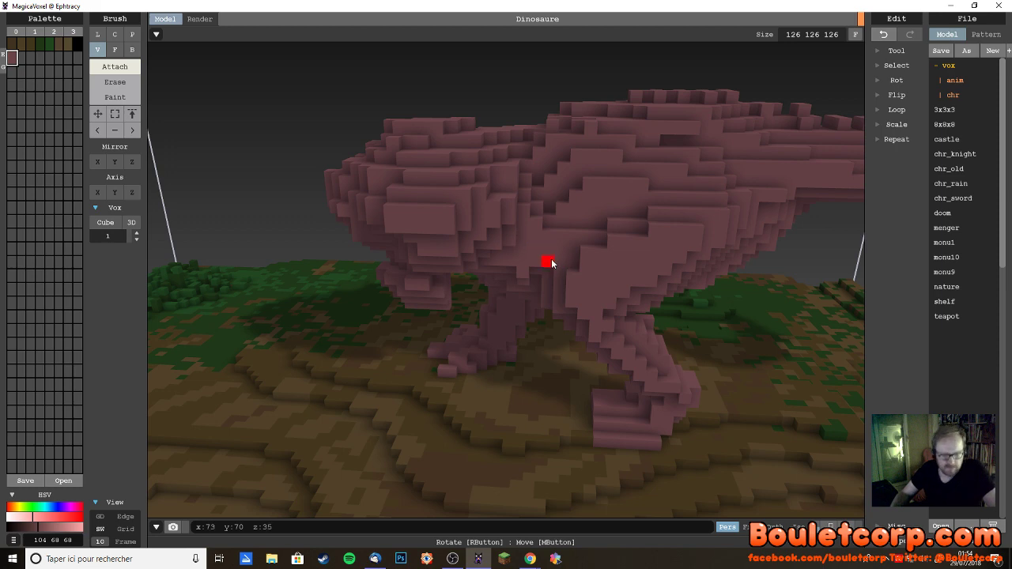
pyautogui.moveTo(556, 256); pyautogui.dragTo(543, 276, button='right')
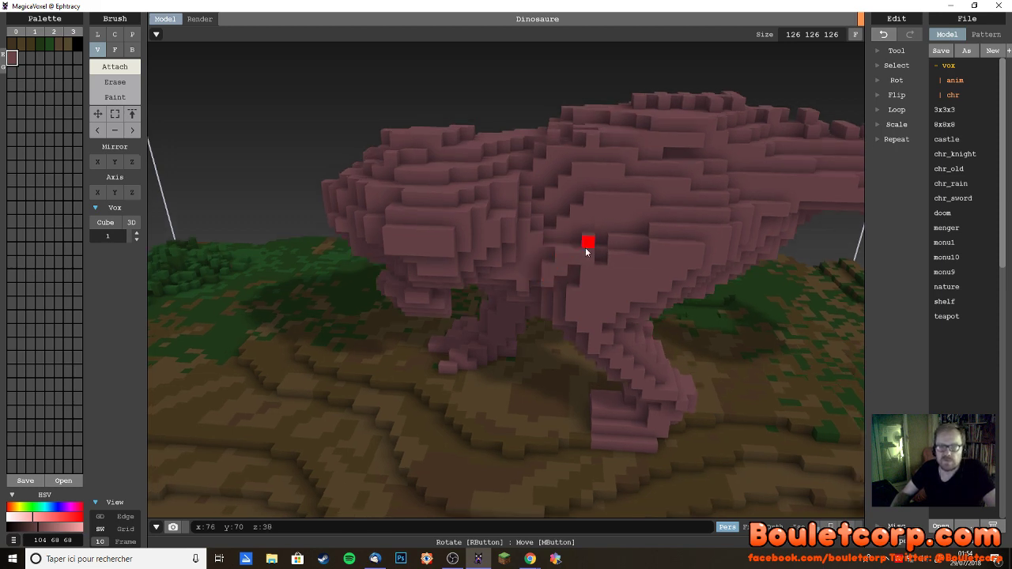
# - Trim stray voxels at the front of the thigh and fill the remaining gaps between the chest and thigh
pyautogui.click(115, 82)
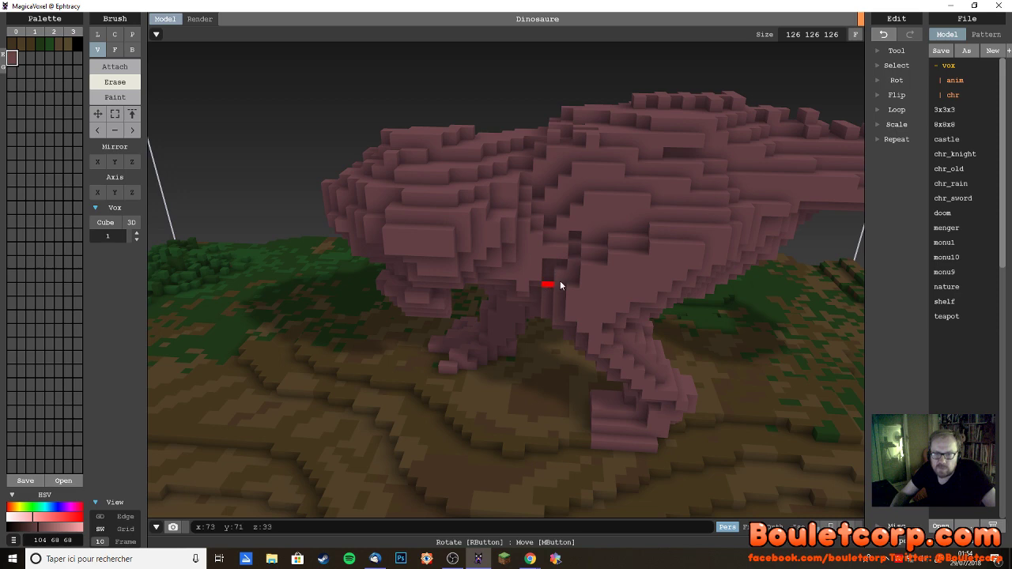
pyautogui.moveTo(554, 311); pyautogui.dragTo(544, 355, button='right')
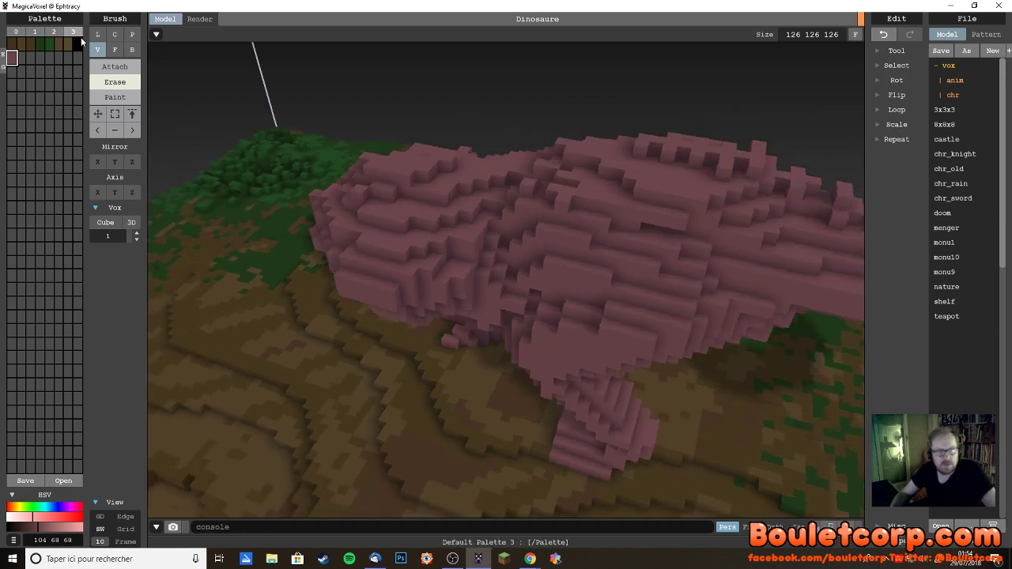
pyautogui.click(118, 69)
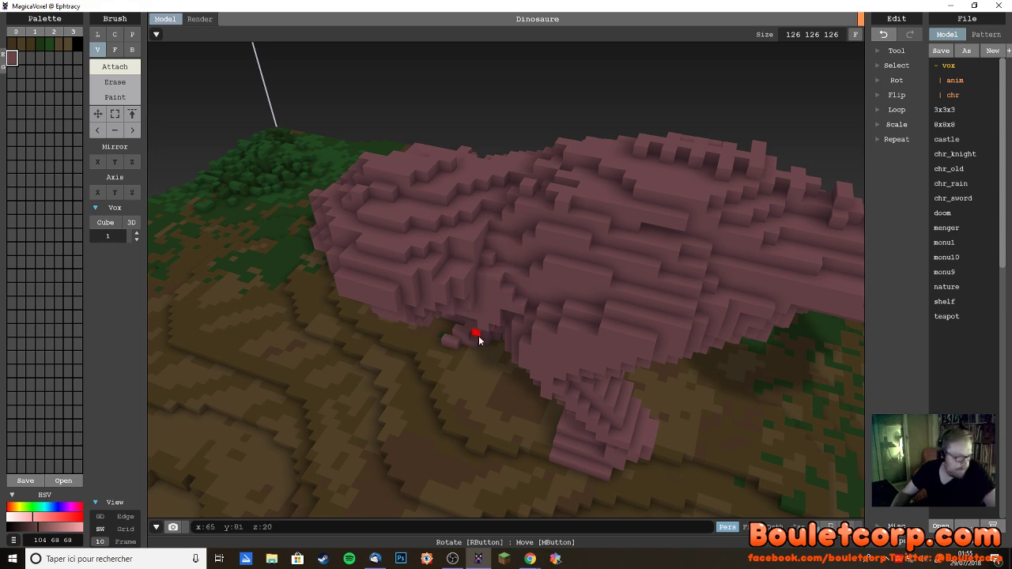
pyautogui.moveTo(477, 336); pyautogui.dragTo(489, 338, button='right')
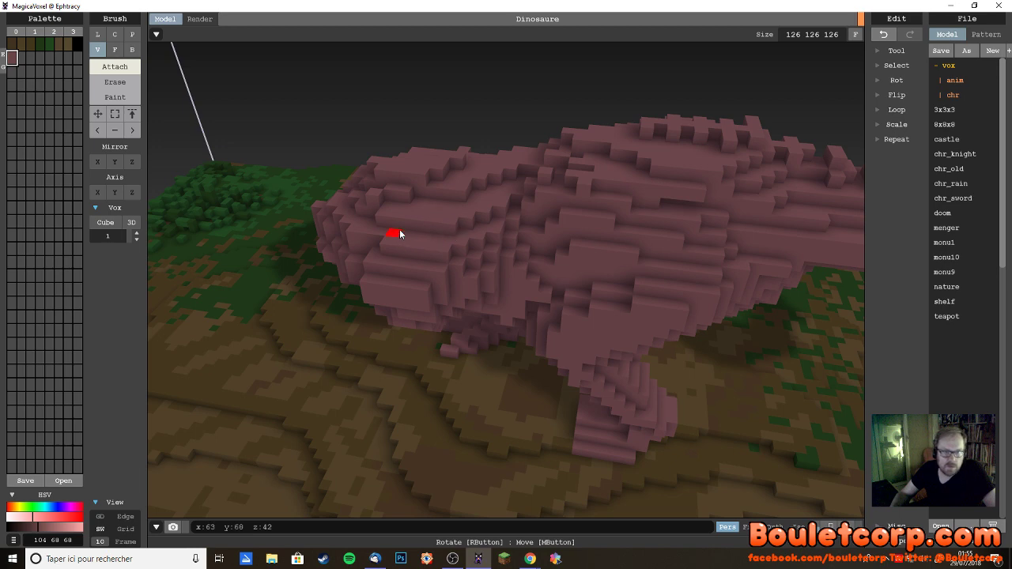
# - Attach voxels across the top of the head and neck to widen them into a smoother, even layer
pyautogui.moveTo(470, 273); pyautogui.dragTo(477, 285, button='right')
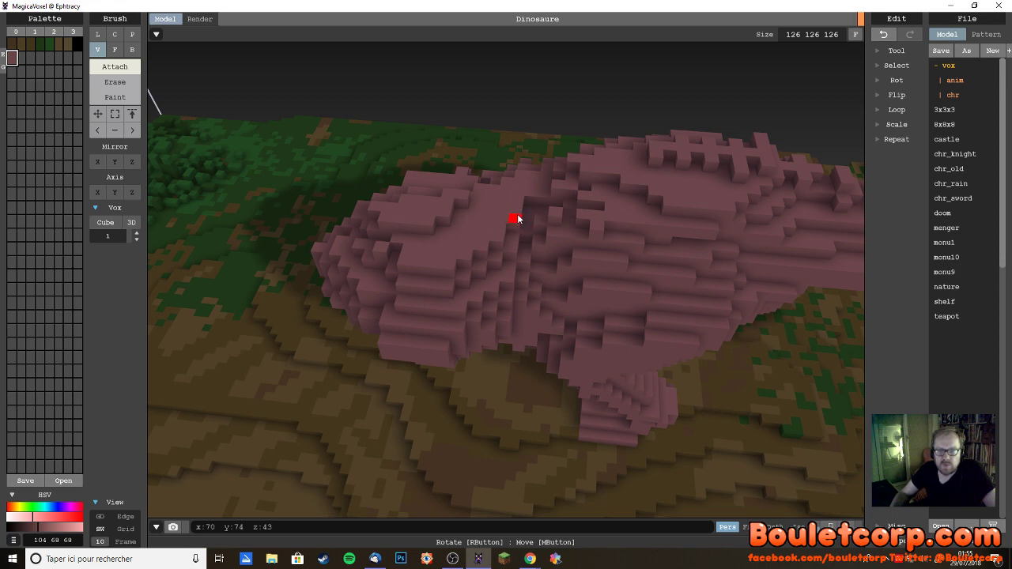
pyautogui.moveTo(545, 236); pyautogui.dragTo(582, 254, button='right')
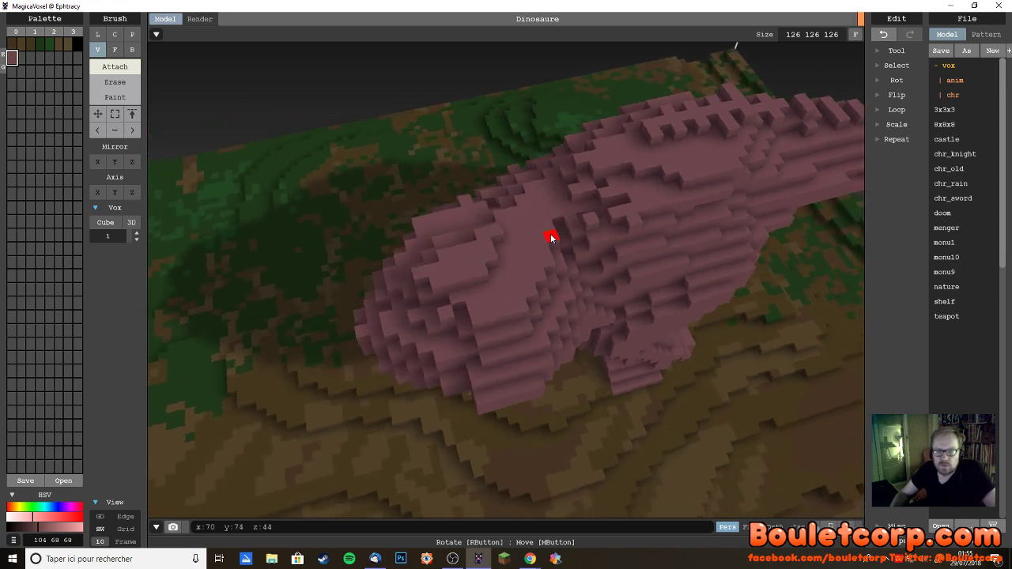
pyautogui.moveTo(556, 221); pyautogui.dragTo(624, 233, button='right')
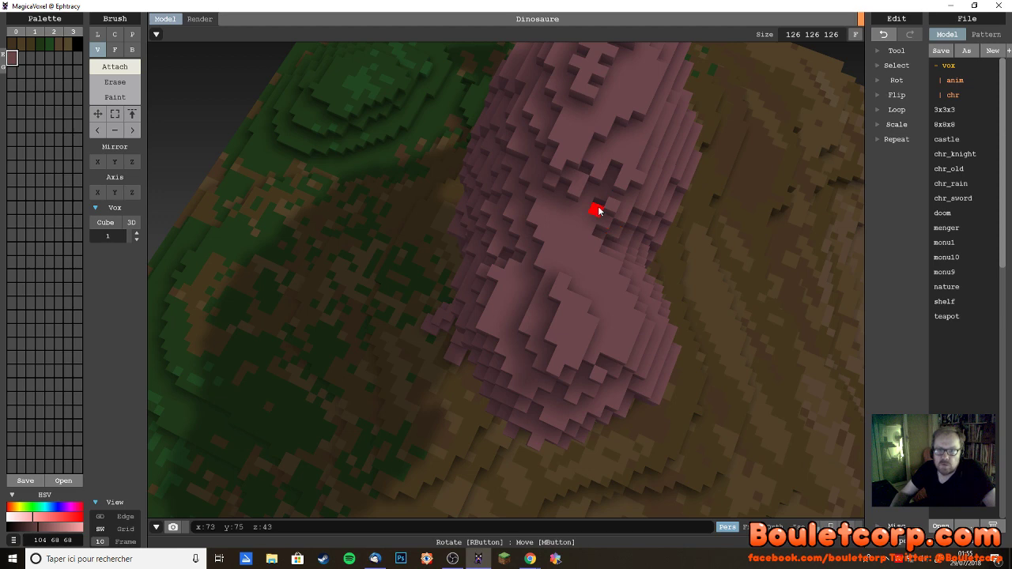
pyautogui.moveTo(634, 231)
pyautogui.mouseDown(button='right')
pyautogui.moveTo(579, 205)
pyautogui.moveTo(425, 189)
pyautogui.mouseUp(button='right')
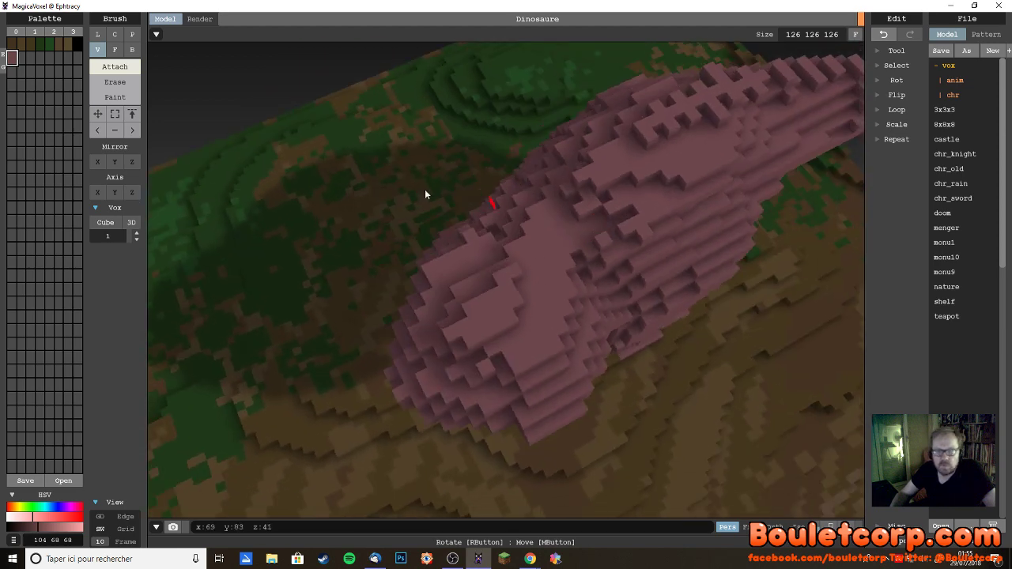
# - Erase the jagged protruding voxels behind the neck and fill the front of the upper back into a flat layer
pyautogui.click(124, 89)
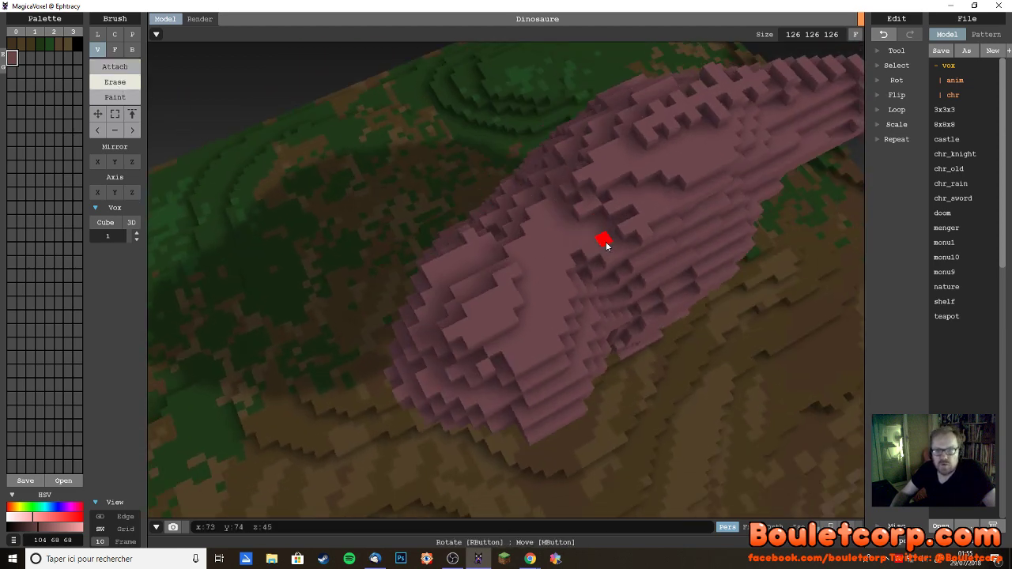
pyautogui.click(115, 66)
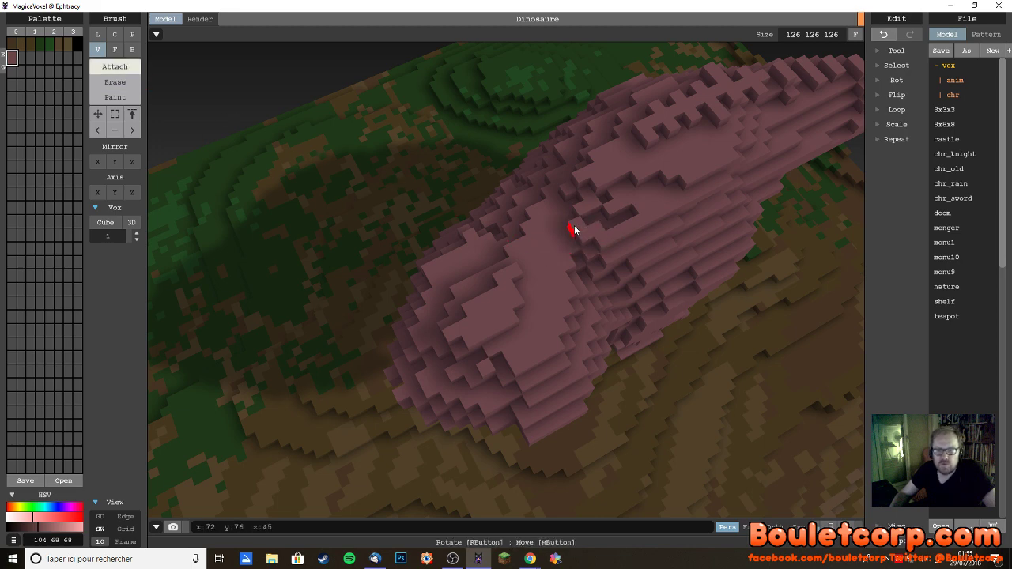
pyautogui.click(611, 193)
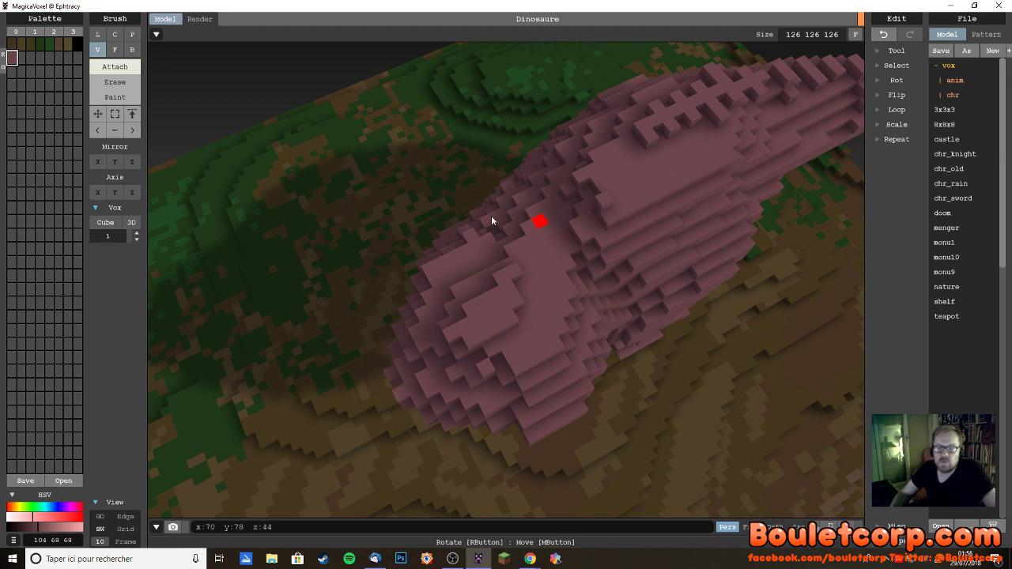
# - Trim and fill the stepped edge where the upper back drops to the neck to even out the transition
pyautogui.click(115, 82)
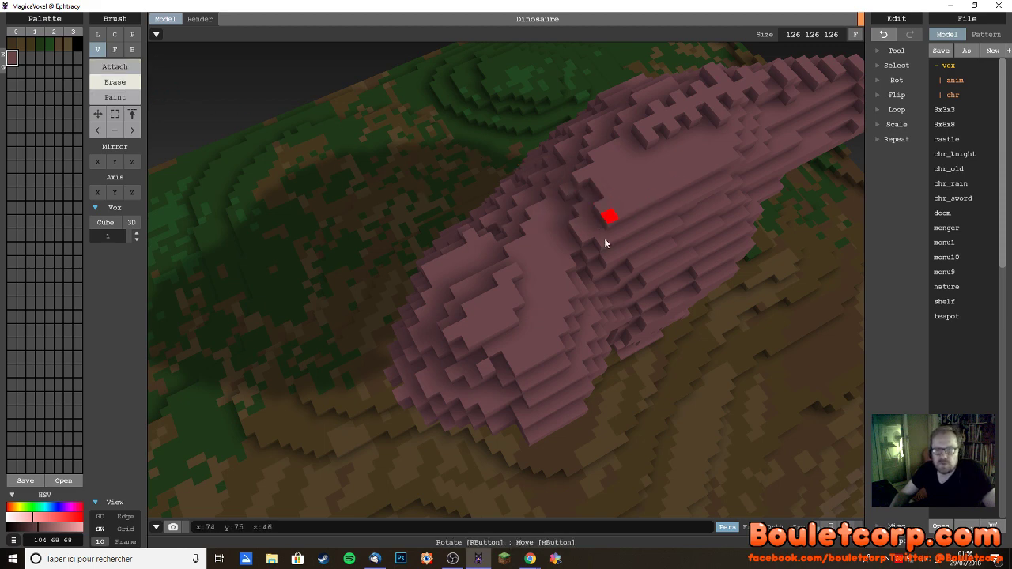
pyautogui.moveTo(604, 244); pyautogui.dragTo(613, 247, button='right')
pyautogui.click(115, 66)
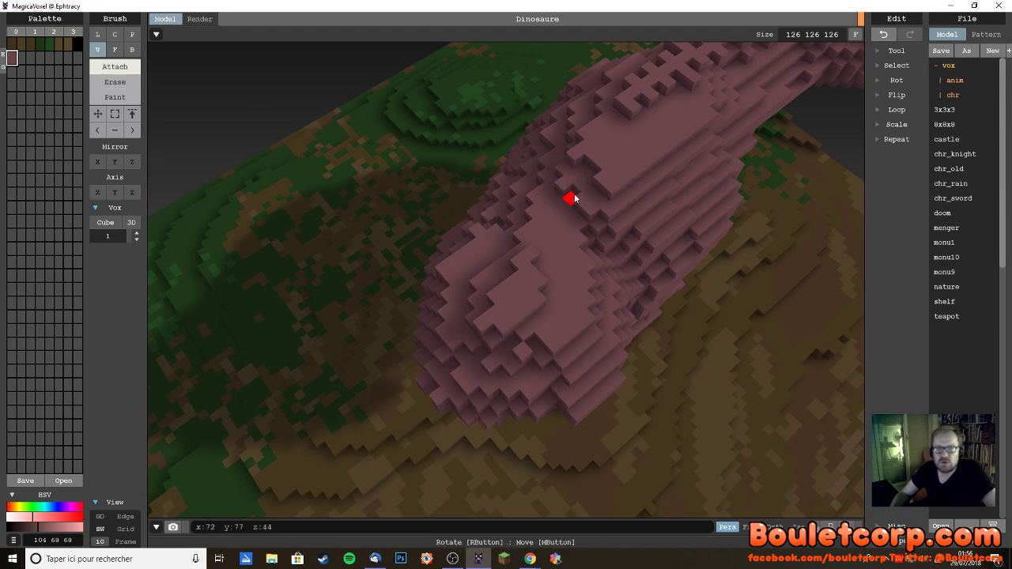
pyautogui.moveTo(581, 199); pyautogui.dragTo(592, 204, button='right')
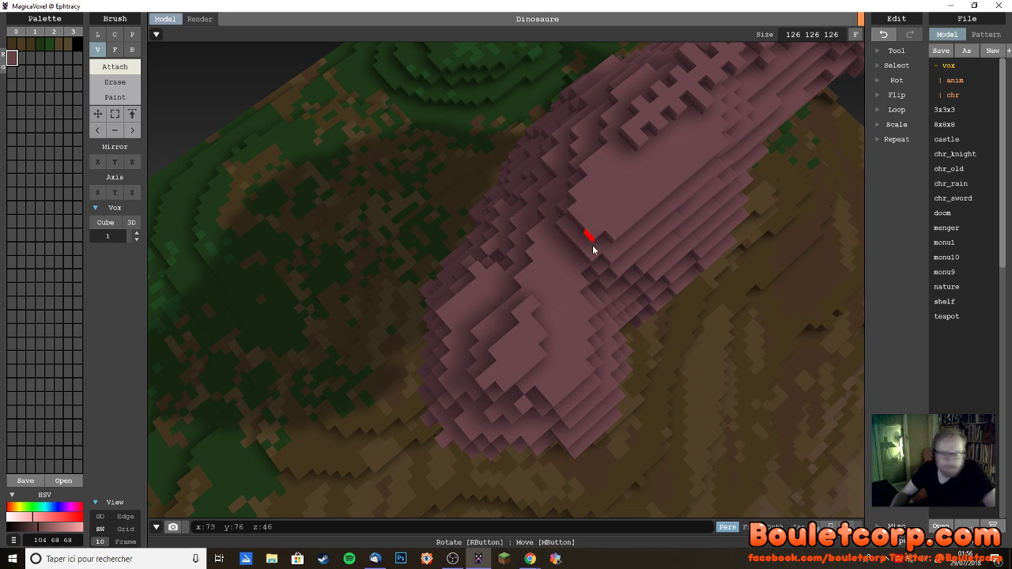
pyautogui.moveTo(592, 302); pyautogui.dragTo(579, 293, button='right')
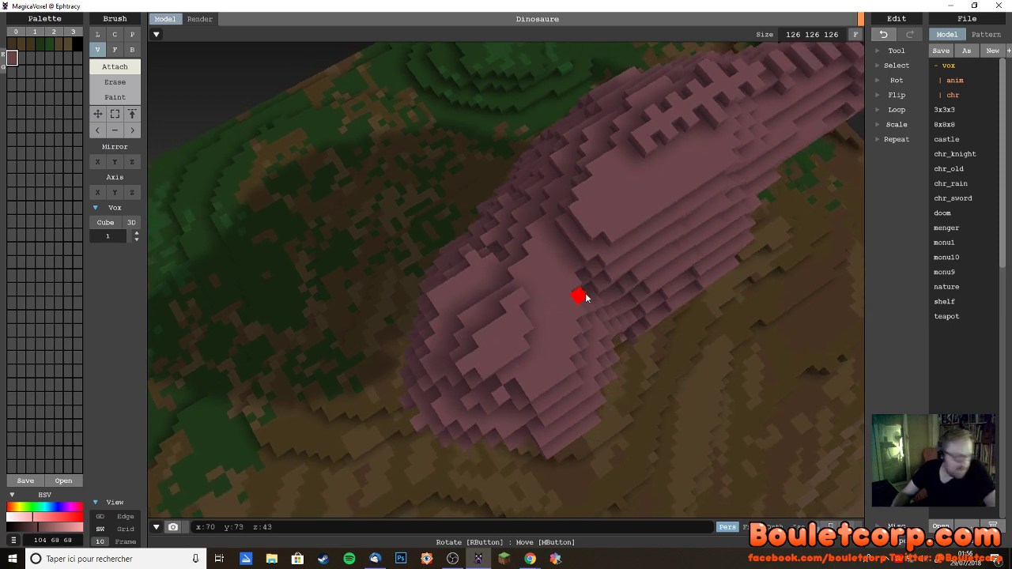
pyautogui.moveTo(642, 219); pyautogui.dragTo(601, 197, button='right')
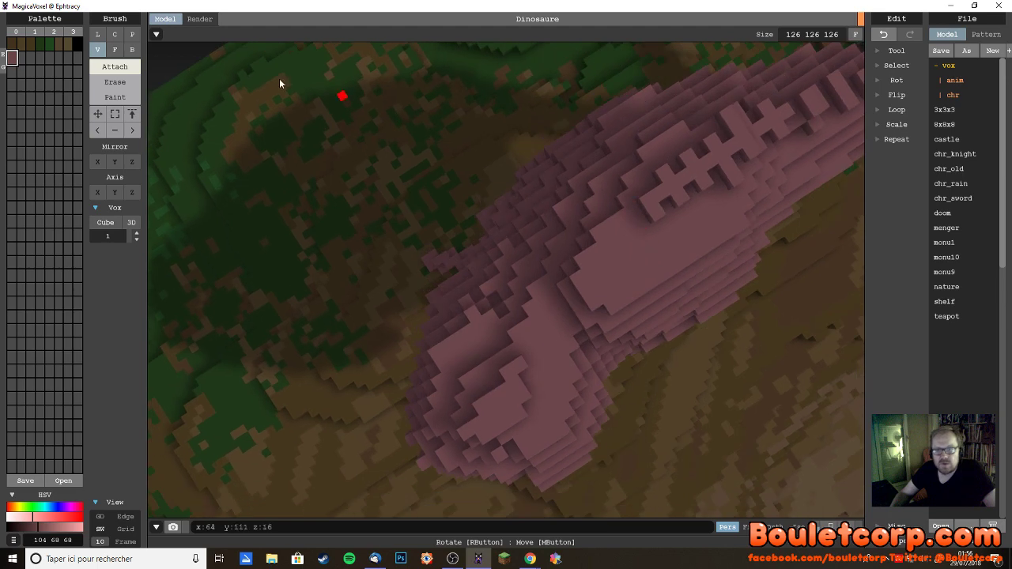
# - Rework the front end of the spine ridge and extend it as a single row of voxels down the back to the head
pyautogui.press('e')
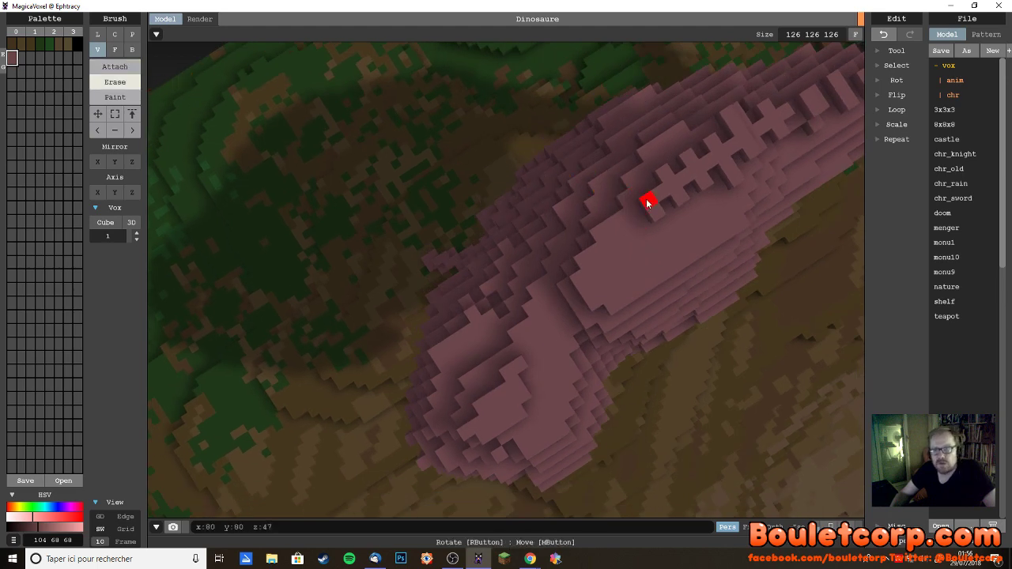
pyautogui.moveTo(685, 240); pyautogui.dragTo(644, 238, button='right')
pyautogui.press('a')
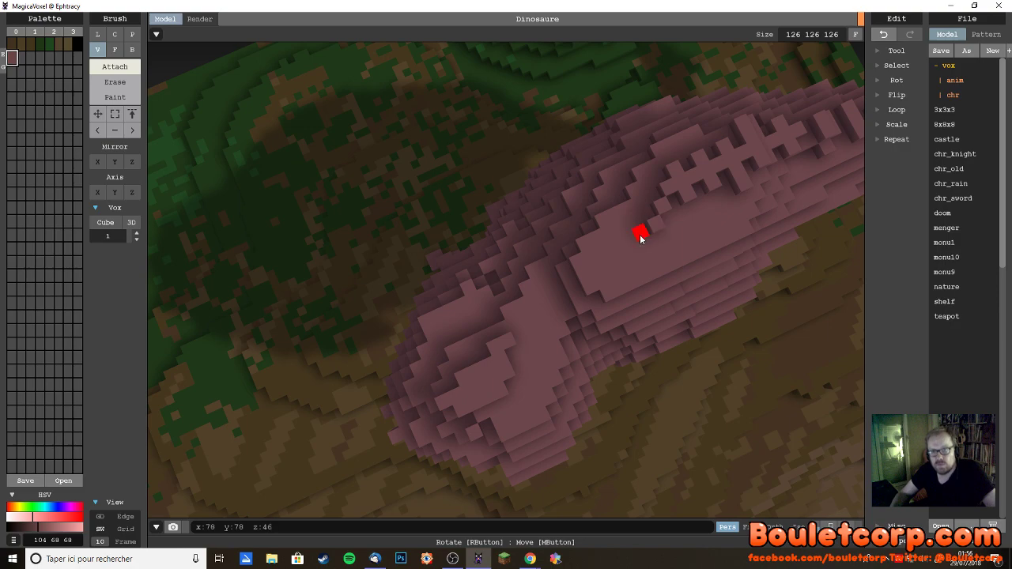
pyautogui.moveTo(642, 230); pyautogui.dragTo(606, 186, button='right')
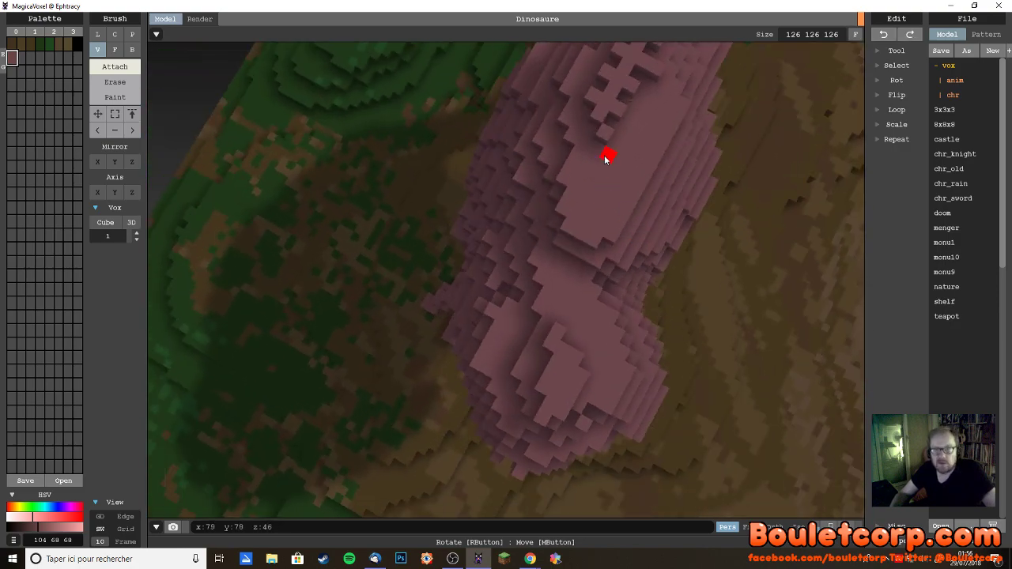
pyautogui.click(595, 167)
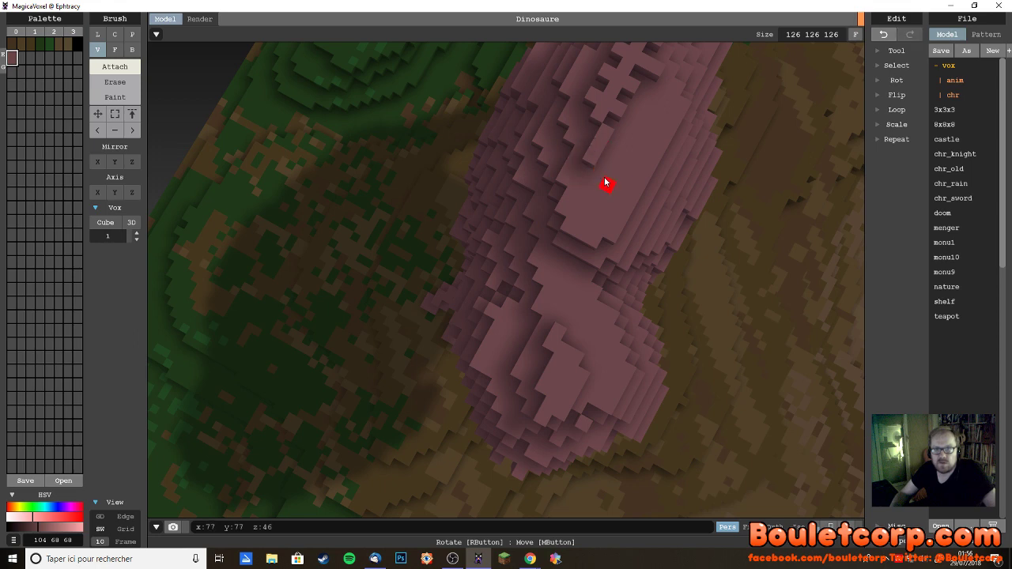
pyautogui.click(592, 223)
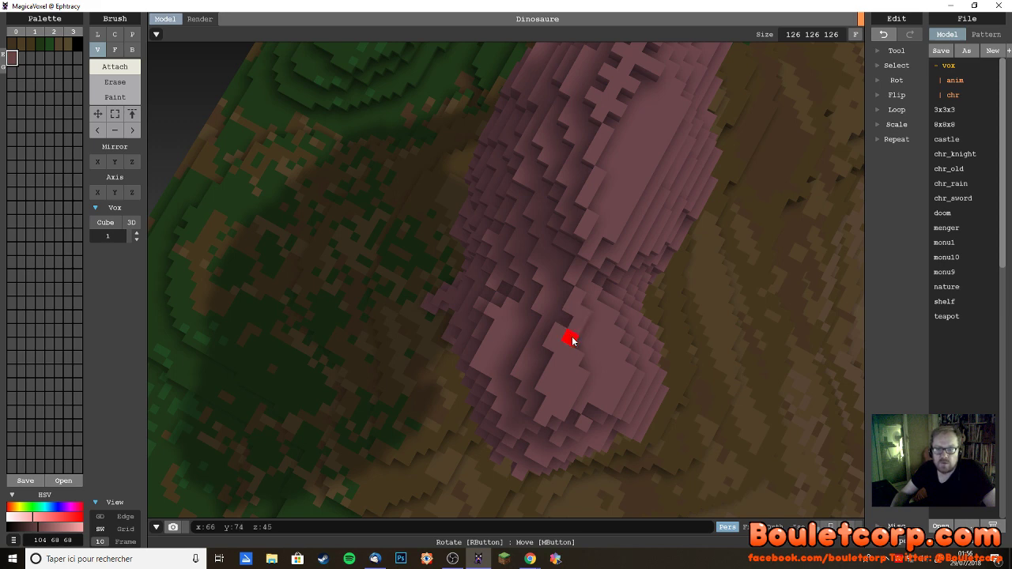
# - Attach alternating side voxels along the new ridge on the back, neck and head to form a jagged crest
pyautogui.moveTo(625, 300); pyautogui.dragTo(604, 302, button='right')
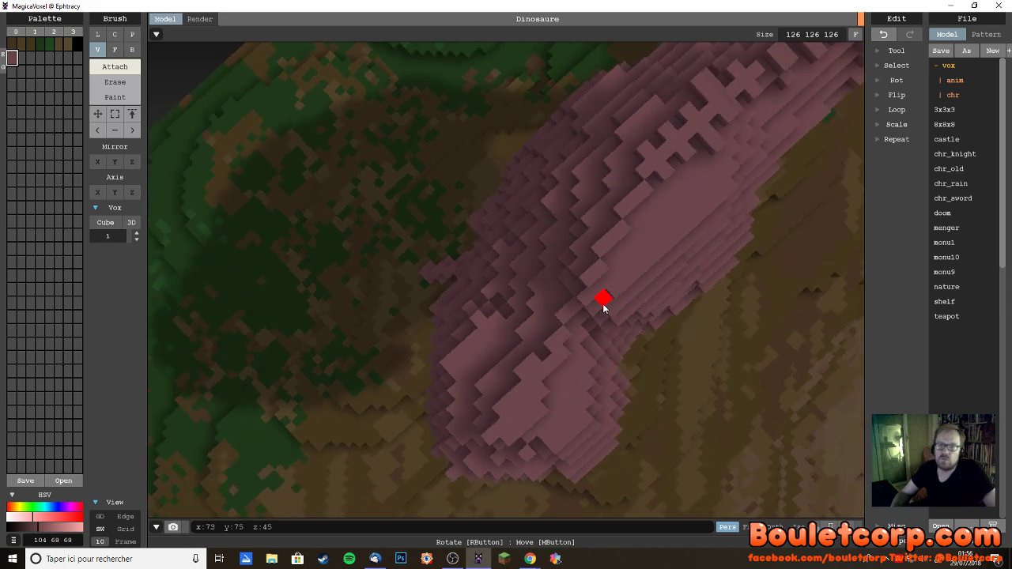
pyautogui.click(624, 179)
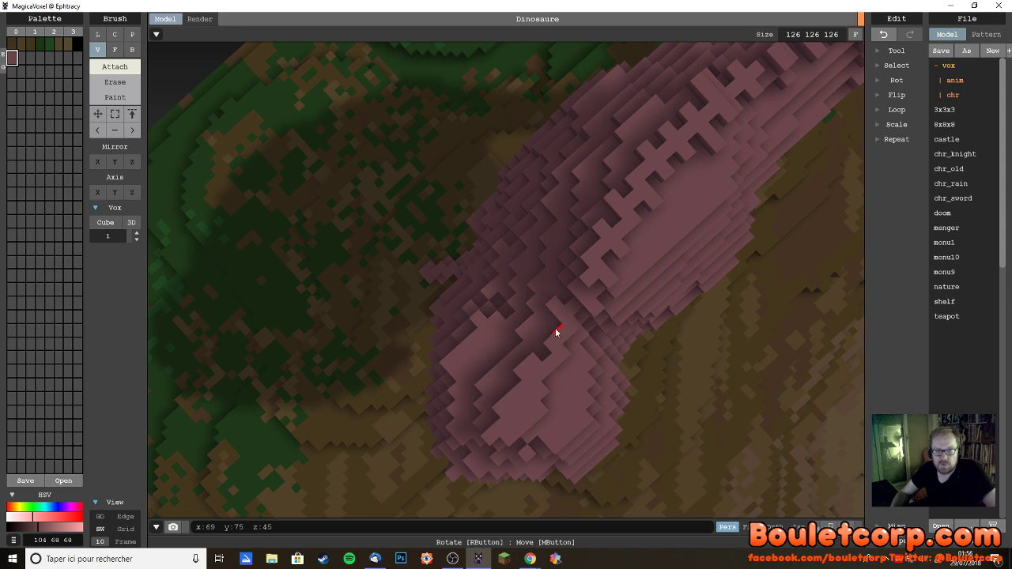
pyautogui.click(567, 383)
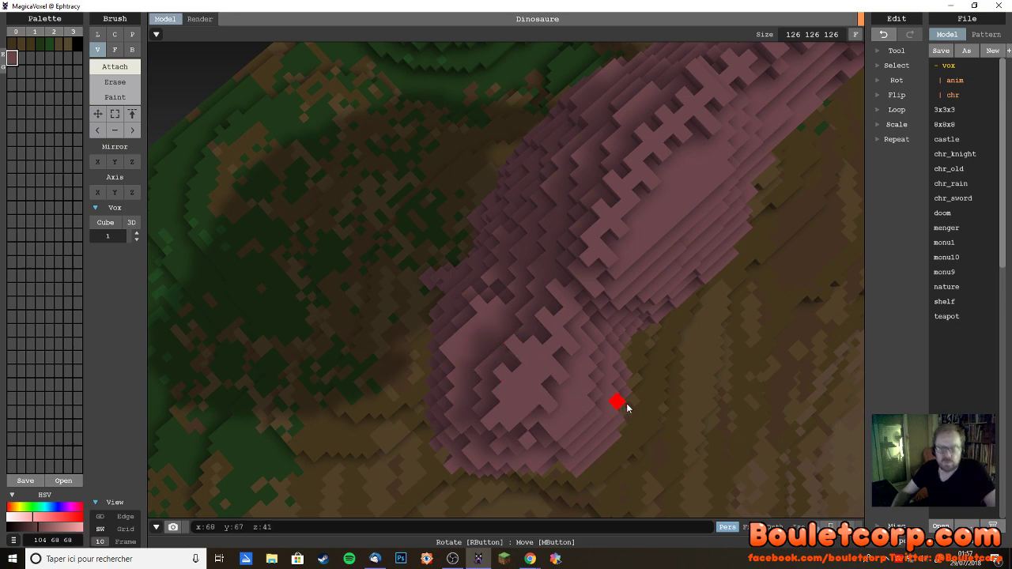
# - Build a narrow raised row along the top of the head toward the snout and erase surplus voxels around its front end
pyautogui.moveTo(626, 407); pyautogui.dragTo(629, 190, button='right')
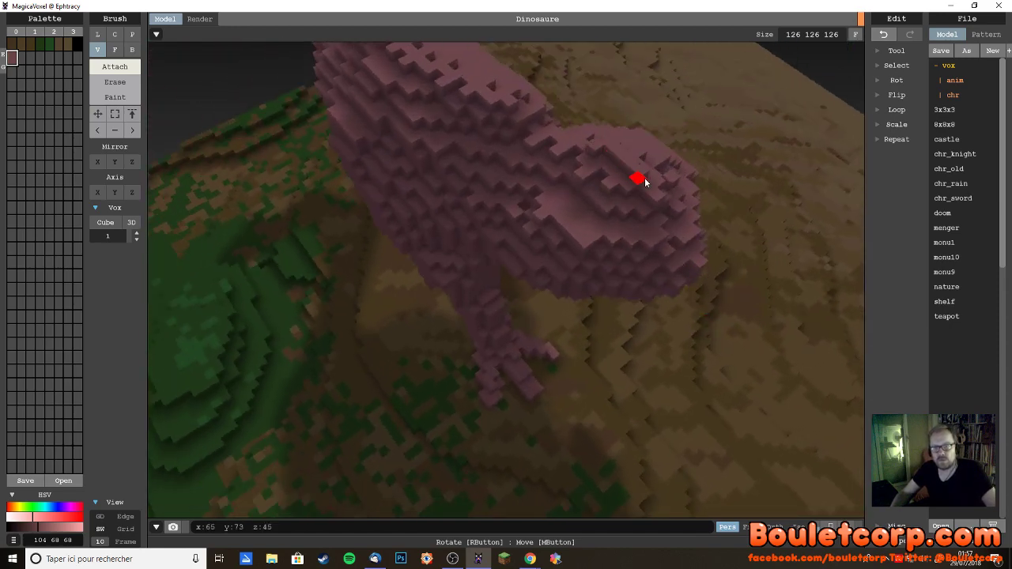
pyautogui.moveTo(652, 191); pyautogui.dragTo(568, 209, button='right')
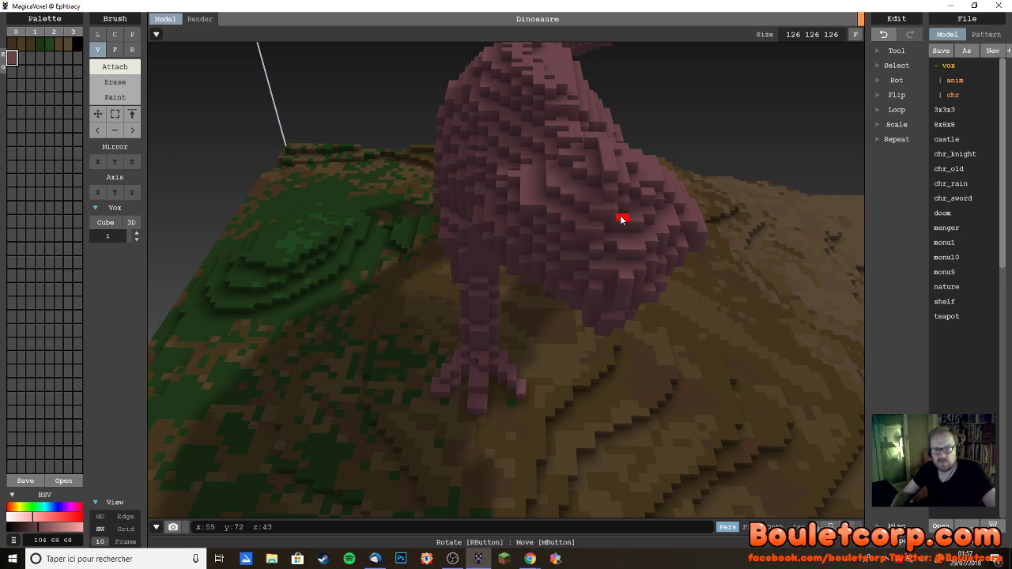
pyautogui.moveTo(594, 253); pyautogui.dragTo(553, 240, button='right')
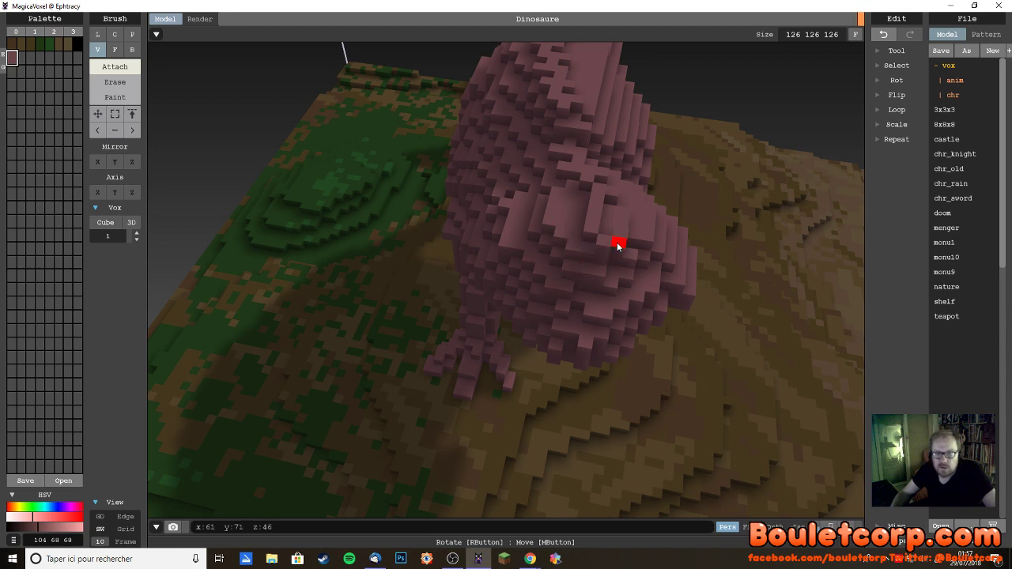
pyautogui.moveTo(617, 246)
pyautogui.mouseDown(button='right')
pyautogui.moveTo(616, 272)
pyautogui.moveTo(583, 255)
pyautogui.mouseUp(button='right')
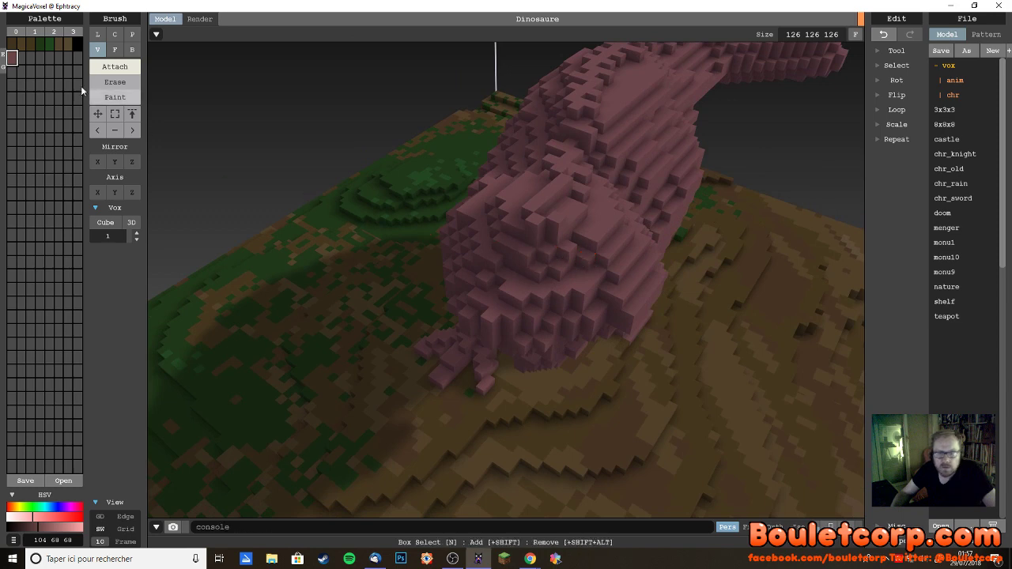
pyautogui.click(98, 82)
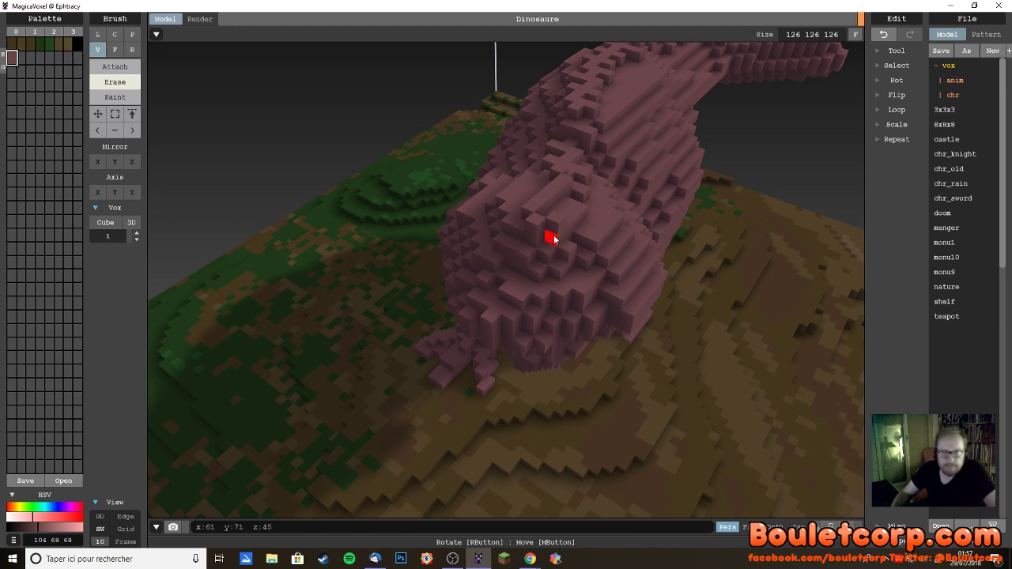
pyautogui.moveTo(551, 227); pyautogui.dragTo(542, 278, button='right')
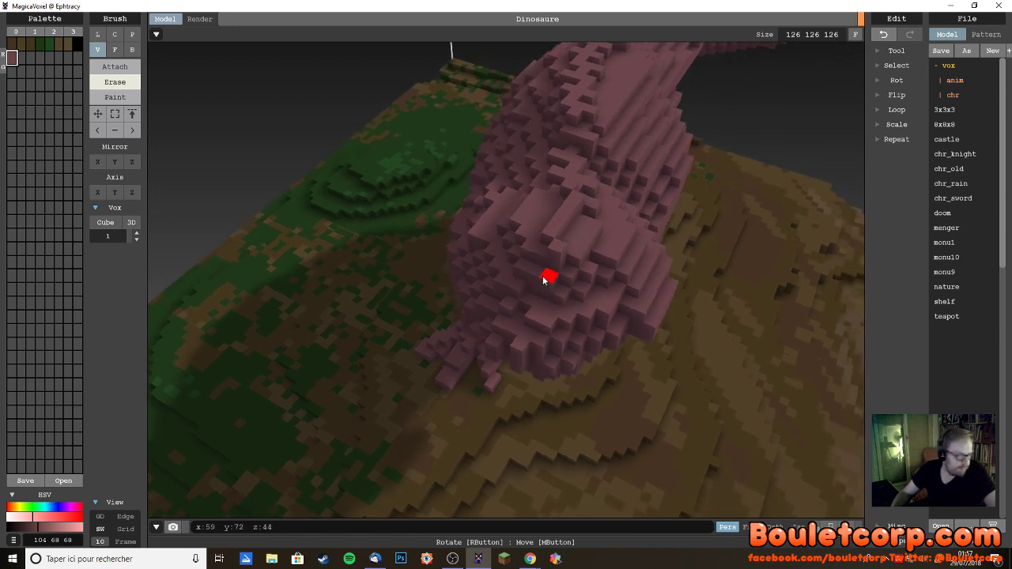
pyautogui.moveTo(456, 271)
pyautogui.mouseDown(button='right')
pyautogui.moveTo(508, 273)
pyautogui.moveTo(493, 287)
pyautogui.moveTo(456, 282)
pyautogui.mouseUp(button='right')
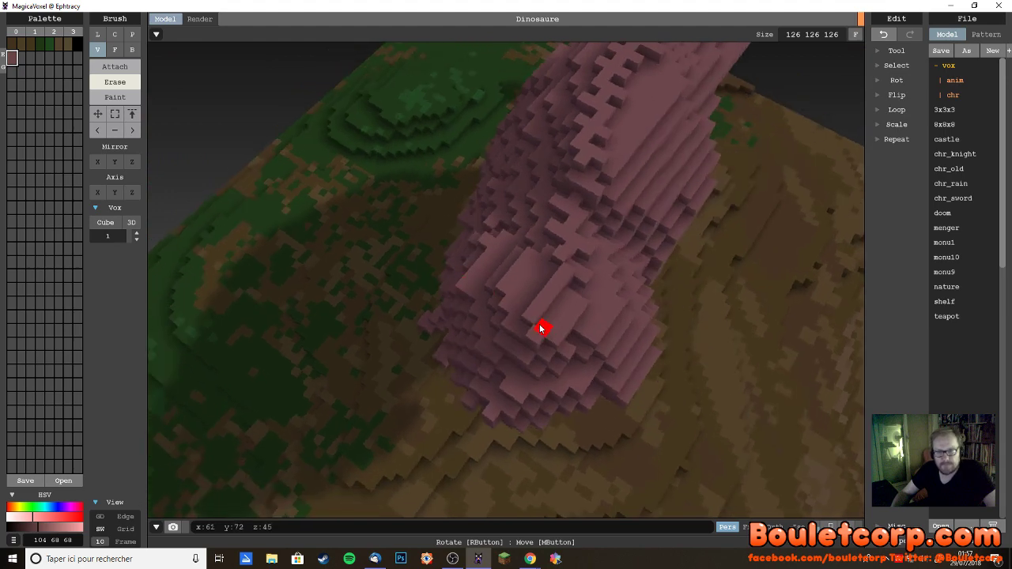
# - Attach crosswise voxels to the raised row on the head to continue the jagged crest toward the snout
pyautogui.click(104, 72)
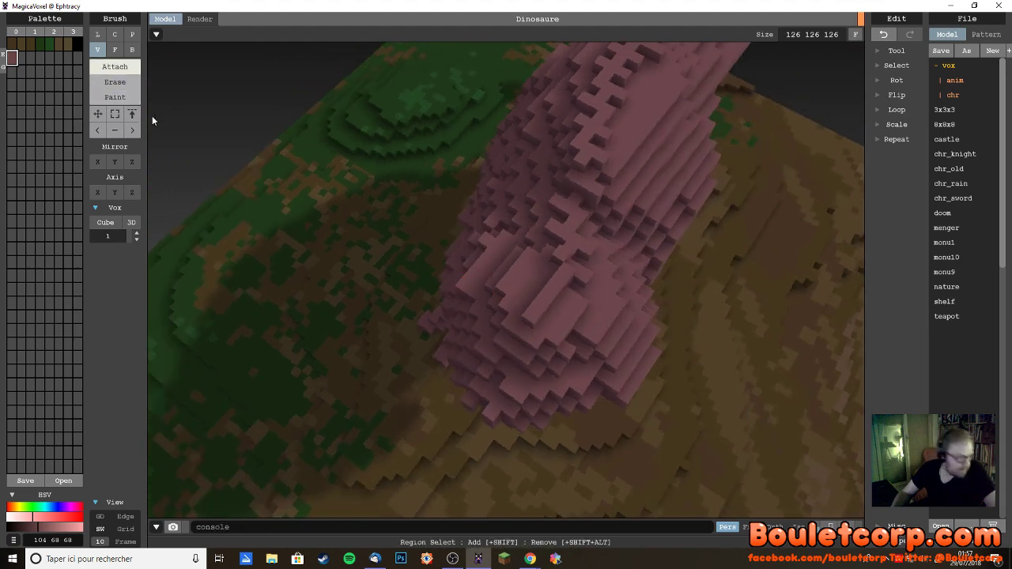
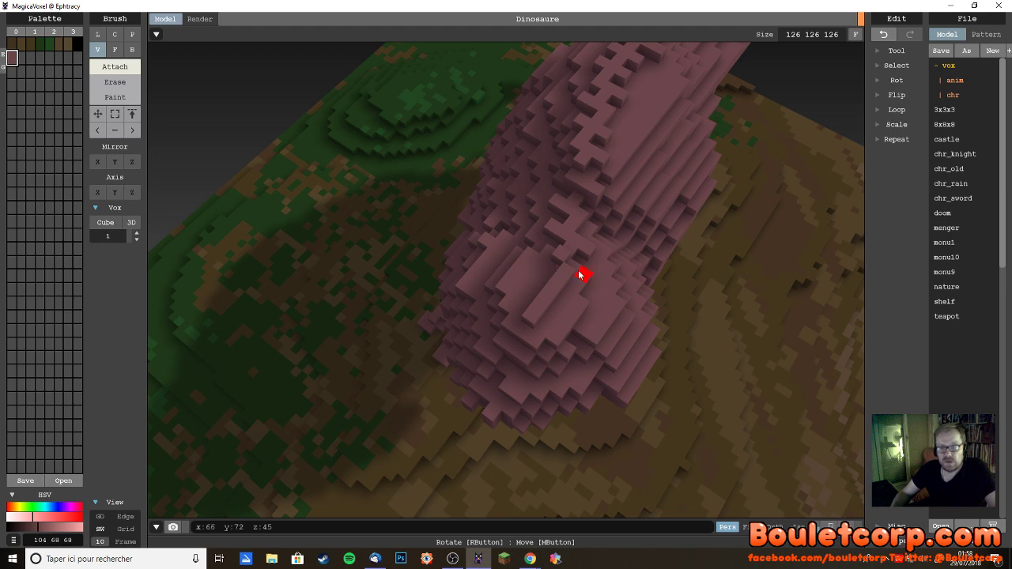
pyautogui.moveTo(549, 271); pyautogui.dragTo(519, 301, button='right')
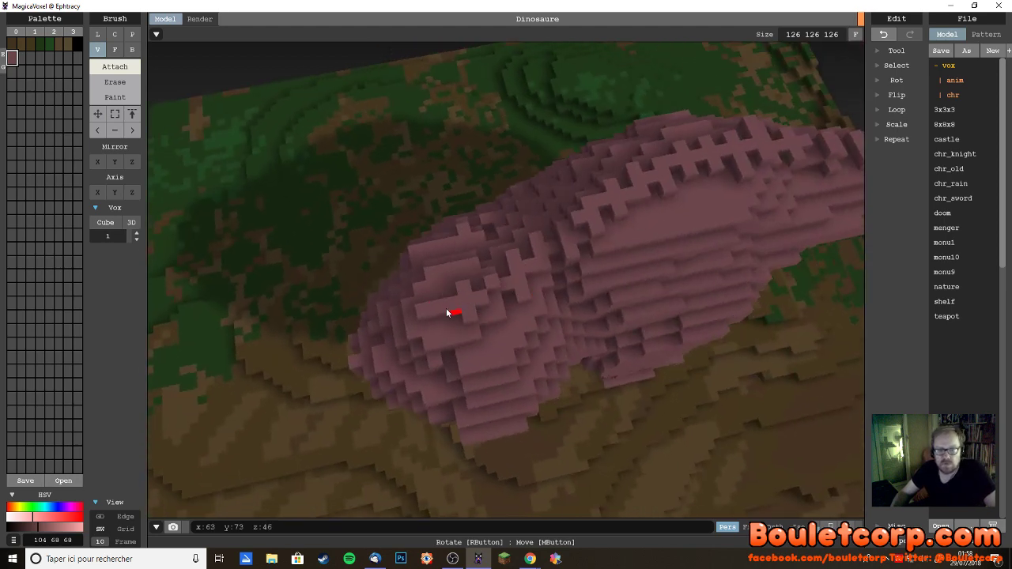
pyautogui.moveTo(442, 323); pyautogui.dragTo(494, 257, button='right')
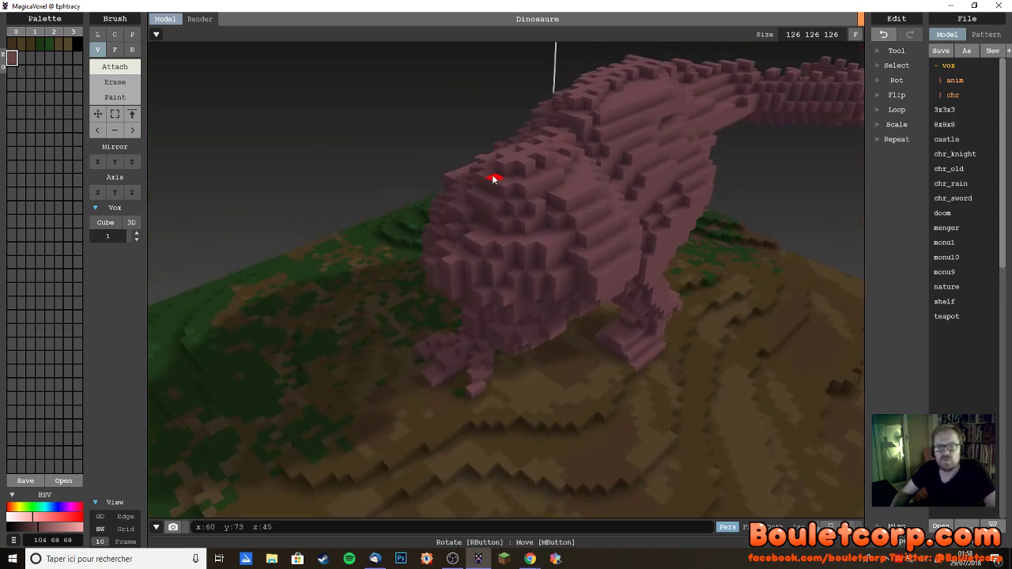
# - Examine the dinosaur's head from above, the front and both sides to check the crest, brow and eye areas
pyautogui.moveTo(491, 220); pyautogui.dragTo(603, 323, button='right')
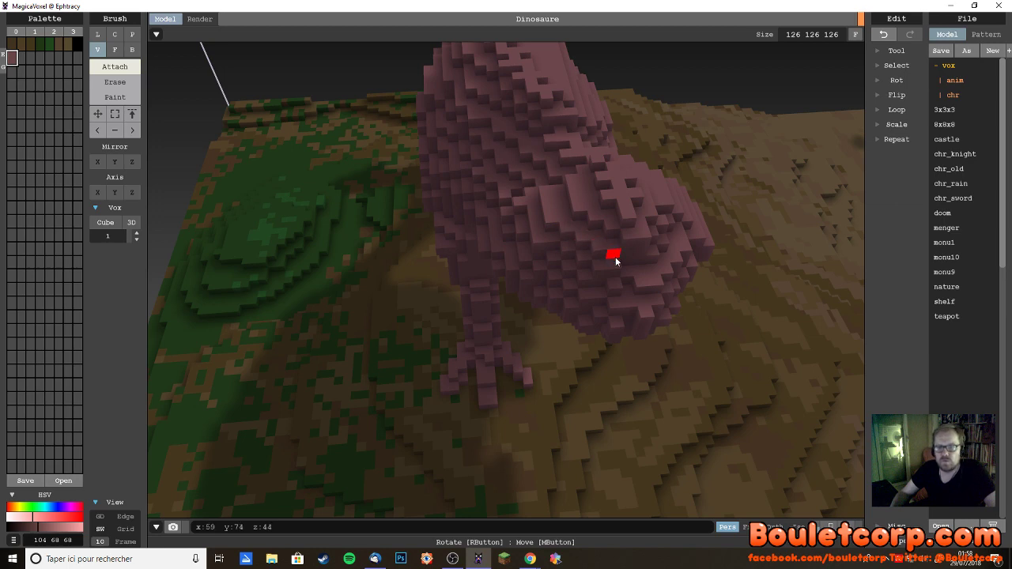
pyautogui.moveTo(653, 260); pyautogui.dragTo(623, 266, button='right')
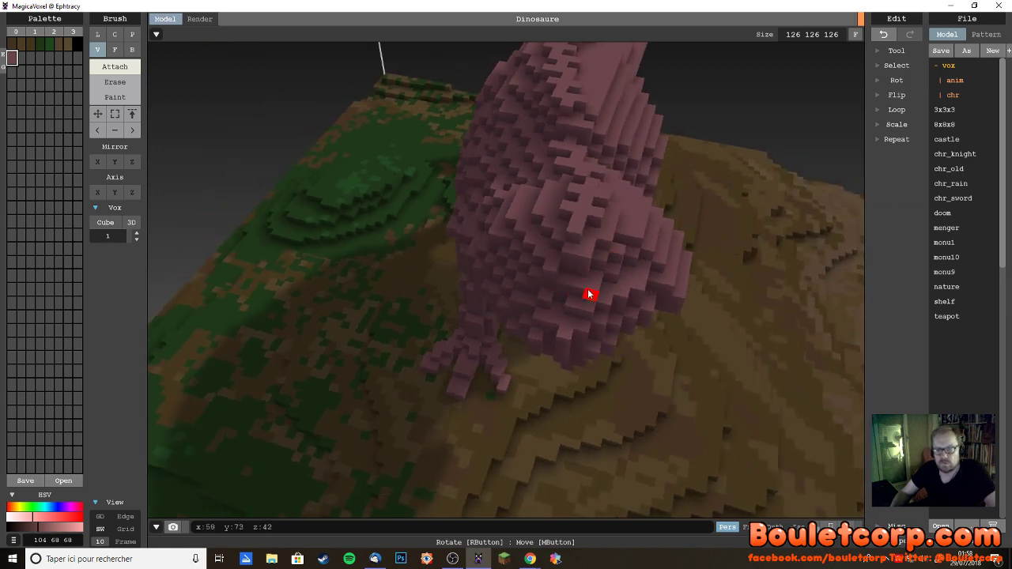
pyautogui.moveTo(571, 289); pyautogui.dragTo(490, 231, button='right')
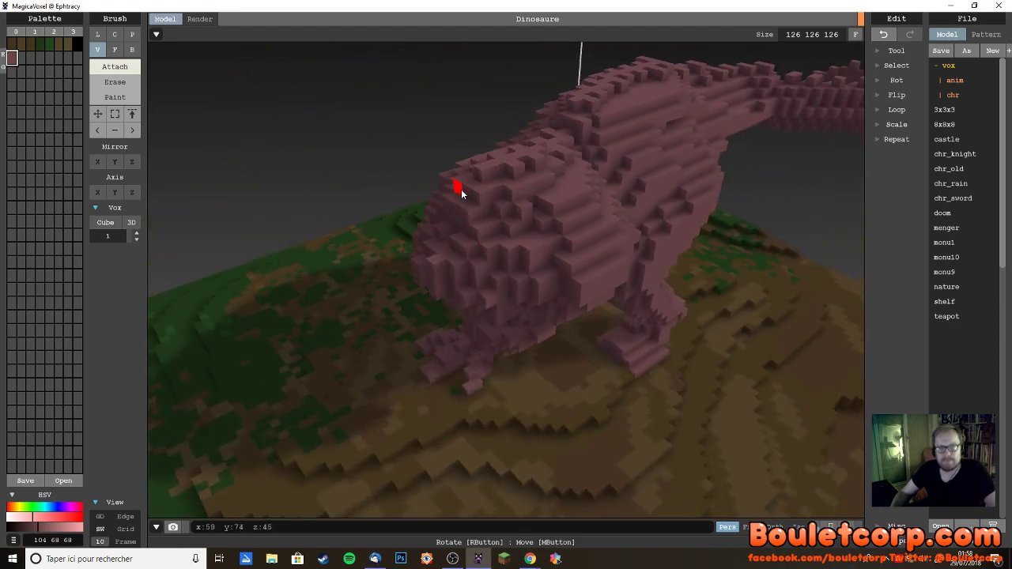
pyautogui.moveTo(466, 189); pyautogui.dragTo(492, 178, button='right')
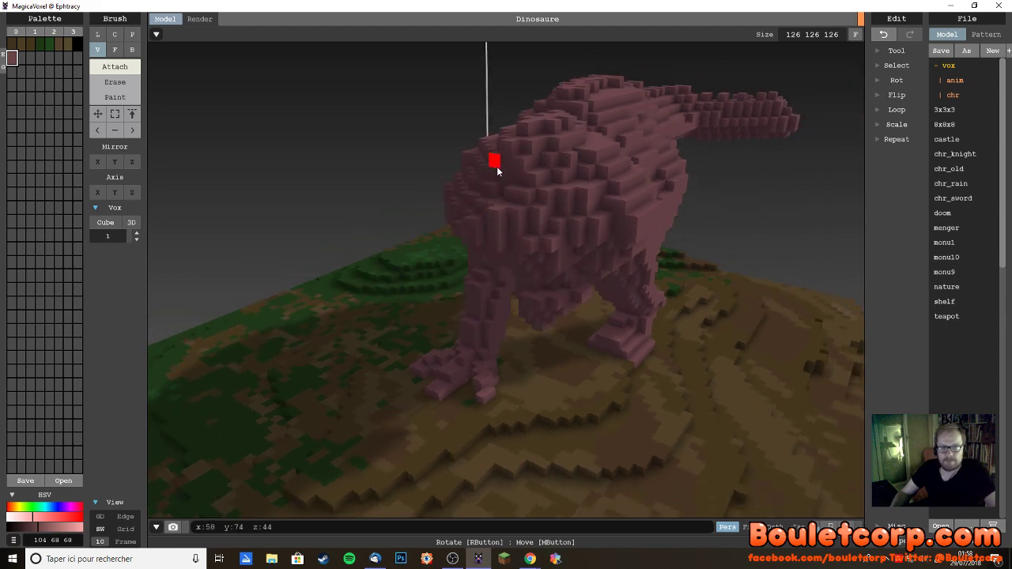
pyautogui.moveTo(504, 214); pyautogui.dragTo(551, 219, button='right')
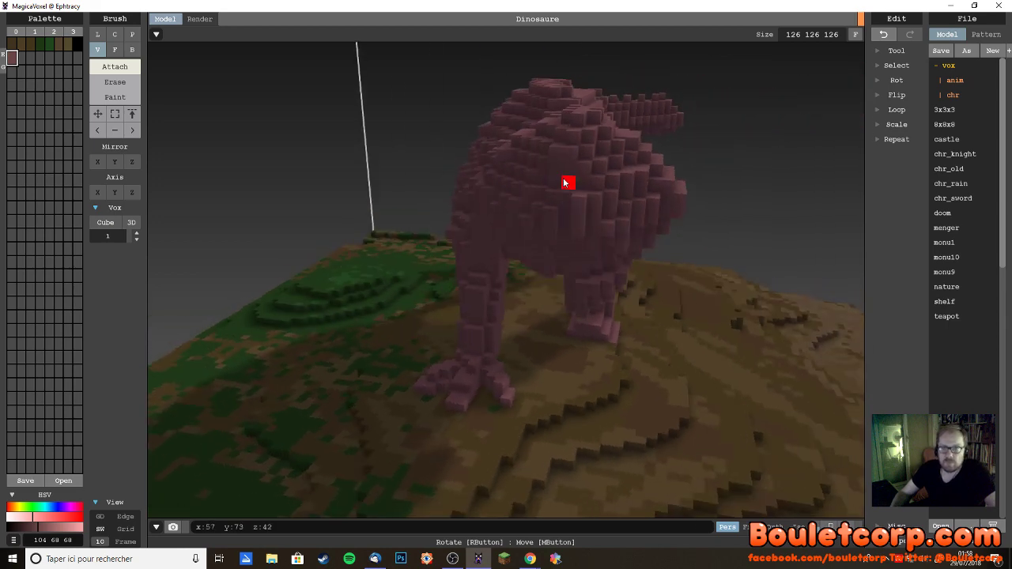
pyautogui.moveTo(563, 178); pyautogui.dragTo(587, 185, button='right')
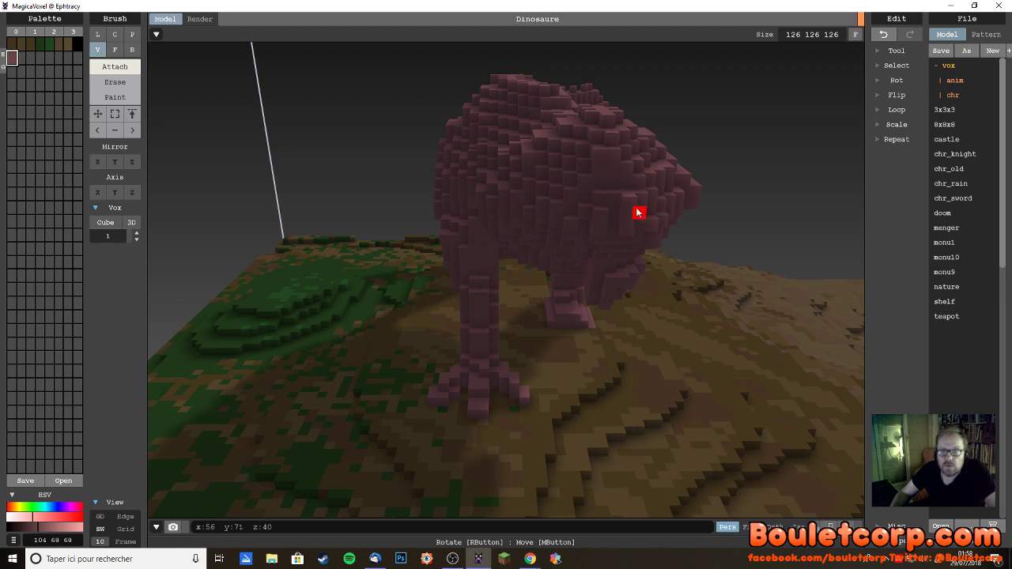
pyautogui.press('e')
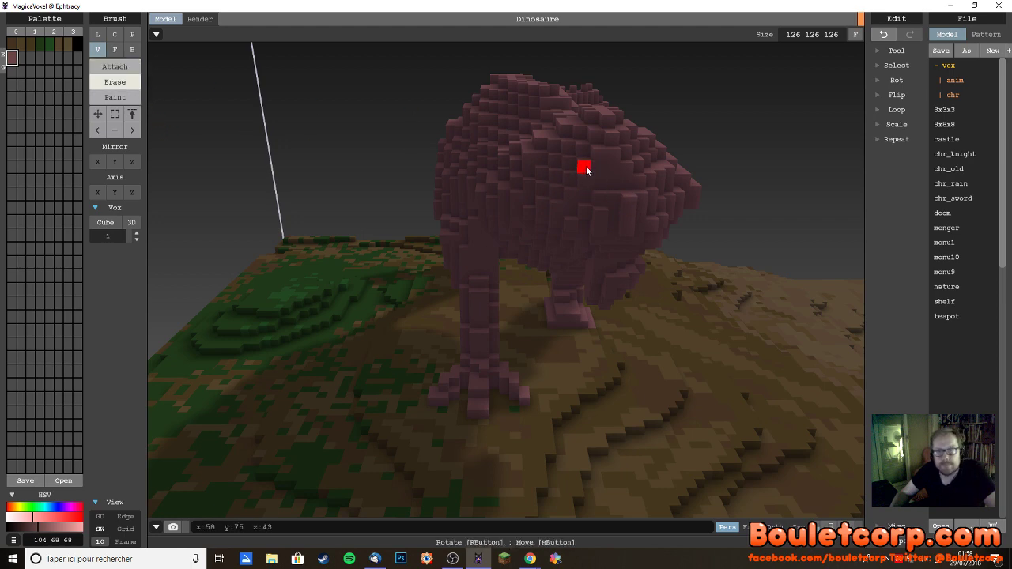
pyautogui.moveTo(587, 170)
pyautogui.mouseDown(button='right')
pyautogui.moveTo(542, 165)
pyautogui.moveTo(583, 192)
pyautogui.mouseUp(button='right')
pyautogui.click(115, 68)
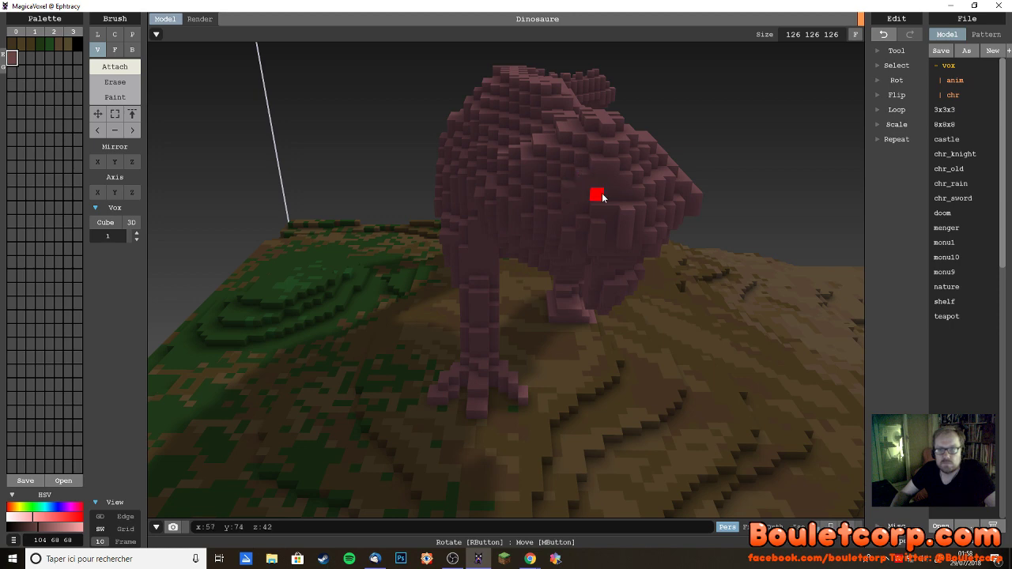
pyautogui.moveTo(614, 224); pyautogui.dragTo(542, 225, button='right')
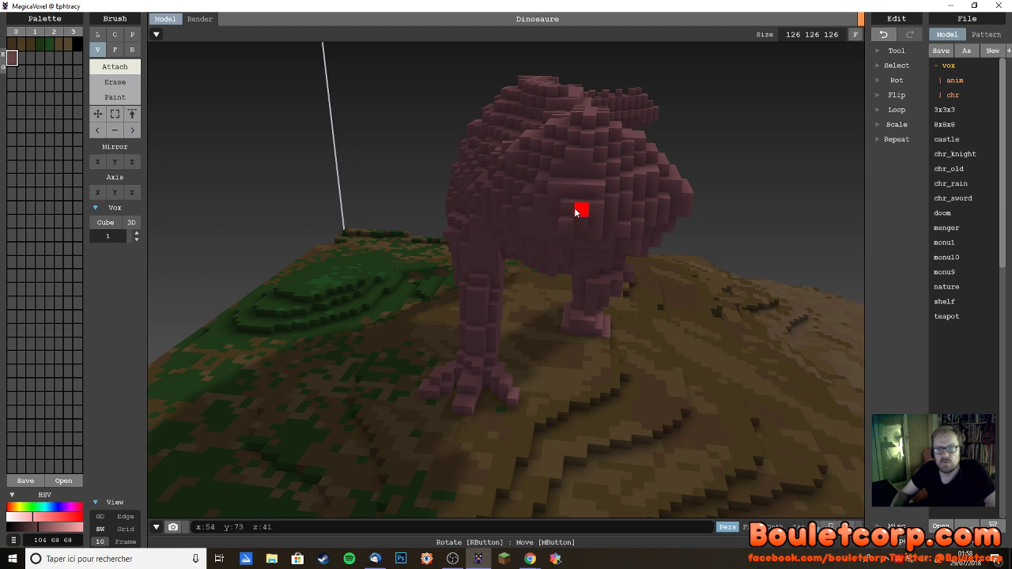
# - Build a lower jaw from single voxels beneath the dinosaur's head
pyautogui.moveTo(594, 210); pyautogui.dragTo(492, 223, button='right')
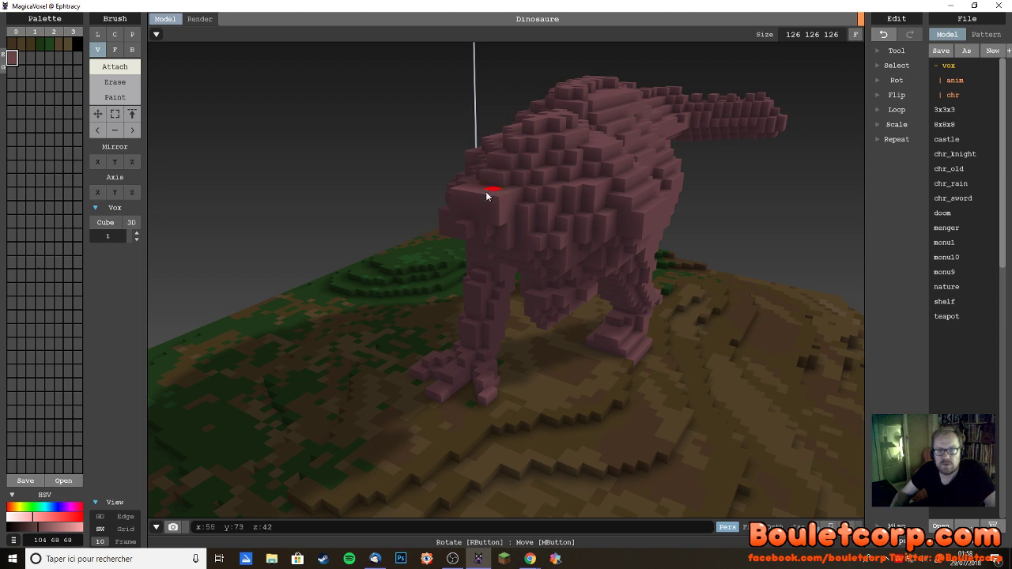
pyautogui.moveTo(488, 190); pyautogui.dragTo(565, 222, button='right')
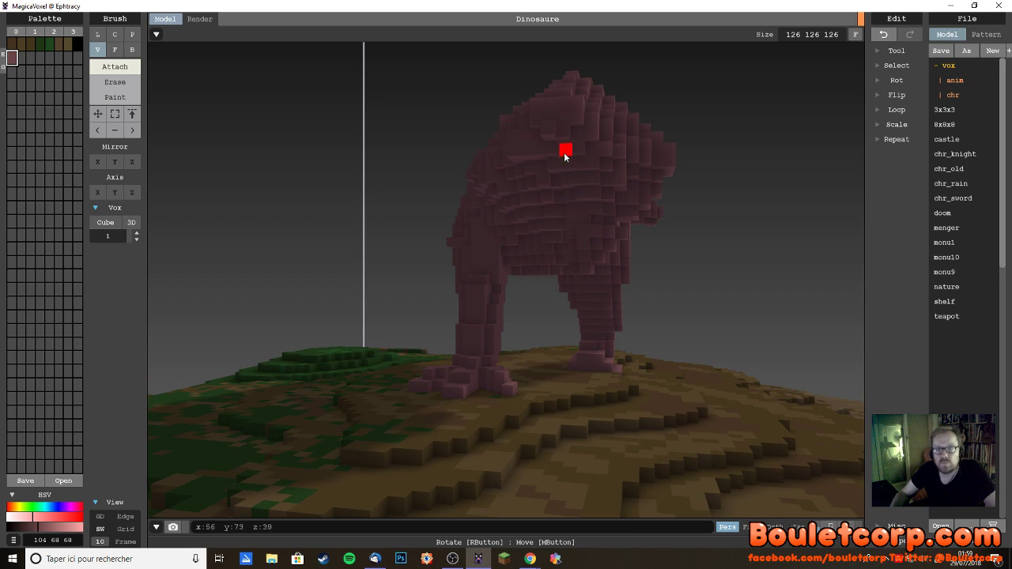
pyautogui.moveTo(564, 156); pyautogui.dragTo(586, 213, button='right')
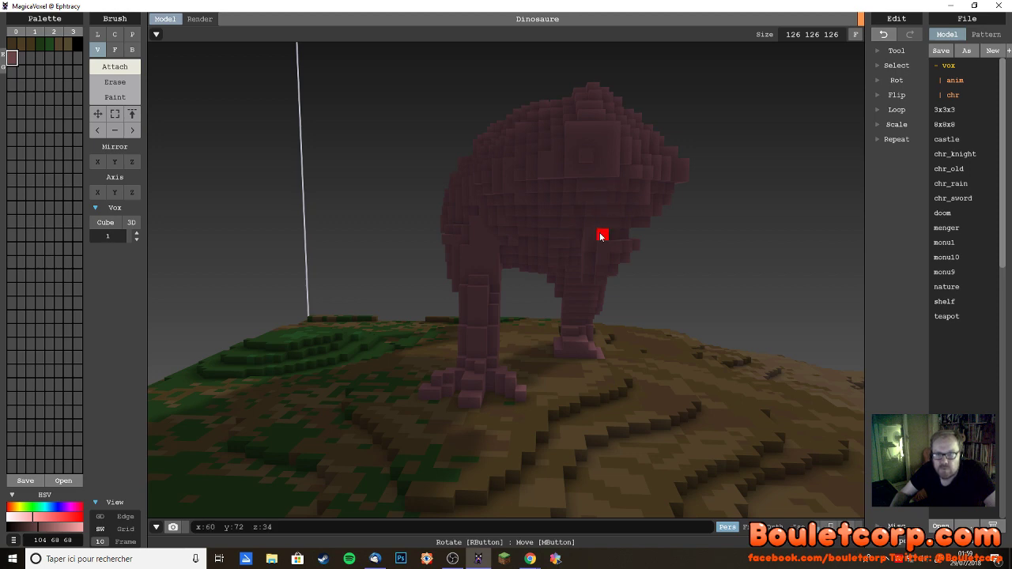
pyautogui.moveTo(607, 237); pyautogui.dragTo(540, 270, button='right')
pyautogui.scroll(5, 594, 263)
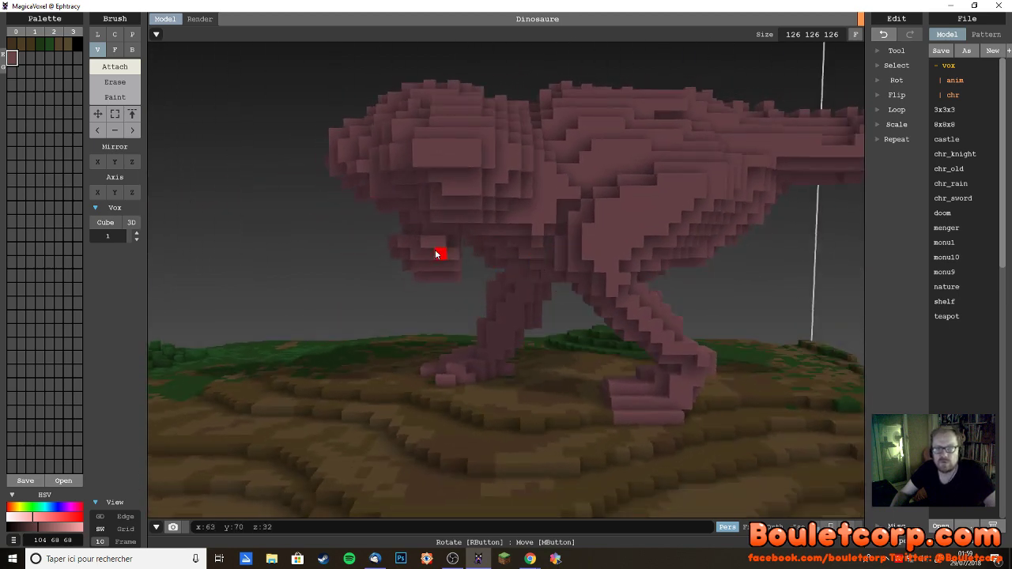
# - Erase the lowest rows of voxels from the dinosaur's new lower jaw
pyautogui.moveTo(435, 249)
pyautogui.mouseDown(button='right')
pyautogui.moveTo(492, 233)
pyautogui.moveTo(432, 251)
pyautogui.mouseUp(button='right')
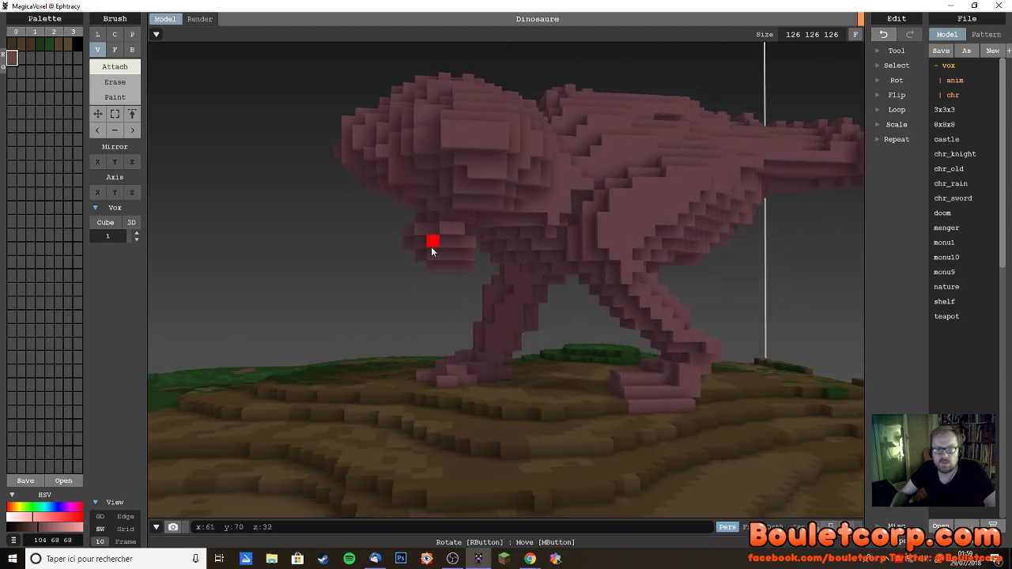
pyautogui.click(115, 82)
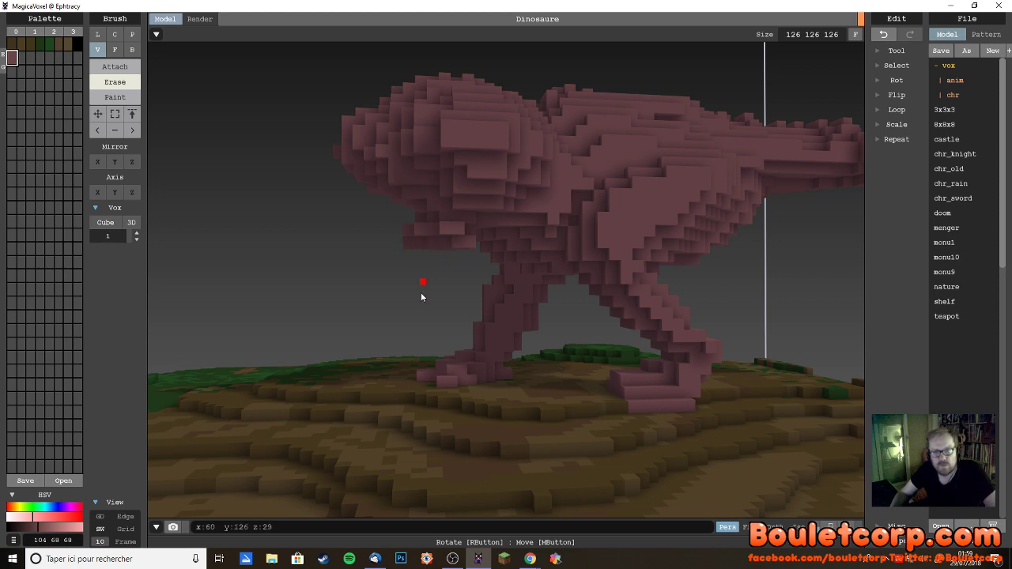
pyautogui.moveTo(422, 296)
pyautogui.mouseDown(button='right')
pyautogui.moveTo(355, 339)
pyautogui.moveTo(346, 328)
pyautogui.moveTo(409, 319)
pyautogui.moveTo(391, 335)
pyautogui.mouseUp(button='right')
# - Attach voxels between the lower jaw and the head to close the gap and join the jaw to the throat
pyautogui.click(115, 66)
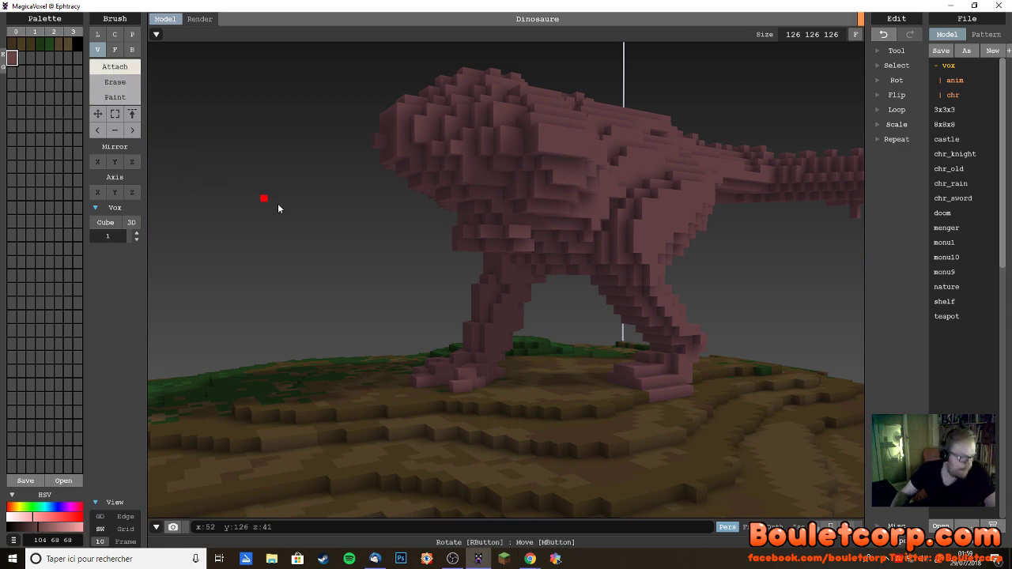
pyautogui.moveTo(380, 247); pyautogui.dragTo(366, 257, button='right')
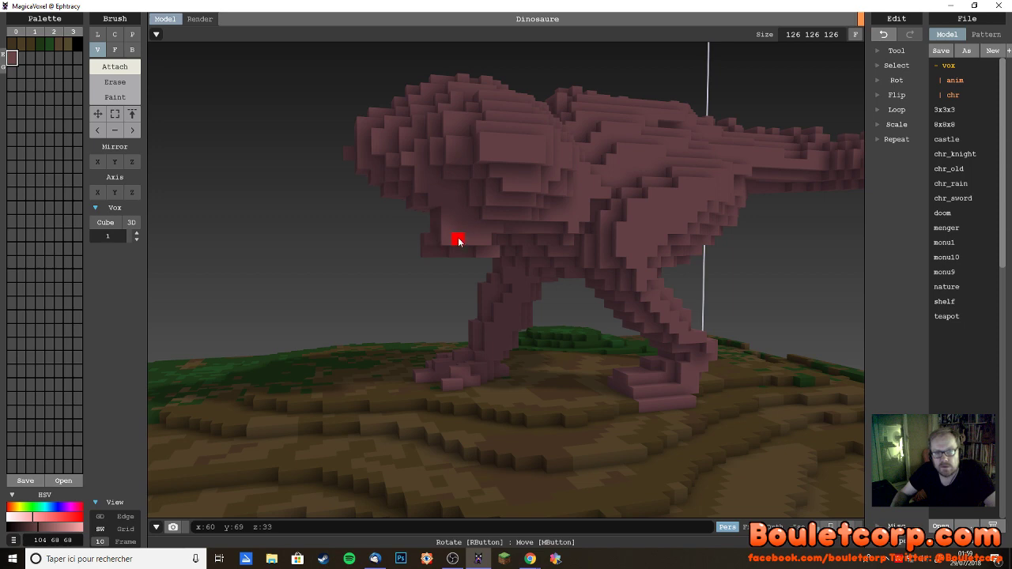
pyautogui.moveTo(459, 241); pyautogui.dragTo(451, 193, button='right')
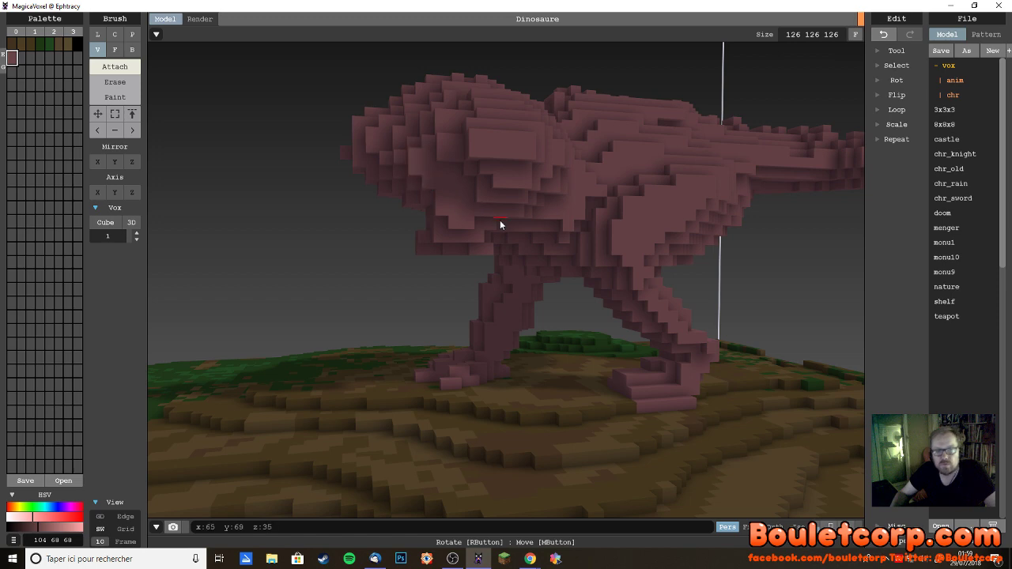
pyautogui.moveTo(499, 225); pyautogui.dragTo(479, 220, button='right')
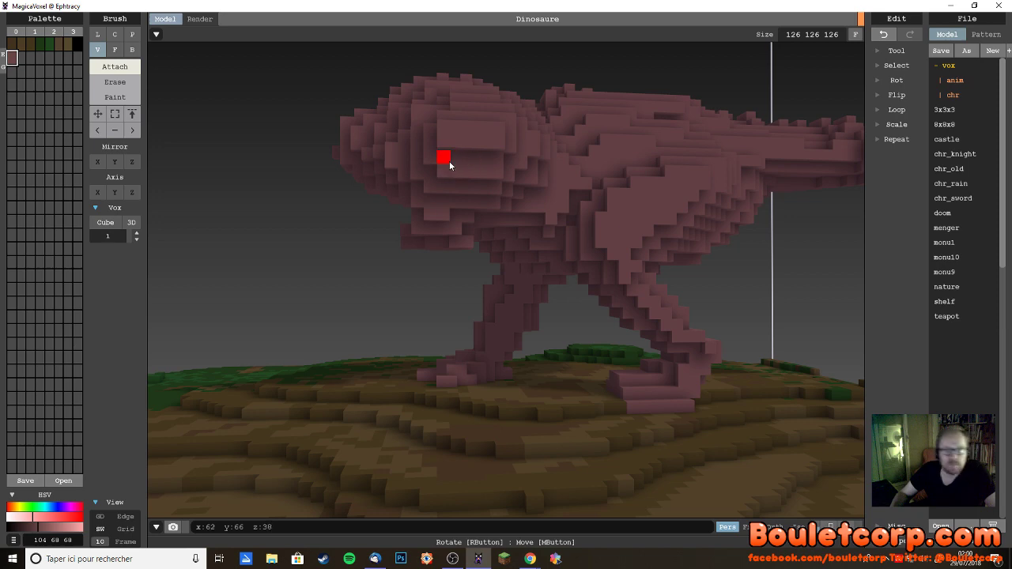
pyautogui.moveTo(489, 181); pyautogui.dragTo(474, 199, button='right')
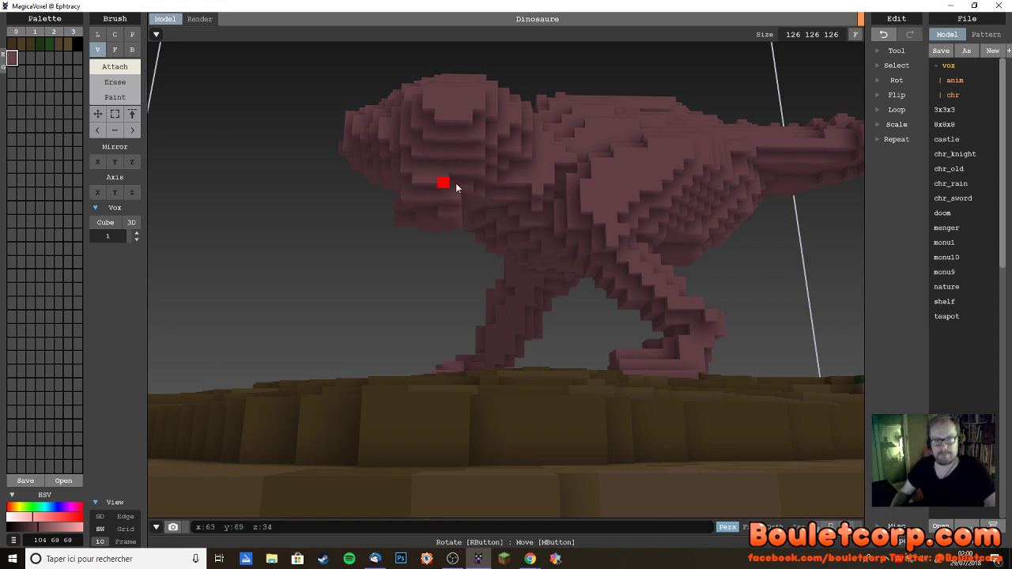
pyautogui.moveTo(479, 218); pyautogui.dragTo(476, 187, button='right')
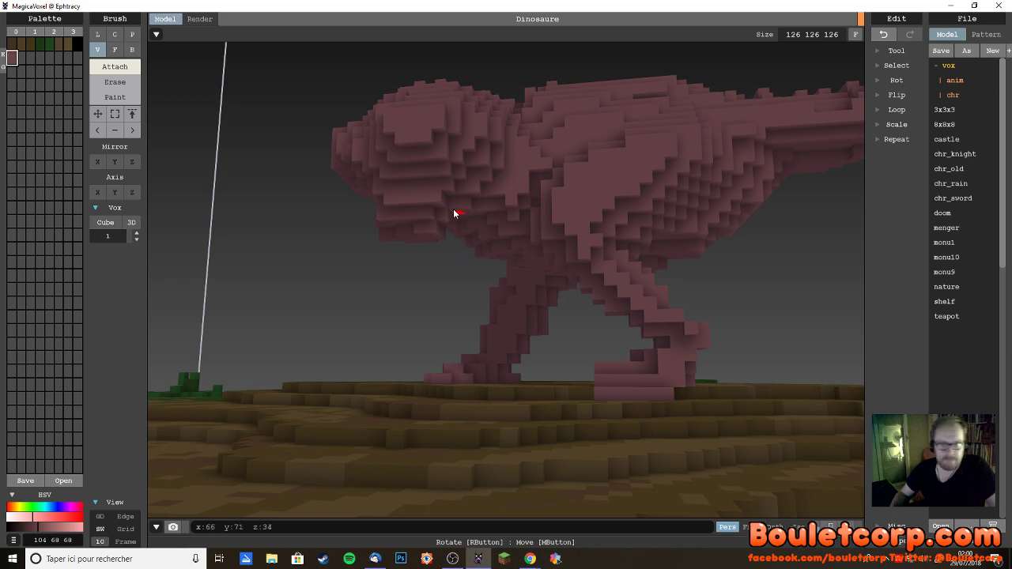
pyautogui.scroll(4, 456, 239)
pyautogui.scroll(2, 463, 236)
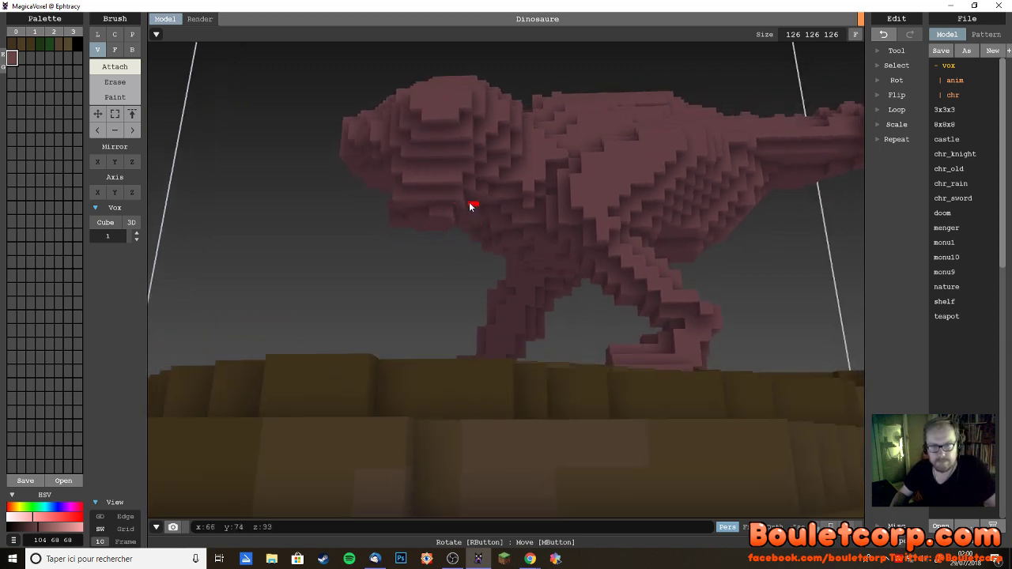
# - Fill in the jaw and the cheek below the eye with voxels on the other side of the dinosaur's head
pyautogui.moveTo(503, 254); pyautogui.dragTo(599, 237, button='right')
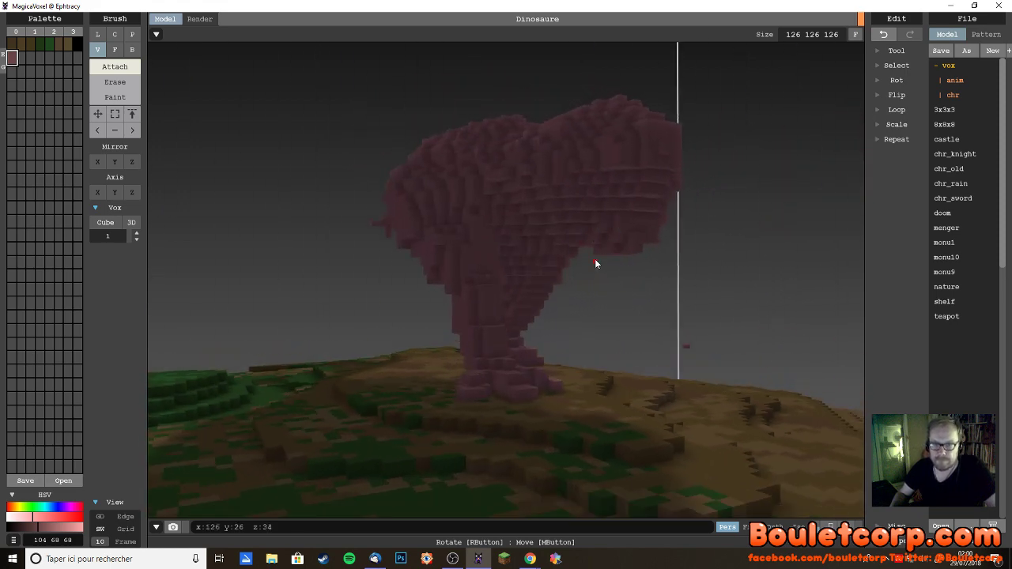
pyautogui.moveTo(596, 263); pyautogui.dragTo(595, 241, button='right')
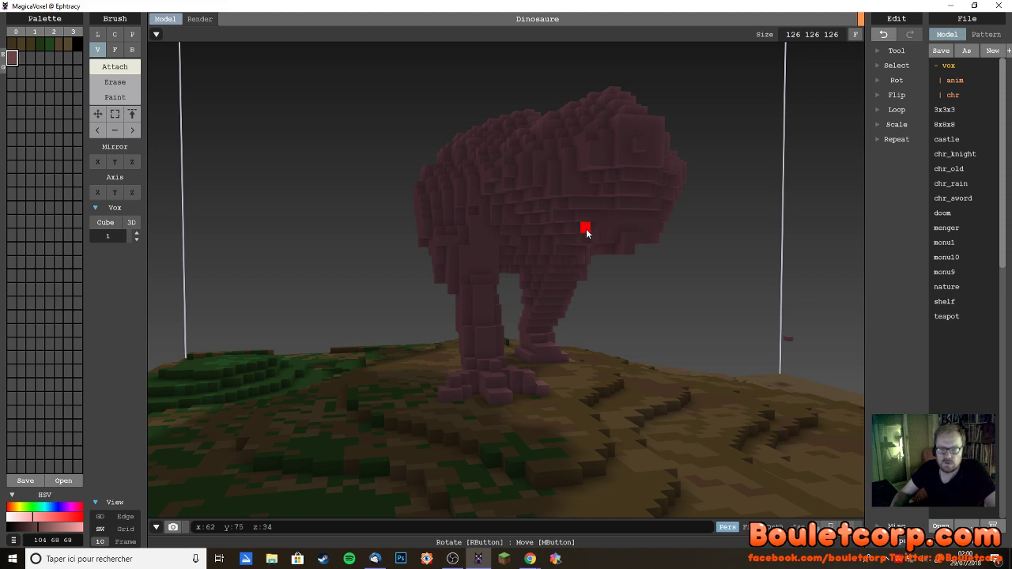
pyautogui.moveTo(624, 238); pyautogui.dragTo(567, 230, button='right')
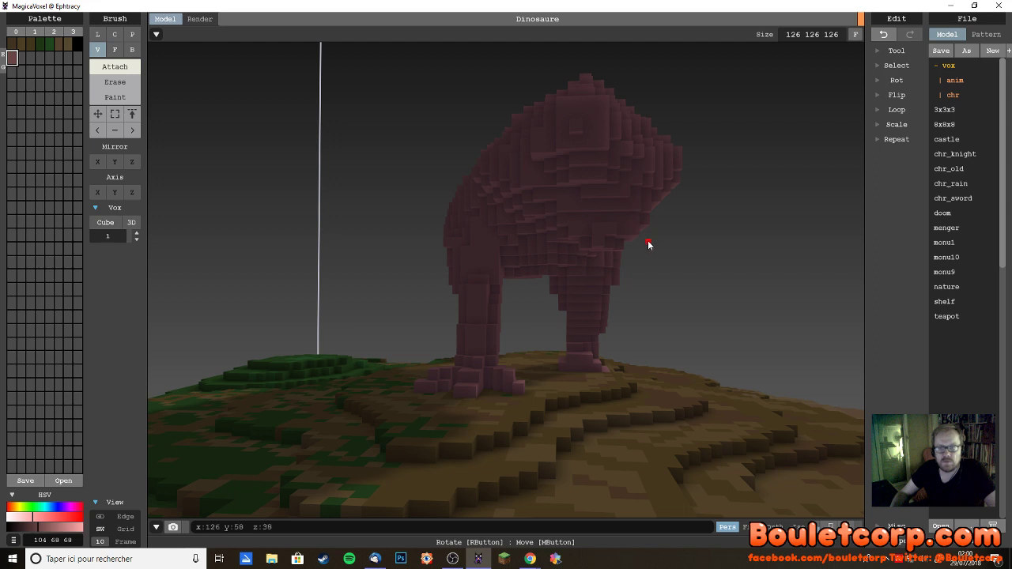
pyautogui.hotkey('ctrl', 'z')
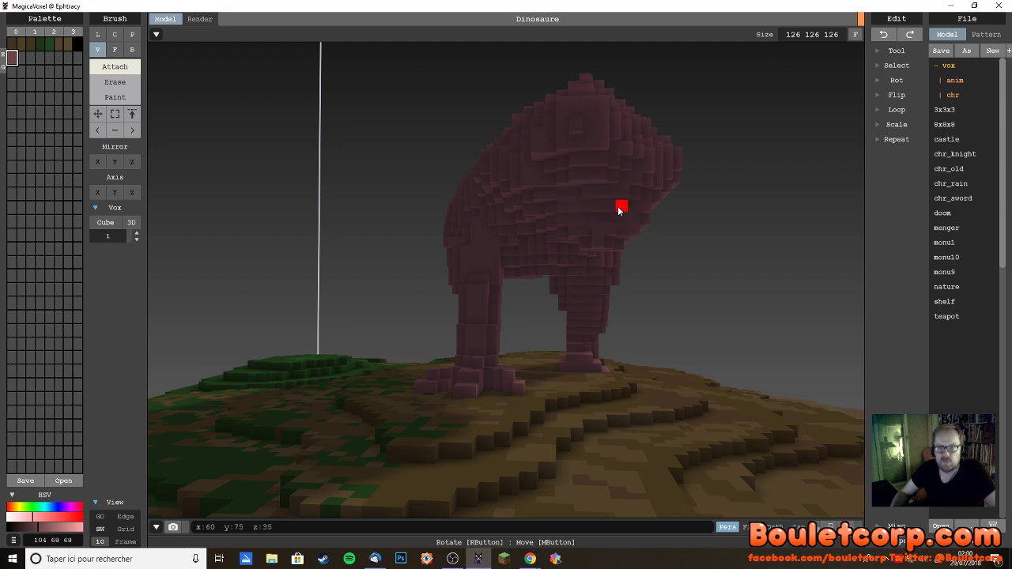
pyautogui.hotkey('ctrl', 'y')
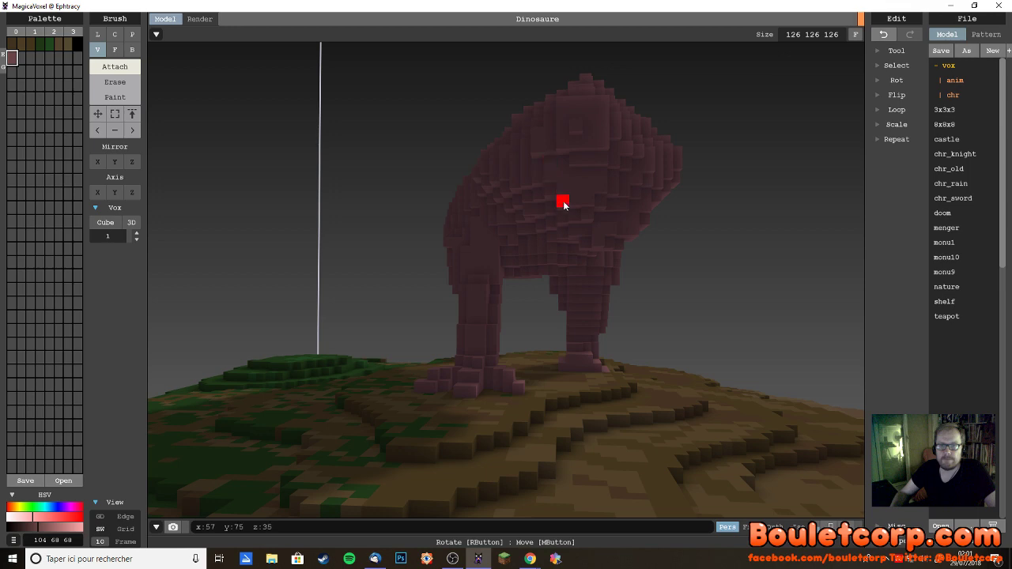
pyautogui.moveTo(562, 198)
pyautogui.mouseDown(button='right')
pyautogui.moveTo(581, 223)
pyautogui.moveTo(608, 208)
pyautogui.moveTo(580, 198)
pyautogui.mouseUp(button='right')
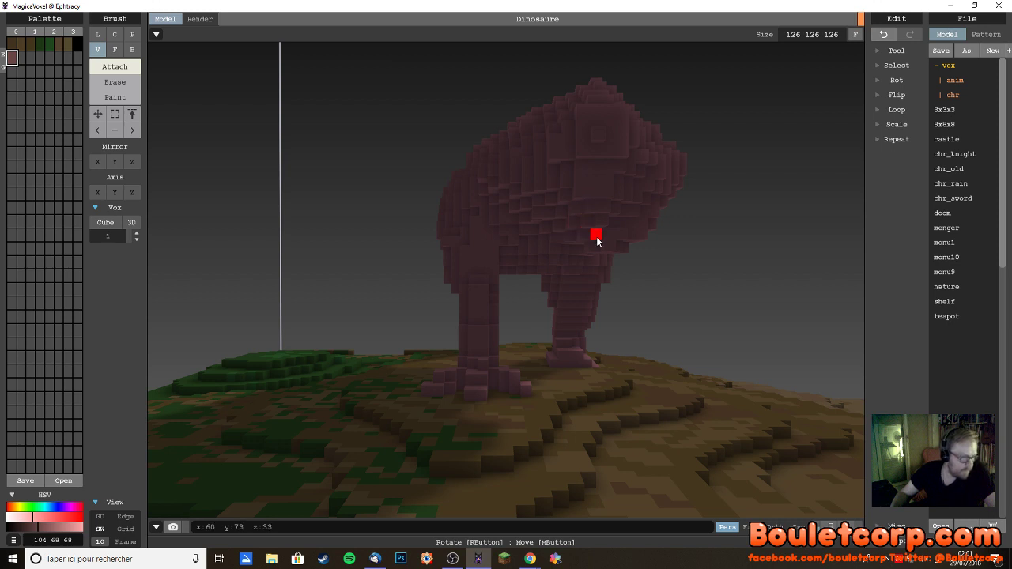
pyautogui.moveTo(596, 232); pyautogui.dragTo(581, 237, button='right')
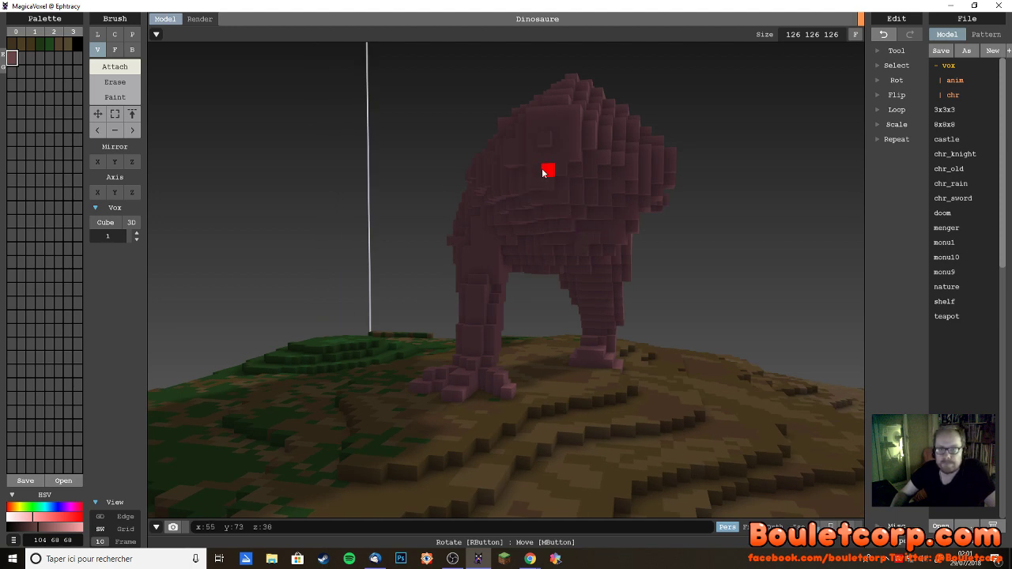
pyautogui.moveTo(557, 190); pyautogui.dragTo(500, 257, button='right')
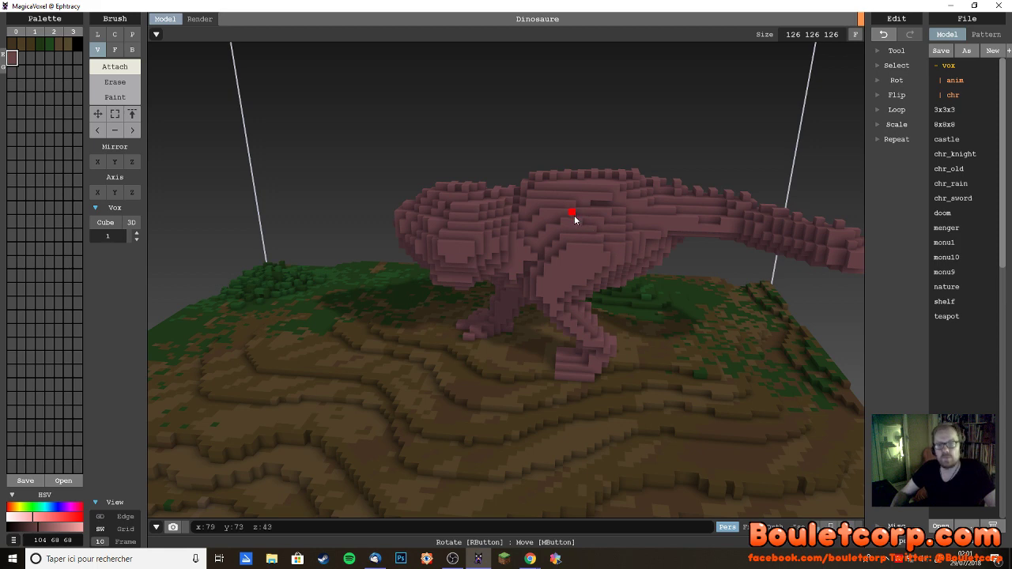
pyautogui.moveTo(566, 269); pyautogui.dragTo(581, 234, button='right')
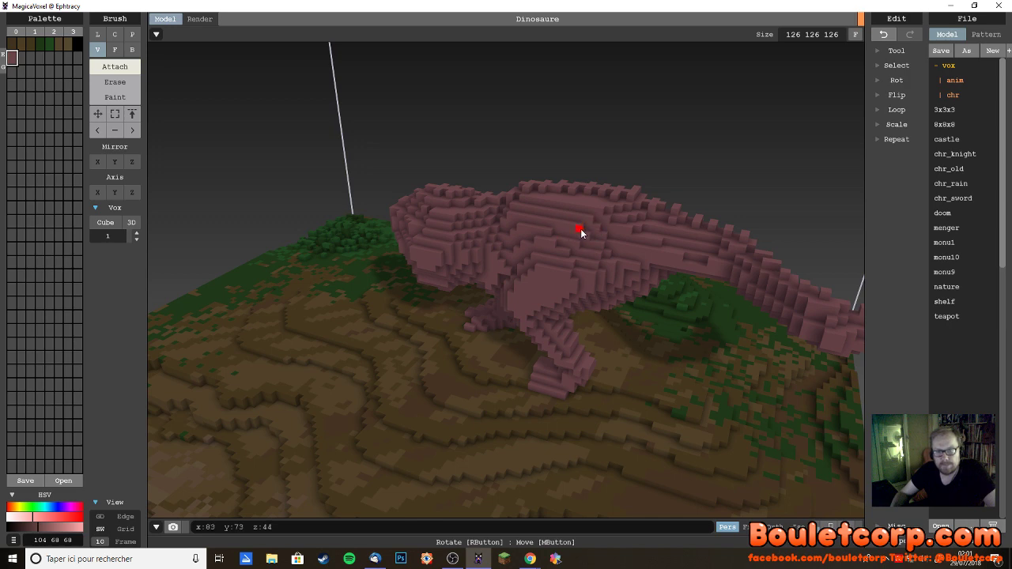
pyautogui.moveTo(570, 253); pyautogui.dragTo(649, 250, button='right')
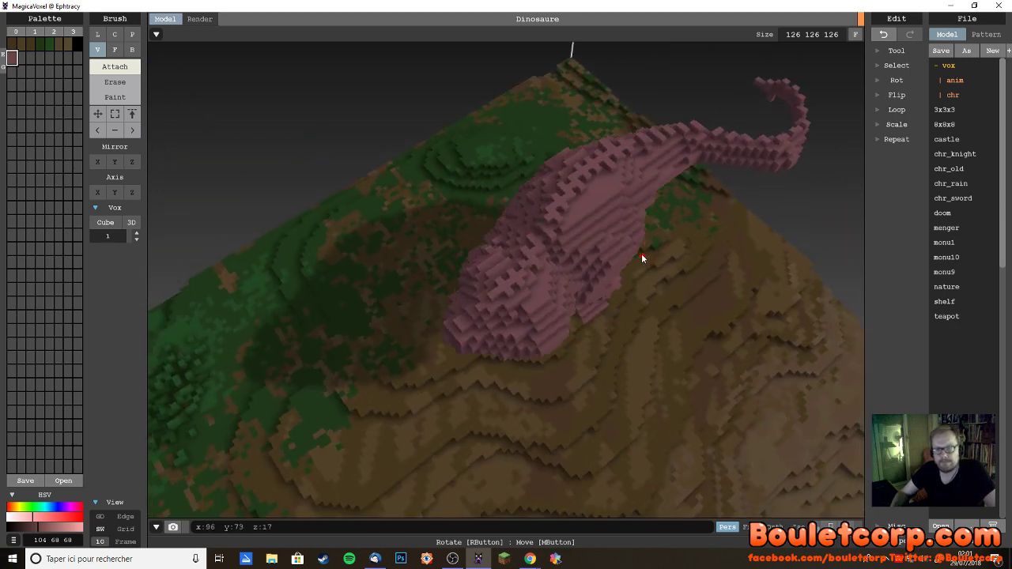
pyautogui.click(115, 82)
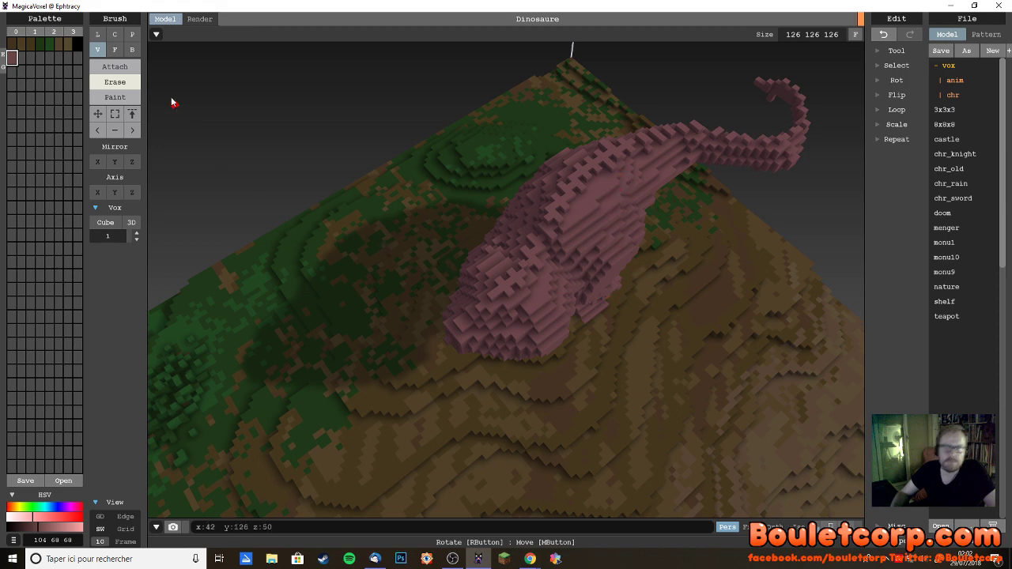
pyautogui.click(115, 67)
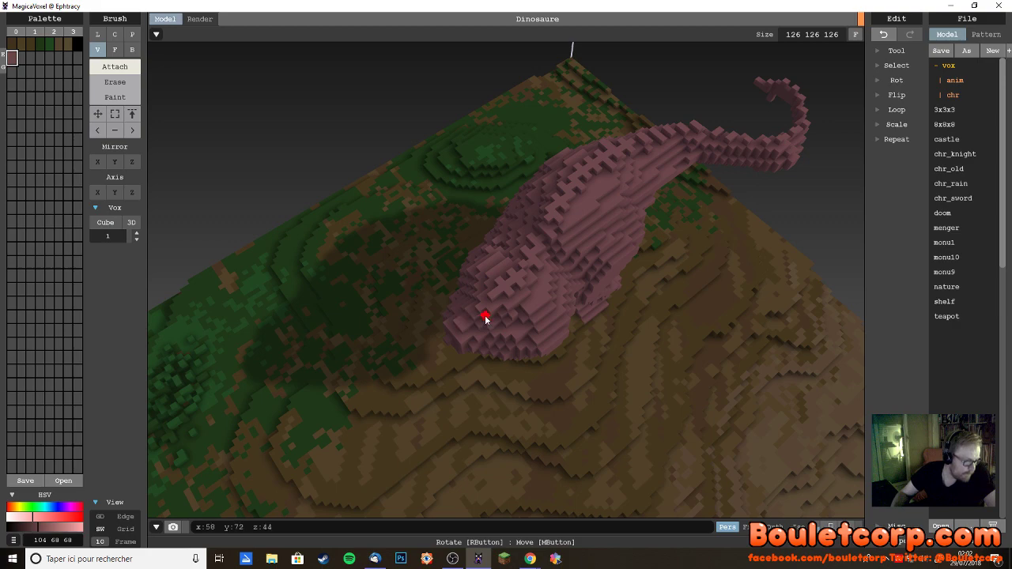
# - Attach voxels above the eyes to shape a raised brow on the dinosaur's head
pyautogui.moveTo(486, 318); pyautogui.dragTo(539, 266, button='right')
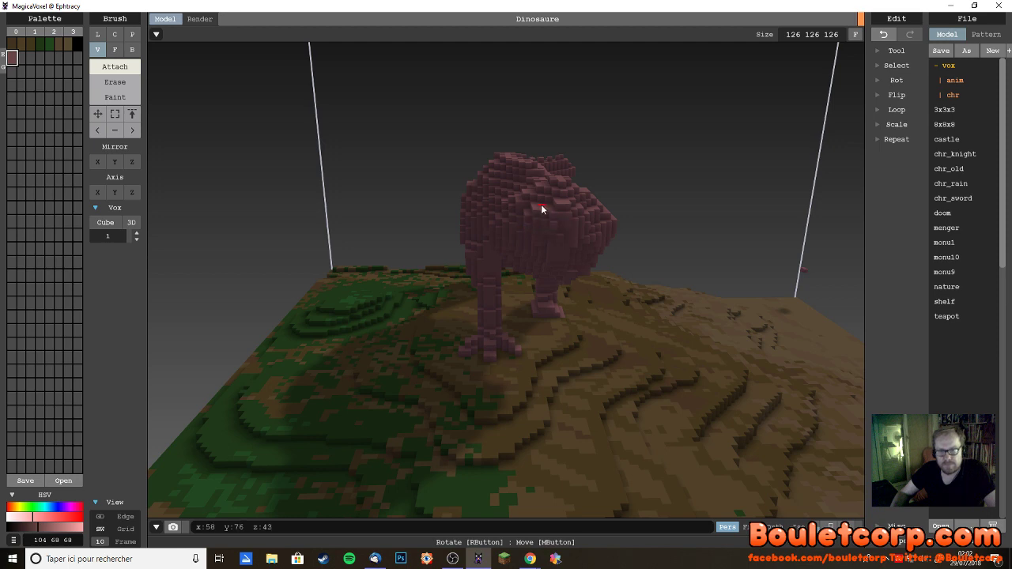
pyautogui.moveTo(558, 230); pyautogui.dragTo(591, 226, button='right')
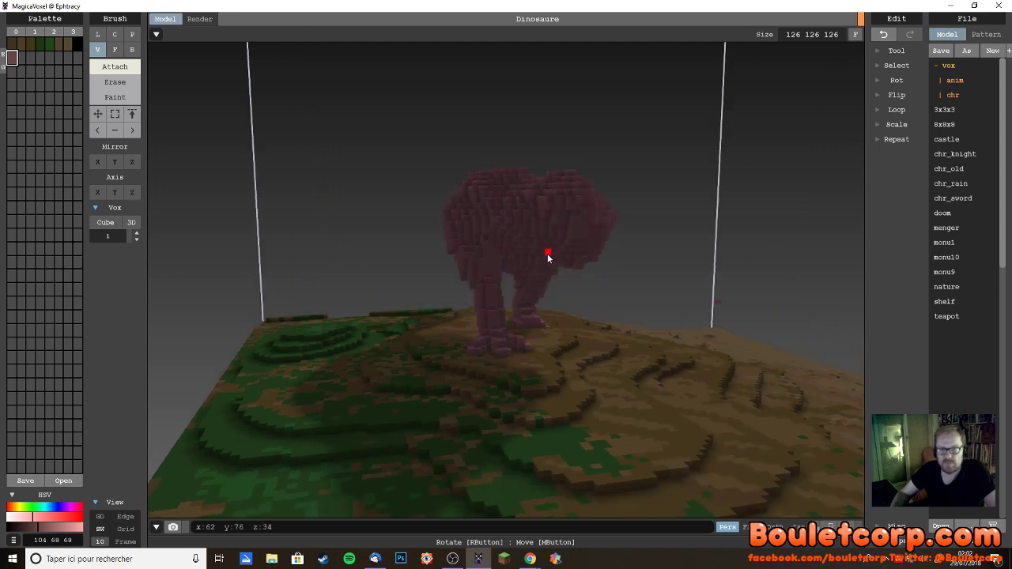
pyautogui.moveTo(556, 272); pyautogui.dragTo(517, 282, button='right')
pyautogui.moveTo(540, 224); pyautogui.dragTo(528, 253, button='right')
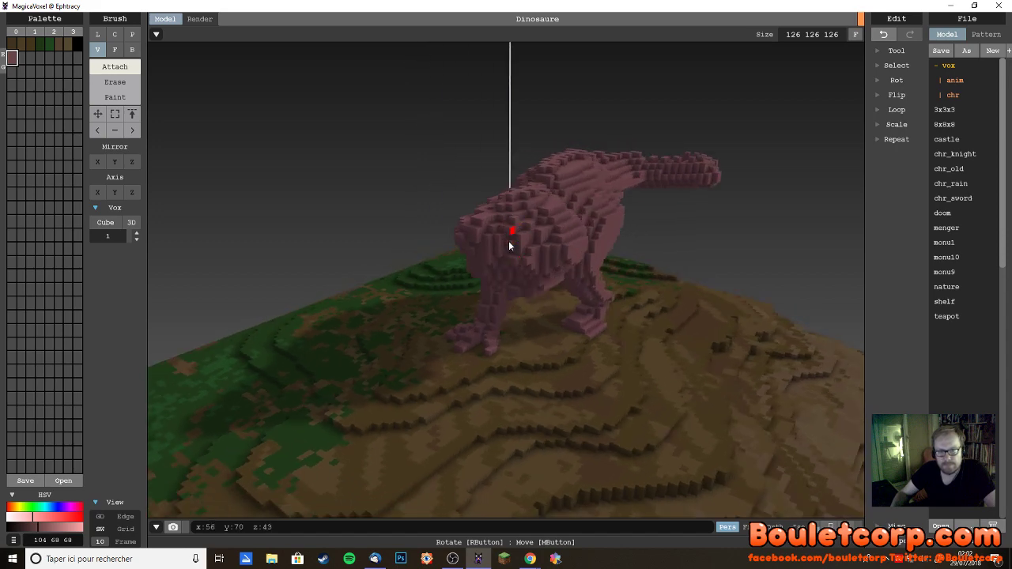
pyautogui.moveTo(509, 241); pyautogui.dragTo(541, 269, button='right')
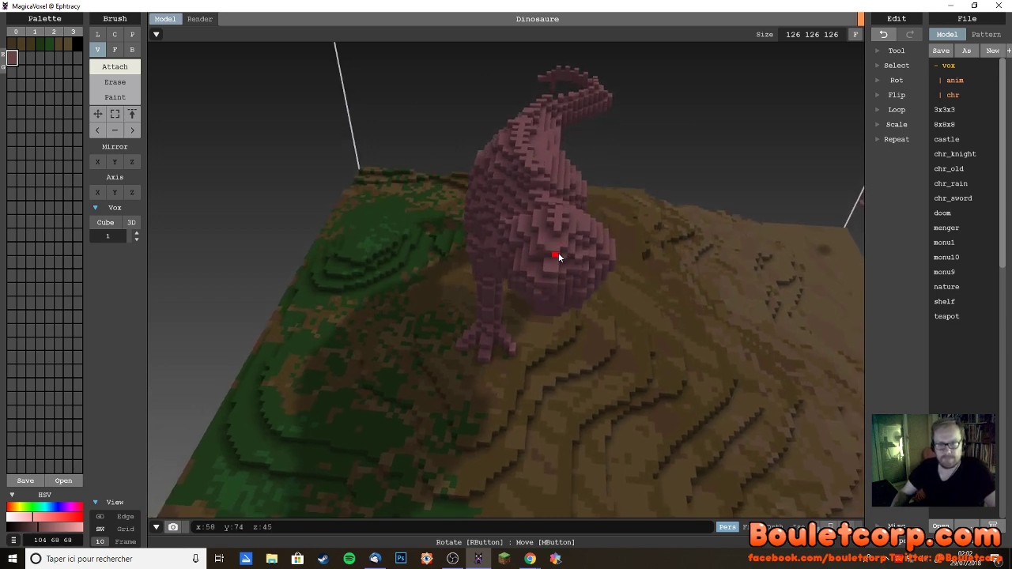
pyautogui.moveTo(551, 253); pyautogui.dragTo(557, 211, button='right')
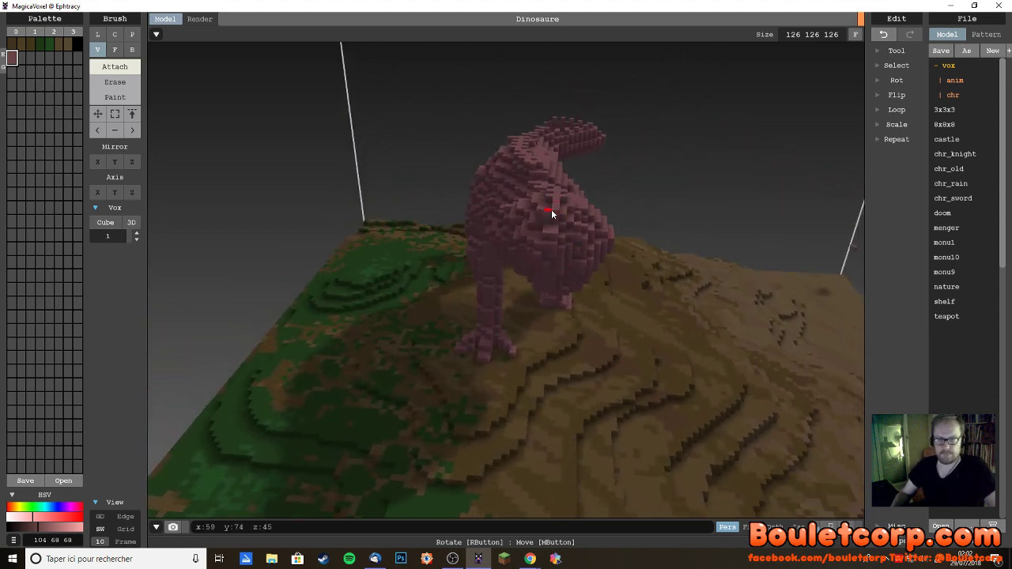
# - Attach voxels along the top of the dinosaur's snout, near its tip, to raise the nose
pyautogui.moveTo(572, 253); pyautogui.dragTo(507, 213, button='right')
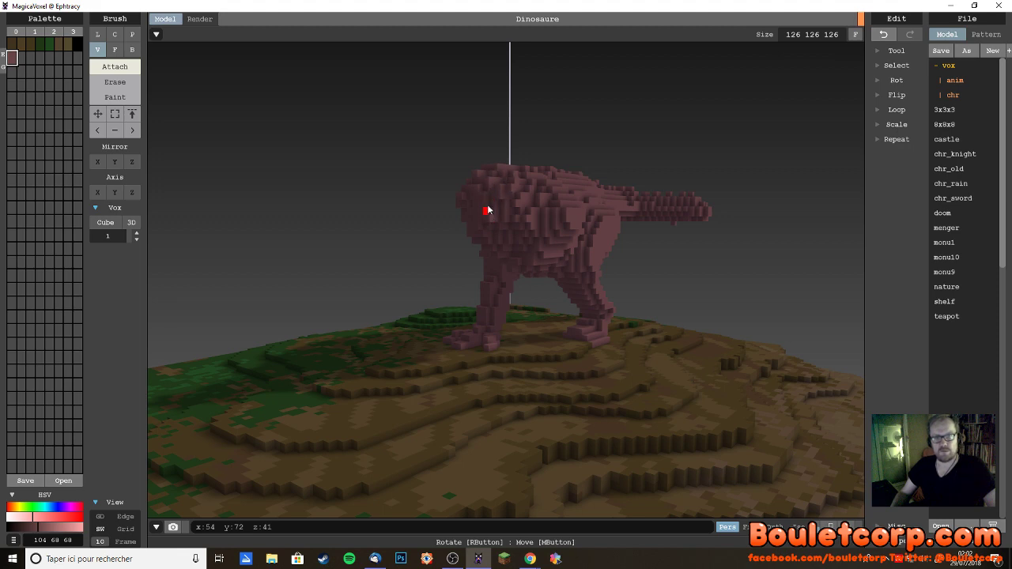
pyautogui.moveTo(491, 205); pyautogui.dragTo(481, 235, button='right')
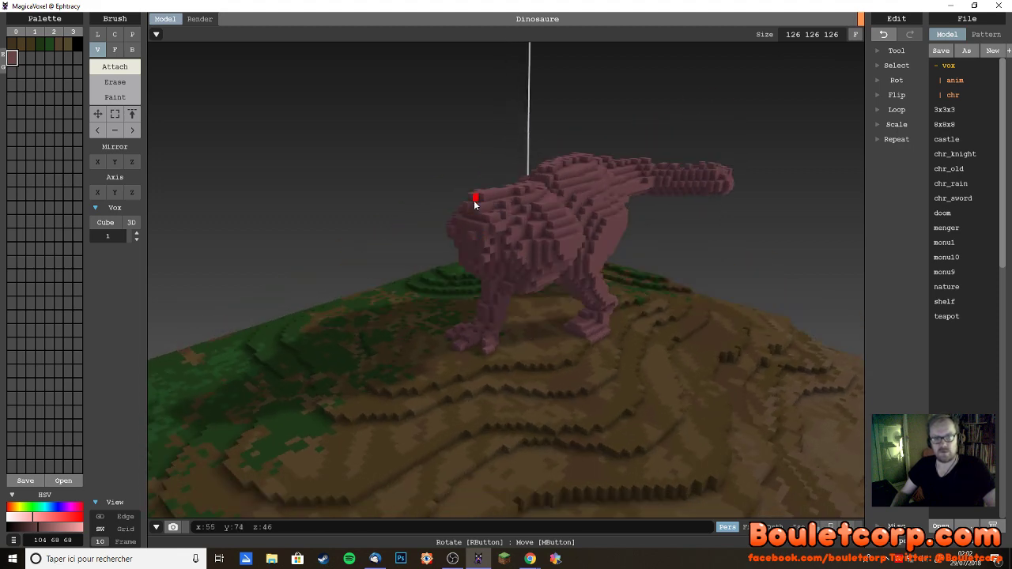
pyautogui.moveTo(492, 220); pyautogui.dragTo(441, 211, button='right')
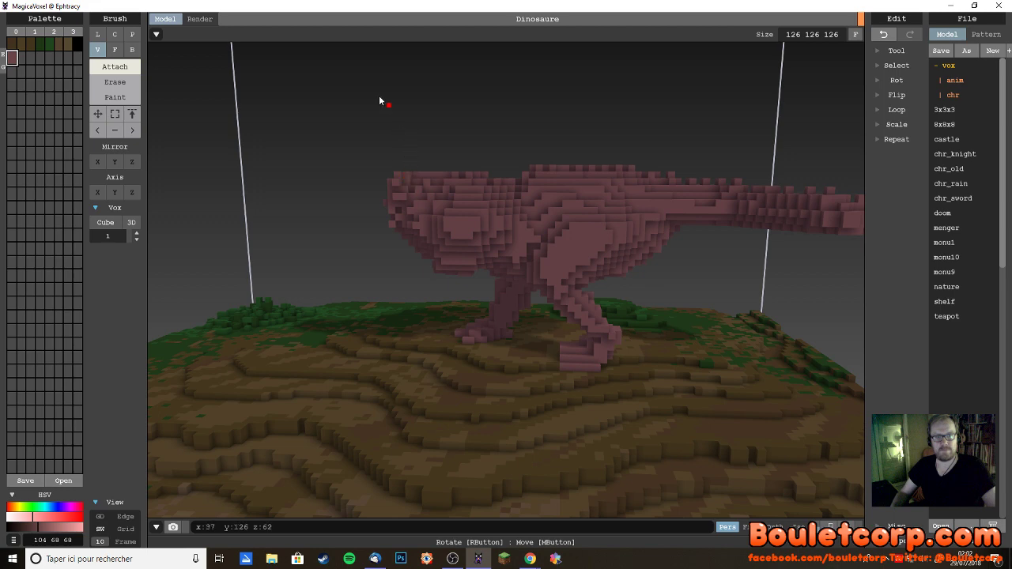
pyautogui.moveTo(380, 101); pyautogui.dragTo(451, 220, button='right')
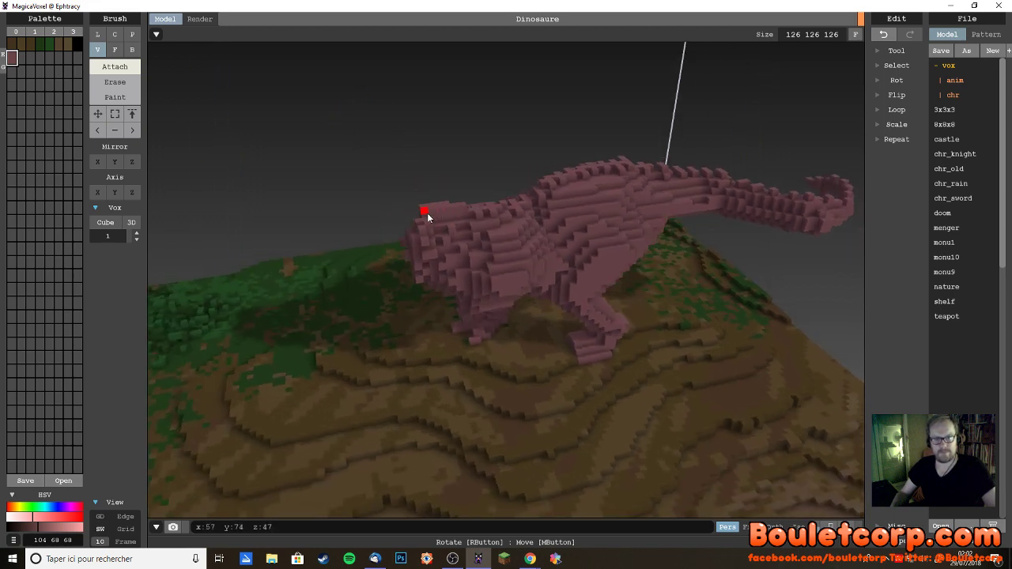
pyautogui.moveTo(427, 212); pyautogui.dragTo(455, 220)
# - Build up the tip of the snout with voxels on its top and front, working from above and both sides
pyautogui.moveTo(439, 226); pyautogui.dragTo(551, 286, button='right')
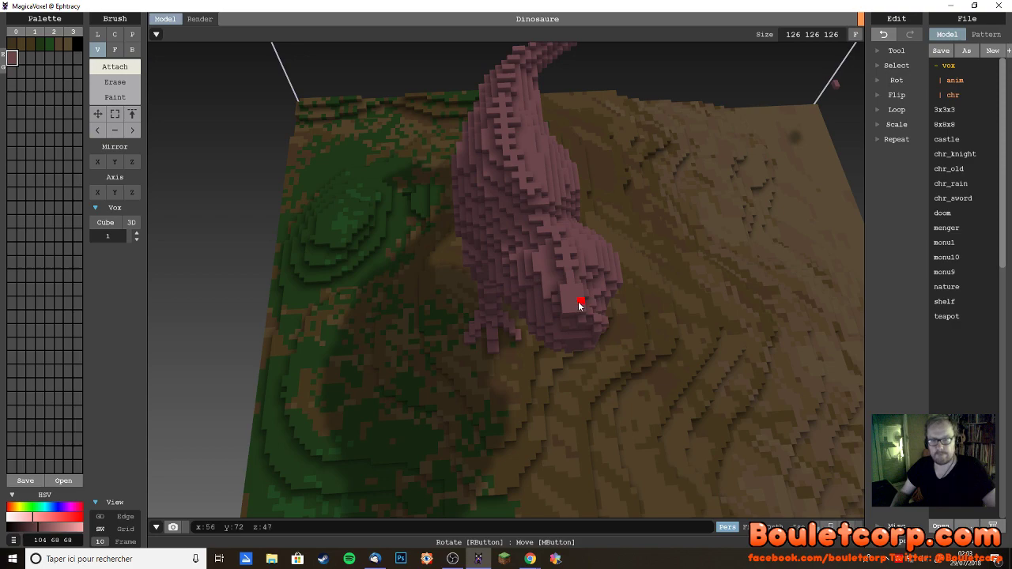
pyautogui.moveTo(551, 293); pyautogui.dragTo(454, 299, button='right')
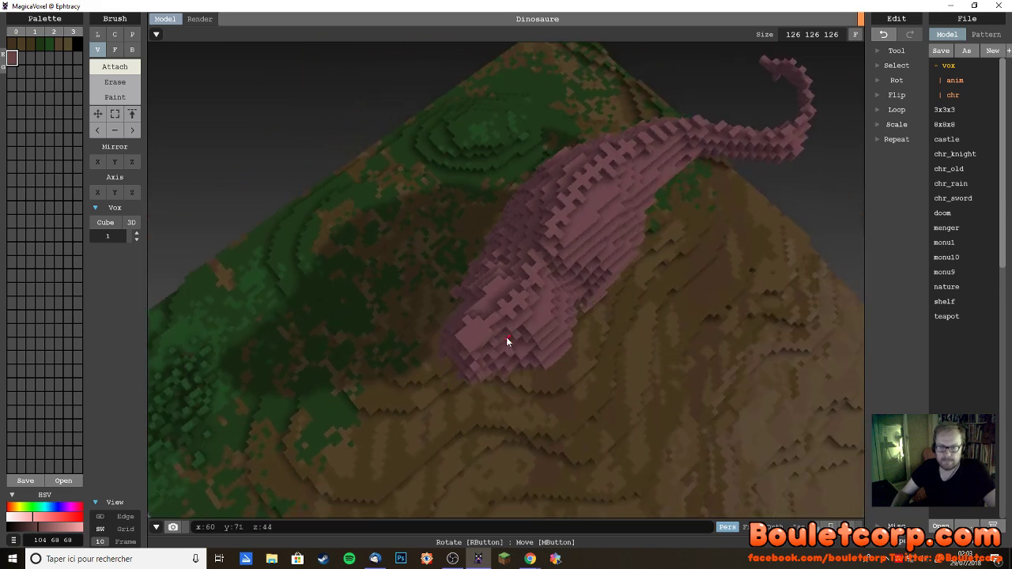
pyautogui.moveTo(507, 341); pyautogui.dragTo(610, 257, button='right')
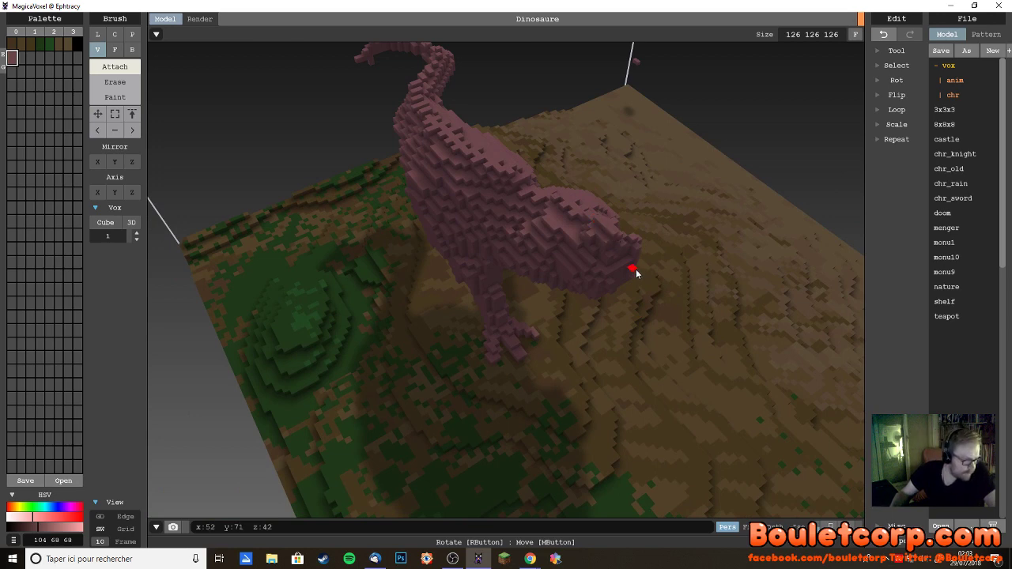
pyautogui.moveTo(639, 272); pyautogui.dragTo(594, 245, button='right')
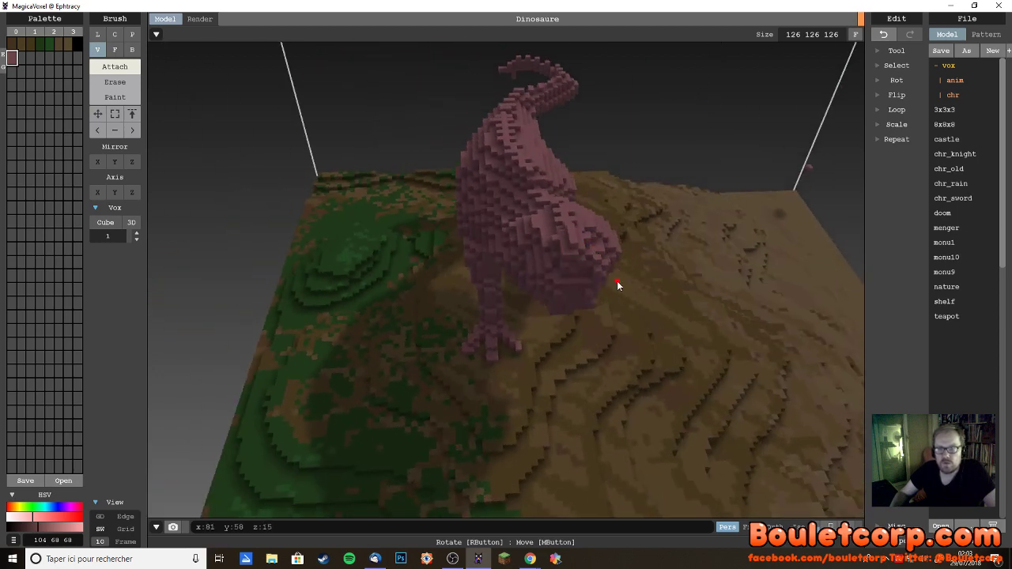
pyautogui.moveTo(614, 283); pyautogui.dragTo(538, 270, button='right')
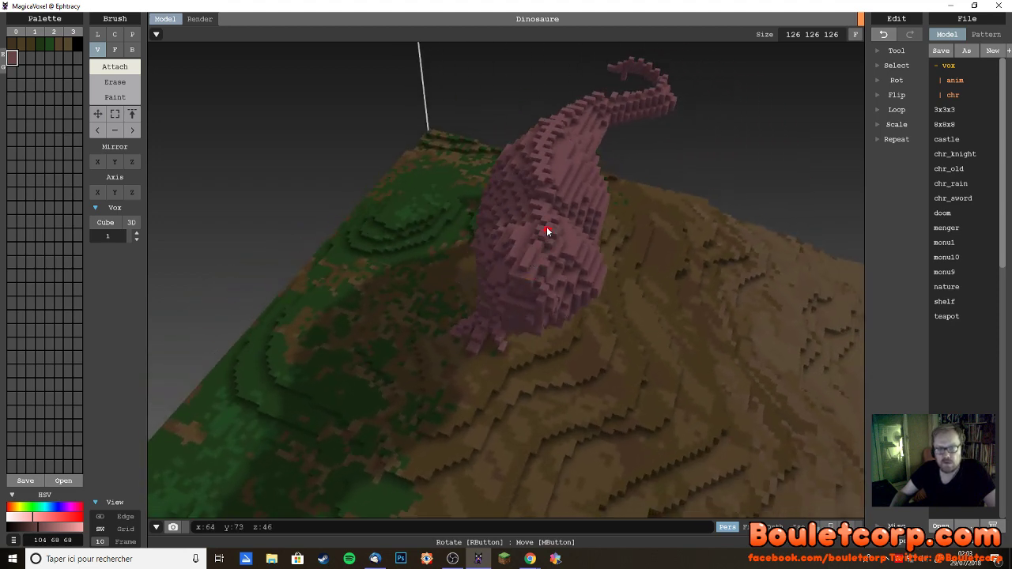
pyautogui.moveTo(549, 228); pyautogui.dragTo(515, 278, button='right')
pyautogui.scroll(-3, 490, 278)
pyautogui.moveTo(604, 323); pyautogui.dragTo(531, 366, button='right')
pyautogui.moveTo(449, 385); pyautogui.dragTo(582, 372, button='right')
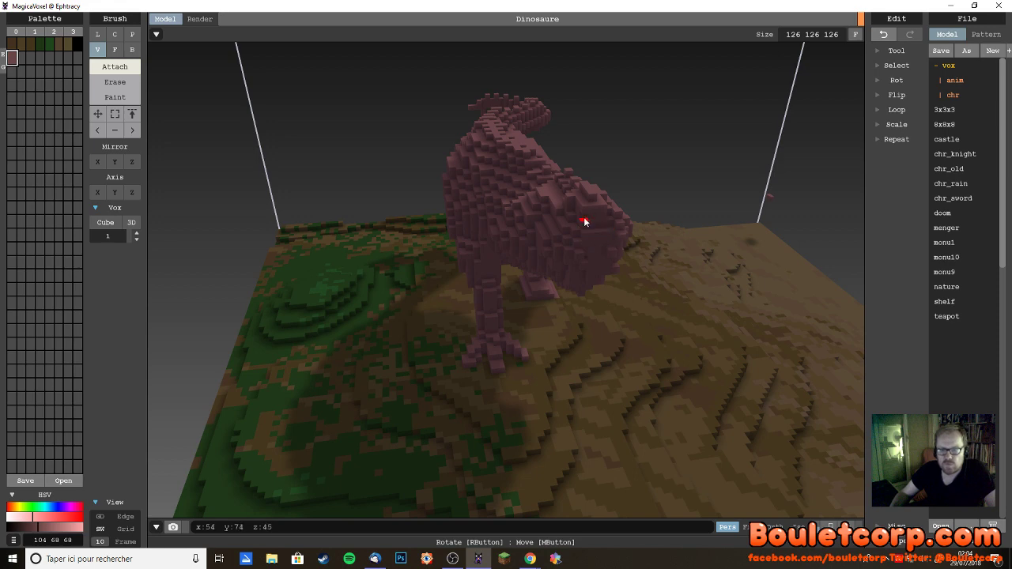
# - Attach voxels to the sides and front of the muzzle below the brow to fill out its shape
pyautogui.moveTo(615, 250)
pyautogui.mouseDown(button='right')
pyautogui.moveTo(511, 253)
pyautogui.moveTo(521, 240)
pyautogui.moveTo(488, 296)
pyautogui.moveTo(451, 285)
pyautogui.moveTo(629, 239)
pyautogui.mouseUp(button='right')
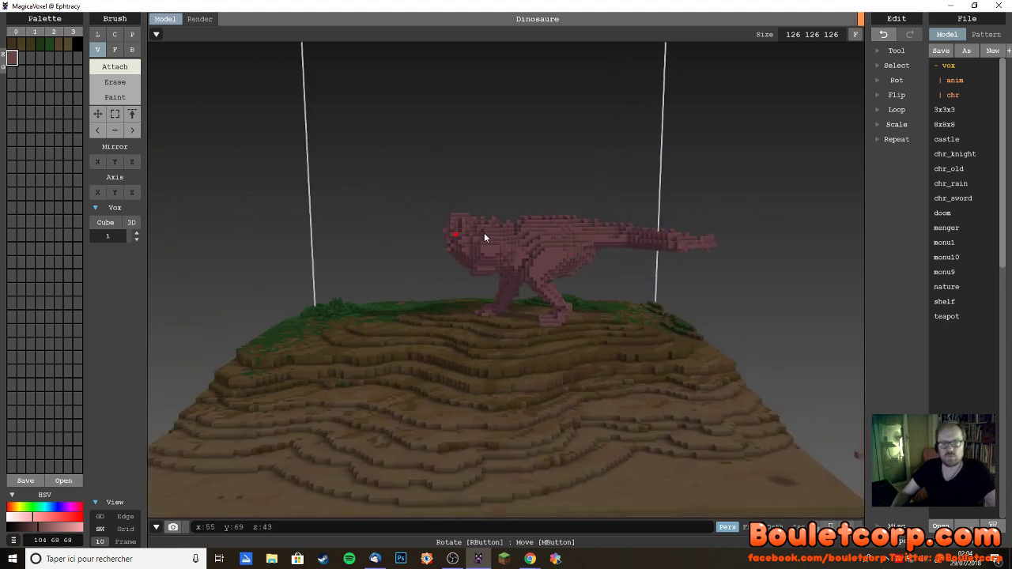
pyautogui.moveTo(297, 453); pyautogui.dragTo(479, 365, button='right')
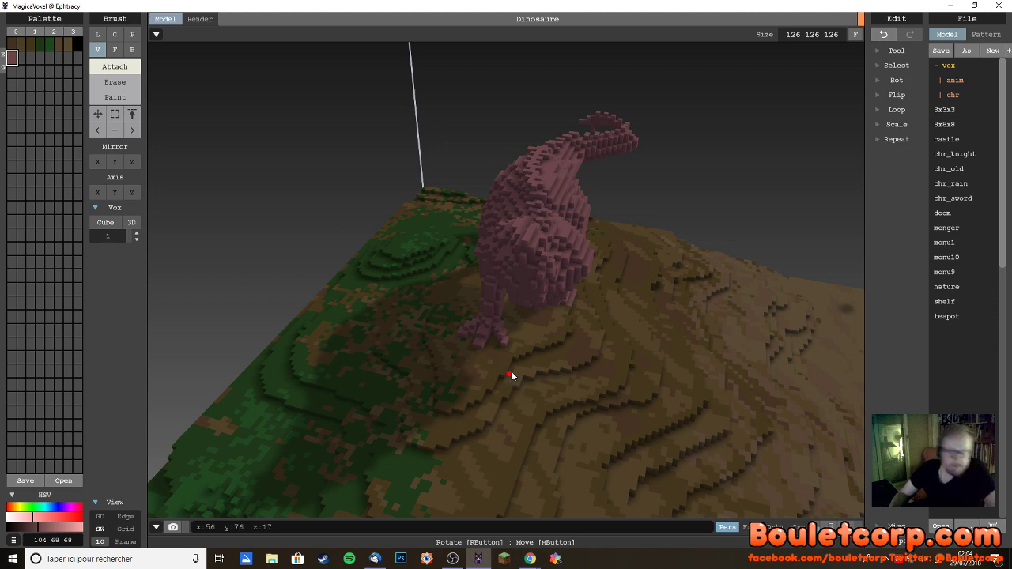
pyautogui.moveTo(511, 377); pyautogui.dragTo(525, 357, button='right')
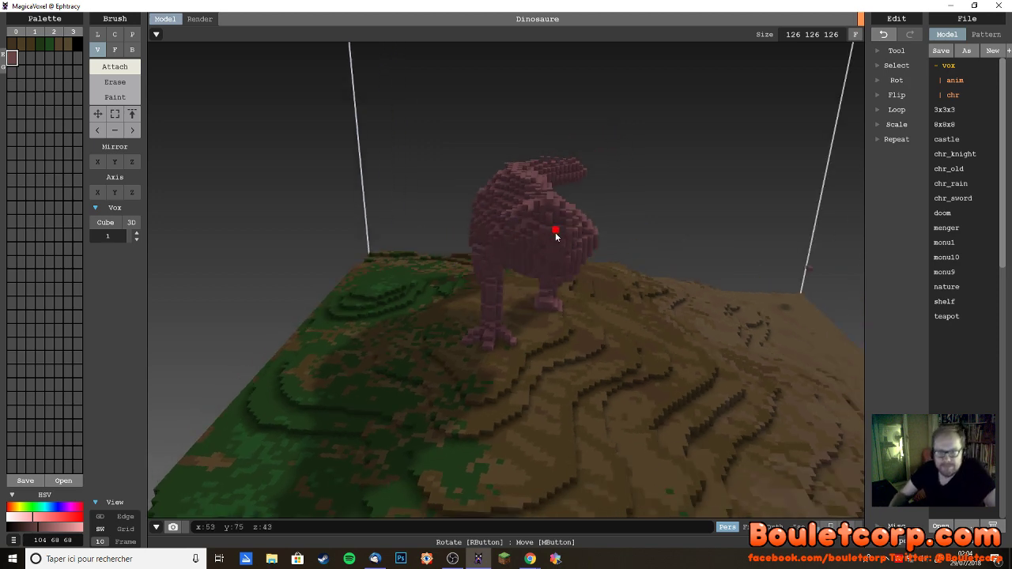
pyautogui.scroll(5, 572, 286)
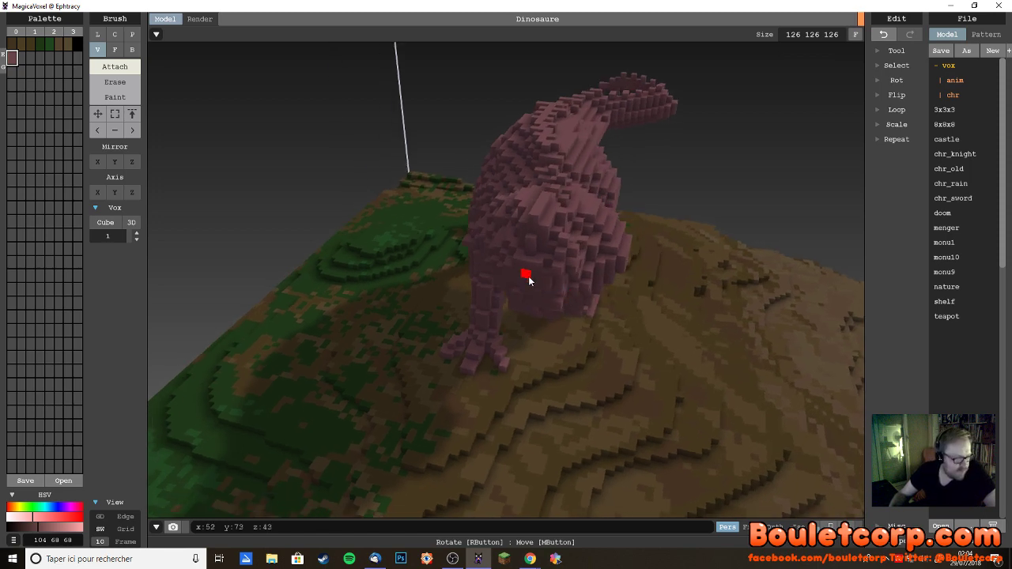
pyautogui.moveTo(575, 262); pyautogui.dragTo(571, 220, button='right')
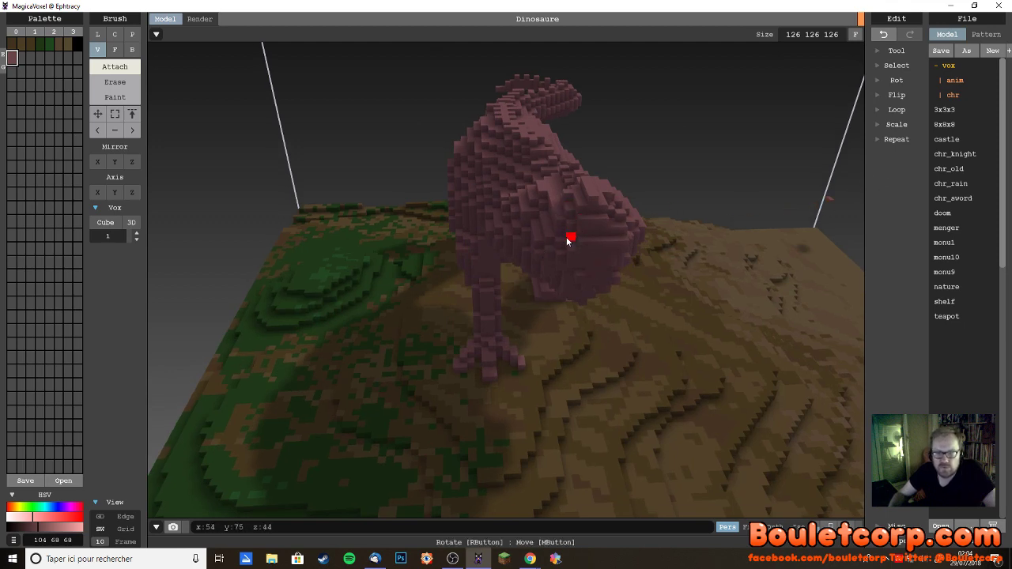
pyautogui.moveTo(593, 257); pyautogui.dragTo(575, 239, button='right')
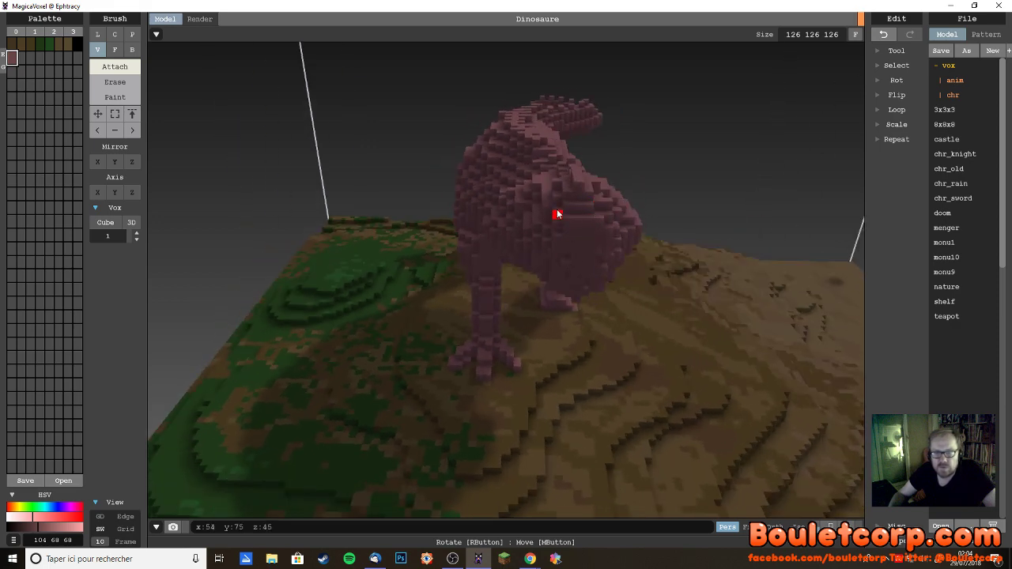
pyautogui.moveTo(554, 219); pyautogui.dragTo(621, 234, button='right')
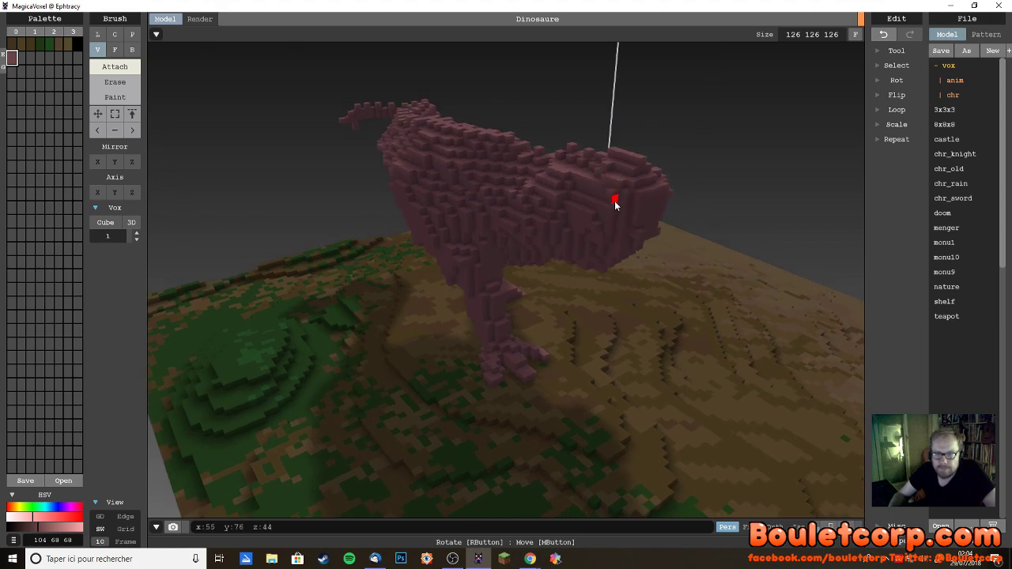
pyautogui.moveTo(615, 204); pyautogui.dragTo(595, 232, button='right')
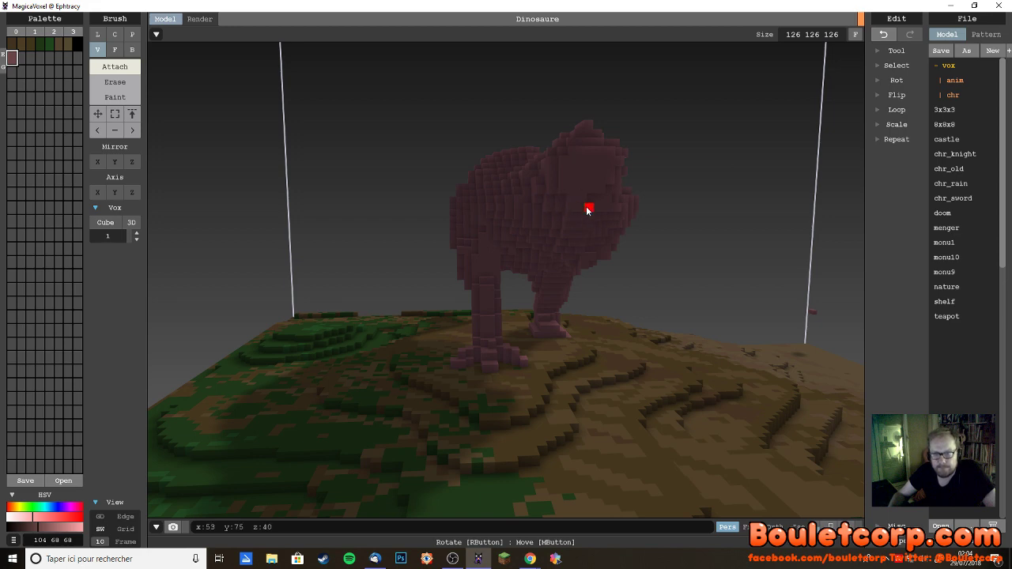
pyautogui.moveTo(617, 240); pyautogui.dragTo(578, 253, button='right')
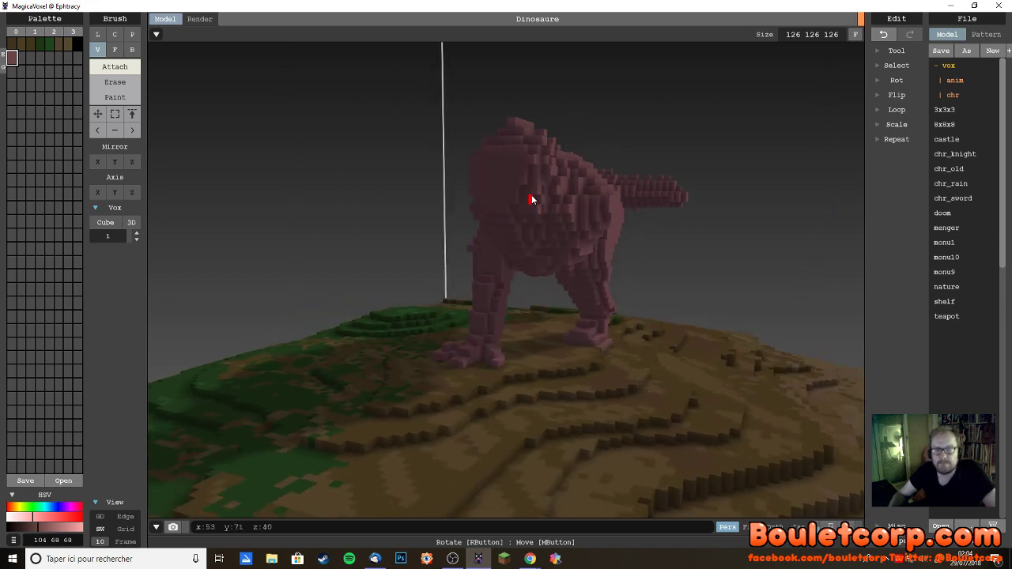
pyautogui.moveTo(515, 210); pyautogui.dragTo(558, 235, button='right')
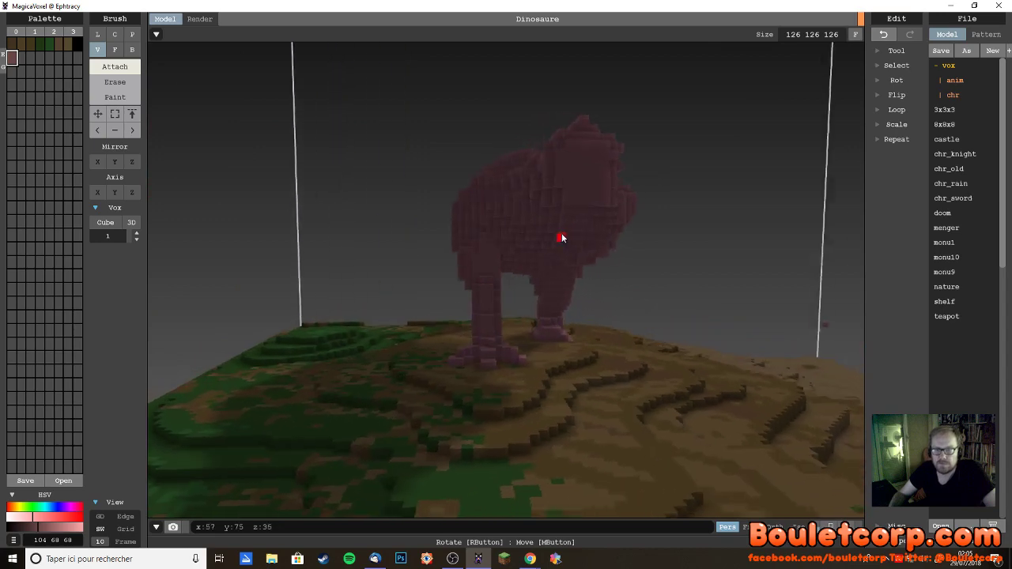
# - Examine the dinosaur's throat, chest and belly from below and between the legs for uneven areas
pyautogui.scroll(5, 561, 235)
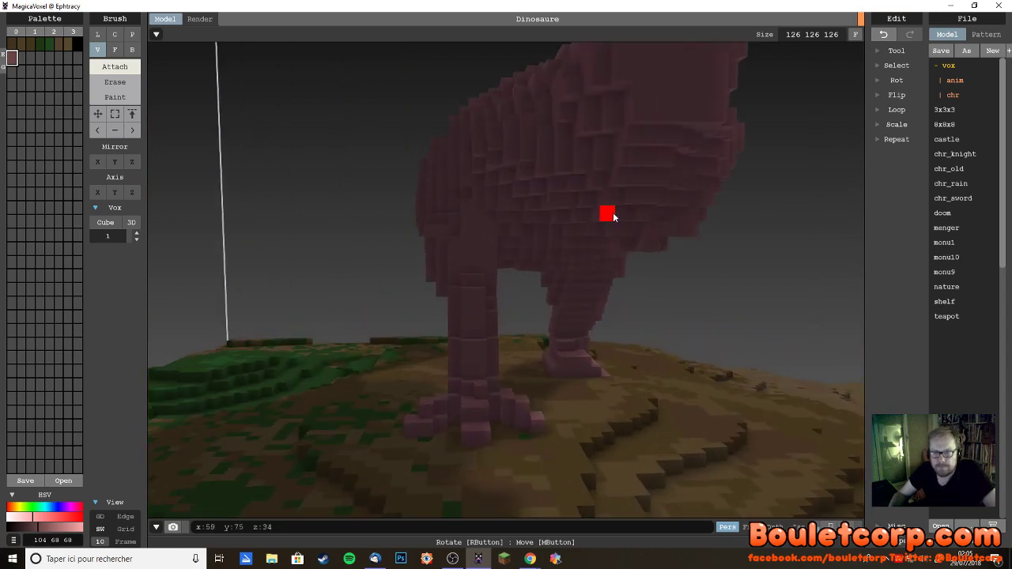
pyautogui.moveTo(614, 216); pyautogui.dragTo(595, 225, button='right')
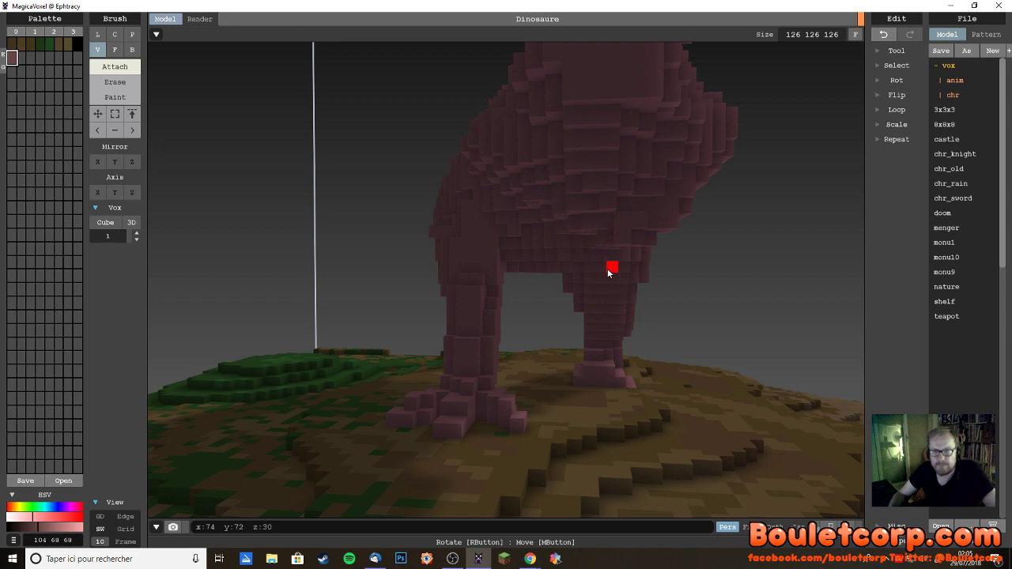
pyautogui.moveTo(609, 269)
pyautogui.mouseDown(button='right')
pyautogui.moveTo(626, 272)
pyautogui.moveTo(617, 253)
pyautogui.mouseUp(button='right')
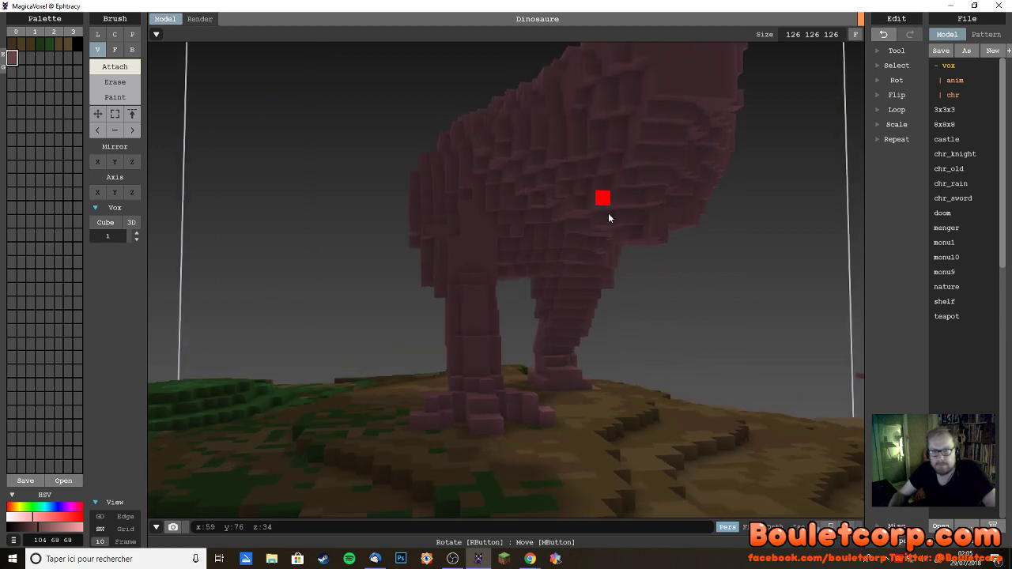
pyautogui.moveTo(607, 215); pyautogui.dragTo(577, 233, button='right')
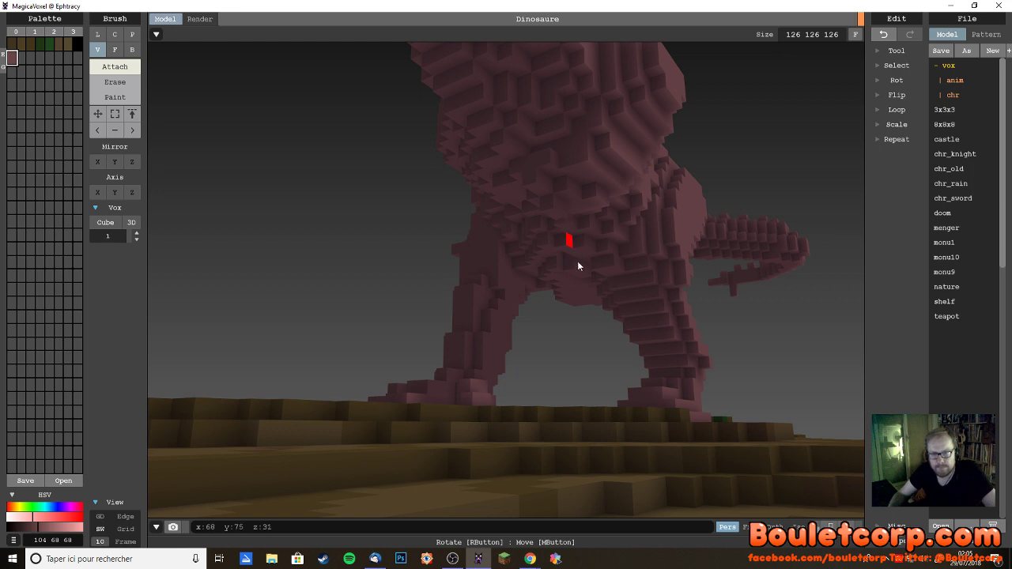
pyautogui.moveTo(578, 267); pyautogui.dragTo(534, 259, button='right')
pyautogui.scroll(5, 563, 348)
pyautogui.scroll(-2, 561, 351)
pyautogui.moveTo(528, 200); pyautogui.dragTo(599, 211, button='right')
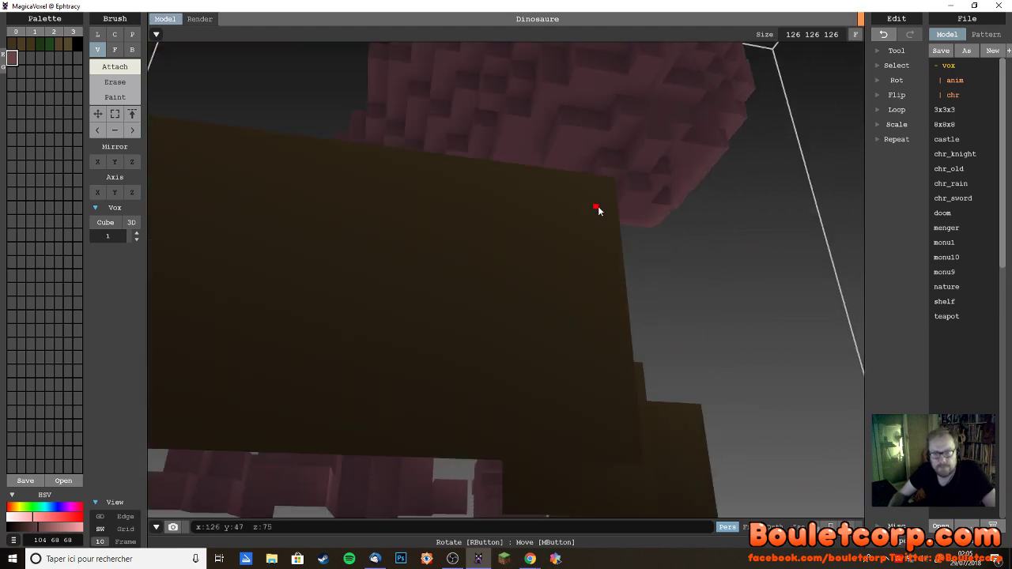
pyautogui.scroll(-3, 599, 210)
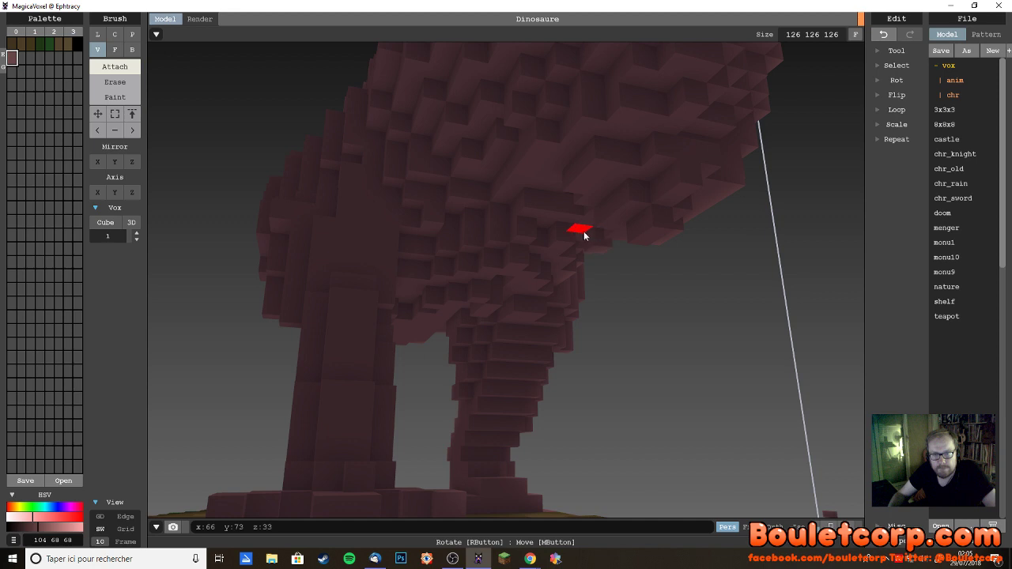
pyautogui.moveTo(588, 260); pyautogui.dragTo(497, 253, button='right')
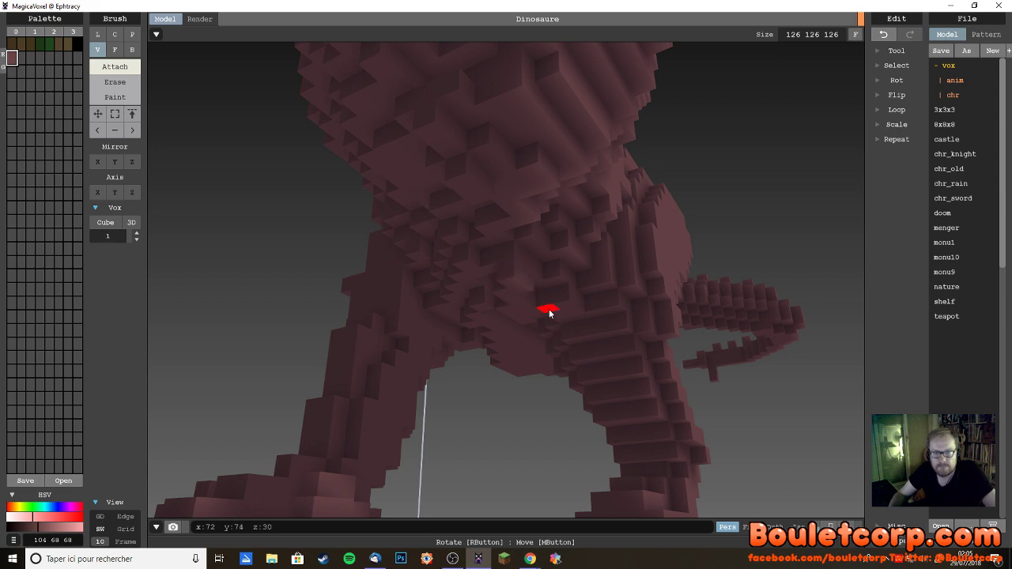
pyautogui.moveTo(550, 313); pyautogui.dragTo(440, 277, button='right')
pyautogui.moveTo(534, 289); pyautogui.dragTo(543, 308, button='right')
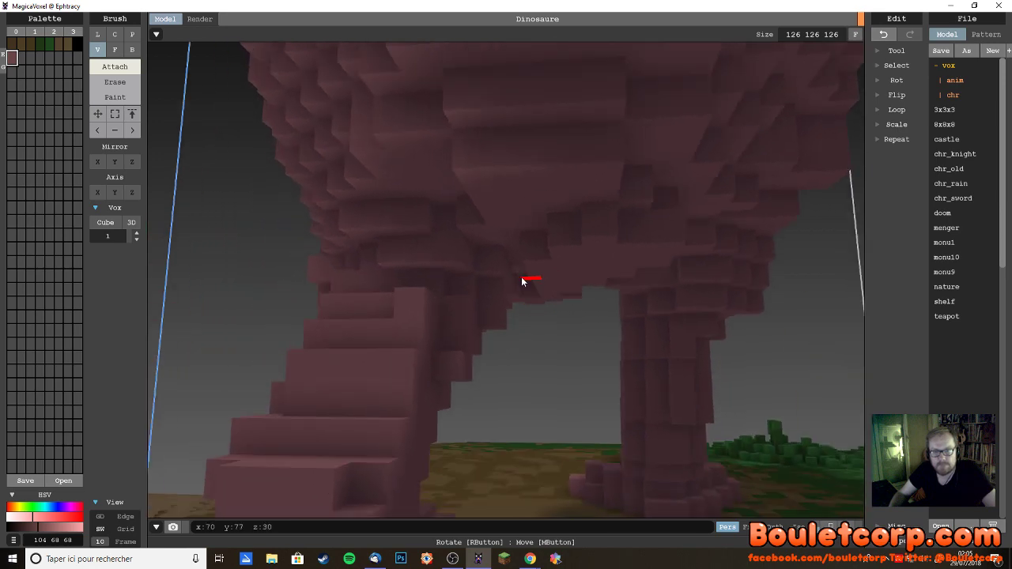
# - Undo the last voxels attached under the belly and attach voxels down the middle of the rear body below the tail
pyautogui.moveTo(542, 266); pyautogui.dragTo(556, 246, button='right')
pyautogui.scroll(-5, 556, 242)
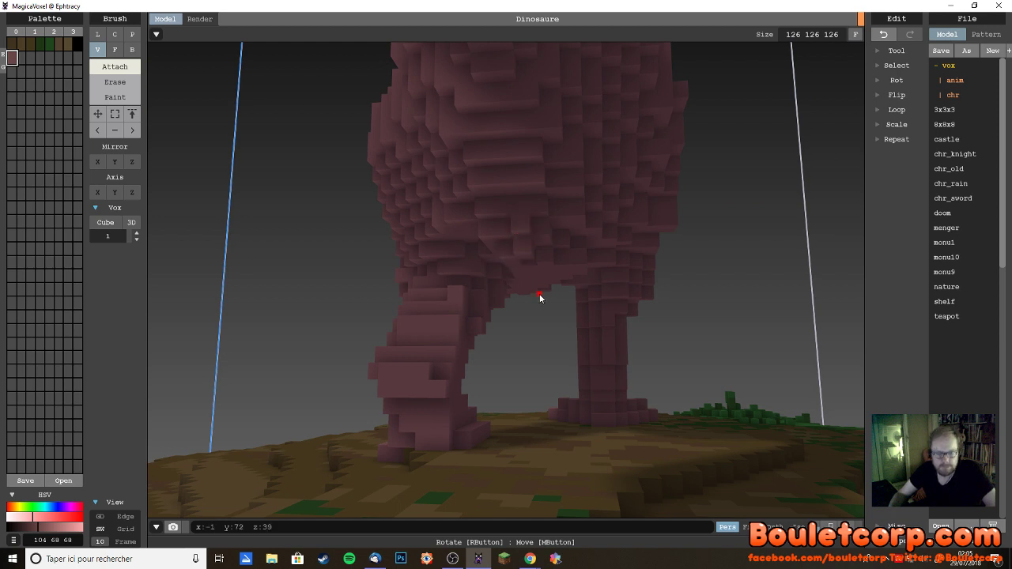
pyautogui.hotkey('ctrl', 'z')
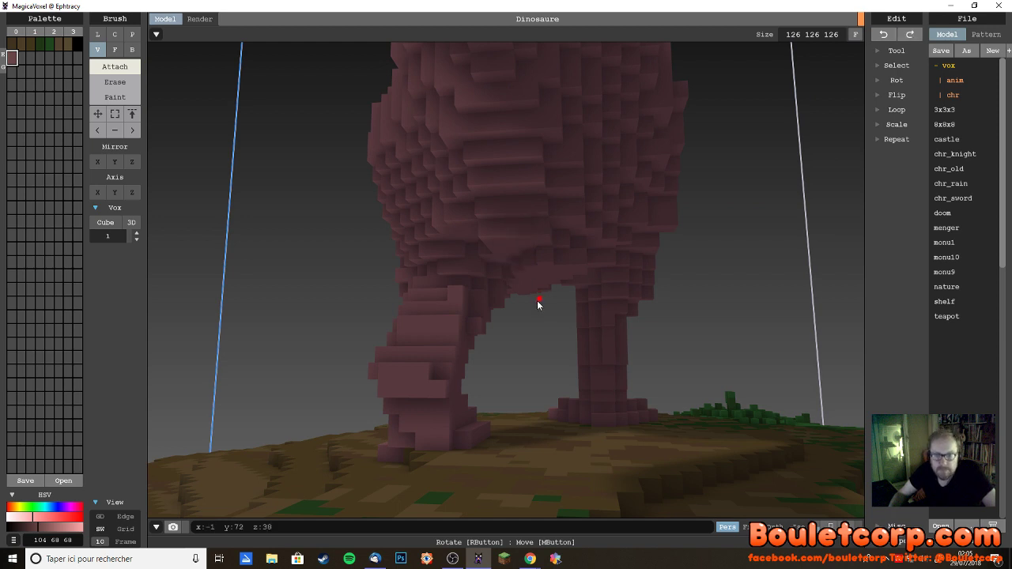
pyautogui.click(520, 232)
pyautogui.hotkey('ctrl', 'z')
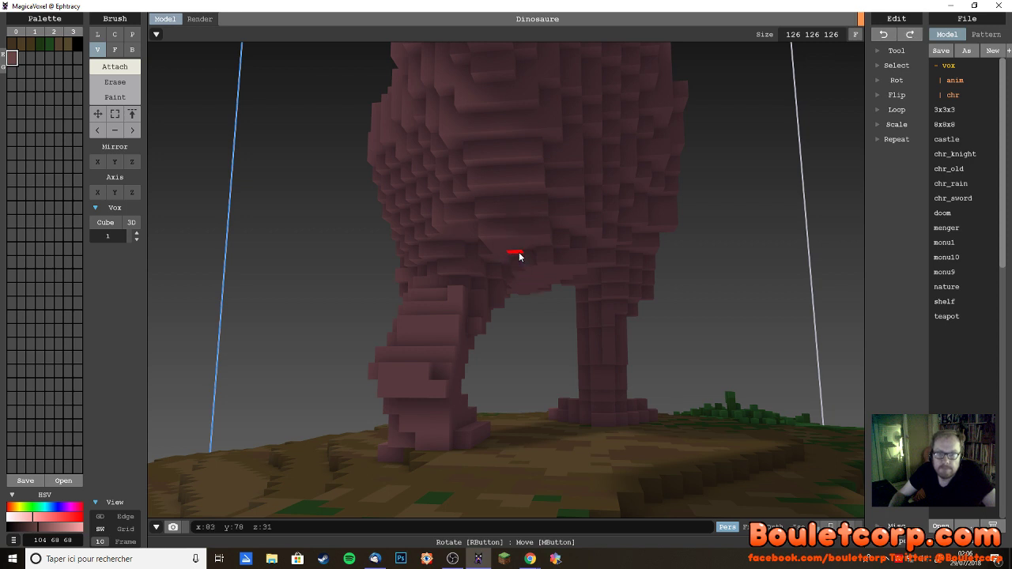
pyautogui.click(511, 224)
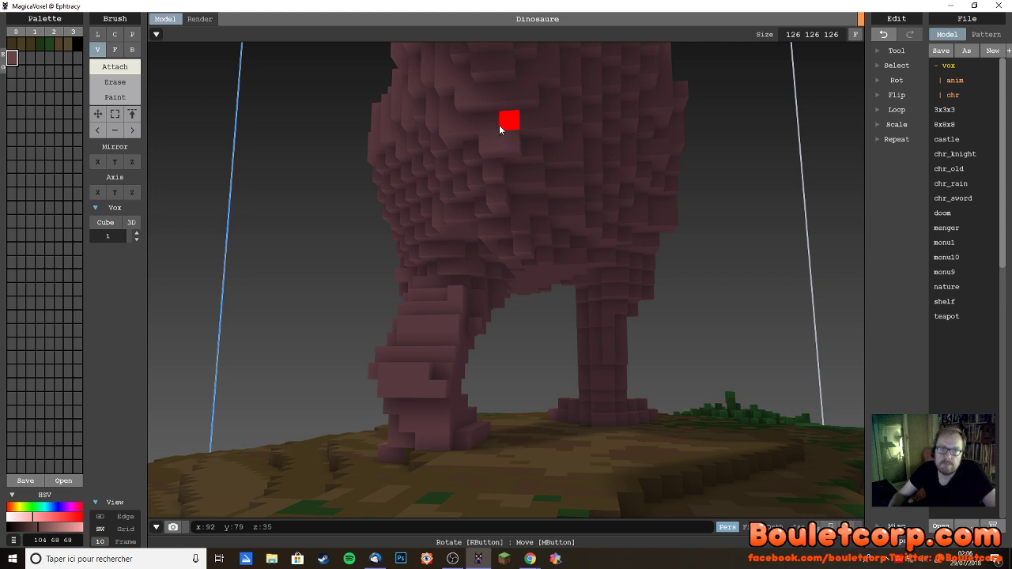
pyautogui.moveTo(502, 104); pyautogui.dragTo(668, 306, button='right')
pyautogui.moveTo(626, 296); pyautogui.dragTo(593, 261, button='right')
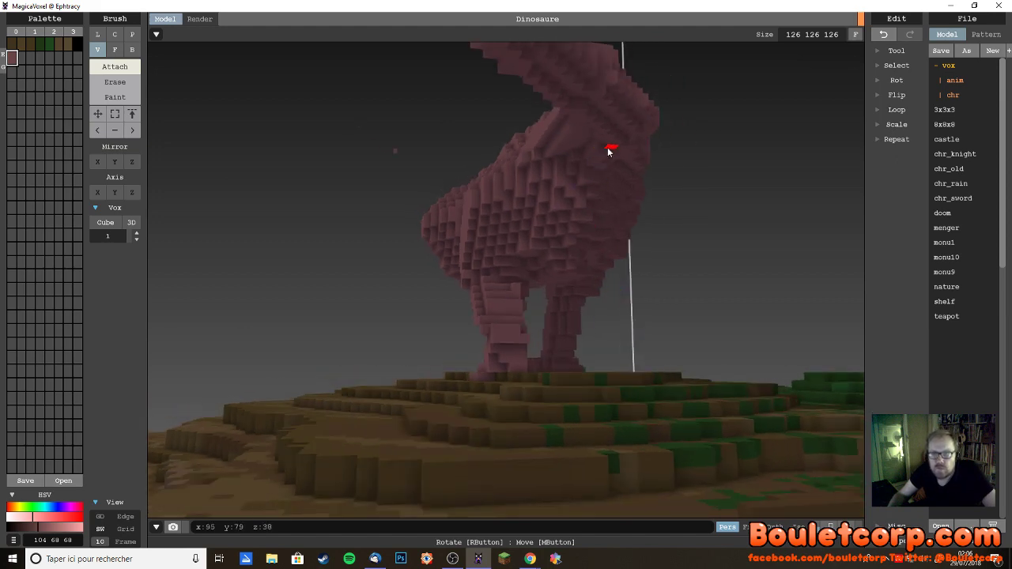
pyautogui.moveTo(608, 152); pyautogui.dragTo(522, 193, button='right')
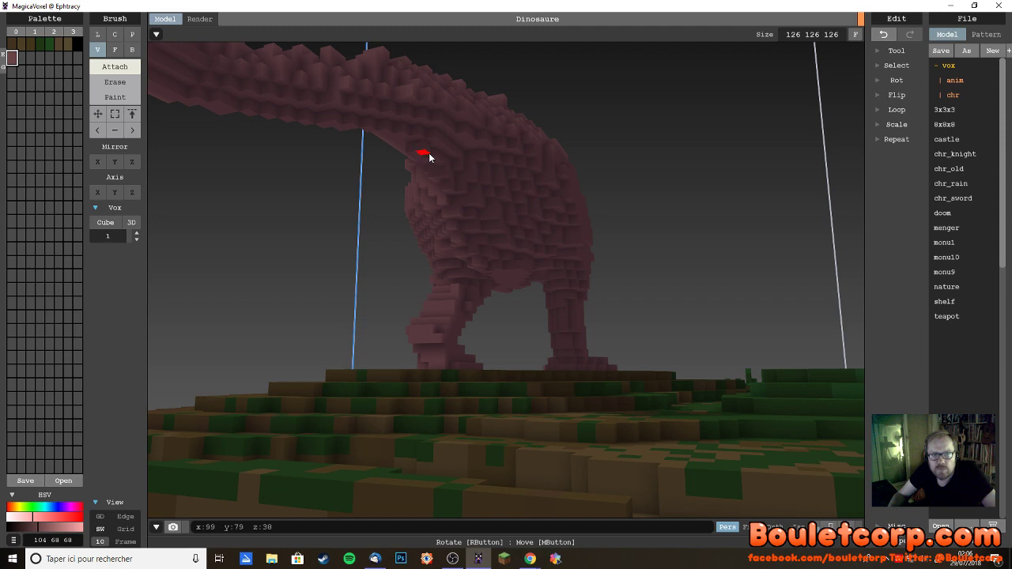
pyautogui.moveTo(443, 207); pyautogui.dragTo(503, 209, button='right')
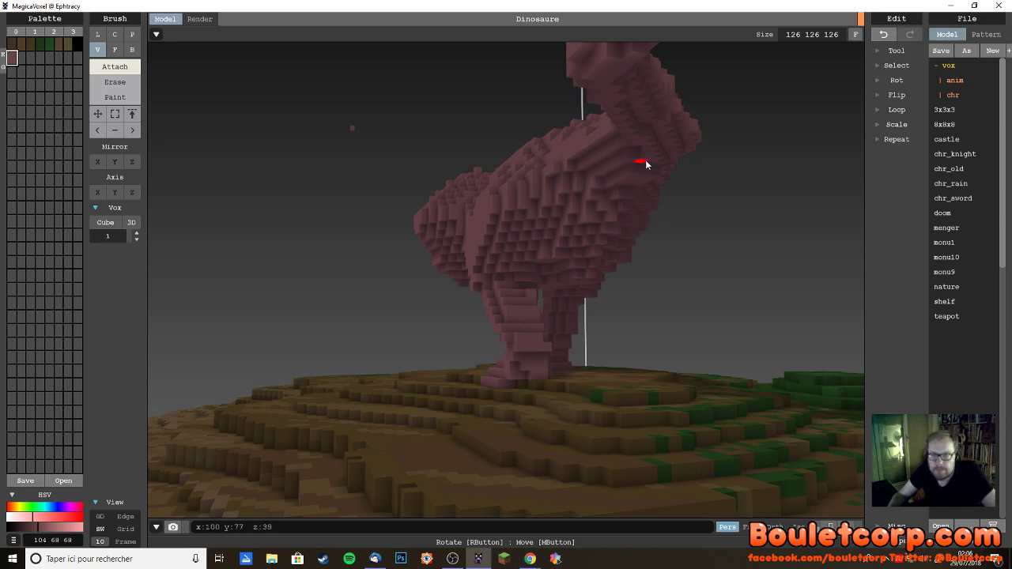
# - Attach voxels to the rear of the body just below the tail base to fill out the hollow there
pyautogui.scroll(3, 669, 211)
pyautogui.moveTo(669, 210); pyautogui.dragTo(494, 295, button='right')
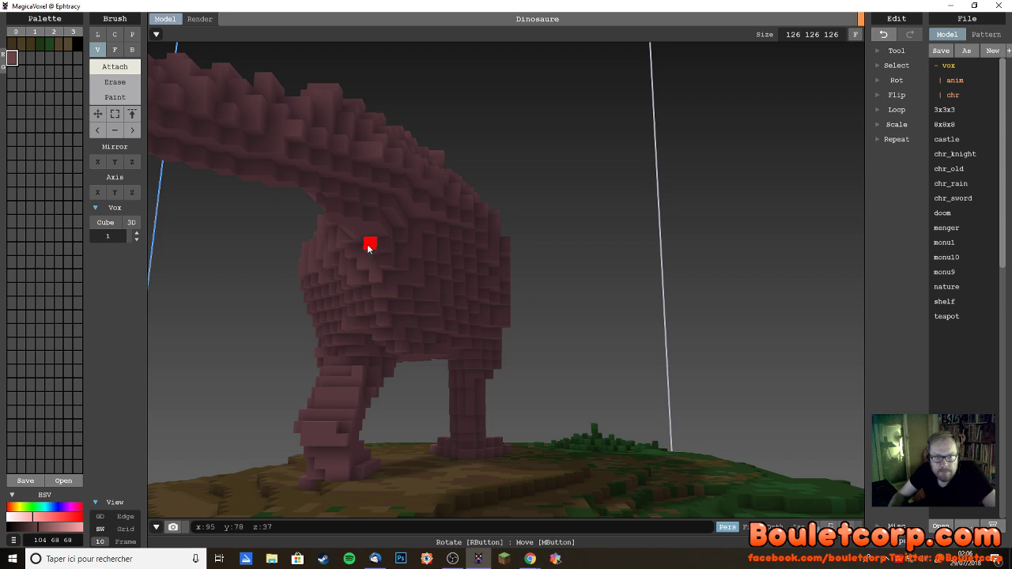
pyautogui.moveTo(366, 230)
pyautogui.mouseDown(button='right')
pyautogui.moveTo(418, 299)
pyautogui.moveTo(457, 294)
pyautogui.mouseUp(button='right')
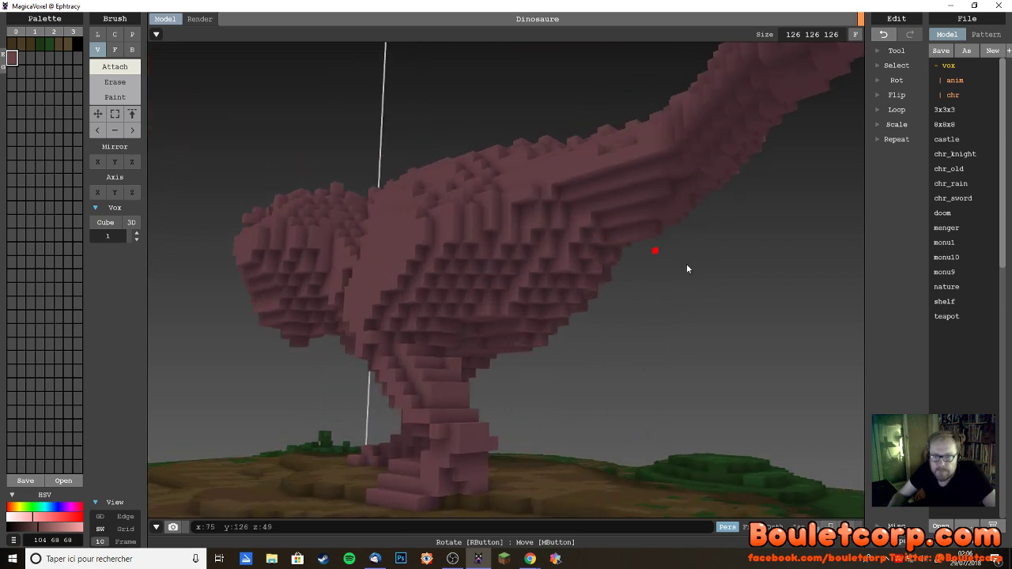
pyautogui.moveTo(610, 300)
pyautogui.mouseDown(button='right')
pyautogui.moveTo(650, 301)
pyautogui.moveTo(589, 300)
pyautogui.moveTo(603, 301)
pyautogui.mouseUp(button='right')
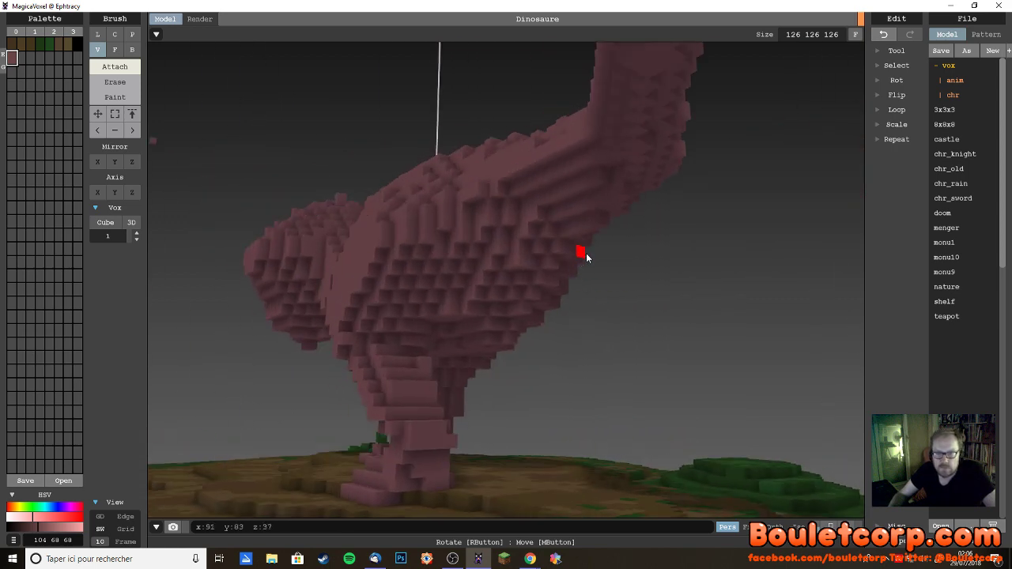
pyautogui.moveTo(634, 319); pyautogui.dragTo(596, 321, button='right')
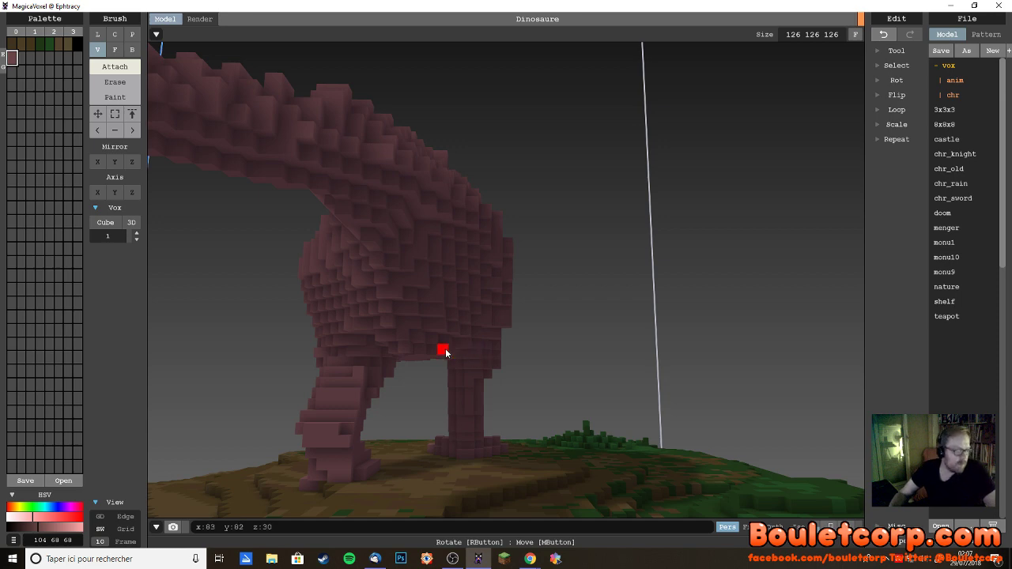
# - Examine the dinosaur's flanks, head and chest from both sides and the front for uneven areas
pyautogui.moveTo(407, 339); pyautogui.dragTo(561, 350, button='right')
pyautogui.moveTo(565, 435); pyautogui.dragTo(705, 332, button='right')
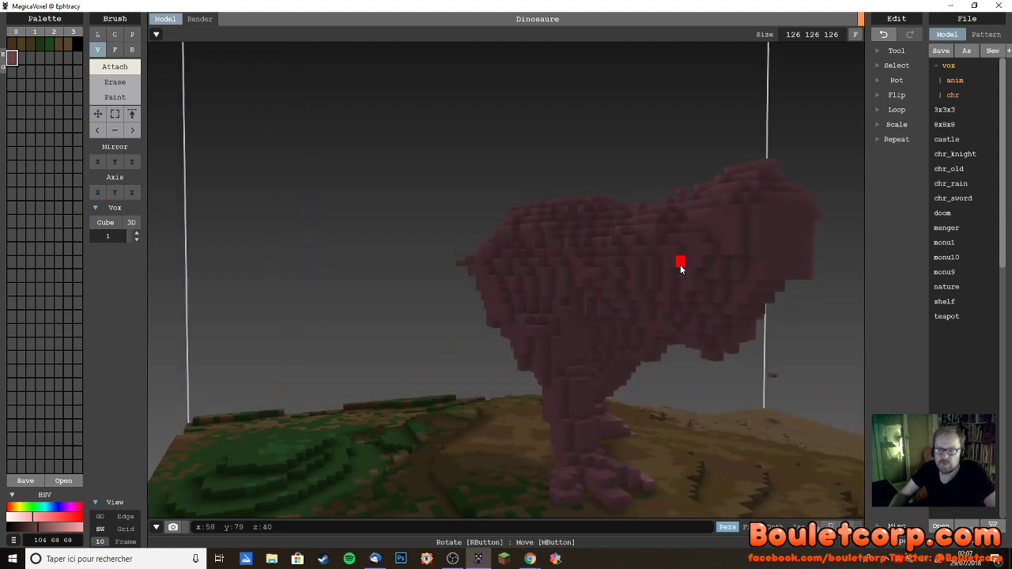
pyautogui.moveTo(688, 265); pyautogui.dragTo(785, 311, button='right')
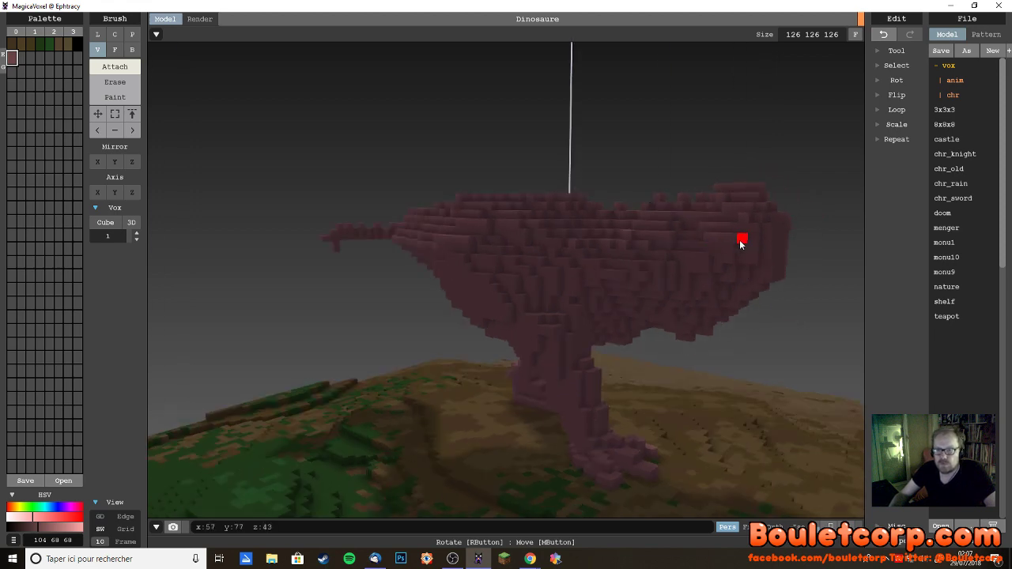
pyautogui.moveTo(741, 249); pyautogui.dragTo(411, 286, button='right')
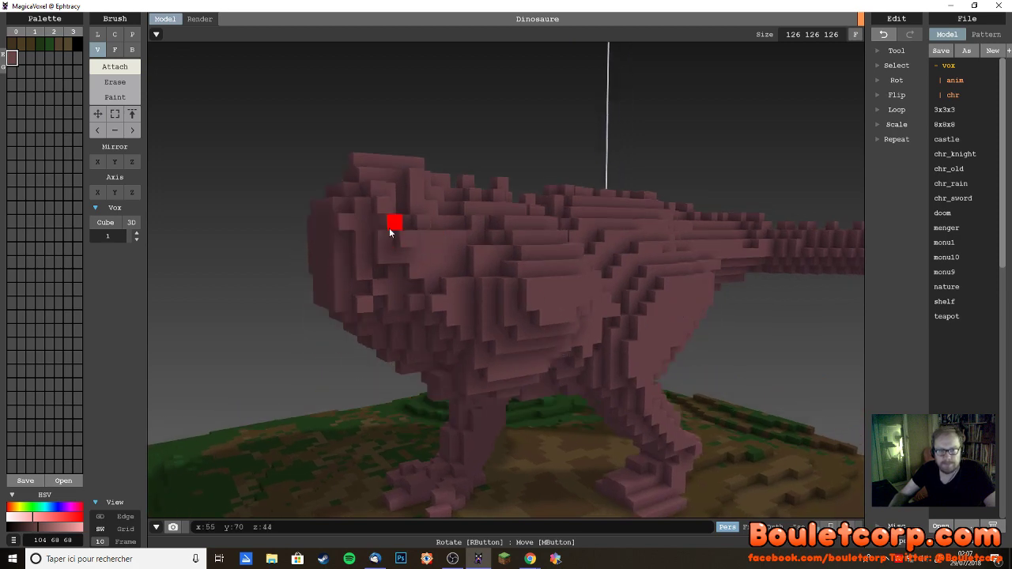
pyautogui.moveTo(386, 231); pyautogui.dragTo(533, 388, button='right')
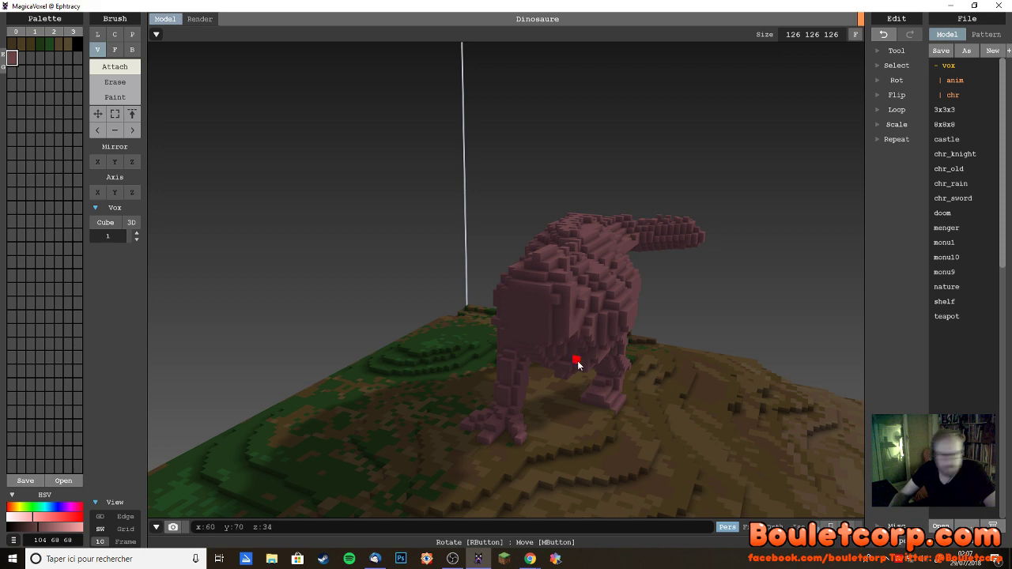
pyautogui.scroll(2, 562, 361)
pyautogui.moveTo(528, 381); pyautogui.dragTo(518, 368, button='right')
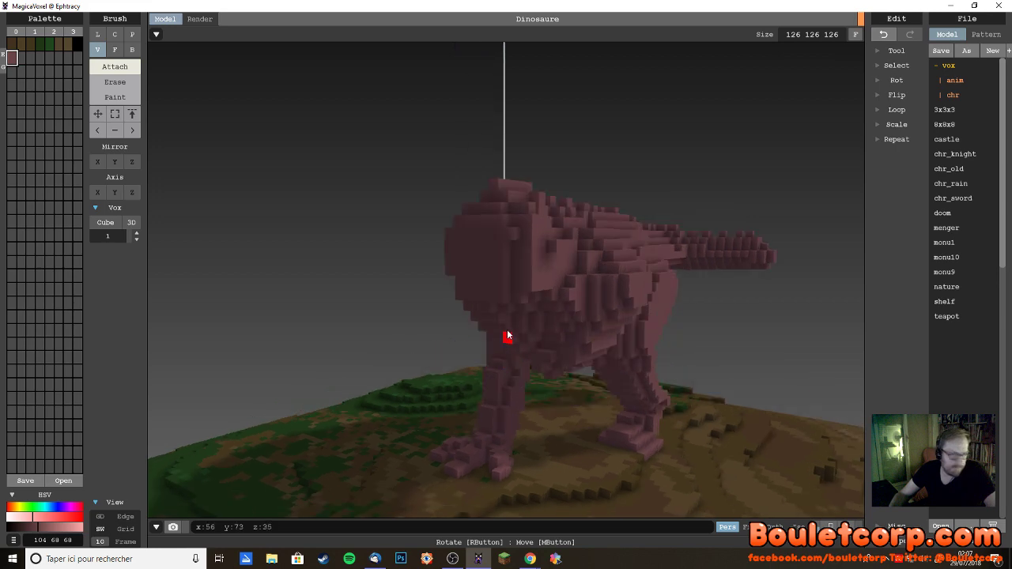
# - Attach voxels across the rump between the tail base and the hind legs to round the rear of the body
pyautogui.moveTo(514, 283); pyautogui.dragTo(423, 269, button='right')
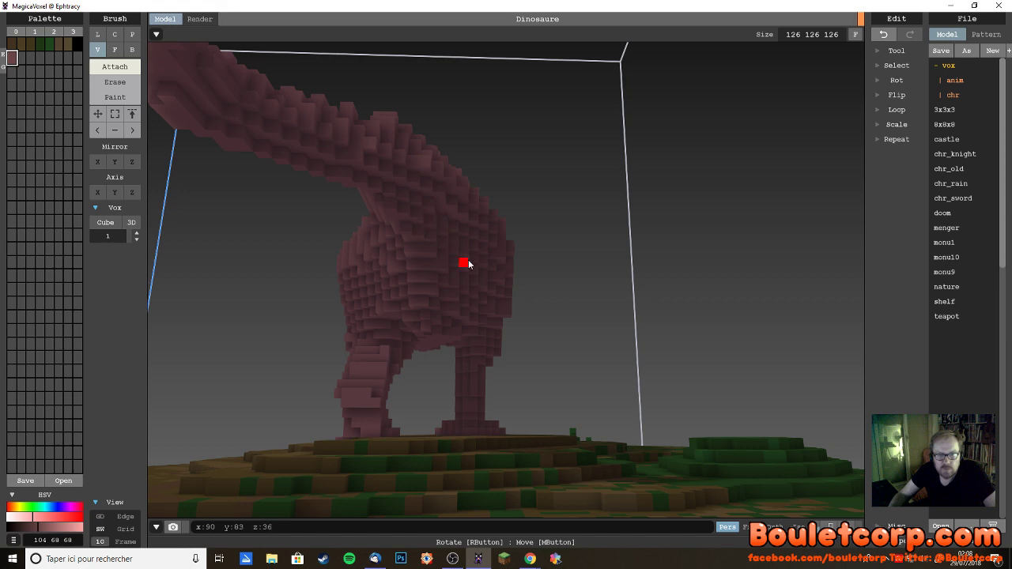
pyautogui.moveTo(474, 300)
pyautogui.mouseDown(button='right')
pyautogui.moveTo(470, 293)
pyautogui.moveTo(464, 314)
pyautogui.mouseUp(button='right')
pyautogui.moveTo(429, 284); pyautogui.dragTo(417, 271, button='right')
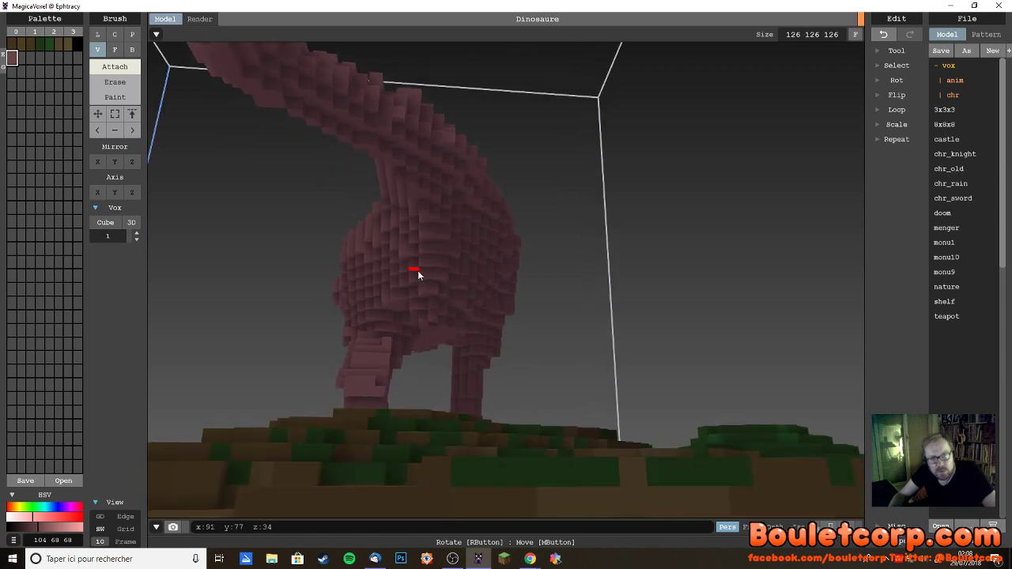
pyautogui.moveTo(356, 184); pyautogui.dragTo(400, 149, button='right')
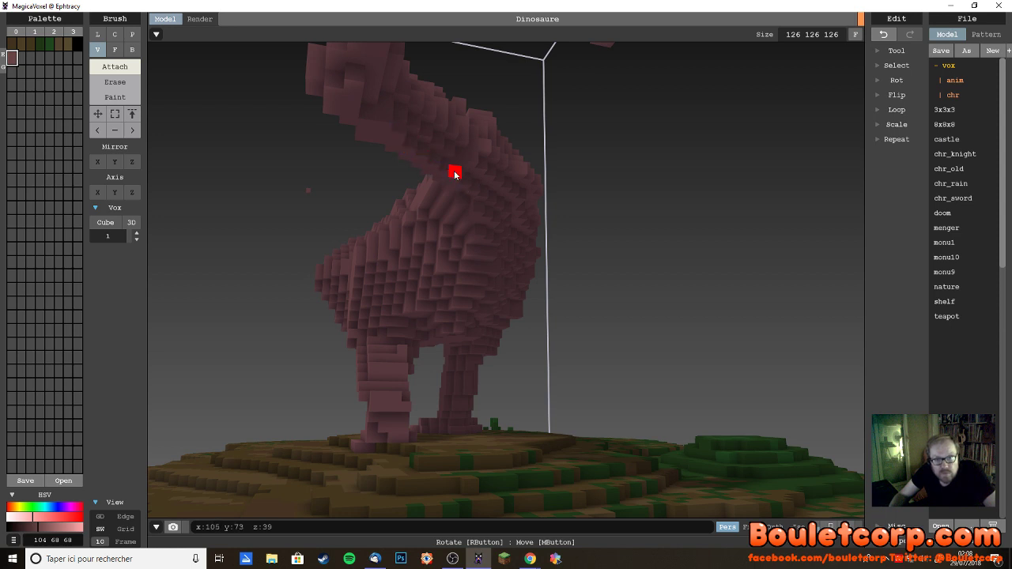
pyautogui.scroll(3, 478, 207)
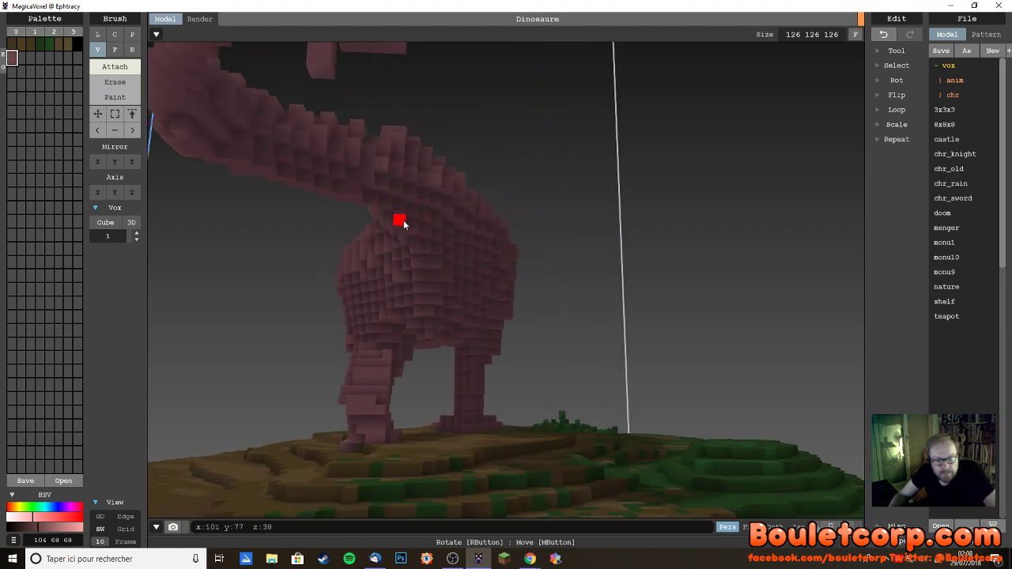
pyautogui.hotkey('ctrl', 'z')
pyautogui.hotkey('ctrl', 'y')
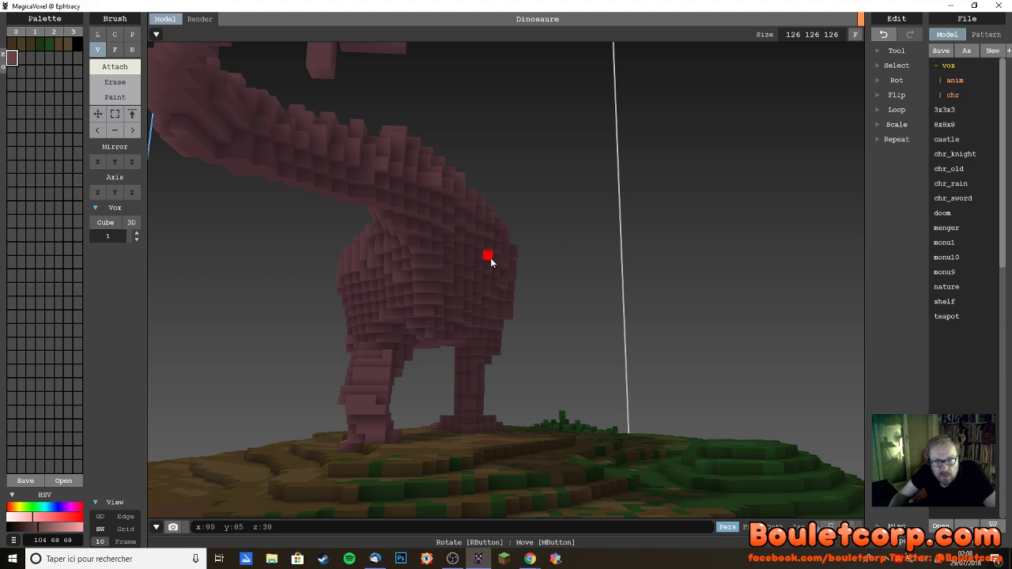
pyautogui.scroll(2, 488, 263)
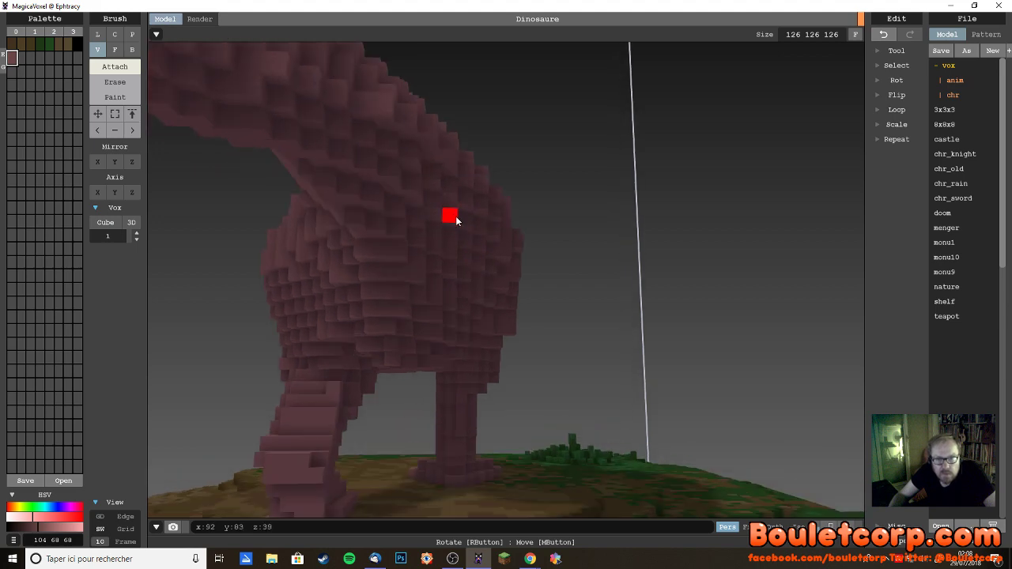
pyautogui.moveTo(458, 243)
pyautogui.mouseDown(button='right')
pyautogui.moveTo(473, 263)
pyautogui.moveTo(486, 251)
pyautogui.moveTo(562, 248)
pyautogui.moveTo(541, 229)
pyautogui.moveTo(468, 231)
pyautogui.mouseUp(button='right')
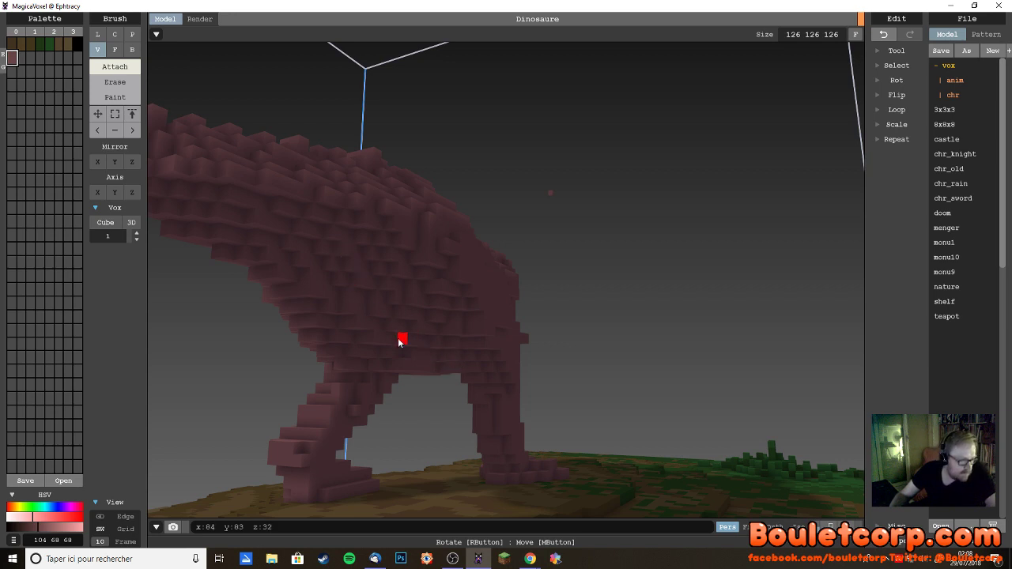
pyautogui.moveTo(402, 340); pyautogui.dragTo(343, 327, button='right')
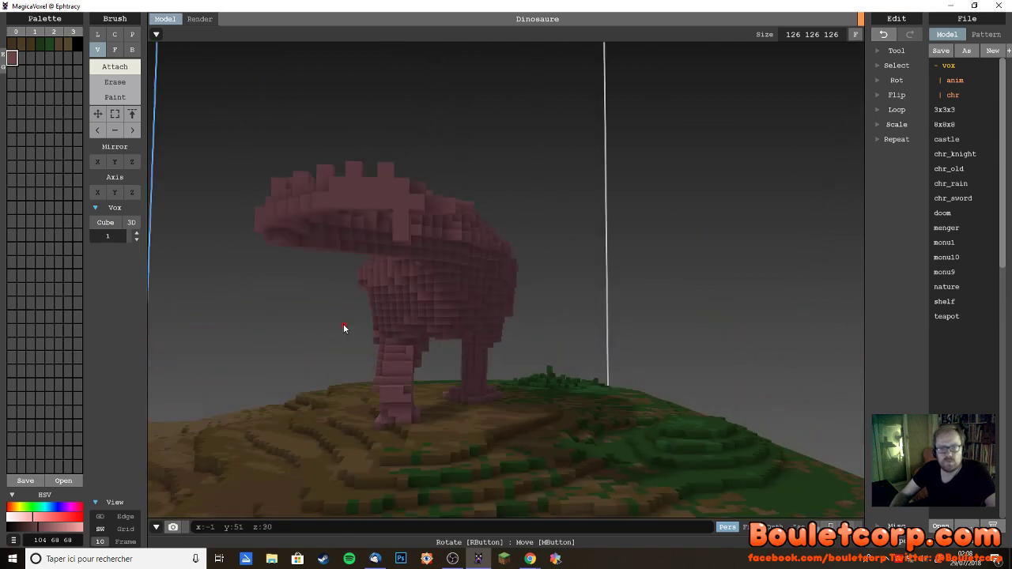
# - Attach voxels along the side and underside of the tail base to smooth its transition into the hip
pyautogui.click(115, 82)
pyautogui.moveTo(402, 223); pyautogui.dragTo(374, 295, button='right')
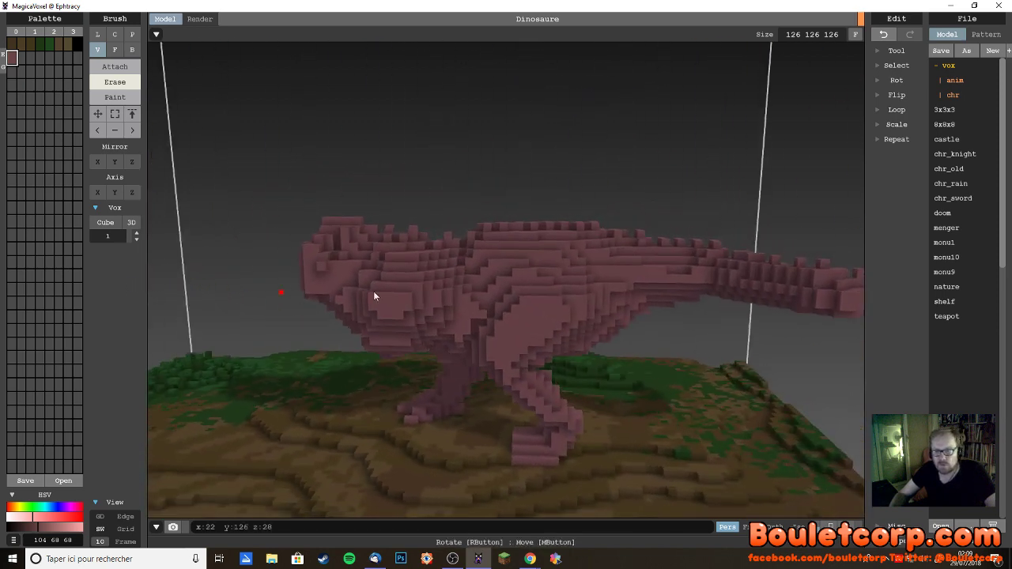
pyautogui.click(115, 66)
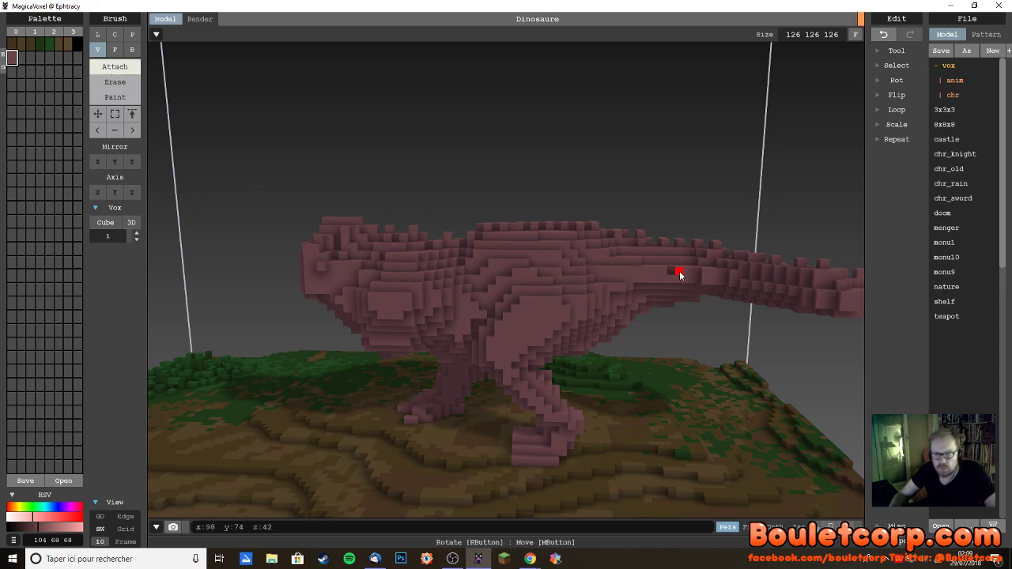
pyautogui.moveTo(670, 270); pyautogui.dragTo(700, 290, button='right')
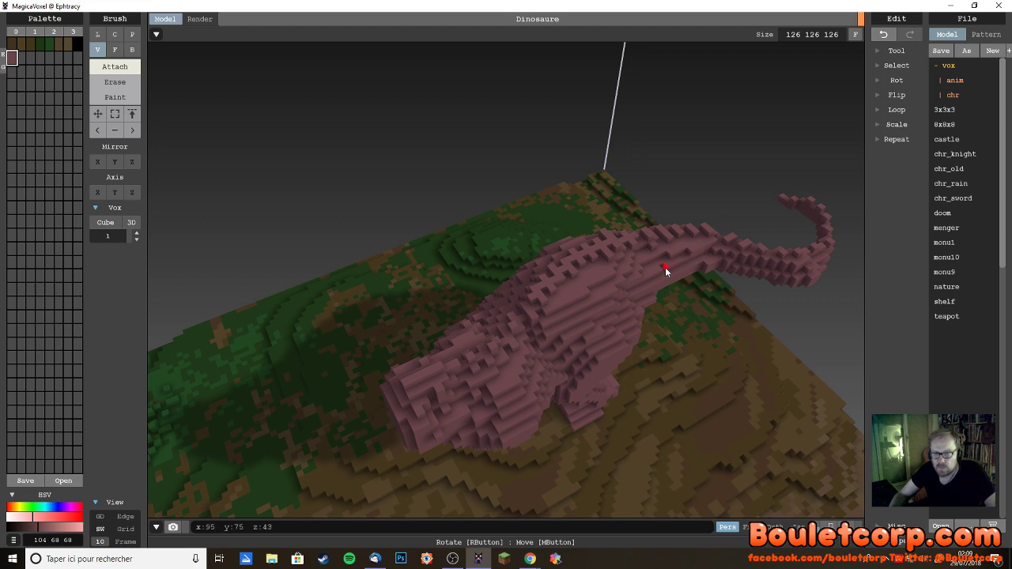
pyautogui.moveTo(700, 291)
pyautogui.mouseDown(button='right')
pyautogui.moveTo(663, 323)
pyautogui.moveTo(656, 313)
pyautogui.moveTo(704, 364)
pyautogui.moveTo(718, 340)
pyautogui.moveTo(760, 390)
pyautogui.moveTo(705, 299)
pyautogui.mouseUp(button='right')
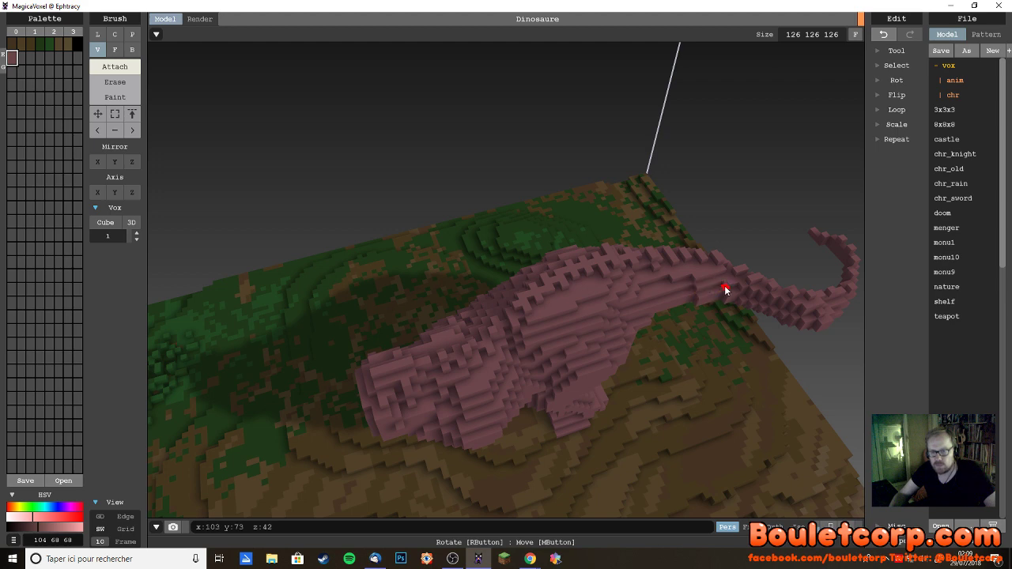
pyautogui.moveTo(656, 318); pyautogui.dragTo(709, 334, button='right')
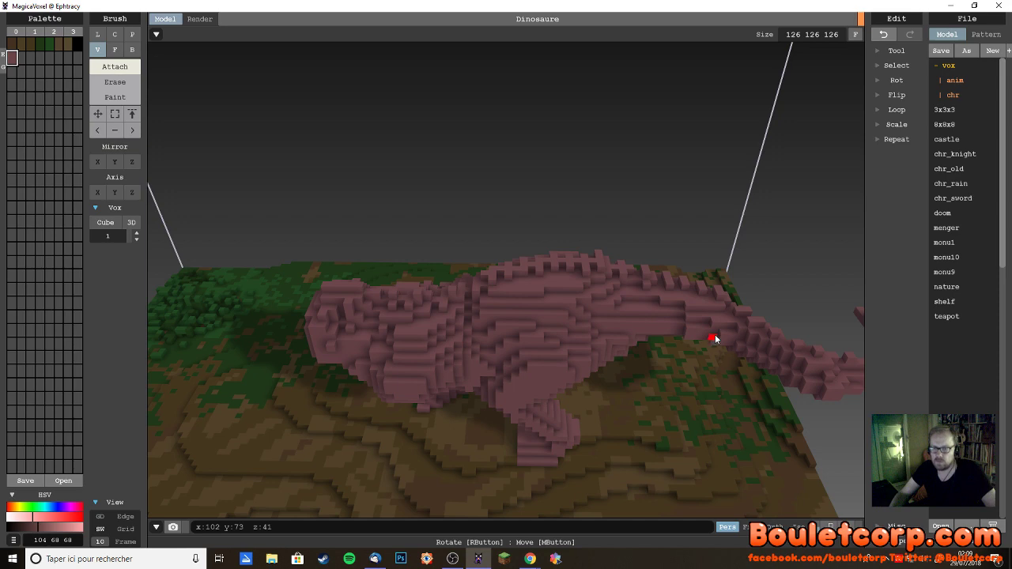
pyautogui.moveTo(716, 338); pyautogui.dragTo(731, 313, button='right')
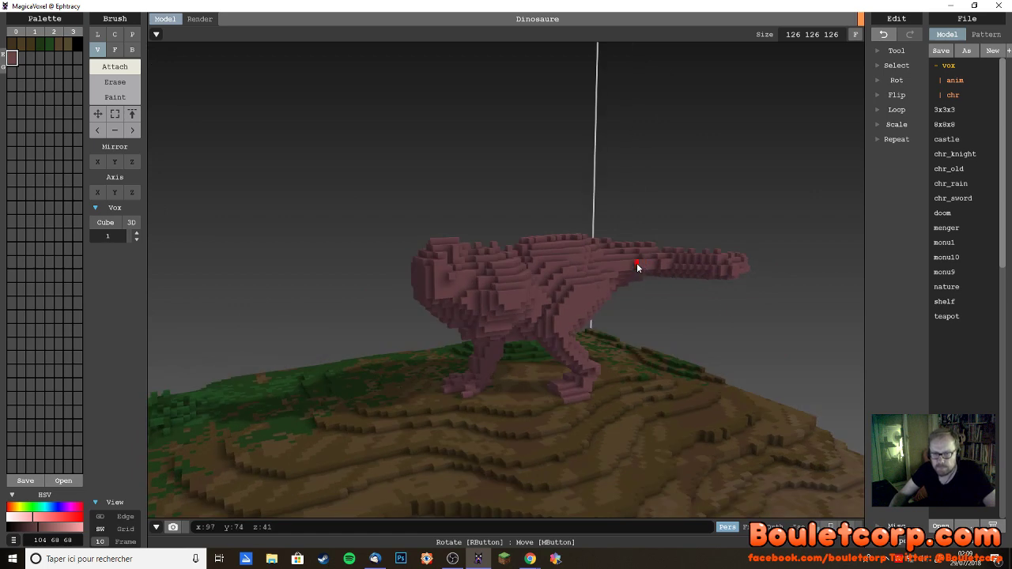
# - Erase the stray voxel floating in front of the dinosaur, and restore the Attach mode
pyautogui.moveTo(645, 313); pyautogui.dragTo(591, 245, button='right')
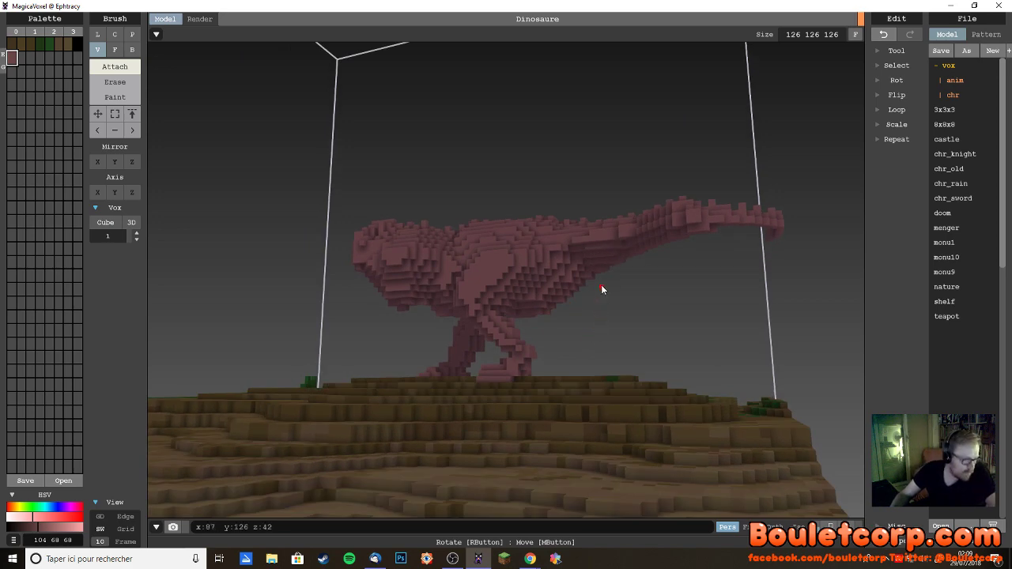
pyautogui.moveTo(601, 289); pyautogui.dragTo(535, 315, button='right')
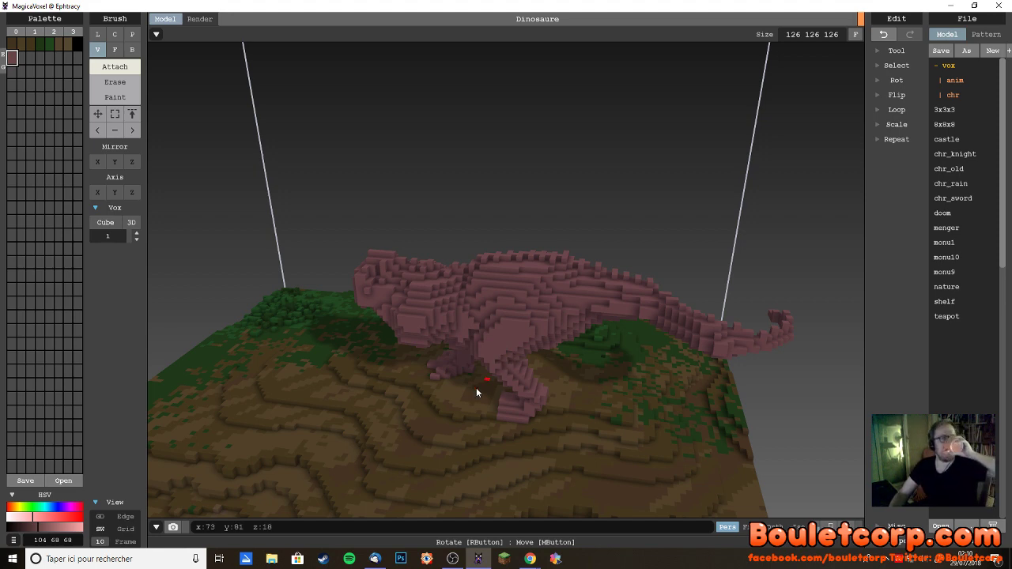
pyautogui.moveTo(477, 393); pyautogui.dragTo(564, 398, button='right')
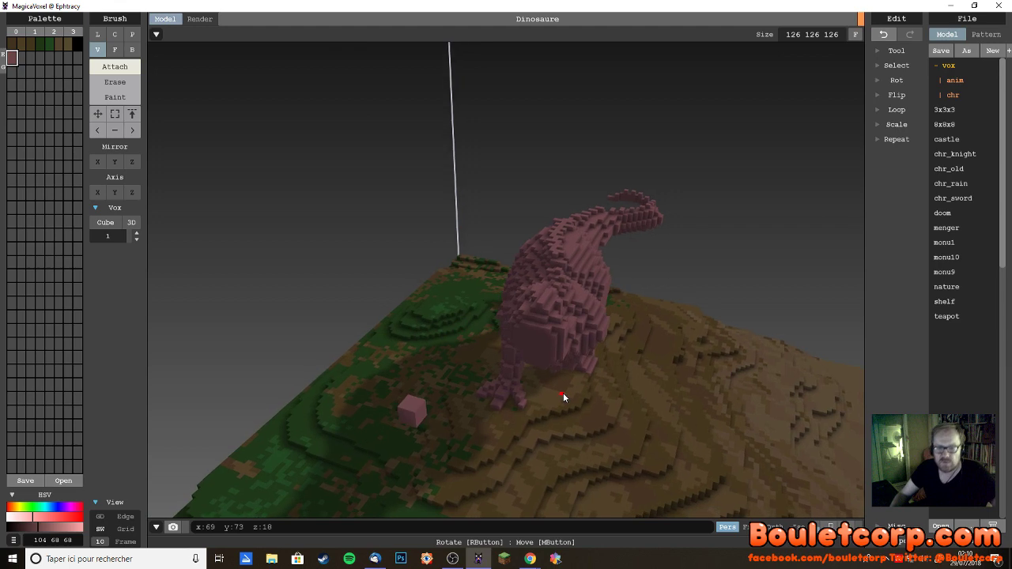
pyautogui.click(127, 82)
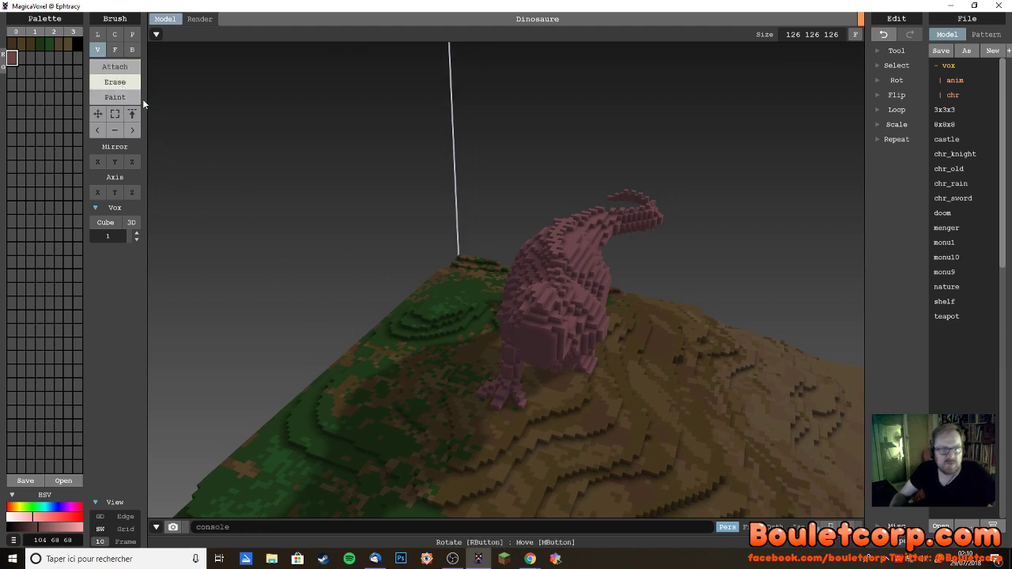
pyautogui.click(118, 66)
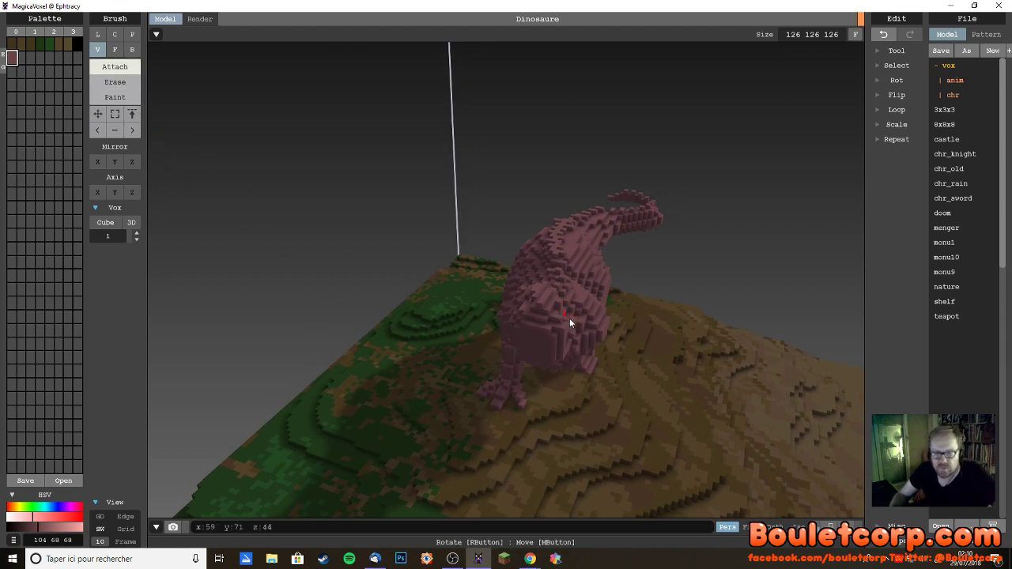
# - Examine the dinosaur's head, throat, chest and legs from the front, the sides and below
pyautogui.moveTo(566, 321); pyautogui.dragTo(576, 354, button='right')
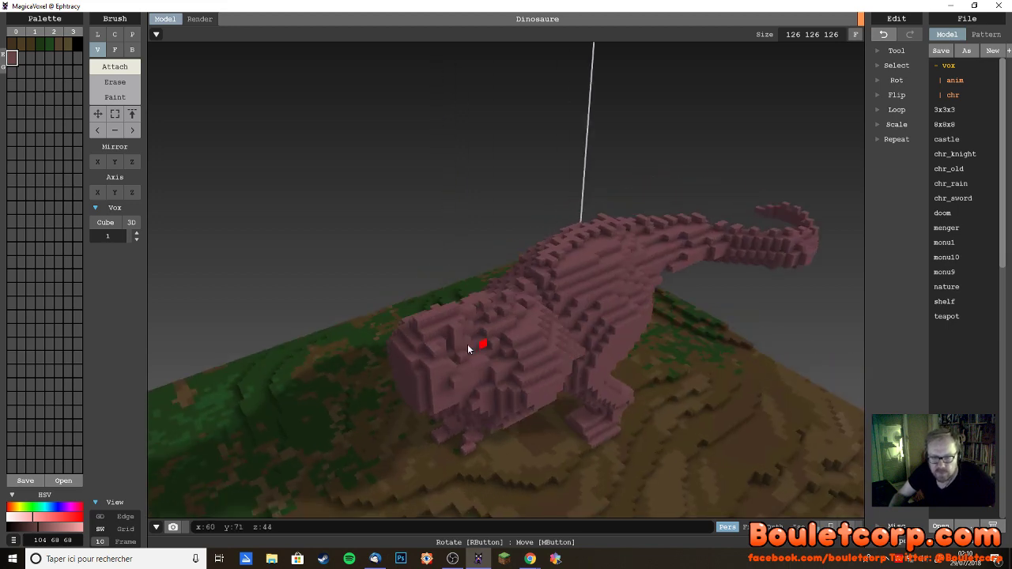
pyautogui.moveTo(450, 348); pyautogui.dragTo(606, 331, button='right')
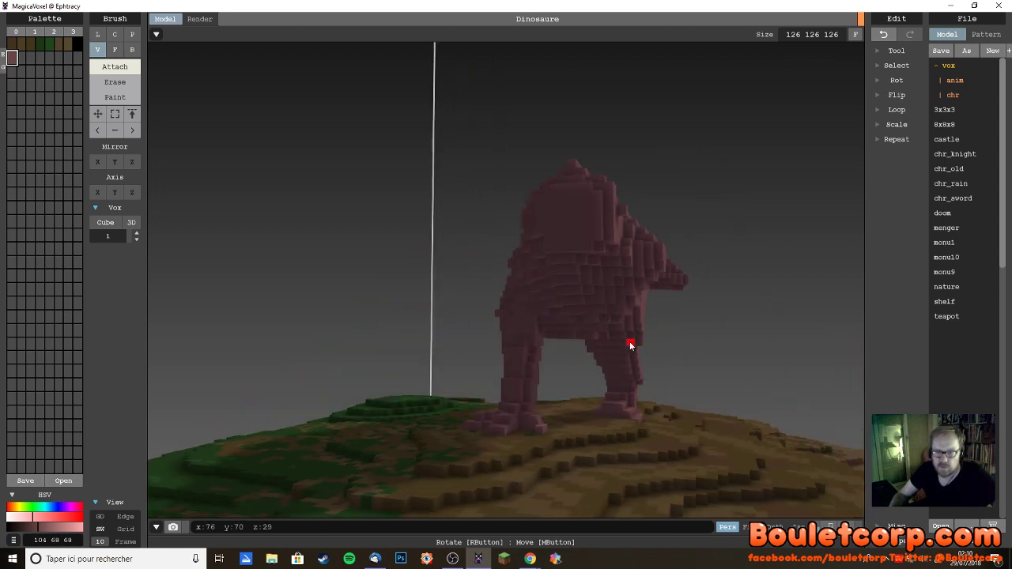
pyautogui.moveTo(630, 346)
pyautogui.mouseDown(button='right')
pyautogui.moveTo(654, 323)
pyautogui.moveTo(644, 309)
pyautogui.moveTo(667, 317)
pyautogui.moveTo(642, 320)
pyautogui.moveTo(623, 301)
pyautogui.mouseUp(button='right')
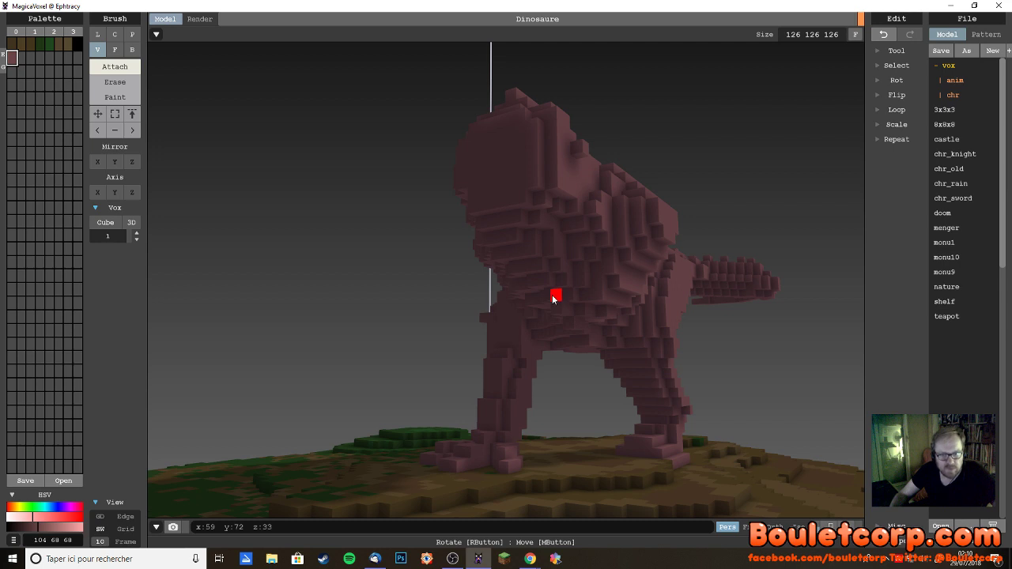
pyautogui.moveTo(565, 324); pyautogui.dragTo(603, 328, button='right')
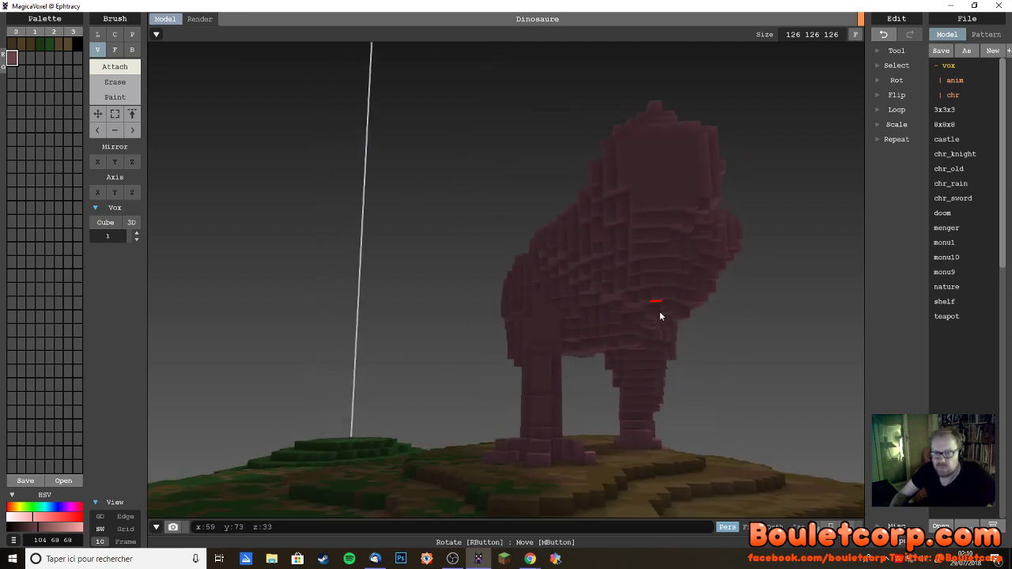
pyautogui.moveTo(699, 345); pyautogui.dragTo(606, 327, button='right')
pyautogui.scroll(3, 576, 333)
pyautogui.scroll(3, 493, 306)
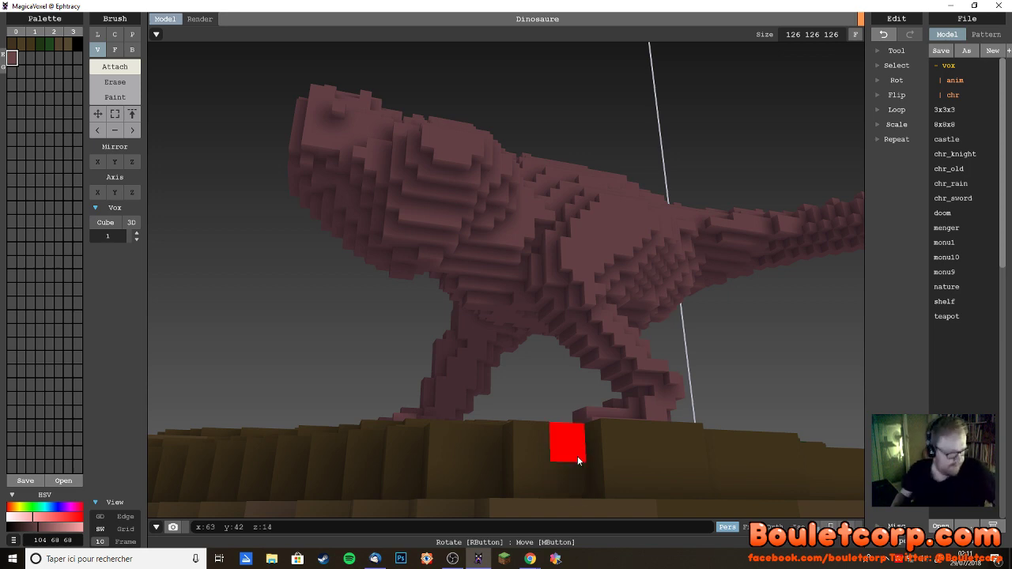
# - Attach voxels to the side of the muzzle below the brow to shape the cheek
pyautogui.moveTo(464, 361); pyautogui.dragTo(367, 247, button='right')
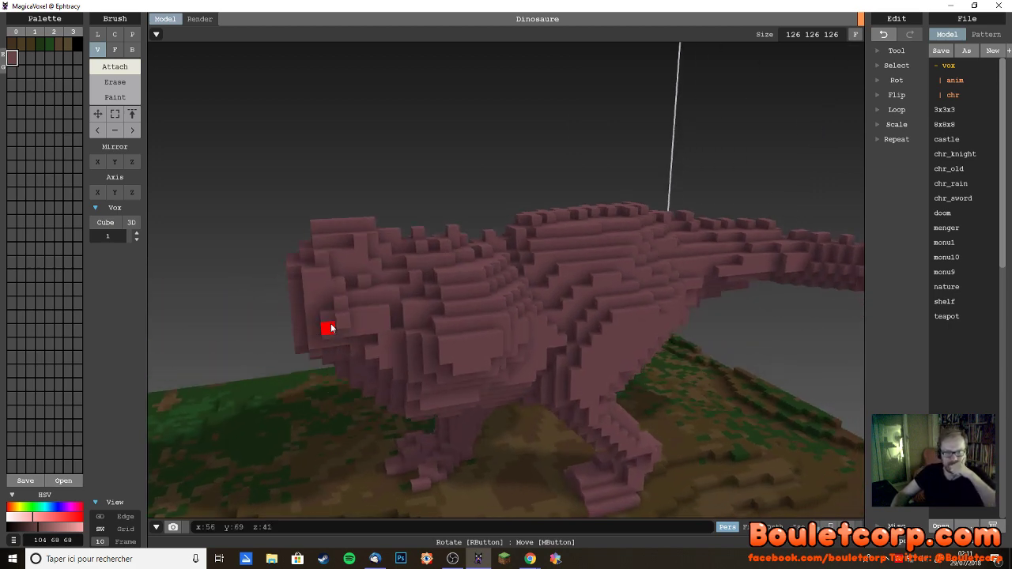
pyautogui.moveTo(367, 315); pyautogui.dragTo(506, 339, button='right')
pyautogui.scroll(3, 506, 332)
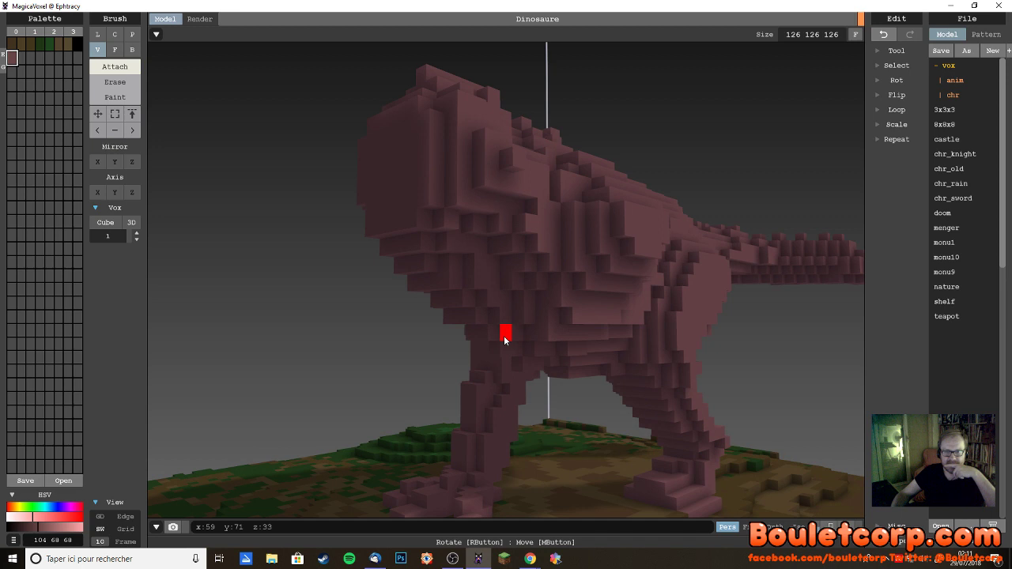
# - Erase voxels along the side of the muzzle and shoulder to refine their contours
pyautogui.click(115, 82)
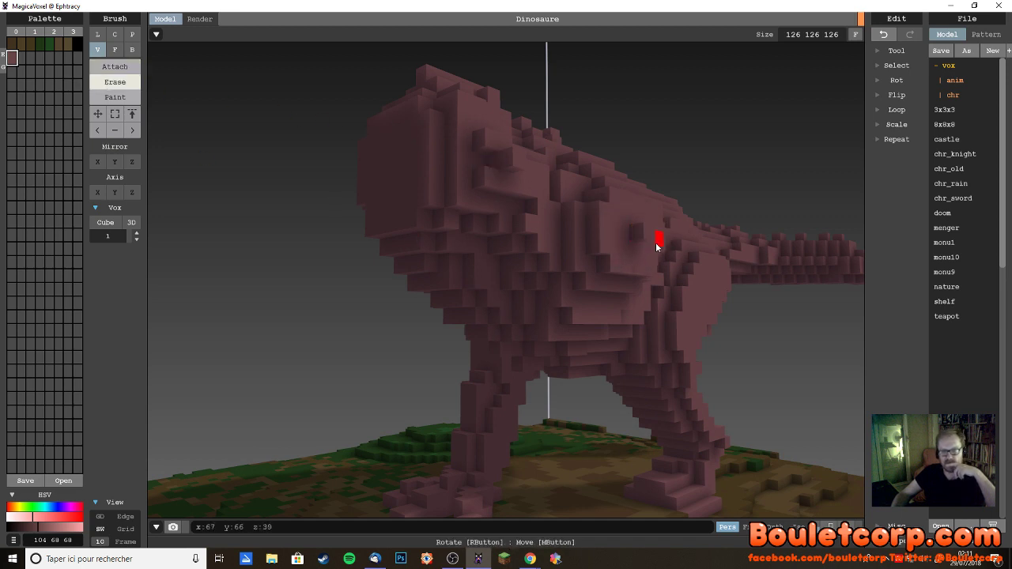
pyautogui.scroll(3, 572, 289)
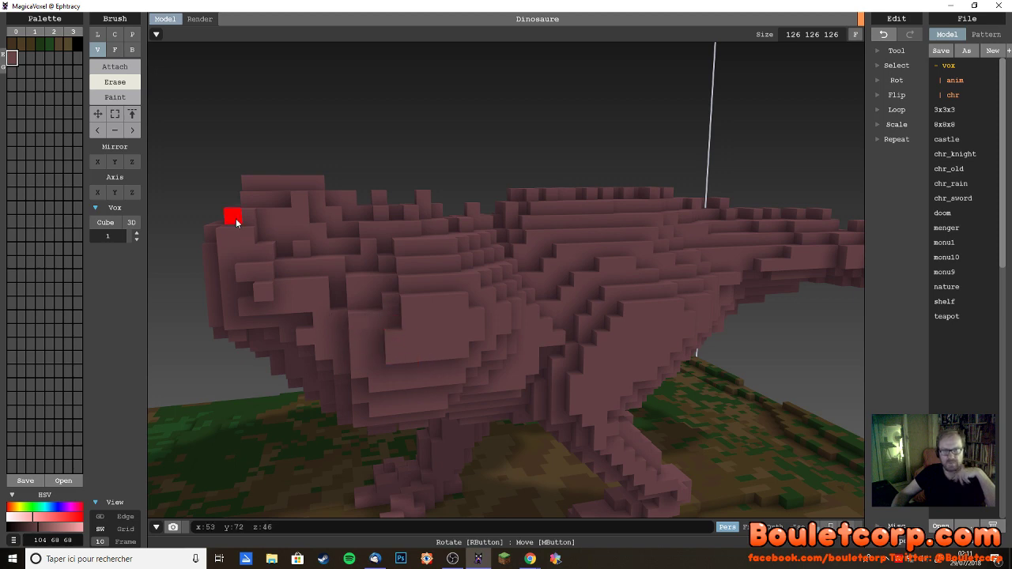
# - Attach voxels to the dinosaur's left front side to build a small bent arm reaching forward with a clawed hand
pyautogui.click(115, 69)
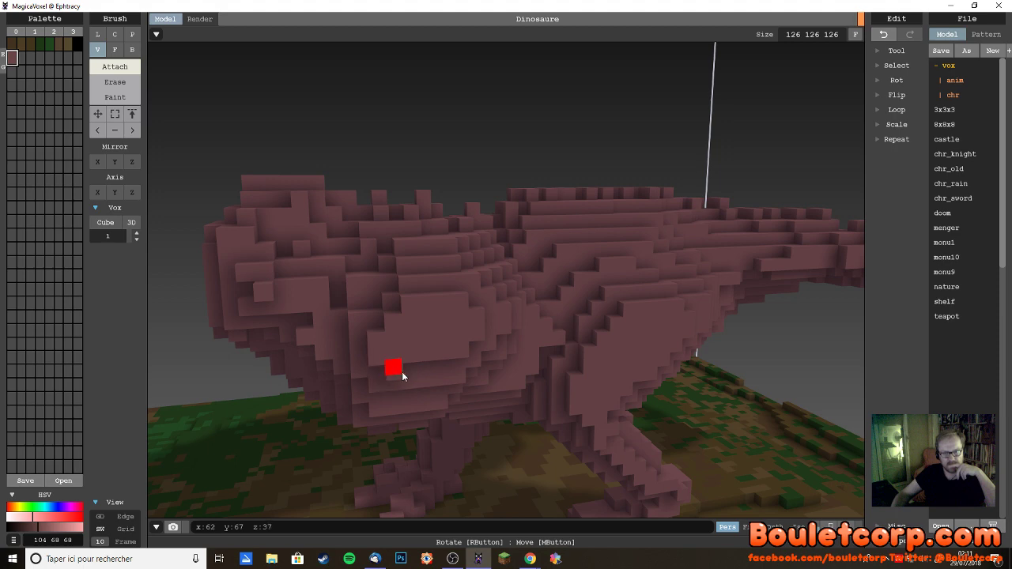
pyautogui.moveTo(409, 371); pyautogui.dragTo(459, 351, button='right')
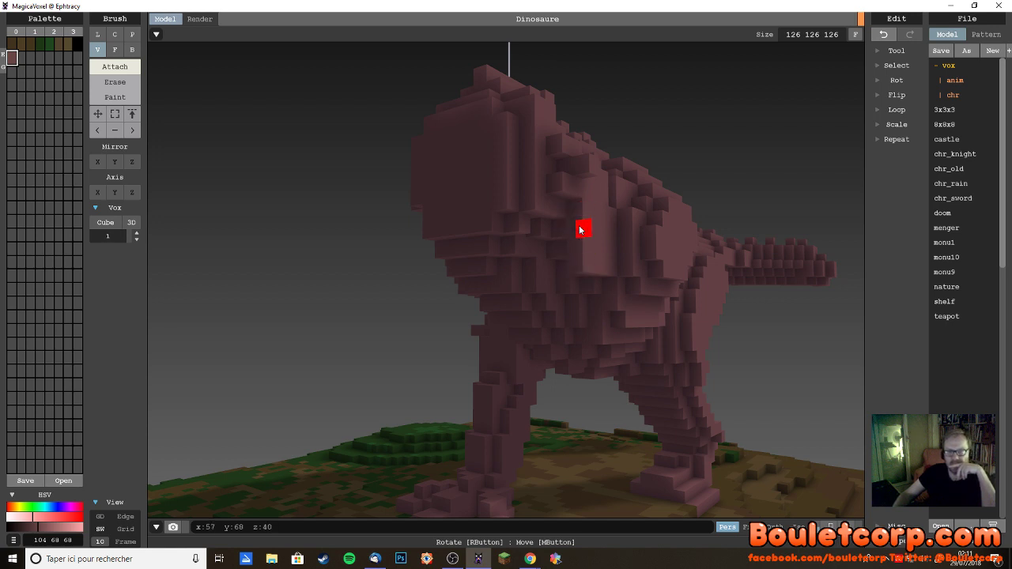
pyautogui.moveTo(574, 287); pyautogui.dragTo(542, 286, button='right')
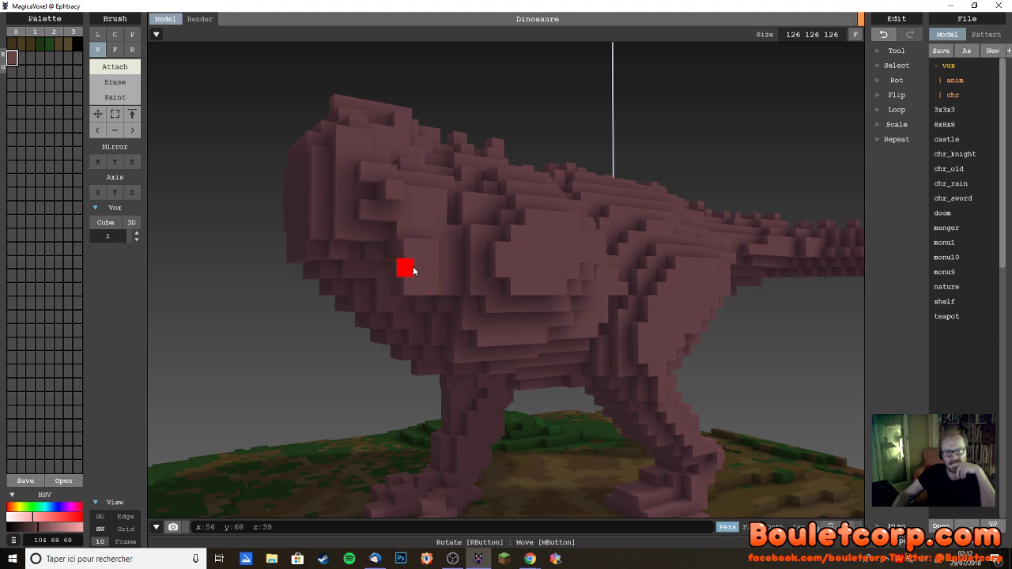
pyautogui.moveTo(403, 266); pyautogui.dragTo(543, 245, button='right')
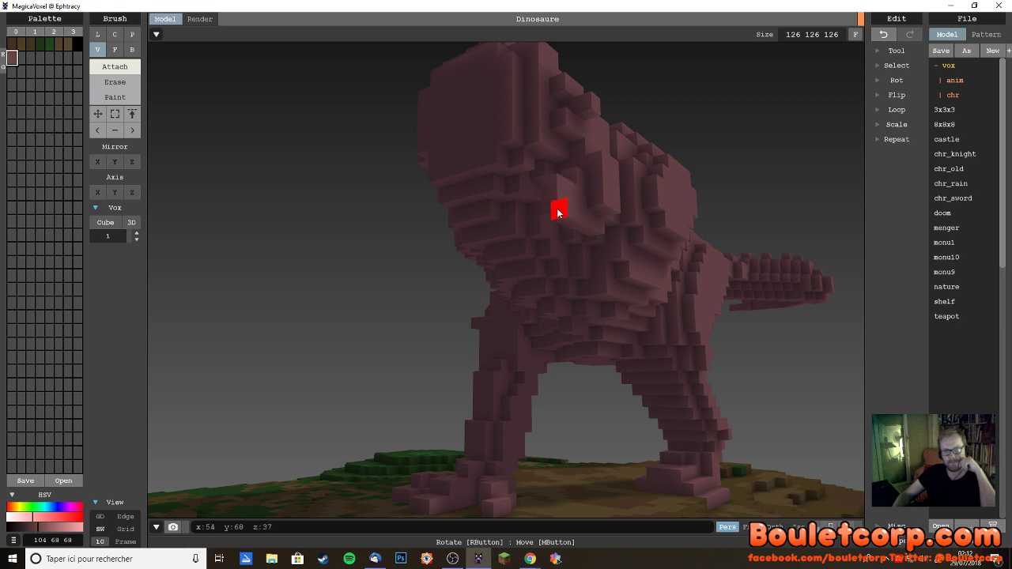
pyautogui.moveTo(560, 215); pyautogui.dragTo(504, 290, button='right')
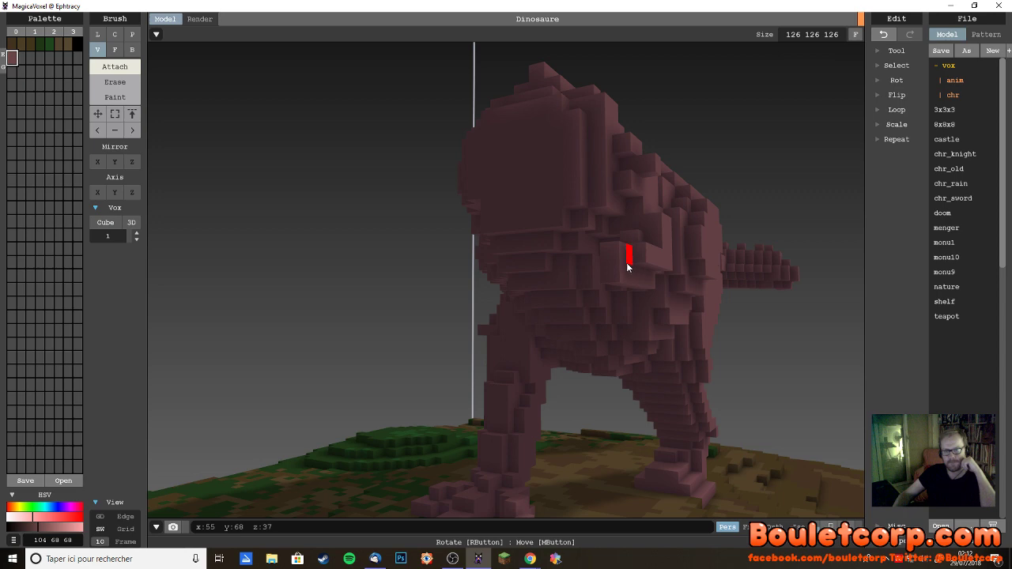
pyautogui.moveTo(628, 266); pyautogui.dragTo(422, 419, button='right')
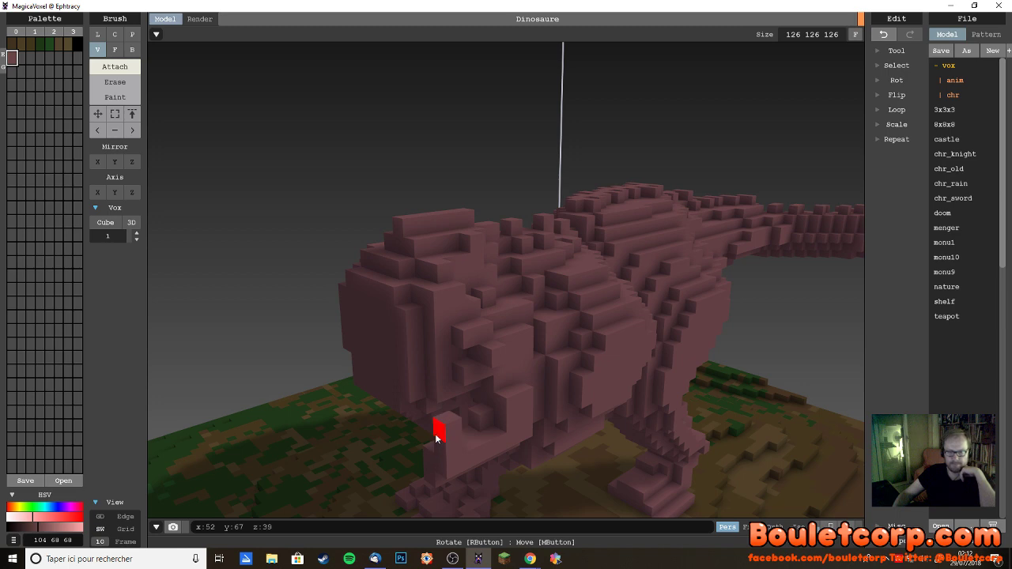
pyautogui.moveTo(486, 480); pyautogui.dragTo(497, 425, button='right')
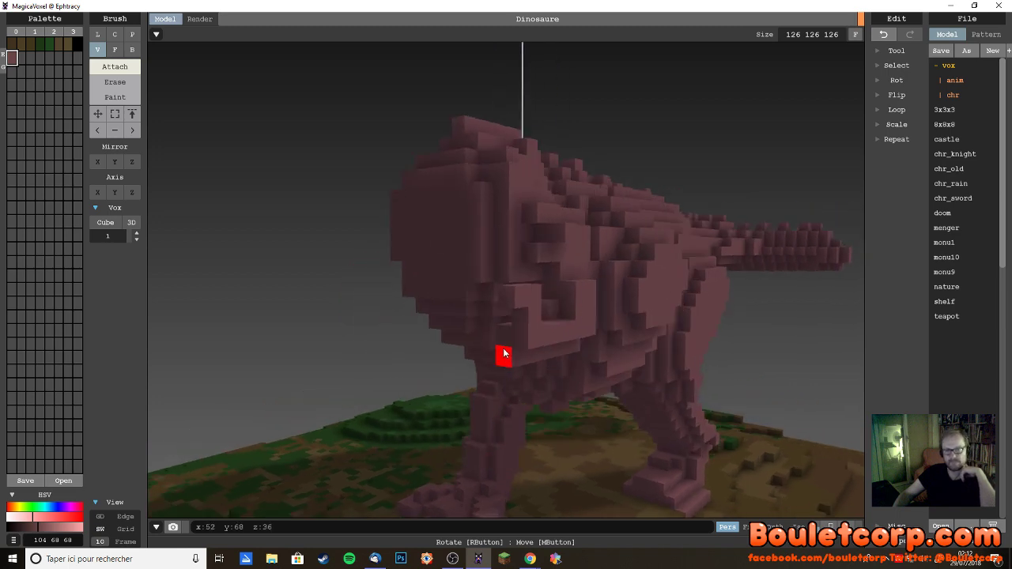
pyautogui.moveTo(501, 337)
pyautogui.mouseDown(button='right')
pyautogui.moveTo(543, 411)
pyautogui.moveTo(557, 411)
pyautogui.moveTo(514, 404)
pyautogui.moveTo(522, 388)
pyautogui.moveTo(581, 401)
pyautogui.moveTo(436, 377)
pyautogui.mouseUp(button='right')
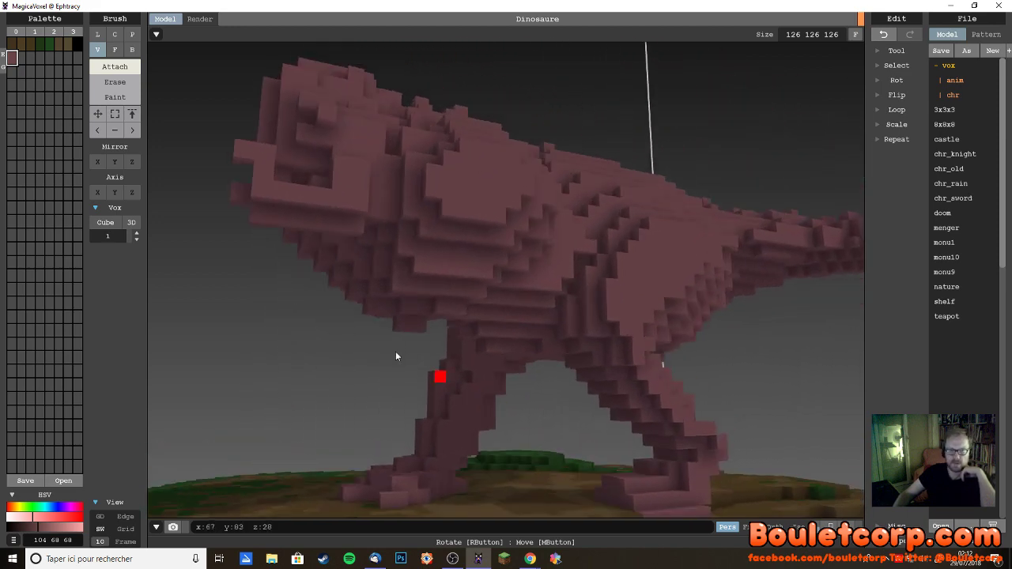
# - Erase excess voxels around the elbow and underside of the left arm
pyautogui.click(121, 83)
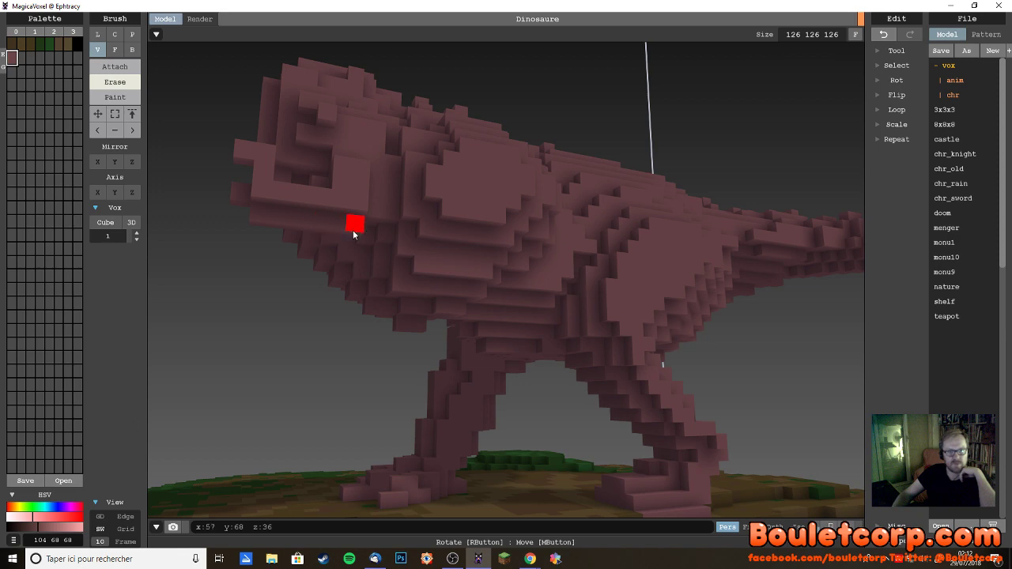
pyautogui.moveTo(362, 342); pyautogui.dragTo(343, 357, button='right')
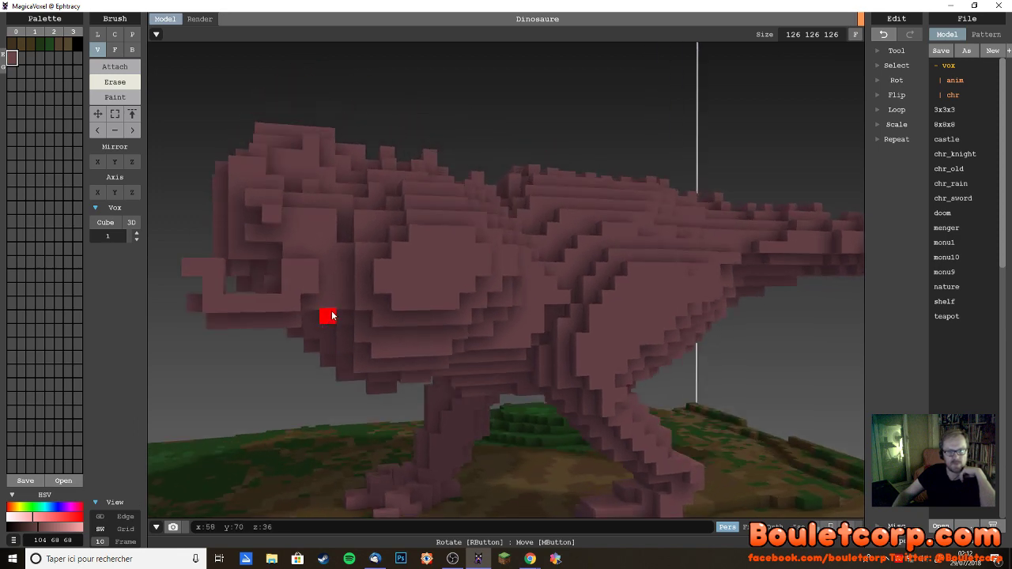
pyautogui.moveTo(376, 386); pyautogui.dragTo(393, 388, button='right')
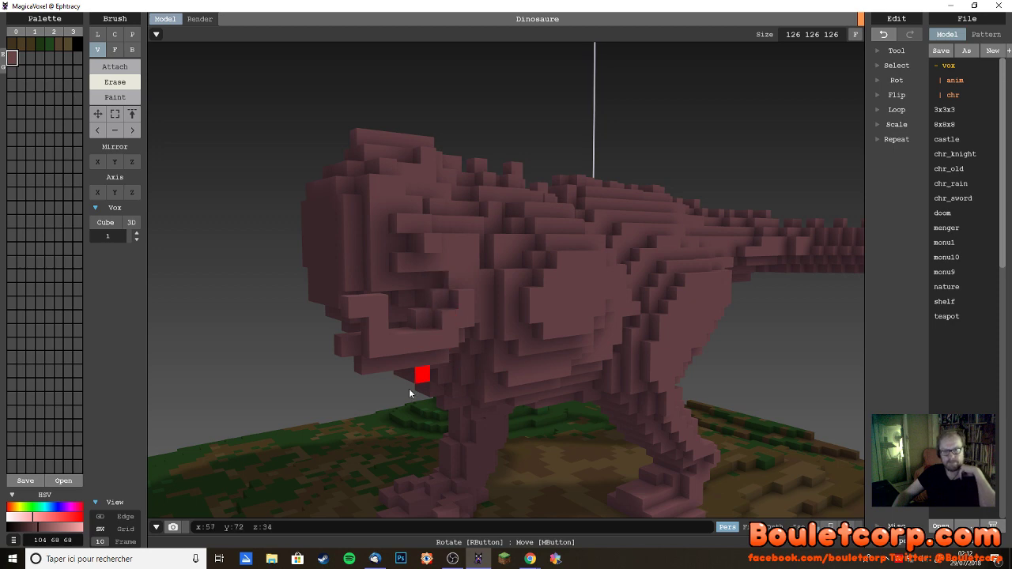
pyautogui.moveTo(409, 388)
pyautogui.mouseDown(button='right')
pyautogui.moveTo(338, 405)
pyautogui.moveTo(364, 398)
pyautogui.mouseUp(button='right')
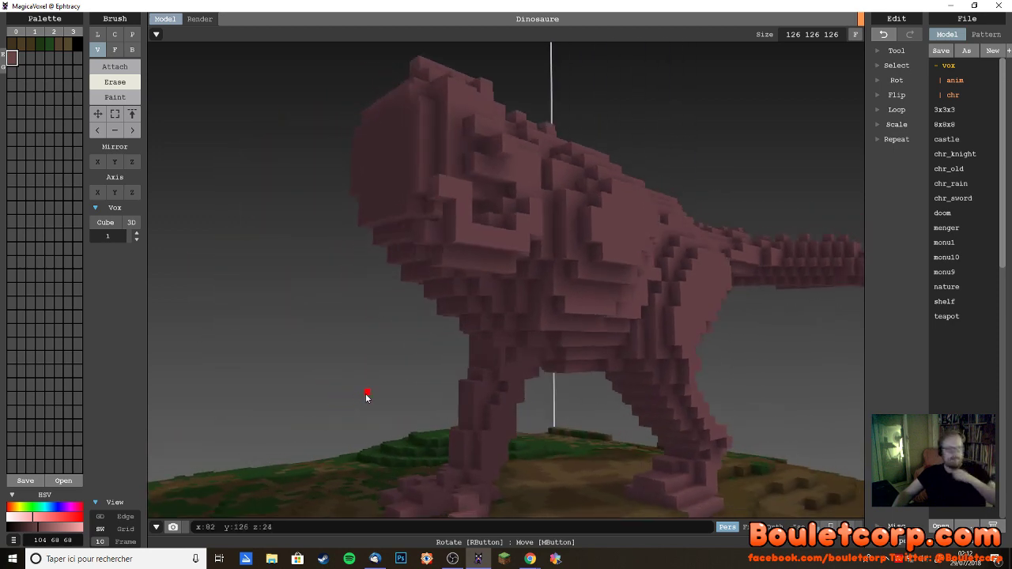
# - Attach voxels to the dinosaur's right front side to extend the opposite arm forward
pyautogui.scroll(-3, 381, 422)
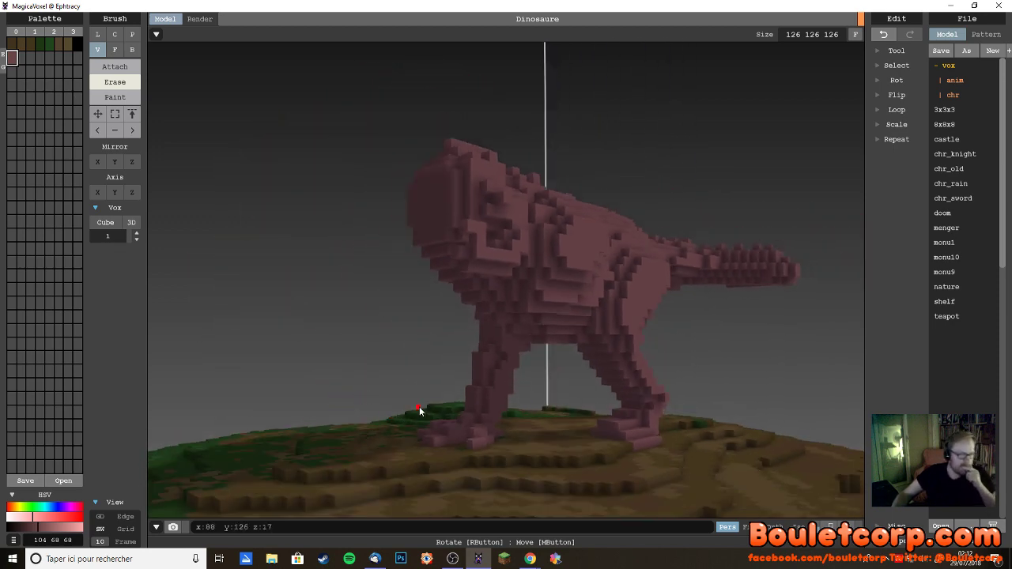
pyautogui.moveTo(419, 411); pyautogui.dragTo(540, 354, button='right')
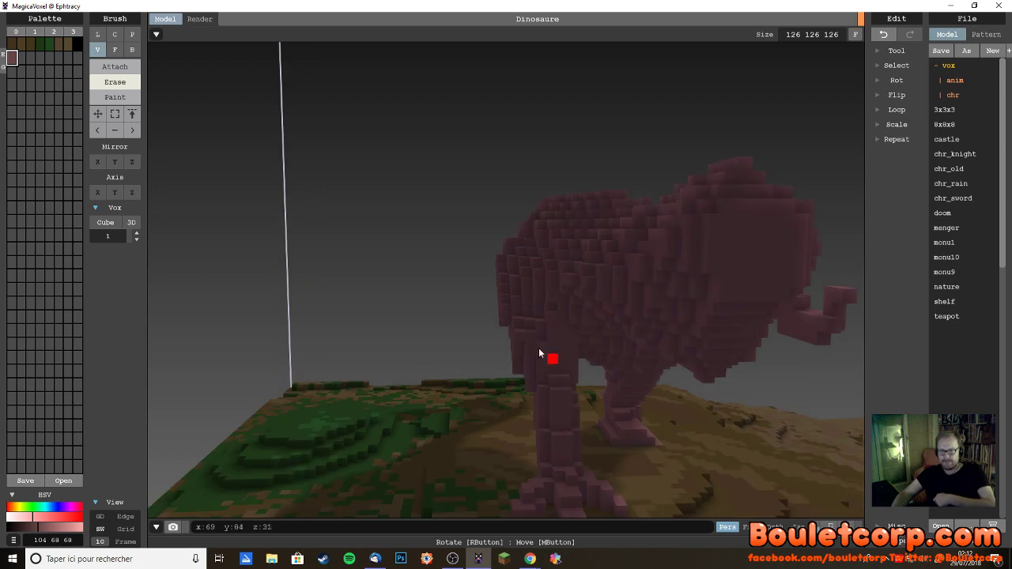
pyautogui.click(114, 66)
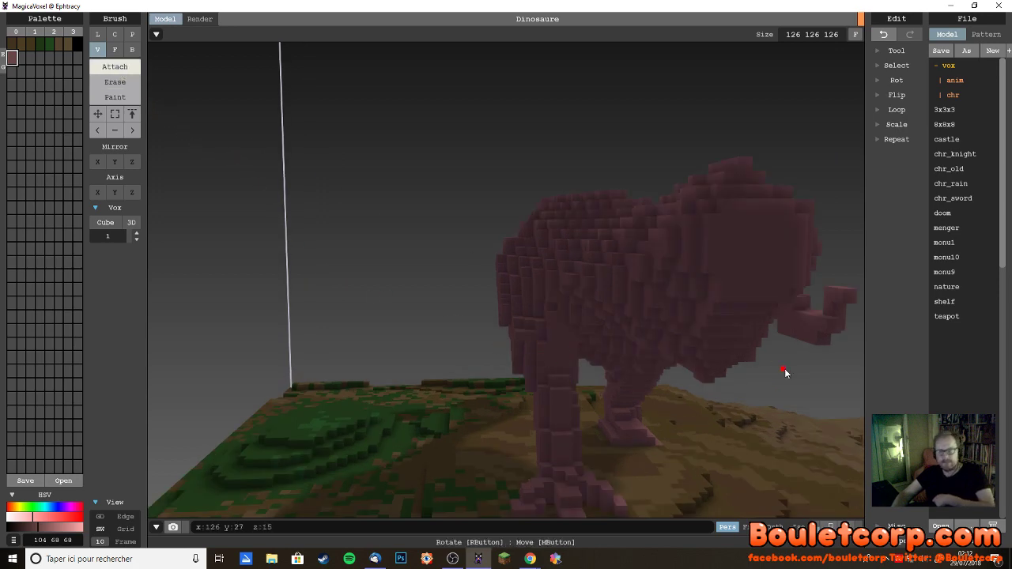
pyautogui.moveTo(722, 346); pyautogui.dragTo(656, 291, button='right')
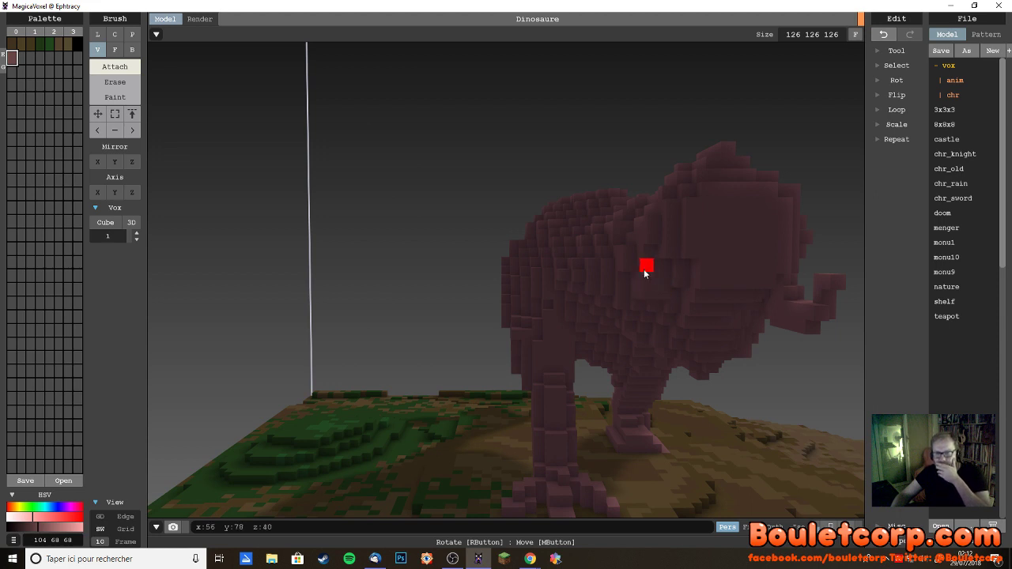
pyautogui.moveTo(652, 297); pyautogui.dragTo(707, 316, button='right')
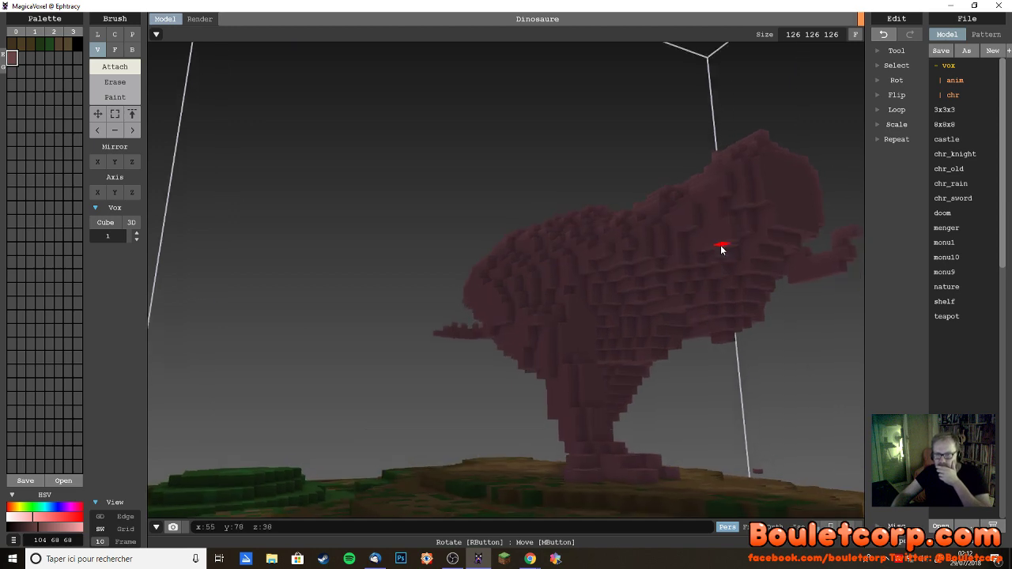
pyautogui.moveTo(723, 242); pyautogui.dragTo(716, 280, button='right')
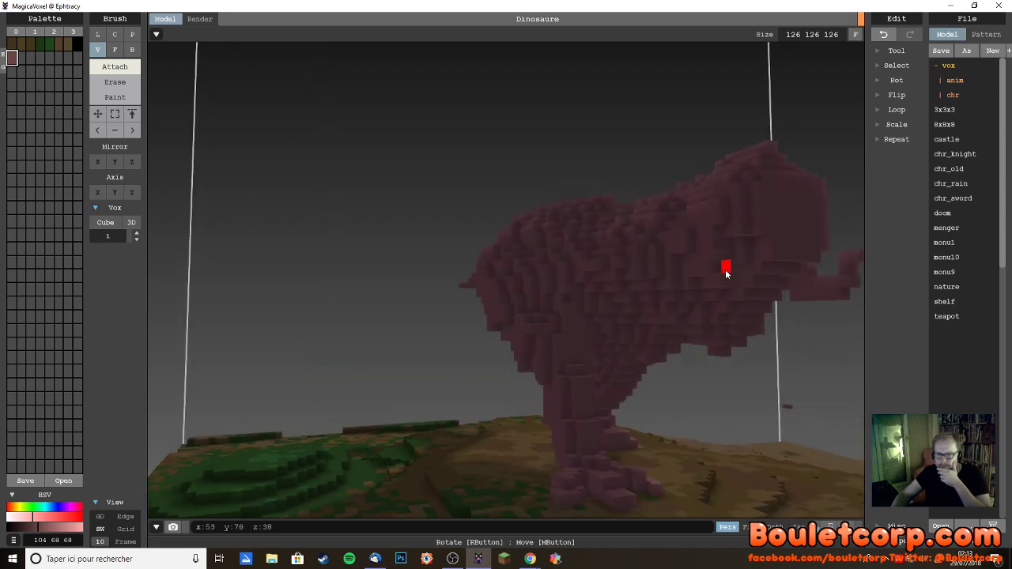
pyautogui.moveTo(735, 319); pyautogui.dragTo(669, 323, button='right')
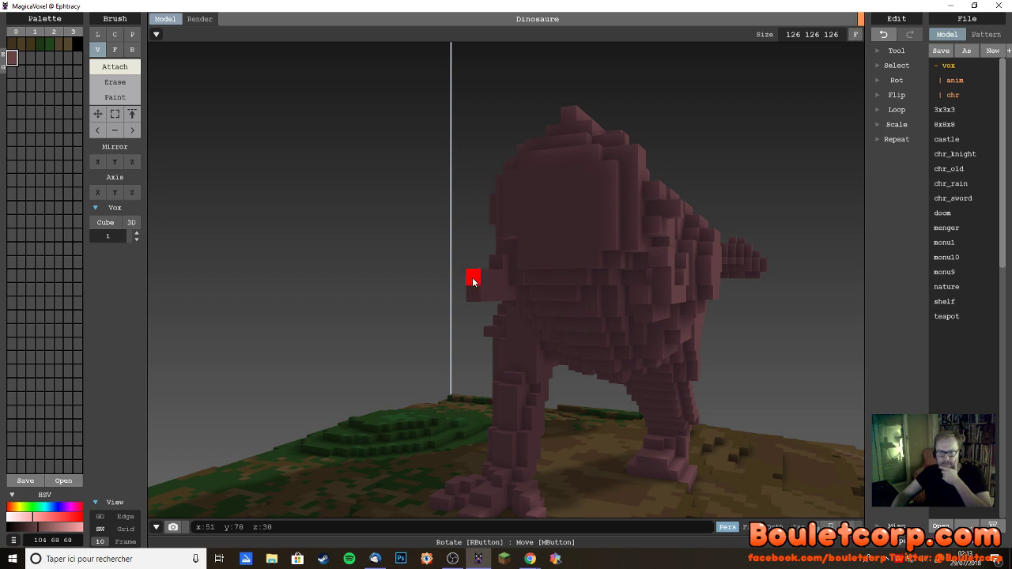
# - Attach voxels at the end of the right arm to form its hand and claws
pyautogui.moveTo(483, 312); pyautogui.dragTo(741, 368, button='right')
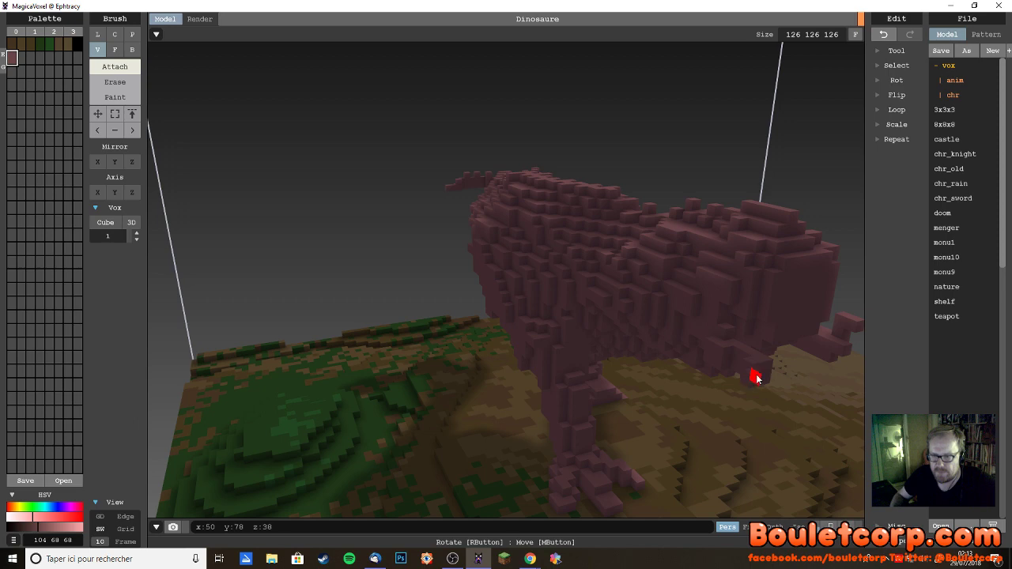
pyautogui.moveTo(763, 375); pyautogui.dragTo(852, 362, button='right')
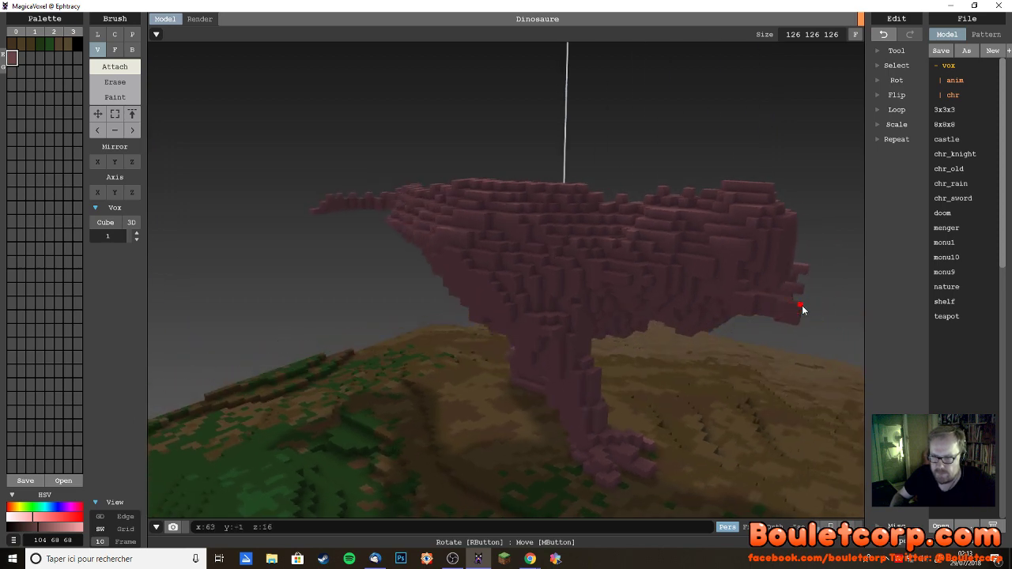
pyautogui.moveTo(802, 319); pyautogui.dragTo(728, 327, button='right')
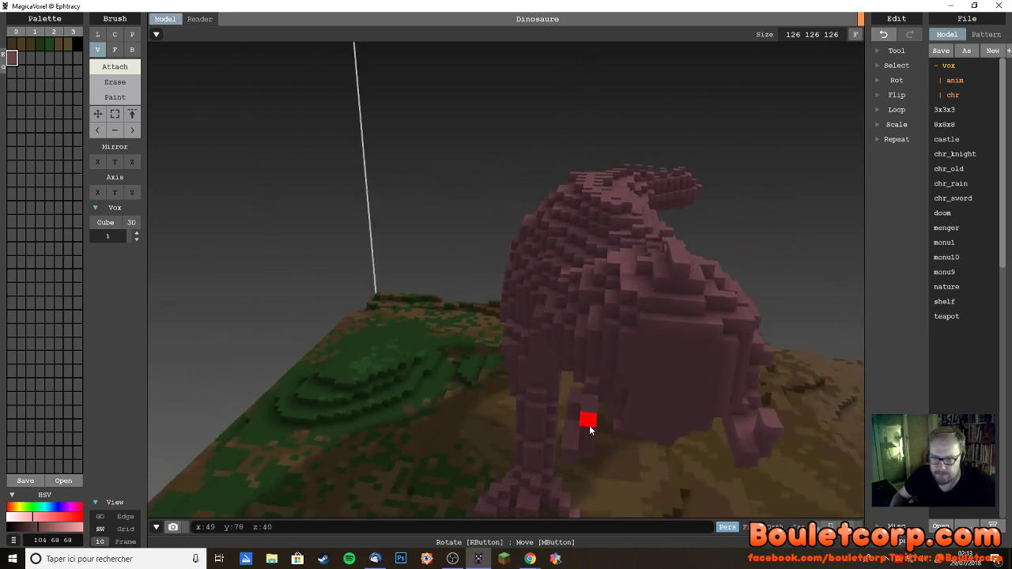
pyautogui.moveTo(588, 418); pyautogui.dragTo(707, 383, button='right')
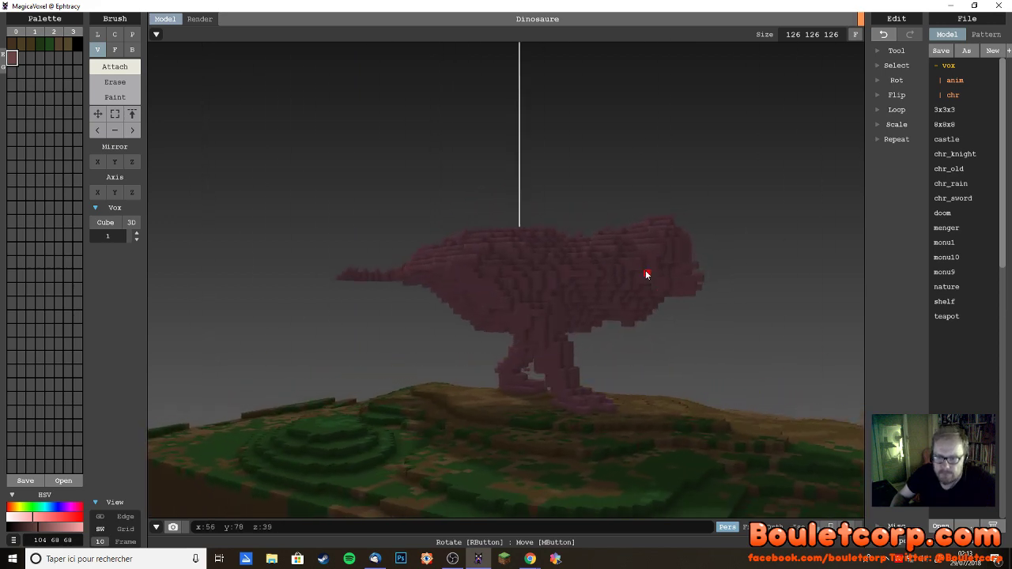
pyautogui.moveTo(653, 276); pyautogui.dragTo(636, 257, button='right')
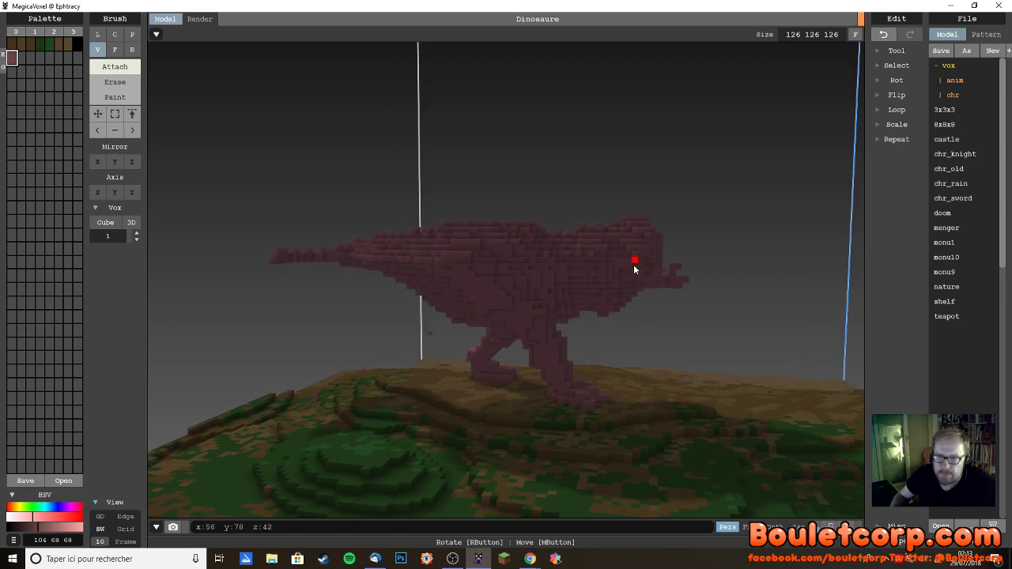
# - Attach successive narrower layers of voxels to the flat front of the head to round it forward
pyautogui.moveTo(705, 303); pyautogui.dragTo(606, 298, button='right')
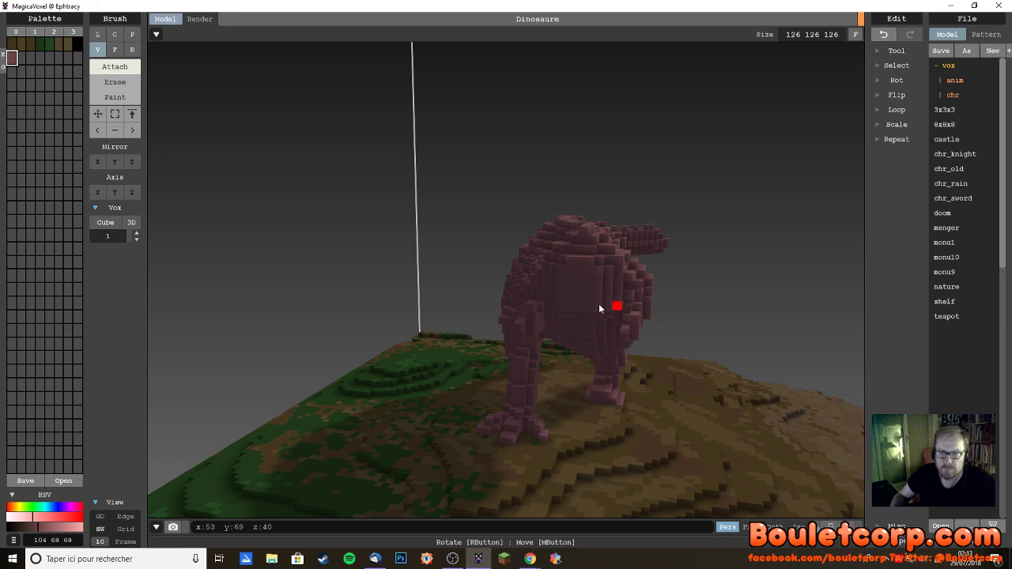
pyautogui.moveTo(617, 305); pyautogui.dragTo(572, 305, button='right')
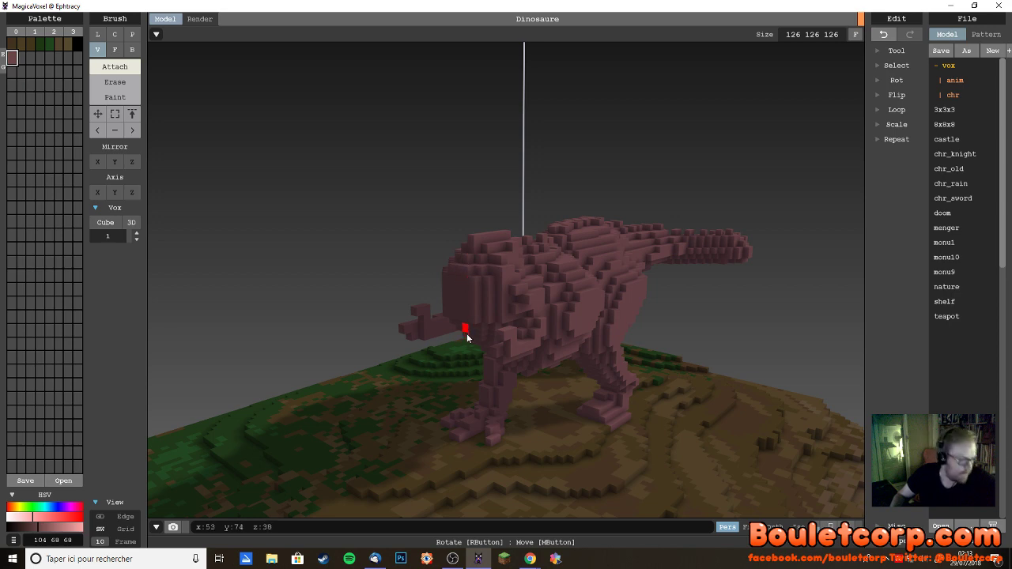
pyautogui.moveTo(464, 335); pyautogui.dragTo(640, 251, button='right')
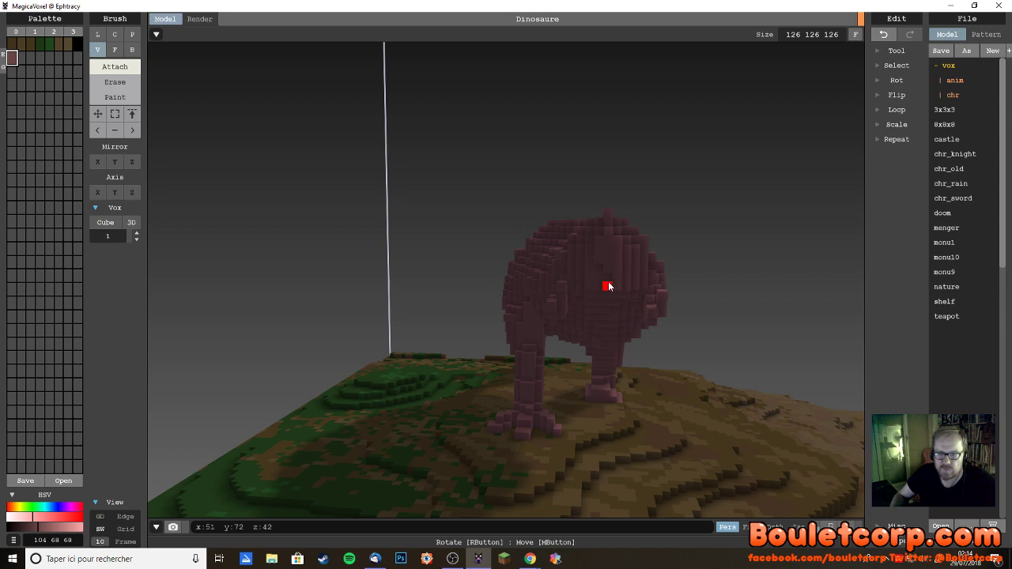
pyautogui.moveTo(599, 285); pyautogui.dragTo(615, 258, button='right')
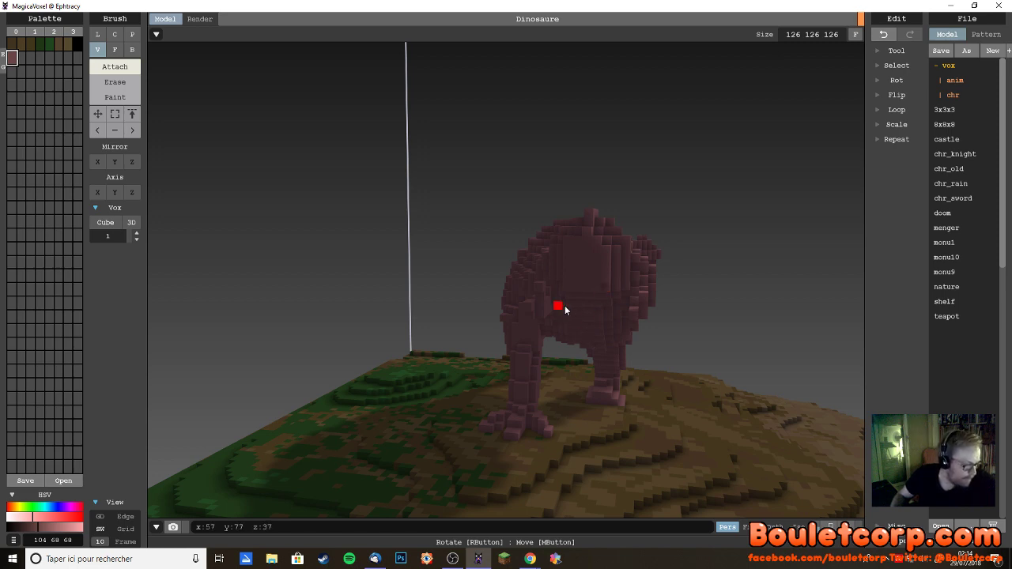
pyautogui.moveTo(559, 305); pyautogui.dragTo(523, 309, button='right')
pyautogui.moveTo(435, 284); pyautogui.dragTo(511, 315, button='right')
pyautogui.moveTo(645, 291); pyautogui.dragTo(609, 306, button='right')
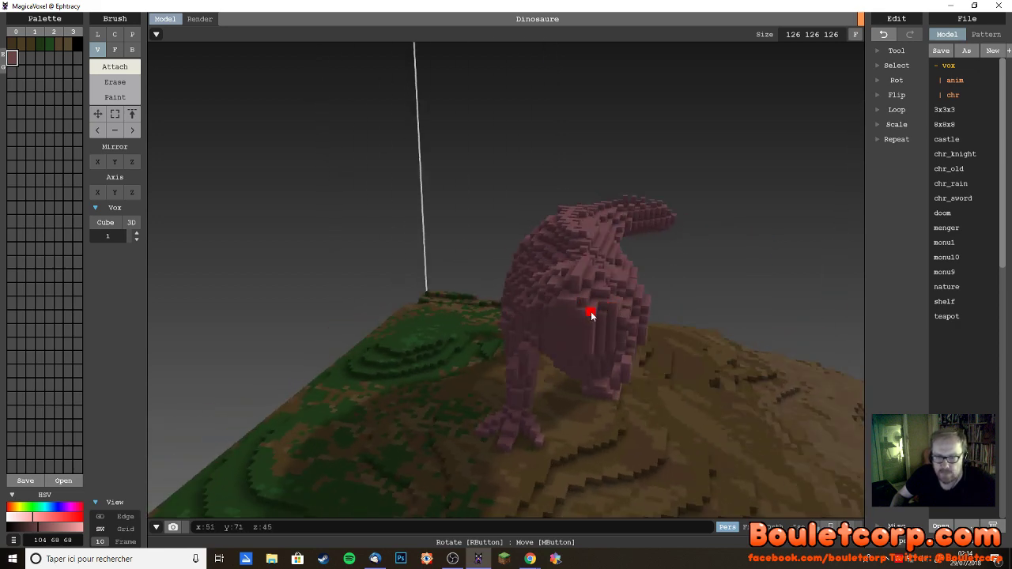
pyautogui.moveTo(588, 342); pyautogui.dragTo(596, 313, button='right')
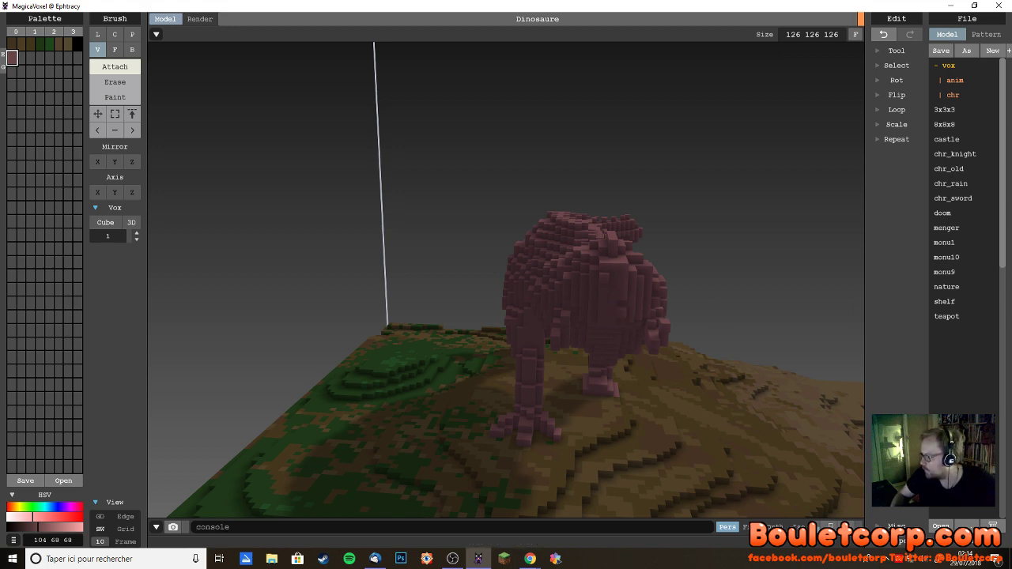
pyautogui.hotkey('alt', 'Tab')
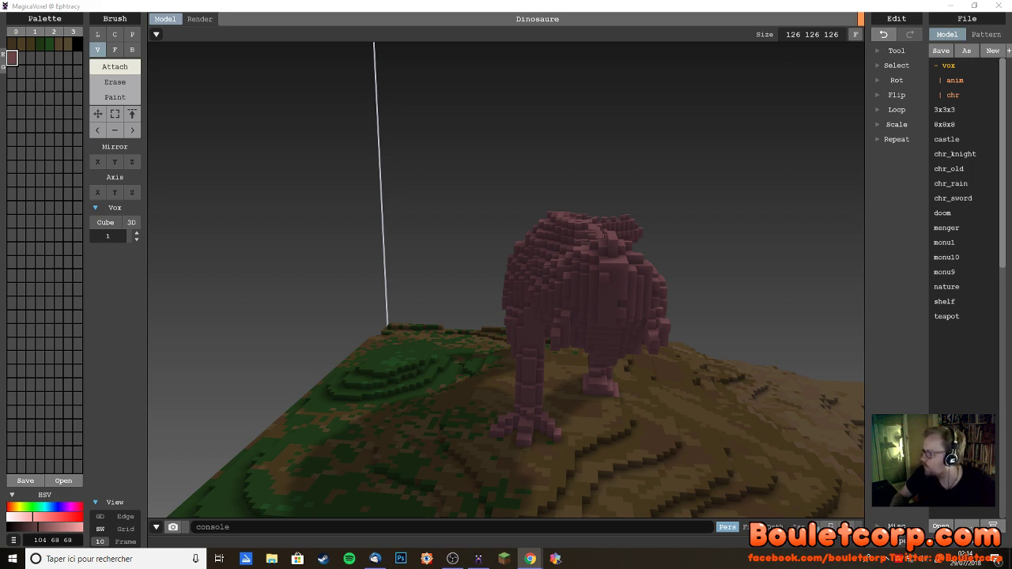
pyautogui.click(583, 298)
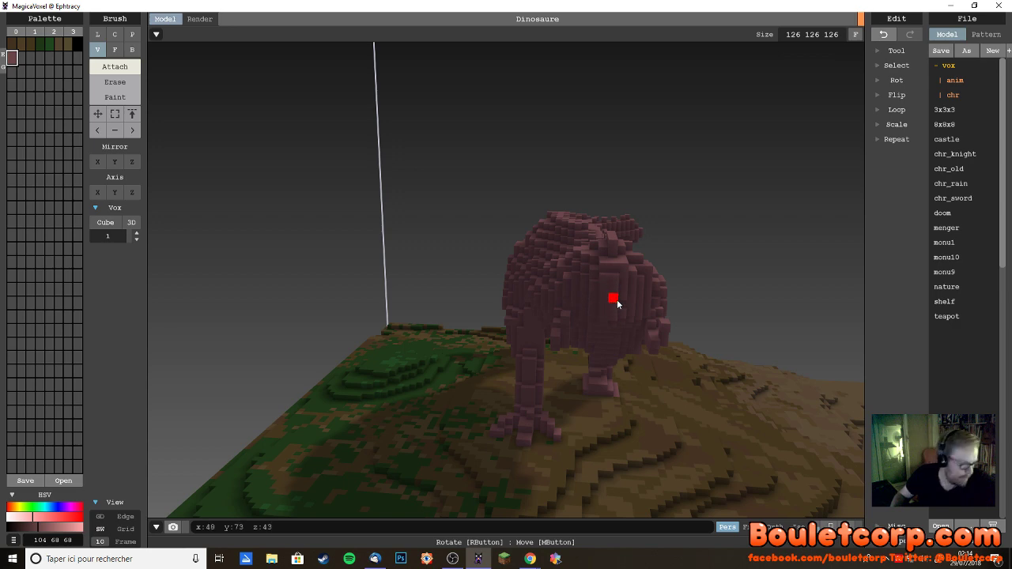
pyautogui.moveTo(618, 303); pyautogui.dragTo(578, 297, button='right')
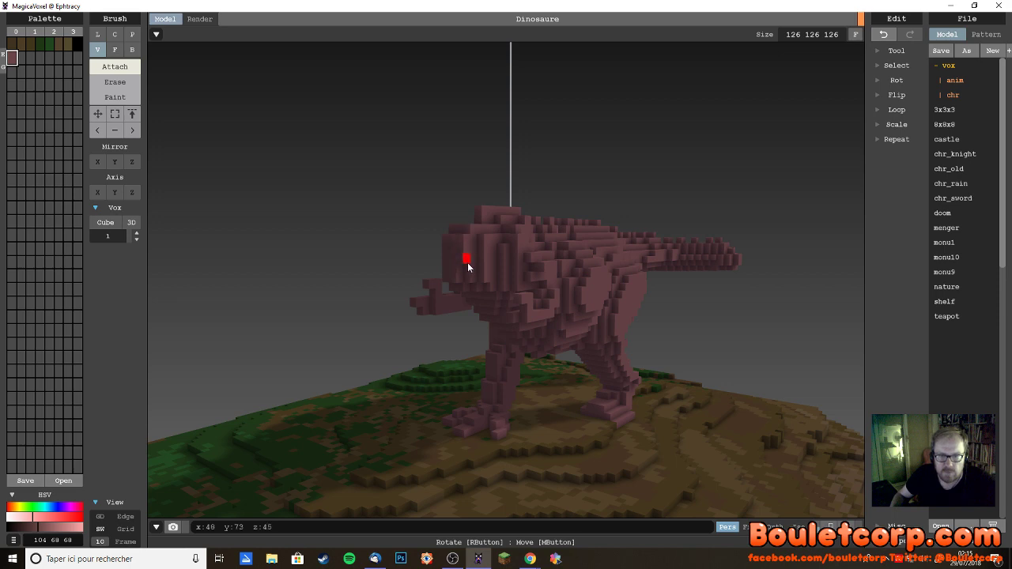
# - Attach voxels to both sides of the head behind its front face to fill out the cheeks
pyautogui.moveTo(479, 281); pyautogui.dragTo(499, 291, button='right')
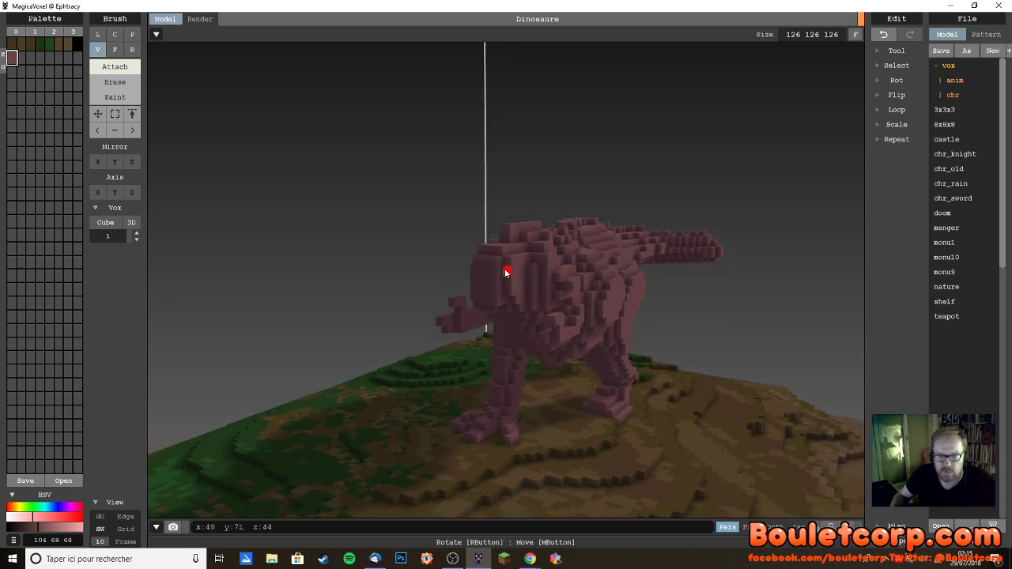
pyautogui.moveTo(509, 286); pyautogui.dragTo(512, 301, button='right')
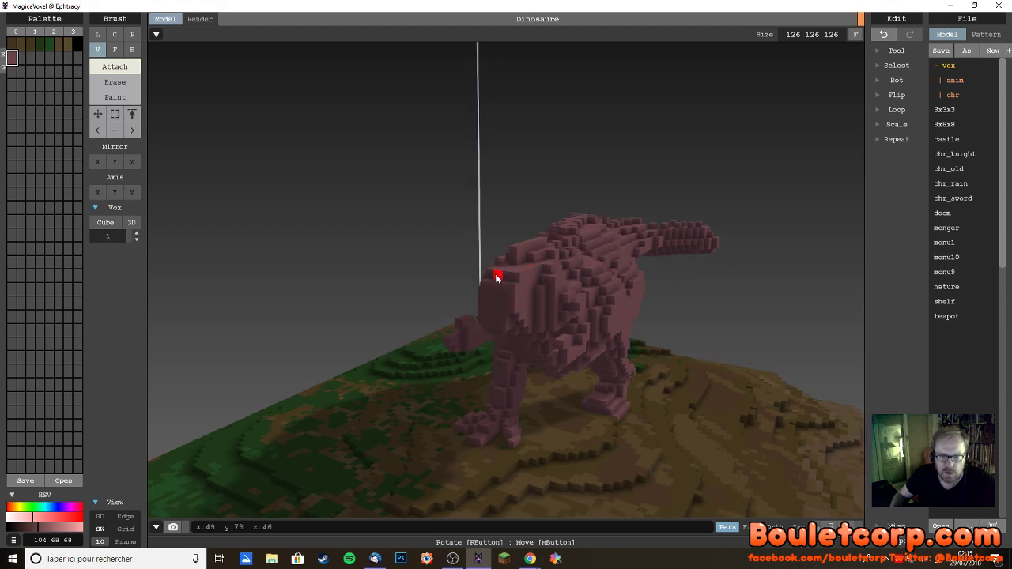
pyautogui.moveTo(527, 293); pyautogui.dragTo(642, 301, button='right')
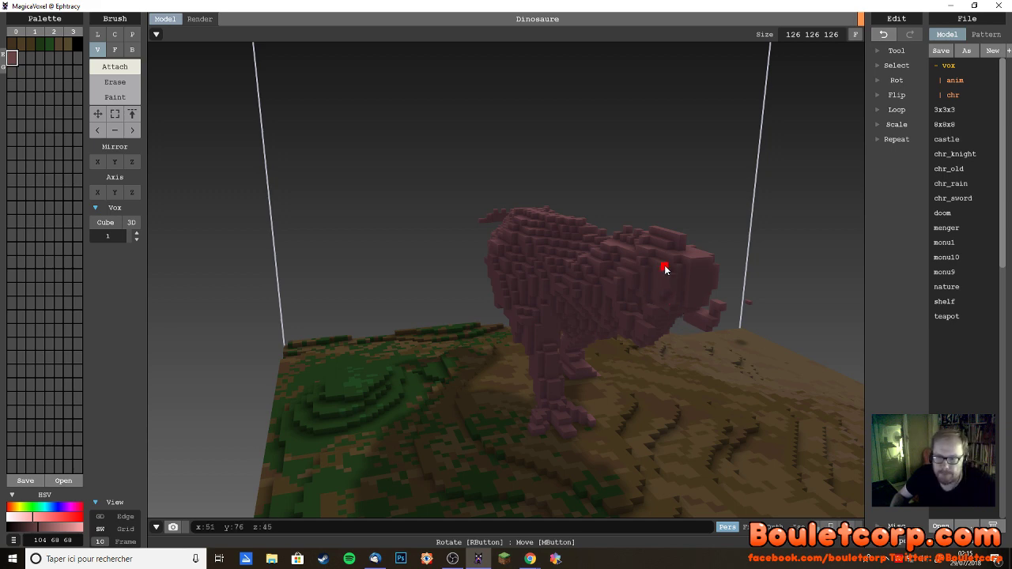
pyautogui.moveTo(665, 270); pyautogui.dragTo(548, 291, button='right')
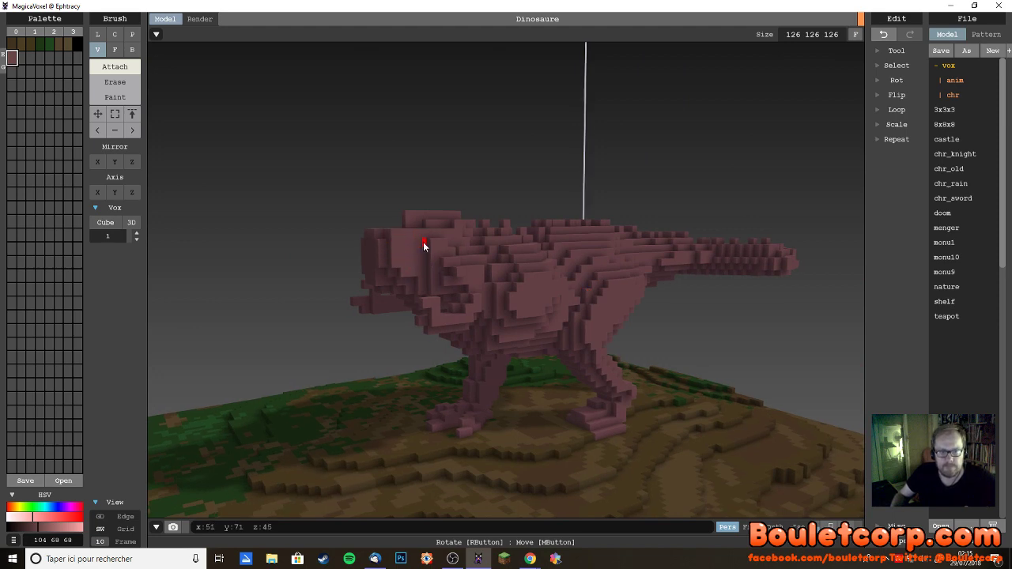
pyautogui.moveTo(429, 256); pyautogui.dragTo(488, 329, button='right')
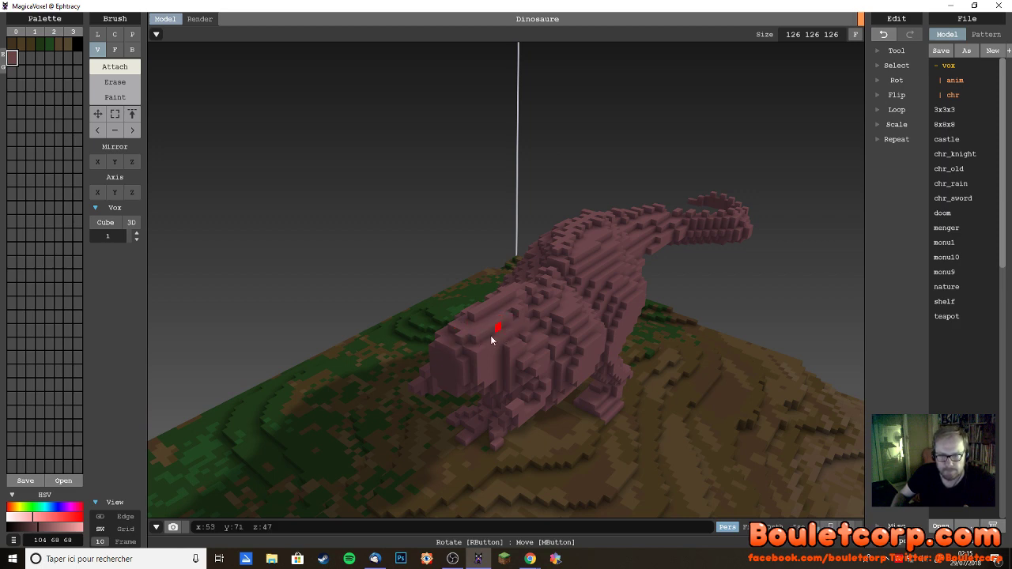
# - Attach voxels along the top of the head in front of the crest to build up its upper front edge
pyautogui.moveTo(491, 335); pyautogui.dragTo(593, 352, button='right')
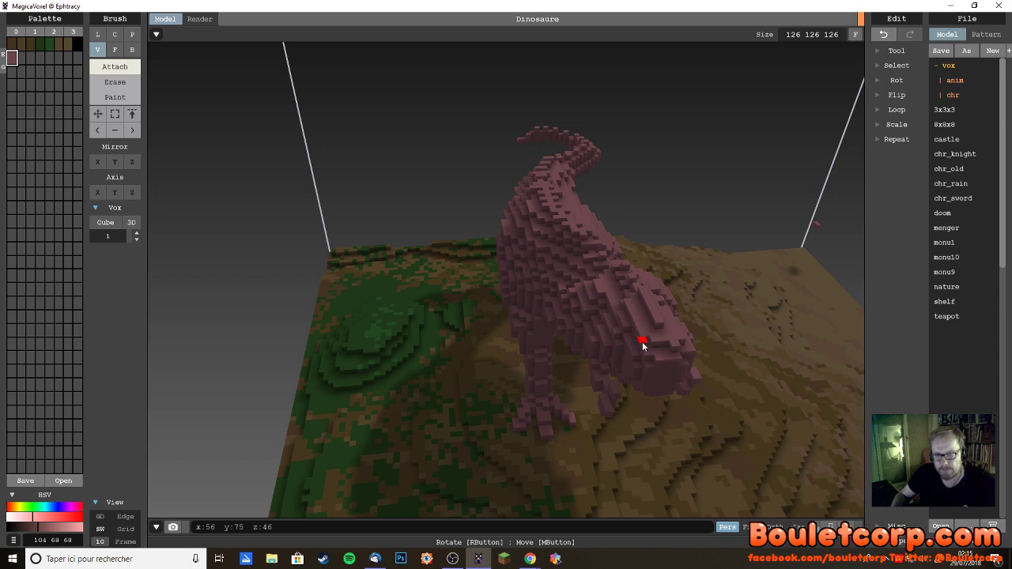
pyautogui.moveTo(652, 330); pyautogui.dragTo(589, 357, button='right')
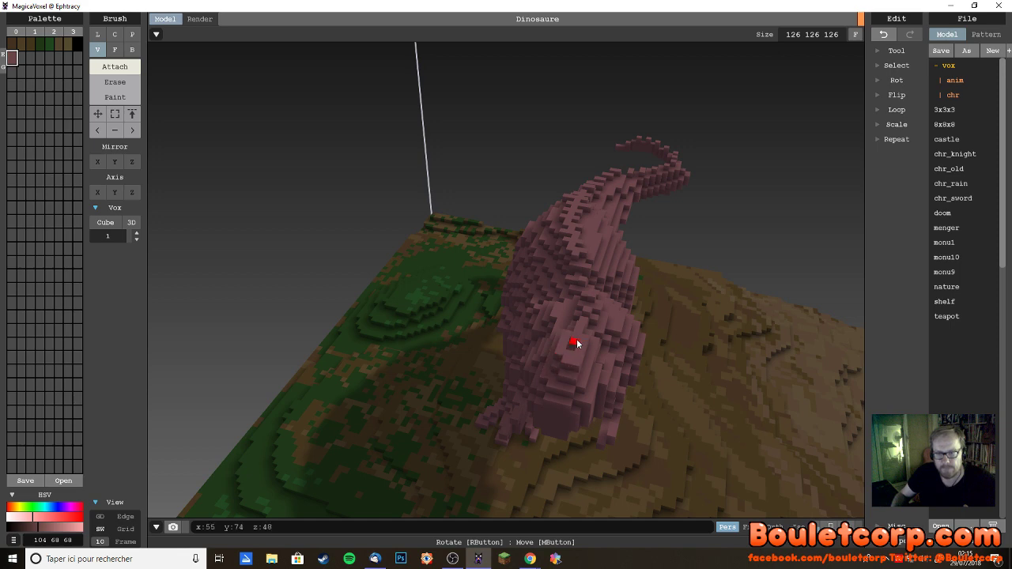
pyautogui.moveTo(570, 344); pyautogui.dragTo(377, 340, button='right')
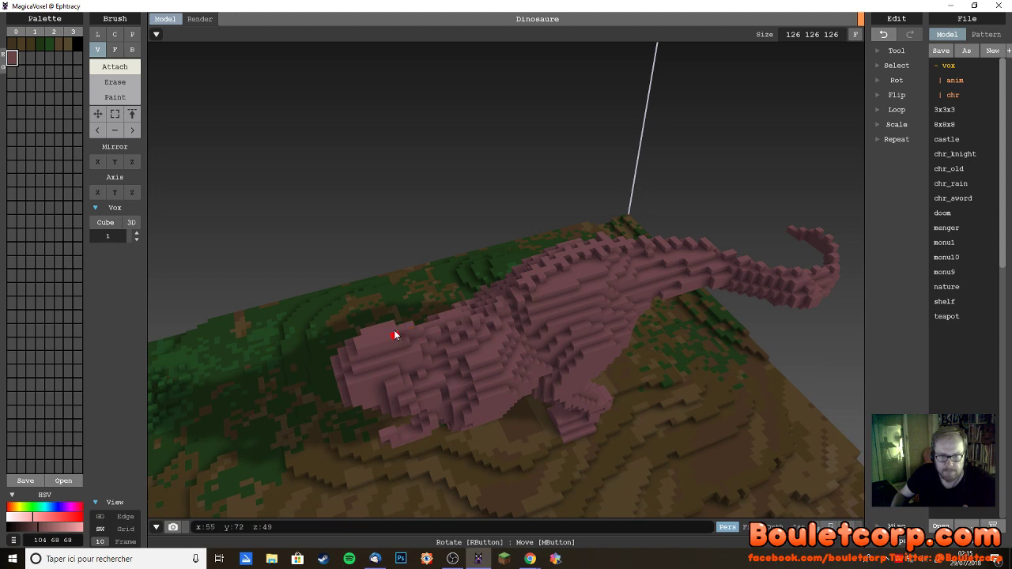
pyautogui.moveTo(365, 338); pyautogui.dragTo(572, 355, button='right')
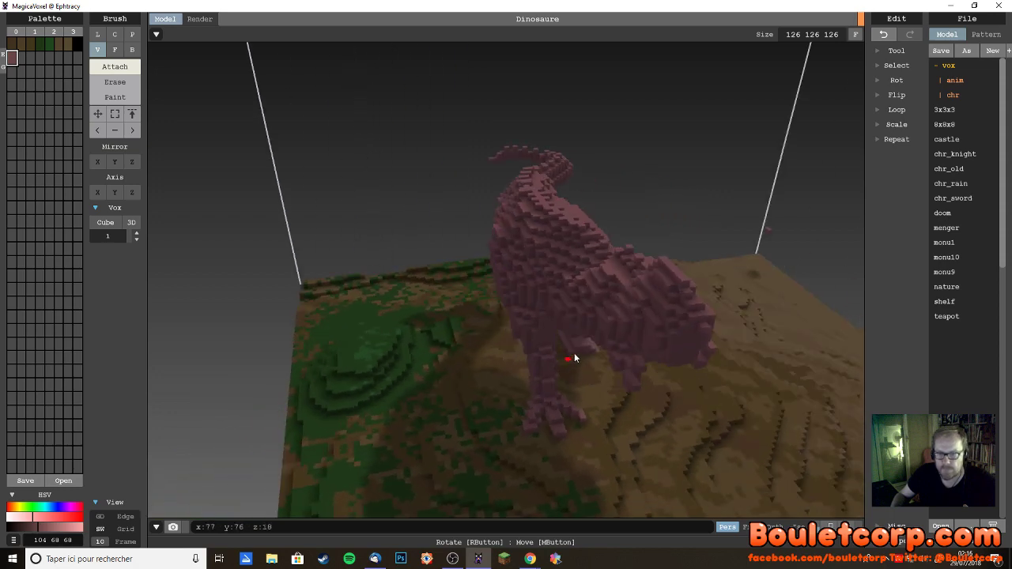
pyautogui.moveTo(674, 327); pyautogui.dragTo(648, 328, button='right')
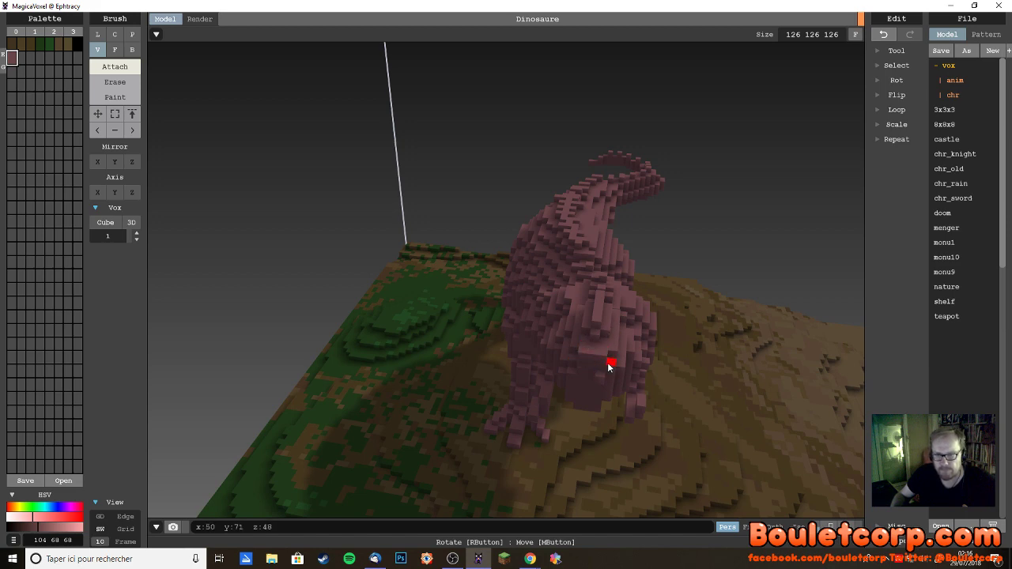
pyautogui.moveTo(593, 373); pyautogui.dragTo(618, 348, button='right')
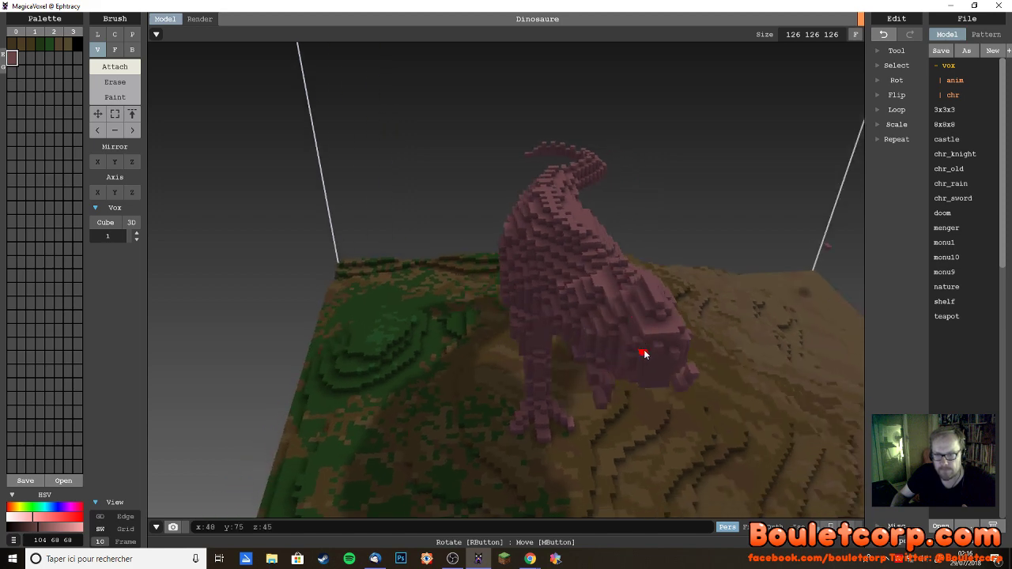
pyautogui.moveTo(645, 354); pyautogui.dragTo(704, 317, button='right')
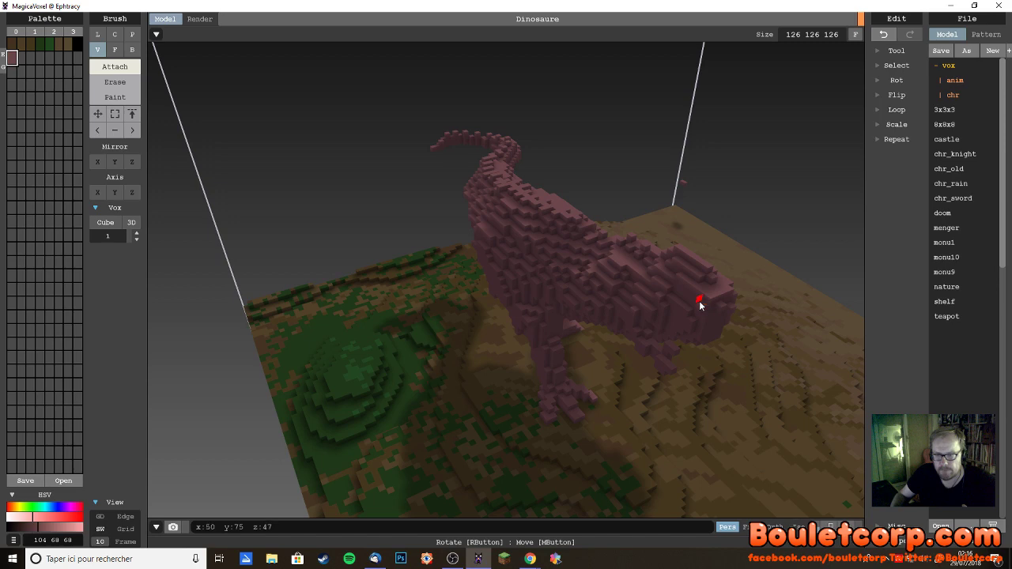
# - Attach voxels around the upper corners and front of the head to square off its front face
pyautogui.click(124, 87)
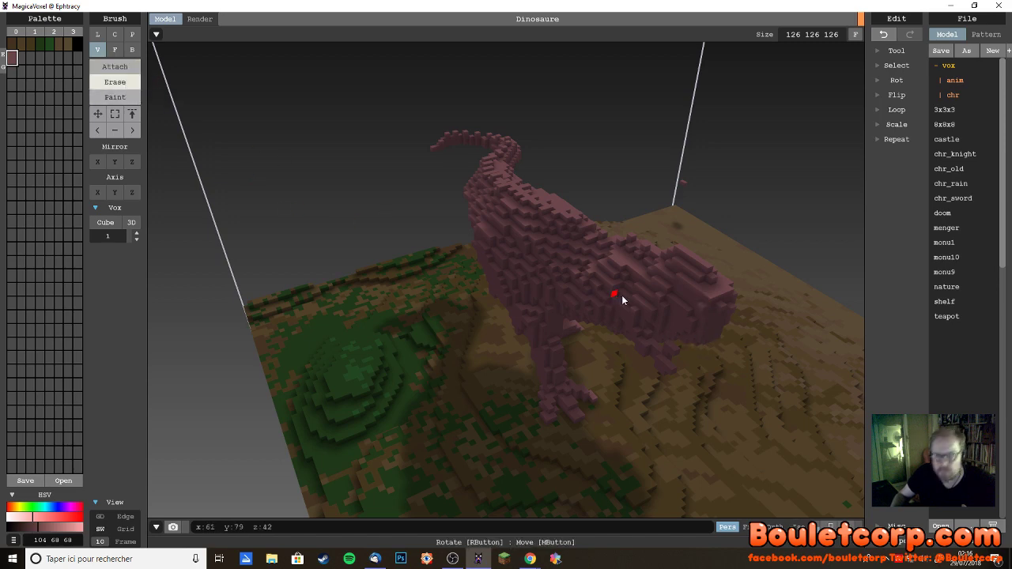
pyautogui.moveTo(737, 343)
pyautogui.mouseDown(button='right')
pyautogui.moveTo(661, 332)
pyautogui.moveTo(672, 324)
pyautogui.mouseUp(button='right')
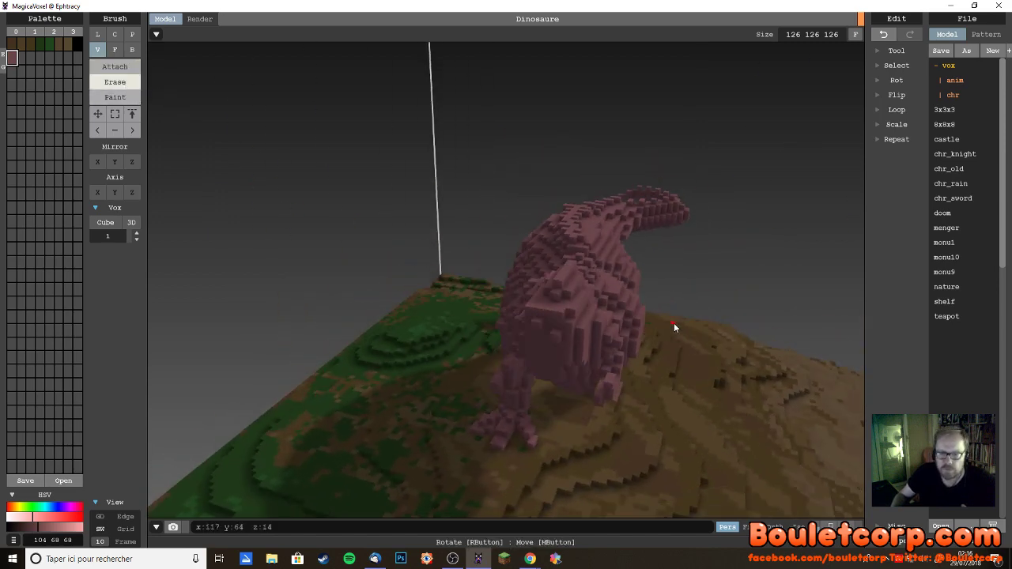
pyautogui.click(114, 66)
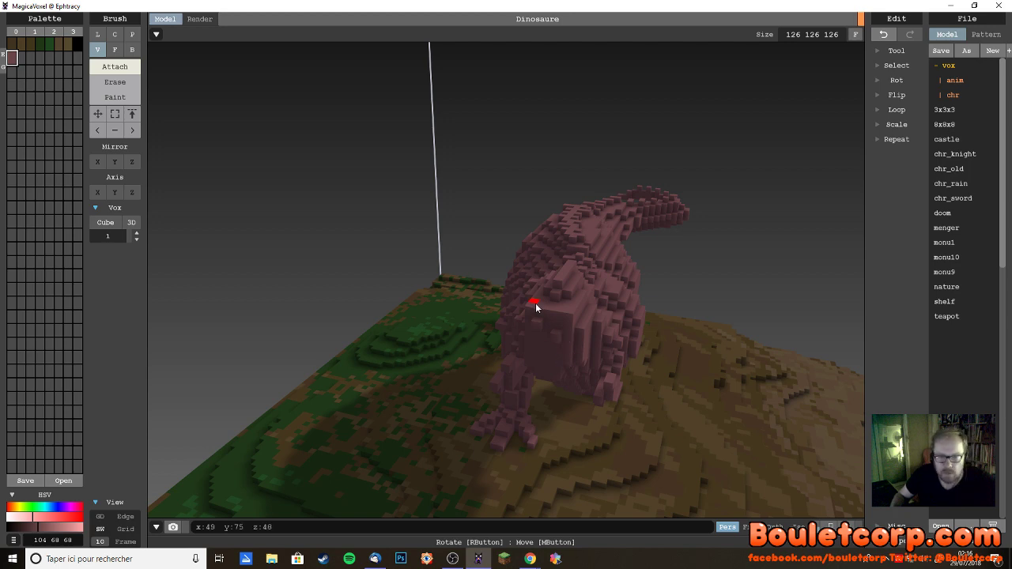
pyautogui.moveTo(578, 336); pyautogui.dragTo(495, 340, button='right')
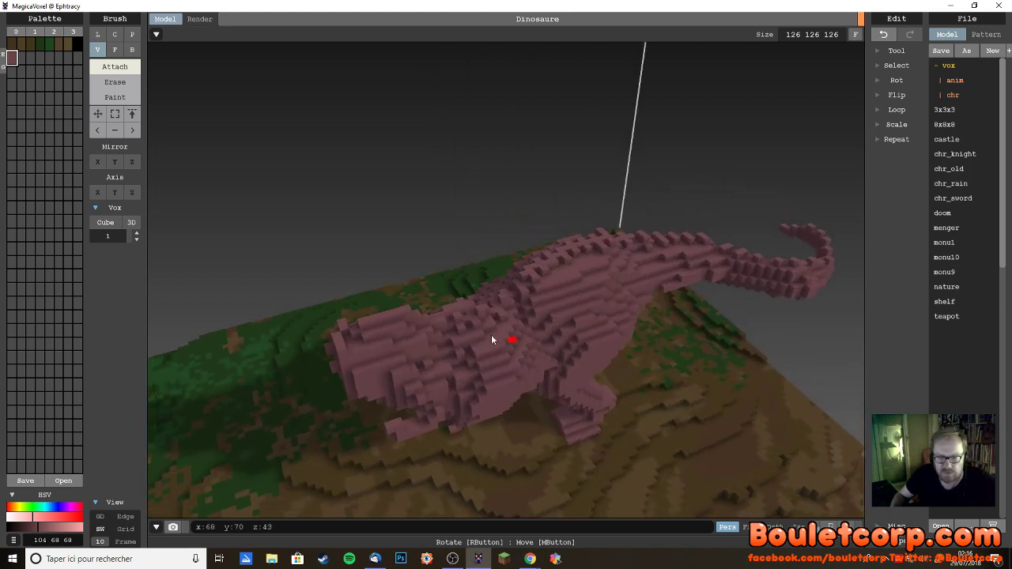
pyautogui.moveTo(351, 354); pyautogui.dragTo(487, 358, button='right')
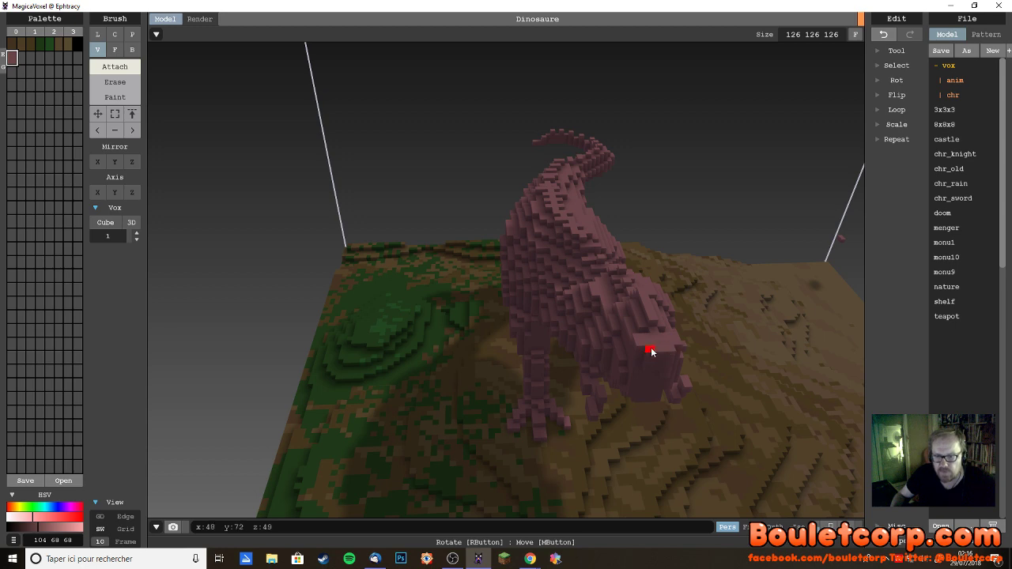
pyautogui.moveTo(642, 385); pyautogui.dragTo(639, 360, button='right')
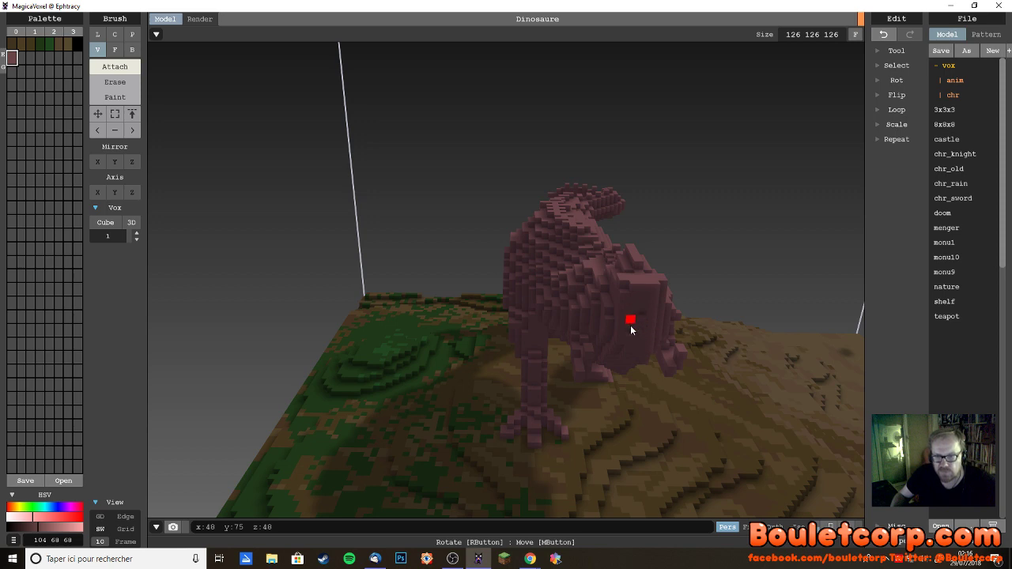
pyautogui.moveTo(641, 317); pyautogui.dragTo(627, 336, button='right')
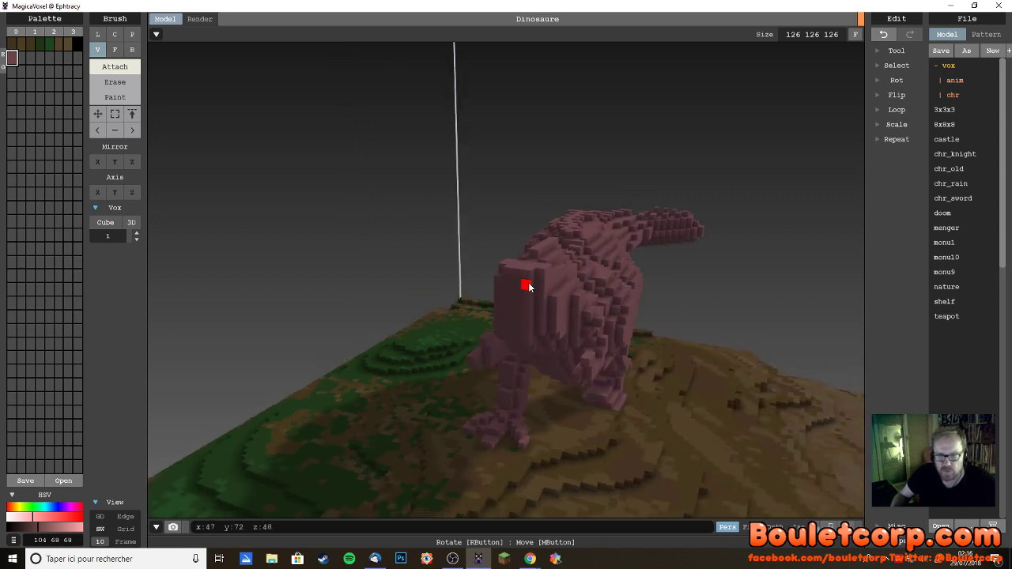
# - Attach full layers of voxels to the front of the head to extend it forward as a wide block
pyautogui.moveTo(540, 332); pyautogui.dragTo(688, 269, button='right')
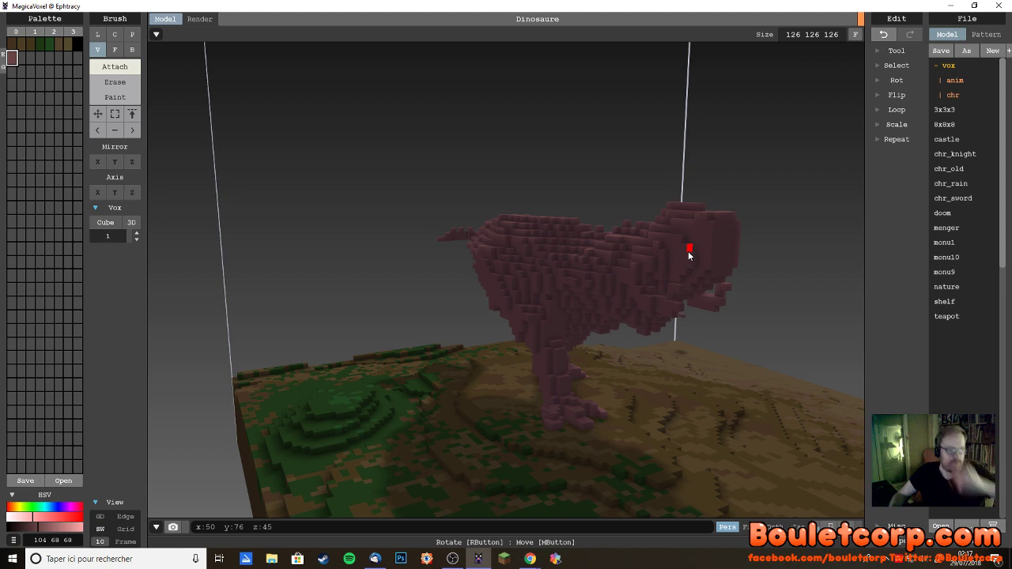
pyautogui.moveTo(660, 291); pyautogui.dragTo(719, 290, button='right')
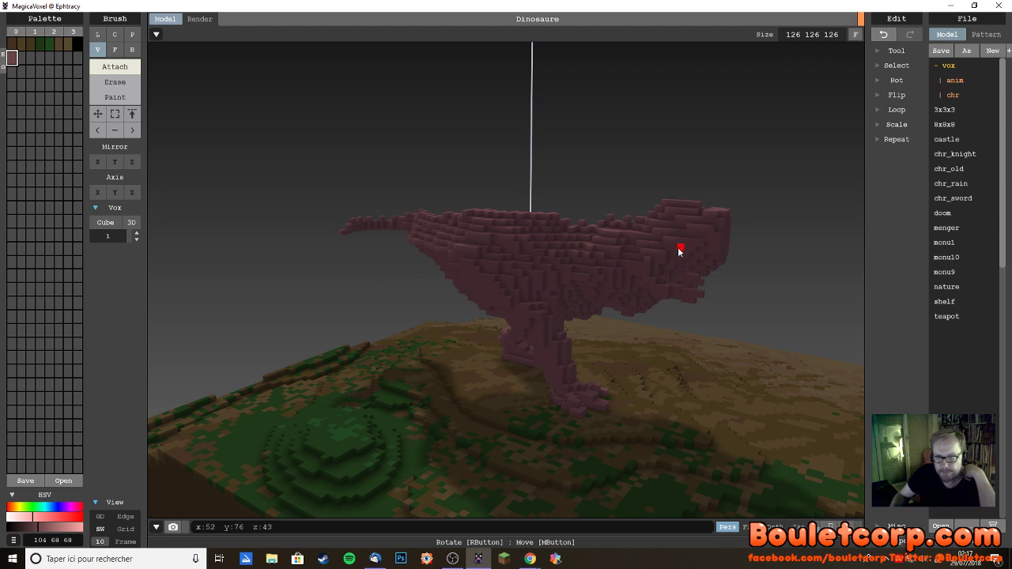
pyautogui.moveTo(725, 269); pyautogui.dragTo(320, 237, button='right')
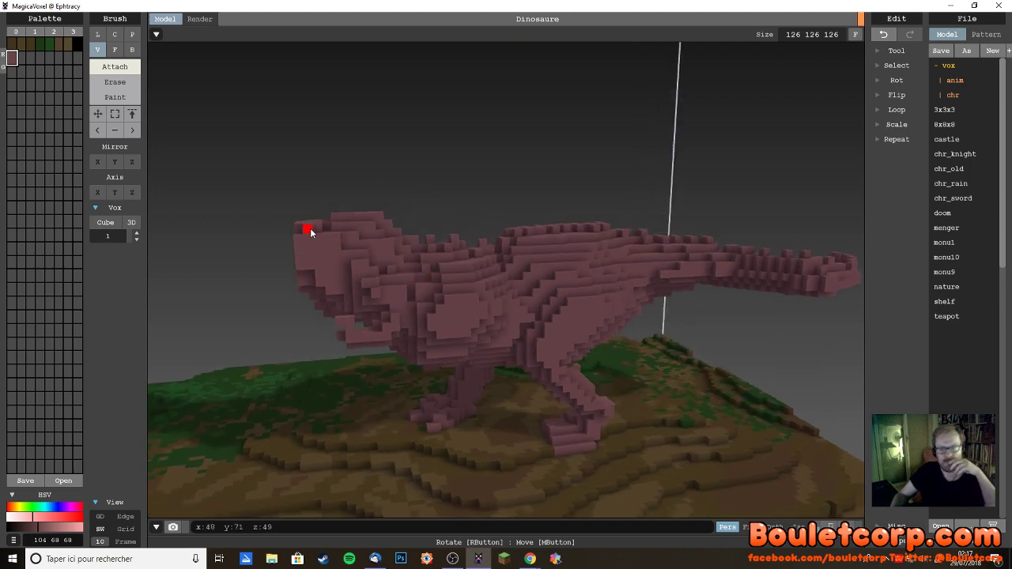
pyautogui.moveTo(320, 256); pyautogui.dragTo(716, 267, button='right')
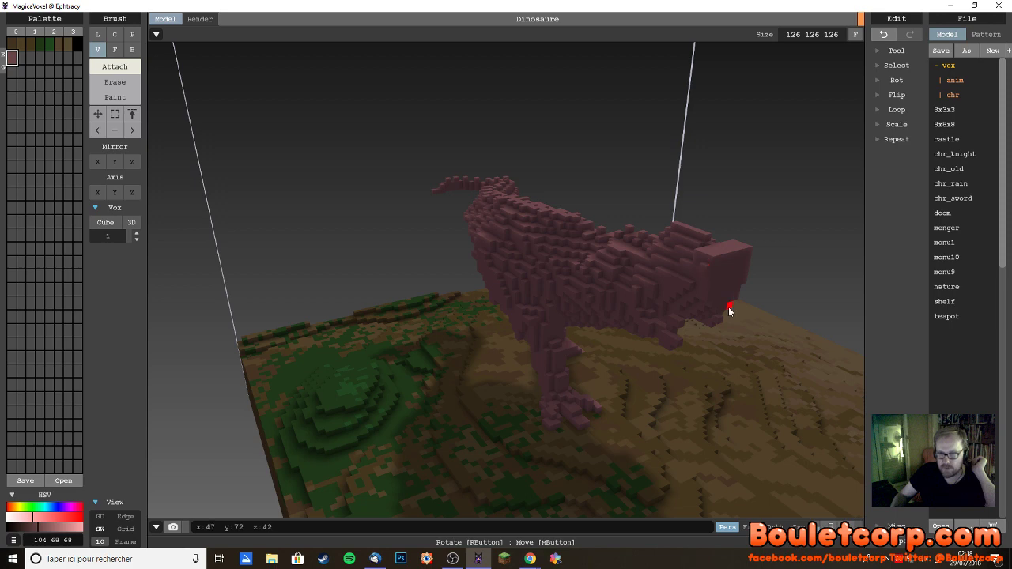
pyautogui.moveTo(729, 307)
pyautogui.mouseDown(button='right')
pyautogui.moveTo(685, 316)
pyautogui.moveTo(635, 350)
pyautogui.mouseUp(button='right')
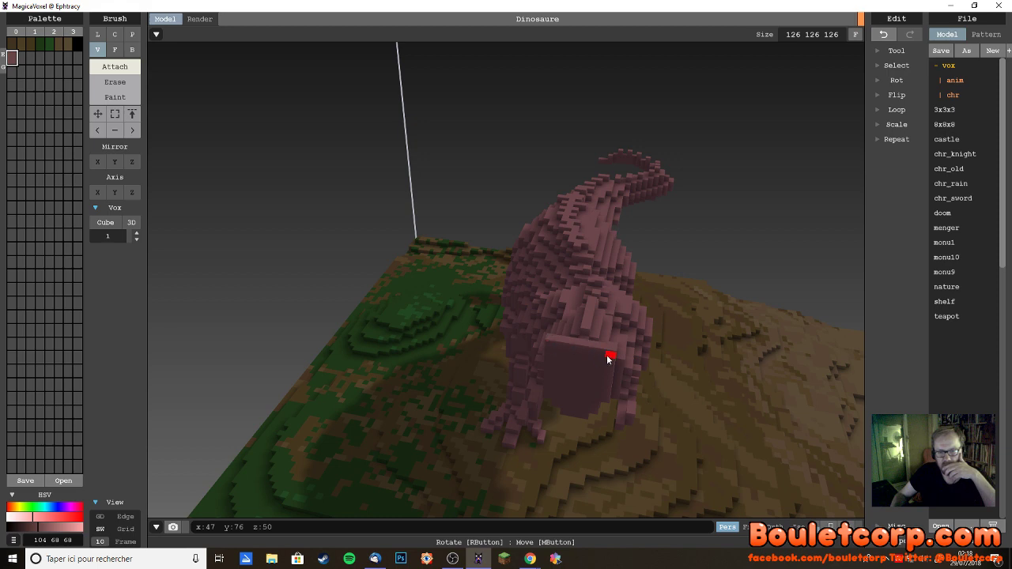
# - Attach voxels above the front layer of the head so its upper edge rises past the crest
pyautogui.moveTo(549, 356); pyautogui.dragTo(516, 345, button='right')
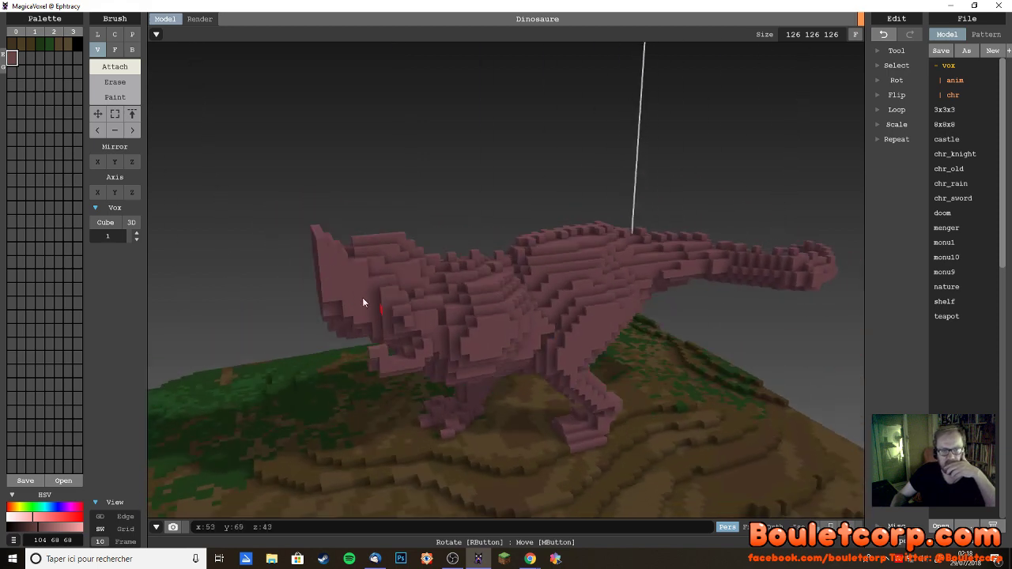
pyautogui.moveTo(355, 312); pyautogui.dragTo(498, 314, button='right')
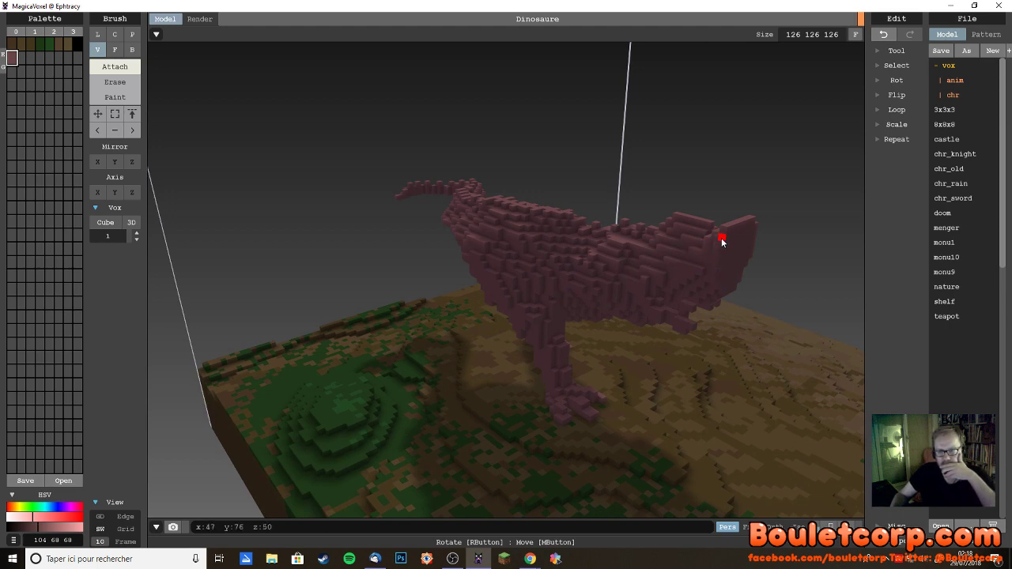
pyautogui.moveTo(704, 275); pyautogui.dragTo(576, 266, button='right')
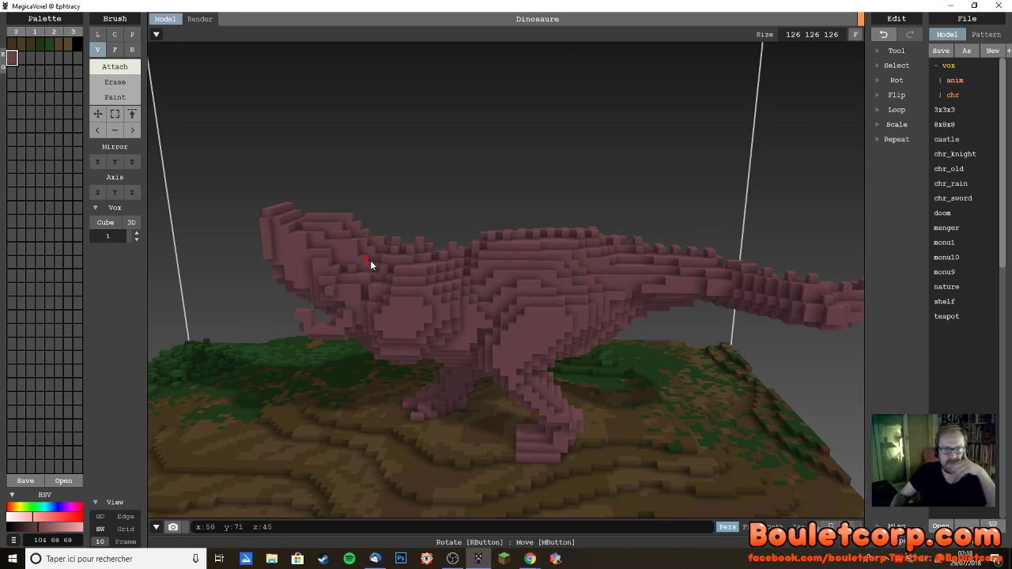
pyautogui.moveTo(370, 260); pyautogui.dragTo(467, 256, button='right')
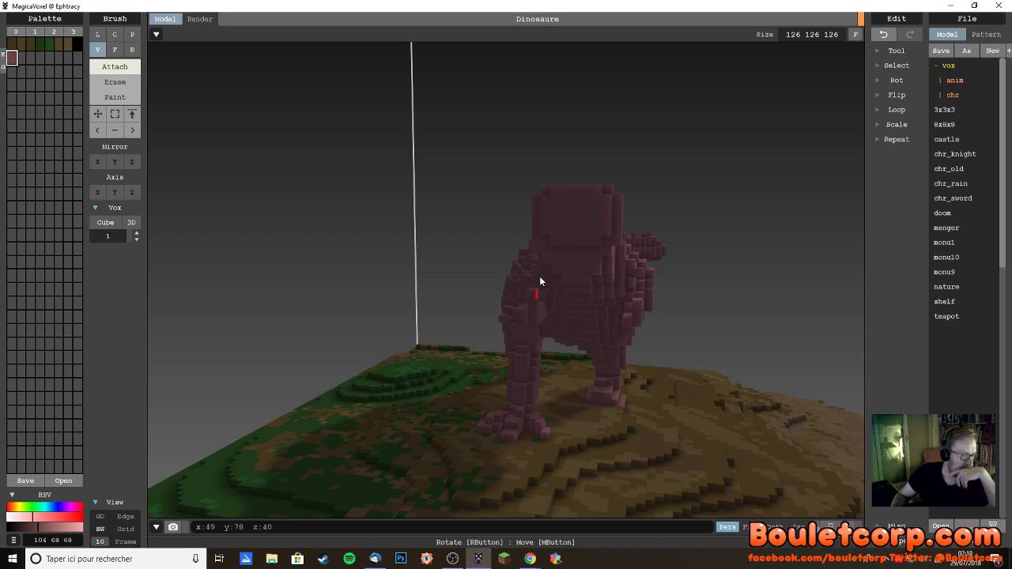
pyautogui.moveTo(554, 250); pyautogui.dragTo(590, 292, button='right')
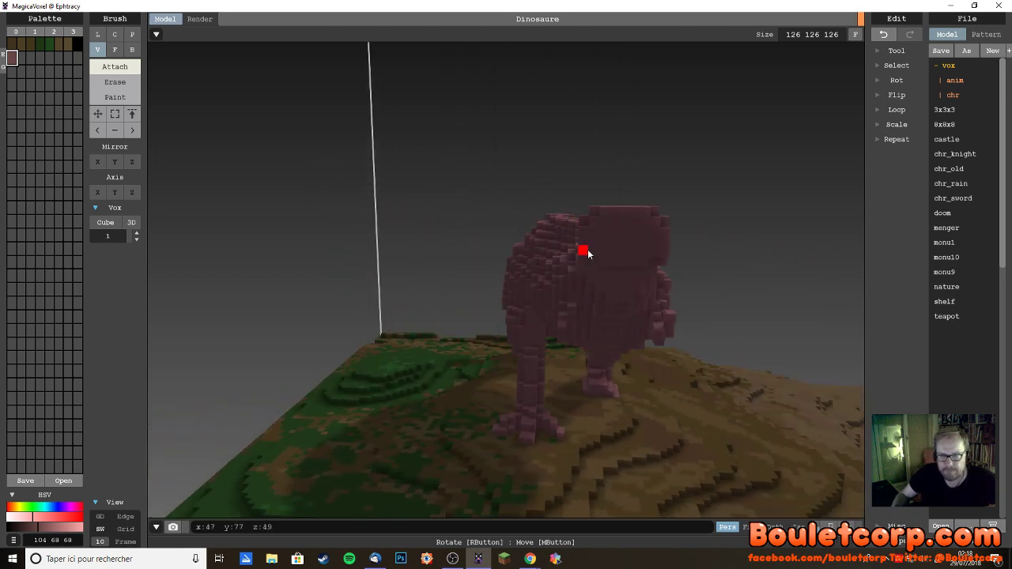
pyautogui.moveTo(583, 250); pyautogui.dragTo(578, 287, button='right')
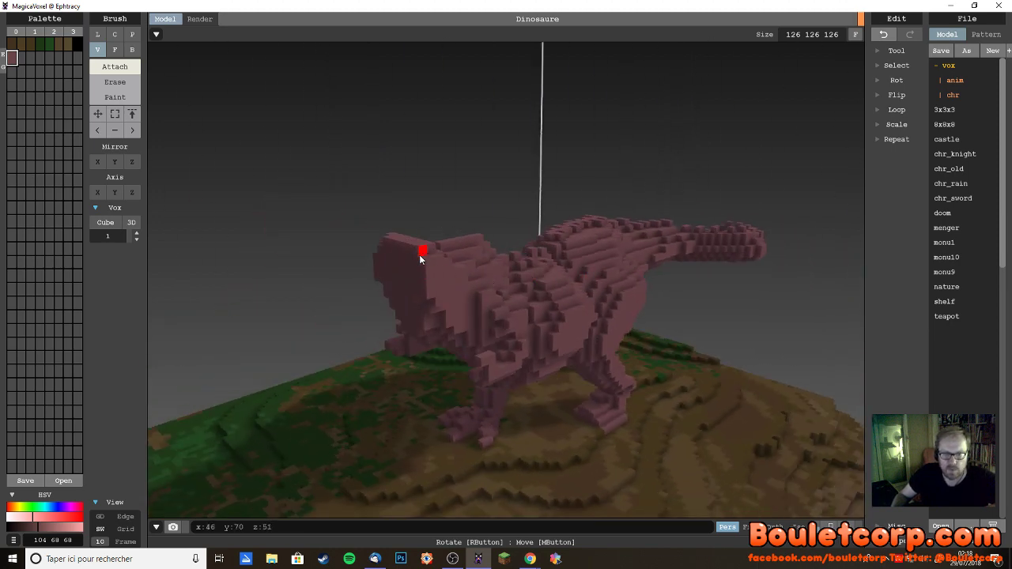
# - Attach further stepped layers to the raised front of the head, extending it forward and upward
pyautogui.moveTo(424, 255); pyautogui.dragTo(461, 313, button='right')
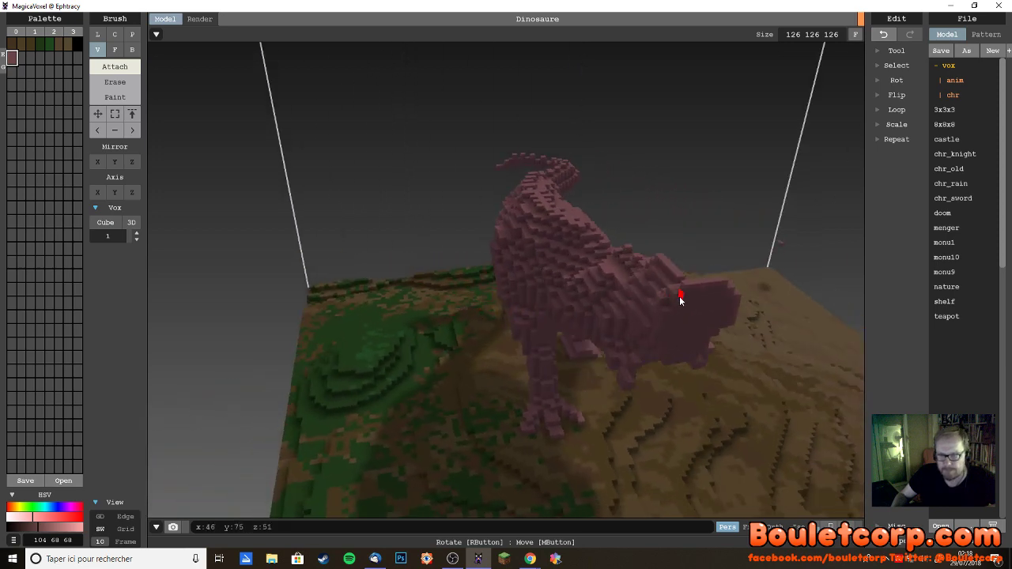
pyautogui.moveTo(675, 314); pyautogui.dragTo(654, 296, button='right')
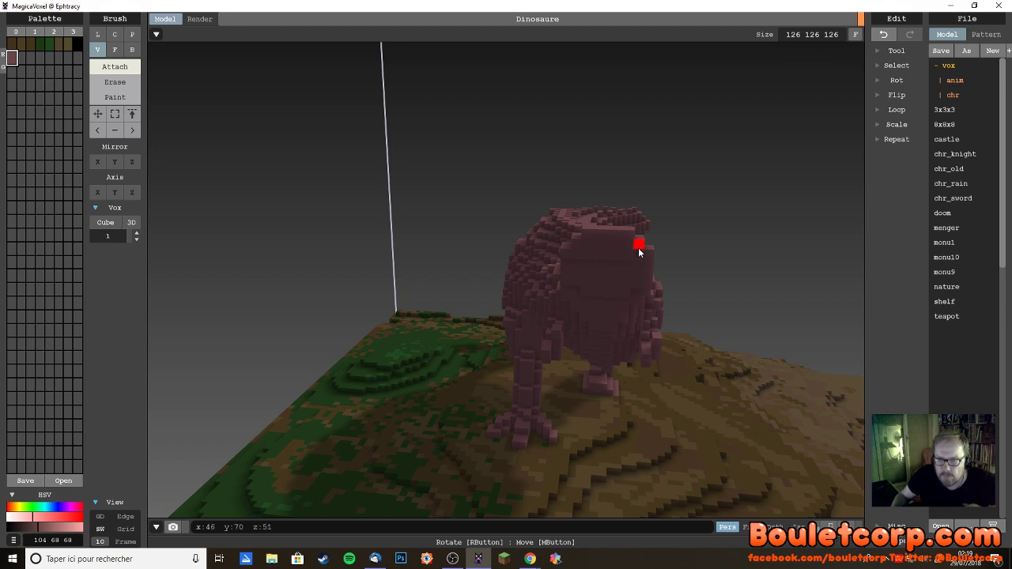
pyautogui.moveTo(651, 253); pyautogui.dragTo(565, 271, button='right')
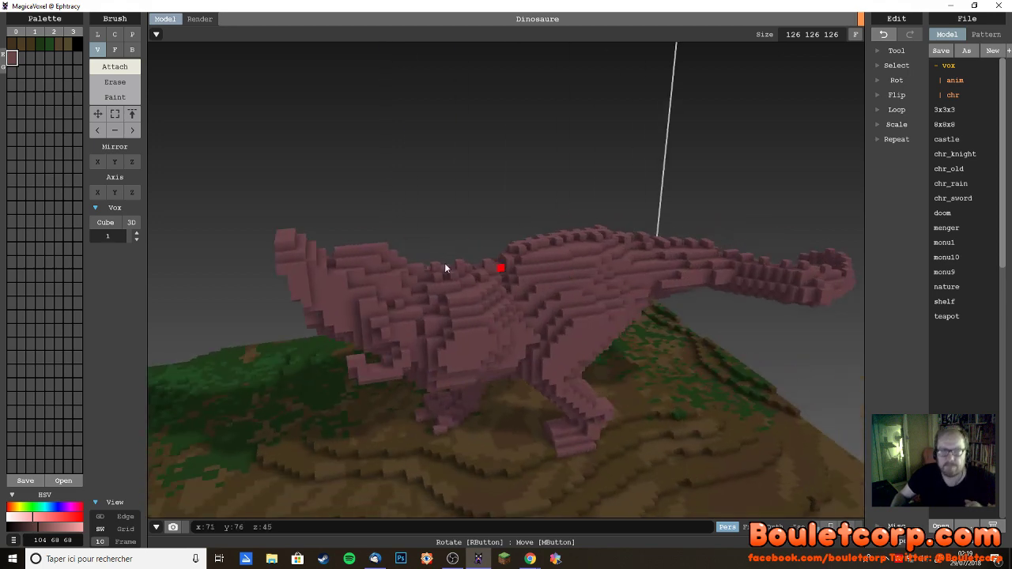
pyautogui.moveTo(446, 269); pyautogui.dragTo(419, 247, button='right')
pyautogui.moveTo(309, 214); pyautogui.dragTo(629, 236, button='right')
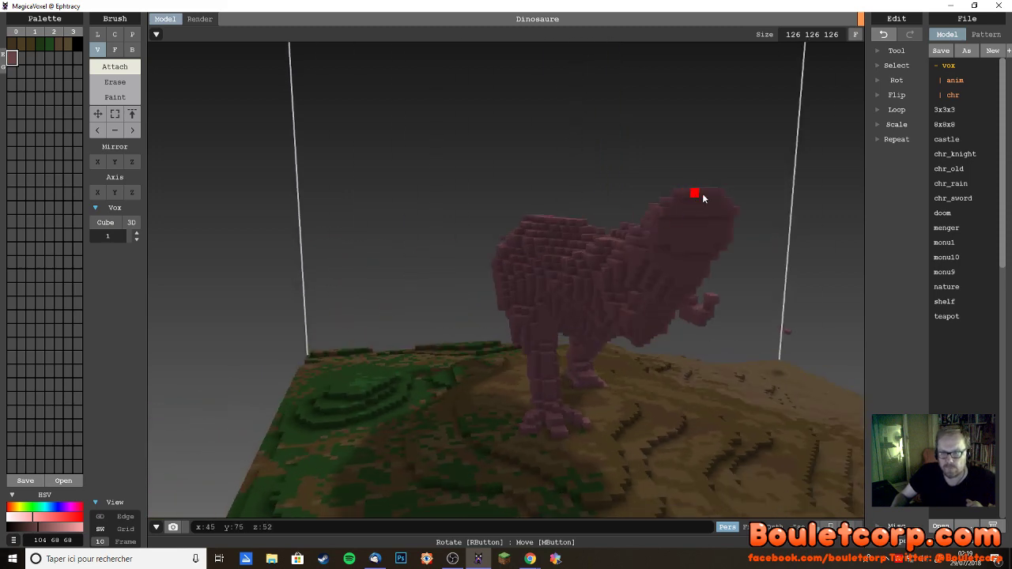
pyautogui.moveTo(718, 214); pyautogui.dragTo(186, 257, button='right')
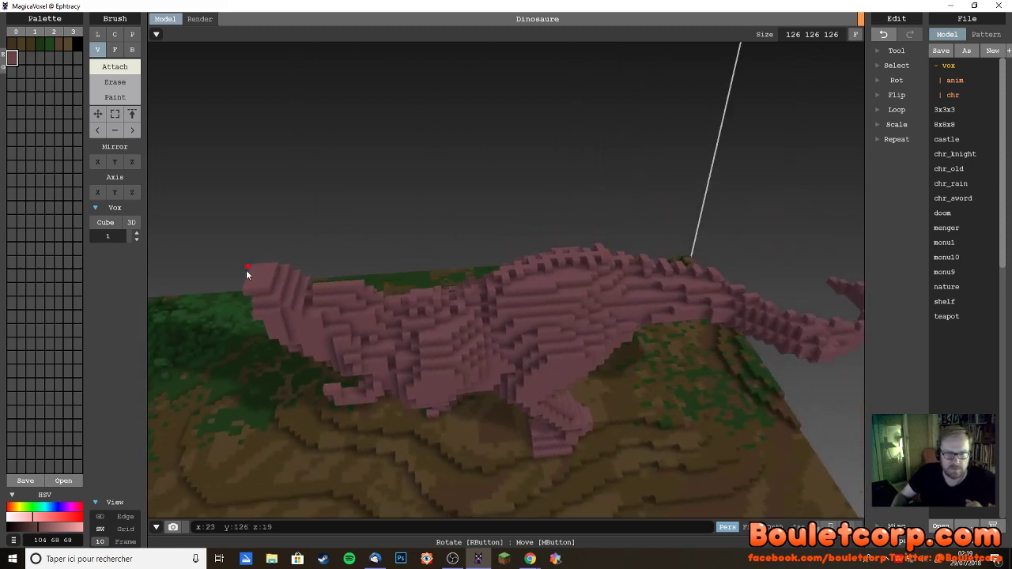
# - Attach voxels to the front and top of the head to form the brow ridges and a protruding snout
pyautogui.moveTo(246, 270); pyautogui.dragTo(718, 229, button='right')
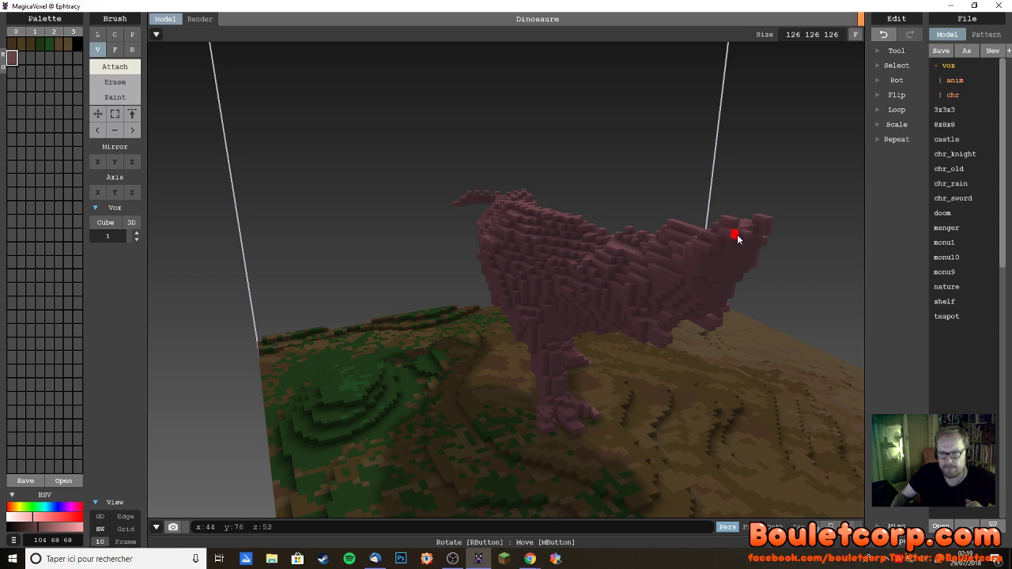
pyautogui.moveTo(718, 242); pyautogui.dragTo(636, 256, button='right')
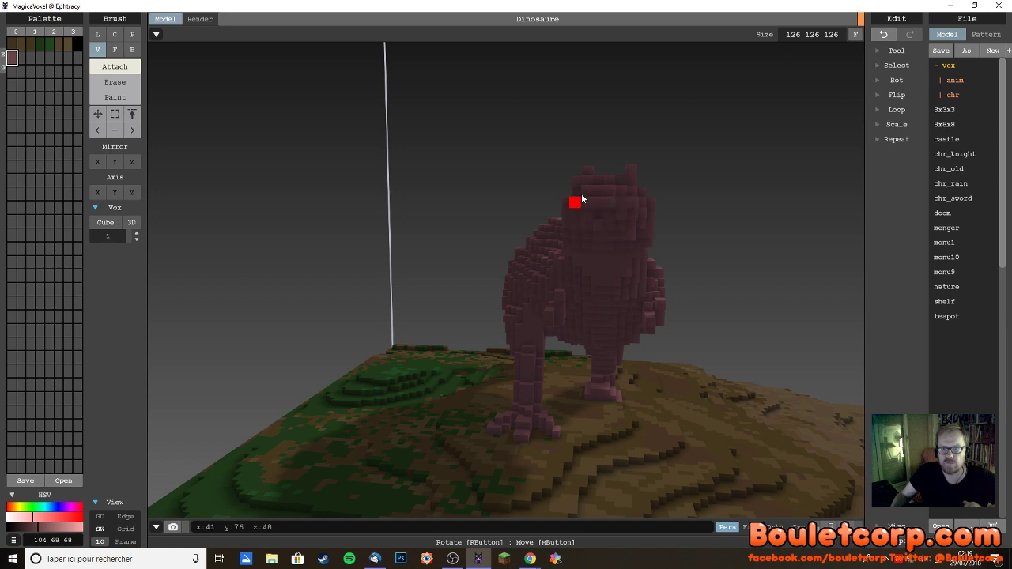
pyautogui.moveTo(583, 188); pyautogui.dragTo(401, 187, button='right')
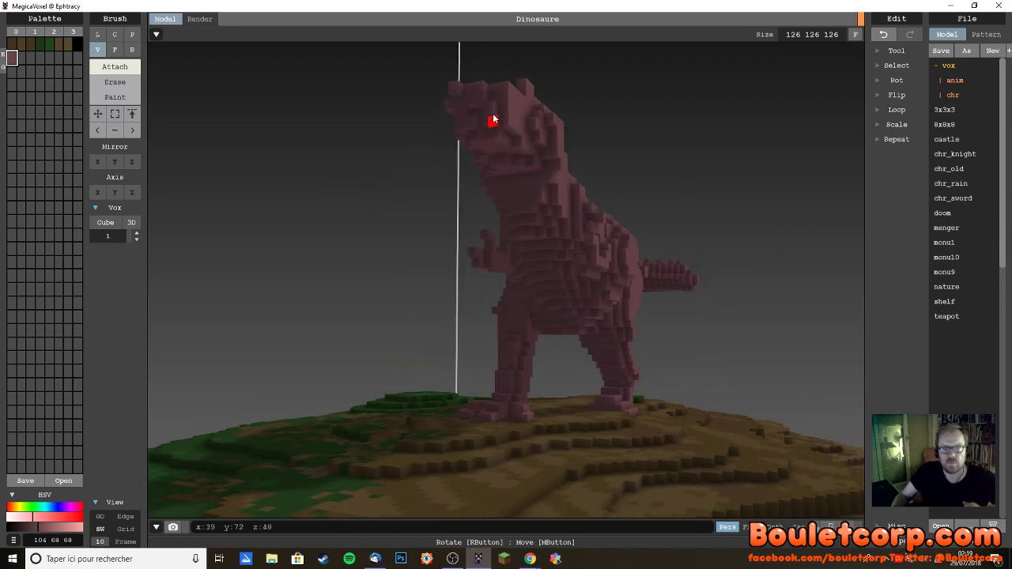
pyautogui.moveTo(472, 113); pyautogui.dragTo(450, 147, button='right')
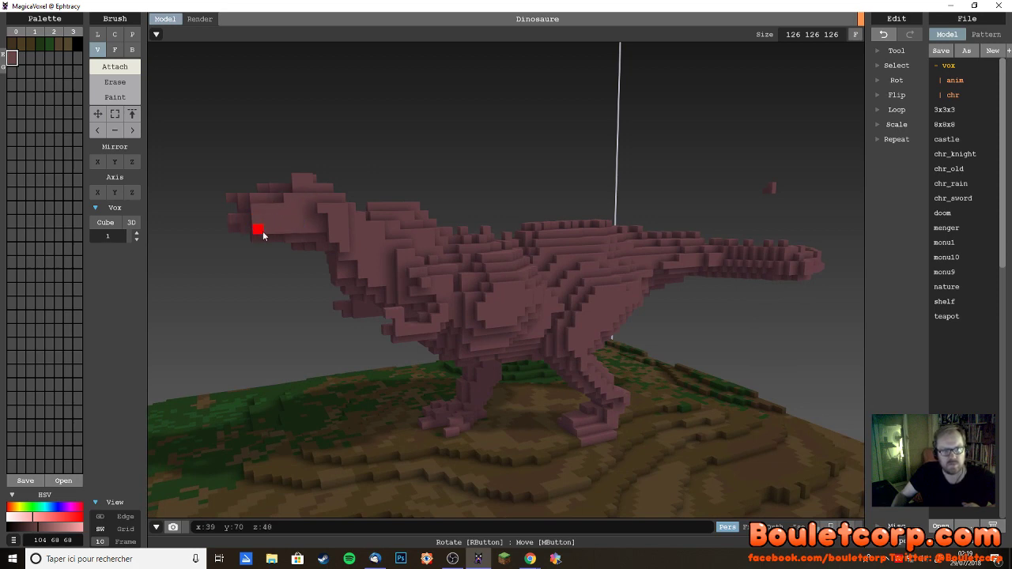
pyautogui.moveTo(263, 235); pyautogui.dragTo(294, 228, button='right')
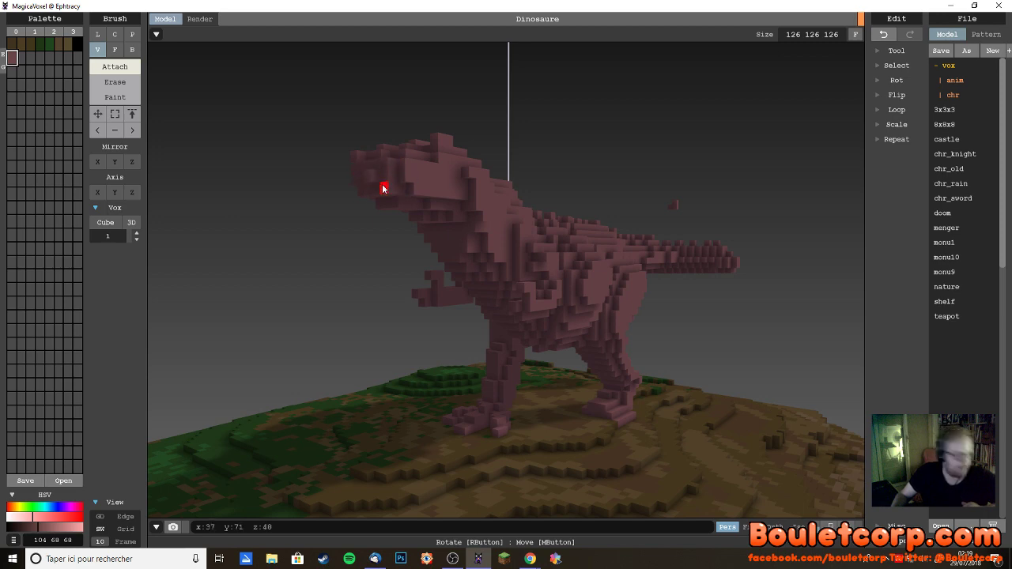
# - Attach voxels around the snout and both sides of the head to fill out its shape
pyautogui.moveTo(377, 208); pyautogui.dragTo(459, 297, button='right')
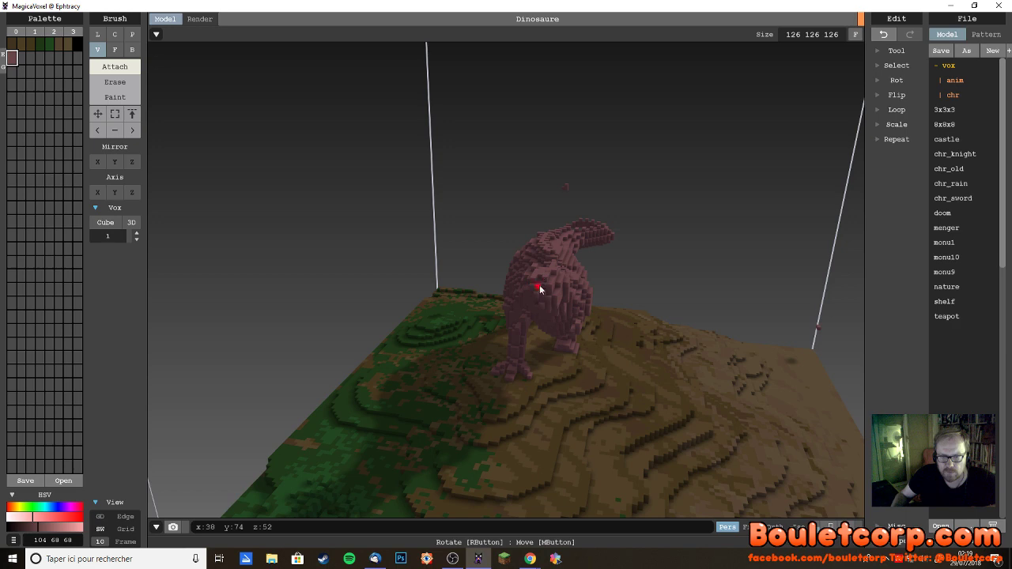
pyautogui.moveTo(549, 282); pyautogui.dragTo(486, 284, button='right')
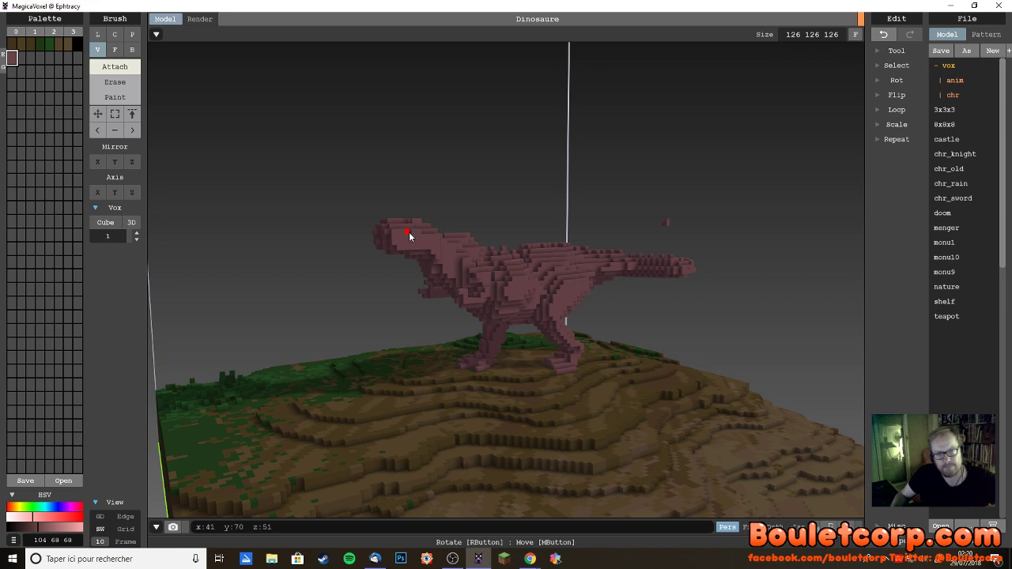
pyautogui.moveTo(409, 232); pyautogui.dragTo(650, 227, button='right')
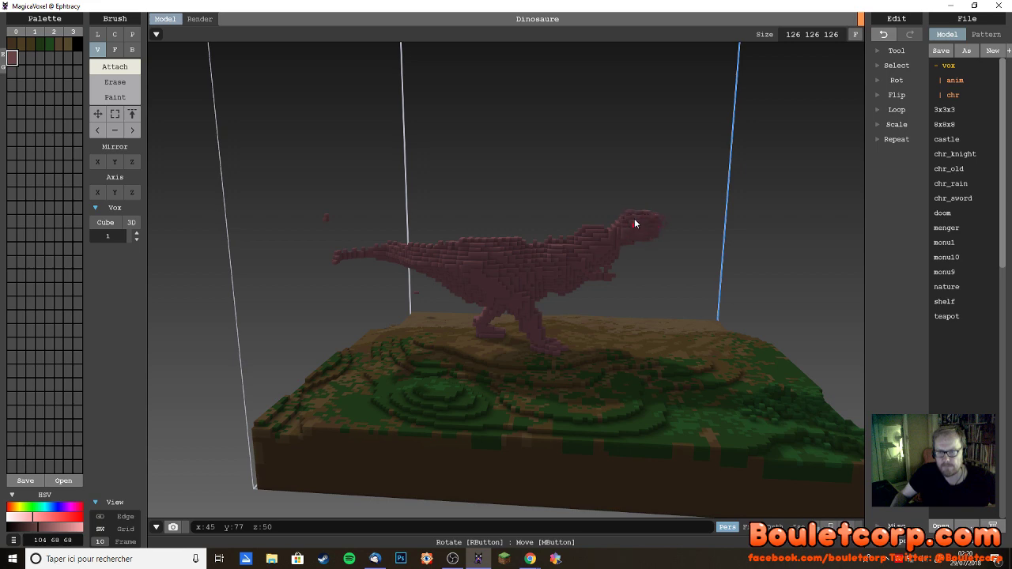
pyautogui.moveTo(646, 251); pyautogui.dragTo(609, 242, button='right')
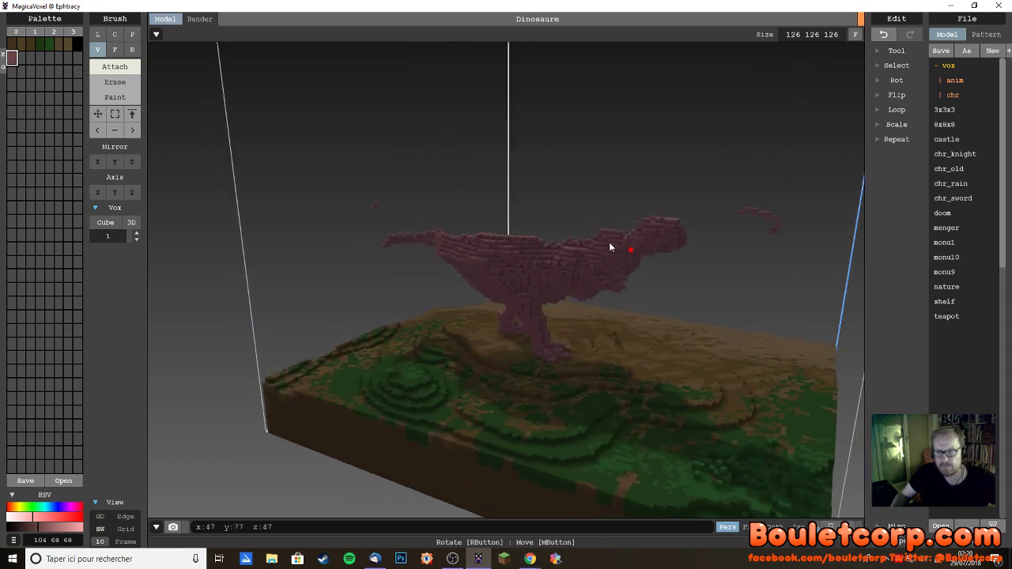
# - Erase the stray voxels floating in front of the head and return to attaching voxels
pyautogui.click(115, 81)
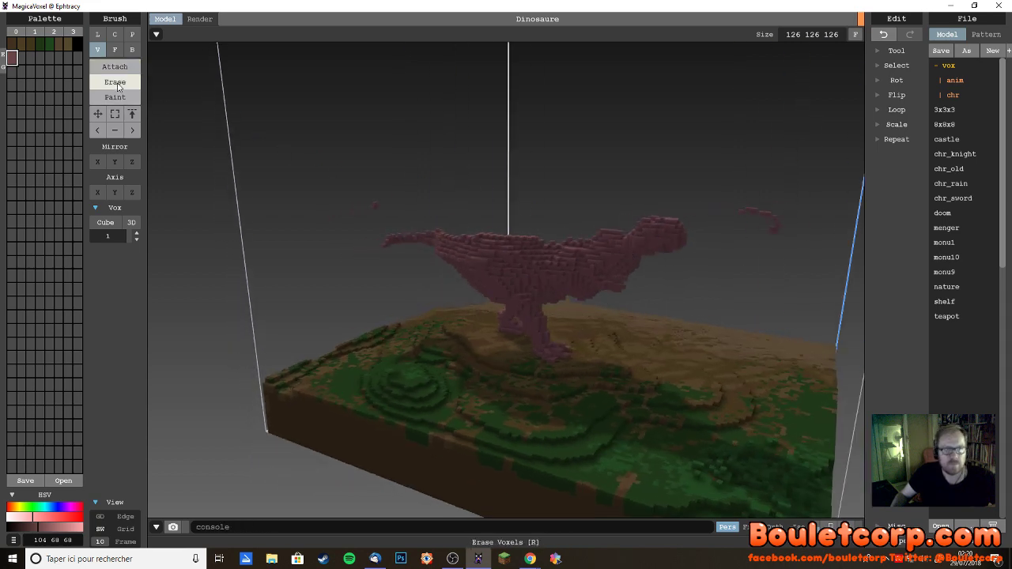
pyautogui.click(771, 228)
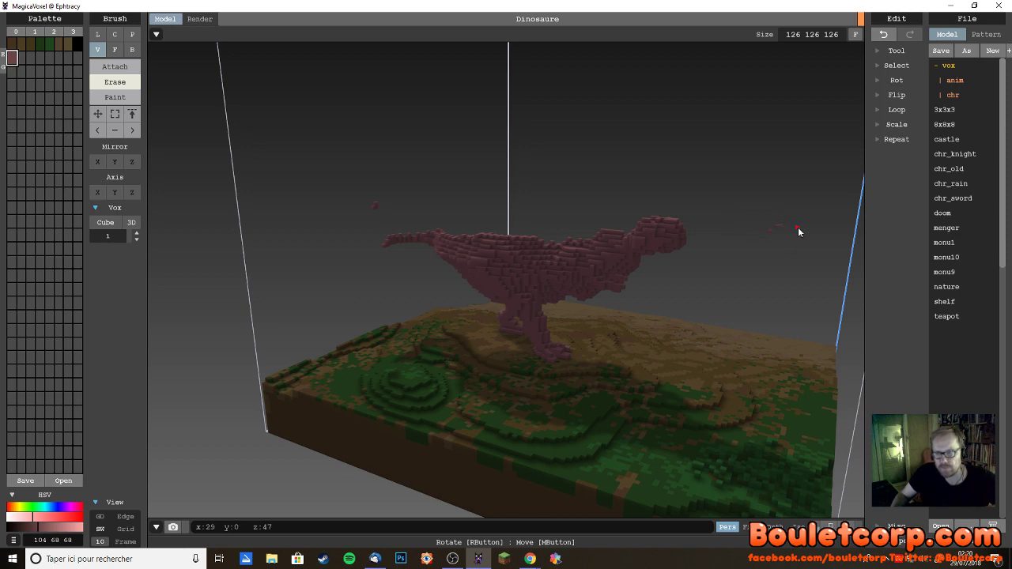
pyautogui.click(115, 67)
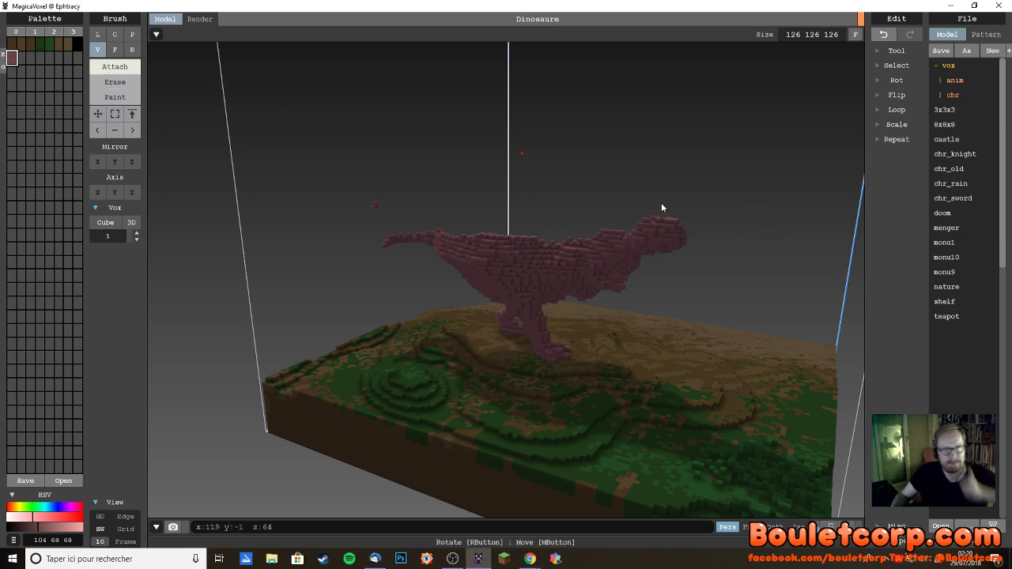
# - Attach voxels on the side of the head near the jaw and undo the last placement
pyautogui.click(679, 248)
pyautogui.moveTo(705, 261); pyautogui.dragTo(669, 233, button='right')
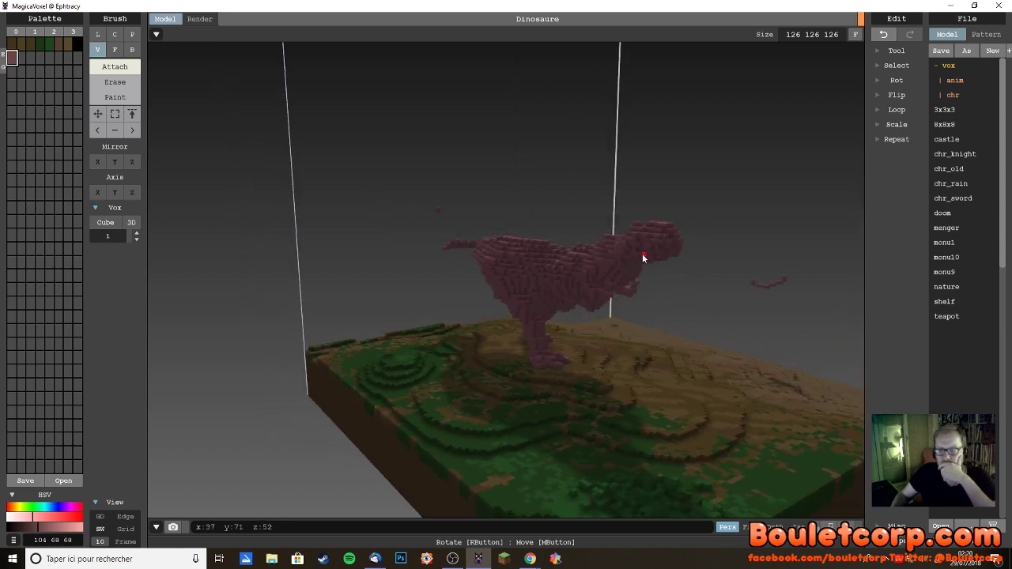
pyautogui.click(642, 246)
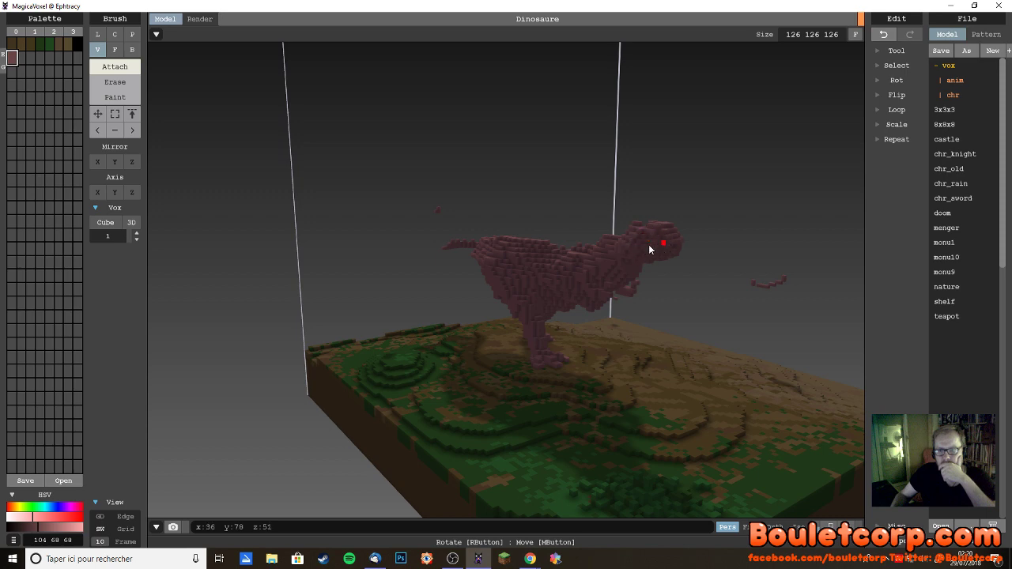
pyautogui.hotkey('ctrl', 'z')
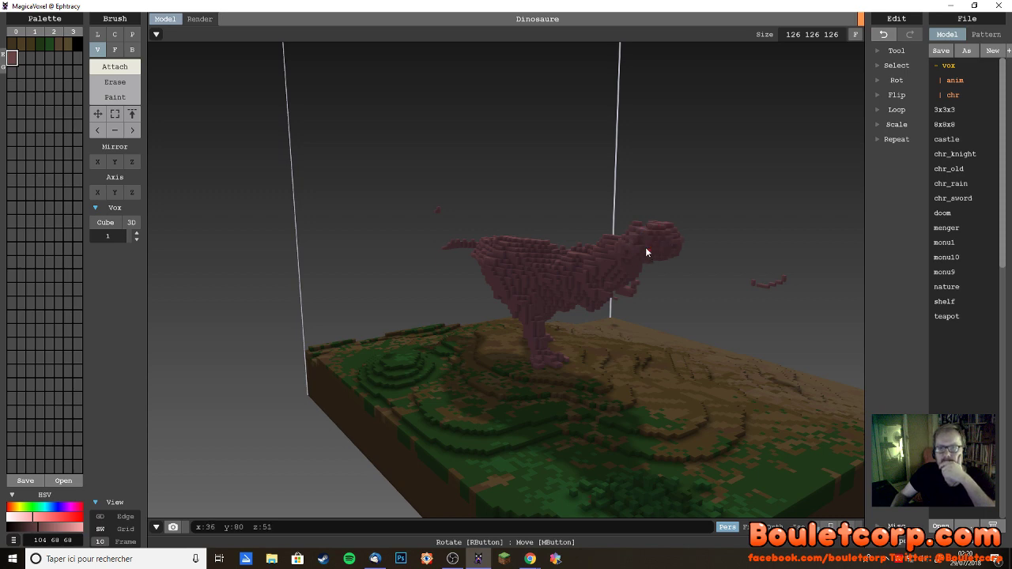
# - Attach more voxels over the brow, cheeks and snout to give the head a rougher, fuller relief
pyautogui.moveTo(696, 269); pyautogui.dragTo(644, 294, button='right')
pyautogui.moveTo(578, 345); pyautogui.dragTo(663, 289, button='right')
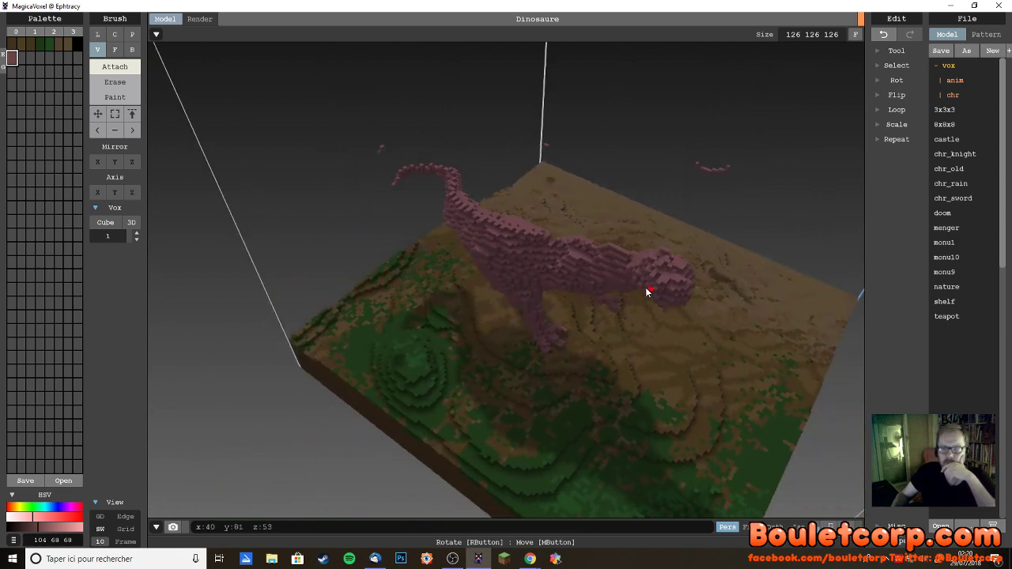
pyautogui.moveTo(645, 283); pyautogui.dragTo(536, 243, button='right')
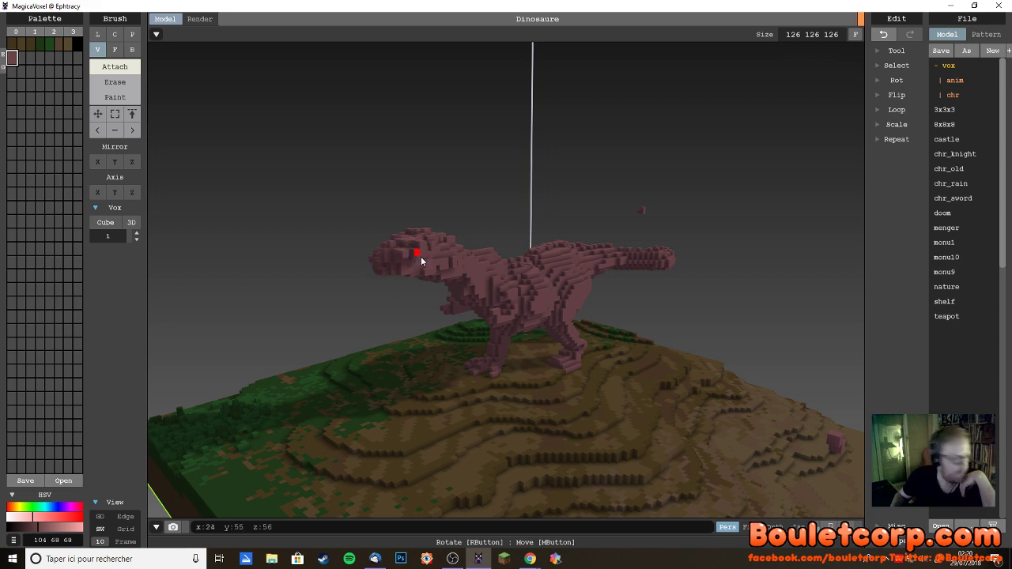
pyautogui.moveTo(391, 271); pyautogui.dragTo(564, 332, button='right')
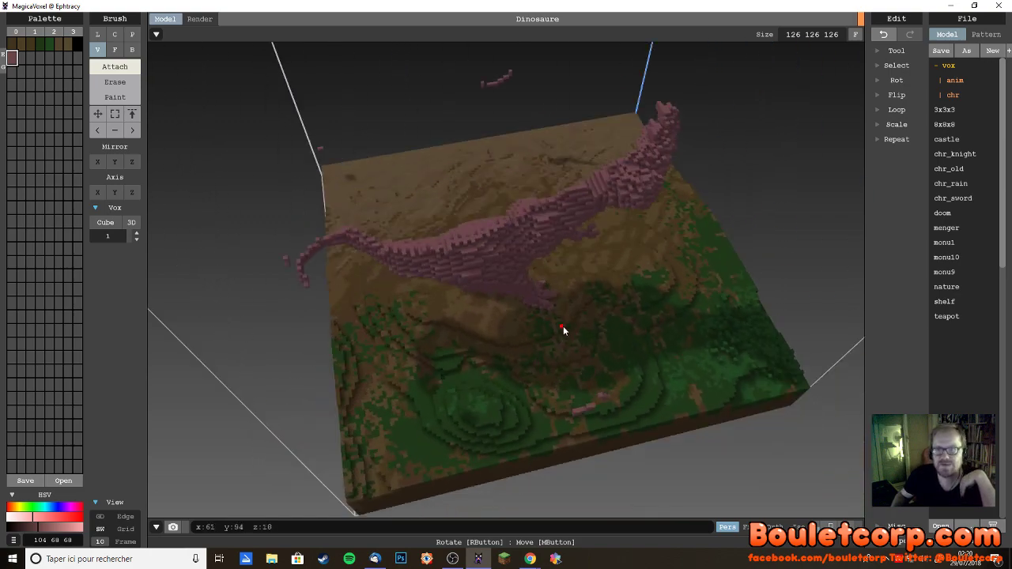
pyautogui.moveTo(713, 198)
pyautogui.mouseDown(button='right')
pyautogui.moveTo(630, 207)
pyautogui.moveTo(544, 165)
pyautogui.moveTo(647, 171)
pyautogui.moveTo(566, 166)
pyautogui.moveTo(511, 178)
pyautogui.moveTo(511, 160)
pyautogui.moveTo(533, 163)
pyautogui.moveTo(477, 190)
pyautogui.mouseUp(button='right')
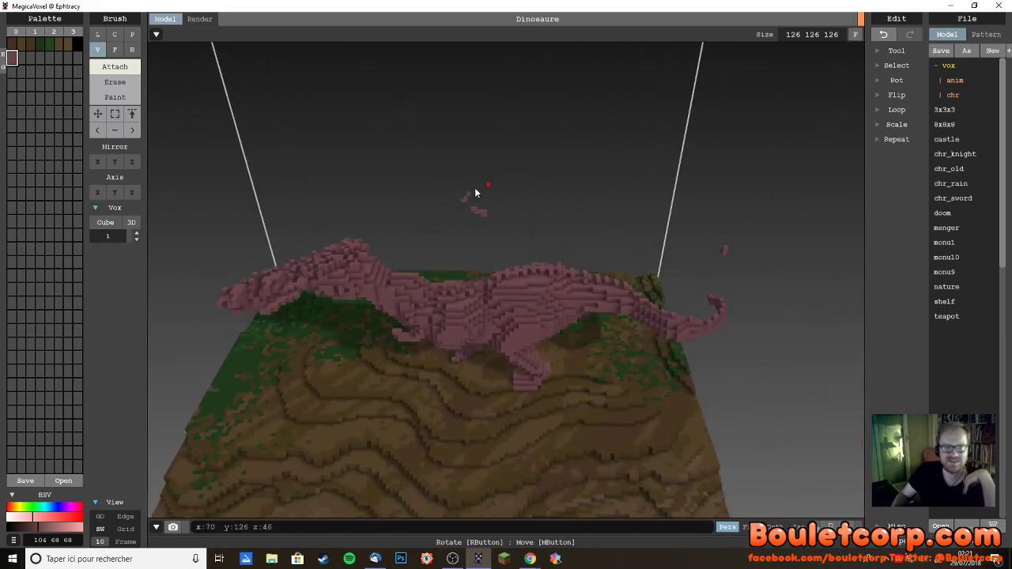
# - Erase the stray voxels in front of the snout with a size 5 brush, and reset the brush to size 1 in Attach mode
pyautogui.click(100, 87)
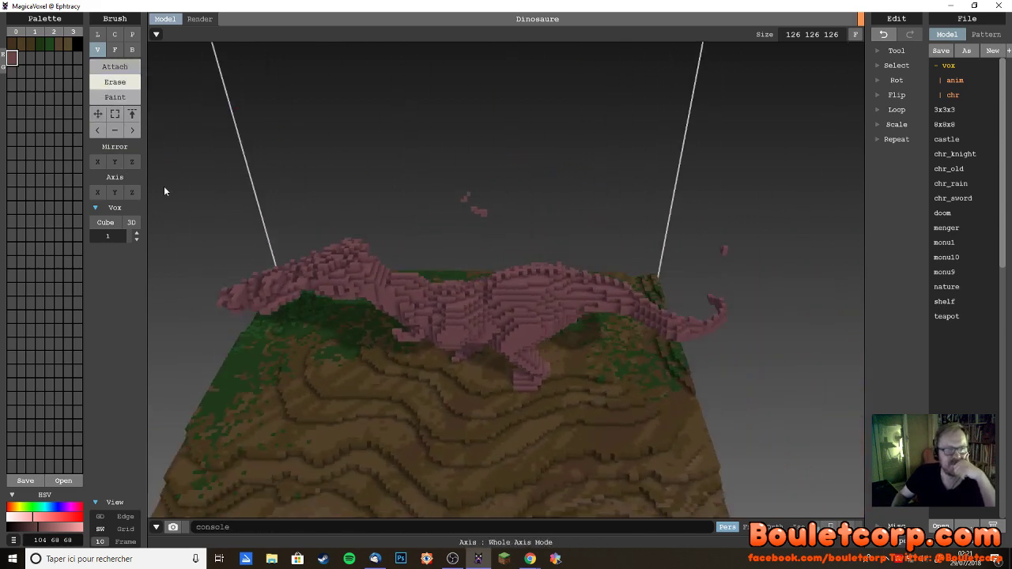
pyautogui.moveTo(163, 186)
pyautogui.mouseDown(button='right')
pyautogui.moveTo(169, 170)
pyautogui.moveTo(154, 194)
pyautogui.mouseUp(button='right')
pyautogui.click(136, 233)
pyautogui.click(136, 233)
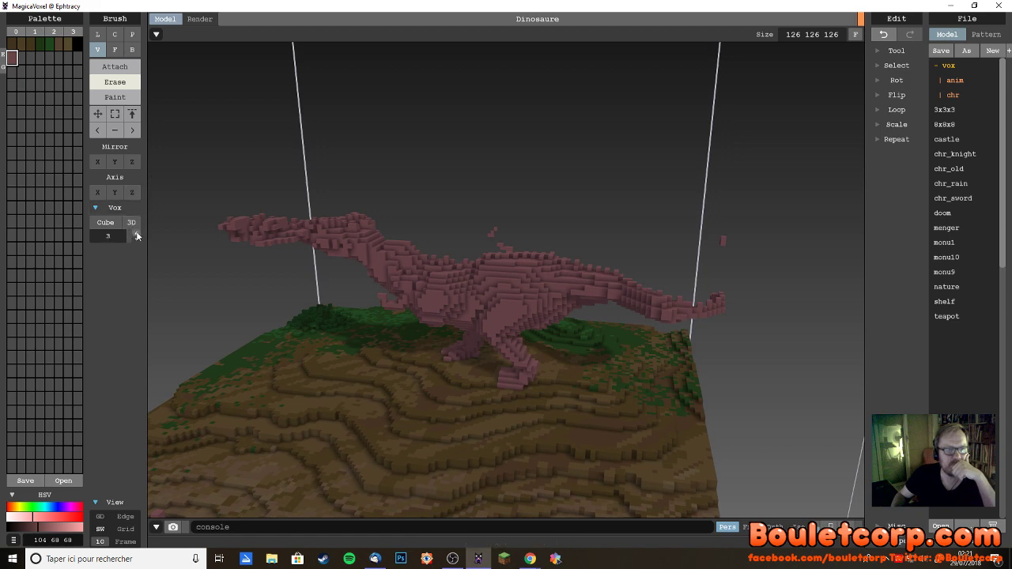
pyautogui.click(242, 240)
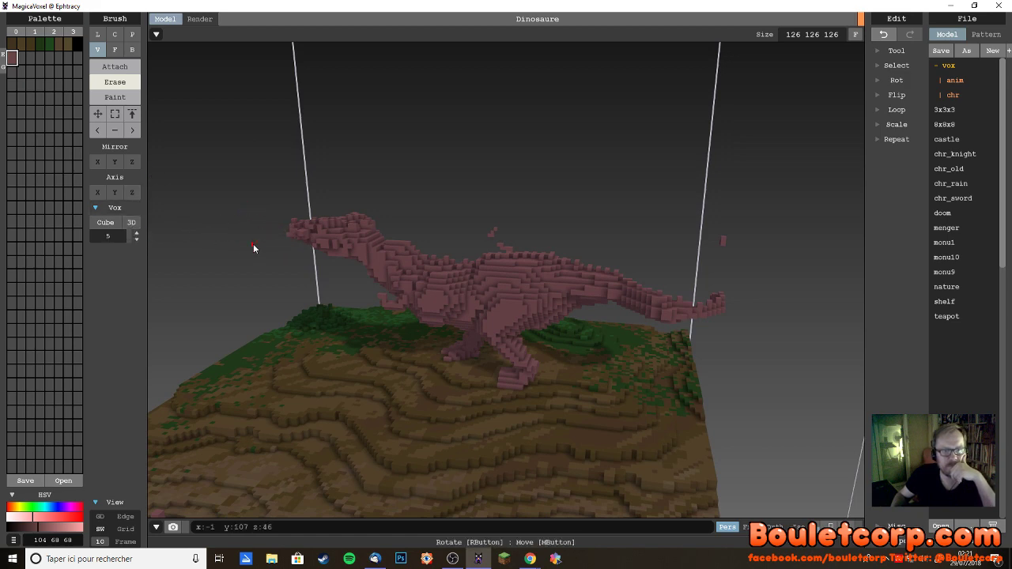
pyautogui.click(136, 234)
pyautogui.click(136, 233)
pyautogui.click(136, 233)
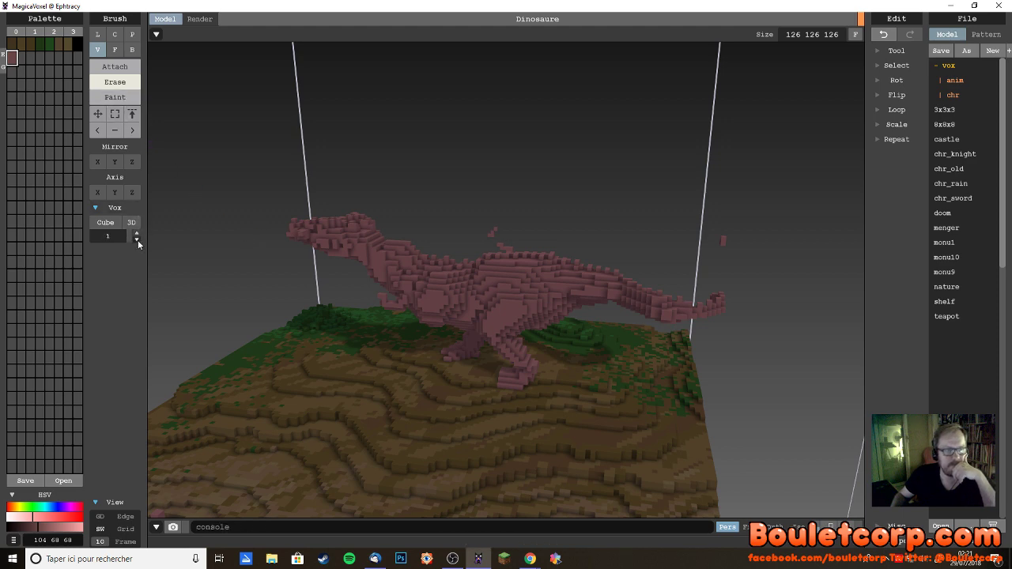
pyautogui.click(136, 240)
pyautogui.click(136, 240)
pyautogui.click(115, 66)
# - Erase the remaining stray voxels floating around the dinosaur near the edges of the model volume
pyautogui.moveTo(293, 269)
pyautogui.mouseDown(button='right')
pyautogui.moveTo(374, 276)
pyautogui.moveTo(470, 307)
pyautogui.moveTo(625, 315)
pyautogui.moveTo(662, 300)
pyautogui.moveTo(616, 266)
pyautogui.moveTo(633, 287)
pyautogui.mouseUp(button='right')
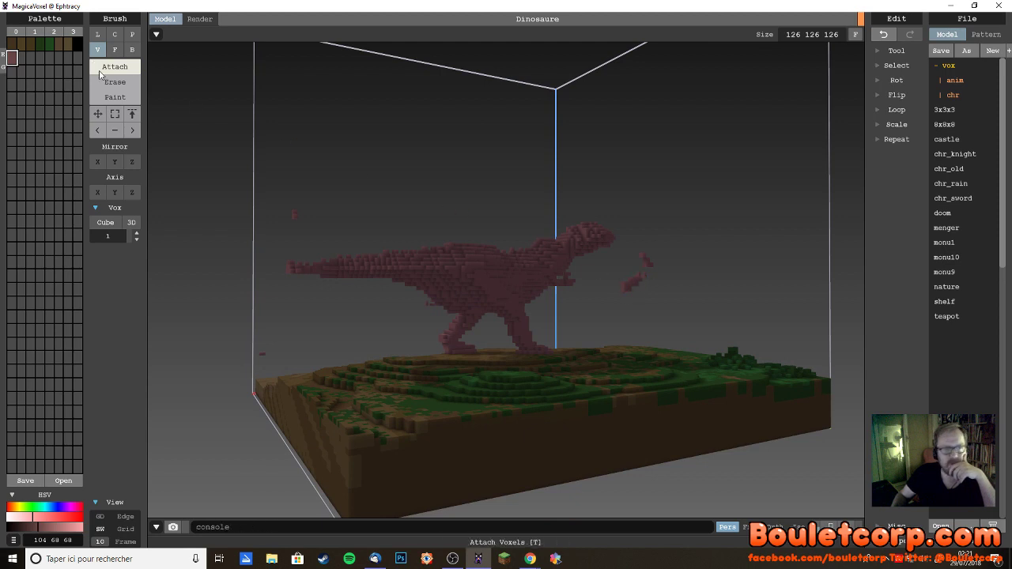
pyautogui.press('ctrl')
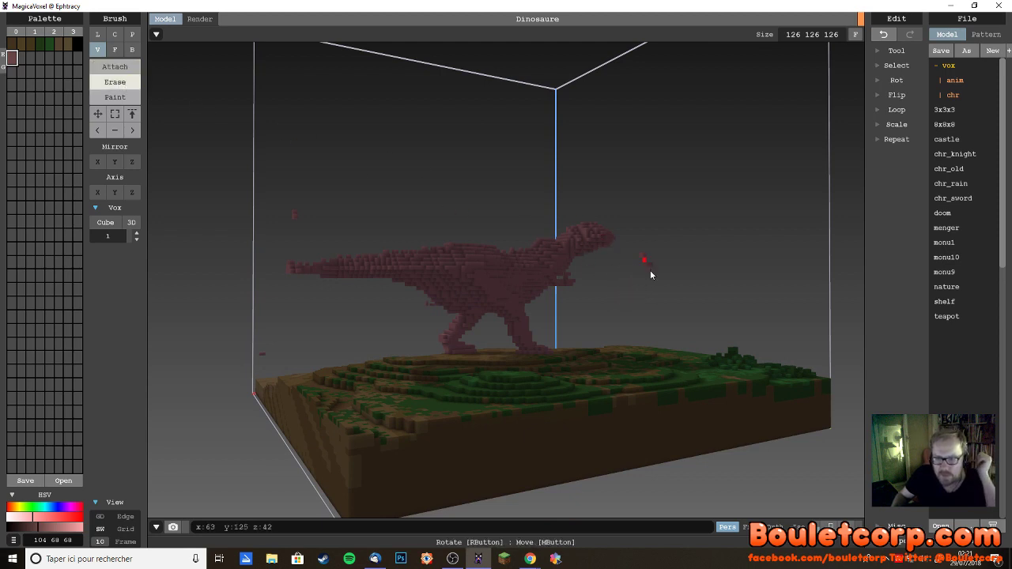
pyautogui.click(660, 273)
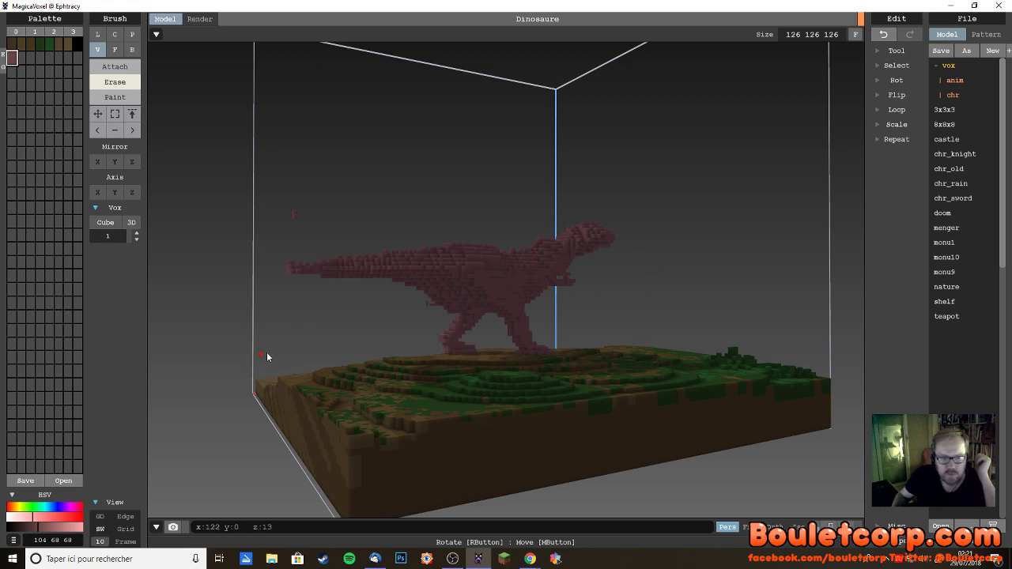
pyautogui.click(267, 357)
pyautogui.click(295, 214)
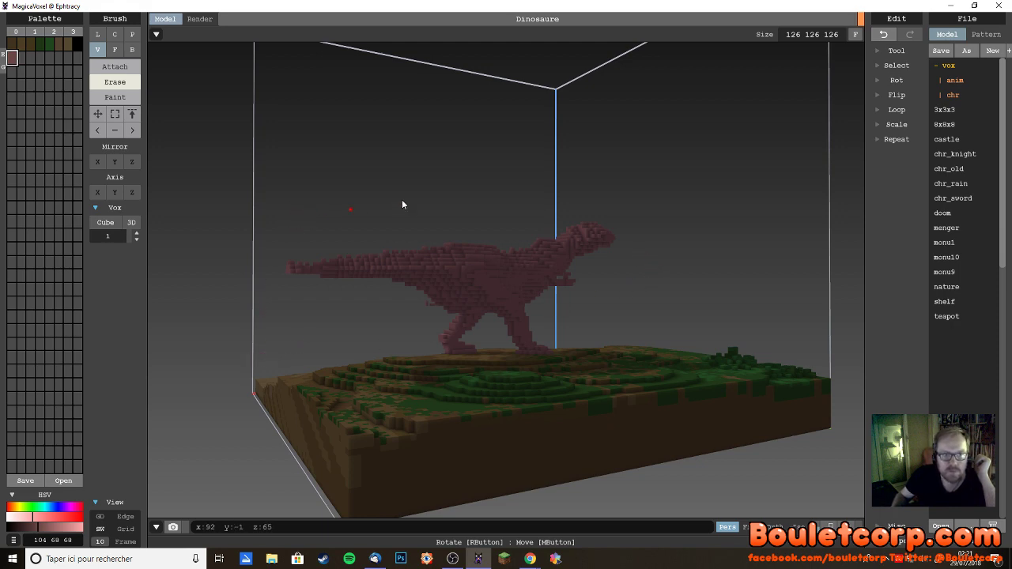
pyautogui.moveTo(402, 200)
pyautogui.mouseDown(button='right')
pyautogui.moveTo(520, 175)
pyautogui.moveTo(463, 171)
pyautogui.mouseUp(button='right')
pyautogui.moveTo(806, 294); pyautogui.dragTo(821, 311)
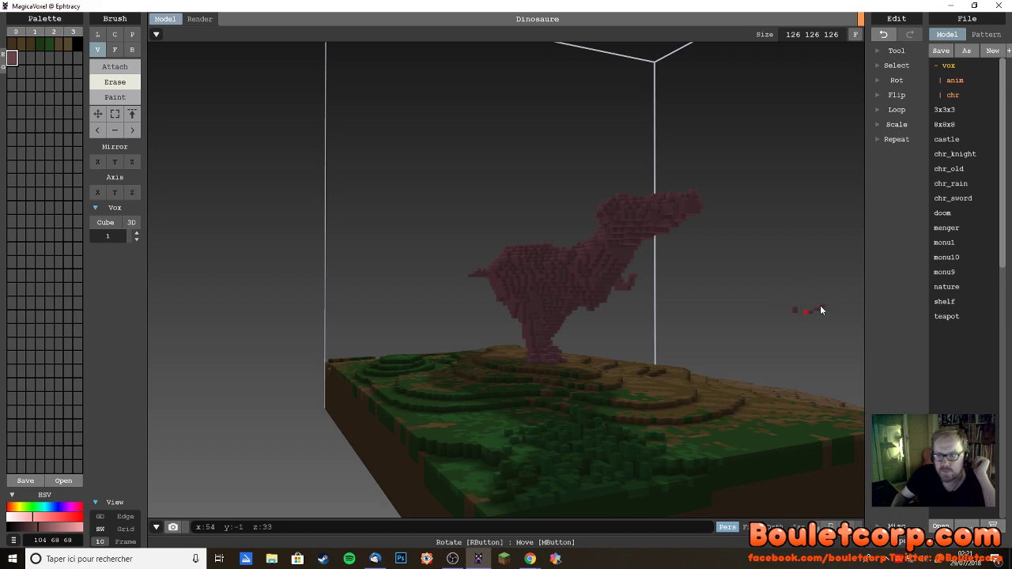
pyautogui.moveTo(819, 321); pyautogui.dragTo(597, 358, button='right')
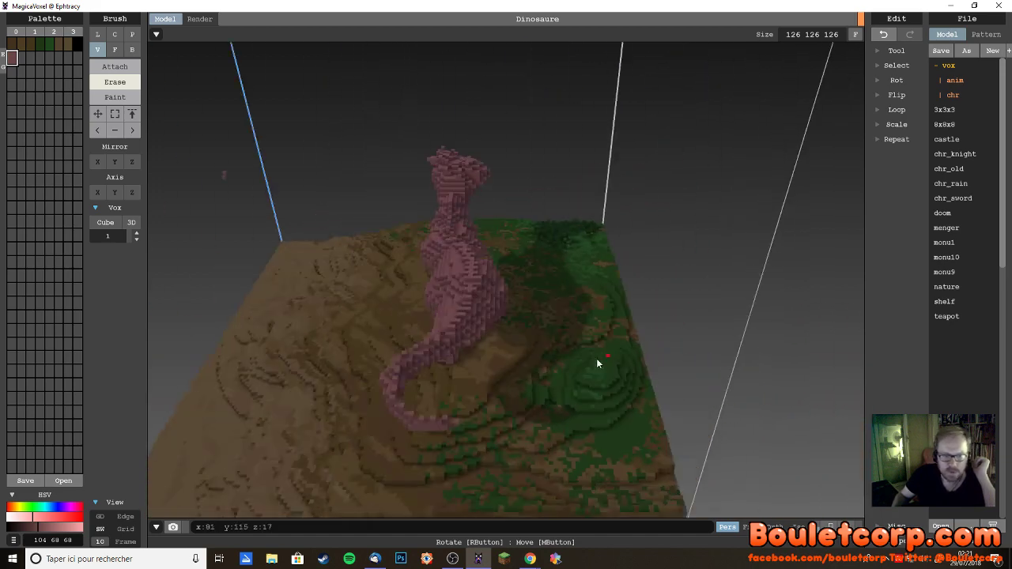
pyautogui.click(275, 155)
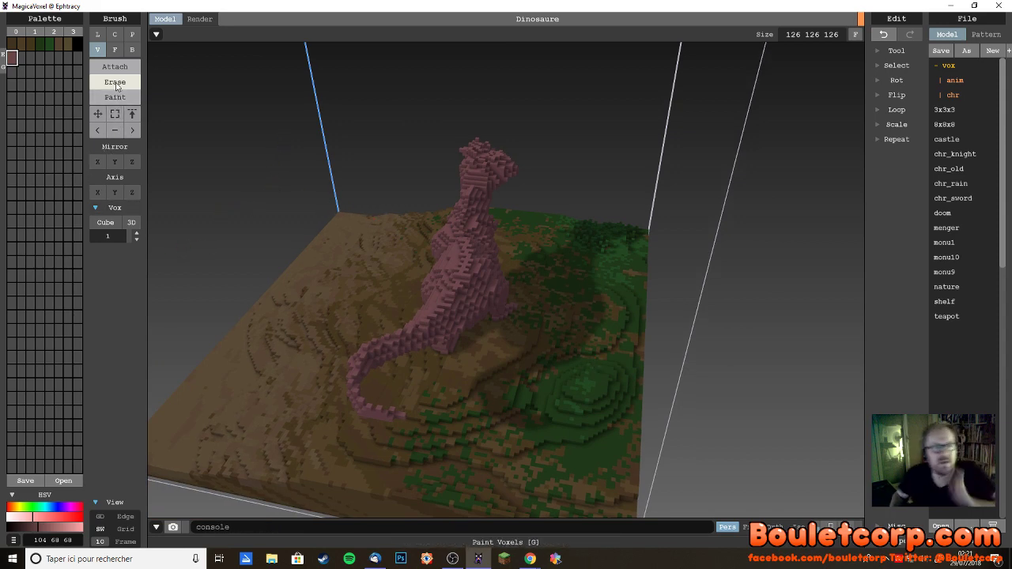
# - Erase protruding voxels from the top and side of the head to trim its outline
pyautogui.moveTo(422, 156)
pyautogui.mouseDown(button='right')
pyautogui.moveTo(436, 185)
pyautogui.moveTo(423, 192)
pyautogui.moveTo(427, 161)
pyautogui.mouseUp(button='right')
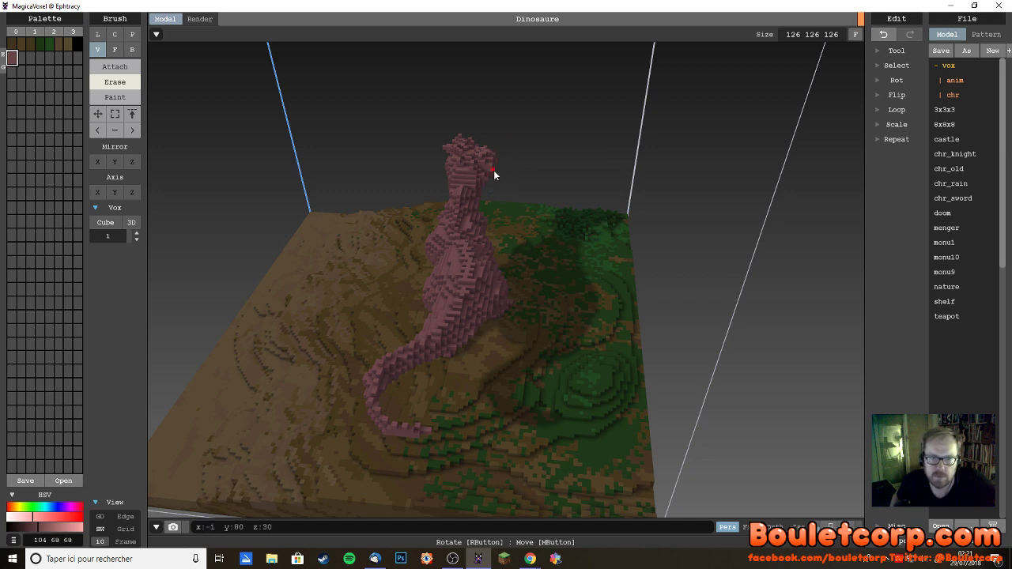
pyautogui.moveTo(492, 152); pyautogui.dragTo(439, 154, button='right')
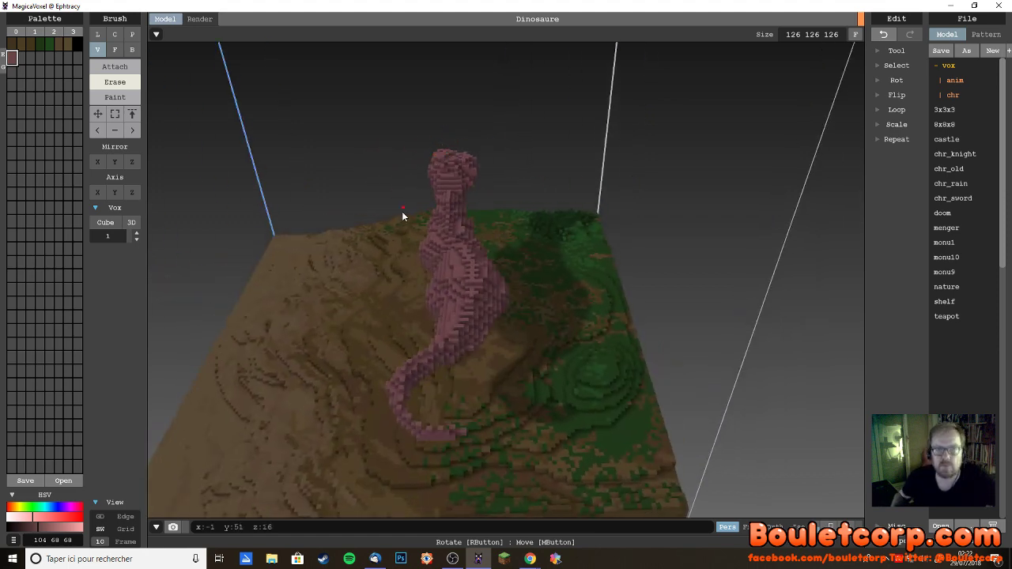
pyautogui.moveTo(402, 211)
pyautogui.mouseDown(button='right')
pyautogui.moveTo(580, 193)
pyautogui.moveTo(716, 235)
pyautogui.moveTo(733, 211)
pyautogui.moveTo(556, 183)
pyautogui.moveTo(602, 201)
pyautogui.moveTo(578, 201)
pyautogui.moveTo(609, 222)
pyautogui.moveTo(352, 174)
pyautogui.moveTo(483, 212)
pyautogui.mouseUp(button='right')
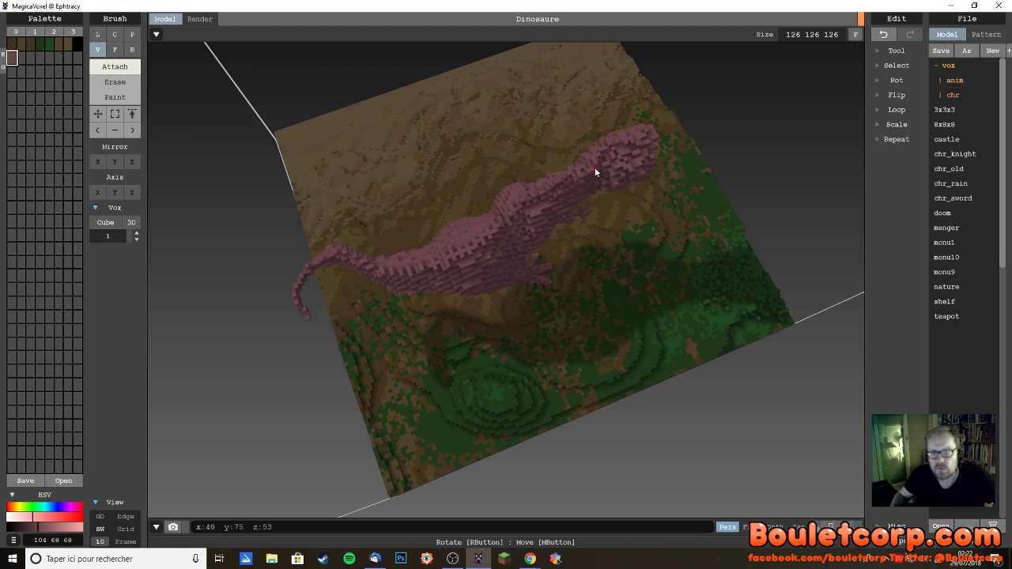
# - Attach voxels on the top and both sides of the head to thicken the skull and snout
pyautogui.moveTo(541, 211); pyautogui.dragTo(345, 333, button='right')
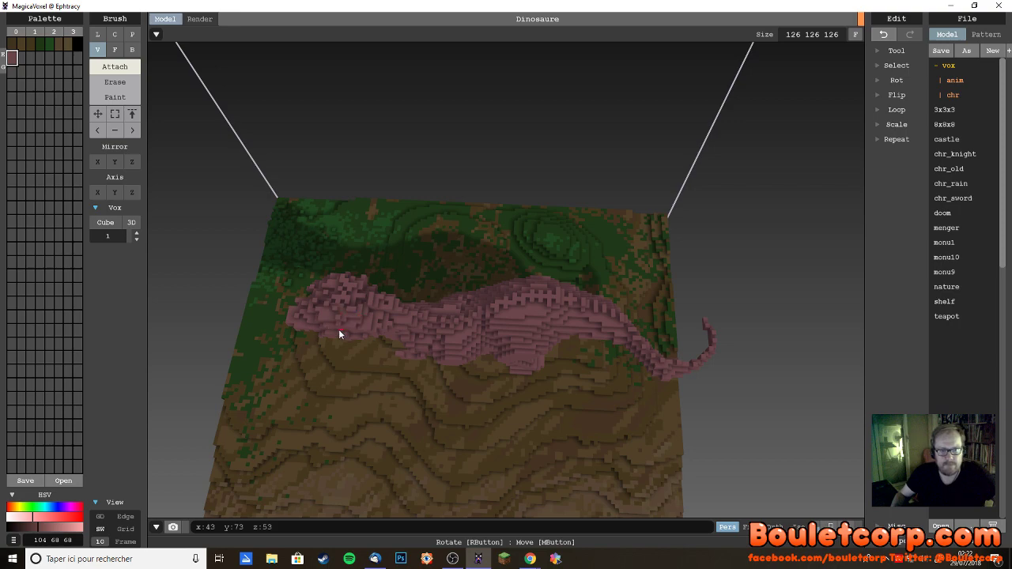
pyautogui.moveTo(339, 334); pyautogui.dragTo(151, 254, button='right')
pyautogui.moveTo(440, 320); pyautogui.dragTo(694, 332, button='right')
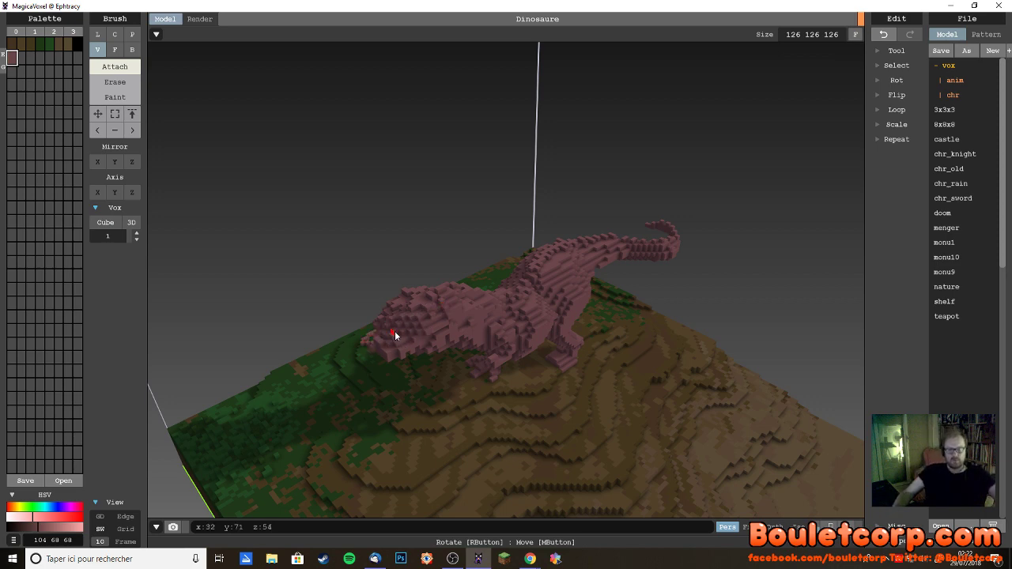
# - Erase the stray pink voxels lying on the green terrain in front of the dinosaur
pyautogui.moveTo(395, 331)
pyautogui.mouseDown(button='right')
pyautogui.moveTo(425, 366)
pyautogui.moveTo(411, 357)
pyautogui.mouseUp(button='right')
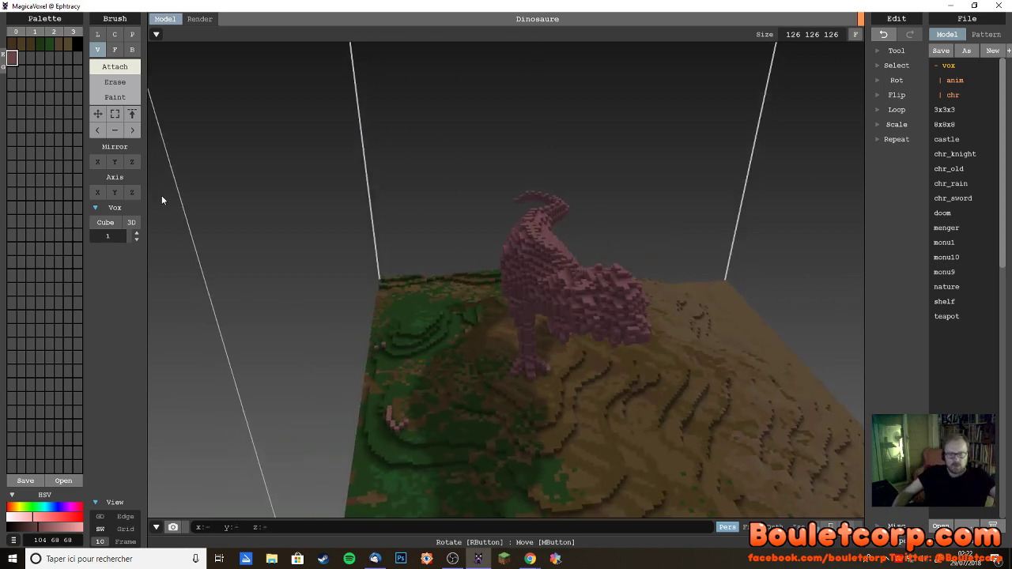
pyautogui.click(115, 81)
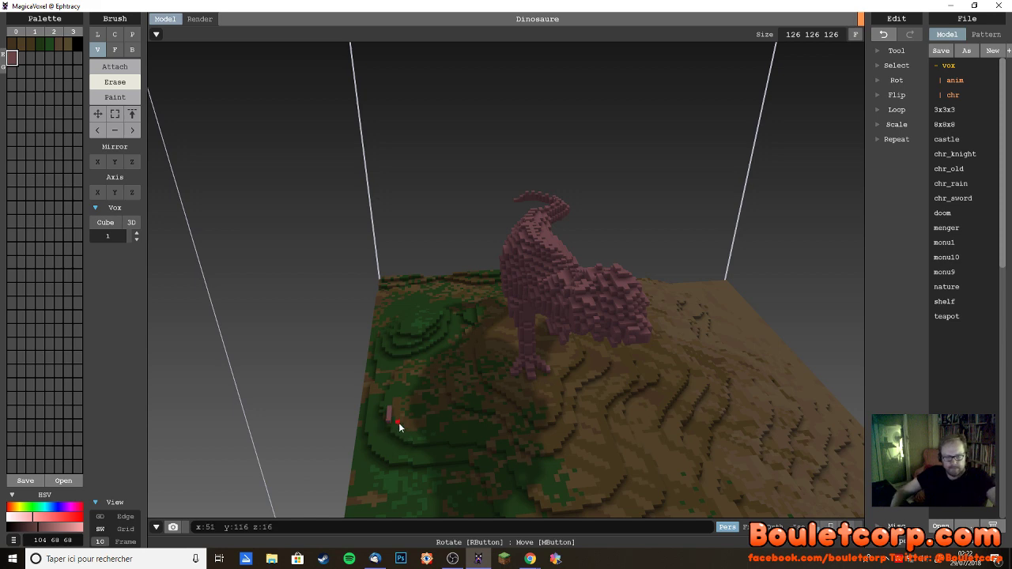
pyautogui.hotkey('ctrl', 'z')
pyautogui.hotkey('ctrl', 'y')
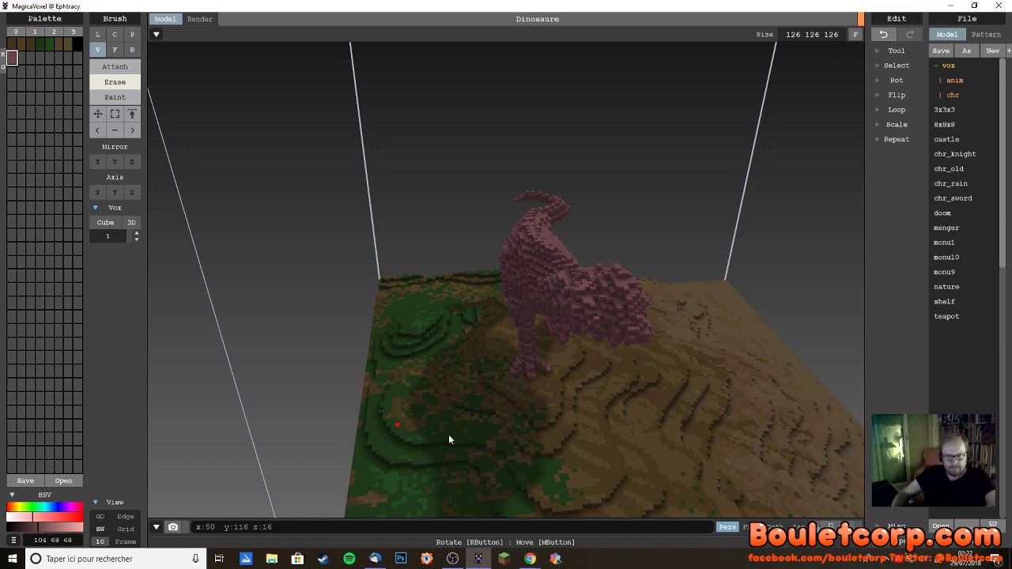
# - Attach single voxels to the front and both sides of the head to fill out the skull and snout
pyautogui.moveTo(449, 435); pyautogui.dragTo(525, 442, button='right')
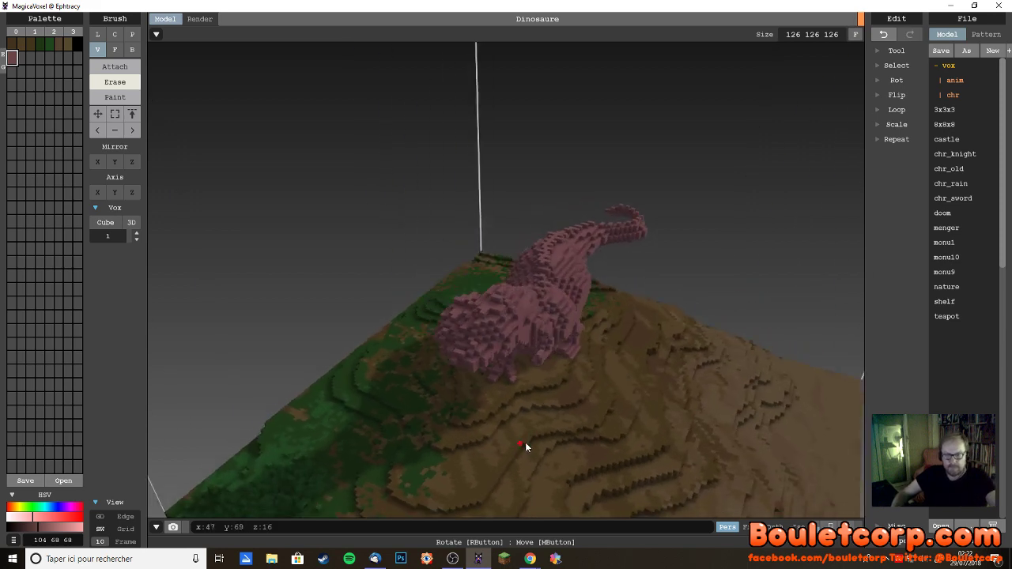
pyautogui.click(115, 67)
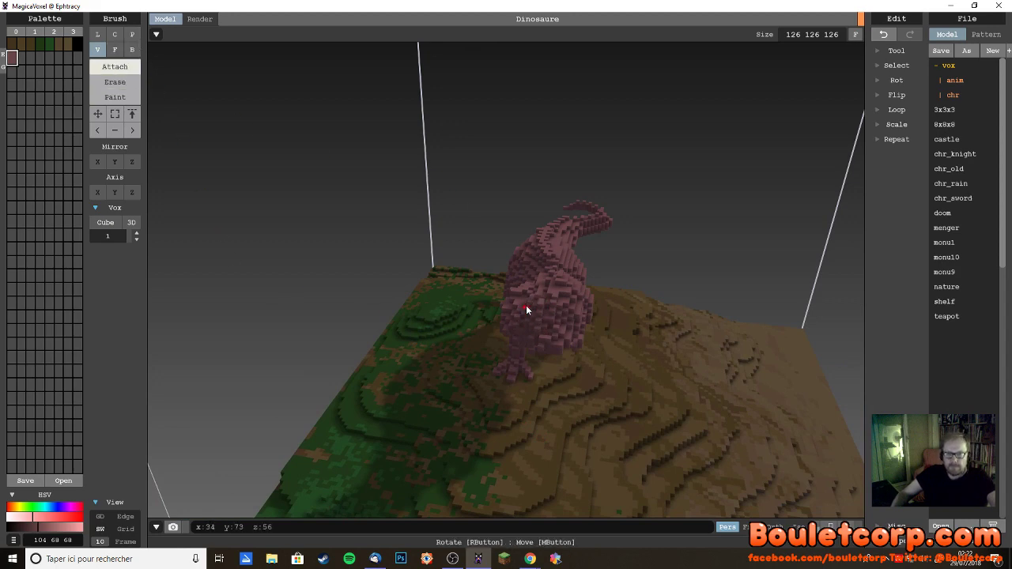
pyautogui.moveTo(525, 308); pyautogui.dragTo(725, 301, button='right')
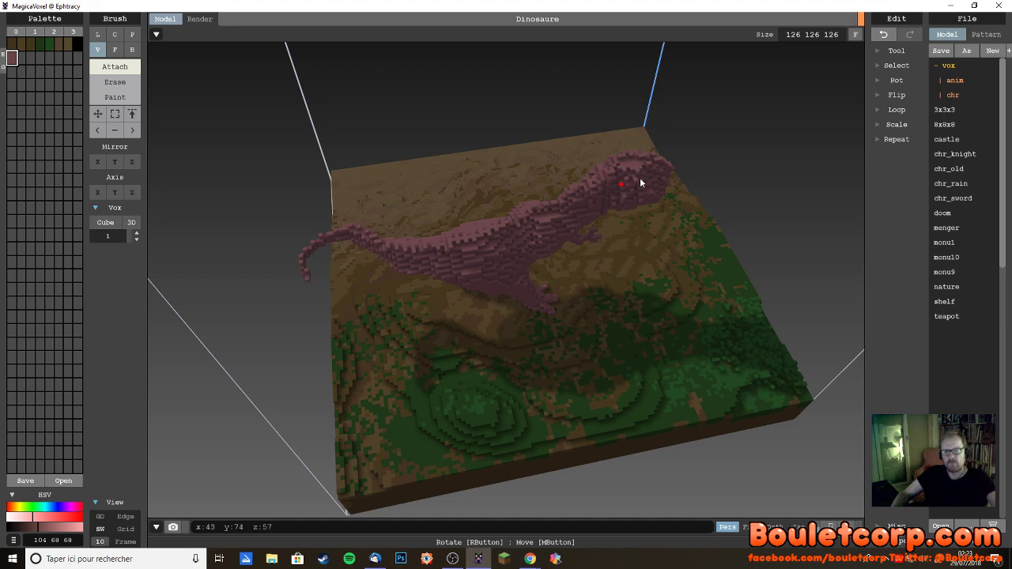
pyautogui.moveTo(626, 191); pyautogui.dragTo(533, 169, button='right')
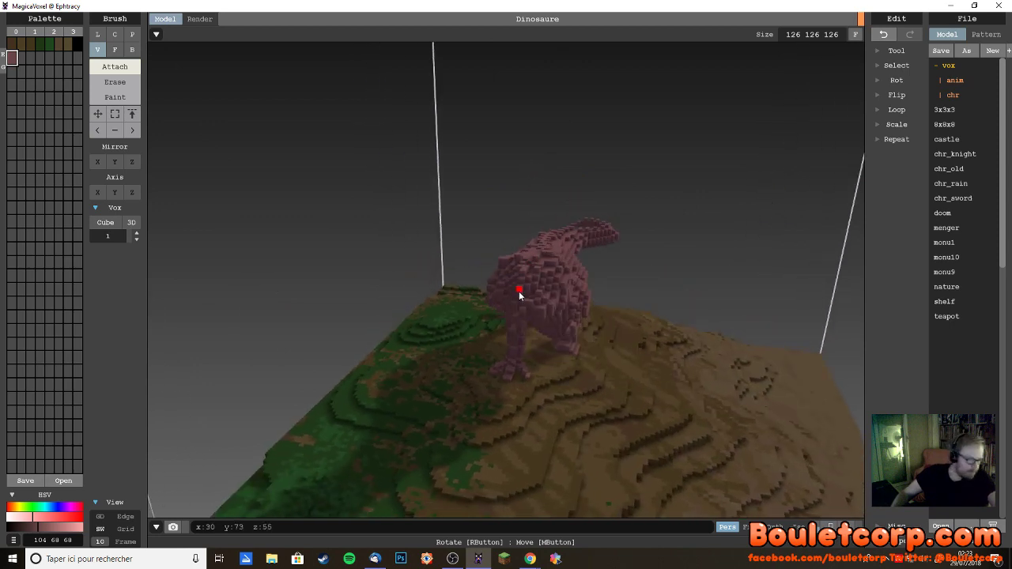
pyautogui.moveTo(518, 356); pyautogui.dragTo(634, 329, button='right')
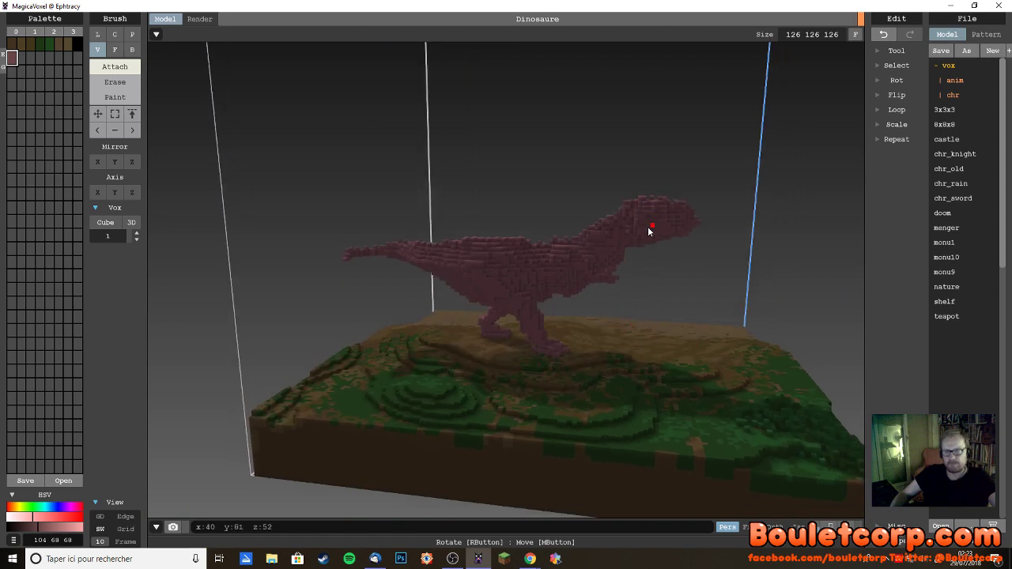
pyautogui.moveTo(643, 246)
pyautogui.mouseDown(button='right')
pyautogui.moveTo(606, 233)
pyautogui.moveTo(648, 229)
pyautogui.mouseUp(button='right')
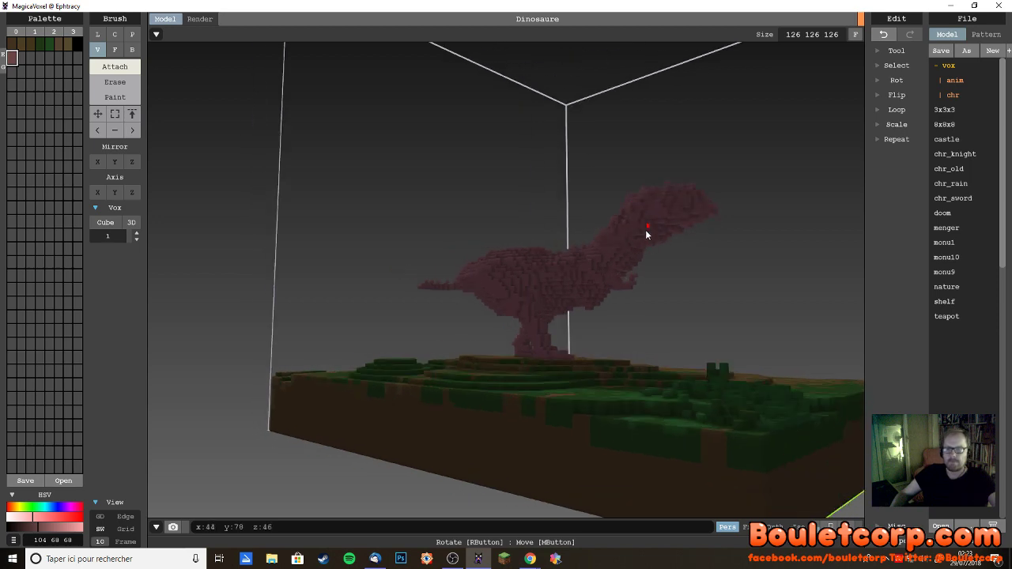
# - Attach voxels beneath the head to build a lower jaw projecting forward under the snout
pyautogui.moveTo(645, 229); pyautogui.dragTo(521, 229, button='right')
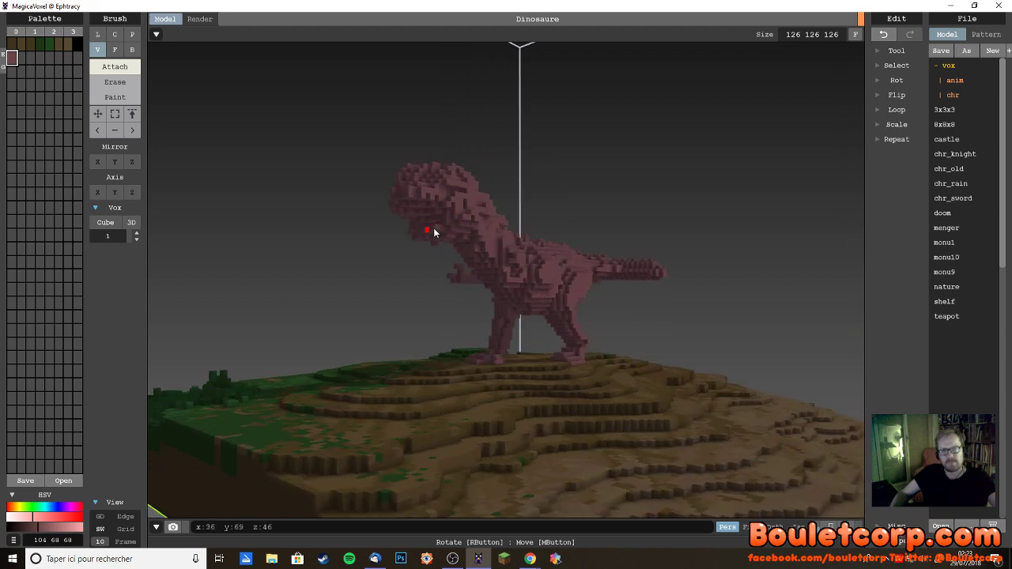
pyautogui.moveTo(419, 233); pyautogui.dragTo(484, 258, button='right')
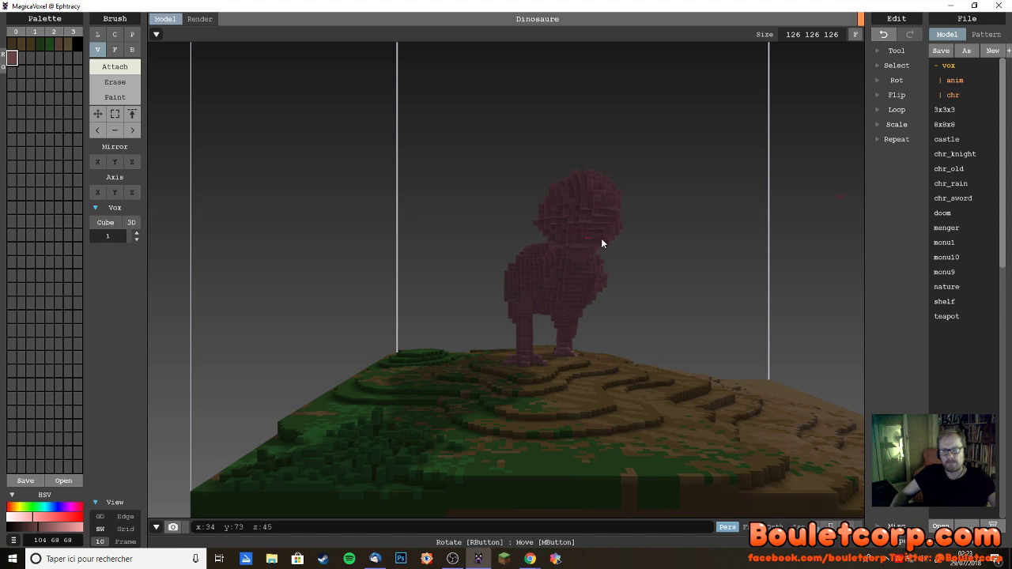
pyautogui.moveTo(595, 258); pyautogui.dragTo(593, 266, button='right')
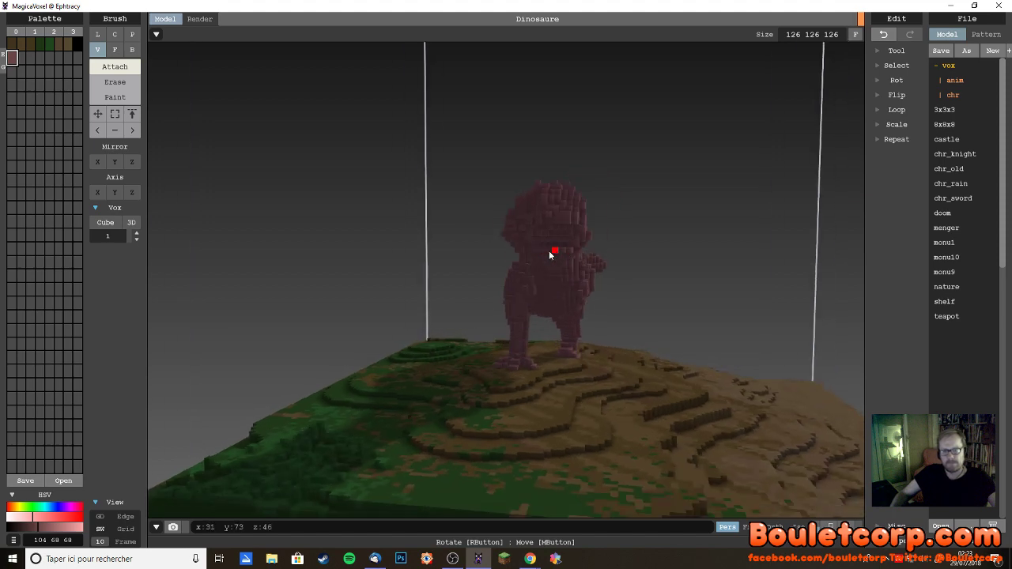
pyautogui.moveTo(551, 255)
pyautogui.mouseDown(button='right')
pyautogui.moveTo(493, 271)
pyautogui.moveTo(440, 270)
pyautogui.mouseUp(button='right')
# - Erase the stray block of voxels floating above the dinosaur's head
pyautogui.click(117, 82)
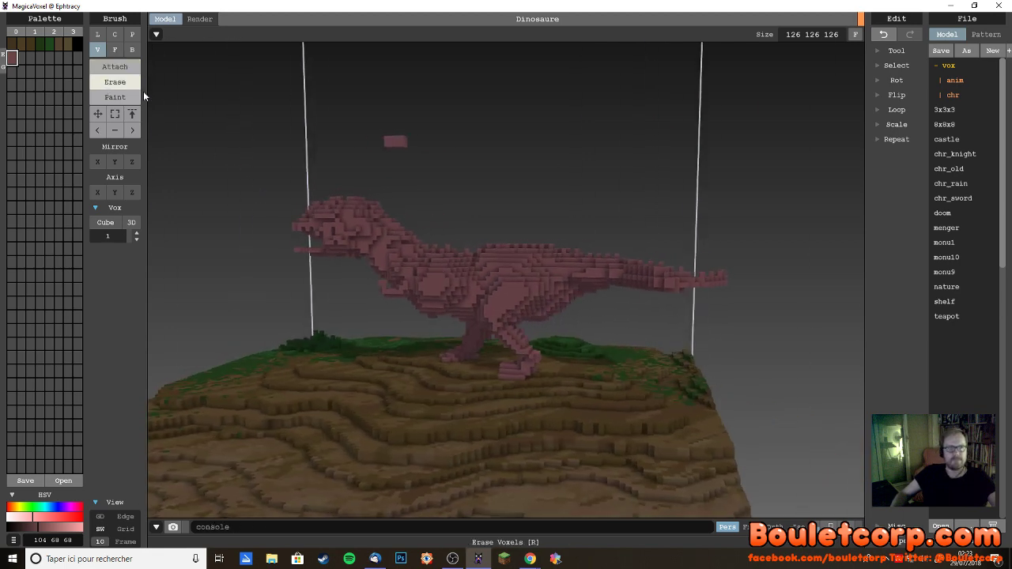
pyautogui.click(398, 142)
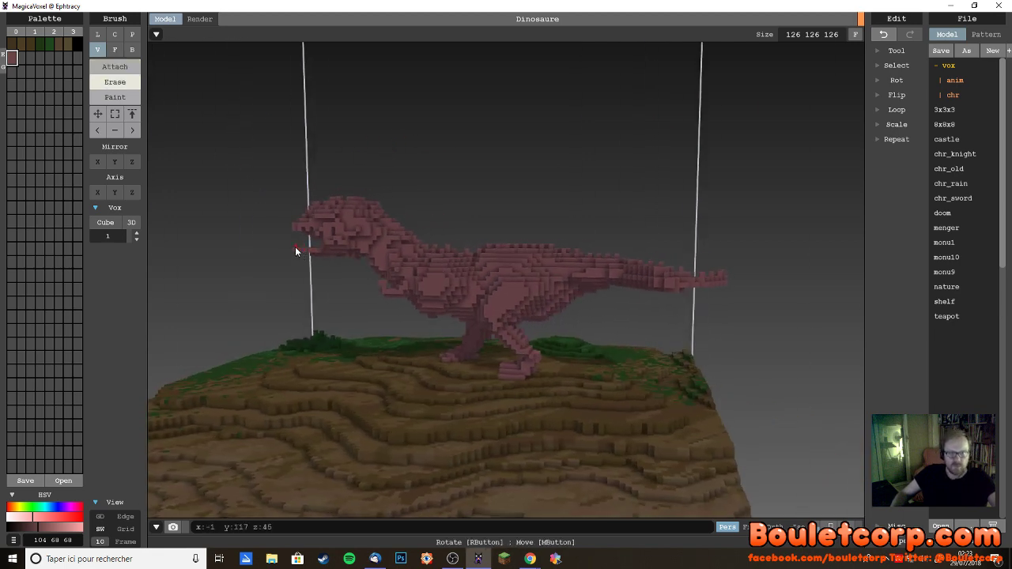
pyautogui.moveTo(362, 310)
pyautogui.mouseDown(button='right')
pyautogui.moveTo(395, 307)
pyautogui.moveTo(402, 295)
pyautogui.mouseUp(button='right')
# - Attach voxels to thicken the lower jaw and throat, and erase the voxels protruding from the side of the head
pyautogui.click(114, 66)
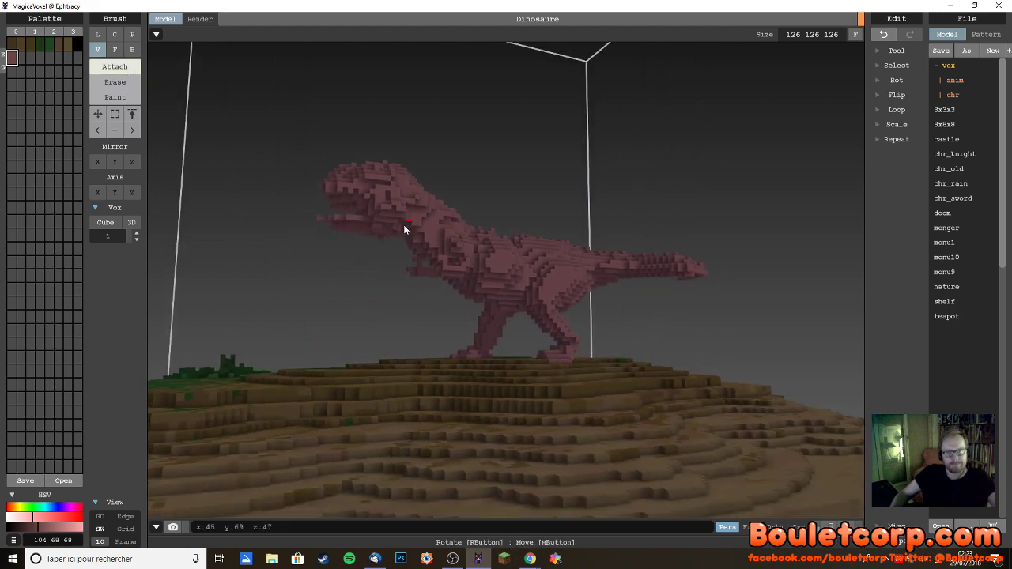
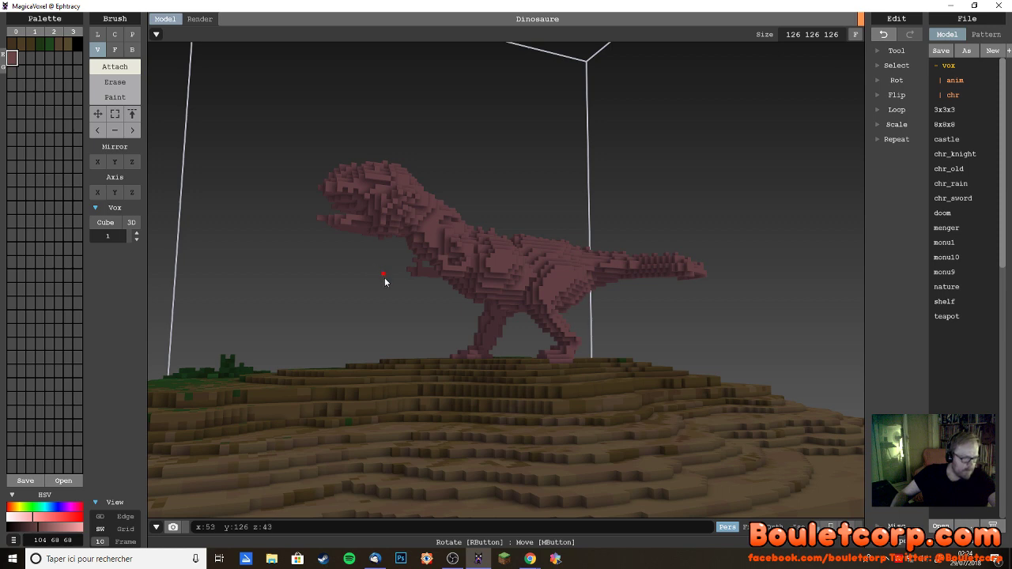
pyautogui.moveTo(384, 279)
pyautogui.mouseDown(button='right')
pyautogui.moveTo(614, 317)
pyautogui.moveTo(605, 274)
pyautogui.moveTo(402, 222)
pyautogui.mouseUp(button='right')
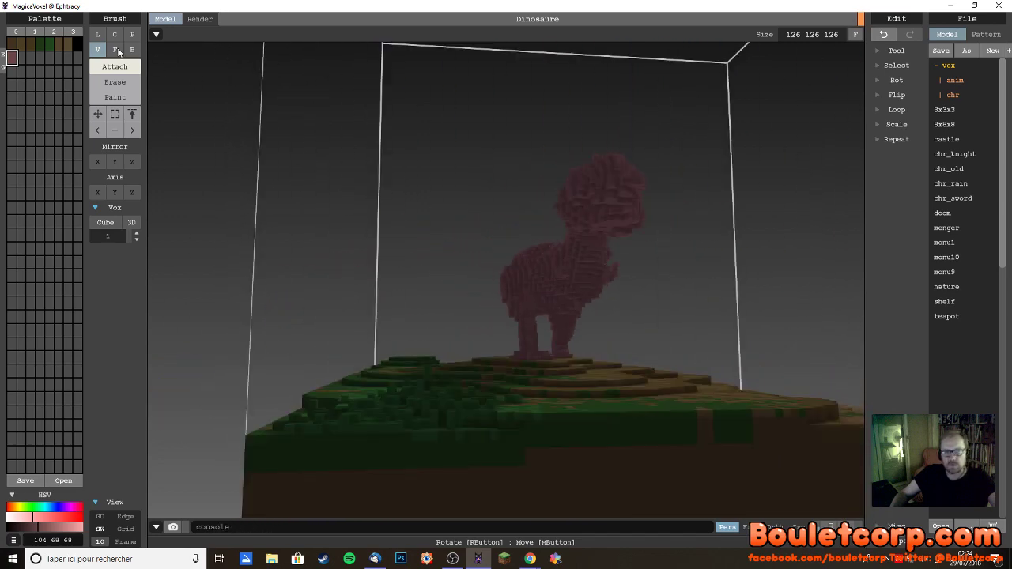
pyautogui.press('ctrl')
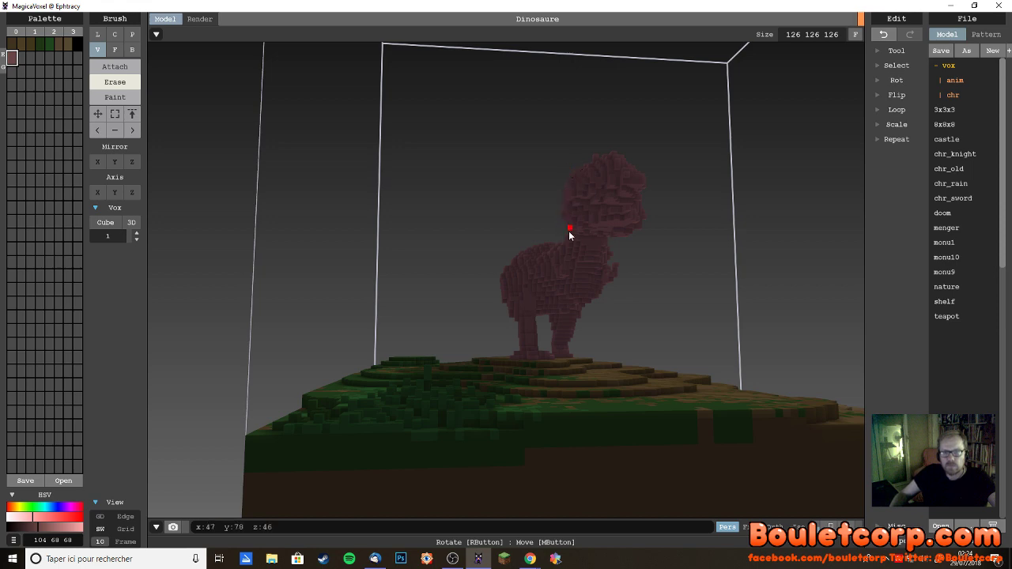
pyautogui.moveTo(570, 232)
pyautogui.mouseDown(button='right')
pyautogui.moveTo(597, 290)
pyautogui.moveTo(739, 318)
pyautogui.moveTo(572, 294)
pyautogui.moveTo(646, 268)
pyautogui.mouseUp(button='right')
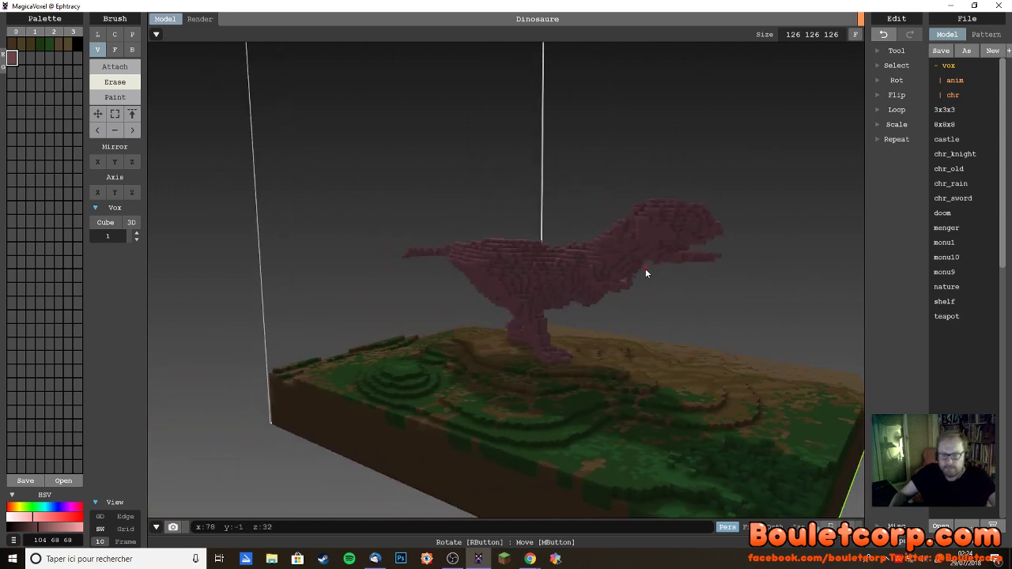
# - Attach voxels along the upper snout and the front of the head to round out the upper jaw
pyautogui.click(126, 68)
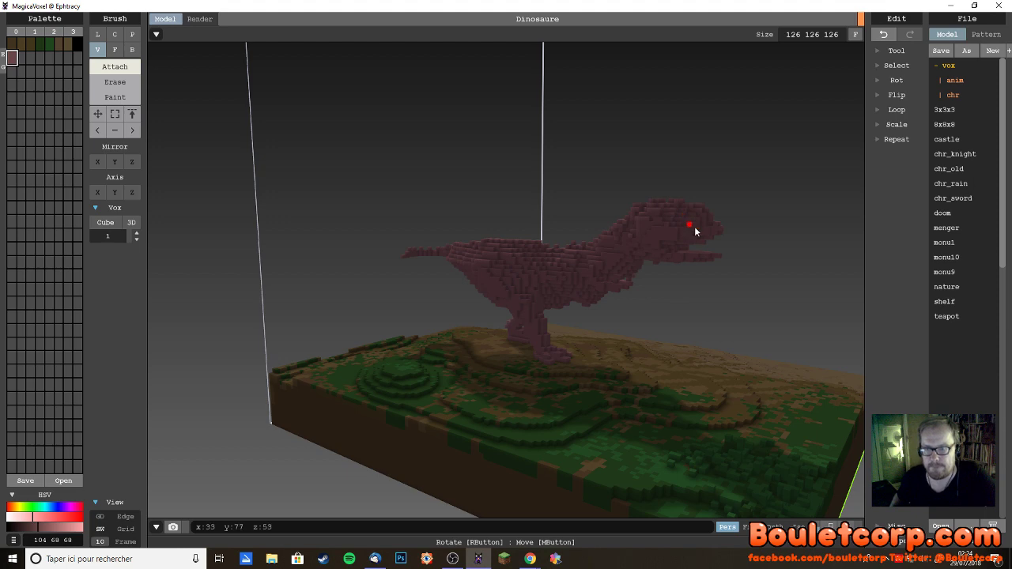
pyautogui.moveTo(694, 226); pyautogui.dragTo(683, 244, button='right')
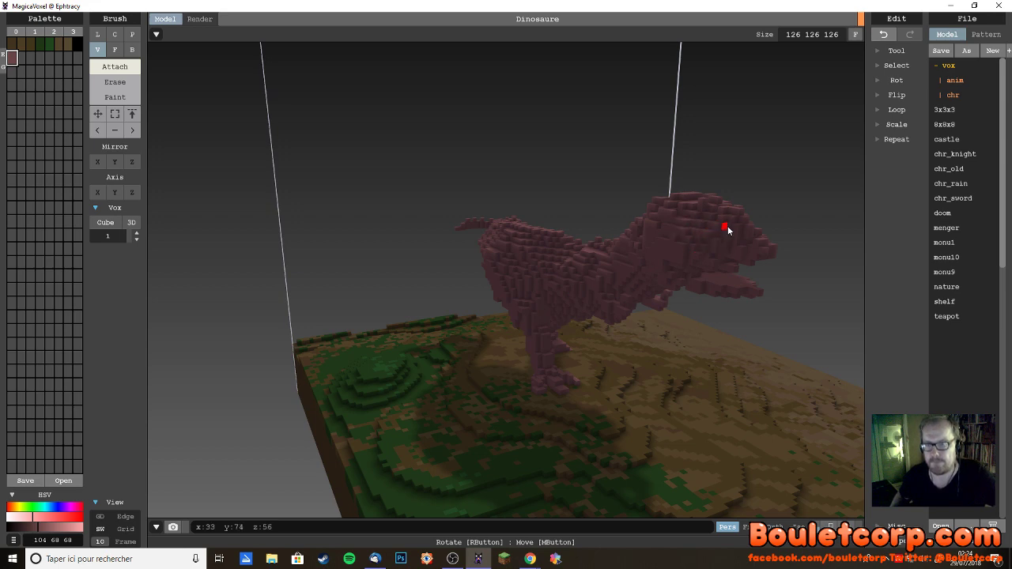
pyautogui.moveTo(743, 244); pyautogui.dragTo(656, 239, button='right')
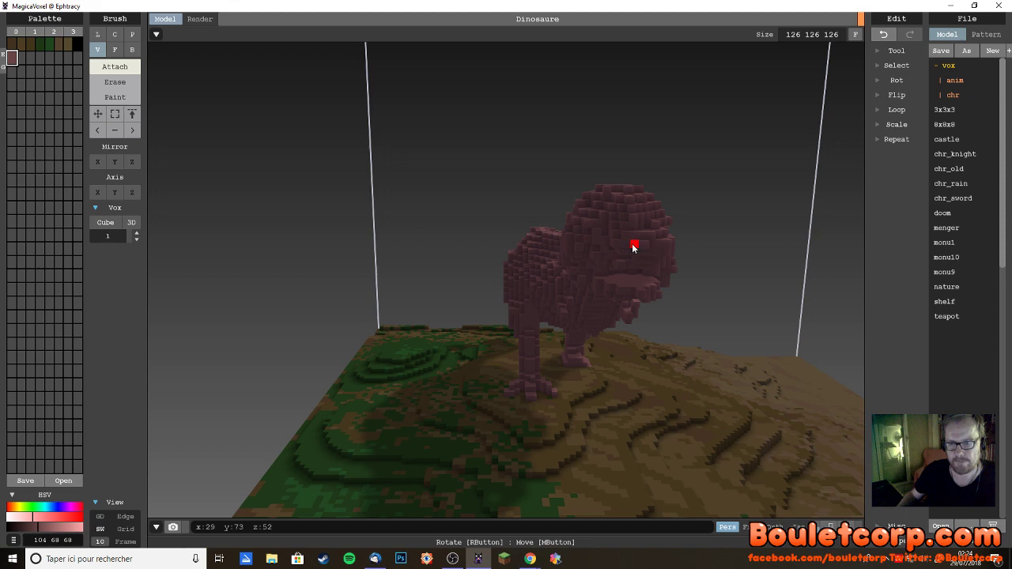
pyautogui.moveTo(644, 247); pyautogui.dragTo(600, 234, button='right')
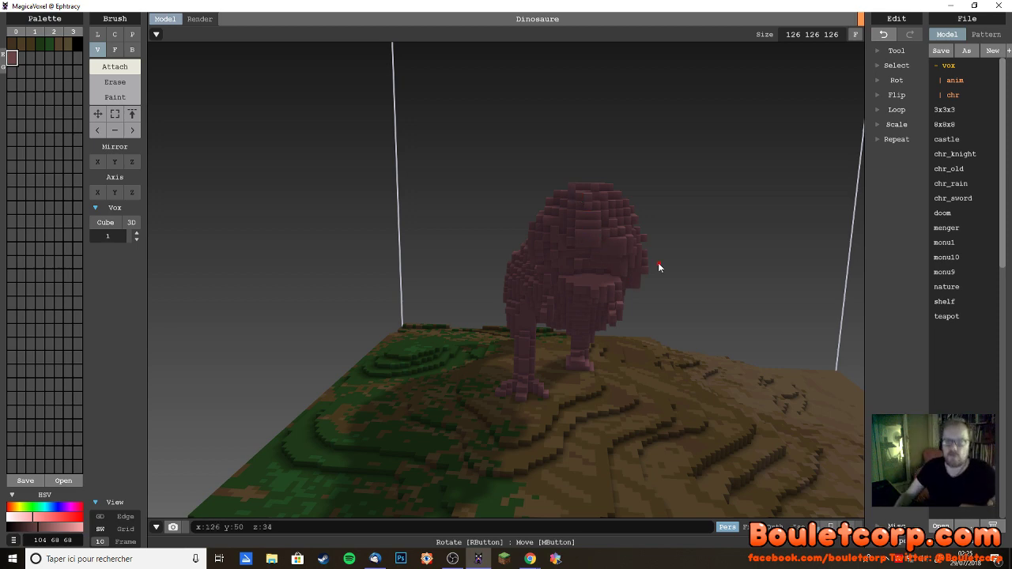
pyautogui.moveTo(658, 261); pyautogui.dragTo(608, 264, button='right')
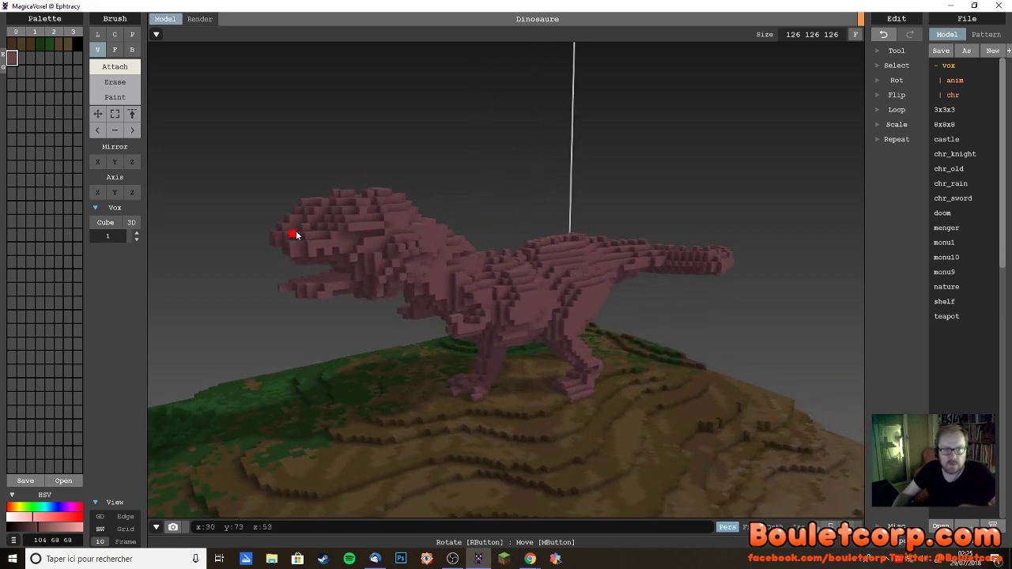
# - Attach voxels on the forehead and above the eye area to raise a brow ridge
pyautogui.moveTo(293, 233); pyautogui.dragTo(400, 248, button='right')
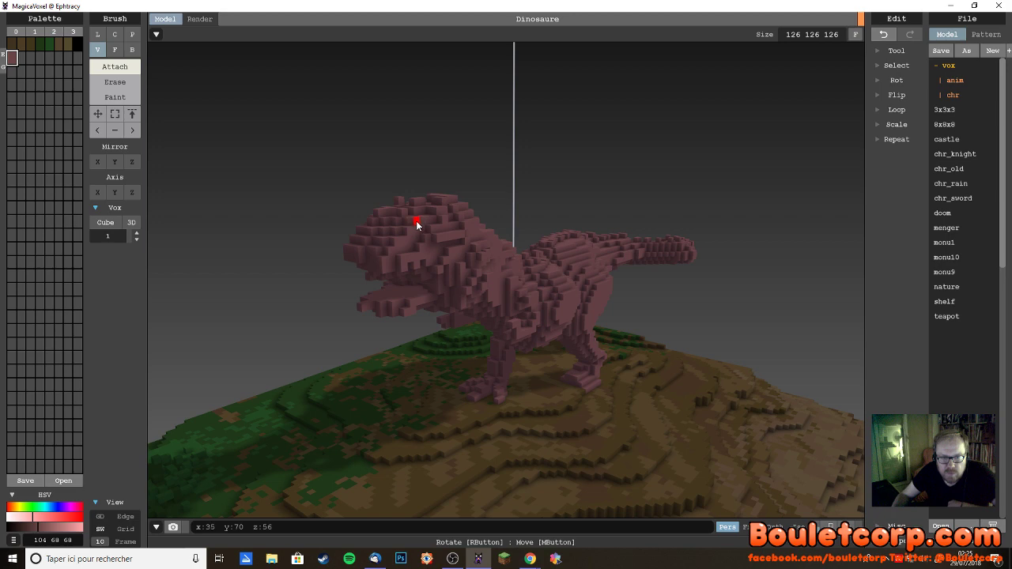
pyautogui.moveTo(416, 221); pyautogui.dragTo(424, 252, button='right')
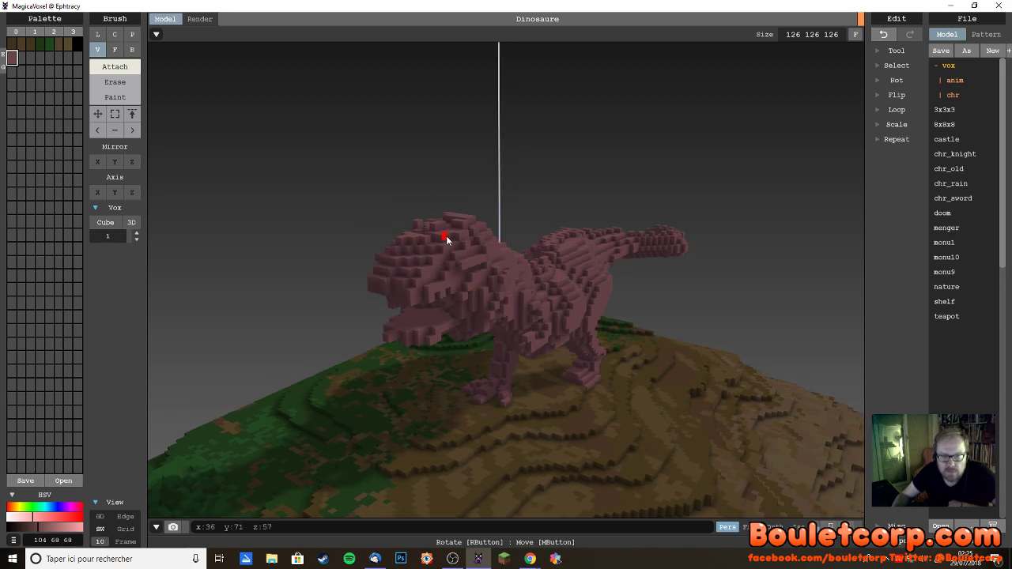
pyautogui.moveTo(435, 236); pyautogui.dragTo(552, 298, button='right')
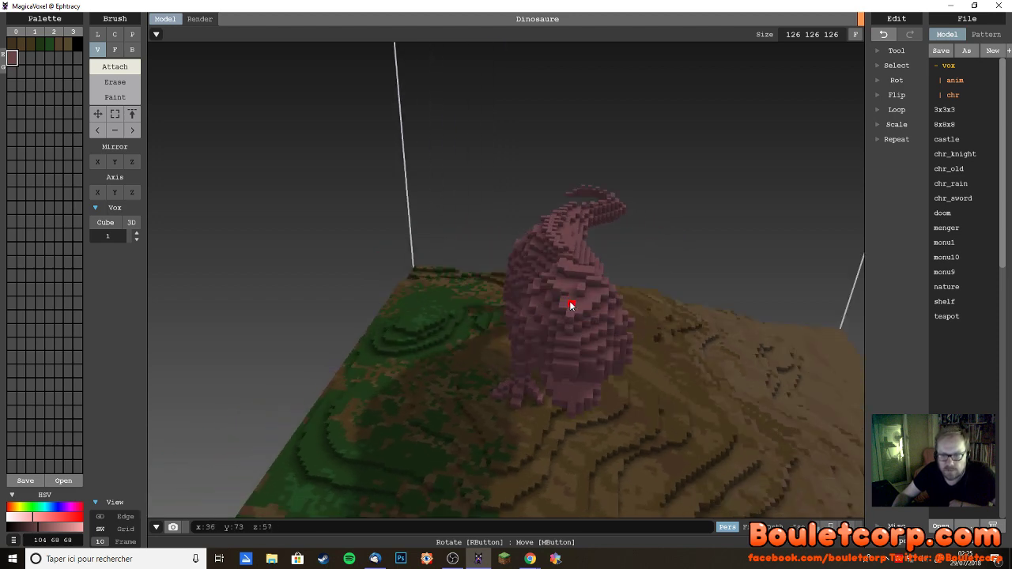
pyautogui.moveTo(566, 299); pyautogui.dragTo(484, 290, button='right')
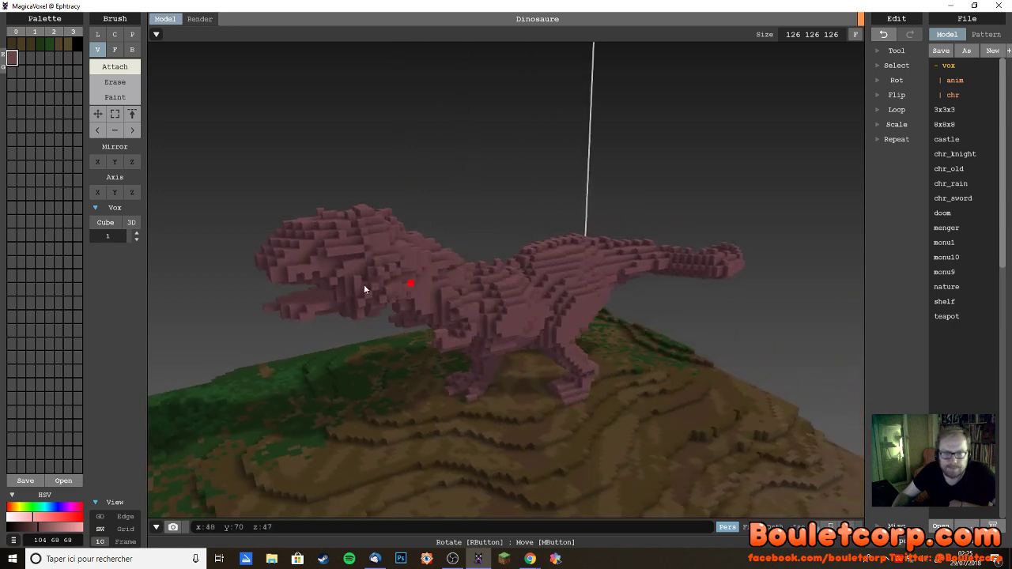
# - Attach voxels on the side of the snout and cheek, adding a small bump at the eye position
pyautogui.moveTo(306, 259); pyautogui.dragTo(353, 250, button='right')
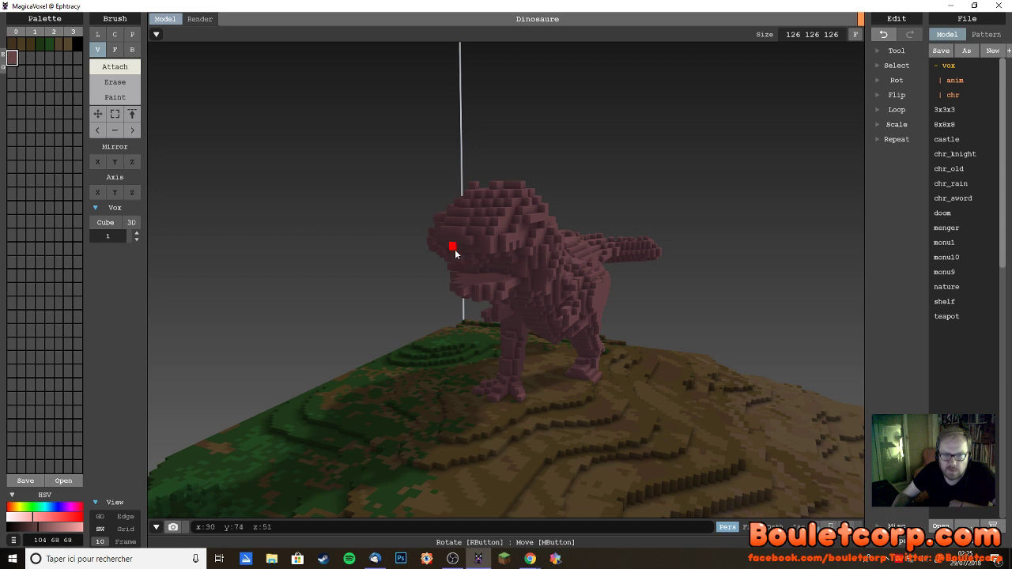
pyautogui.moveTo(481, 256); pyautogui.dragTo(439, 266, button='right')
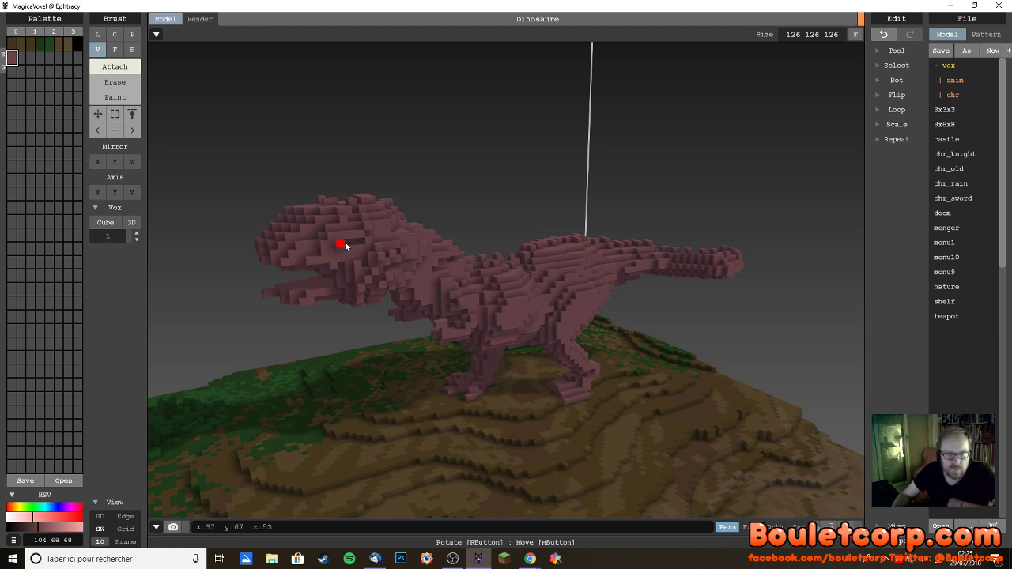
pyautogui.moveTo(361, 292)
pyautogui.mouseDown(button='right')
pyautogui.moveTo(403, 294)
pyautogui.moveTo(307, 293)
pyautogui.mouseUp(button='right')
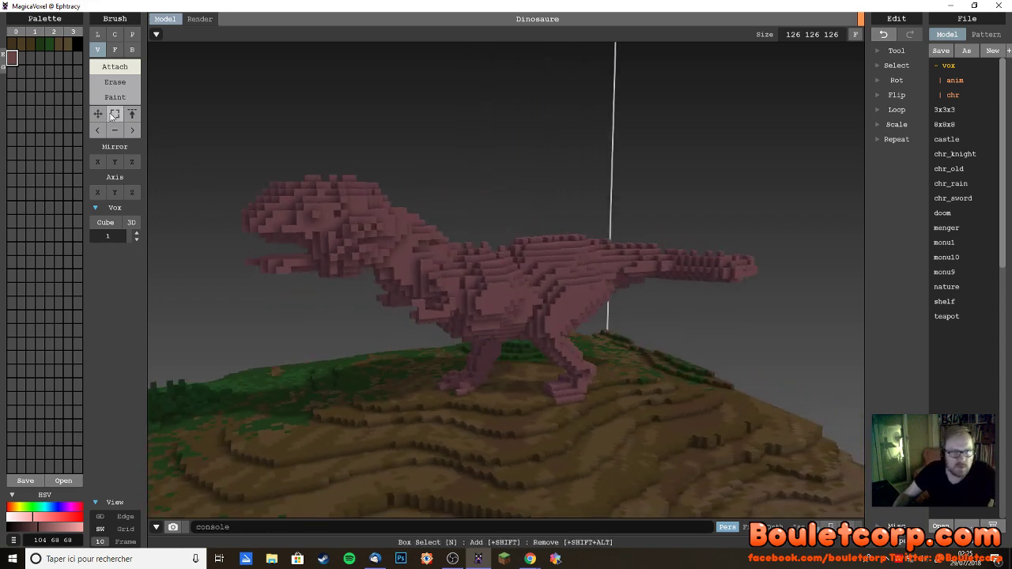
# - Erase the small bump at the eye position and even out the voxels on the side of the head
pyautogui.click(110, 82)
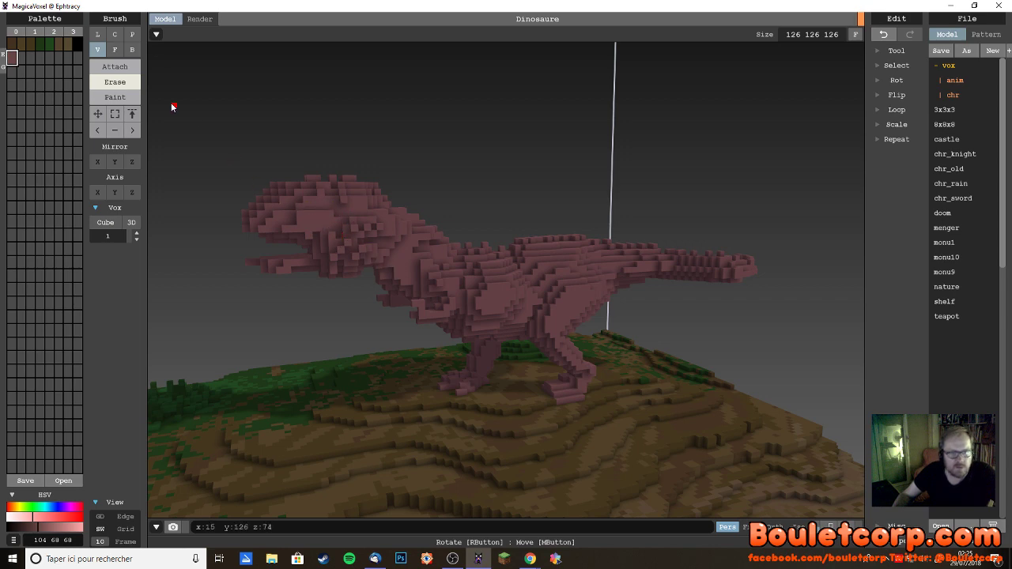
pyautogui.click(115, 66)
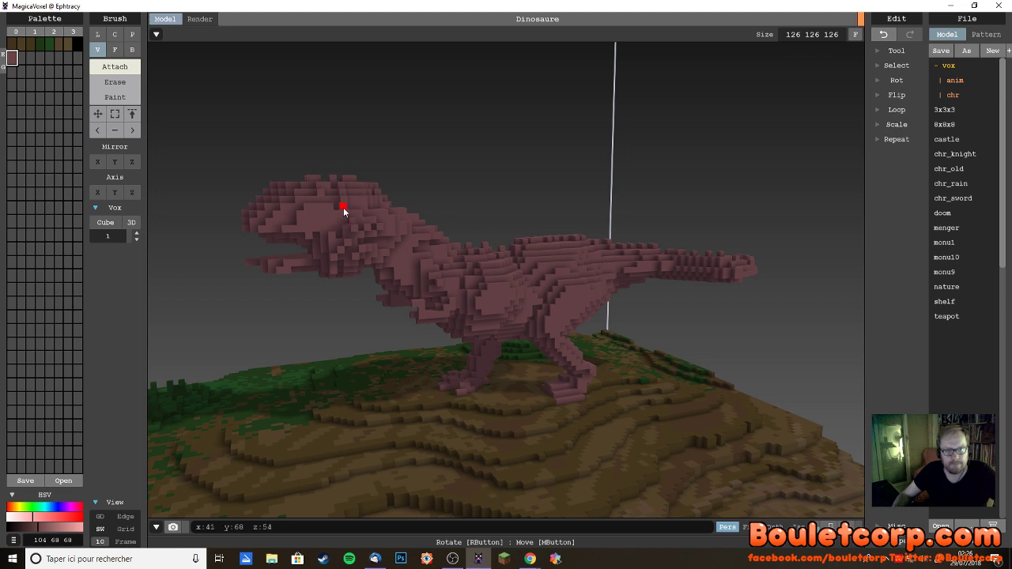
pyautogui.moveTo(355, 227); pyautogui.dragTo(337, 224, button='right')
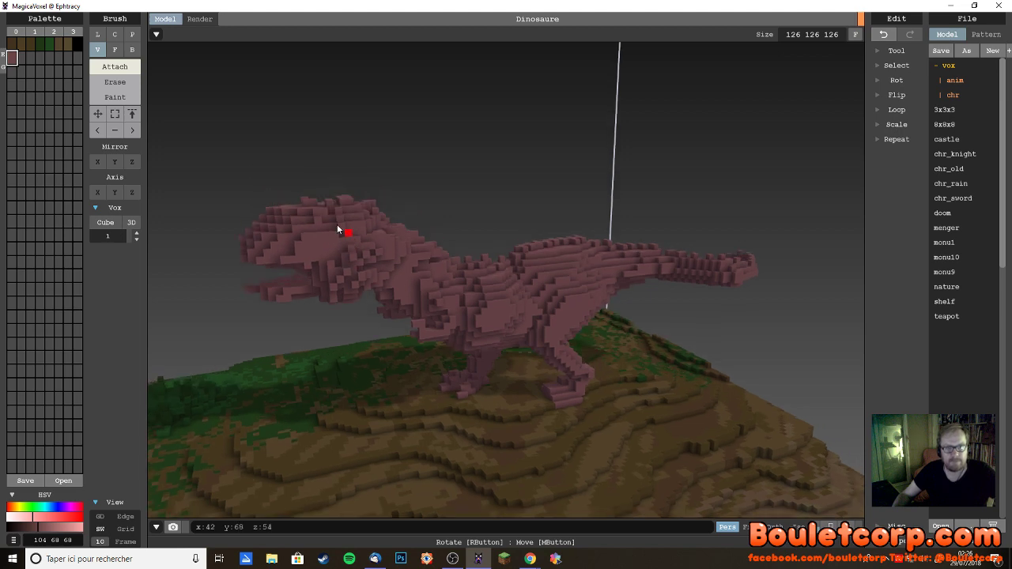
pyautogui.click(133, 83)
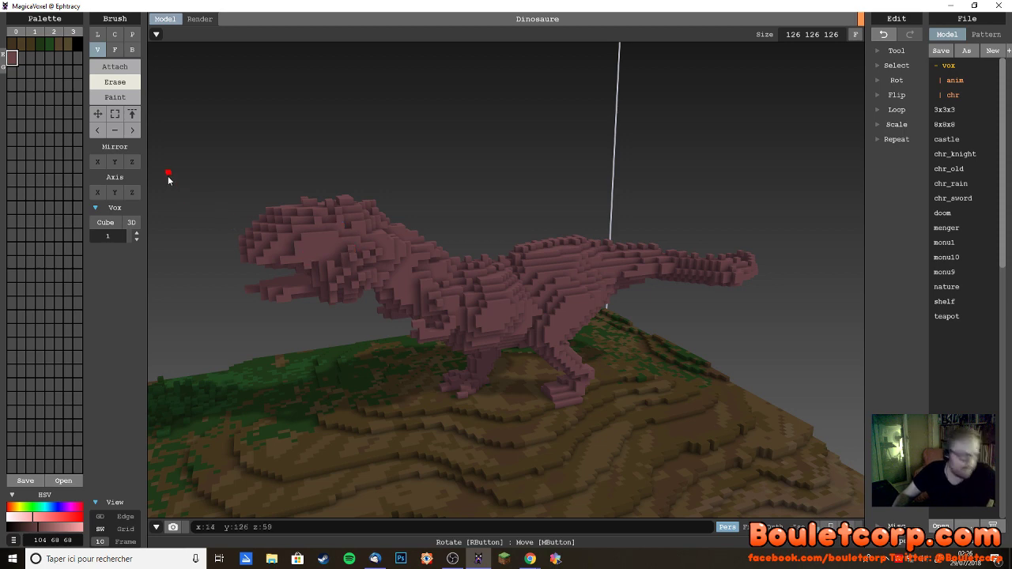
pyautogui.click(115, 67)
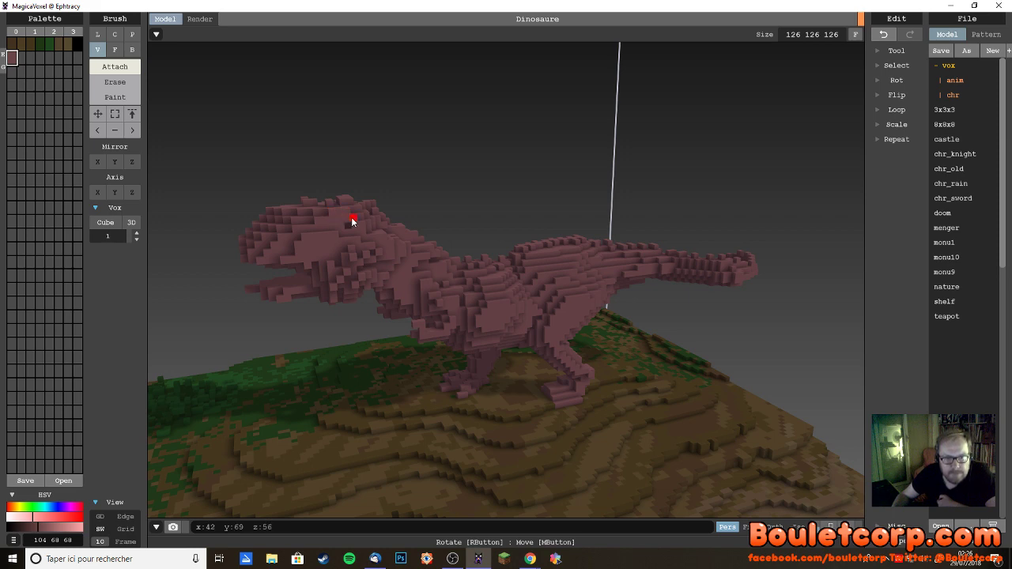
# - Attach voxels above the eye area on the near side of the head to form a projecting brow ridge
pyautogui.moveTo(355, 235)
pyautogui.mouseDown(button='right')
pyautogui.moveTo(363, 243)
pyautogui.moveTo(374, 232)
pyautogui.mouseUp(button='right')
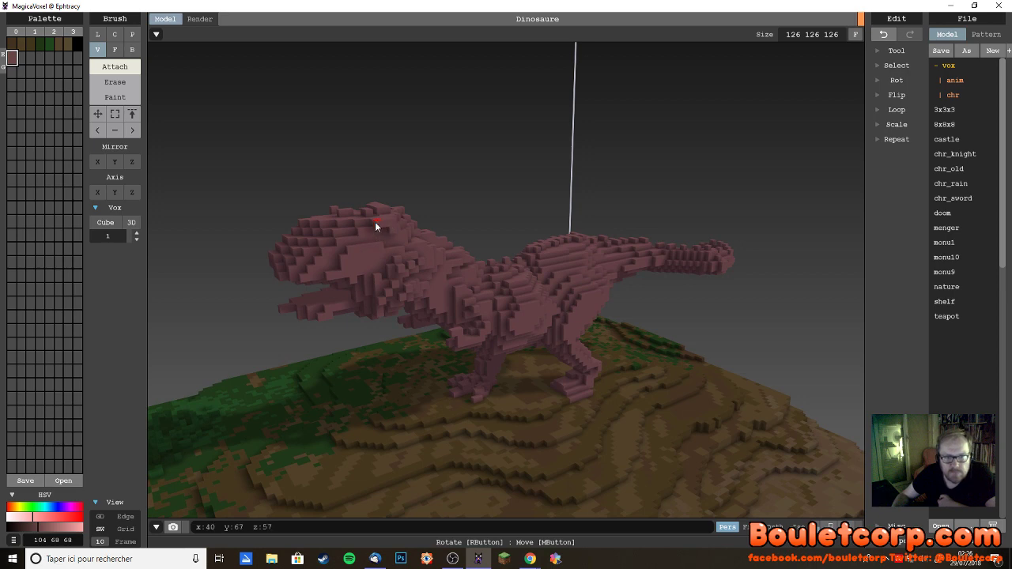
pyautogui.moveTo(362, 250); pyautogui.dragTo(323, 234, button='right')
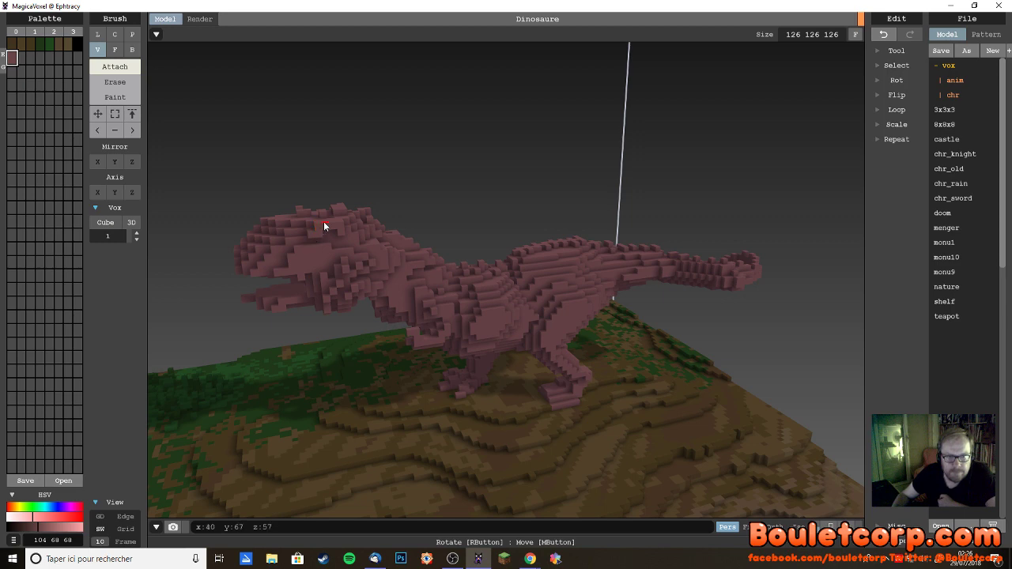
pyautogui.moveTo(334, 226); pyautogui.dragTo(403, 256, button='right')
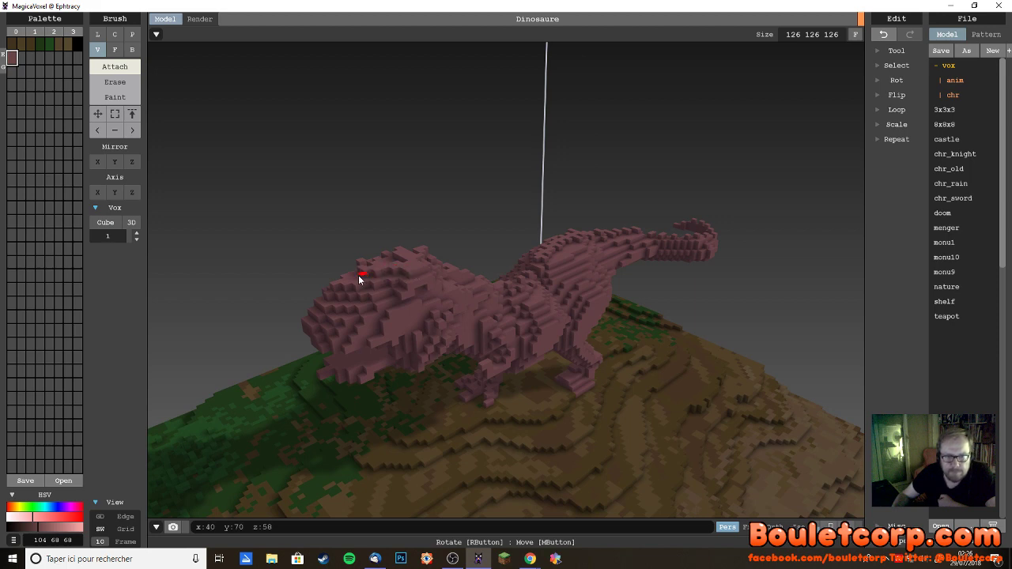
pyautogui.moveTo(352, 275); pyautogui.dragTo(328, 258, button='right')
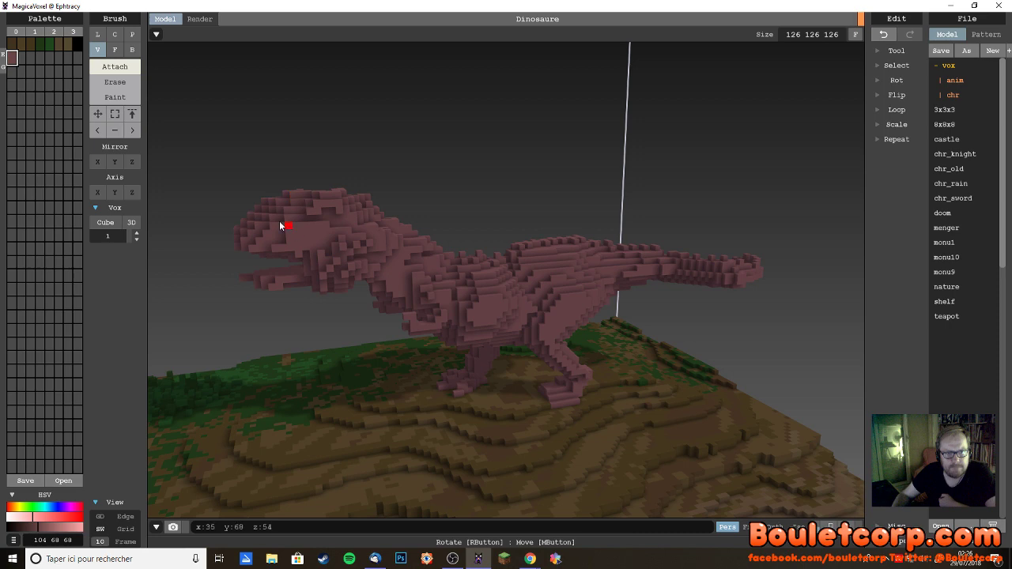
pyautogui.moveTo(280, 225); pyautogui.dragTo(358, 280, button='right')
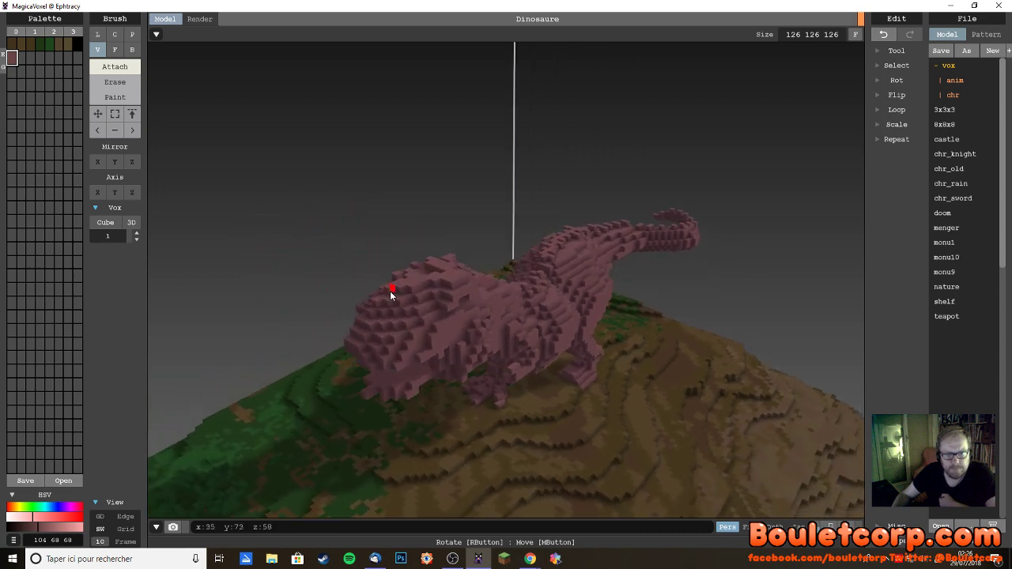
# - Erase the protruding voxels on top of the head near the far-side brow to flatten the forehead
pyautogui.moveTo(427, 301)
pyautogui.mouseDown(button='right')
pyautogui.moveTo(395, 298)
pyautogui.moveTo(433, 297)
pyautogui.mouseUp(button='right')
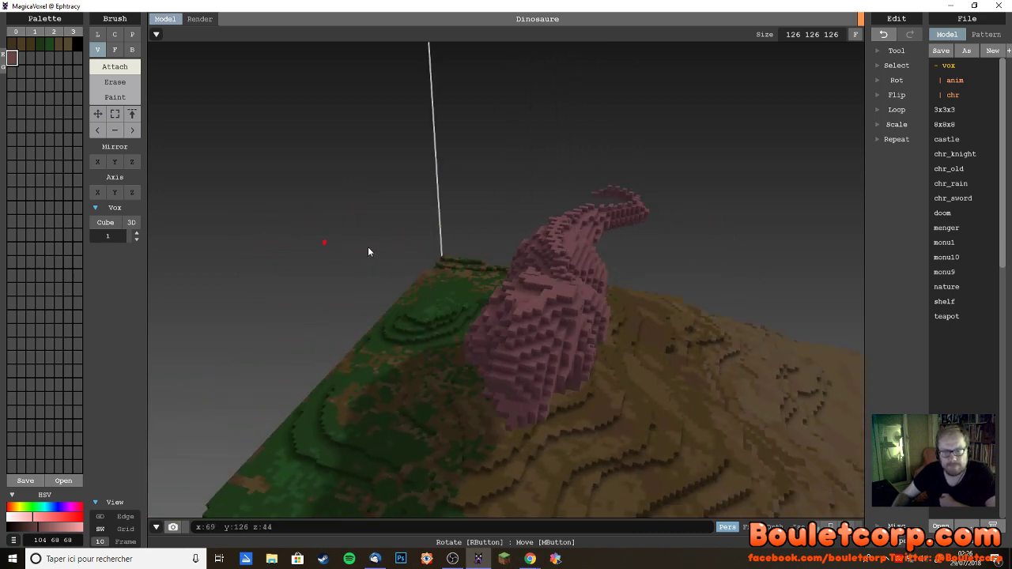
pyautogui.moveTo(542, 314); pyautogui.dragTo(569, 319, button='right')
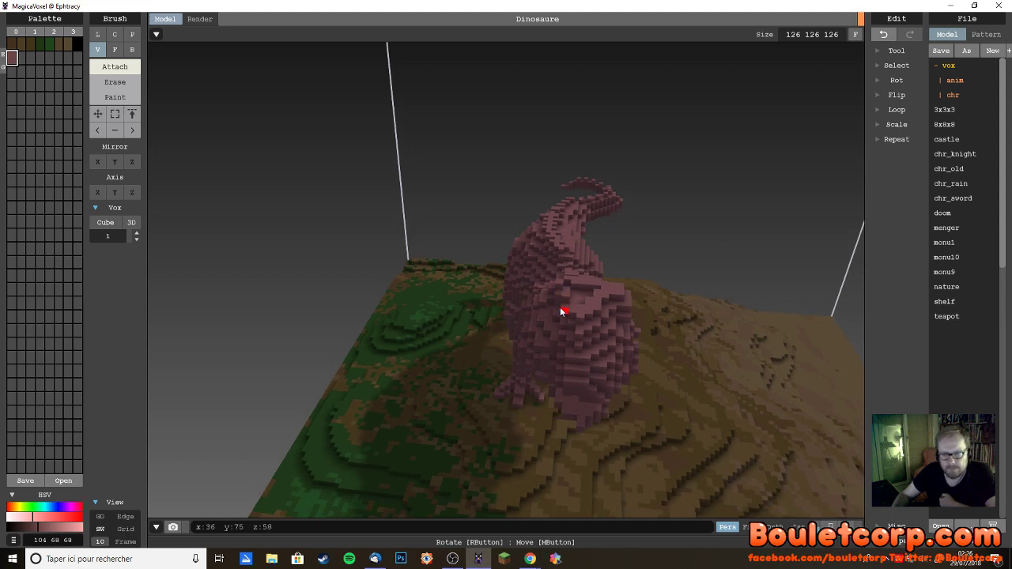
pyautogui.moveTo(588, 317); pyautogui.dragTo(535, 305, button='right')
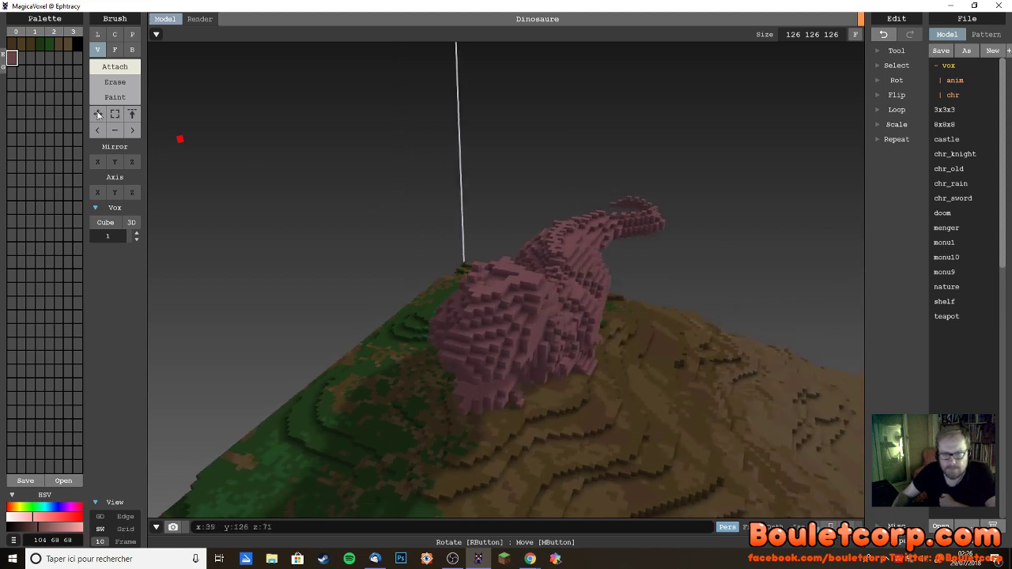
pyautogui.click(113, 82)
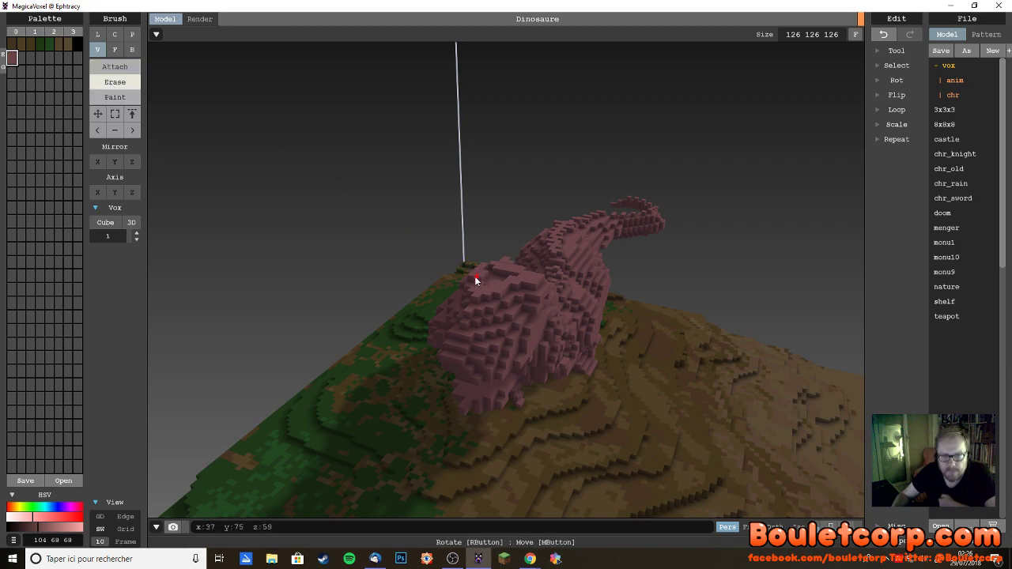
pyautogui.moveTo(492, 293); pyautogui.dragTo(459, 305, button='right')
pyautogui.click(115, 67)
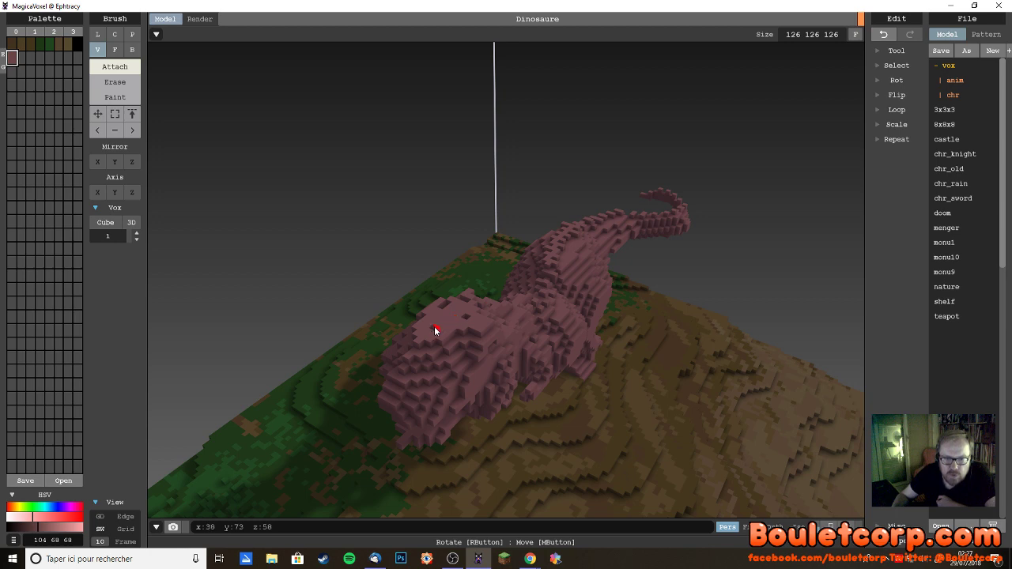
# - Attach voxels around the near-side eye area to frame a recessed eye socket beneath the brow ridge
pyautogui.moveTo(468, 315); pyautogui.dragTo(435, 307, button='right')
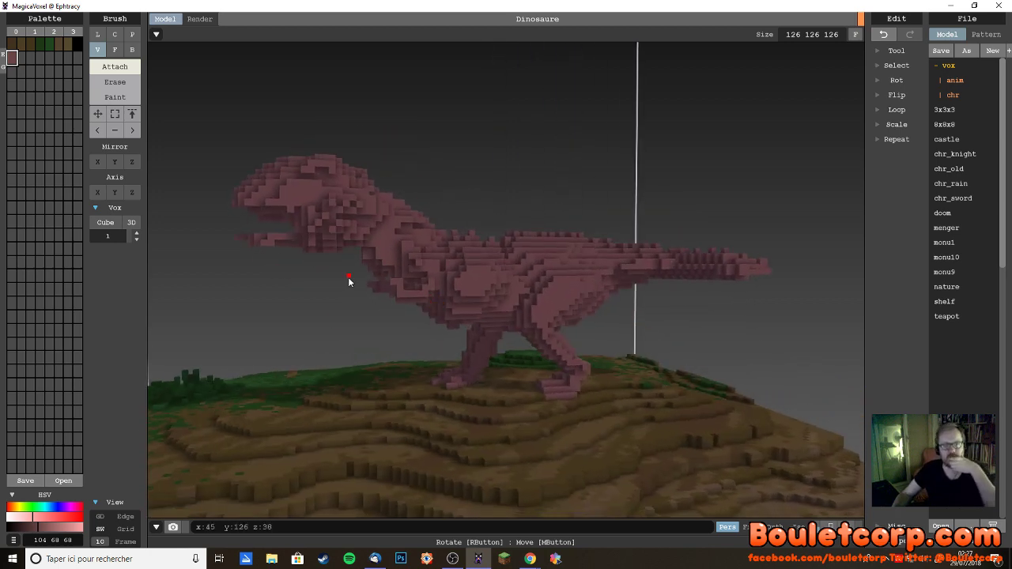
pyautogui.moveTo(348, 280); pyautogui.dragTo(375, 292, button='right')
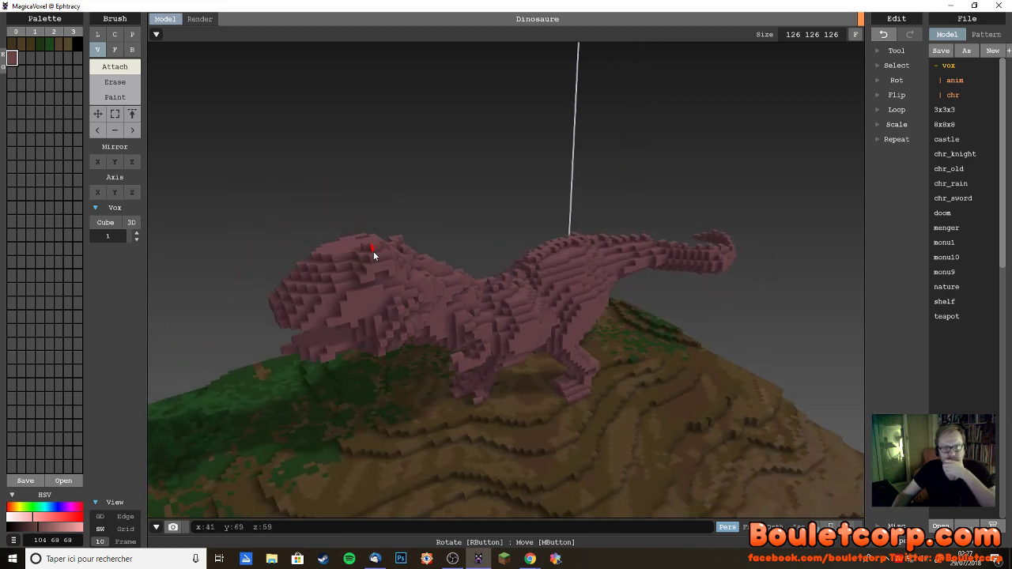
pyautogui.moveTo(384, 247)
pyautogui.mouseDown(button='right')
pyautogui.moveTo(373, 266)
pyautogui.moveTo(362, 259)
pyautogui.moveTo(371, 251)
pyautogui.mouseUp(button='right')
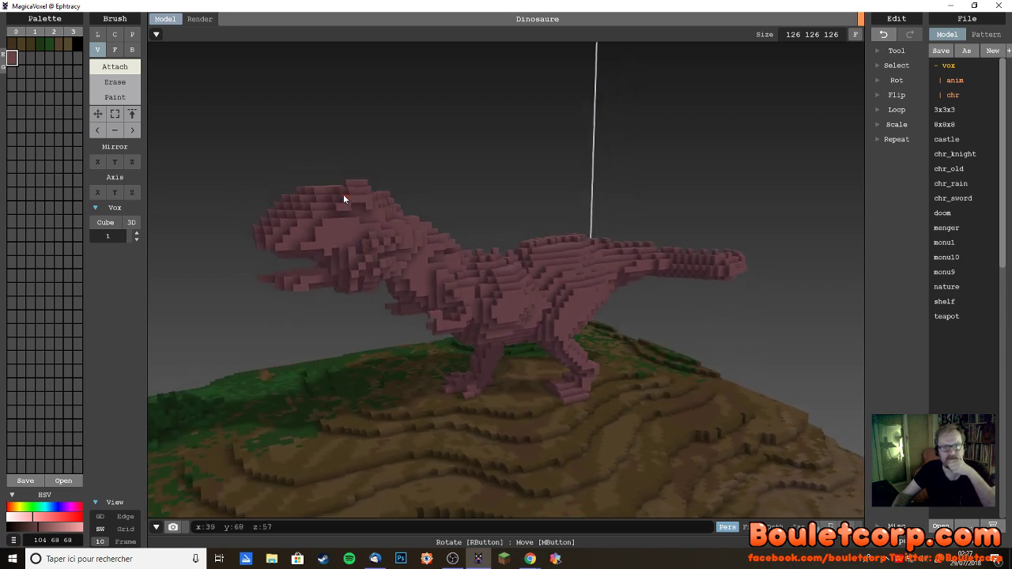
pyautogui.moveTo(339, 199); pyautogui.dragTo(400, 234, button='right')
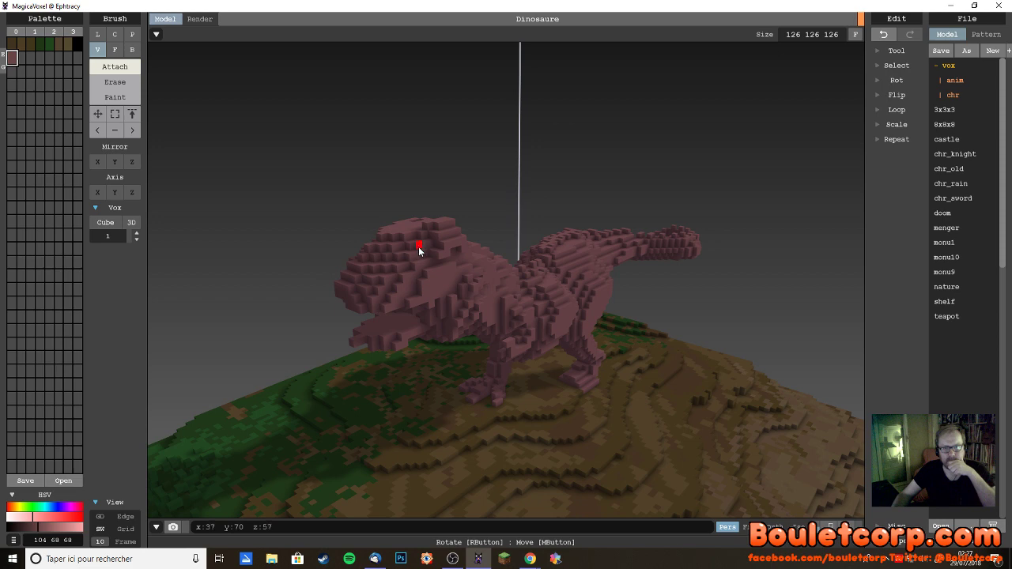
pyautogui.moveTo(439, 268); pyautogui.dragTo(416, 266, button='right')
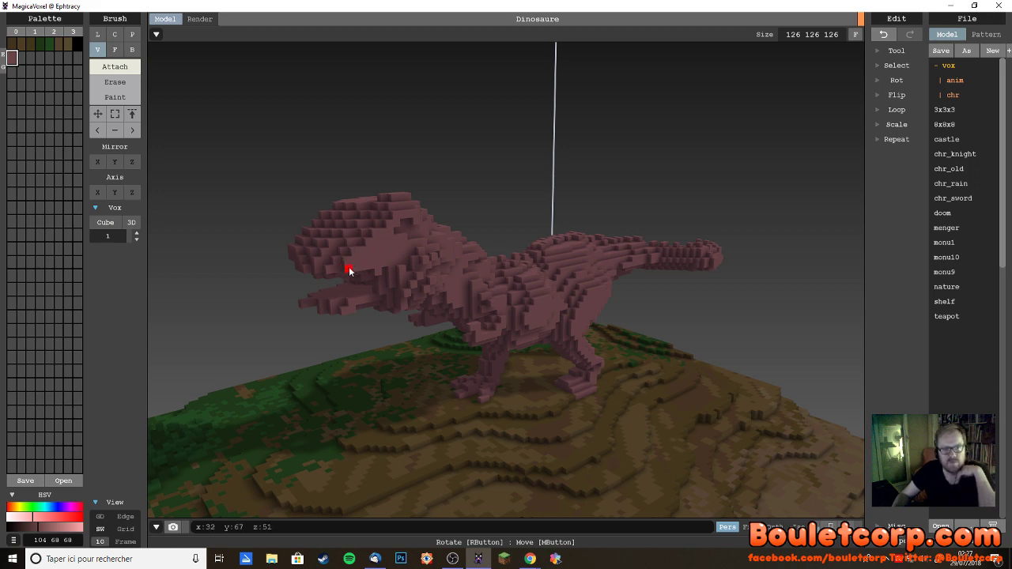
pyautogui.moveTo(349, 267)
pyautogui.mouseDown(button='right')
pyautogui.moveTo(387, 288)
pyautogui.moveTo(369, 269)
pyautogui.mouseUp(button='right')
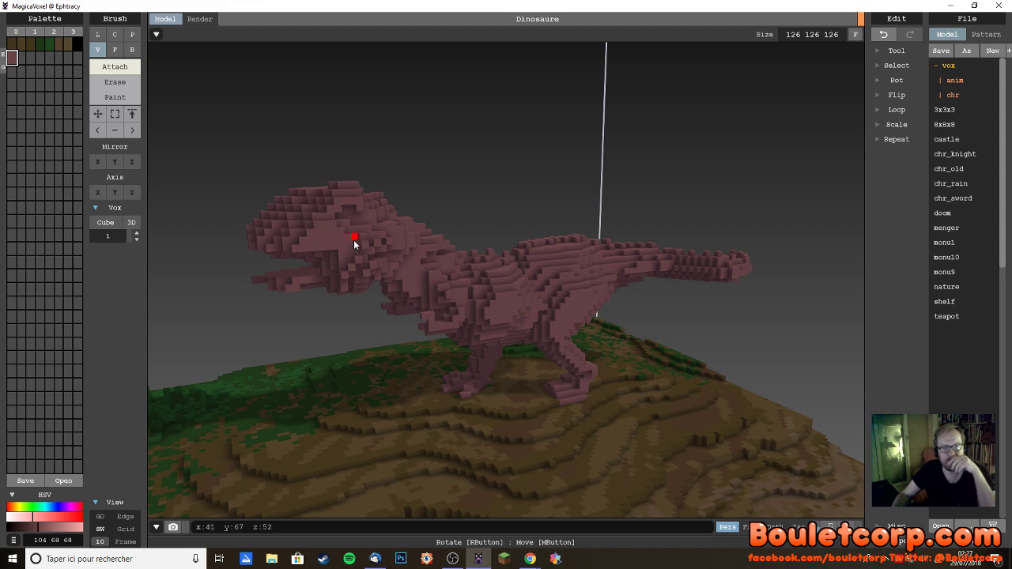
pyautogui.moveTo(355, 245); pyautogui.dragTo(381, 266, button='right')
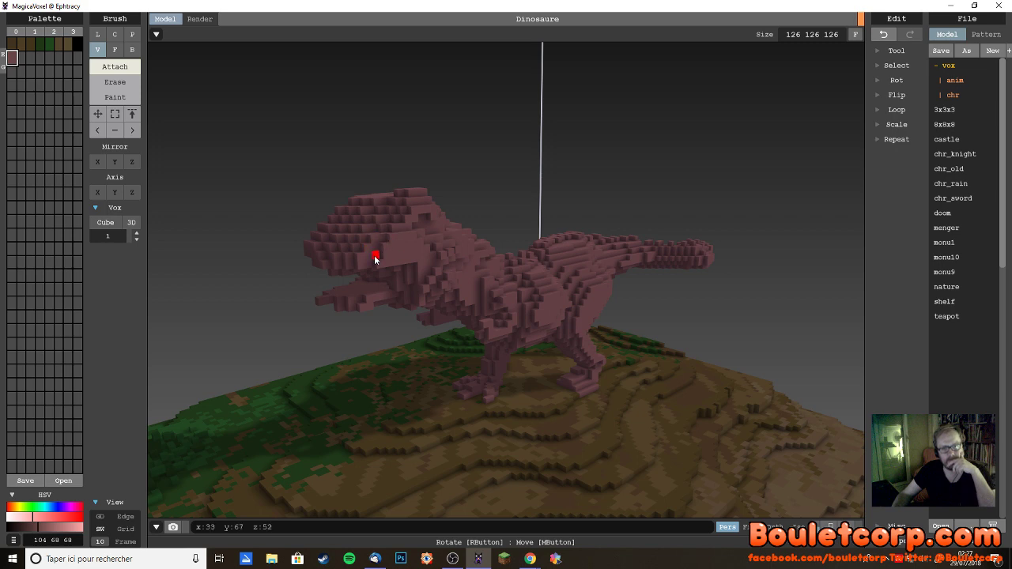
# - Attach voxels above the far-side eye area to raise a second brow ridge matching the near one
pyautogui.moveTo(391, 246); pyautogui.dragTo(459, 302, button='right')
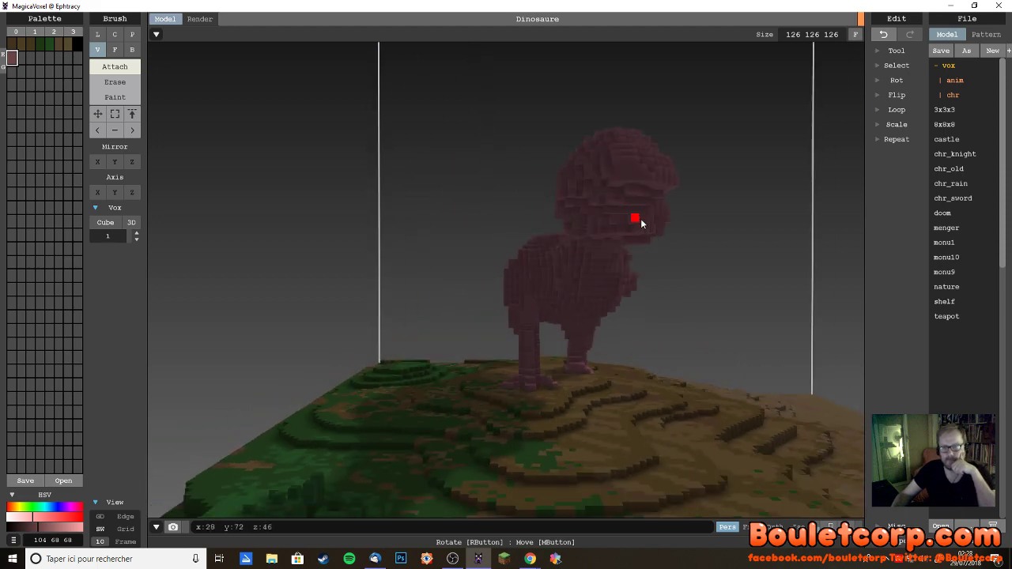
pyautogui.moveTo(639, 219); pyautogui.dragTo(673, 226, button='right')
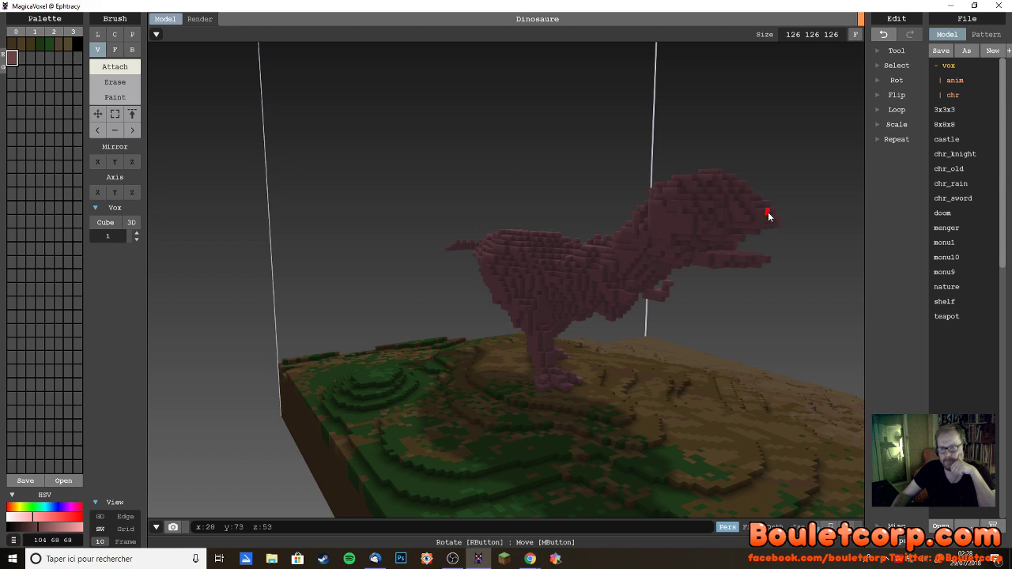
pyautogui.moveTo(763, 229); pyautogui.dragTo(694, 239, button='right')
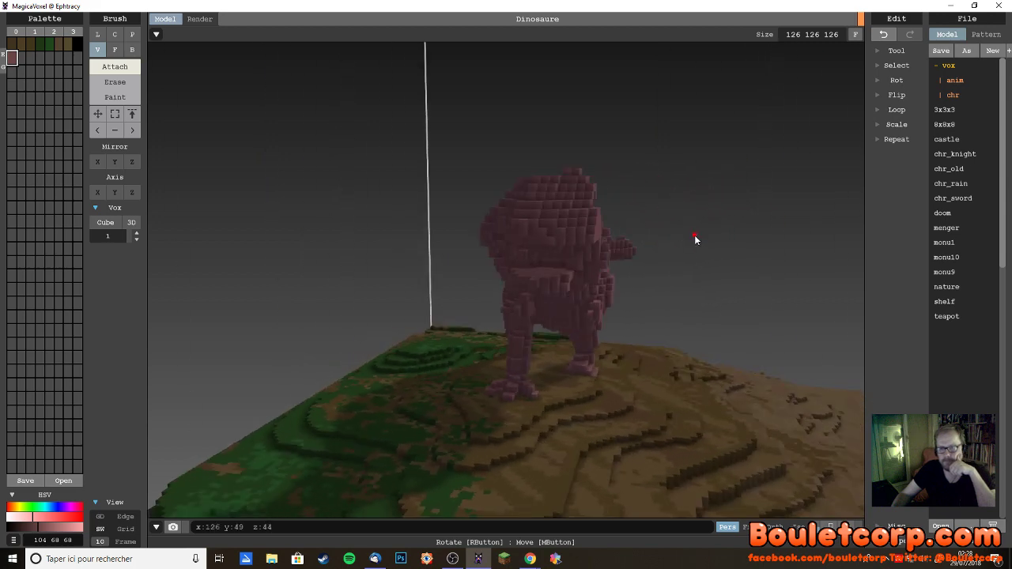
pyautogui.moveTo(568, 267)
pyautogui.mouseDown(button='right')
pyautogui.moveTo(565, 276)
pyautogui.moveTo(583, 280)
pyautogui.mouseUp(button='right')
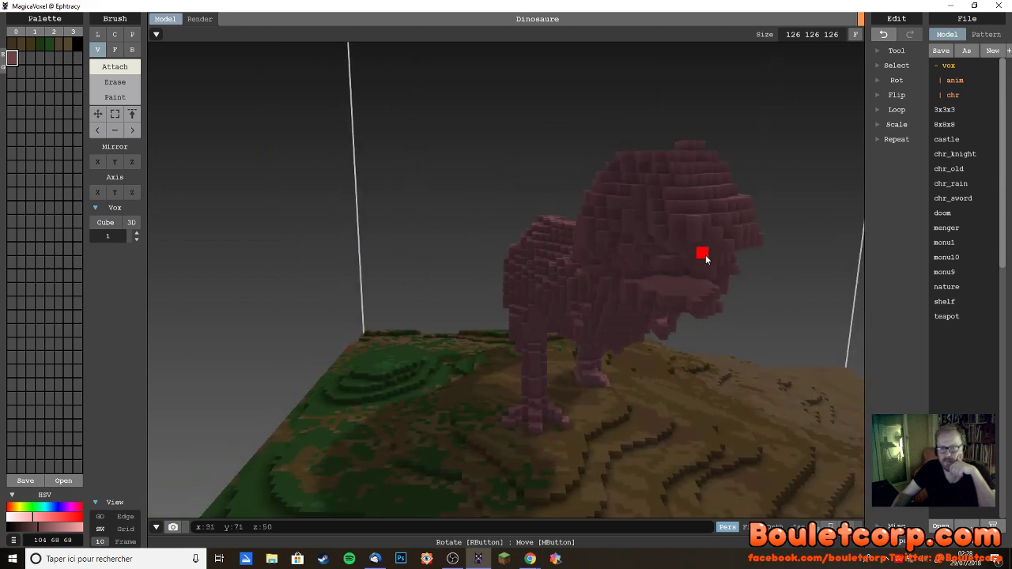
pyautogui.moveTo(707, 258); pyautogui.dragTo(682, 283, button='right')
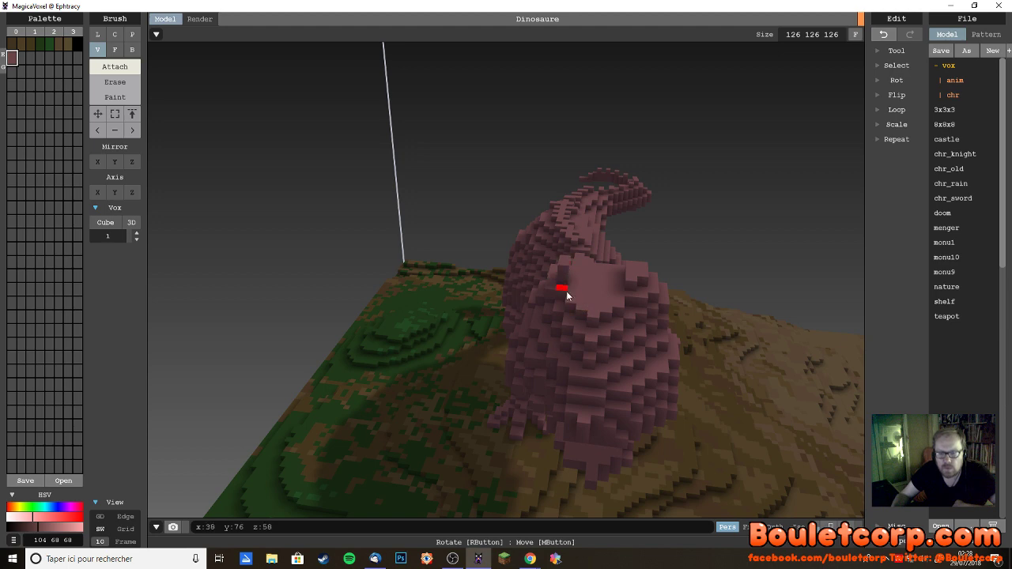
# - Erase the excess voxels around the far-side brow ridge on top of the head
pyautogui.moveTo(566, 291); pyautogui.dragTo(551, 305, button='right')
pyautogui.press('2')
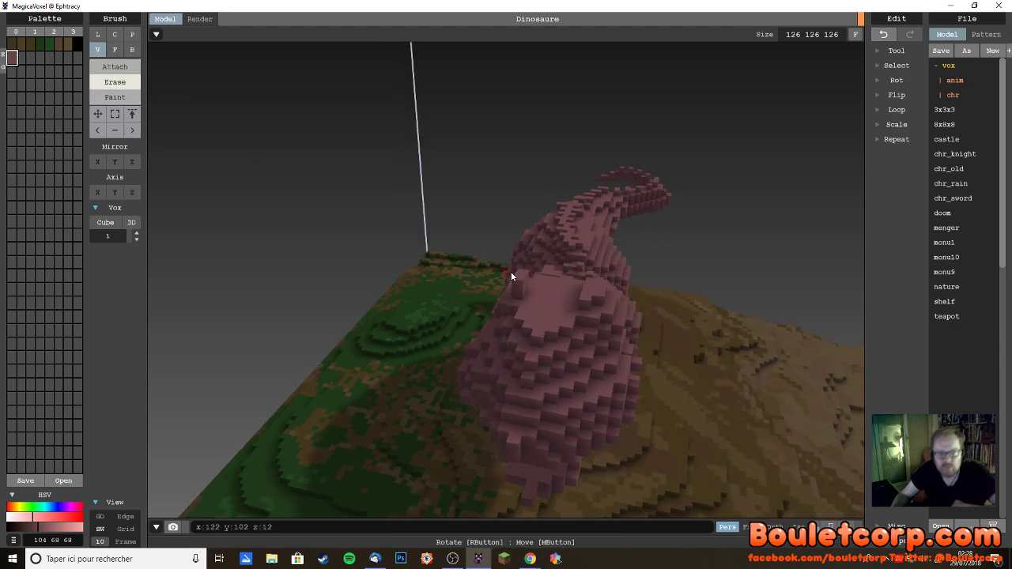
pyautogui.moveTo(438, 328); pyautogui.dragTo(379, 332, button='right')
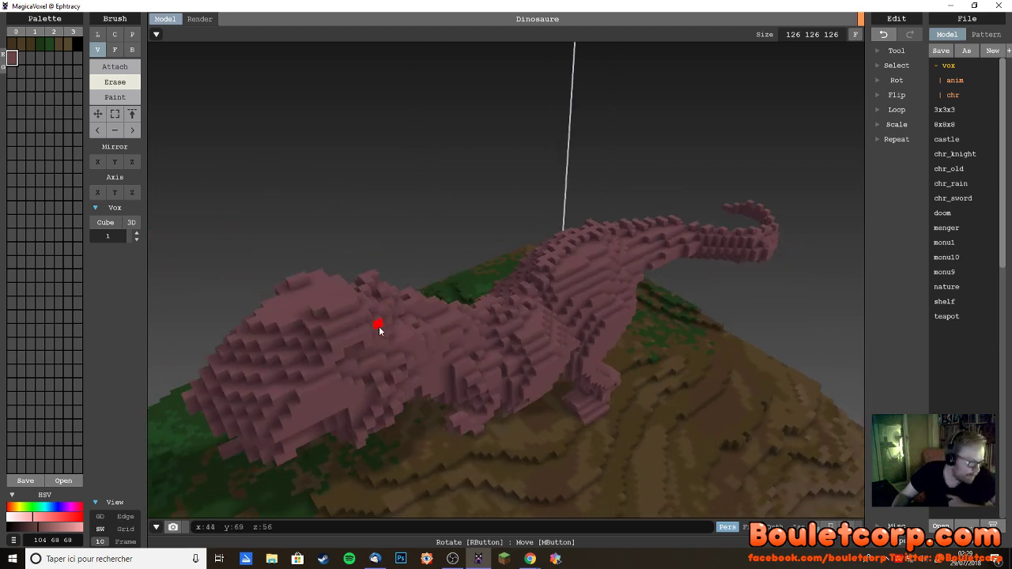
pyautogui.moveTo(350, 351); pyautogui.dragTo(422, 355, button='right')
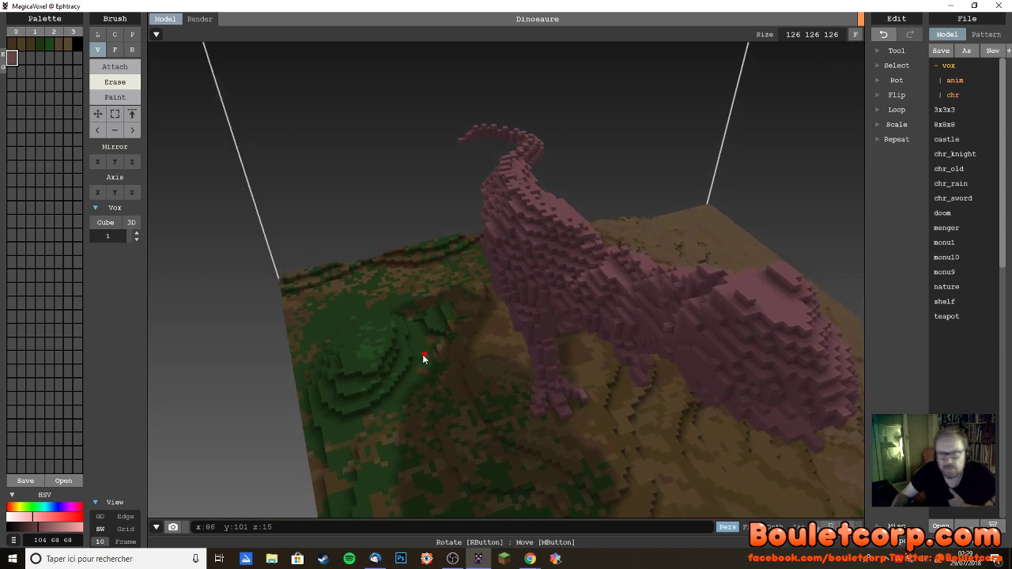
# - Attach voxels behind the far-side brow ridge and across the back of the head to fill out the skull
pyautogui.click(115, 67)
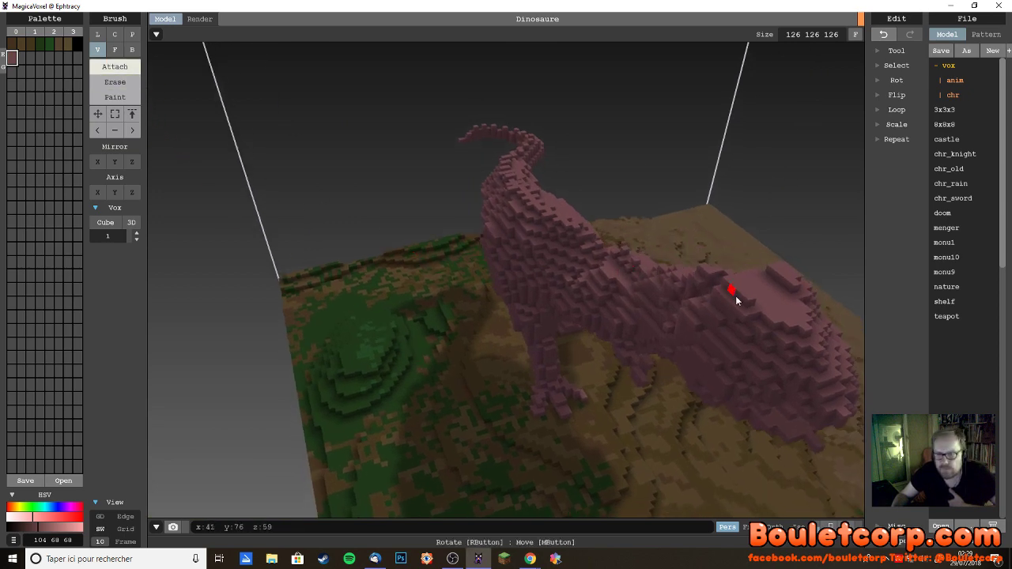
pyautogui.moveTo(735, 296)
pyautogui.mouseDown(button='right')
pyautogui.moveTo(714, 305)
pyautogui.moveTo(750, 308)
pyautogui.mouseUp(button='right')
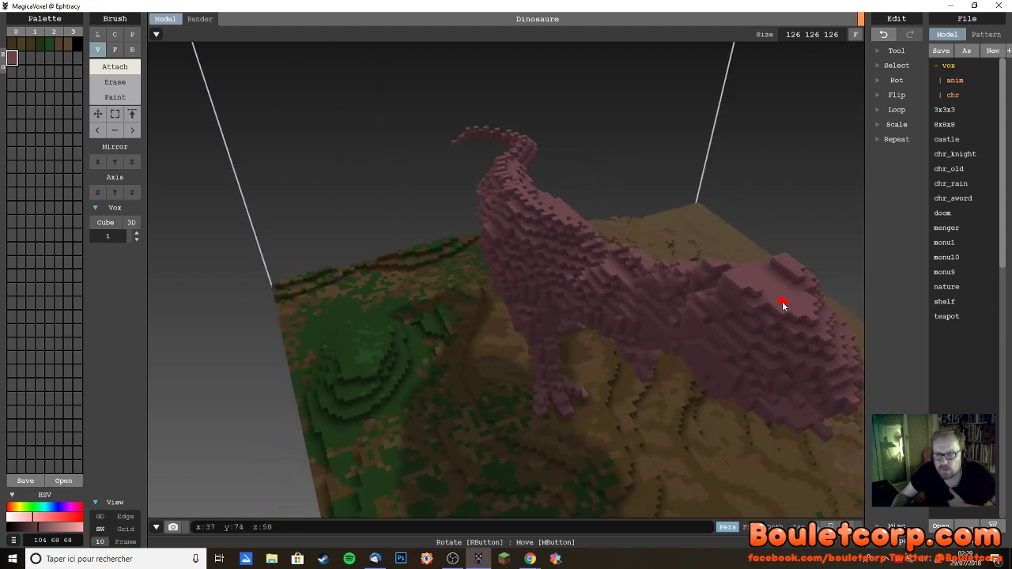
pyautogui.moveTo(784, 303); pyautogui.dragTo(482, 326, button='right')
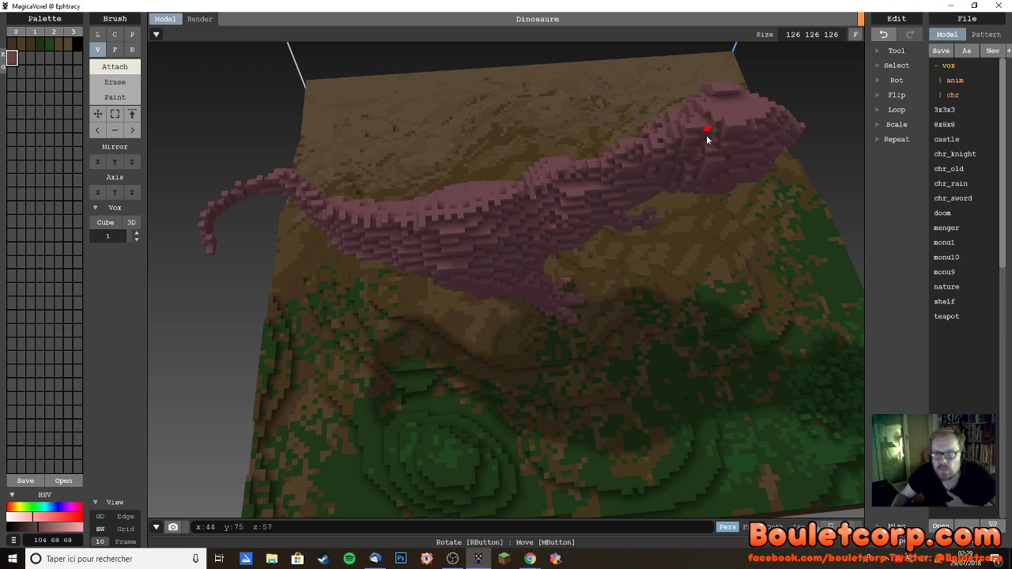
pyautogui.moveTo(706, 134); pyautogui.dragTo(797, 136, button='right')
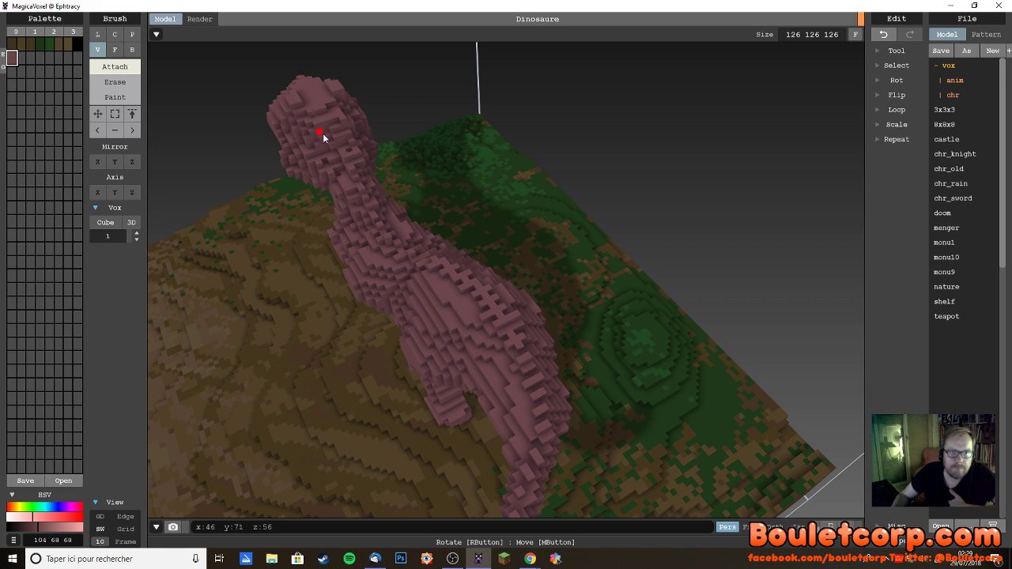
pyautogui.moveTo(346, 183); pyautogui.dragTo(384, 185, button='right')
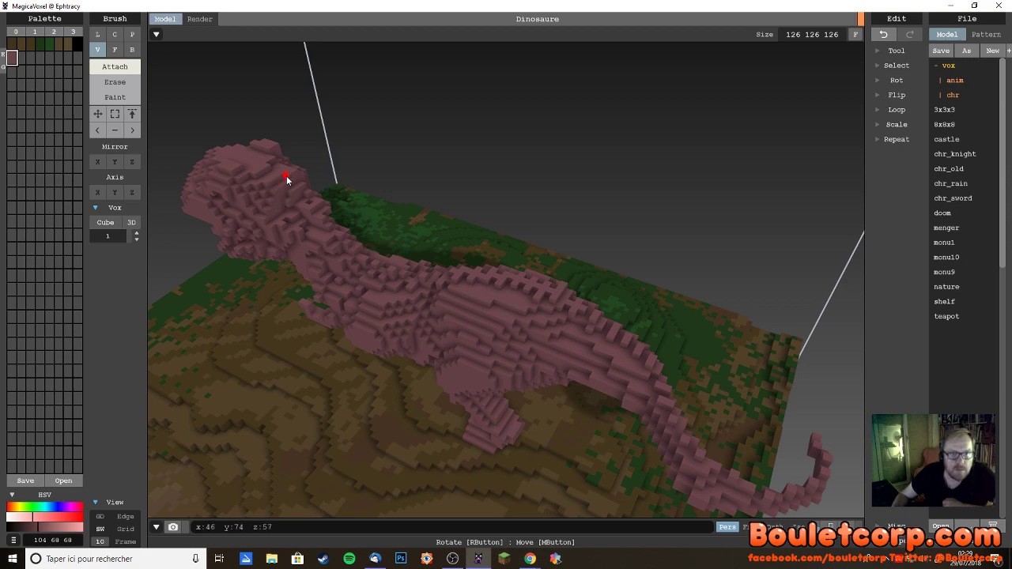
# - Attach voxels to the near-side cheek and lower jaw to fill out the jaw hinge
pyautogui.moveTo(277, 180); pyautogui.dragTo(371, 190, button='right')
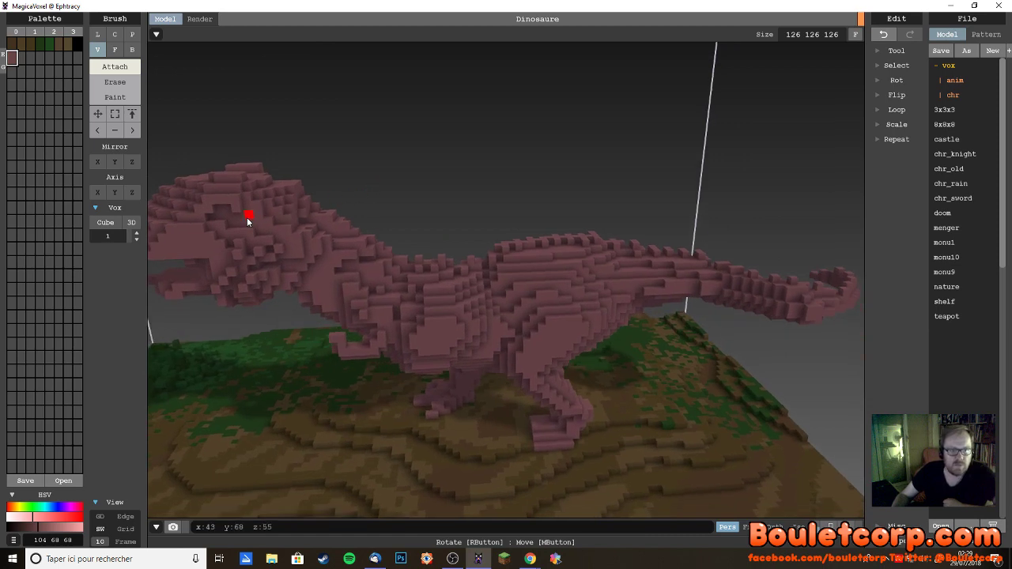
pyautogui.moveTo(251, 241); pyautogui.dragTo(269, 234, button='right')
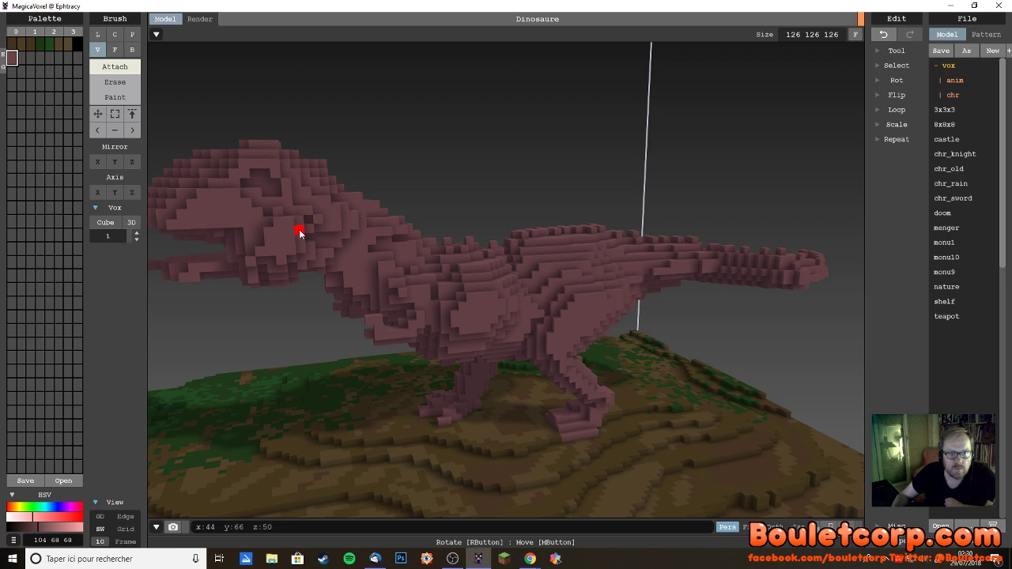
pyautogui.moveTo(313, 265); pyautogui.dragTo(290, 256, button='right')
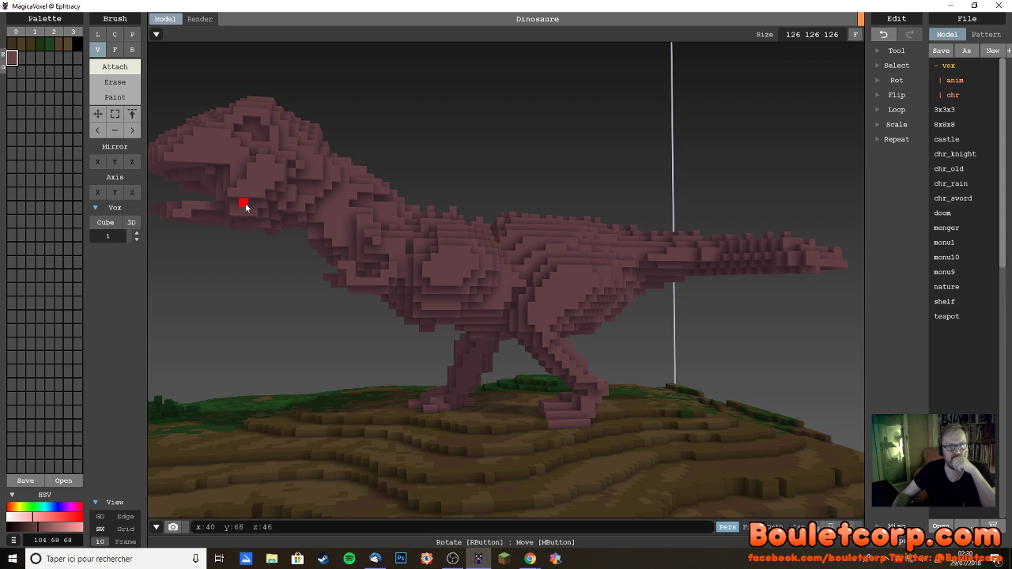
pyautogui.moveTo(256, 203); pyautogui.dragTo(325, 242, button='right')
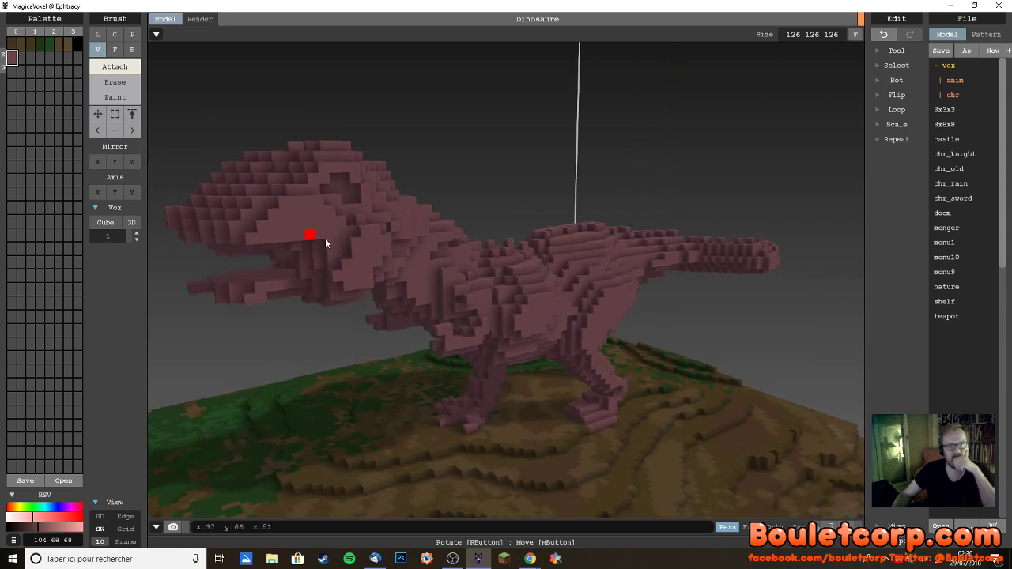
pyautogui.moveTo(339, 283); pyautogui.dragTo(350, 287, button='right')
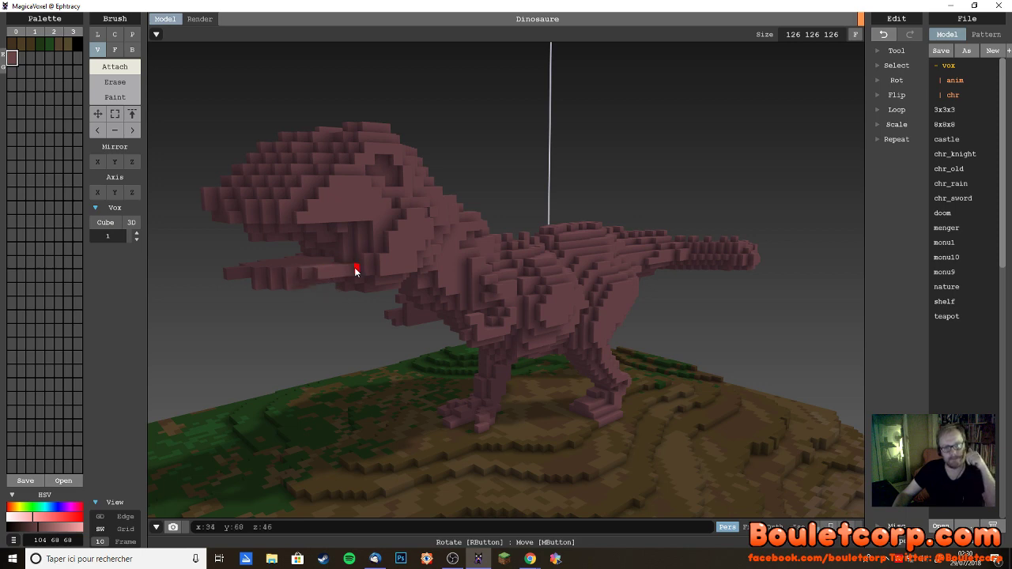
pyautogui.moveTo(357, 271); pyautogui.dragTo(385, 228, button='right')
# - Examine the dinosaur's head, jaws and overall proportions from a distance, from below and from the side
pyautogui.scroll(-5, 382, 239)
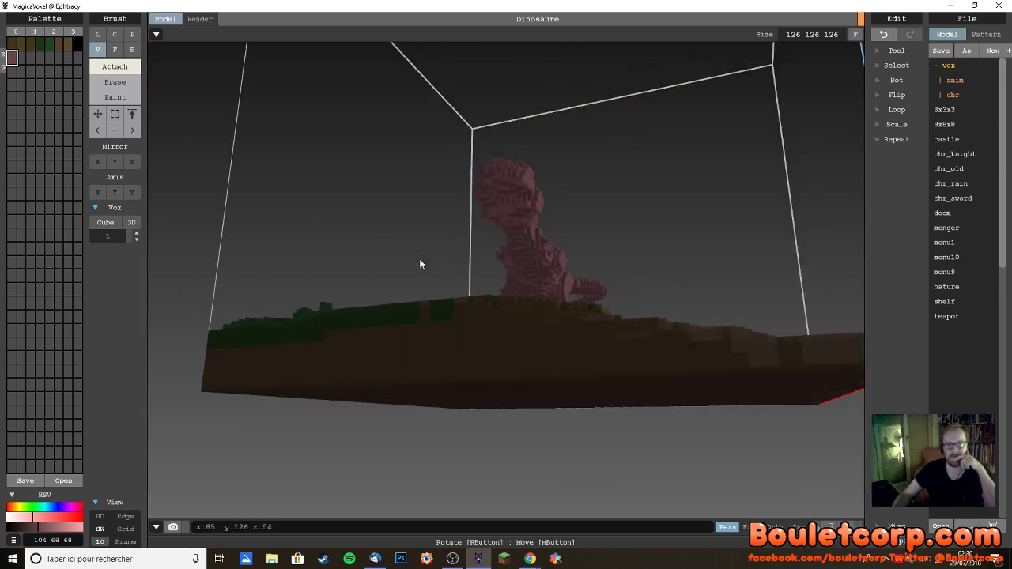
pyautogui.moveTo(419, 263); pyautogui.dragTo(375, 276, button='right')
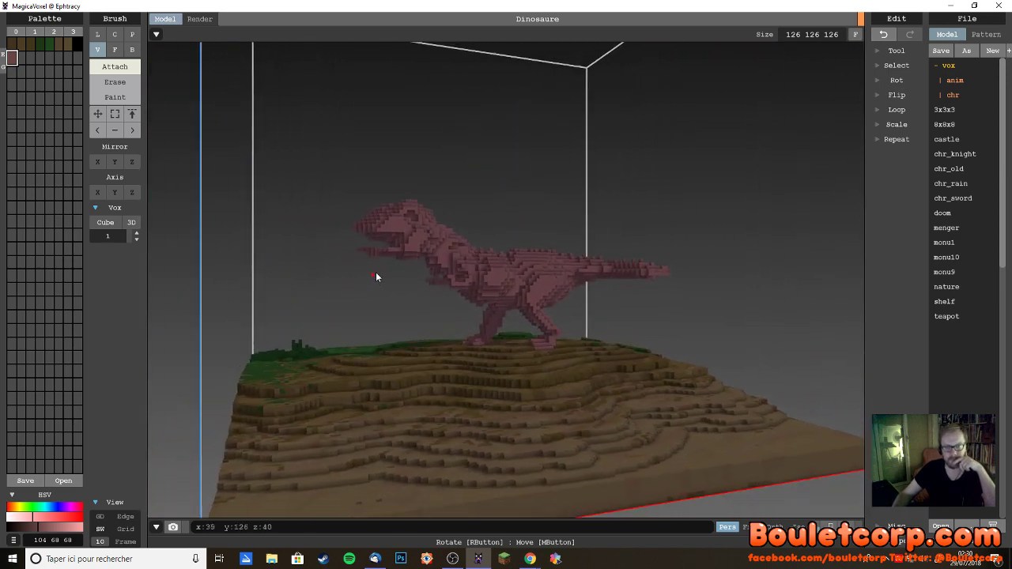
pyautogui.scroll(6, 378, 271)
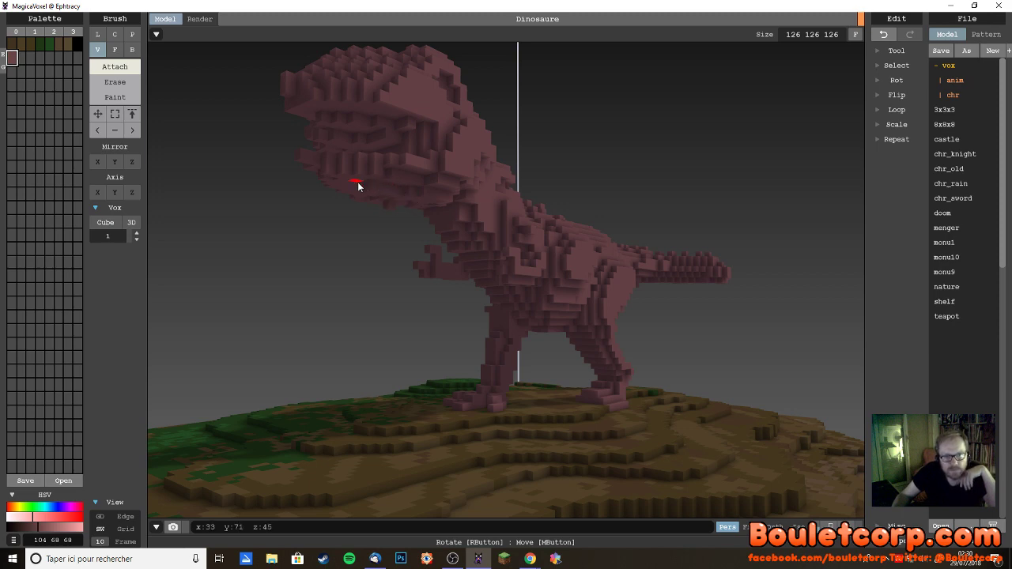
pyautogui.moveTo(384, 212); pyautogui.dragTo(328, 208, button='right')
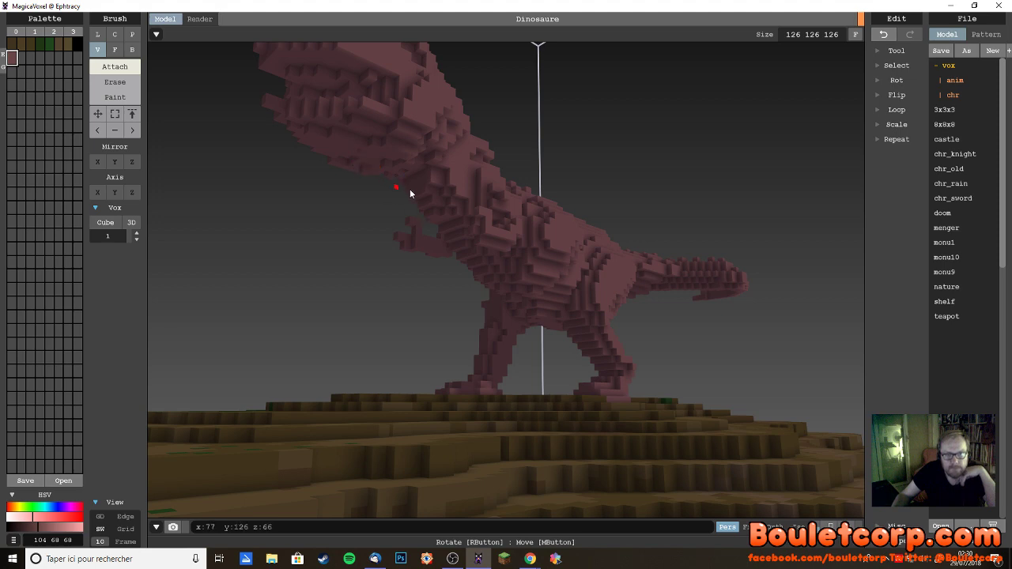
pyautogui.moveTo(410, 190); pyautogui.dragTo(346, 224, button='right')
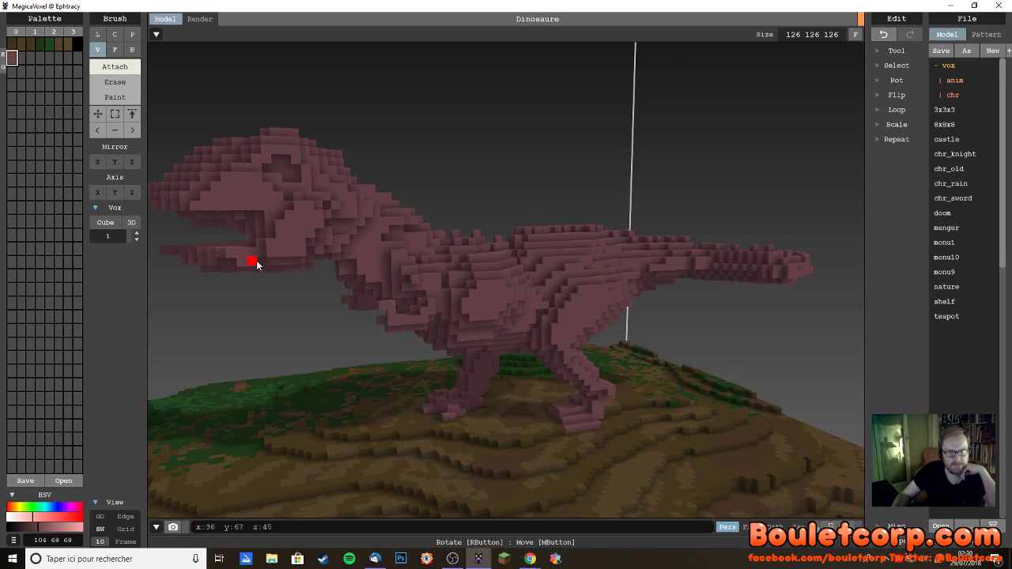
pyautogui.moveTo(266, 269); pyautogui.dragTo(308, 251, button='right')
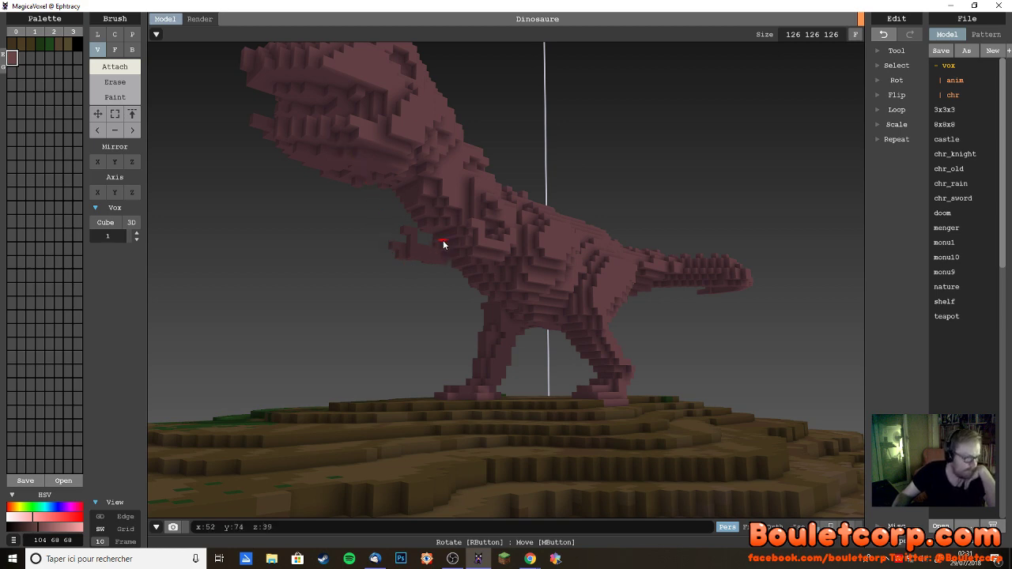
pyautogui.moveTo(443, 242); pyautogui.dragTo(307, 245, button='right')
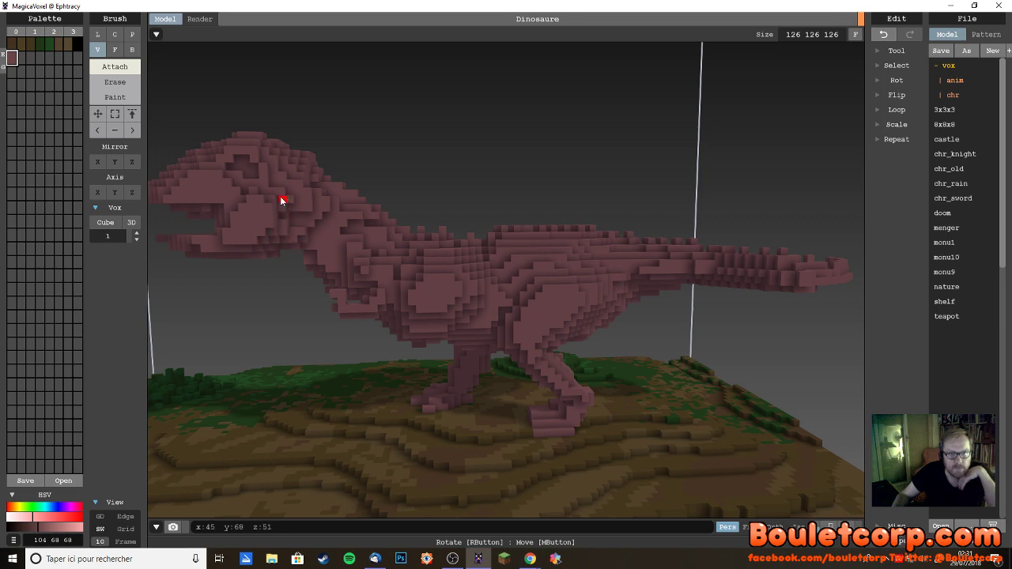
pyautogui.moveTo(285, 212); pyautogui.dragTo(342, 231, button='right')
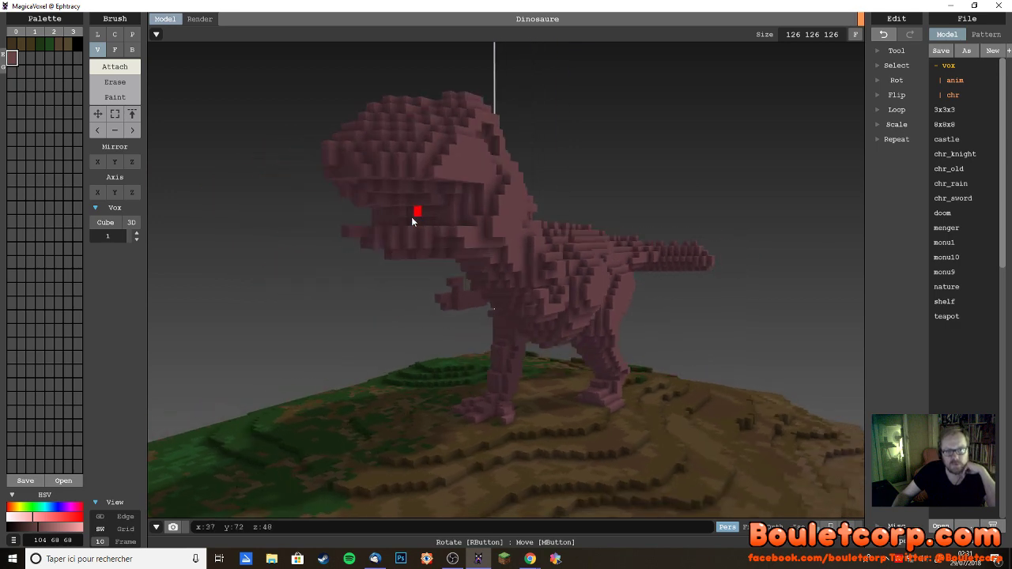
# - Erase voxels at the near-side corner of the mouth to deepen the opening between the jaws
pyautogui.moveTo(411, 217)
pyautogui.mouseDown(button='right')
pyautogui.moveTo(382, 224)
pyautogui.moveTo(398, 219)
pyautogui.mouseUp(button='right')
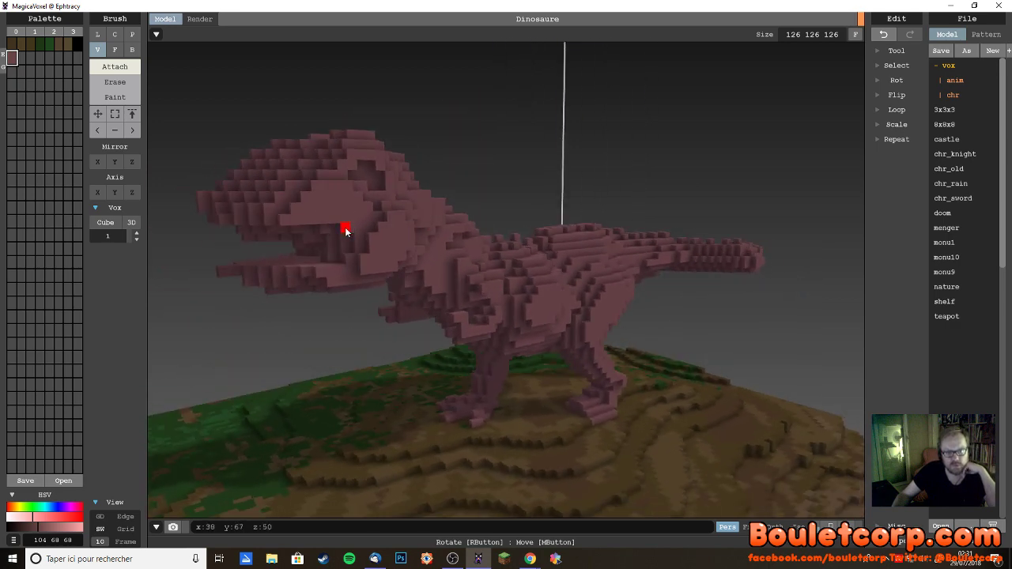
pyautogui.click(115, 82)
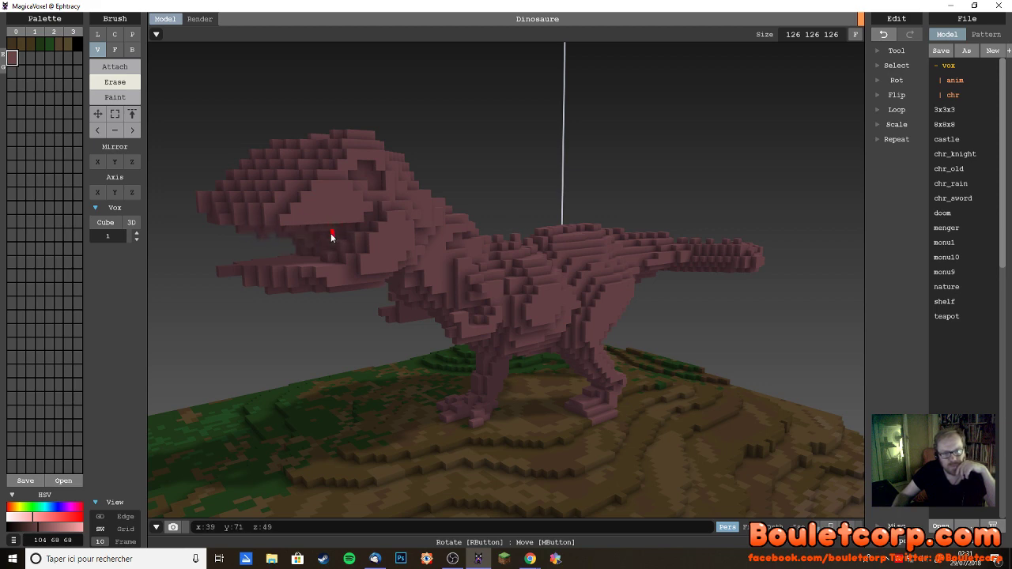
pyautogui.moveTo(353, 271); pyautogui.dragTo(298, 251, button='right')
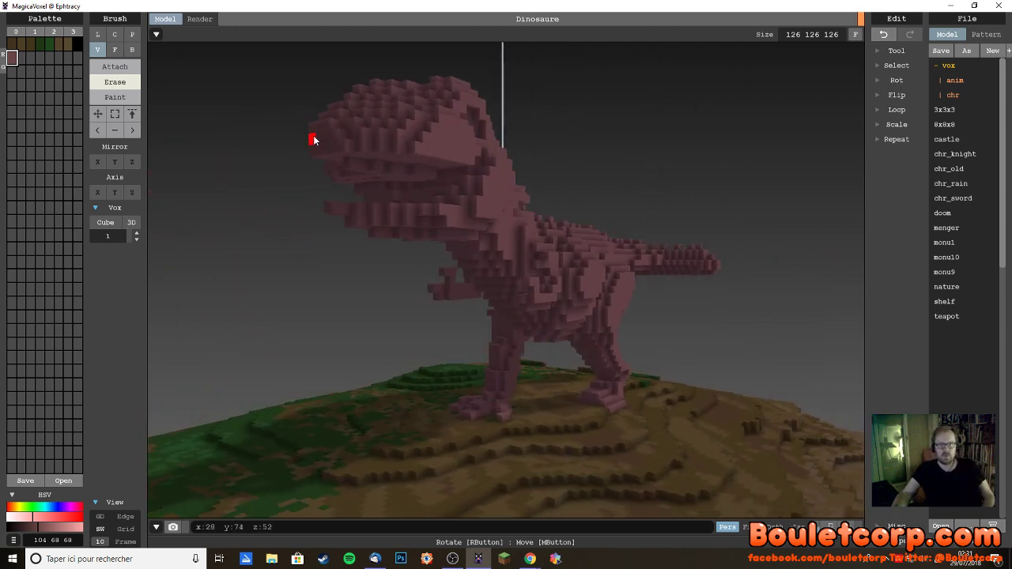
# - Attach voxels to the far-side shoulder and the near-side shoulder to bulk out the upper body
pyautogui.moveTo(369, 200); pyautogui.dragTo(363, 243, button='right')
pyautogui.scroll(-3, 365, 246)
pyautogui.moveTo(428, 295); pyautogui.dragTo(393, 341, button='right')
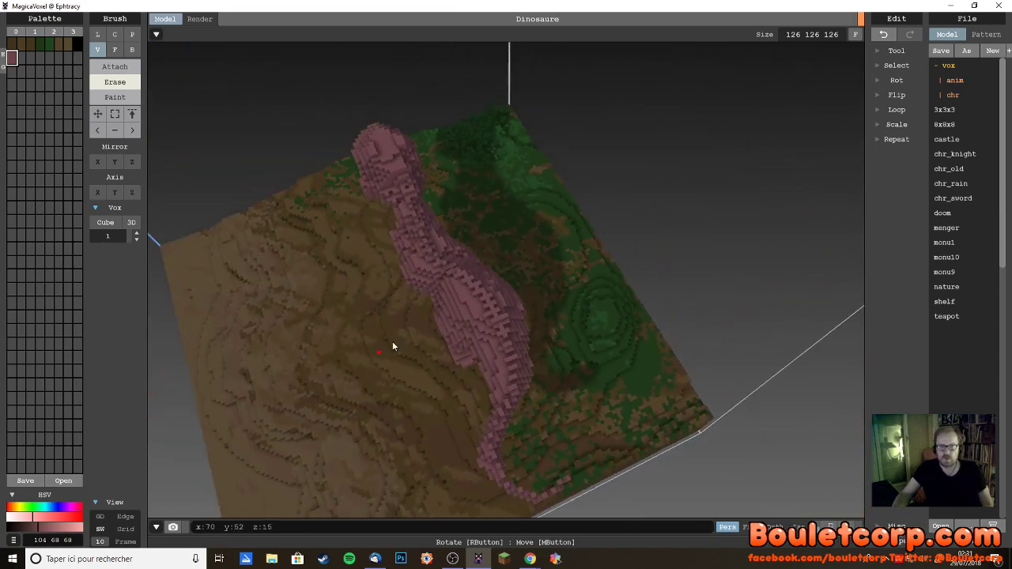
pyautogui.moveTo(432, 293); pyautogui.dragTo(395, 317, button='right')
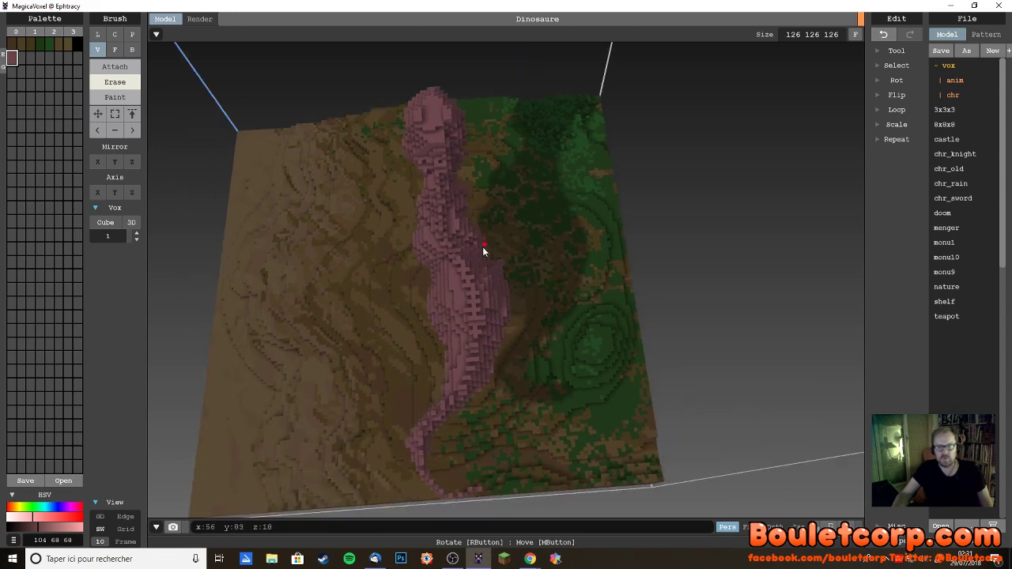
pyautogui.moveTo(483, 246); pyautogui.dragTo(587, 261, button='right')
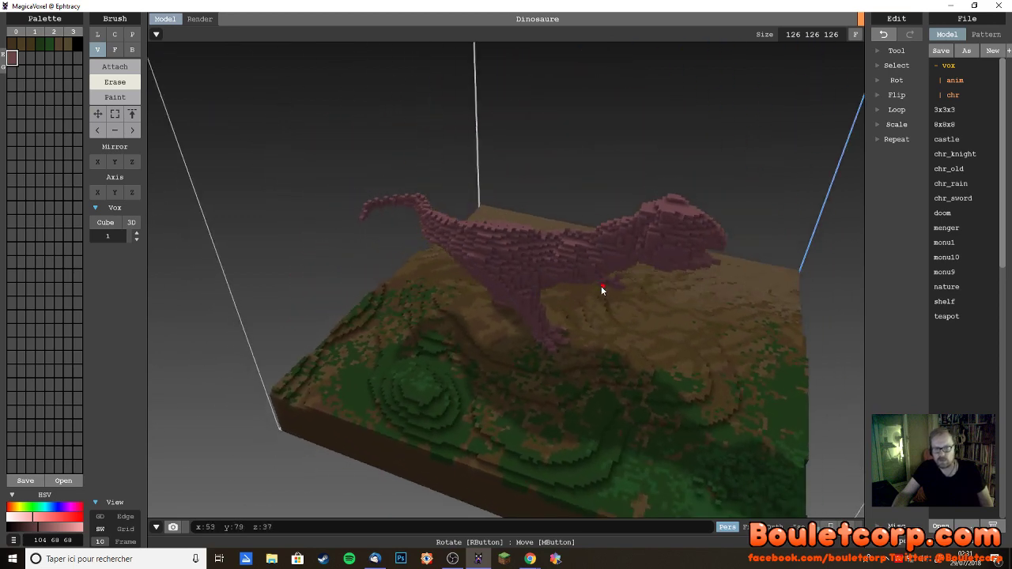
pyautogui.scroll(6, 602, 291)
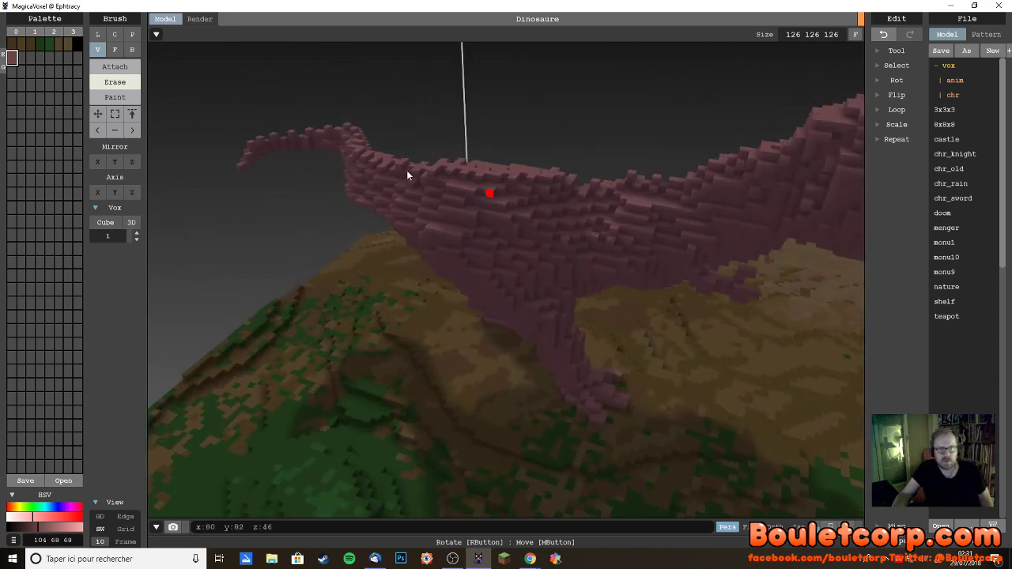
pyautogui.click(118, 67)
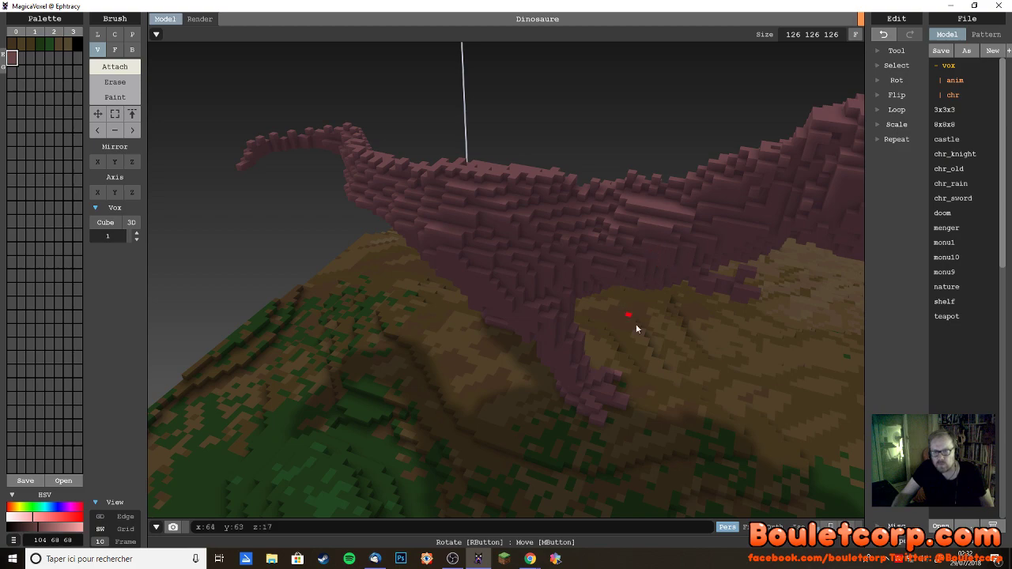
pyautogui.moveTo(637, 326); pyautogui.dragTo(345, 285, button='right')
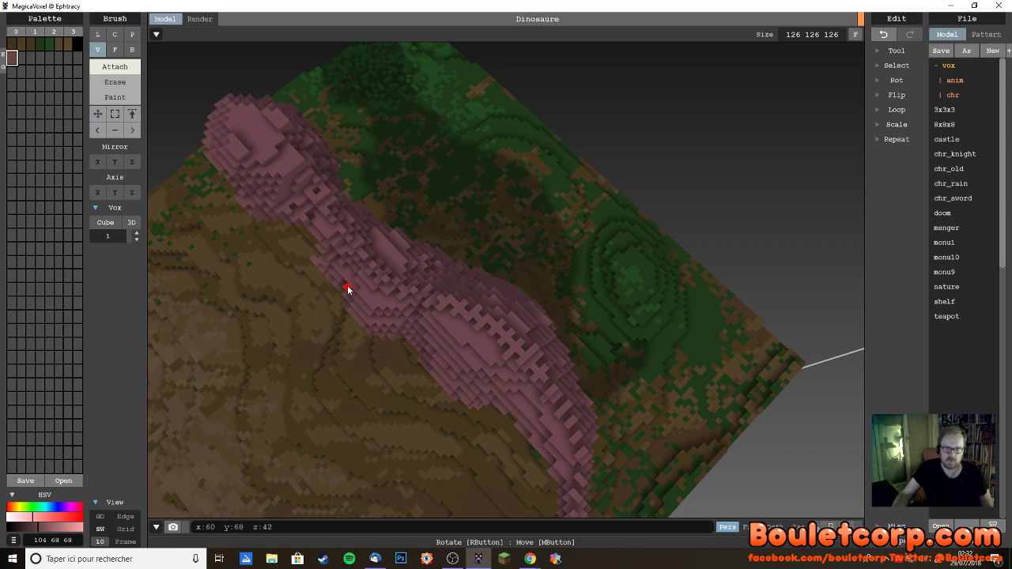
pyautogui.moveTo(352, 324); pyautogui.dragTo(394, 278, button='right')
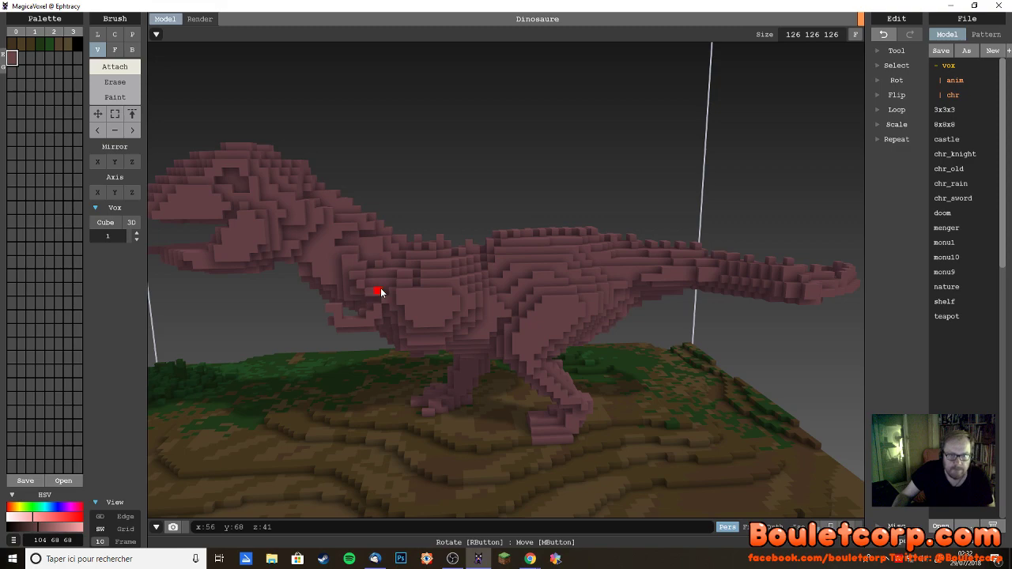
pyautogui.moveTo(528, 265); pyautogui.dragTo(584, 336, button='right')
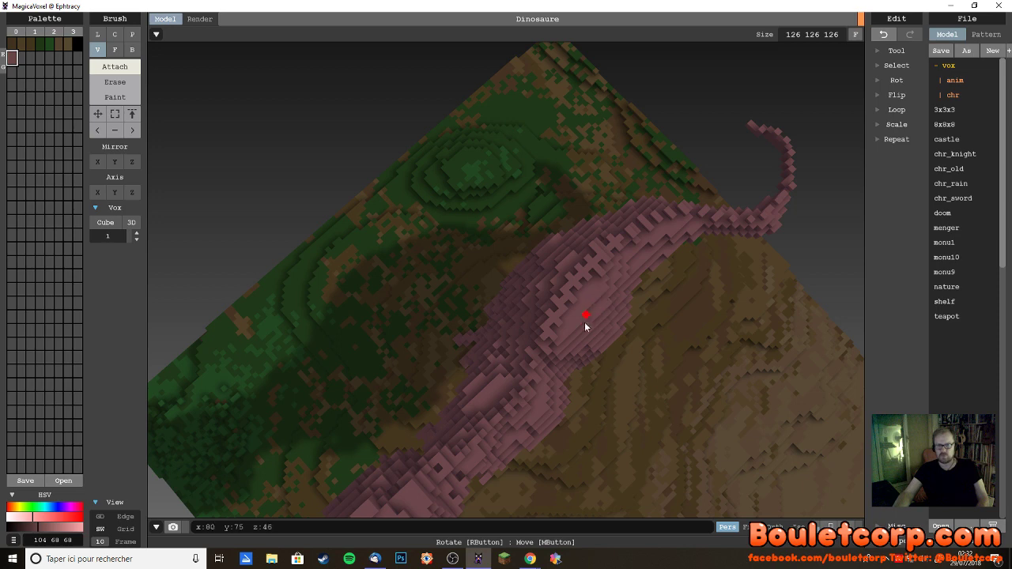
# - Erase voxels on both sides of the spine ridge above the hips to smooth the back
pyautogui.press('e')
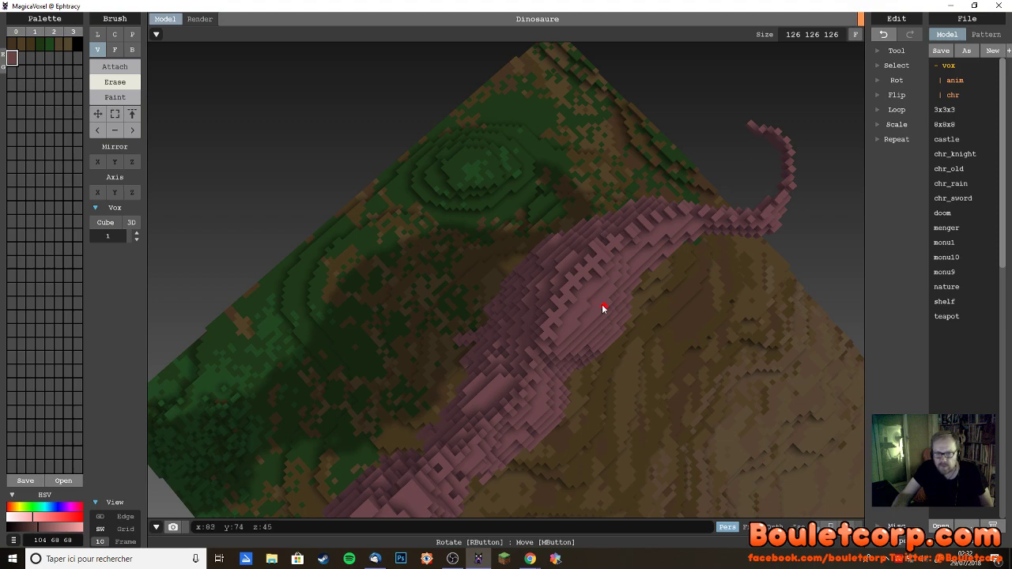
pyautogui.moveTo(586, 424); pyautogui.dragTo(423, 388, button='right')
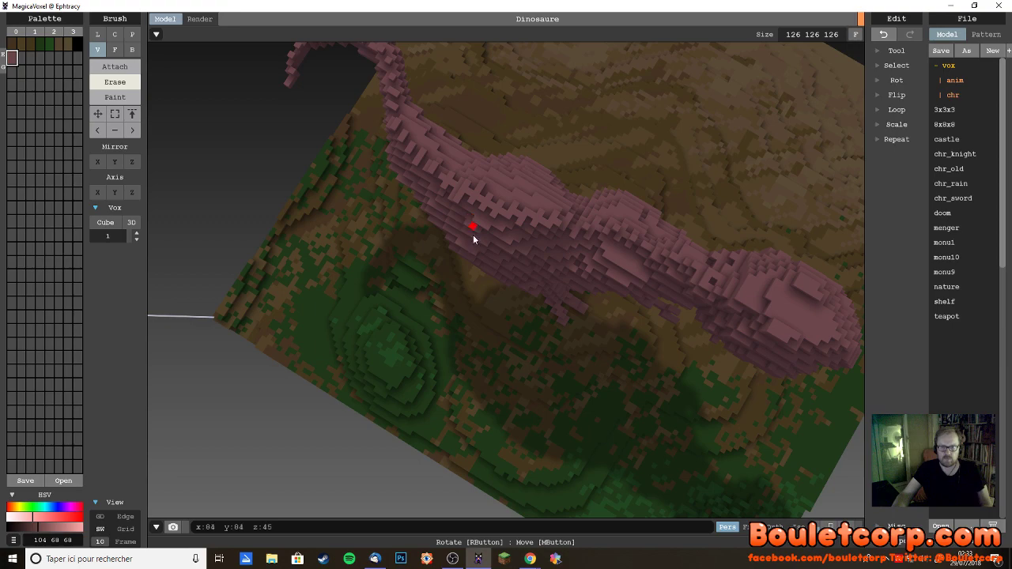
pyautogui.moveTo(515, 367); pyautogui.dragTo(374, 383, button='right')
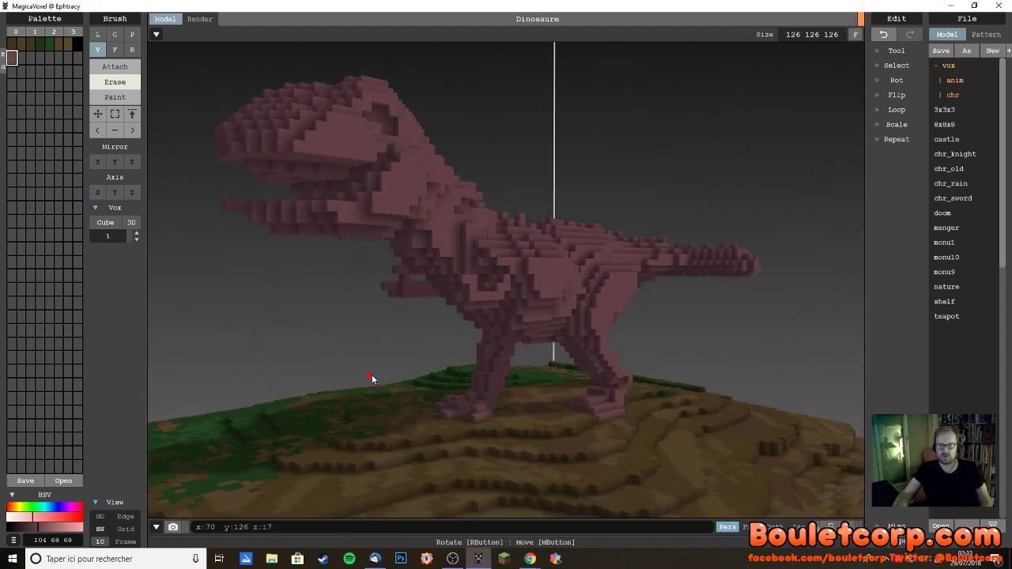
# - Render the dinosaur from a raised side view and set the last palette colour to white (255 255 255)
pyautogui.scroll(2, 482, 405)
pyautogui.moveTo(496, 416); pyautogui.dragTo(451, 447, button='right')
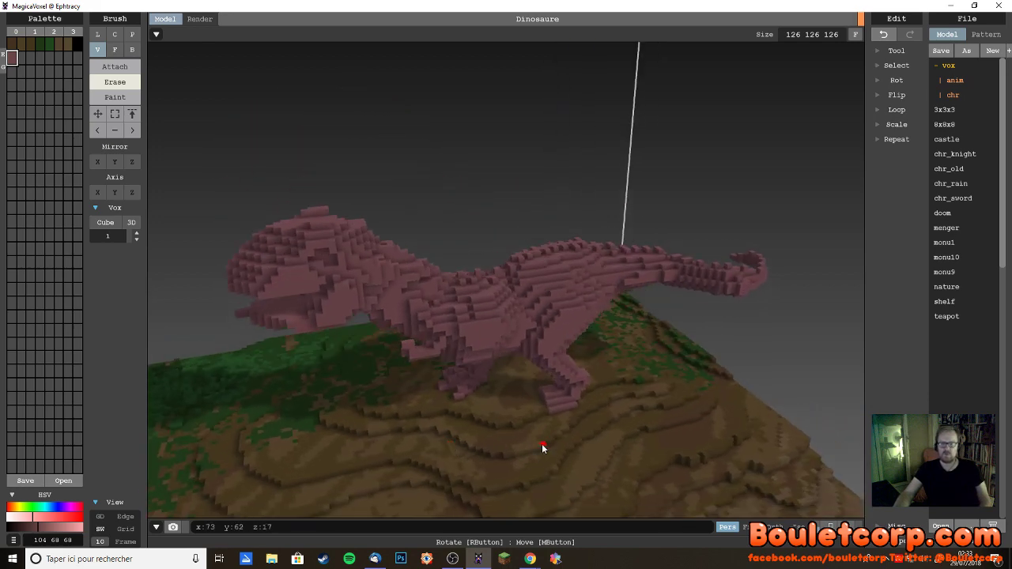
pyautogui.click(199, 19)
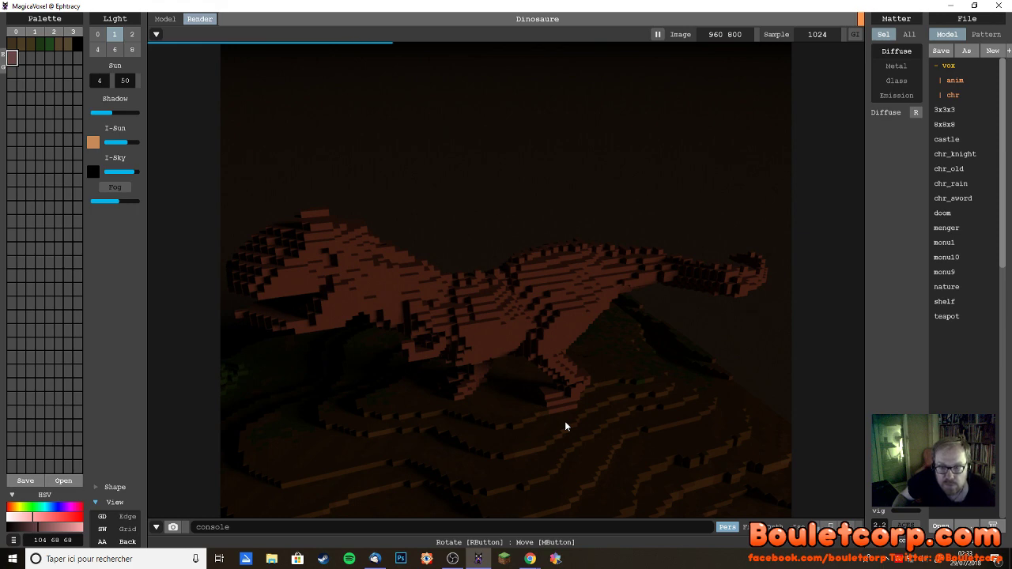
pyautogui.click(92, 143)
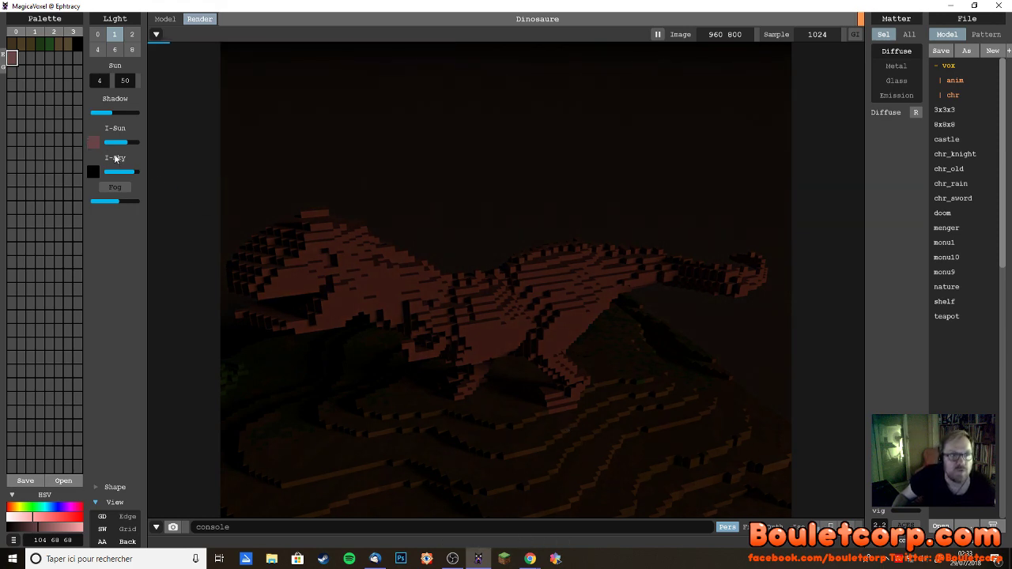
pyautogui.click(11, 467)
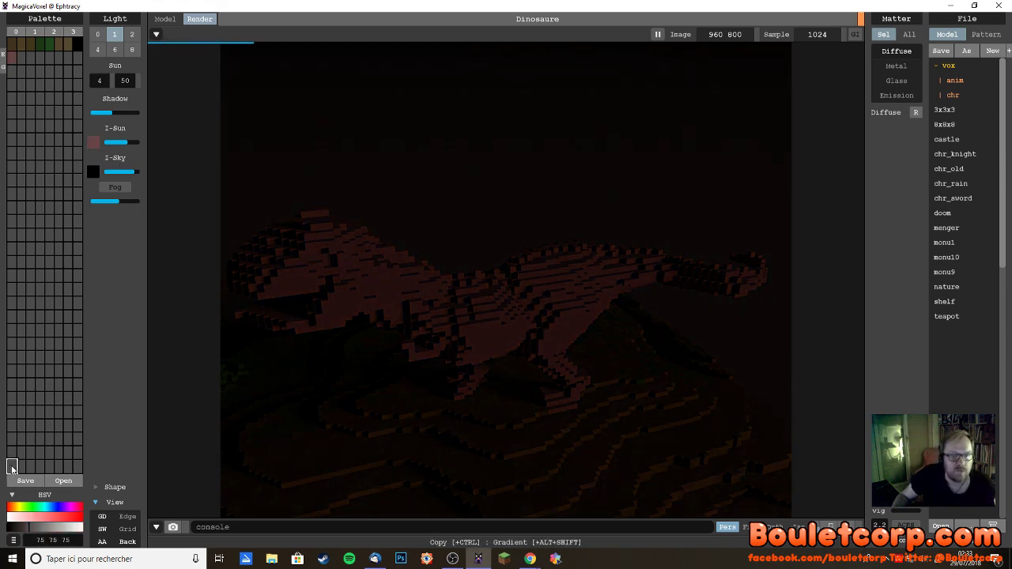
pyautogui.click(77, 467)
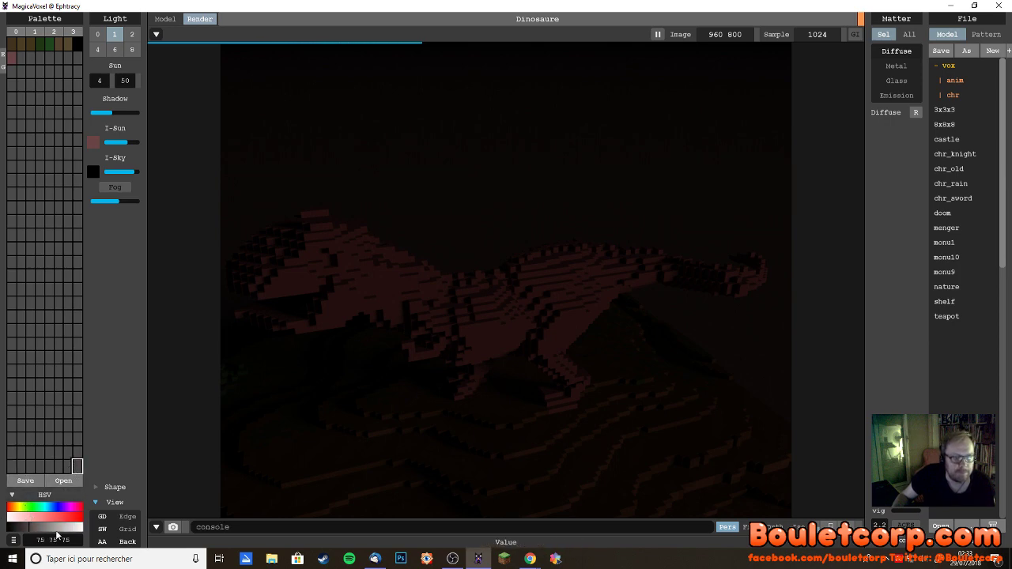
pyautogui.moveTo(77, 528); pyautogui.dragTo(90, 528)
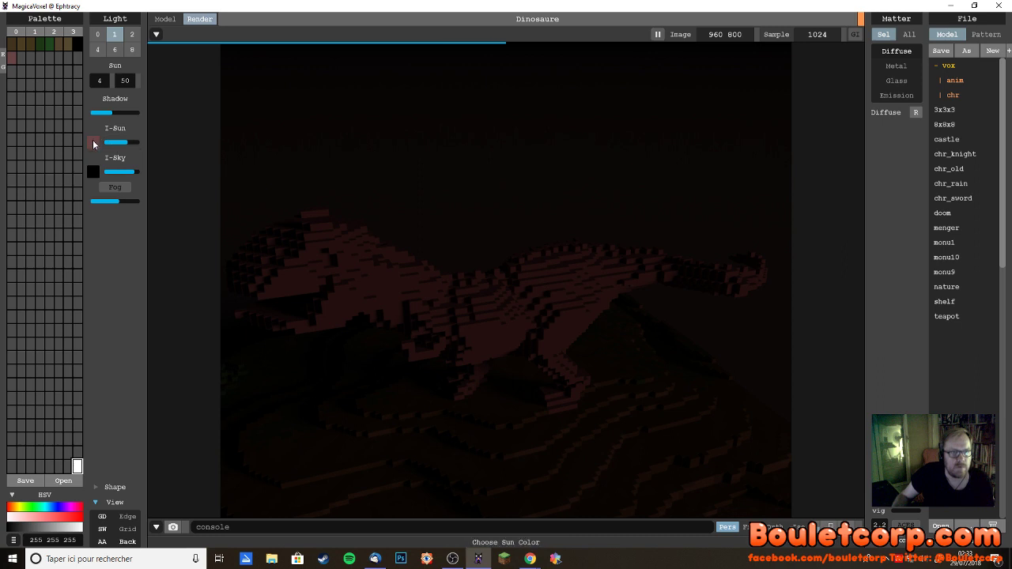
# - Set the sun and sky light colours to white and inspect the rendered dinosaur from several angles
pyautogui.click(93, 141)
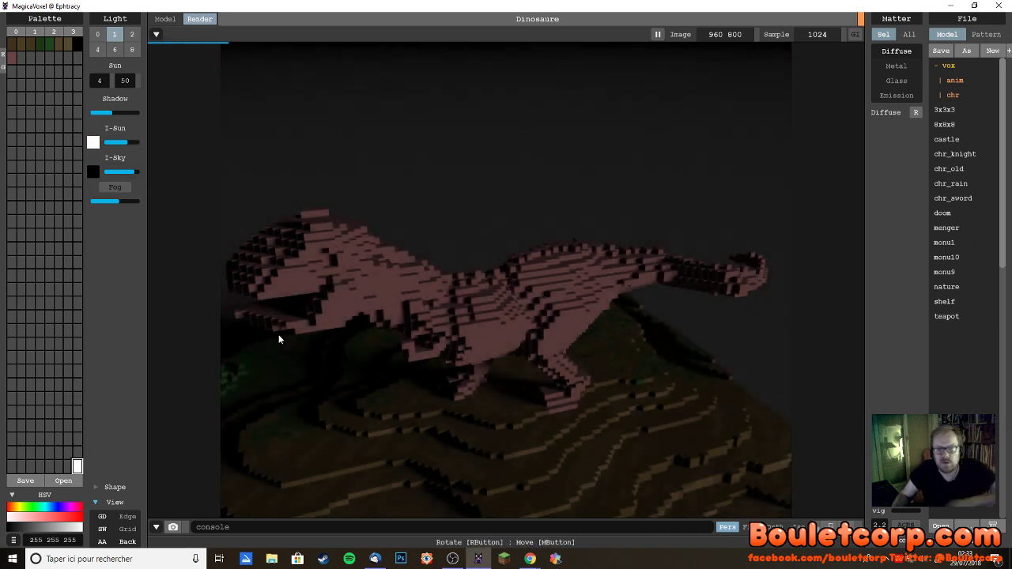
pyautogui.click(93, 172)
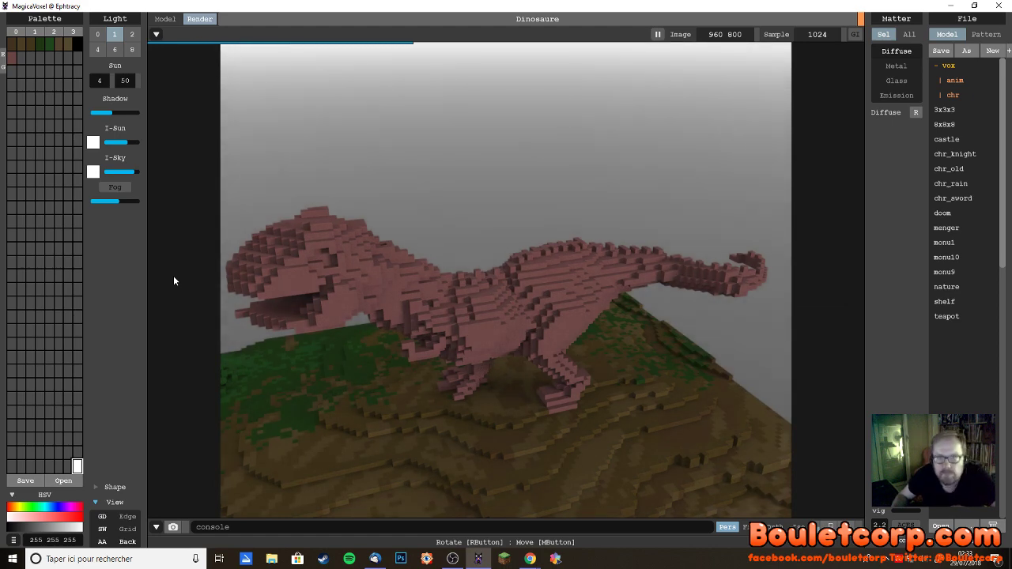
pyautogui.click(304, 360)
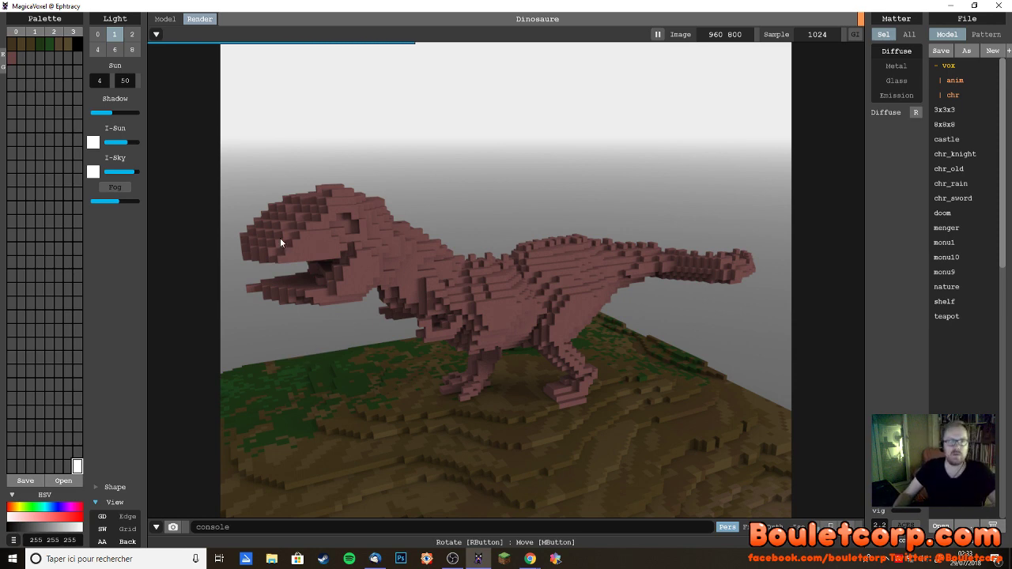
pyautogui.moveTo(280, 238); pyautogui.dragTo(610, 81, button='right')
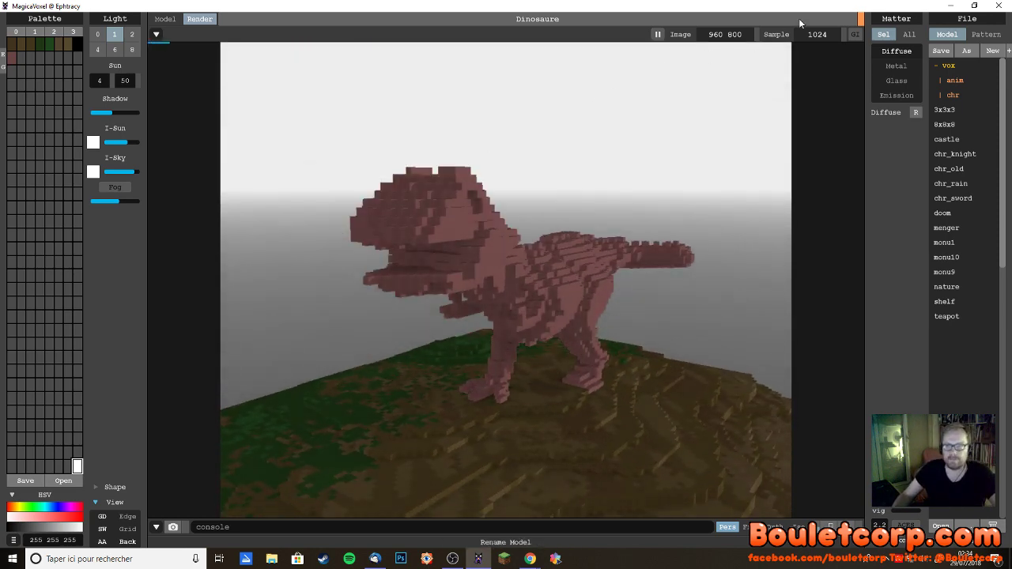
# - Return from rendering to model editing and close the program
pyautogui.click(165, 19)
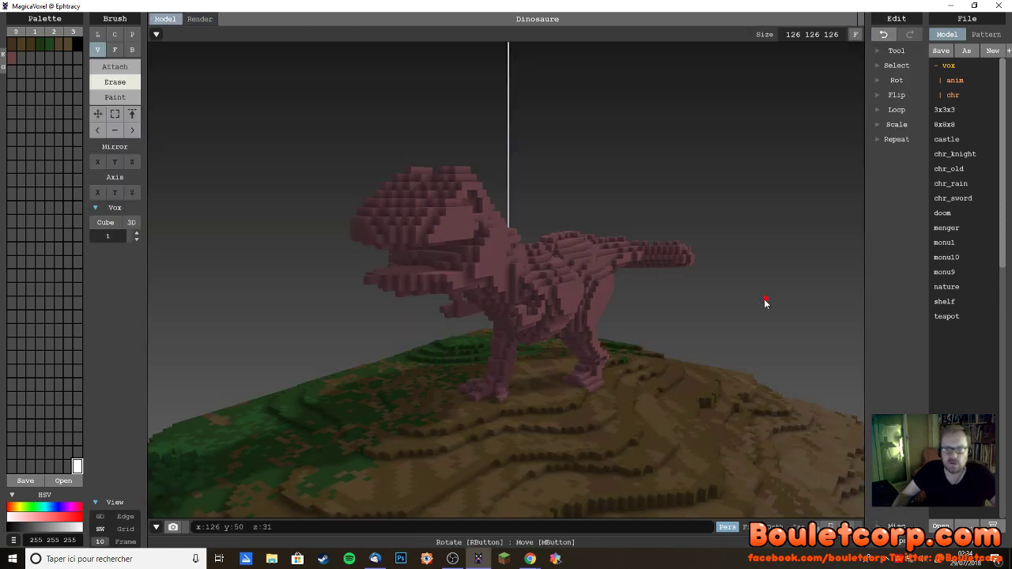
pyautogui.click(998, 6)
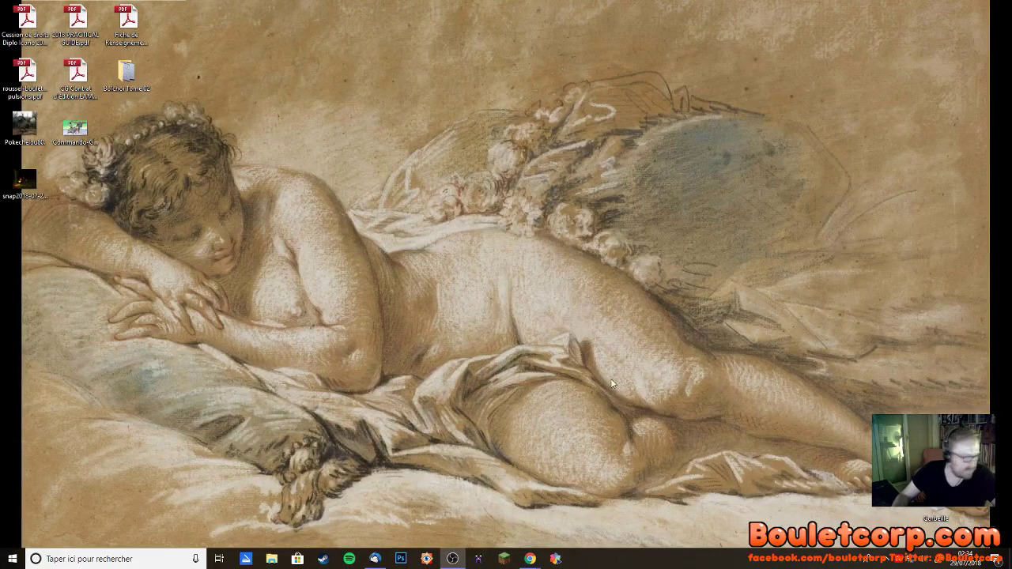